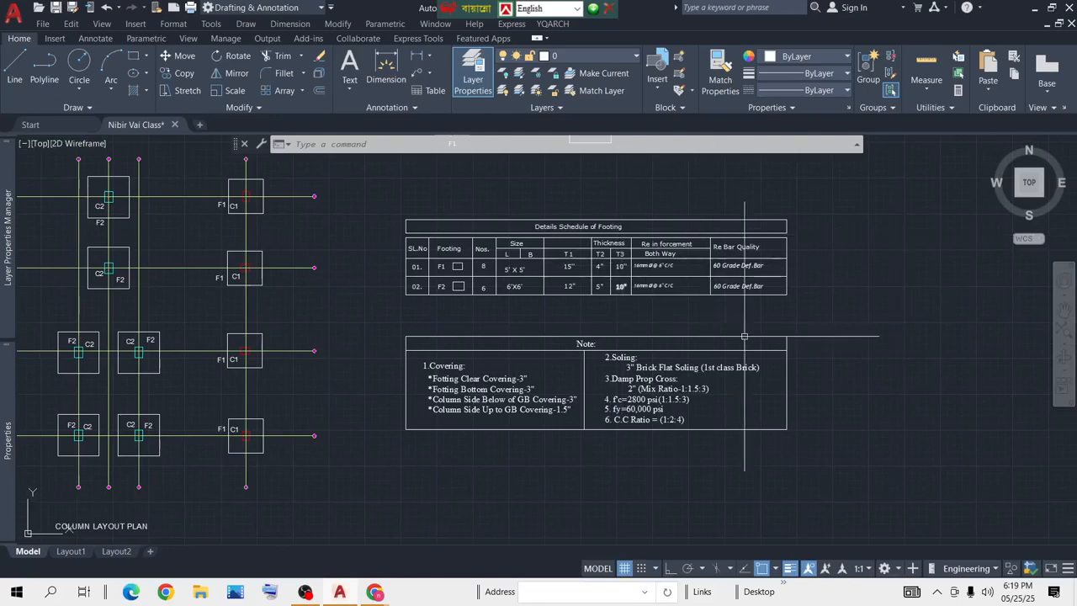
Step: Look over the full row of drawings, from the footing schedule and notes to the column layout and floor plans
{"action": "scroll", "coordinate": [558, 305], "scroll_direction": "down", "scroll_amount": 5}
{"action": "scroll", "coordinate": [587, 274], "scroll_direction": "down", "scroll_amount": 4}
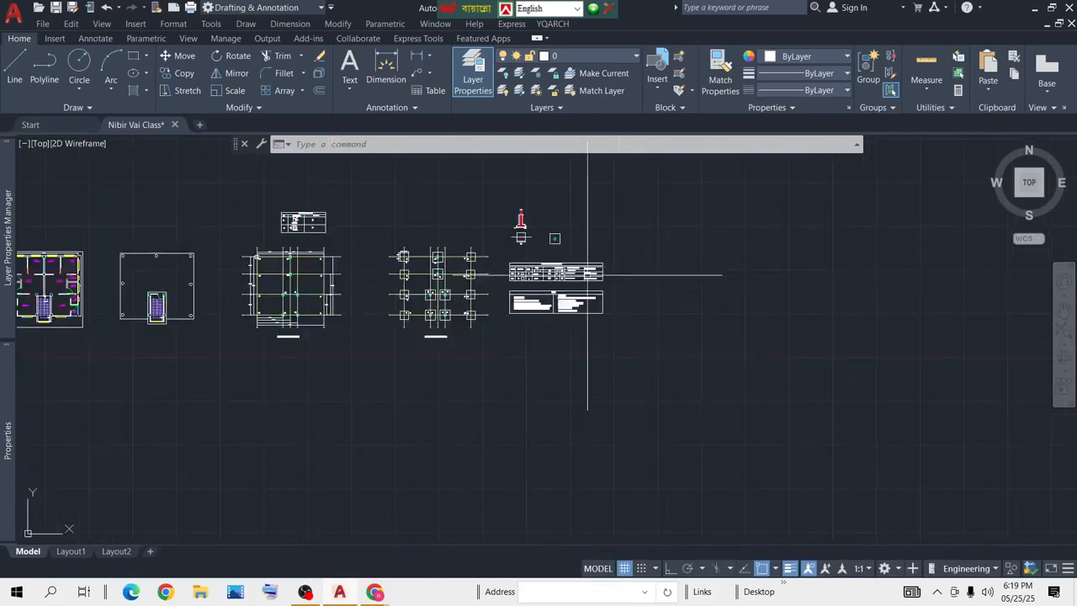
{"action": "middle_click_drag", "start_coordinate": [588, 275], "coordinate": [845, 272]}
{"action": "scroll", "coordinate": [356, 301], "scroll_direction": "down", "scroll_amount": 1}
{"action": "scroll", "coordinate": [472, 290], "scroll_direction": "up", "scroll_amount": 3}
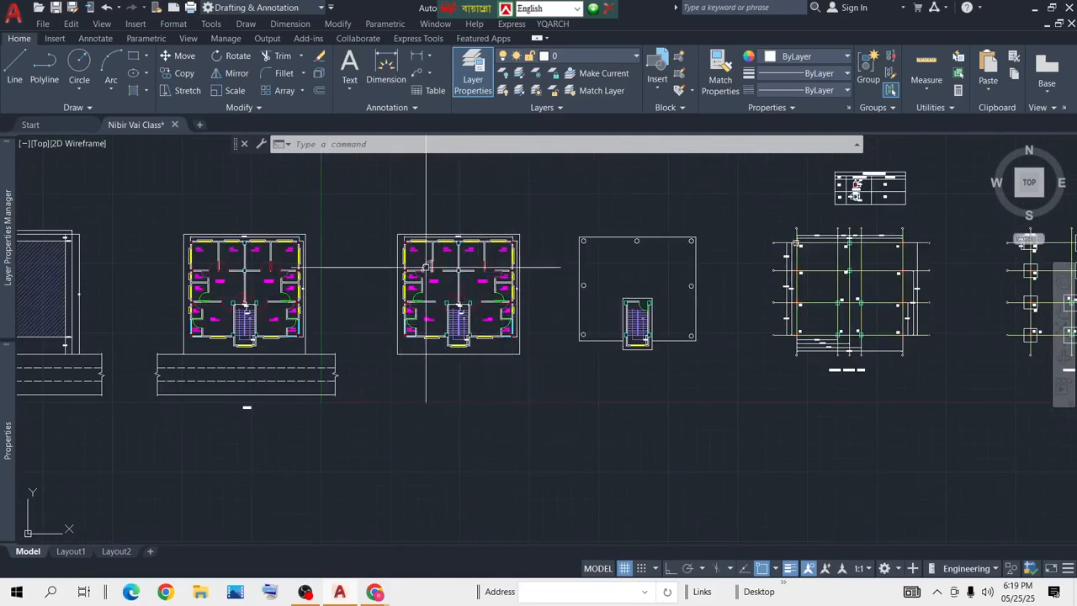
{"action": "scroll", "coordinate": [458, 271], "scroll_direction": "up", "scroll_amount": 2}
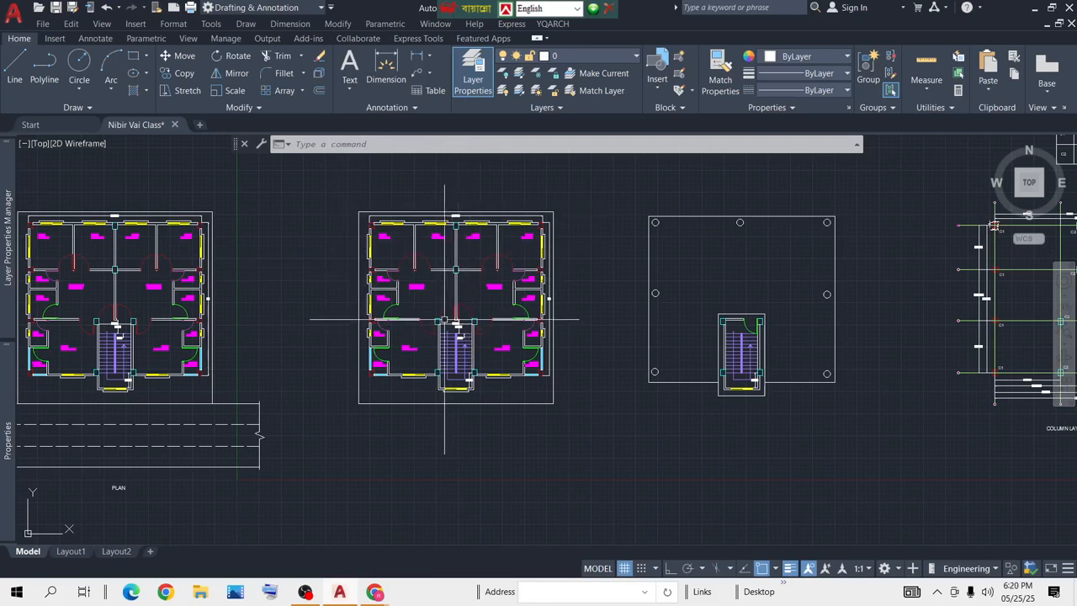
{"action": "scroll", "coordinate": [451, 320], "scroll_direction": "down", "scroll_amount": 5}
{"action": "middle_click_drag", "start_coordinate": [589, 378], "coordinate": [553, 303]}
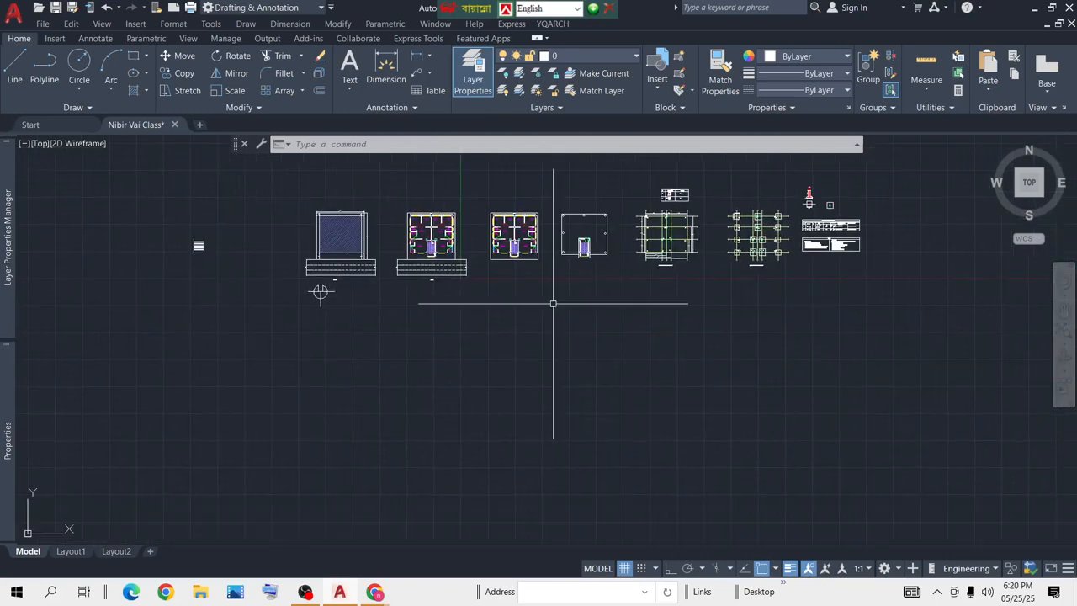
Step: Draw a closed, irregular five-sided outline with lines in the empty space below the row of drawings
{"action": "left_click", "coordinate": [15, 64]}
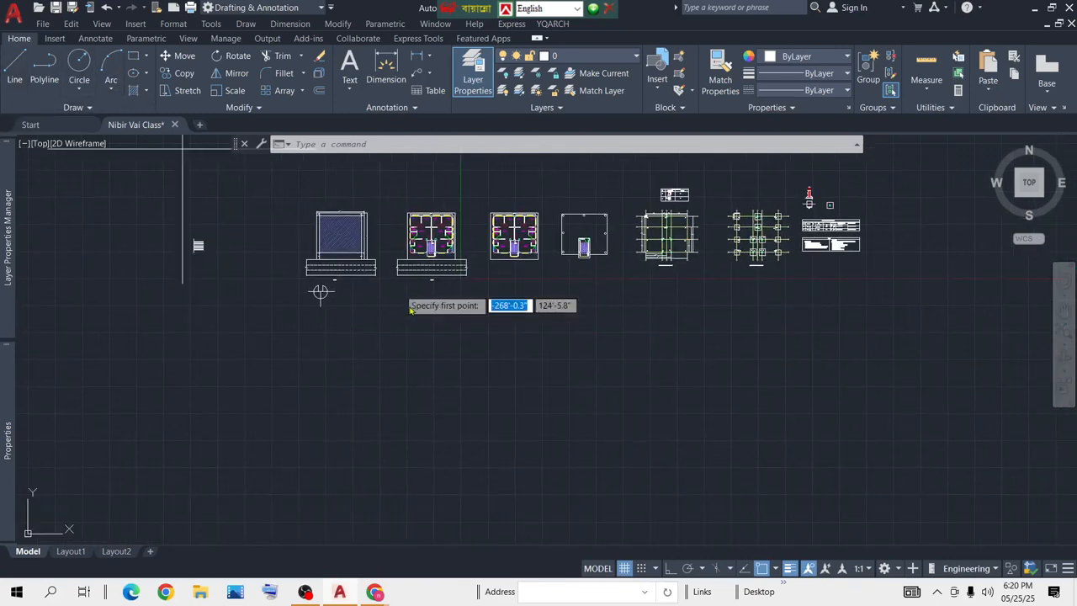
{"action": "left_click", "coordinate": [460, 367]}
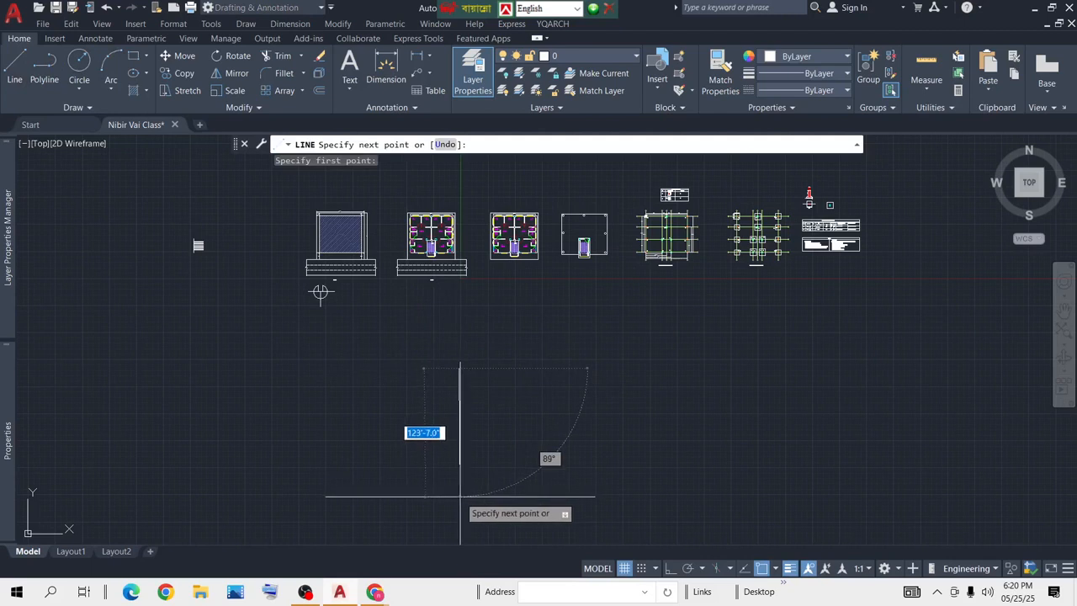
{"action": "key", "text": "F8"}
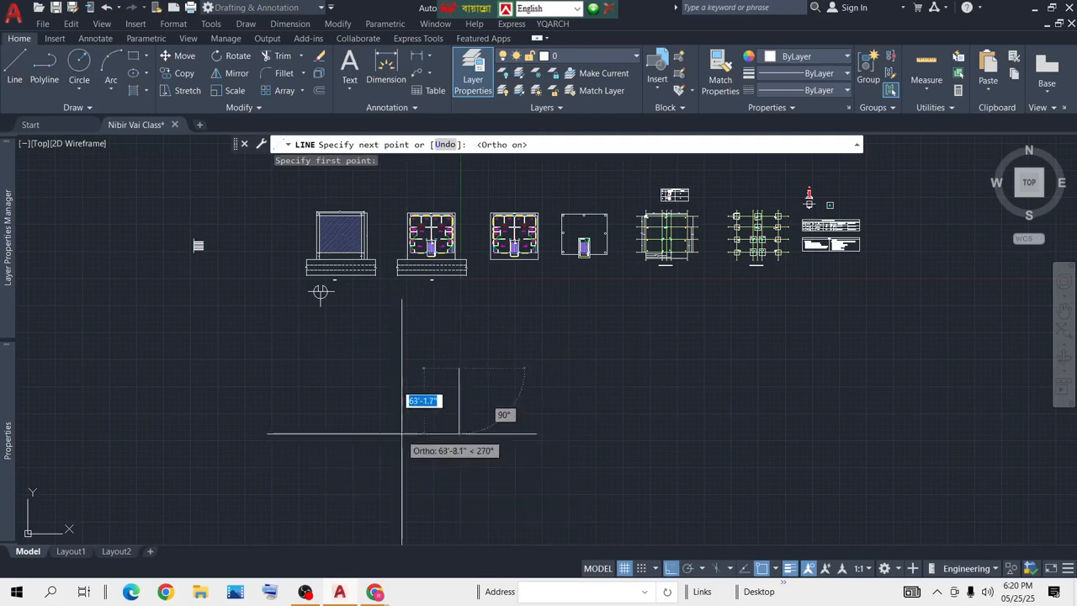
{"action": "key", "text": "F8"}
{"action": "left_click", "coordinate": [401, 491]}
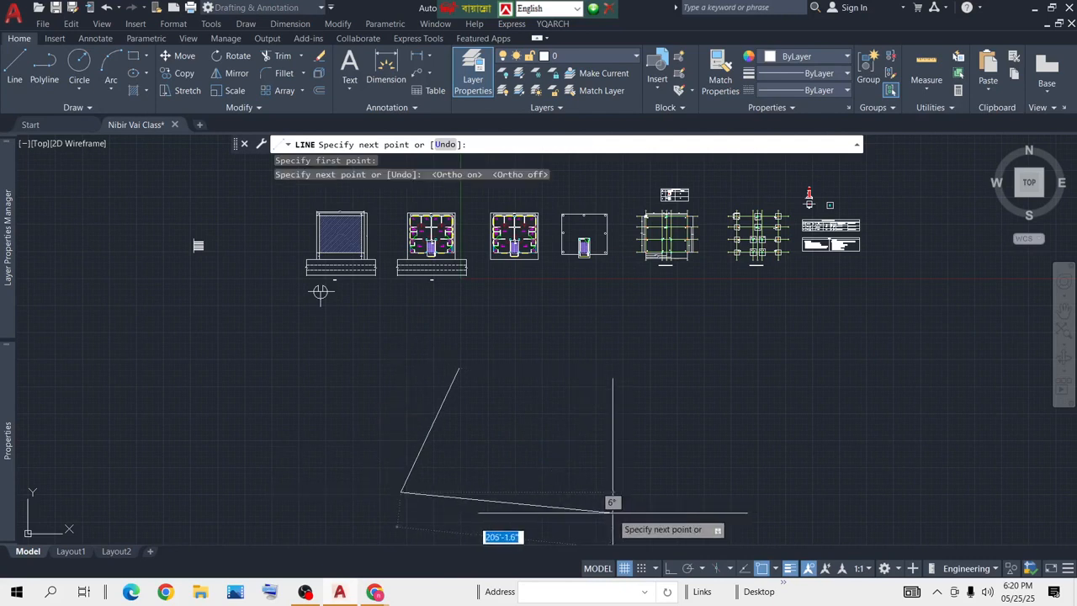
{"action": "left_click", "coordinate": [612, 513]}
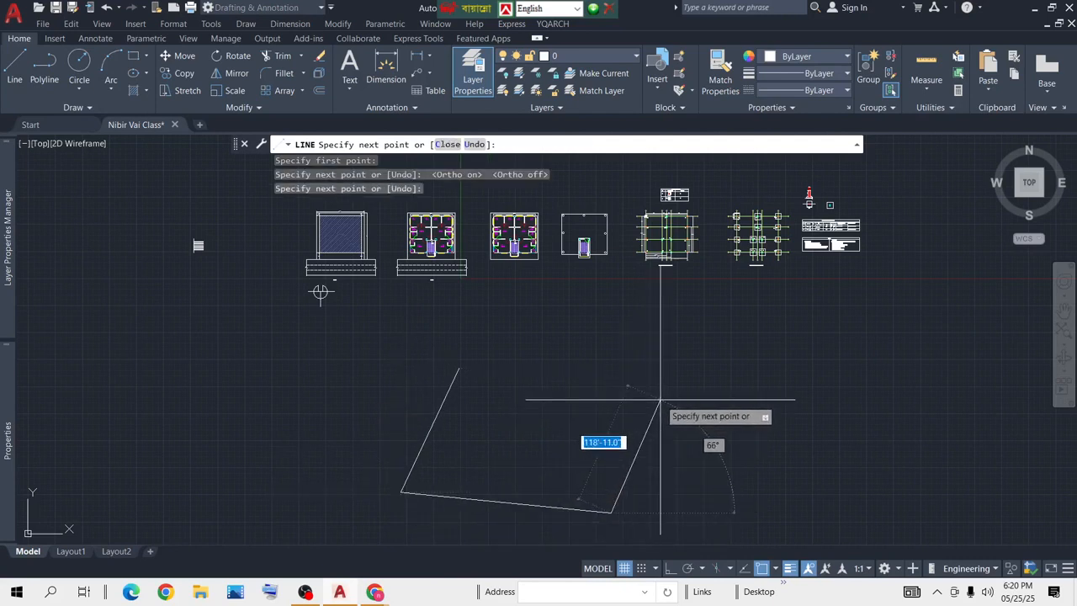
{"action": "left_click", "coordinate": [659, 401]}
{"action": "left_click", "coordinate": [598, 309]}
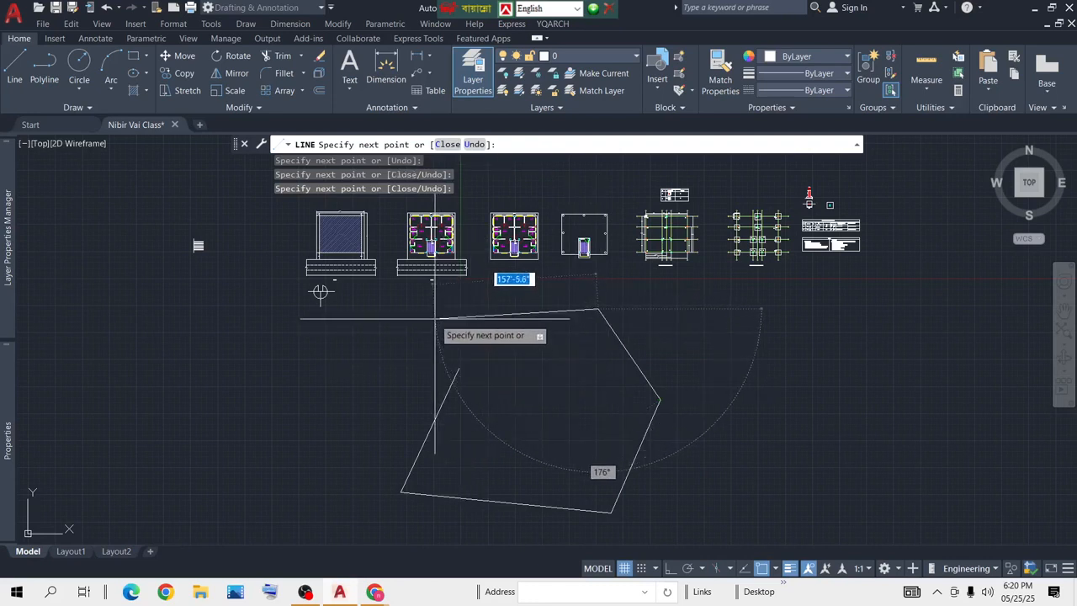
{"action": "left_click", "coordinate": [459, 368]}
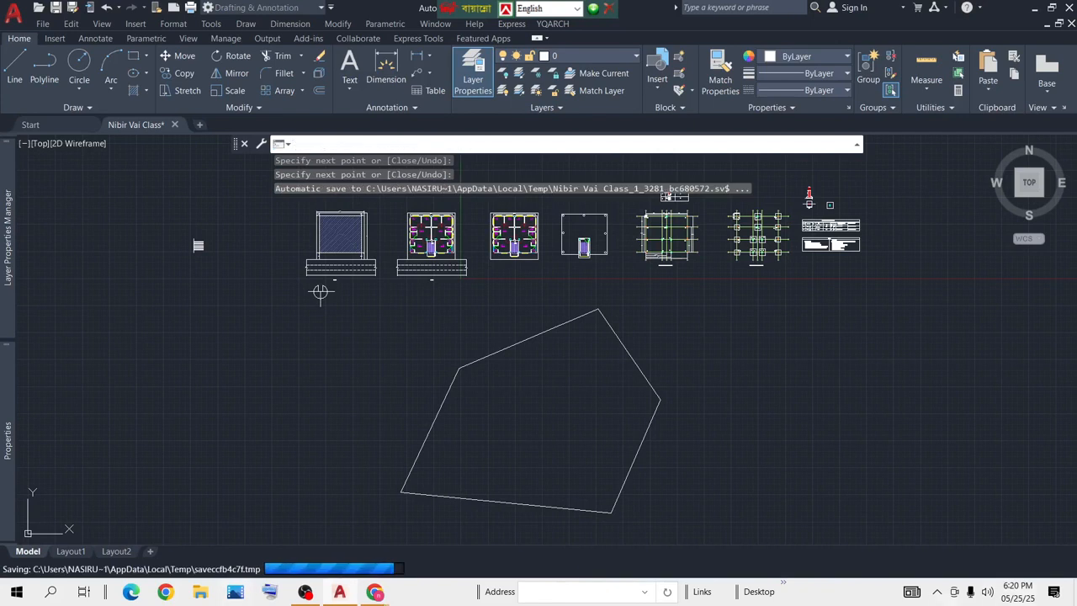
{"action": "key", "text": "Return"}
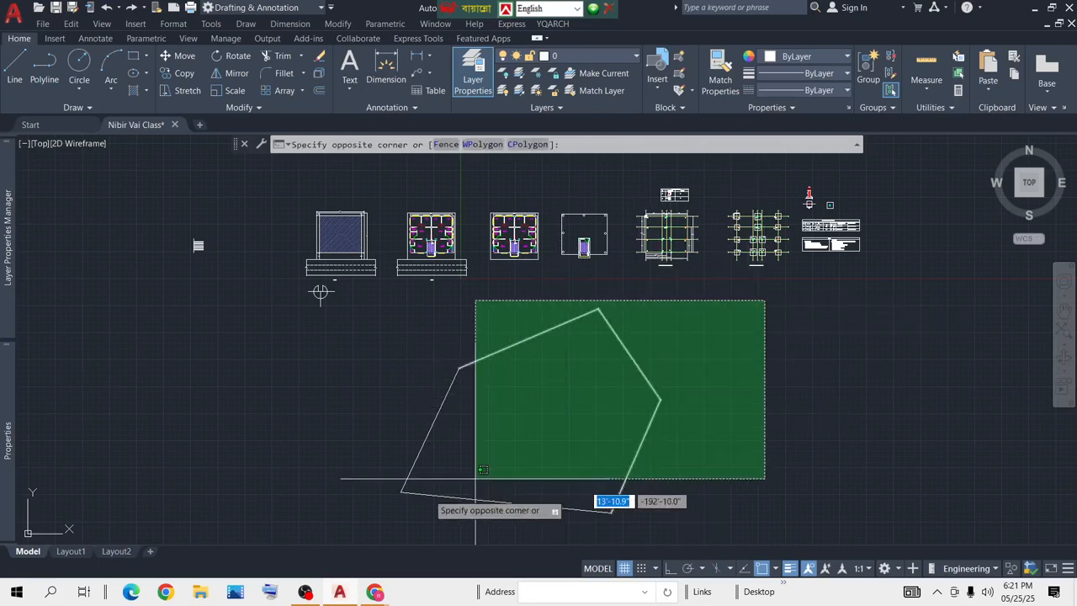
Step: Delete all the lines of the five-sided outline below the drawings
{"action": "left_click", "coordinate": [385, 520]}
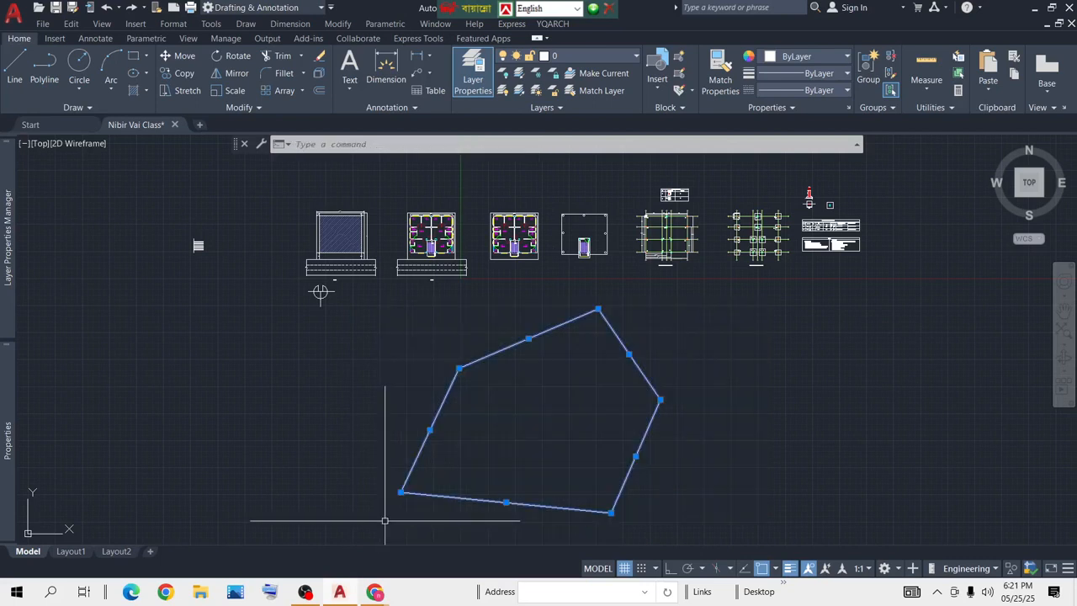
{"action": "key", "text": "Delete"}
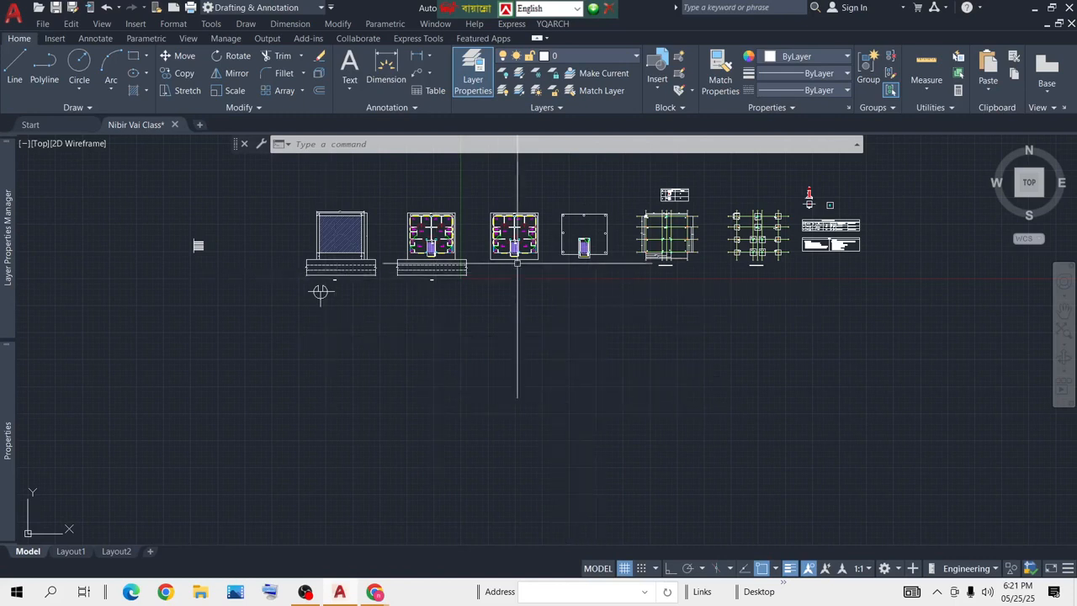
Step: Copy the floor plan with its road and PLAN title straight down, about 490' below the original, with Ortho on
{"action": "scroll", "coordinate": [437, 243], "scroll_direction": "up", "scroll_amount": 5}
{"action": "scroll", "coordinate": [580, 246], "scroll_direction": "down", "scroll_amount": 4}
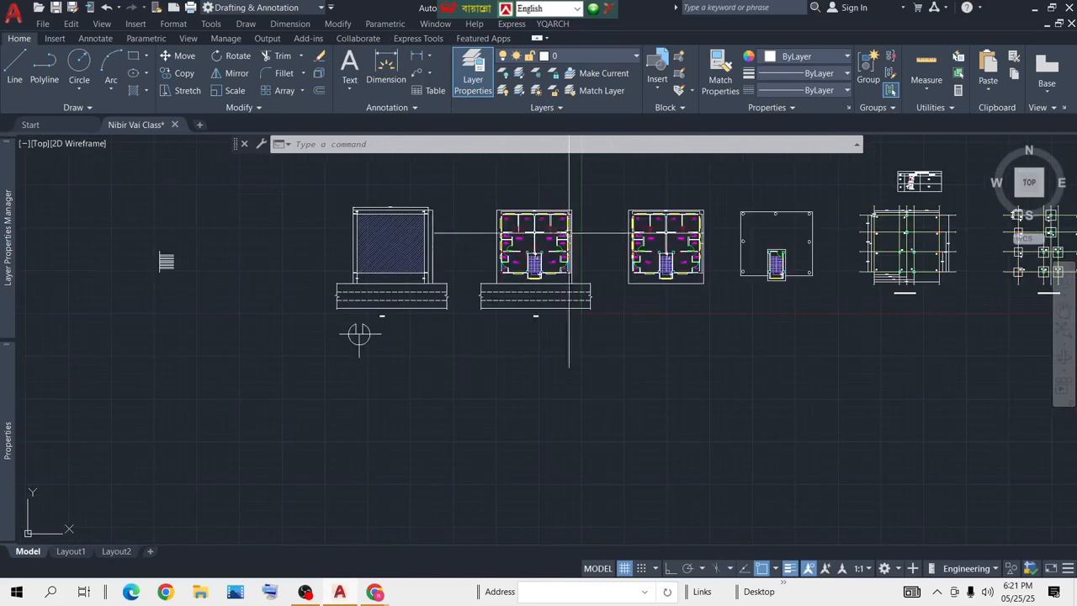
{"action": "left_click", "coordinate": [614, 184]}
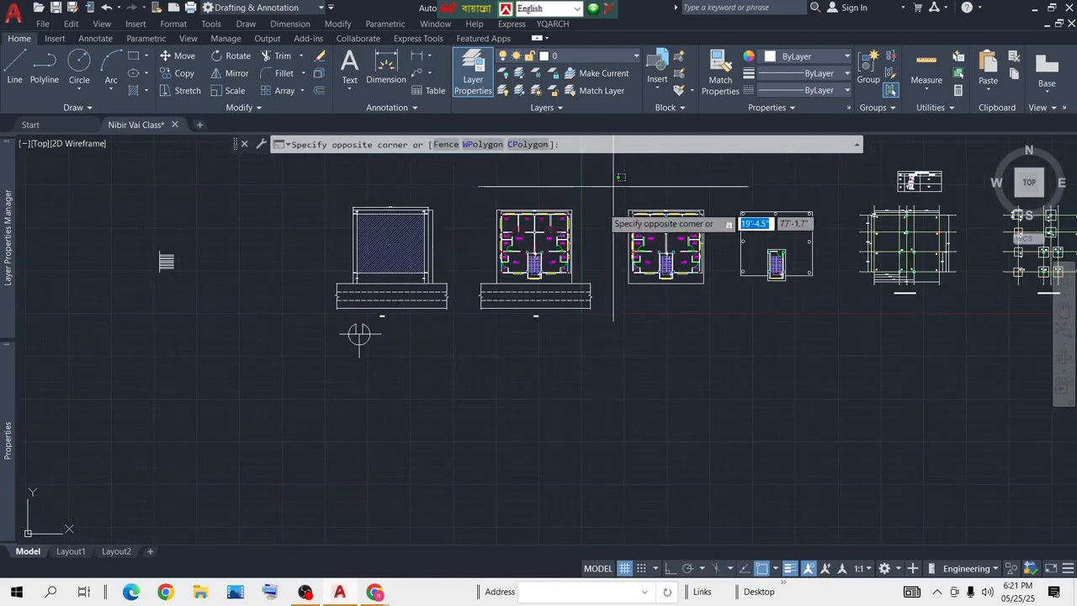
{"action": "left_click", "coordinate": [474, 348]}
{"action": "type", "text": "co"}
{"action": "key", "text": "space"}
{"action": "left_click", "coordinate": [600, 267]}
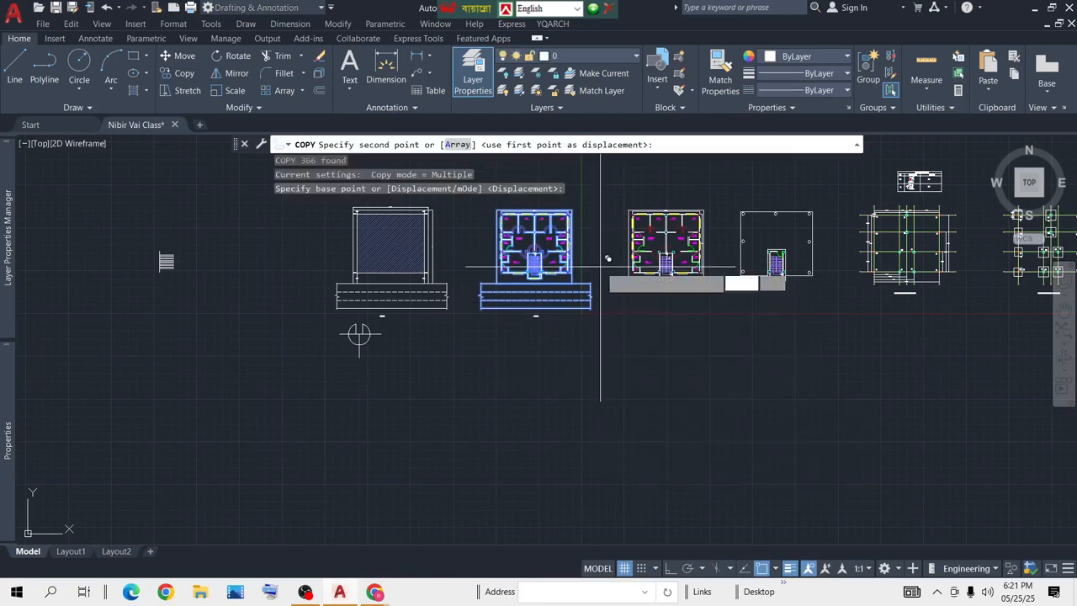
{"action": "scroll", "coordinate": [600, 434], "scroll_direction": "down", "scroll_amount": 6}
{"action": "middle_click_drag", "start_coordinate": [589, 440], "coordinate": [589, 305]}
{"action": "key", "text": "F8"}
{"action": "left_click", "coordinate": [598, 373]}
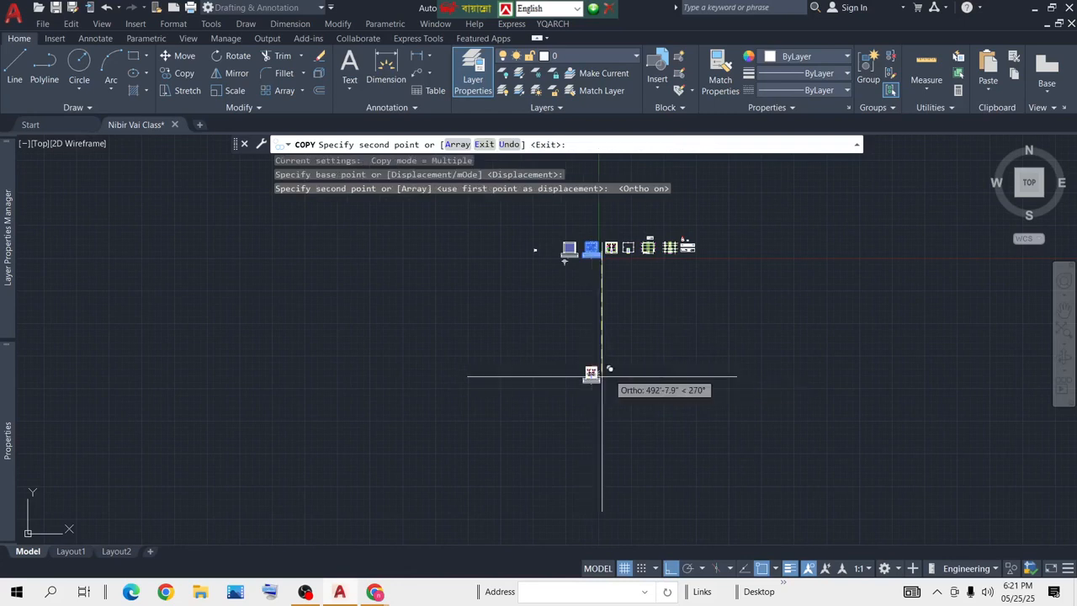
{"action": "key", "text": "space"}
Step: Examine the copied floor plan, including its rooms, staircase, front road and PLAN title
{"action": "scroll", "coordinate": [594, 373], "scroll_direction": "up", "scroll_amount": 10}
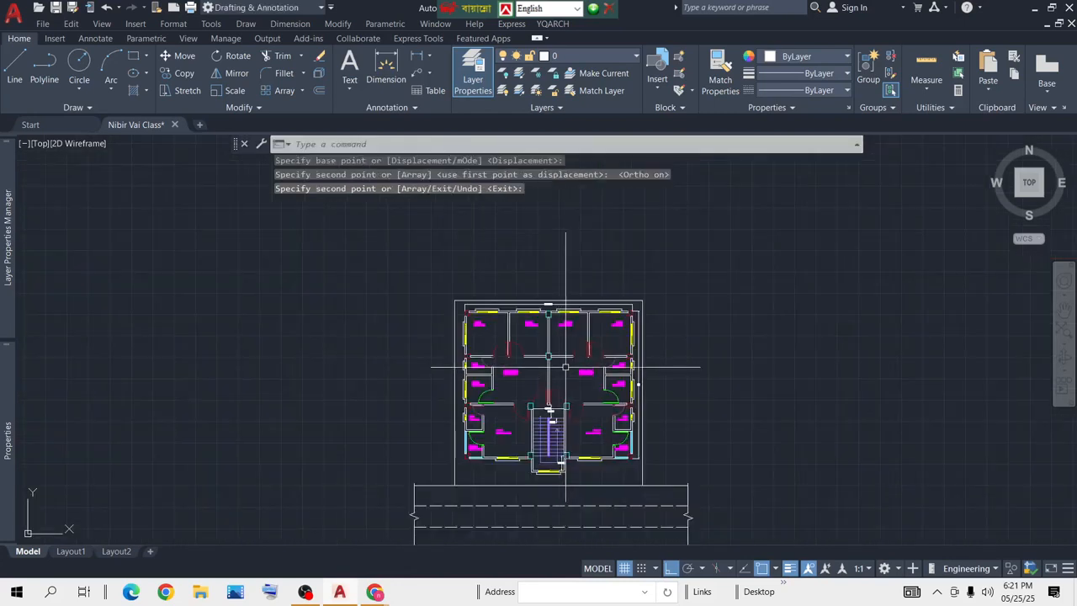
{"action": "scroll", "coordinate": [593, 360], "scroll_direction": "down", "scroll_amount": 6}
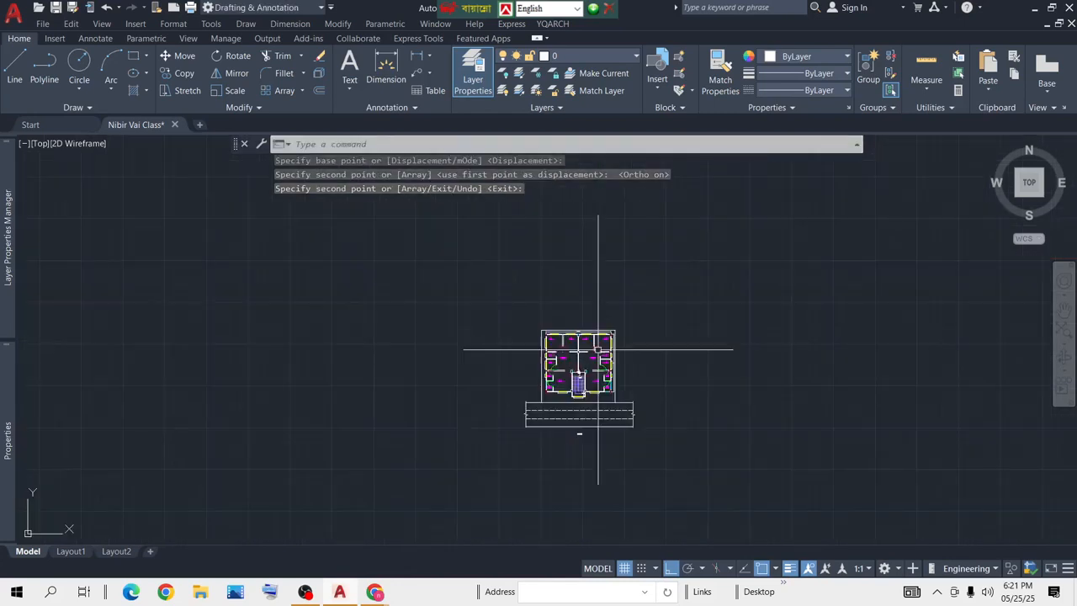
{"action": "mouse_move", "coordinate": [613, 260]}
{"action": "middle_mouse_down"}
{"action": "mouse_move", "coordinate": [620, 219]}
{"action": "mouse_move", "coordinate": [627, 263]}
{"action": "middle_mouse_up"}
{"action": "scroll", "coordinate": [621, 222], "scroll_direction": "up", "scroll_amount": 3}
{"action": "scroll", "coordinate": [637, 301], "scroll_direction": "down", "scroll_amount": 3}
{"action": "scroll", "coordinate": [623, 465], "scroll_direction": "up", "scroll_amount": 5}
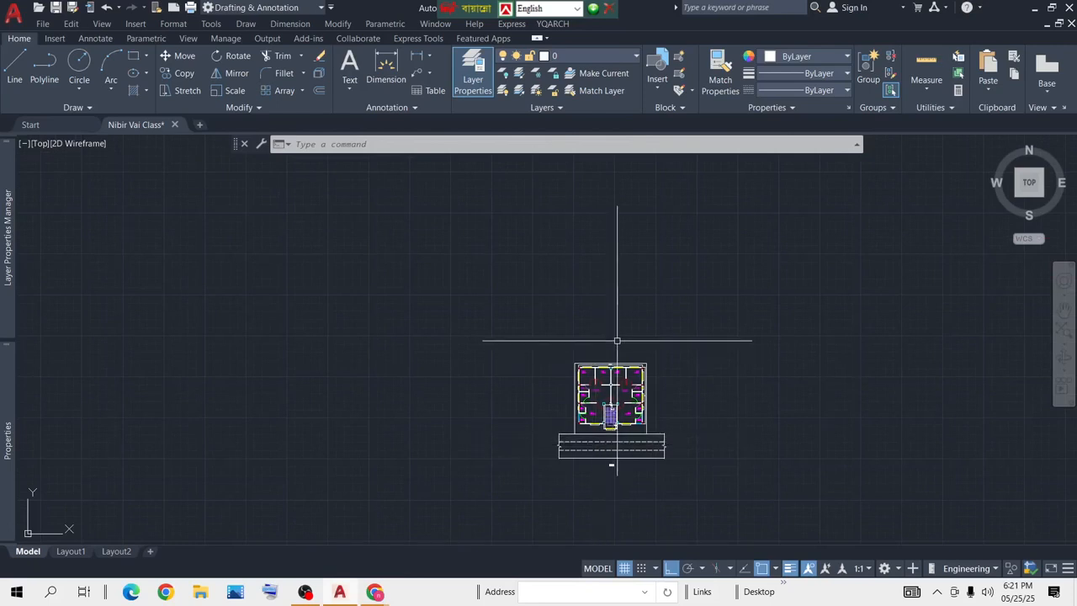
{"action": "scroll", "coordinate": [613, 441], "scroll_direction": "up", "scroll_amount": 4}
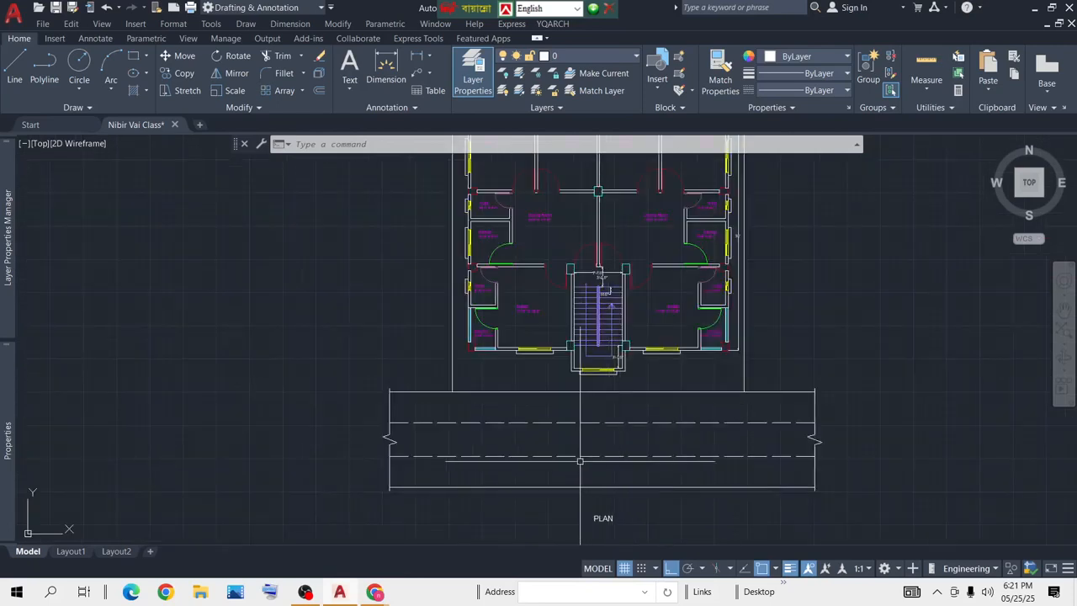
{"action": "middle_click_drag", "start_coordinate": [580, 460], "coordinate": [584, 409]}
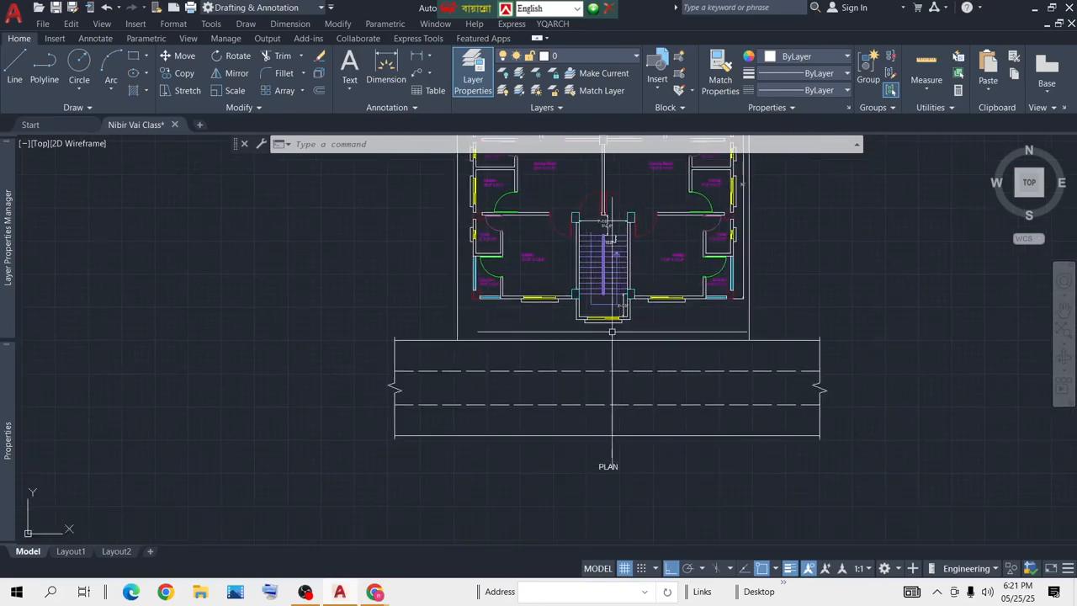
{"action": "scroll", "coordinate": [572, 430], "scroll_direction": "down", "scroll_amount": 4}
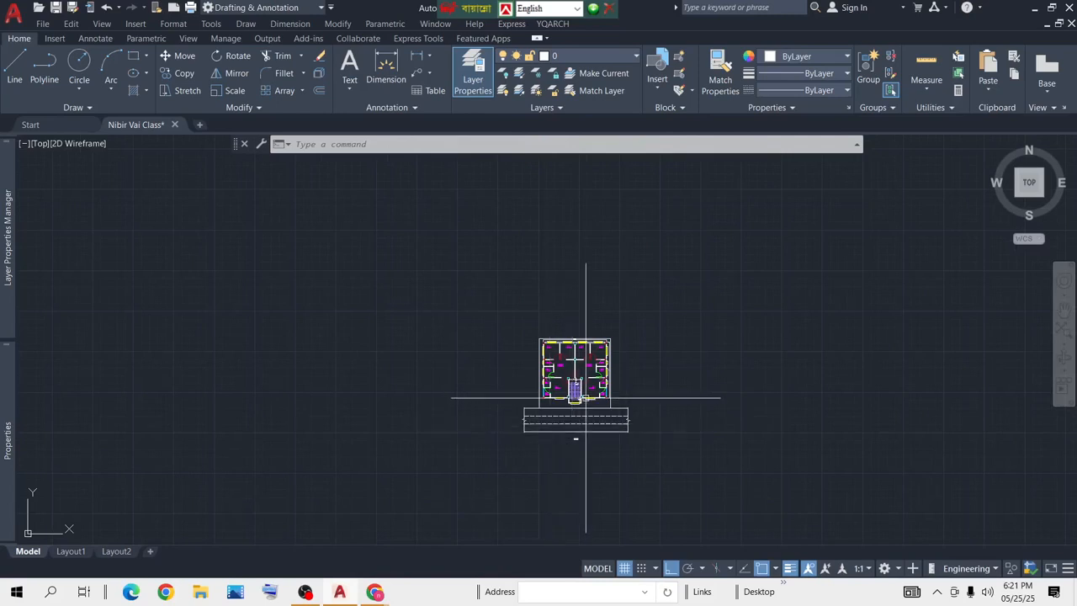
{"action": "scroll", "coordinate": [577, 392], "scroll_direction": "up", "scroll_amount": 3}
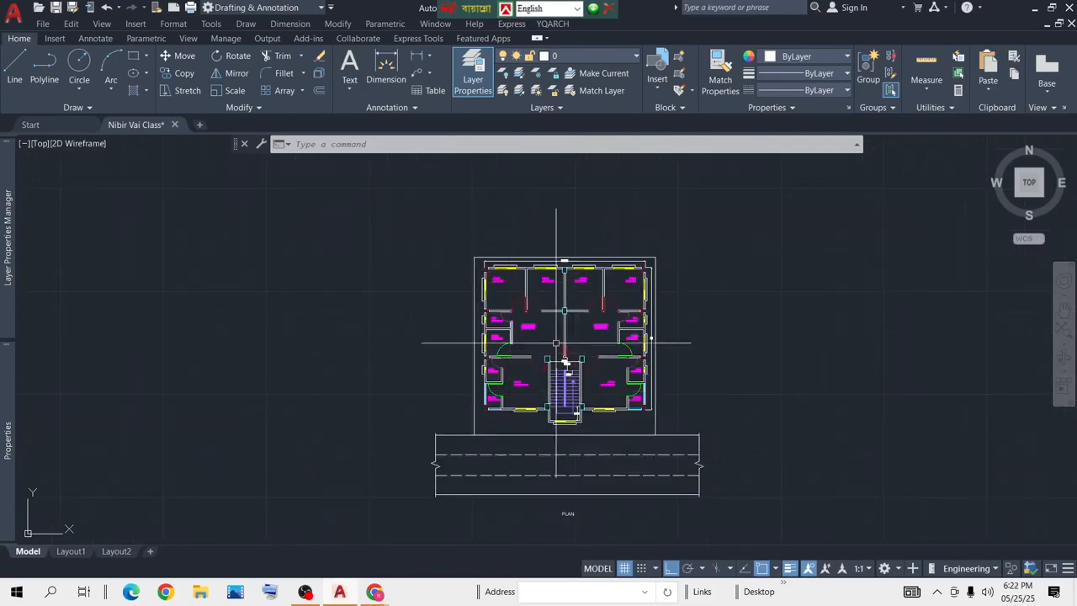
Step: Review the original row of drawings, comparing the land drawing, the plan with its road and the plan without a road
{"action": "scroll", "coordinate": [568, 329], "scroll_direction": "down", "scroll_amount": 6}
{"action": "scroll", "coordinate": [548, 191], "scroll_direction": "up", "scroll_amount": 2}
{"action": "scroll", "coordinate": [589, 219], "scroll_direction": "down", "scroll_amount": 2}
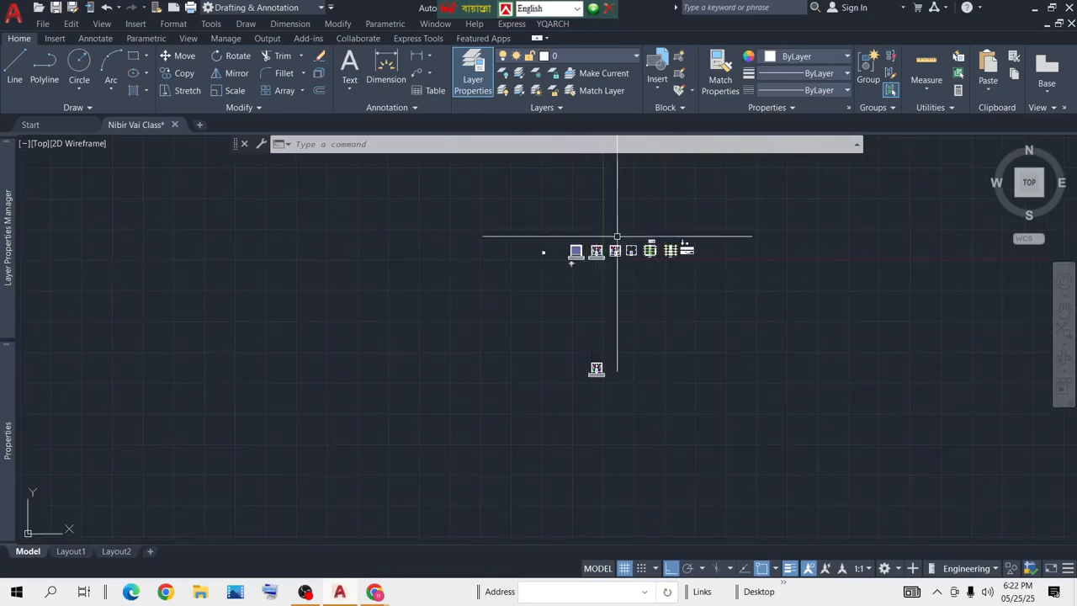
{"action": "scroll", "coordinate": [575, 300], "scroll_direction": "up", "scroll_amount": 6}
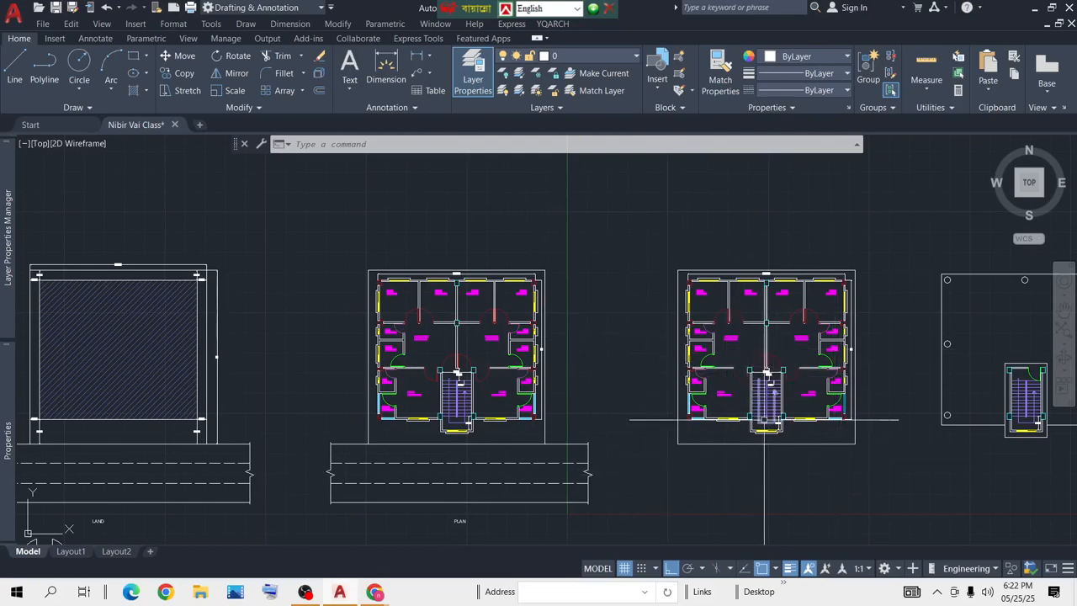
{"action": "scroll", "coordinate": [727, 417], "scroll_direction": "up", "scroll_amount": 1}
{"action": "scroll", "coordinate": [719, 396], "scroll_direction": "down", "scroll_amount": 3}
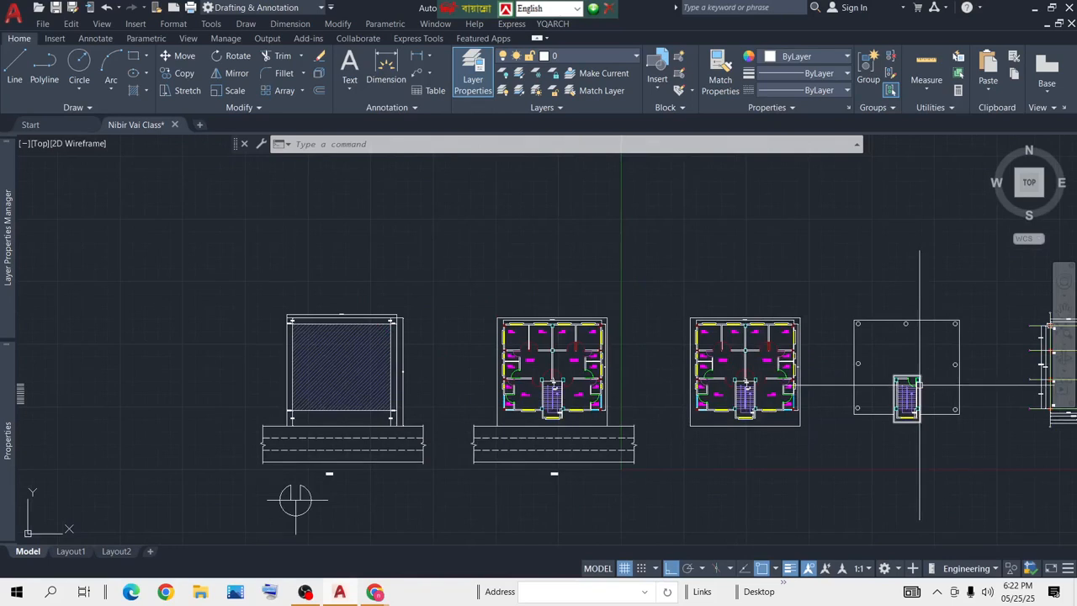
{"action": "scroll", "coordinate": [722, 452], "scroll_direction": "down", "scroll_amount": 4}
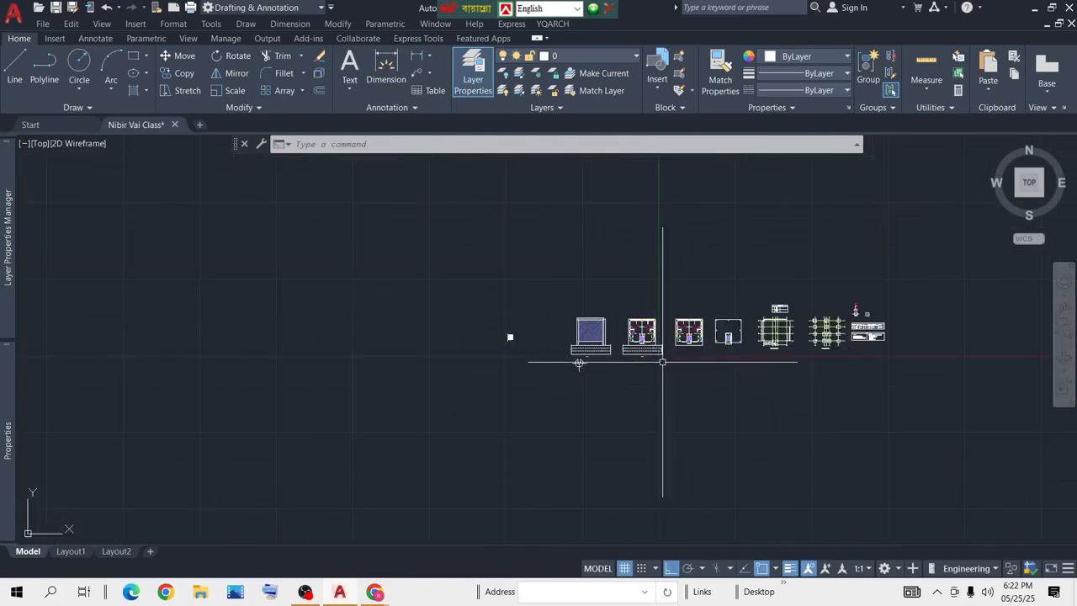
{"action": "scroll", "coordinate": [646, 361], "scroll_direction": "up", "scroll_amount": 5}
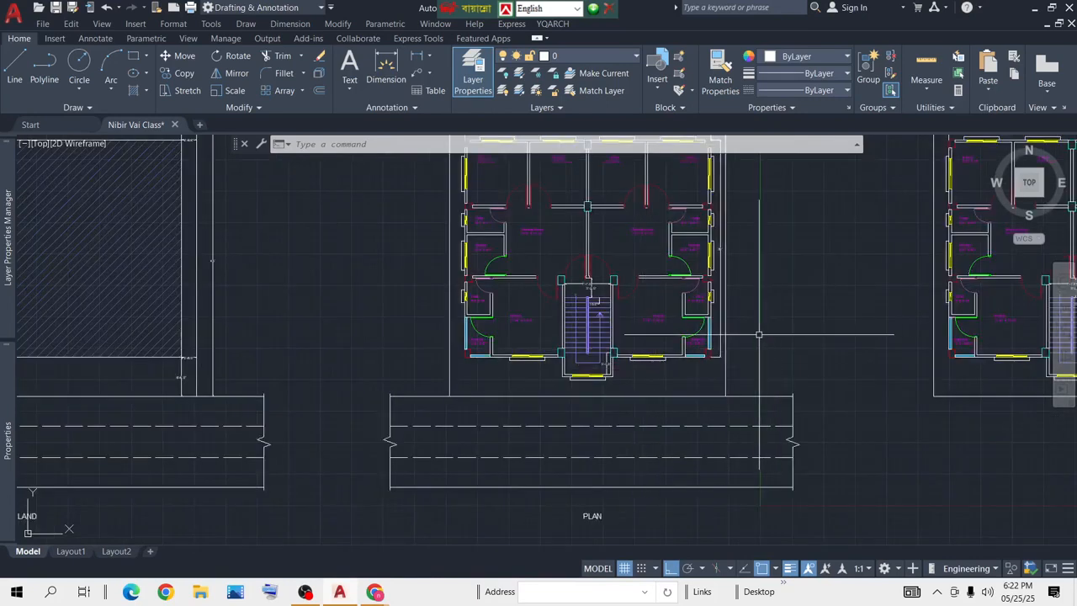
{"action": "scroll", "coordinate": [756, 334], "scroll_direction": "down", "scroll_amount": 5}
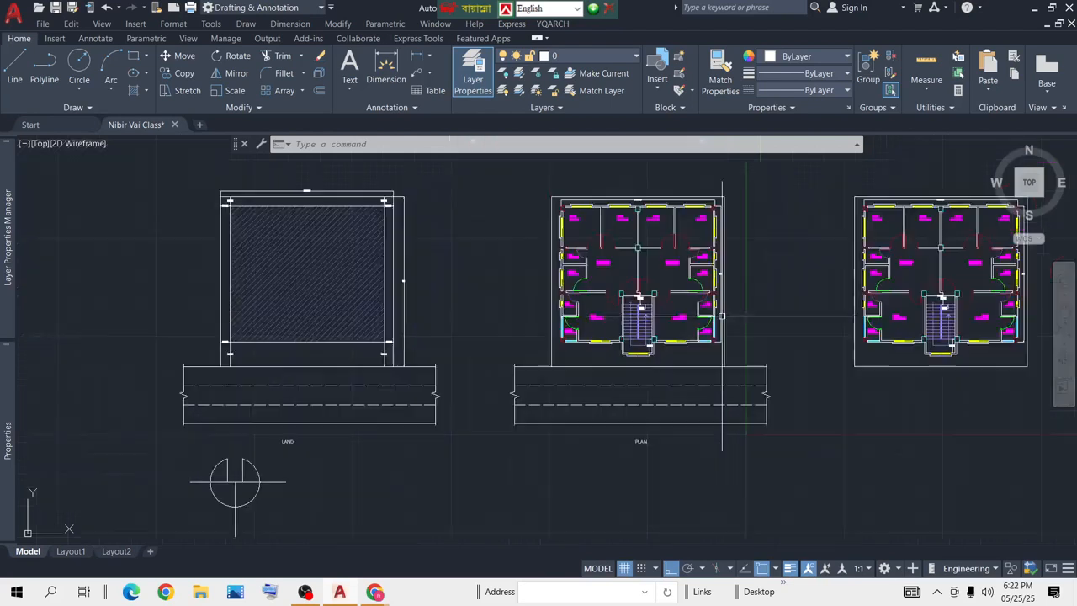
Step: Return to the copied floor plan below the row and inspect its room layout up close
{"action": "middle_click_drag", "start_coordinate": [685, 475], "coordinate": [685, 311]}
{"action": "scroll", "coordinate": [665, 363], "scroll_direction": "down", "scroll_amount": 4}
{"action": "scroll", "coordinate": [745, 368], "scroll_direction": "up", "scroll_amount": 8}
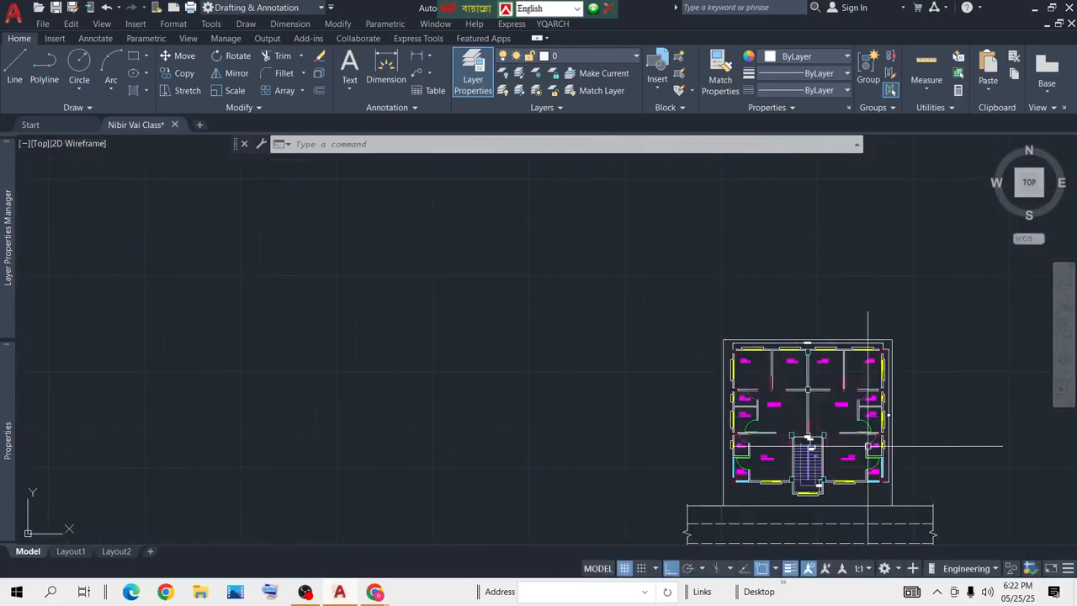
{"action": "middle_click_drag", "start_coordinate": [823, 425], "coordinate": [657, 393]}
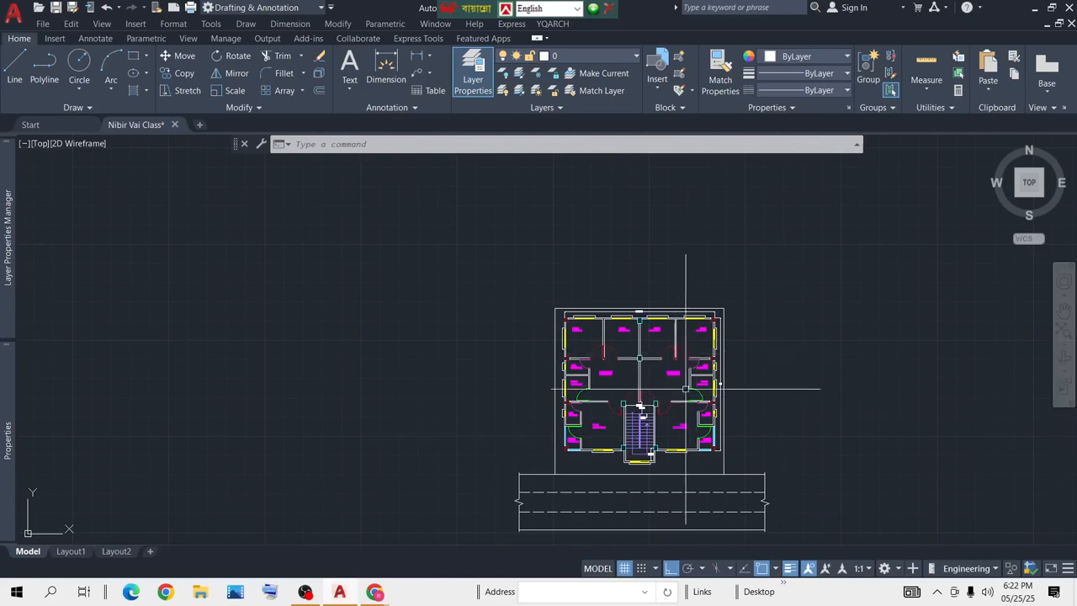
{"action": "middle_click_drag", "start_coordinate": [727, 355], "coordinate": [764, 320]}
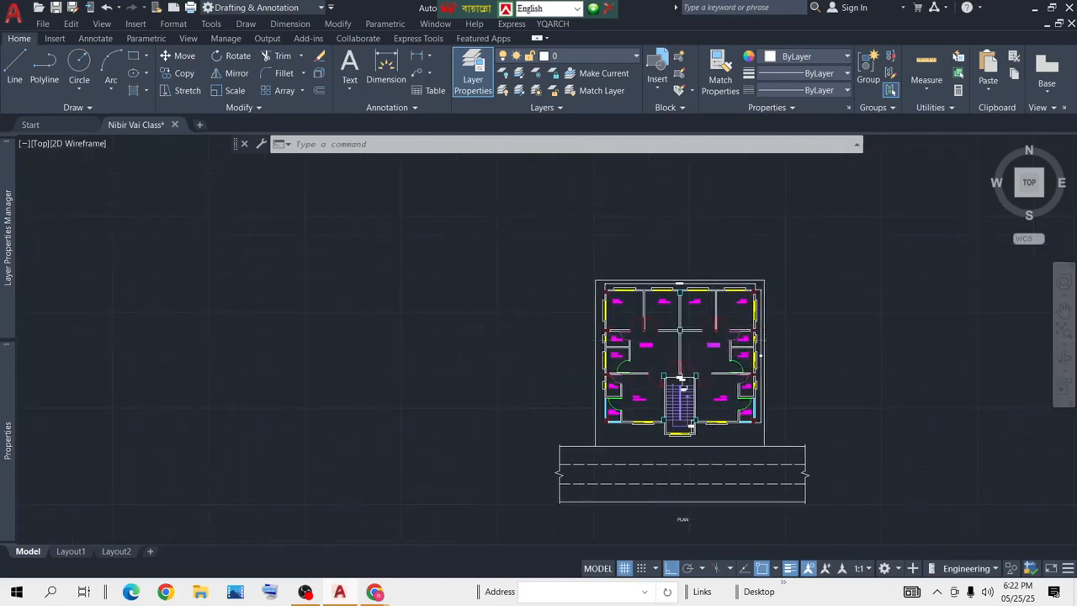
{"action": "scroll", "coordinate": [783, 337], "scroll_direction": "up", "scroll_amount": 2}
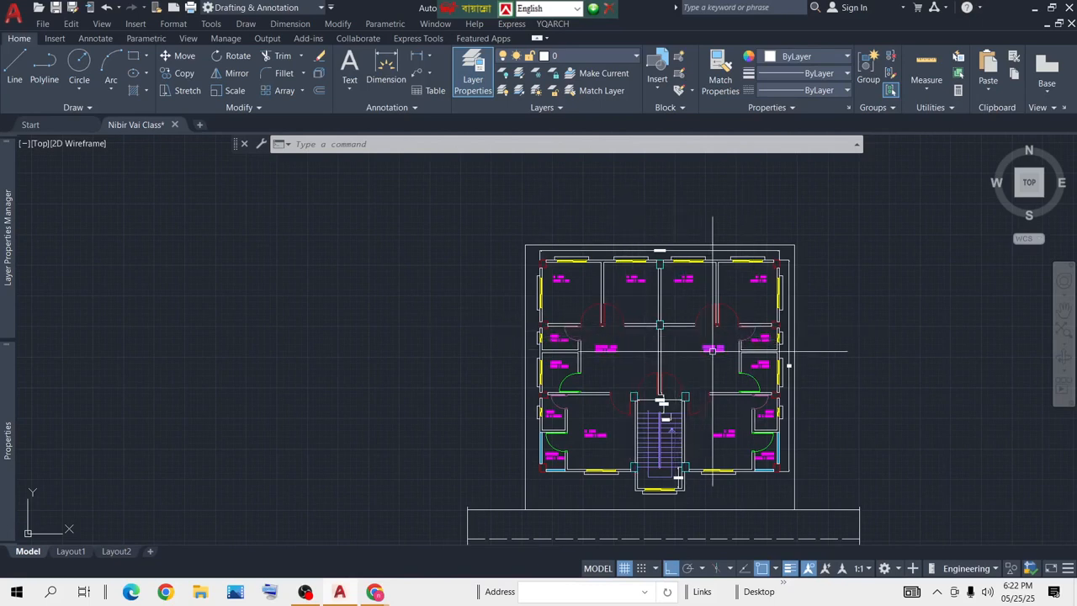
Step: Draw vertical construction lines through both edges of the copied plan's front-left corner column and the inner end of the adjacent Baranda opening
{"action": "type", "text": "l"}
{"action": "key", "text": "Return"}
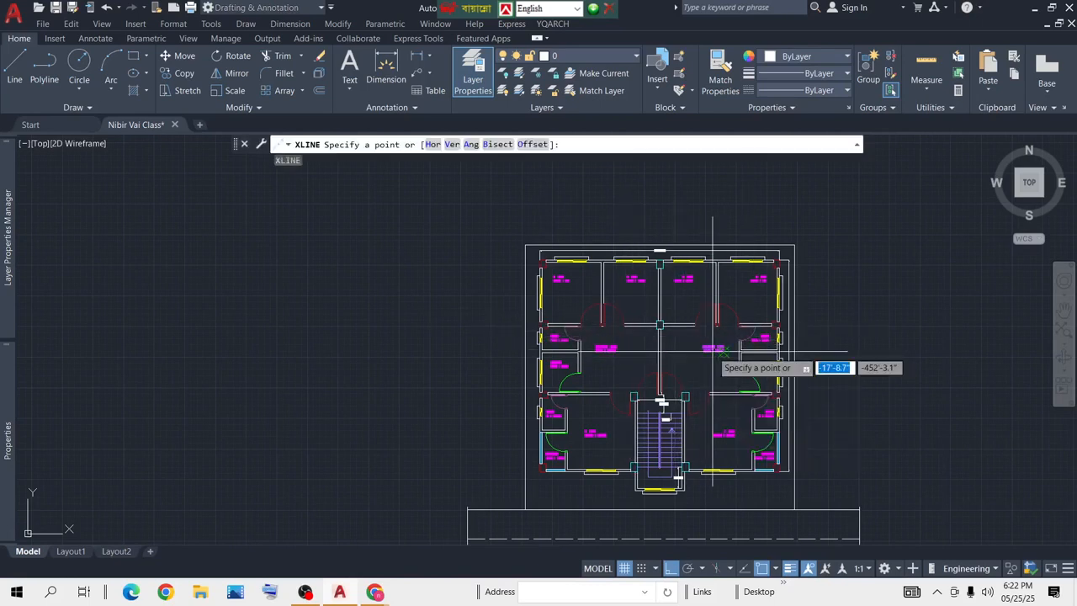
{"action": "type", "text": "v"}
{"action": "key", "text": "Return"}
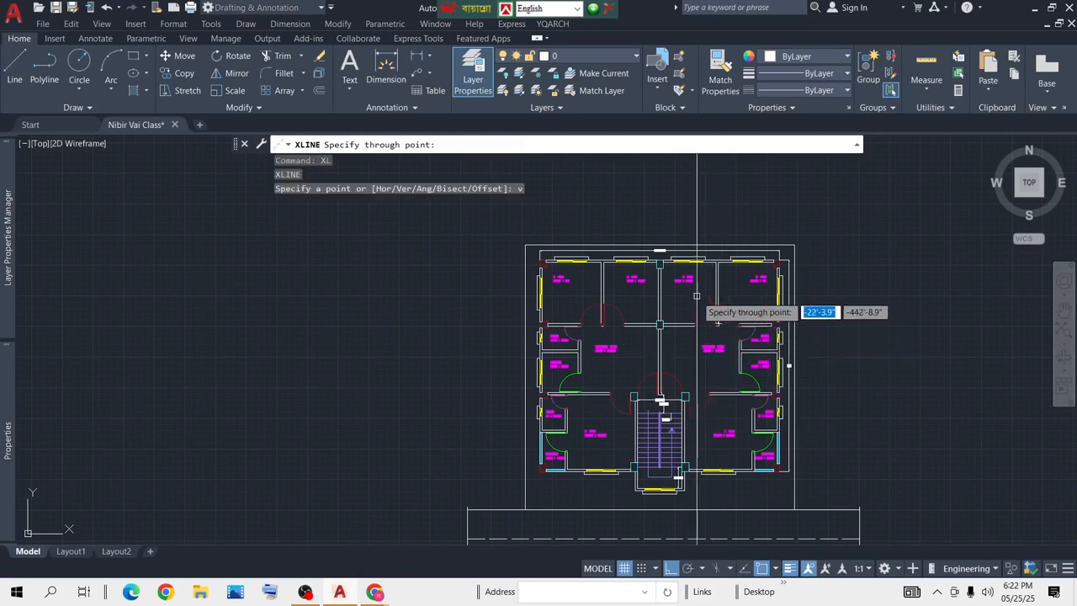
{"action": "scroll", "coordinate": [698, 307], "scroll_direction": "down", "scroll_amount": 4}
{"action": "scroll", "coordinate": [645, 290], "scroll_direction": "up", "scroll_amount": 8}
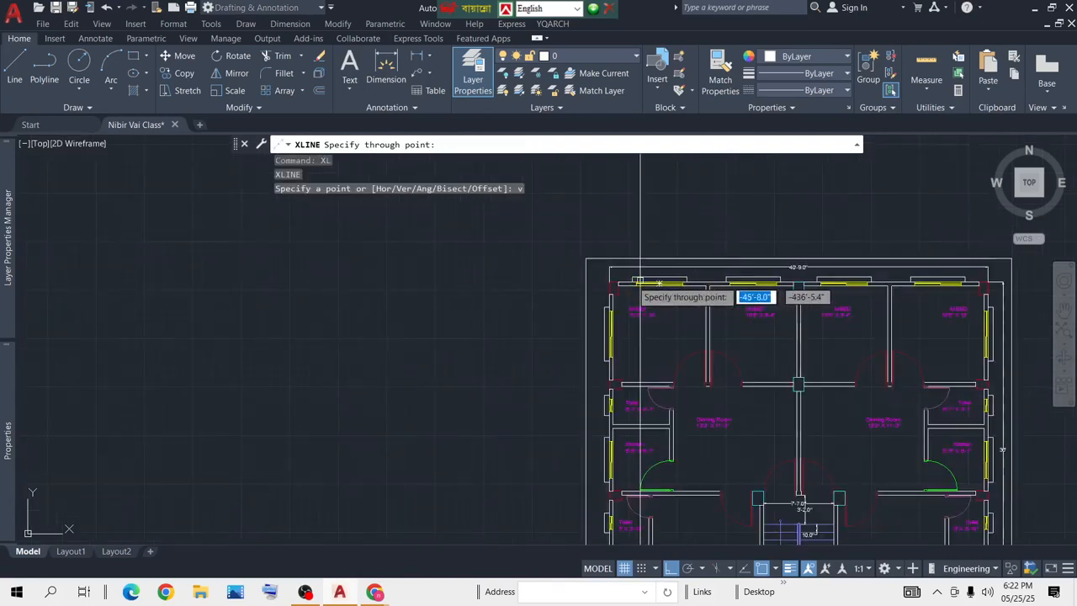
{"action": "scroll", "coordinate": [620, 282], "scroll_direction": "down", "scroll_amount": 6}
{"action": "scroll", "coordinate": [645, 450], "scroll_direction": "up", "scroll_amount": 5}
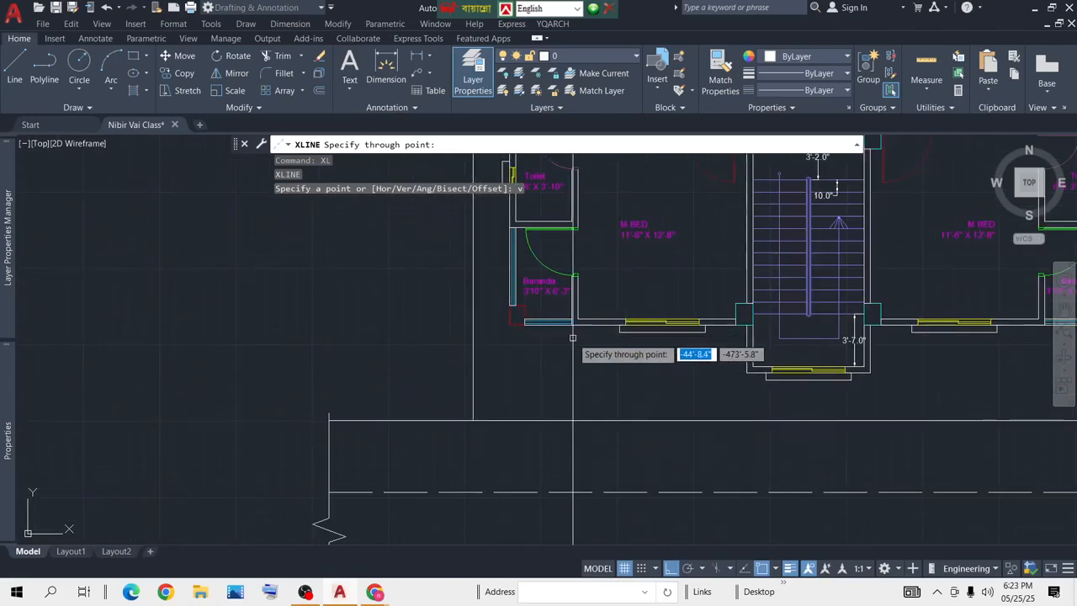
{"action": "scroll", "coordinate": [648, 370], "scroll_direction": "up", "scroll_amount": 3}
{"action": "middle_click_drag", "start_coordinate": [649, 370], "coordinate": [614, 375]}
{"action": "scroll", "coordinate": [614, 374], "scroll_direction": "down", "scroll_amount": 3}
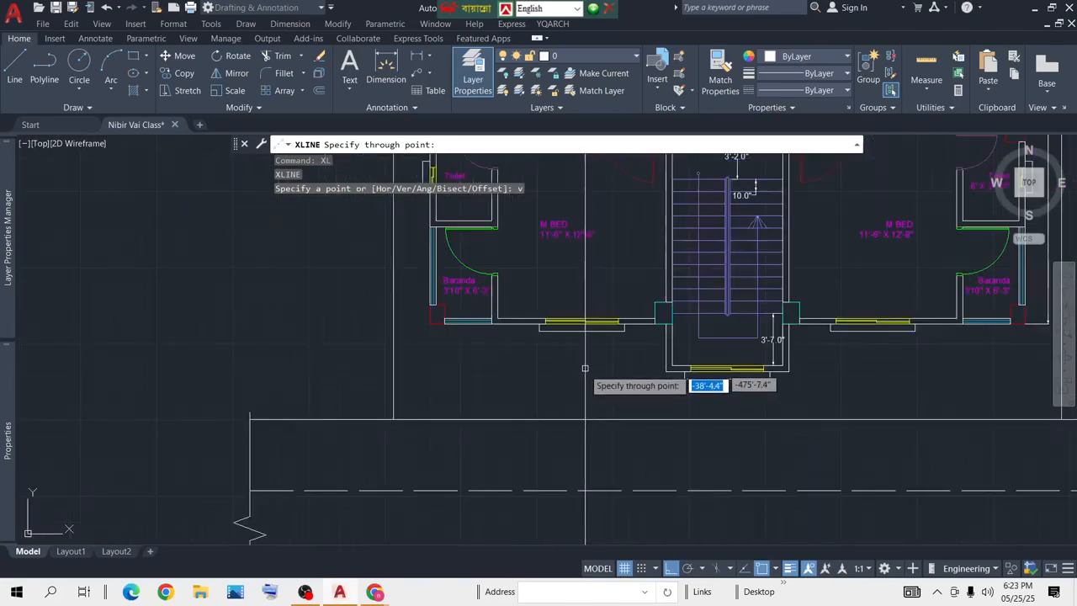
{"action": "scroll", "coordinate": [445, 364], "scroll_direction": "up", "scroll_amount": 4}
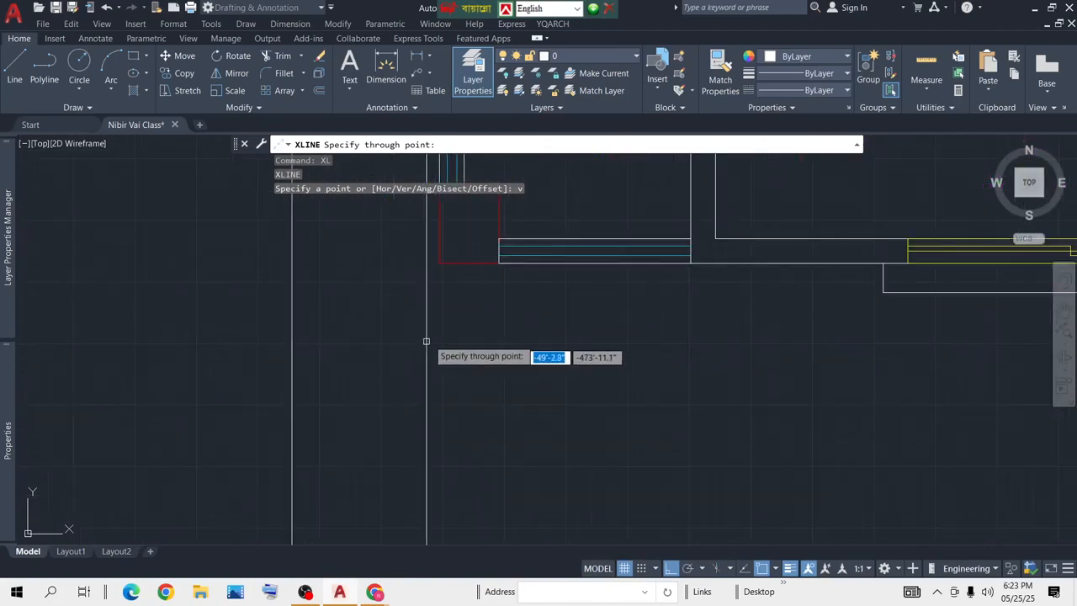
{"action": "left_click", "coordinate": [439, 264]}
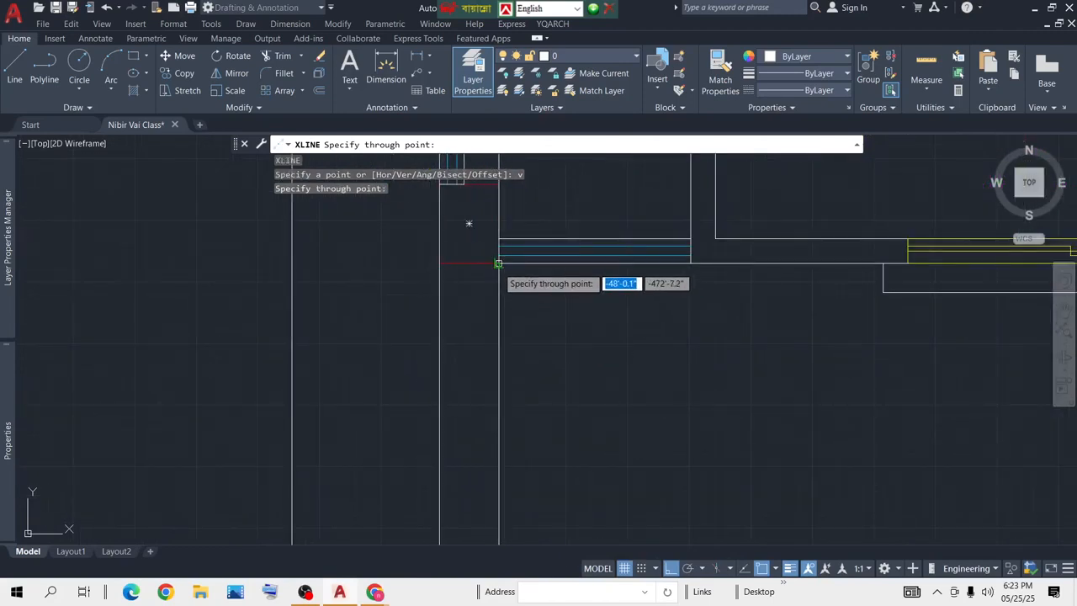
{"action": "left_click", "coordinate": [499, 263]}
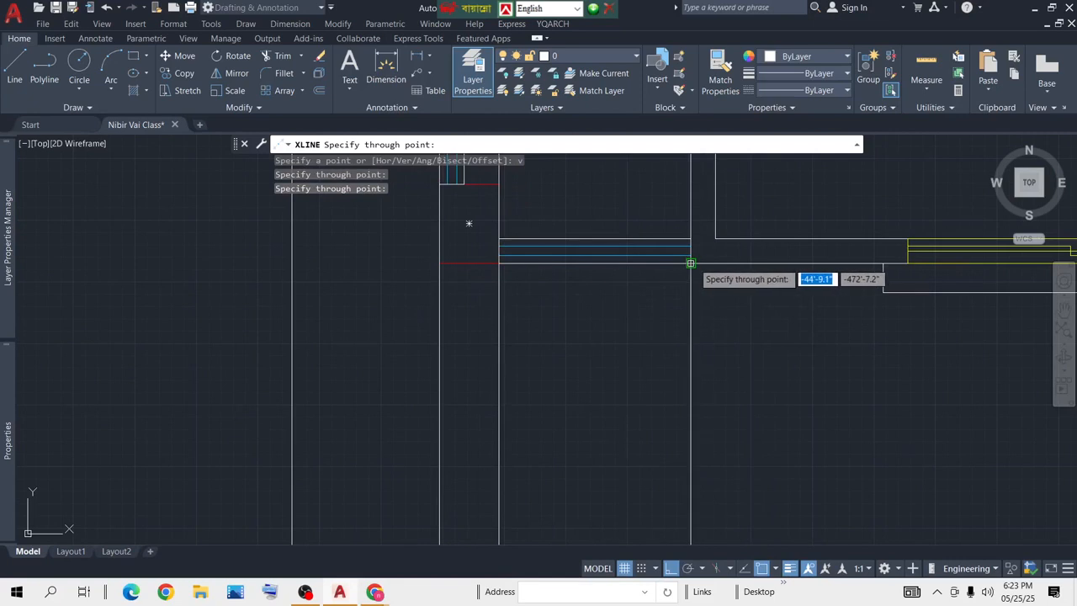
{"action": "left_click", "coordinate": [691, 264]}
Step: Add vertical construction lines through both ends of the front window of the left M BED
{"action": "scroll", "coordinate": [817, 324], "scroll_direction": "down", "scroll_amount": 2}
{"action": "middle_click_drag", "start_coordinate": [828, 325], "coordinate": [579, 303]}
{"action": "scroll", "coordinate": [596, 303], "scroll_direction": "up", "scroll_amount": 2}
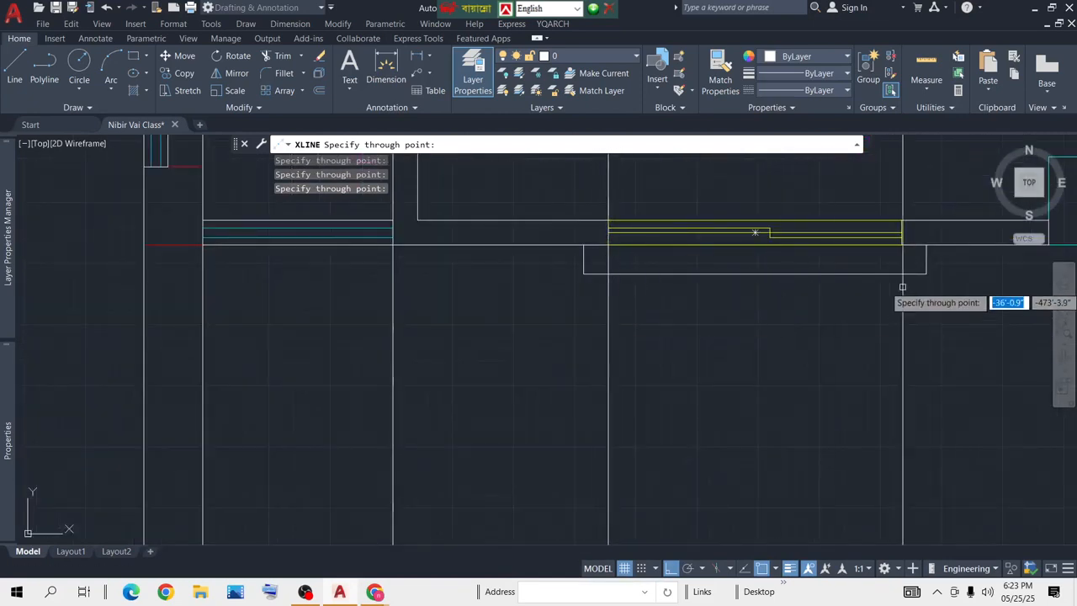
{"action": "scroll", "coordinate": [519, 336], "scroll_direction": "down", "scroll_amount": 4}
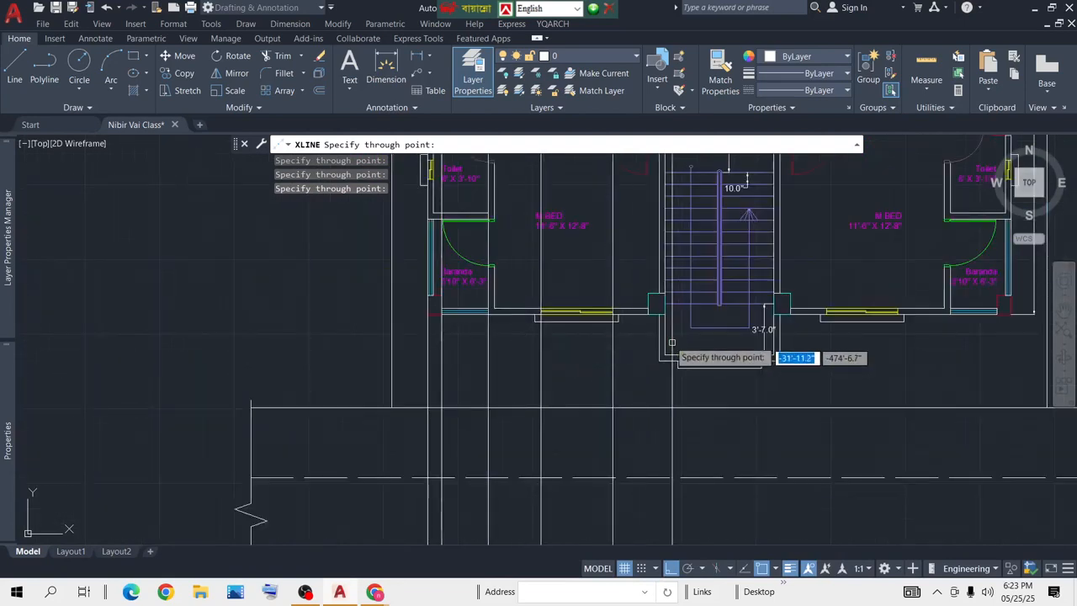
Step: Add vertical construction lines through the staircase's two outer wall faces and both ends of its front window
{"action": "scroll", "coordinate": [673, 338], "scroll_direction": "up", "scroll_amount": 5}
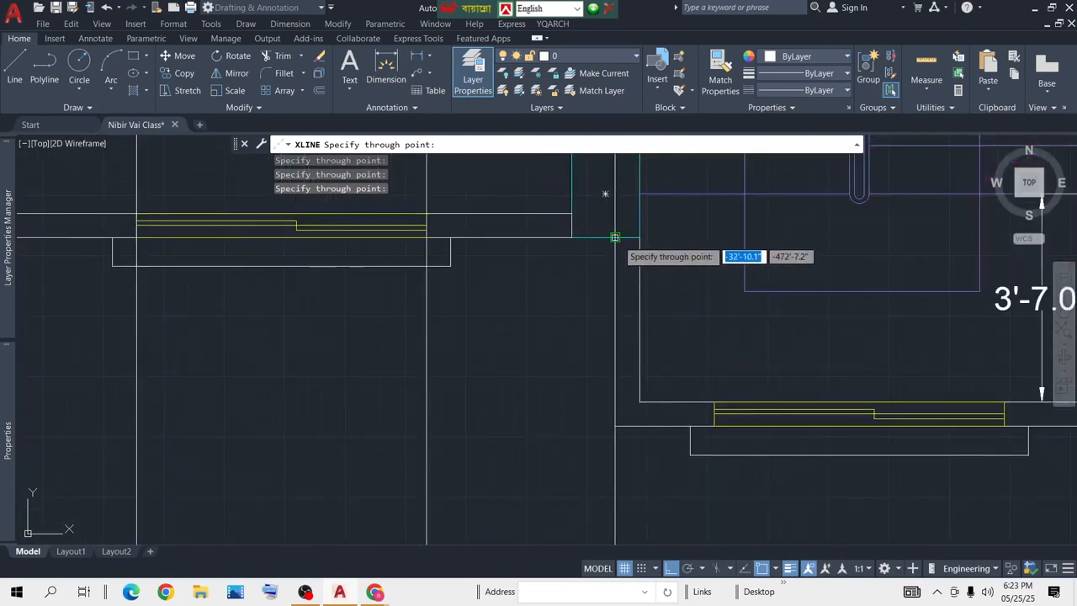
{"action": "scroll", "coordinate": [782, 416], "scroll_direction": "down", "scroll_amount": 3}
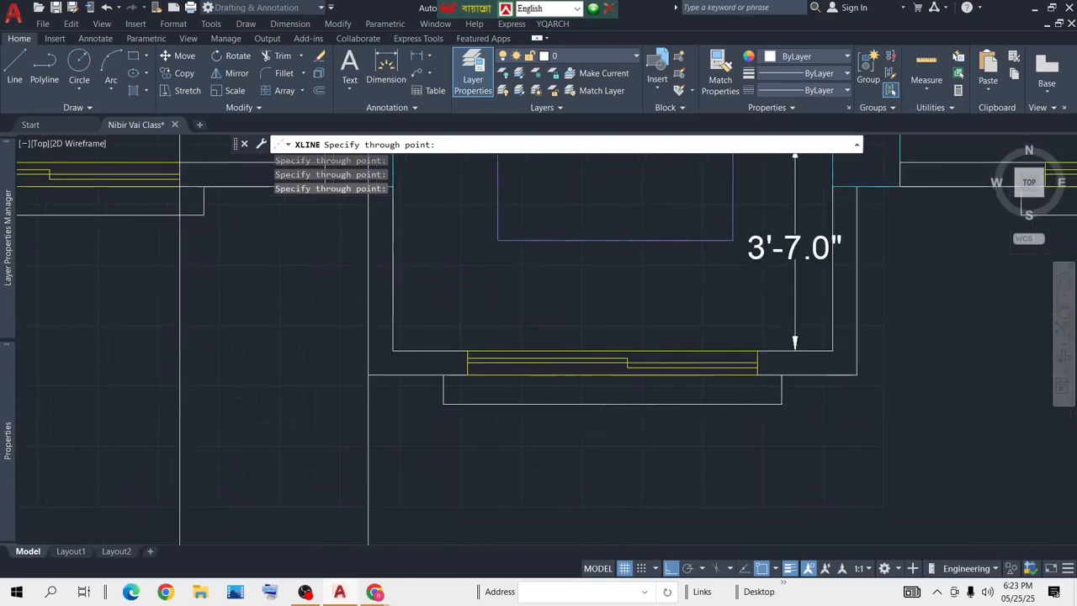
{"action": "scroll", "coordinate": [697, 278], "scroll_direction": "up", "scroll_amount": 5}
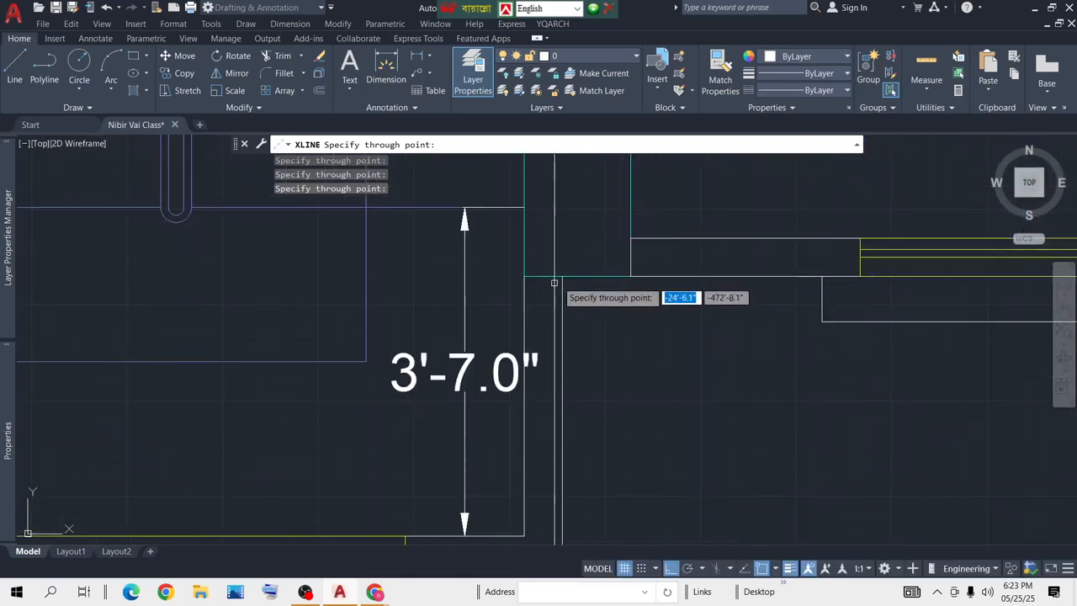
{"action": "scroll", "coordinate": [589, 387], "scroll_direction": "down", "scroll_amount": 5}
{"action": "scroll", "coordinate": [614, 319], "scroll_direction": "up", "scroll_amount": 5}
{"action": "left_click", "coordinate": [383, 236]}
{"action": "scroll", "coordinate": [782, 319], "scroll_direction": "down", "scroll_amount": 5}
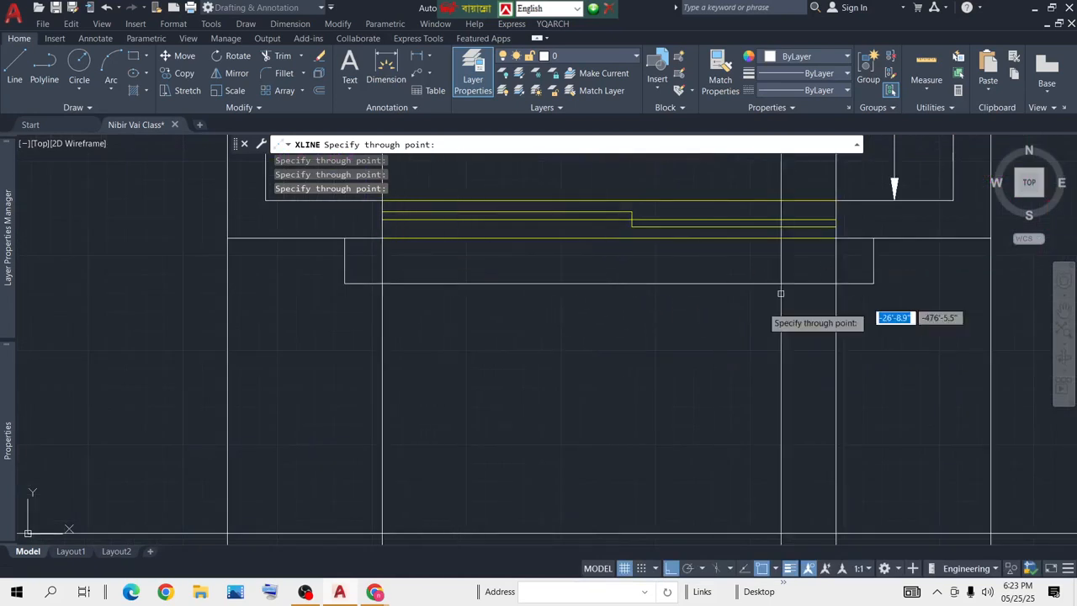
Step: Add vertical construction lines through both ends of the front window of the right M BED
{"action": "middle_click_drag", "start_coordinate": [712, 337], "coordinate": [713, 327]}
{"action": "scroll", "coordinate": [707, 294], "scroll_direction": "up", "scroll_amount": 4}
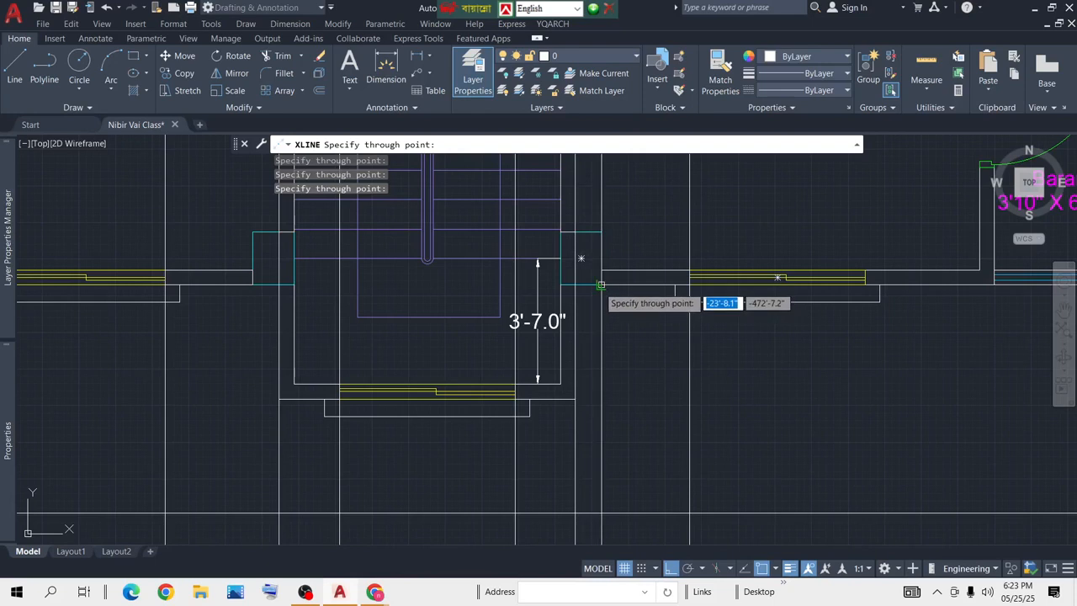
{"action": "scroll", "coordinate": [609, 292], "scroll_direction": "down", "scroll_amount": 3}
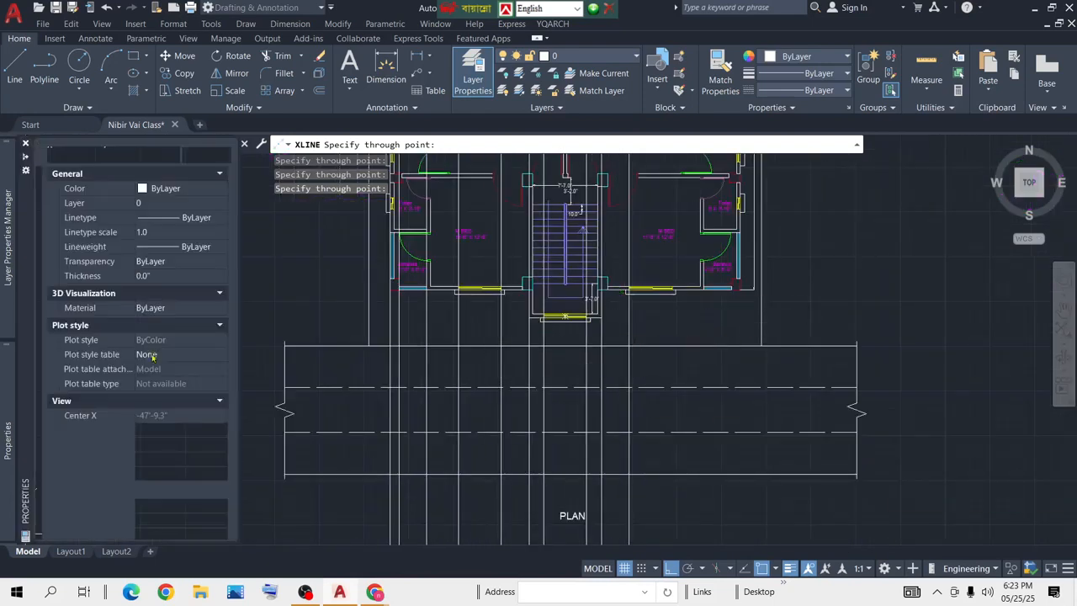
{"action": "scroll", "coordinate": [320, 312], "scroll_direction": "up", "scroll_amount": 5}
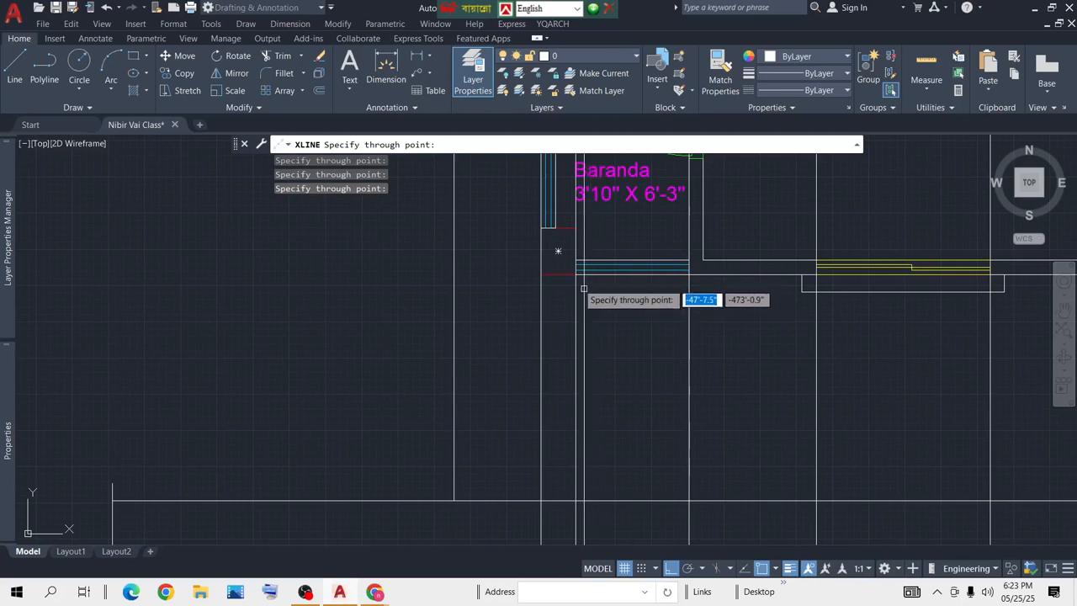
{"action": "scroll", "coordinate": [589, 294], "scroll_direction": "down", "scroll_amount": 5}
{"action": "middle_click_drag", "start_coordinate": [794, 305], "coordinate": [608, 302]}
{"action": "scroll", "coordinate": [609, 302], "scroll_direction": "up", "scroll_amount": 5}
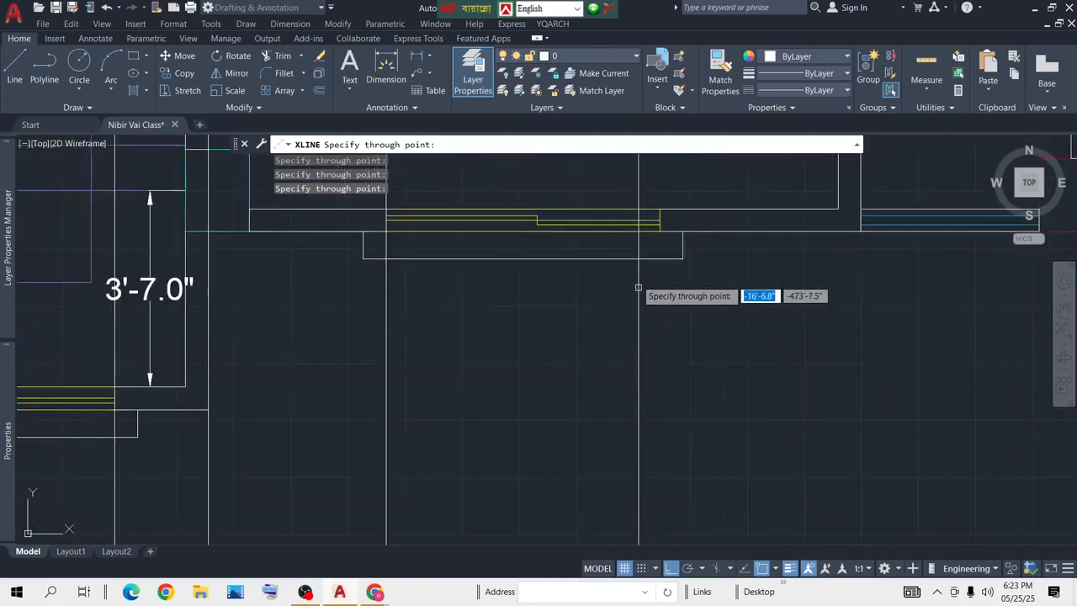
{"action": "scroll", "coordinate": [660, 231], "scroll_direction": "down", "scroll_amount": 2}
Step: Add vertical construction lines at the inner end of the right Baranda opening and both edges of the front-right corner column
{"action": "scroll", "coordinate": [774, 303], "scroll_direction": "up", "scroll_amount": 5}
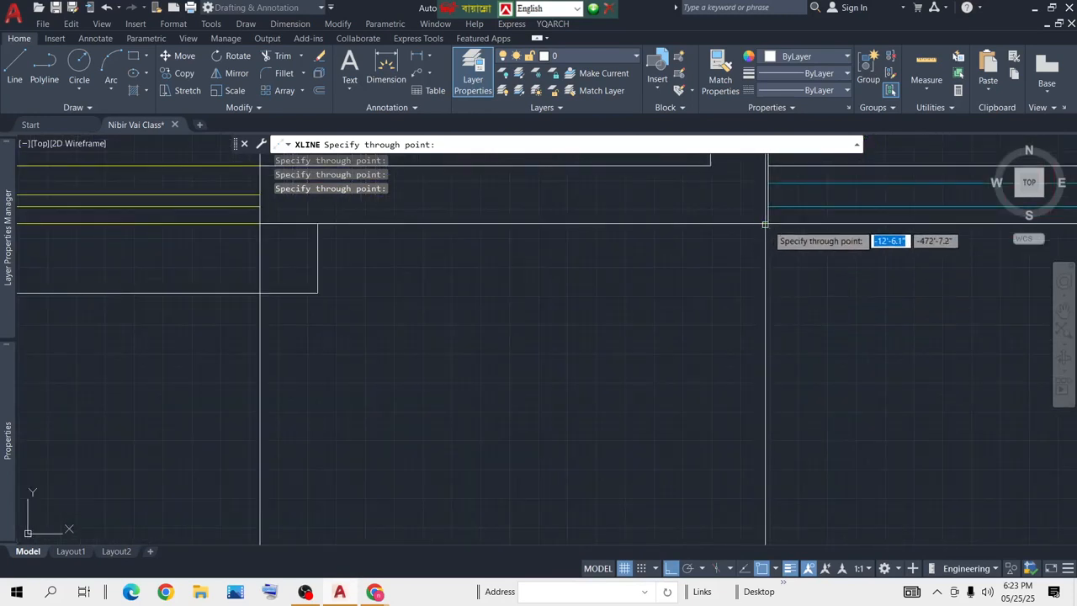
{"action": "scroll", "coordinate": [766, 253], "scroll_direction": "down", "scroll_amount": 2}
{"action": "left_click", "coordinate": [887, 292]}
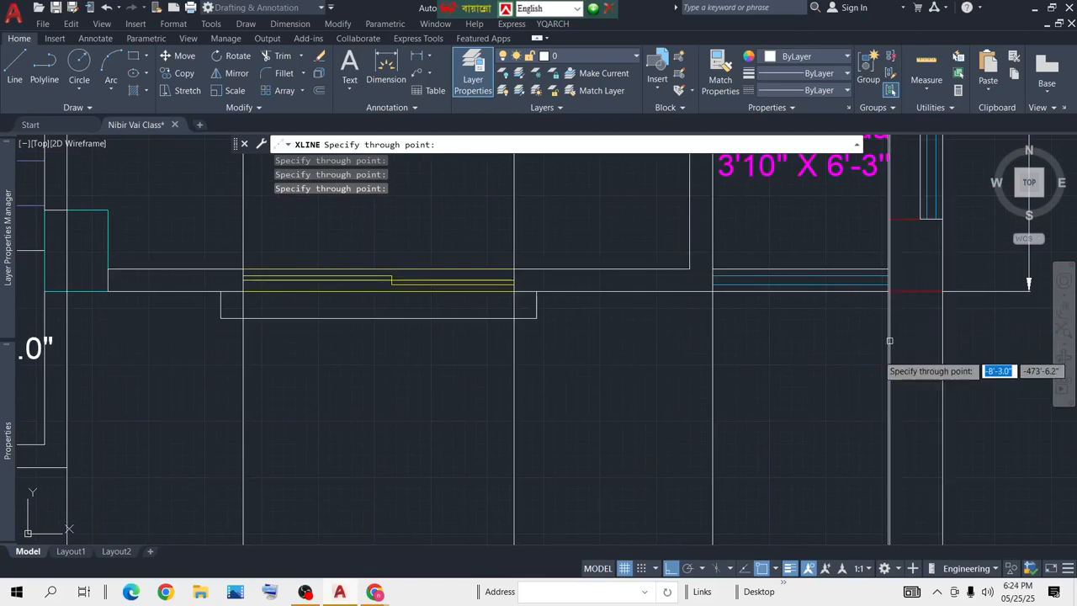
{"action": "key", "text": "Escape"}
Step: Examine the vertical construction lines running through the copied plan, its road and the empty areas above and below
{"action": "scroll", "coordinate": [674, 409], "scroll_direction": "down", "scroll_amount": 4}
{"action": "middle_click_drag", "start_coordinate": [703, 360], "coordinate": [712, 276]}
{"action": "scroll", "coordinate": [702, 294], "scroll_direction": "down", "scroll_amount": 3}
{"action": "middle_click_drag", "start_coordinate": [632, 369], "coordinate": [660, 318]}
{"action": "scroll", "coordinate": [656, 320], "scroll_direction": "down", "scroll_amount": 3}
{"action": "scroll", "coordinate": [674, 406], "scroll_direction": "up", "scroll_amount": 3}
{"action": "mouse_move", "coordinate": [665, 413]}
{"action": "middle_mouse_down"}
{"action": "mouse_move", "coordinate": [666, 364]}
{"action": "mouse_move", "coordinate": [685, 510]}
{"action": "middle_mouse_up"}
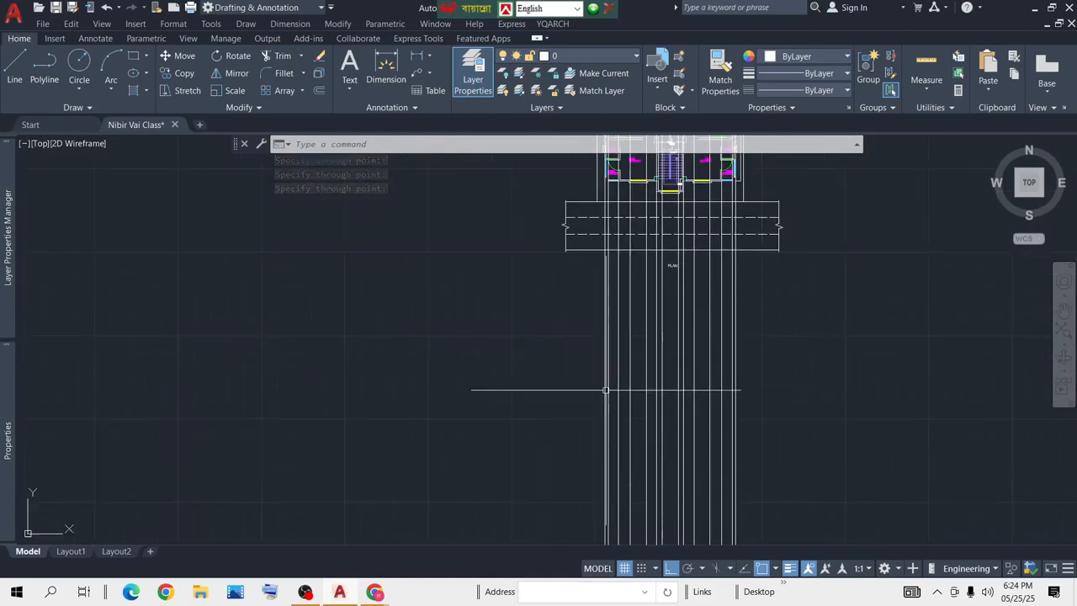
{"action": "scroll", "coordinate": [676, 385], "scroll_direction": "up", "scroll_amount": 2}
{"action": "middle_click_drag", "start_coordinate": [676, 385], "coordinate": [661, 317]}
{"action": "scroll", "coordinate": [658, 317], "scroll_direction": "down", "scroll_amount": 6}
{"action": "middle_click_drag", "start_coordinate": [653, 259], "coordinate": [634, 346]}
{"action": "scroll", "coordinate": [627, 231], "scroll_direction": "up", "scroll_amount": 4}
{"action": "middle_click_drag", "start_coordinate": [659, 394], "coordinate": [633, 340]}
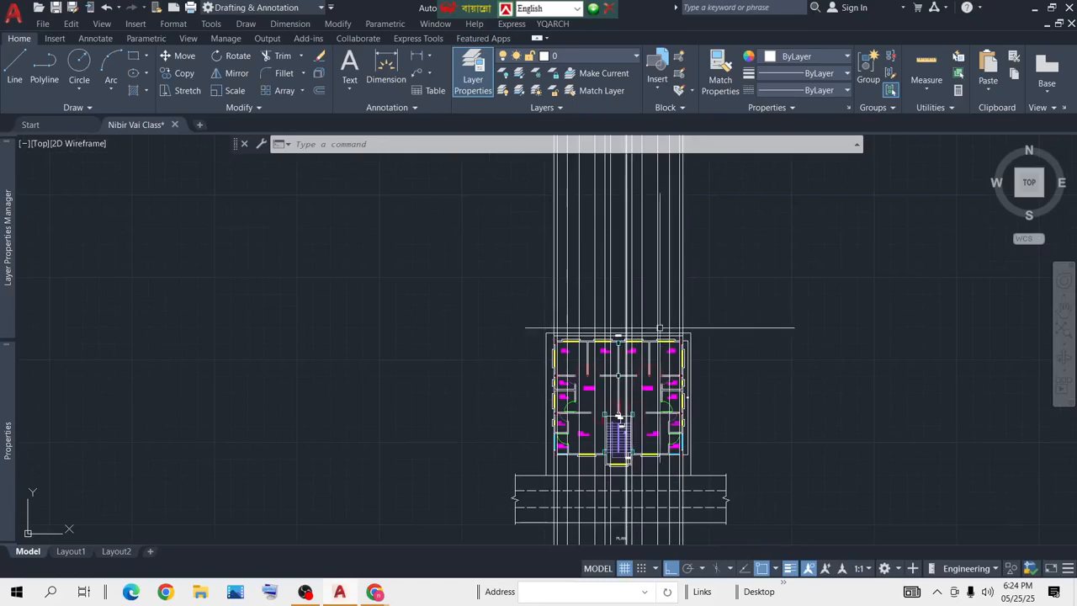
{"action": "scroll", "coordinate": [616, 433], "scroll_direction": "up", "scroll_amount": 2}
{"action": "middle_click_drag", "start_coordinate": [612, 430], "coordinate": [597, 300]}
{"action": "middle_click_drag", "start_coordinate": [614, 533], "coordinate": [593, 351]}
Step: Draw a horizontal line about 101' long across the vertical construction lines, below the PLAN title
{"action": "scroll", "coordinate": [593, 351], "scroll_direction": "down", "scroll_amount": 4}
{"action": "middle_click_drag", "start_coordinate": [637, 446], "coordinate": [641, 384]}
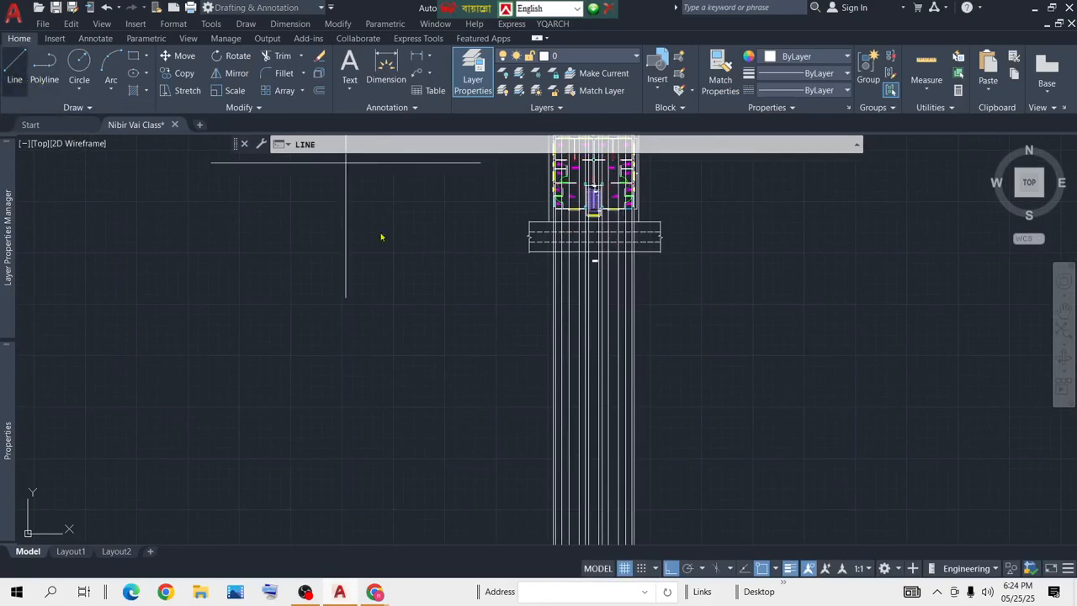
{"action": "left_click", "coordinate": [519, 354]}
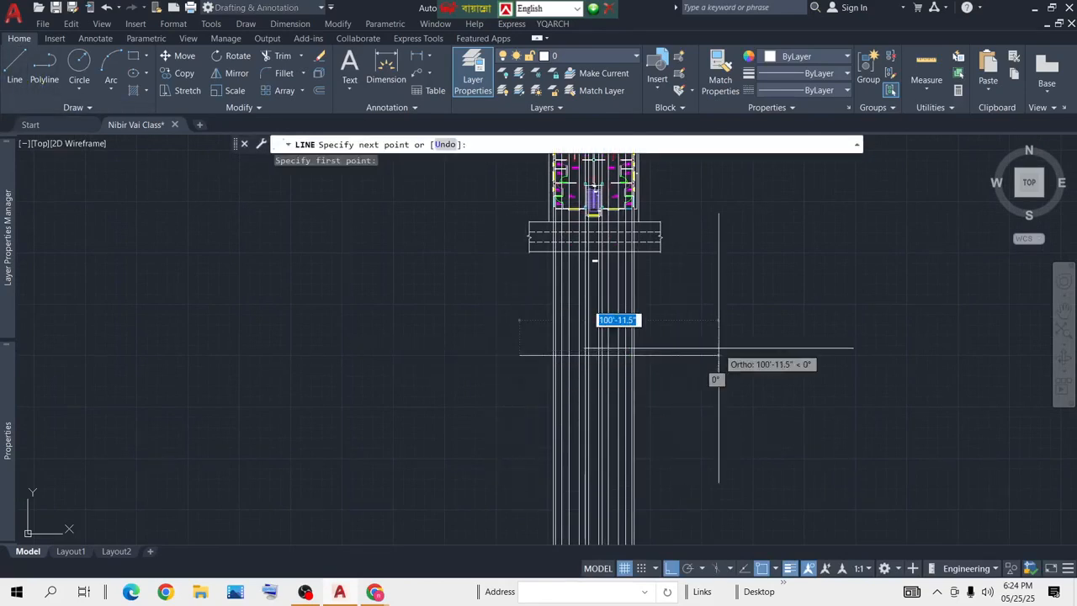
{"action": "left_click", "coordinate": [718, 348]}
{"action": "key", "text": "Return"}
{"action": "scroll", "coordinate": [532, 371], "scroll_direction": "up", "scroll_amount": 3}
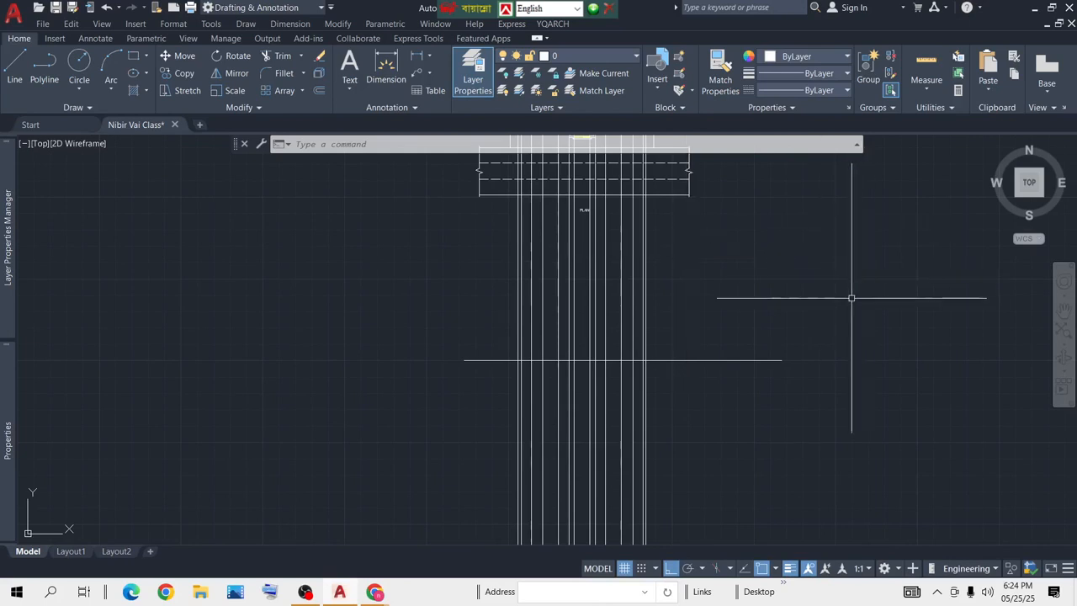
Step: Offset the horizontal line 10' upward
{"action": "key", "text": "Return"}
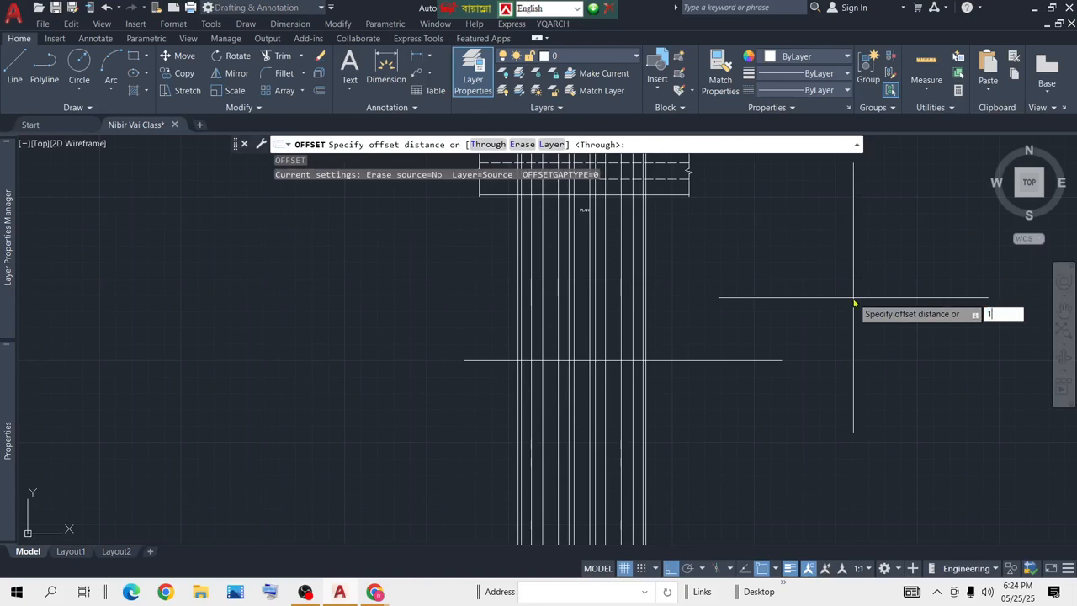
{"action": "type", "text": "10"}
{"action": "key", "text": "Return"}
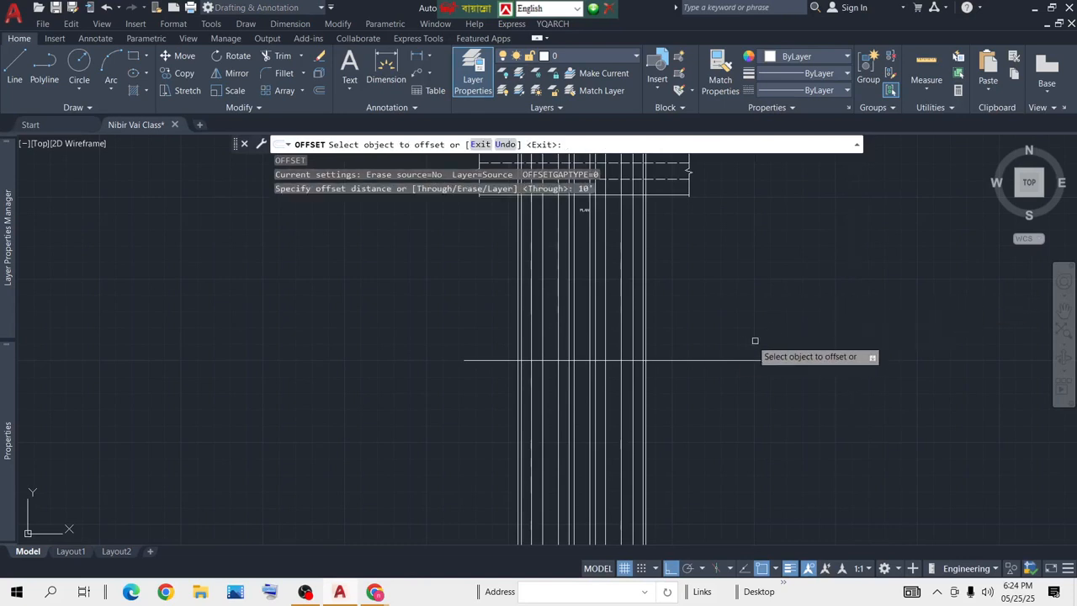
{"action": "left_click", "coordinate": [741, 360]}
{"action": "left_click", "coordinate": [733, 341]}
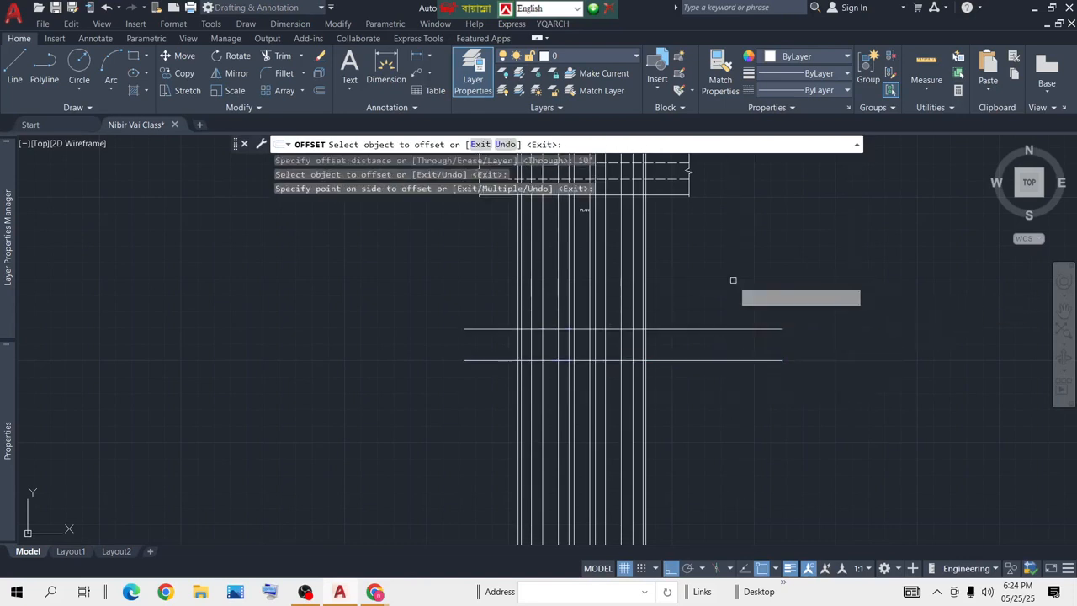
{"action": "key", "text": "Return"}
Step: Measure the spacing between the two horizontal lines with the Dimension command, without placing a dimension
{"action": "scroll", "coordinate": [620, 345], "scroll_direction": "up", "scroll_amount": 5}
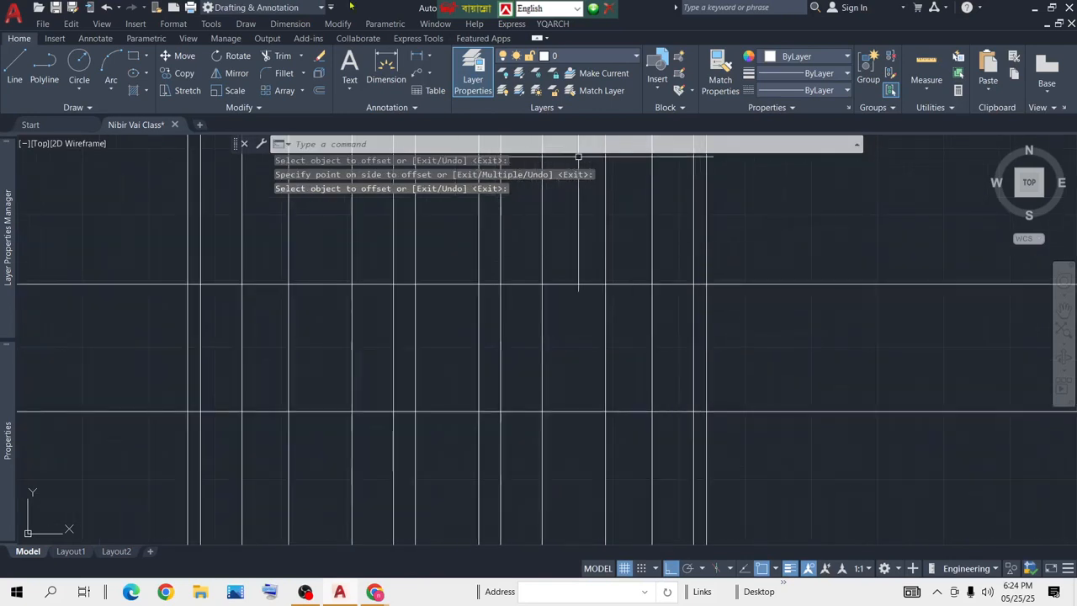
{"action": "left_click", "coordinate": [385, 72]}
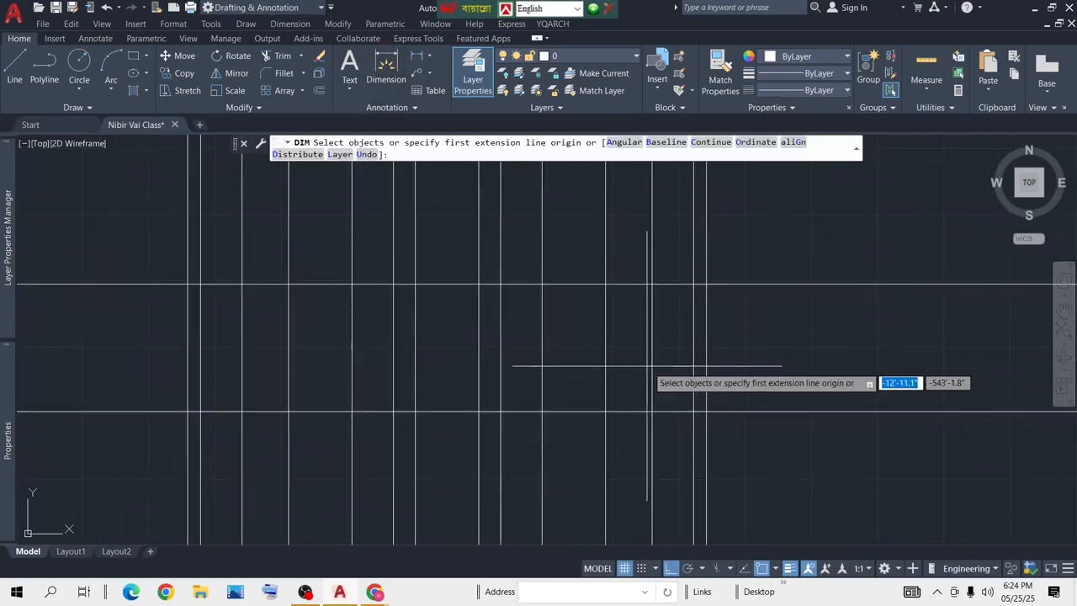
{"action": "left_click", "coordinate": [705, 411]}
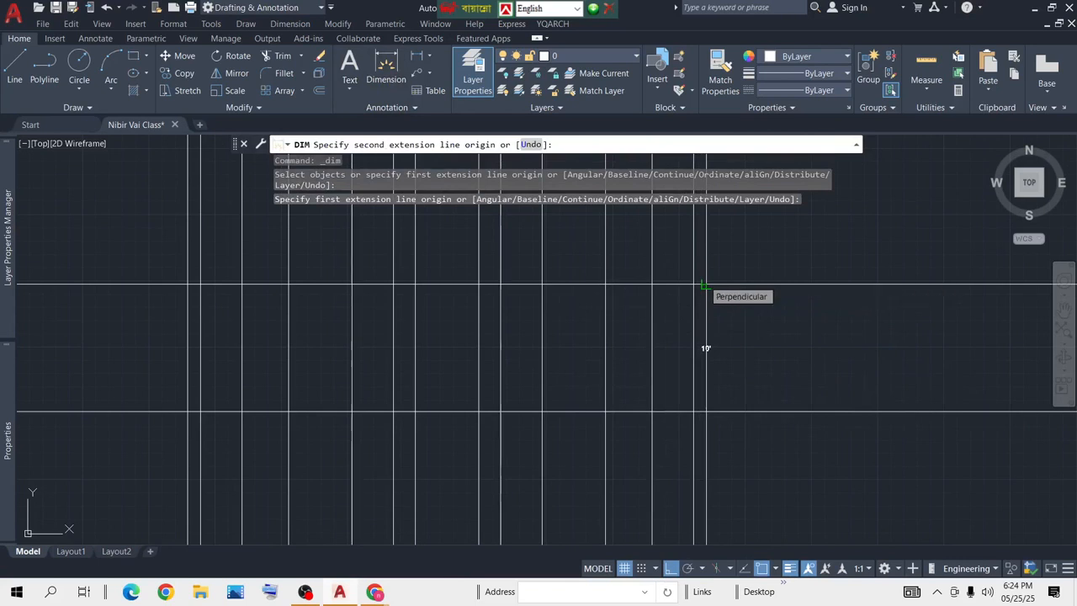
{"action": "key", "text": "Return"}
{"action": "scroll", "coordinate": [760, 386], "scroll_direction": "down", "scroll_amount": 2}
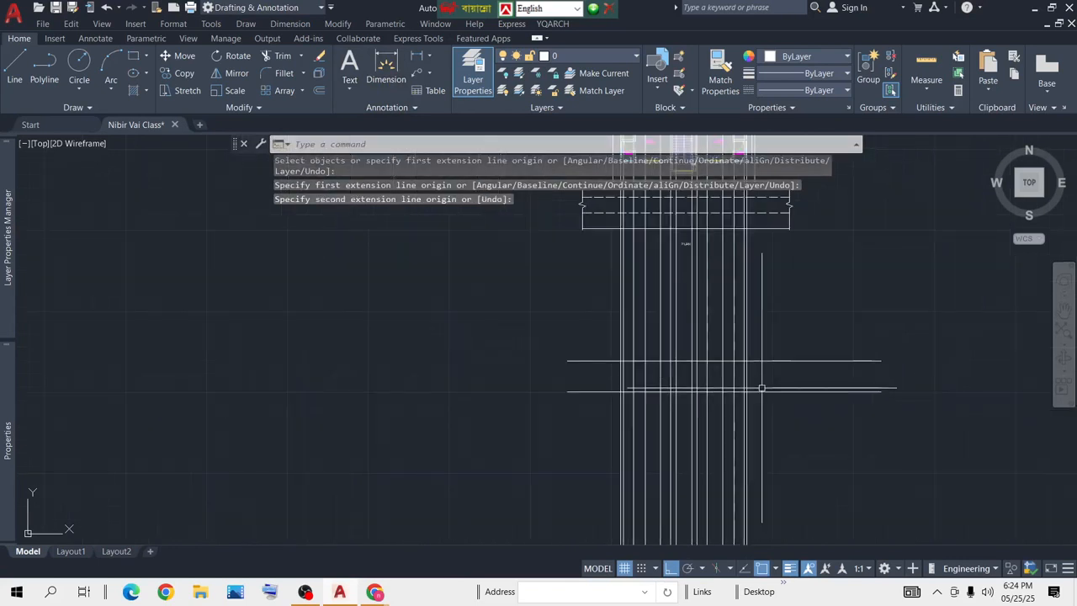
{"action": "scroll", "coordinate": [769, 312], "scroll_direction": "down", "scroll_amount": 2}
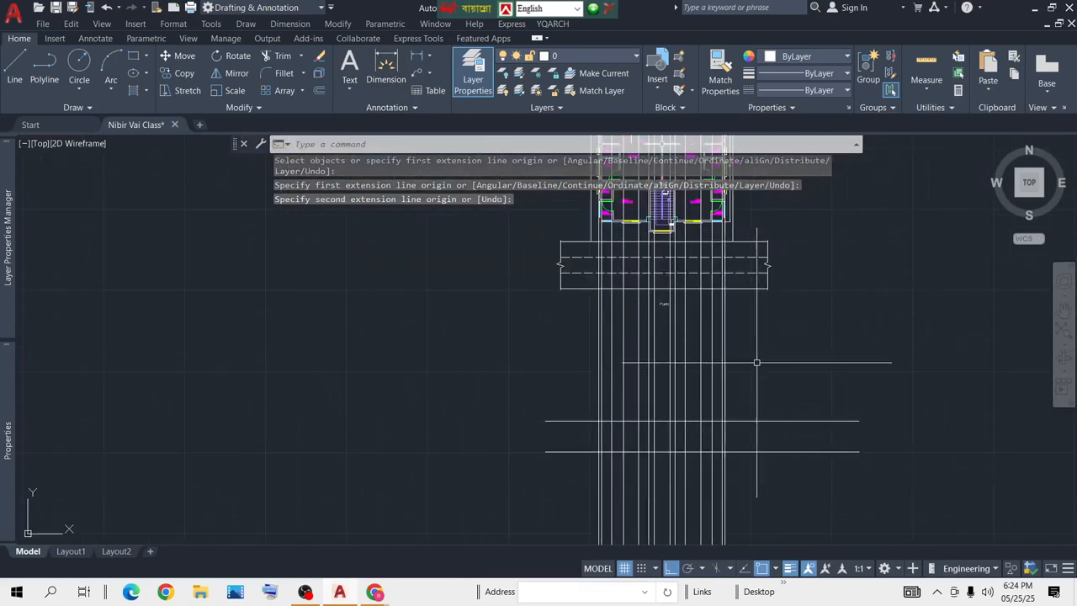
{"action": "scroll", "coordinate": [723, 294], "scroll_direction": "up", "scroll_amount": 3}
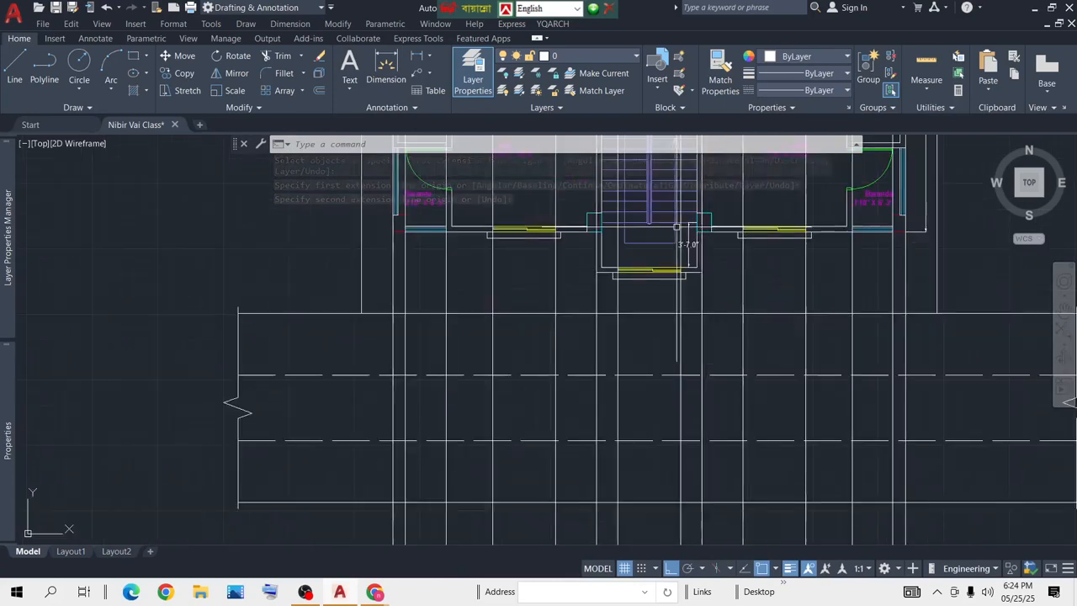
{"action": "scroll", "coordinate": [711, 232], "scroll_direction": "down", "scroll_amount": 1}
{"action": "scroll", "coordinate": [728, 358], "scroll_direction": "up", "scroll_amount": 1}
{"action": "scroll", "coordinate": [752, 452], "scroll_direction": "down", "scroll_amount": 3}
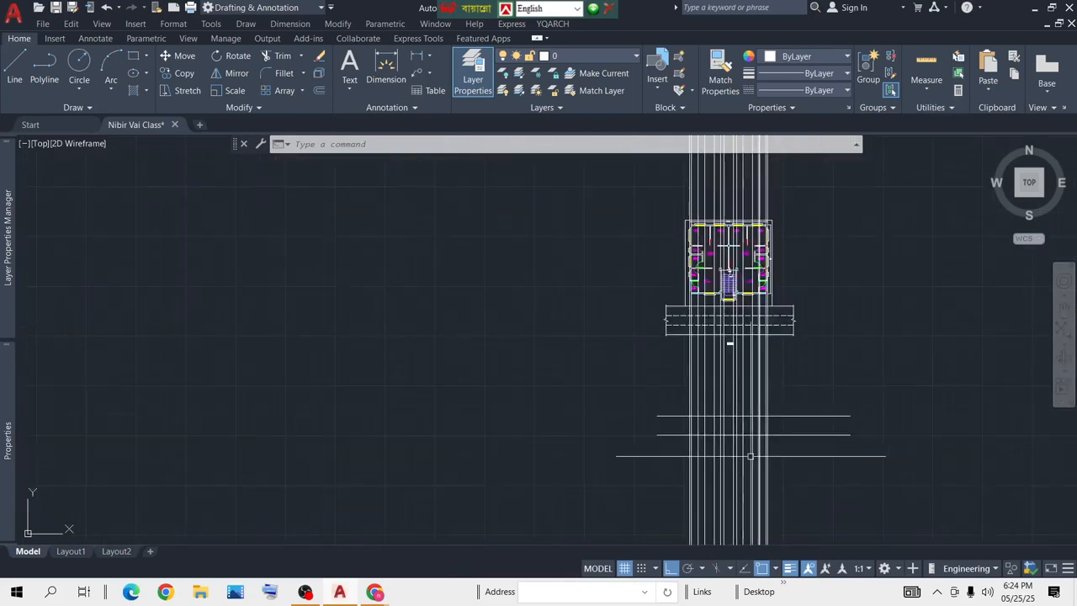
Step: Examine the two horizontal level lines where they cross the vertical construction lines below the plan
{"action": "scroll", "coordinate": [764, 348], "scroll_direction": "up", "scroll_amount": 4}
{"action": "scroll", "coordinate": [854, 325], "scroll_direction": "down", "scroll_amount": 3}
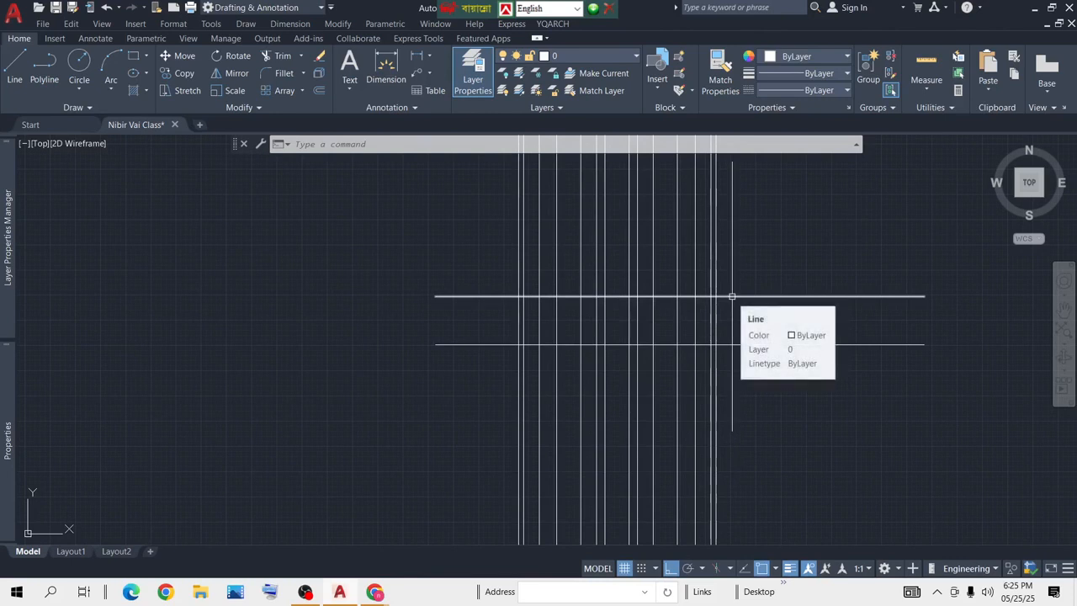
{"action": "scroll", "coordinate": [653, 280], "scroll_direction": "up", "scroll_amount": 4}
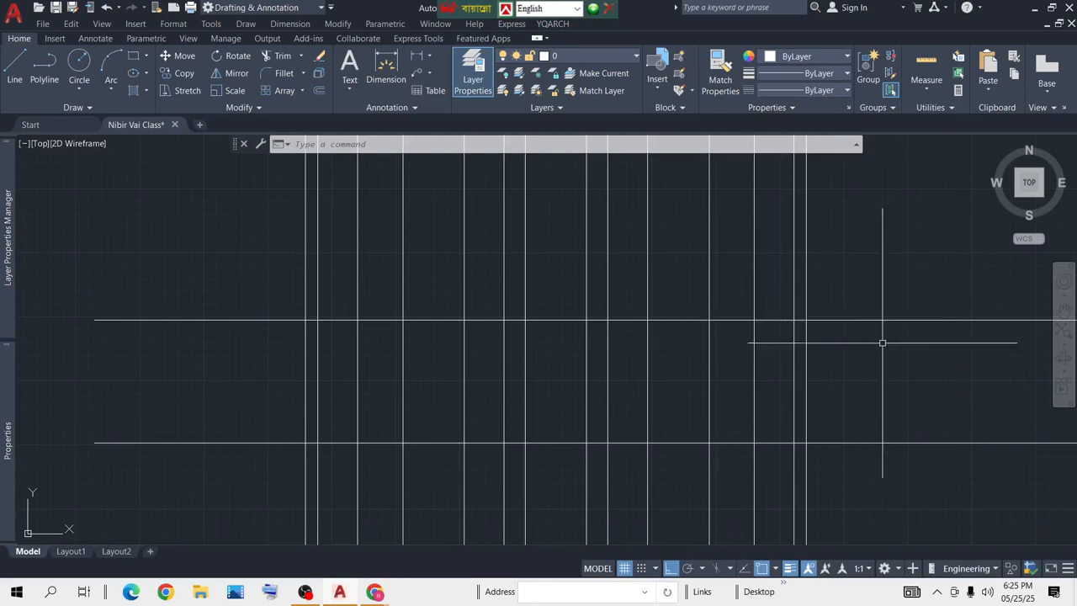
{"action": "scroll", "coordinate": [732, 324], "scroll_direction": "down", "scroll_amount": 3}
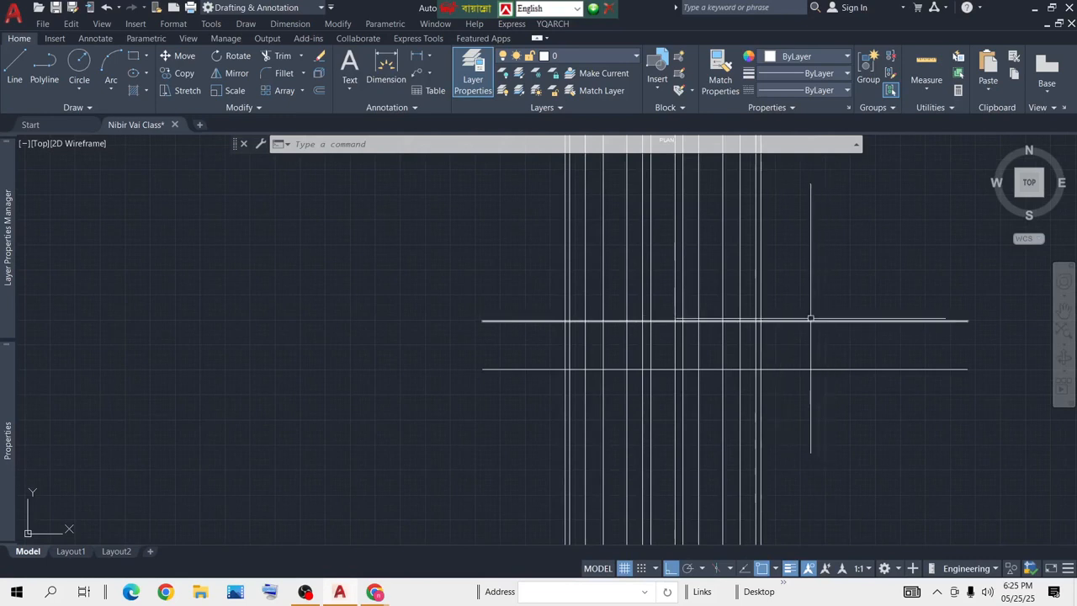
{"action": "scroll", "coordinate": [816, 321], "scroll_direction": "up", "scroll_amount": 2}
{"action": "middle_click_drag", "start_coordinate": [825, 321], "coordinate": [756, 292]}
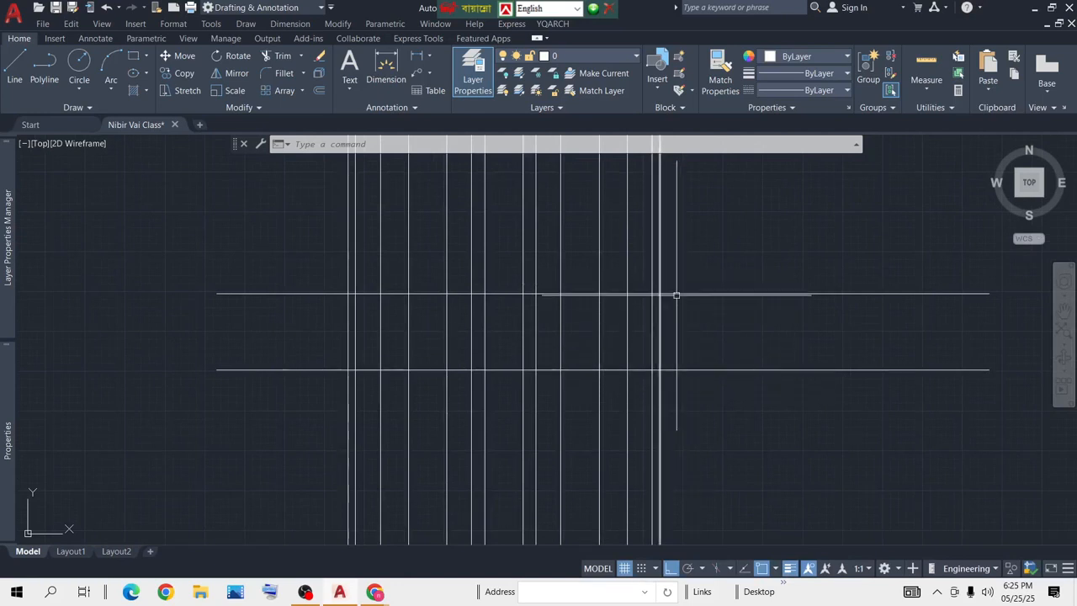
{"action": "scroll", "coordinate": [650, 284], "scroll_direction": "up", "scroll_amount": 2}
{"action": "mouse_move", "coordinate": [761, 309]}
{"action": "middle_mouse_down"}
{"action": "mouse_move", "coordinate": [810, 306]}
{"action": "mouse_move", "coordinate": [894, 328]}
{"action": "mouse_move", "coordinate": [881, 325]}
{"action": "middle_mouse_up"}
{"action": "scroll", "coordinate": [805, 316], "scroll_direction": "down", "scroll_amount": 2}
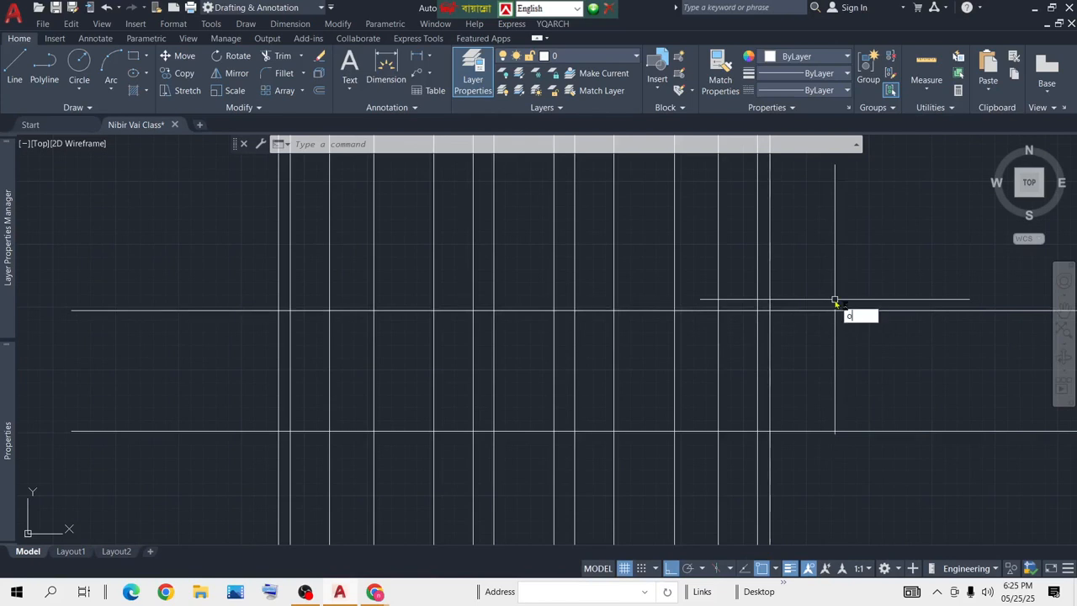
Step: Offset the upper horizontal level line 6" downward
{"action": "type", "text": "o"}
{"action": "key", "text": "Return"}
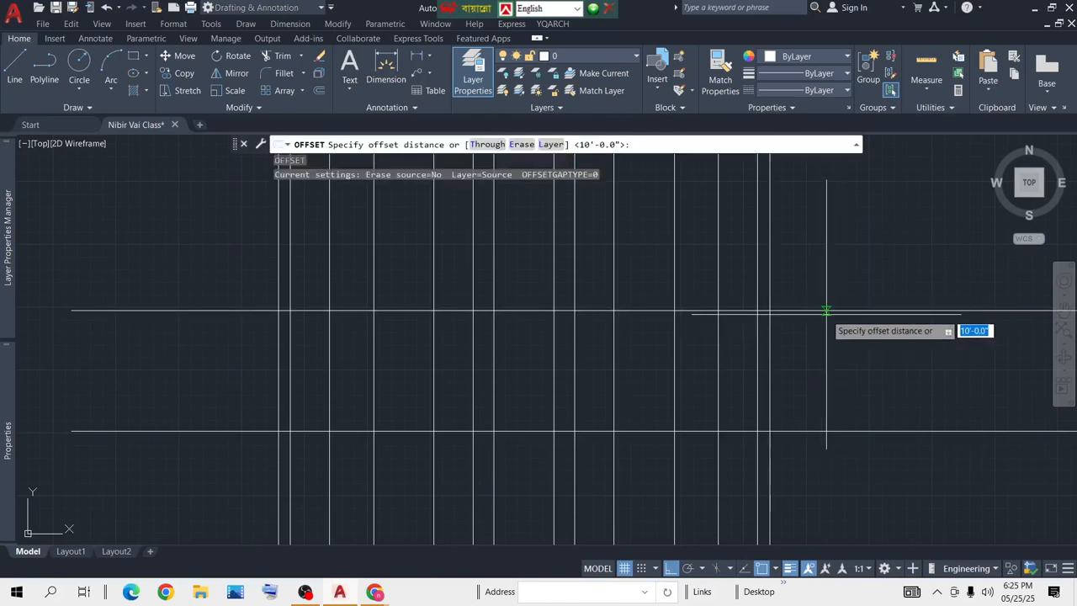
{"action": "type", "text": "6"}
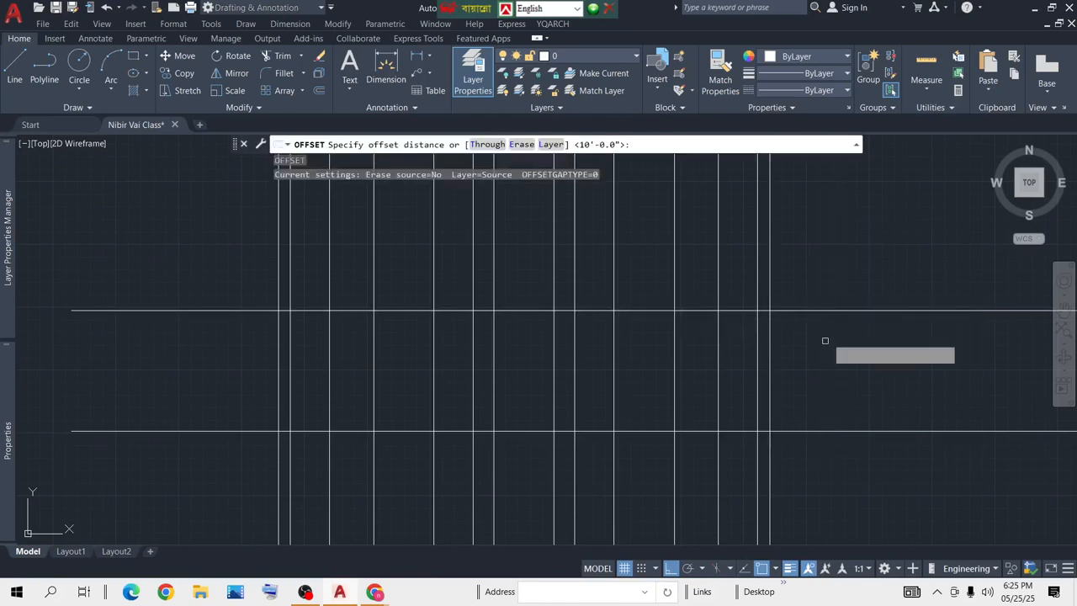
{"action": "key", "text": "Return"}
{"action": "left_click", "coordinate": [813, 313]}
{"action": "left_click", "coordinate": [813, 356]}
{"action": "key", "text": "Return"}
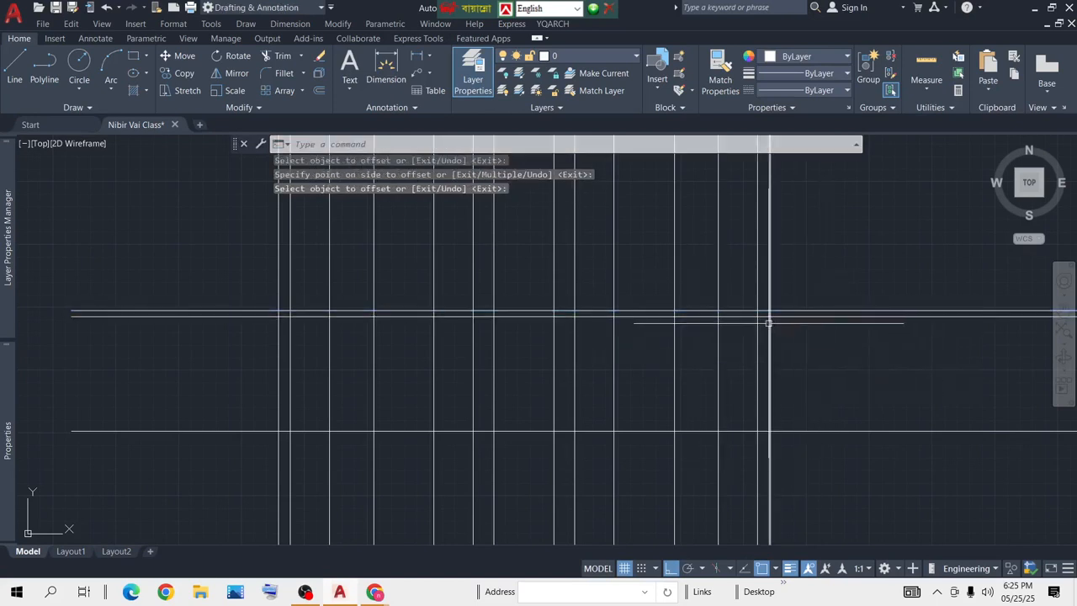
Step: Offset the lowest horizontal level line 2'6" downward
{"action": "scroll", "coordinate": [768, 322], "scroll_direction": "up", "scroll_amount": 5}
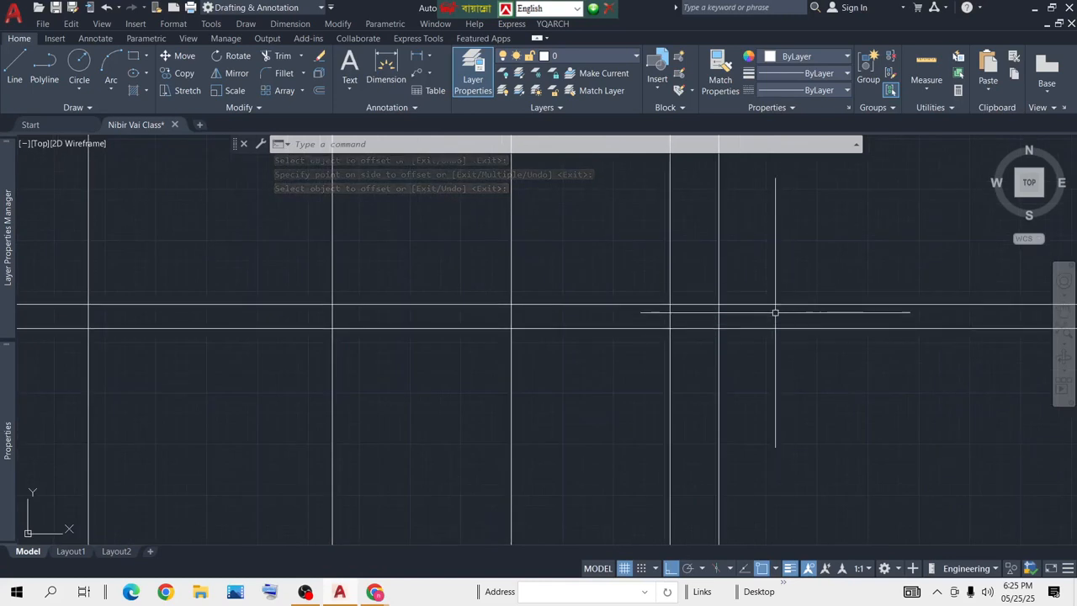
{"action": "scroll", "coordinate": [767, 323], "scroll_direction": "down", "scroll_amount": 4}
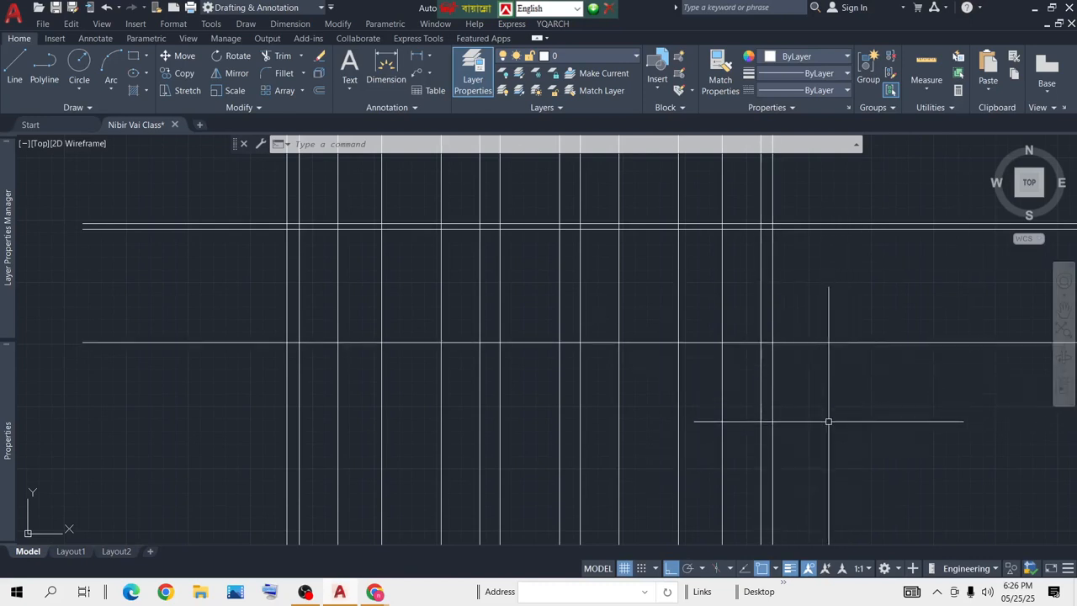
{"action": "middle_click_drag", "start_coordinate": [829, 421], "coordinate": [785, 431]}
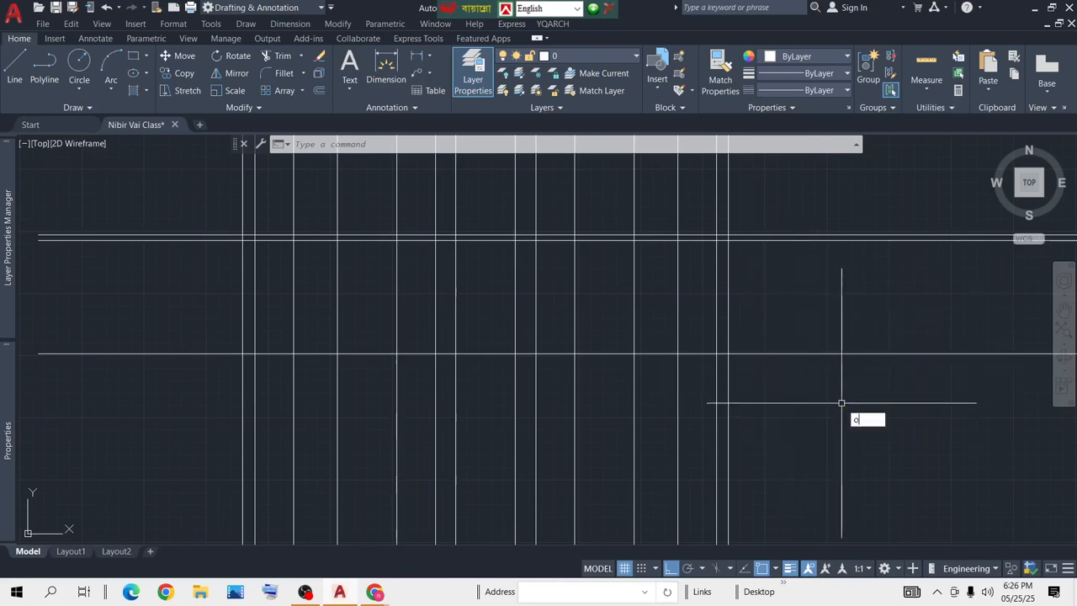
{"action": "key", "text": "Return"}
{"action": "type", "text": "2'6"}
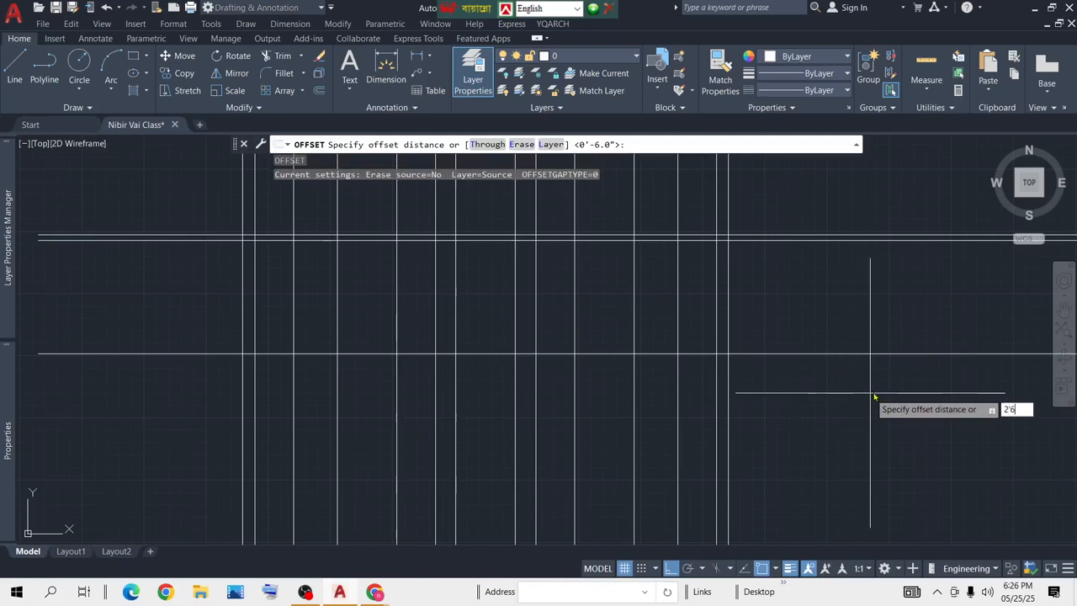
{"action": "key", "text": "Return"}
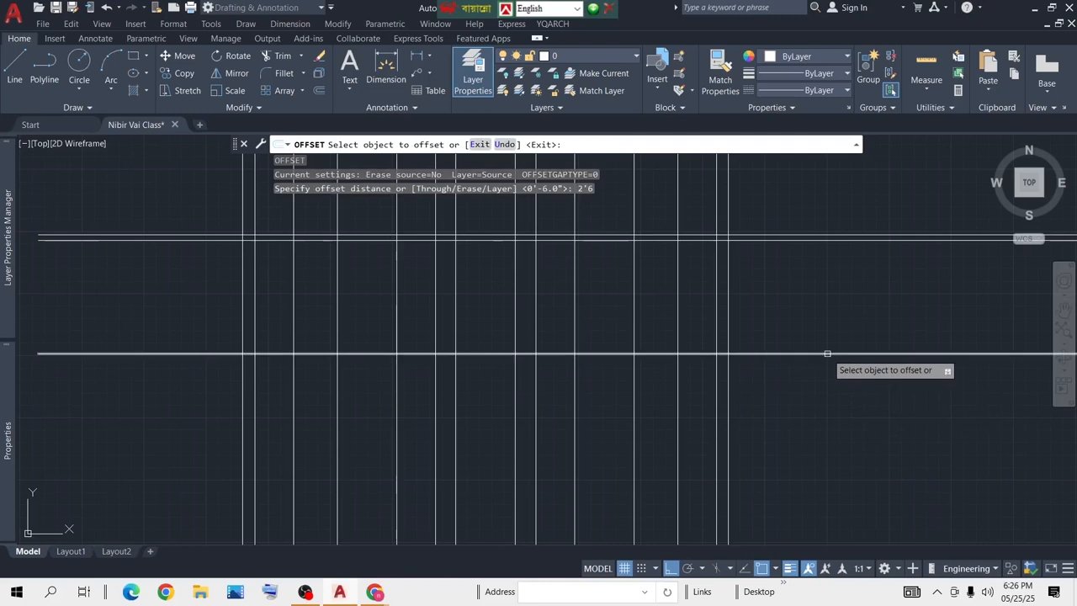
{"action": "left_click", "coordinate": [812, 353]}
{"action": "left_click", "coordinate": [807, 469]}
{"action": "key", "text": "Return"}
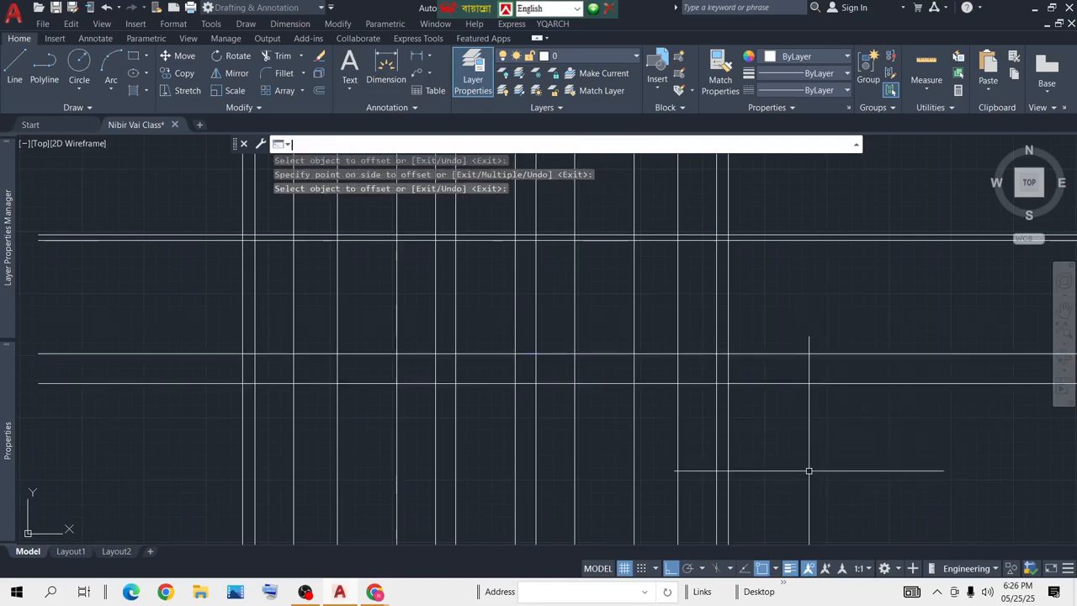
Step: Try to trim the inner vertical lines between the two lowest level lines and all vertical lines below the lowest one
{"action": "middle_click_drag", "start_coordinate": [681, 344], "coordinate": [863, 356]}
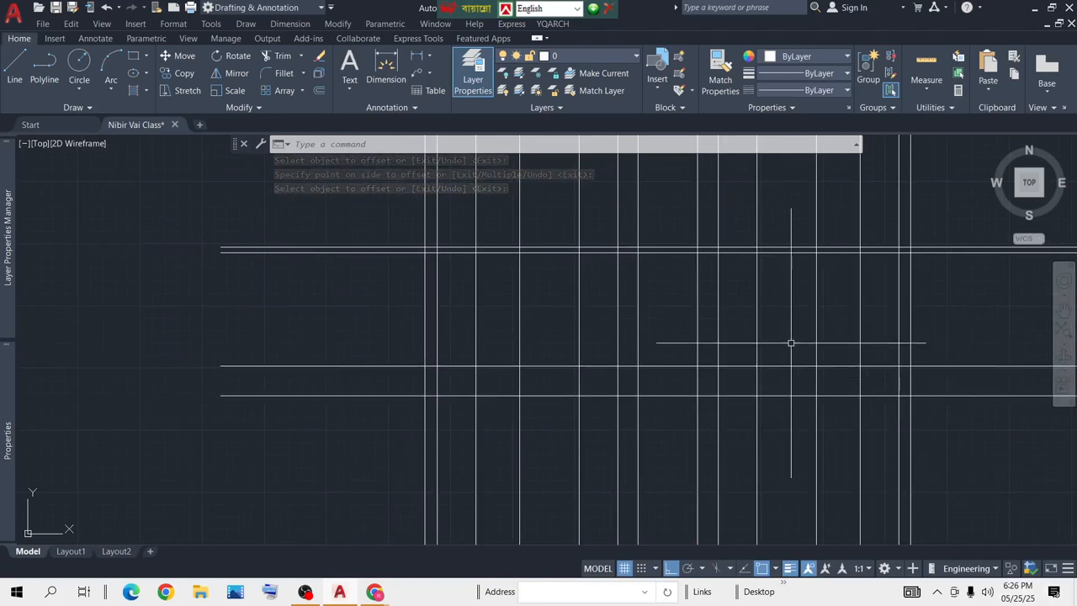
{"action": "scroll", "coordinate": [825, 373], "scroll_direction": "up", "scroll_amount": 4}
{"action": "scroll", "coordinate": [796, 373], "scroll_direction": "down", "scroll_amount": 4}
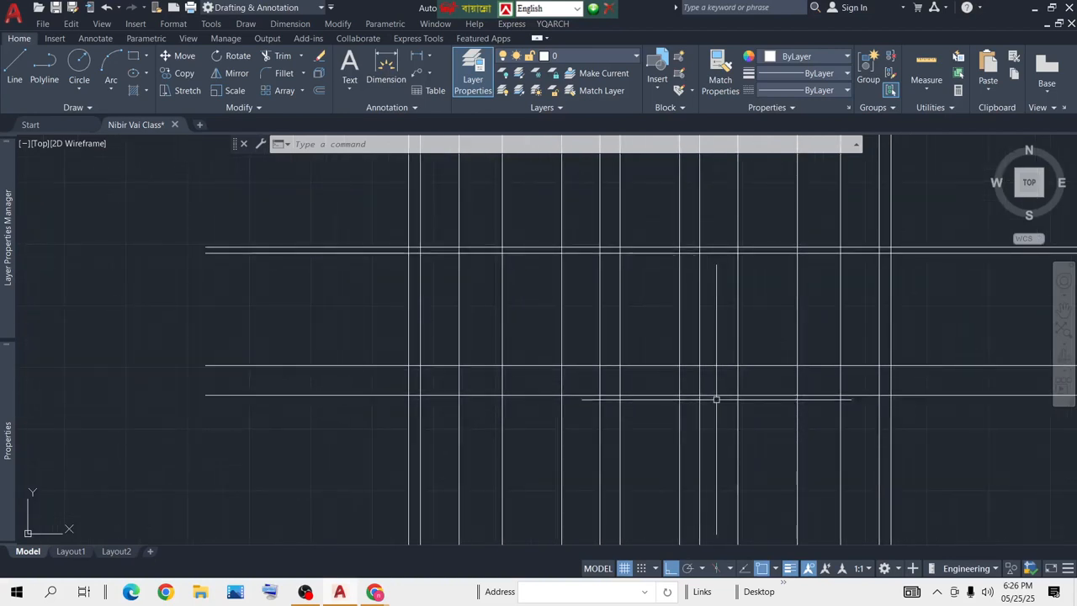
{"action": "key", "text": "Return"}
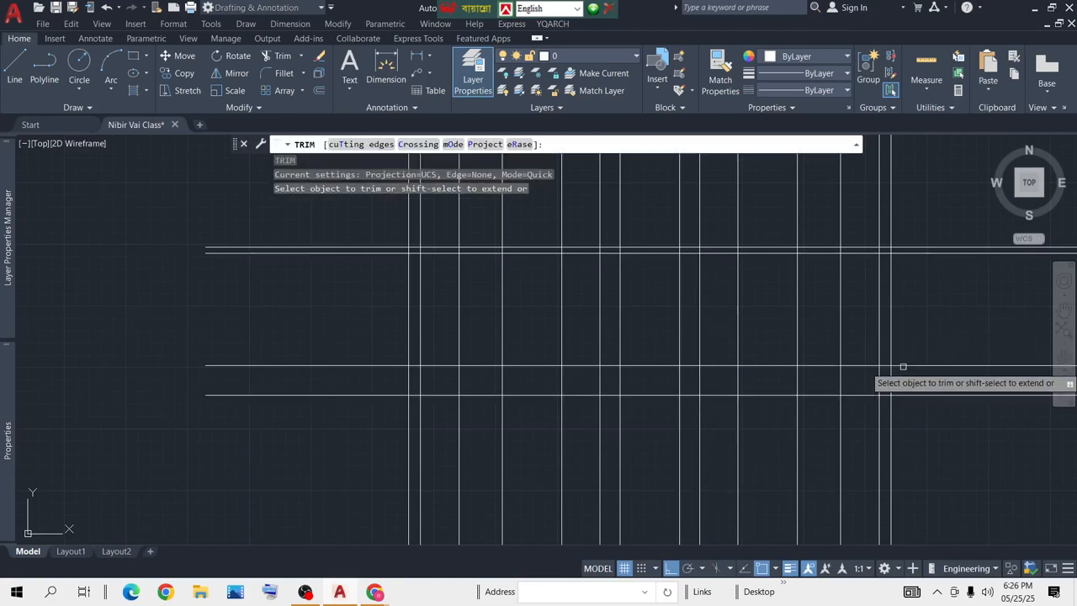
{"action": "mouse_move", "coordinate": [886, 380]}
{"action": "left_mouse_down"}
{"action": "mouse_move", "coordinate": [466, 389]}
{"action": "mouse_move", "coordinate": [423, 383]}
{"action": "mouse_move", "coordinate": [429, 375]}
{"action": "left_mouse_up"}
{"action": "key", "text": "F8"}
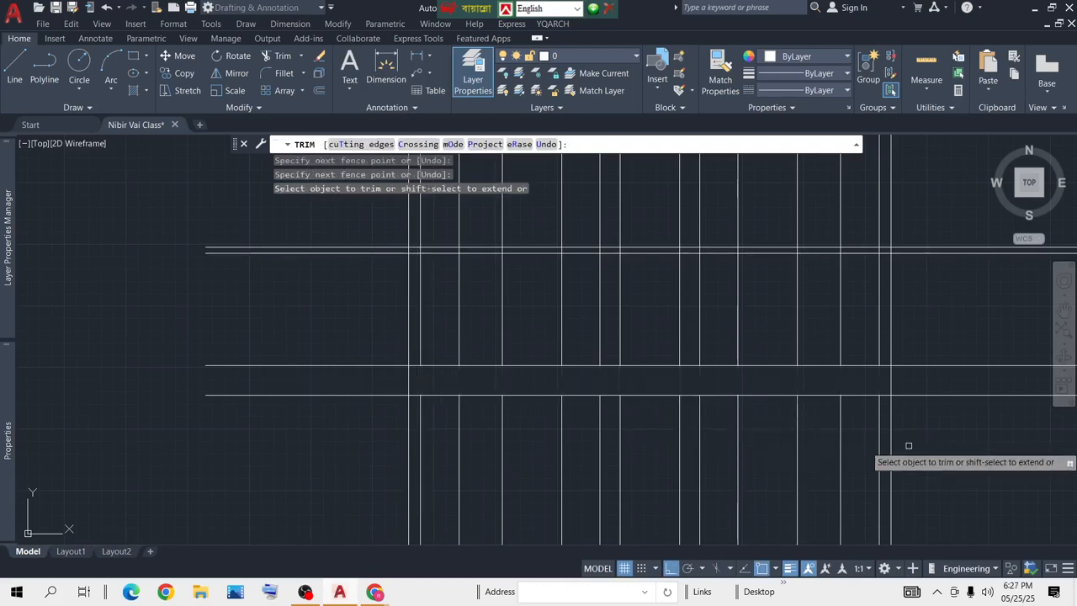
{"action": "mouse_move", "coordinate": [926, 442]}
{"action": "left_mouse_down"}
{"action": "mouse_move", "coordinate": [289, 464]}
{"action": "mouse_move", "coordinate": [305, 464]}
{"action": "left_mouse_up"}
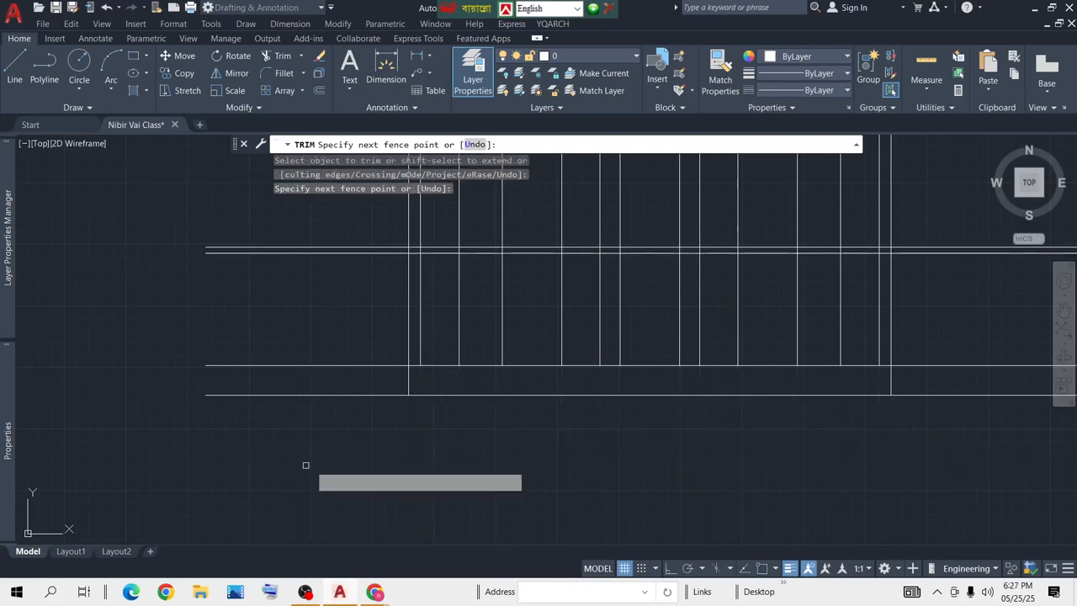
Step: Try to trim the level line ends outside the outer verticals and the vertical lines above the top level line
{"action": "left_click_drag", "start_coordinate": [328, 220], "coordinate": [354, 435]}
{"action": "mouse_move", "coordinate": [955, 214]}
{"action": "left_mouse_down"}
{"action": "mouse_move", "coordinate": [884, 463]}
{"action": "mouse_move", "coordinate": [883, 510]}
{"action": "left_mouse_up"}
{"action": "mouse_move", "coordinate": [906, 182]}
{"action": "left_mouse_down"}
{"action": "mouse_move", "coordinate": [894, 192]}
{"action": "mouse_move", "coordinate": [459, 218]}
{"action": "mouse_move", "coordinate": [173, 223]}
{"action": "left_mouse_up"}
Step: Undo the whole trim of the vertical construction lines and horizontal level lines
{"action": "scroll", "coordinate": [597, 264], "scroll_direction": "down", "scroll_amount": 4}
{"action": "mouse_move", "coordinate": [622, 238]}
{"action": "middle_mouse_down"}
{"action": "mouse_move", "coordinate": [642, 278]}
{"action": "mouse_move", "coordinate": [668, 408]}
{"action": "middle_mouse_up"}
{"action": "scroll", "coordinate": [667, 311], "scroll_direction": "down", "scroll_amount": 6}
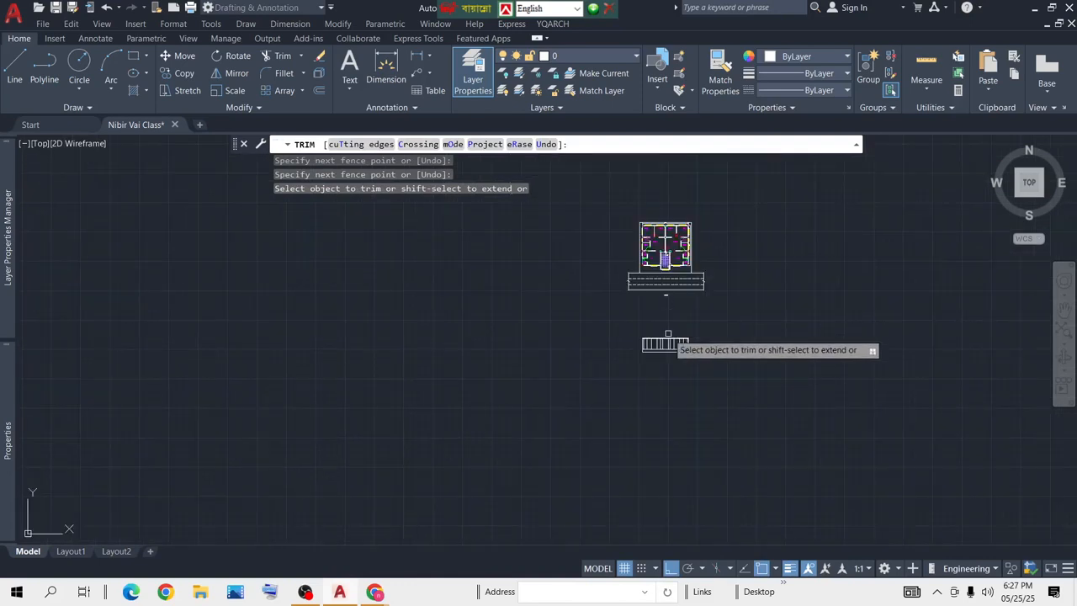
{"action": "scroll", "coordinate": [668, 334], "scroll_direction": "up", "scroll_amount": 12}
{"action": "scroll", "coordinate": [690, 224], "scroll_direction": "down", "scroll_amount": 5}
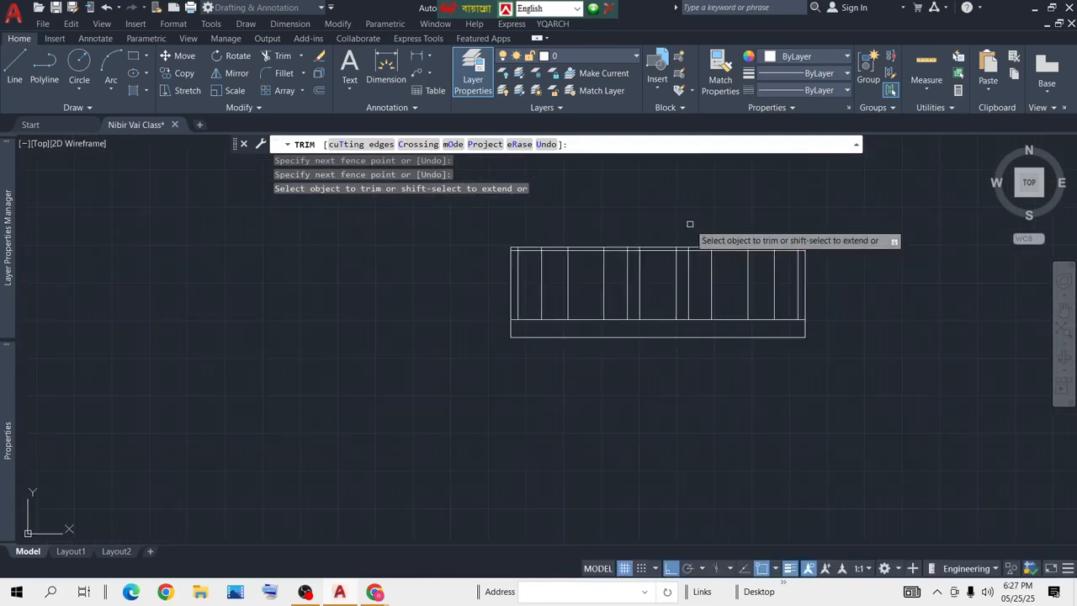
{"action": "key", "text": "Return"}
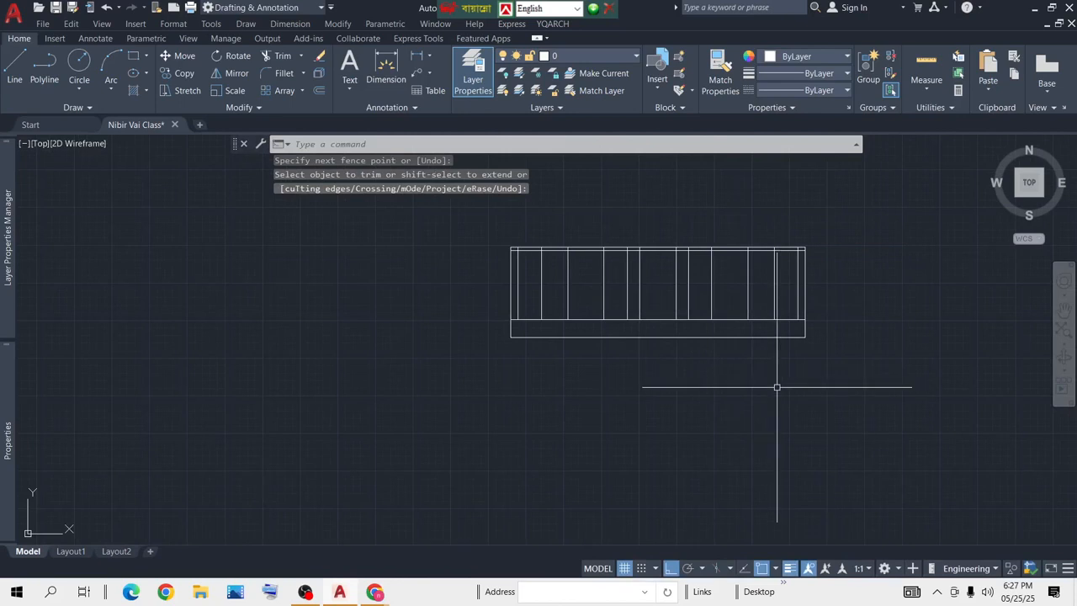
{"action": "key", "text": "ctrl+z"}
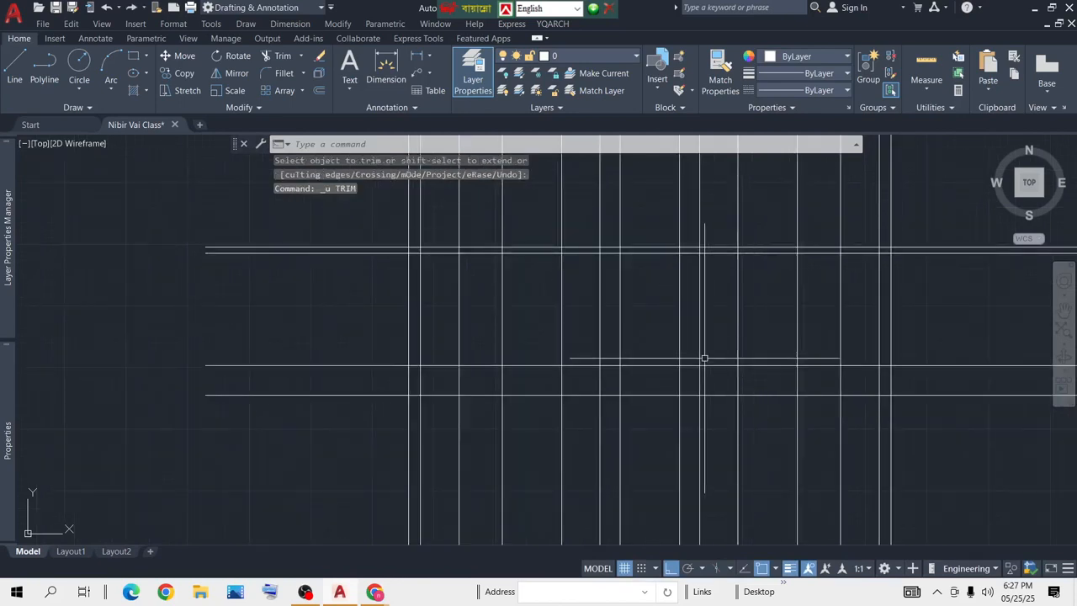
Step: Trim off all the vertical construction lines below the lowest level line
{"action": "scroll", "coordinate": [702, 356], "scroll_direction": "down", "scroll_amount": 2}
{"action": "type", "text": "t or"}
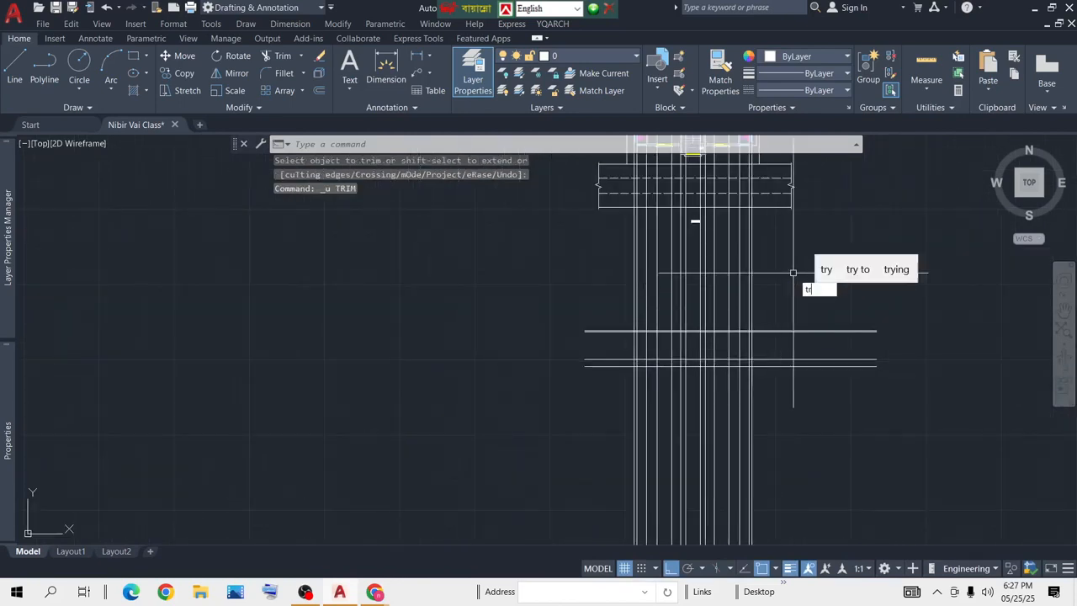
{"action": "key", "text": "Return"}
{"action": "left_click", "coordinate": [797, 406]}
{"action": "left_click", "coordinate": [551, 410]}
{"action": "key", "text": "Return"}
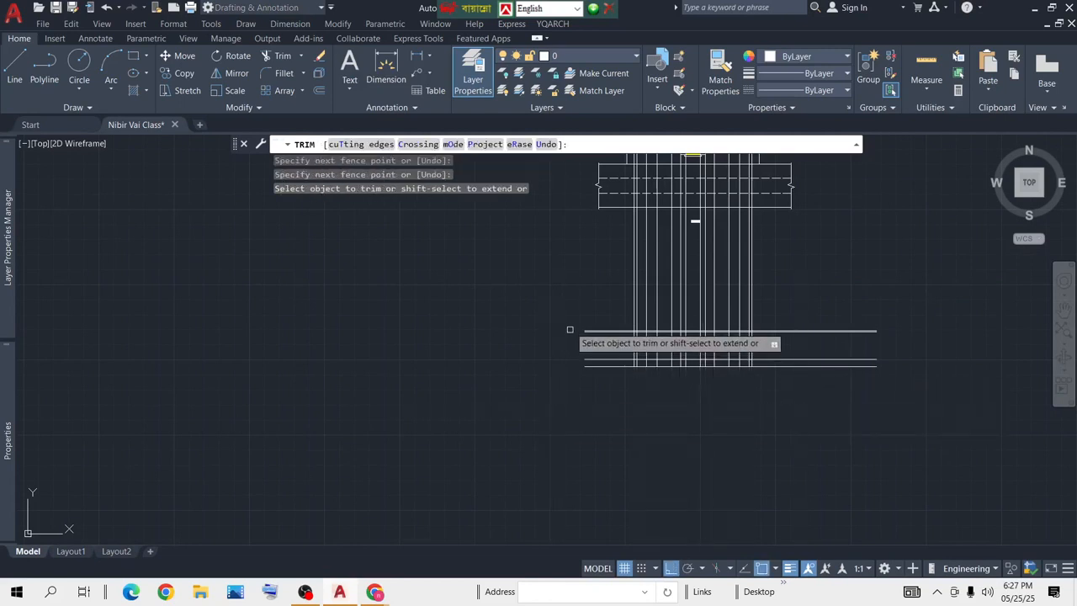
Step: Trim the ends of all horizontal level lines that project beyond the two outermost vertical lines
{"action": "left_click", "coordinate": [601, 308]}
{"action": "left_click", "coordinate": [597, 373]}
{"action": "key", "text": "Return"}
{"action": "left_click", "coordinate": [795, 291]}
{"action": "left_click", "coordinate": [786, 455]}
{"action": "key", "text": "Return"}
Step: Trim the inner vertical lines out of the band between the two lowest level lines, keeping the outer edges
{"action": "scroll", "coordinate": [698, 365], "scroll_direction": "up", "scroll_amount": 5}
{"action": "scroll", "coordinate": [872, 357], "scroll_direction": "up", "scroll_amount": 5}
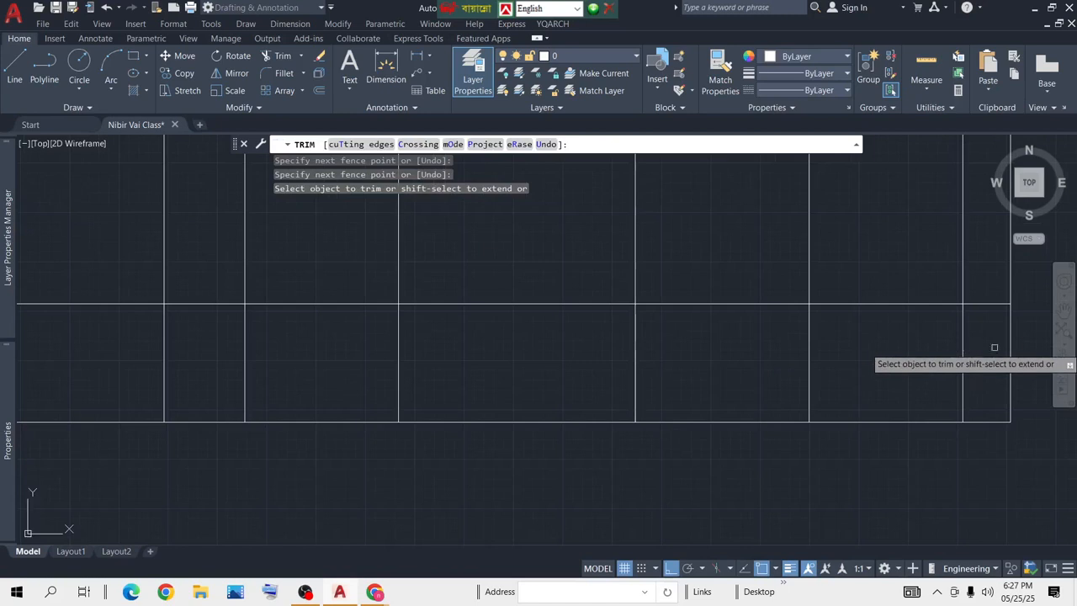
{"action": "left_click_drag", "start_coordinate": [986, 349], "coordinate": [356, 373]}
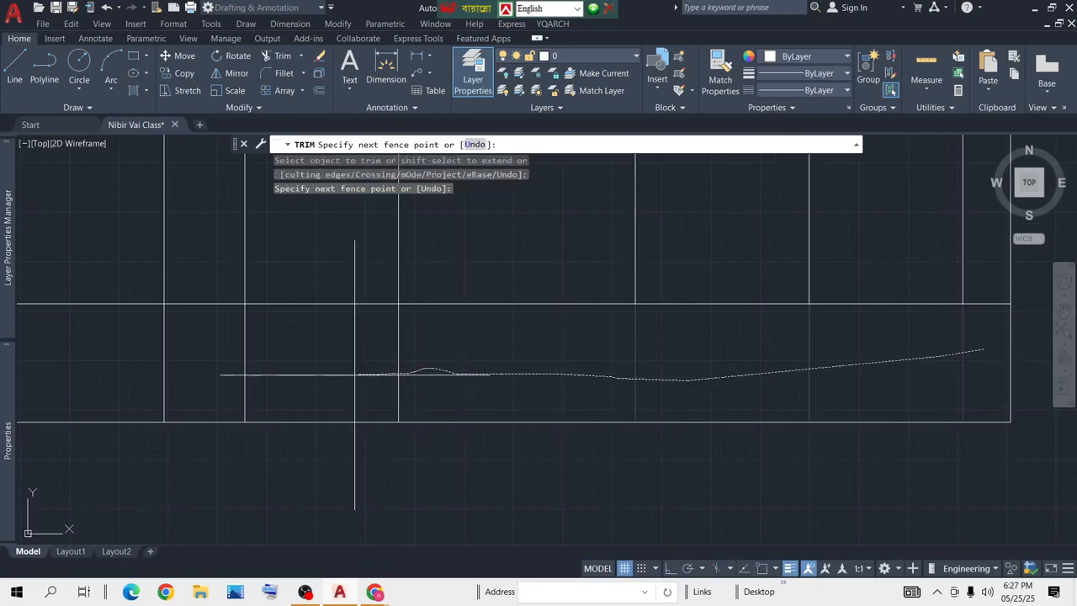
{"action": "scroll", "coordinate": [371, 371], "scroll_direction": "down", "scroll_amount": 6}
{"action": "middle_click_drag", "start_coordinate": [412, 370], "coordinate": [666, 371]}
{"action": "scroll", "coordinate": [671, 369], "scroll_direction": "up", "scroll_amount": 5}
{"action": "left_click_drag", "start_coordinate": [716, 351], "coordinate": [354, 368]}
{"action": "scroll", "coordinate": [373, 366], "scroll_direction": "down", "scroll_amount": 5}
{"action": "middle_click_drag", "start_coordinate": [375, 366], "coordinate": [673, 379]}
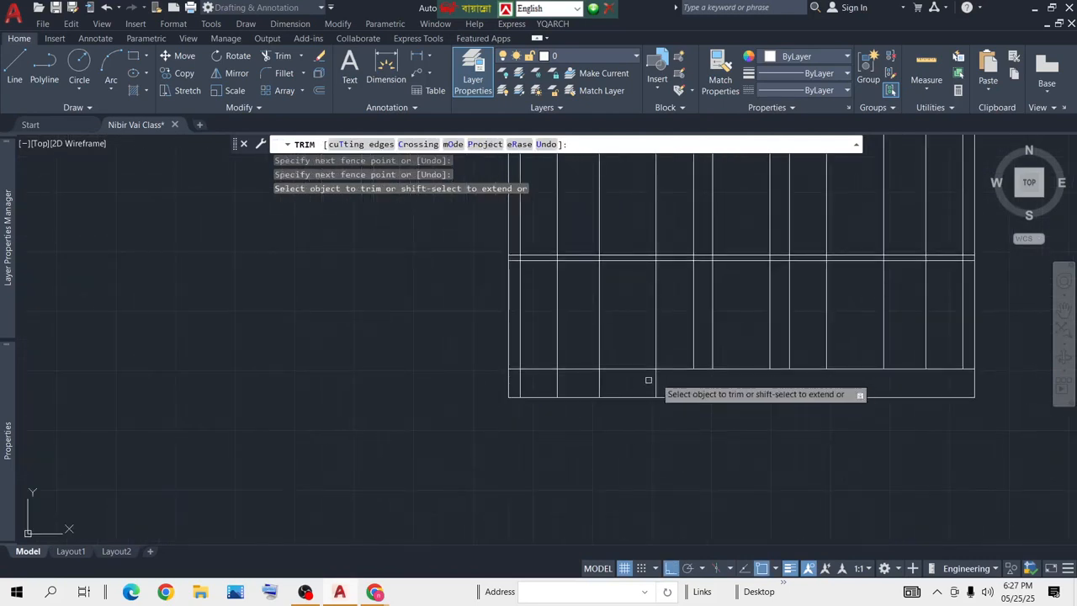
{"action": "left_click", "coordinate": [653, 381]}
{"action": "left_click_drag", "start_coordinate": [617, 371], "coordinate": [515, 387]}
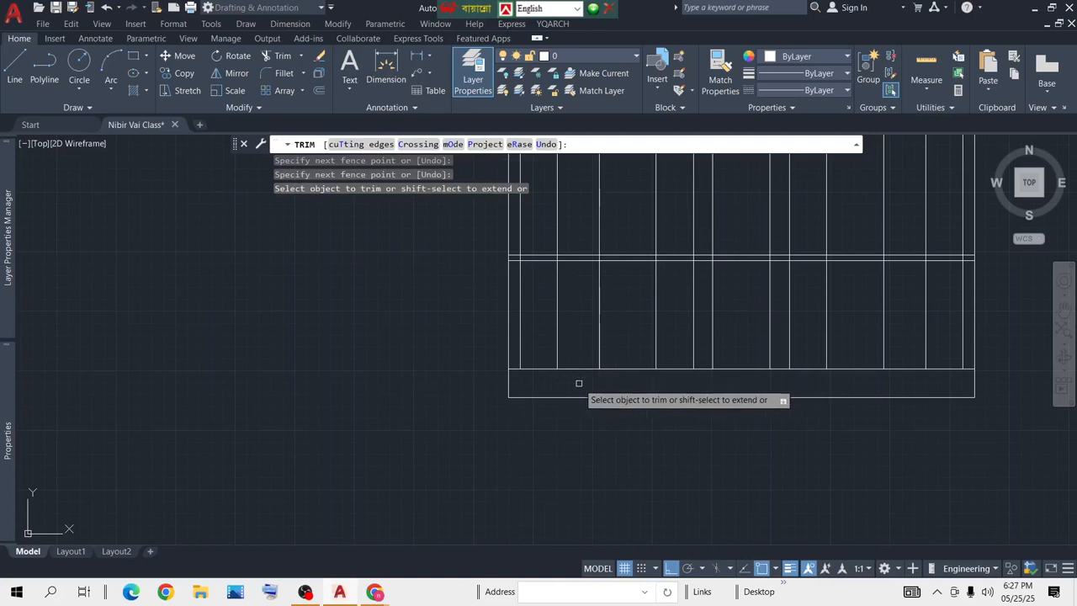
{"action": "key", "text": "Return"}
Step: Stretch the elevation outline with its level lines straight upward, until it sits just below the PLAN title
{"action": "scroll", "coordinate": [786, 412], "scroll_direction": "down", "scroll_amount": 4}
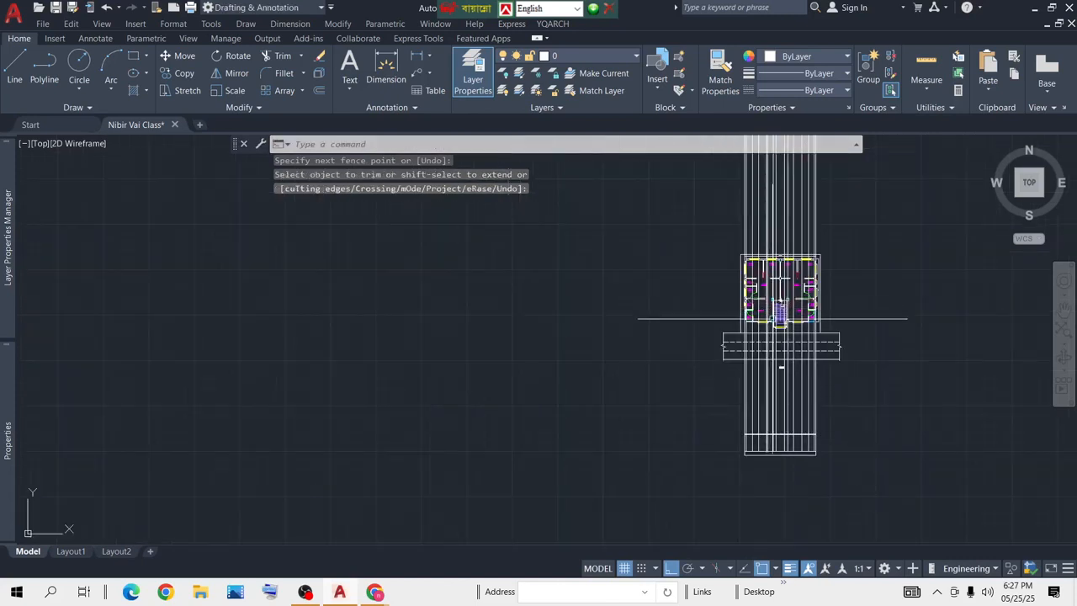
{"action": "scroll", "coordinate": [782, 317], "scroll_direction": "up", "scroll_amount": 4}
{"action": "left_click", "coordinate": [902, 404]}
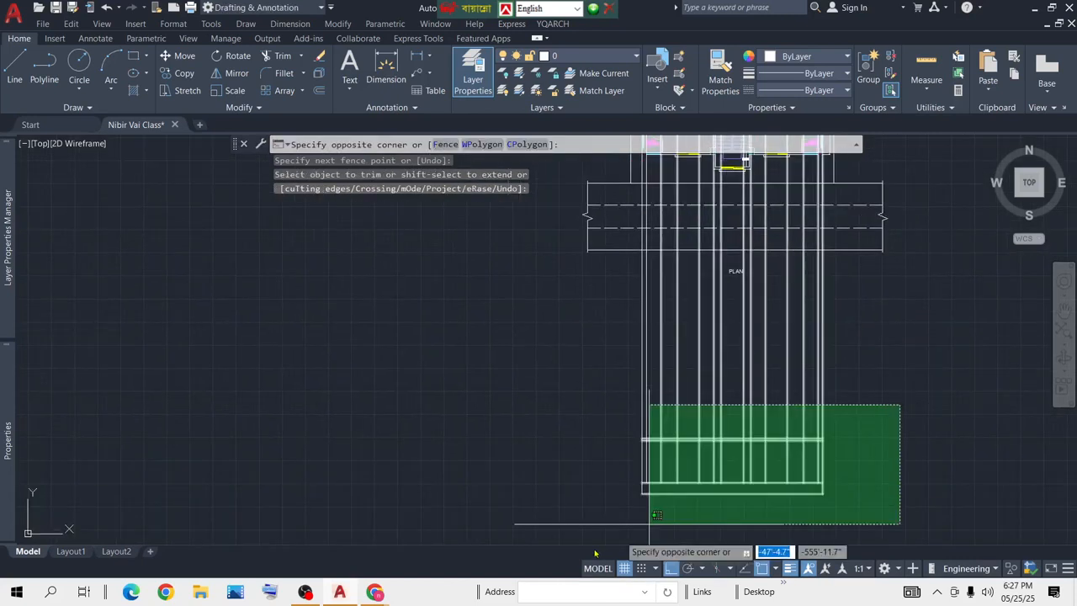
{"action": "left_click", "coordinate": [505, 516]}
{"action": "type", "text": "s"}
{"action": "key", "text": "Return"}
{"action": "left_click", "coordinate": [875, 505]}
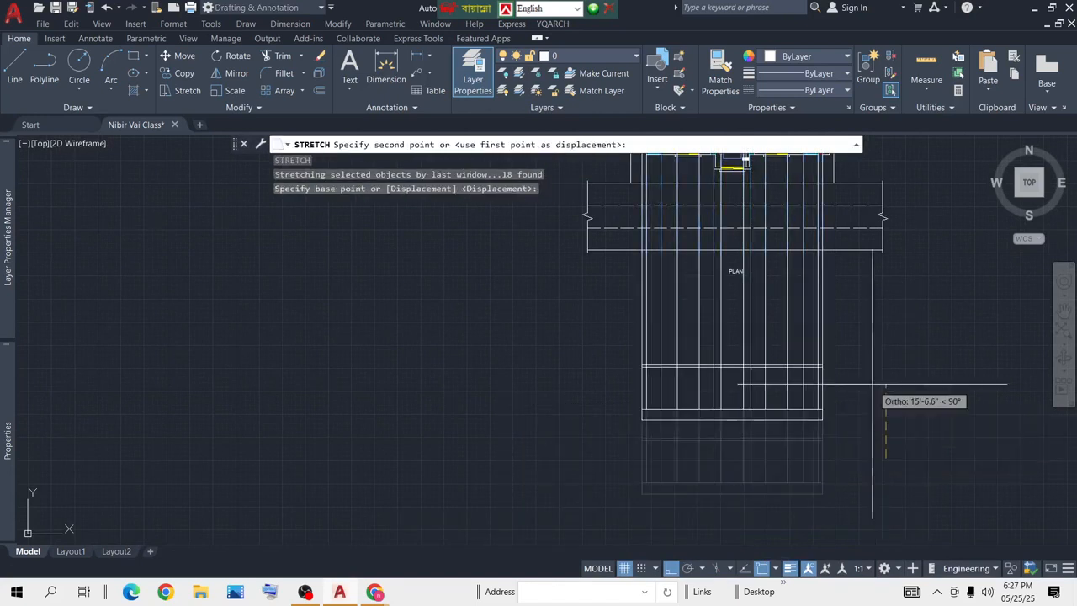
{"action": "left_click", "coordinate": [875, 358]}
{"action": "middle_click_drag", "start_coordinate": [876, 358], "coordinate": [888, 425]}
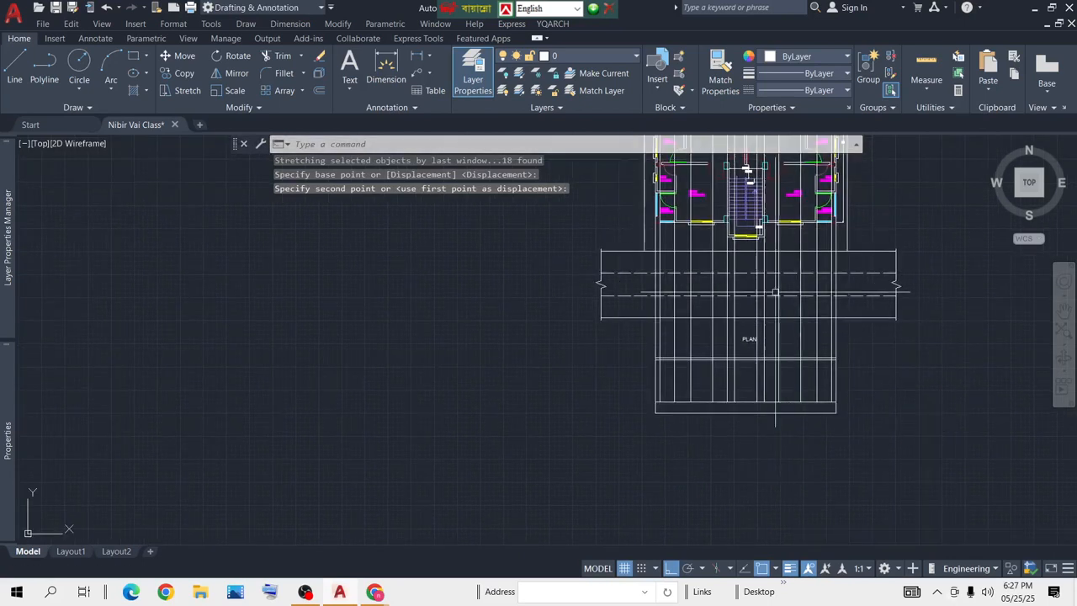
{"action": "scroll", "coordinate": [780, 385], "scroll_direction": "up", "scroll_amount": 6}
{"action": "scroll", "coordinate": [792, 349], "scroll_direction": "down", "scroll_amount": 2}
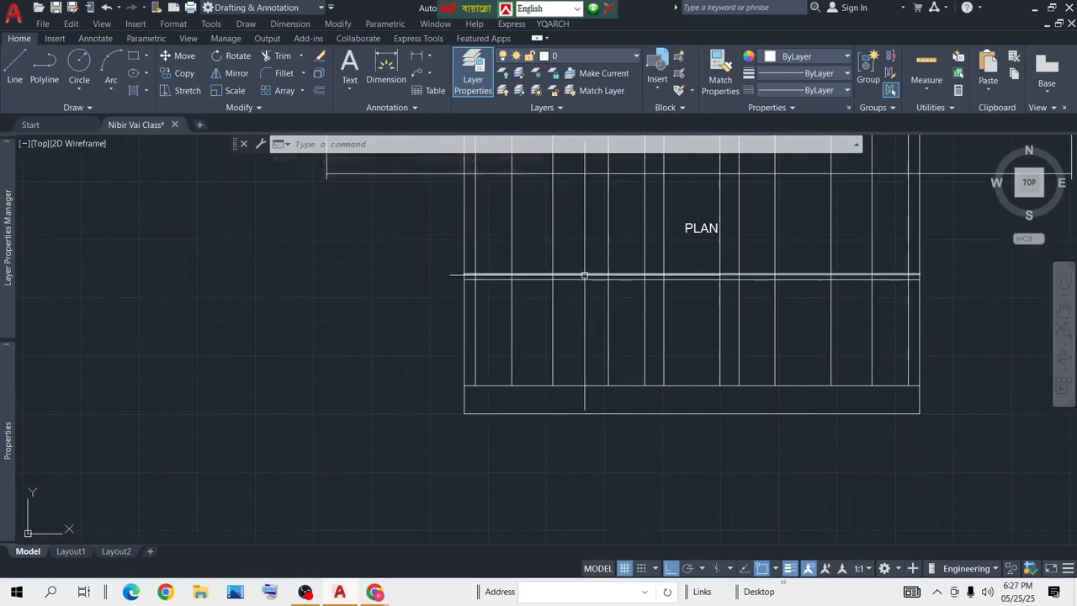
{"action": "scroll", "coordinate": [584, 275], "scroll_direction": "up", "scroll_amount": 3}
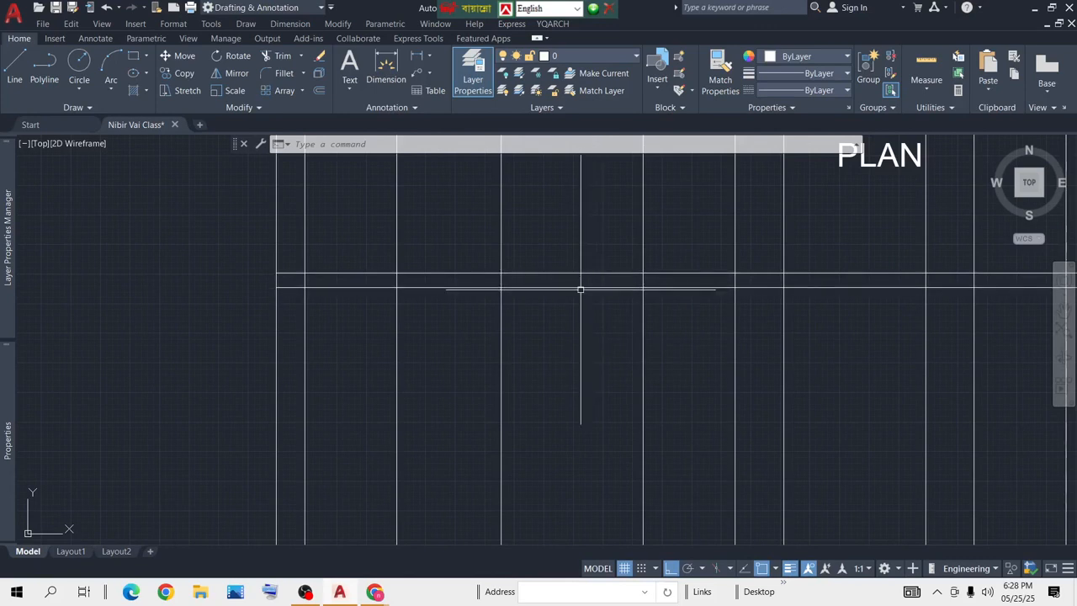
Step: Offset the floor line above the base band 7' upward to mark the lintel level across the elevation
{"action": "scroll", "coordinate": [582, 259], "scroll_direction": "down", "scroll_amount": 4}
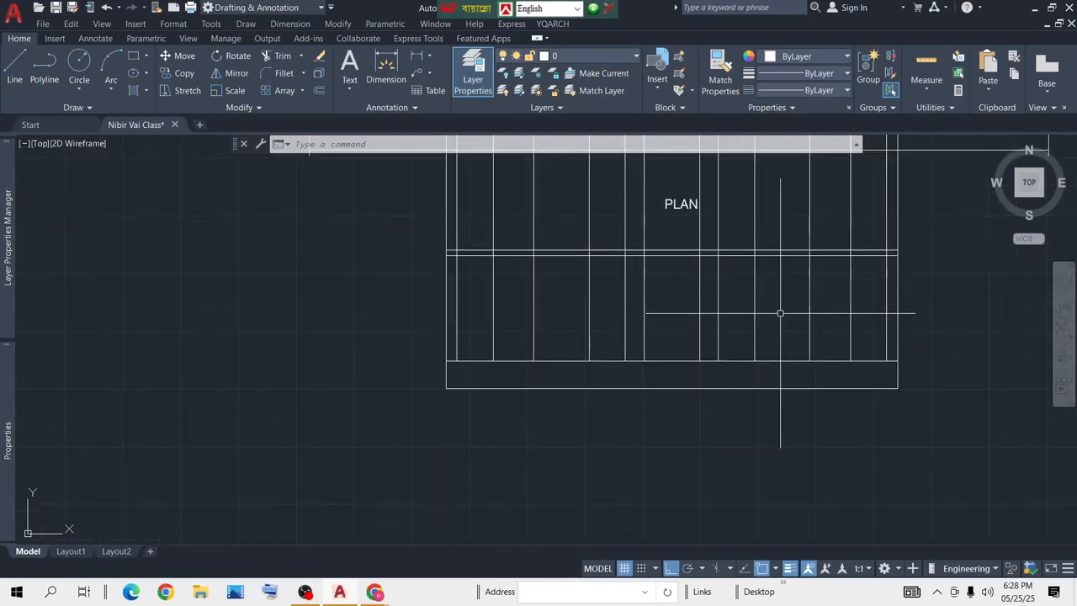
{"action": "middle_click_drag", "start_coordinate": [779, 311], "coordinate": [702, 314]}
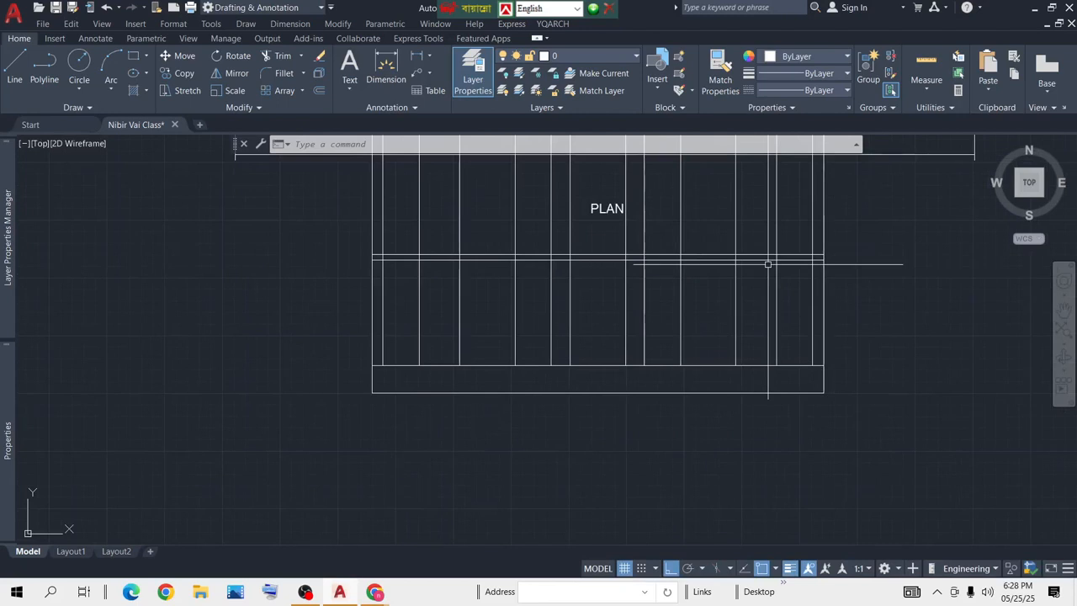
{"action": "scroll", "coordinate": [804, 354], "scroll_direction": "up", "scroll_amount": 2}
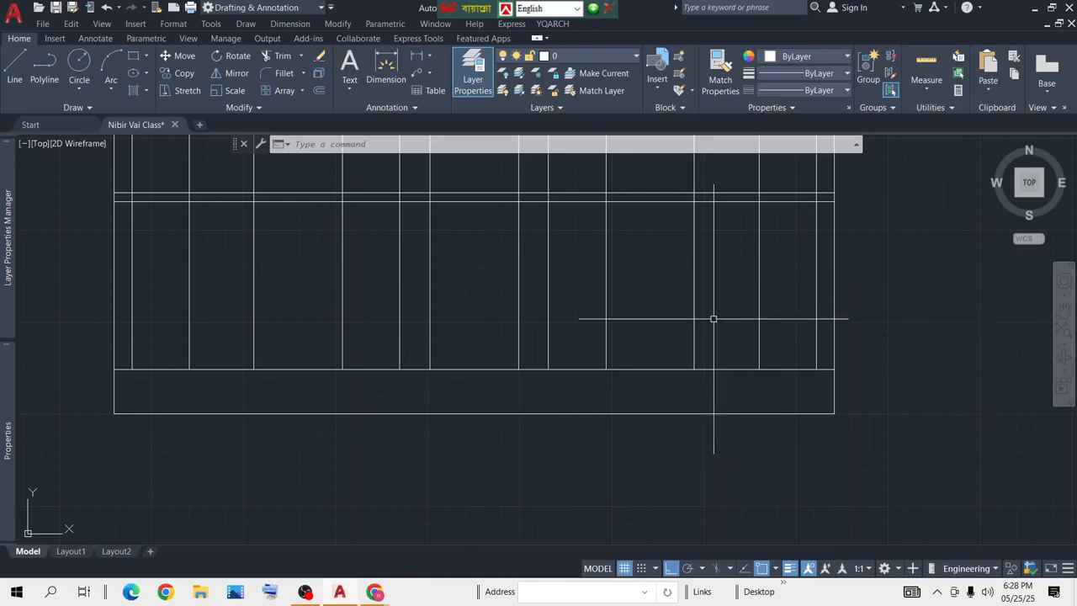
{"action": "scroll", "coordinate": [712, 318], "scroll_direction": "up", "scroll_amount": 2}
{"action": "scroll", "coordinate": [724, 331], "scroll_direction": "down", "scroll_amount": 3}
{"action": "scroll", "coordinate": [680, 368], "scroll_direction": "up", "scroll_amount": 2}
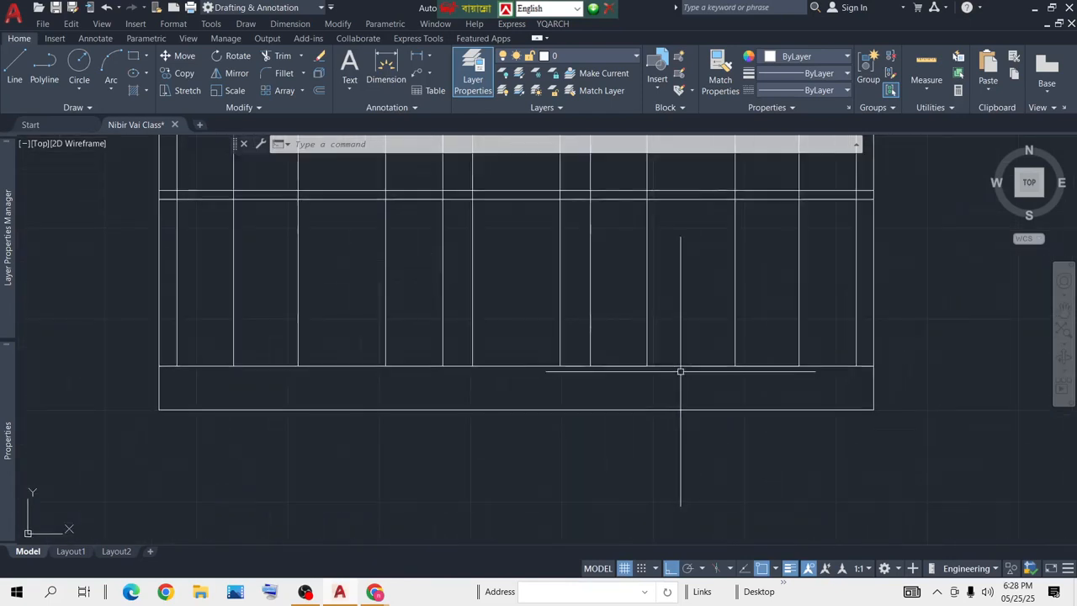
{"action": "middle_click_drag", "start_coordinate": [701, 309], "coordinate": [712, 360]}
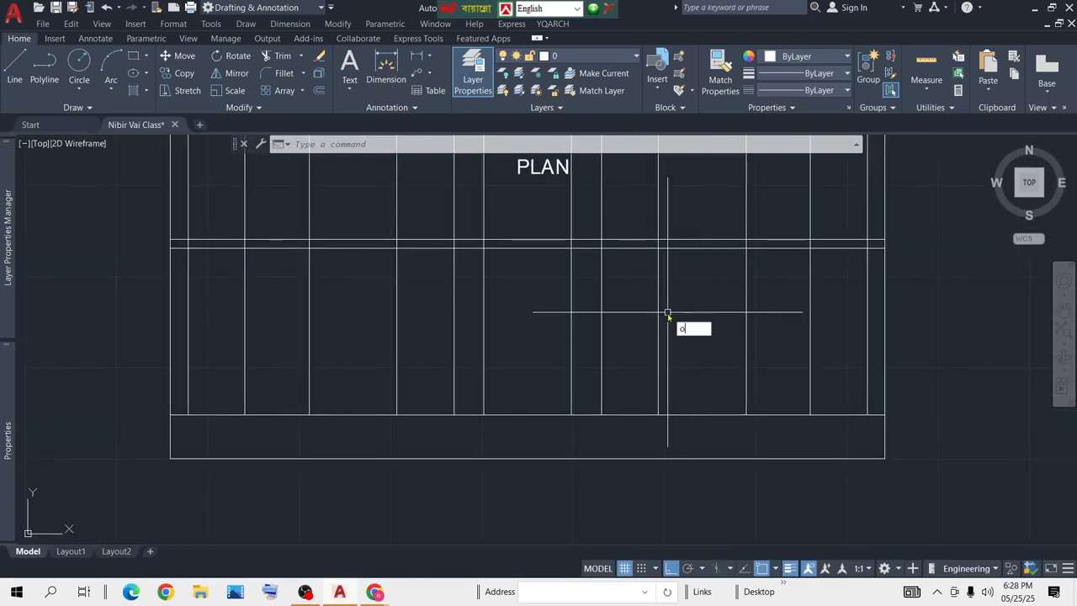
{"action": "key", "text": "Return"}
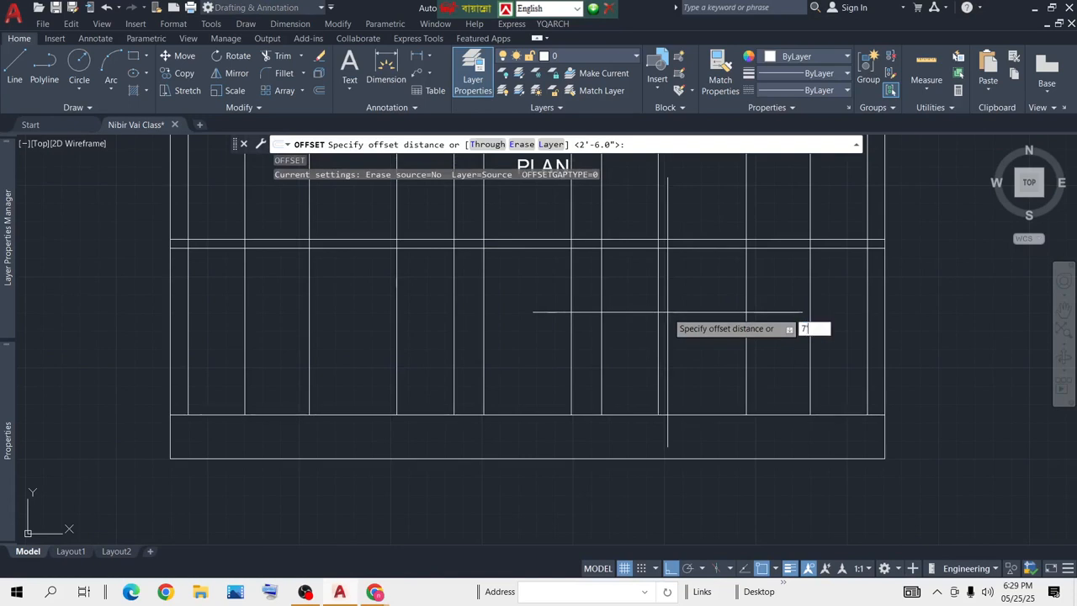
{"action": "type", "text": "7'"}
{"action": "key", "text": "Return"}
{"action": "left_click", "coordinate": [695, 414]}
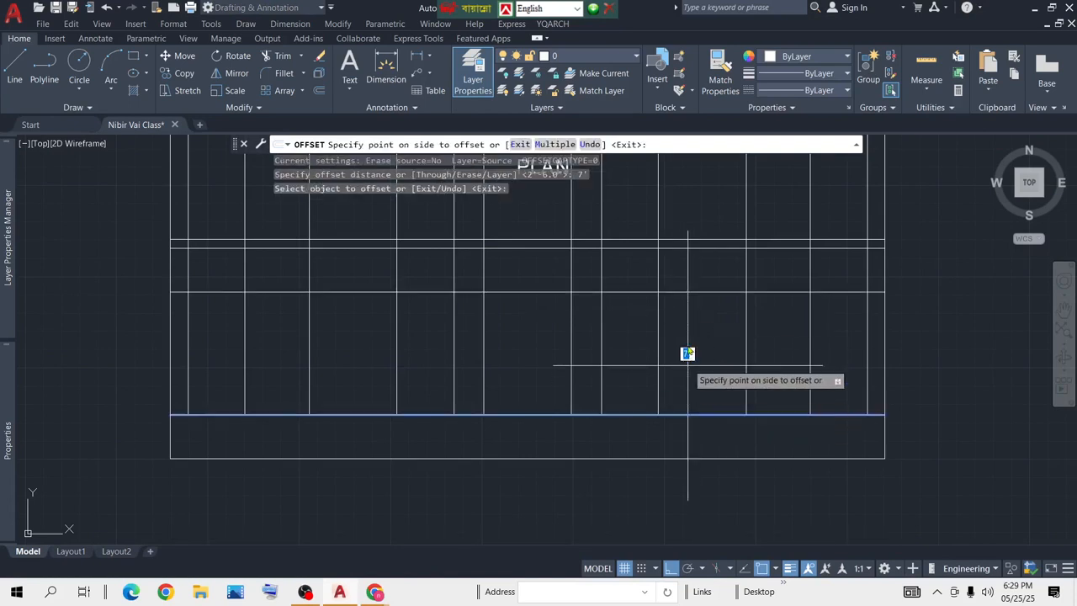
{"action": "left_click", "coordinate": [686, 354]}
{"action": "key", "text": "Return"}
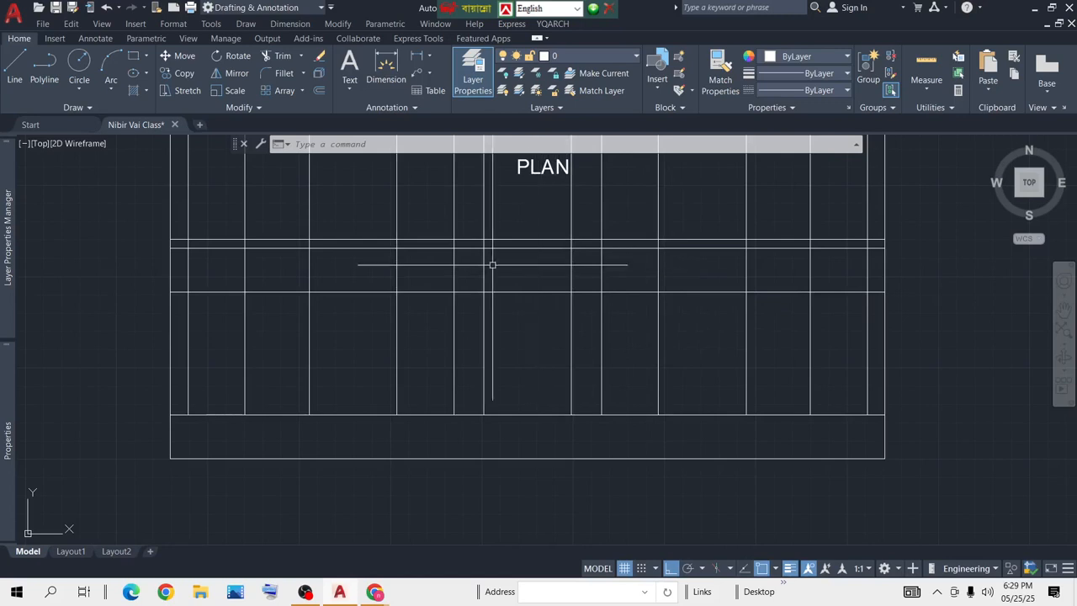
Step: Offset the 7' lintel-level line 6" upward to form a narrow band across the elevation
{"action": "scroll", "coordinate": [529, 278], "scroll_direction": "up", "scroll_amount": 2}
{"action": "scroll", "coordinate": [534, 281], "scroll_direction": "down", "scroll_amount": 3}
{"action": "scroll", "coordinate": [662, 295], "scroll_direction": "up", "scroll_amount": 1}
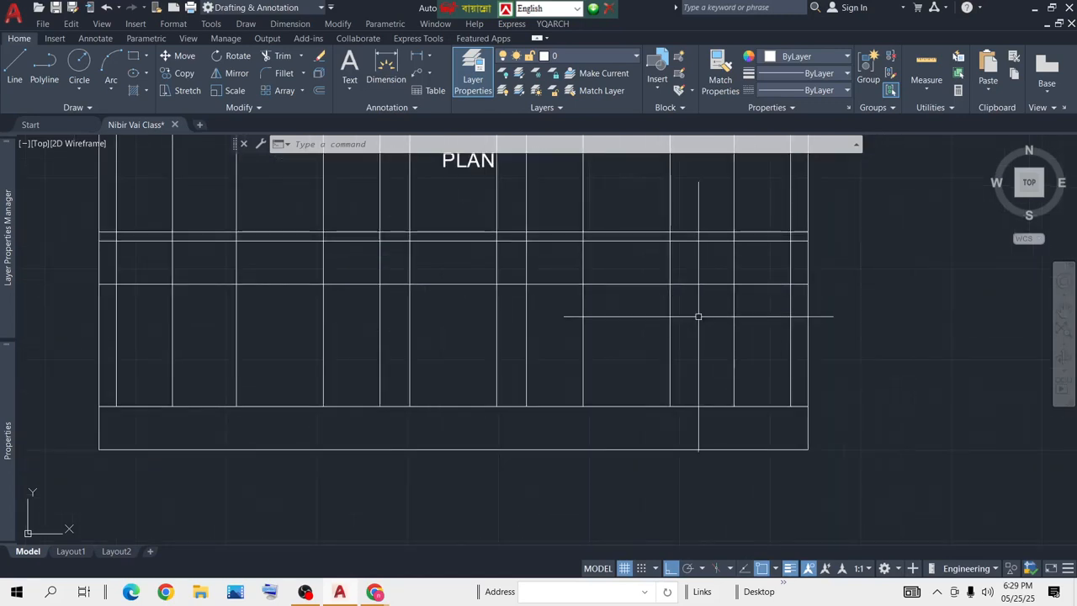
{"action": "type", "text": "o"}
{"action": "key", "text": "Return"}
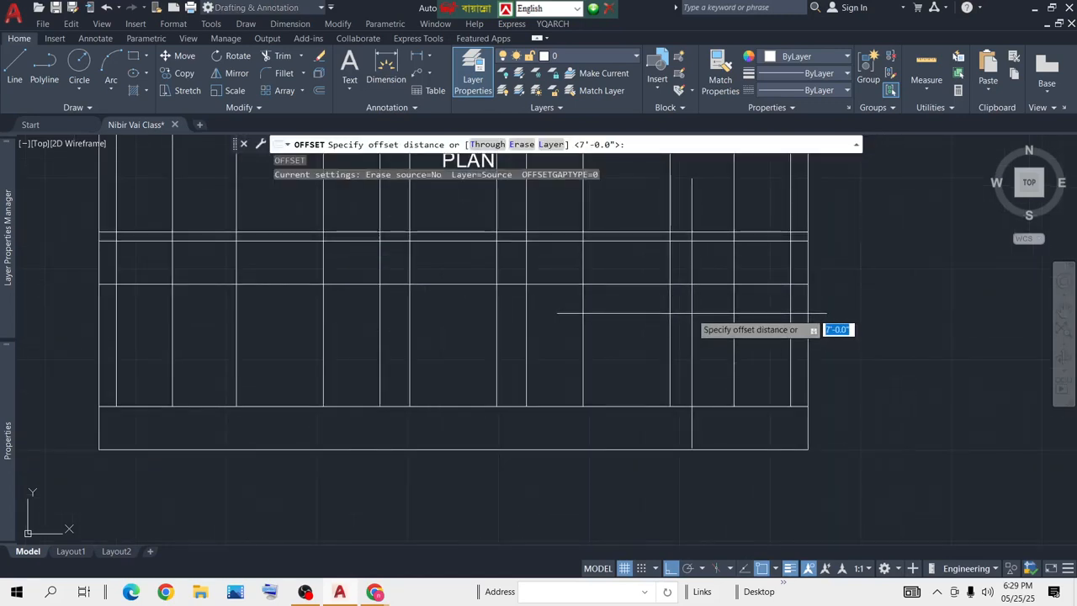
{"action": "type", "text": "6"}
{"action": "key", "text": "Return"}
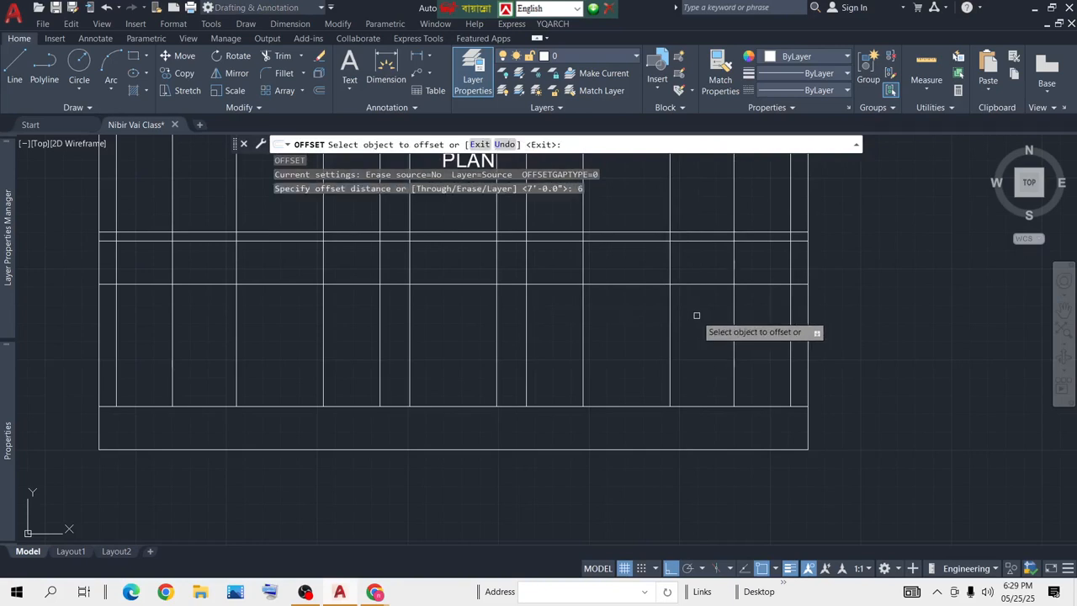
{"action": "left_click", "coordinate": [644, 283]}
{"action": "left_click", "coordinate": [647, 266]}
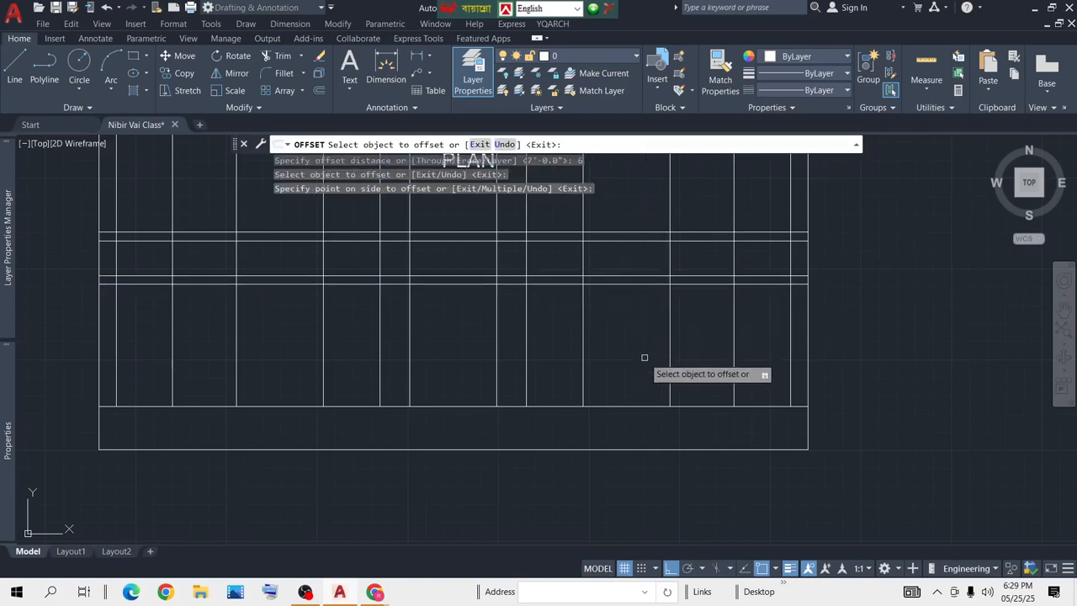
{"action": "key", "text": "Return"}
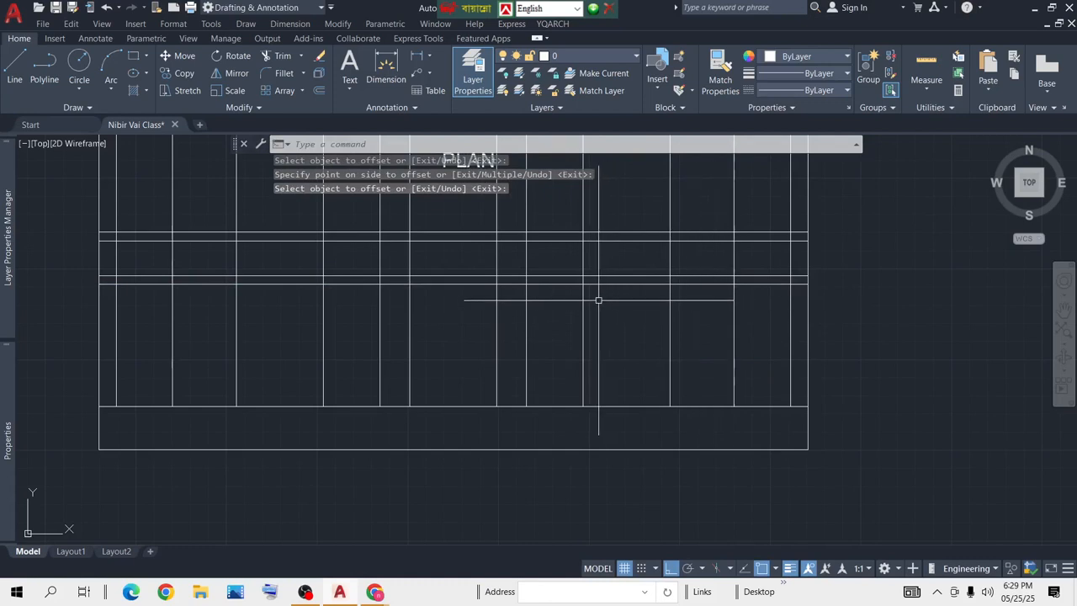
Step: Examine the plan's front windows, sunshades and veranda openings against their projection lines running down into the elevation
{"action": "middle_click_drag", "start_coordinate": [598, 300], "coordinate": [710, 336]}
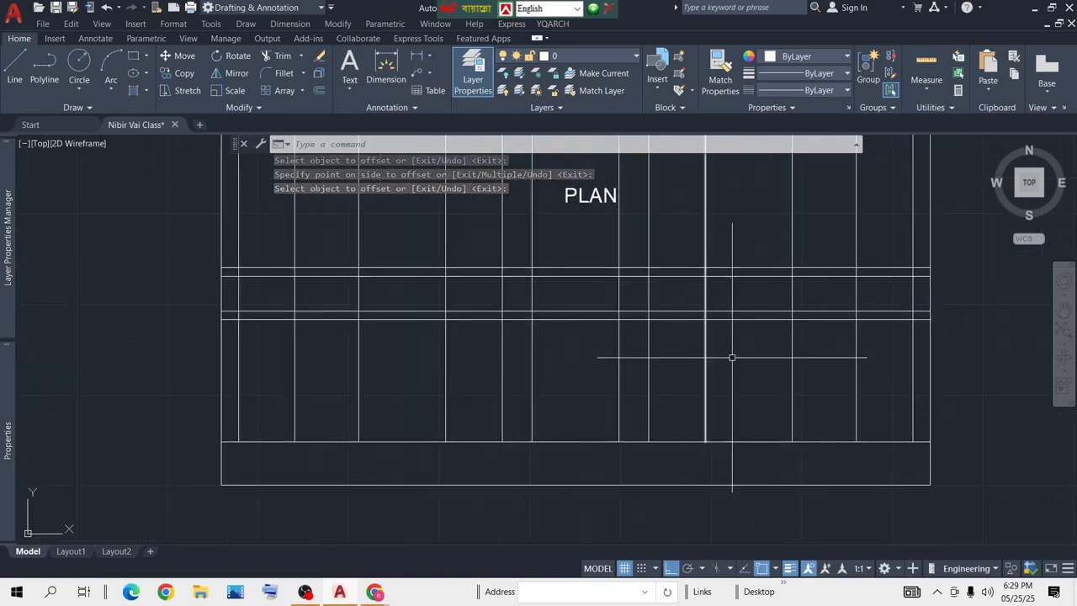
{"action": "scroll", "coordinate": [731, 342], "scroll_direction": "down", "scroll_amount": 4}
{"action": "middle_click_drag", "start_coordinate": [655, 223], "coordinate": [697, 345]}
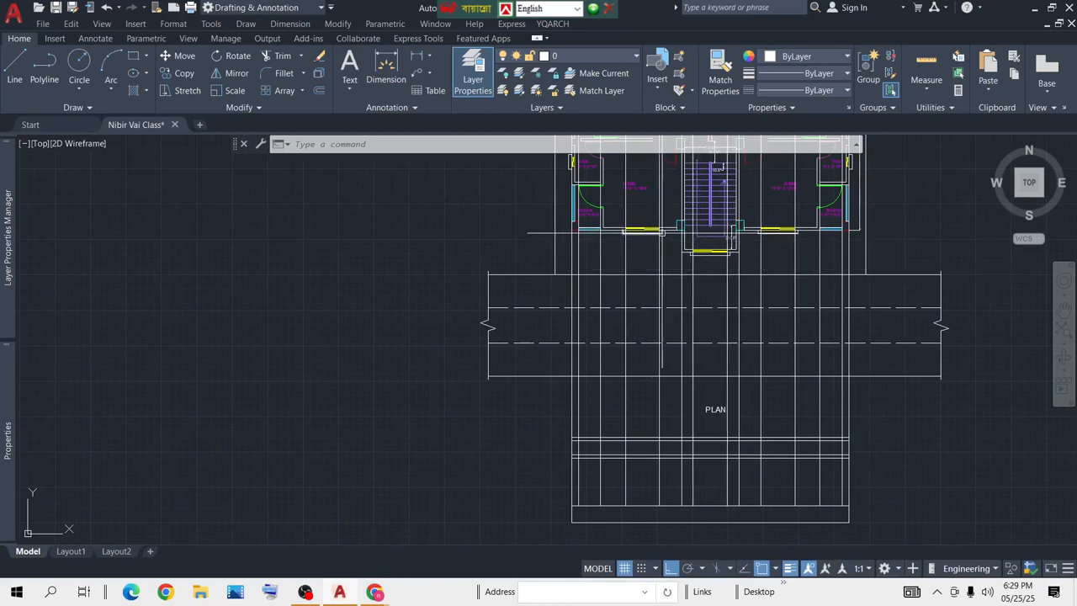
{"action": "scroll", "coordinate": [662, 233], "scroll_direction": "up", "scroll_amount": 3}
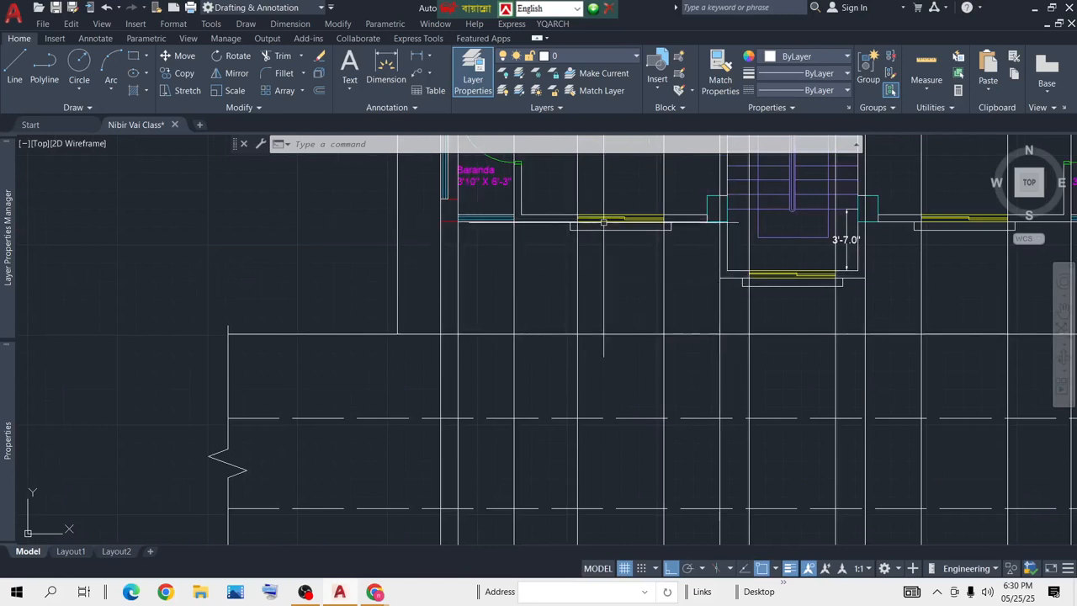
{"action": "middle_click_drag", "start_coordinate": [899, 256], "coordinate": [680, 251]}
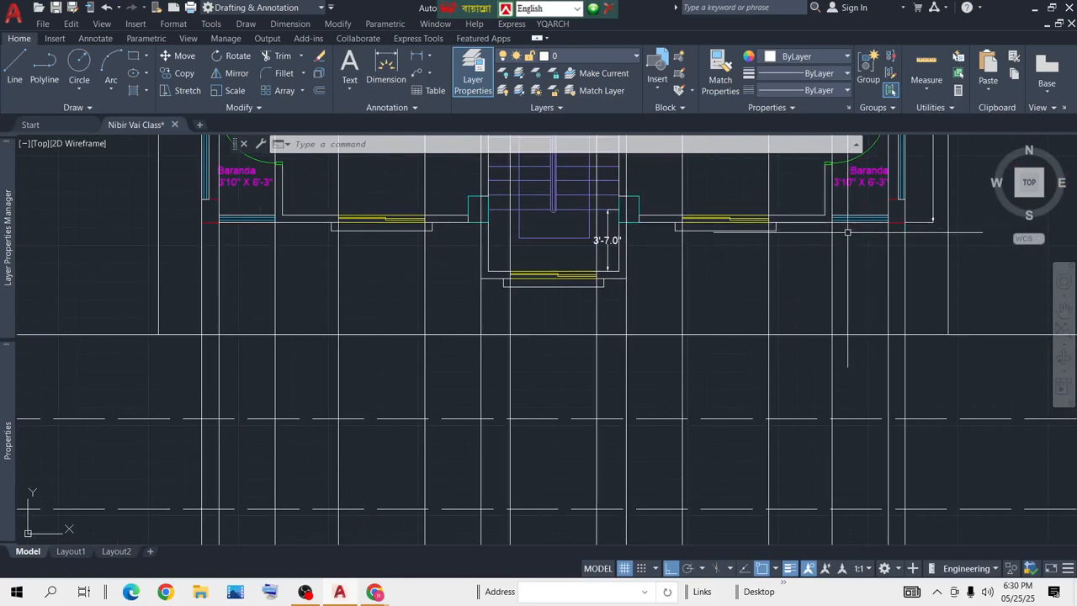
{"action": "scroll", "coordinate": [870, 219], "scroll_direction": "up", "scroll_amount": 3}
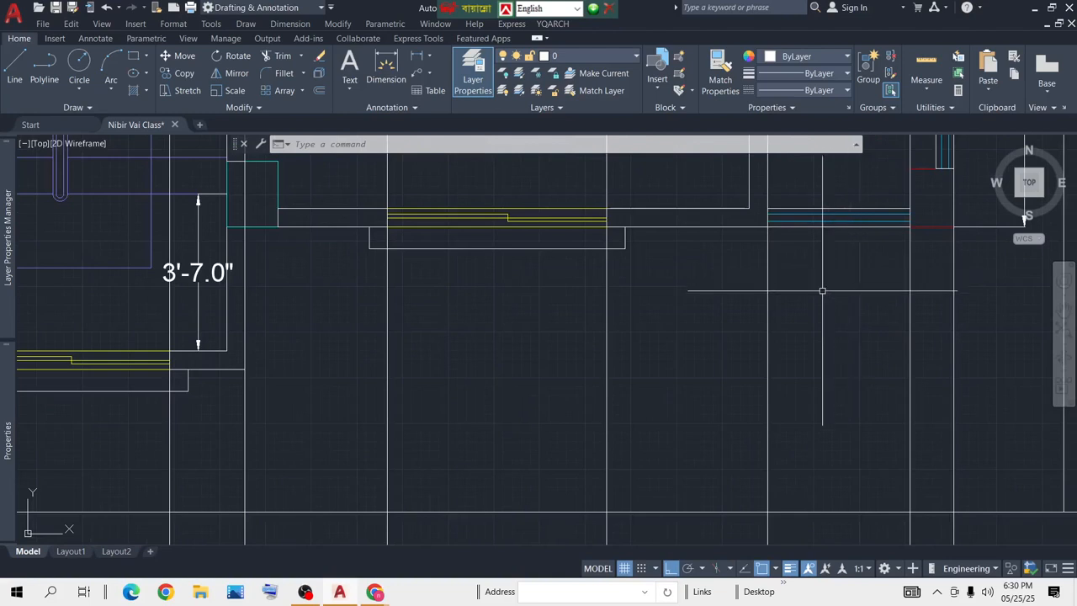
{"action": "scroll", "coordinate": [821, 286], "scroll_direction": "down", "scroll_amount": 2}
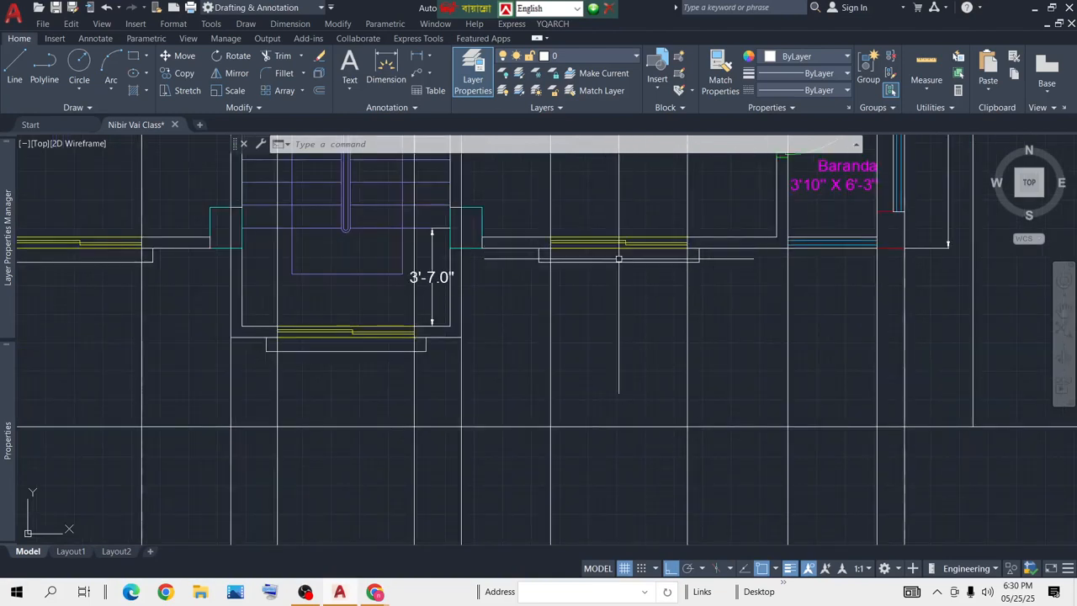
{"action": "scroll", "coordinate": [624, 274], "scroll_direction": "down", "scroll_amount": 2}
{"action": "middle_click_drag", "start_coordinate": [634, 325], "coordinate": [685, 202]}
{"action": "scroll", "coordinate": [684, 202], "scroll_direction": "down", "scroll_amount": 1}
{"action": "scroll", "coordinate": [673, 371], "scroll_direction": "up", "scroll_amount": 2}
{"action": "mouse_move", "coordinate": [683, 447]}
{"action": "middle_mouse_down"}
{"action": "mouse_move", "coordinate": [691, 363]}
{"action": "mouse_move", "coordinate": [786, 339]}
{"action": "middle_mouse_up"}
{"action": "scroll", "coordinate": [721, 354], "scroll_direction": "up", "scroll_amount": 2}
{"action": "scroll", "coordinate": [786, 339], "scroll_direction": "down", "scroll_amount": 2}
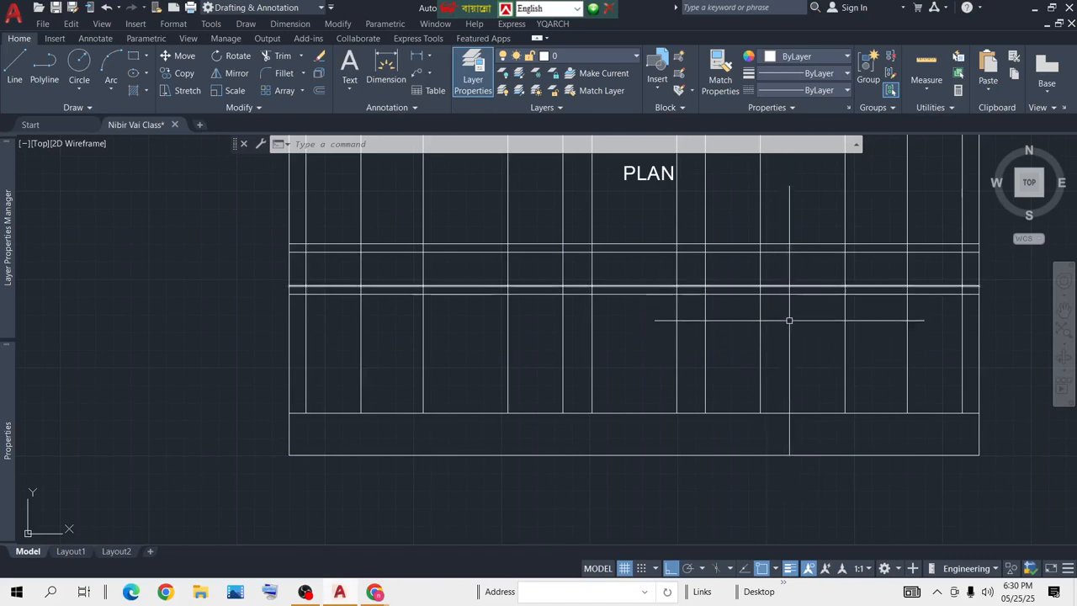
{"action": "middle_click_drag", "start_coordinate": [789, 319], "coordinate": [752, 332]}
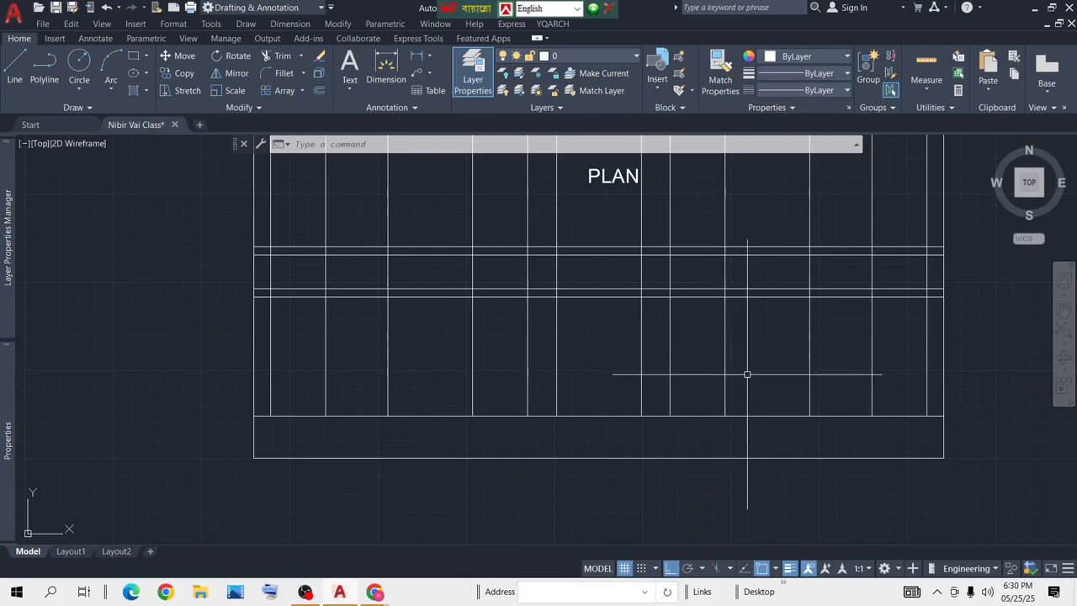
{"action": "middle_click_drag", "start_coordinate": [745, 356], "coordinate": [701, 363]}
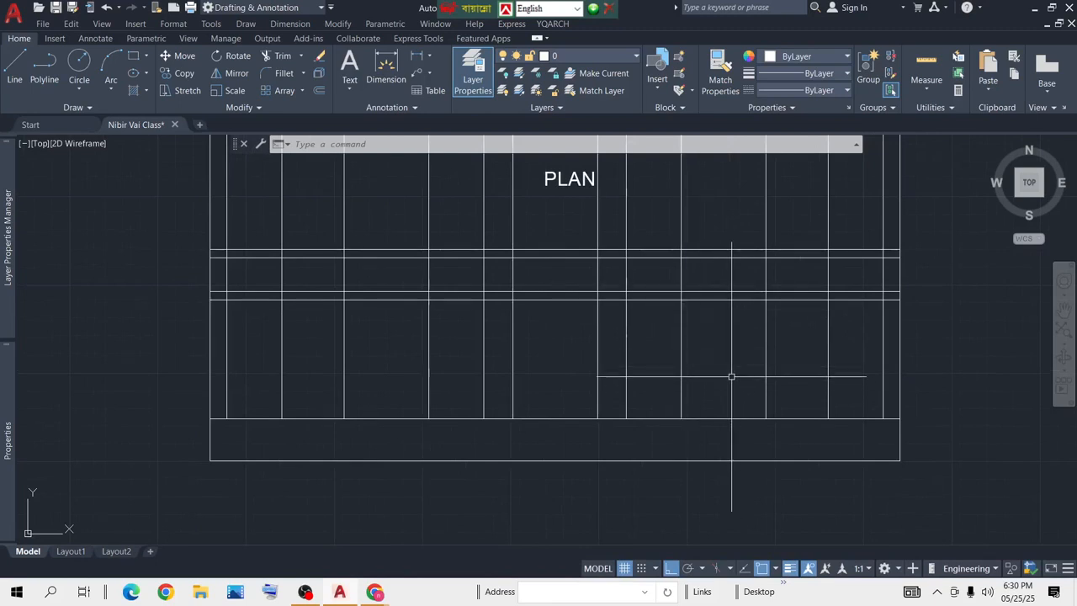
Step: Offset the floor line above the base band 2'6" upward to mark the window sill level
{"action": "type", "text": "o"}
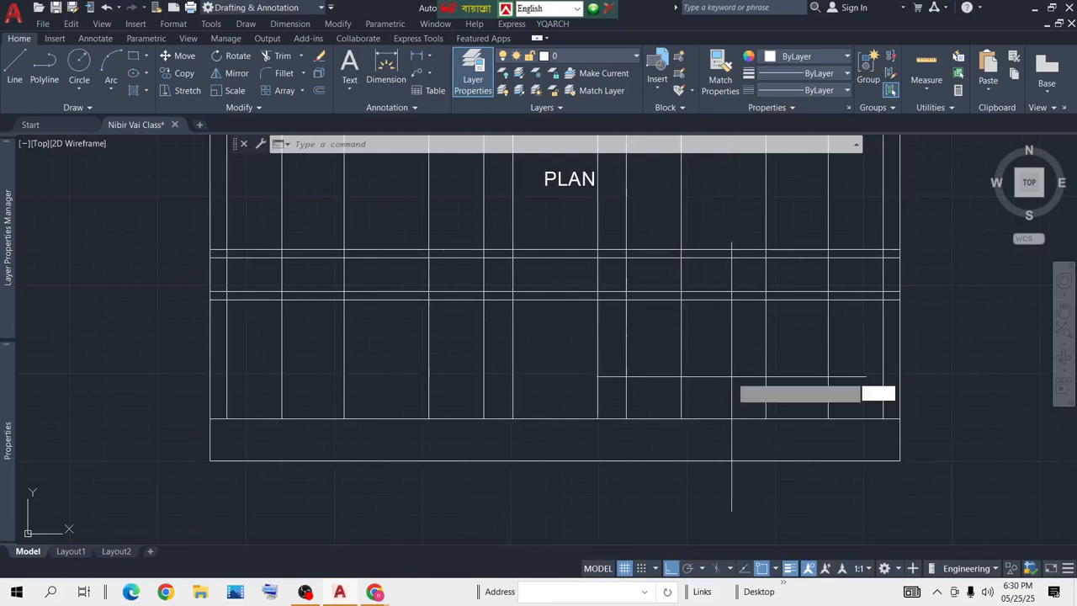
{"action": "key", "text": "Return"}
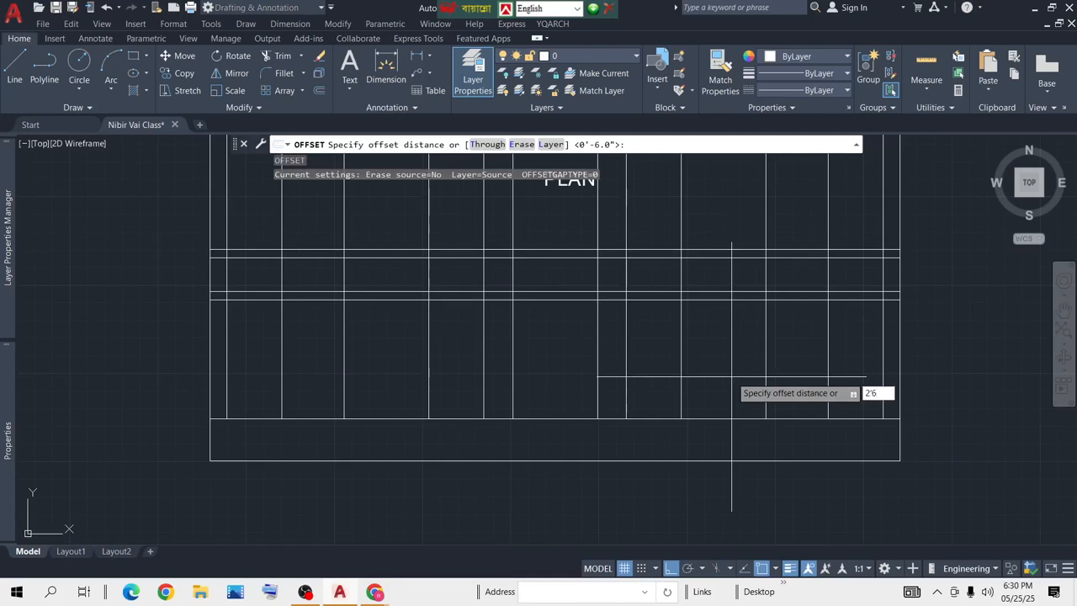
{"action": "key", "text": "Return"}
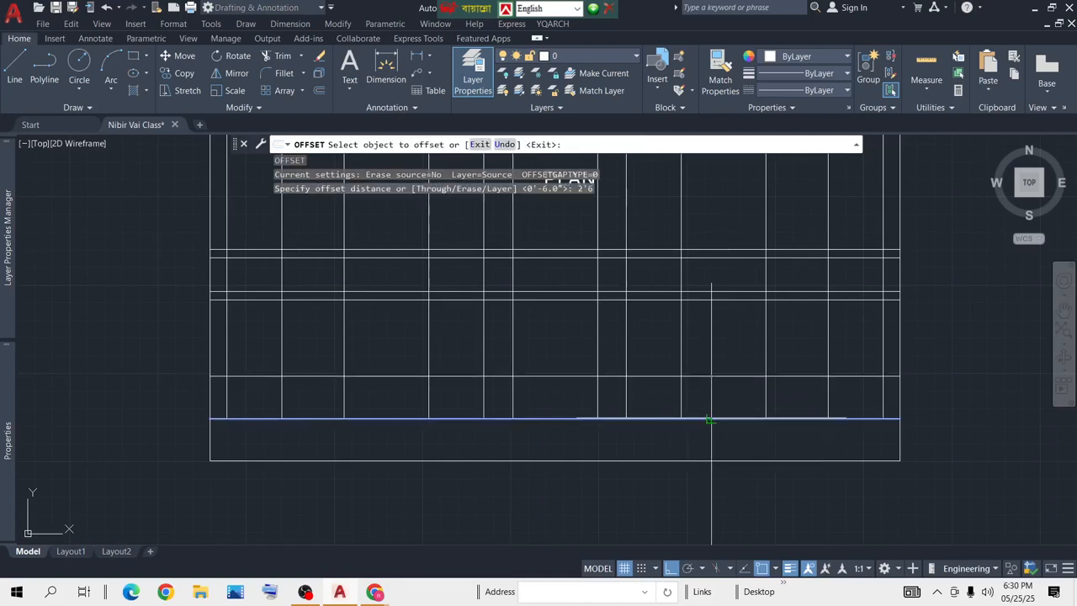
{"action": "left_click", "coordinate": [709, 419]}
{"action": "left_click", "coordinate": [711, 363]}
{"action": "key", "text": "Return"}
Step: Measure the vertical distance from the underside of the lintel band to the sill line with a temporary dimension
{"action": "scroll", "coordinate": [702, 337], "scroll_direction": "up", "scroll_amount": 5}
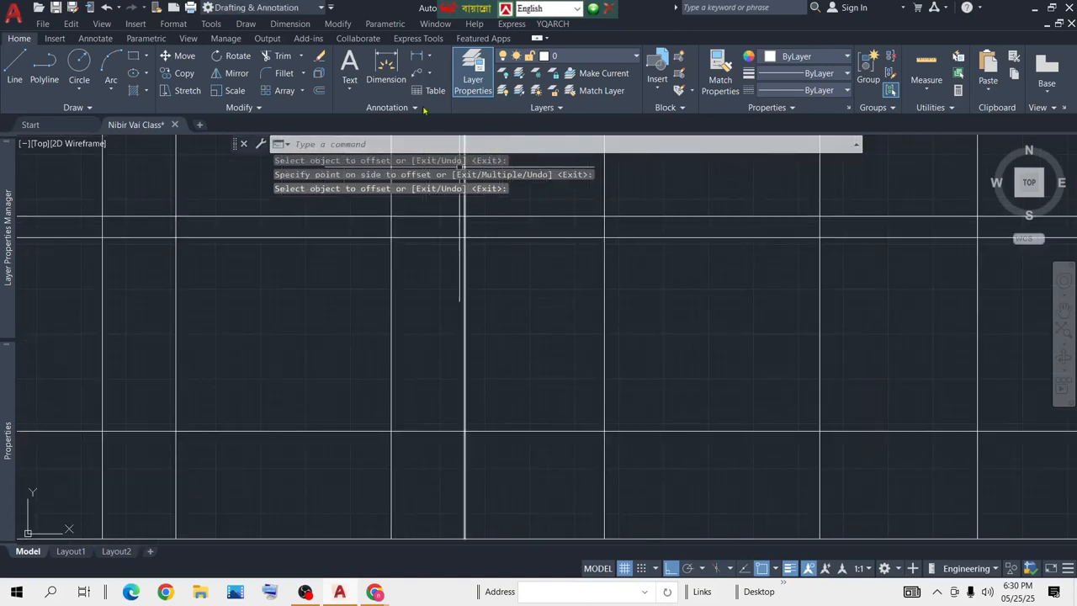
{"action": "left_click", "coordinate": [605, 238]}
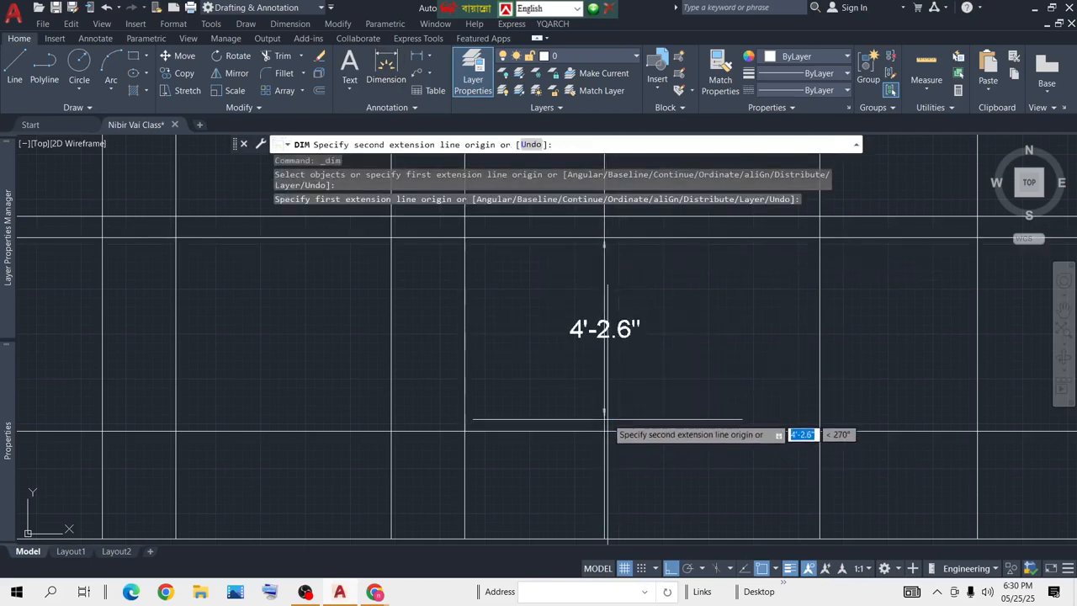
{"action": "key", "text": "Escape"}
{"action": "key", "text": "Return"}
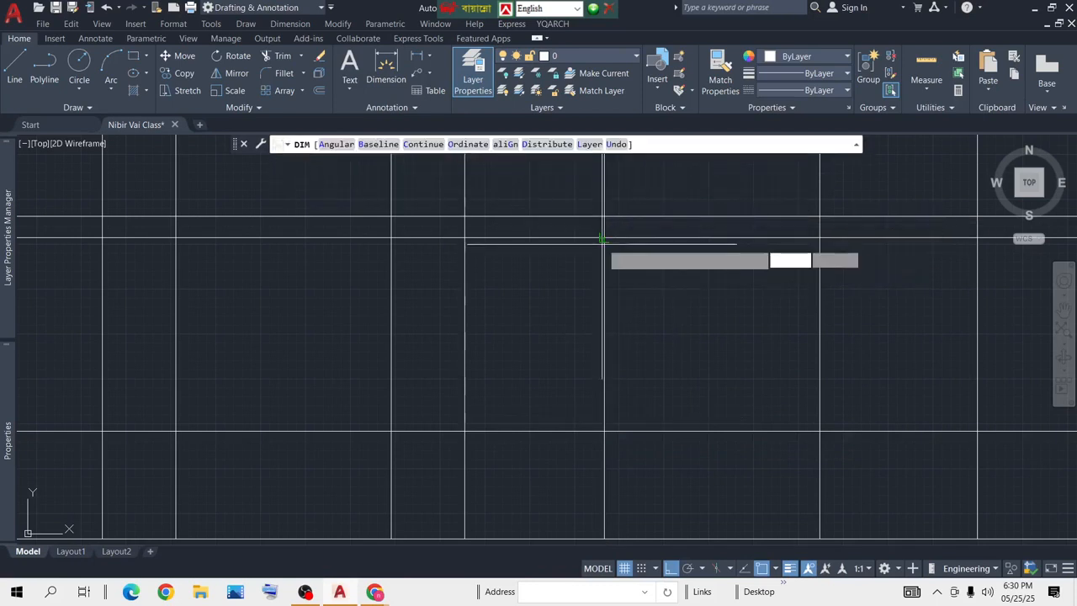
{"action": "left_click", "coordinate": [604, 239]}
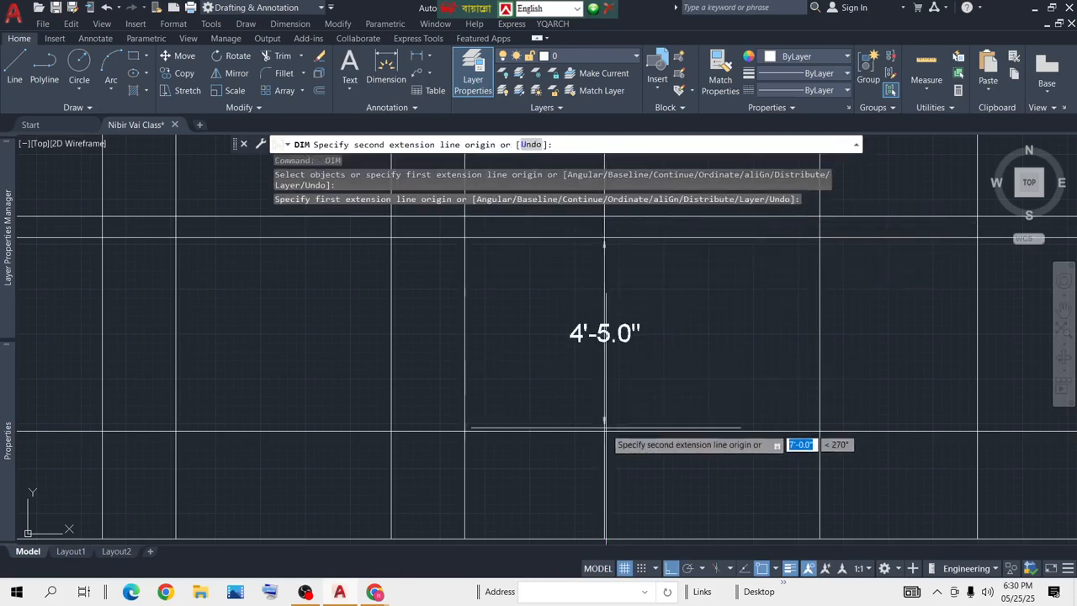
{"action": "key", "text": "Escape"}
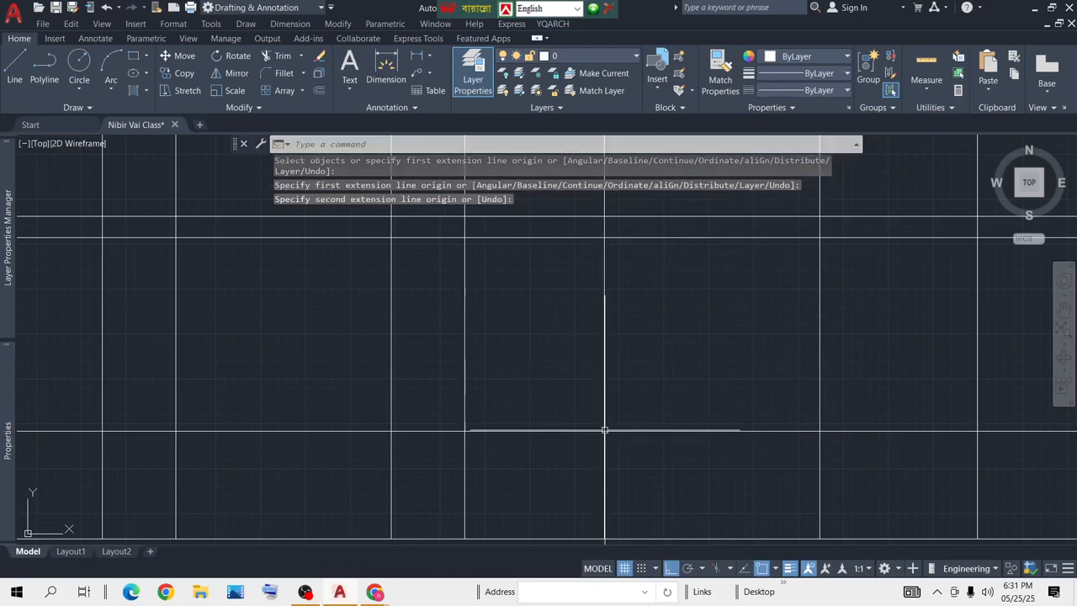
Step: Examine the plan's left front window and its sunshade against the projection lines running down into the elevation
{"action": "scroll", "coordinate": [711, 356], "scroll_direction": "down", "scroll_amount": 3}
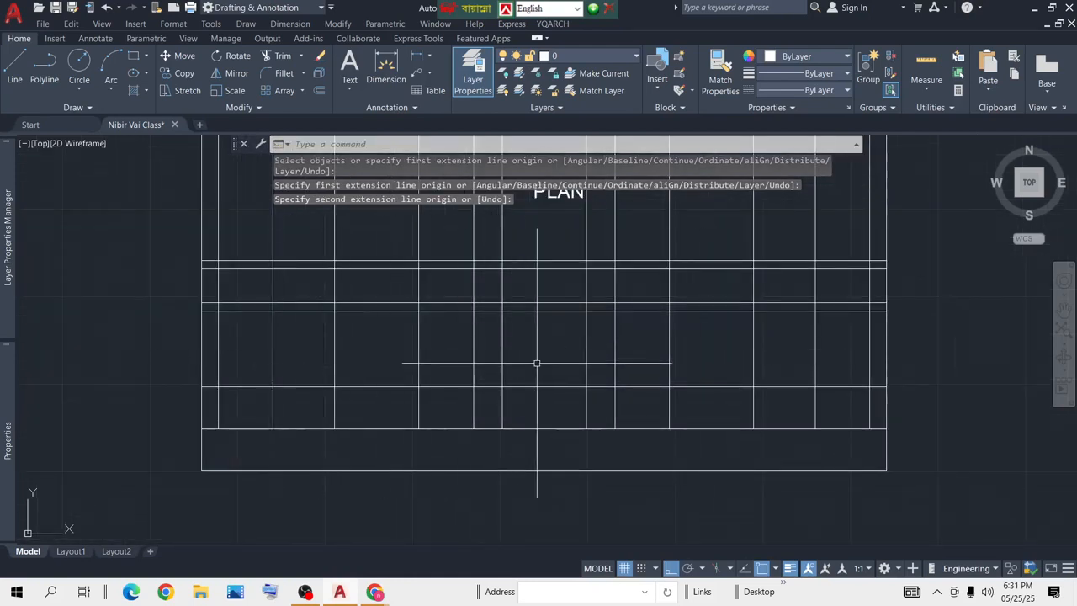
{"action": "scroll", "coordinate": [656, 379], "scroll_direction": "up", "scroll_amount": 2}
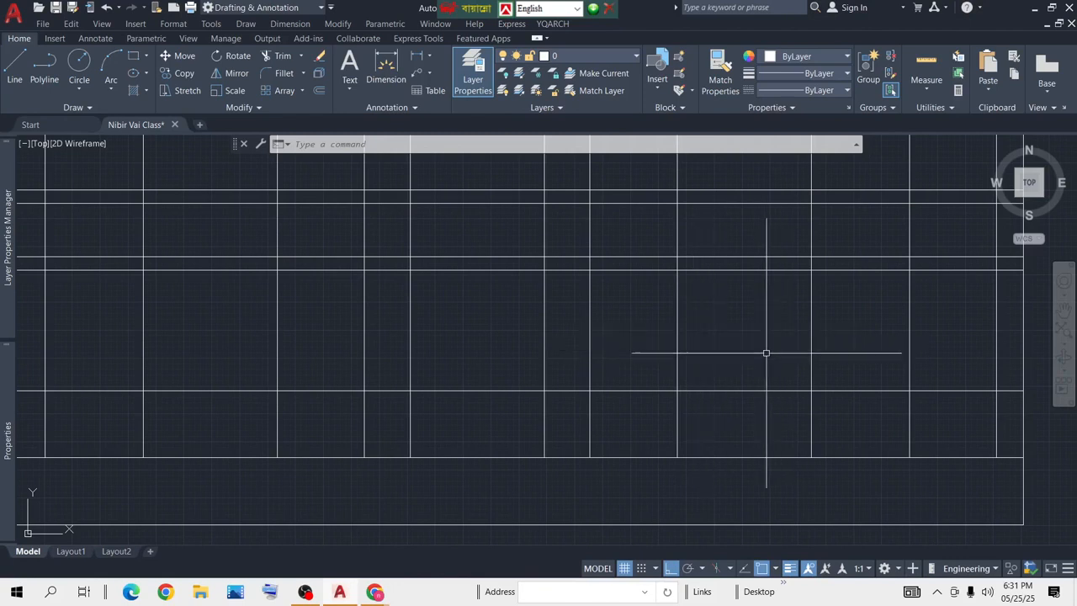
{"action": "scroll", "coordinate": [732, 337], "scroll_direction": "down", "scroll_amount": 3}
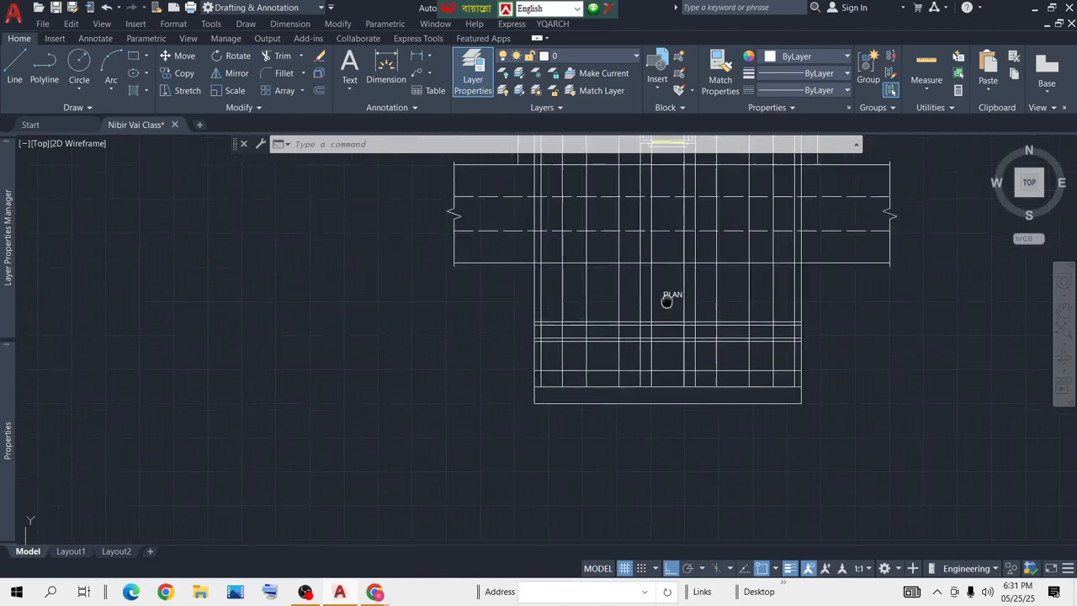
{"action": "scroll", "coordinate": [697, 193], "scroll_direction": "up", "scroll_amount": 3}
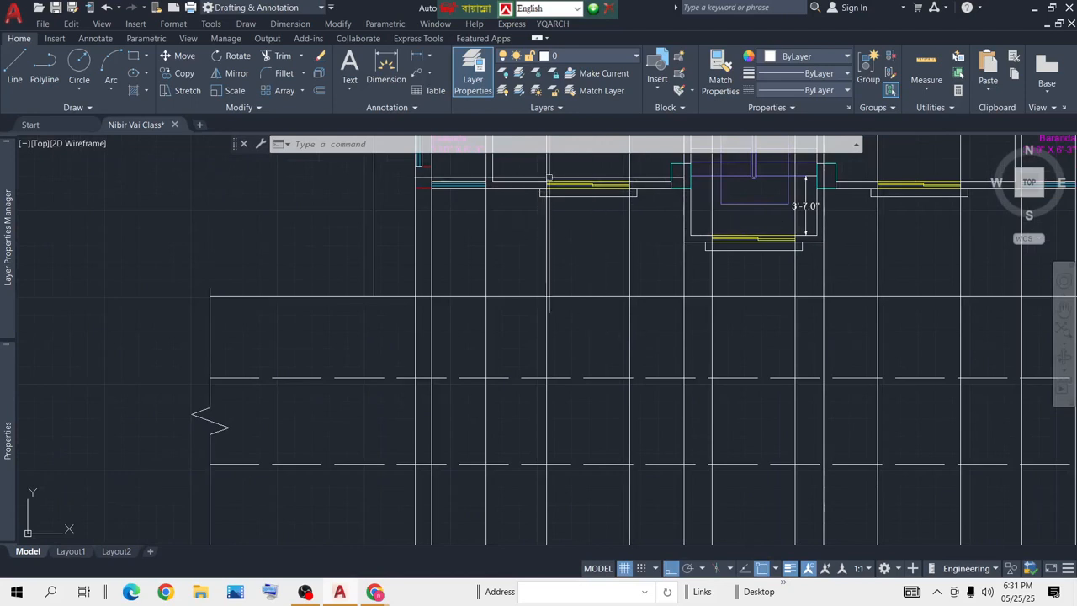
{"action": "scroll", "coordinate": [689, 211], "scroll_direction": "up", "scroll_amount": 3}
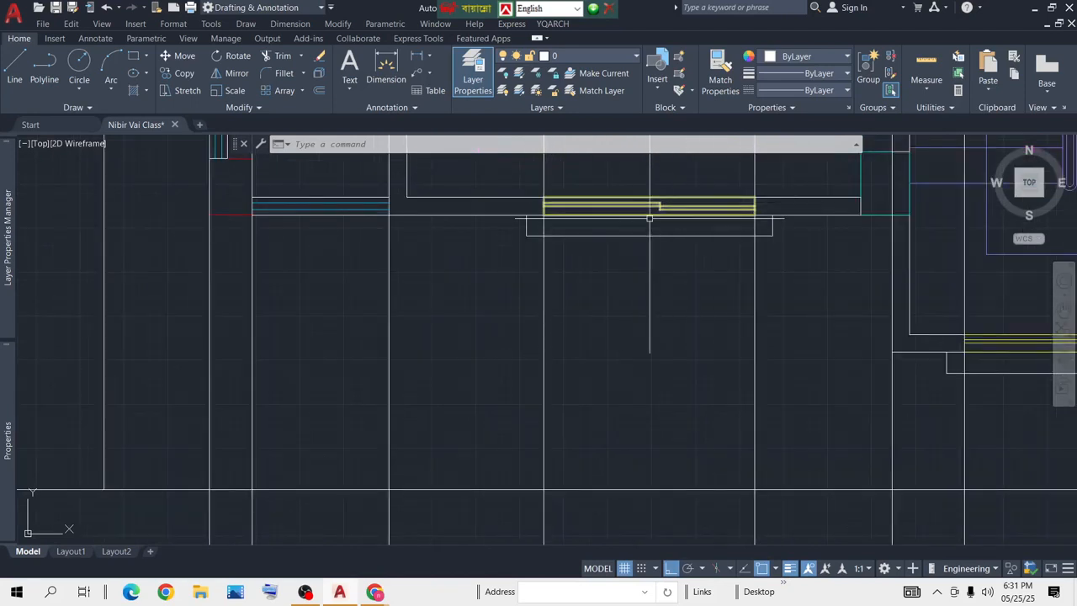
{"action": "scroll", "coordinate": [651, 209], "scroll_direction": "down", "scroll_amount": 2}
{"action": "scroll", "coordinate": [651, 346], "scroll_direction": "down", "scroll_amount": 3}
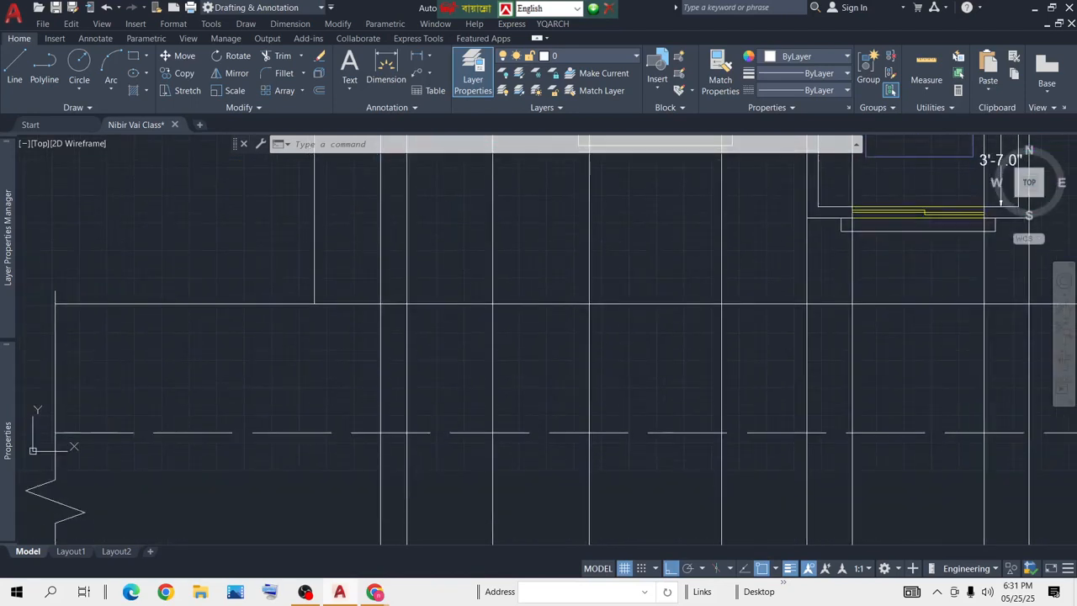
Step: Draw the elevation's left window as a rectangle between its projection lines, from the underside of the lintel band down to the sill line
{"action": "middle_click_drag", "start_coordinate": [677, 438], "coordinate": [677, 360]}
{"action": "mouse_move", "coordinate": [674, 475]}
{"action": "middle_mouse_down"}
{"action": "mouse_move", "coordinate": [673, 378]}
{"action": "mouse_move", "coordinate": [690, 337]}
{"action": "mouse_move", "coordinate": [669, 347]}
{"action": "middle_mouse_up"}
{"action": "scroll", "coordinate": [665, 404], "scroll_direction": "up", "scroll_amount": 3}
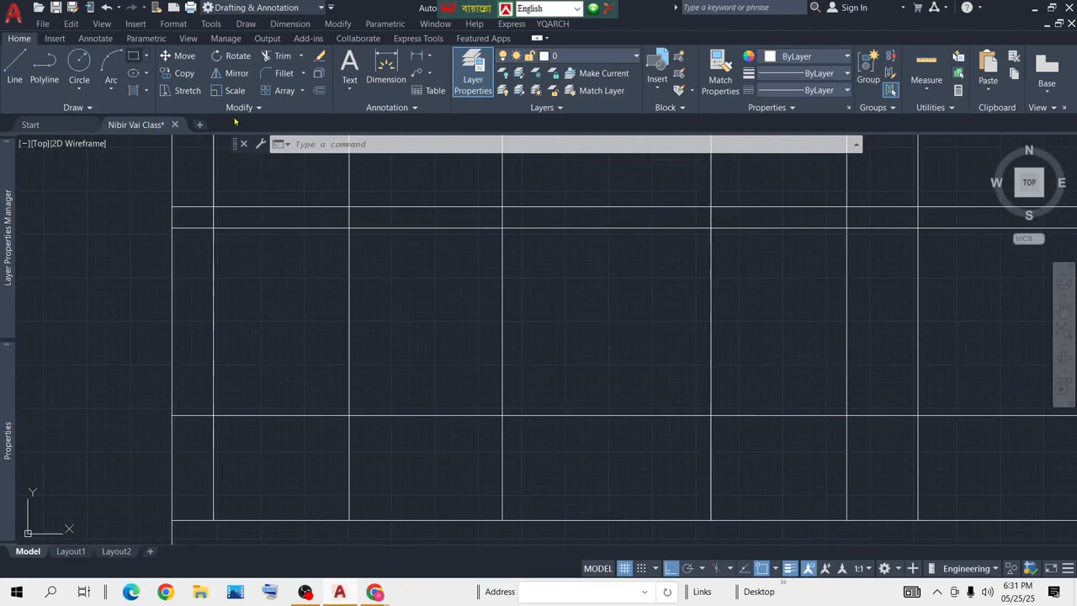
{"action": "left_click", "coordinate": [132, 56]}
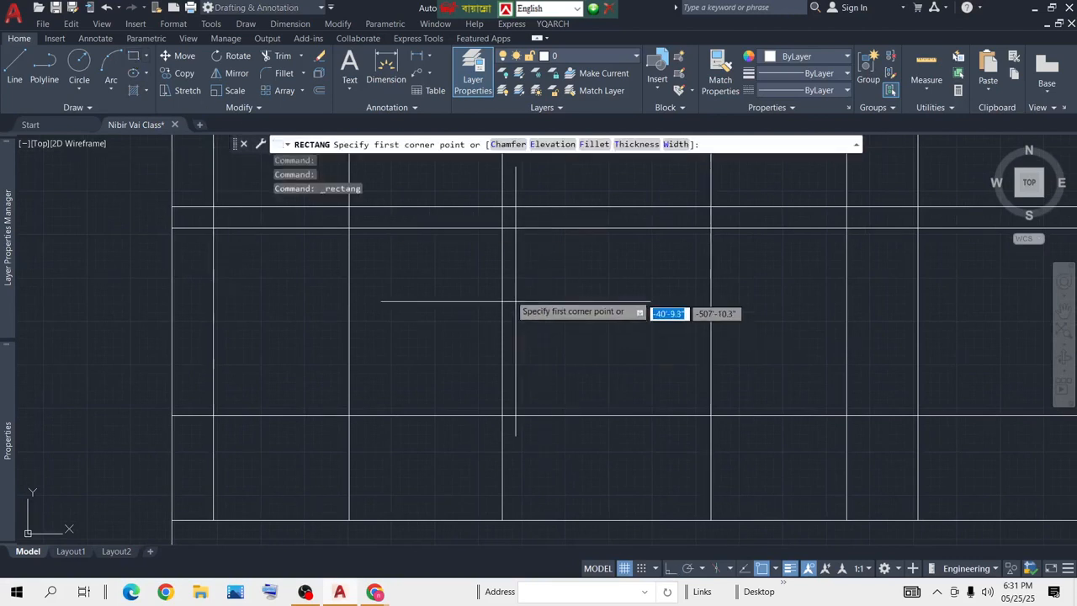
{"action": "left_click", "coordinate": [502, 227]}
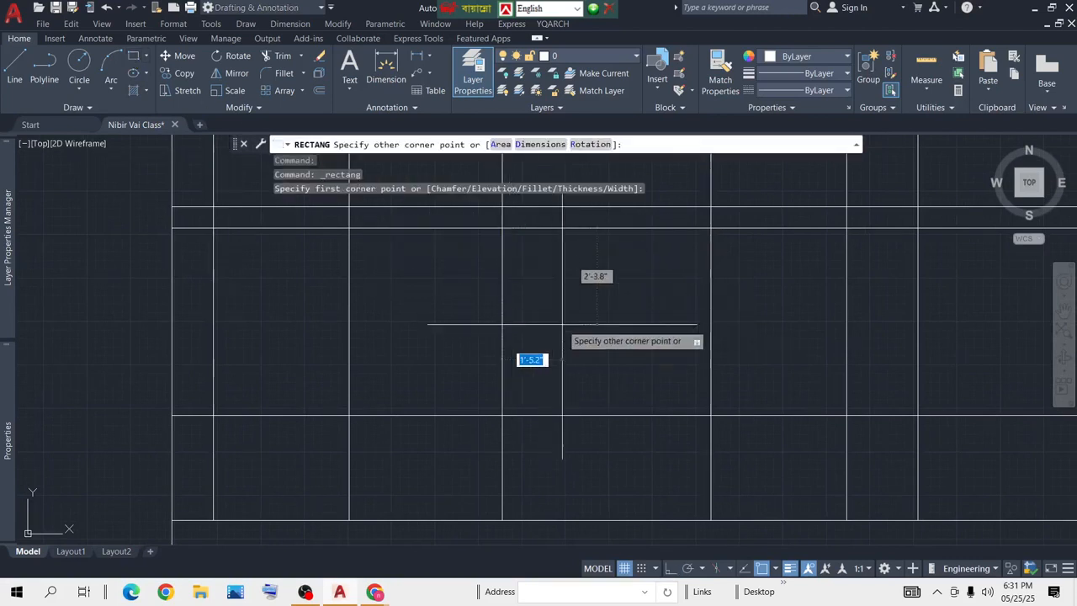
{"action": "left_click", "coordinate": [711, 415]}
Step: Draw a rectangle across the 6" band directly above the left window, between the same two projection lines, for its sunshade
{"action": "scroll", "coordinate": [599, 341], "scroll_direction": "down", "scroll_amount": 1}
{"action": "scroll", "coordinate": [588, 324], "scroll_direction": "down", "scroll_amount": 3}
{"action": "scroll", "coordinate": [596, 312], "scroll_direction": "up", "scroll_amount": 3}
{"action": "scroll", "coordinate": [598, 291], "scroll_direction": "up", "scroll_amount": 3}
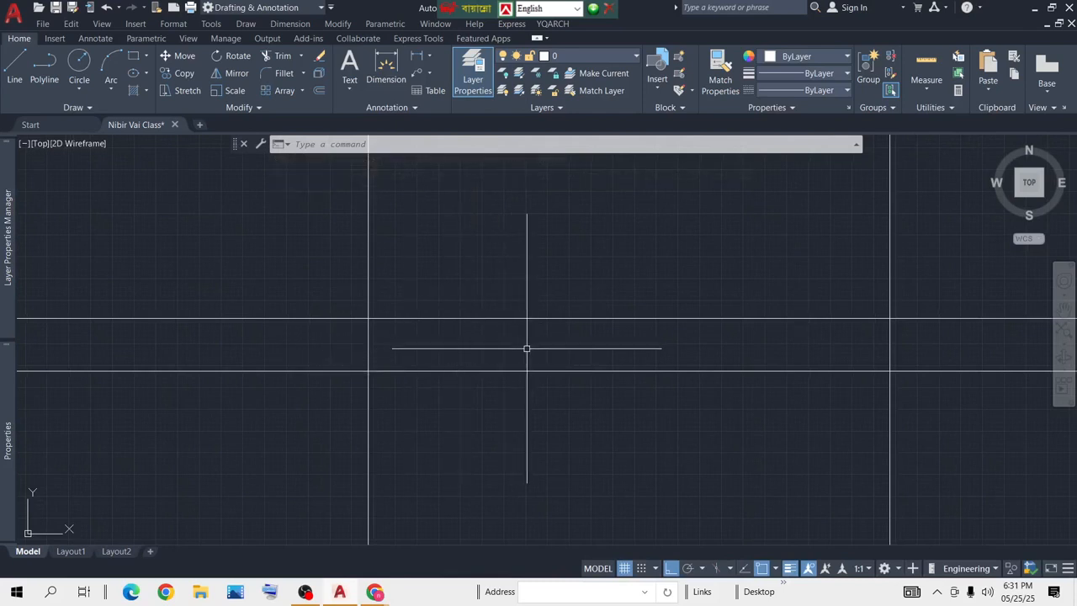
{"action": "scroll", "coordinate": [593, 335], "scroll_direction": "down", "scroll_amount": 1}
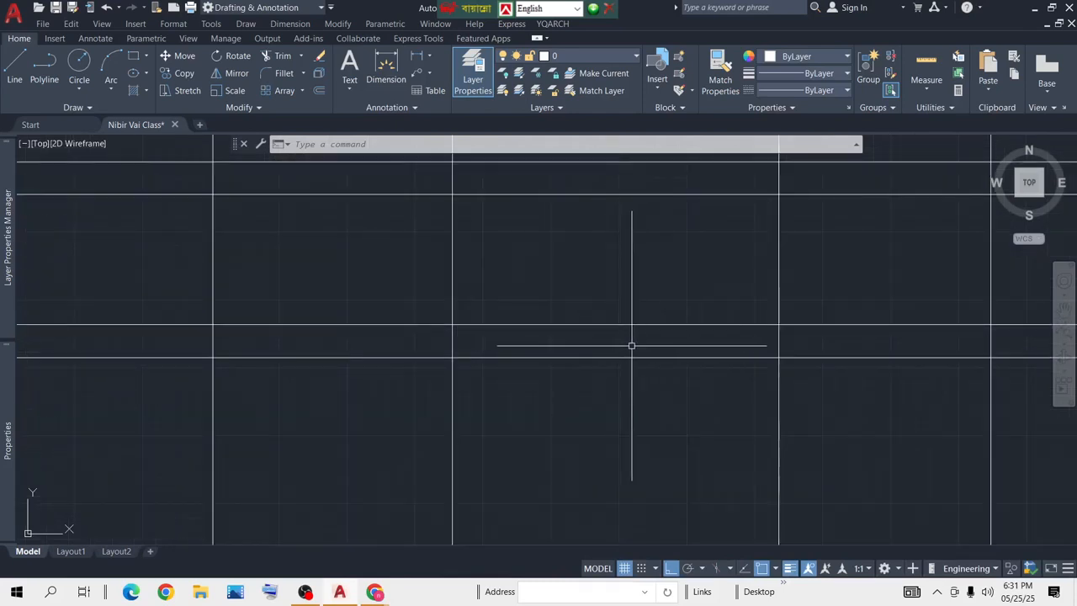
{"action": "scroll", "coordinate": [622, 344], "scroll_direction": "down", "scroll_amount": 2}
{"action": "scroll", "coordinate": [619, 337], "scroll_direction": "up", "scroll_amount": 2}
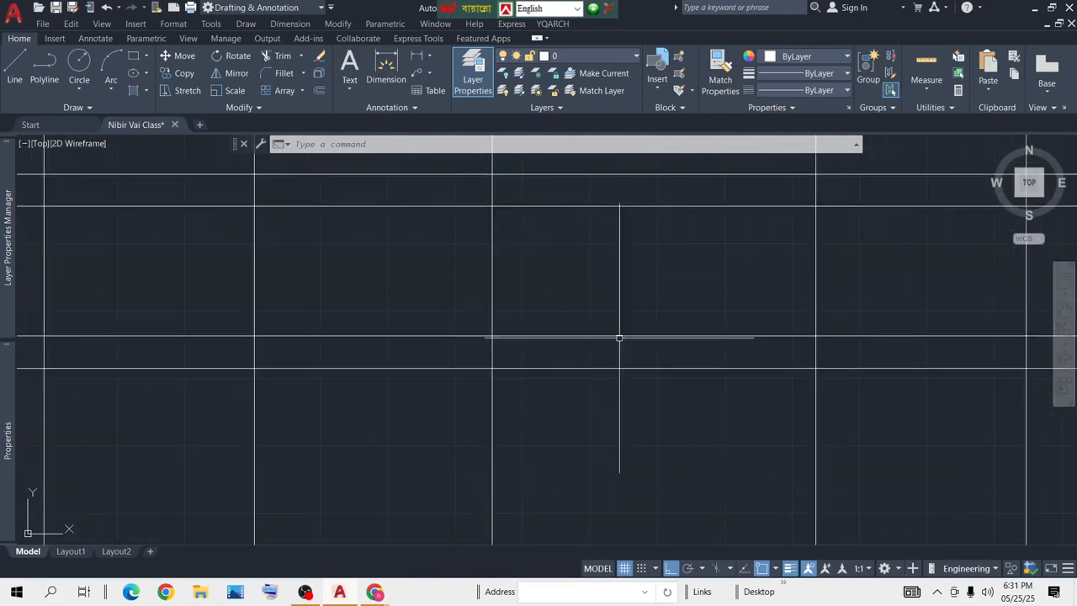
{"action": "middle_click_drag", "start_coordinate": [619, 337], "coordinate": [505, 296]}
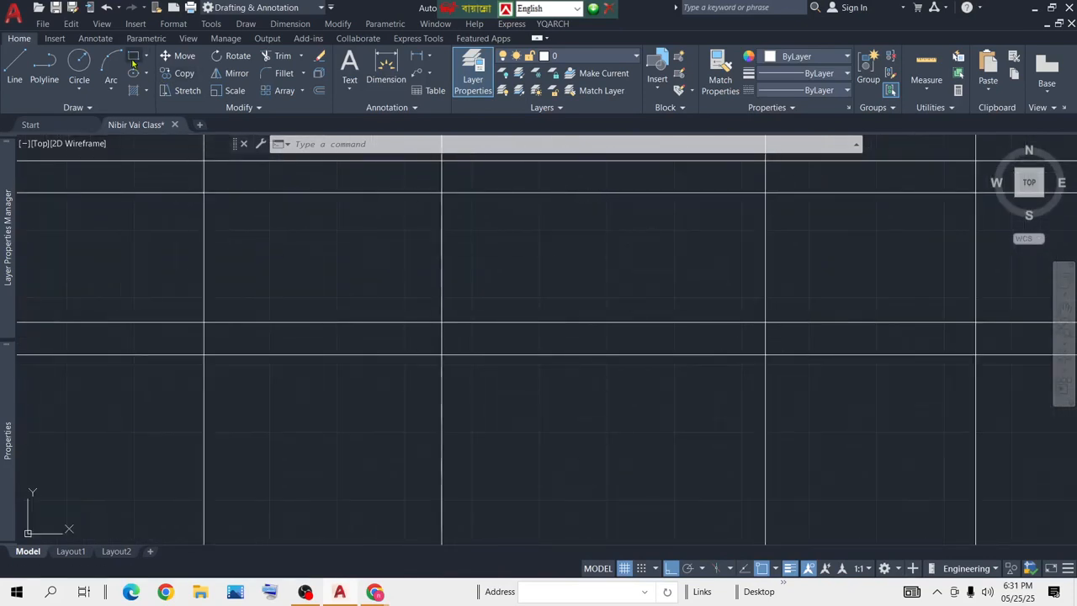
{"action": "left_click", "coordinate": [134, 56]}
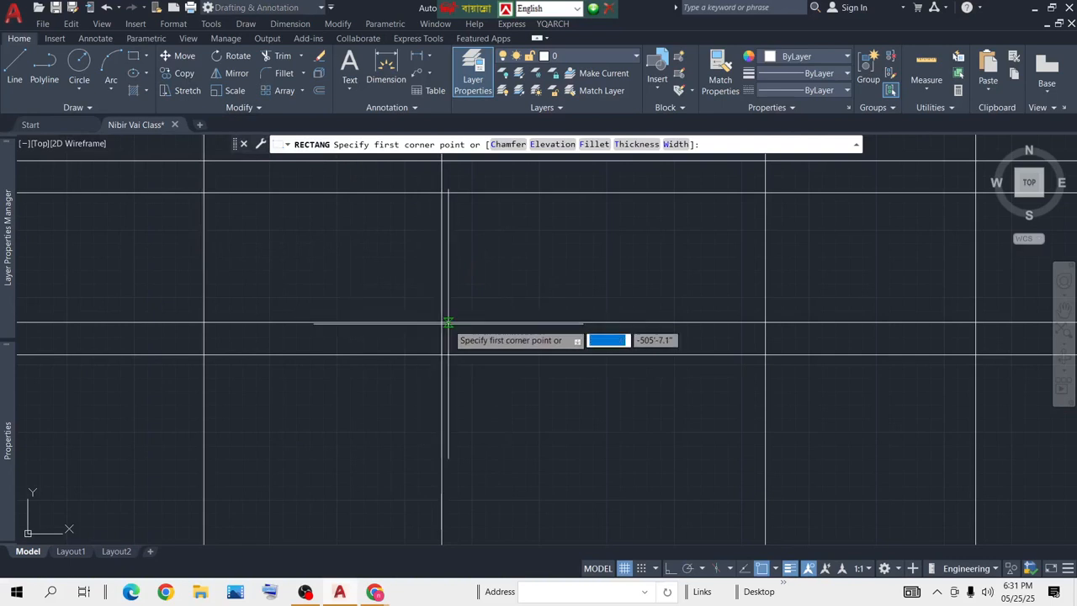
{"action": "left_click", "coordinate": [441, 357]}
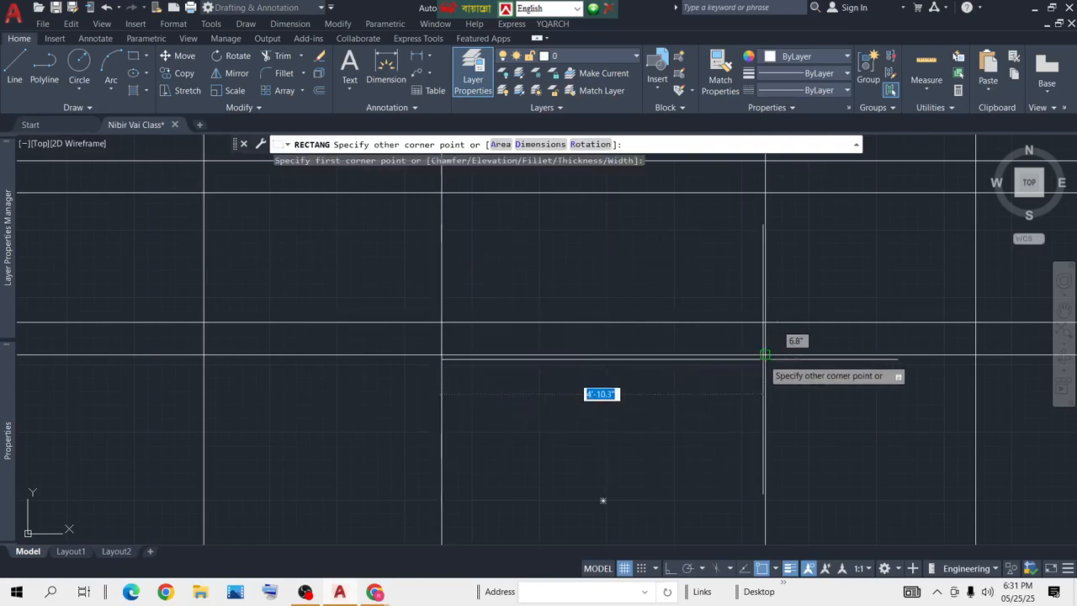
{"action": "left_click", "coordinate": [765, 355]}
Step: Examine the plan's central stair window and the neighbouring projection lines down to the elevation
{"action": "scroll", "coordinate": [505, 334], "scroll_direction": "down", "scroll_amount": 2}
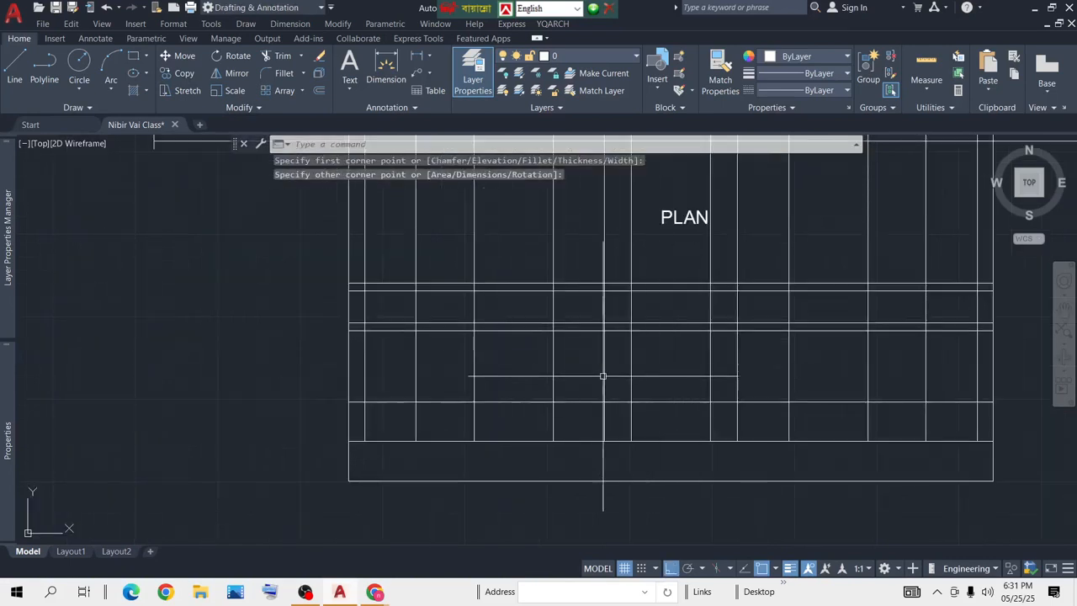
{"action": "scroll", "coordinate": [672, 336], "scroll_direction": "down", "scroll_amount": 2}
{"action": "middle_click_drag", "start_coordinate": [650, 244], "coordinate": [637, 378]}
{"action": "mouse_move", "coordinate": [640, 254]}
{"action": "middle_mouse_down"}
{"action": "mouse_move", "coordinate": [638, 398]}
{"action": "mouse_move", "coordinate": [675, 385]}
{"action": "mouse_move", "coordinate": [630, 207]}
{"action": "middle_mouse_up"}
{"action": "scroll", "coordinate": [660, 331], "scroll_direction": "up", "scroll_amount": 6}
{"action": "scroll", "coordinate": [630, 207], "scroll_direction": "down", "scroll_amount": 4}
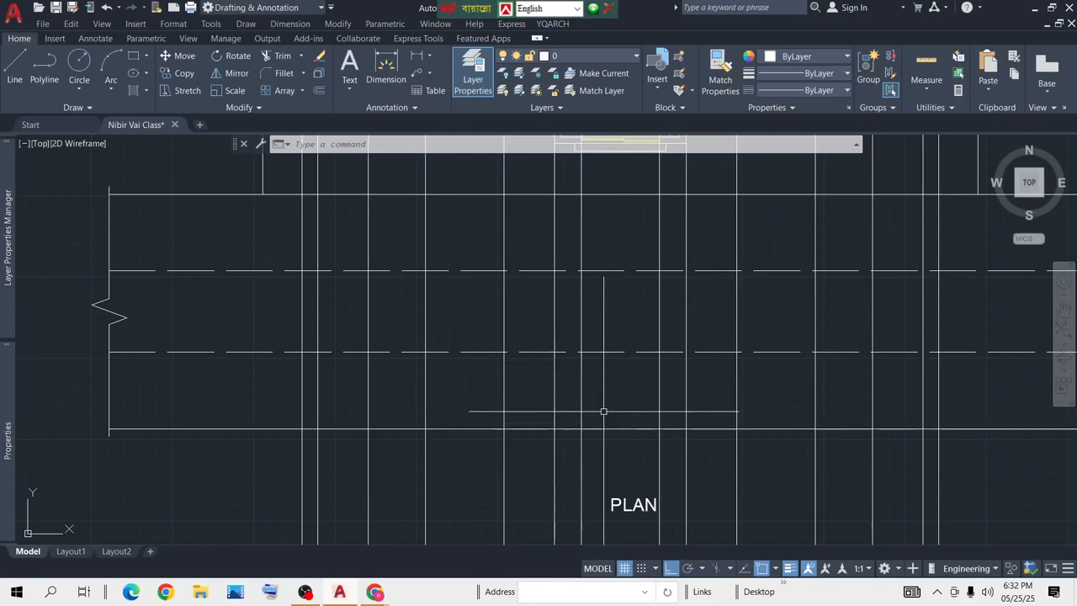
{"action": "scroll", "coordinate": [604, 411], "scroll_direction": "down", "scroll_amount": 5}
{"action": "scroll", "coordinate": [639, 351], "scroll_direction": "up", "scroll_amount": 5}
Step: Draw the elevation's right window as a 5' by 4'-6" rectangle between its projection lines, from the lintel band's underside to the sill line
{"action": "middle_click_drag", "start_coordinate": [655, 343], "coordinate": [653, 218]}
{"action": "scroll", "coordinate": [651, 284], "scroll_direction": "down", "scroll_amount": 2}
{"action": "scroll", "coordinate": [637, 399], "scroll_direction": "up", "scroll_amount": 4}
{"action": "middle_click_drag", "start_coordinate": [640, 411], "coordinate": [638, 191]}
{"action": "scroll", "coordinate": [638, 191], "scroll_direction": "down", "scroll_amount": 2}
{"action": "scroll", "coordinate": [637, 329], "scroll_direction": "up", "scroll_amount": 4}
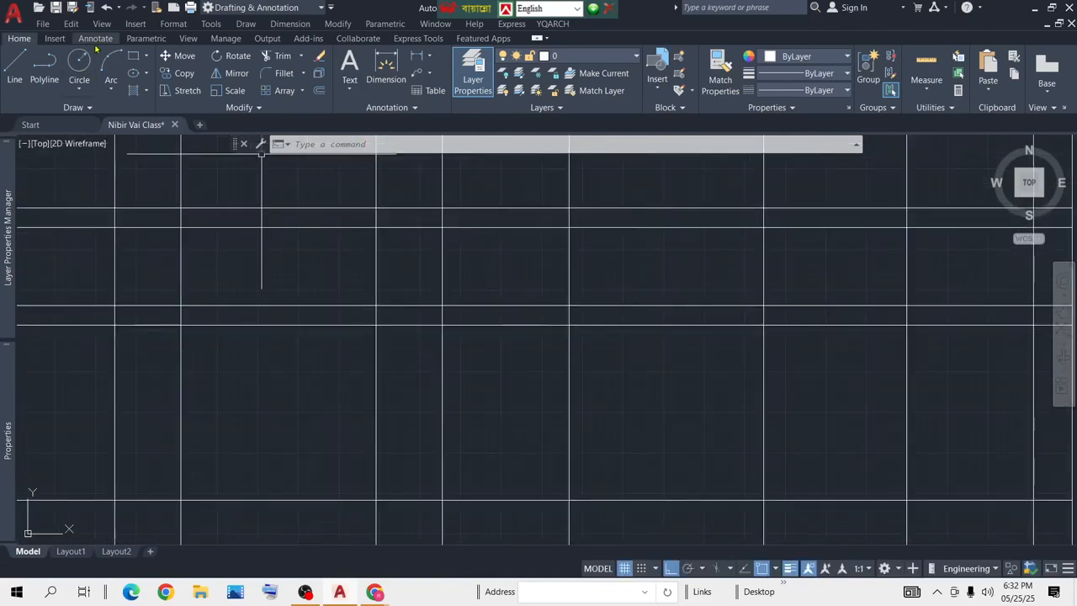
{"action": "left_click", "coordinate": [569, 326]}
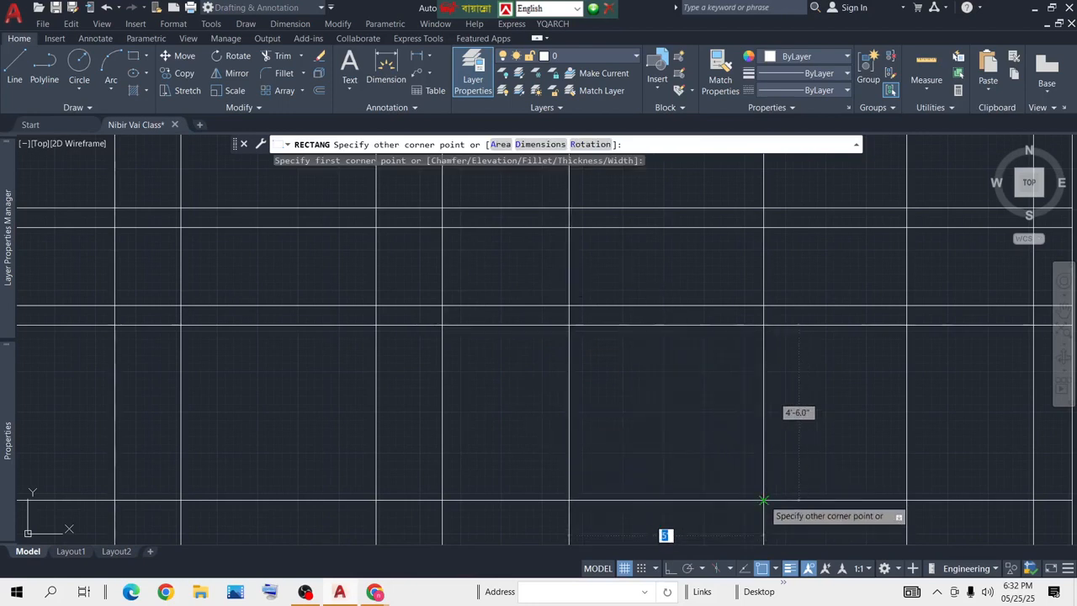
{"action": "left_click", "coordinate": [769, 502]}
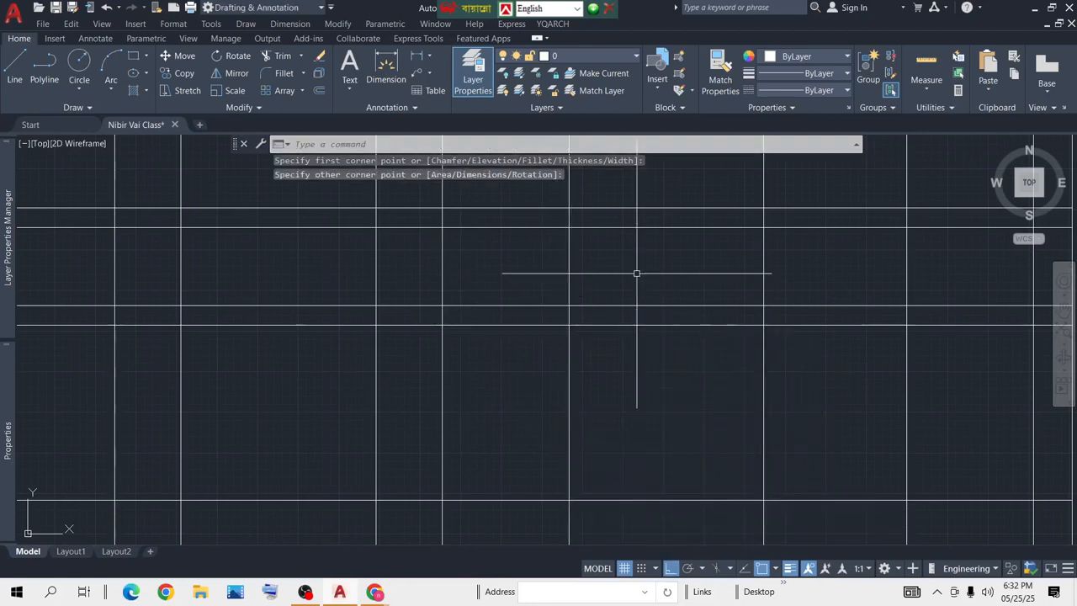
Step: Draw a rectangle across the 6" band directly above the right window, between its projection lines, for its sunshade
{"action": "left_click", "coordinate": [133, 56]}
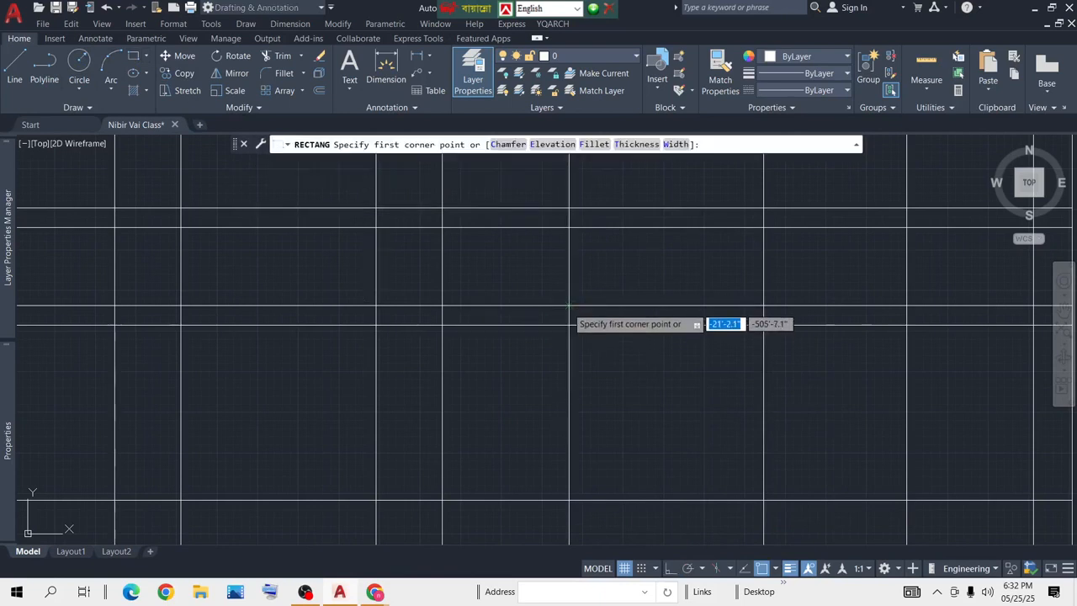
{"action": "left_click", "coordinate": [569, 325]}
{"action": "left_click", "coordinate": [764, 325]}
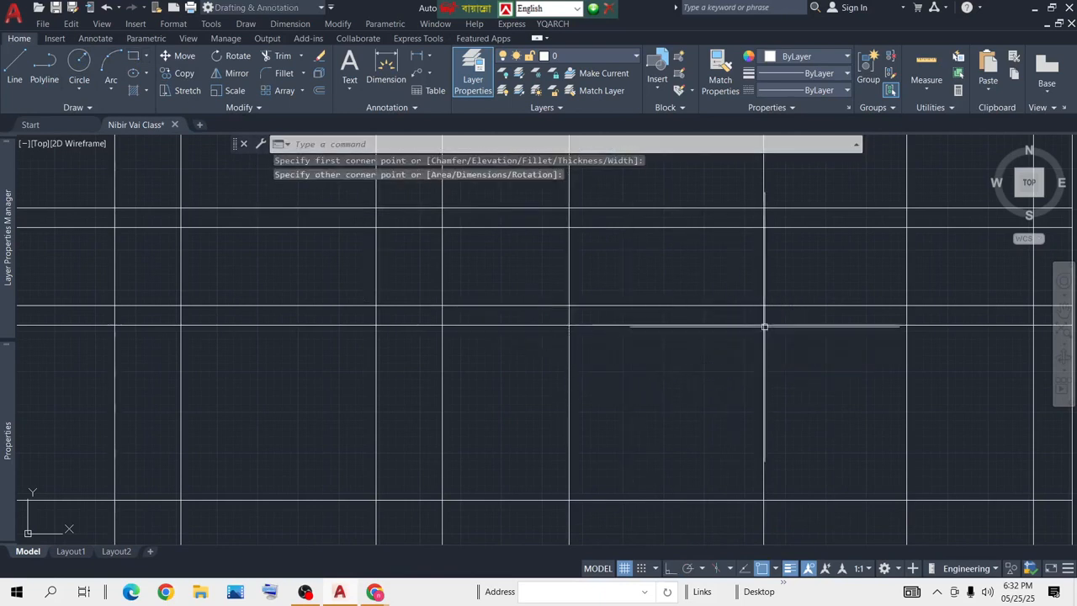
Step: Delete the 2'6" sill-level line running across the elevation, keeping the drawn window rectangles
{"action": "scroll", "coordinate": [658, 387], "scroll_direction": "down", "scroll_amount": 2}
{"action": "scroll", "coordinate": [746, 361], "scroll_direction": "down", "scroll_amount": 3}
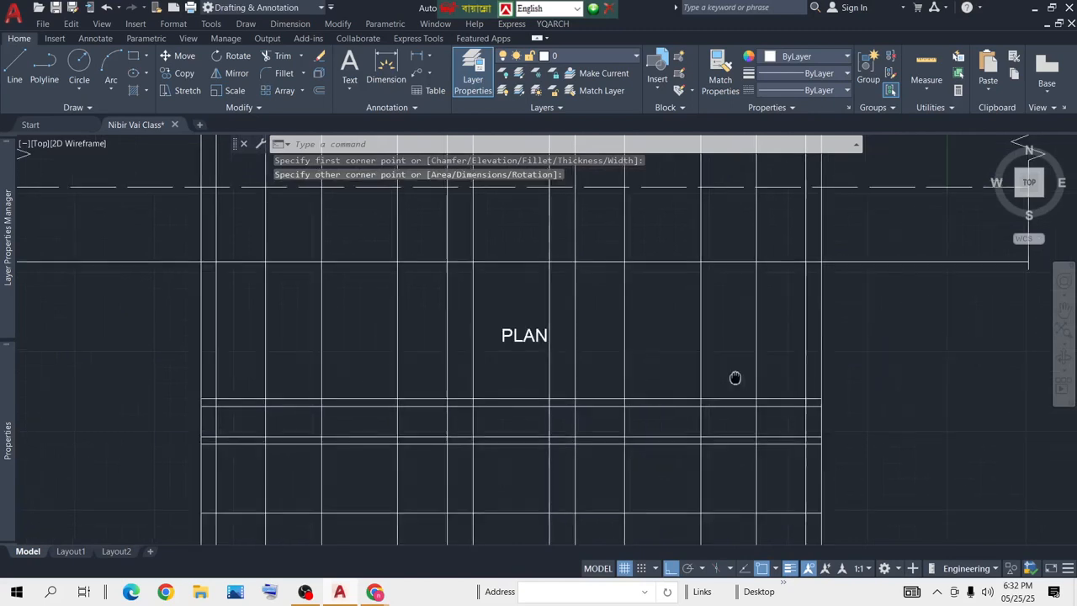
{"action": "scroll", "coordinate": [739, 231], "scroll_direction": "up", "scroll_amount": 6}
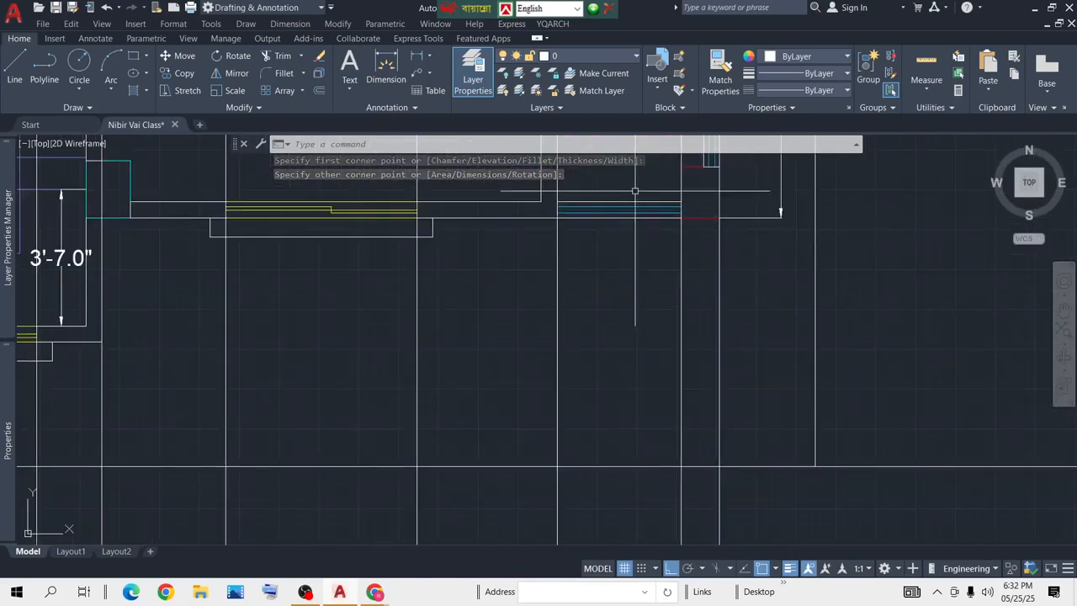
{"action": "scroll", "coordinate": [630, 354], "scroll_direction": "down", "scroll_amount": 4}
{"action": "middle_click_drag", "start_coordinate": [625, 446], "coordinate": [639, 332]}
{"action": "scroll", "coordinate": [623, 356], "scroll_direction": "up", "scroll_amount": 5}
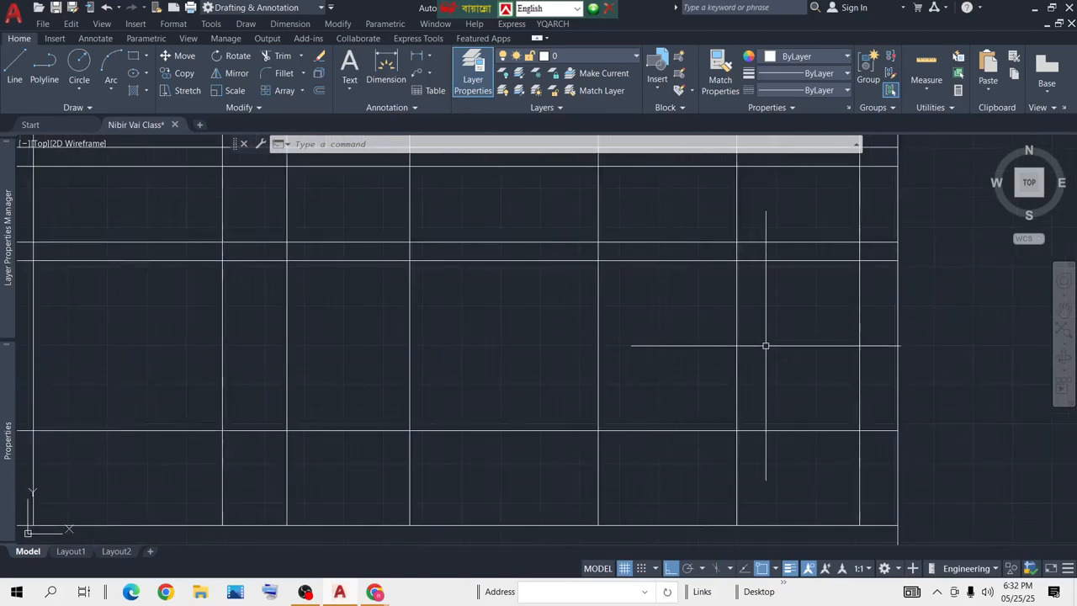
{"action": "middle_click_drag", "start_coordinate": [800, 397], "coordinate": [858, 351]}
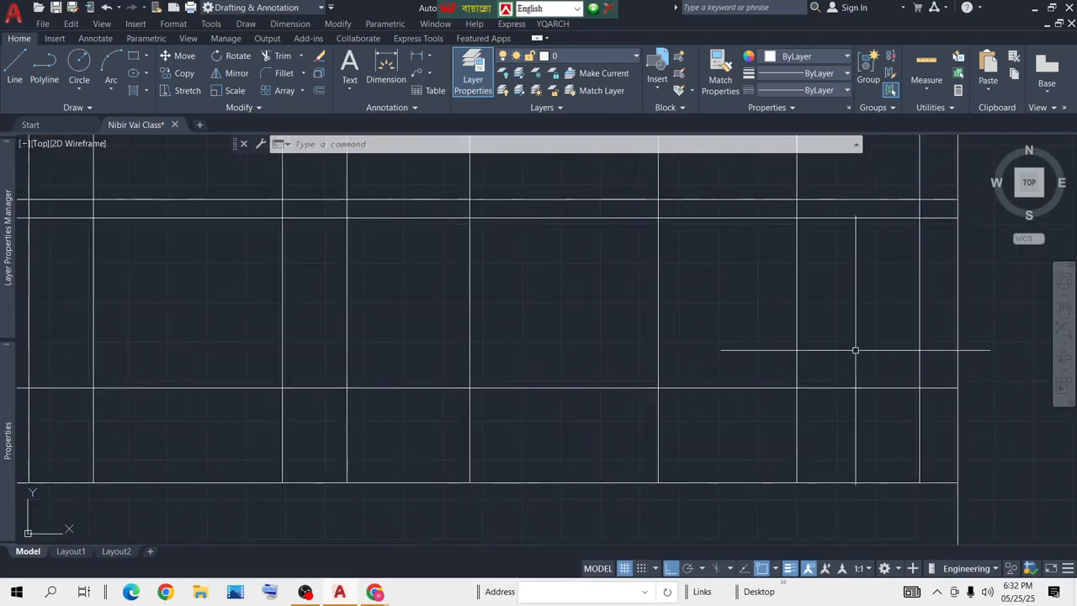
{"action": "left_click", "coordinate": [884, 356]}
{"action": "left_click", "coordinate": [831, 410]}
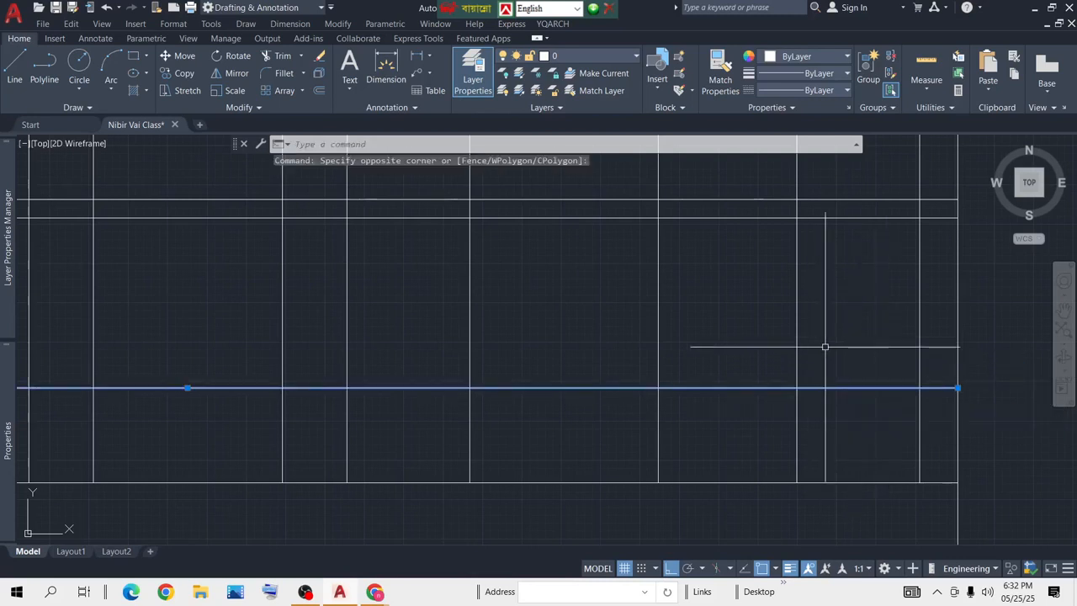
{"action": "key", "text": "Delete"}
Step: Offset the floor line above the base band 3' upward across the elevation
{"action": "middle_click_drag", "start_coordinate": [825, 347], "coordinate": [859, 370]}
{"action": "scroll", "coordinate": [858, 370], "scroll_direction": "down", "scroll_amount": 2}
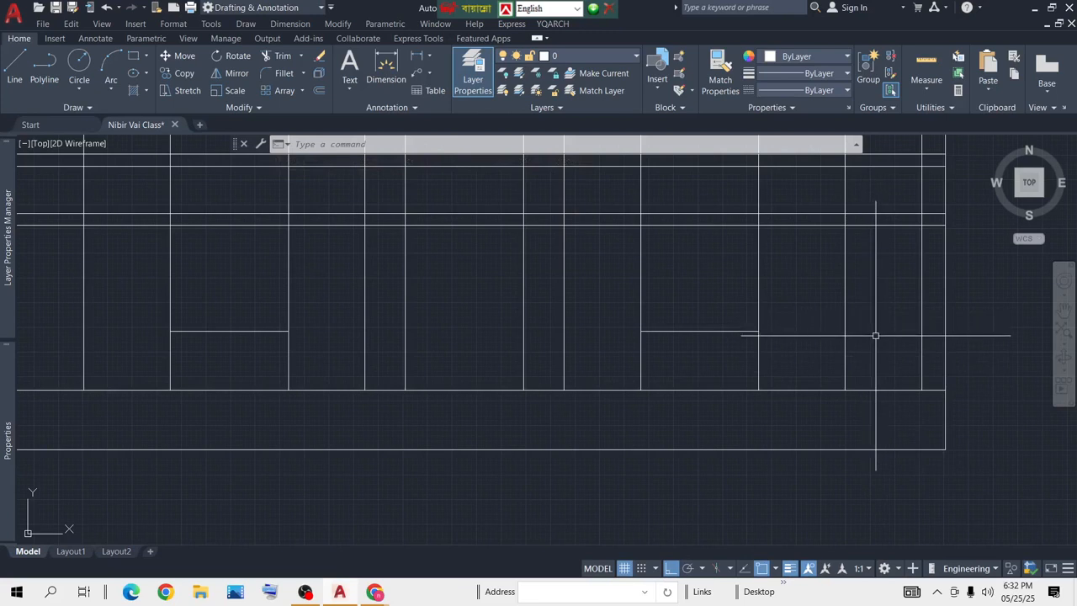
{"action": "scroll", "coordinate": [858, 349], "scroll_direction": "up", "scroll_amount": 3}
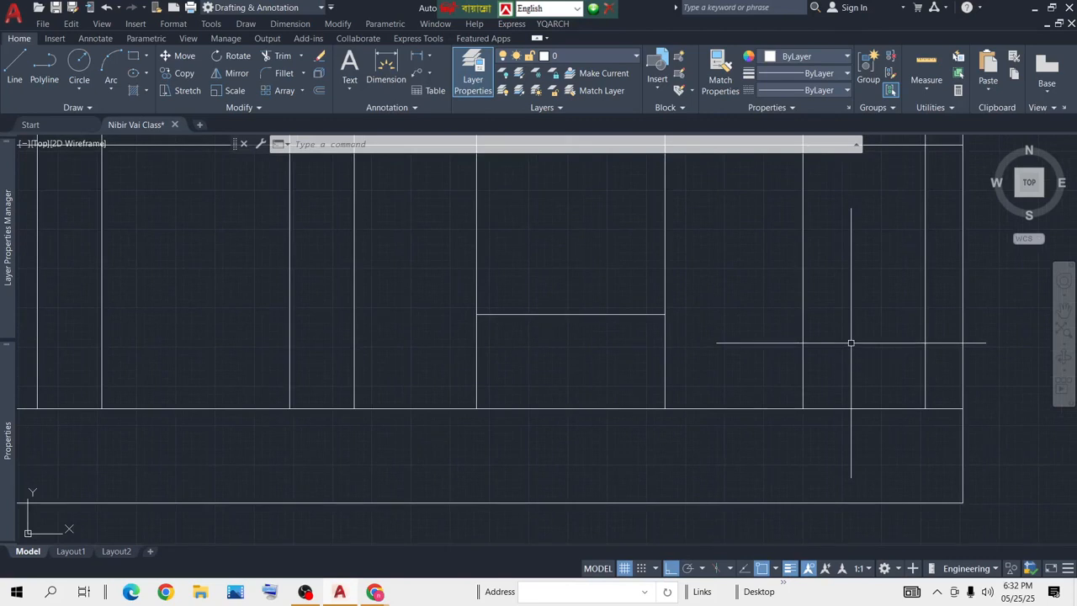
{"action": "type", "text": "o"}
{"action": "key", "text": "Return"}
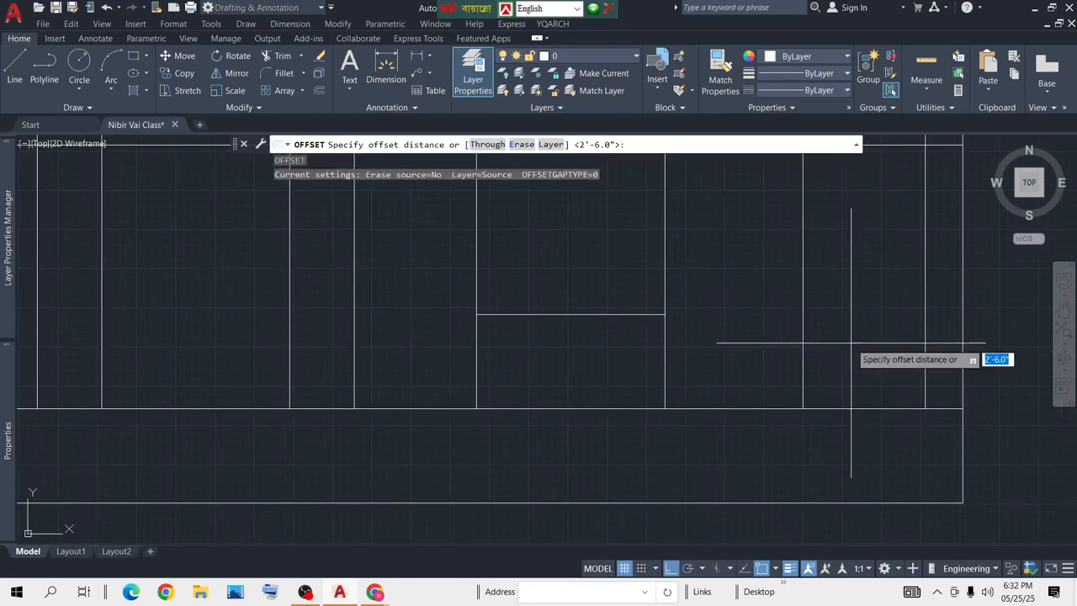
{"action": "type", "text": "3'"}
{"action": "key", "text": "Return"}
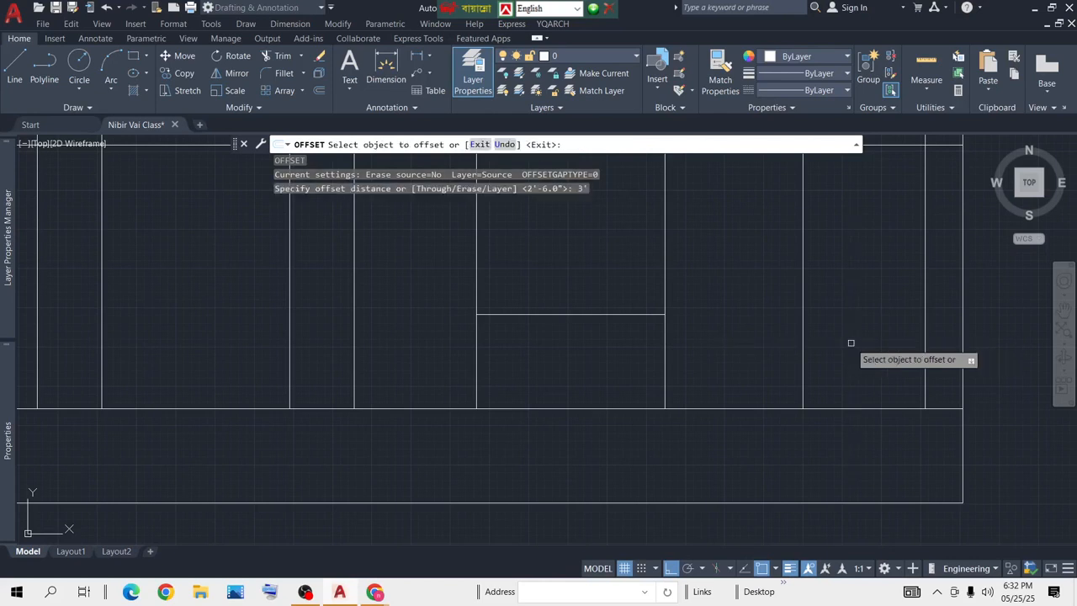
{"action": "left_click", "coordinate": [776, 409]}
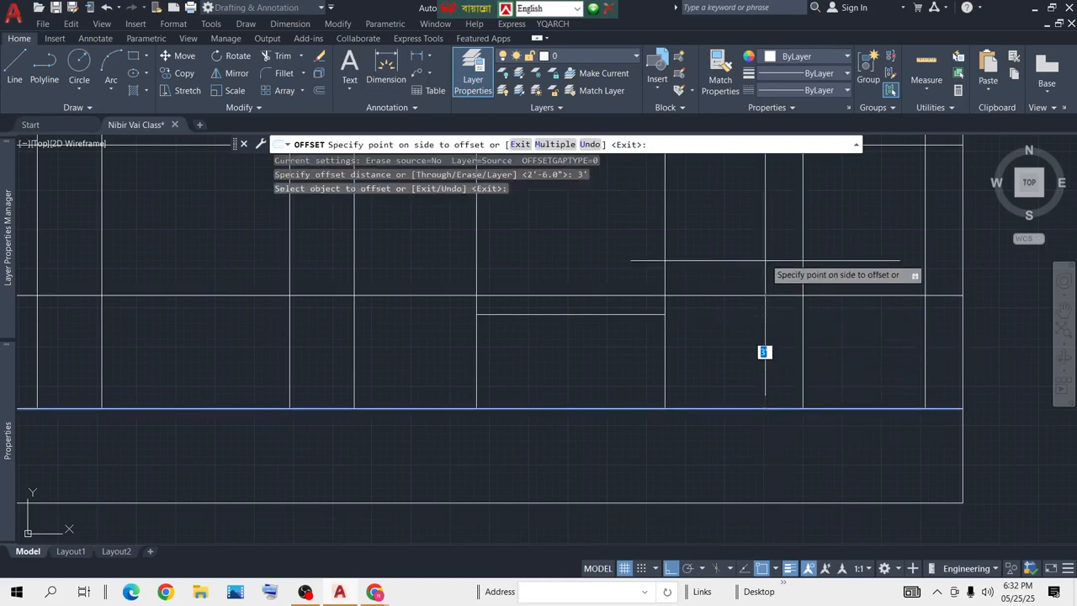
{"action": "left_click", "coordinate": [742, 327]}
{"action": "scroll", "coordinate": [741, 327], "scroll_direction": "down", "scroll_amount": 5}
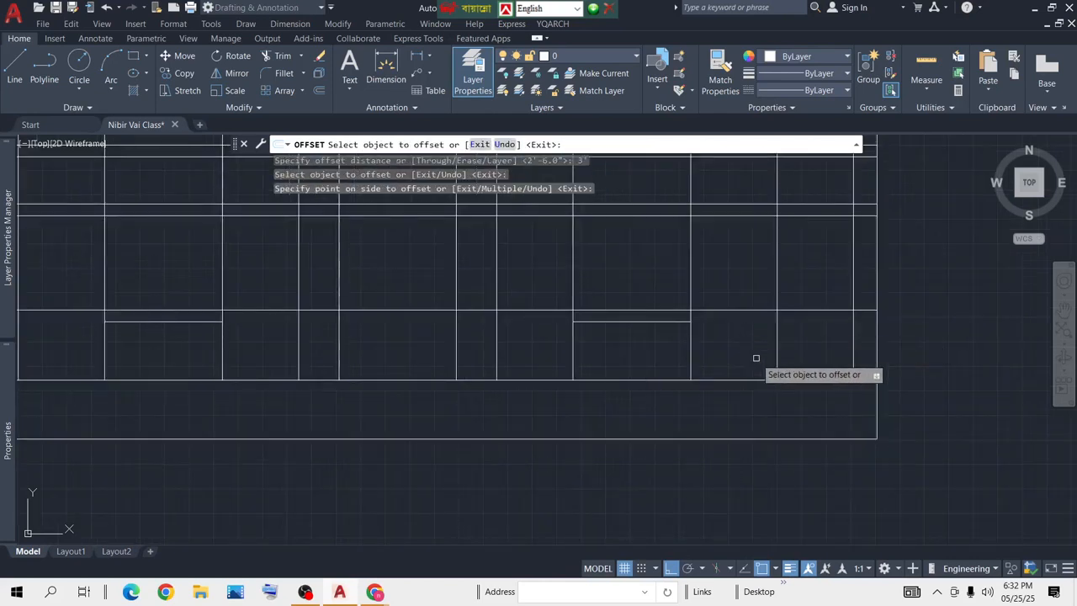
{"action": "scroll", "coordinate": [584, 388], "scroll_direction": "up", "scroll_amount": 1}
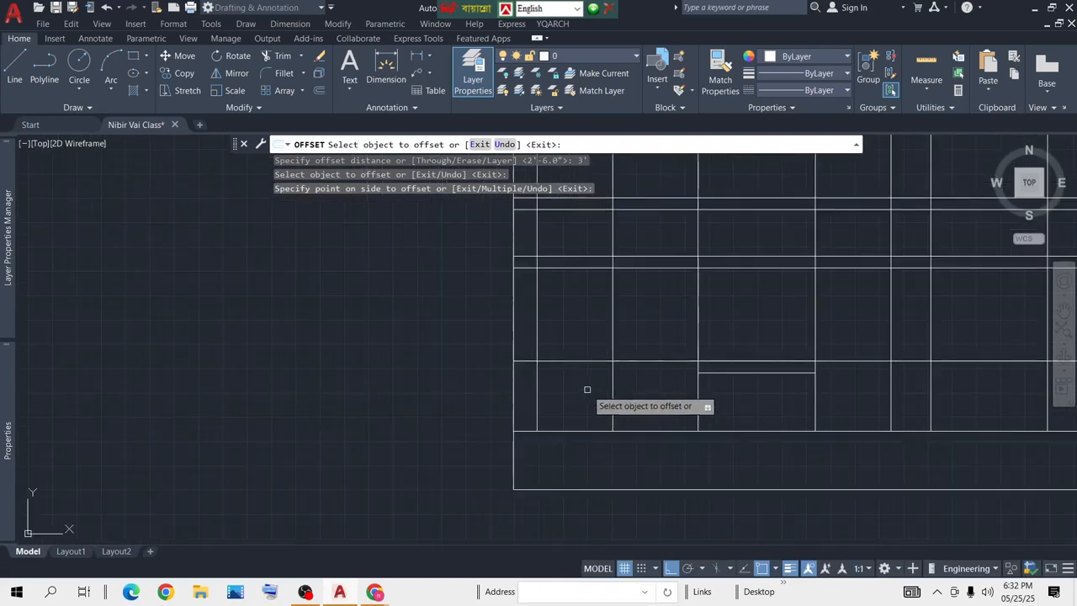
{"action": "scroll", "coordinate": [567, 383], "scroll_direction": "down", "scroll_amount": 1}
{"action": "scroll", "coordinate": [552, 231], "scroll_direction": "up", "scroll_amount": 2}
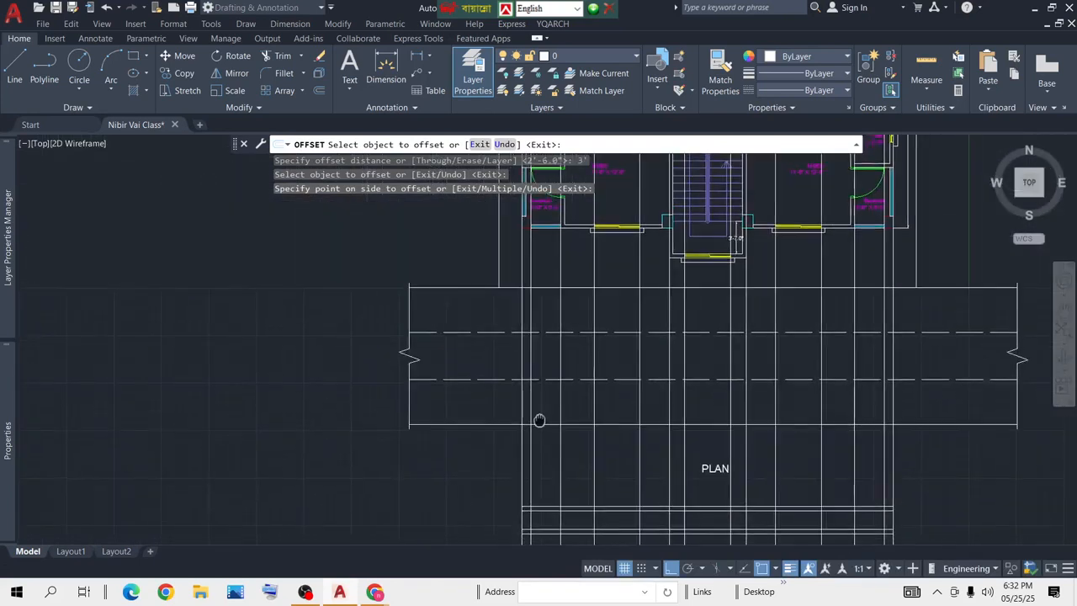
Step: Draw a rectangle between the left-end veranda's projection lines, from the underside of the upper band to the top of the sunshade band
{"action": "scroll", "coordinate": [534, 228], "scroll_direction": "up", "scroll_amount": 2}
{"action": "scroll", "coordinate": [553, 288], "scroll_direction": "down", "scroll_amount": 1}
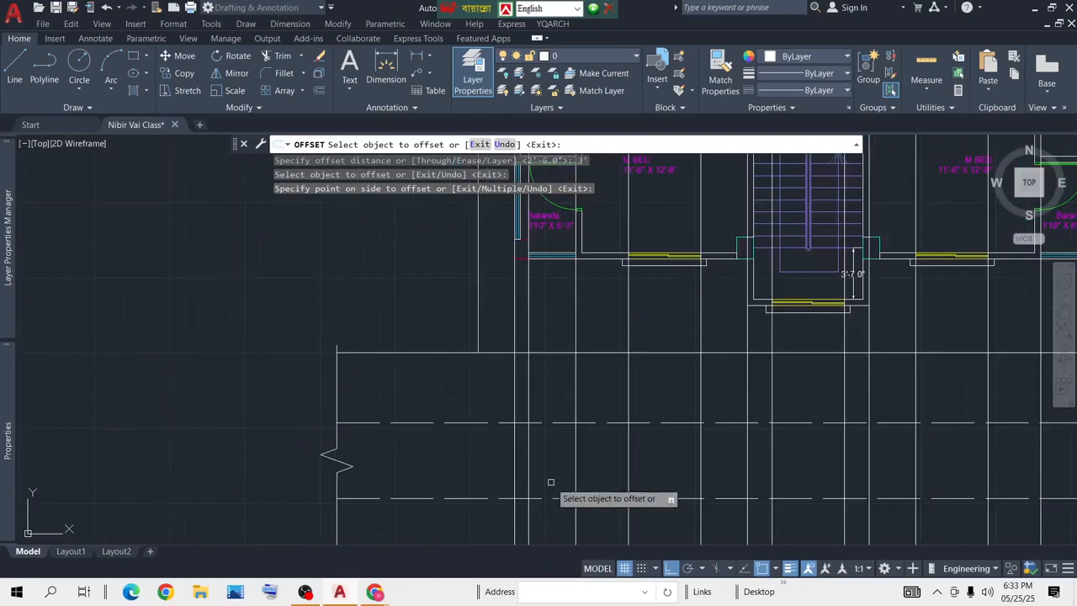
{"action": "scroll", "coordinate": [579, 291], "scroll_direction": "up", "scroll_amount": 2}
{"action": "scroll", "coordinate": [565, 502], "scroll_direction": "up", "scroll_amount": 3}
{"action": "middle_click_drag", "start_coordinate": [565, 502], "coordinate": [518, 272]}
{"action": "key", "text": "Return"}
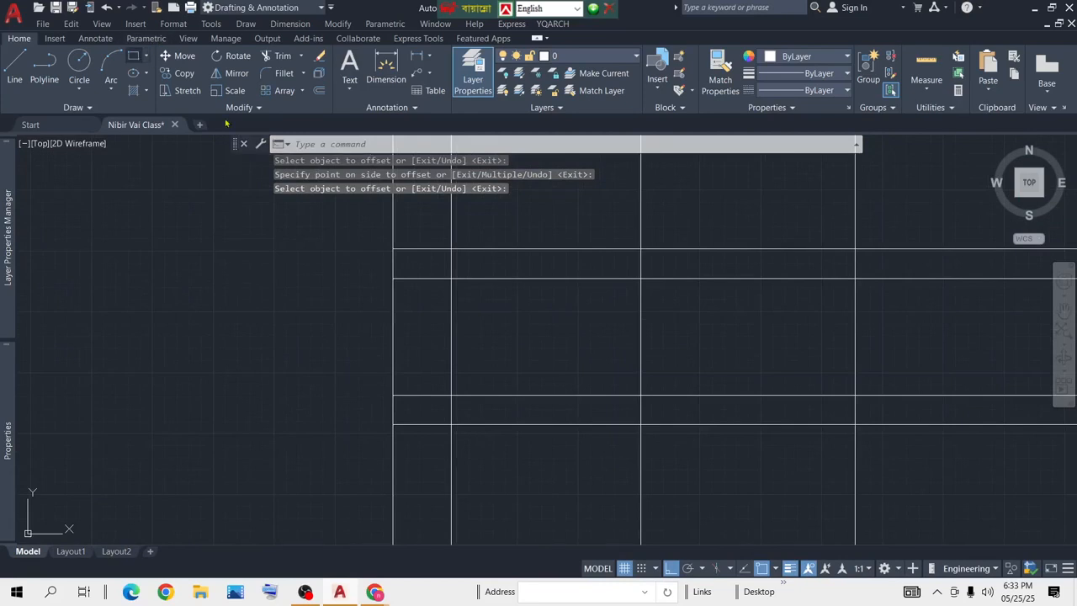
{"action": "type", "text": "rec"}
{"action": "key", "text": "Return"}
{"action": "left_click", "coordinate": [451, 278]}
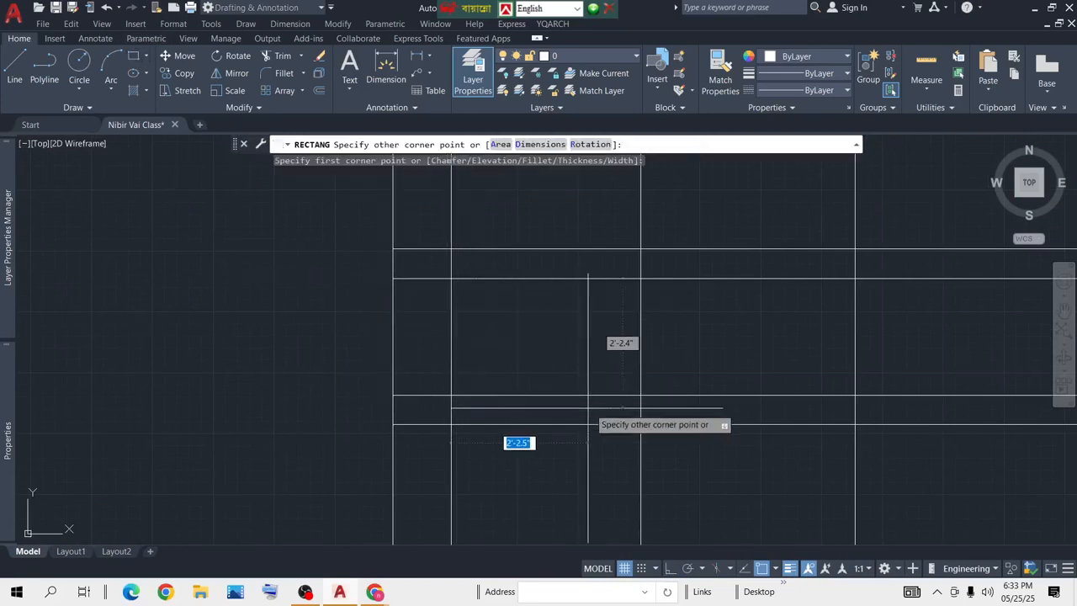
{"action": "left_click", "coordinate": [640, 395]}
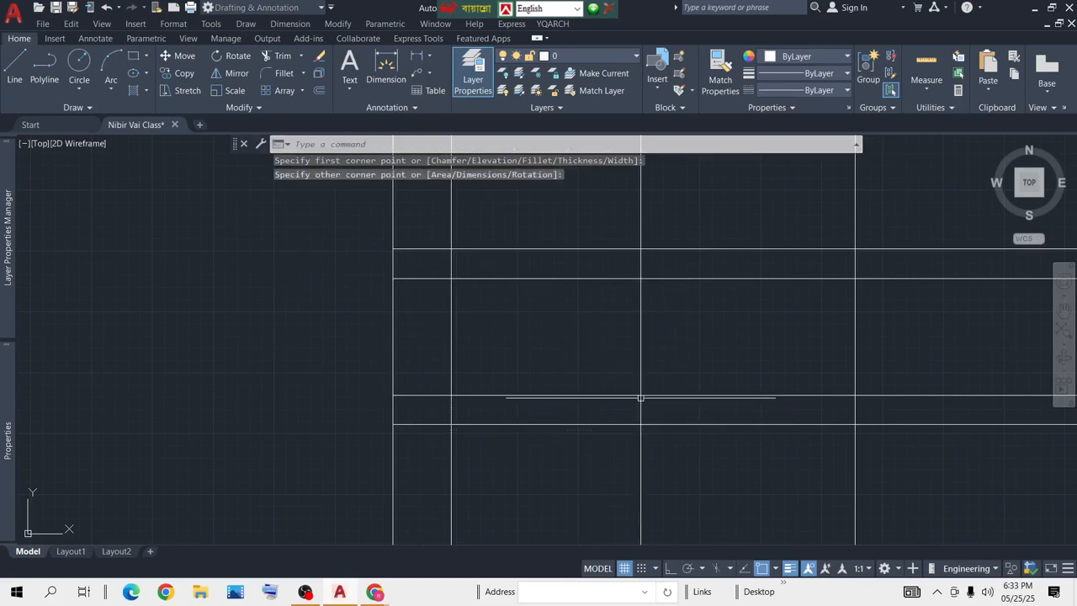
Step: Draw a rectangle between the right-end veranda's projection lines, from the sunshade band's underside down to the 3' level line
{"action": "scroll", "coordinate": [715, 394], "scroll_direction": "down", "scroll_amount": 5}
{"action": "middle_click_drag", "start_coordinate": [877, 372], "coordinate": [381, 350]}
{"action": "scroll", "coordinate": [635, 445], "scroll_direction": "up", "scroll_amount": 5}
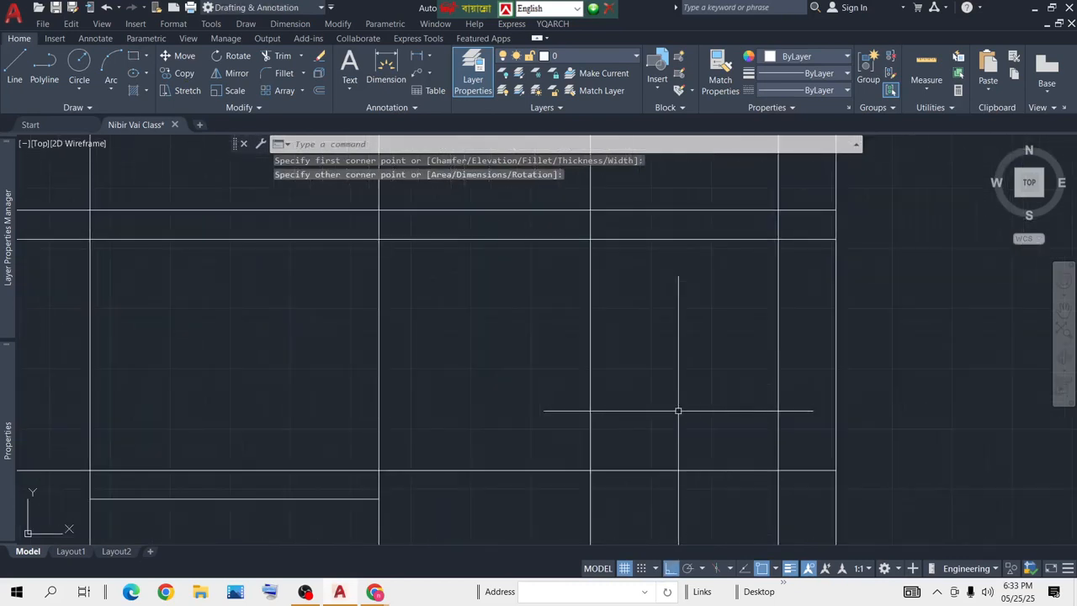
{"action": "left_click", "coordinate": [134, 57]}
{"action": "left_click", "coordinate": [591, 239]}
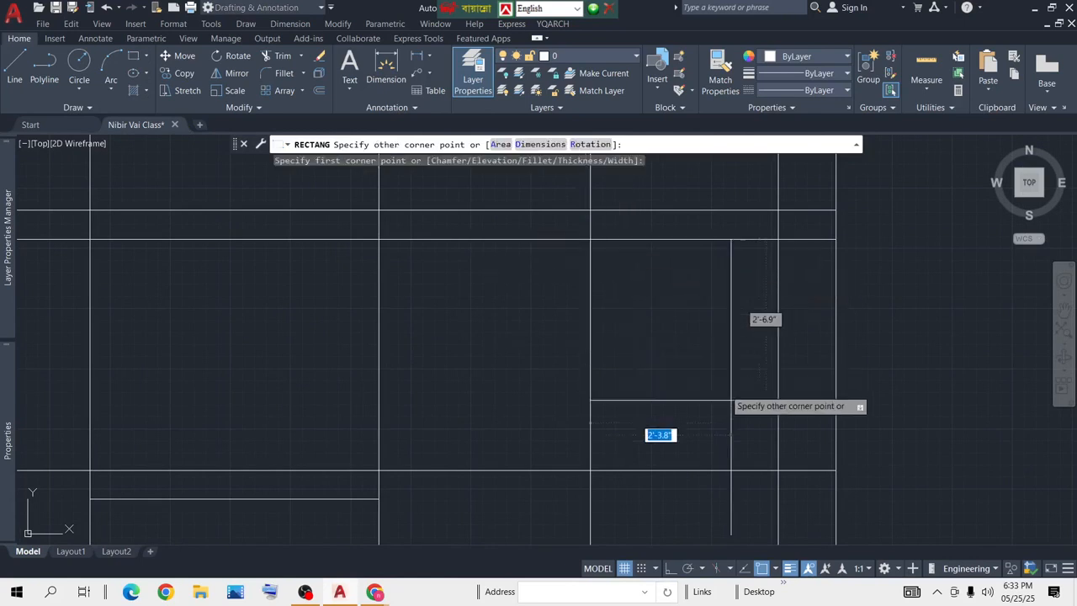
{"action": "left_click", "coordinate": [776, 468]}
{"action": "scroll", "coordinate": [686, 352], "scroll_direction": "down", "scroll_amount": 3}
{"action": "scroll", "coordinate": [697, 336], "scroll_direction": "down", "scroll_amount": 3}
{"action": "scroll", "coordinate": [697, 340], "scroll_direction": "up", "scroll_amount": 3}
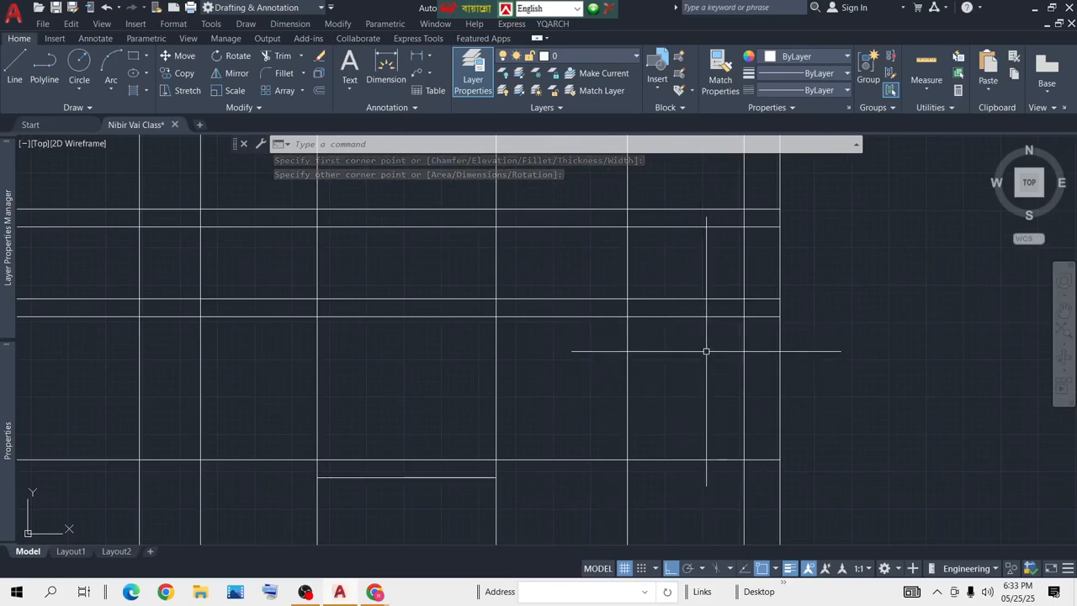
Step: Delete the upper line of the sunshade band running across the elevation, keeping the drawn sunshade rectangles
{"action": "scroll", "coordinate": [685, 301], "scroll_direction": "down", "scroll_amount": 2}
{"action": "middle_click_drag", "start_coordinate": [605, 334], "coordinate": [733, 331]}
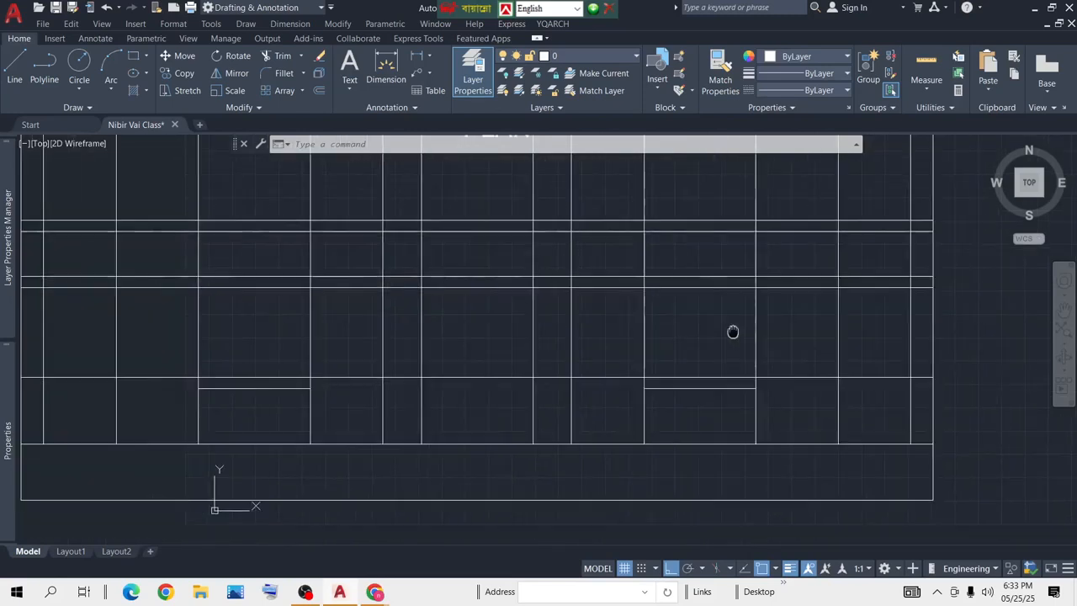
{"action": "scroll", "coordinate": [463, 324], "scroll_direction": "down", "scroll_amount": 2}
{"action": "middle_click_drag", "start_coordinate": [464, 324], "coordinate": [579, 364]}
{"action": "scroll", "coordinate": [572, 350], "scroll_direction": "up", "scroll_amount": 4}
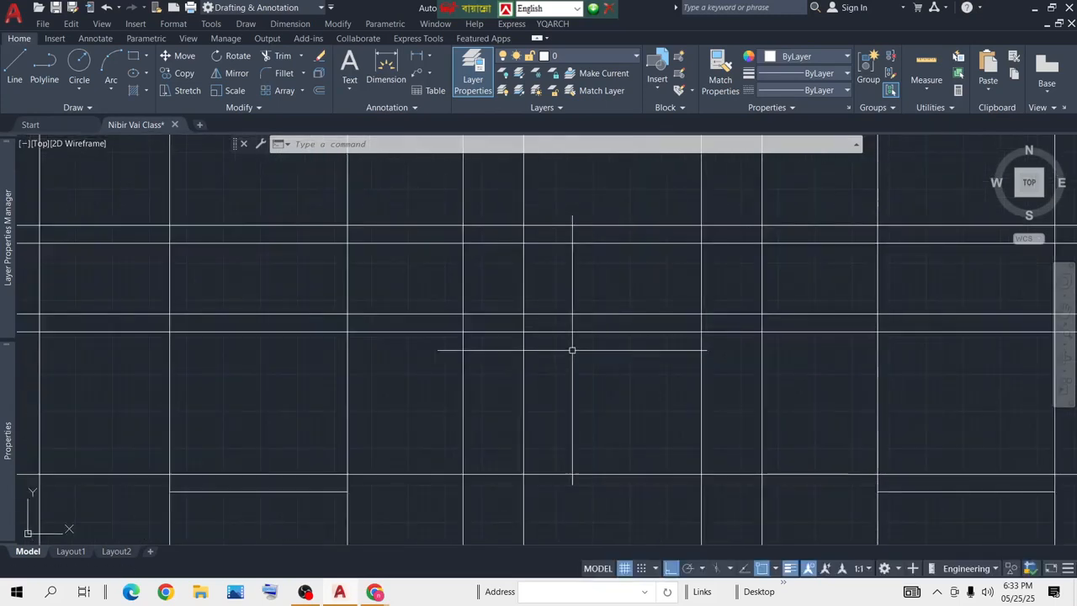
{"action": "left_click", "coordinate": [614, 288]}
{"action": "left_click", "coordinate": [574, 319]}
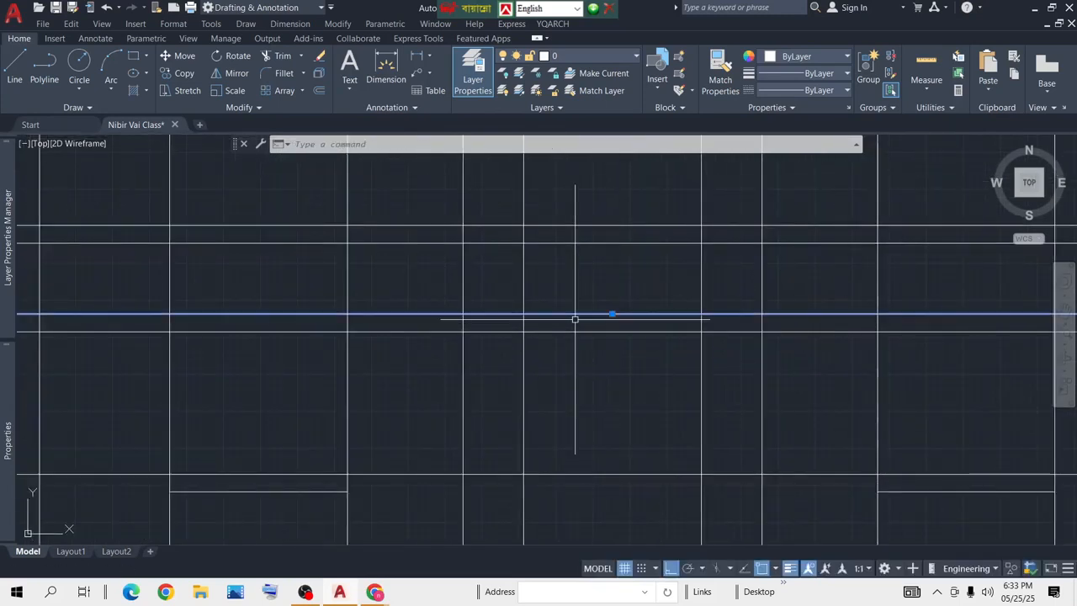
{"action": "key", "text": "Delete"}
Step: Delete the 3' level line running across the elevation above the floor line
{"action": "scroll", "coordinate": [616, 411], "scroll_direction": "down", "scroll_amount": 3}
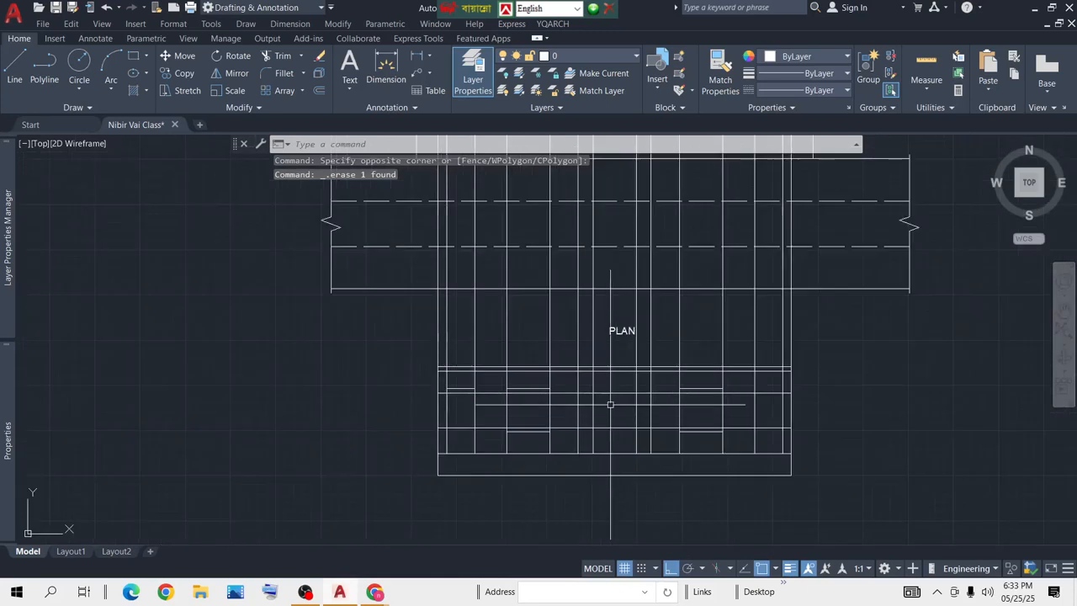
{"action": "scroll", "coordinate": [632, 386], "scroll_direction": "up", "scroll_amount": 4}
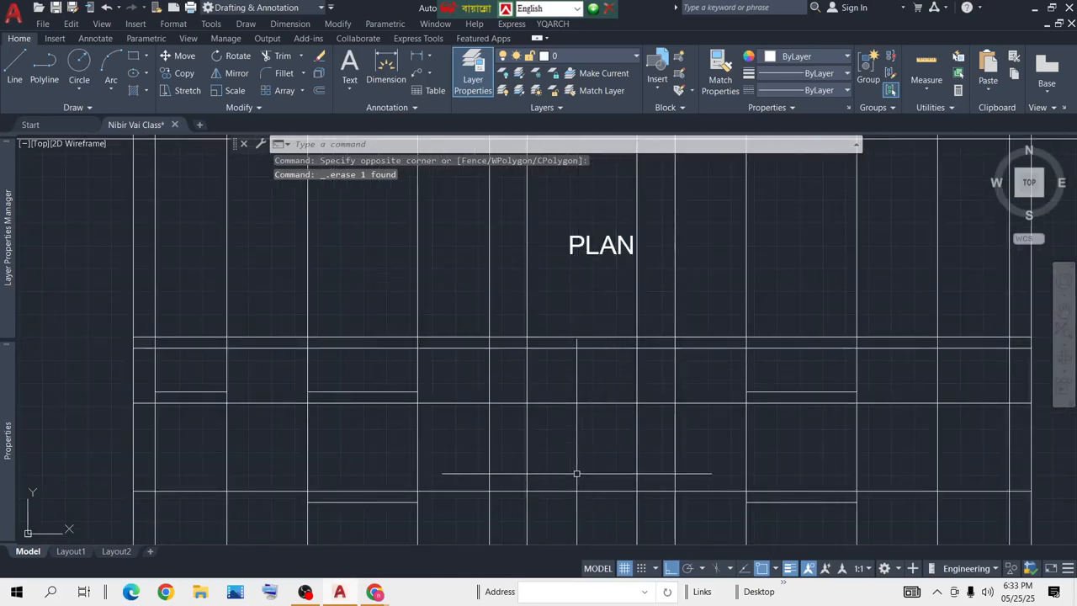
{"action": "scroll", "coordinate": [580, 394], "scroll_direction": "up", "scroll_amount": 2}
{"action": "scroll", "coordinate": [577, 389], "scroll_direction": "down", "scroll_amount": 4}
{"action": "scroll", "coordinate": [588, 398], "scroll_direction": "up", "scroll_amount": 3}
{"action": "left_click", "coordinate": [615, 375]}
{"action": "left_click", "coordinate": [570, 447]}
{"action": "key", "text": "Delete"}
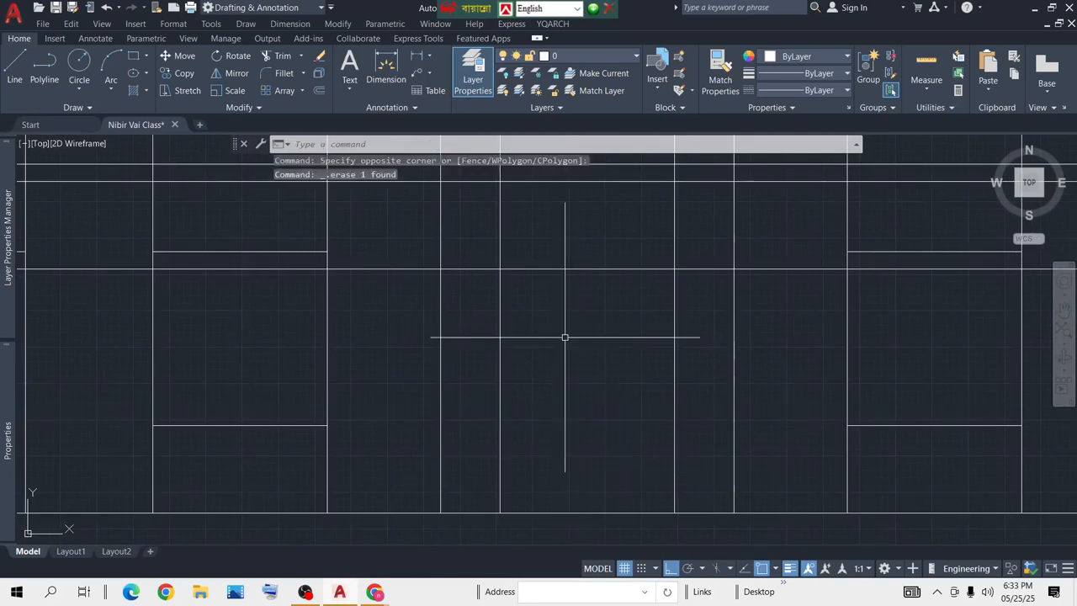
Step: Compare the projecting stair bay and its window in the plan with their projection lines in the elevation
{"action": "scroll", "coordinate": [564, 338], "scroll_direction": "down", "scroll_amount": 3}
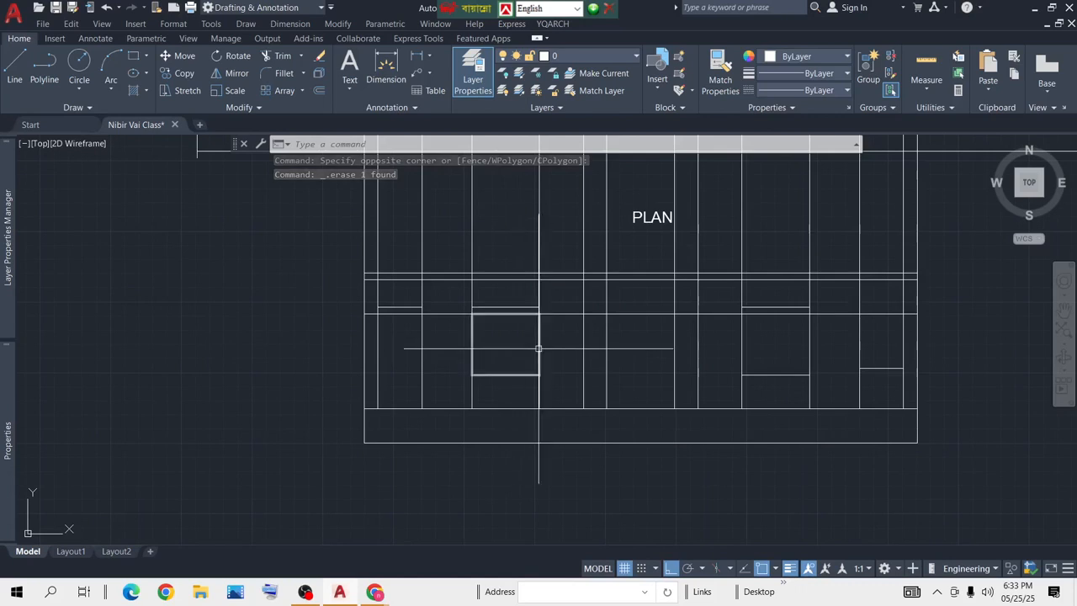
{"action": "middle_click_drag", "start_coordinate": [632, 200], "coordinate": [632, 319]}
{"action": "scroll", "coordinate": [652, 178], "scroll_direction": "down", "scroll_amount": 4}
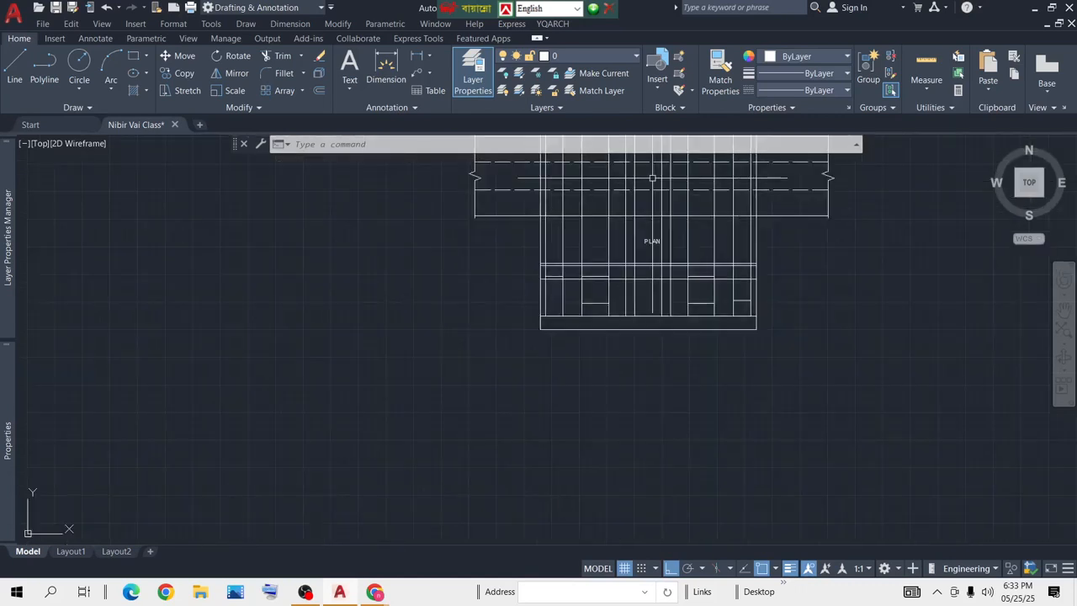
{"action": "middle_click_drag", "start_coordinate": [652, 179], "coordinate": [643, 375]}
{"action": "scroll", "coordinate": [645, 319], "scroll_direction": "up", "scroll_amount": 6}
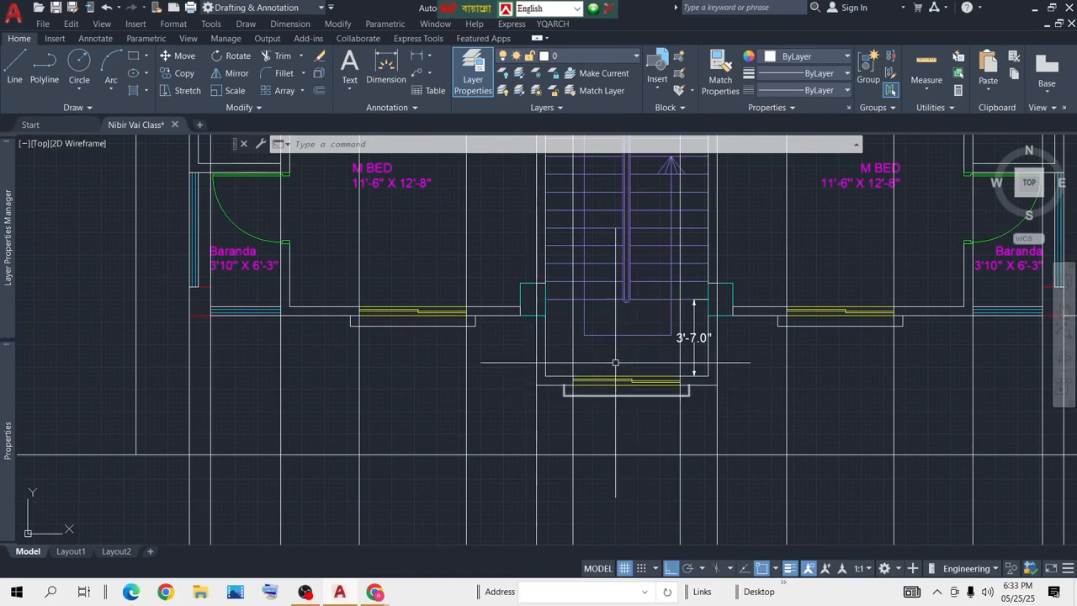
{"action": "scroll", "coordinate": [633, 404], "scroll_direction": "down", "scroll_amount": 2}
{"action": "middle_click_drag", "start_coordinate": [632, 429], "coordinate": [625, 372]}
{"action": "scroll", "coordinate": [619, 372], "scroll_direction": "down", "scroll_amount": 2}
{"action": "middle_click_drag", "start_coordinate": [629, 475], "coordinate": [615, 218]}
{"action": "scroll", "coordinate": [592, 343], "scroll_direction": "up", "scroll_amount": 5}
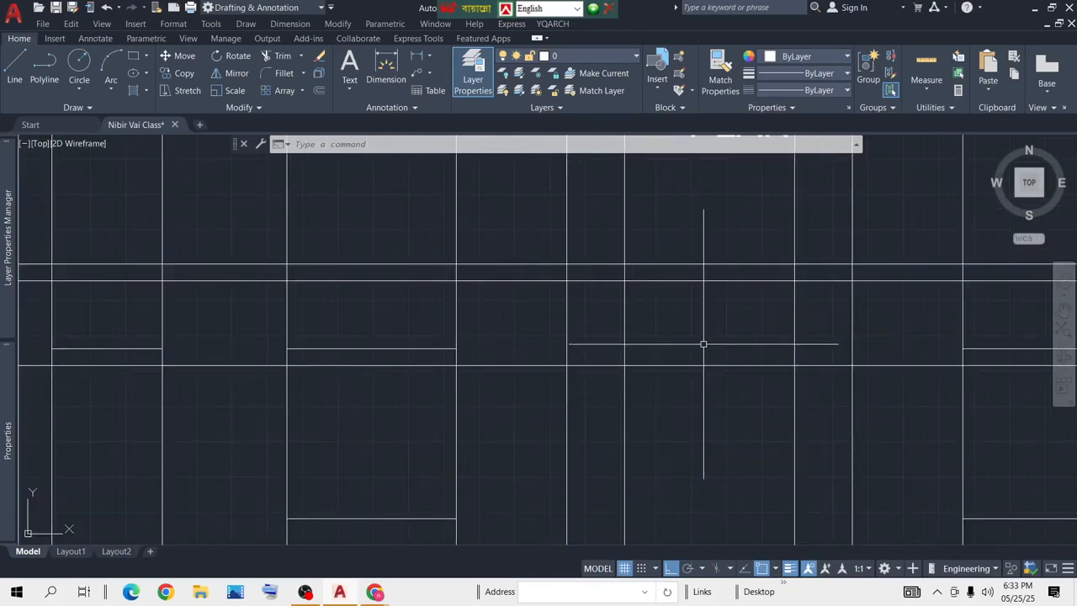
Step: Trim both lines of the upper band between the central stair window's two projection lines
{"action": "middle_click_drag", "start_coordinate": [702, 336], "coordinate": [638, 296]}
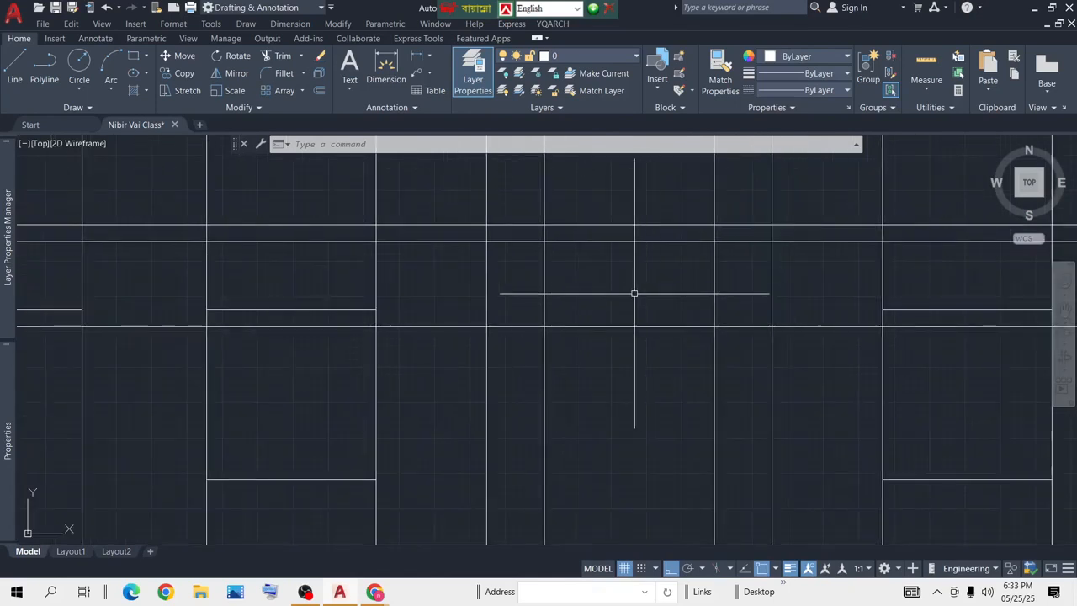
{"action": "scroll", "coordinate": [634, 293], "scroll_direction": "down", "scroll_amount": 2}
{"action": "scroll", "coordinate": [634, 329], "scroll_direction": "up", "scroll_amount": 1}
{"action": "scroll", "coordinate": [631, 329], "scroll_direction": "down", "scroll_amount": 1}
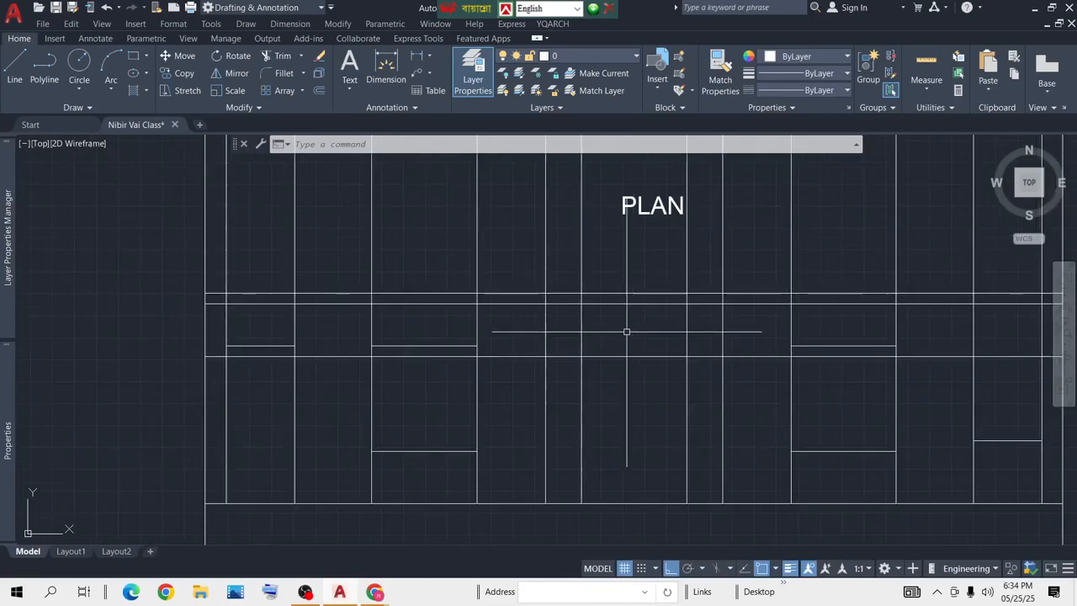
{"action": "scroll", "coordinate": [626, 332], "scroll_direction": "up", "scroll_amount": 1}
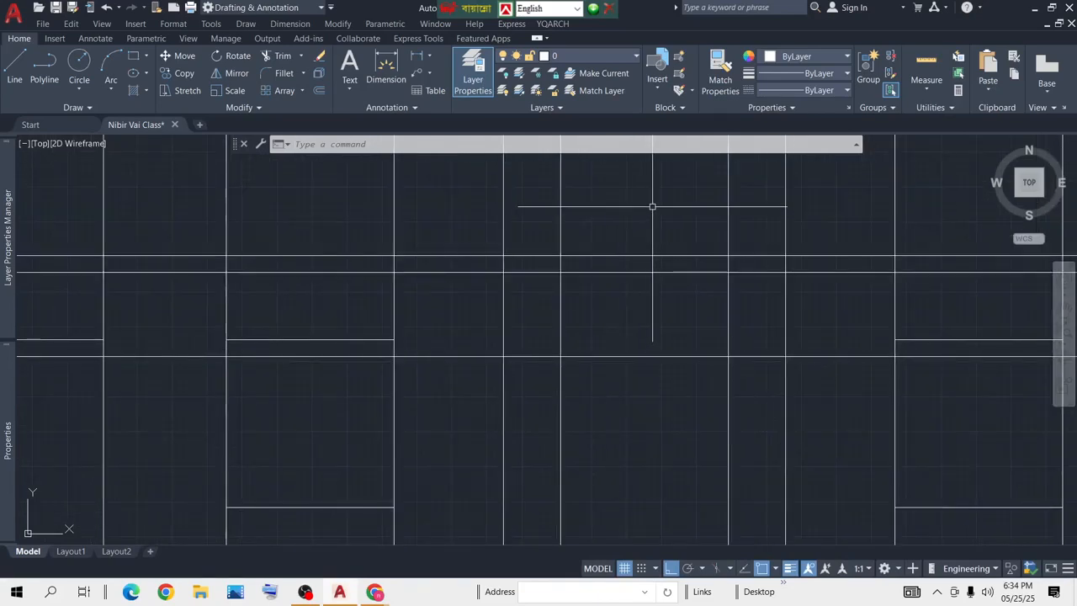
{"action": "type", "text": "tr"}
{"action": "key", "text": "space"}
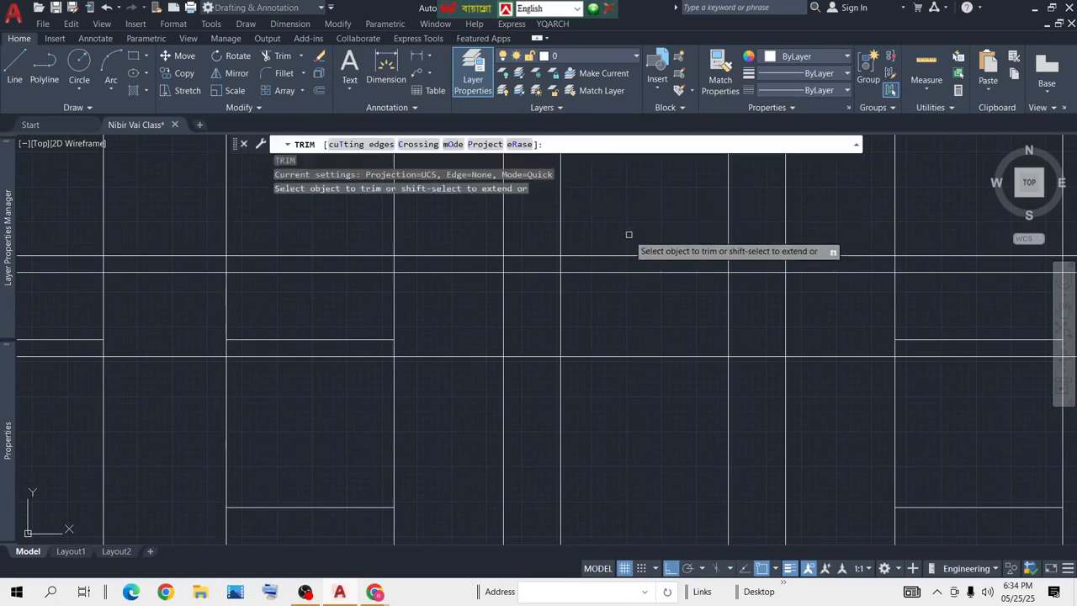
{"action": "mouse_move", "coordinate": [635, 236]}
{"action": "left_mouse_down"}
{"action": "mouse_move", "coordinate": [635, 298]}
{"action": "mouse_move", "coordinate": [640, 255]}
{"action": "left_mouse_up"}
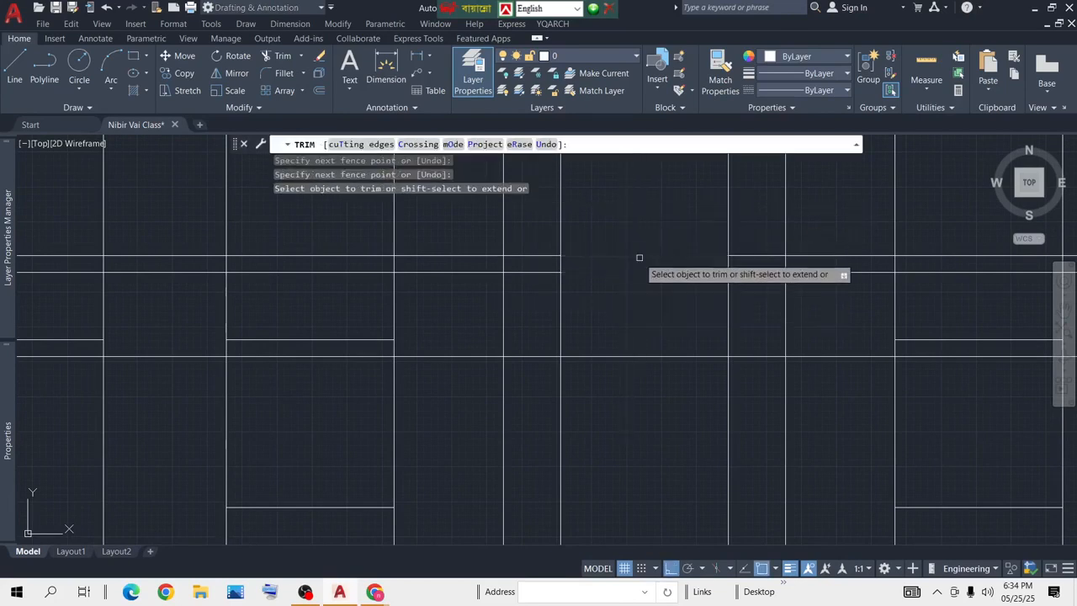
{"action": "key", "text": "Return"}
{"action": "scroll", "coordinate": [625, 248], "scroll_direction": "down", "scroll_amount": 2}
{"action": "scroll", "coordinate": [625, 248], "scroll_direction": "up", "scroll_amount": 2}
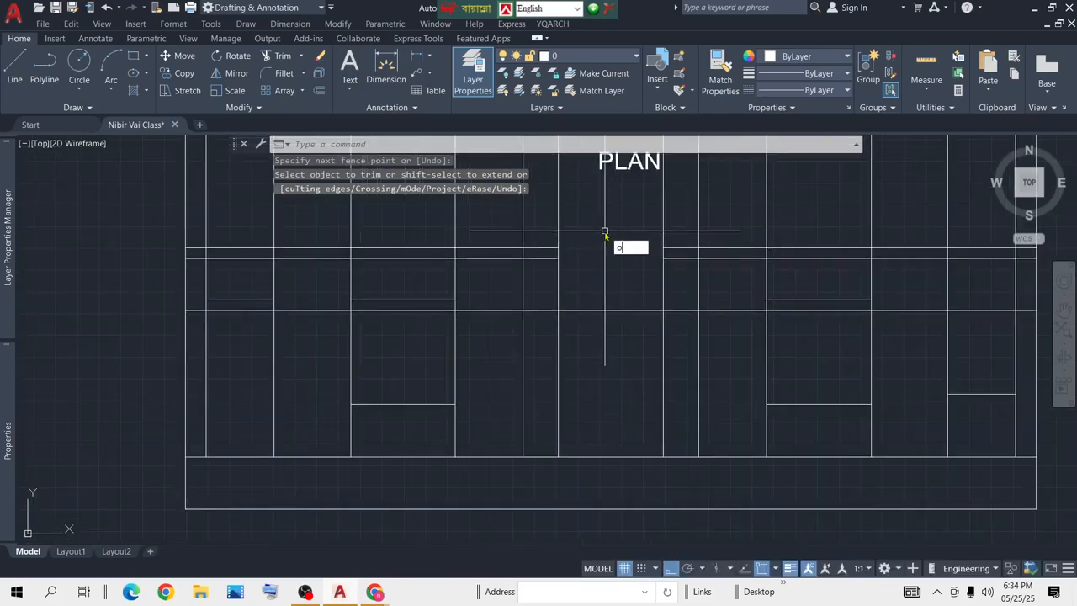
Step: Offset the lintel line across the elevation 4'6" upward, above the trimmed upper band
{"action": "key", "text": "space"}
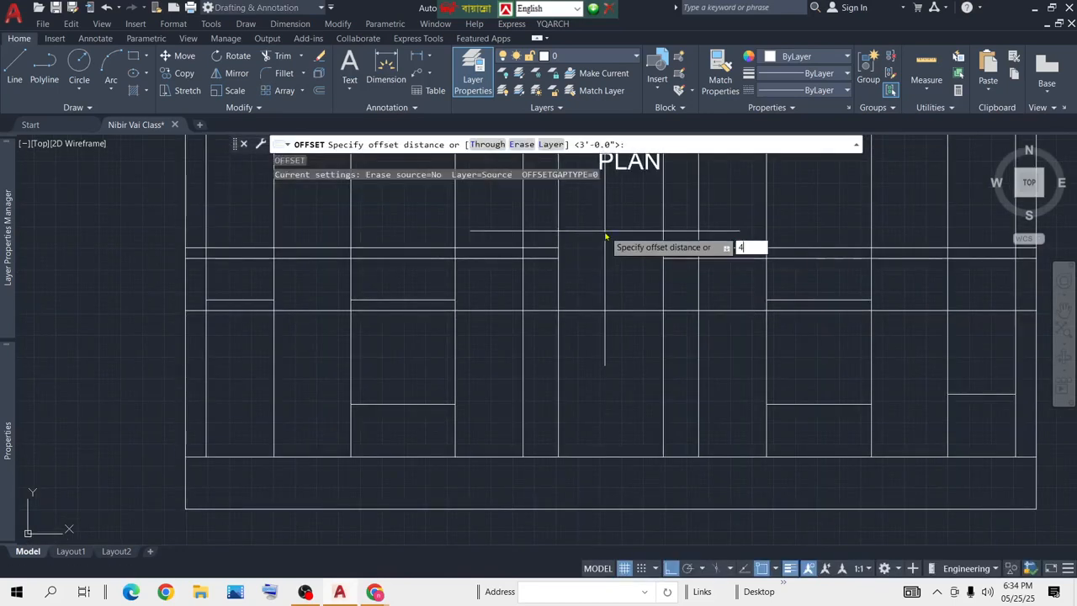
{"action": "key", "text": "Return"}
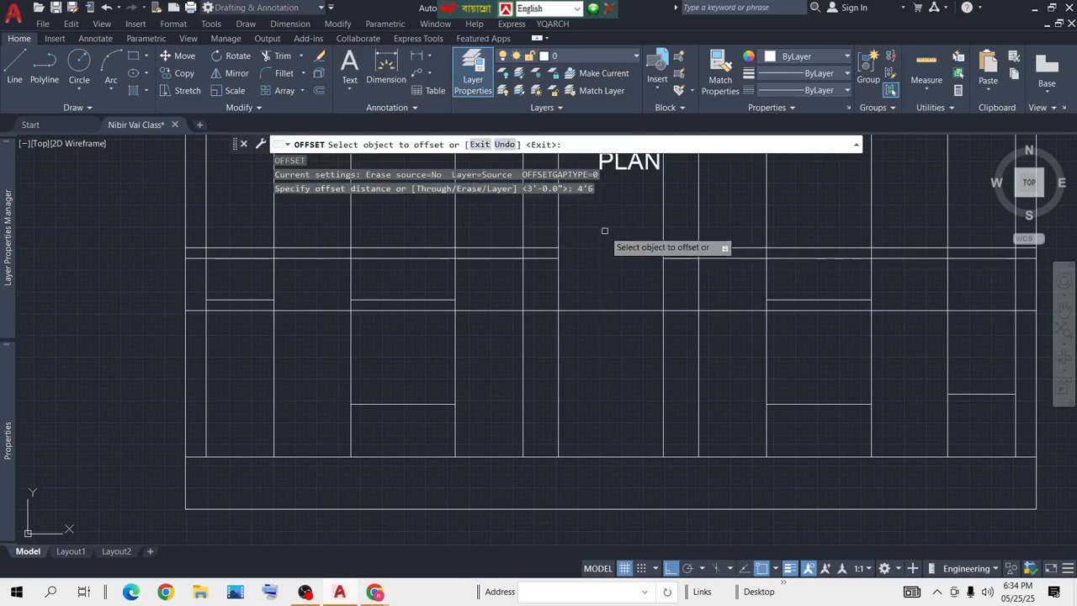
{"action": "left_click", "coordinate": [624, 311]}
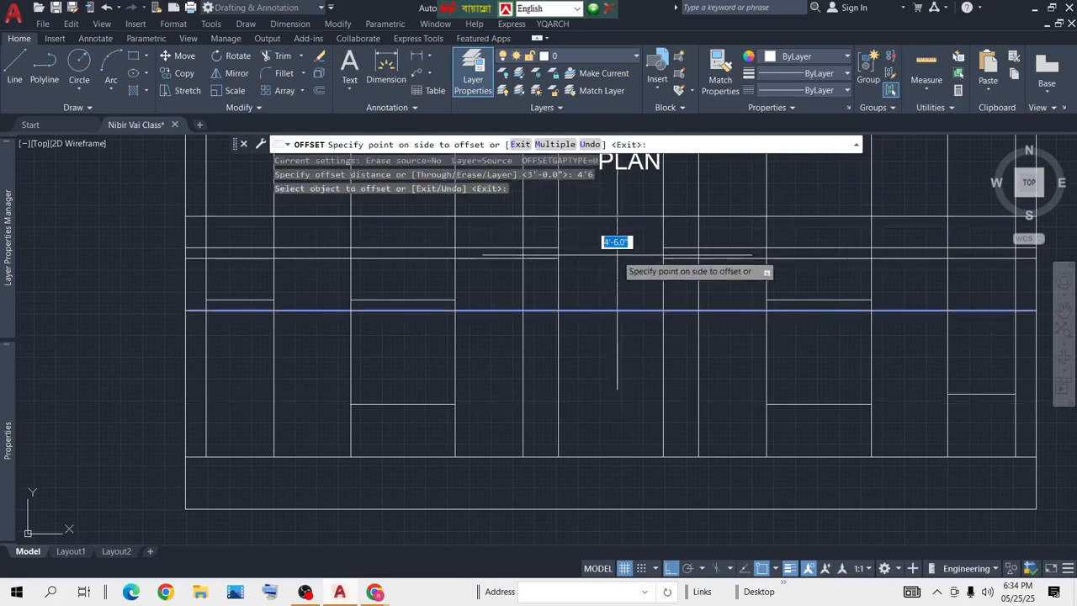
{"action": "left_click", "coordinate": [611, 269]}
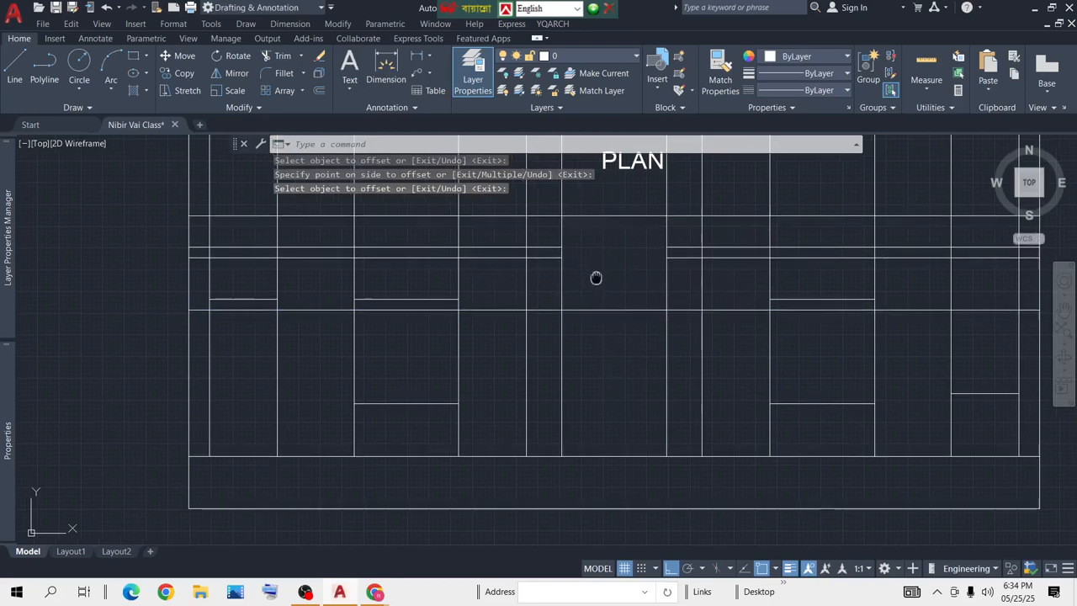
{"action": "middle_click_drag", "start_coordinate": [597, 276], "coordinate": [596, 362]}
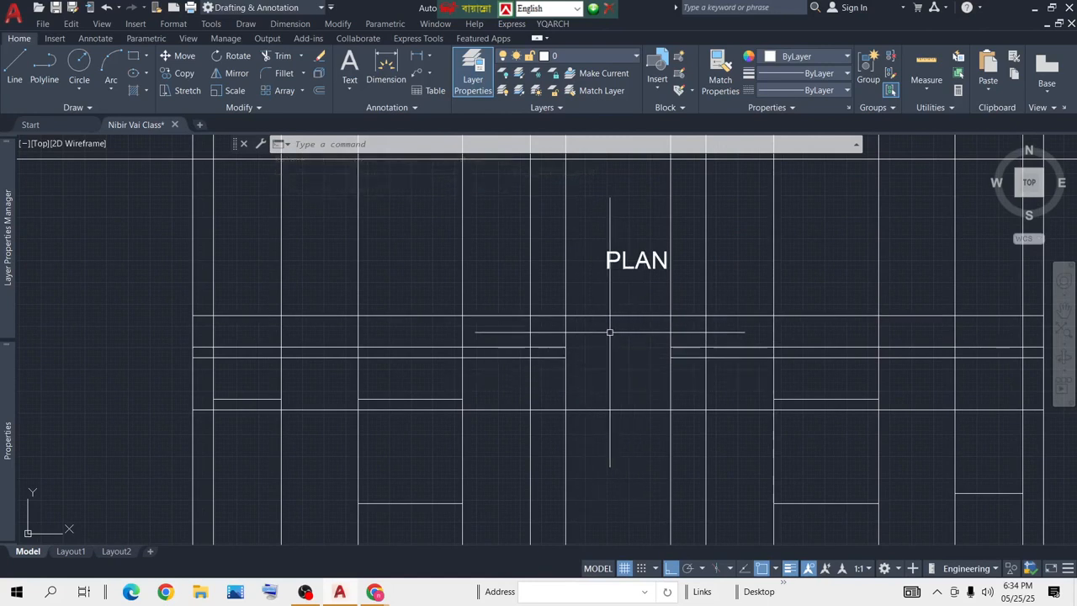
{"action": "scroll", "coordinate": [623, 399], "scroll_direction": "down", "scroll_amount": 2}
{"action": "scroll", "coordinate": [622, 361], "scroll_direction": "up", "scroll_amount": 2}
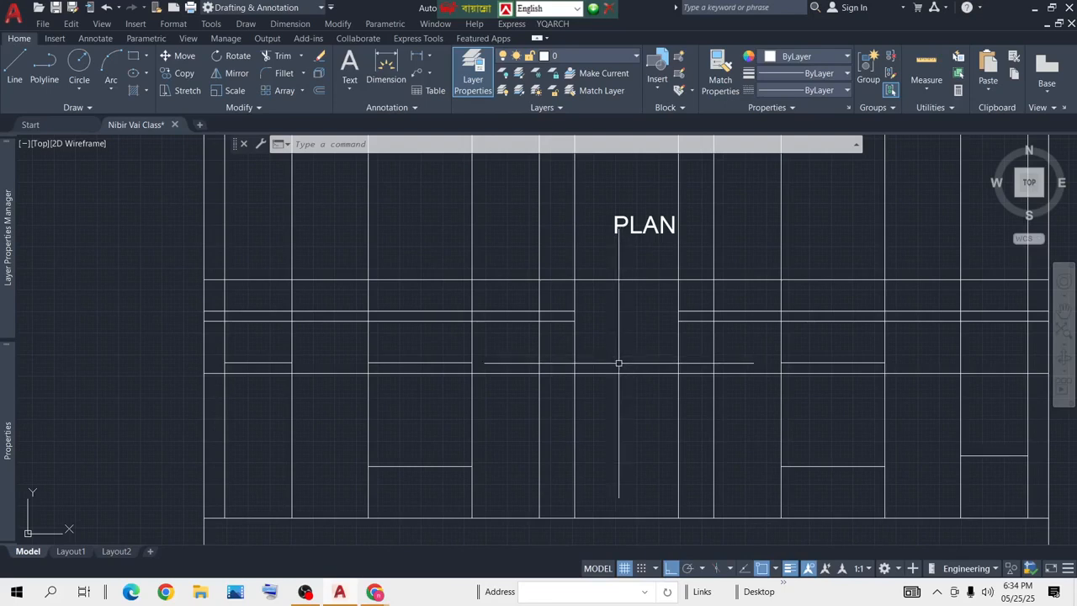
Step: Try deleting the line offset 4'6" above the lintel line, and undo the deletion
{"action": "left_click", "coordinate": [613, 263]}
{"action": "left_click", "coordinate": [608, 298]}
{"action": "key", "text": "Delete"}
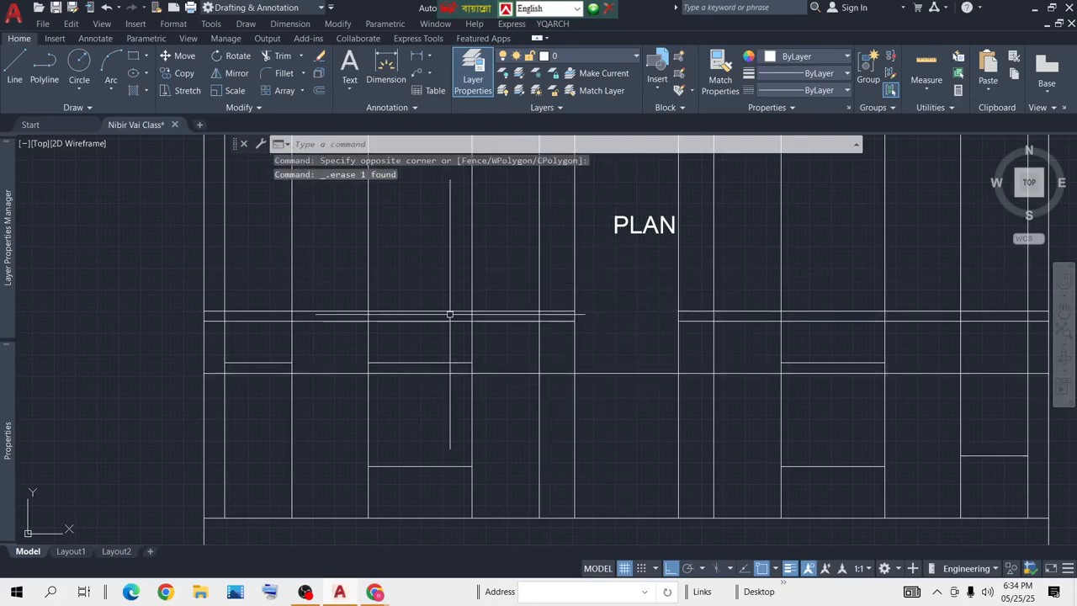
{"action": "left_click", "coordinate": [14, 65]}
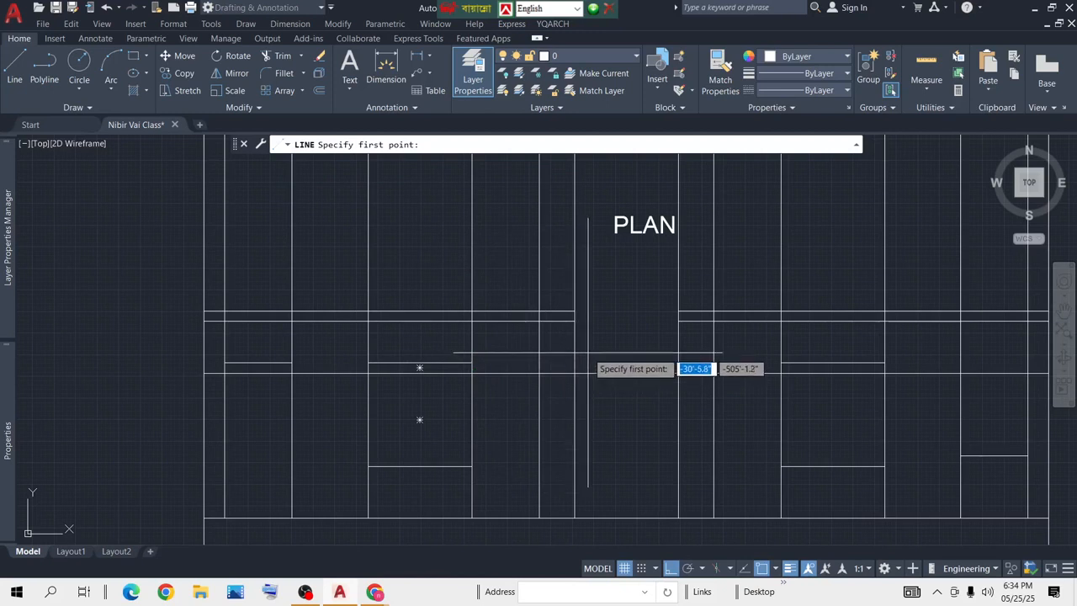
{"action": "key", "text": "Escape"}
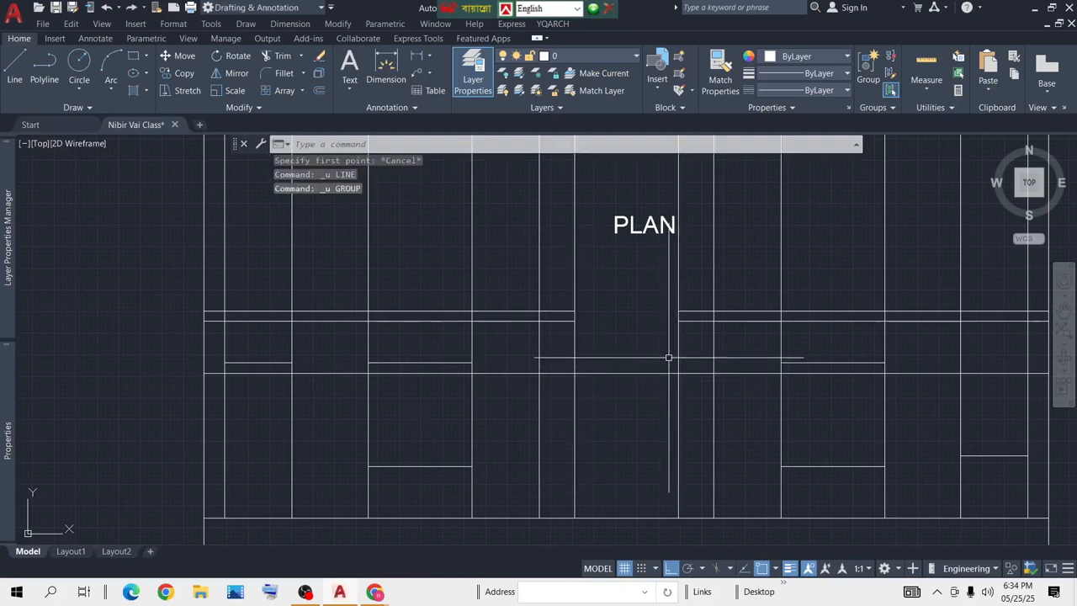
{"action": "key", "text": "ctrl+z"}
Step: Draw the central stair window as a 5' by 4'6" rectangle between its projection lines, from the upper offset line down to the lintel line
{"action": "middle_click_drag", "start_coordinate": [658, 387], "coordinate": [662, 344]}
{"action": "scroll", "coordinate": [606, 236], "scroll_direction": "up", "scroll_amount": 4}
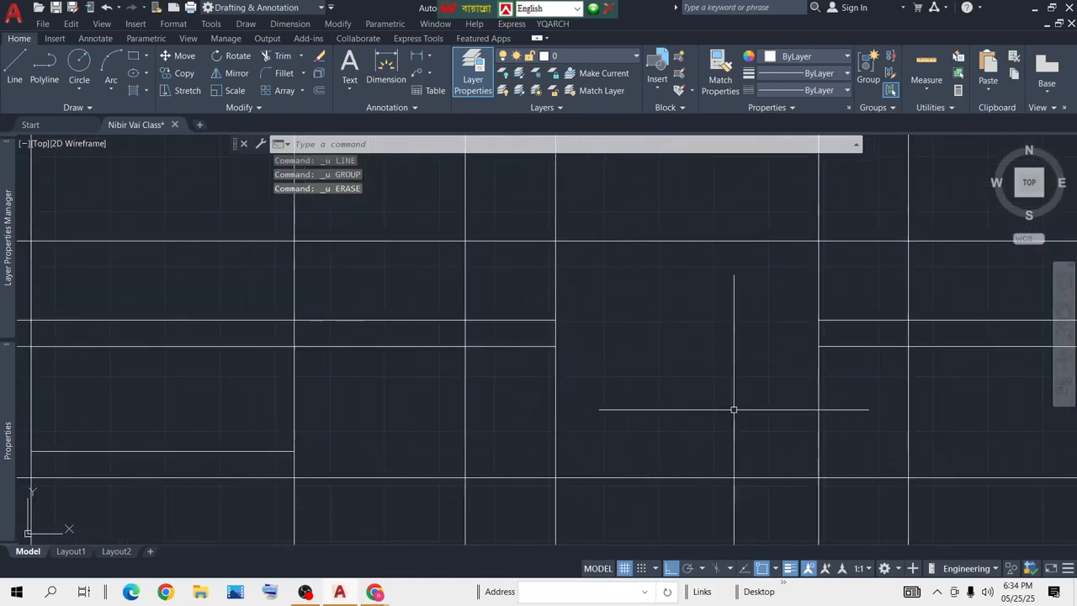
{"action": "scroll", "coordinate": [715, 244], "scroll_direction": "down", "scroll_amount": 2}
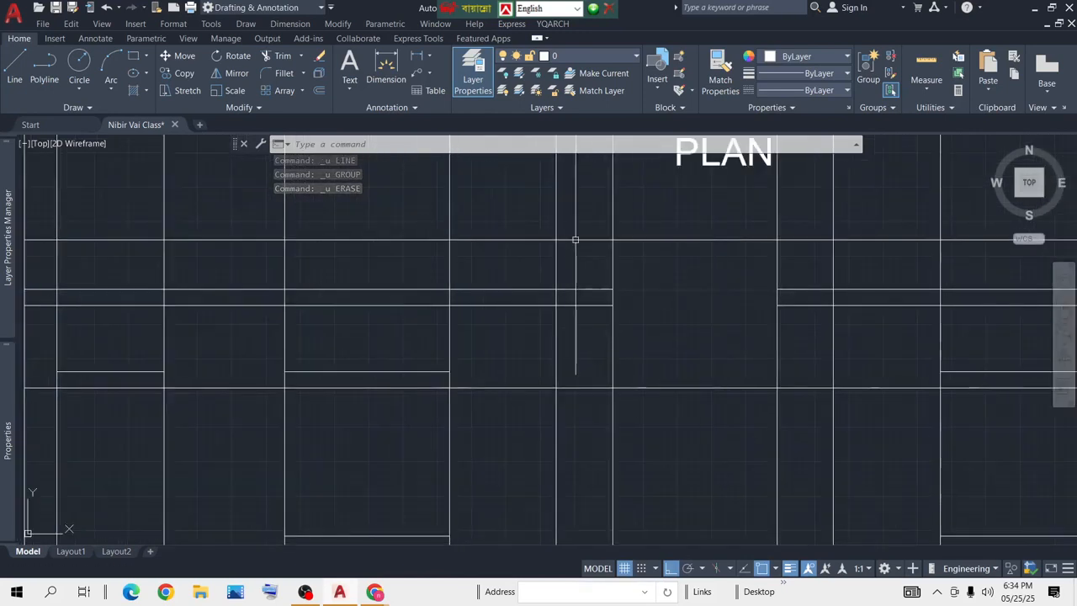
{"action": "left_click", "coordinate": [133, 56]}
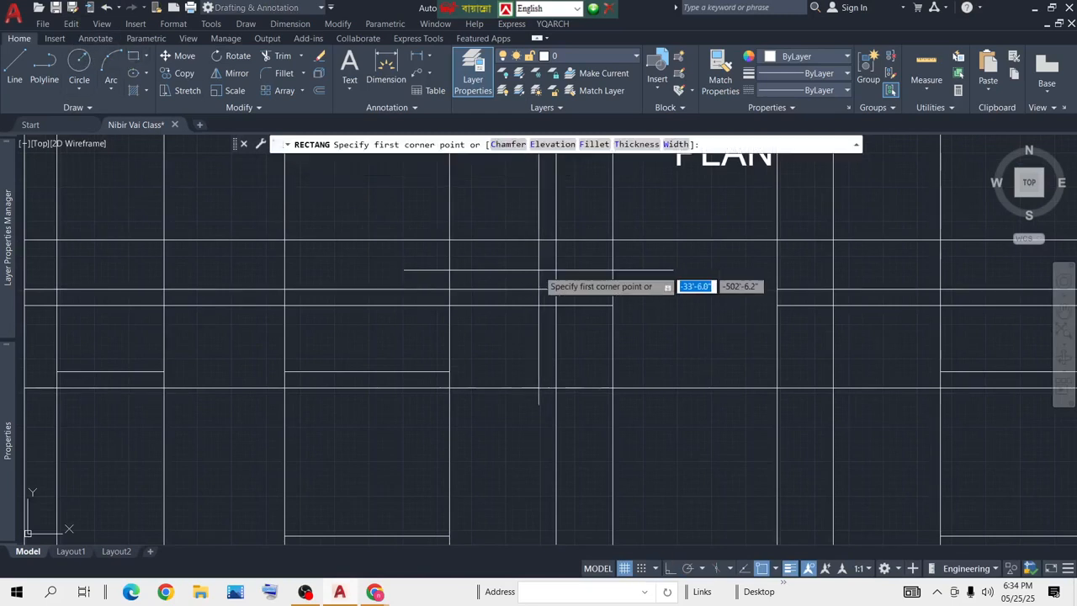
{"action": "left_click", "coordinate": [606, 244]}
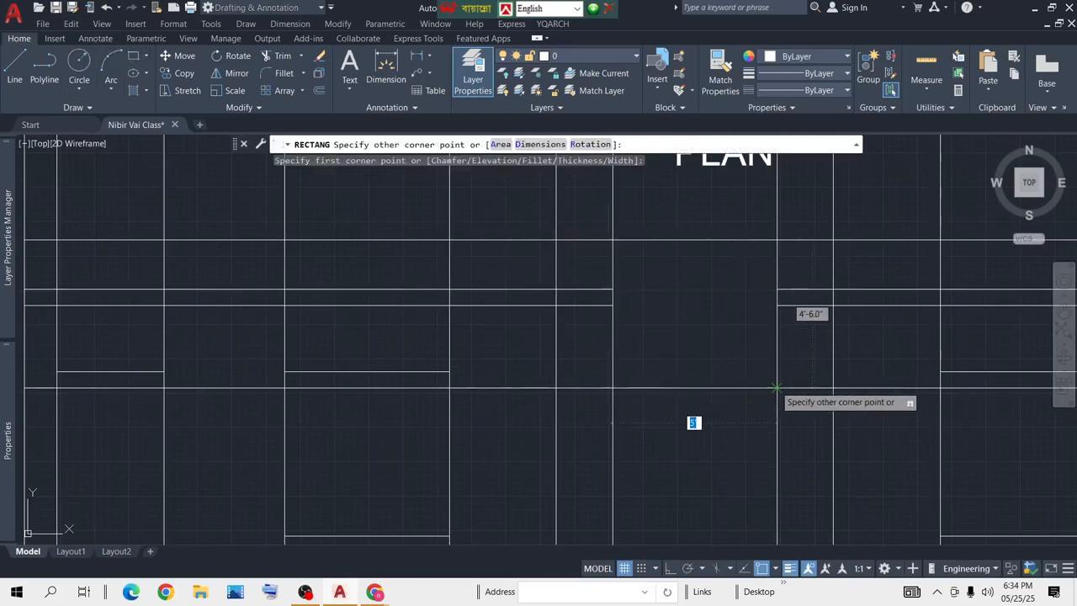
{"action": "left_click", "coordinate": [685, 391]}
{"action": "scroll", "coordinate": [679, 354], "scroll_direction": "down", "scroll_amount": 3}
{"action": "scroll", "coordinate": [706, 421], "scroll_direction": "up", "scroll_amount": 2}
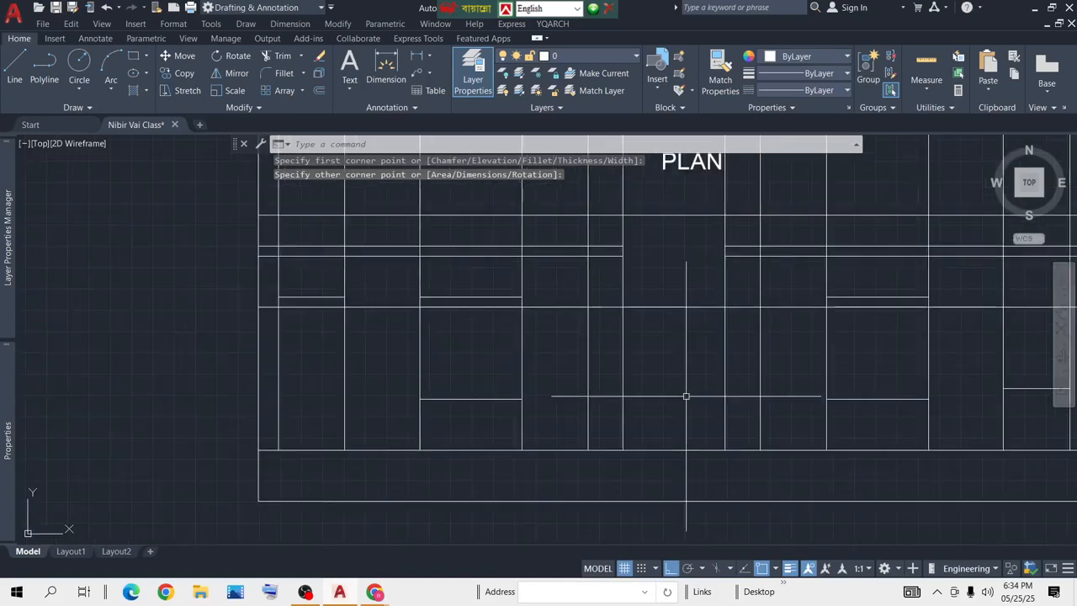
Step: Delete the construction line offset 4'6" above the lintel line
{"action": "scroll", "coordinate": [581, 315], "scroll_direction": "down", "scroll_amount": 2}
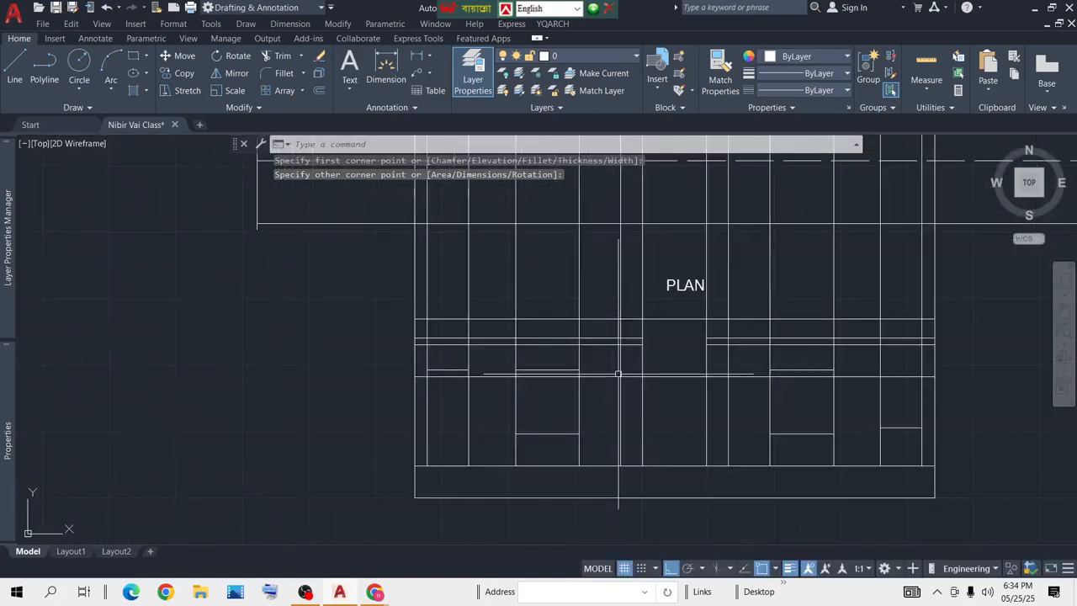
{"action": "left_click", "coordinate": [601, 292]}
{"action": "left_click", "coordinate": [594, 317]}
{"action": "key", "text": "Delete"}
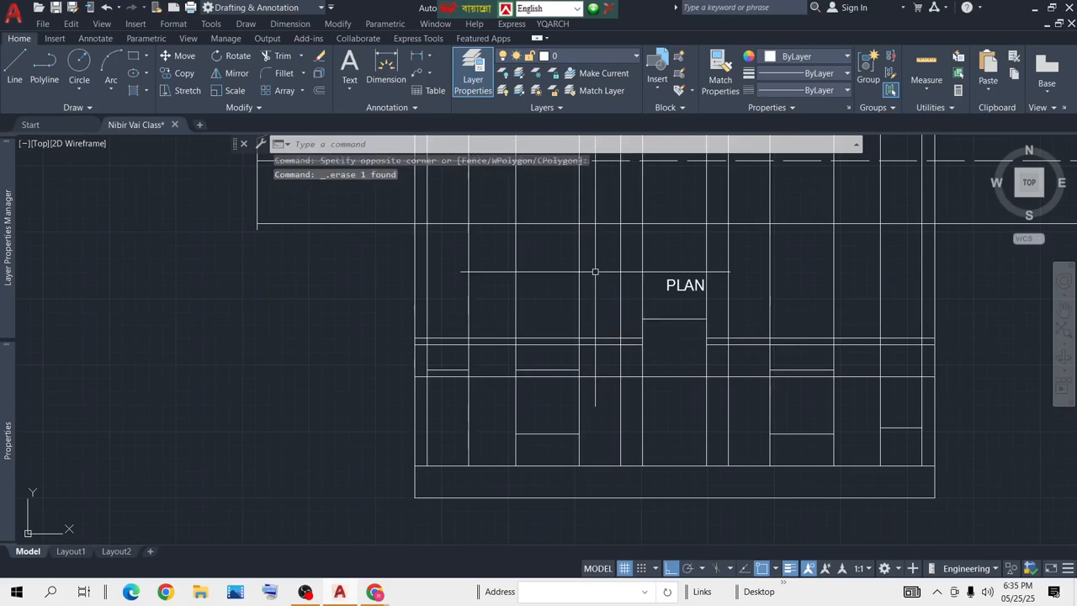
Step: Try deleting the inner vertical projection lines and the small veranda rectangle at the elevation's left end, and undo both deletions
{"action": "left_click", "coordinate": [897, 267]}
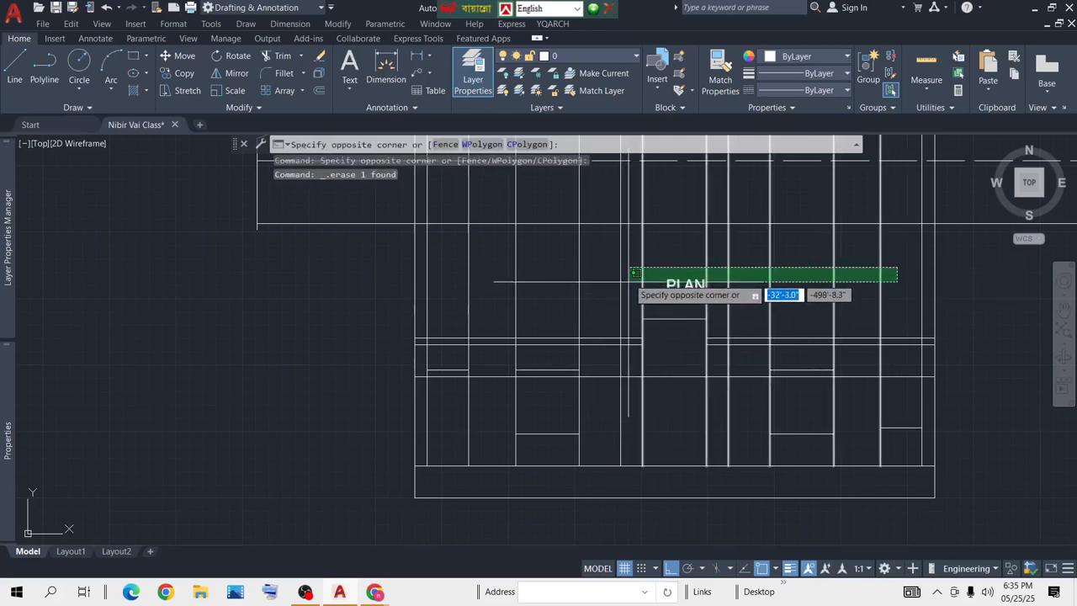
{"action": "left_click", "coordinate": [441, 245]}
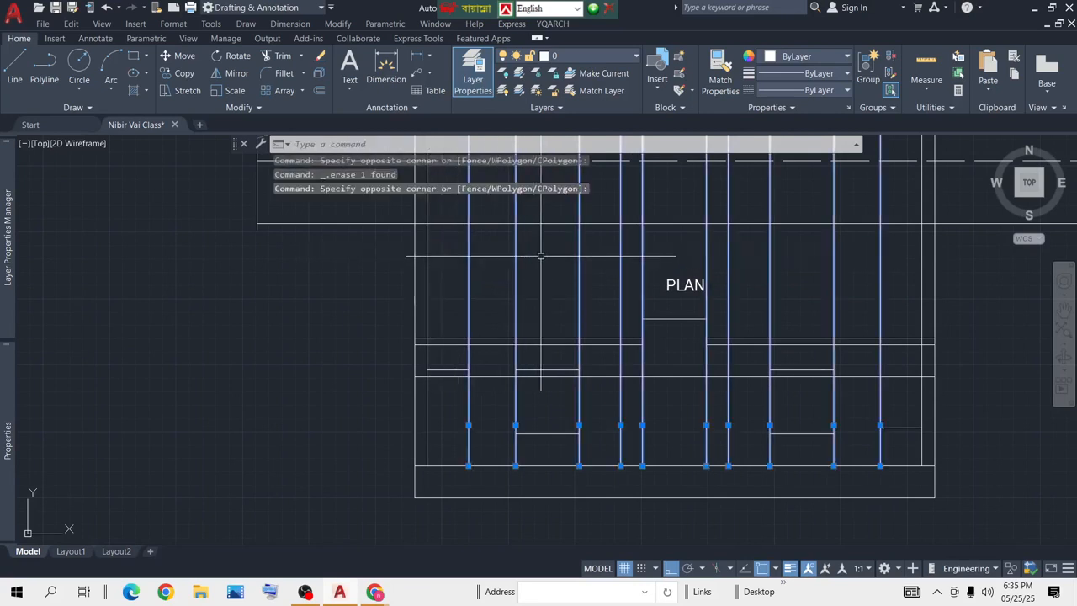
{"action": "key", "text": "Delete"}
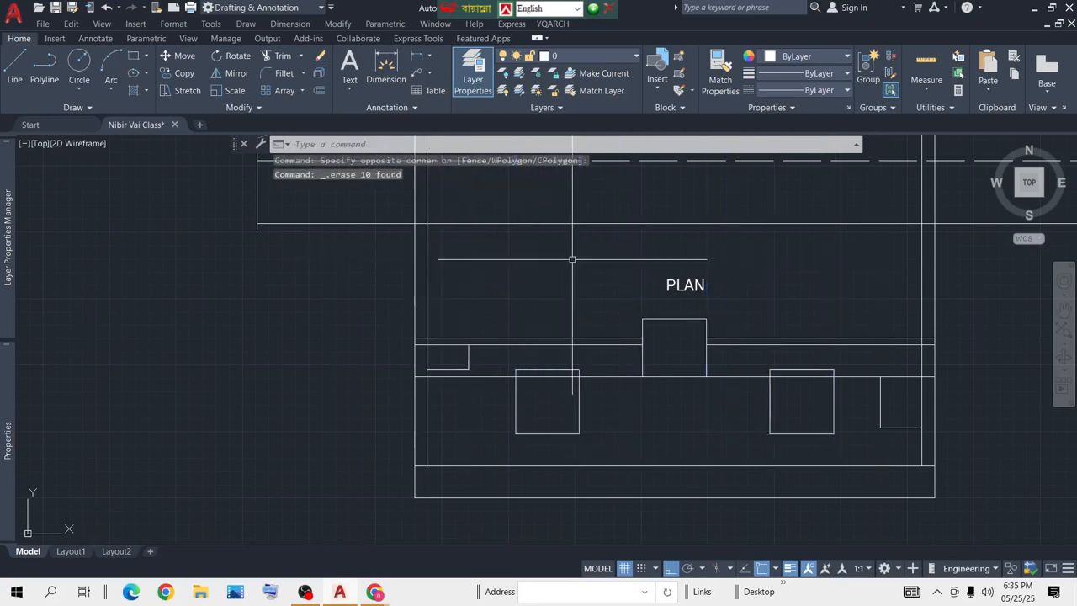
{"action": "left_click", "coordinate": [484, 363]}
{"action": "left_click", "coordinate": [455, 361]}
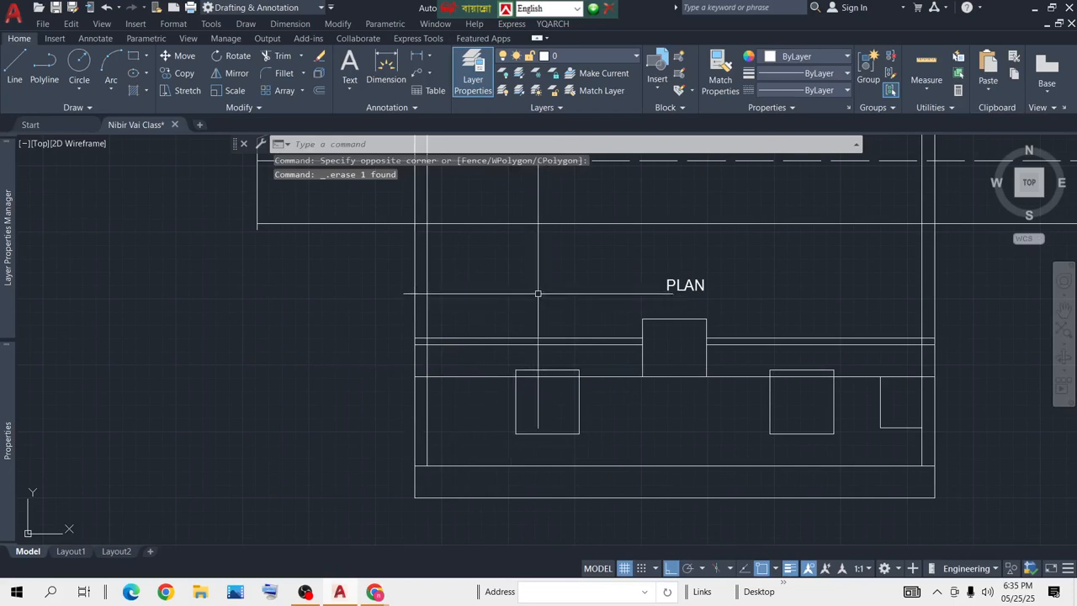
{"action": "key", "text": "ctrl+z"}
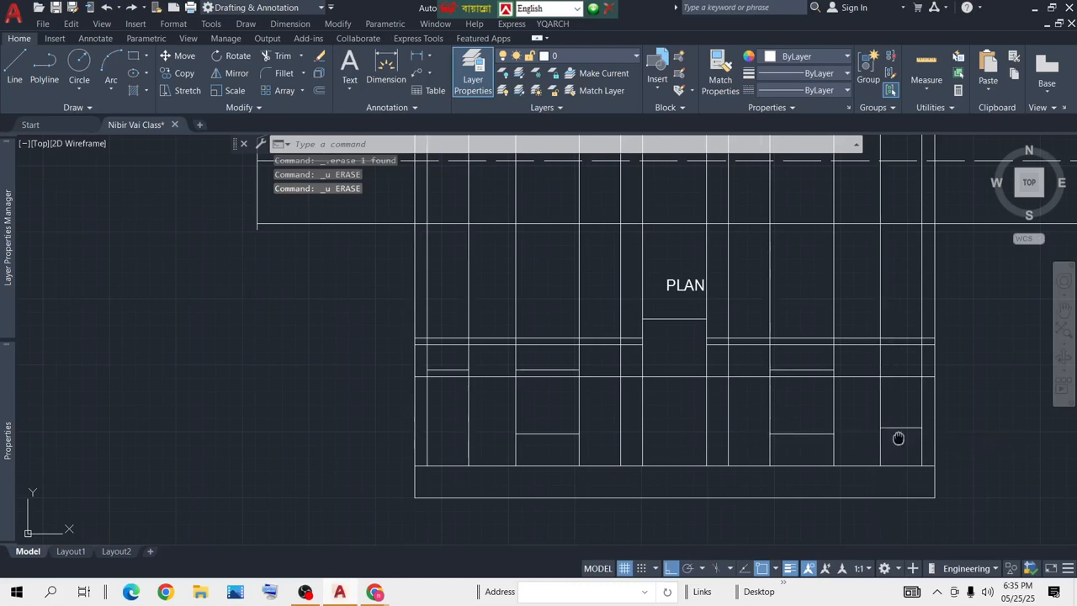
Step: Delete the veranda rectangle that hangs below the lintel line at the elevation's right end
{"action": "scroll", "coordinate": [800, 365], "scroll_direction": "up", "scroll_amount": 4}
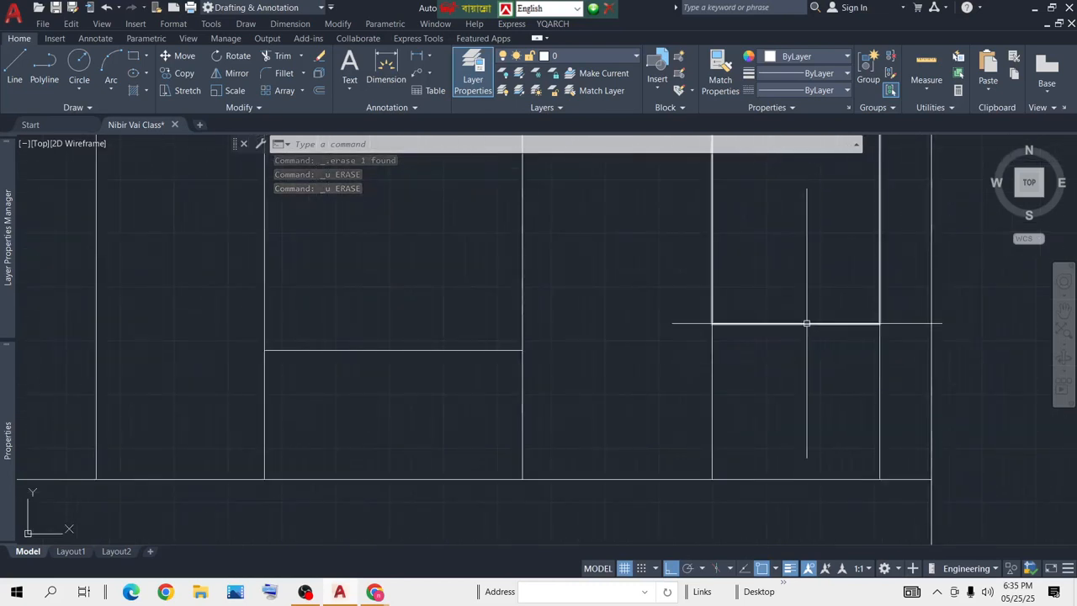
{"action": "left_click", "coordinate": [806, 323]}
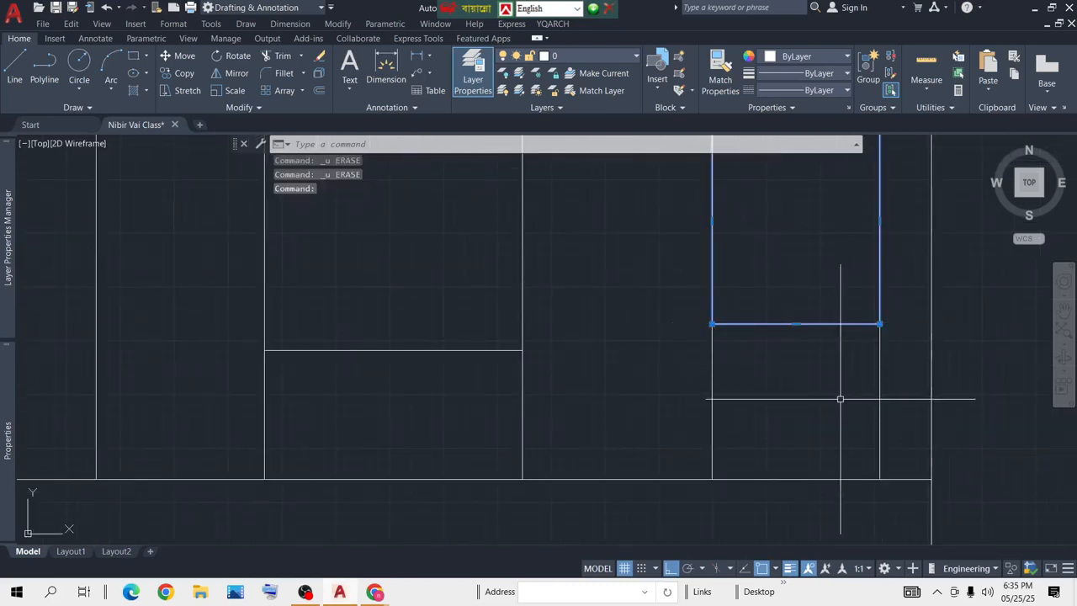
{"action": "key", "text": "Delete"}
{"action": "scroll", "coordinate": [762, 379], "scroll_direction": "down", "scroll_amount": 5}
Step: Offset the plinth line across the elevation 3' upward
{"action": "scroll", "coordinate": [762, 379], "scroll_direction": "up", "scroll_amount": 3}
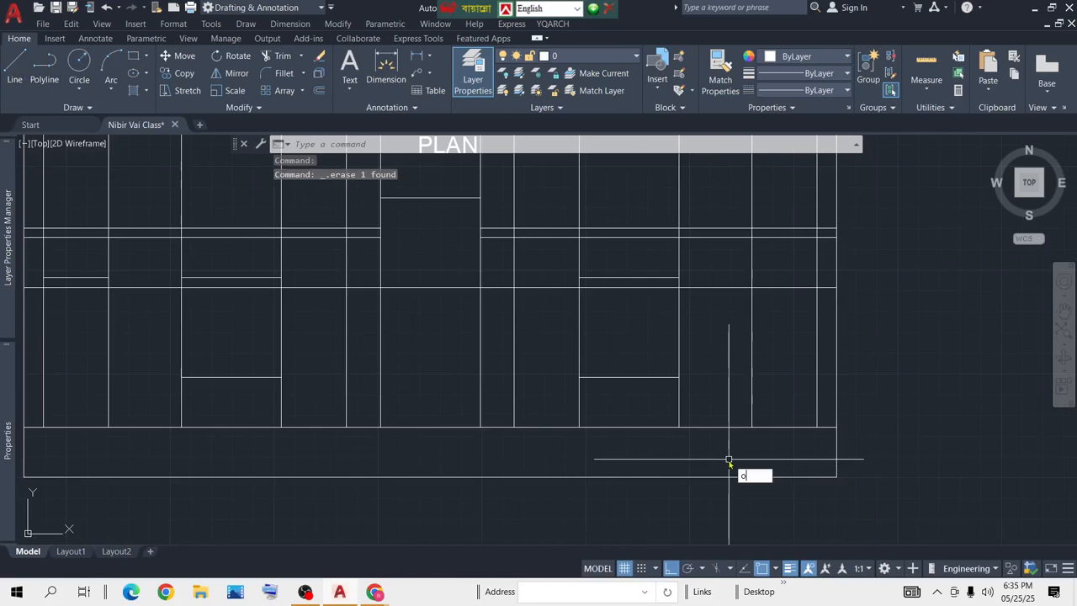
{"action": "key", "text": "Return"}
{"action": "type", "text": "3'"}
{"action": "key", "text": "Return"}
{"action": "left_click", "coordinate": [732, 428]}
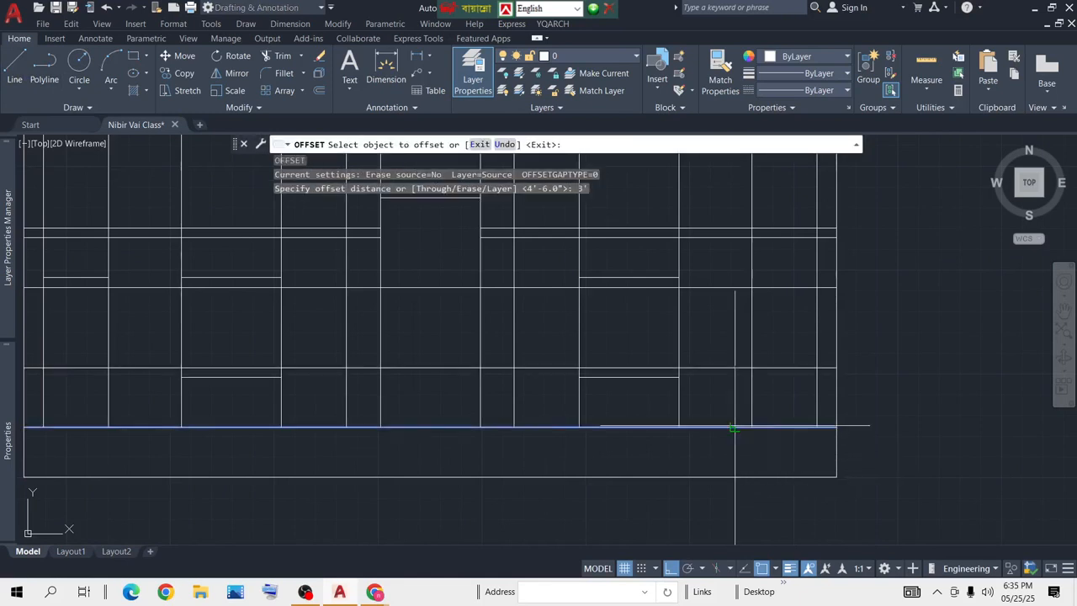
{"action": "left_click", "coordinate": [727, 398]}
{"action": "key", "text": "Return"}
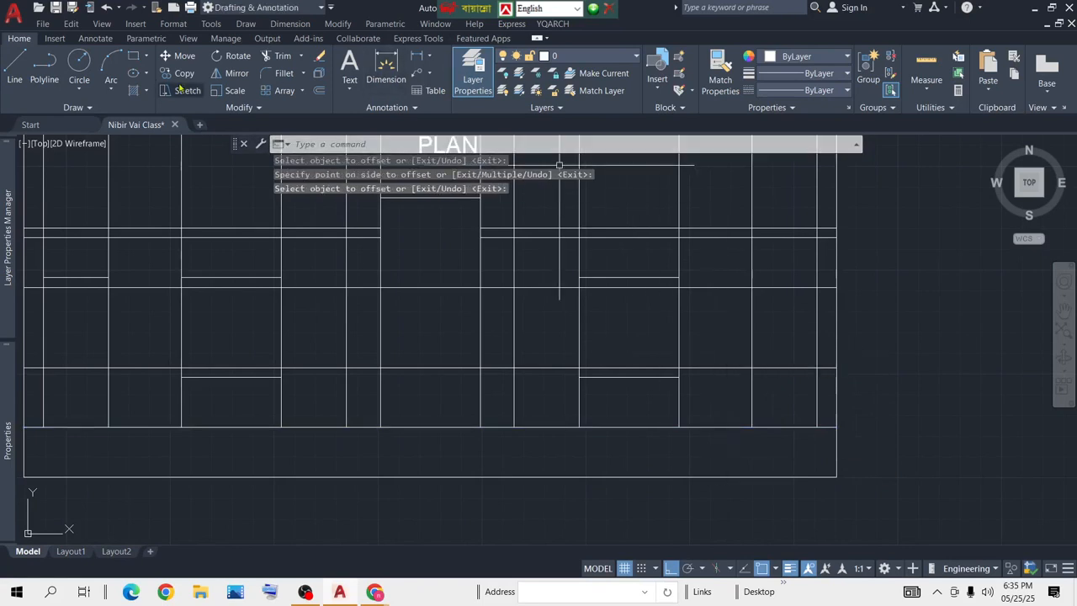
Step: Draw the right veranda as a 3' high rectangle between its projection lines, from the new offset line down to the plinth line
{"action": "type", "text": "rec"}
{"action": "key", "text": "Return"}
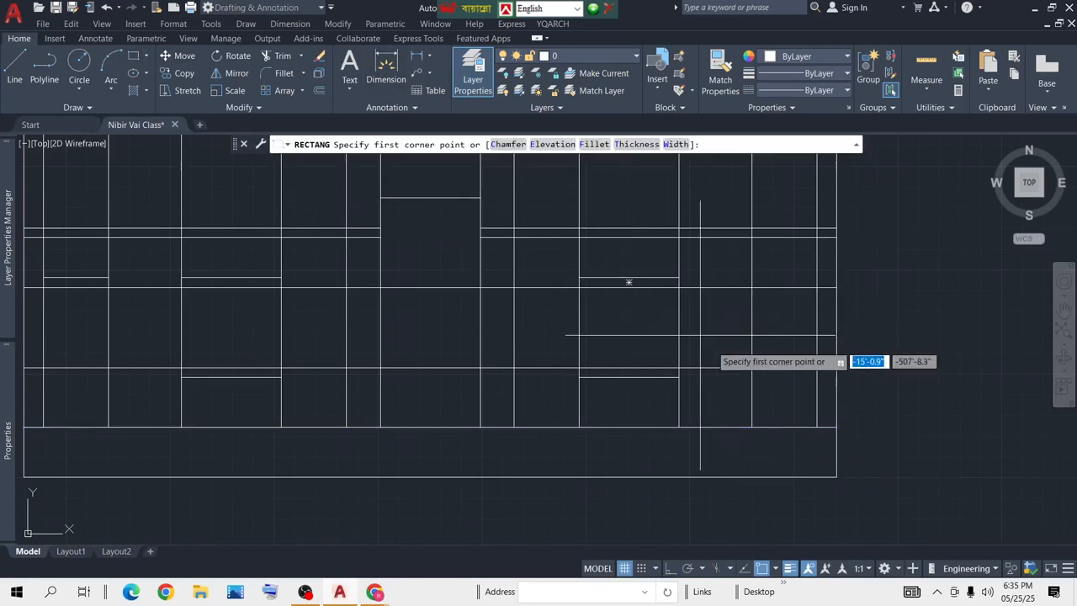
{"action": "left_click", "coordinate": [753, 368]}
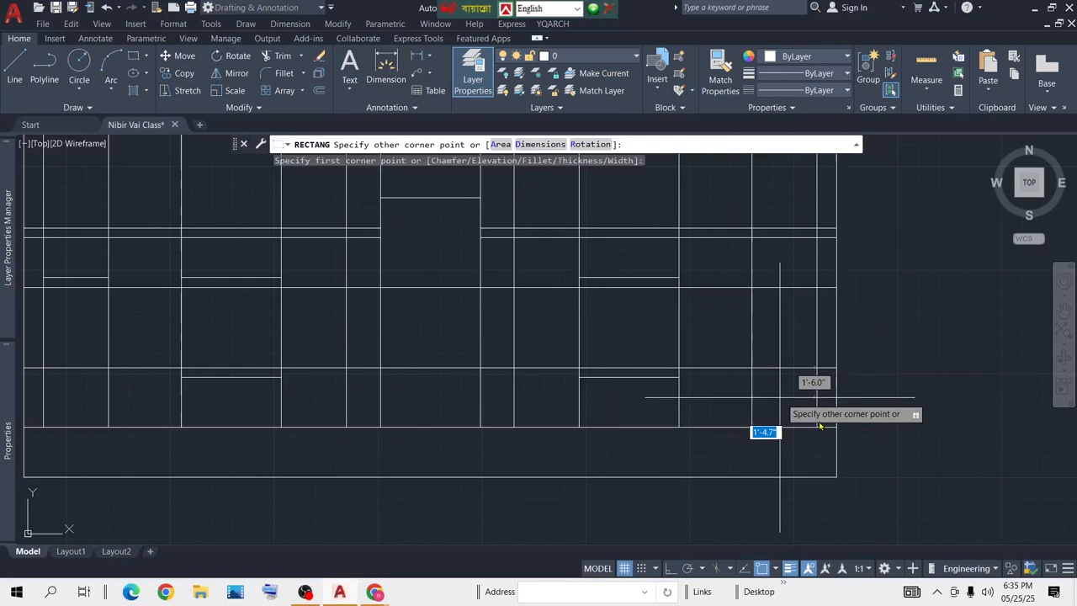
{"action": "left_click", "coordinate": [850, 446]}
{"action": "scroll", "coordinate": [883, 437], "scroll_direction": "down", "scroll_amount": 5}
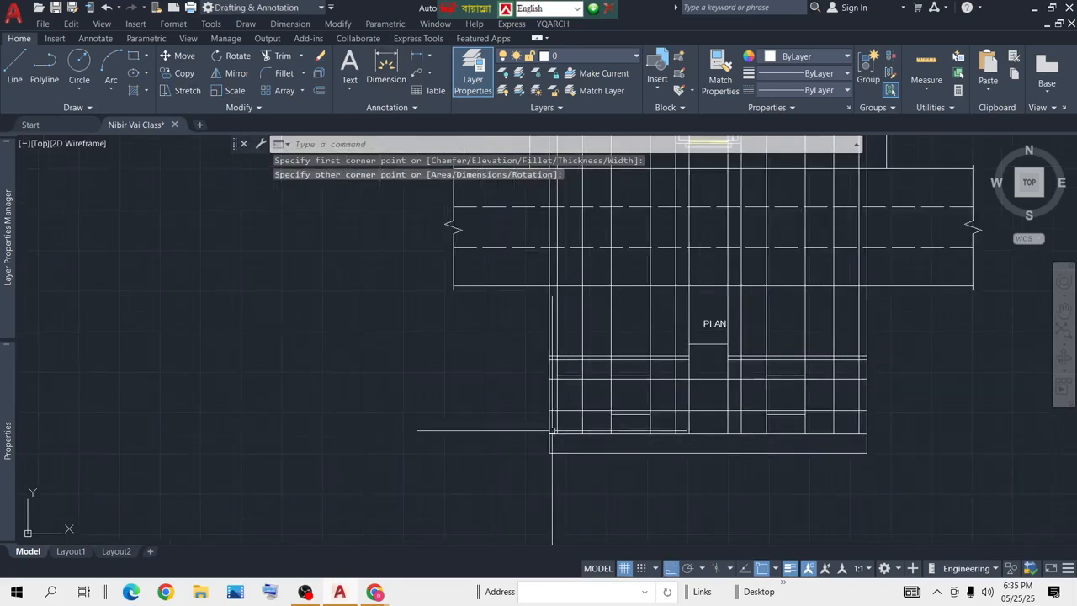
Step: Draw the matching 3' high rectangle for the left veranda between its projection lines, standing on the plinth line
{"action": "scroll", "coordinate": [552, 430], "scroll_direction": "up", "scroll_amount": 4}
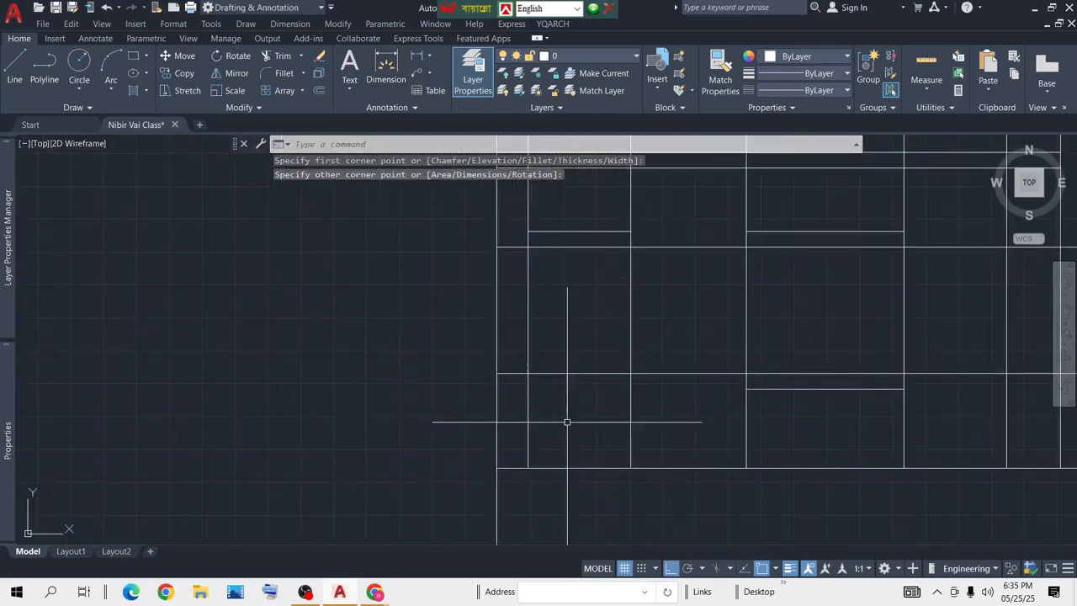
{"action": "left_click", "coordinate": [133, 56]}
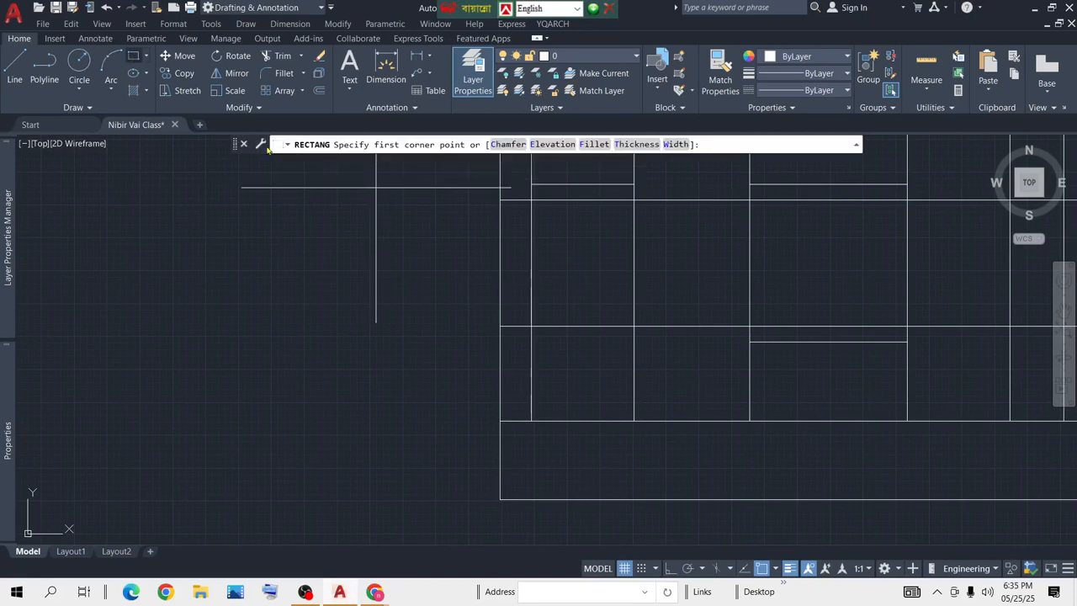
{"action": "left_click", "coordinate": [531, 326]}
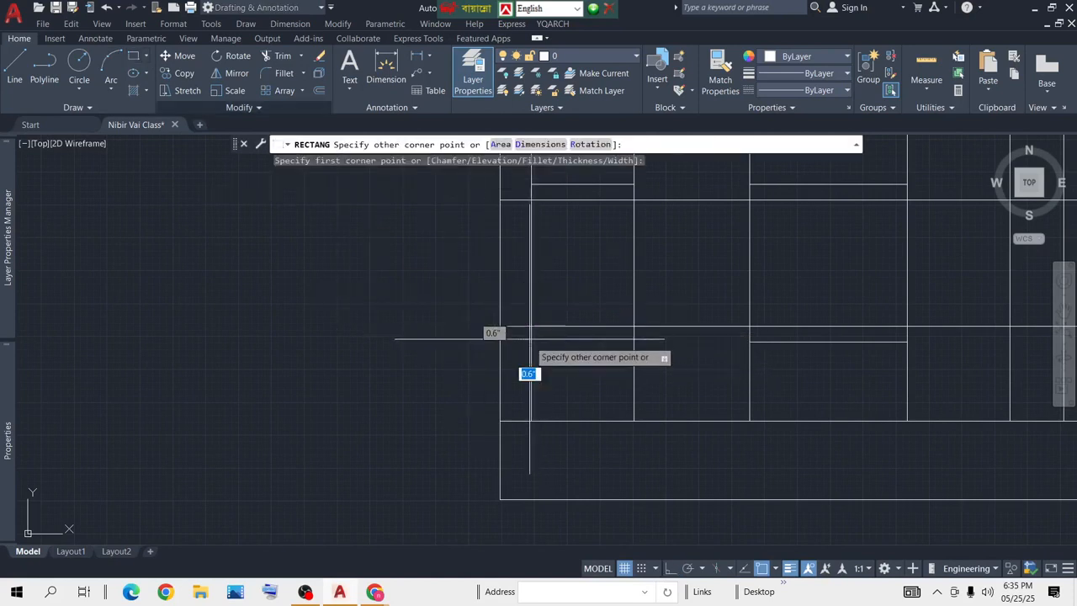
{"action": "left_click", "coordinate": [634, 420]}
{"action": "scroll", "coordinate": [668, 464], "scroll_direction": "down", "scroll_amount": 5}
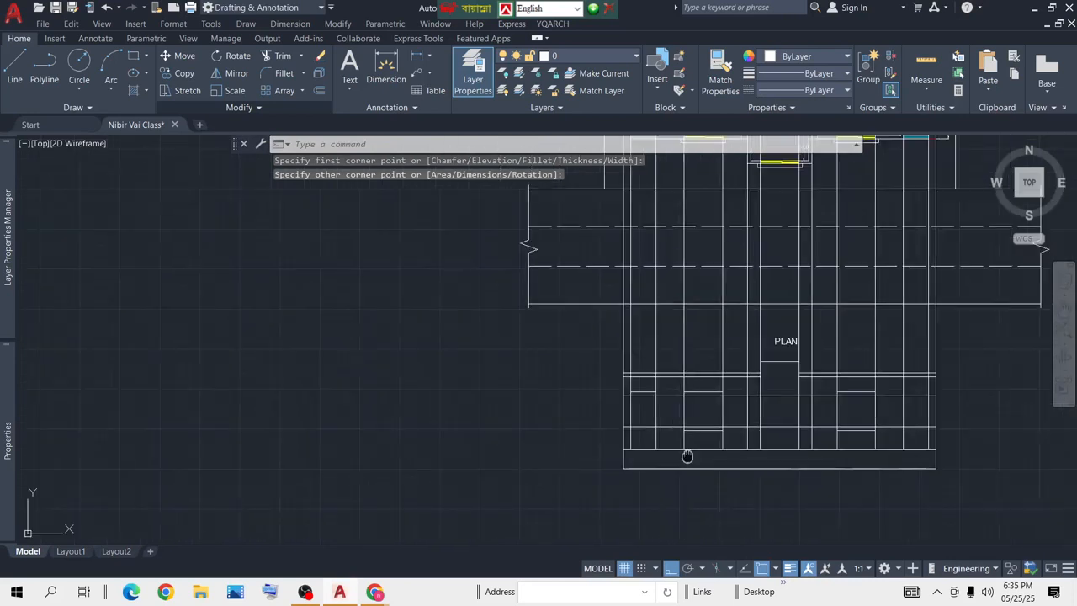
Step: Delete the full-width lintel line and the line offset 3' above the plinth line
{"action": "scroll", "coordinate": [667, 440], "scroll_direction": "up", "scroll_amount": 4}
{"action": "left_click", "coordinate": [695, 320]}
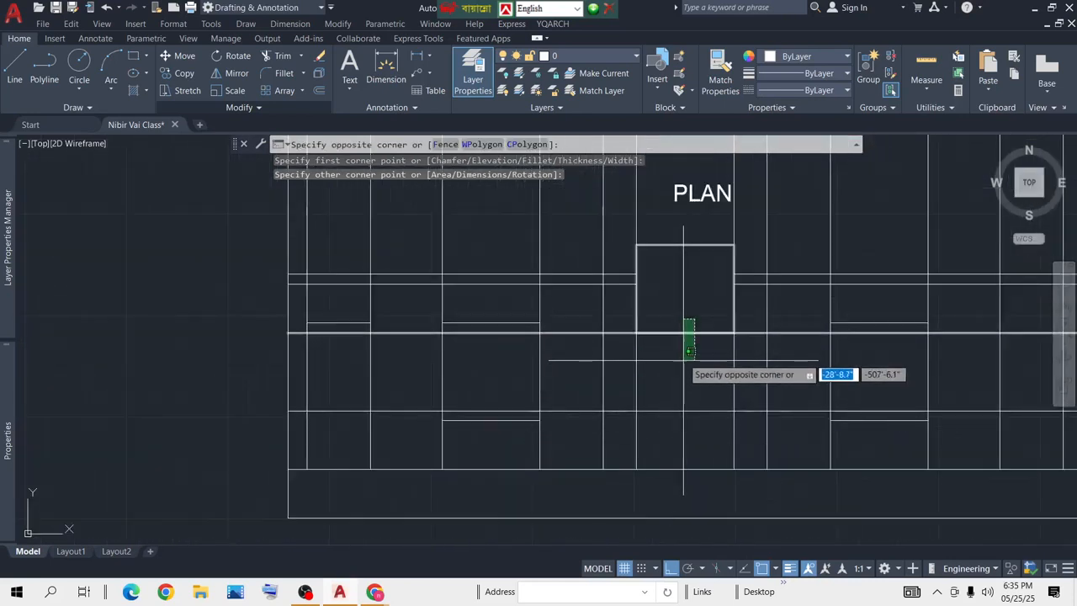
{"action": "left_click", "coordinate": [687, 317]}
{"action": "left_click", "coordinate": [576, 324]}
{"action": "left_click", "coordinate": [565, 420]}
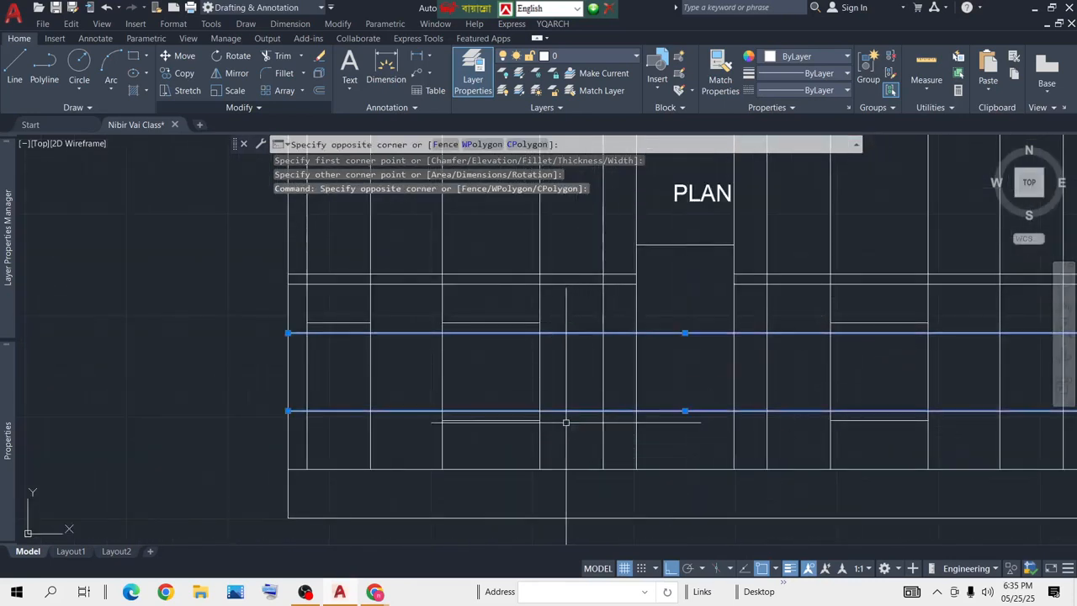
{"action": "key", "text": "Delete"}
Step: Delete the old left veranda rectangle below the upper band and all vertical projection lines between the outermost pairs
{"action": "scroll", "coordinate": [589, 388], "scroll_direction": "up", "scroll_amount": 2}
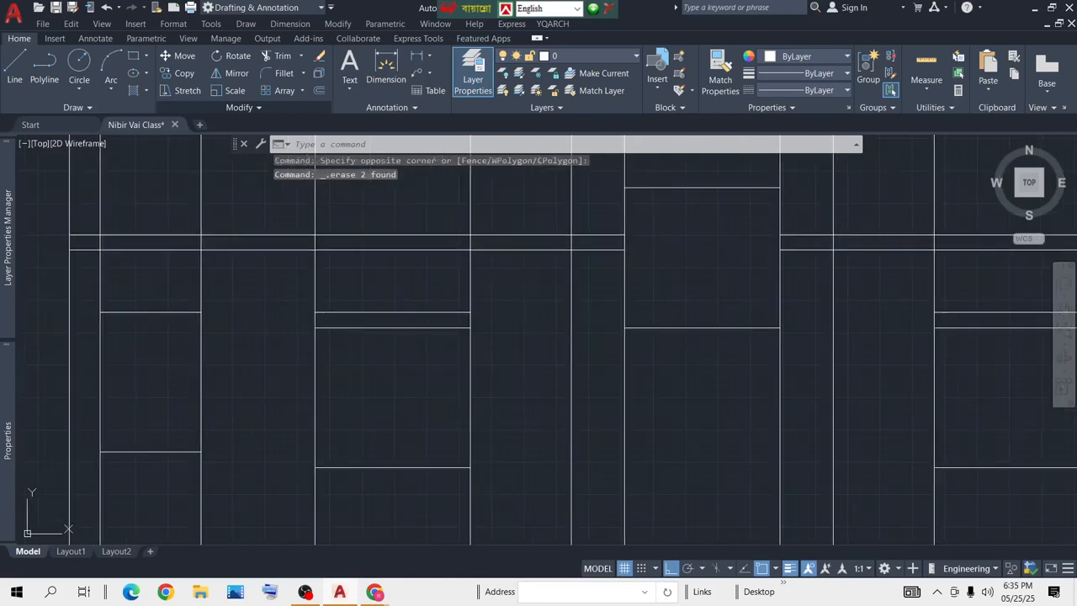
{"action": "scroll", "coordinate": [622, 369], "scroll_direction": "down", "scroll_amount": 4}
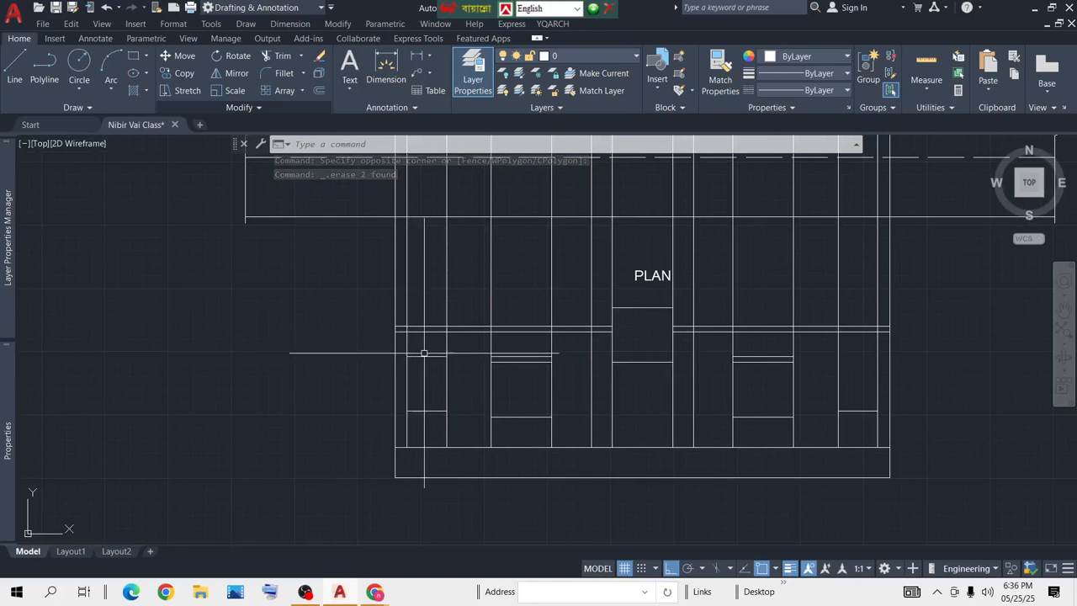
{"action": "key", "text": "Delete"}
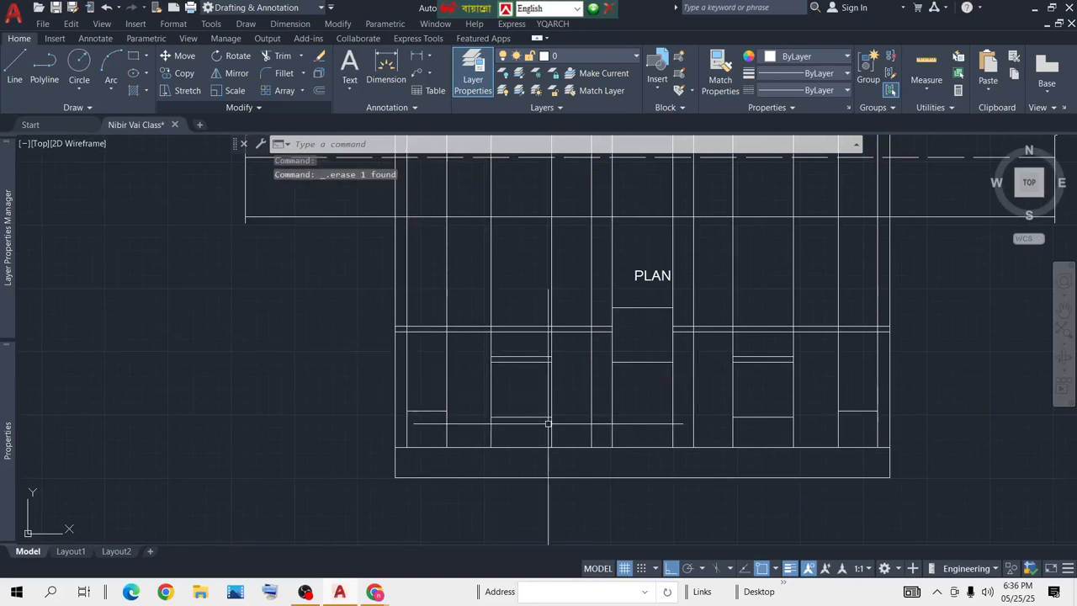
{"action": "left_click", "coordinate": [868, 237]}
{"action": "left_click", "coordinate": [428, 243]}
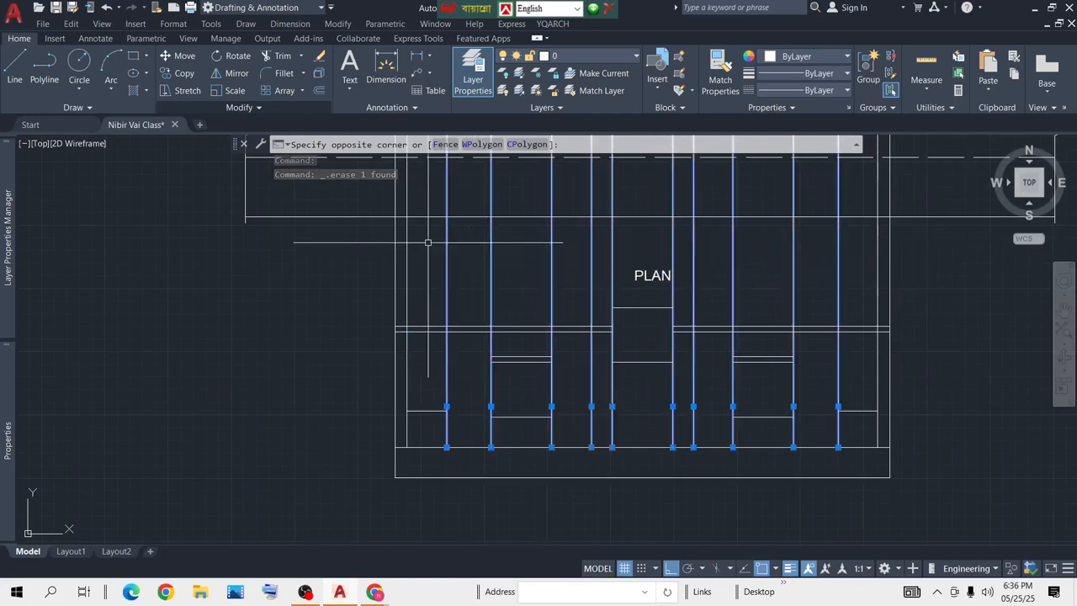
{"action": "key", "text": "Delete"}
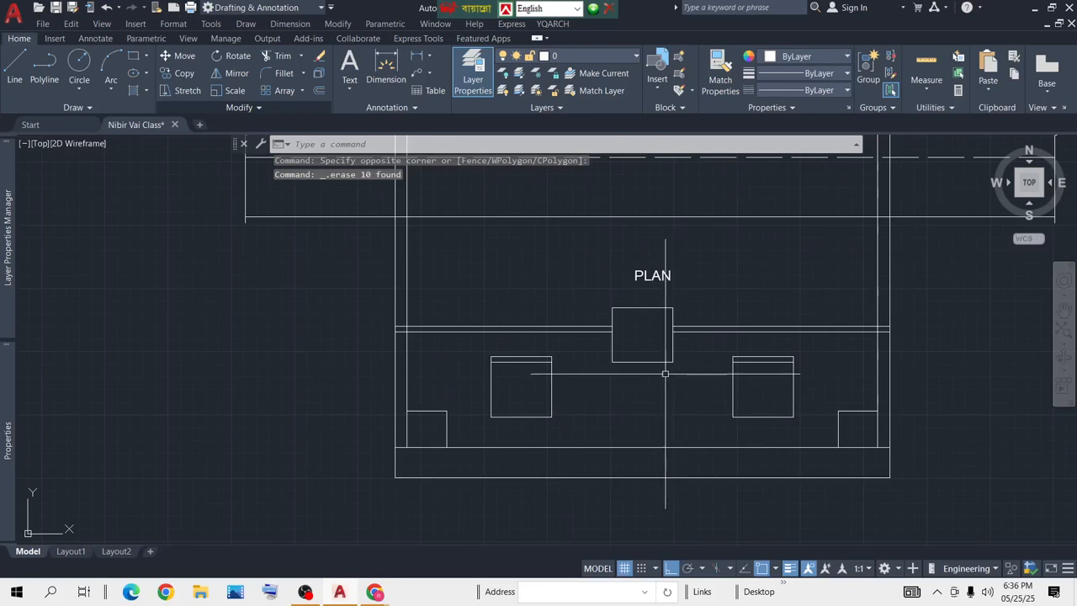
{"action": "scroll", "coordinate": [661, 366], "scroll_direction": "down", "scroll_amount": 3}
{"action": "scroll", "coordinate": [653, 349], "scroll_direction": "up", "scroll_amount": 5}
{"action": "middle_click_drag", "start_coordinate": [650, 345], "coordinate": [652, 359]}
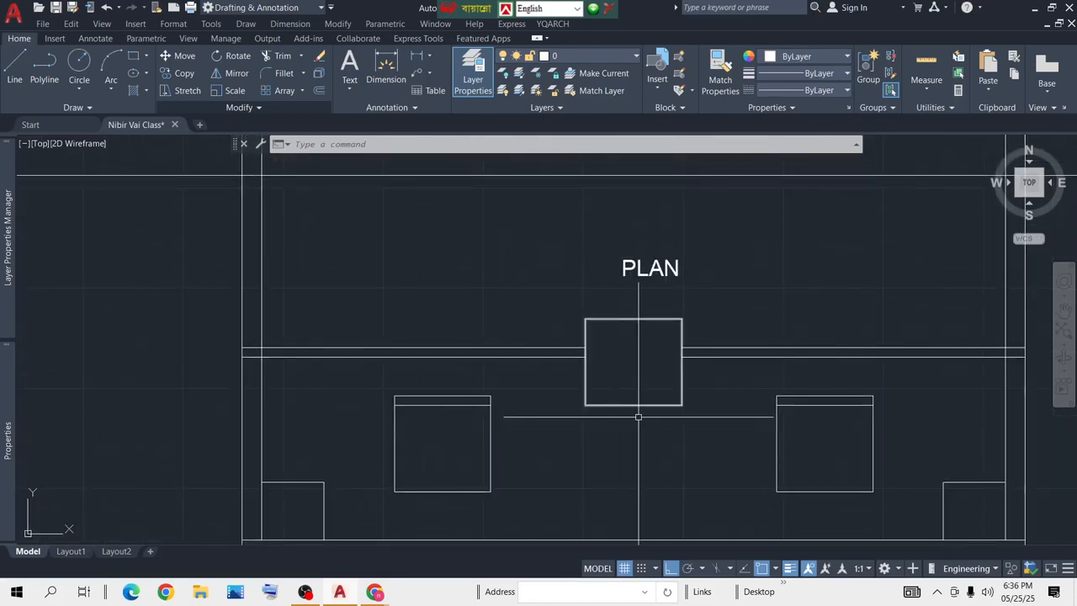
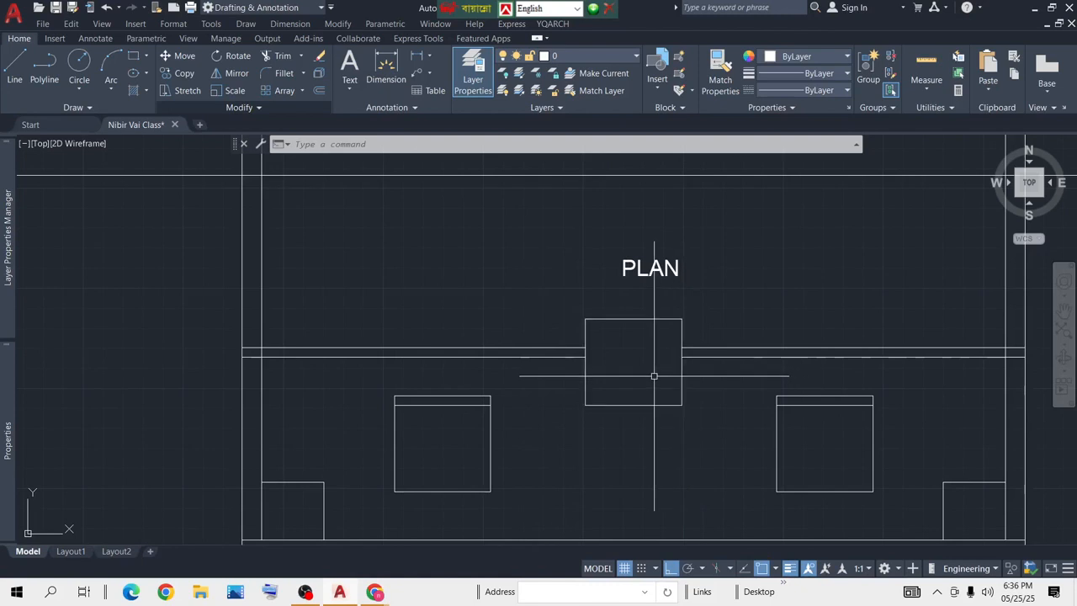
{"action": "scroll", "coordinate": [646, 378], "scroll_direction": "down", "scroll_amount": 2}
{"action": "scroll", "coordinate": [612, 310], "scroll_direction": "down", "scroll_amount": 2}
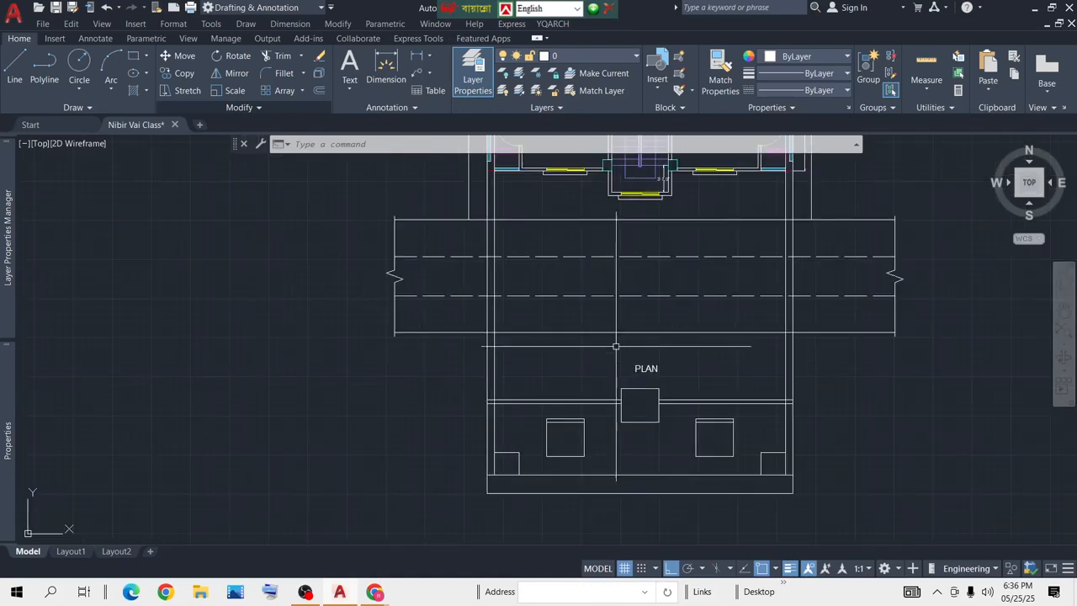
{"action": "scroll", "coordinate": [569, 433], "scroll_direction": "up", "scroll_amount": 4}
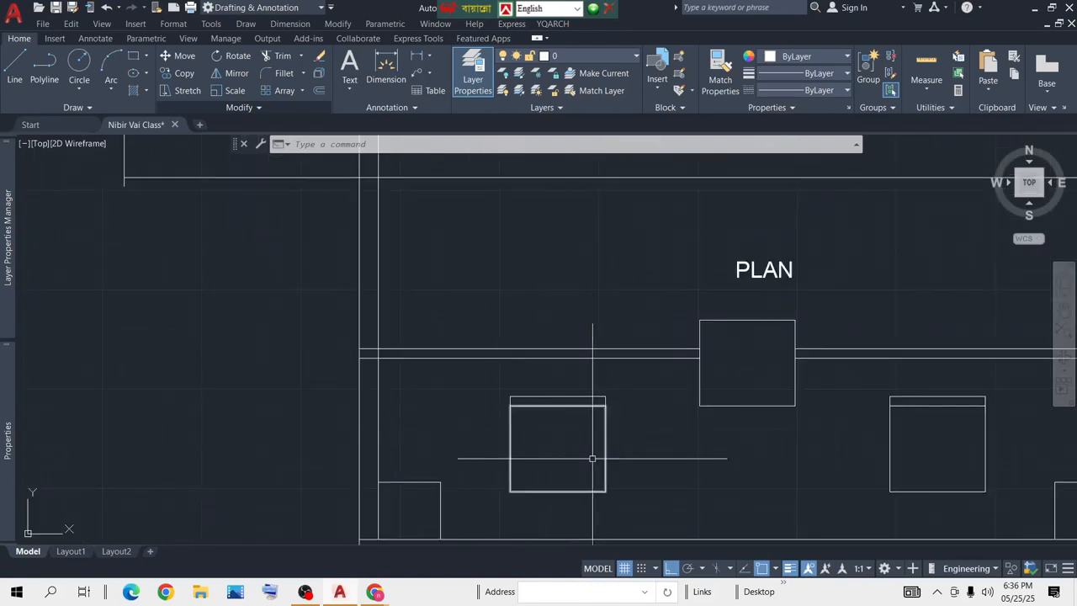
Step: Trim the outer and inner wall lines above the elevation's upper slab line on both sides
{"action": "scroll", "coordinate": [559, 428], "scroll_direction": "down", "scroll_amount": 3}
{"action": "scroll", "coordinate": [505, 451], "scroll_direction": "up", "scroll_amount": 2}
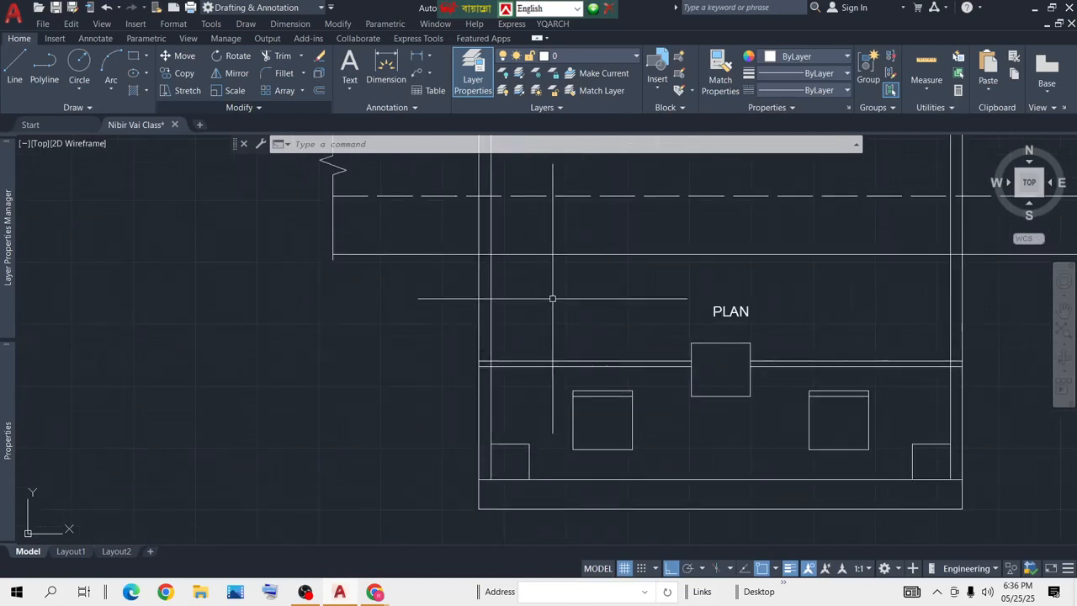
{"action": "type", "text": "tr"}
{"action": "key", "text": "Return"}
{"action": "left_click_drag", "start_coordinate": [539, 297], "coordinate": [416, 321]}
{"action": "mouse_move", "coordinate": [1038, 319]}
{"action": "left_mouse_down"}
{"action": "mouse_move", "coordinate": [968, 303]}
{"action": "mouse_move", "coordinate": [875, 319]}
{"action": "mouse_move", "coordinate": [889, 320]}
{"action": "left_mouse_up"}
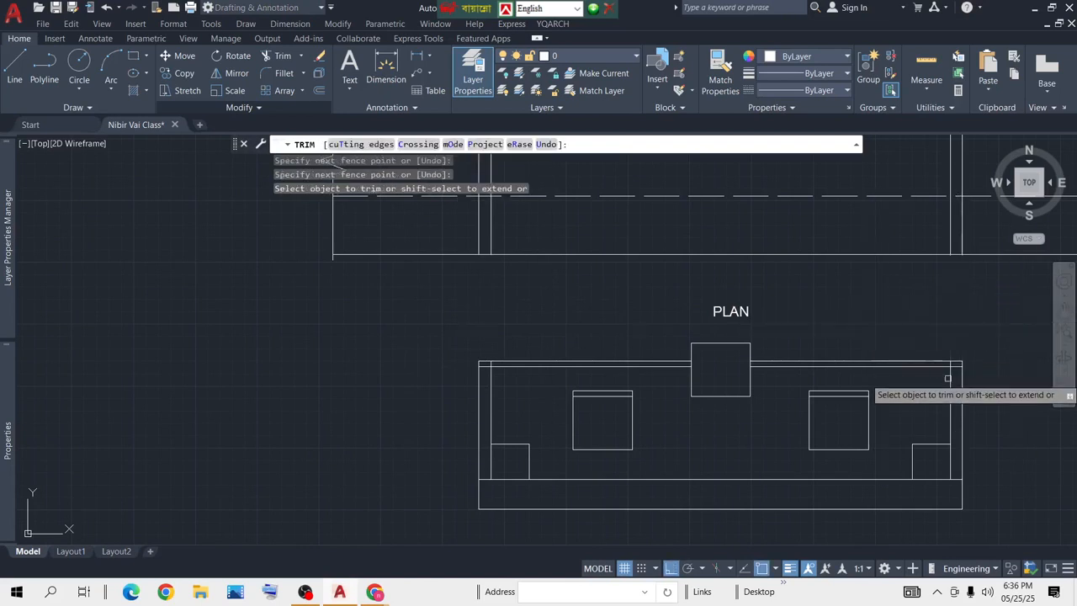
Step: Trim the overlapping stubs between the slab and wall lines at both upper corners of the elevation
{"action": "scroll", "coordinate": [896, 336], "scroll_direction": "up", "scroll_amount": 5}
{"action": "mouse_move", "coordinate": [1001, 370]}
{"action": "left_mouse_down"}
{"action": "mouse_move", "coordinate": [971, 313]}
{"action": "mouse_move", "coordinate": [918, 321]}
{"action": "left_mouse_up"}
{"action": "scroll", "coordinate": [917, 321], "scroll_direction": "down", "scroll_amount": 2}
{"action": "scroll", "coordinate": [917, 321], "scroll_direction": "down", "scroll_amount": 3}
{"action": "scroll", "coordinate": [350, 281], "scroll_direction": "up", "scroll_amount": 4}
{"action": "left_click_drag", "start_coordinate": [425, 328], "coordinate": [413, 268]}
{"action": "scroll", "coordinate": [426, 271], "scroll_direction": "down", "scroll_amount": 5}
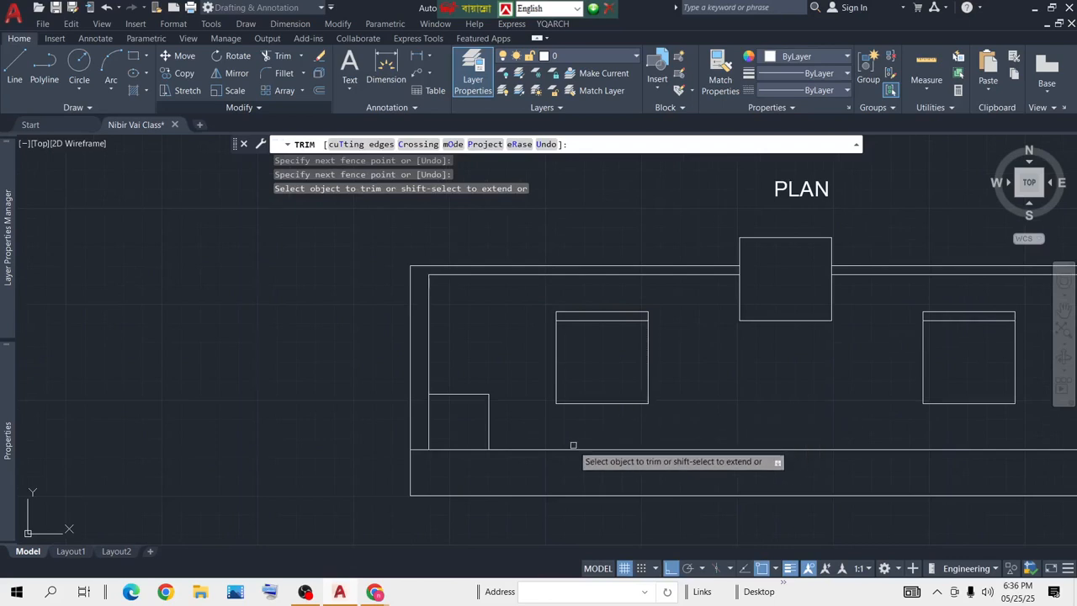
{"action": "scroll", "coordinate": [574, 443], "scroll_direction": "down", "scroll_amount": 4}
{"action": "scroll", "coordinate": [804, 454], "scroll_direction": "up", "scroll_amount": 4}
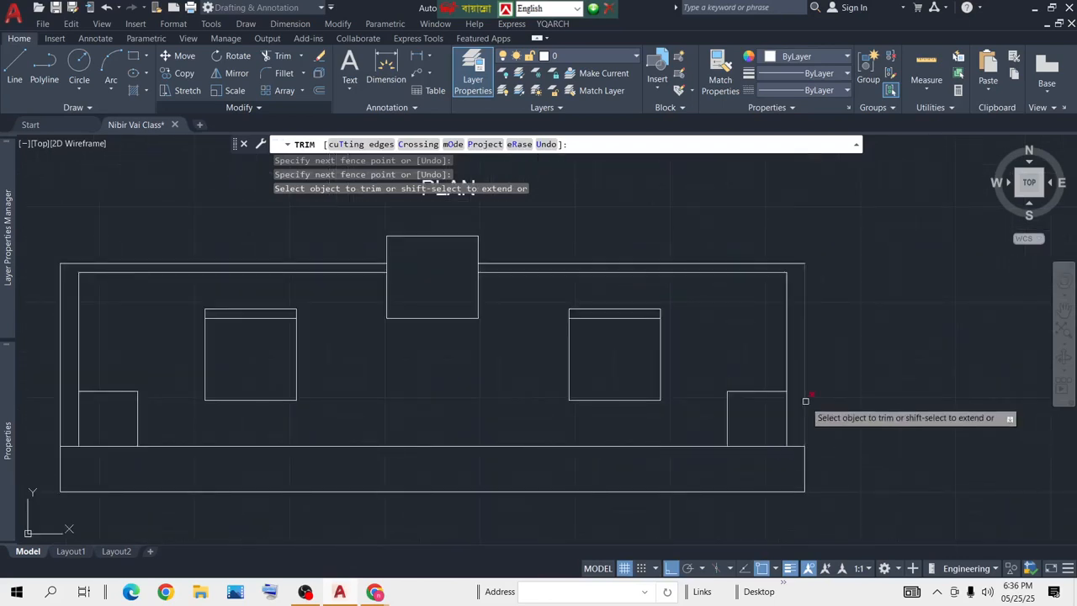
{"action": "scroll", "coordinate": [841, 412], "scroll_direction": "down", "scroll_amount": 4}
{"action": "key", "text": "Return"}
Step: Draw vertical construction lines through the two outer corners of the plan's stair wall, passing down through the elevation
{"action": "middle_click_drag", "start_coordinate": [651, 302], "coordinate": [627, 388]}
{"action": "scroll", "coordinate": [628, 371], "scroll_direction": "down", "scroll_amount": 4}
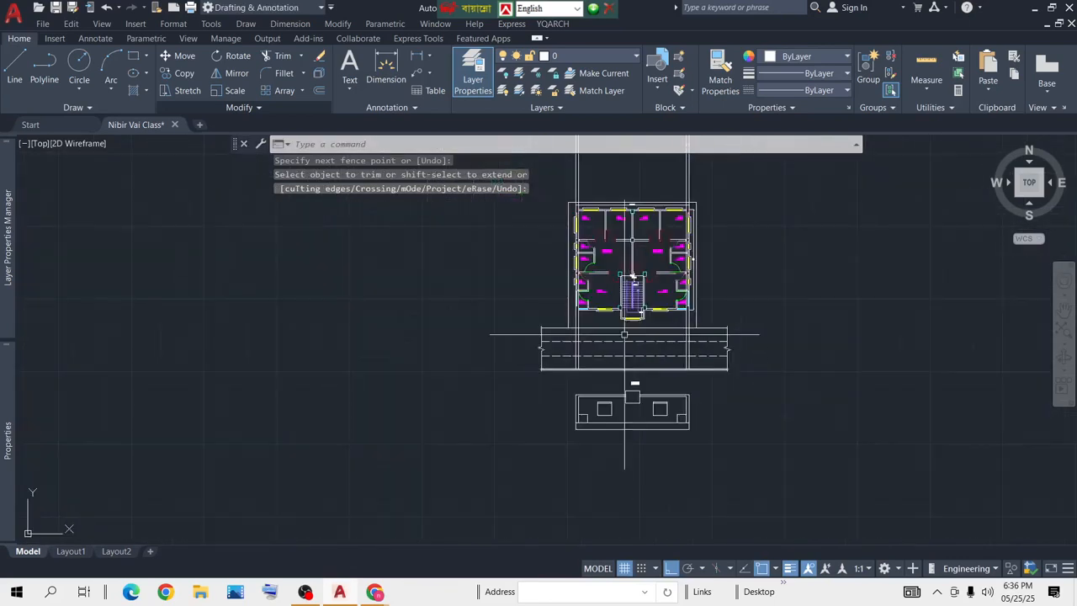
{"action": "scroll", "coordinate": [627, 318], "scroll_direction": "up", "scroll_amount": 6}
{"action": "scroll", "coordinate": [631, 319], "scroll_direction": "down", "scroll_amount": 2}
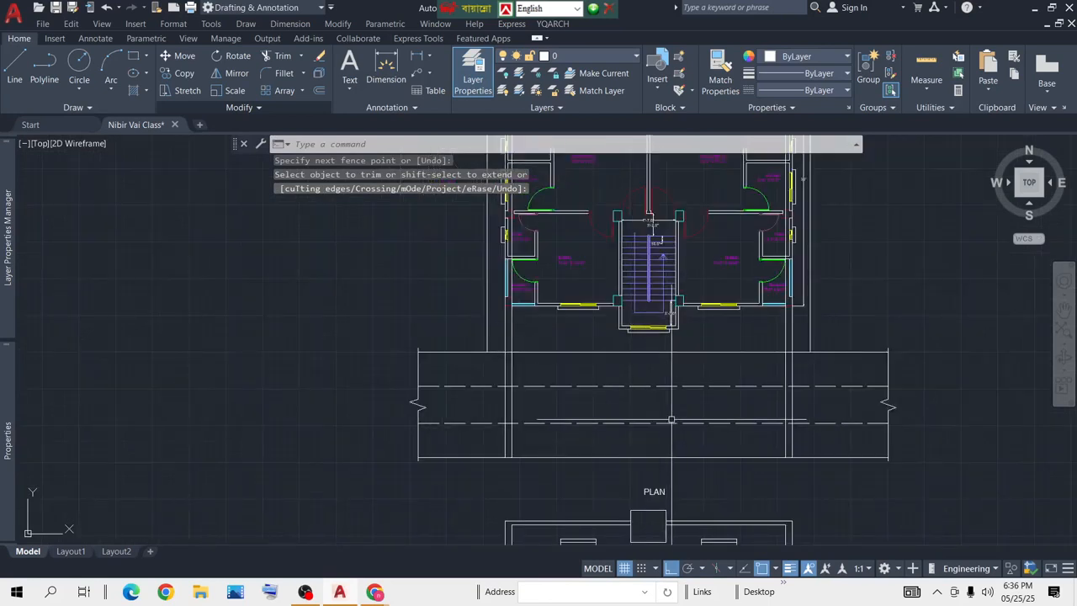
{"action": "middle_click_drag", "start_coordinate": [672, 419], "coordinate": [672, 357]}
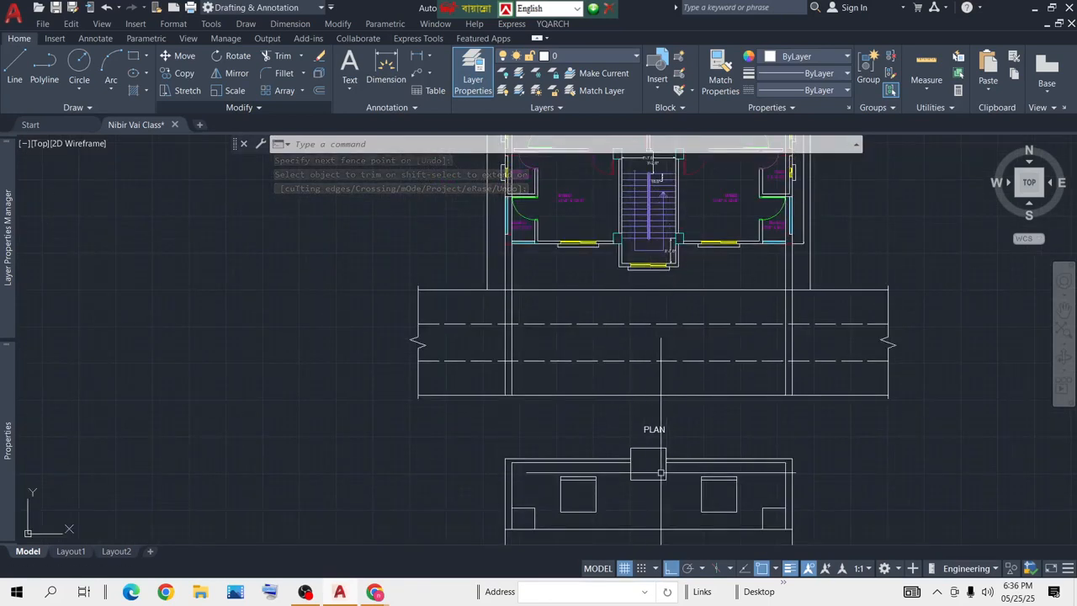
{"action": "middle_click_drag", "start_coordinate": [662, 477], "coordinate": [646, 423]}
{"action": "type", "text": "l"}
{"action": "key", "text": "Return"}
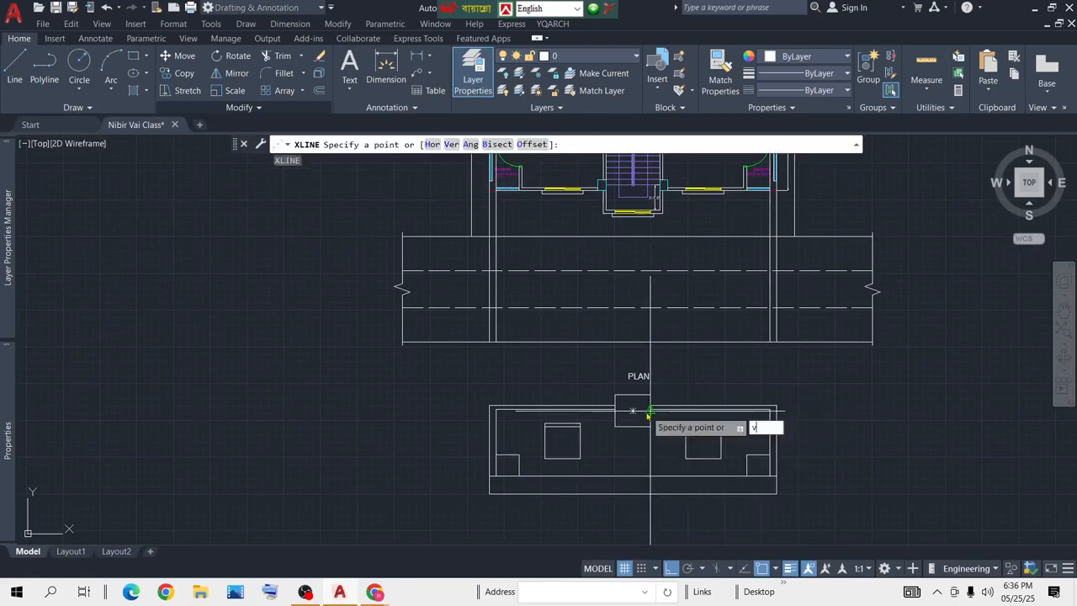
{"action": "type", "text": "v"}
{"action": "key", "text": "Return"}
{"action": "scroll", "coordinate": [602, 211], "scroll_direction": "up", "scroll_amount": 3}
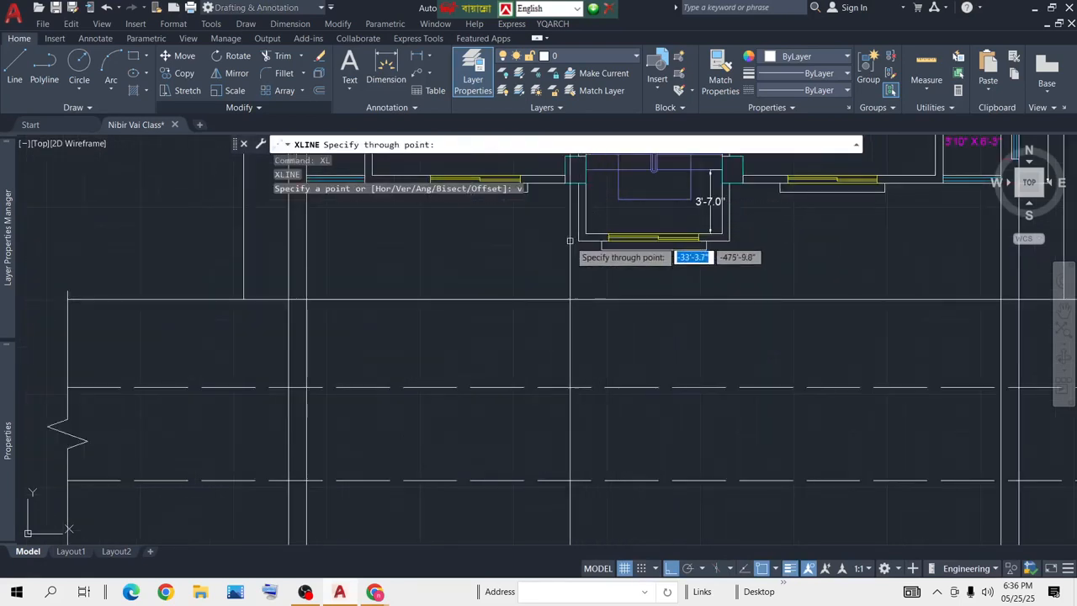
{"action": "left_click", "coordinate": [578, 242]}
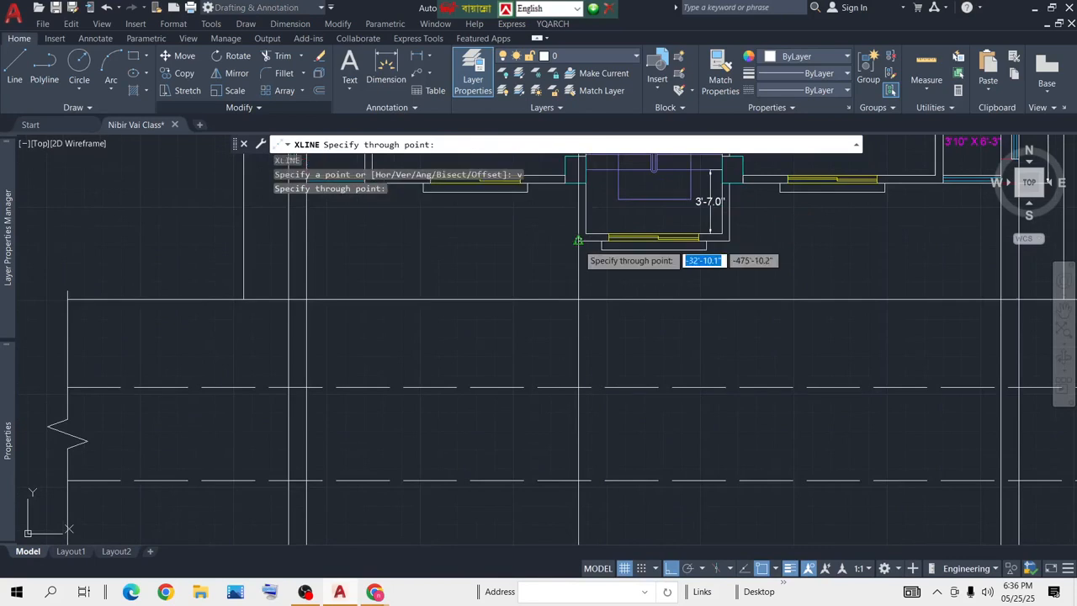
{"action": "left_click", "coordinate": [722, 233]}
{"action": "scroll", "coordinate": [690, 374], "scroll_direction": "down", "scroll_amount": 3}
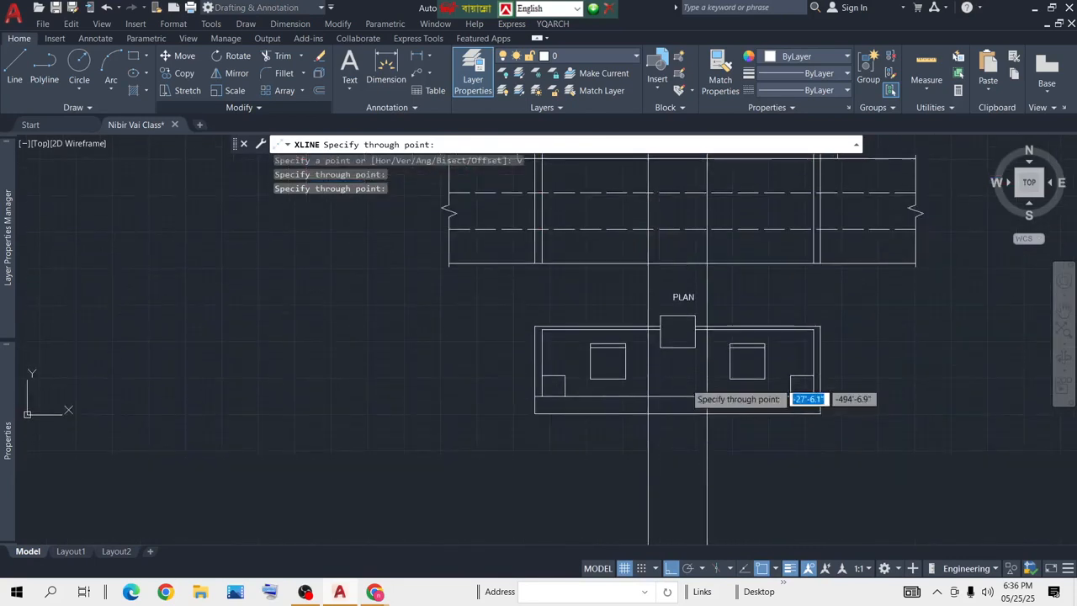
{"action": "key", "text": "Escape"}
Step: Try to trim both slab lines between the stair window and the outer stair wall lines on each side
{"action": "scroll", "coordinate": [680, 331], "scroll_direction": "up", "scroll_amount": 6}
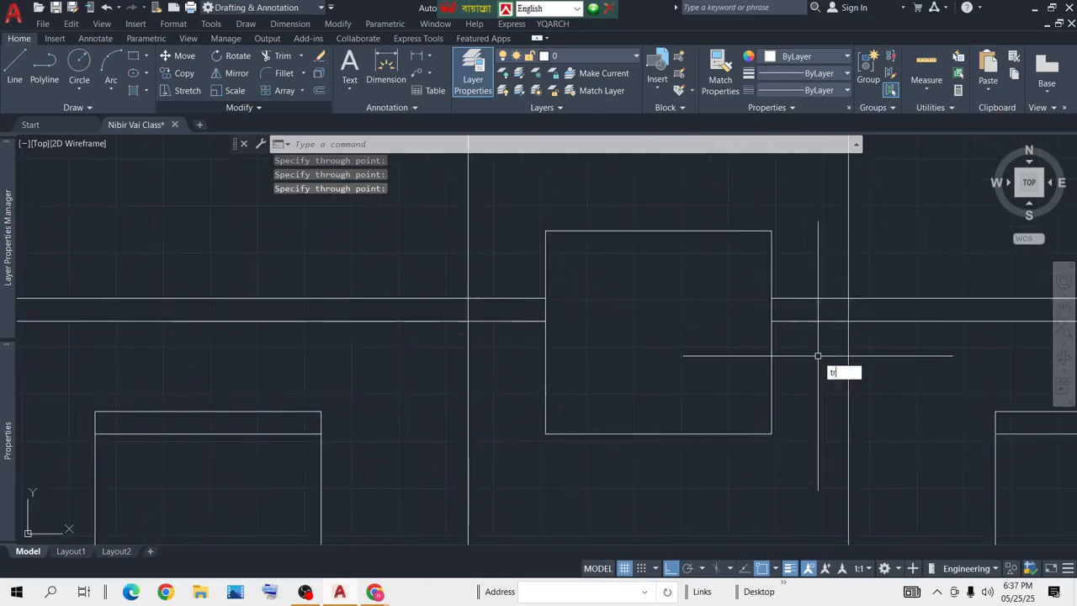
{"action": "type", "text": "tr"}
{"action": "key", "text": "Return"}
{"action": "left_click_drag", "start_coordinate": [821, 281], "coordinate": [789, 362]}
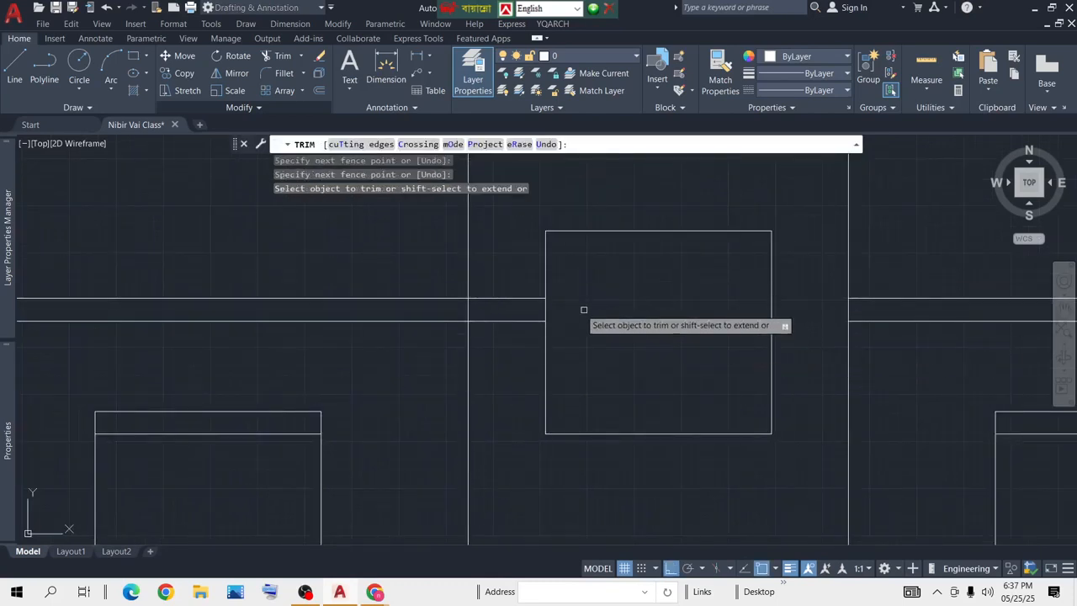
{"action": "left_click_drag", "start_coordinate": [527, 285], "coordinate": [518, 363]}
{"action": "key", "text": "Return"}
Step: Examine the stair landing, its walls and window in the plan against the projected stair lines
{"action": "scroll", "coordinate": [518, 339], "scroll_direction": "down", "scroll_amount": 6}
{"action": "mouse_move", "coordinate": [566, 396]}
{"action": "middle_mouse_down"}
{"action": "mouse_move", "coordinate": [568, 302]}
{"action": "mouse_move", "coordinate": [565, 363]}
{"action": "middle_mouse_up"}
{"action": "middle_click_drag", "start_coordinate": [550, 248], "coordinate": [570, 366]}
{"action": "scroll", "coordinate": [558, 245], "scroll_direction": "up", "scroll_amount": 6}
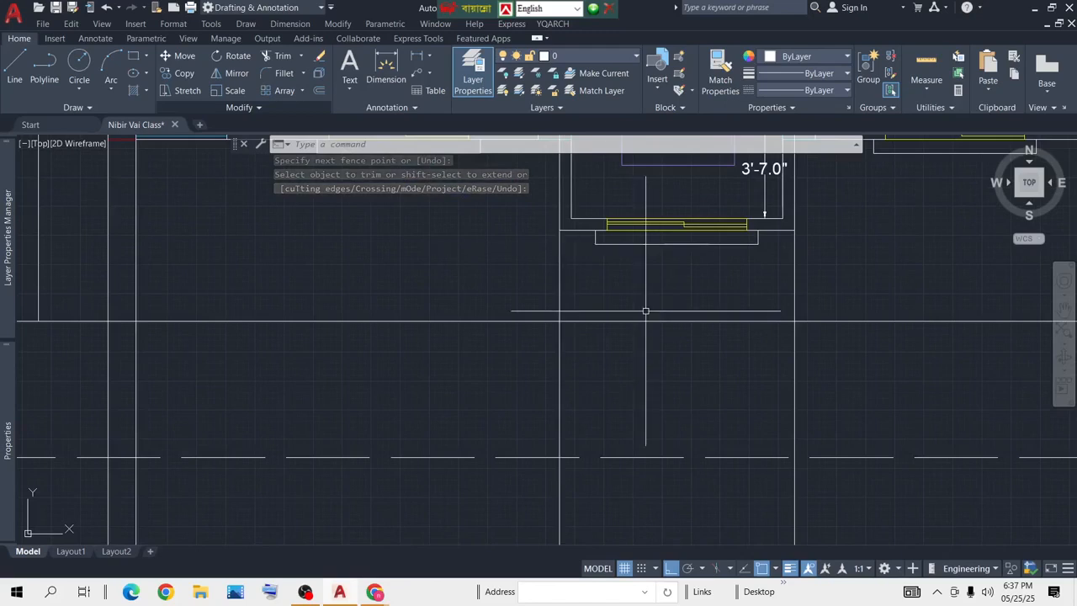
{"action": "scroll", "coordinate": [645, 312], "scroll_direction": "down", "scroll_amount": 6}
{"action": "scroll", "coordinate": [622, 262], "scroll_direction": "up", "scroll_amount": 7}
{"action": "middle_click_drag", "start_coordinate": [621, 262], "coordinate": [527, 316]}
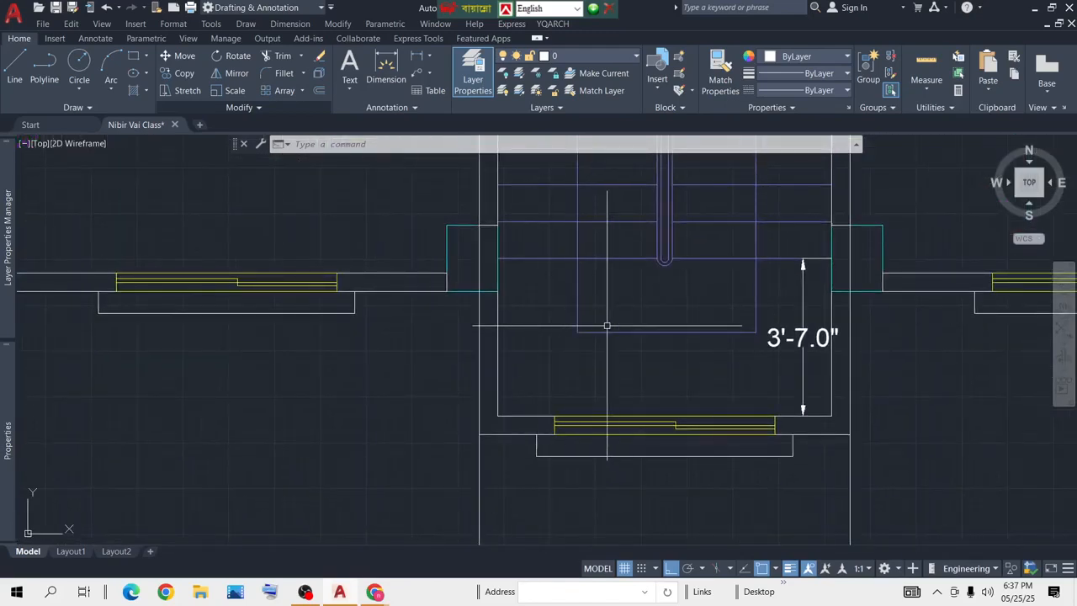
{"action": "scroll", "coordinate": [606, 325], "scroll_direction": "down", "scroll_amount": 5}
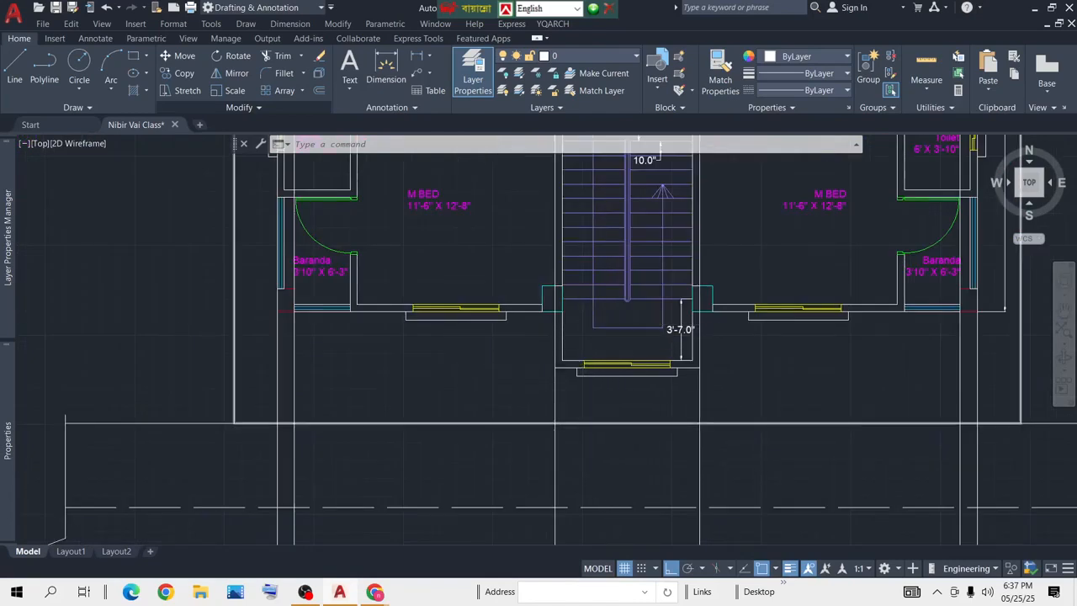
{"action": "scroll", "coordinate": [587, 324], "scroll_direction": "up", "scroll_amount": 2}
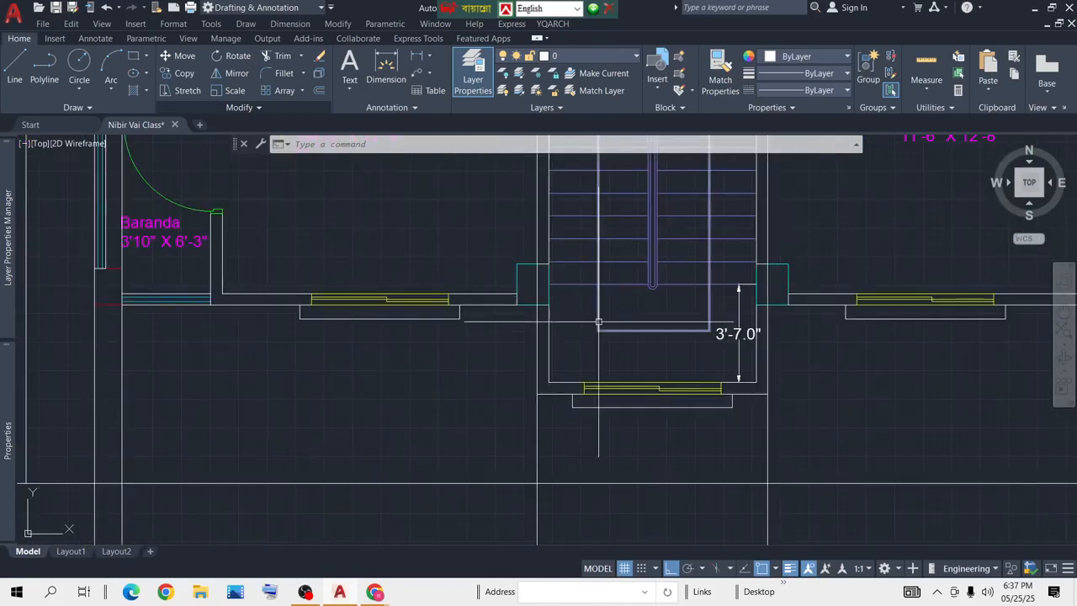
{"action": "scroll", "coordinate": [598, 322], "scroll_direction": "down", "scroll_amount": 3}
{"action": "middle_click_drag", "start_coordinate": [613, 399], "coordinate": [584, 278]}
Step: Undo the trim of the slab lines beside the stair window
{"action": "scroll", "coordinate": [584, 278], "scroll_direction": "down", "scroll_amount": 3}
{"action": "scroll", "coordinate": [578, 373], "scroll_direction": "up", "scroll_amount": 5}
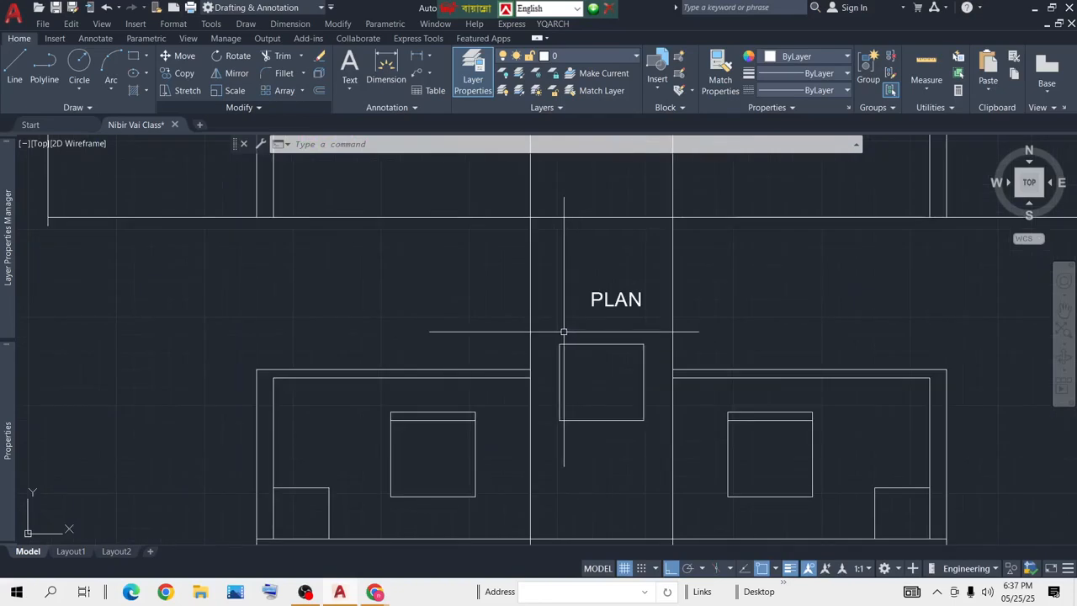
{"action": "scroll", "coordinate": [563, 332], "scroll_direction": "up", "scroll_amount": 4}
{"action": "scroll", "coordinate": [563, 331], "scroll_direction": "down", "scroll_amount": 6}
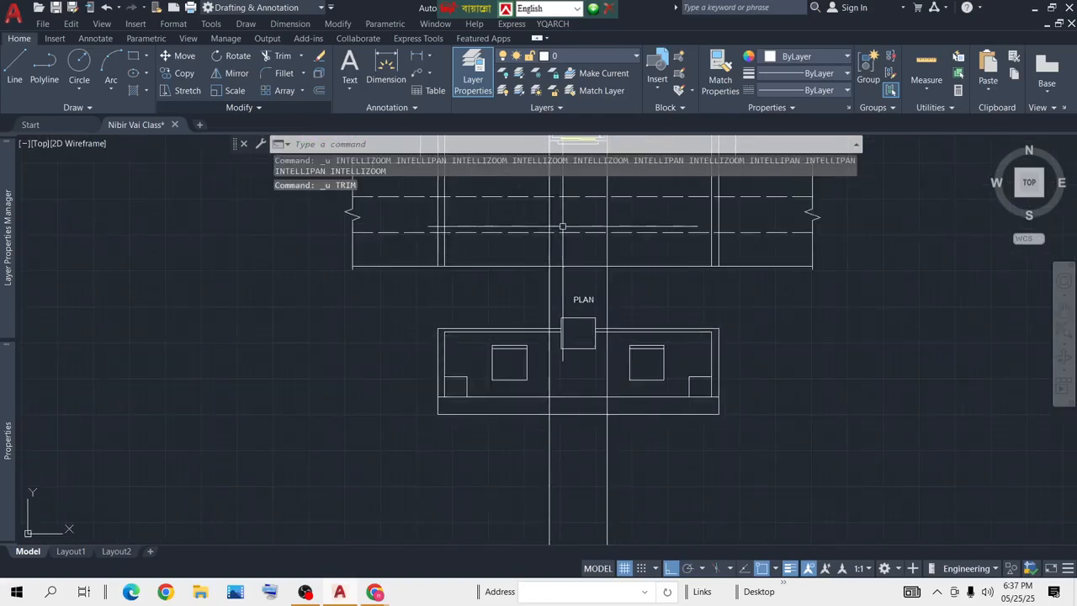
Step: Draw vertical construction lines through the two inner corners of the plan's stair wall, passing down through the elevation
{"action": "middle_click_drag", "start_coordinate": [562, 226], "coordinate": [565, 345]}
{"action": "type", "text": "l"}
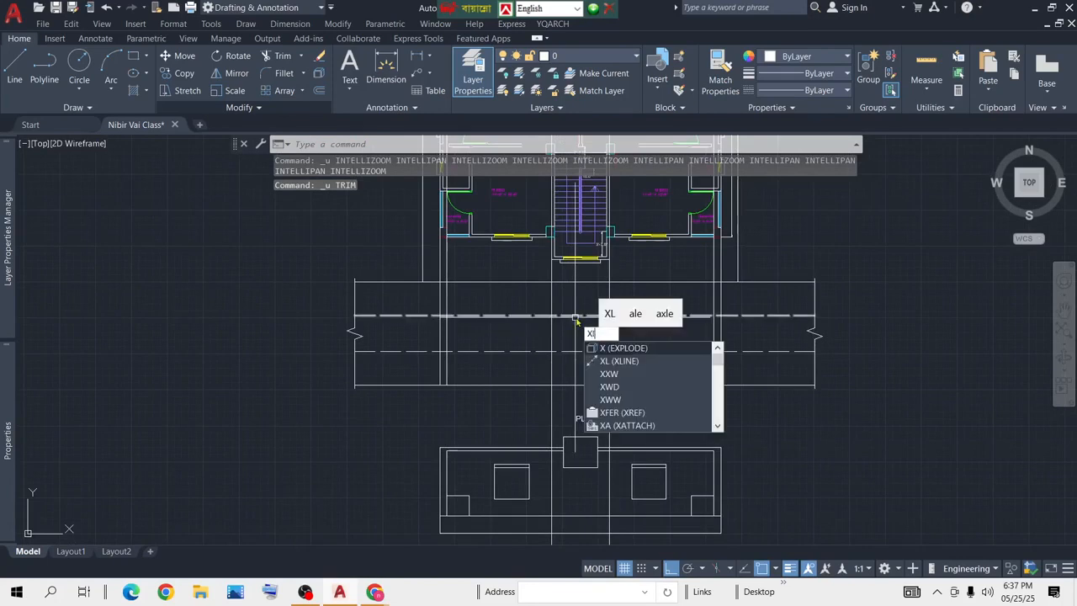
{"action": "key", "text": "Return"}
{"action": "type", "text": "v"}
{"action": "key", "text": "Return"}
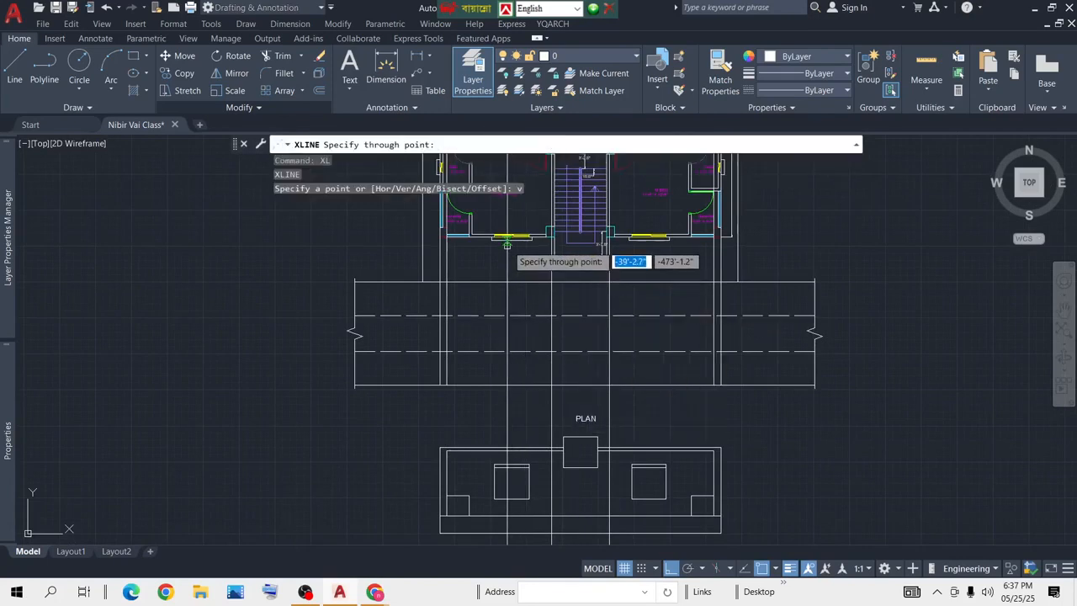
{"action": "scroll", "coordinate": [578, 315], "scroll_direction": "up", "scroll_amount": 5}
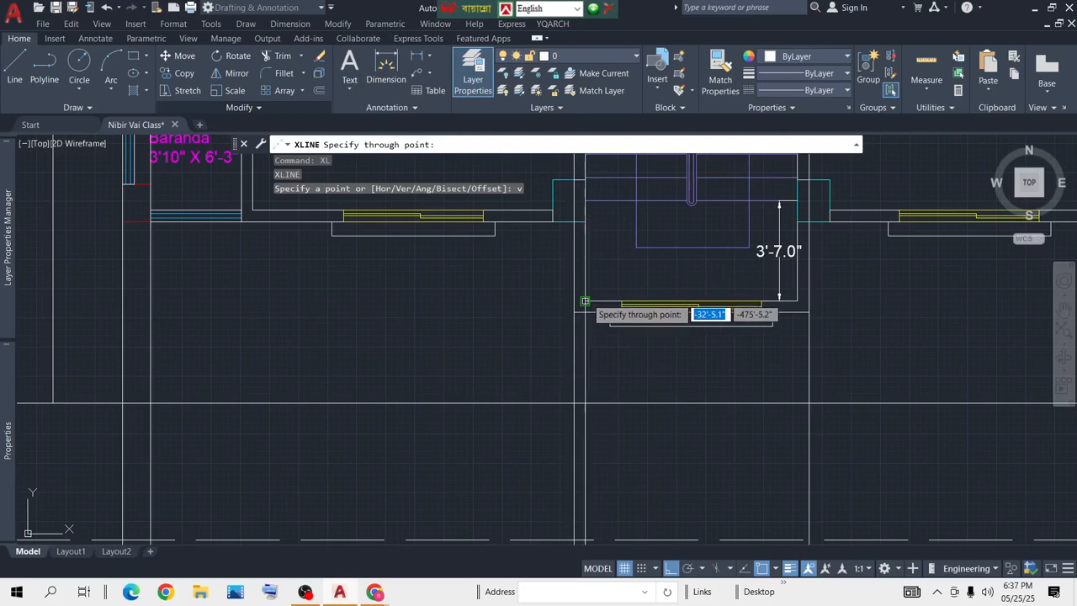
{"action": "left_click", "coordinate": [586, 303]}
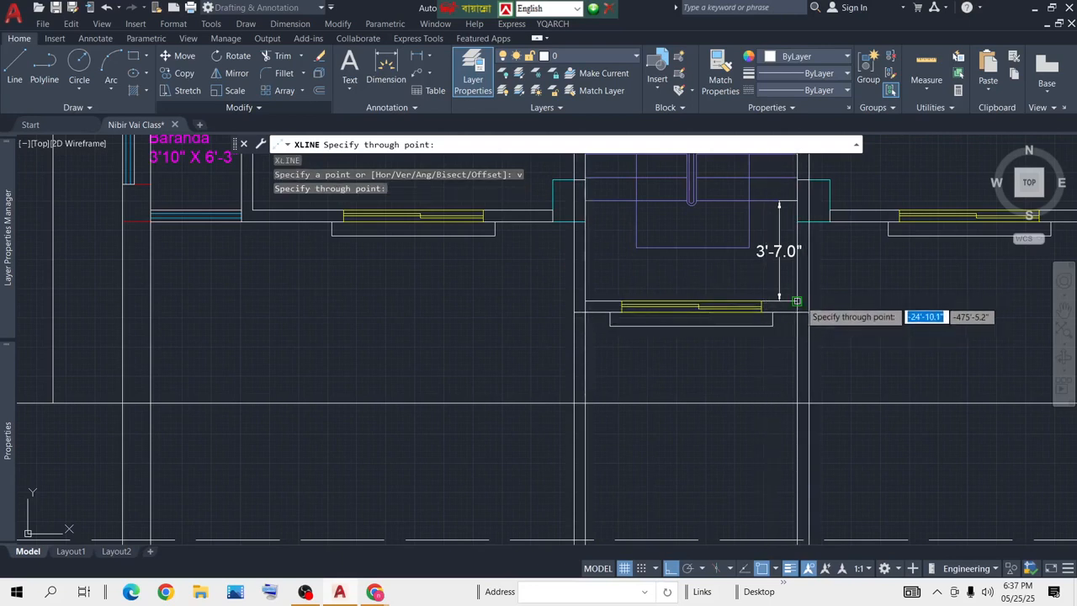
{"action": "left_click", "coordinate": [796, 300]}
{"action": "scroll", "coordinate": [686, 421], "scroll_direction": "down", "scroll_amount": 6}
{"action": "scroll", "coordinate": [672, 309], "scroll_direction": "up", "scroll_amount": 6}
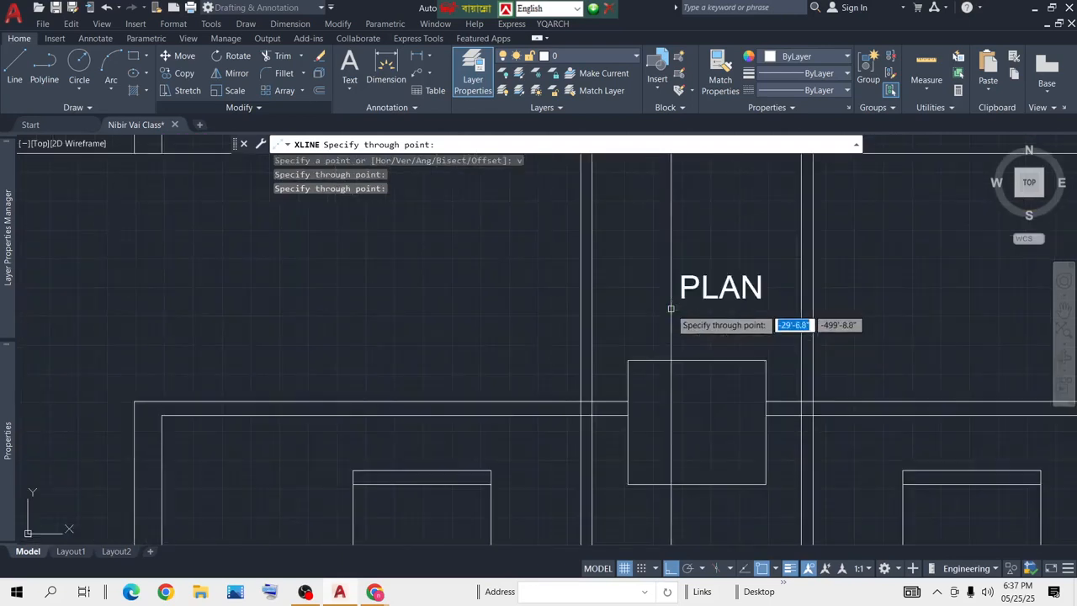
{"action": "key", "text": "space"}
Step: Trim both slab lines between the stair window and the inner stair wall lines on each side
{"action": "scroll", "coordinate": [631, 390], "scroll_direction": "up", "scroll_amount": 2}
{"action": "middle_click_drag", "start_coordinate": [629, 385], "coordinate": [624, 291]}
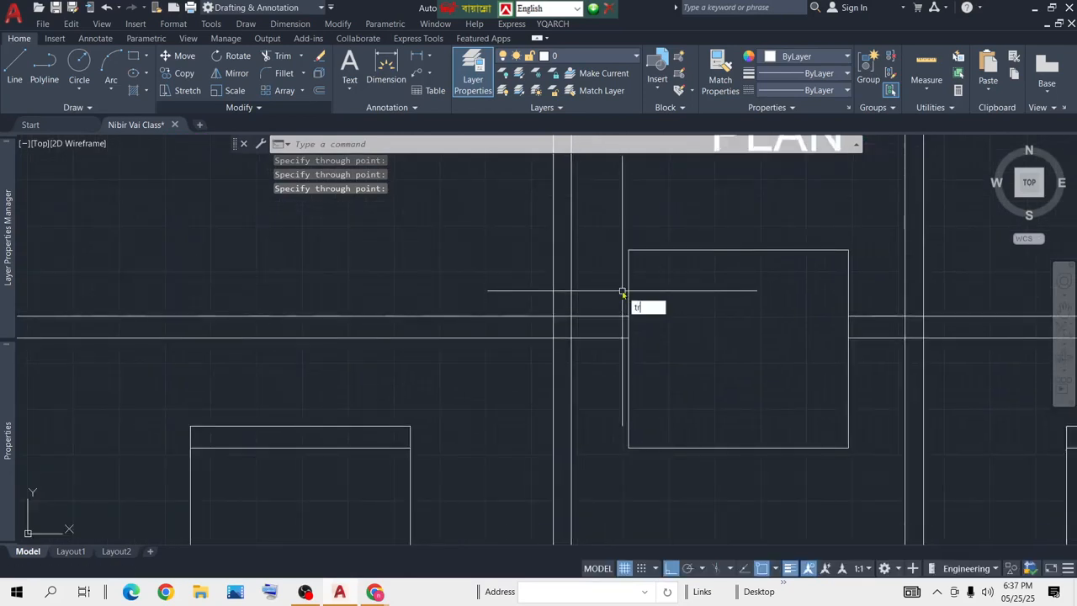
{"action": "key", "text": "space"}
{"action": "left_click", "coordinate": [599, 297]}
{"action": "left_click", "coordinate": [608, 401]}
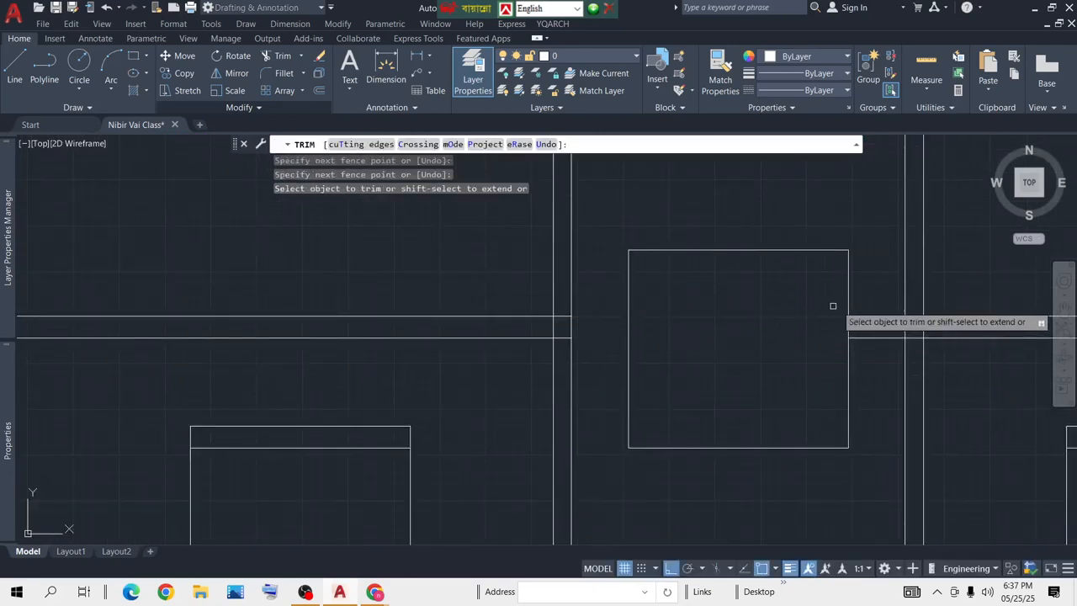
{"action": "left_click", "coordinate": [880, 298]}
{"action": "left_click", "coordinate": [877, 361]}
{"action": "key", "text": "space"}
Step: Draw a horizontal line from the left window's upper-right corner, below its sunshade, to just past the right stair wall lines
{"action": "middle_click_drag", "start_coordinate": [737, 459], "coordinate": [704, 306]}
{"action": "scroll", "coordinate": [697, 276], "scroll_direction": "down", "scroll_amount": 3}
{"action": "scroll", "coordinate": [682, 373], "scroll_direction": "up", "scroll_amount": 4}
{"action": "middle_click_drag", "start_coordinate": [670, 361], "coordinate": [683, 404]}
{"action": "scroll", "coordinate": [654, 233], "scroll_direction": "down", "scroll_amount": 4}
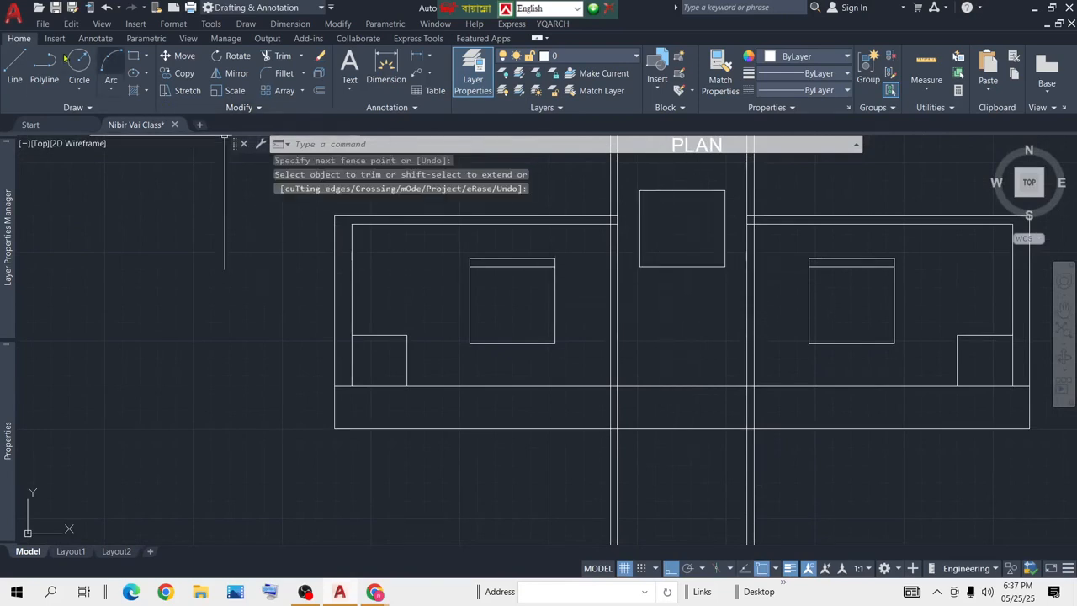
{"action": "left_click", "coordinate": [17, 68]}
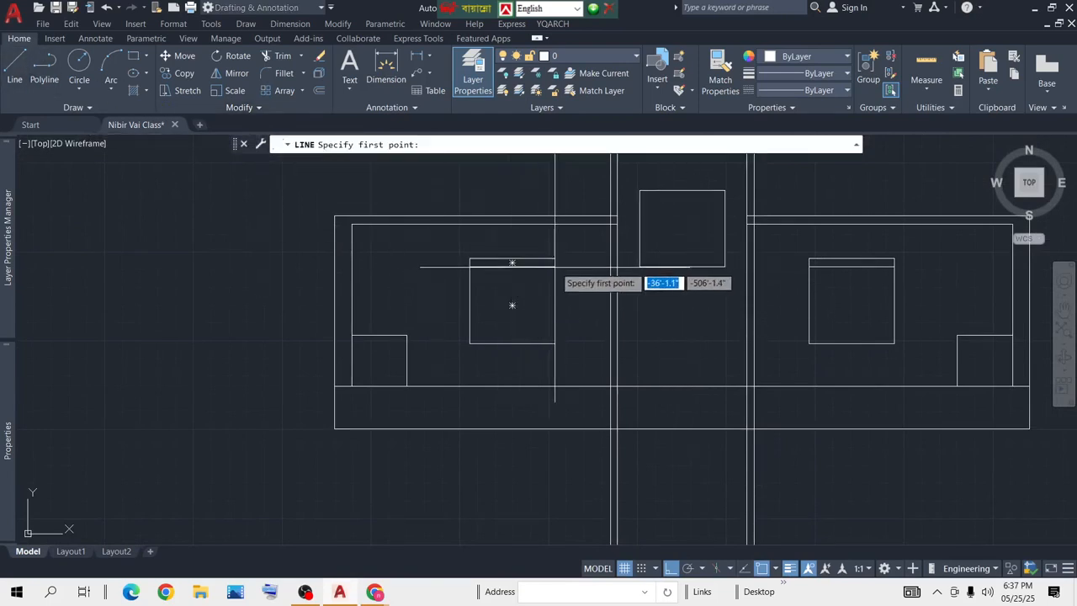
{"action": "left_click", "coordinate": [510, 306]}
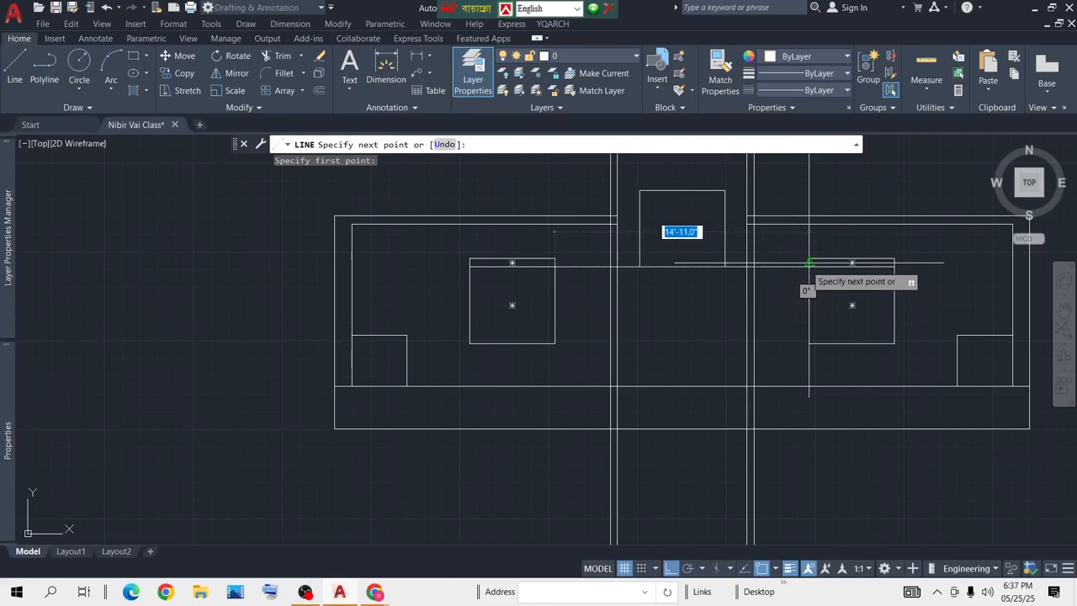
{"action": "left_click", "coordinate": [773, 267]}
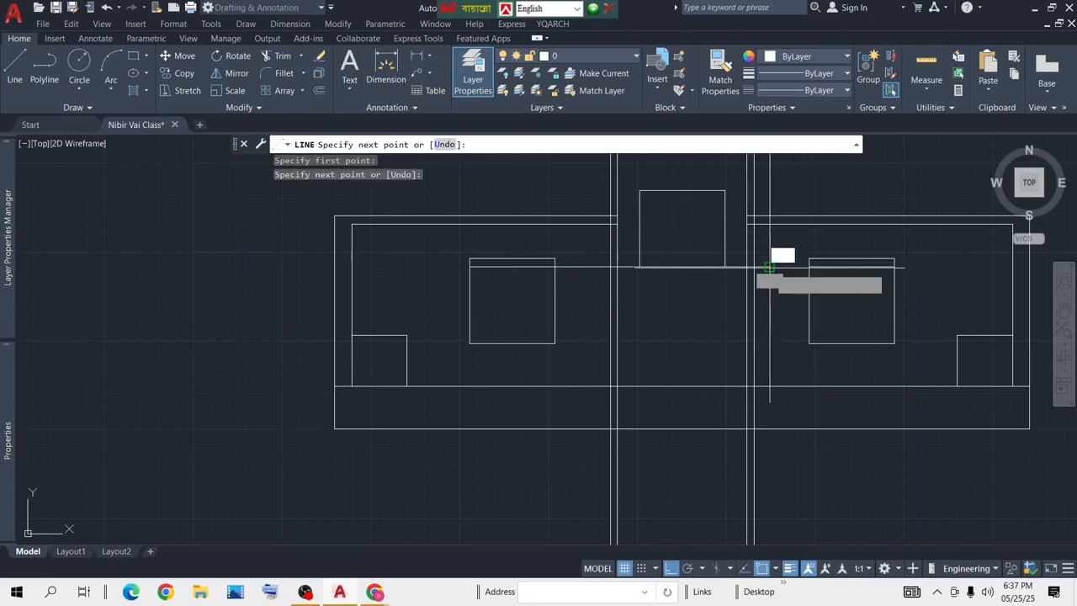
{"action": "key", "text": "Return"}
Step: Move the stair window rectangle straight up by 6 inches
{"action": "scroll", "coordinate": [664, 236], "scroll_direction": "up", "scroll_amount": 4}
{"action": "scroll", "coordinate": [637, 241], "scroll_direction": "down", "scroll_amount": 2}
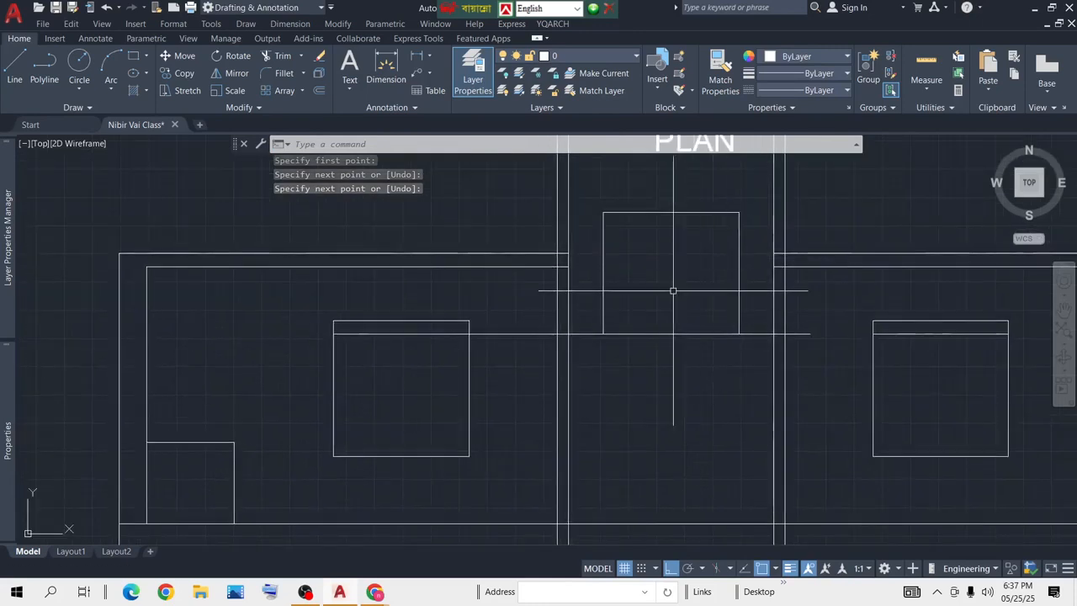
{"action": "left_click", "coordinate": [757, 204]}
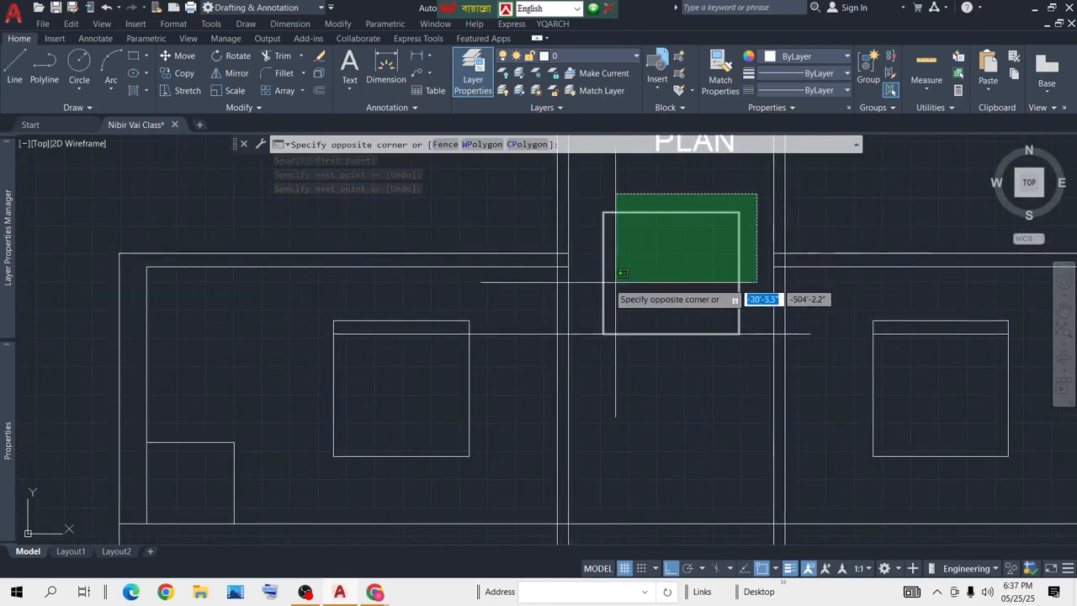
{"action": "left_click", "coordinate": [595, 284]}
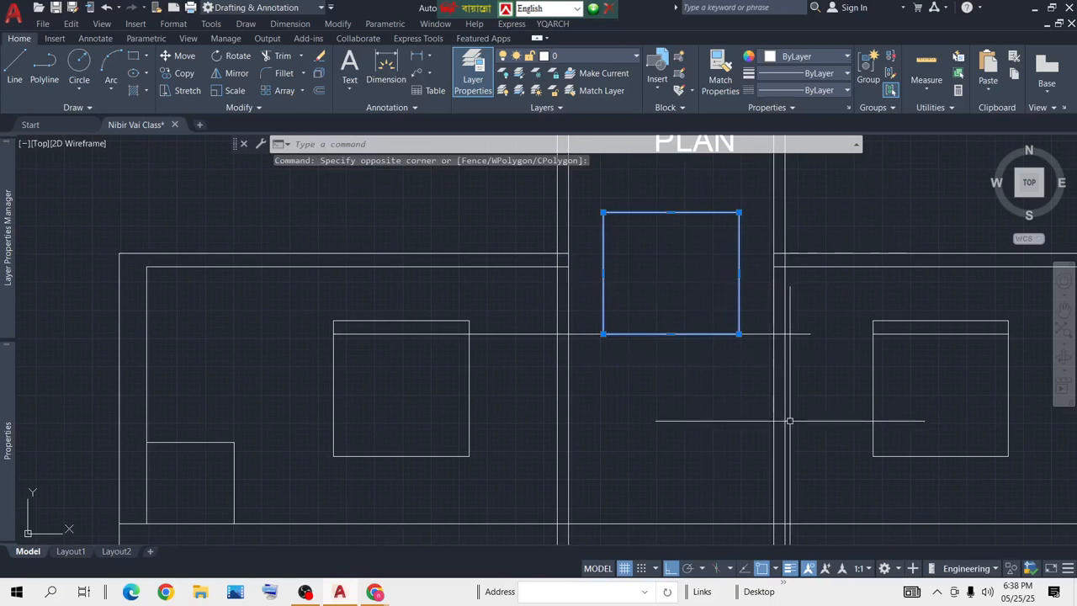
{"action": "type", "text": "m"}
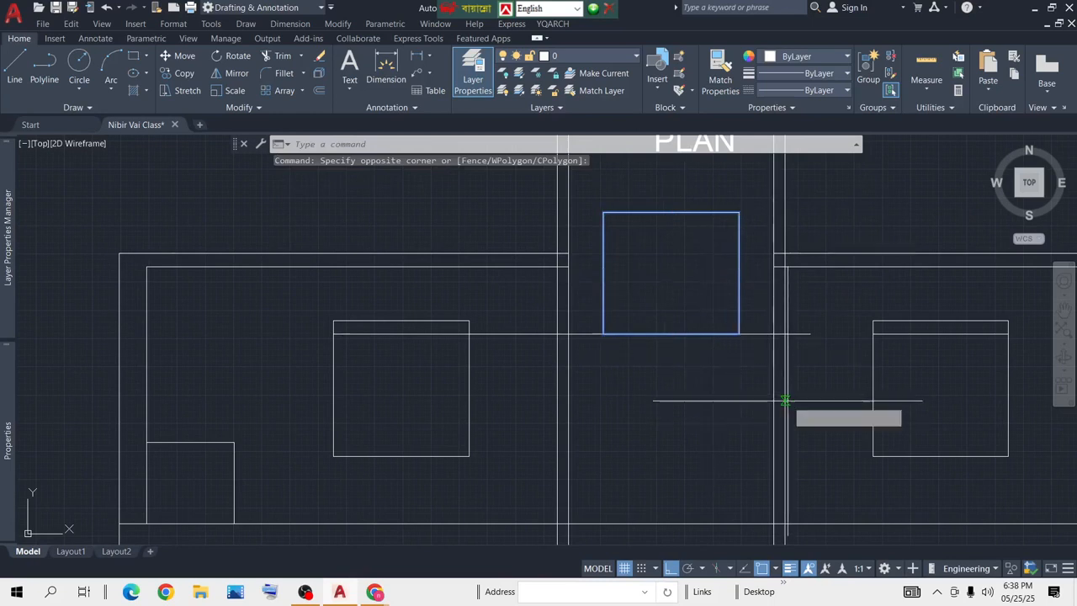
{"action": "key", "text": "Return"}
{"action": "left_click", "coordinate": [795, 380]}
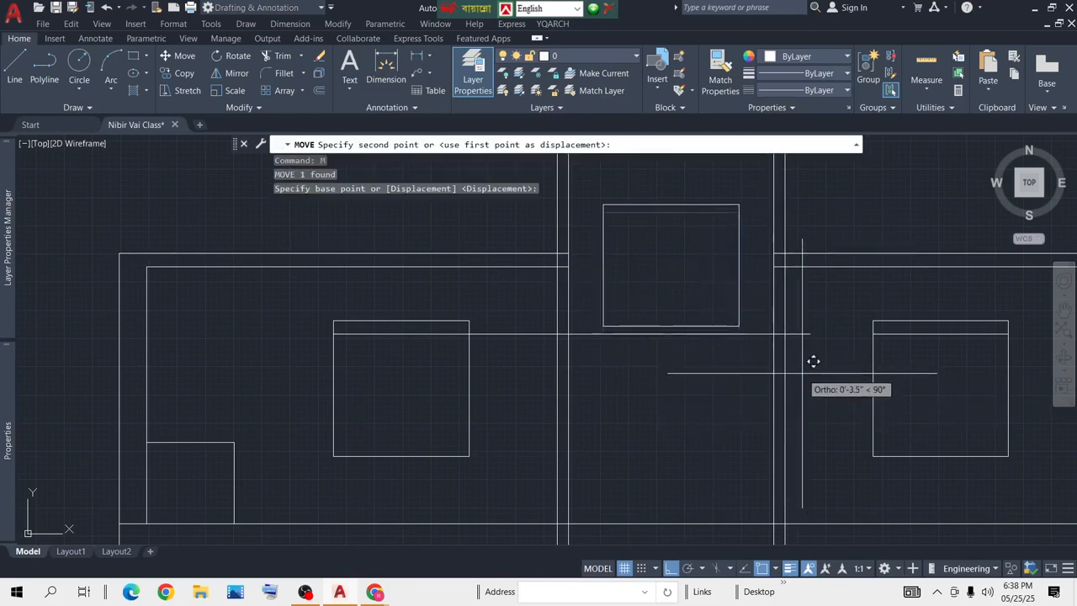
{"action": "type", "text": "6"}
{"action": "key", "text": "Return"}
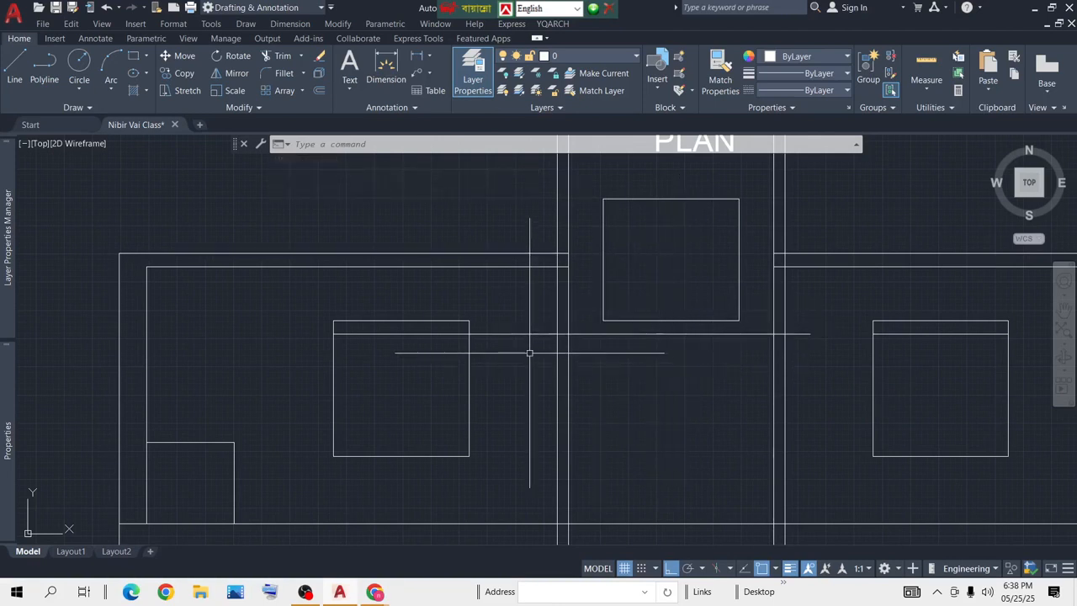
Step: Trim the horizontal line back to the inner stair wall lines and remove the surplus stair wall segments between slab and plinth
{"action": "scroll", "coordinate": [531, 330], "scroll_direction": "up", "scroll_amount": 2}
{"action": "scroll", "coordinate": [641, 351], "scroll_direction": "down", "scroll_amount": 2}
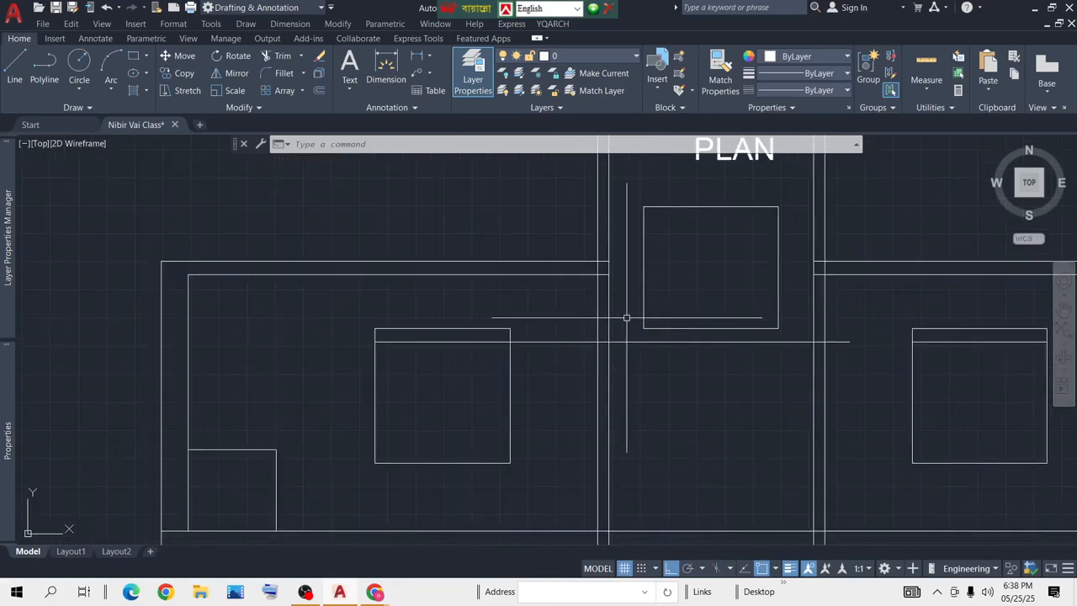
{"action": "key", "text": "Return"}
{"action": "left_click_drag", "start_coordinate": [570, 315], "coordinate": [569, 374]}
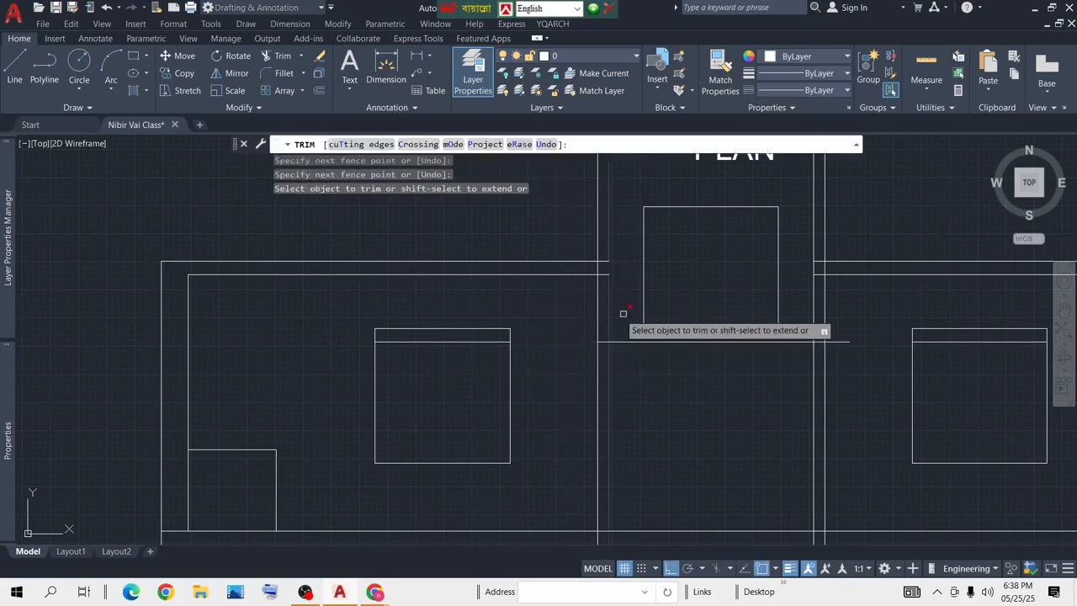
{"action": "left_click", "coordinate": [598, 327]}
{"action": "left_click", "coordinate": [601, 342]}
{"action": "left_click", "coordinate": [608, 308]}
{"action": "left_click", "coordinate": [814, 315]}
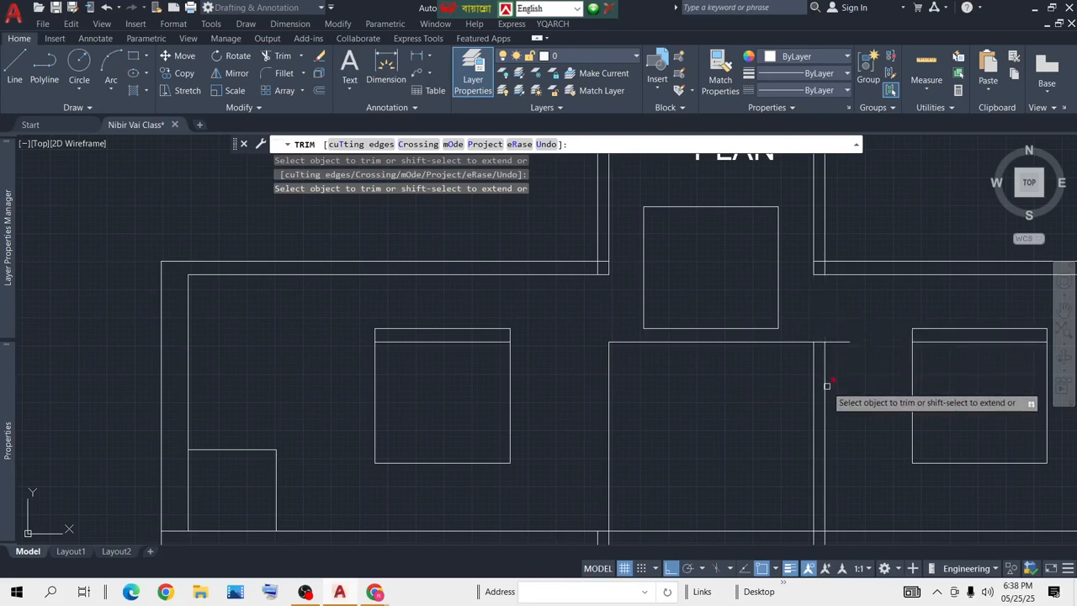
{"action": "left_click", "coordinate": [836, 342]}
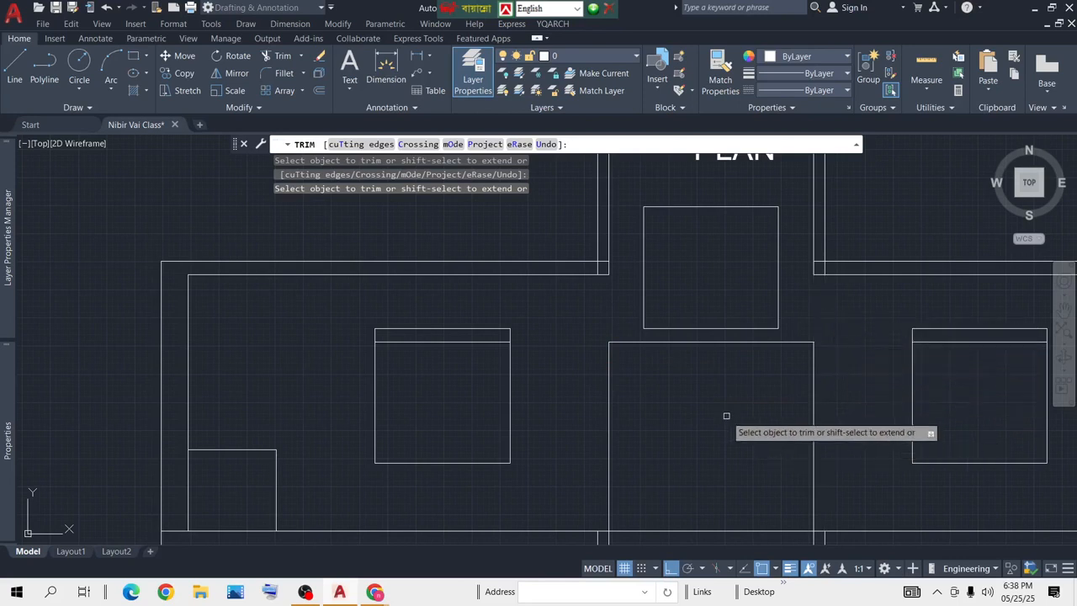
{"action": "key", "text": "Return"}
Step: Trim the outer stair wall lines within the plinth and all four stair wall lines below the ground line
{"action": "scroll", "coordinate": [730, 414], "scroll_direction": "down", "scroll_amount": 3}
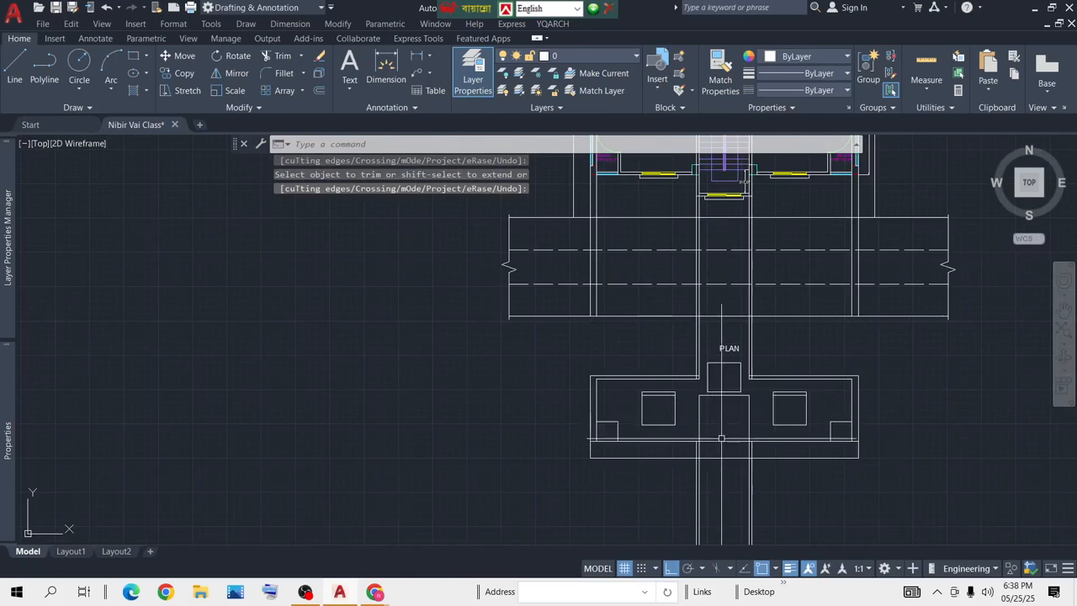
{"action": "scroll", "coordinate": [721, 438], "scroll_direction": "up", "scroll_amount": 4}
{"action": "type", "text": "tr"}
{"action": "key", "text": "Return"}
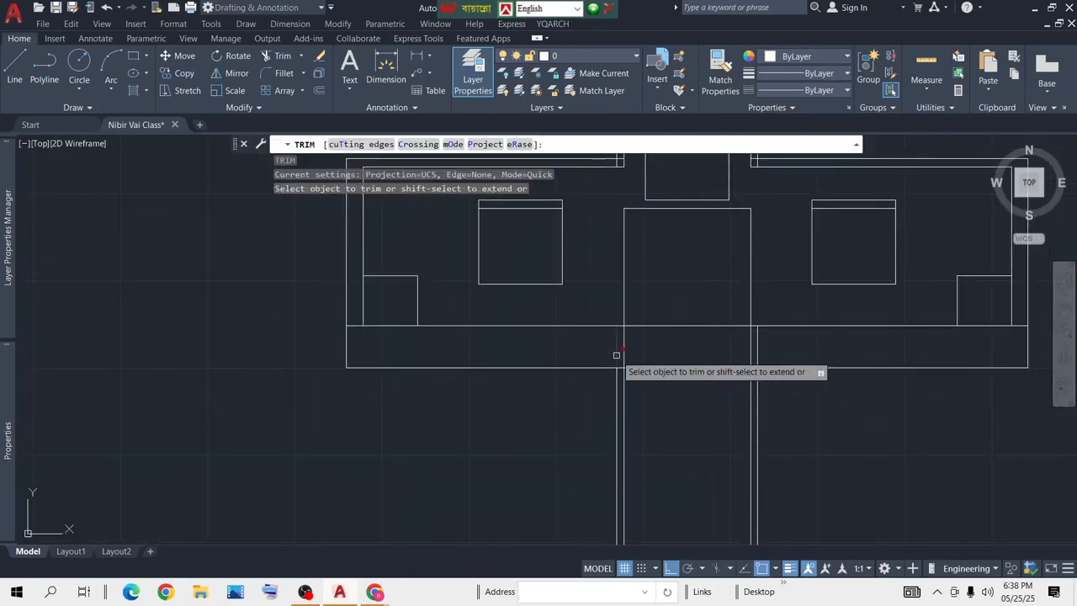
{"action": "left_click", "coordinate": [757, 348]}
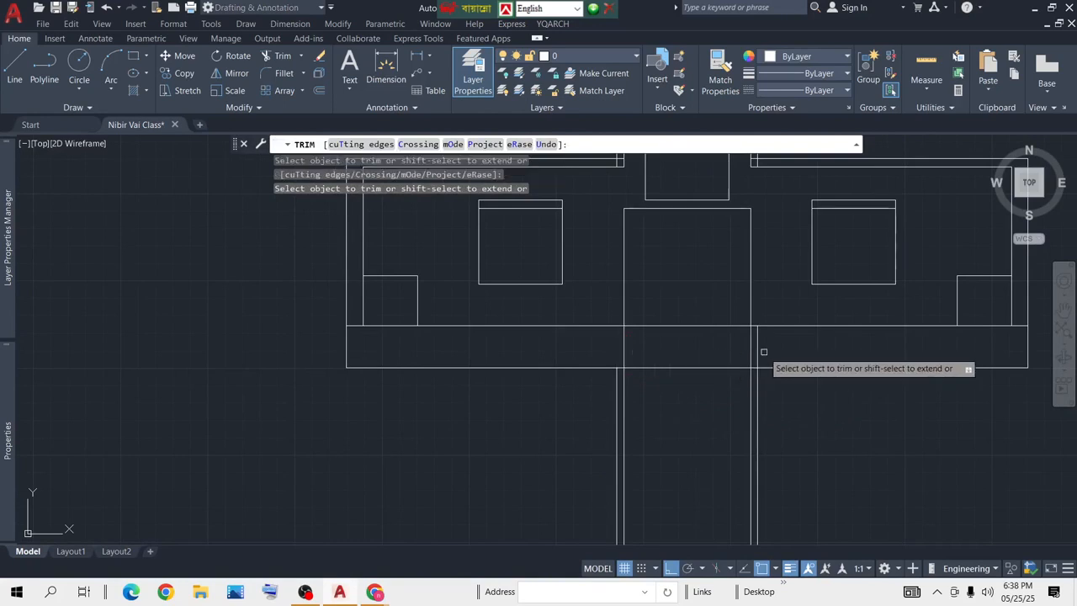
{"action": "left_click", "coordinate": [798, 444]}
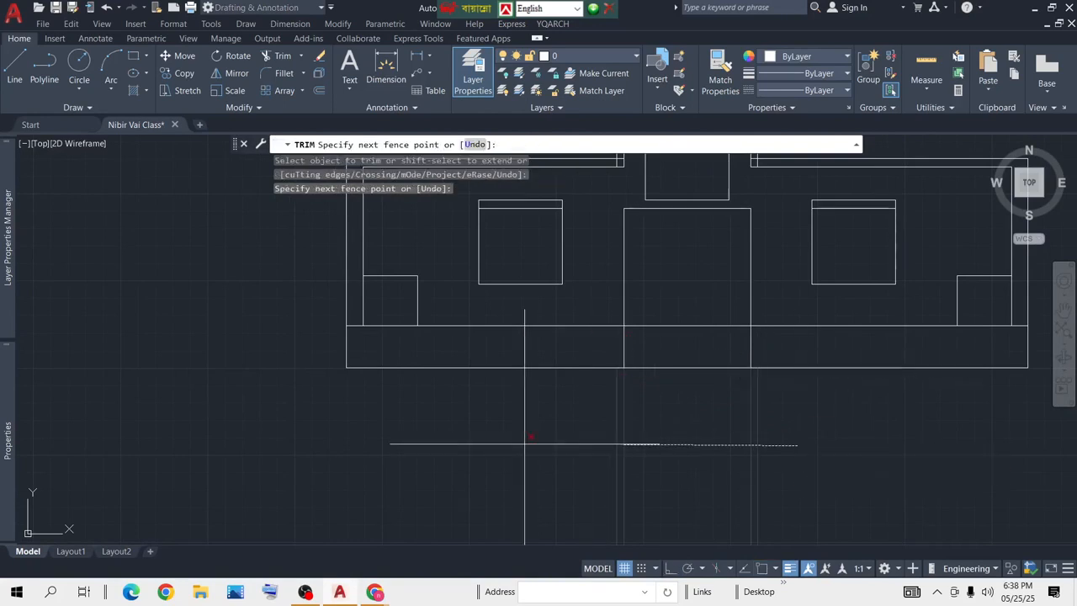
{"action": "key", "text": "Return"}
{"action": "scroll", "coordinate": [670, 344], "scroll_direction": "up", "scroll_amount": 2}
{"action": "key", "text": "Return"}
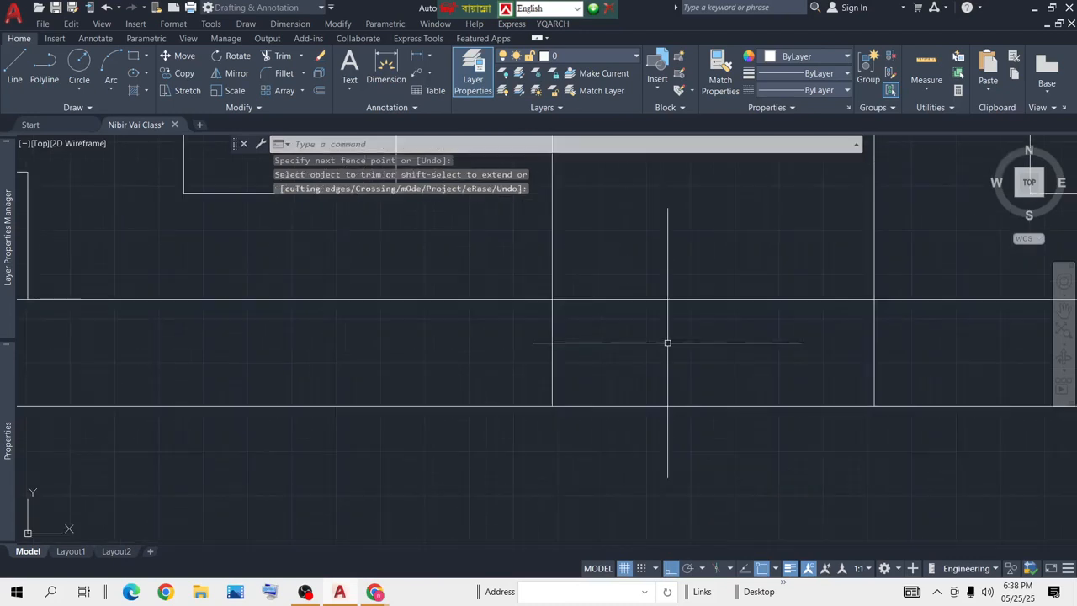
{"action": "scroll", "coordinate": [682, 343], "scroll_direction": "down", "scroll_amount": 3}
{"action": "middle_click_drag", "start_coordinate": [686, 342], "coordinate": [612, 344]}
{"action": "scroll", "coordinate": [630, 344], "scroll_direction": "up", "scroll_amount": 1}
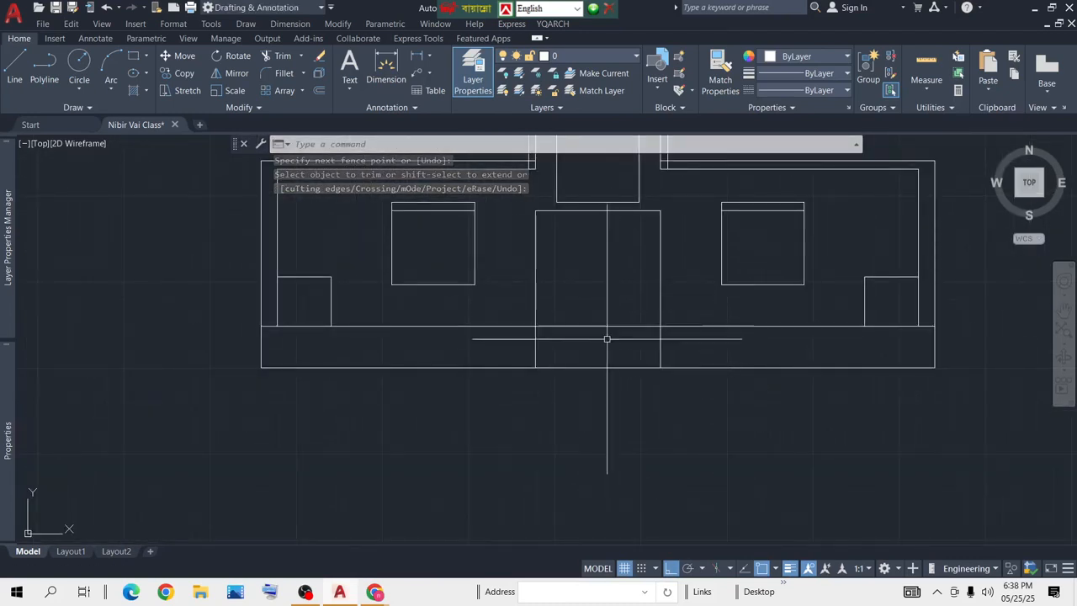
{"action": "scroll", "coordinate": [598, 320], "scroll_direction": "up", "scroll_amount": 4}
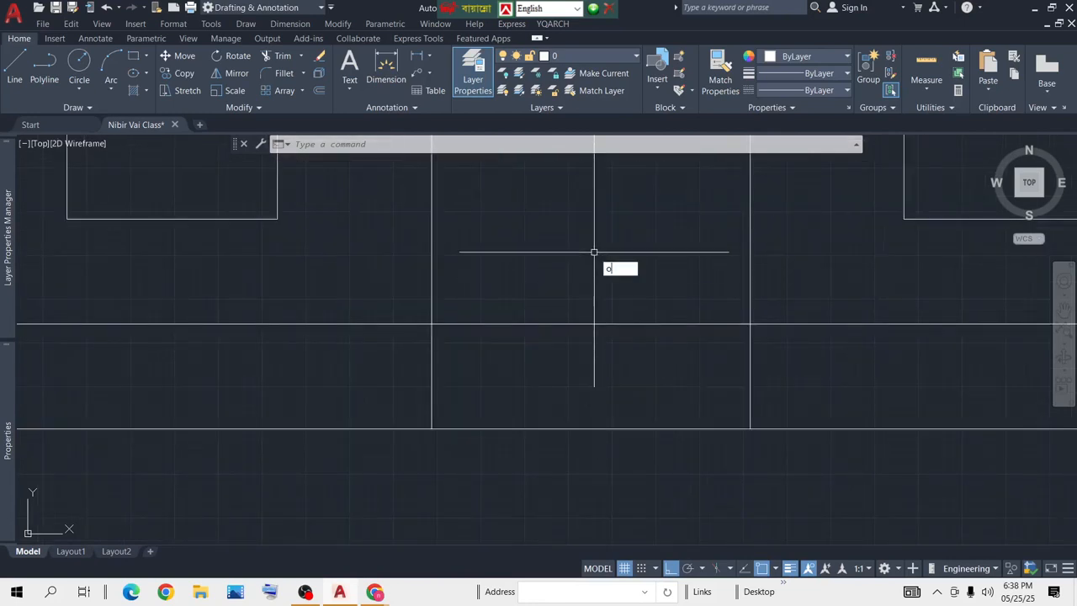
{"action": "type", "text": "o"}
{"action": "key", "text": "Return"}
{"action": "type", "text": "10"}
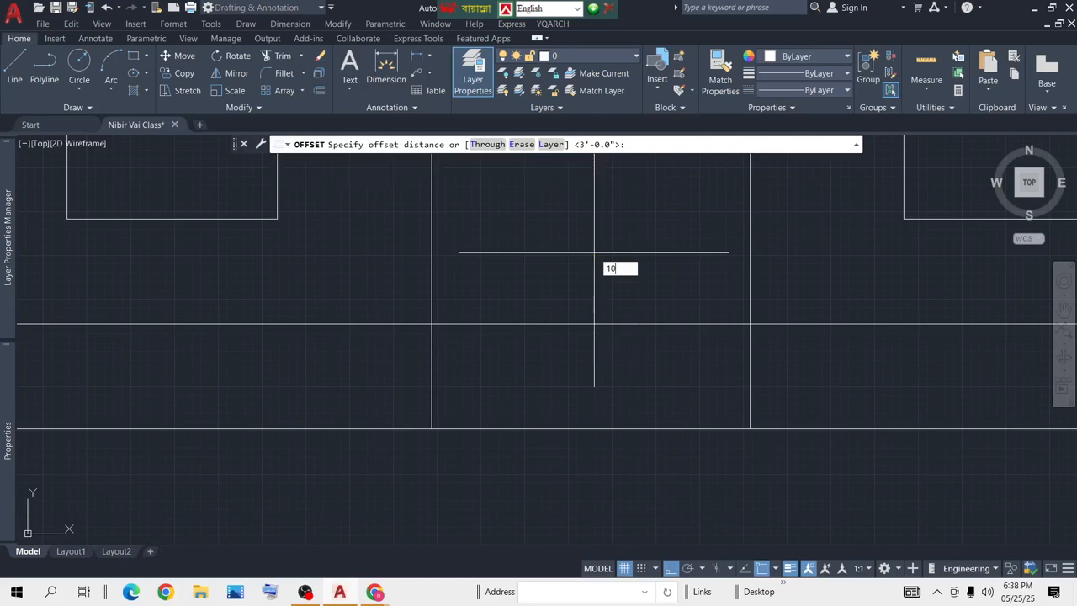
{"action": "key", "text": "Return"}
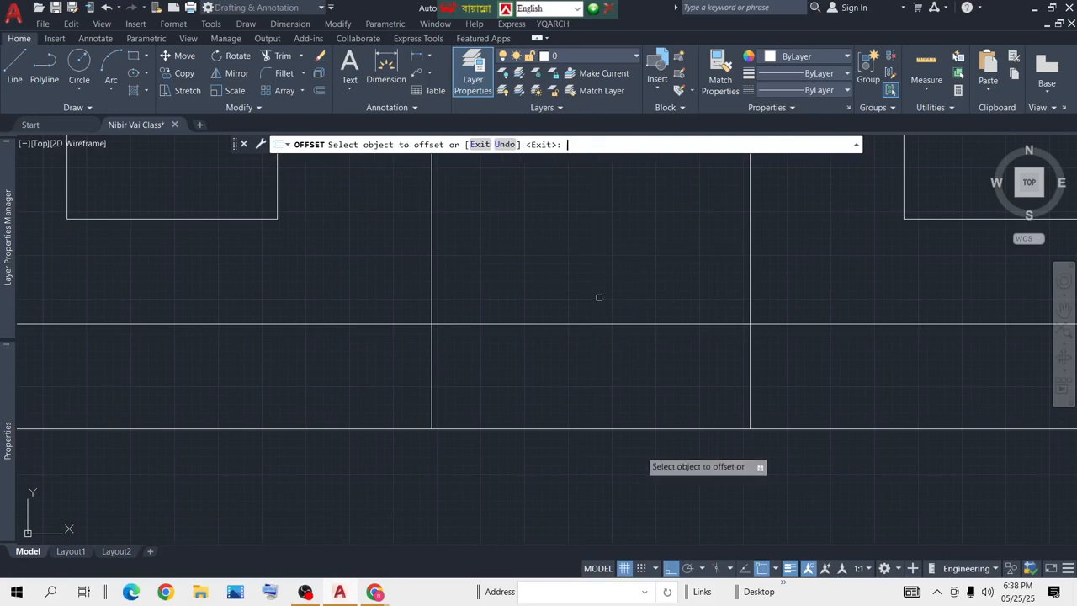
{"action": "scroll", "coordinate": [612, 360], "scroll_direction": "down", "scroll_amount": 2}
{"action": "key", "text": "Return"}
{"action": "key", "text": "Return"}
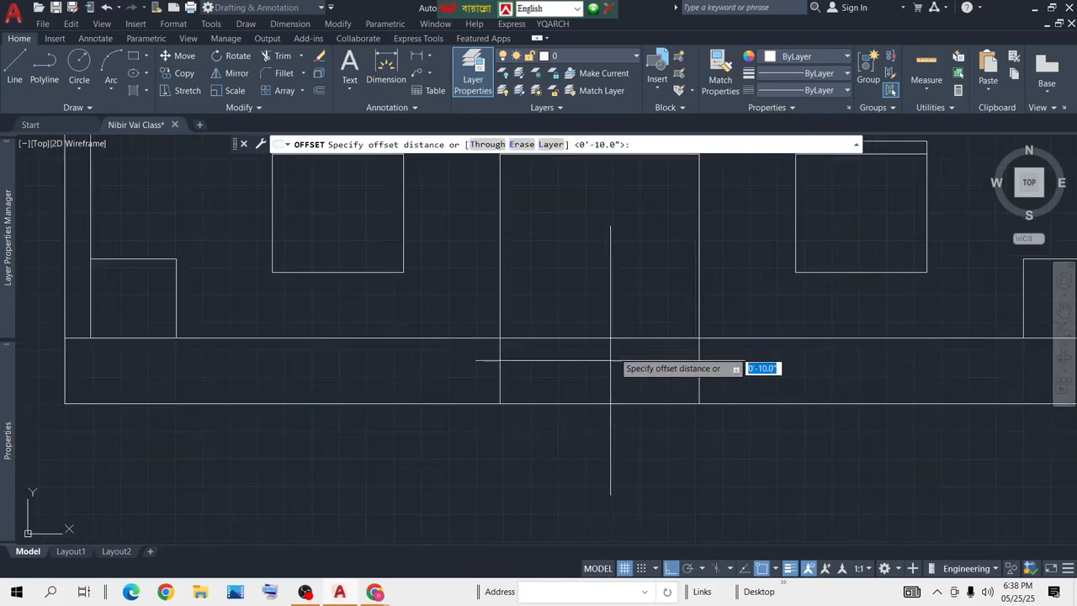
{"action": "key", "text": "Escape"}
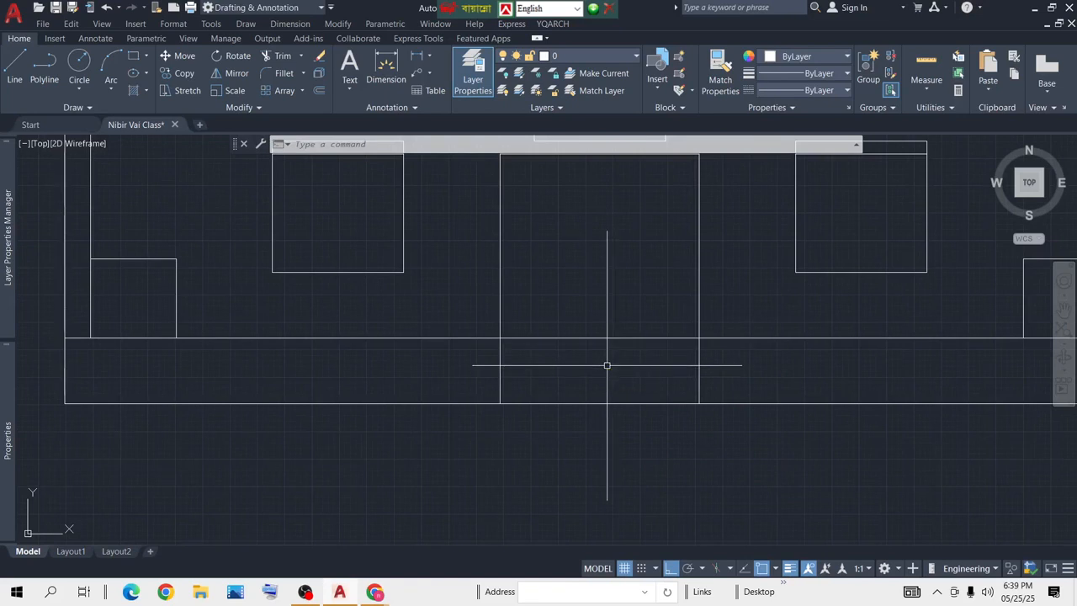
Step: Offset the plinth's top line downward twice at 10-inch spacing to form the step lines
{"action": "key", "text": "Return"}
{"action": "type", "text": "1"}
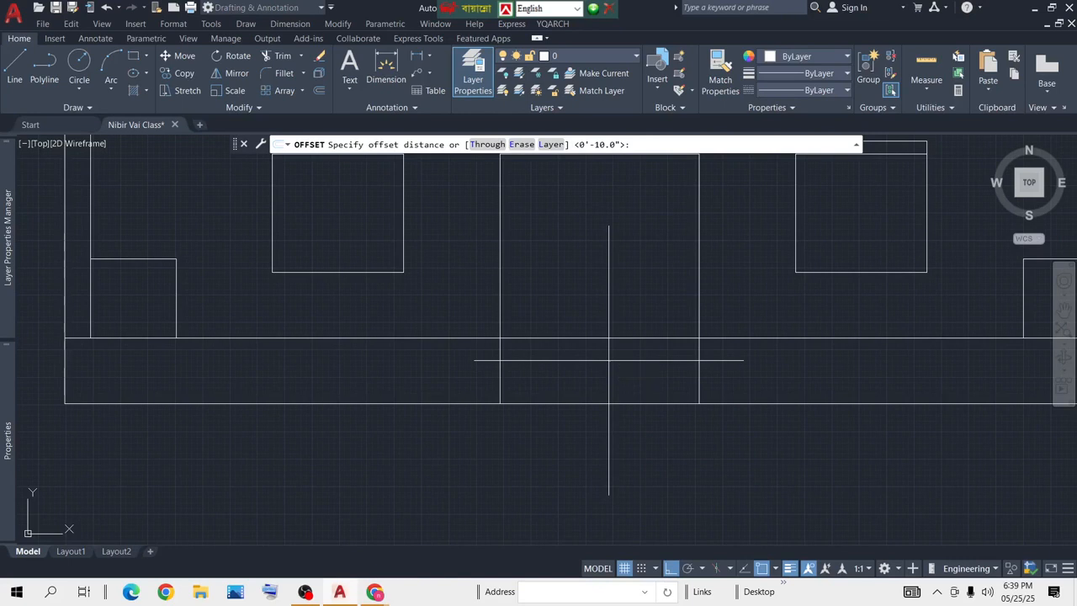
{"action": "key", "text": "Return"}
{"action": "left_click", "coordinate": [632, 338]}
{"action": "left_click", "coordinate": [628, 388]}
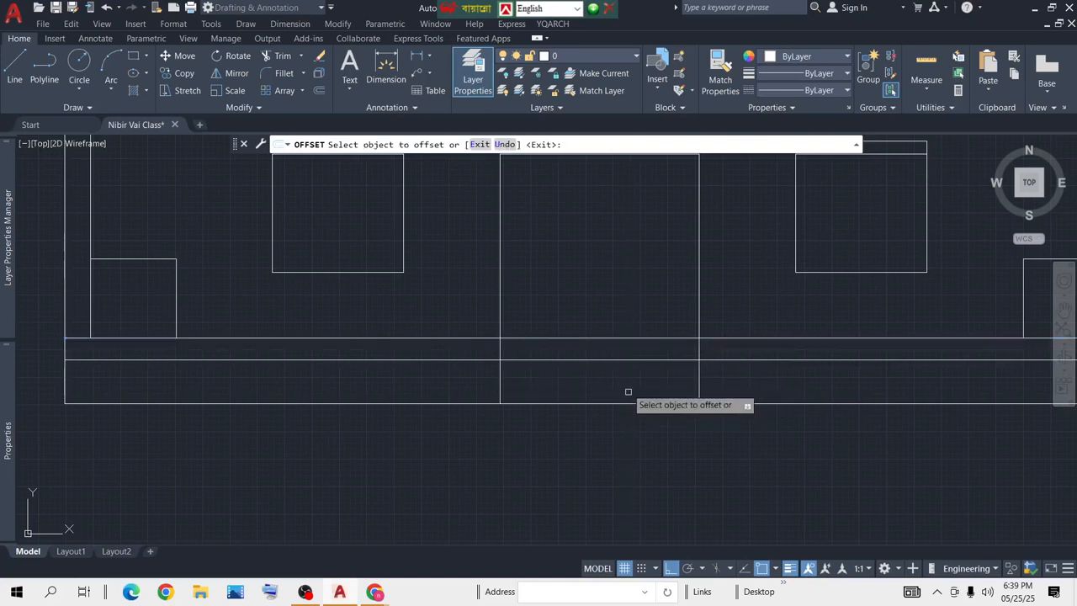
{"action": "left_click", "coordinate": [620, 360]}
{"action": "left_click", "coordinate": [618, 393]}
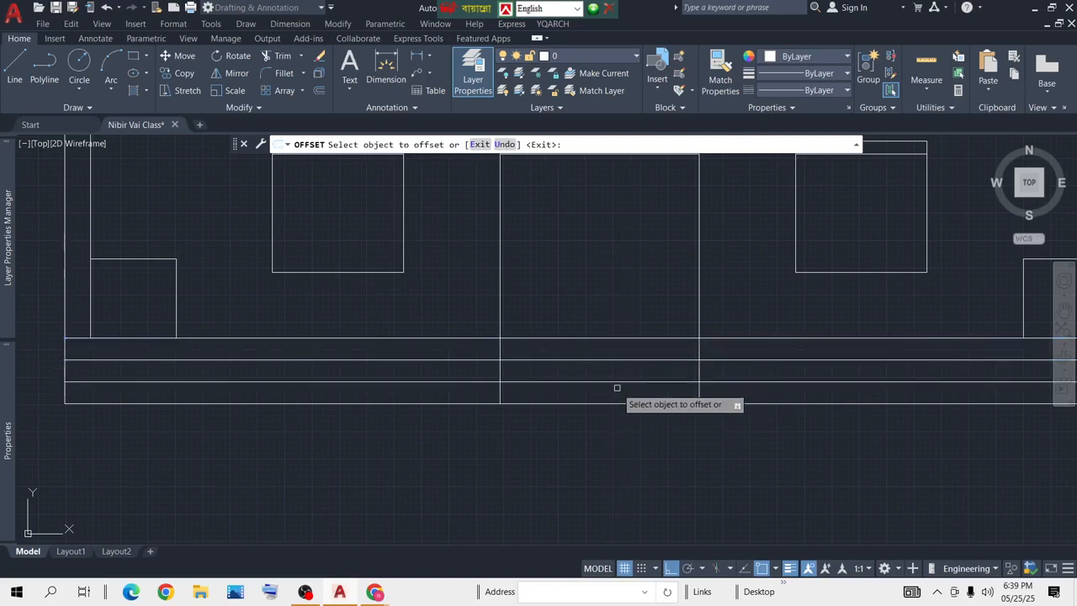
{"action": "left_click", "coordinate": [616, 382]}
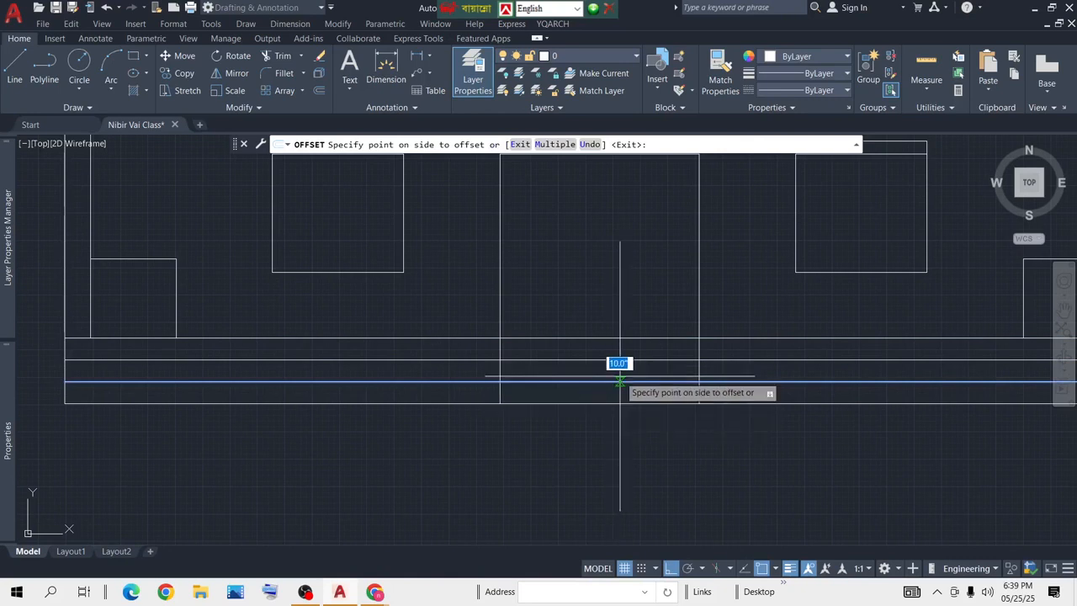
{"action": "key", "text": "Escape"}
{"action": "left_click", "coordinate": [598, 392]}
{"action": "key", "text": "Escape"}
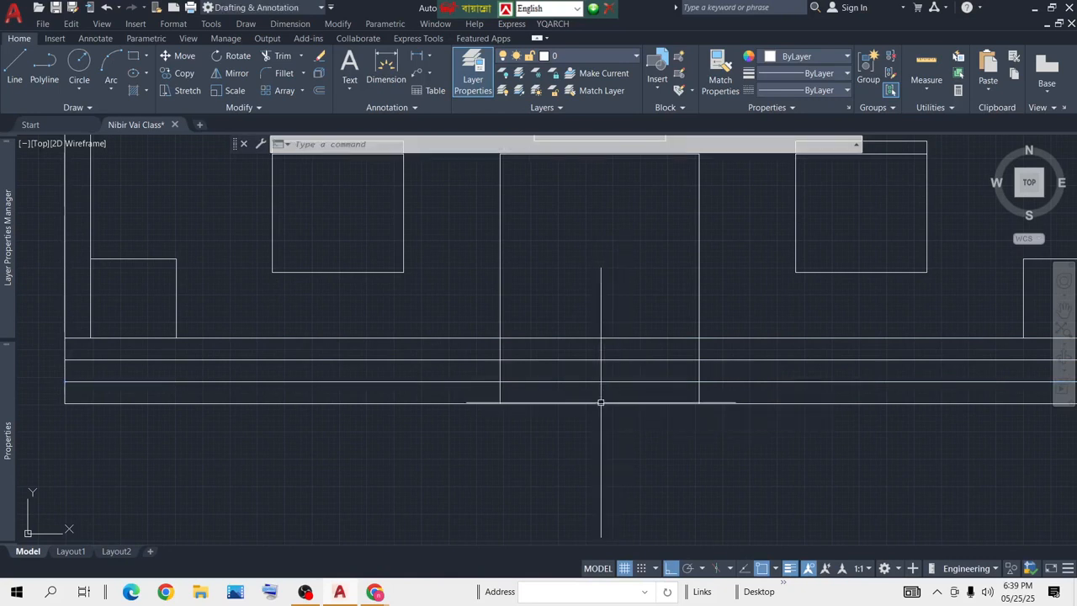
Step: Trim both step lines outside the stair entrance so they span only between its two side lines
{"action": "middle_click_drag", "start_coordinate": [626, 389], "coordinate": [617, 429]}
{"action": "type", "text": "tr"}
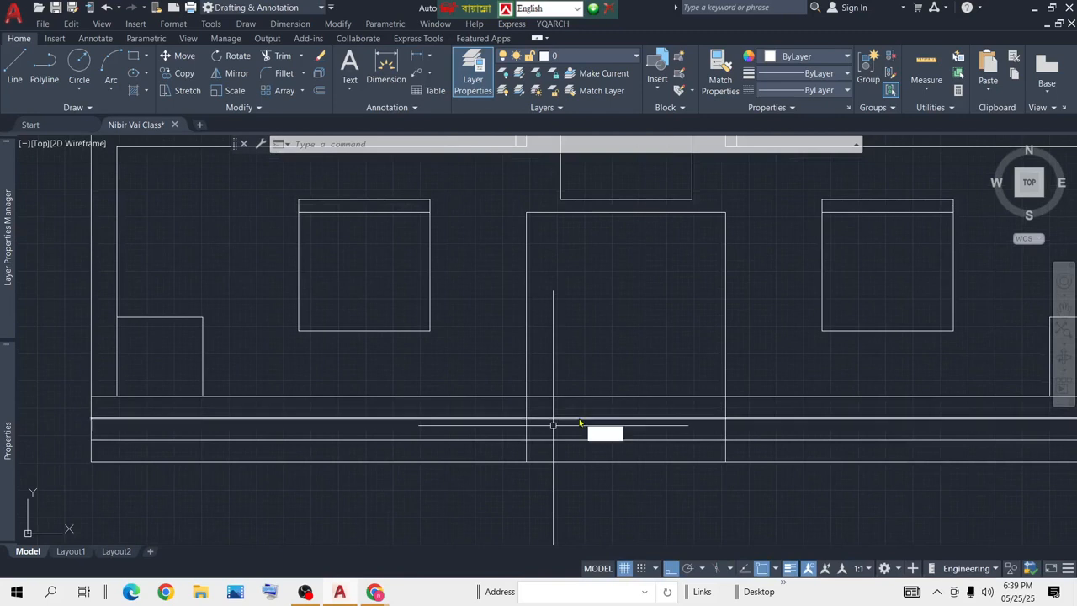
{"action": "key", "text": "Return"}
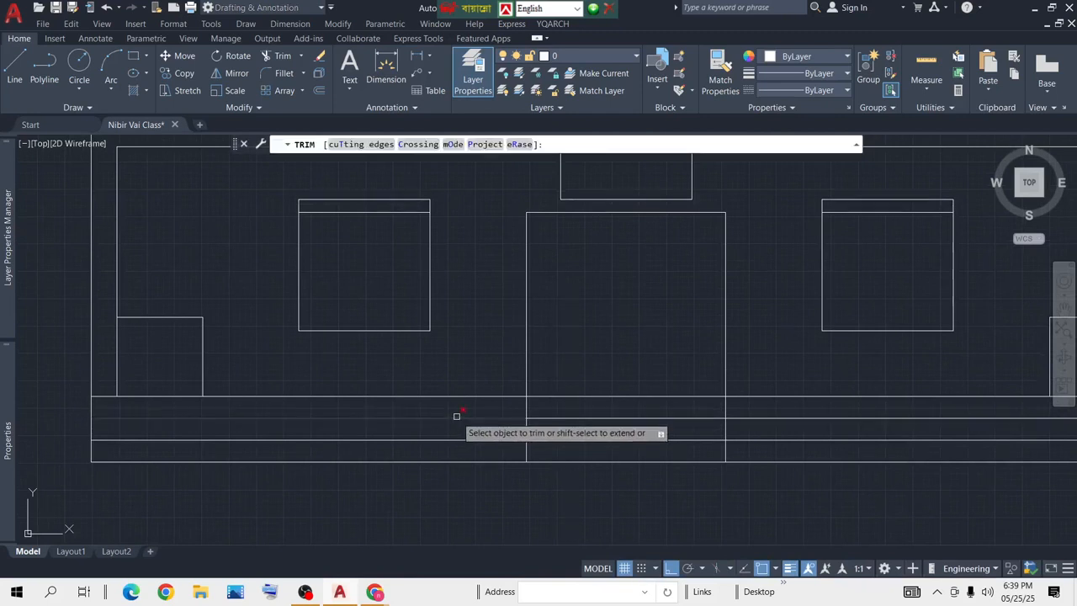
{"action": "left_click", "coordinate": [456, 418]}
{"action": "left_click", "coordinate": [456, 441]}
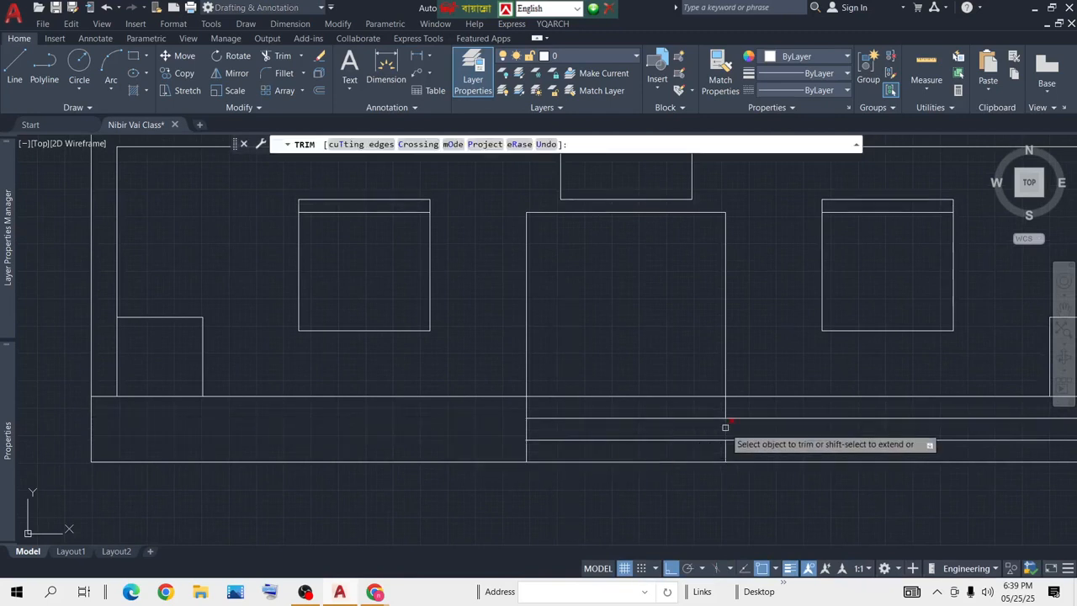
{"action": "left_click", "coordinate": [752, 413]}
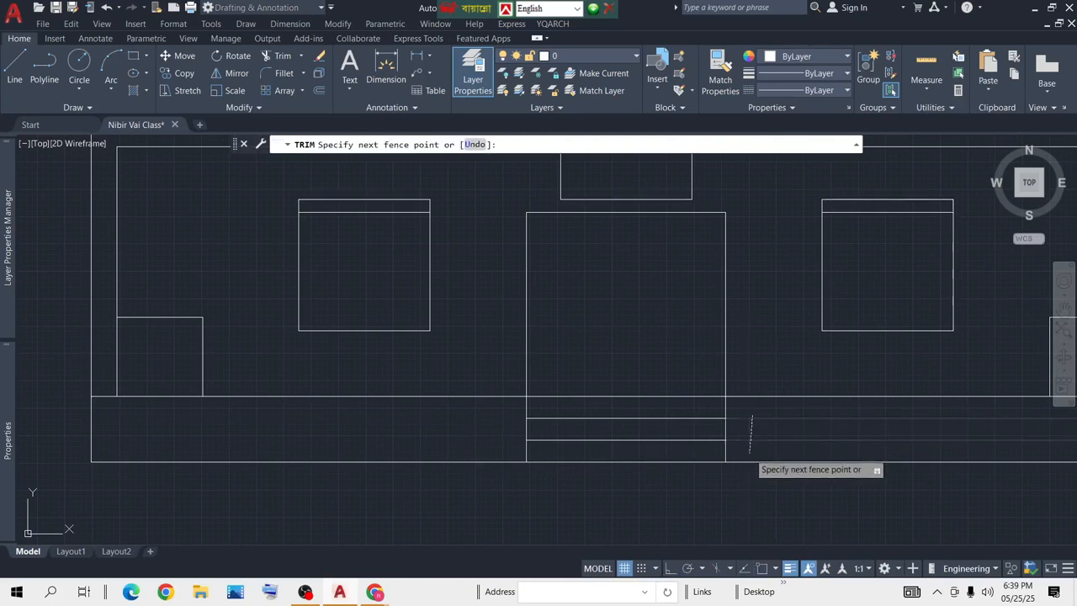
{"action": "left_click", "coordinate": [749, 451]}
{"action": "key", "text": "Escape"}
Step: Trim the left pair of stair wall lines above the slab and the leftover outer wall segment inside the slab
{"action": "scroll", "coordinate": [574, 294], "scroll_direction": "down", "scroll_amount": 5}
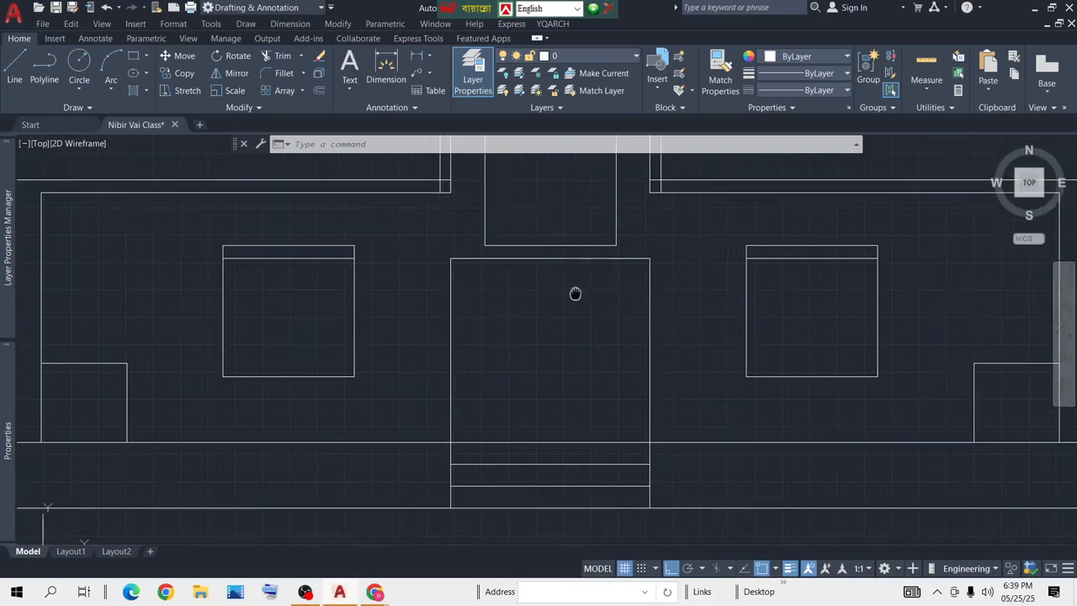
{"action": "middle_click_drag", "start_coordinate": [577, 268], "coordinate": [617, 326]}
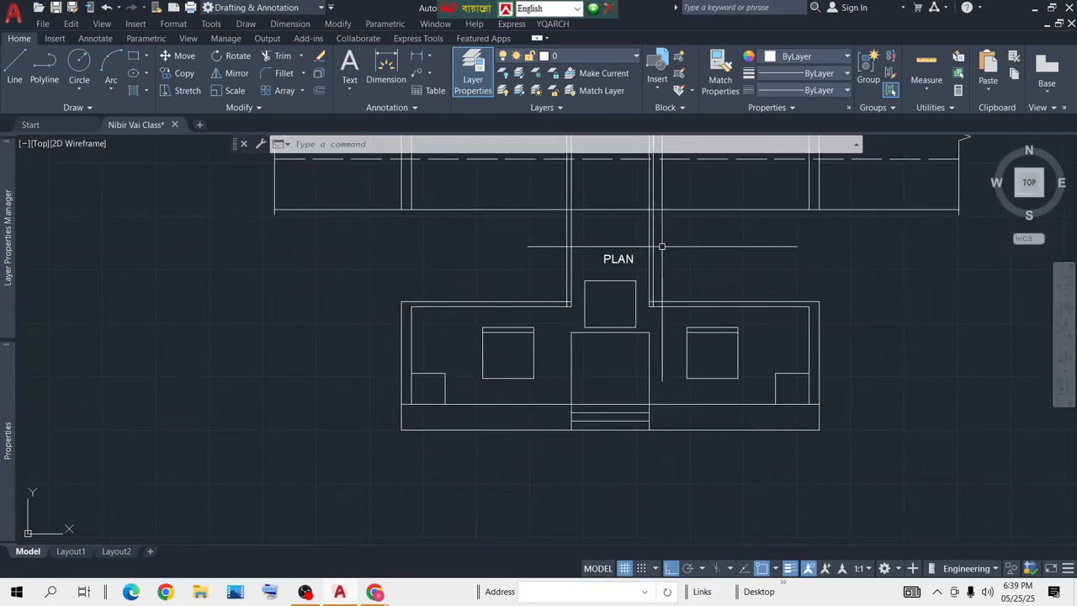
{"action": "scroll", "coordinate": [547, 246], "scroll_direction": "up", "scroll_amount": 5}
{"action": "scroll", "coordinate": [539, 387], "scroll_direction": "up", "scroll_amount": 3}
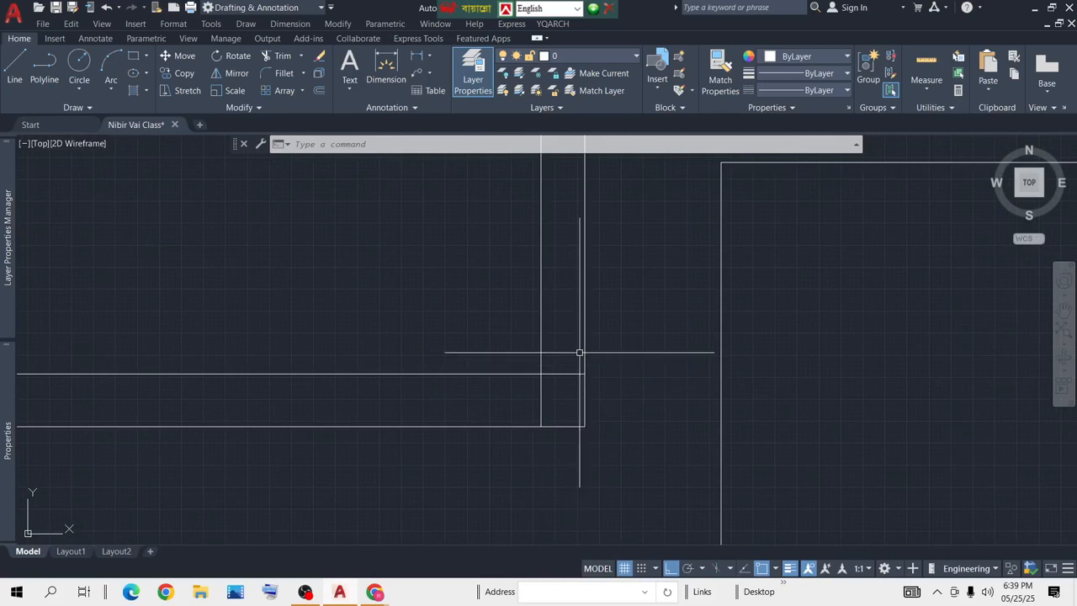
{"action": "type", "text": "tr"}
{"action": "key", "text": "space"}
{"action": "left_click_drag", "start_coordinate": [596, 314], "coordinate": [420, 315]}
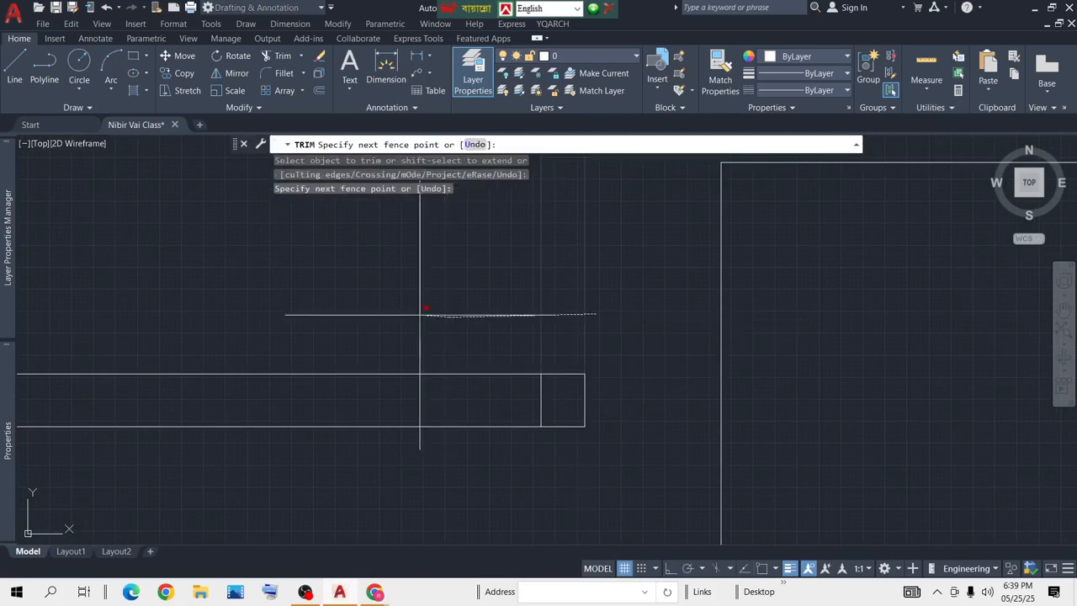
{"action": "left_click", "coordinate": [541, 400]}
{"action": "scroll", "coordinate": [542, 399], "scroll_direction": "down", "scroll_amount": 4}
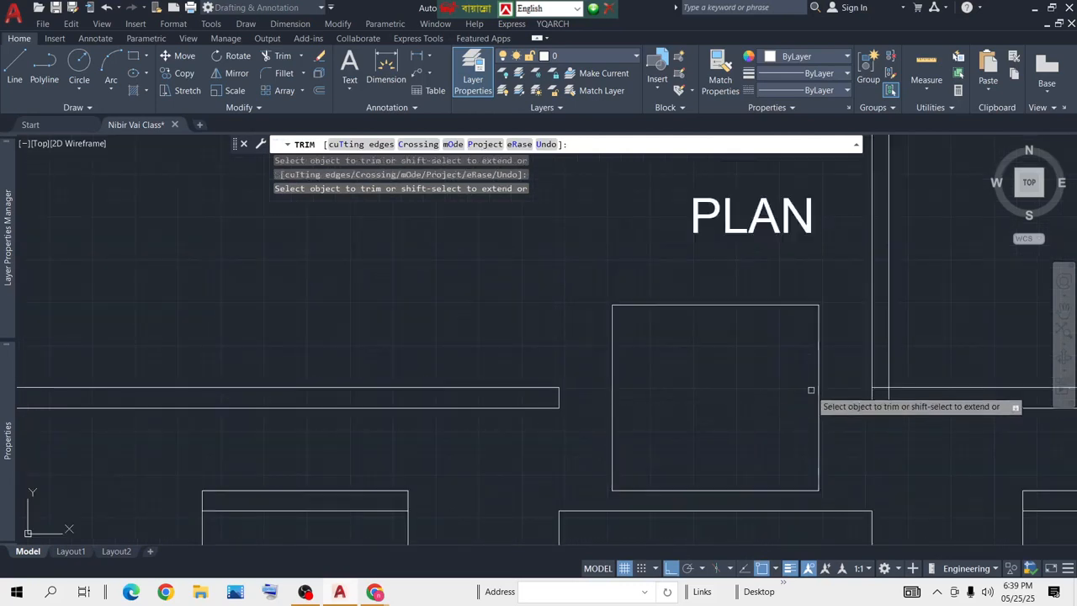
Step: Trim the right pair of stair wall lines above the slab and the leftover wall segment inside the right slab
{"action": "middle_click_drag", "start_coordinate": [888, 355], "coordinate": [702, 378]}
{"action": "left_click_drag", "start_coordinate": [757, 336], "coordinate": [547, 336]}
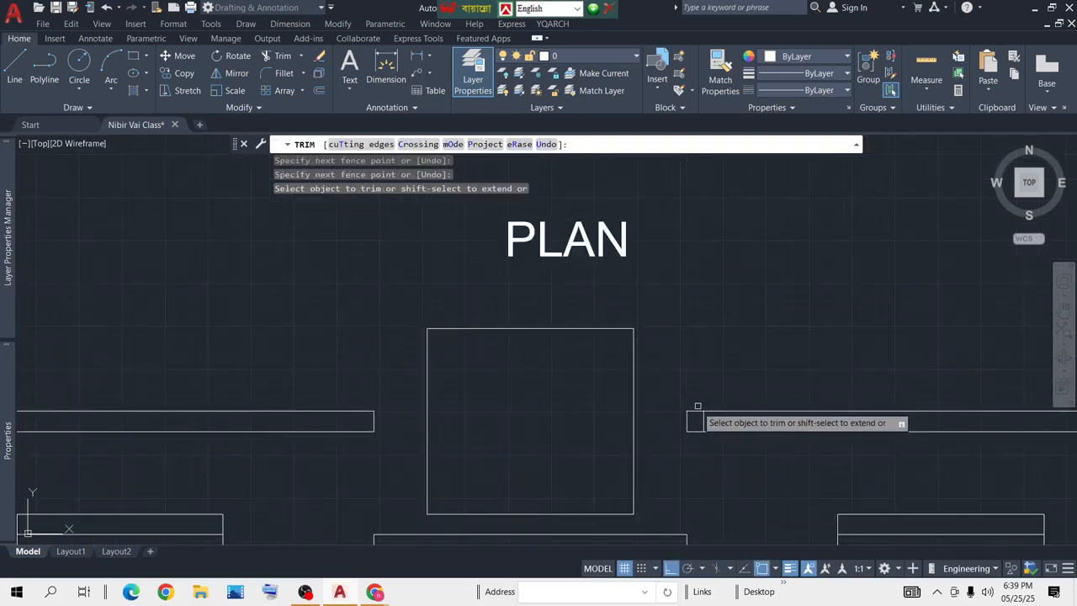
{"action": "left_click_drag", "start_coordinate": [705, 414], "coordinate": [698, 421]}
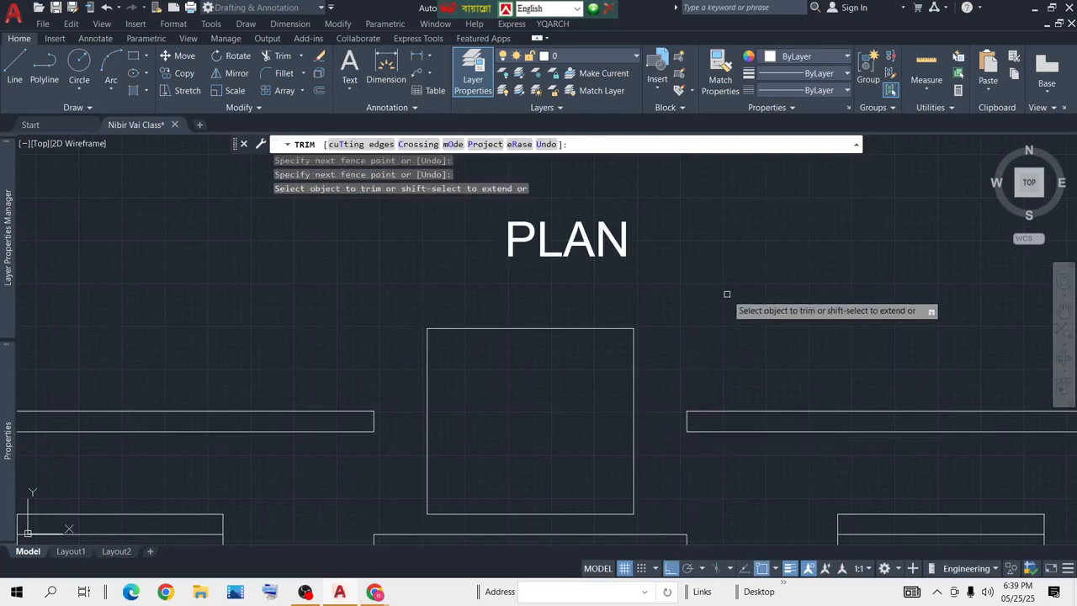
{"action": "key", "text": "Return"}
{"action": "key", "text": "Escape"}
{"action": "scroll", "coordinate": [669, 354], "scroll_direction": "down", "scroll_amount": 2}
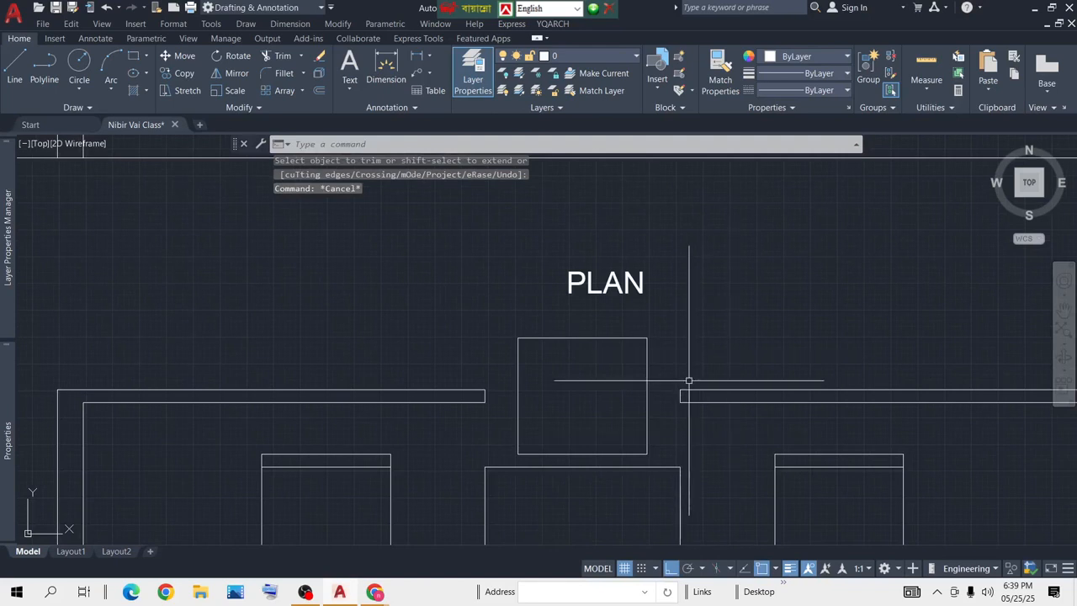
Step: Erase the four vertical projection lines that cross the road between the plan and the front elevation
{"action": "middle_click_drag", "start_coordinate": [688, 379], "coordinate": [714, 277]}
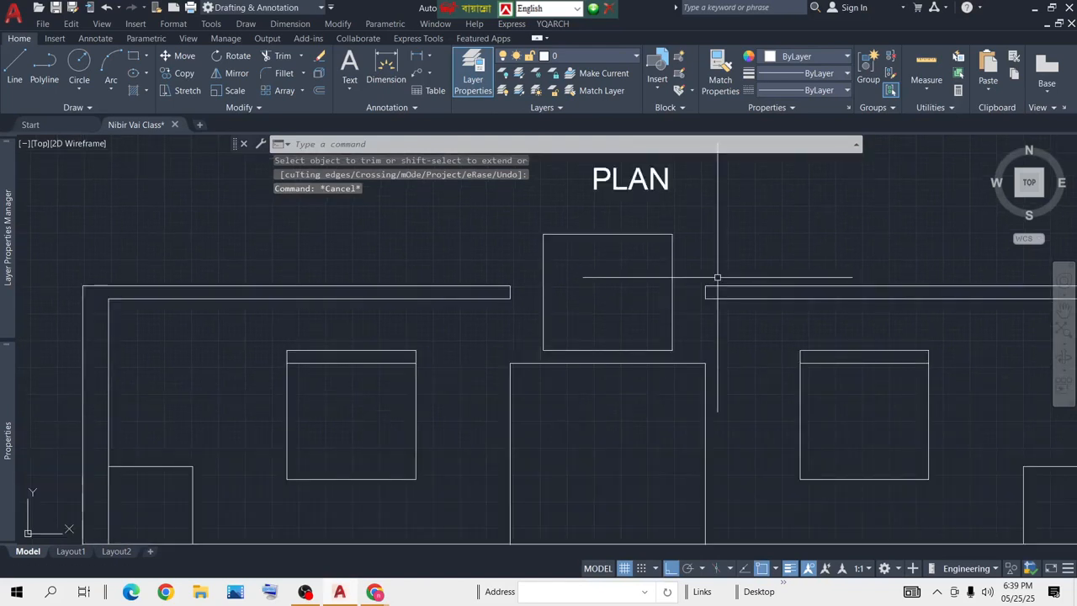
{"action": "scroll", "coordinate": [861, 348], "scroll_direction": "down", "scroll_amount": 4}
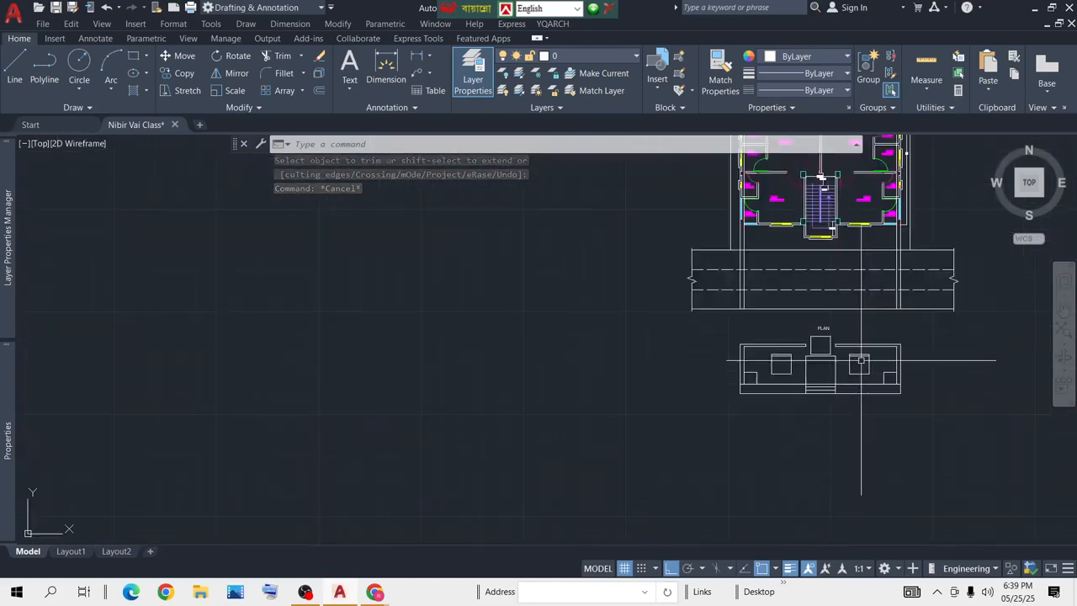
{"action": "scroll", "coordinate": [823, 215], "scroll_direction": "up", "scroll_amount": 4}
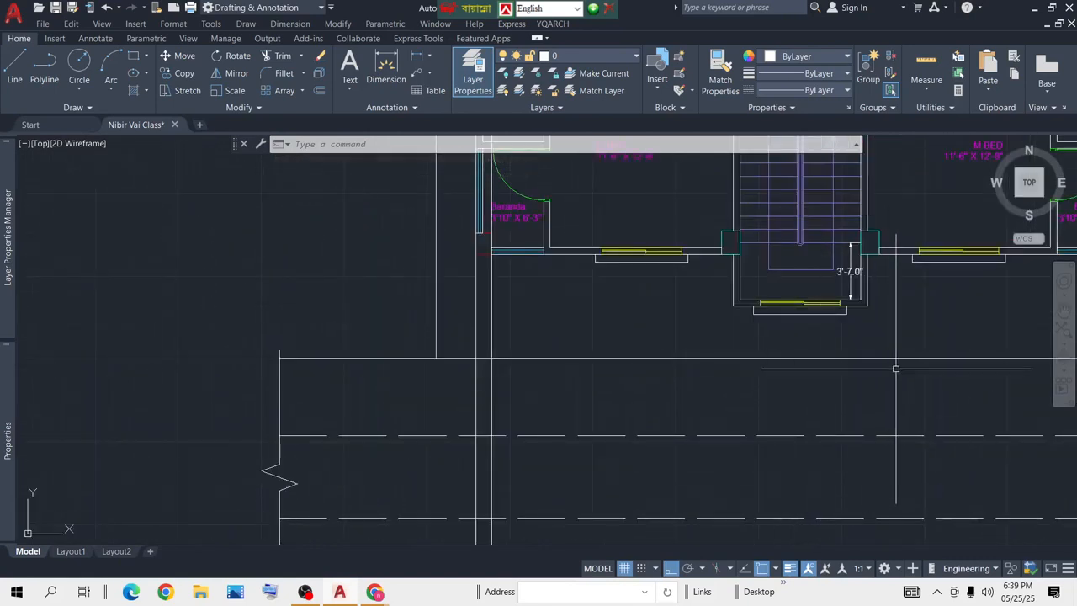
{"action": "scroll", "coordinate": [733, 389], "scroll_direction": "down", "scroll_amount": 4}
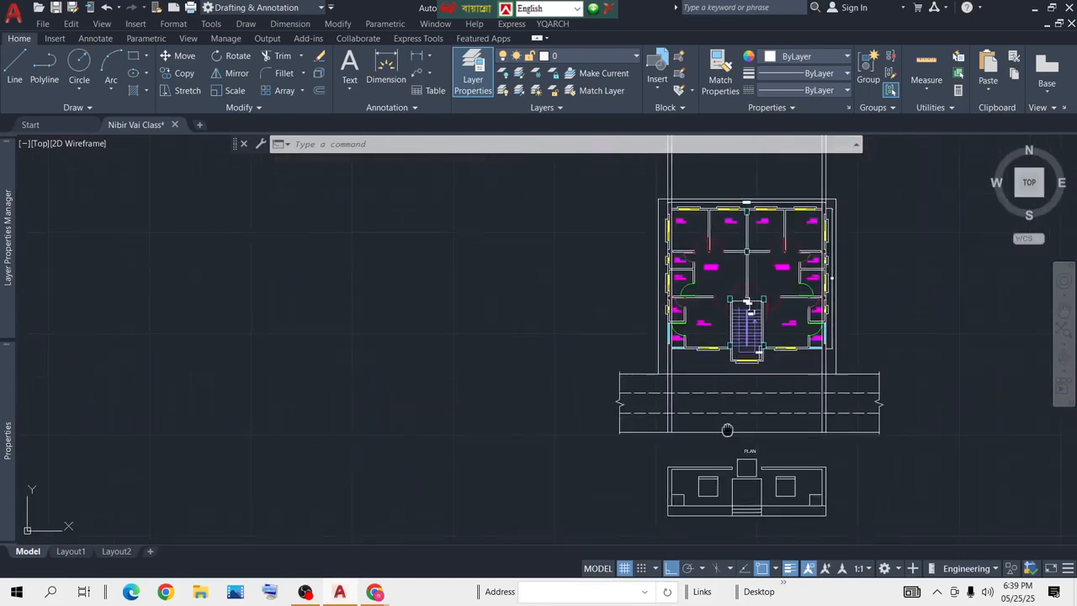
{"action": "scroll", "coordinate": [624, 328], "scroll_direction": "up", "scroll_amount": 4}
{"action": "left_click", "coordinate": [624, 328]}
{"action": "left_click", "coordinate": [480, 341]}
{"action": "scroll", "coordinate": [821, 377], "scroll_direction": "down", "scroll_amount": 4}
{"action": "middle_click_drag", "start_coordinate": [866, 379], "coordinate": [753, 368]}
{"action": "scroll", "coordinate": [837, 341], "scroll_direction": "up", "scroll_amount": 4}
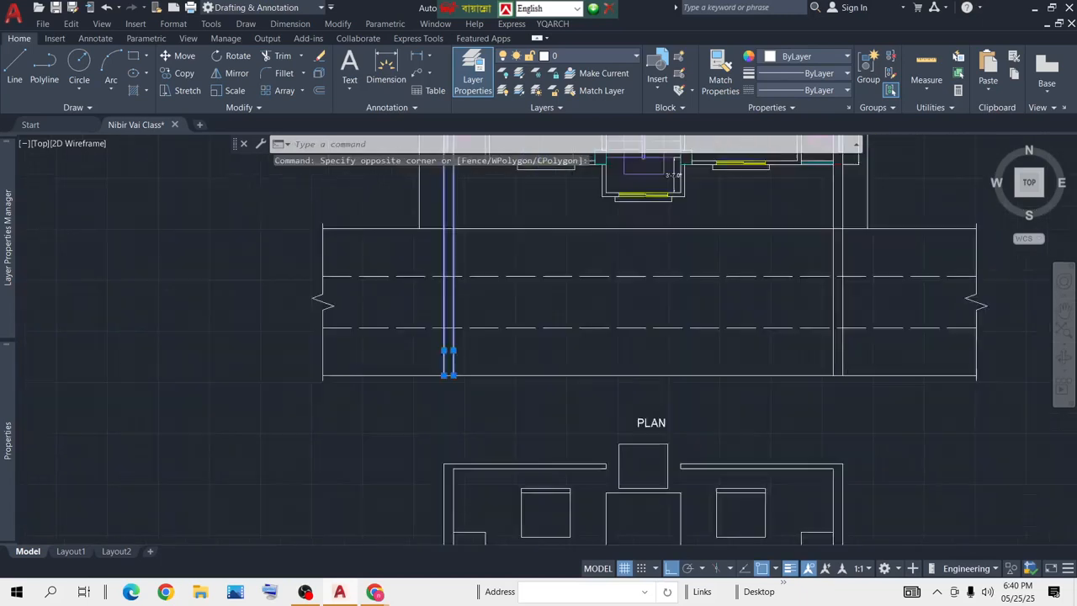
{"action": "left_click", "coordinate": [888, 341]}
{"action": "left_click", "coordinate": [788, 364]}
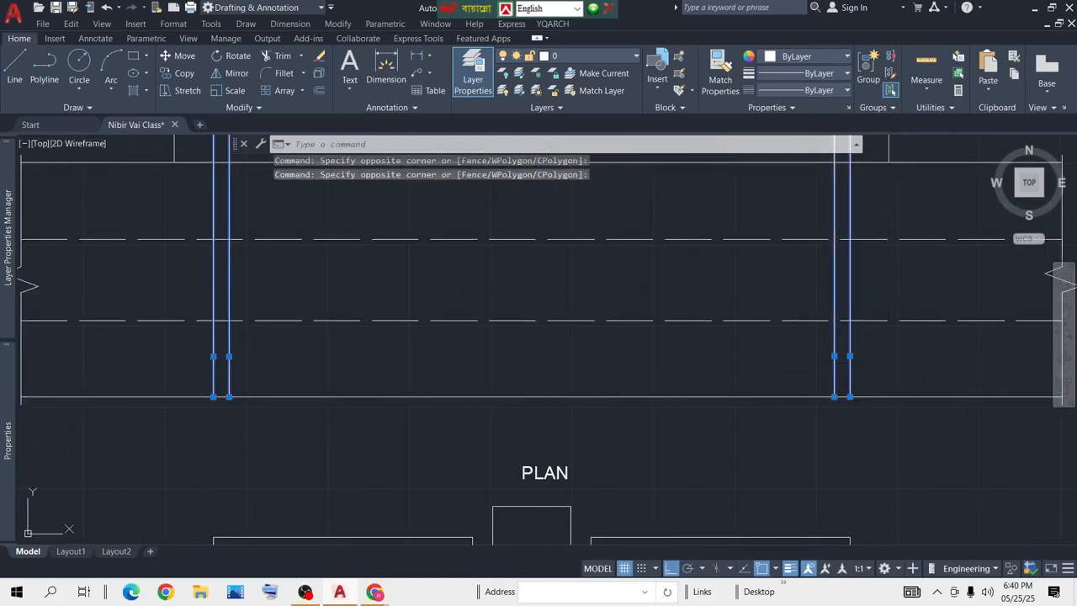
{"action": "key", "text": "Delete"}
{"action": "scroll", "coordinate": [704, 449], "scroll_direction": "down", "scroll_amount": 4}
{"action": "scroll", "coordinate": [690, 414], "scroll_direction": "up", "scroll_amount": 5}
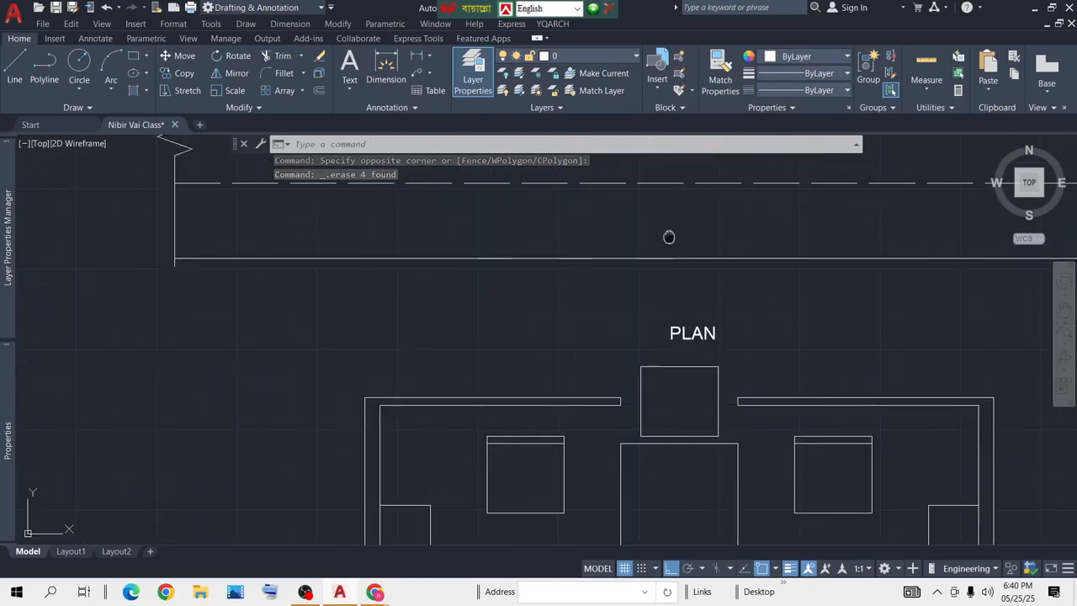
Step: Open Drawing1.dwg and examine the front elevation's stair entrance gate, steps, windows and their dimensions as a reference
{"action": "scroll", "coordinate": [685, 395], "scroll_direction": "down", "scroll_amount": 2}
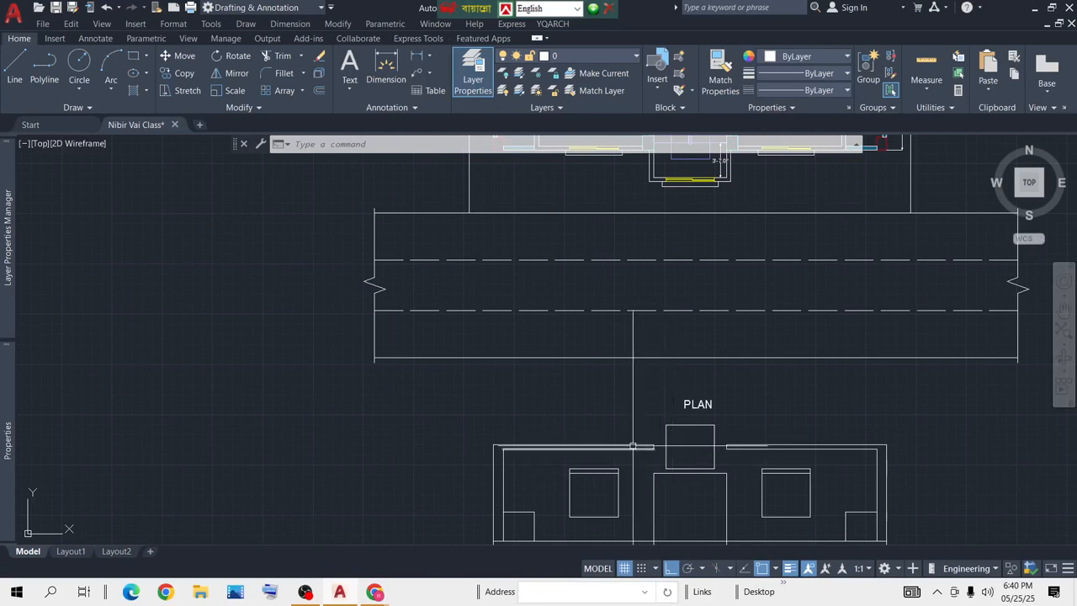
{"action": "left_click", "coordinate": [18, 16]}
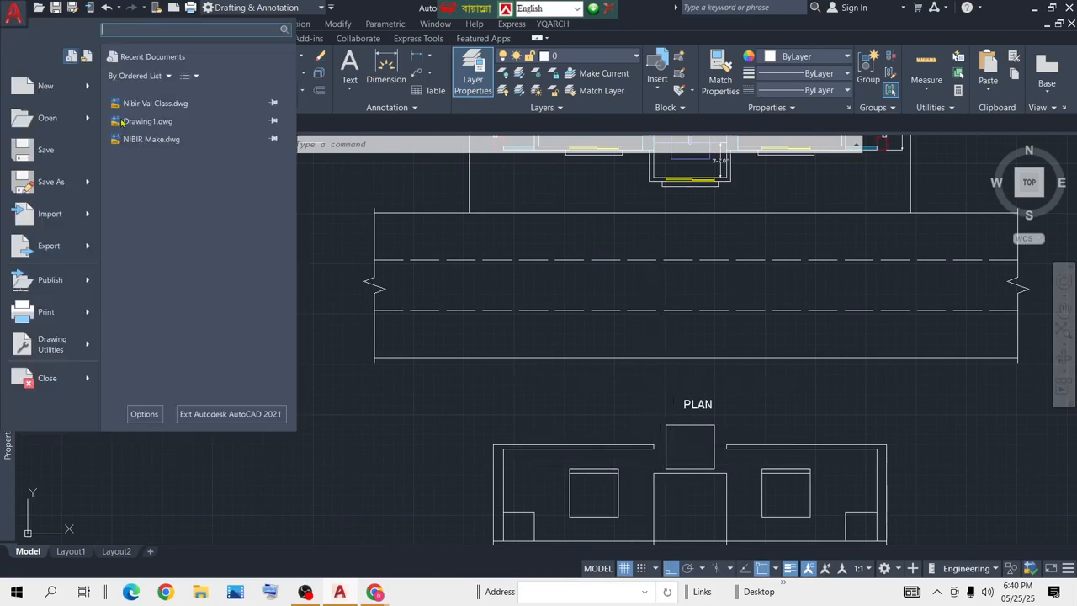
{"action": "left_click", "coordinate": [167, 124]}
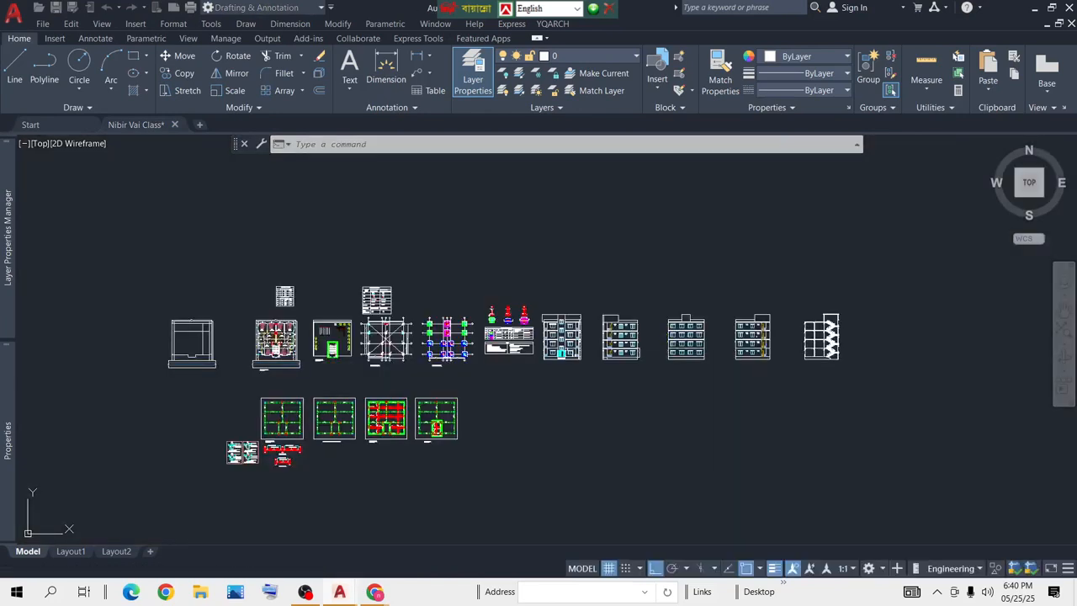
{"action": "scroll", "coordinate": [577, 327], "scroll_direction": "up", "scroll_amount": 3}
{"action": "scroll", "coordinate": [577, 329], "scroll_direction": "up", "scroll_amount": 5}
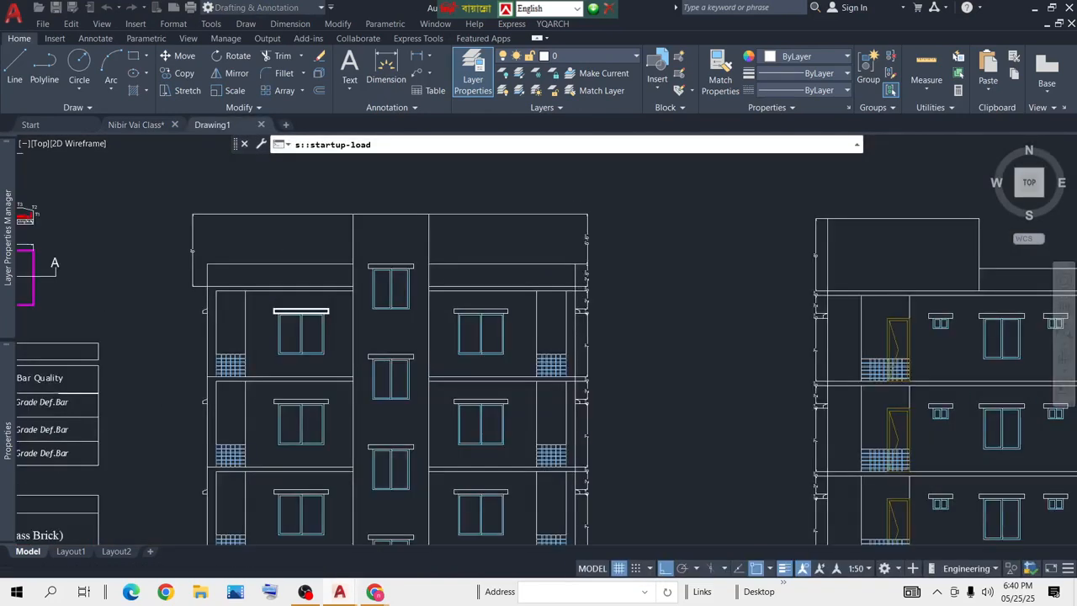
{"action": "scroll", "coordinate": [578, 390], "scroll_direction": "down", "scroll_amount": 4}
{"action": "scroll", "coordinate": [661, 309], "scroll_direction": "up", "scroll_amount": 4}
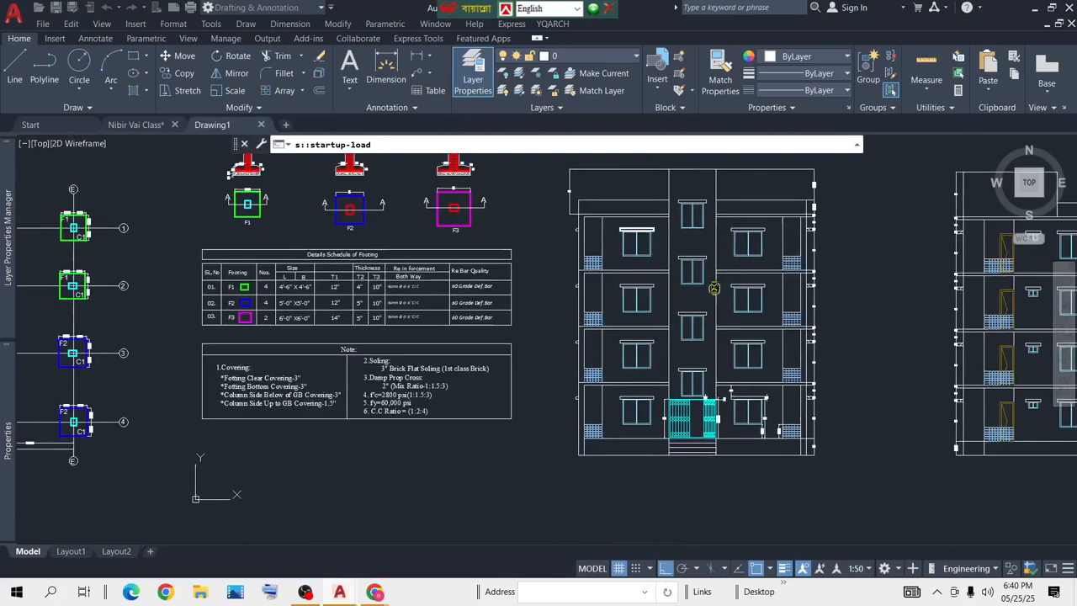
{"action": "scroll", "coordinate": [661, 287], "scroll_direction": "down", "scroll_amount": 3}
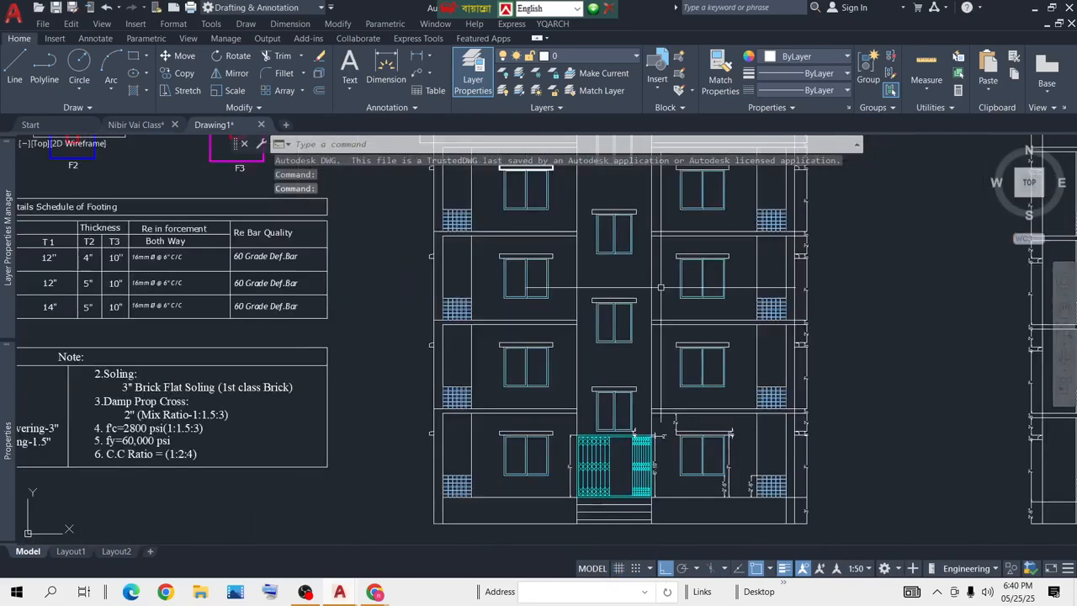
{"action": "scroll", "coordinate": [601, 522], "scroll_direction": "up", "scroll_amount": 5}
{"action": "scroll", "coordinate": [625, 376], "scroll_direction": "down", "scroll_amount": 2}
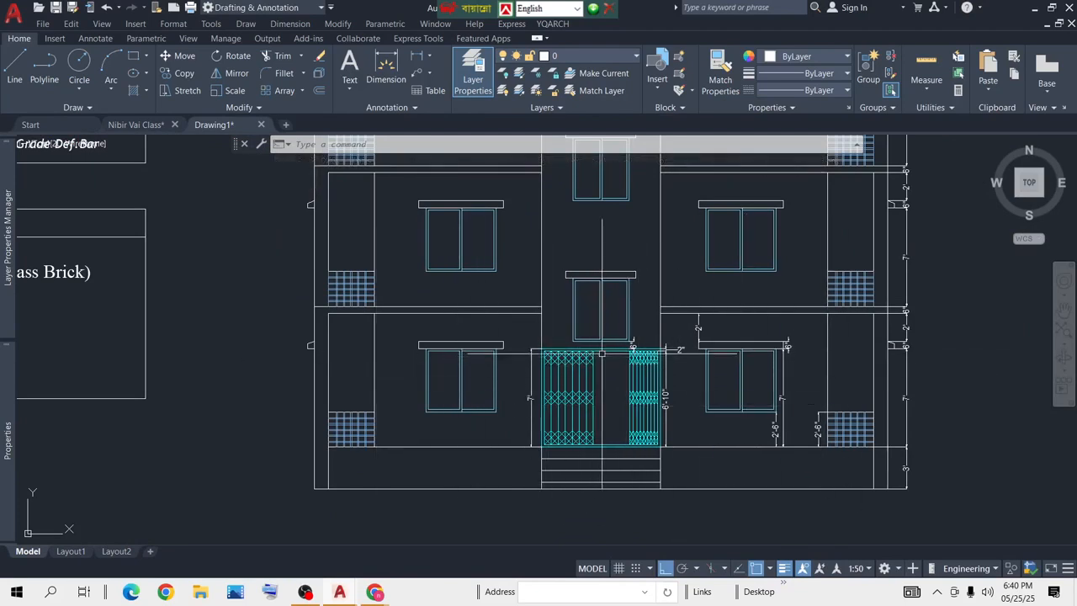
{"action": "middle_click_drag", "start_coordinate": [597, 233], "coordinate": [613, 289]}
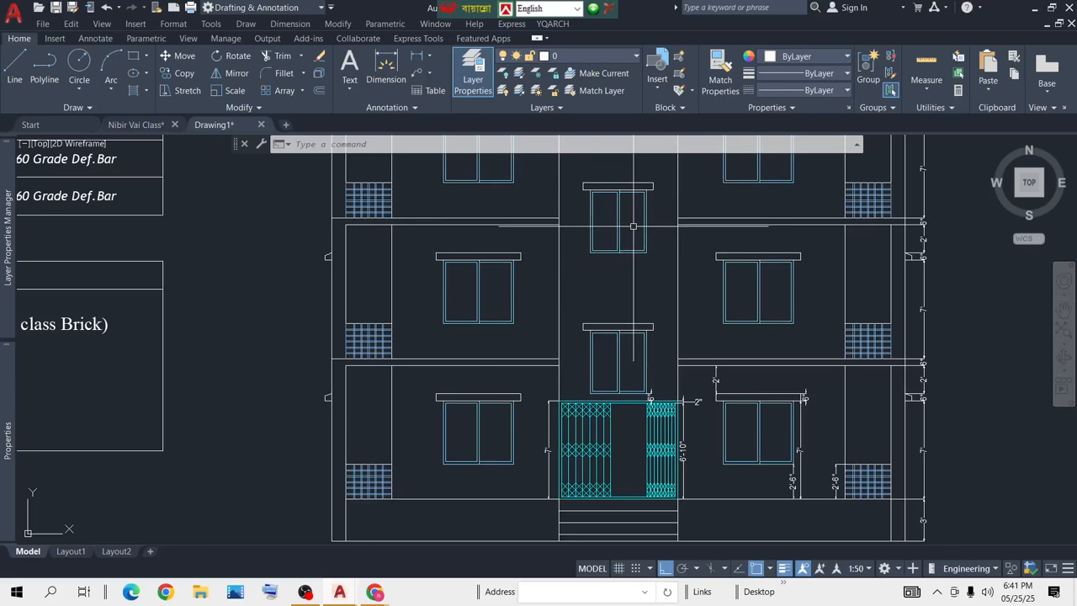
{"action": "scroll", "coordinate": [629, 293], "scroll_direction": "down", "scroll_amount": 3}
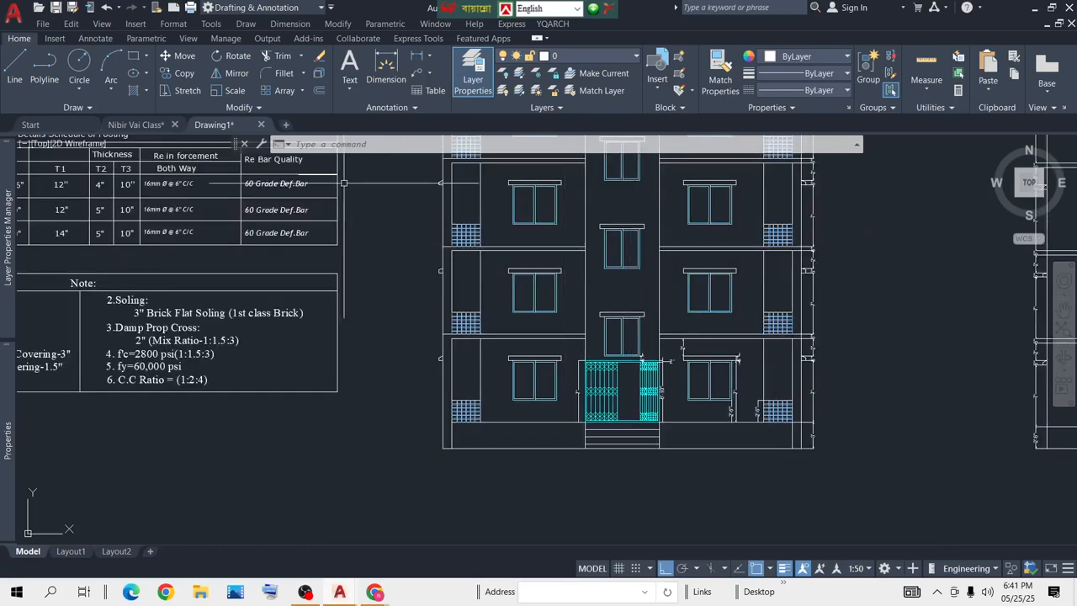
{"action": "scroll", "coordinate": [634, 368], "scroll_direction": "up", "scroll_amount": 4}
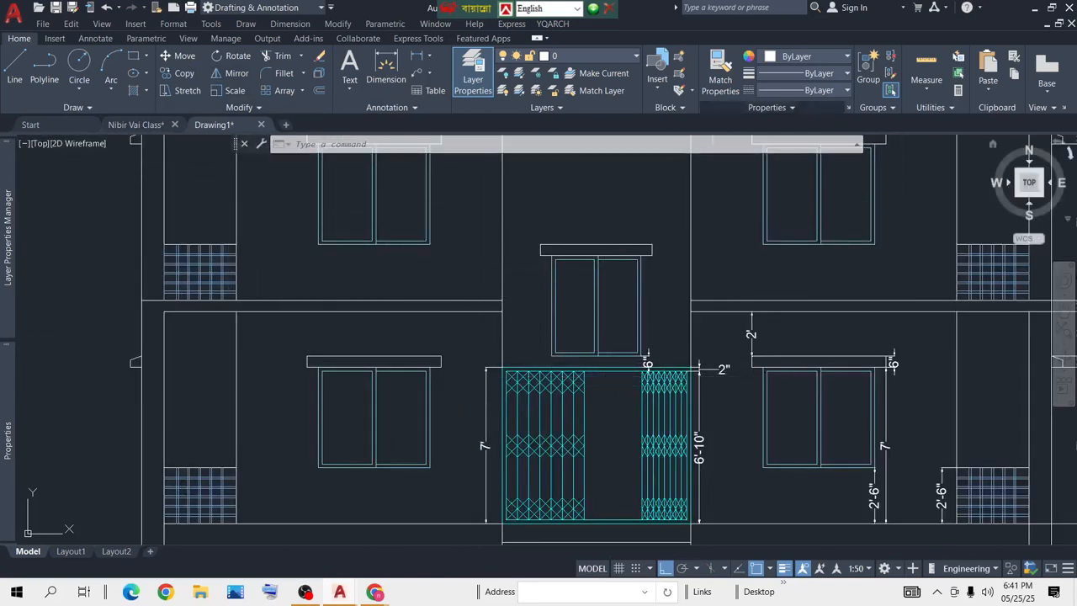
Step: Switch back to the Nibir Vai Class drawing and examine the front elevation's stair entrance and steps
{"action": "left_click", "coordinate": [131, 125]}
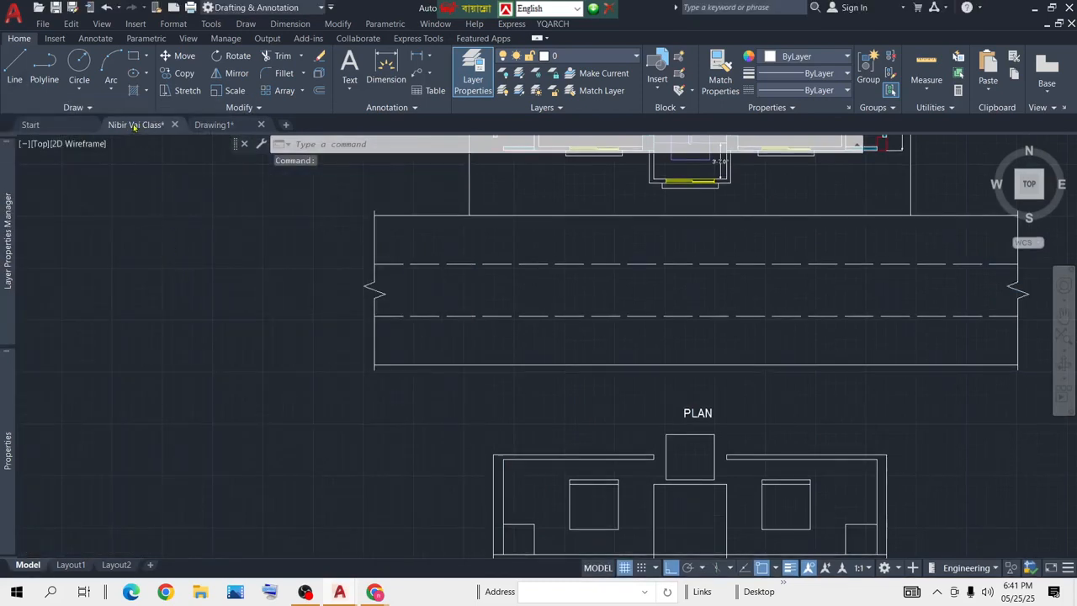
{"action": "scroll", "coordinate": [656, 377], "scroll_direction": "up", "scroll_amount": 3}
{"action": "scroll", "coordinate": [647, 364], "scroll_direction": "down", "scroll_amount": 3}
{"action": "scroll", "coordinate": [646, 404], "scroll_direction": "up", "scroll_amount": 3}
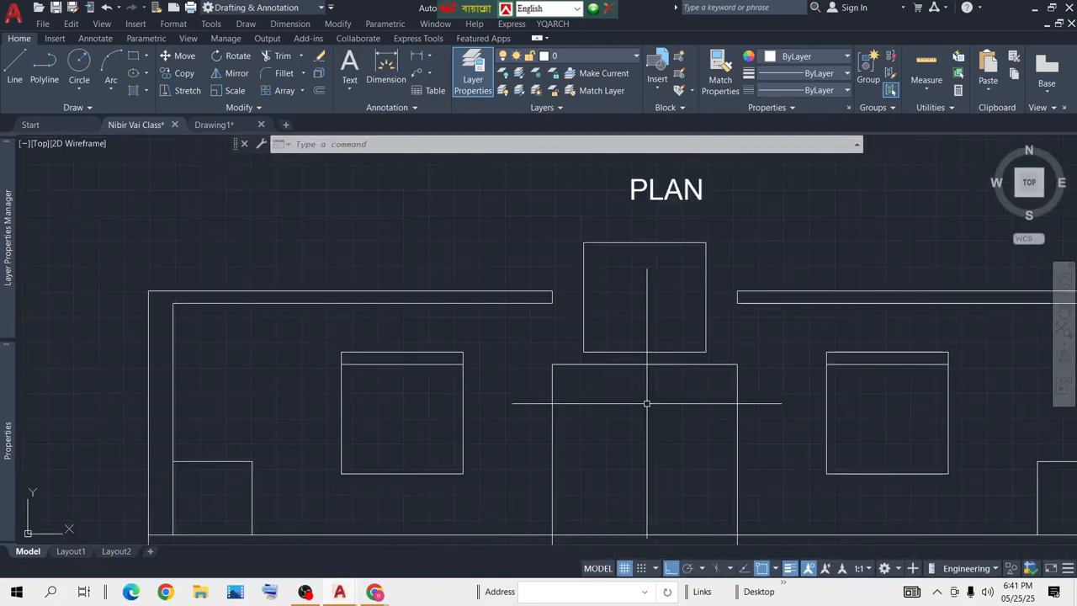
{"action": "middle_click_drag", "start_coordinate": [644, 387], "coordinate": [663, 290]}
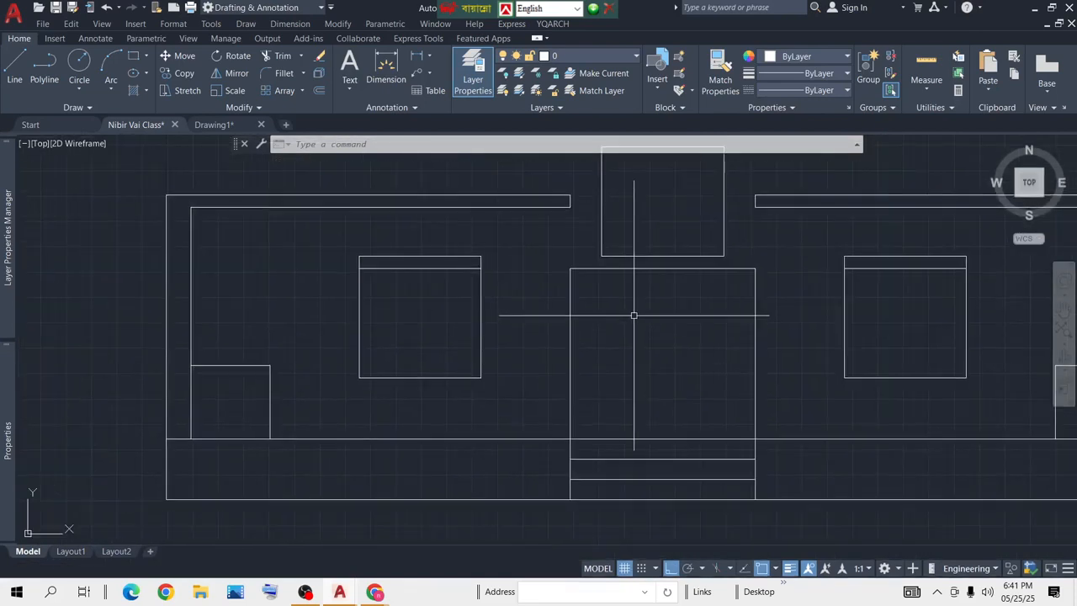
{"action": "scroll", "coordinate": [681, 317], "scroll_direction": "down", "scroll_amount": 5}
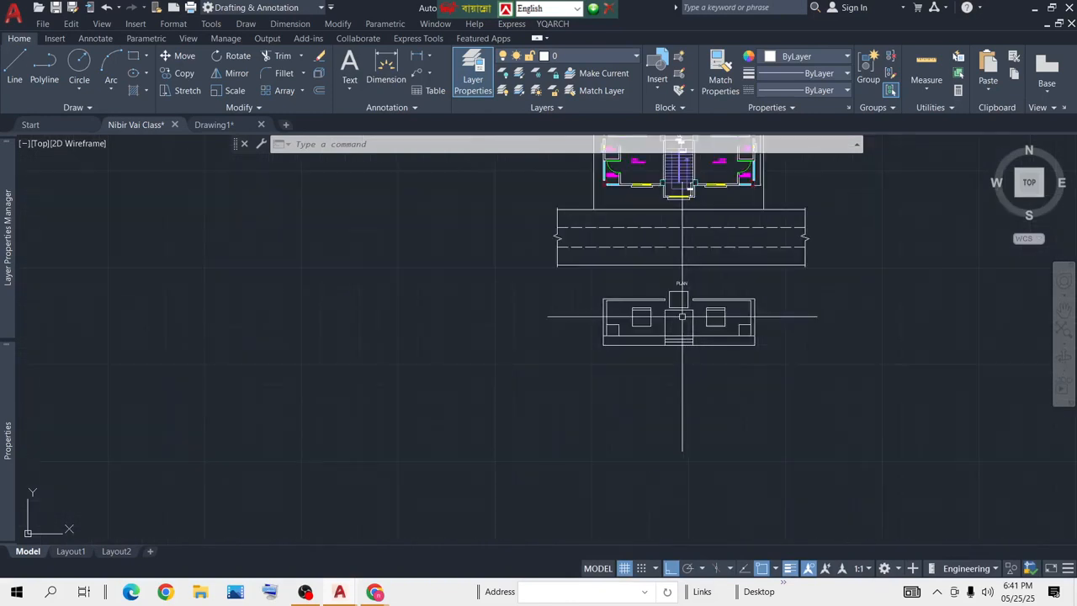
{"action": "scroll", "coordinate": [683, 351], "scroll_direction": "up", "scroll_amount": 3}
{"action": "middle_click_drag", "start_coordinate": [715, 440], "coordinate": [666, 429]}
{"action": "scroll", "coordinate": [666, 417], "scroll_direction": "down", "scroll_amount": 1}
{"action": "scroll", "coordinate": [624, 282], "scroll_direction": "up", "scroll_amount": 4}
{"action": "left_click", "coordinate": [745, 234]}
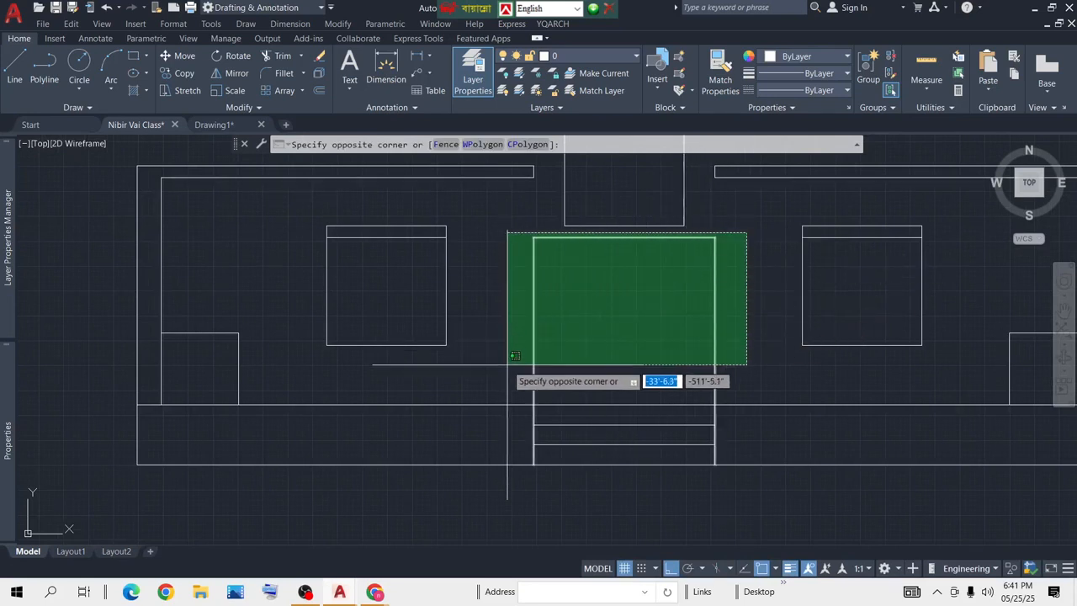
{"action": "left_click", "coordinate": [507, 408]}
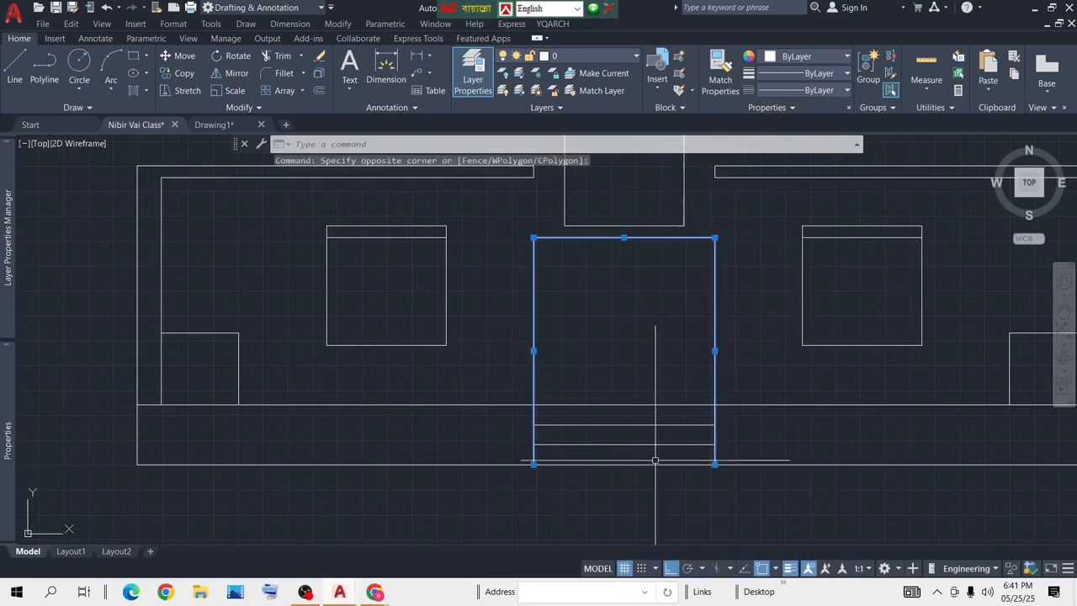
{"action": "key", "text": "Escape"}
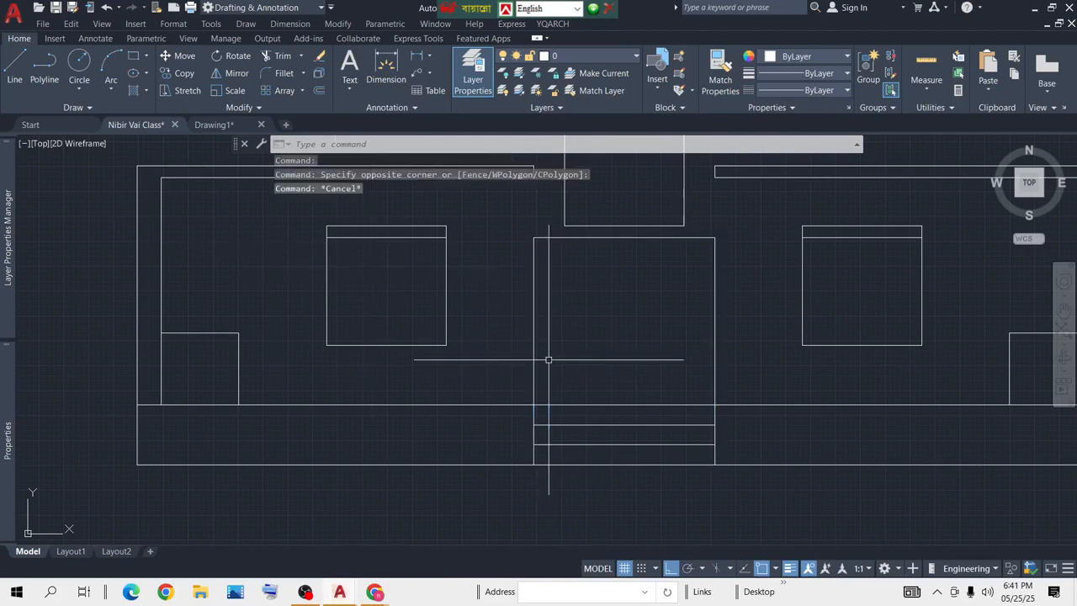
Step: Draw a horizontal line along the plinth's top across the stair entrance, between its two side lines
{"action": "left_click", "coordinate": [16, 71]}
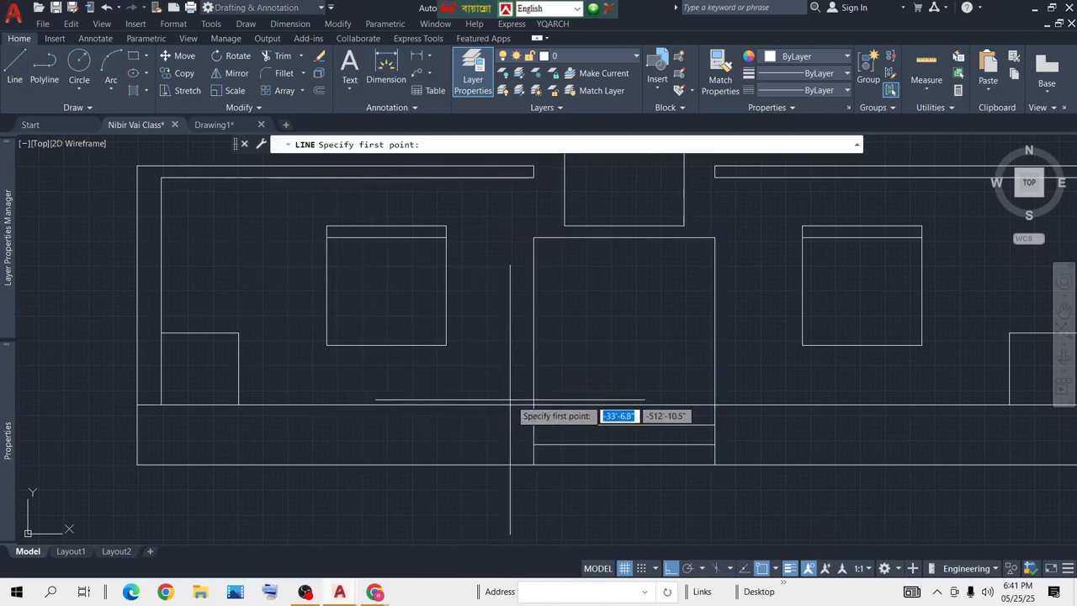
{"action": "left_click", "coordinate": [534, 404]}
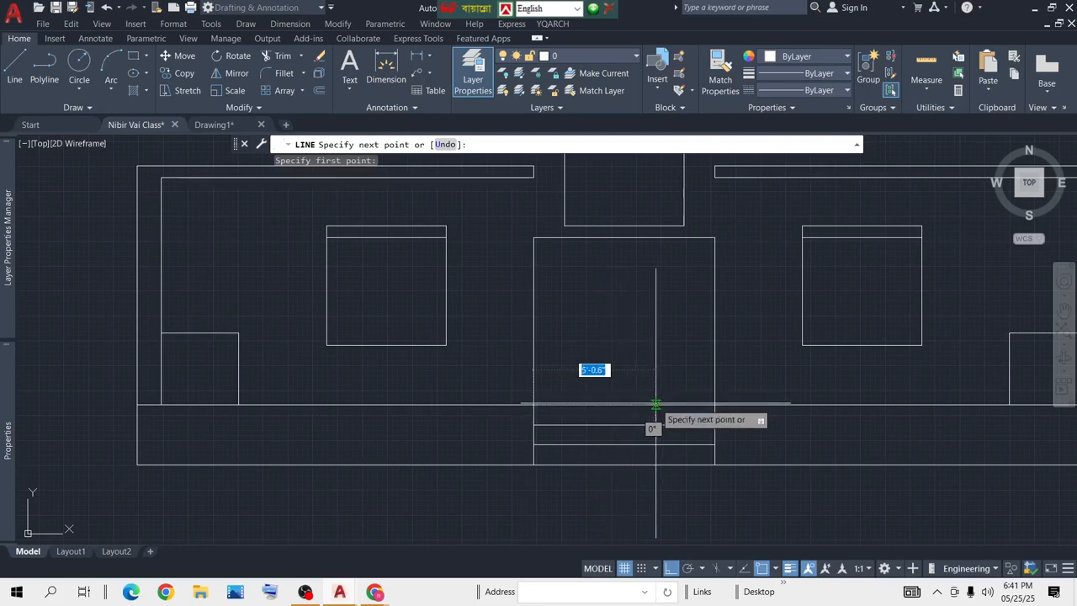
{"action": "left_click", "coordinate": [711, 406]}
{"action": "key", "text": "Escape"}
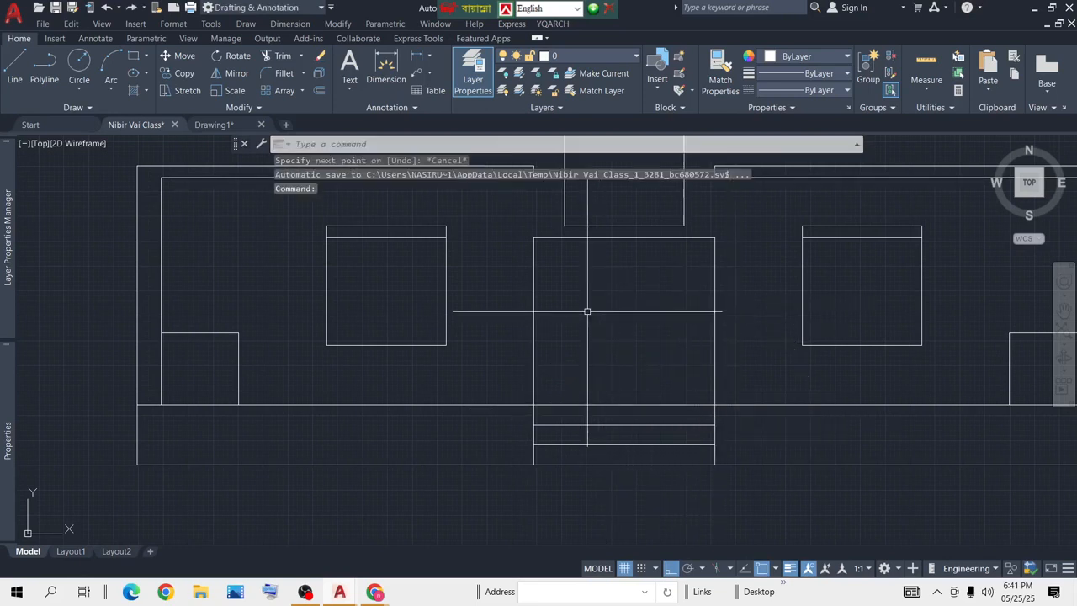
{"action": "scroll", "coordinate": [620, 315], "scroll_direction": "up", "scroll_amount": 3}
{"action": "scroll", "coordinate": [620, 310], "scroll_direction": "down", "scroll_amount": 3}
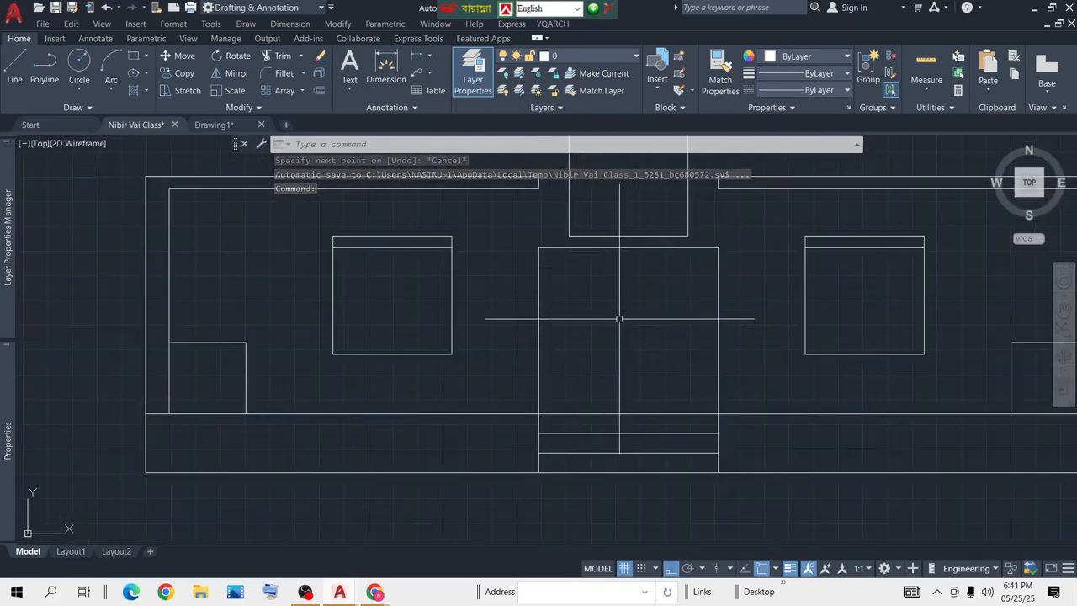
{"action": "scroll", "coordinate": [589, 303], "scroll_direction": "up", "scroll_amount": 2}
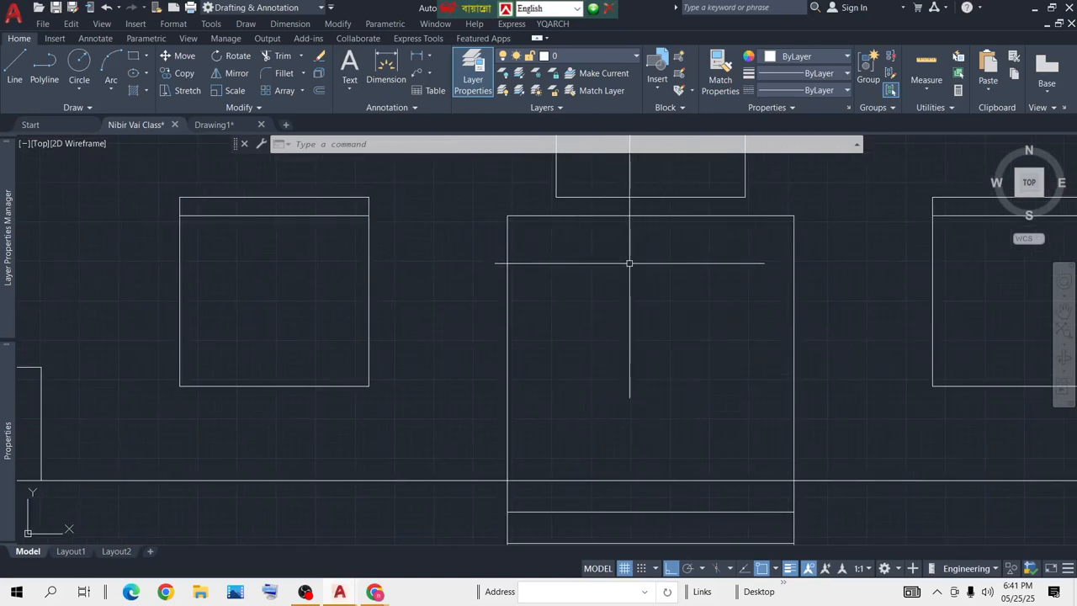
{"action": "type", "text": "o"}
{"action": "key", "text": "Return"}
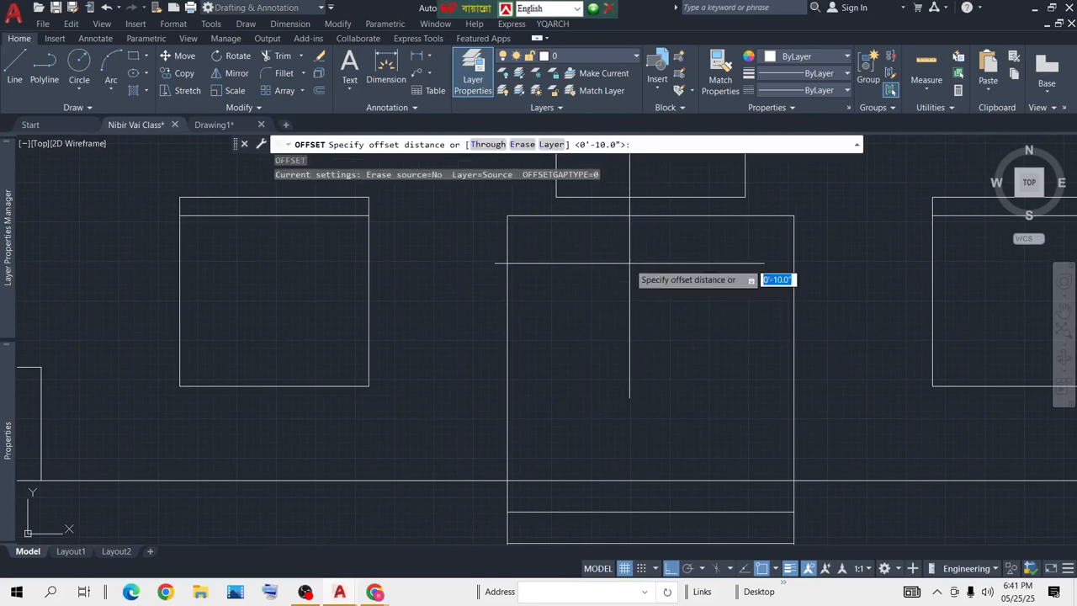
{"action": "key", "text": "Return"}
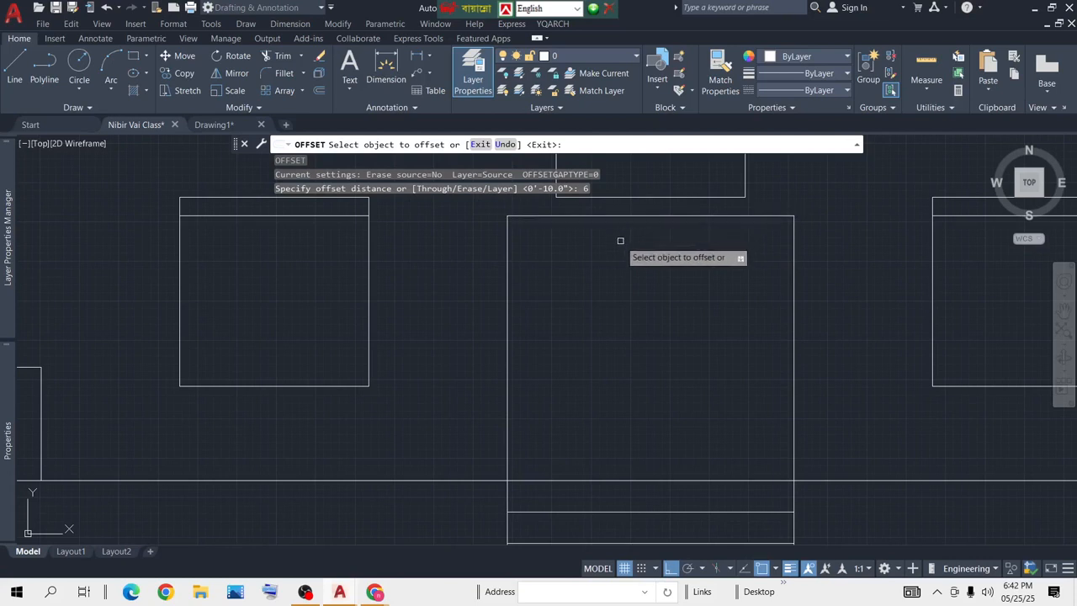
{"action": "key", "text": "Escape"}
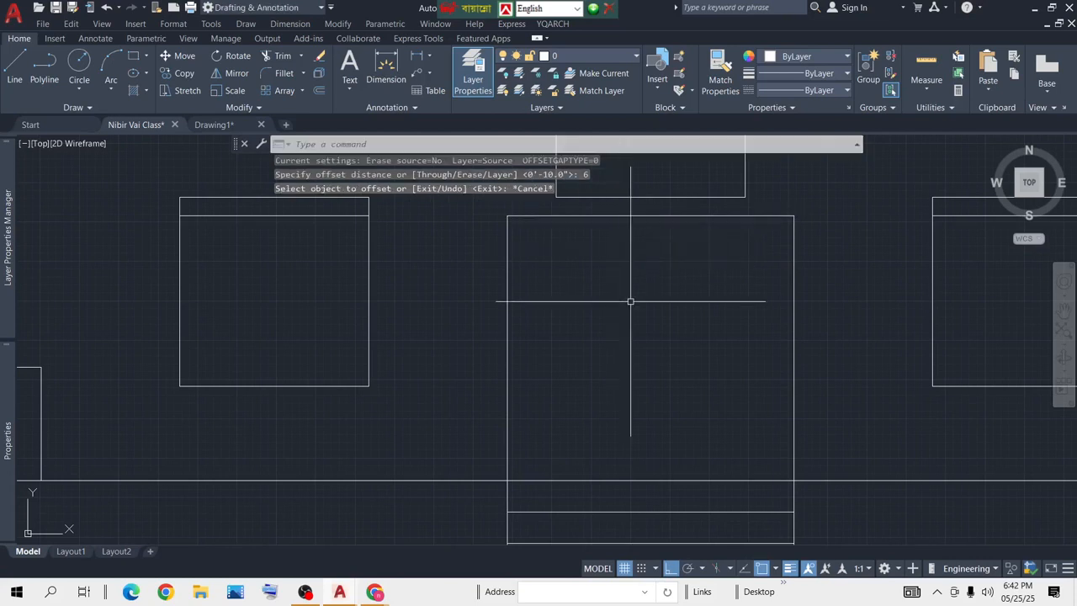
Step: Offset the top line and both side lines of the stair entrance 3" inward
{"action": "key", "text": "Return"}
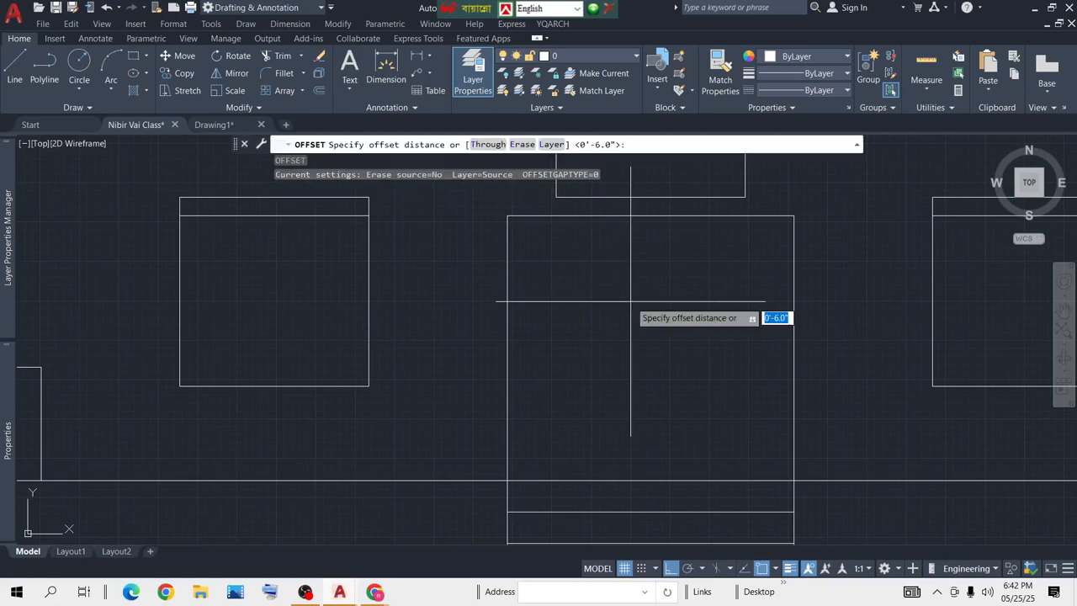
{"action": "key", "text": "Return"}
{"action": "left_click", "coordinate": [601, 216]}
{"action": "left_click", "coordinate": [531, 305]}
{"action": "left_click", "coordinate": [510, 309]}
{"action": "left_click", "coordinate": [581, 311]}
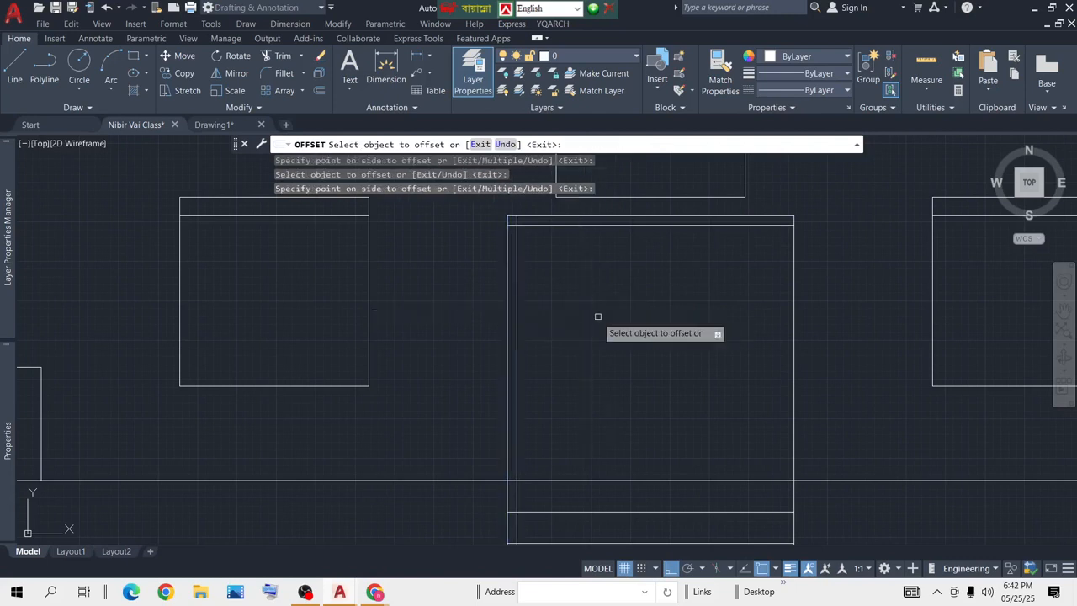
{"action": "left_click", "coordinate": [791, 366]}
{"action": "left_click", "coordinate": [621, 372]}
{"action": "key", "text": "Return"}
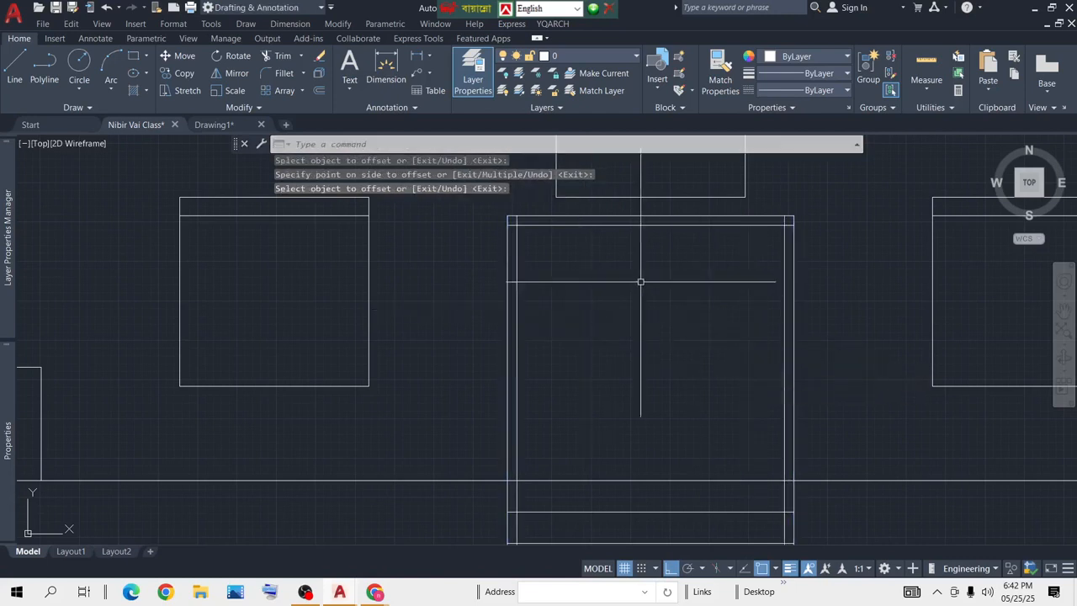
Step: Trim the overlapping line ends at both upper corners of the entrance's inner frame
{"action": "scroll", "coordinate": [584, 241], "scroll_direction": "up", "scroll_amount": 2}
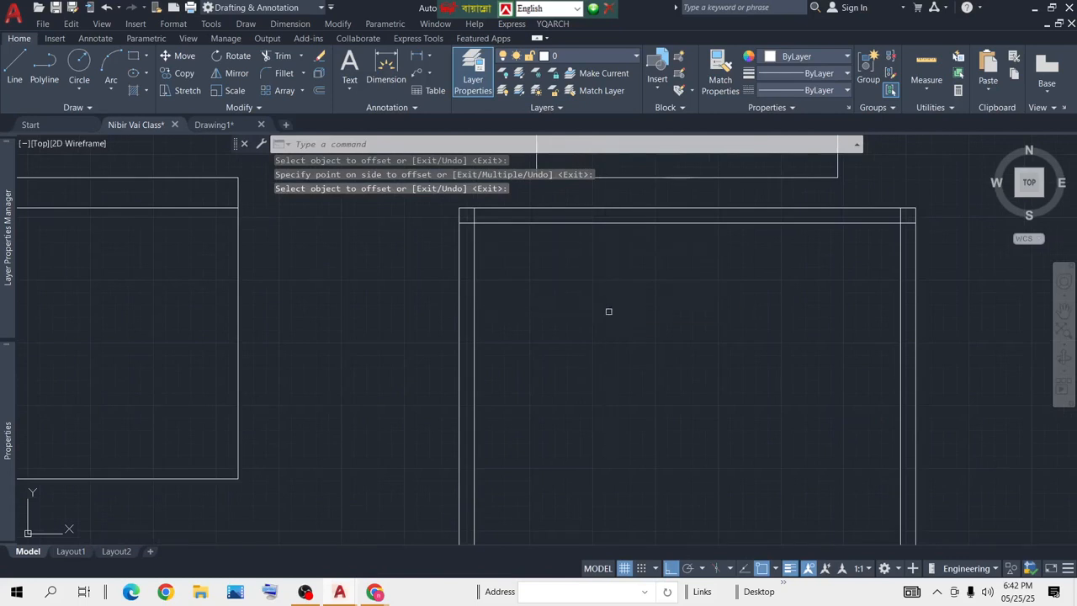
{"action": "type", "text": "tr"}
{"action": "key", "text": "Return"}
{"action": "left_click", "coordinate": [465, 223]}
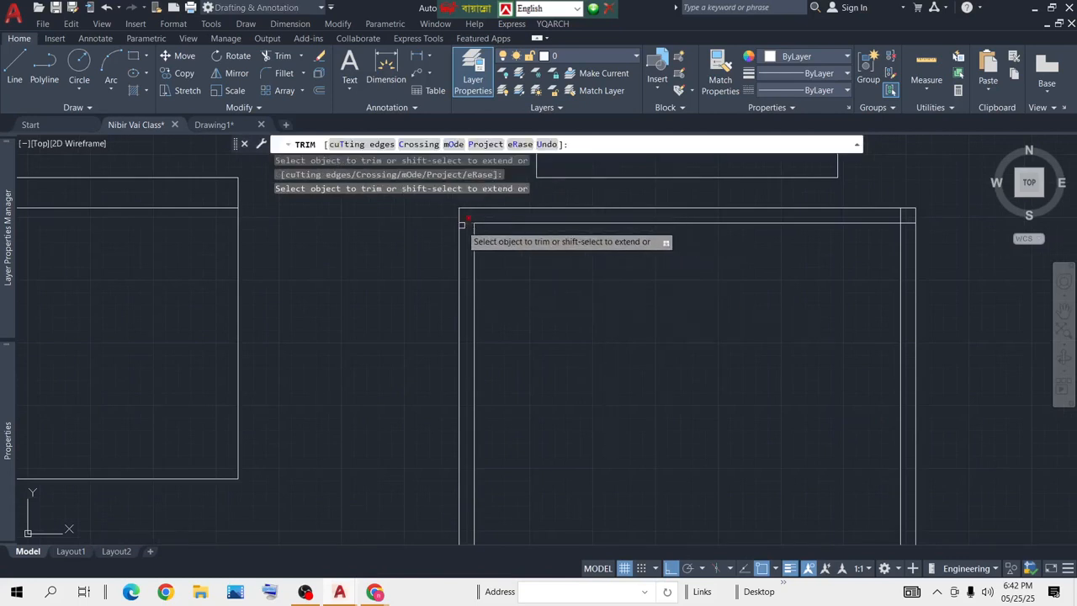
{"action": "left_click", "coordinate": [900, 216]}
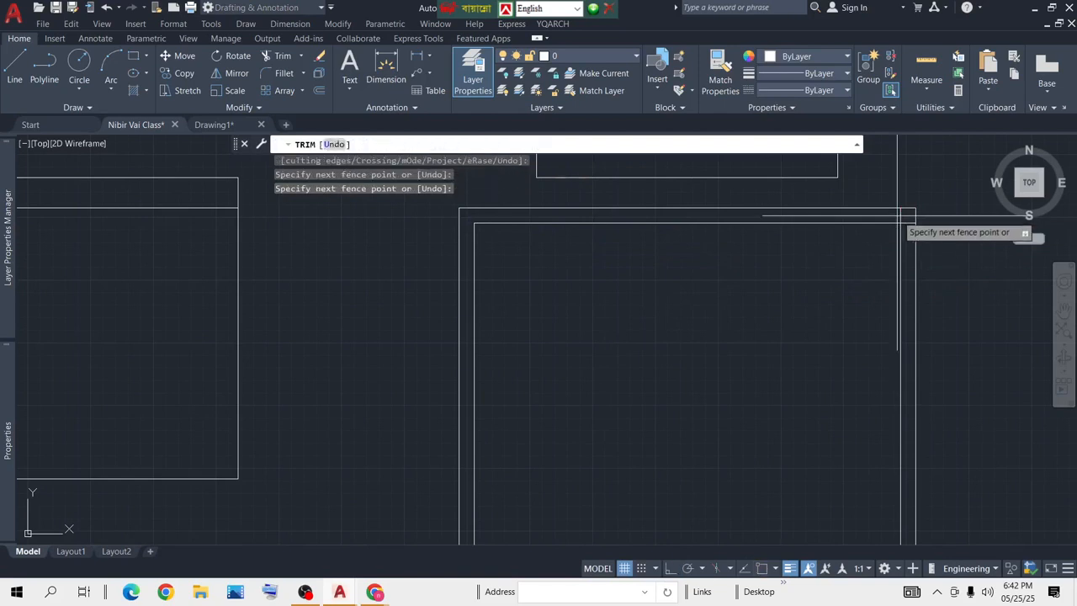
{"action": "key", "text": "Return"}
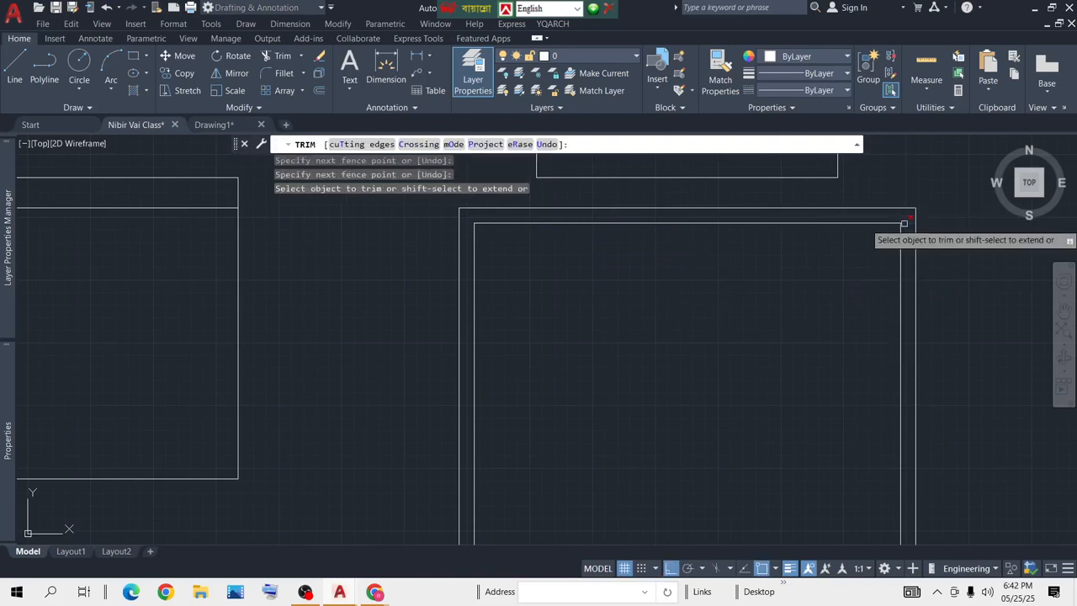
Step: Trim the inner frame's side lines below the plinth's top and erase their leftover pieces across the steps
{"action": "scroll", "coordinate": [716, 388], "scroll_direction": "down", "scroll_amount": 3}
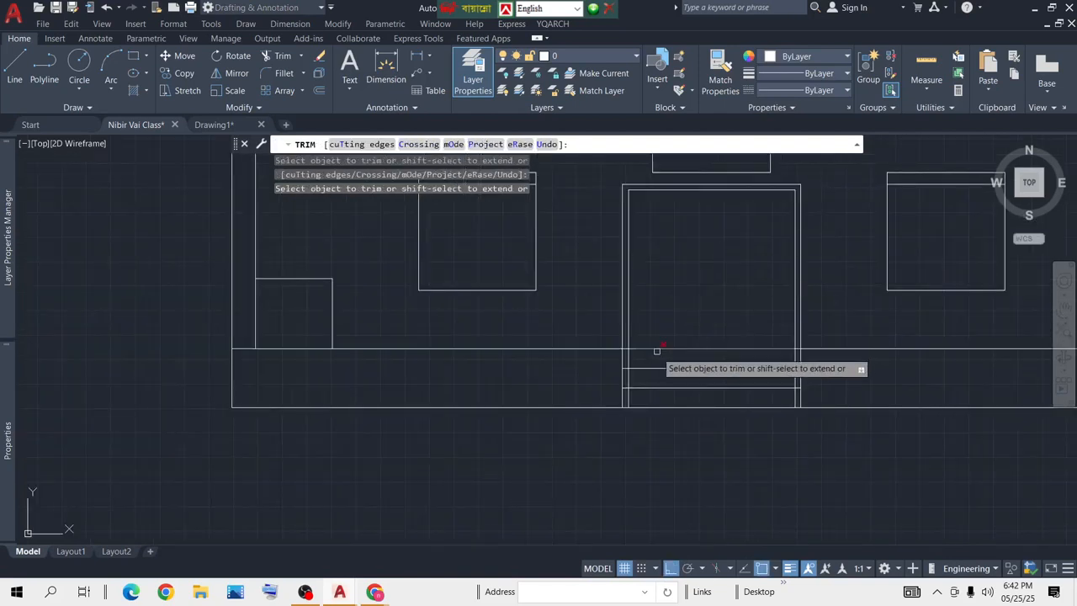
{"action": "scroll", "coordinate": [656, 356], "scroll_direction": "up", "scroll_amount": 3}
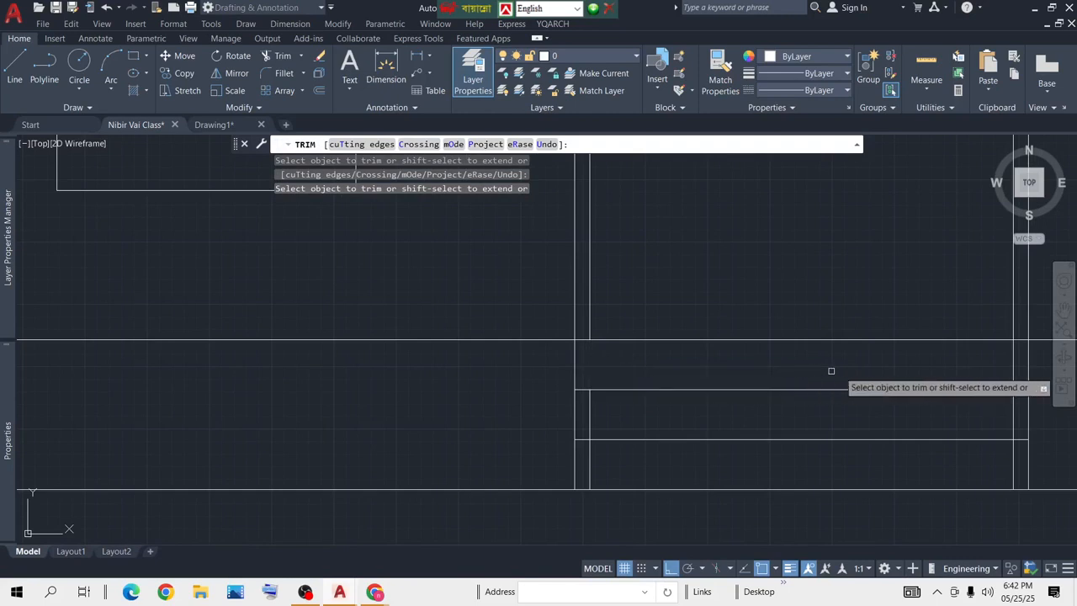
{"action": "scroll", "coordinate": [1062, 367], "scroll_direction": "up", "scroll_amount": 2}
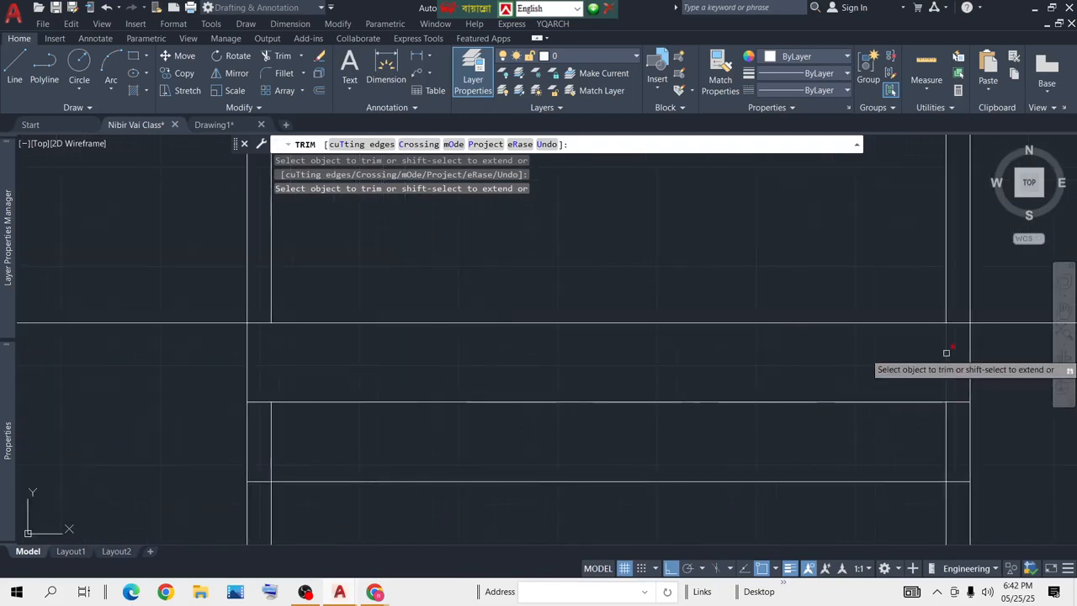
{"action": "key", "text": "Return"}
{"action": "scroll", "coordinate": [831, 423], "scroll_direction": "down", "scroll_amount": 3}
{"action": "scroll", "coordinate": [845, 379], "scroll_direction": "up", "scroll_amount": 3}
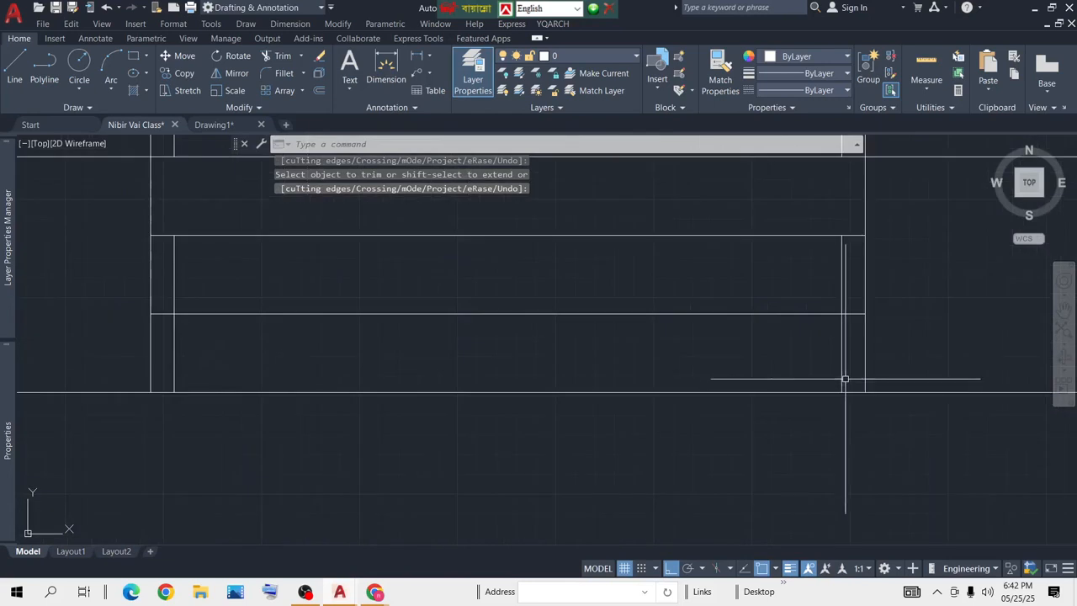
{"action": "left_click", "coordinate": [845, 379]}
{"action": "left_click", "coordinate": [169, 362]}
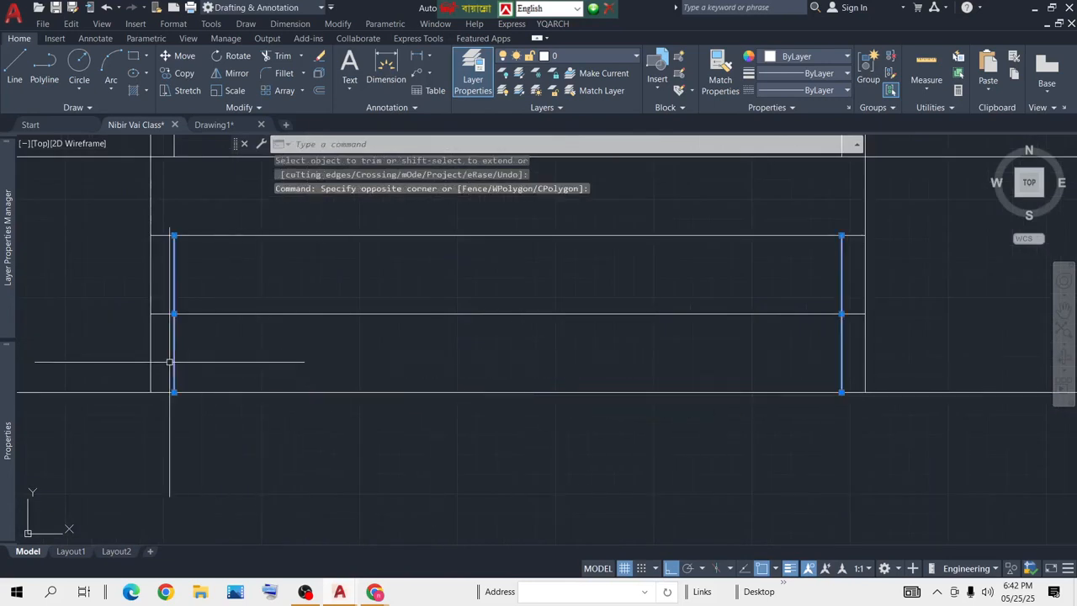
{"action": "key", "text": "Delete"}
Step: Examine the collapsible gate and its dimensions in Drawing1.dwg, and return to the Nibir Vai Class drawing
{"action": "scroll", "coordinate": [336, 325], "scroll_direction": "down", "scroll_amount": 4}
{"action": "scroll", "coordinate": [440, 358], "scroll_direction": "up", "scroll_amount": 4}
{"action": "scroll", "coordinate": [420, 300], "scroll_direction": "down", "scroll_amount": 2}
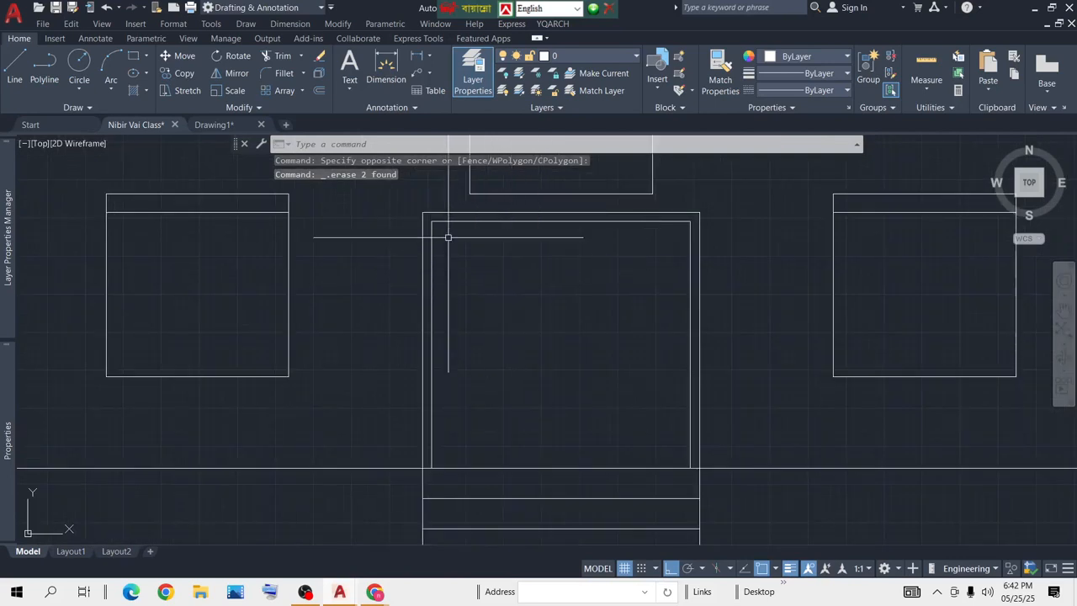
{"action": "left_click", "coordinate": [225, 126]}
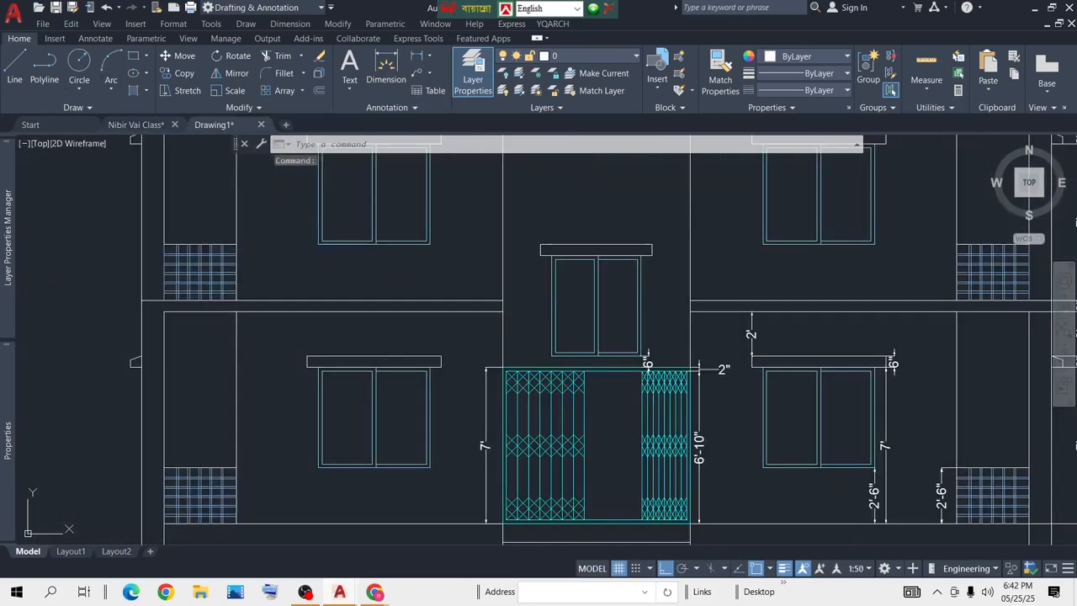
{"action": "scroll", "coordinate": [653, 421], "scroll_direction": "up", "scroll_amount": 3}
{"action": "scroll", "coordinate": [660, 308], "scroll_direction": "down", "scroll_amount": 2}
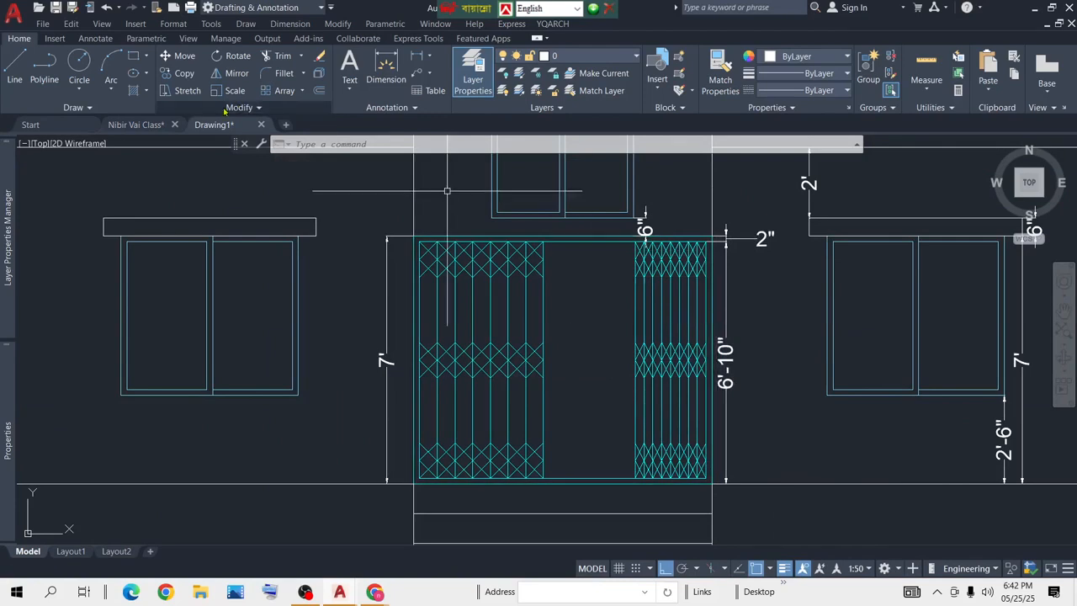
{"action": "left_click", "coordinate": [160, 127]}
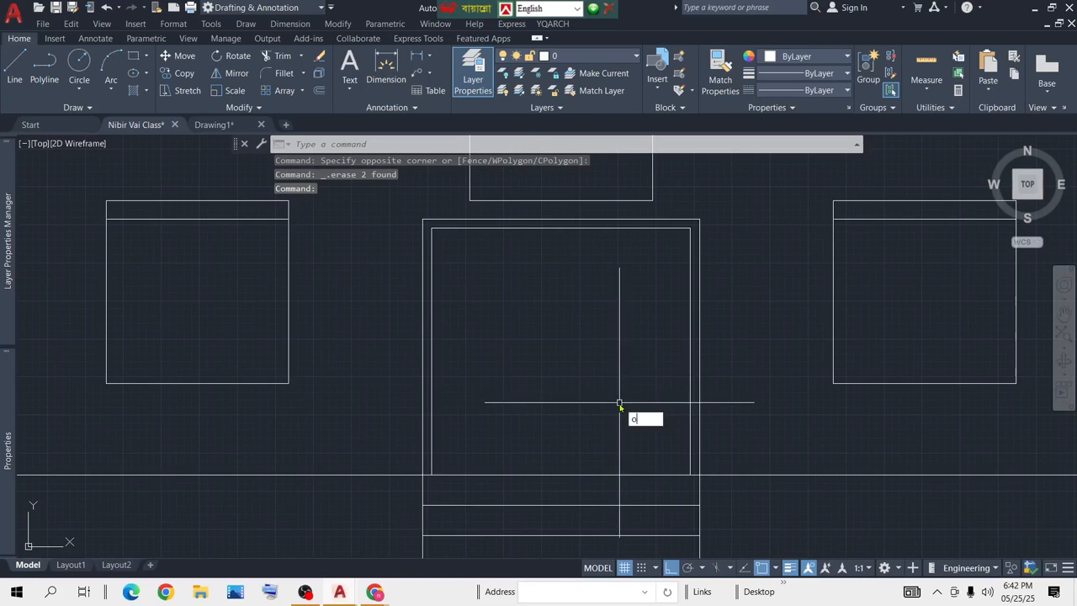
Step: Offset the stair entrance's line along the plinth's top 3" upward
{"action": "type", "text": "o"}
{"action": "key", "text": "Return"}
{"action": "type", "text": "3"}
{"action": "key", "text": "Return"}
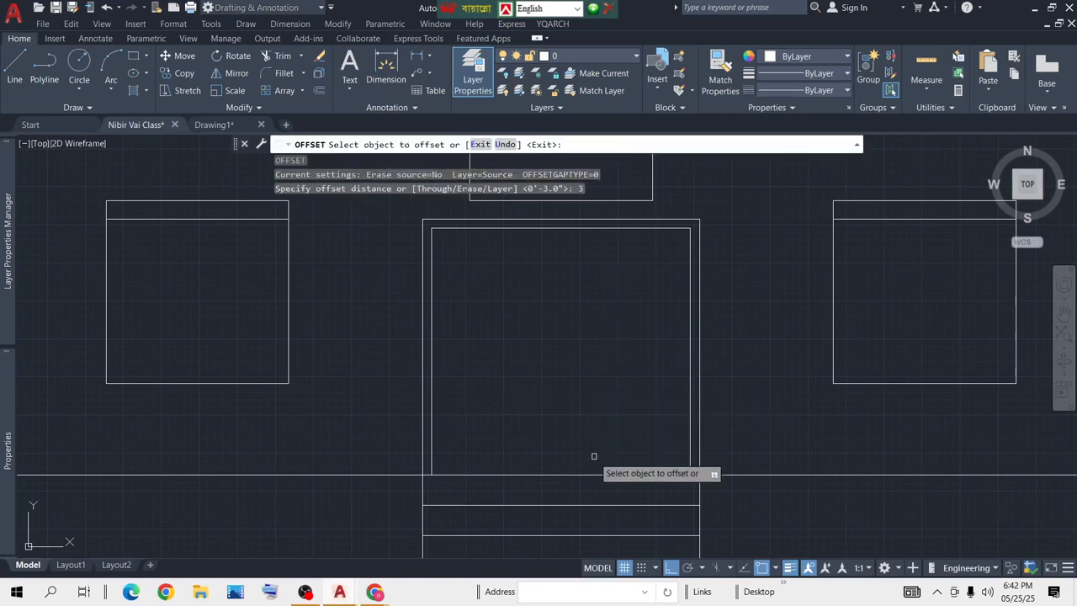
{"action": "left_click", "coordinate": [589, 476]}
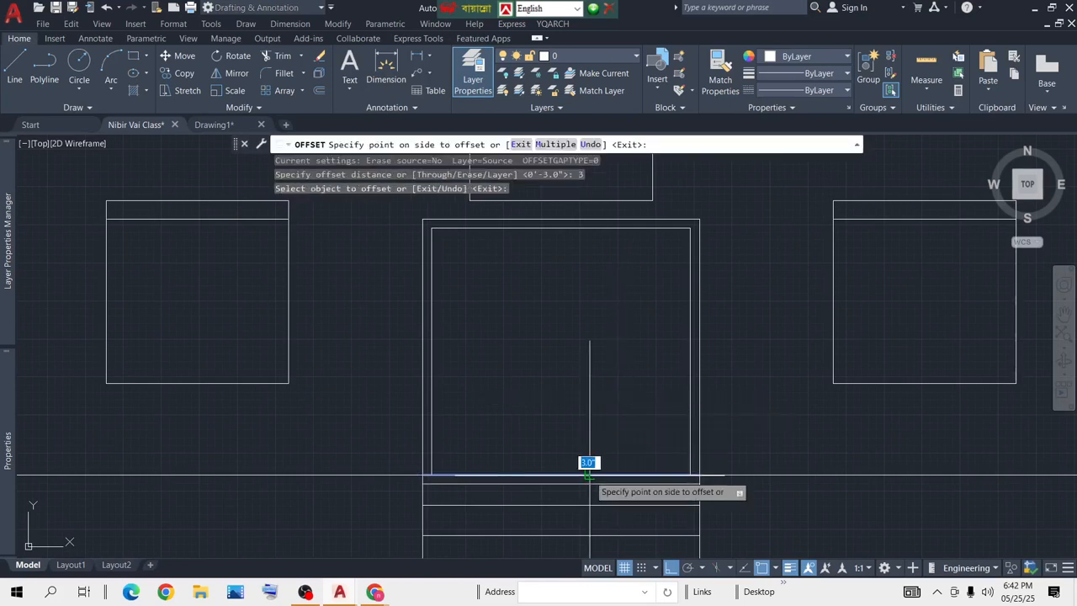
{"action": "left_click", "coordinate": [590, 432]}
Step: Trim the overlapping line ends at both lower corners to close the entrance's inner frame
{"action": "scroll", "coordinate": [463, 465], "scroll_direction": "up", "scroll_amount": 3}
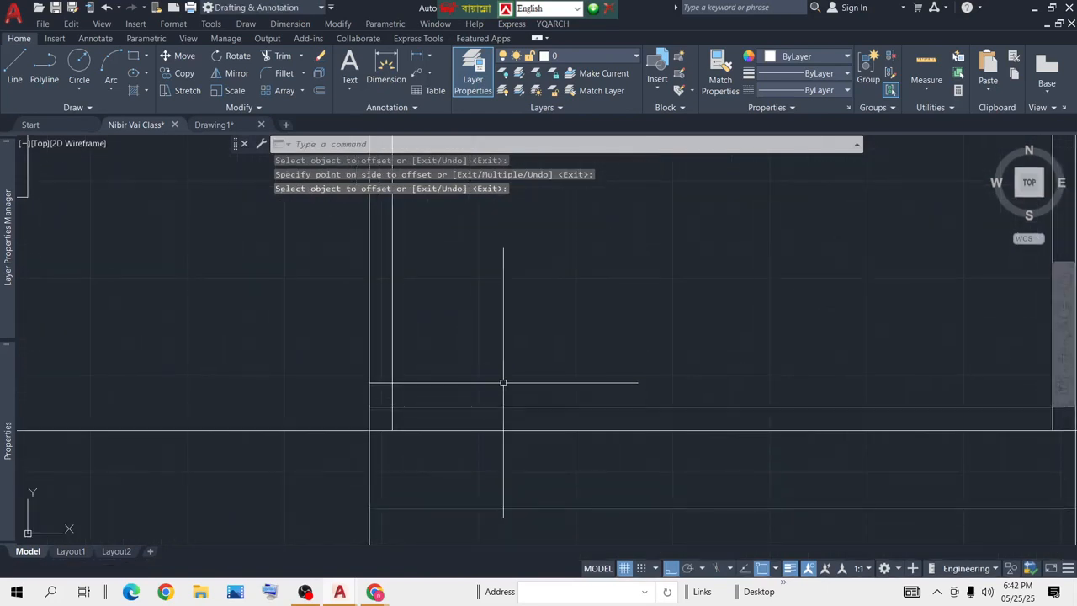
{"action": "type", "text": "tr"}
{"action": "key", "text": "Return"}
{"action": "left_click", "coordinate": [381, 407]}
{"action": "scroll", "coordinate": [599, 390], "scroll_direction": "down", "scroll_amount": 3}
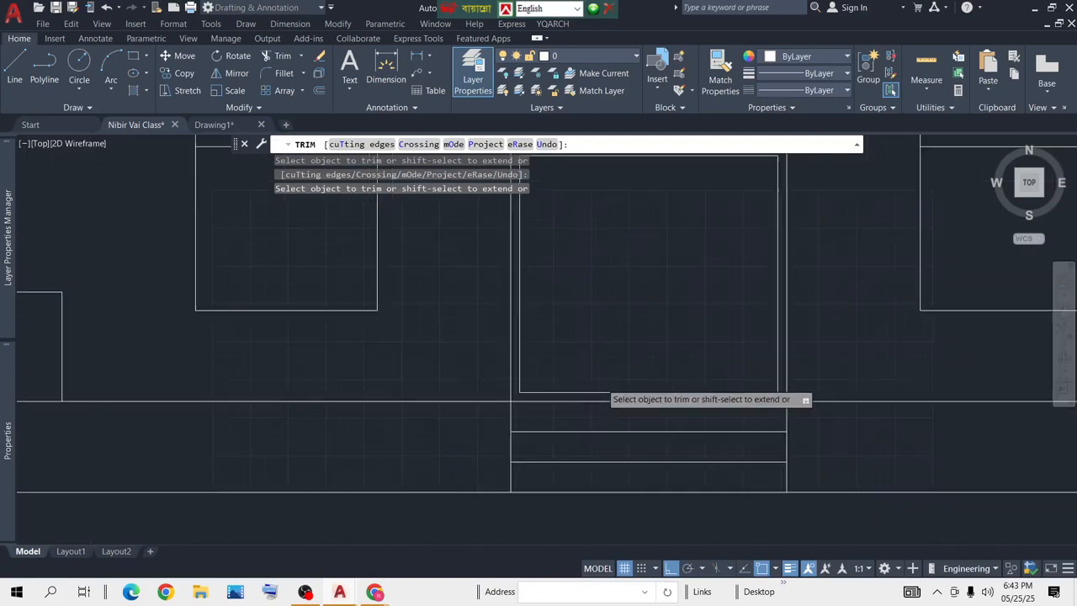
{"action": "scroll", "coordinate": [510, 383], "scroll_direction": "up", "scroll_amount": 3}
{"action": "left_click", "coordinate": [533, 377]}
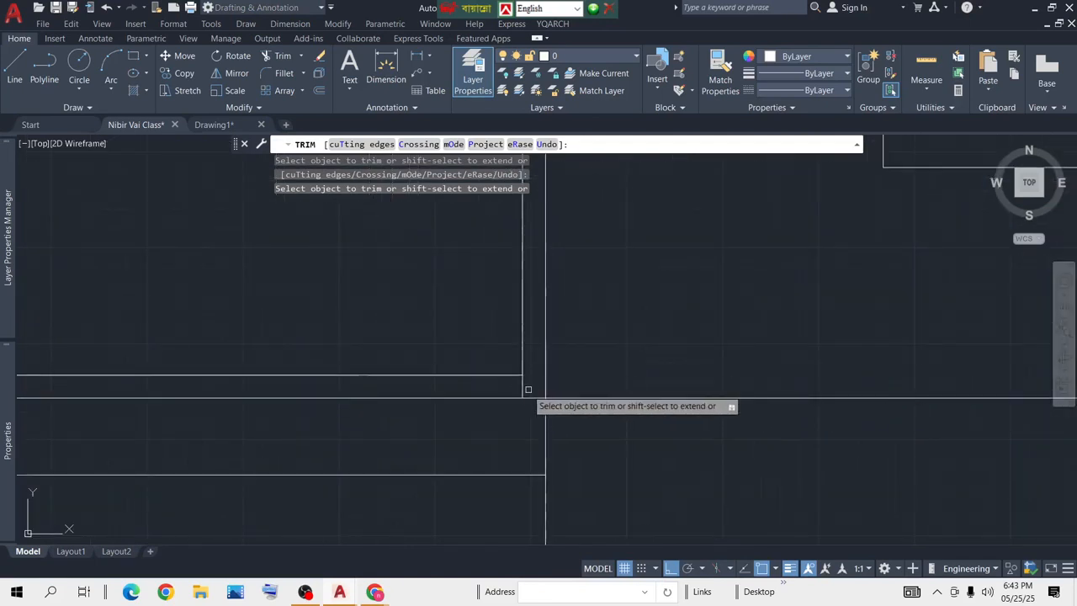
{"action": "key", "text": "Return"}
{"action": "scroll", "coordinate": [543, 375], "scroll_direction": "down", "scroll_amount": 3}
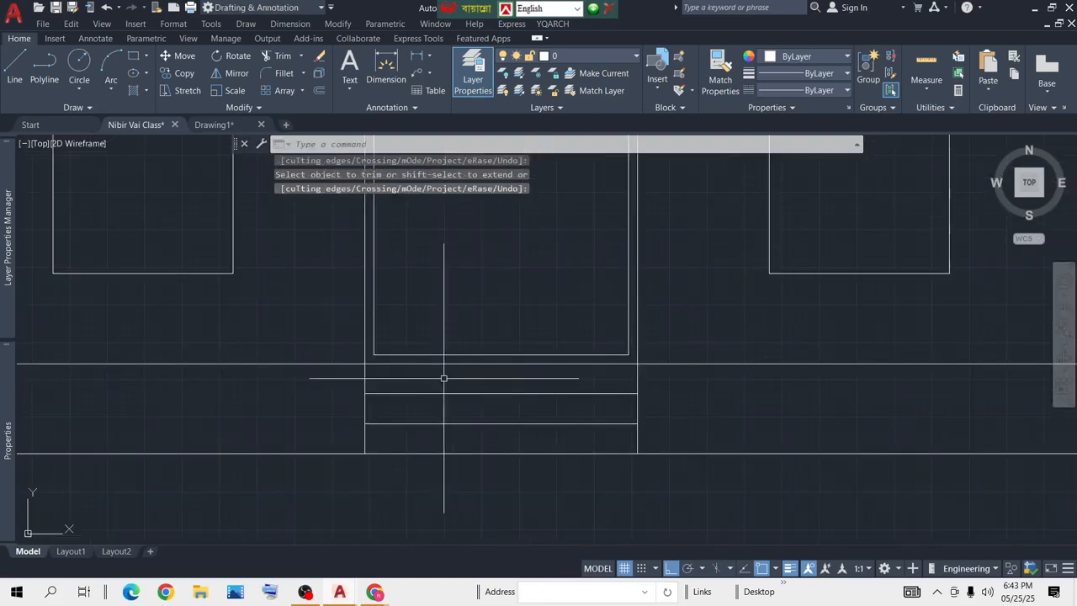
Step: Try dividing the gate opening with two vertical lines spaced 10" apart from the inner frame's left side
{"action": "scroll", "coordinate": [513, 341], "scroll_direction": "down", "scroll_amount": 2}
{"action": "scroll", "coordinate": [462, 308], "scroll_direction": "up", "scroll_amount": 4}
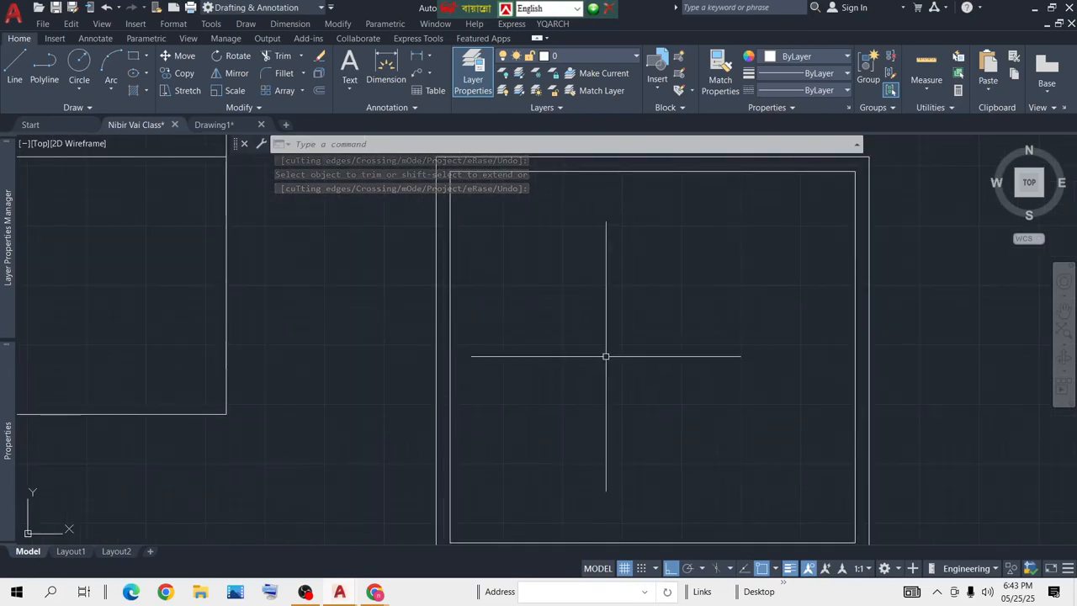
{"action": "type", "text": "o"}
{"action": "key", "text": "Return"}
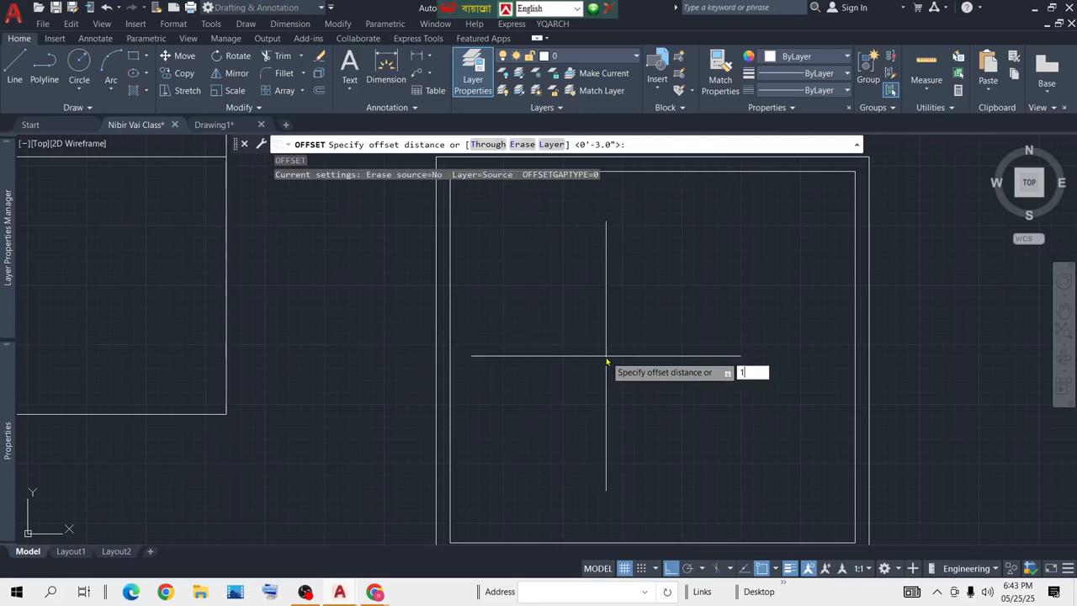
{"action": "key", "text": "Return"}
{"action": "left_click", "coordinate": [450, 361]}
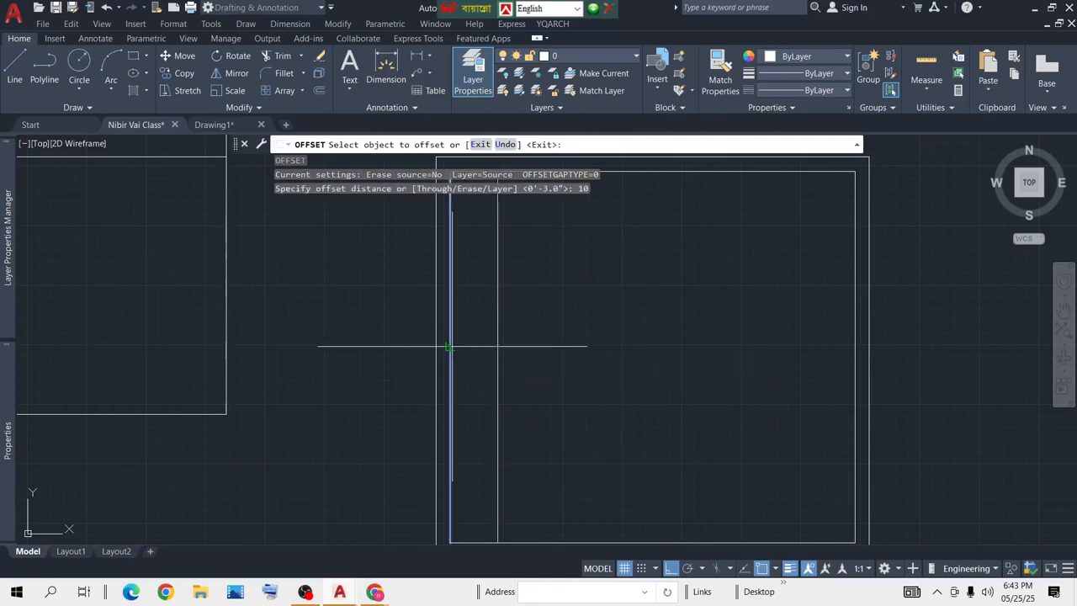
{"action": "left_click", "coordinate": [551, 345]}
{"action": "left_click", "coordinate": [498, 353]}
{"action": "left_click", "coordinate": [557, 343]}
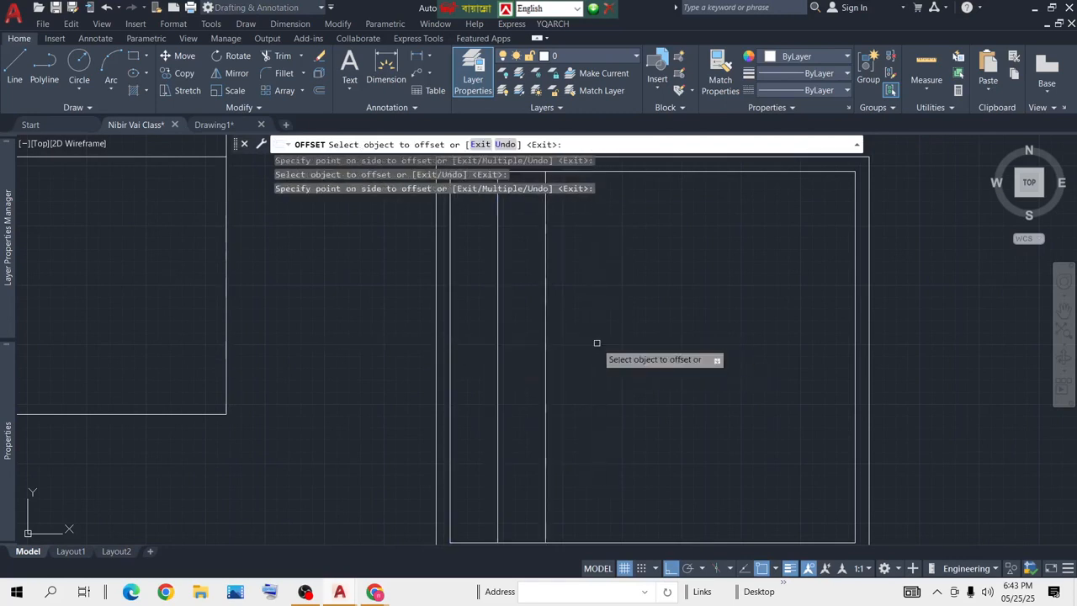
{"action": "key", "text": "Escape"}
Step: Erase the two vertical lines spaced 10" apart inside the gate frame
{"action": "left_click", "coordinate": [632, 329]}
{"action": "left_click", "coordinate": [493, 373]}
{"action": "type", "text": "o"}
{"action": "key", "text": "Return"}
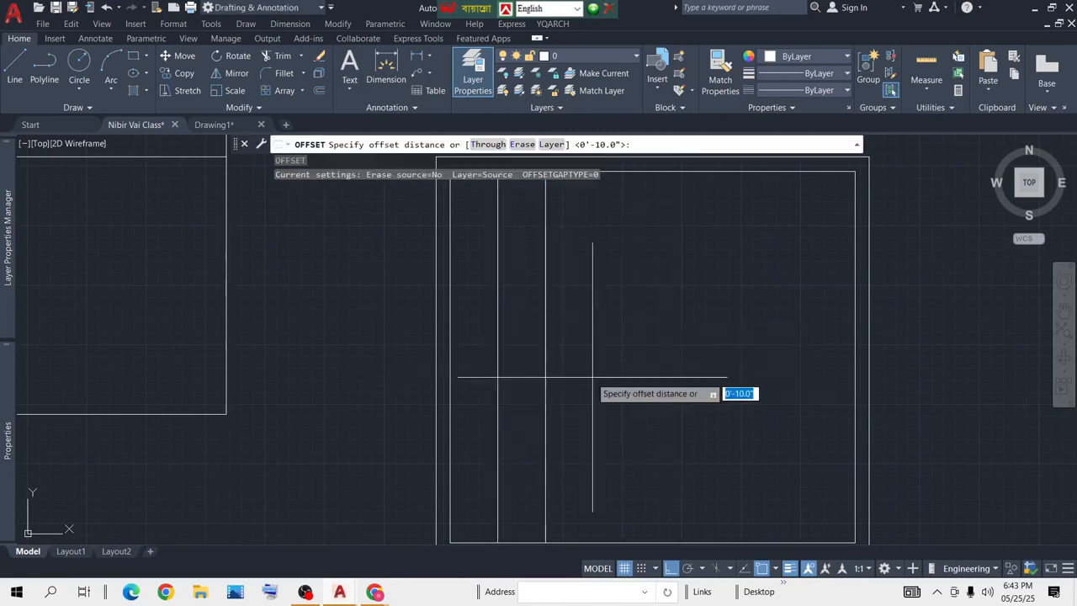
{"action": "key", "text": "Escape"}
{"action": "left_click", "coordinate": [590, 334]}
{"action": "left_click", "coordinate": [485, 385]}
{"action": "key", "text": "Delete"}
Step: Offset the inner frame's left side successively to the right at 5" spacing to make seven vertical gate bars
{"action": "scroll", "coordinate": [600, 389], "scroll_direction": "down", "scroll_amount": 2}
{"action": "key", "text": "Return"}
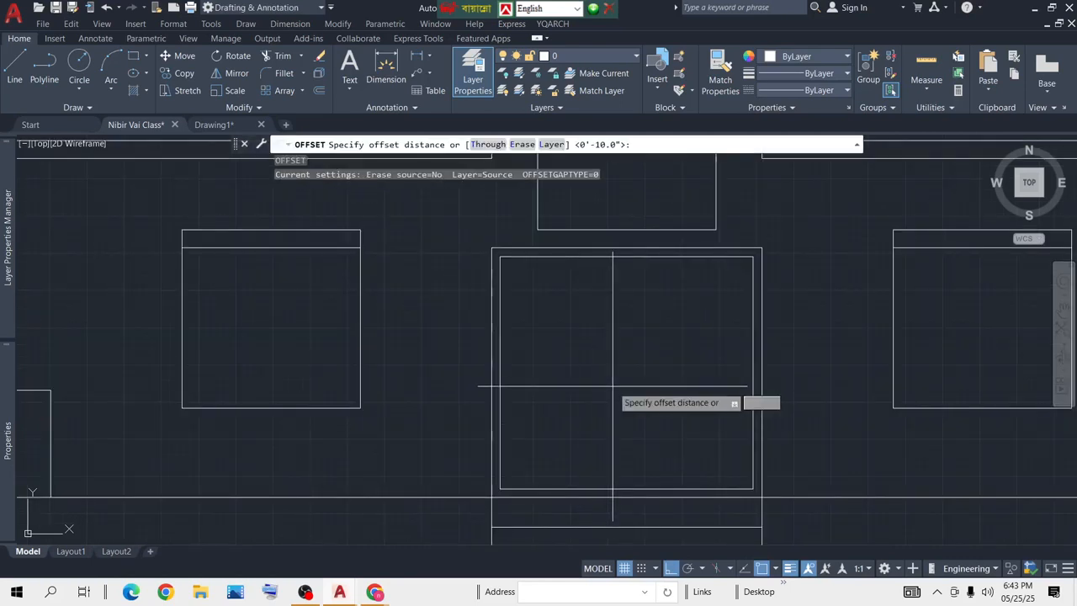
{"action": "type", "text": "5"}
{"action": "key", "text": "Return"}
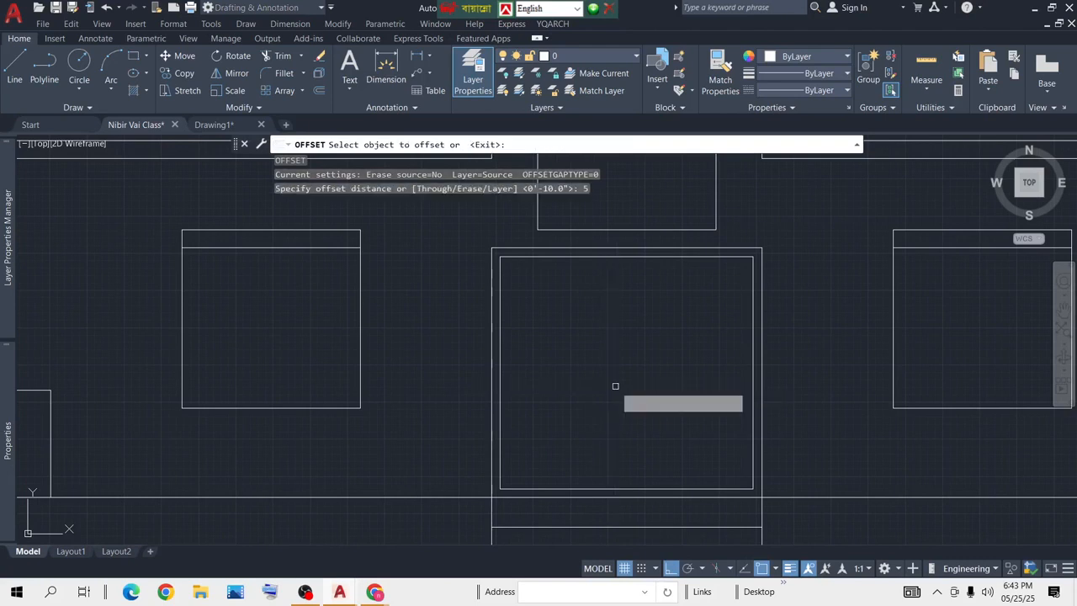
{"action": "left_click", "coordinate": [501, 378]}
{"action": "left_click", "coordinate": [507, 378]}
{"action": "scroll", "coordinate": [522, 383], "scroll_direction": "up", "scroll_amount": 5}
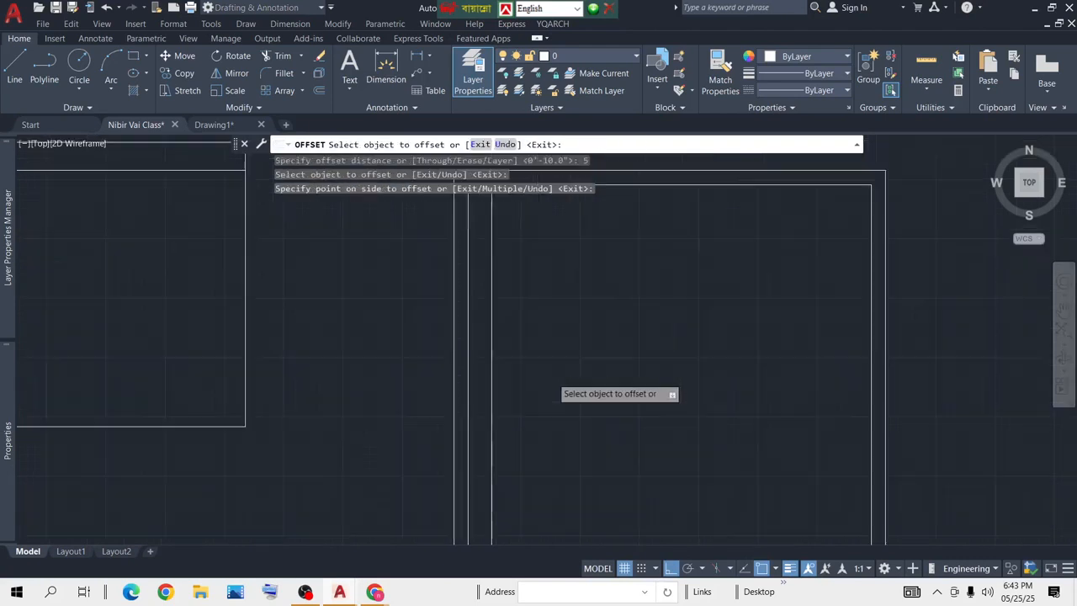
{"action": "left_click", "coordinate": [397, 349]}
{"action": "left_click", "coordinate": [522, 350]}
{"action": "left_click", "coordinate": [454, 347]}
{"action": "left_click", "coordinate": [542, 347]}
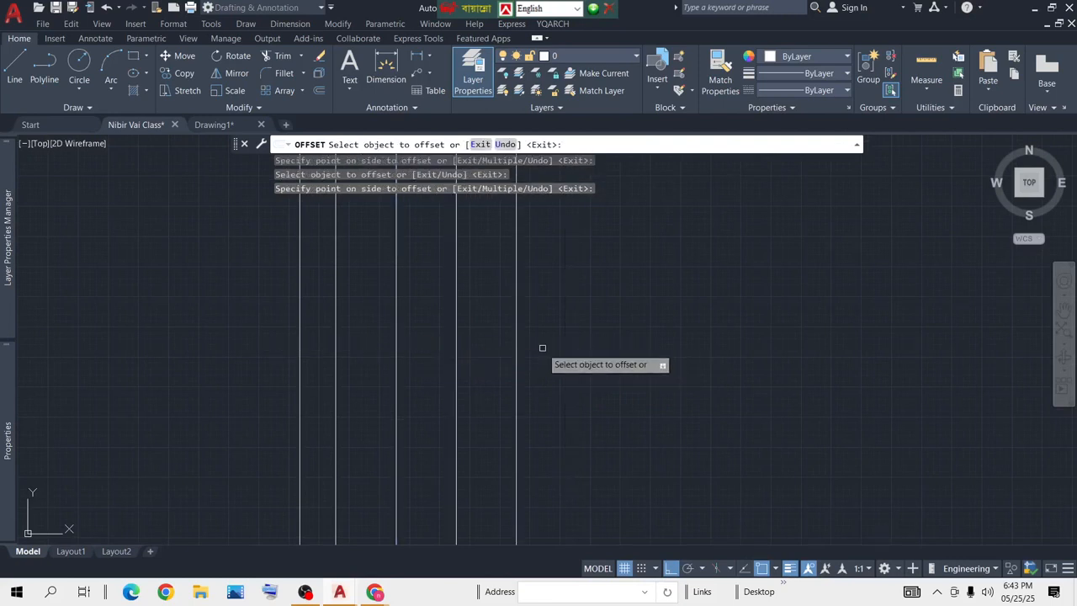
{"action": "left_click", "coordinate": [516, 342]}
{"action": "left_click", "coordinate": [721, 338]}
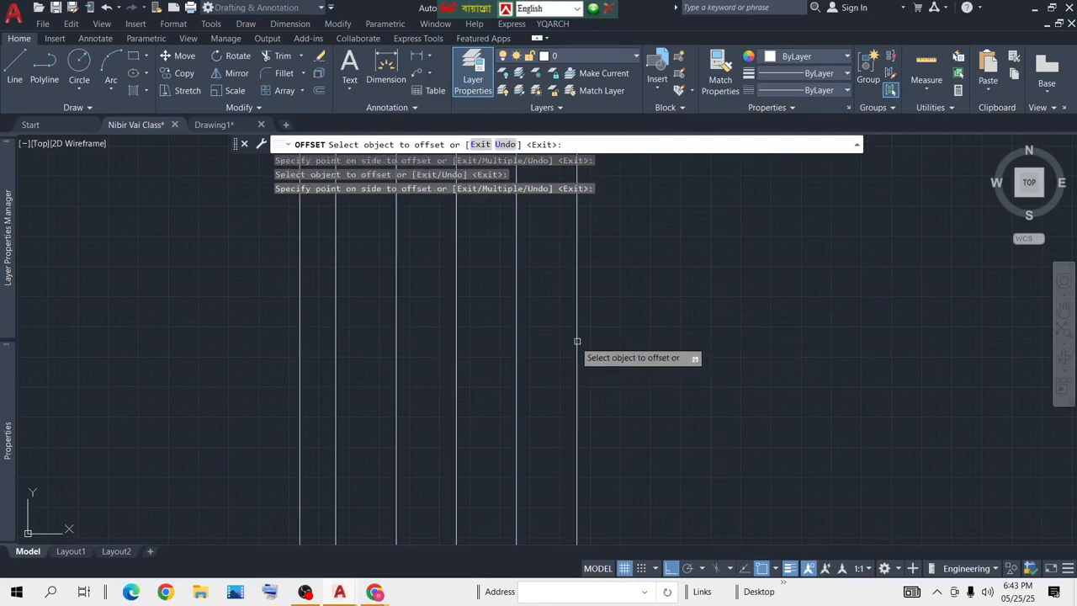
{"action": "left_click", "coordinate": [576, 339]}
{"action": "left_click", "coordinate": [739, 337]}
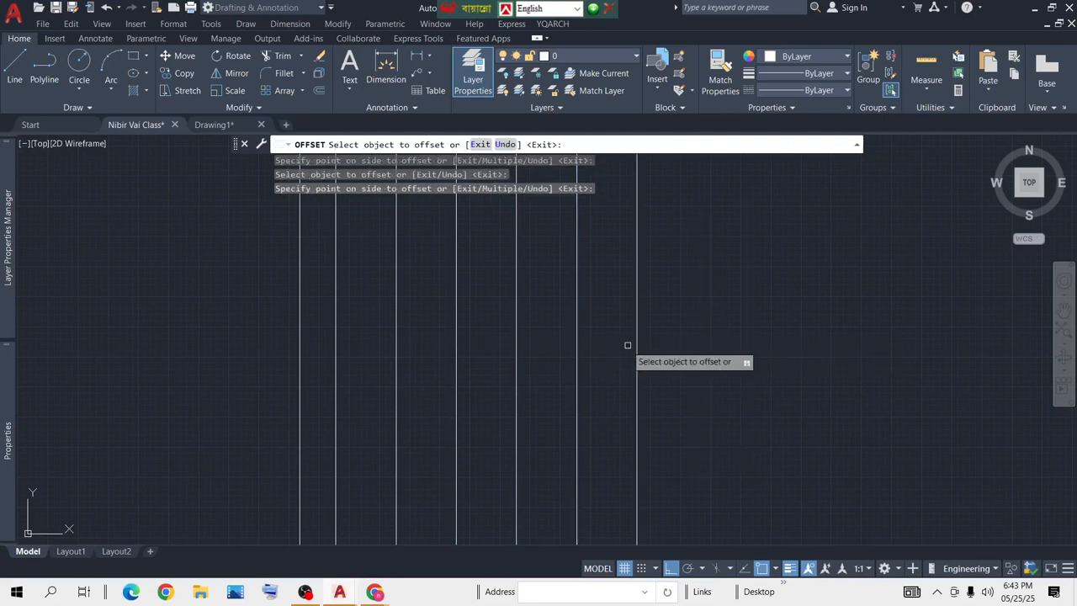
{"action": "left_click", "coordinate": [637, 345]}
{"action": "left_click", "coordinate": [796, 346]}
{"action": "scroll", "coordinate": [851, 375], "scroll_direction": "down", "scroll_amount": 5}
{"action": "scroll", "coordinate": [685, 380], "scroll_direction": "up", "scroll_amount": 2}
{"action": "left_click", "coordinate": [579, 367]}
{"action": "left_click", "coordinate": [643, 370]}
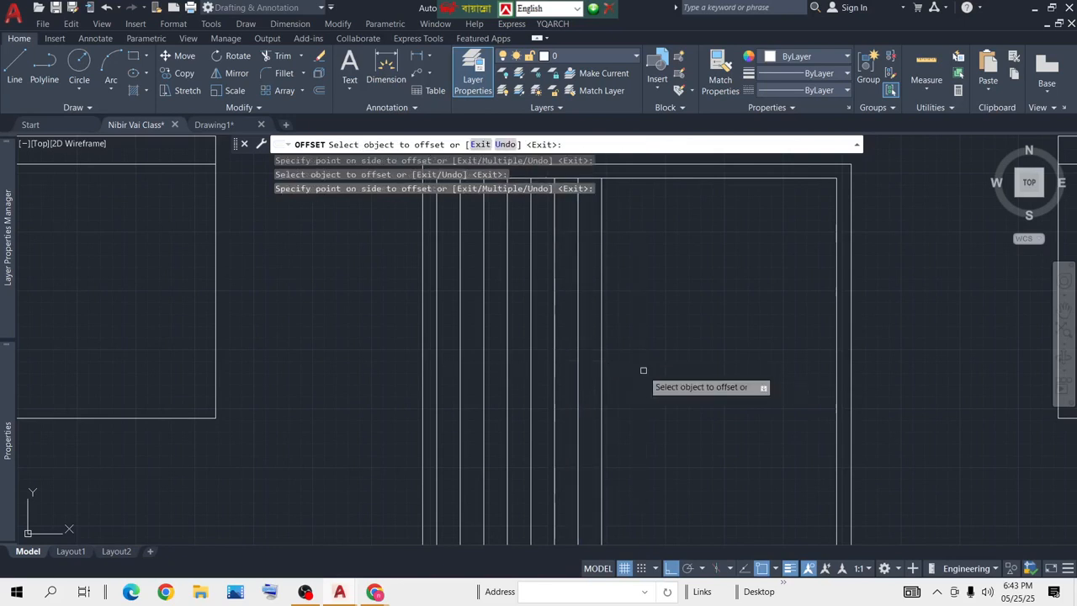
{"action": "key", "text": "Escape"}
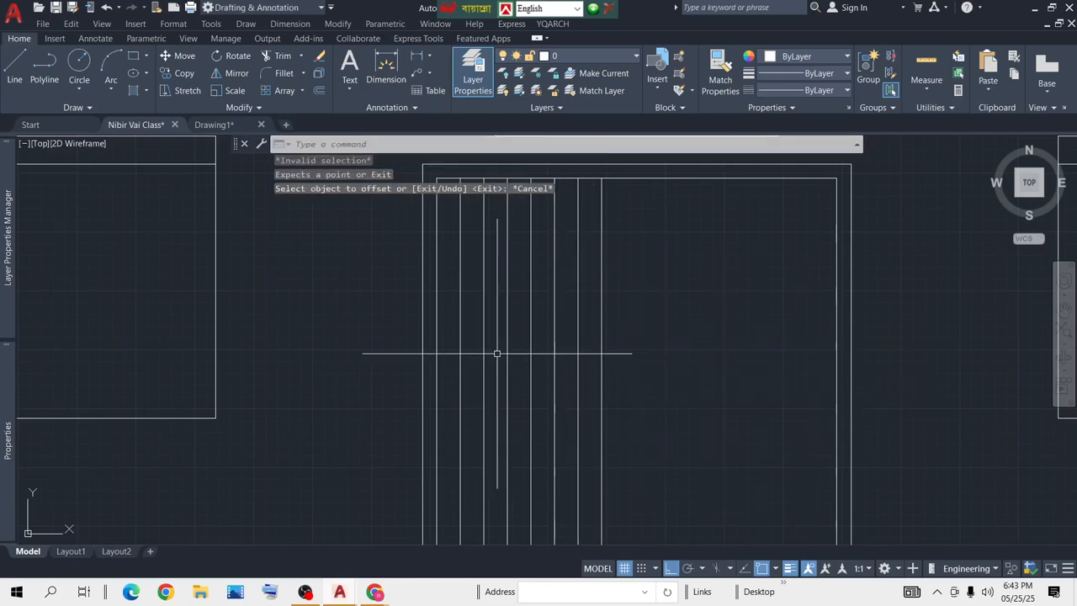
Step: Offset the inner frame's right side successively to the left at 3" spacing to make six vertical gate bars
{"action": "type", "text": "o"}
{"action": "key", "text": "Return"}
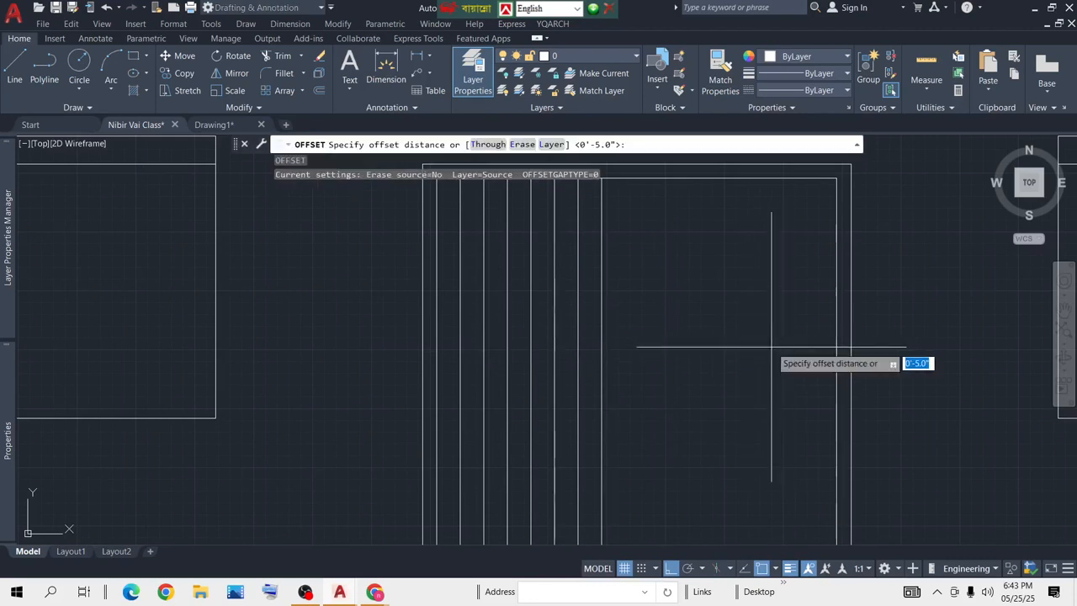
{"action": "type", "text": "3"}
{"action": "key", "text": "Return"}
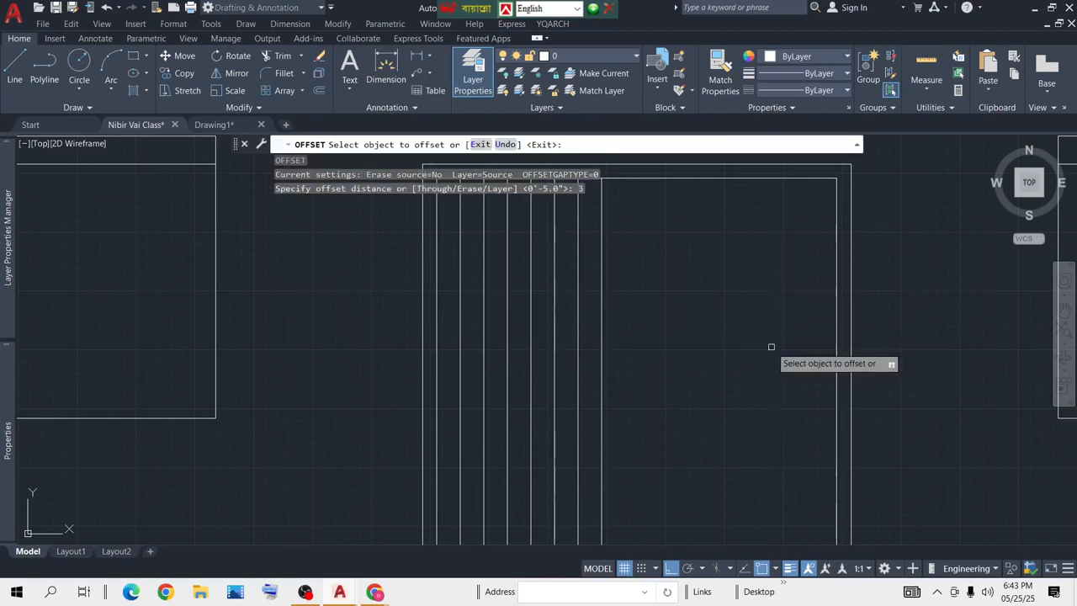
{"action": "left_click", "coordinate": [835, 341]}
{"action": "left_click", "coordinate": [820, 404]}
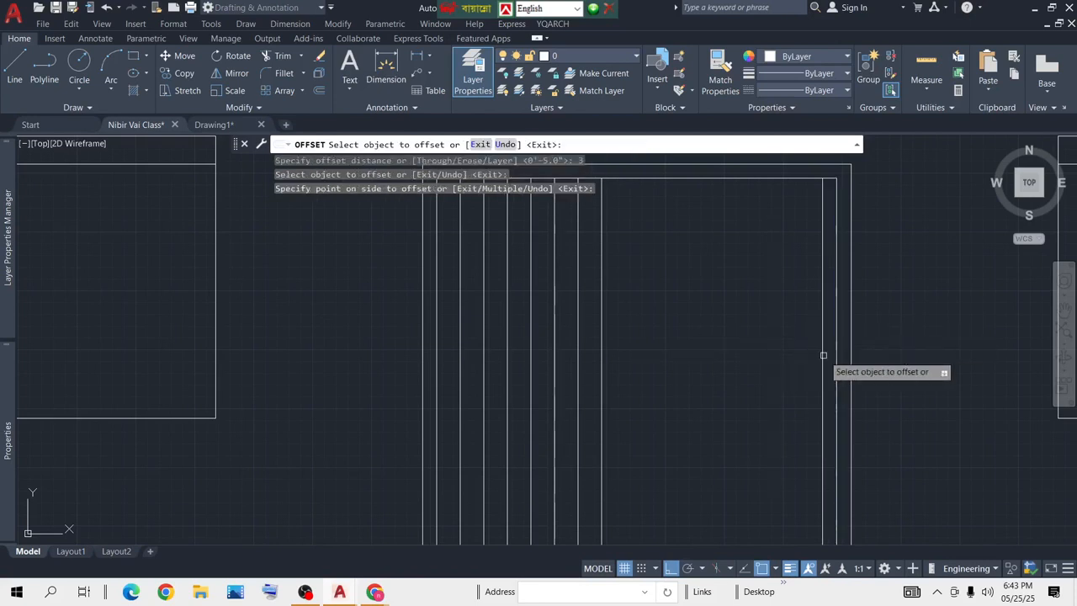
{"action": "left_click", "coordinate": [823, 362]}
{"action": "left_click", "coordinate": [766, 370]}
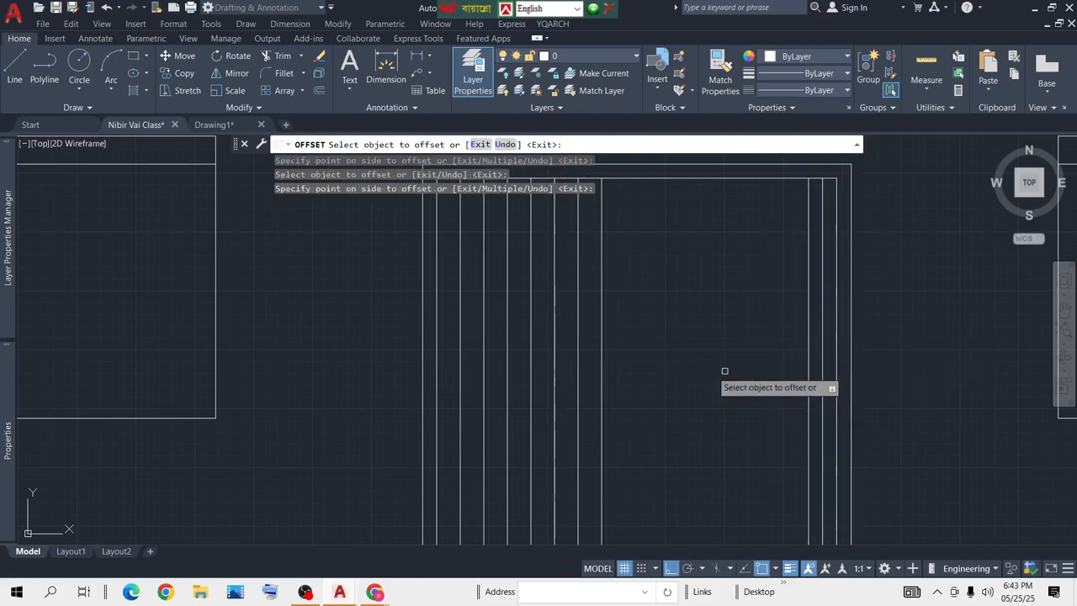
{"action": "left_click", "coordinate": [808, 350]}
{"action": "left_click", "coordinate": [791, 347]}
{"action": "left_click", "coordinate": [792, 349]}
{"action": "left_click", "coordinate": [735, 355]}
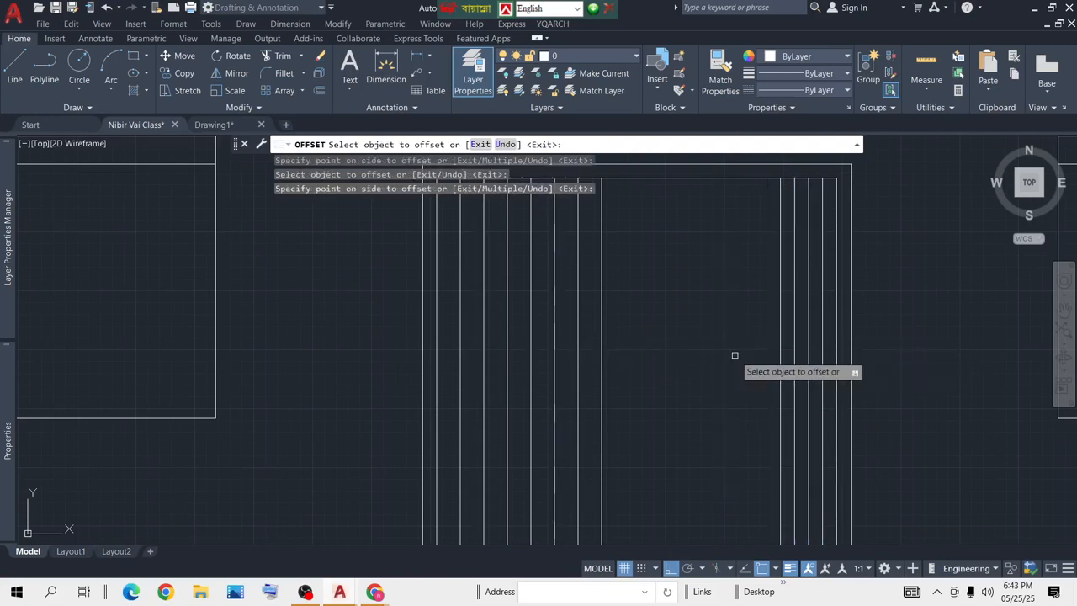
{"action": "left_click", "coordinate": [781, 358]}
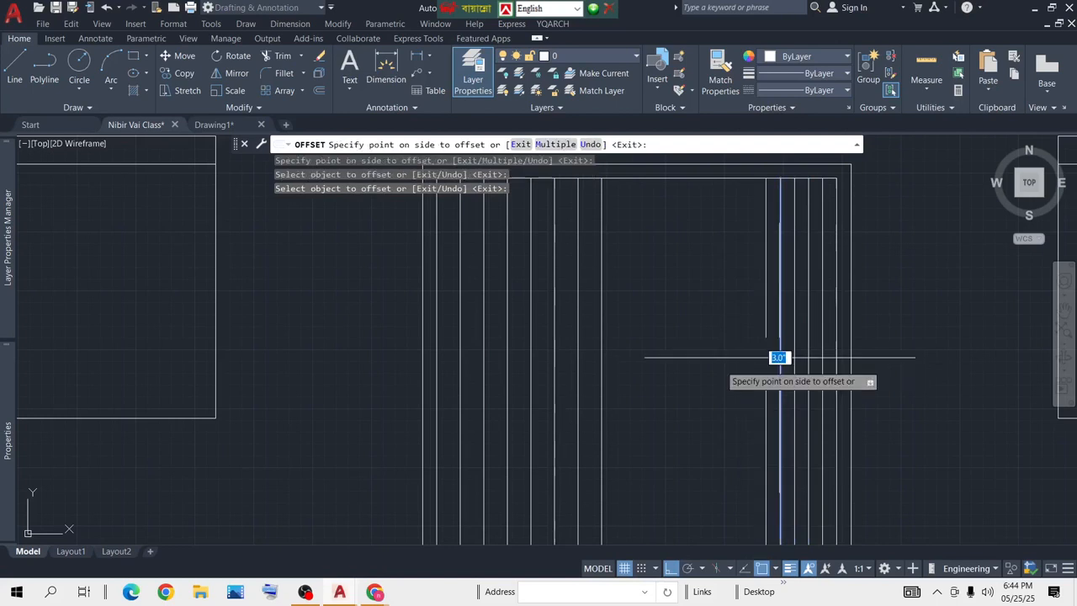
{"action": "left_click", "coordinate": [751, 369]}
{"action": "left_click", "coordinate": [765, 368]}
{"action": "left_click", "coordinate": [729, 370]}
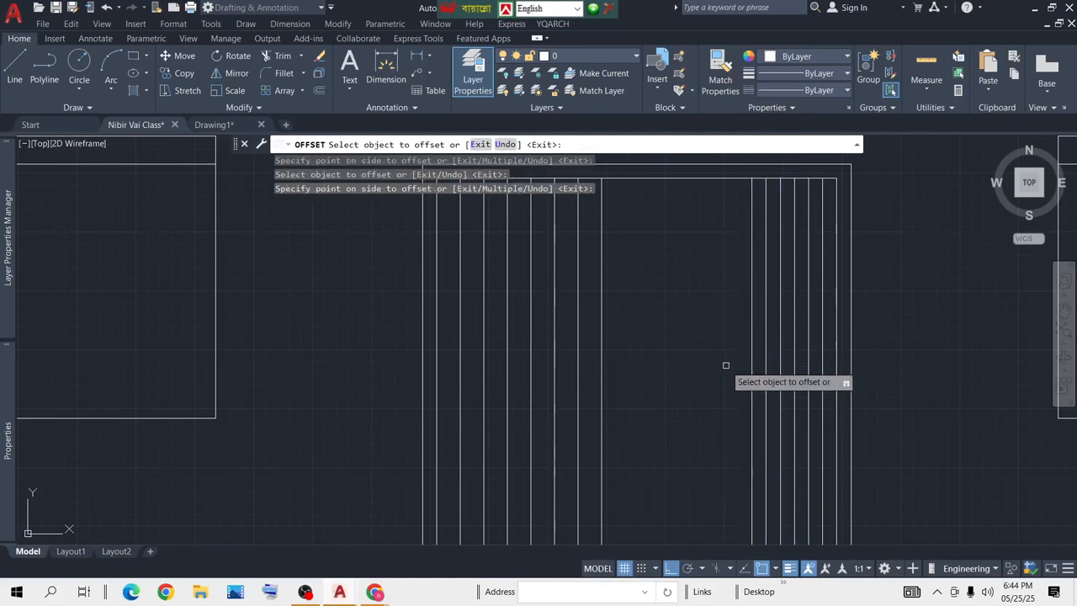
{"action": "key", "text": "Return"}
{"action": "middle_click_drag", "start_coordinate": [683, 289], "coordinate": [701, 326]}
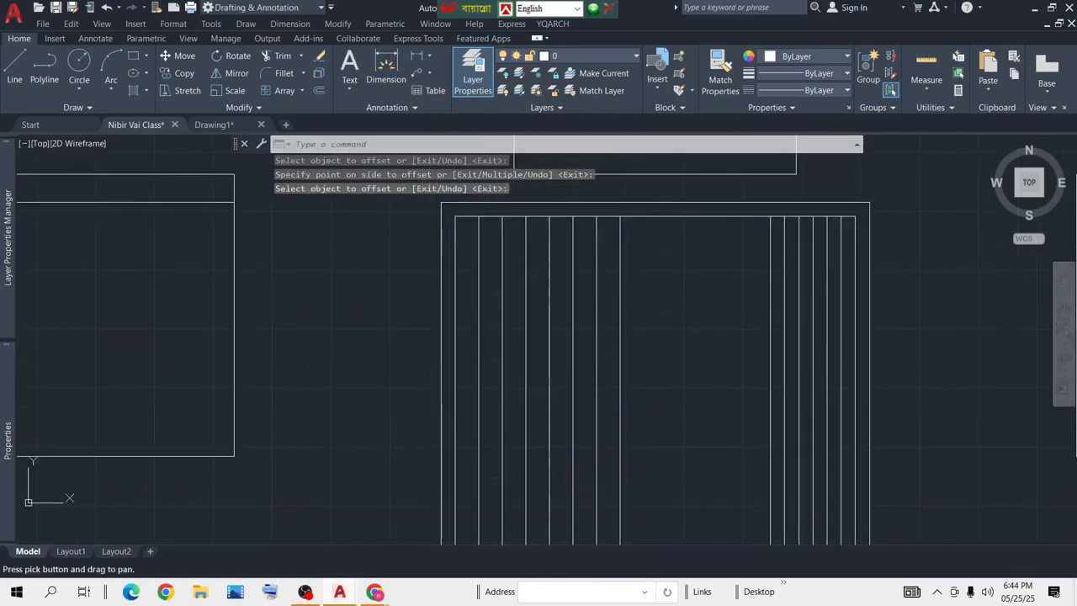
{"action": "scroll", "coordinate": [678, 306], "scroll_direction": "down", "scroll_amount": 3}
{"action": "scroll", "coordinate": [654, 361], "scroll_direction": "up", "scroll_amount": 1}
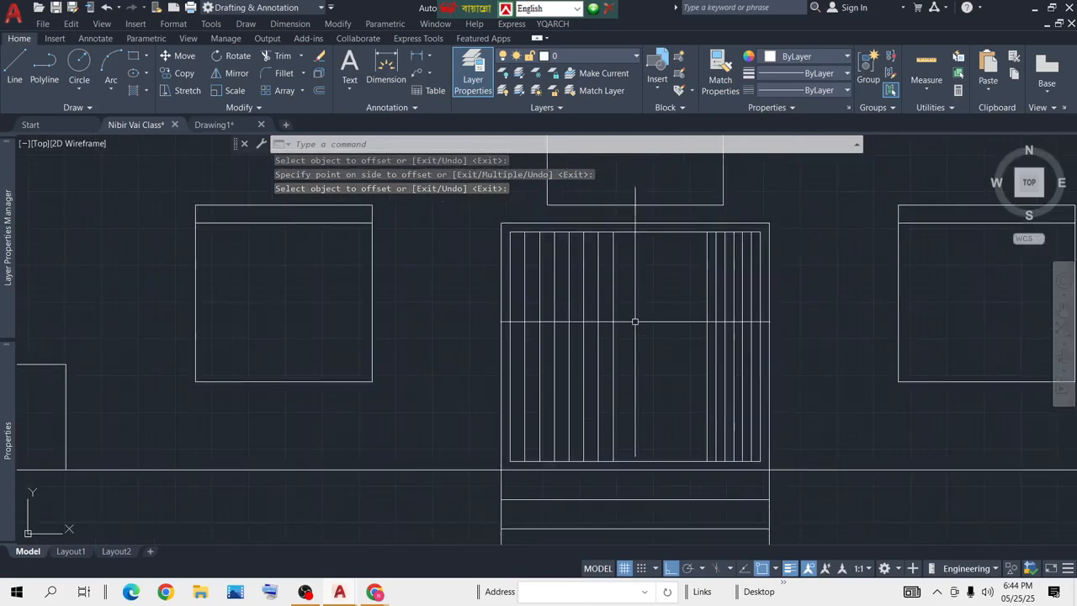
Step: Offset the top edge of the central inner frame downward twice at 6" spacing
{"action": "scroll", "coordinate": [649, 301], "scroll_direction": "up", "scroll_amount": 2}
{"action": "middle_click_drag", "start_coordinate": [652, 247], "coordinate": [649, 270]}
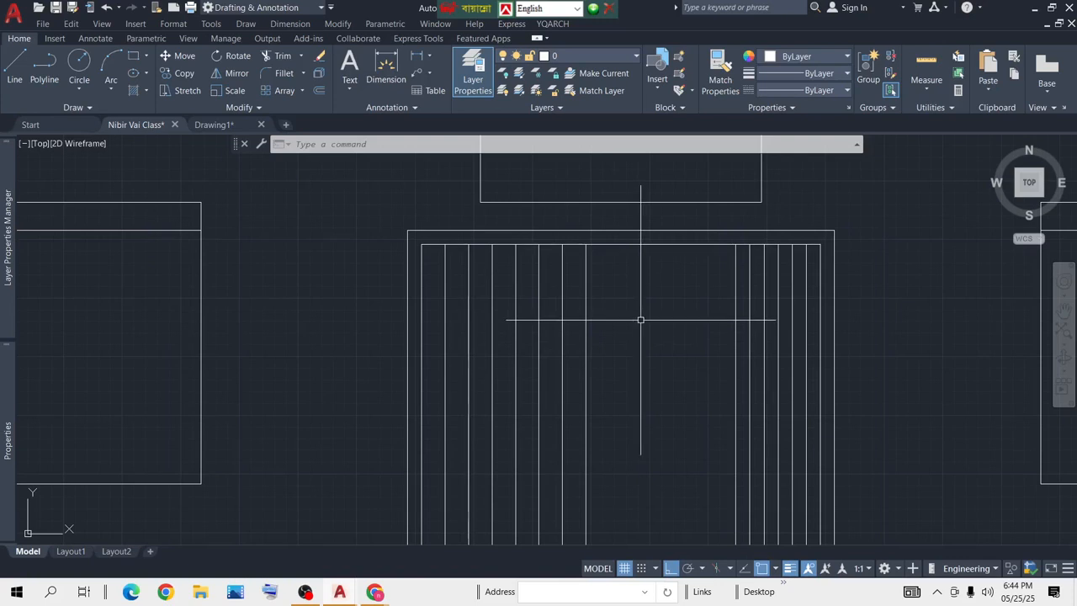
{"action": "key", "text": "Return"}
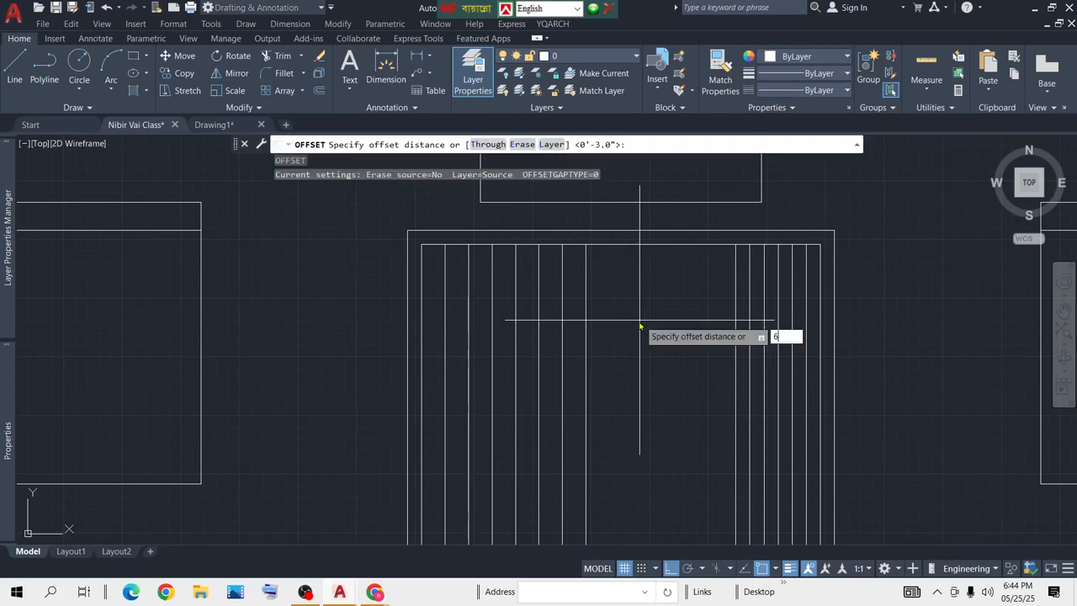
{"action": "type", "text": "6"}
{"action": "key", "text": "Return"}
{"action": "left_click", "coordinate": [646, 244]}
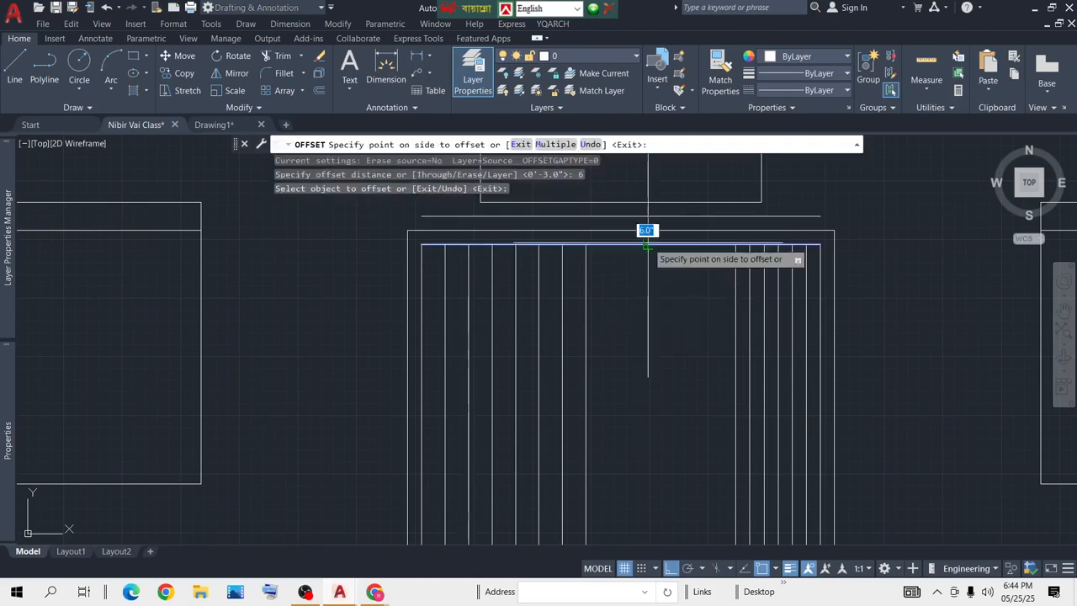
{"action": "left_click", "coordinate": [642, 325]}
{"action": "left_click", "coordinate": [648, 271]}
{"action": "left_click", "coordinate": [648, 366]}
{"action": "key", "text": "Return"}
Step: Draw a horizontal line across the inner frame between the midpoints of its two side edges
{"action": "scroll", "coordinate": [656, 353], "scroll_direction": "down", "scroll_amount": 2}
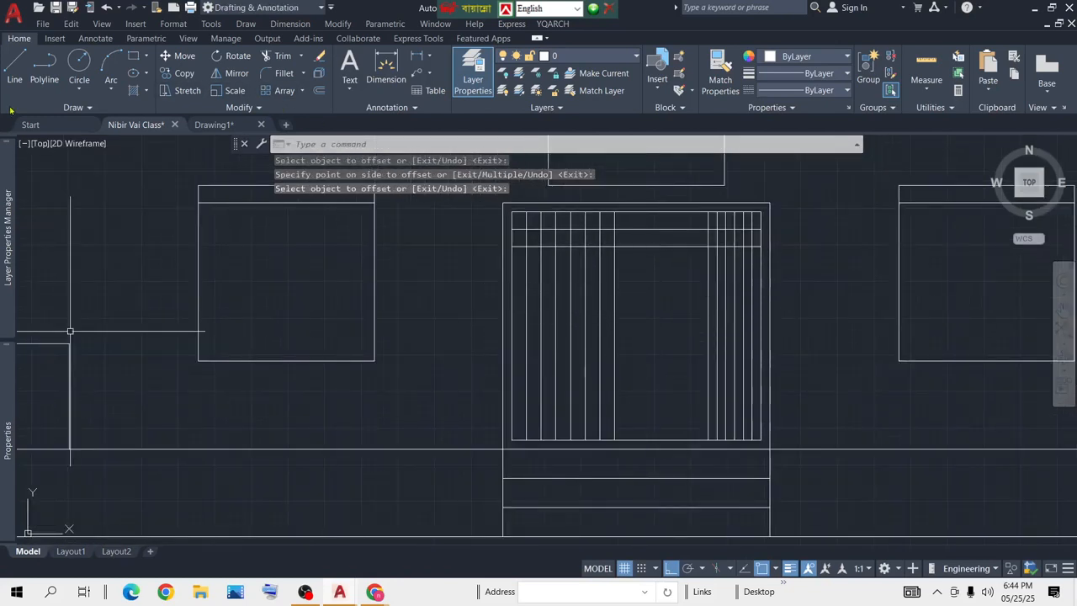
{"action": "mouse_move", "coordinate": [7, 235]}
{"action": "type", "text": "l"}
{"action": "key", "text": "Return"}
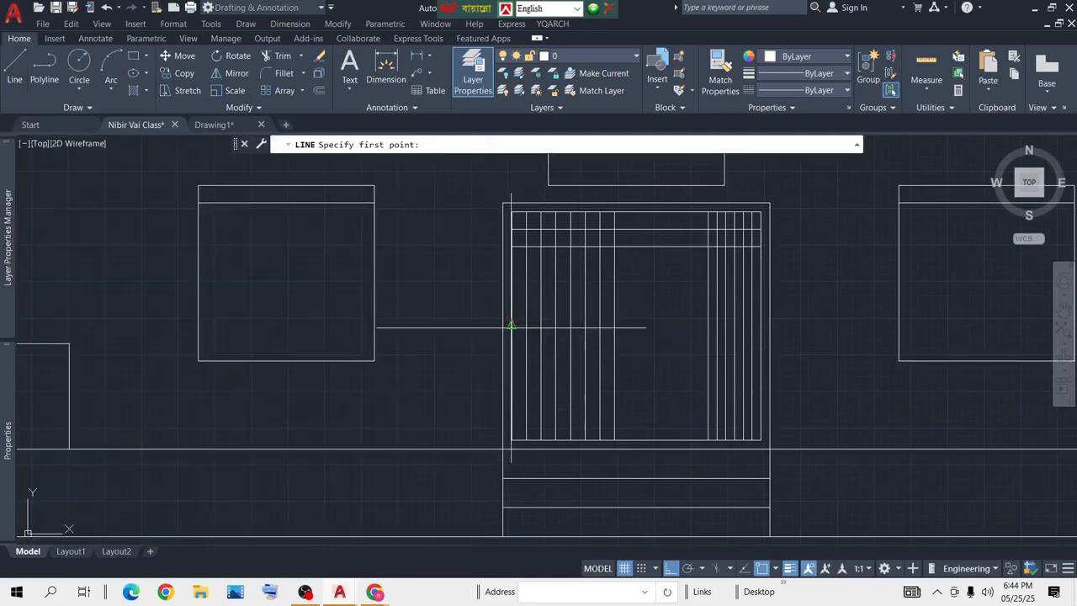
{"action": "left_click", "coordinate": [511, 326]}
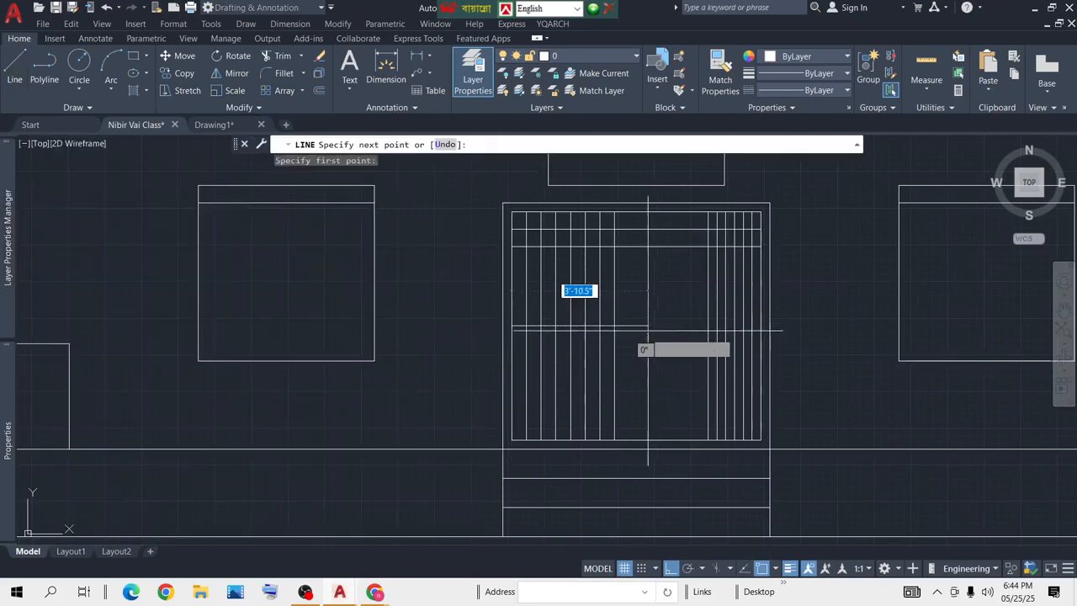
{"action": "left_click", "coordinate": [759, 327]}
{"action": "key", "text": "Return"}
Step: Offset the horizontal midline 6" upward and 6" downward
{"action": "scroll", "coordinate": [605, 310], "scroll_direction": "up", "scroll_amount": 2}
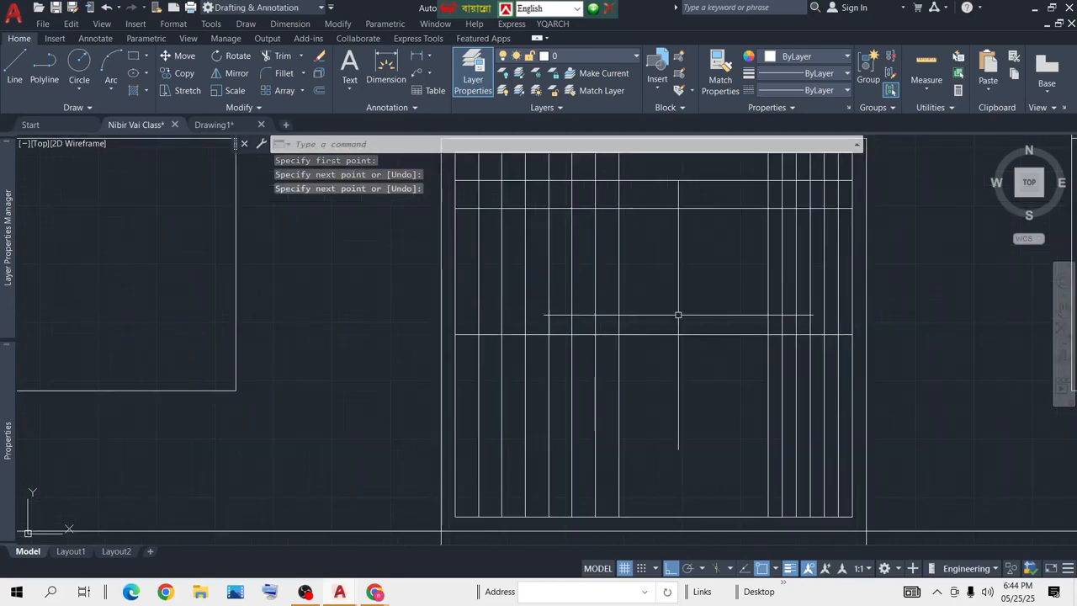
{"action": "type", "text": "o"}
{"action": "key", "text": "Return"}
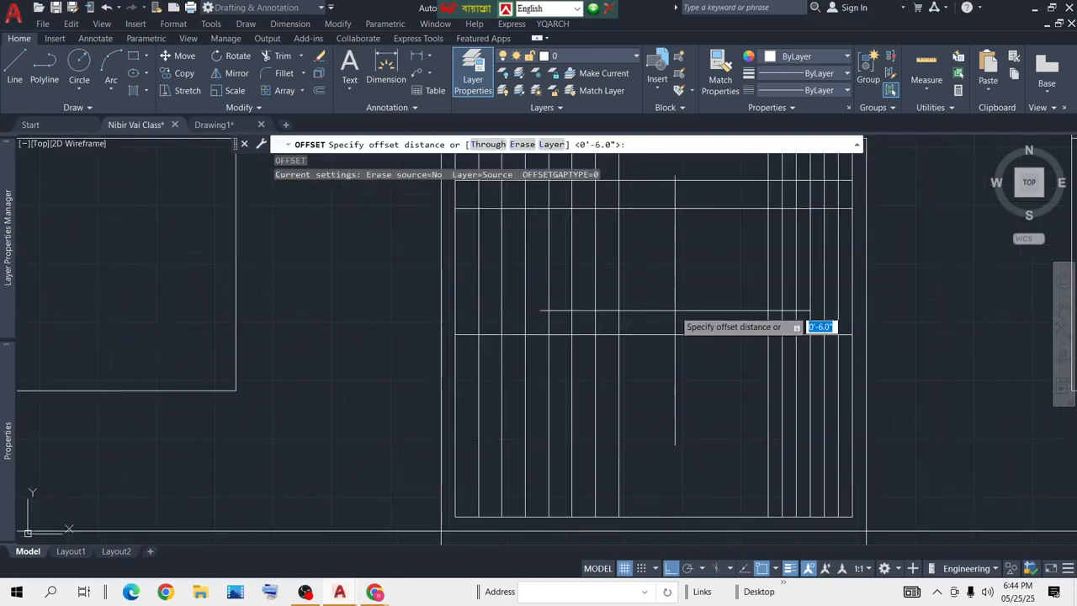
{"action": "key", "text": "Return"}
{"action": "left_click", "coordinate": [685, 334]}
{"action": "left_click", "coordinate": [680, 318]}
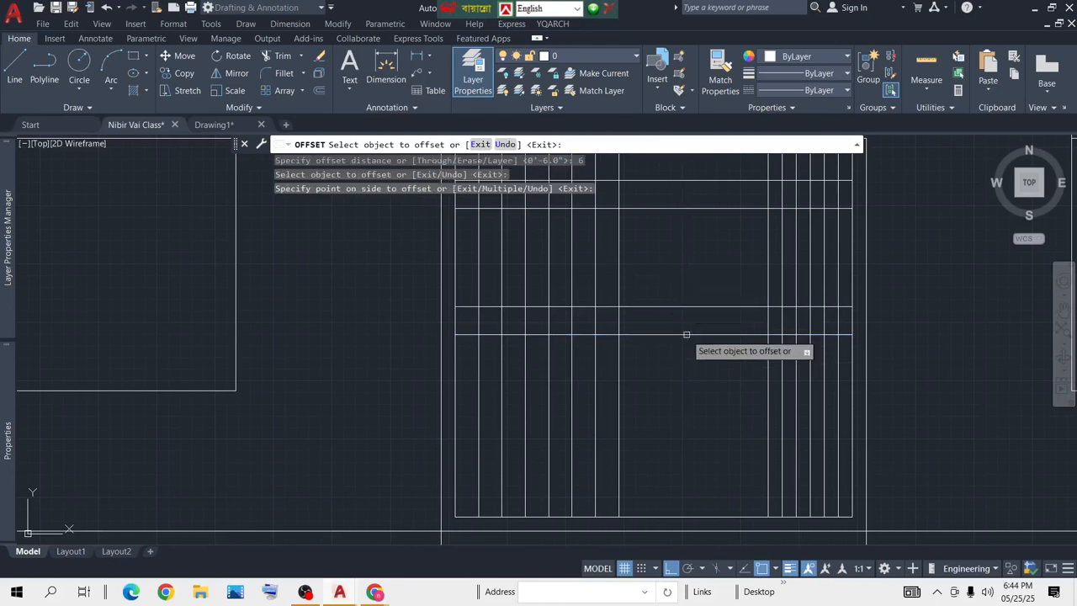
{"action": "left_click", "coordinate": [685, 335]}
{"action": "left_click", "coordinate": [680, 353]}
{"action": "key", "text": "Return"}
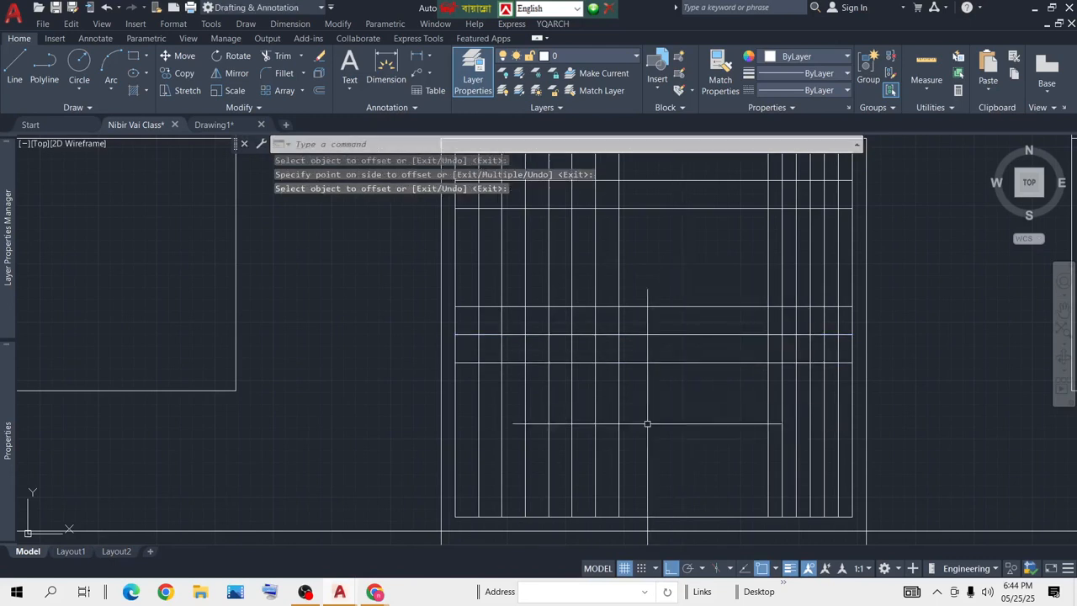
Step: Copy the three middle horizontal lines down so that the lowest one lies on the inner frame's bottom edge
{"action": "left_click", "coordinate": [715, 291]}
{"action": "left_click", "coordinate": [688, 378]}
{"action": "type", "text": "cp"}
{"action": "key", "text": "Return"}
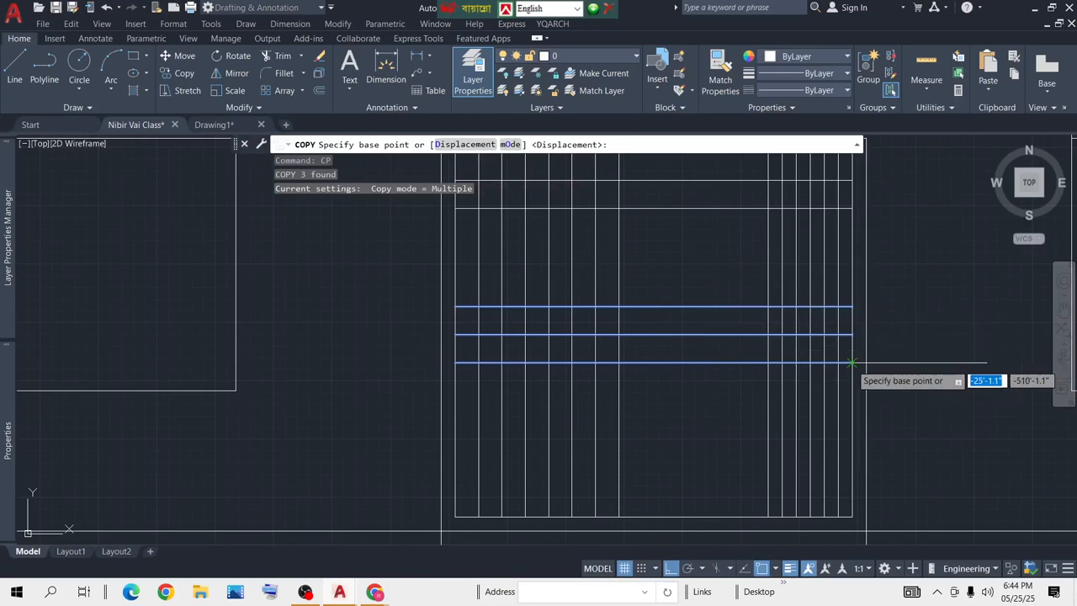
{"action": "left_click", "coordinate": [853, 363]}
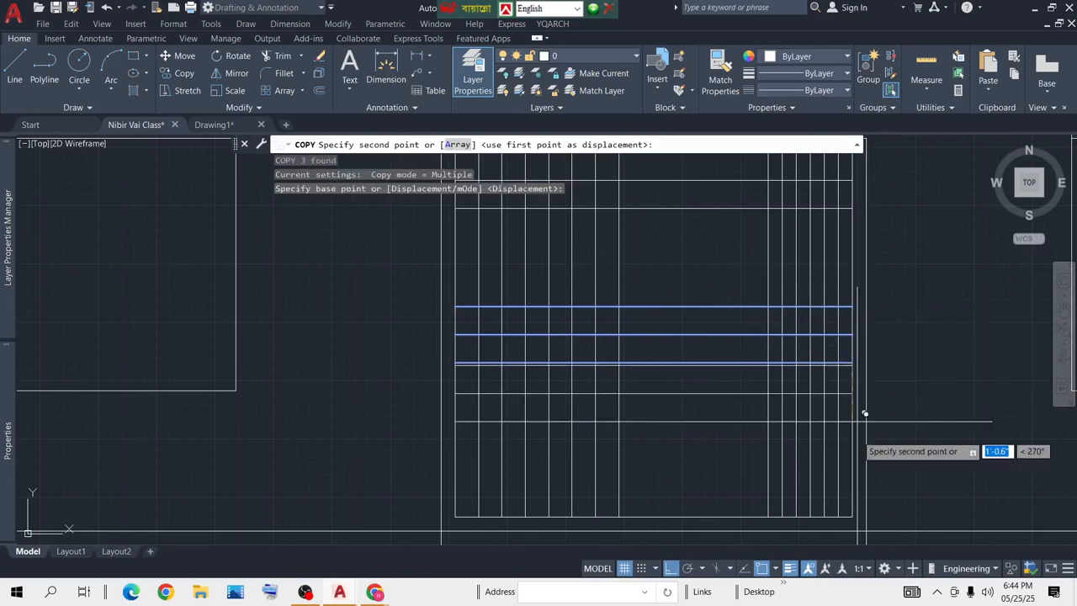
{"action": "left_click", "coordinate": [858, 510]}
{"action": "key", "text": "Return"}
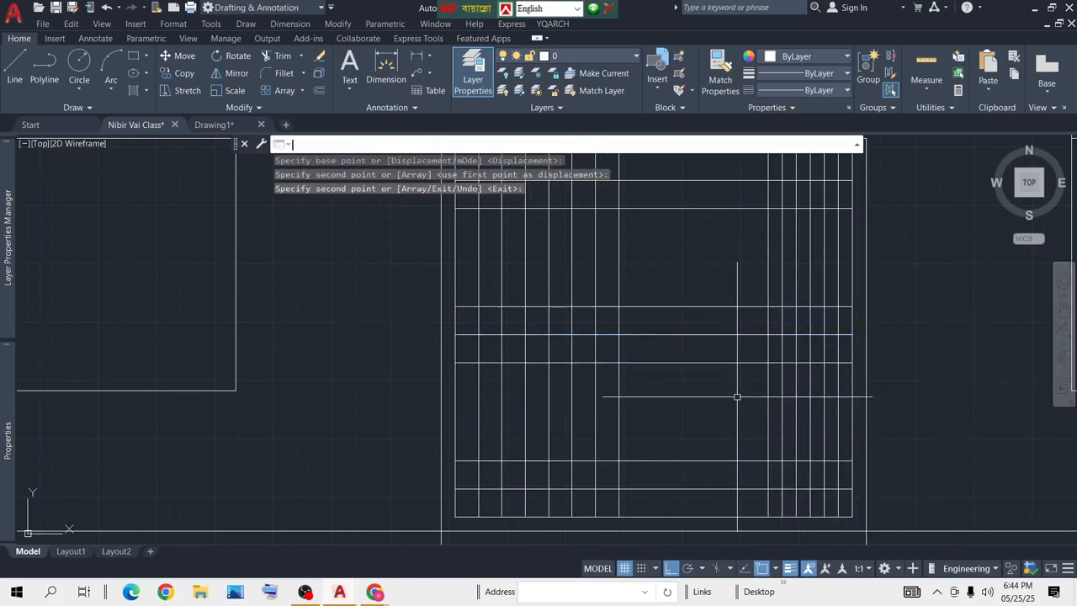
Step: Draw a zigzag polyline through the upper strip from the frame's top-left corner, alternating every two divisions and ending on the middle line at the seventh vertical
{"action": "scroll", "coordinate": [613, 325], "scroll_direction": "up", "scroll_amount": 2}
{"action": "scroll", "coordinate": [622, 328], "scroll_direction": "down", "scroll_amount": 5}
{"action": "scroll", "coordinate": [660, 311], "scroll_direction": "up", "scroll_amount": 4}
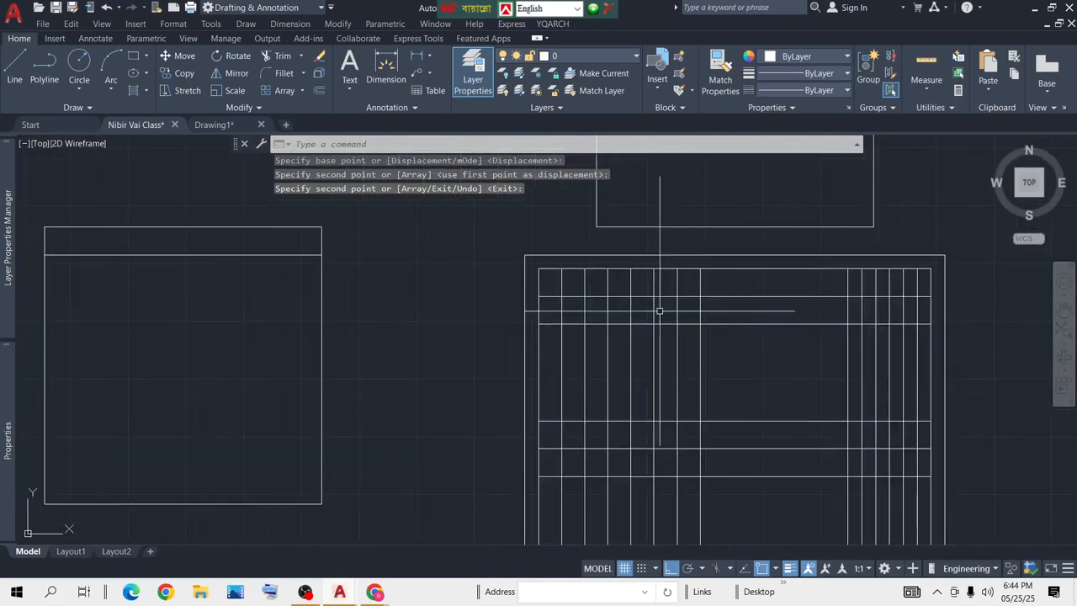
{"action": "middle_click_drag", "start_coordinate": [637, 296], "coordinate": [639, 312]}
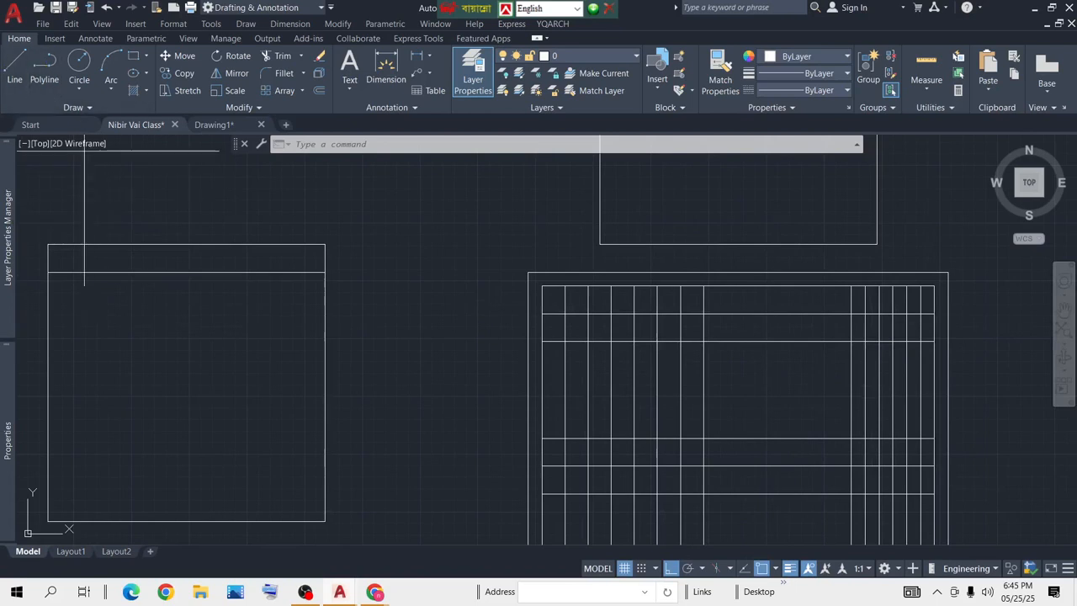
{"action": "left_click", "coordinate": [44, 67]}
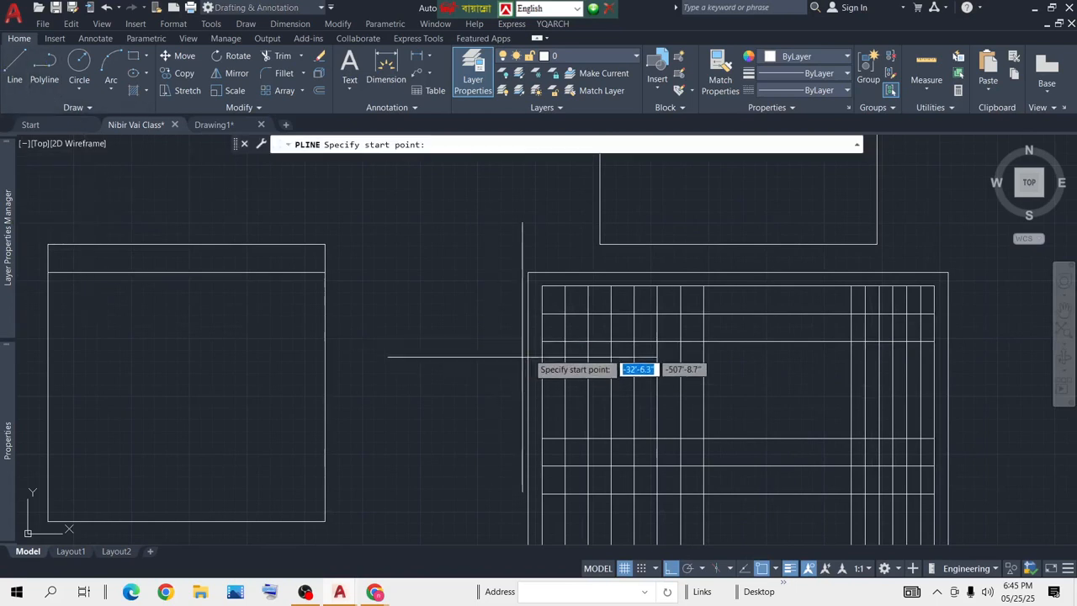
{"action": "left_click", "coordinate": [542, 286]}
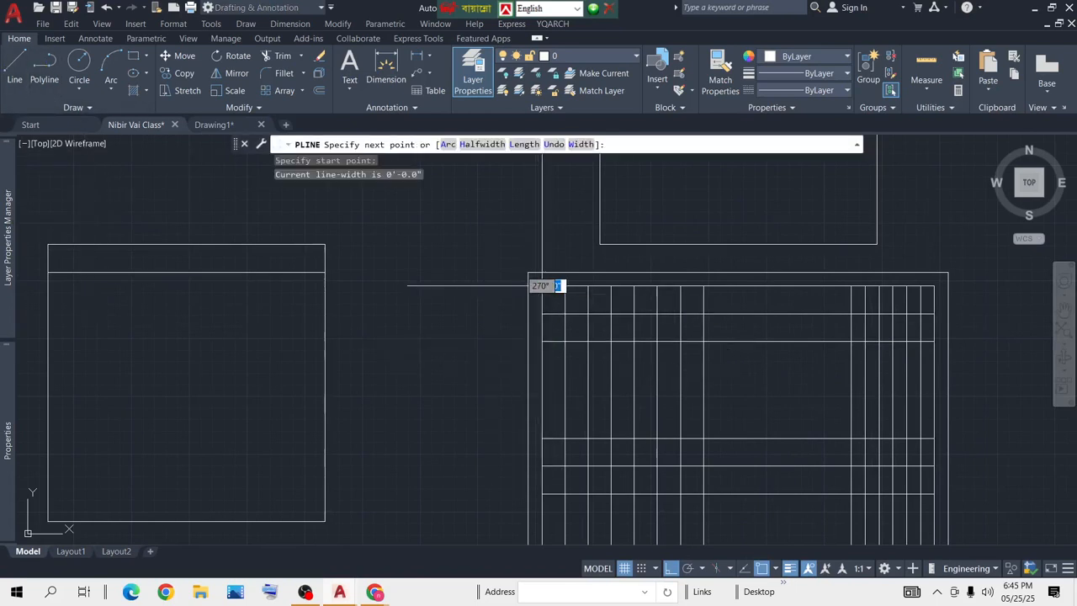
{"action": "left_click", "coordinate": [588, 341]}
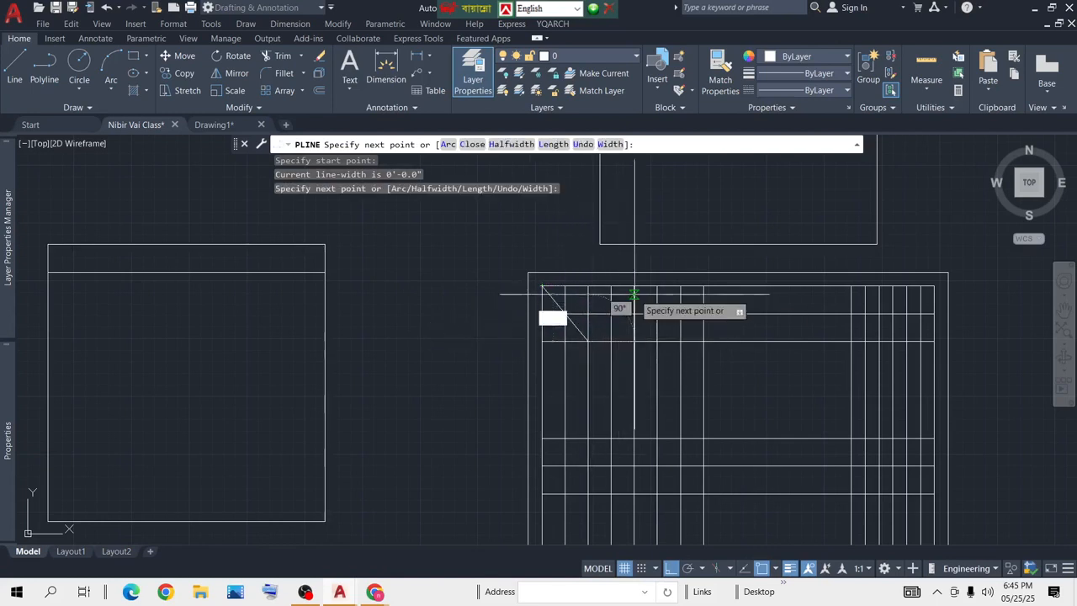
{"action": "left_click", "coordinate": [633, 287]}
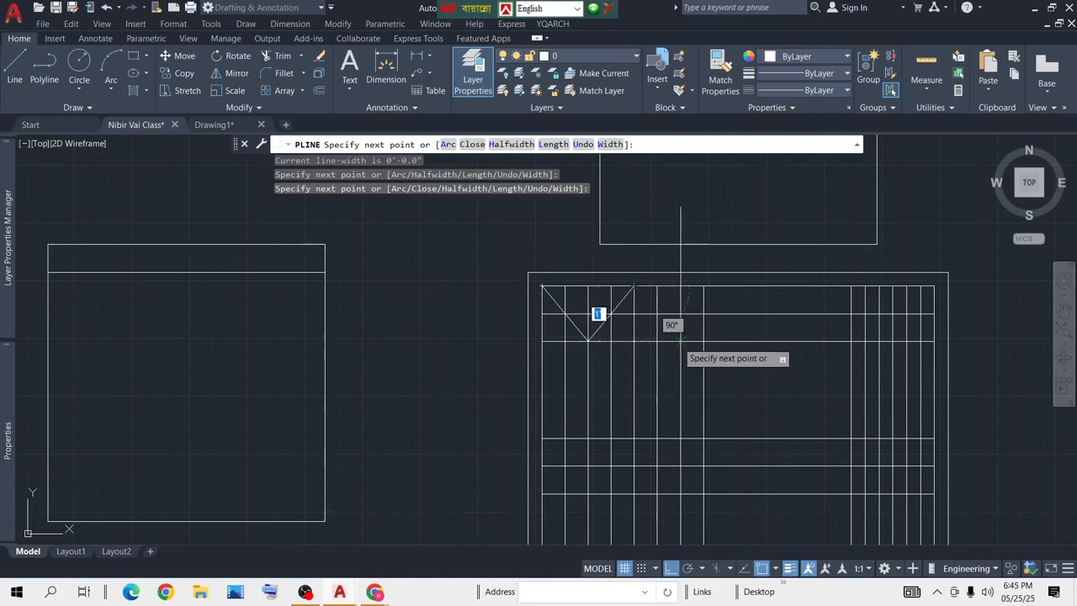
{"action": "left_click", "coordinate": [681, 340]}
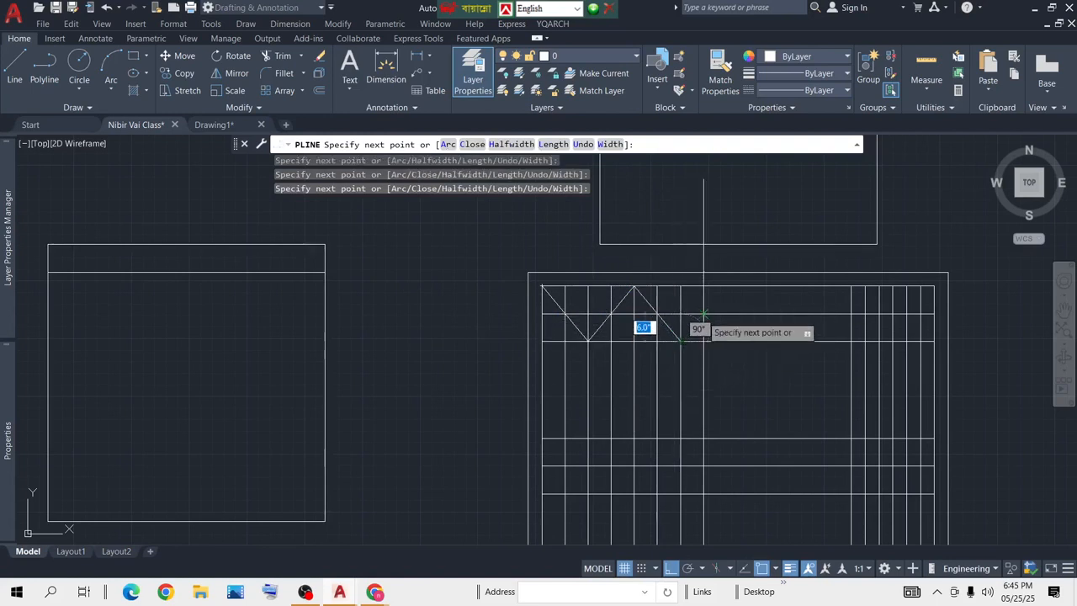
{"action": "left_click", "coordinate": [703, 314]}
{"action": "key", "text": "Escape"}
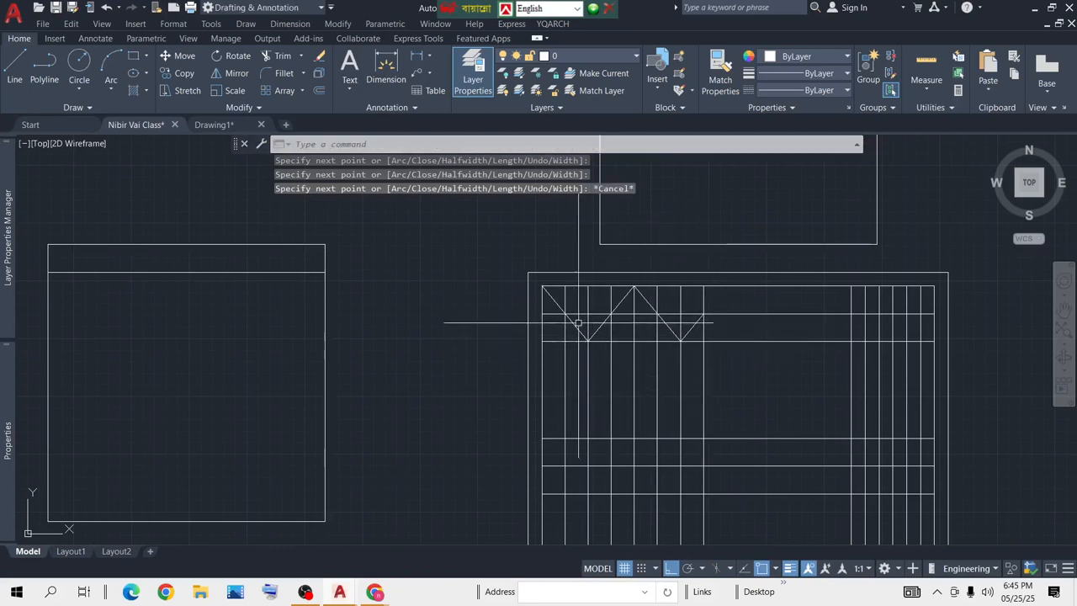
Step: Draw the mirrored zigzag polyline from the upper strip's lower-left corner, crossing the first and ending on the middle line at the seventh vertical
{"action": "scroll", "coordinate": [572, 317], "scroll_direction": "up", "scroll_amount": 2}
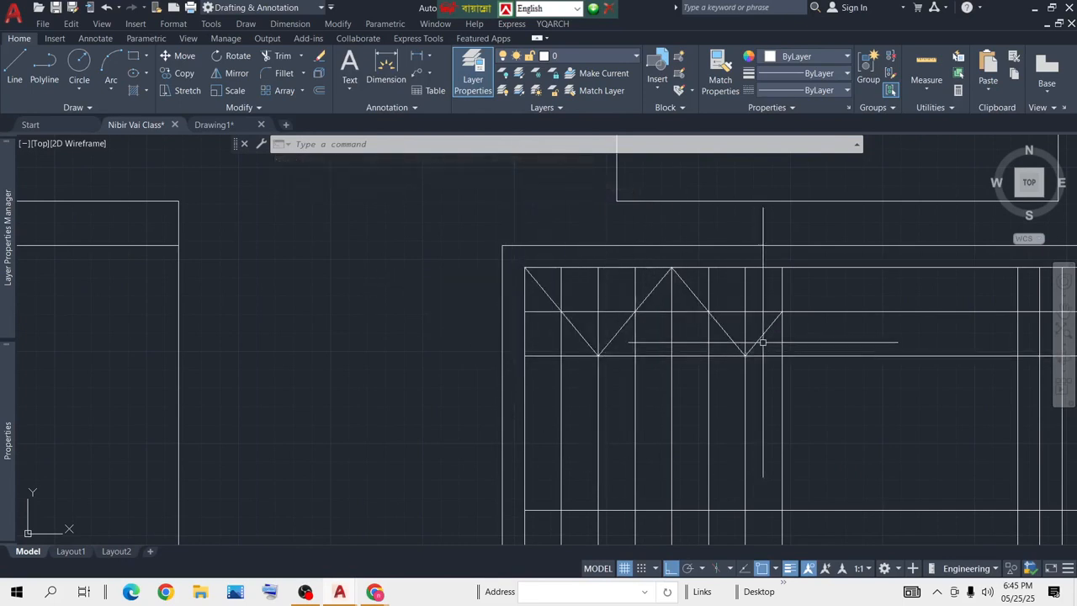
{"action": "left_click", "coordinate": [44, 68]}
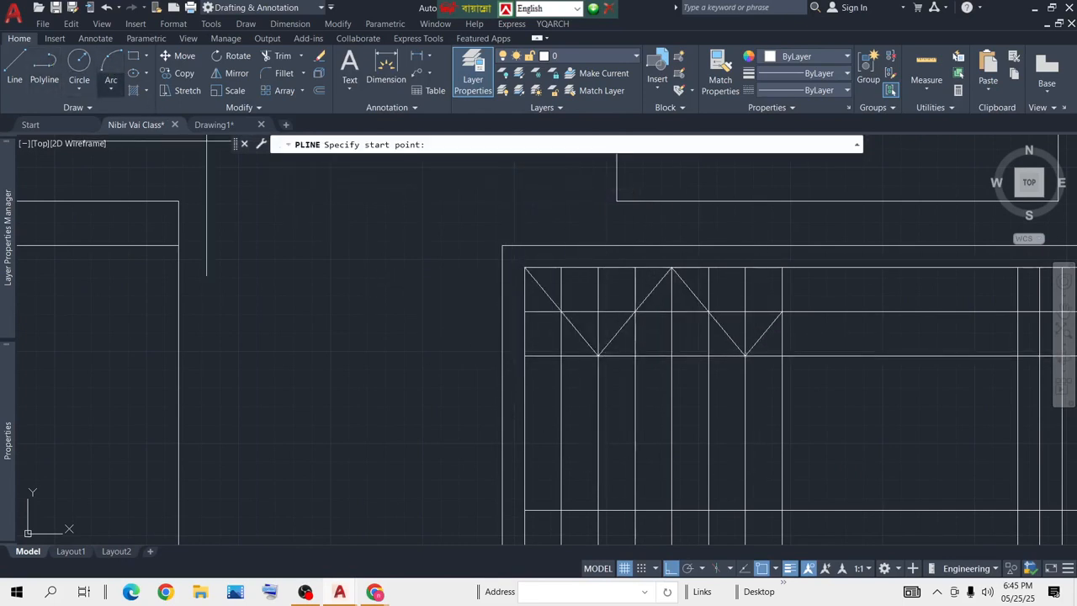
{"action": "left_click", "coordinate": [588, 354]}
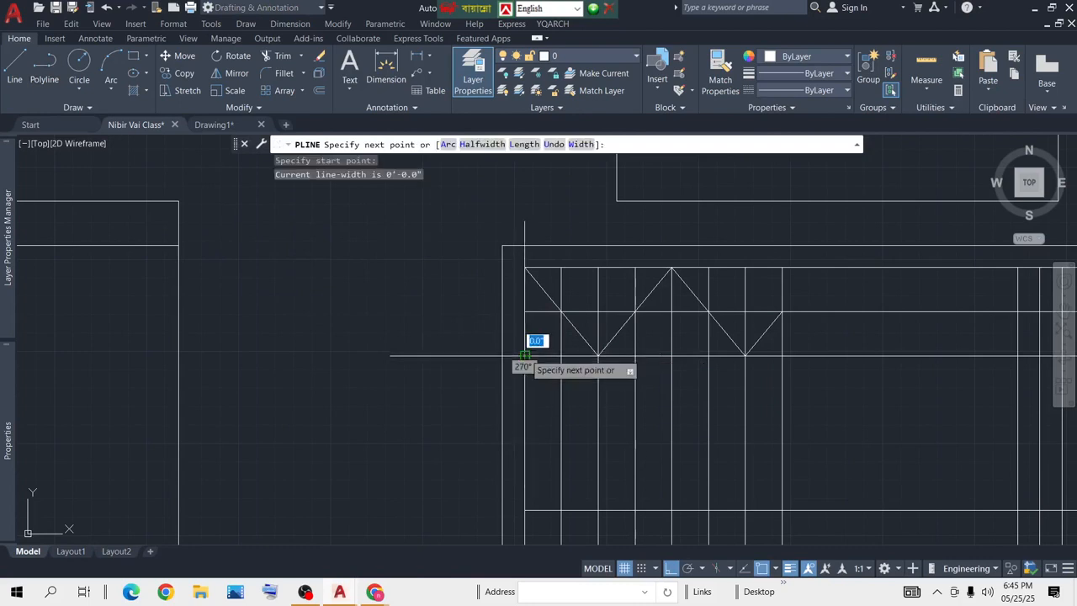
{"action": "left_click", "coordinate": [596, 267]}
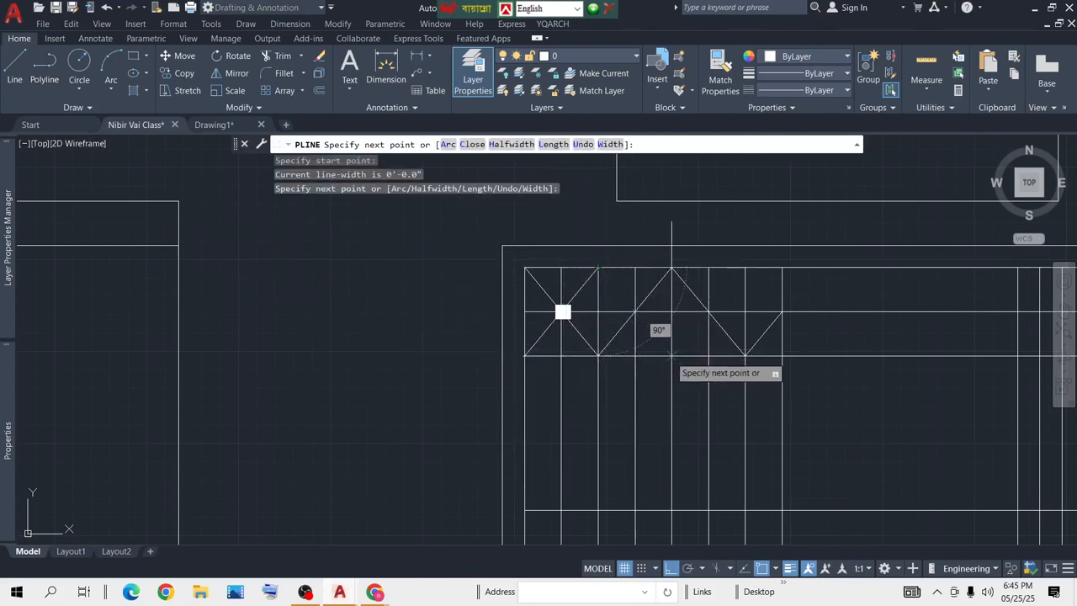
{"action": "left_click", "coordinate": [636, 355]}
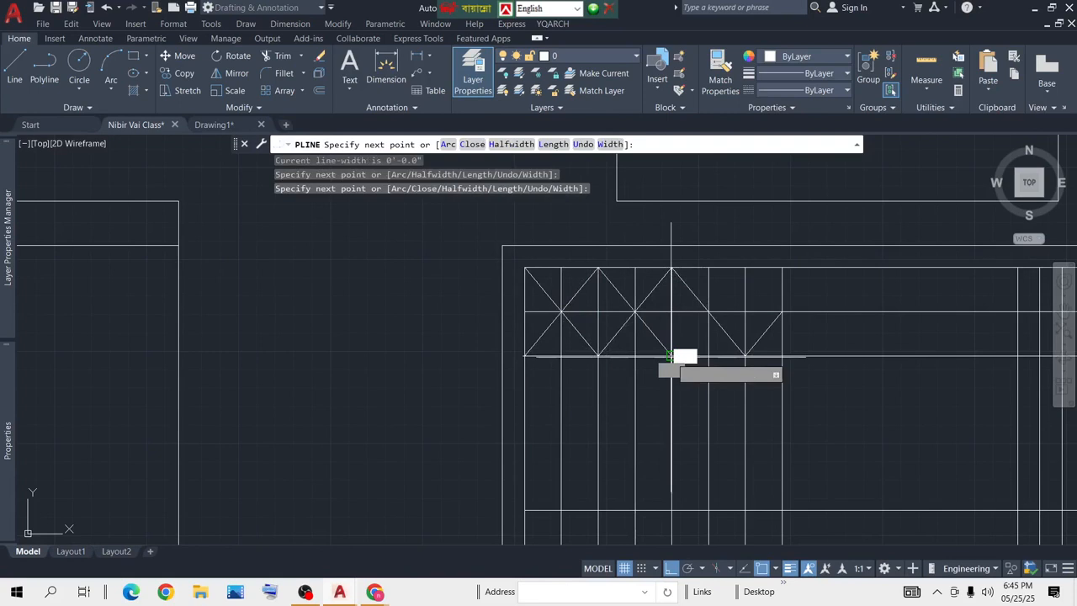
{"action": "left_click", "coordinate": [744, 268]}
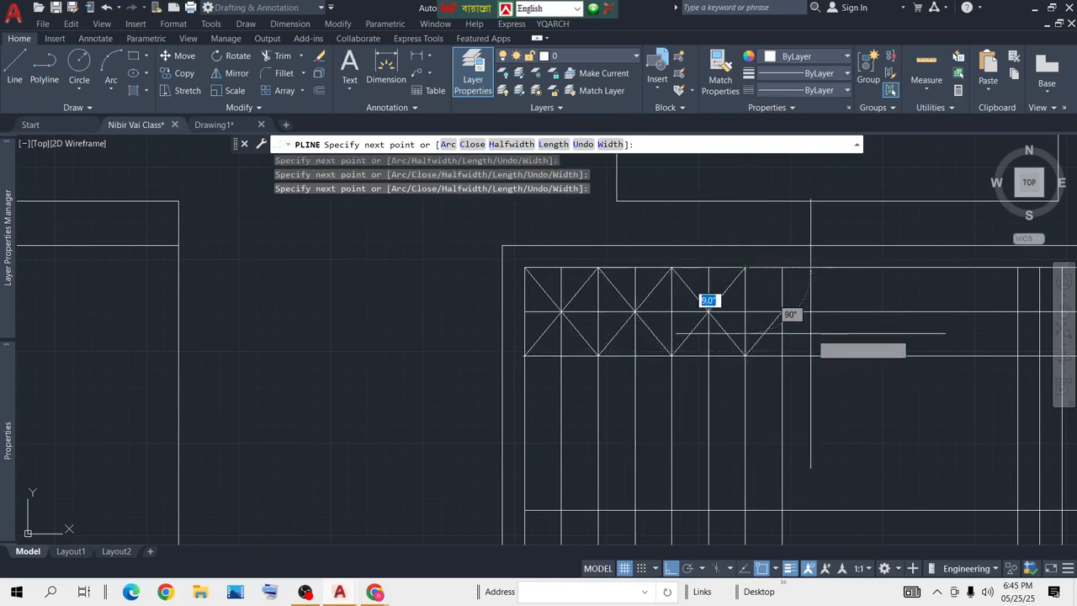
{"action": "left_click", "coordinate": [779, 306]}
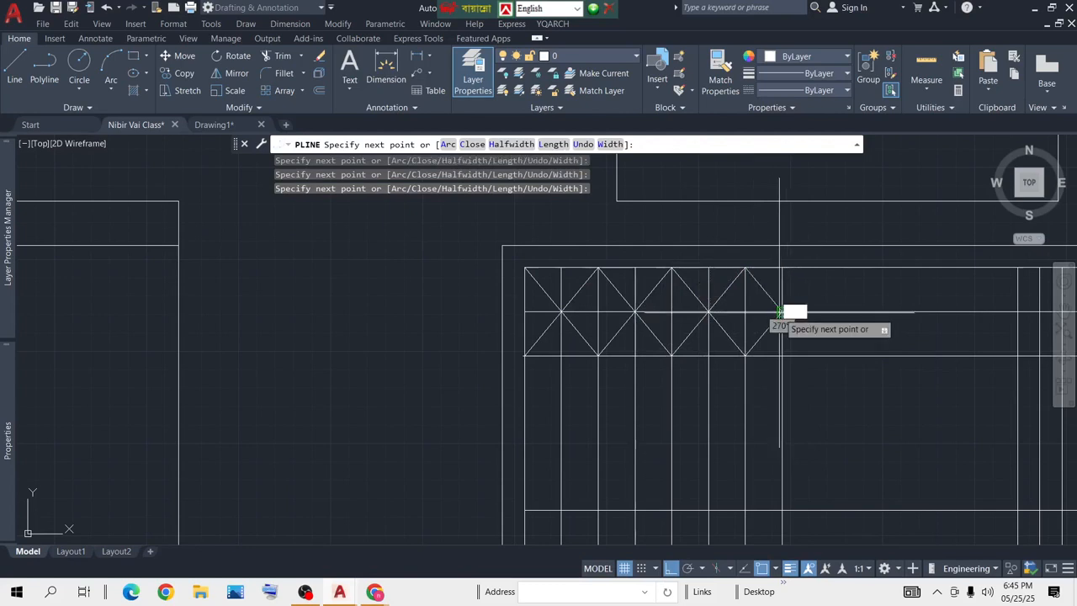
{"action": "key", "text": "Return"}
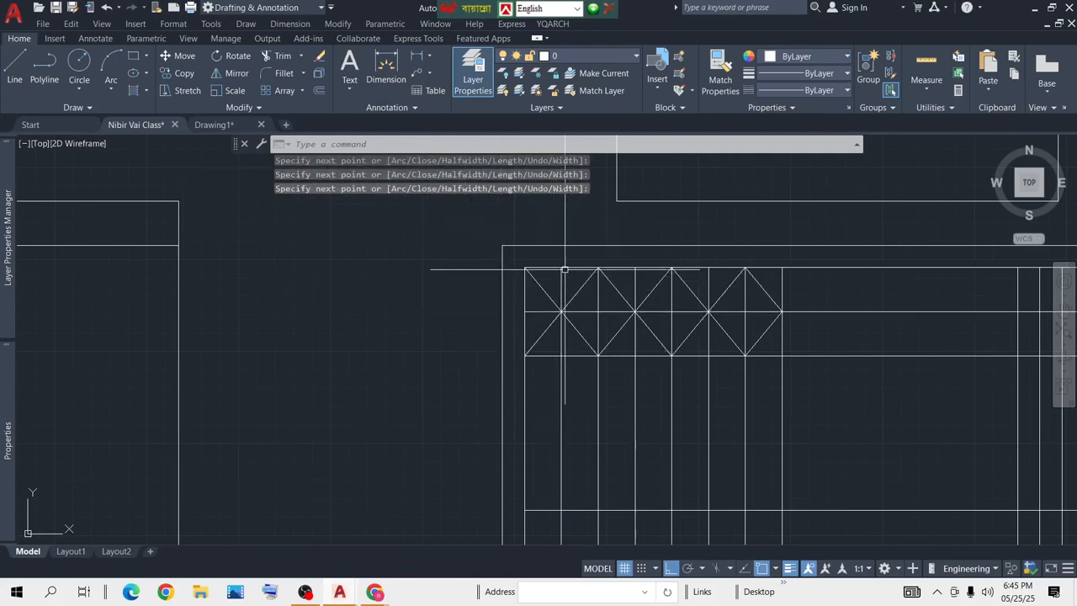
Step: Draw a third zigzag polyline from the left end of the upper strip's middle line, ending at the strip's top edge on the seventh vertical
{"action": "left_click", "coordinate": [51, 65]}
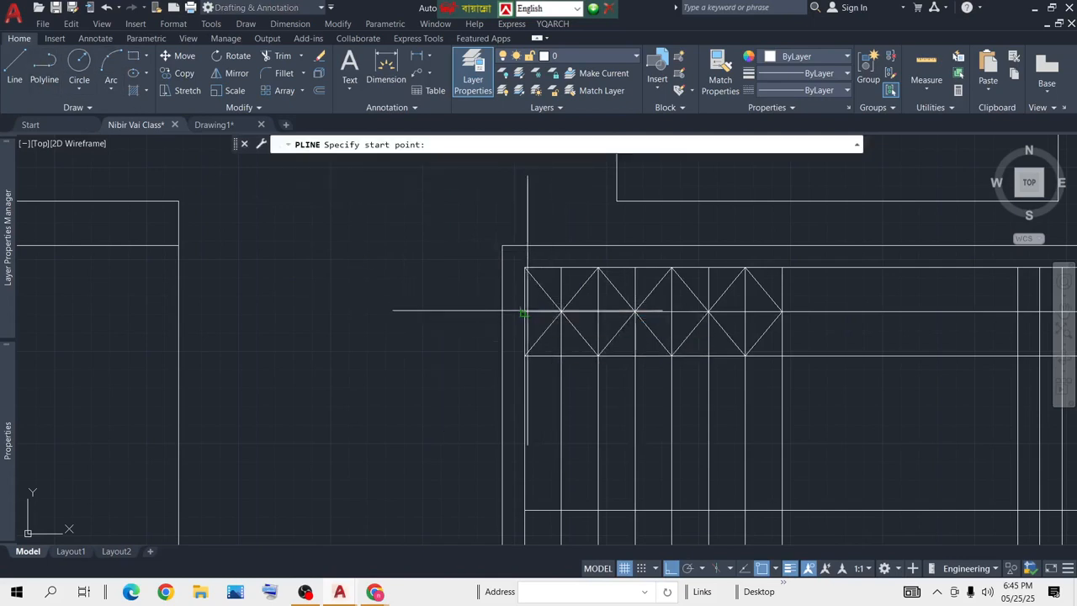
{"action": "left_click", "coordinate": [525, 312]}
{"action": "left_click", "coordinate": [561, 355]}
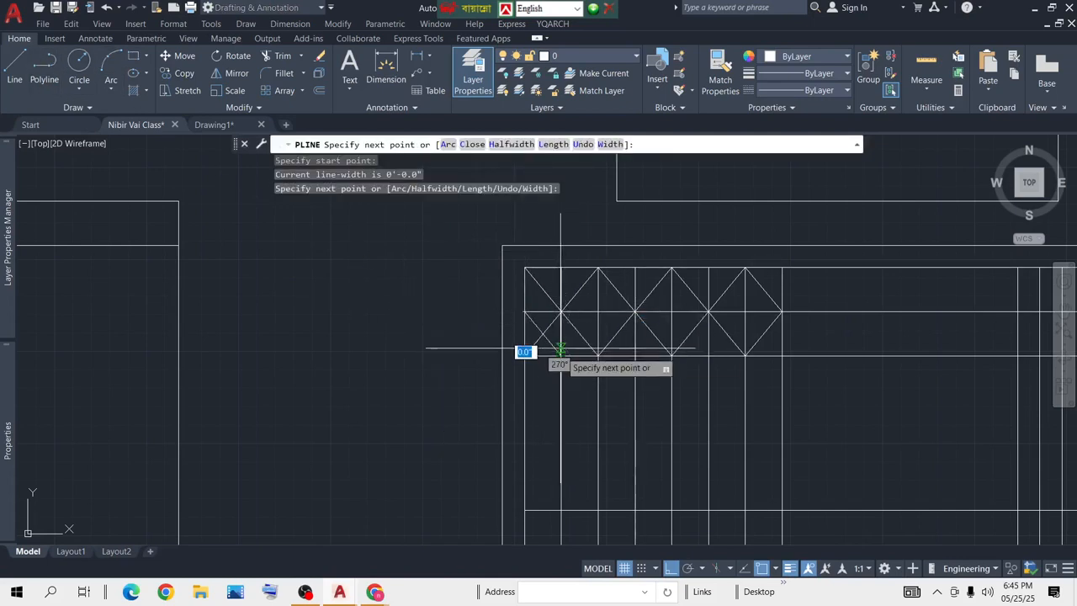
{"action": "type", "text": "1"}
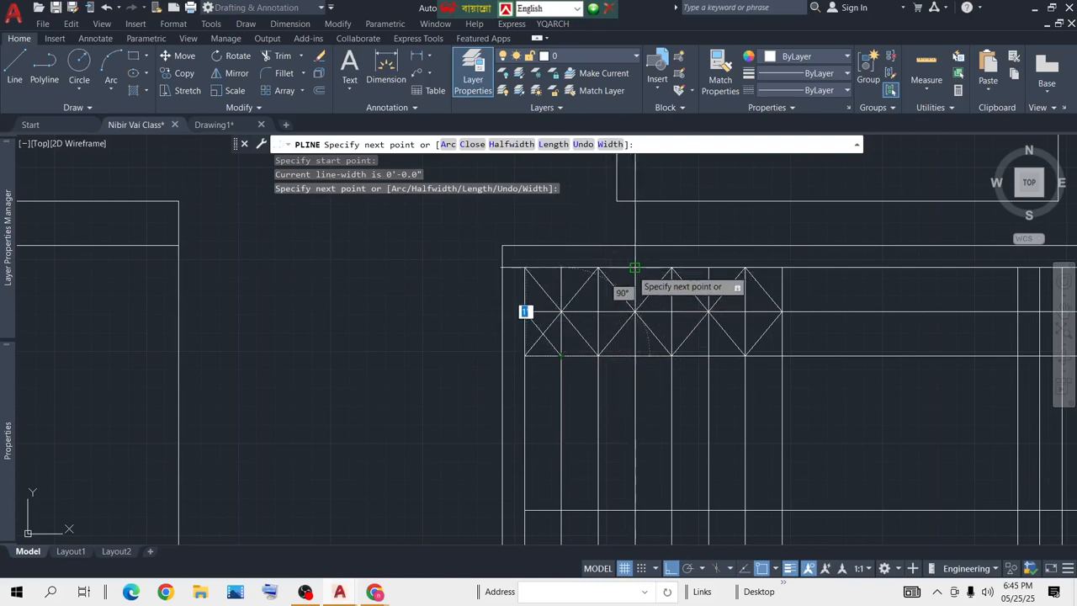
{"action": "left_click", "coordinate": [633, 268]}
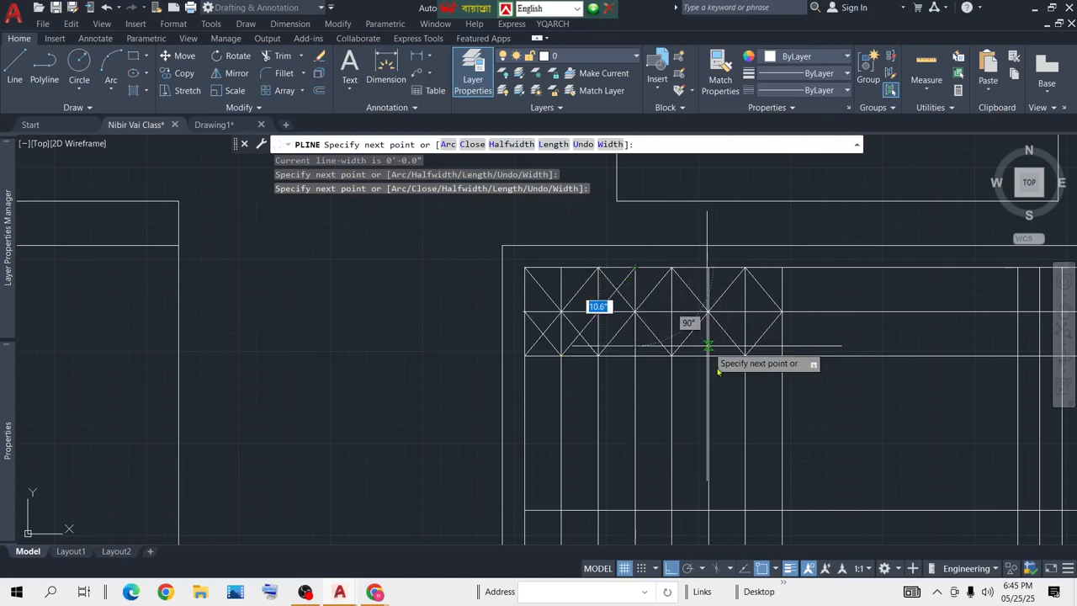
{"action": "left_click", "coordinate": [709, 356]}
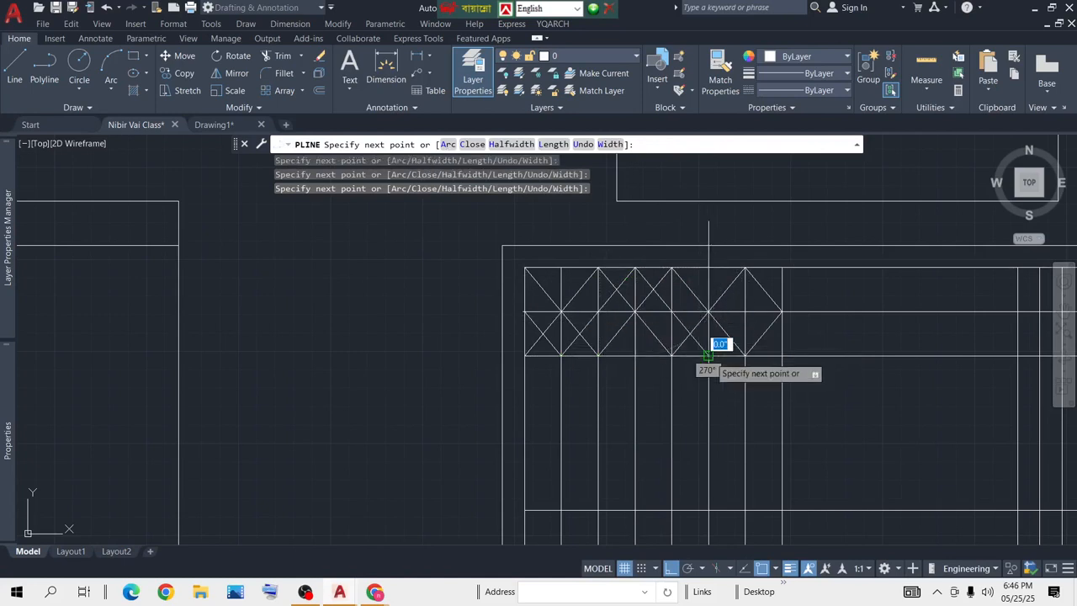
{"action": "left_click", "coordinate": [782, 267]}
{"action": "key", "text": "Return"}
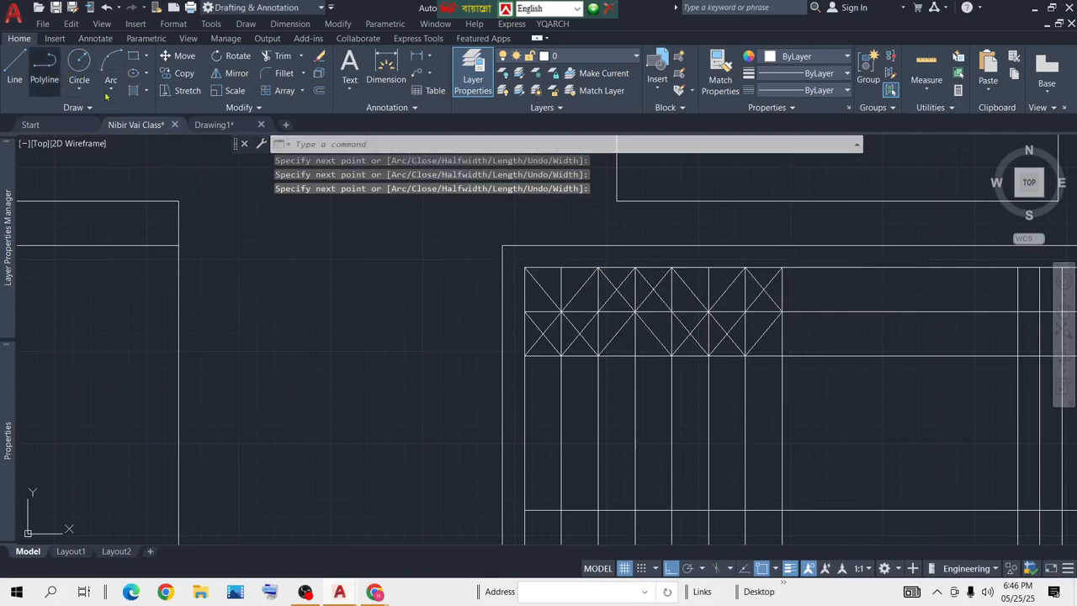
Step: Draw a fourth zigzag polyline from the left end of the upper strip's middle line, ending on the strip's lower edge at the seventh vertical
{"action": "left_click", "coordinate": [44, 72]}
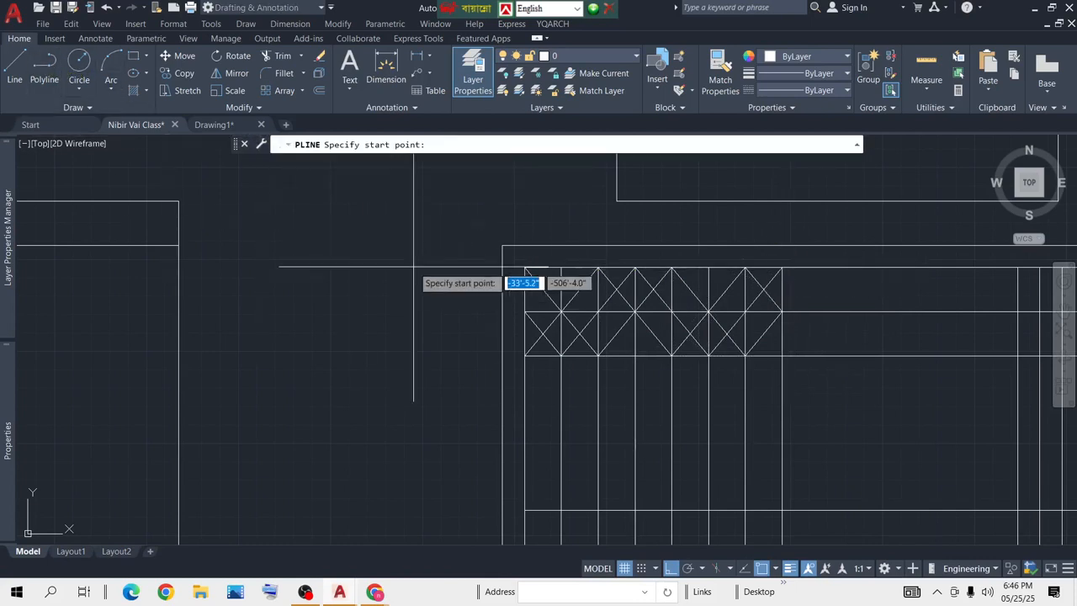
{"action": "left_click", "coordinate": [524, 313]}
{"action": "left_click", "coordinate": [561, 267]}
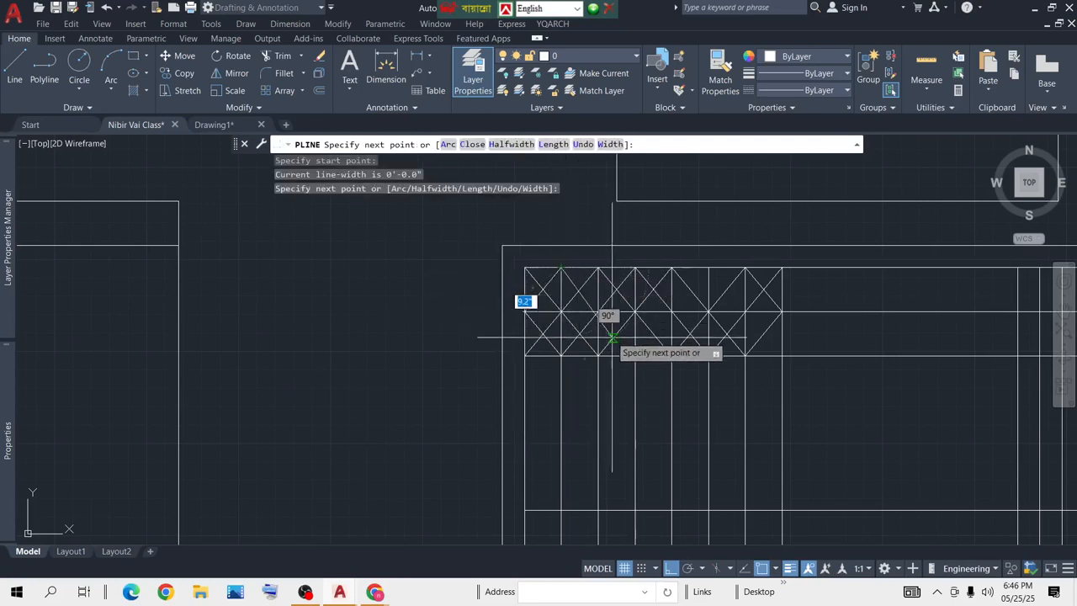
{"action": "left_click", "coordinate": [636, 354]}
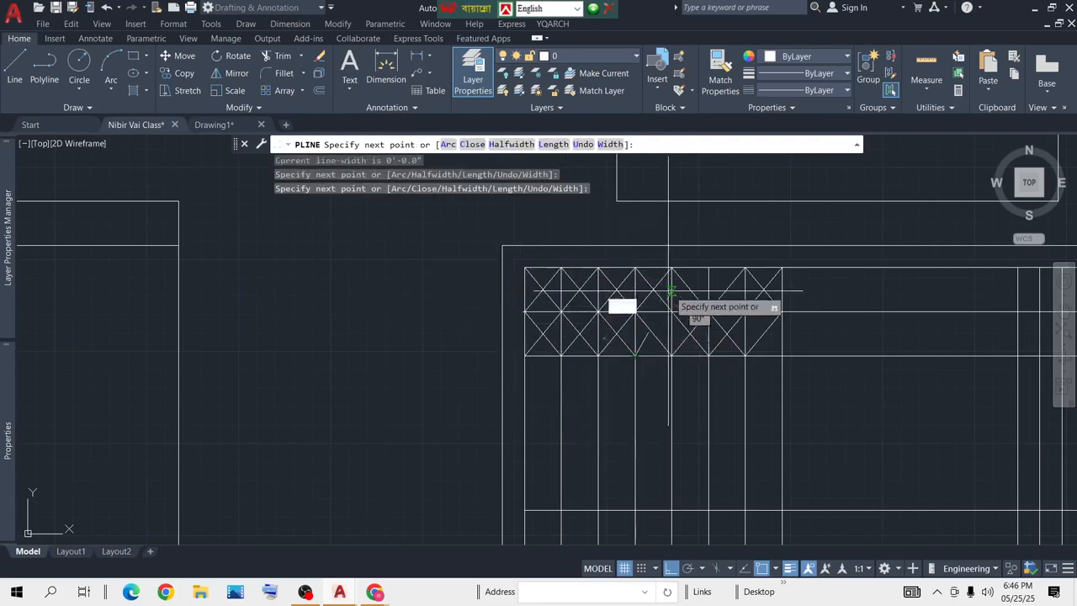
{"action": "left_click", "coordinate": [708, 267]}
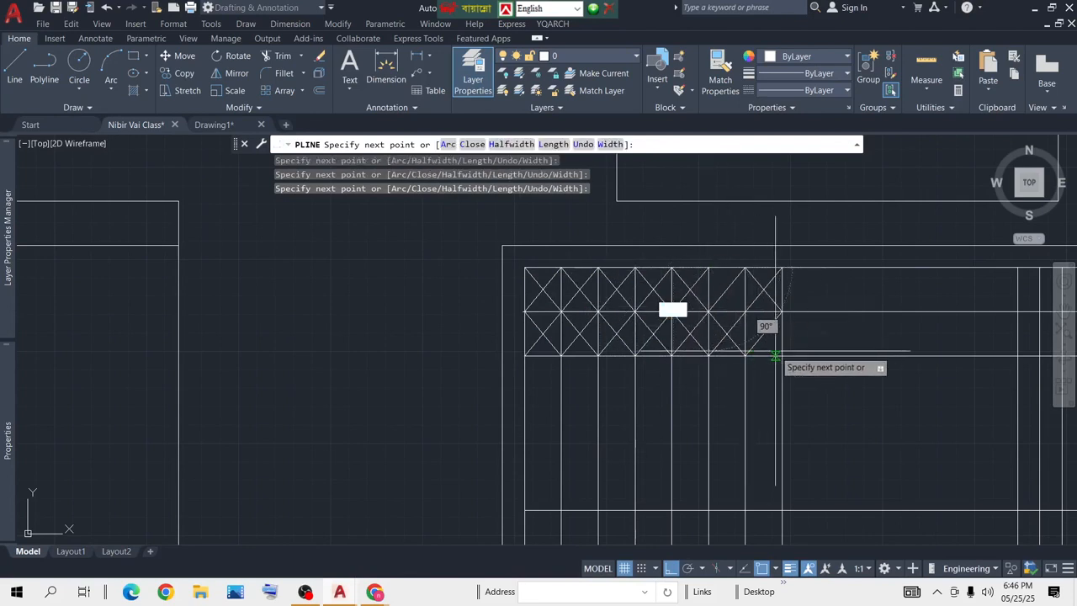
{"action": "left_click", "coordinate": [782, 354]}
{"action": "key", "text": "Return"}
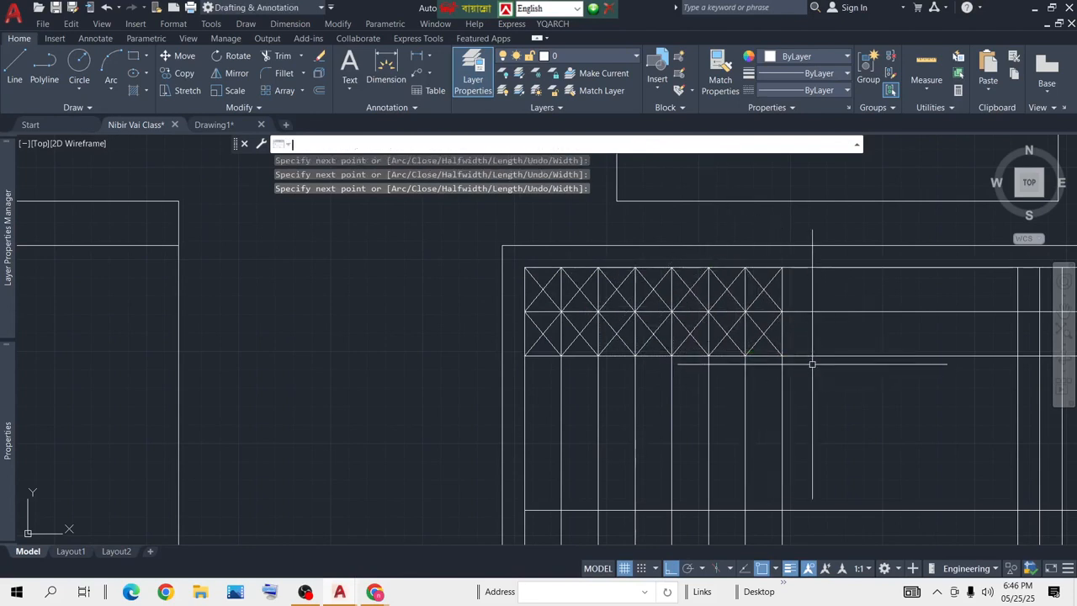
Step: Offset the leftmost vertical of the right-hand group 3" to the left, and offset the new line another 3" left
{"action": "middle_click_drag", "start_coordinate": [881, 370], "coordinate": [642, 354]}
{"action": "scroll", "coordinate": [639, 351], "scroll_direction": "down", "scroll_amount": 5}
{"action": "scroll", "coordinate": [567, 337], "scroll_direction": "up", "scroll_amount": 5}
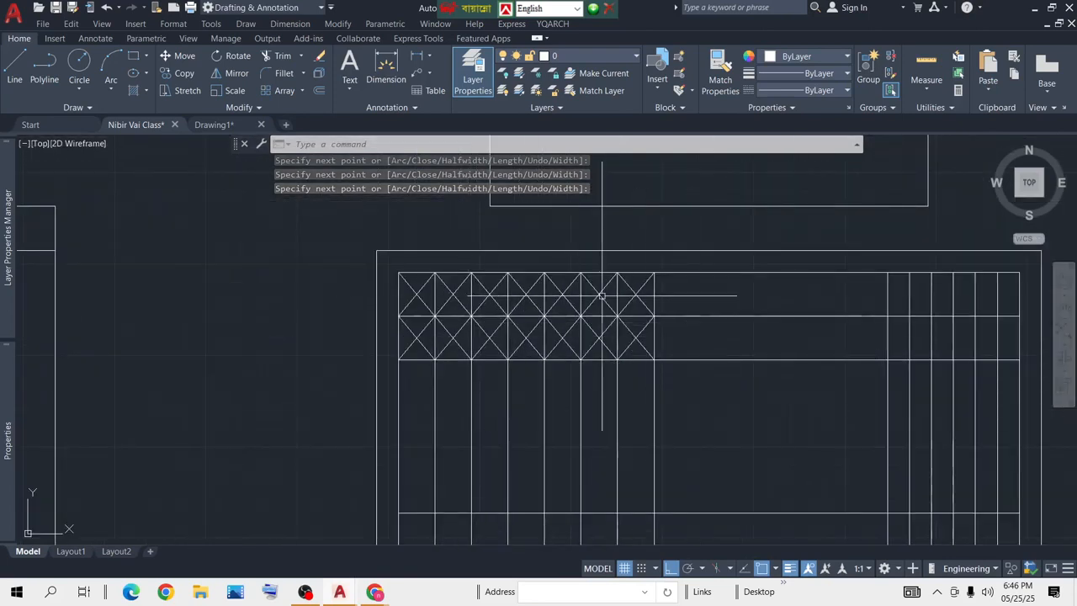
{"action": "middle_click_drag", "start_coordinate": [769, 354], "coordinate": [614, 357]}
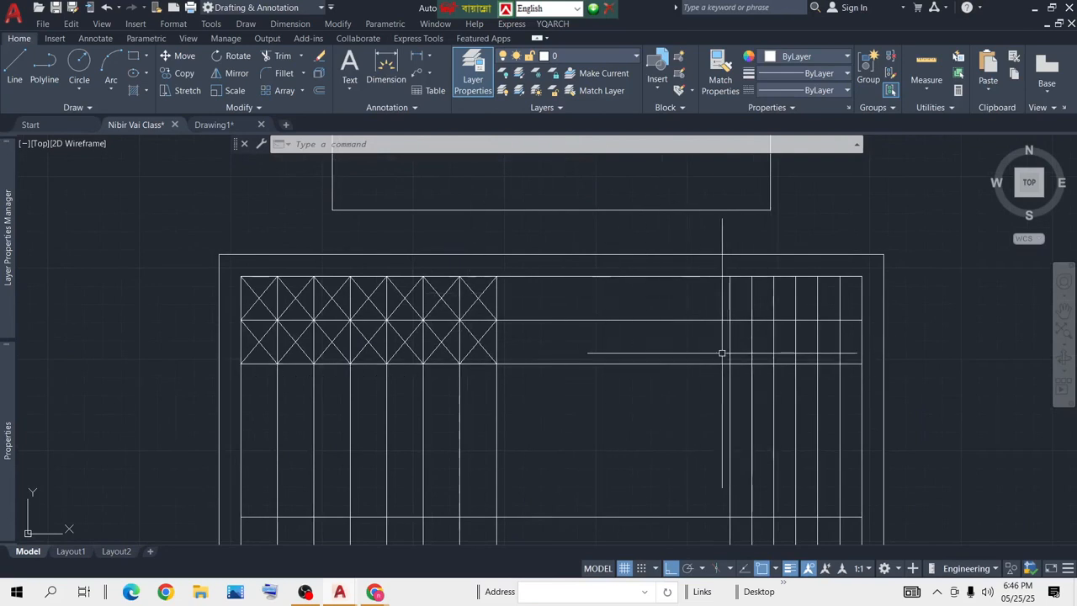
{"action": "key", "text": "Return"}
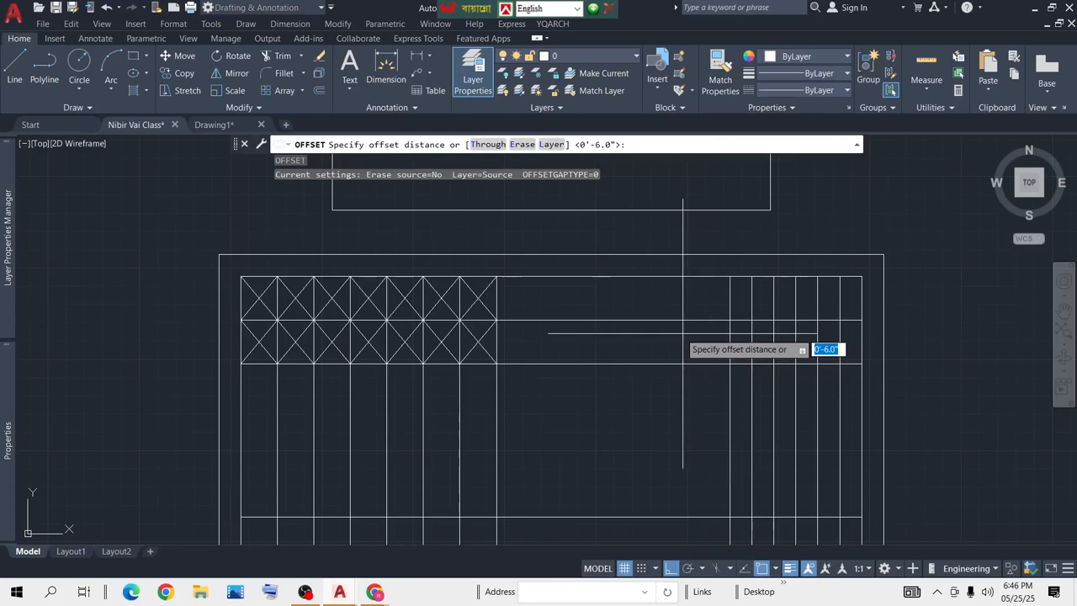
{"action": "key", "text": "Return"}
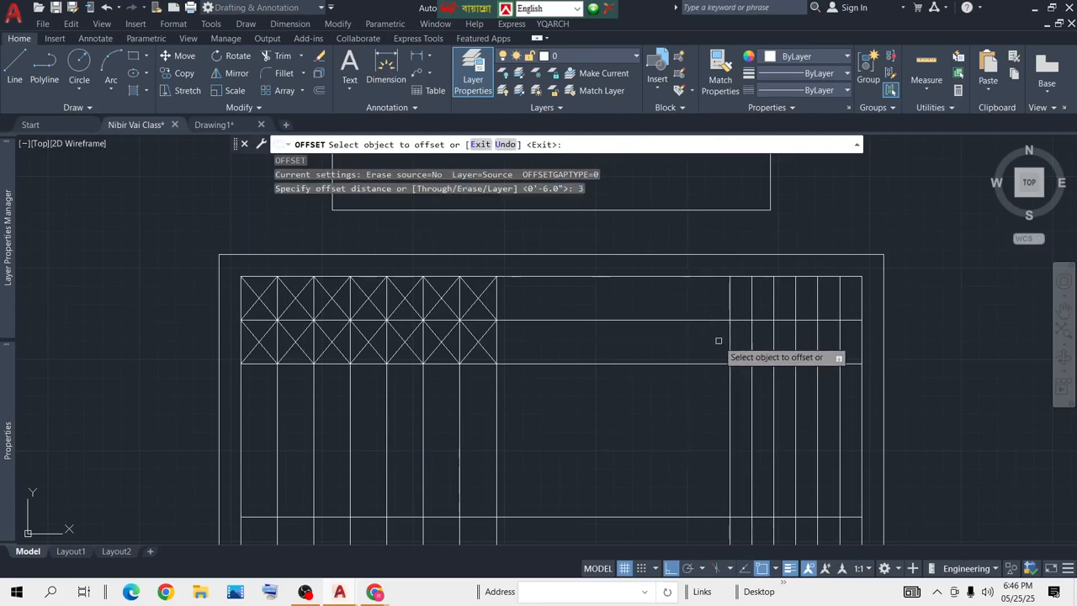
{"action": "left_click", "coordinate": [730, 343]}
{"action": "left_click", "coordinate": [705, 338]}
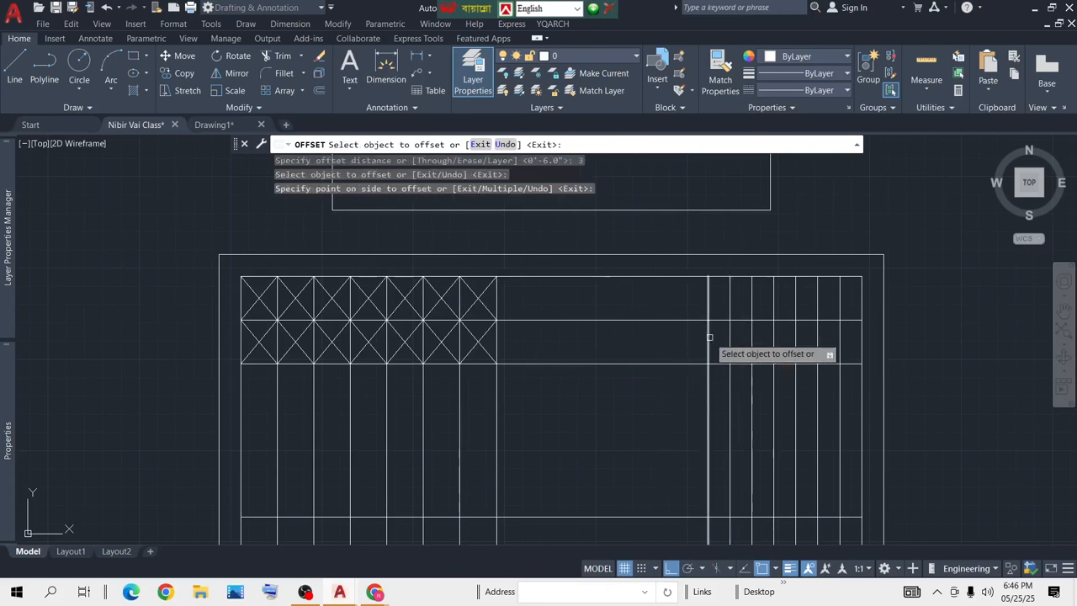
{"action": "left_click", "coordinate": [709, 330]}
{"action": "left_click", "coordinate": [654, 351]}
{"action": "key", "text": "Return"}
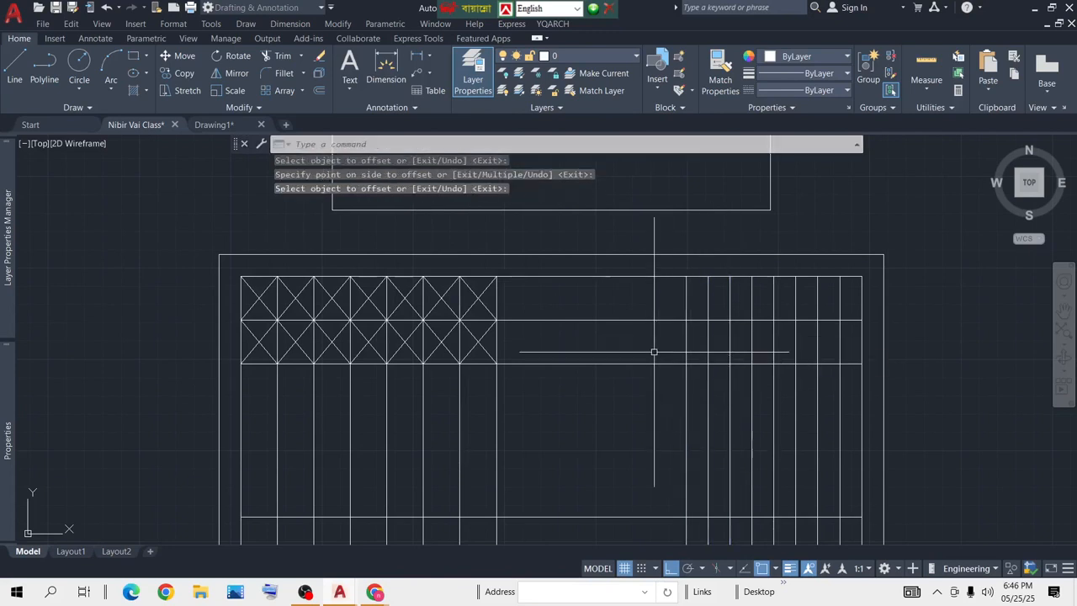
Step: Draw a zigzag polyline across the upper strip's right block from its lower-left corner to its lower-right corner, alternating every two divisions
{"action": "middle_click_drag", "start_coordinate": [716, 328], "coordinate": [635, 317]}
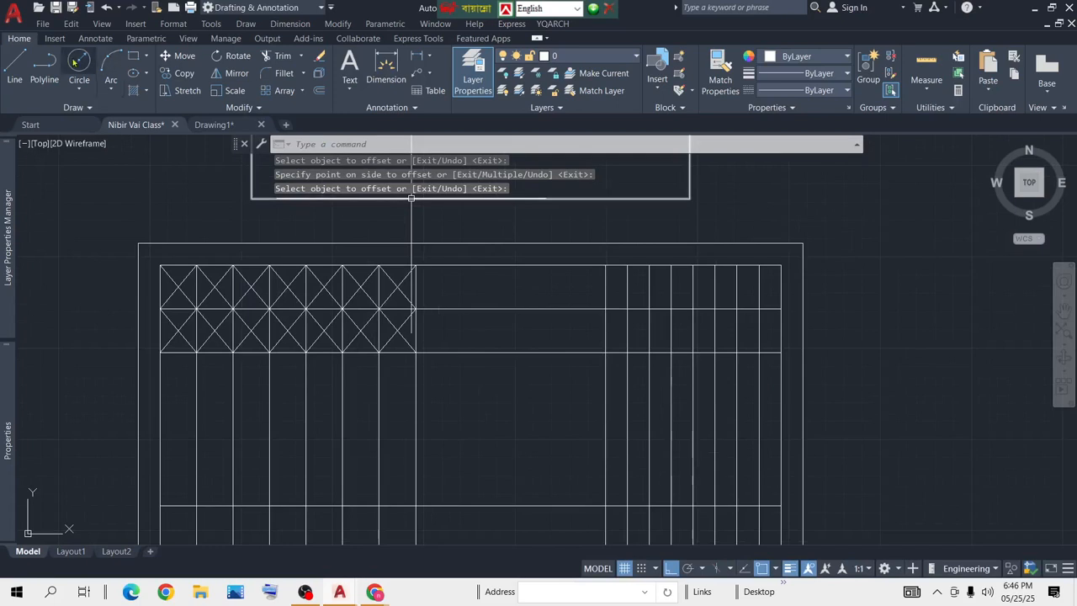
{"action": "type", "text": "pl"}
{"action": "key", "text": "Return"}
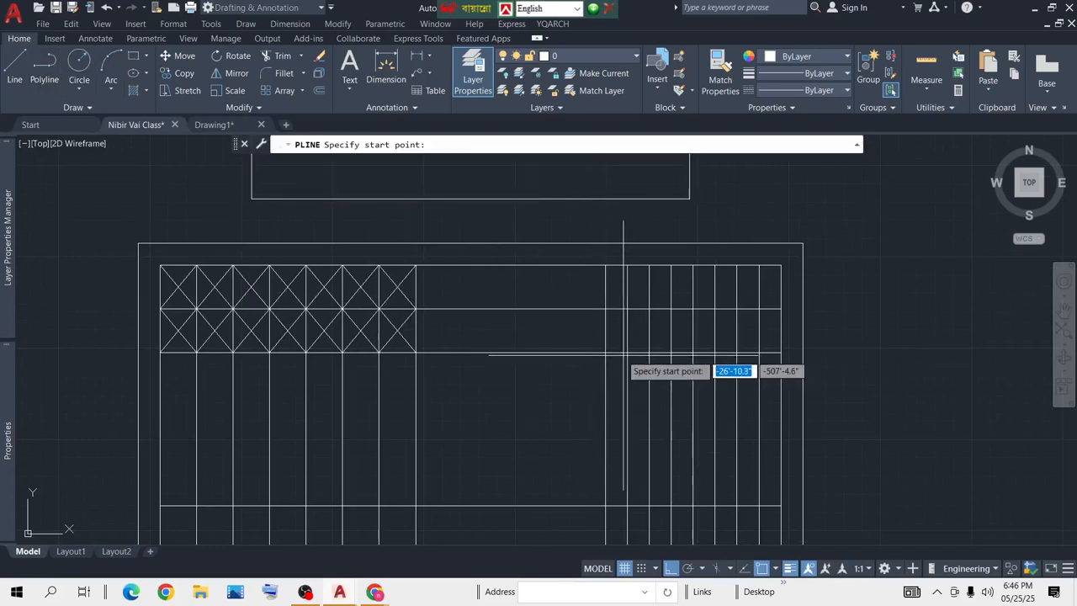
{"action": "left_click", "coordinate": [605, 352]}
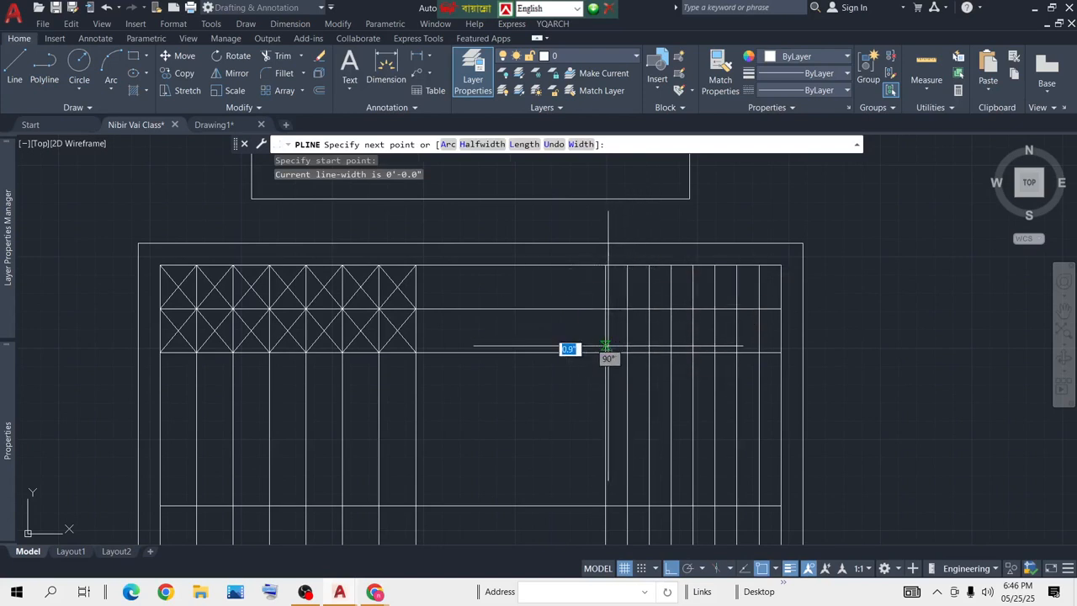
{"action": "left_click", "coordinate": [648, 266]}
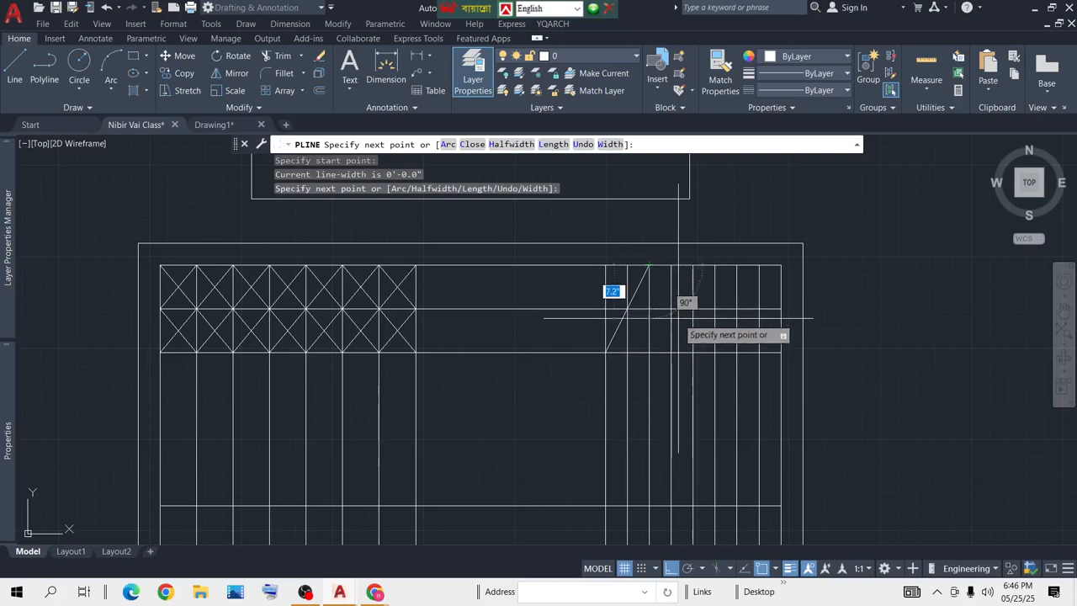
{"action": "left_click", "coordinate": [692, 352]}
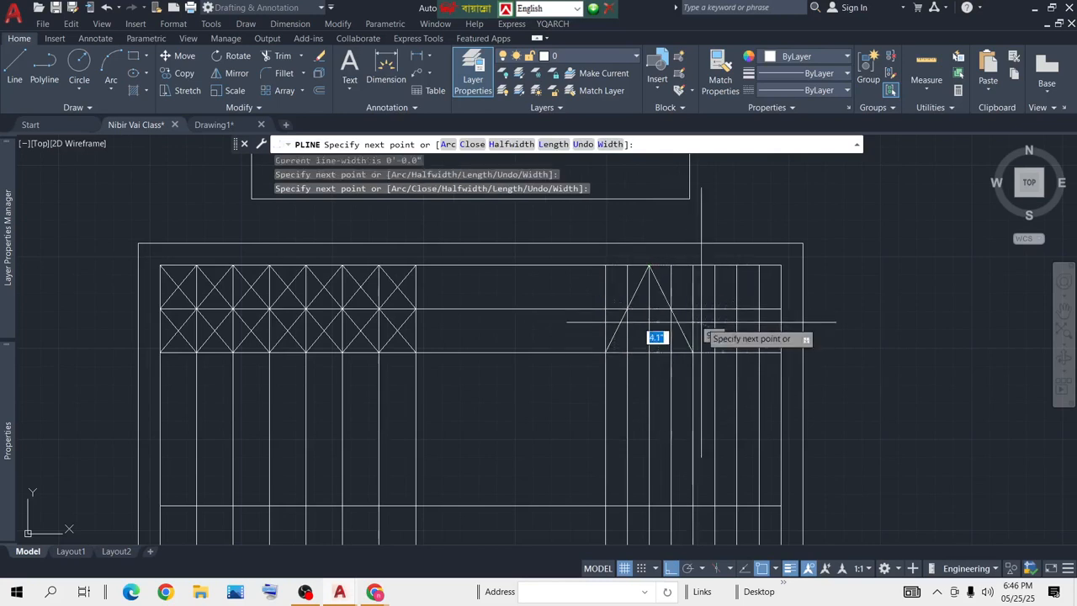
{"action": "left_click", "coordinate": [736, 266]}
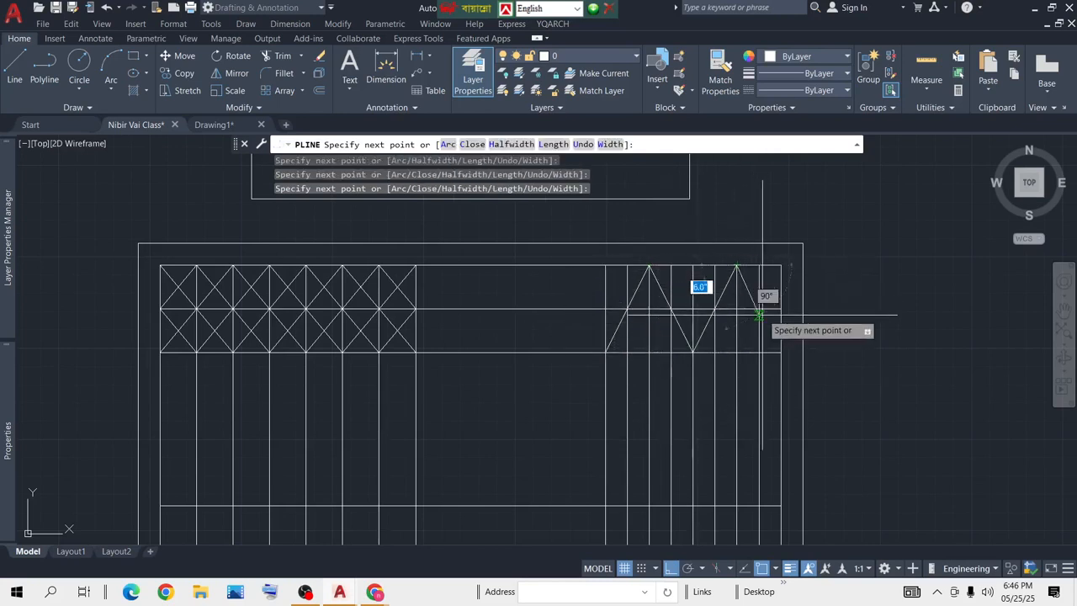
{"action": "left_click", "coordinate": [781, 352]}
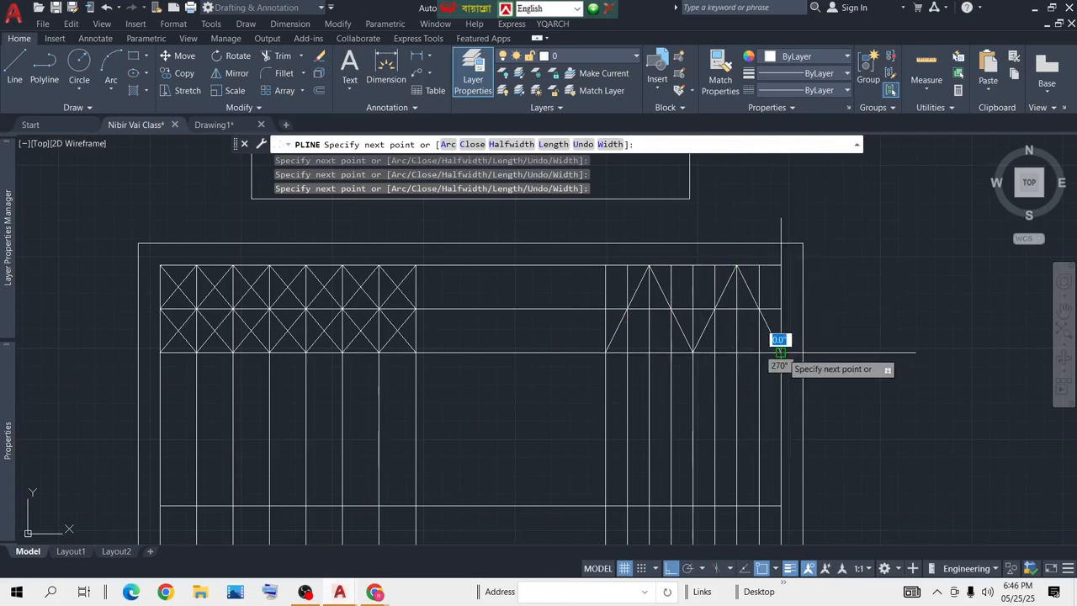
{"action": "key", "text": "Return"}
Step: Draw the mirrored zigzag polyline from the right block's top-right corner to its top-left corner, alternating every two divisions
{"action": "key", "text": "Return"}
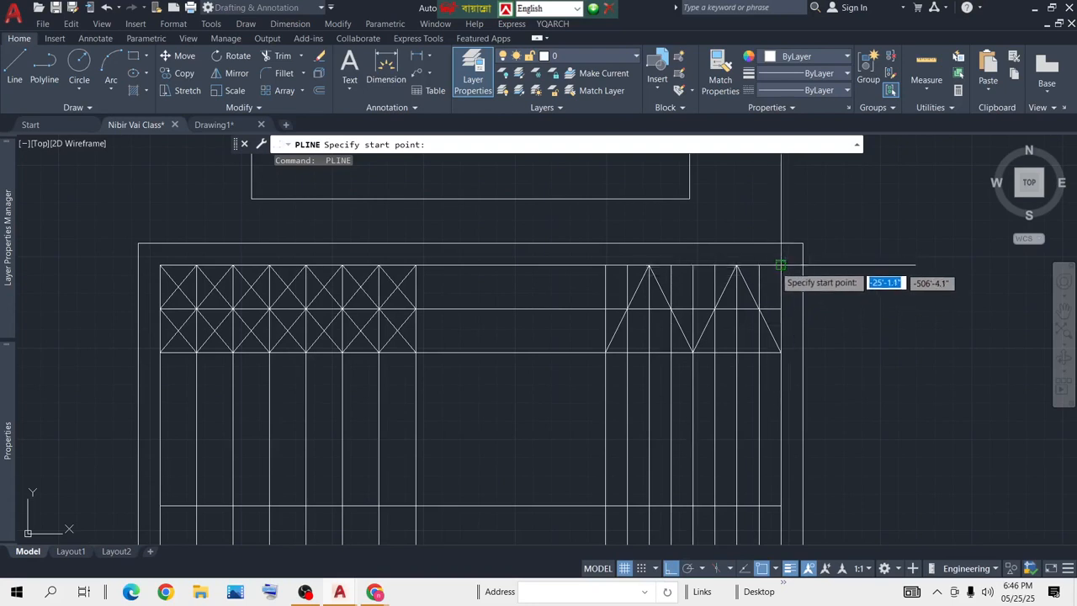
{"action": "left_click", "coordinate": [781, 266]}
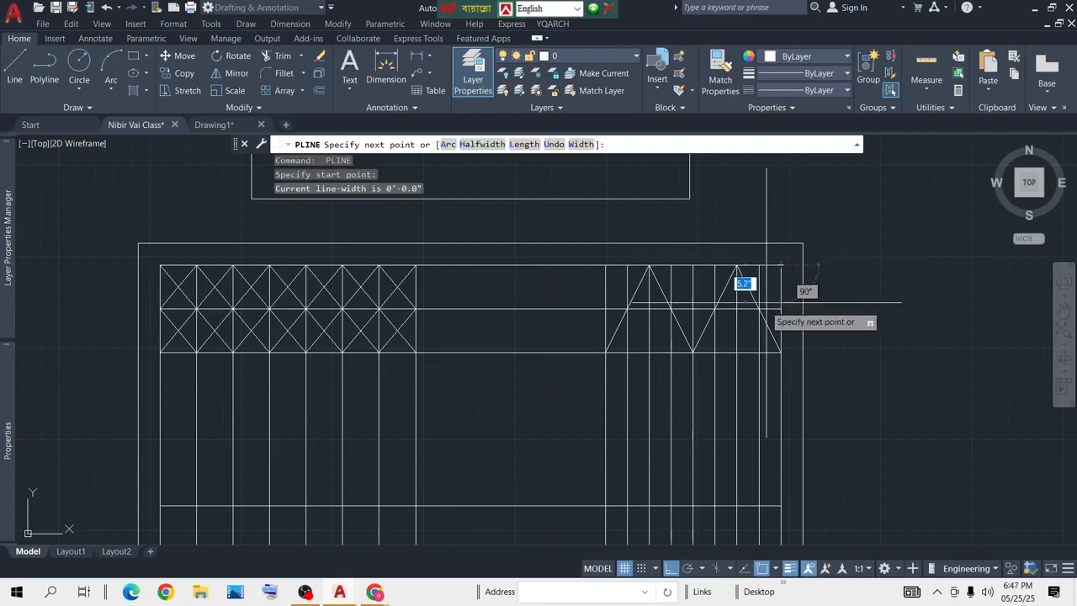
{"action": "left_click", "coordinate": [737, 351]}
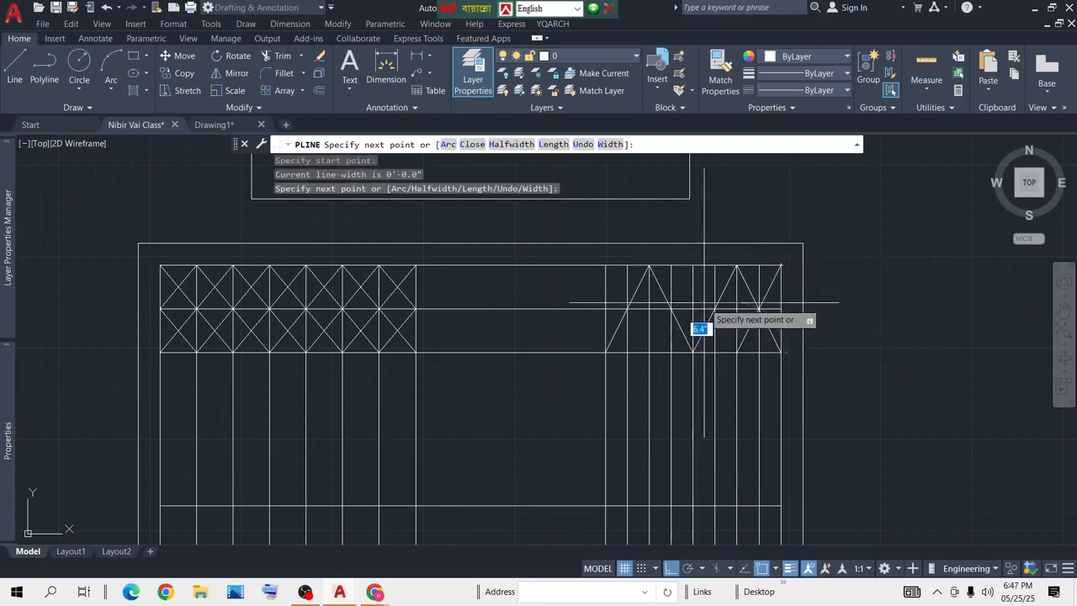
{"action": "left_click", "coordinate": [694, 265]}
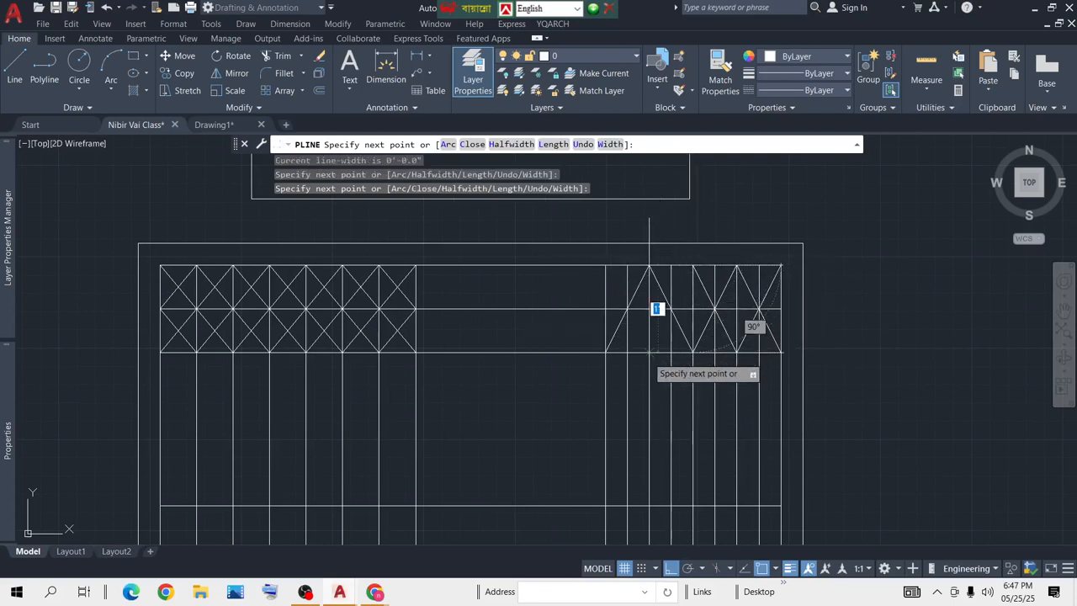
{"action": "left_click", "coordinate": [649, 351]}
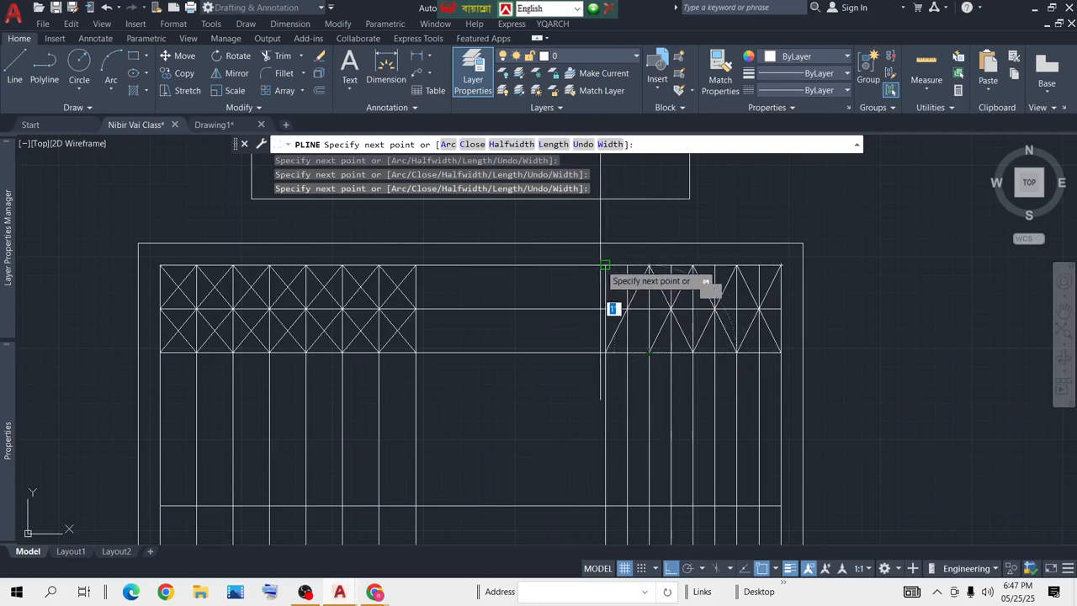
{"action": "left_click", "coordinate": [605, 265]}
{"action": "key", "text": "Return"}
Step: Draw a third zigzag polyline along the right block's middle line from its left end to its right end, rising to the top edge first
{"action": "key", "text": "Return"}
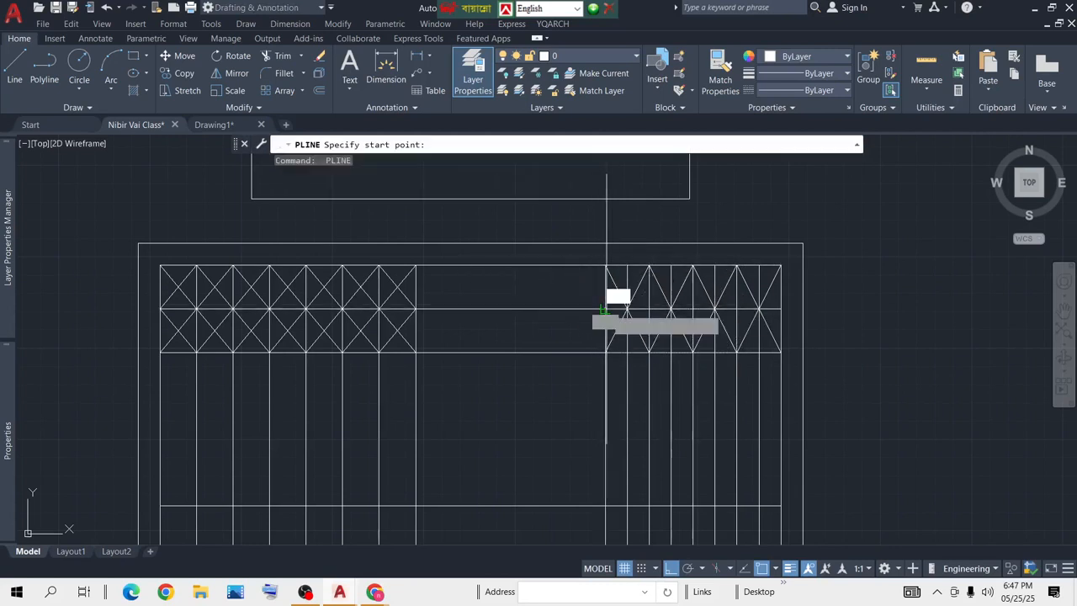
{"action": "left_click", "coordinate": [625, 283]}
{"action": "left_click", "coordinate": [627, 265]}
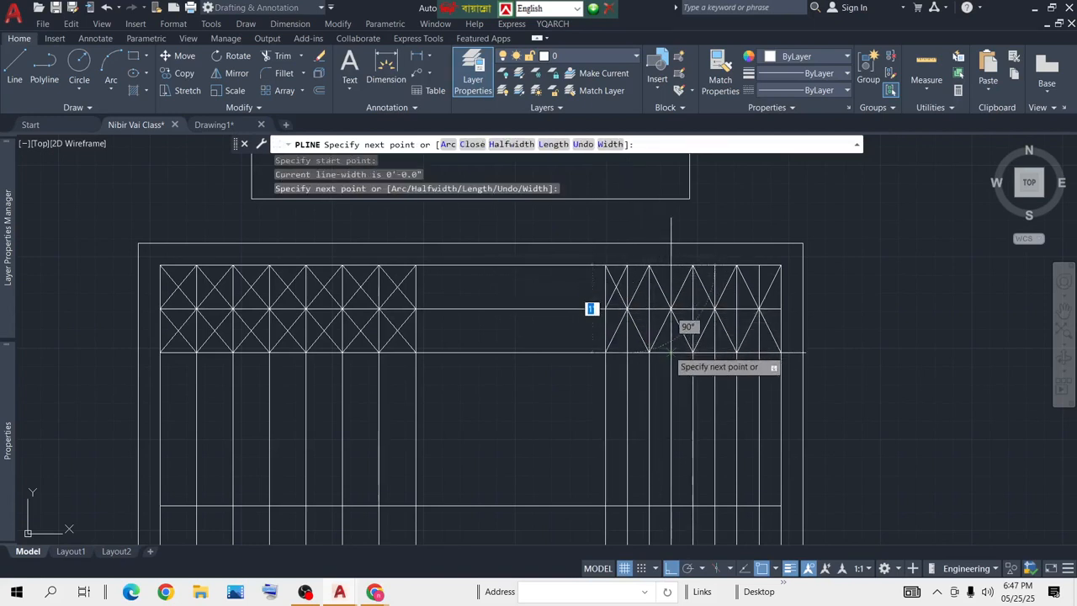
{"action": "left_click", "coordinate": [670, 352]}
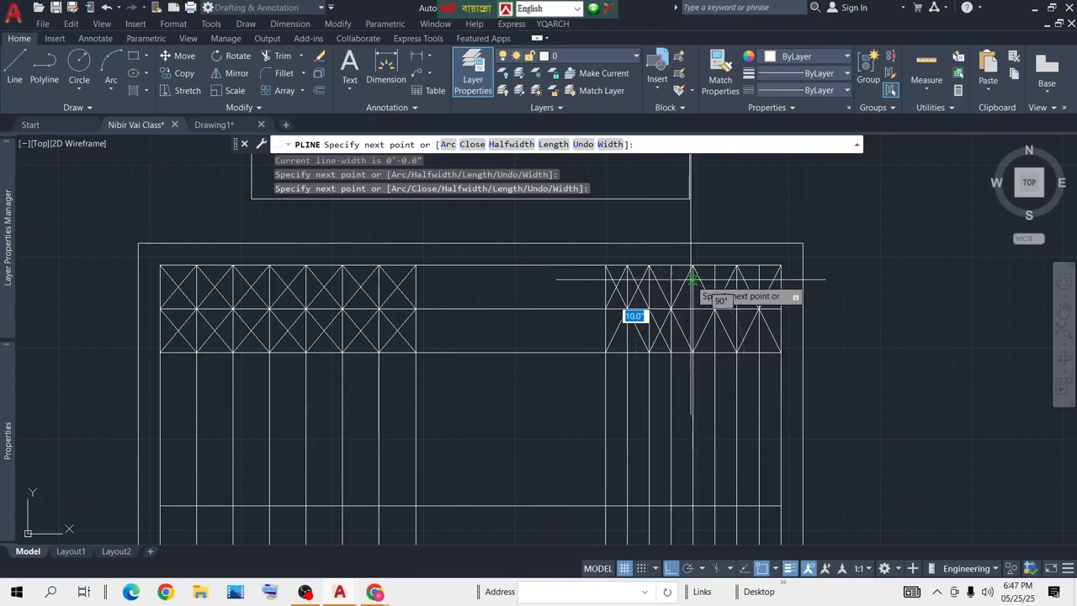
{"action": "left_click", "coordinate": [716, 265]}
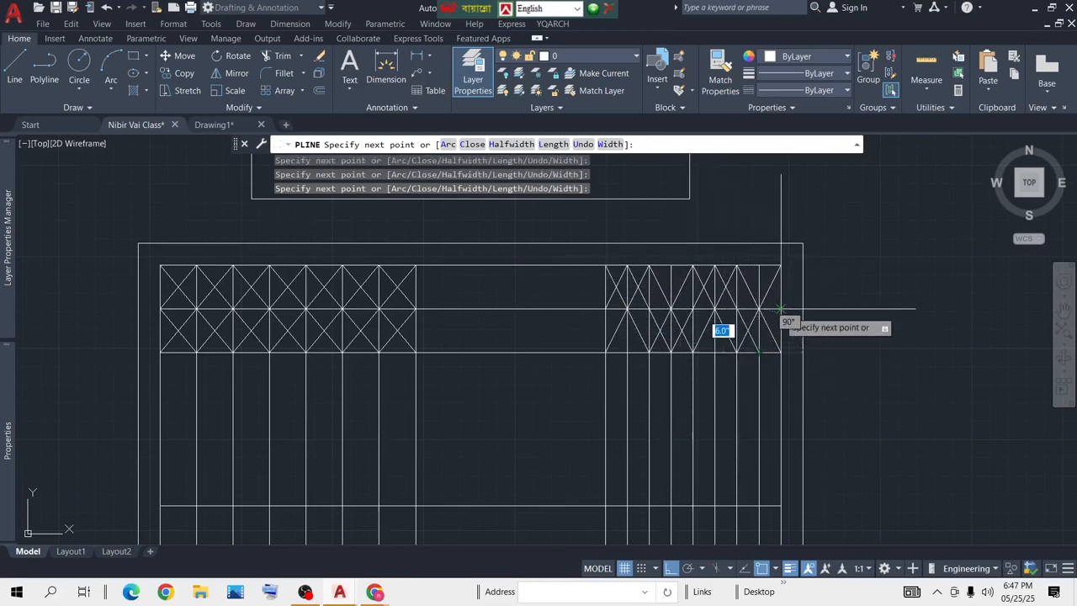
{"action": "left_click", "coordinate": [781, 308]}
{"action": "key", "text": "Return"}
Step: Draw a fourth zigzag polyline from the right end of the right block's middle line back to its left end, crossing the third
{"action": "key", "text": "Return"}
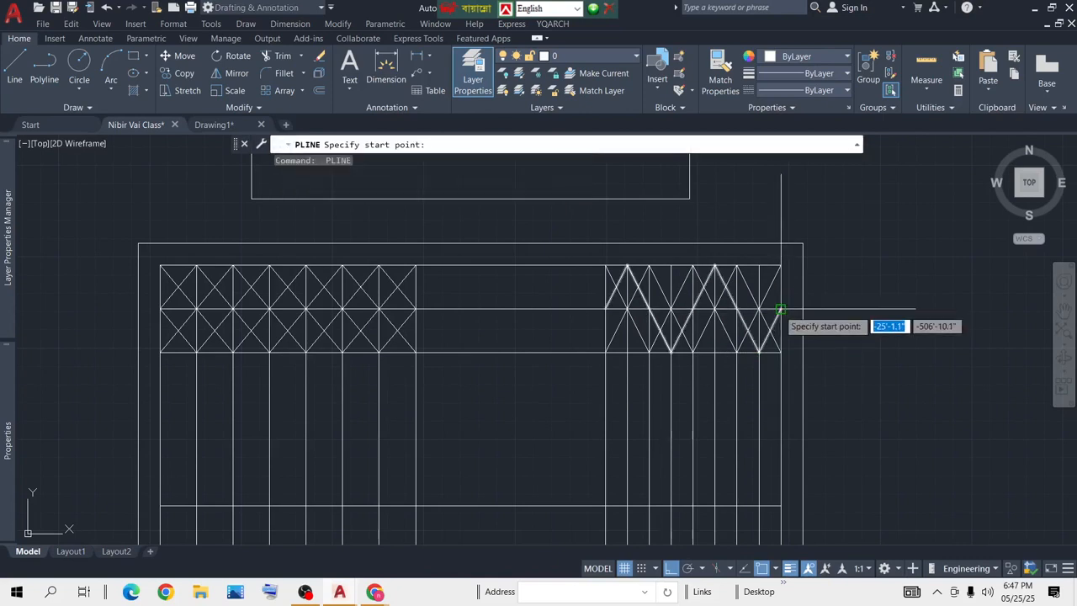
{"action": "left_click", "coordinate": [781, 309]}
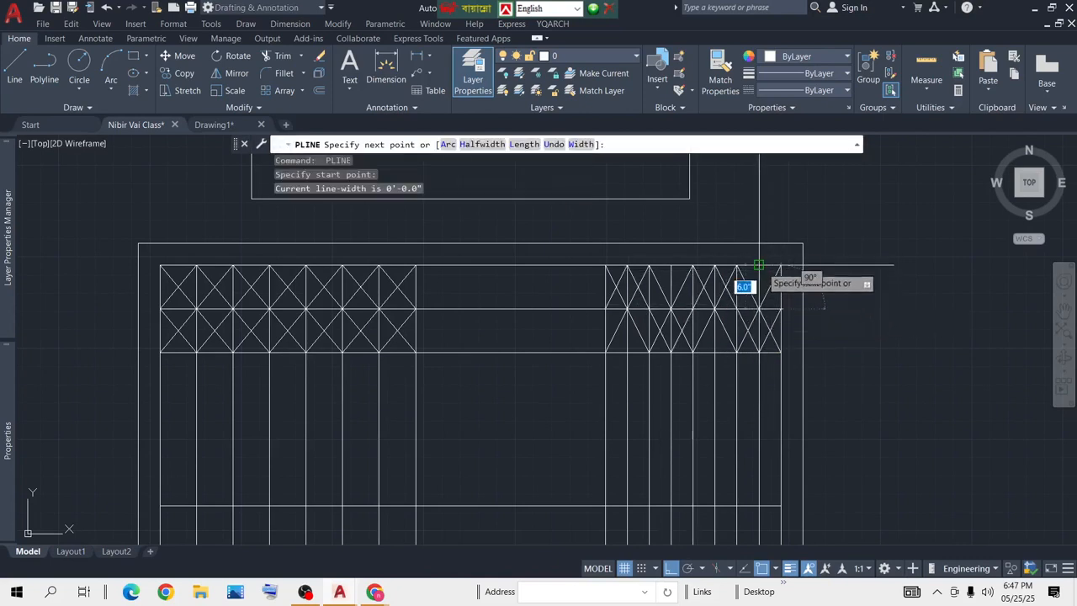
{"action": "left_click", "coordinate": [714, 353]}
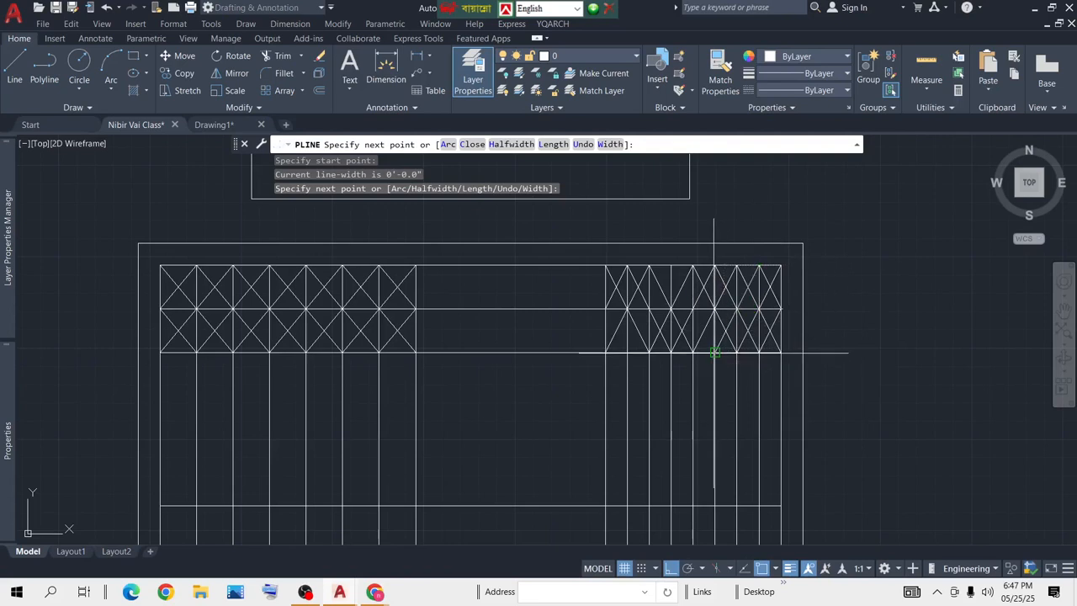
{"action": "left_click", "coordinate": [671, 266]}
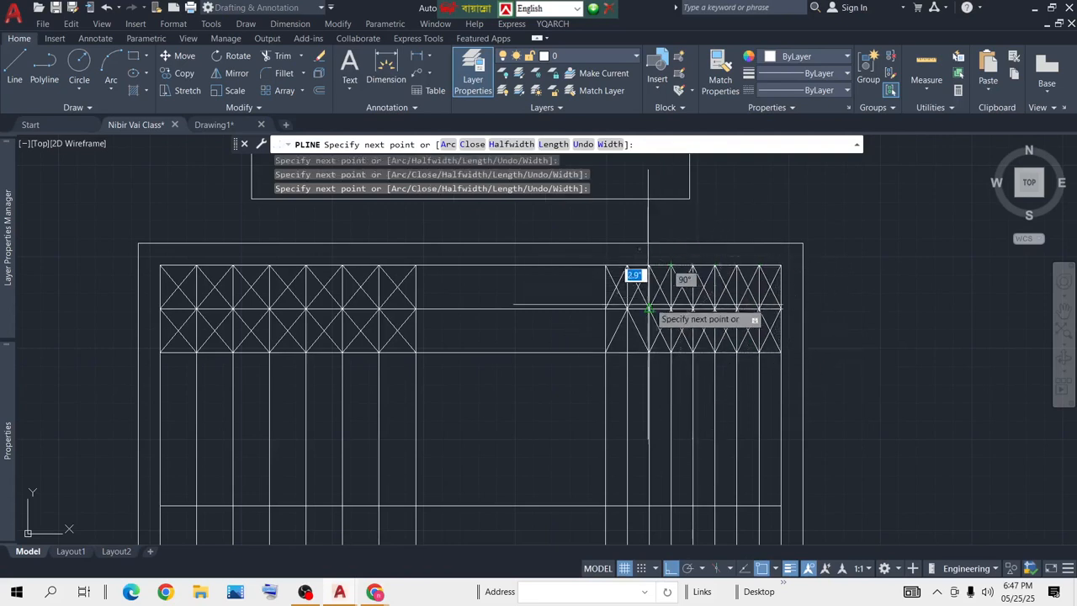
{"action": "left_click", "coordinate": [608, 316]}
{"action": "left_click", "coordinate": [605, 308]}
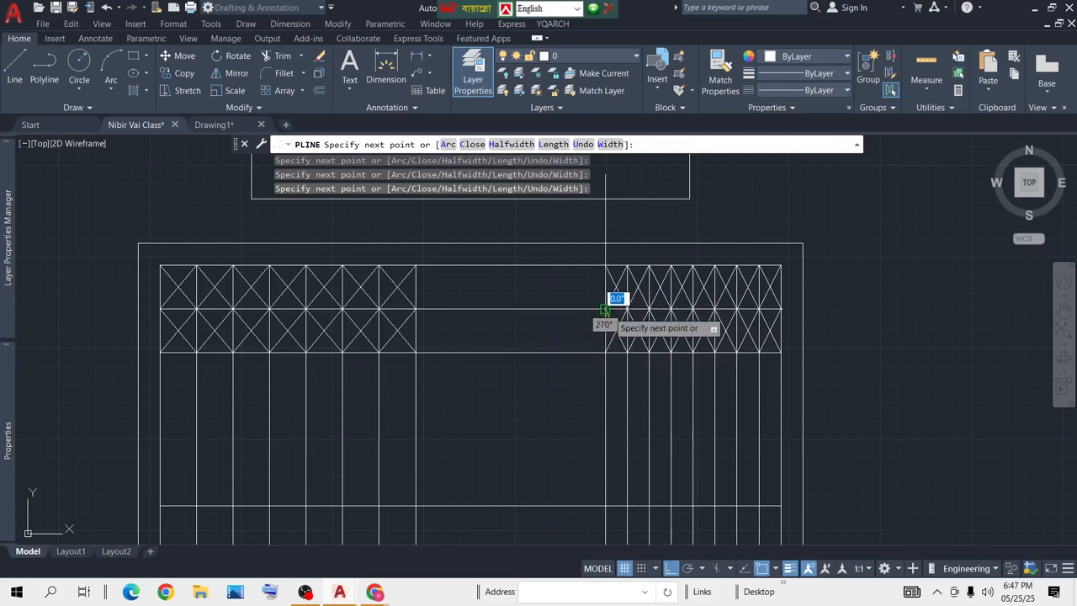
{"action": "key", "text": "Return"}
Step: Copy all zigzag polylines of the upper strip's left and right blocks onto the middle strip, using the right end of the strip's middle line as base point
{"action": "scroll", "coordinate": [587, 350], "scroll_direction": "down", "scroll_amount": 4}
{"action": "scroll", "coordinate": [556, 331], "scroll_direction": "up", "scroll_amount": 4}
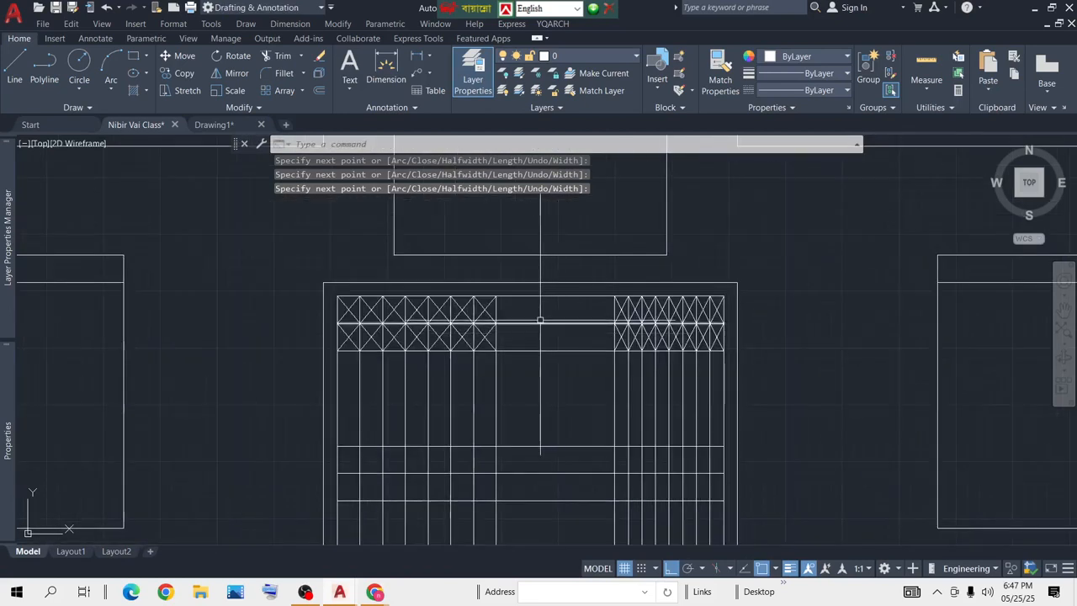
{"action": "middle_click_drag", "start_coordinate": [616, 322], "coordinate": [738, 295]}
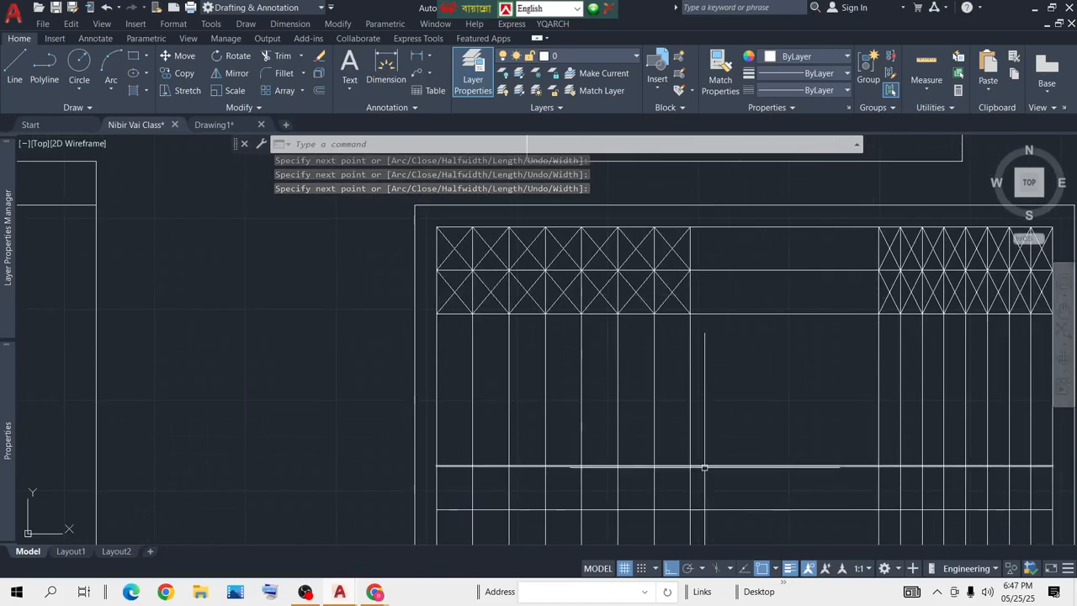
{"action": "left_click", "coordinate": [460, 232]}
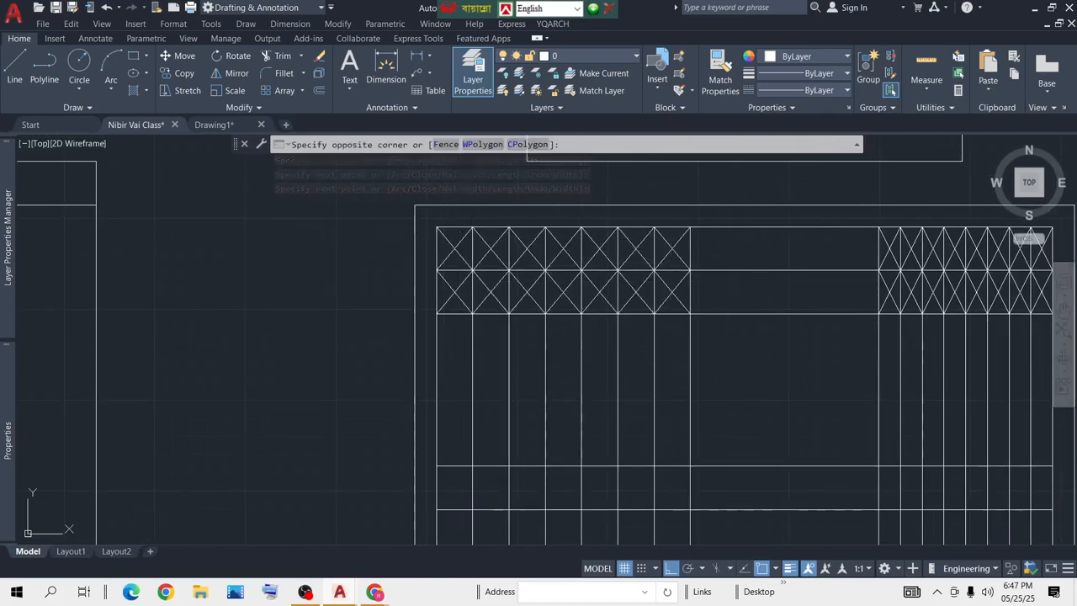
{"action": "left_click", "coordinate": [454, 250]}
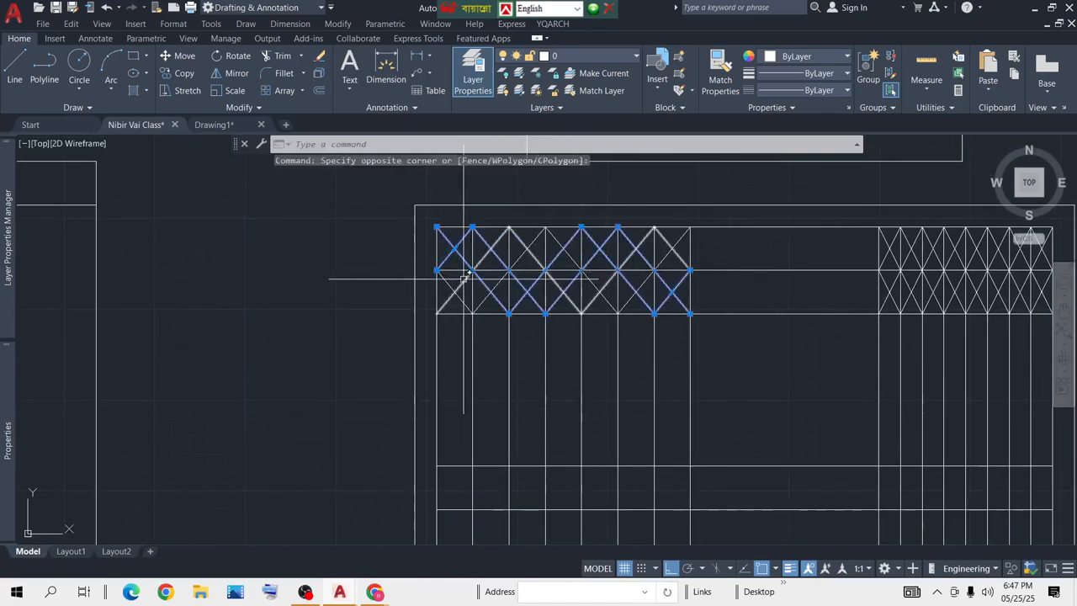
{"action": "left_click", "coordinate": [445, 302]}
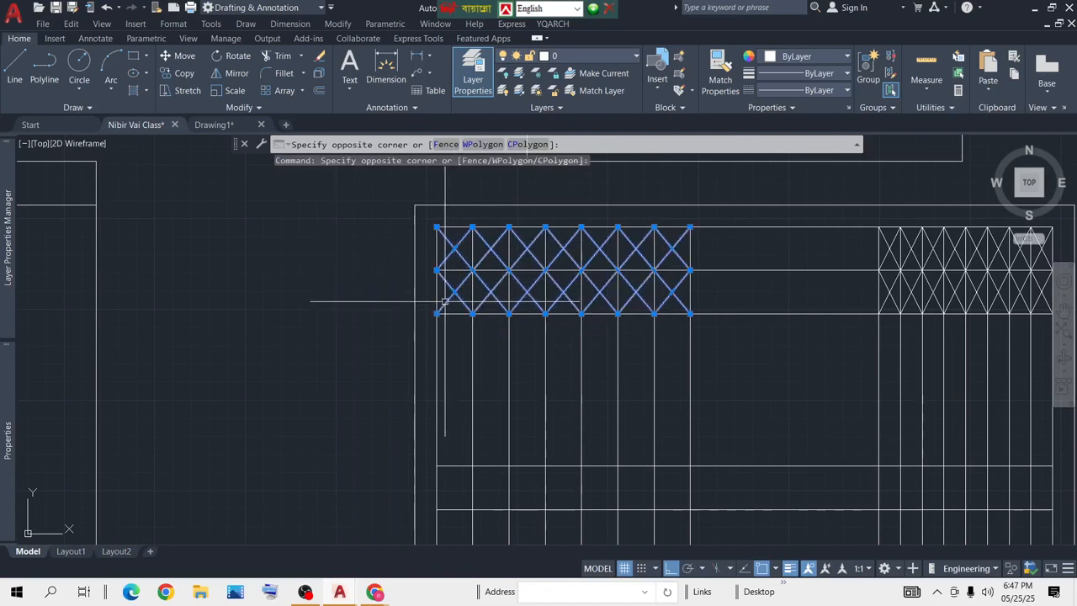
{"action": "scroll", "coordinate": [707, 299], "scroll_direction": "down", "scroll_amount": 3}
{"action": "scroll", "coordinate": [825, 227], "scroll_direction": "up", "scroll_amount": 6}
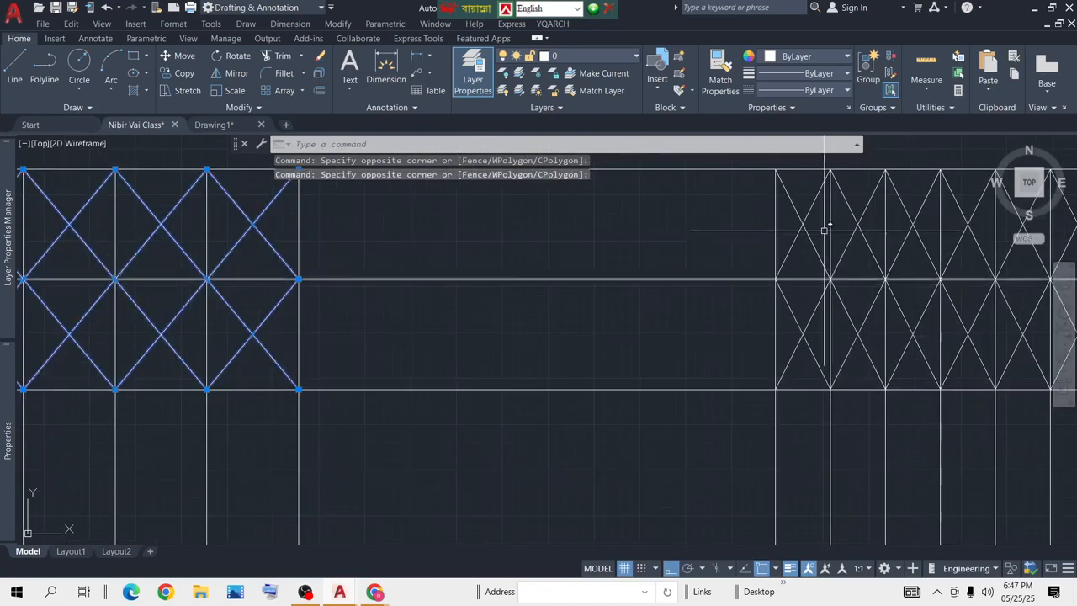
{"action": "left_click", "coordinate": [823, 208]}
{"action": "left_click", "coordinate": [778, 231]}
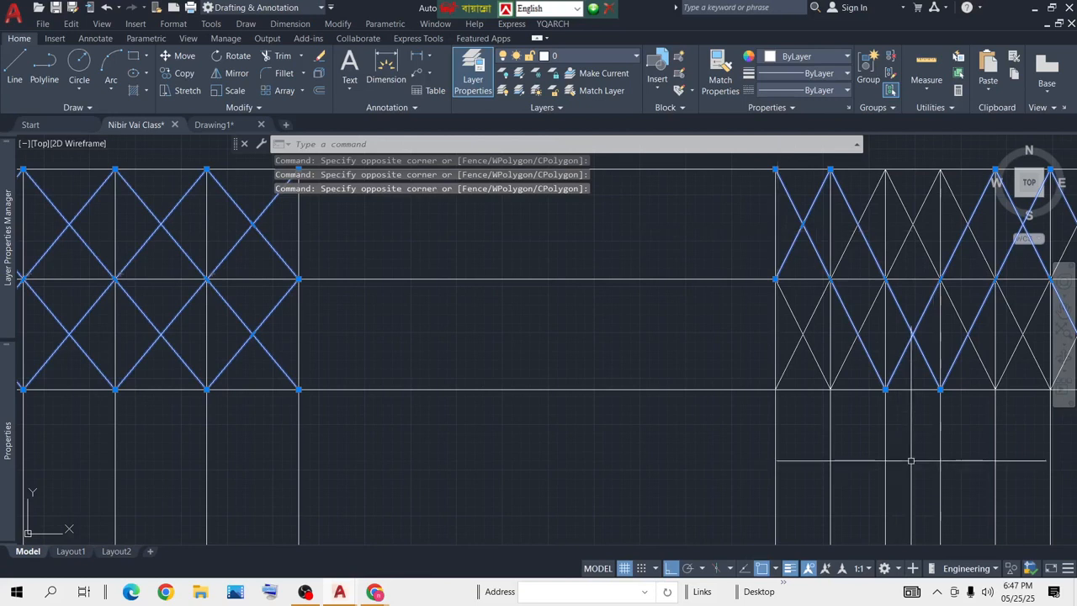
{"action": "left_click", "coordinate": [820, 343]}
{"action": "left_click", "coordinate": [790, 351]}
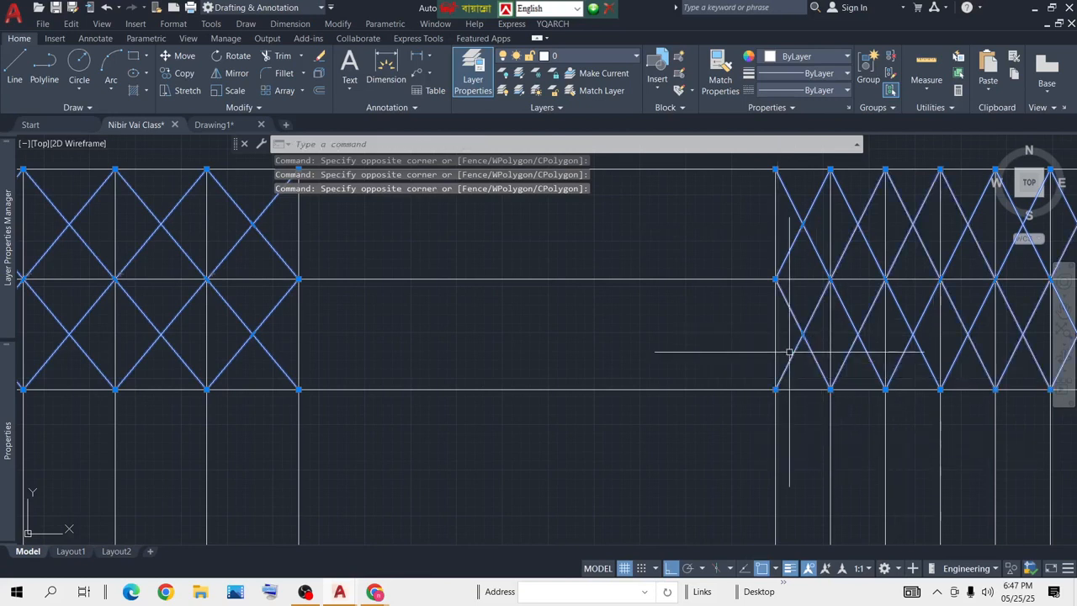
{"action": "scroll", "coordinate": [530, 409], "scroll_direction": "down", "scroll_amount": 10}
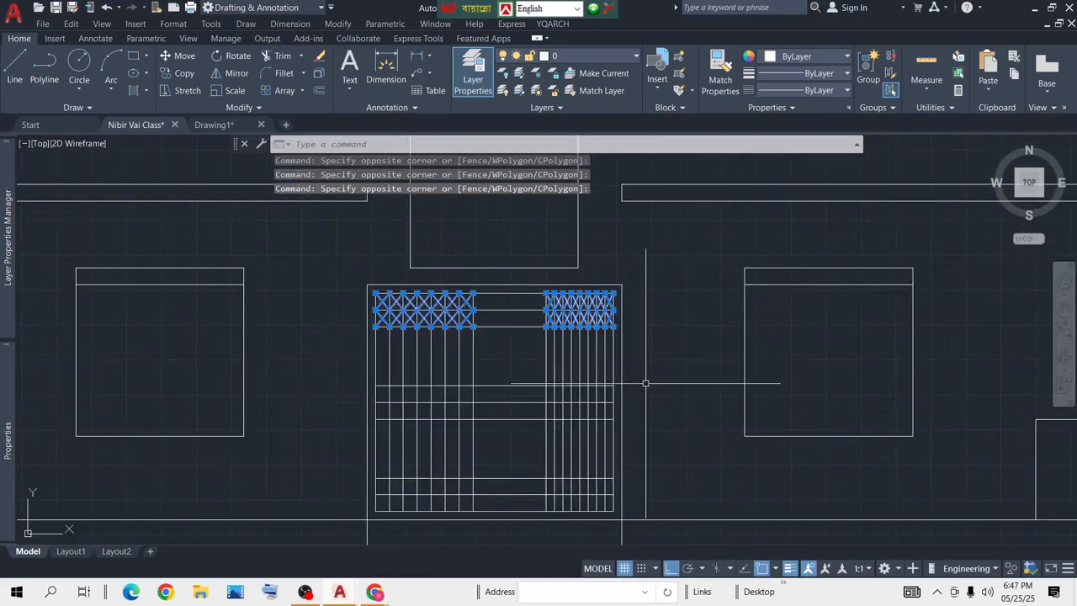
{"action": "type", "text": "CP"}
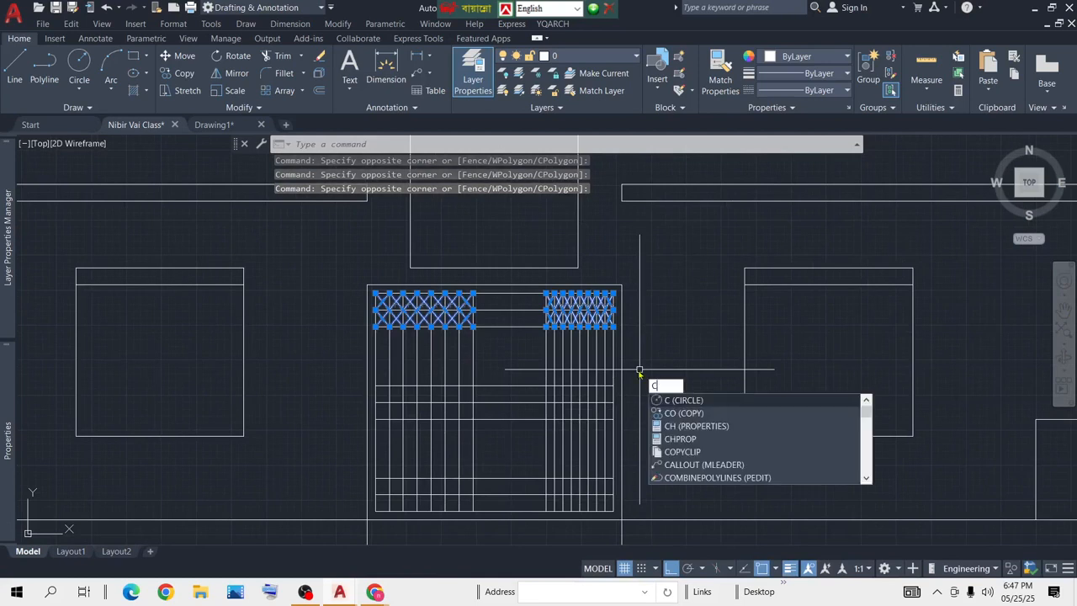
{"action": "key", "text": "Return"}
{"action": "scroll", "coordinate": [623, 349], "scroll_direction": "up", "scroll_amount": 6}
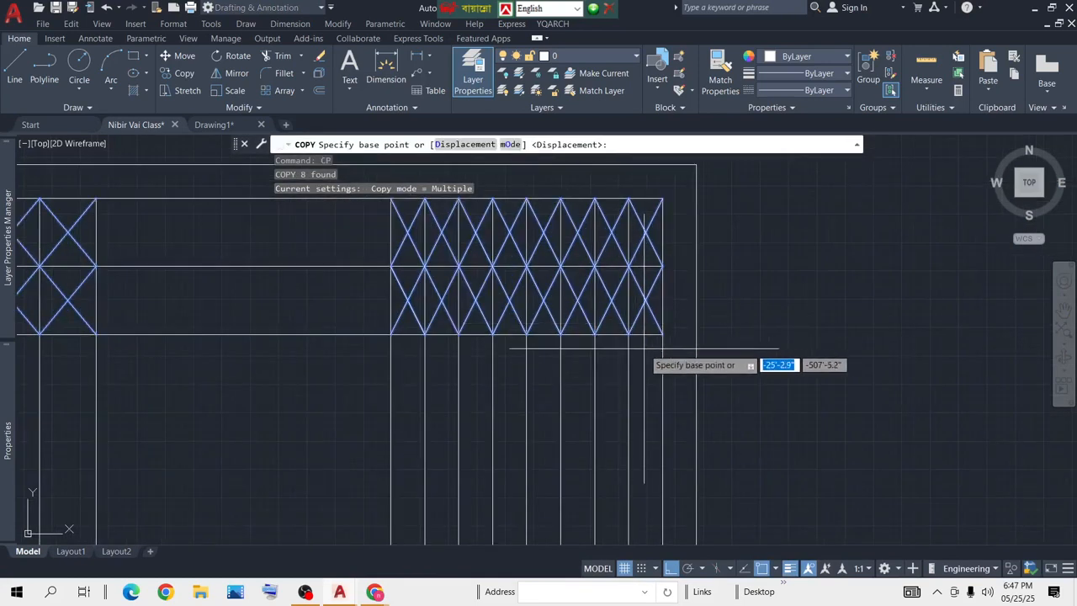
{"action": "left_click", "coordinate": [662, 267]}
{"action": "scroll", "coordinate": [649, 414], "scroll_direction": "down", "scroll_amount": 5}
{"action": "scroll", "coordinate": [616, 388], "scroll_direction": "up", "scroll_amount": 5}
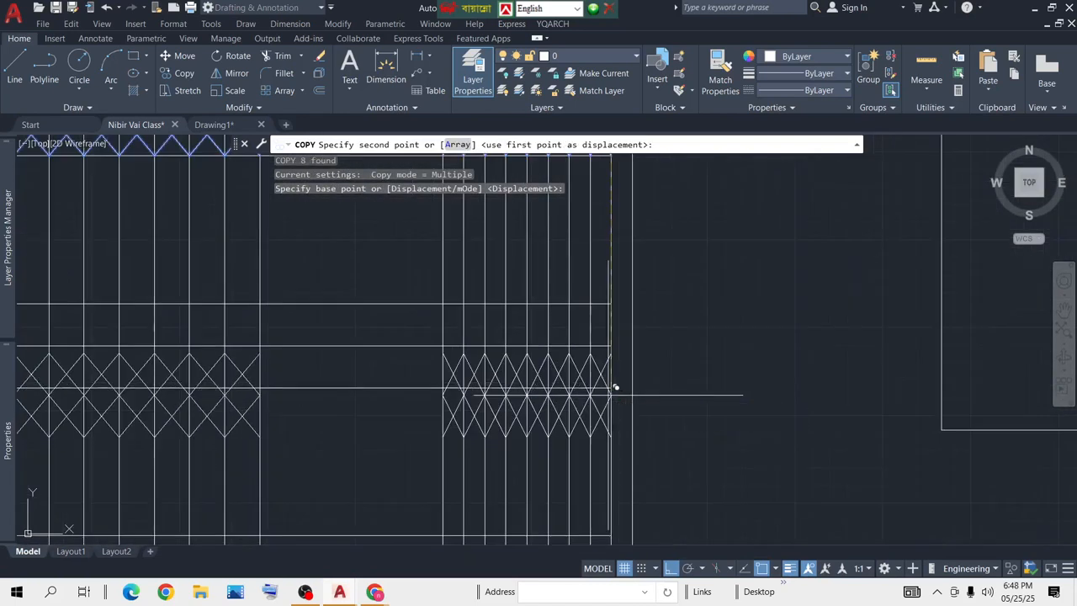
{"action": "left_click", "coordinate": [611, 345]}
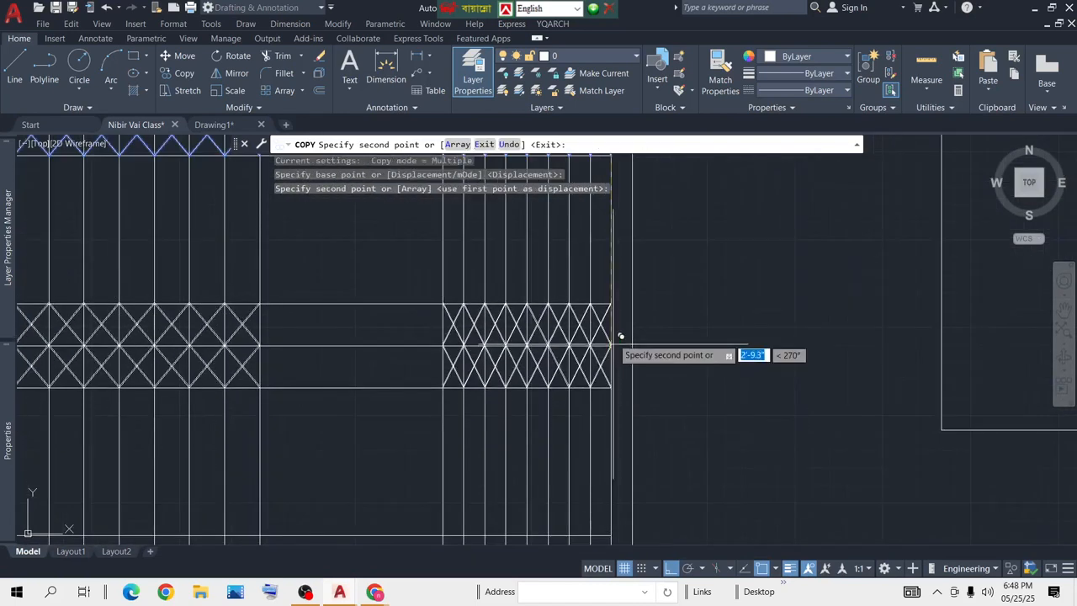
Step: Place another copy of the zigzag polylines on the bottom strip, aligned to the right end of its middle line
{"action": "scroll", "coordinate": [620, 337], "scroll_direction": "down", "scroll_amount": 4}
{"action": "scroll", "coordinate": [614, 344], "scroll_direction": "up", "scroll_amount": 3}
{"action": "scroll", "coordinate": [614, 344], "scroll_direction": "up", "scroll_amount": 3}
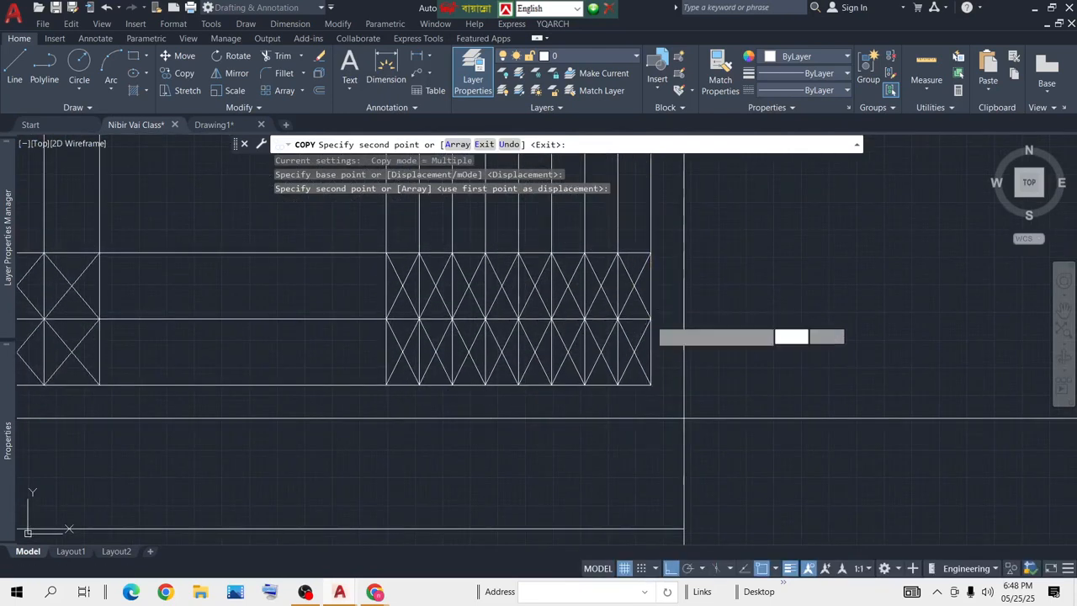
{"action": "left_click", "coordinate": [651, 320]}
{"action": "key", "text": "space"}
Step: Erase the horizontal guide lines of the three lattice strips, keeping the inner frame's top and bottom edges
{"action": "scroll", "coordinate": [683, 319], "scroll_direction": "down", "scroll_amount": 5}
{"action": "scroll", "coordinate": [569, 322], "scroll_direction": "up", "scroll_amount": 4}
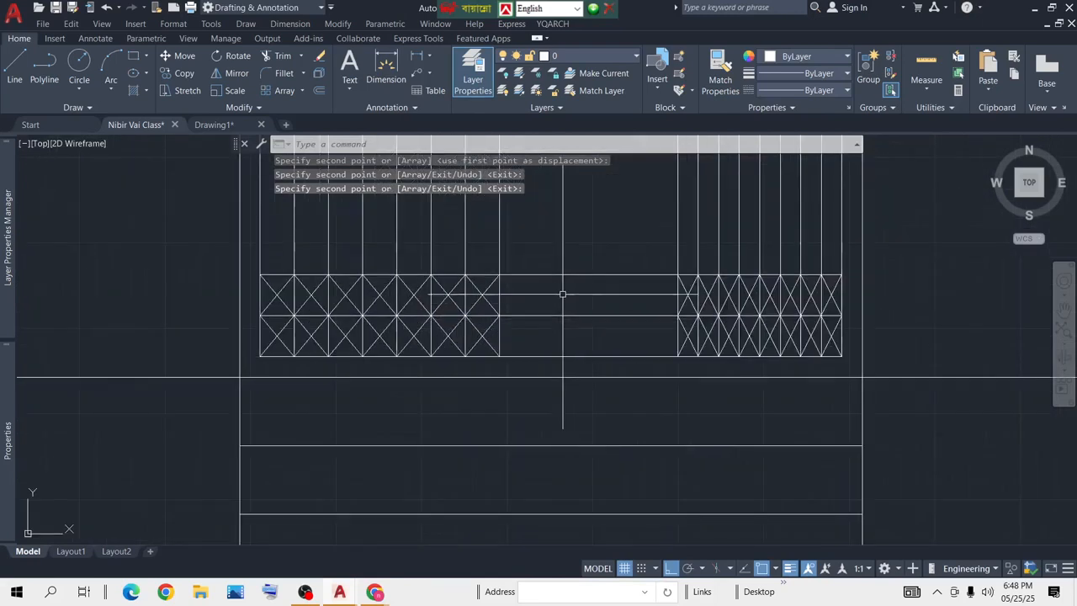
{"action": "left_click", "coordinate": [594, 257]}
{"action": "left_click", "coordinate": [554, 329]}
{"action": "scroll", "coordinate": [564, 241], "scroll_direction": "down", "scroll_amount": 2}
{"action": "middle_click_drag", "start_coordinate": [563, 244], "coordinate": [558, 385]}
{"action": "left_click", "coordinate": [587, 253]}
{"action": "left_click", "coordinate": [554, 320]}
{"action": "middle_click_drag", "start_coordinate": [520, 214], "coordinate": [597, 403]}
{"action": "left_click", "coordinate": [647, 324]}
{"action": "left_click", "coordinate": [621, 388]}
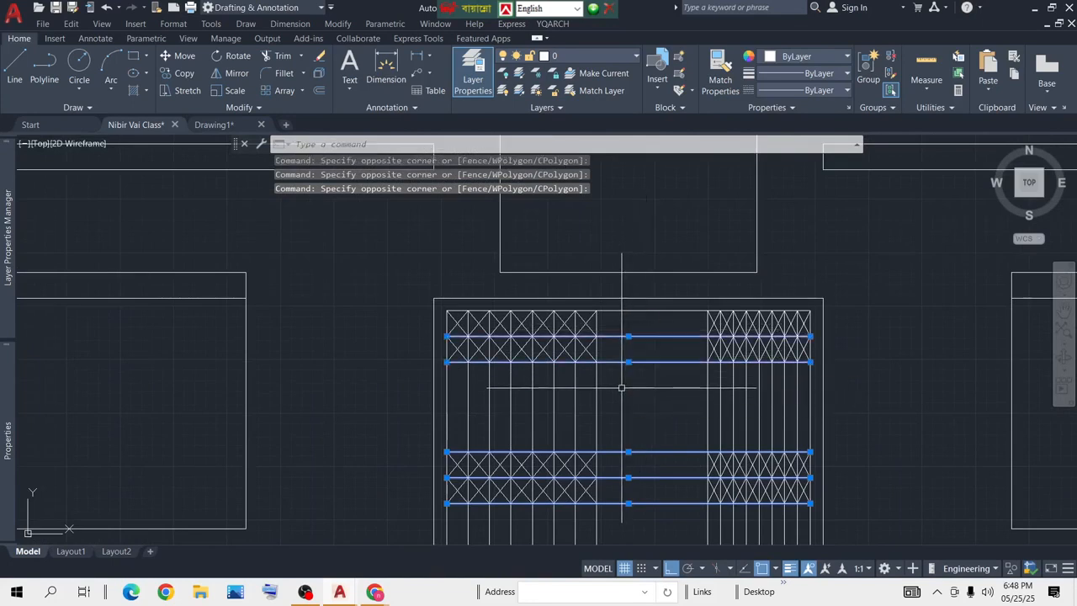
{"action": "key", "text": "Delete"}
{"action": "middle_click_drag", "start_coordinate": [642, 435], "coordinate": [608, 326]}
{"action": "scroll", "coordinate": [590, 326], "scroll_direction": "down", "scroll_amount": 2}
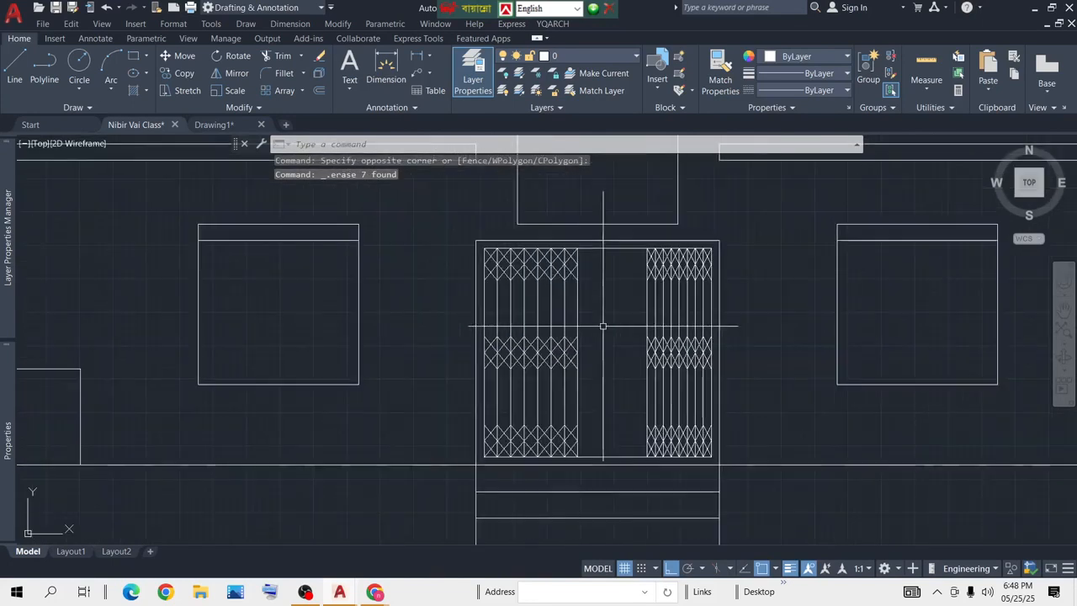
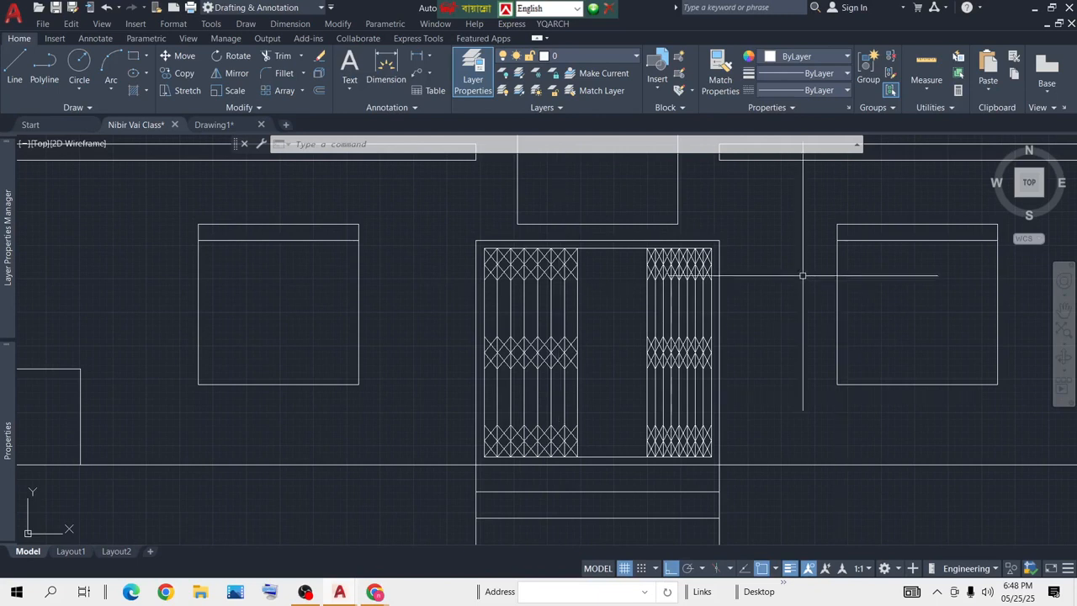
Step: Create a new layer named Gate and set its color to cyan
{"action": "scroll", "coordinate": [586, 327], "scroll_direction": "up", "scroll_amount": 2}
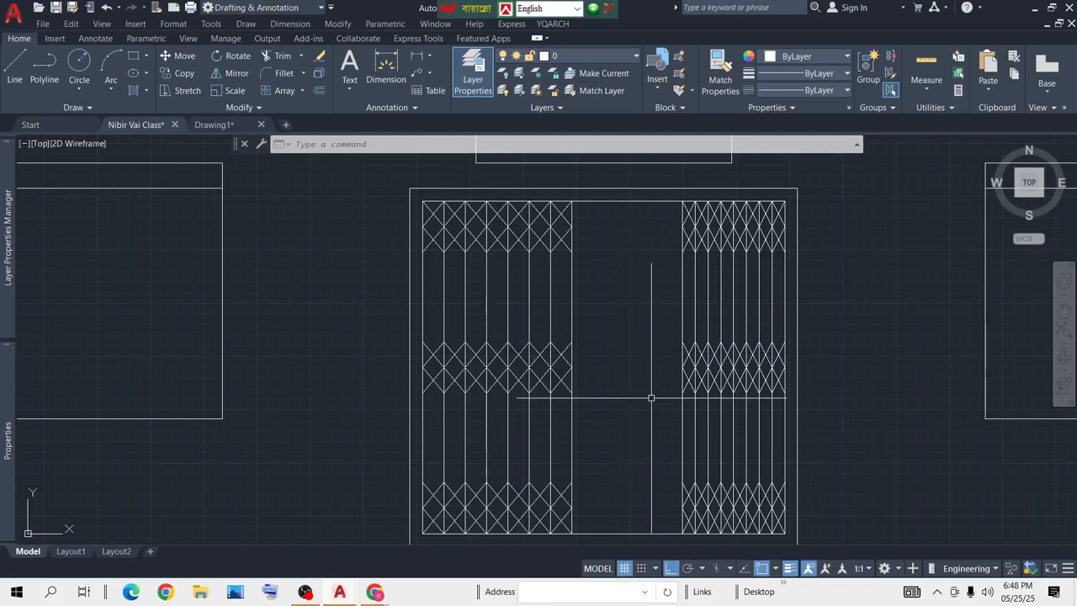
{"action": "scroll", "coordinate": [627, 372], "scroll_direction": "down", "scroll_amount": 3}
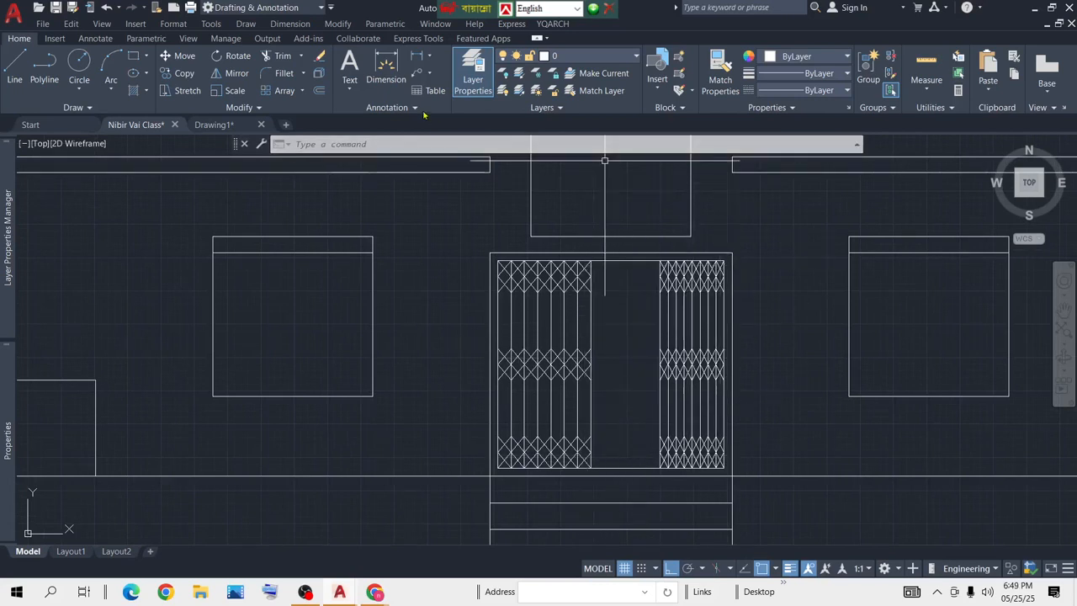
{"action": "left_click", "coordinate": [473, 74]}
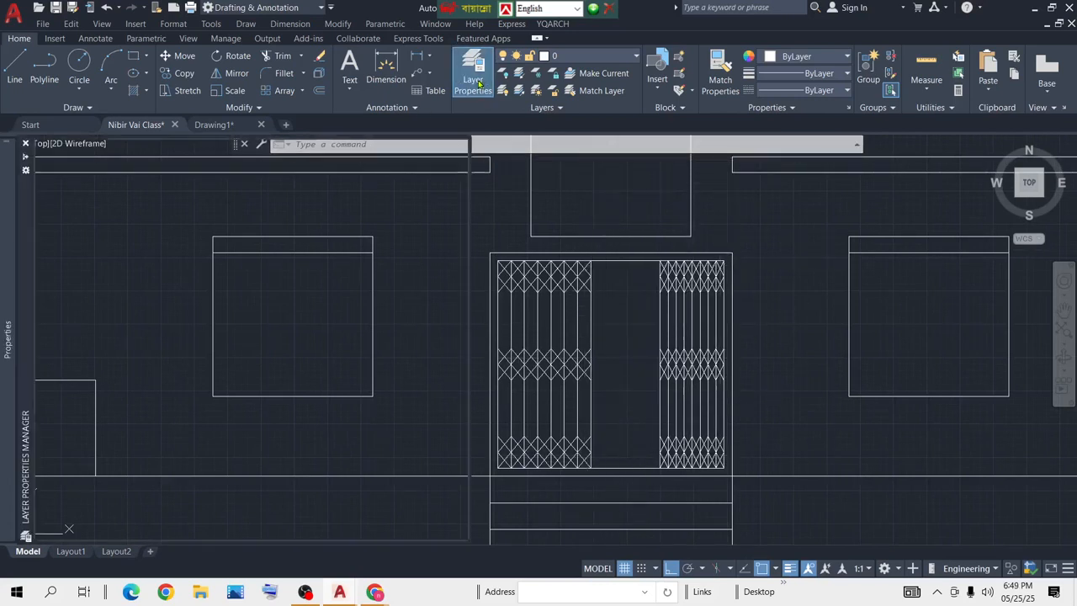
{"action": "scroll", "coordinate": [331, 386], "scroll_direction": "down", "scroll_amount": 1}
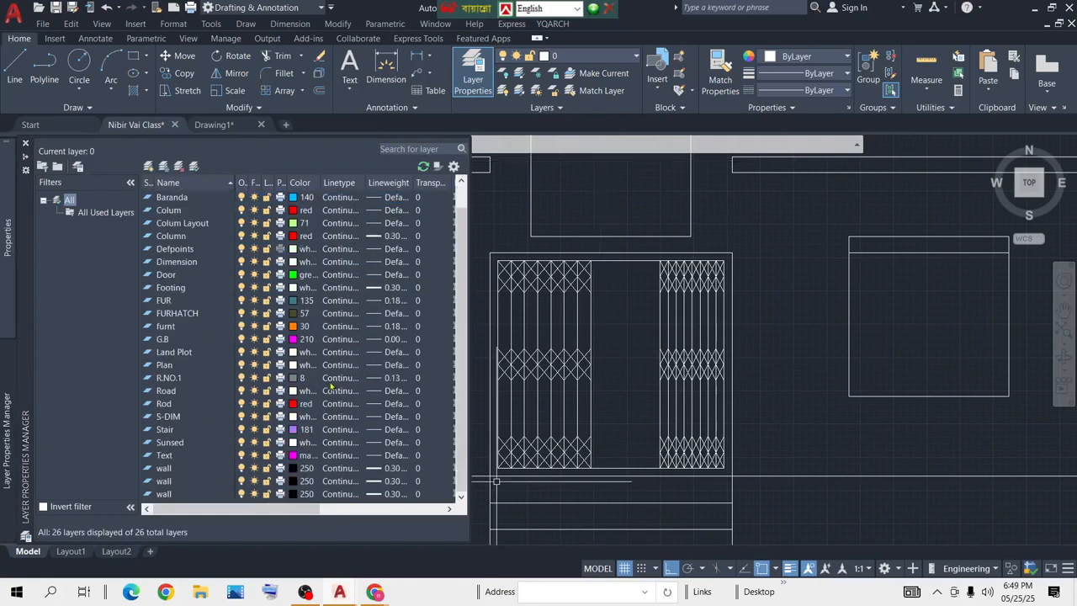
{"action": "left_click", "coordinate": [148, 167]}
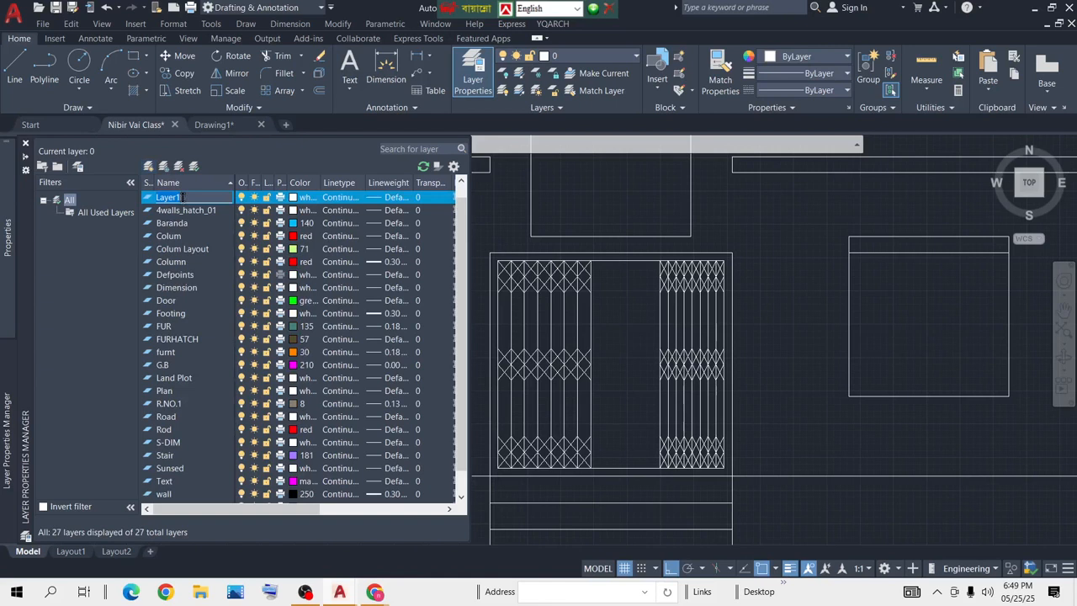
{"action": "type", "text": "Ga"}
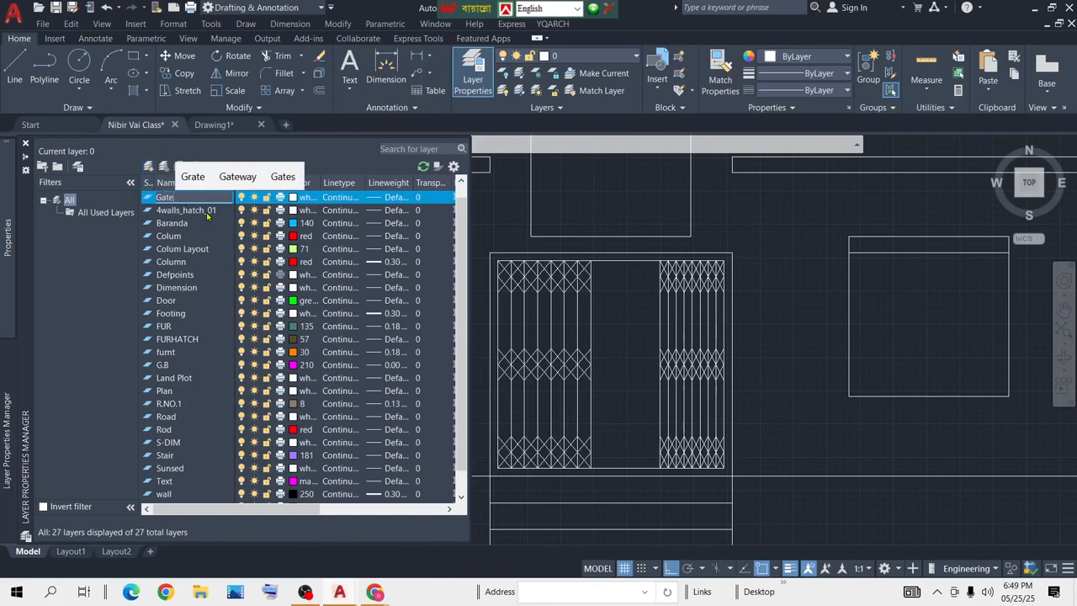
{"action": "type", "text": "te"}
{"action": "key", "text": "Return"}
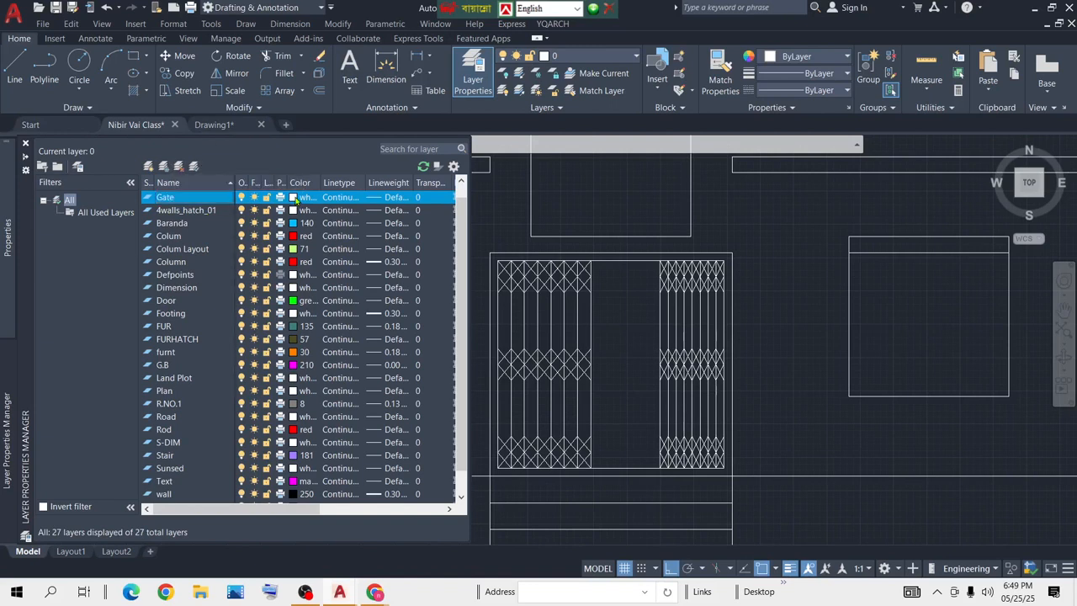
{"action": "left_click", "coordinate": [294, 197]}
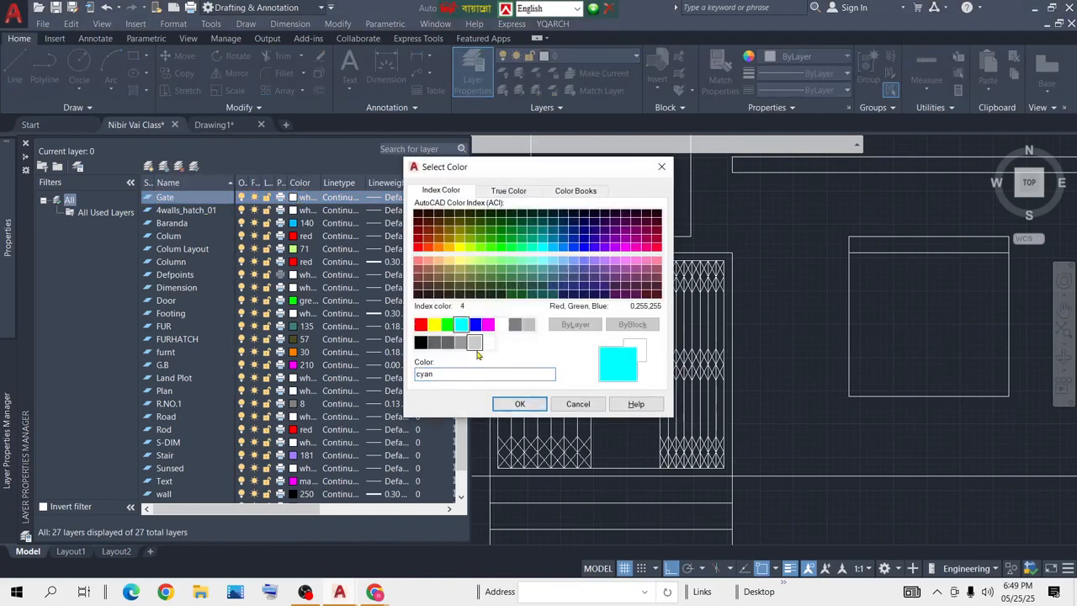
{"action": "left_click", "coordinate": [519, 404]}
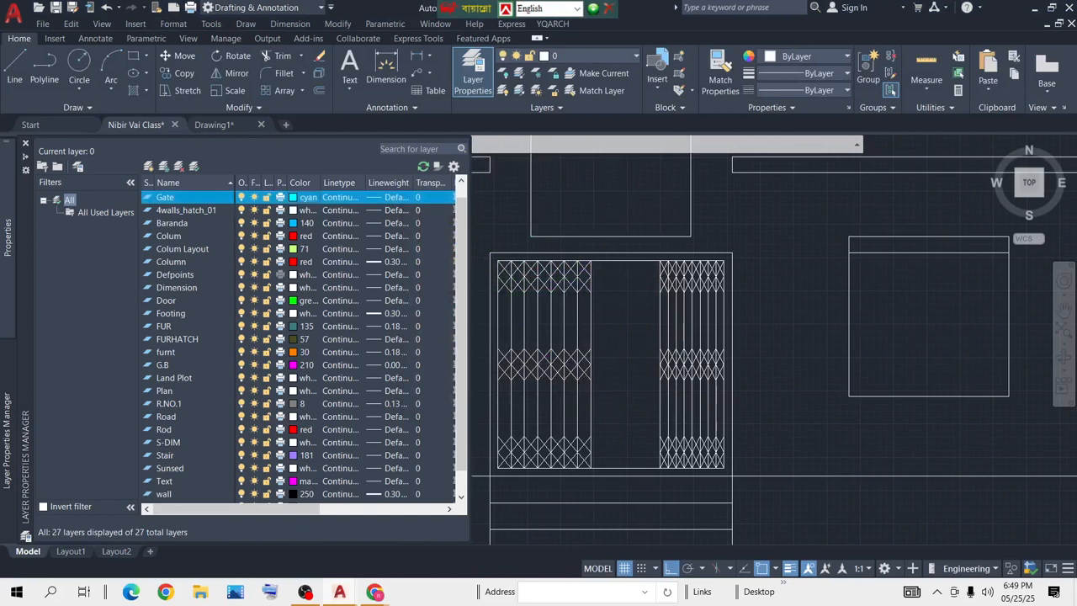
Step: Select the whole gate, including its frame, vertical bars and zigzag lattices, with a crossing window
{"action": "scroll", "coordinate": [702, 256], "scroll_direction": "up", "scroll_amount": 3}
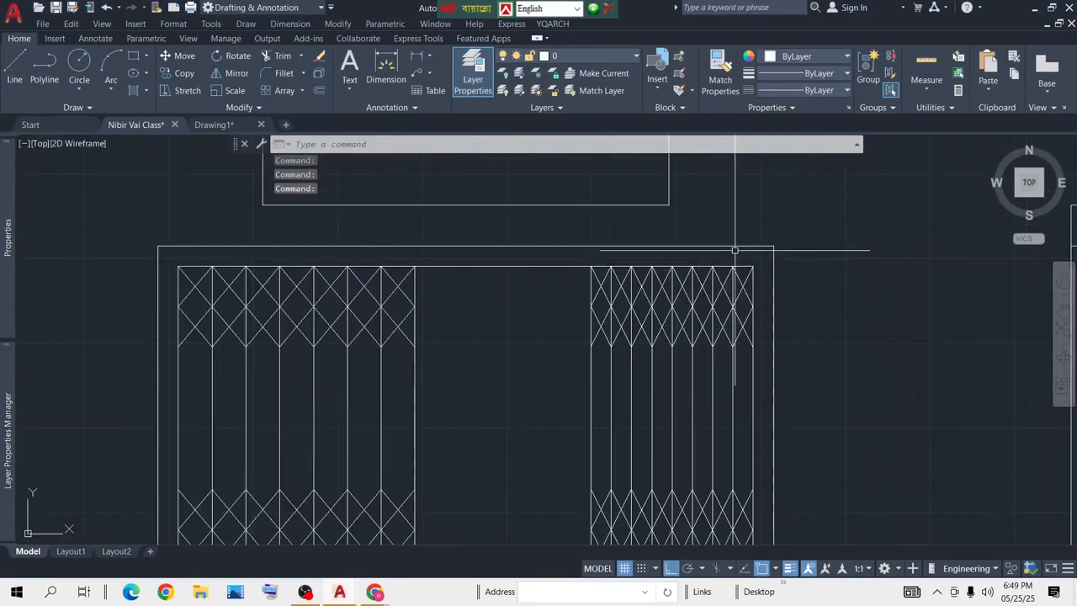
{"action": "left_click", "coordinate": [806, 194]}
{"action": "scroll", "coordinate": [648, 368], "scroll_direction": "down", "scroll_amount": 5}
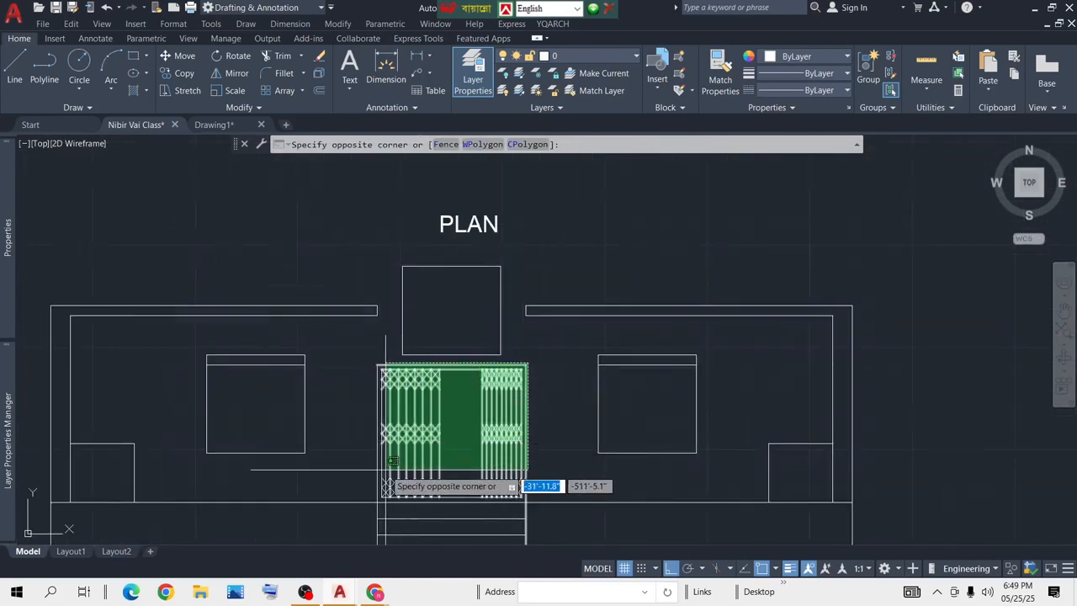
{"action": "scroll", "coordinate": [387, 487], "scroll_direction": "up", "scroll_amount": 4}
{"action": "scroll", "coordinate": [385, 488], "scroll_direction": "down", "scroll_amount": 4}
{"action": "scroll", "coordinate": [382, 497], "scroll_direction": "up", "scroll_amount": 2}
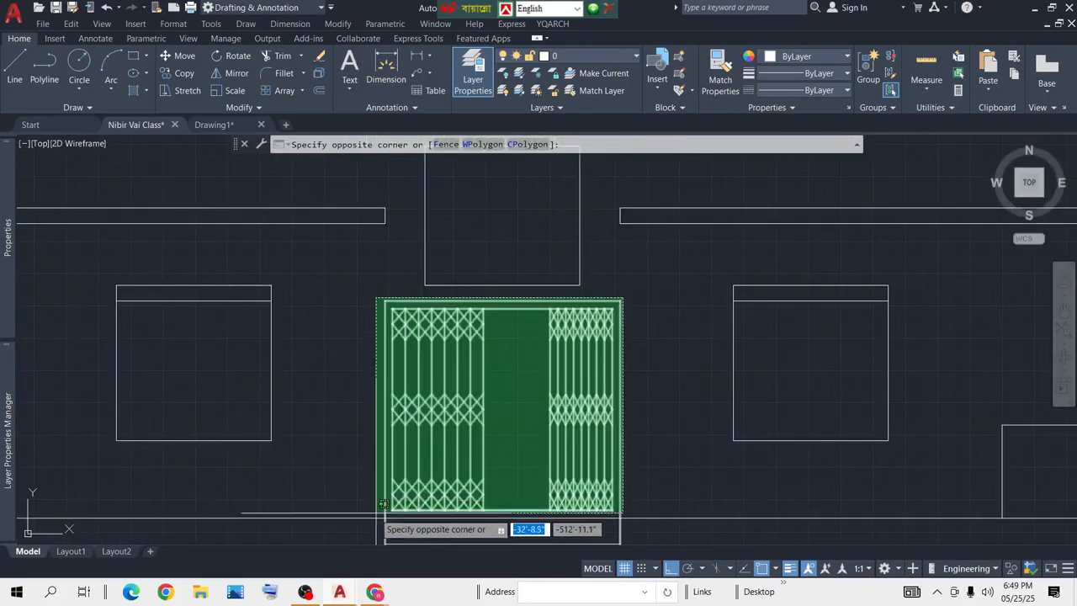
{"action": "left_click", "coordinate": [383, 505]}
{"action": "scroll", "coordinate": [506, 517], "scroll_direction": "up", "scroll_amount": 4}
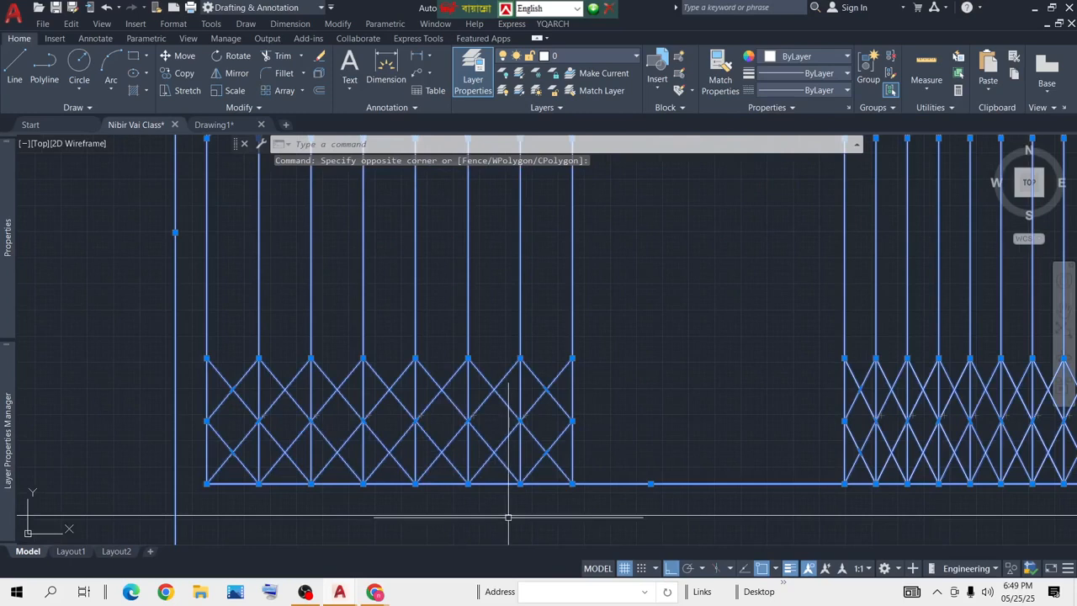
Step: Stretch the lower ends of the gate frame's two side lines up to the frame's bottom line
{"action": "scroll", "coordinate": [501, 324], "scroll_direction": "down", "scroll_amount": 5}
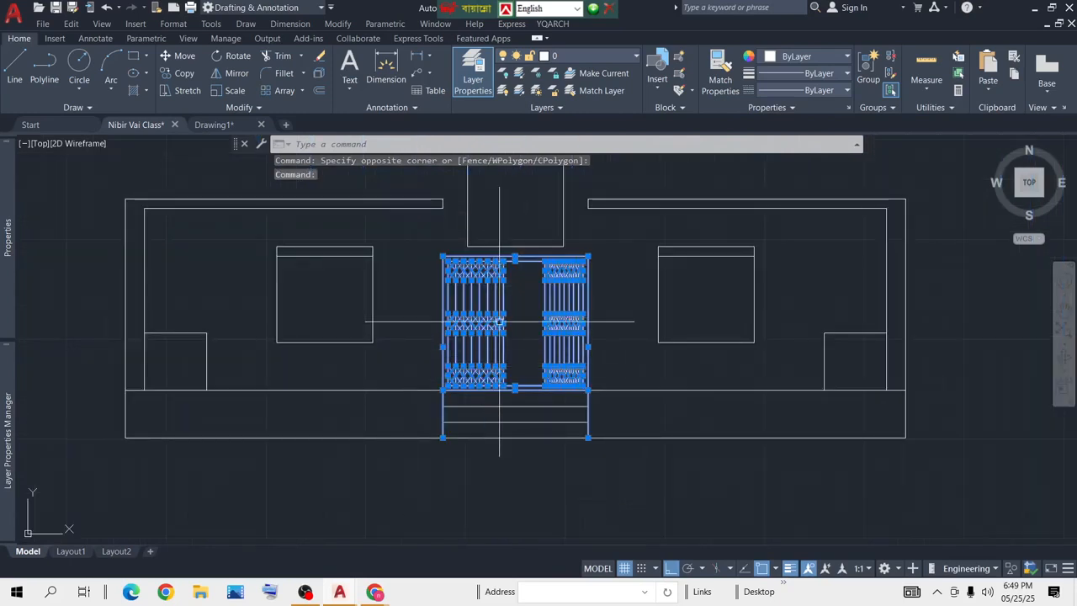
{"action": "scroll", "coordinate": [435, 437], "scroll_direction": "up", "scroll_amount": 5}
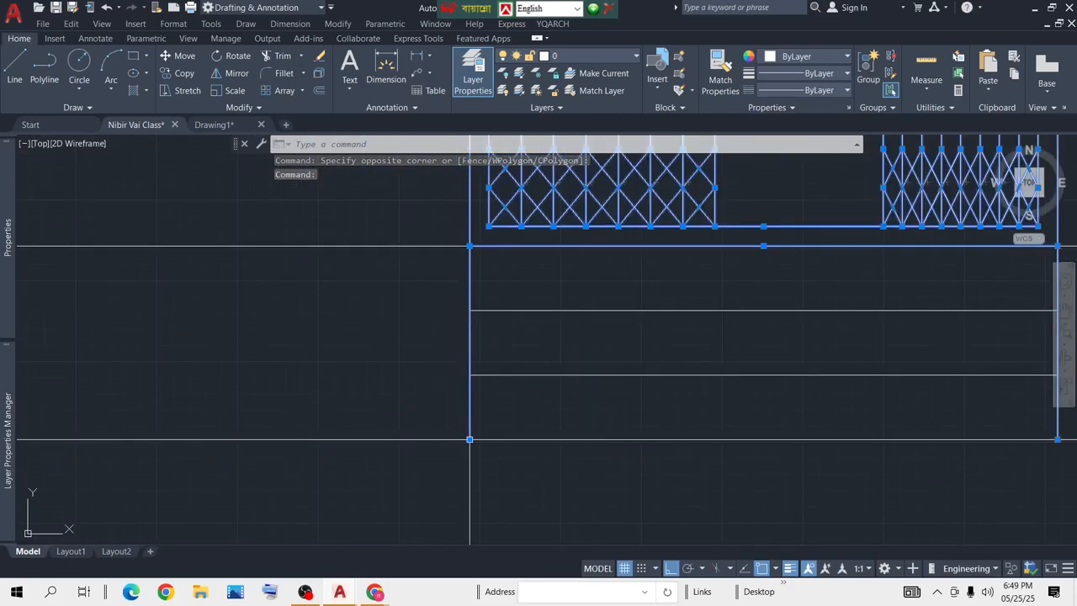
{"action": "left_click", "coordinate": [469, 440]}
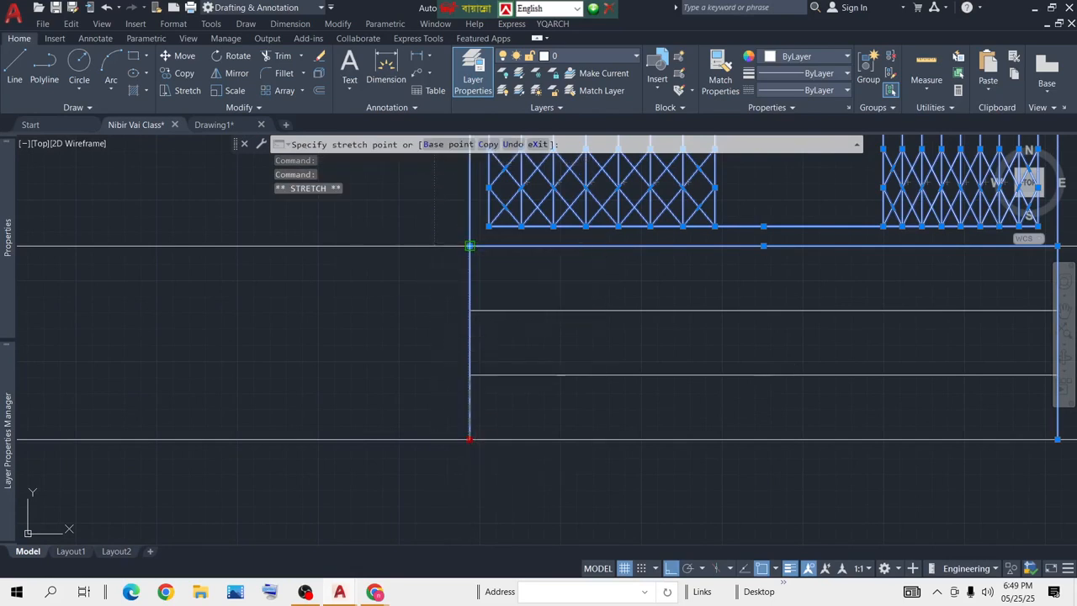
{"action": "scroll", "coordinate": [484, 268], "scroll_direction": "down", "scroll_amount": 2}
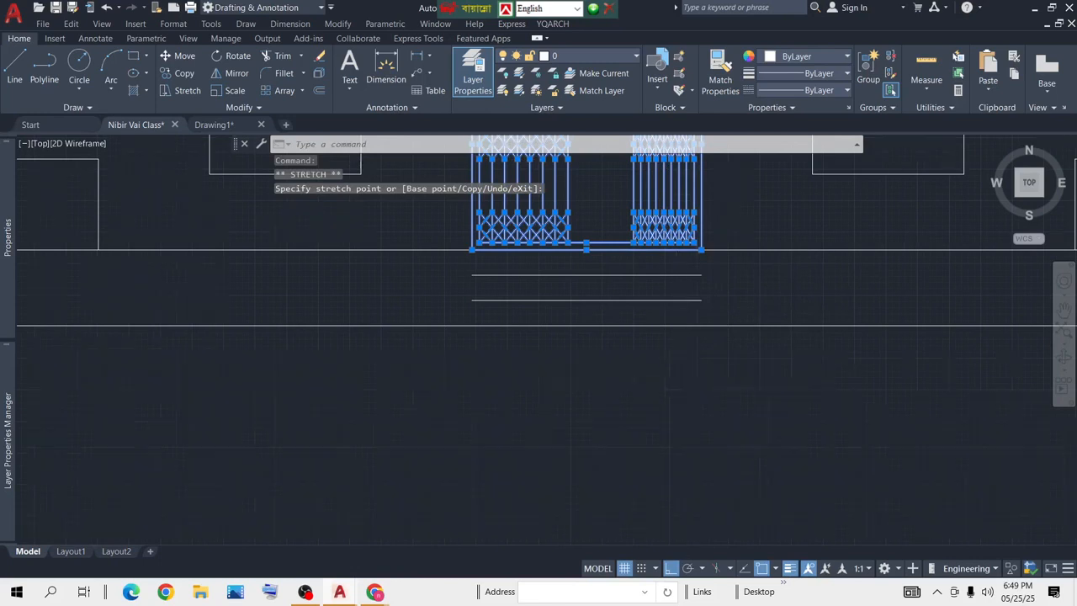
Step: Assign the selected gate, with its frame, bars and lattices, to the Gate layer
{"action": "scroll", "coordinate": [678, 386], "scroll_direction": "down", "scroll_amount": 4}
{"action": "scroll", "coordinate": [568, 162], "scroll_direction": "up", "scroll_amount": 2}
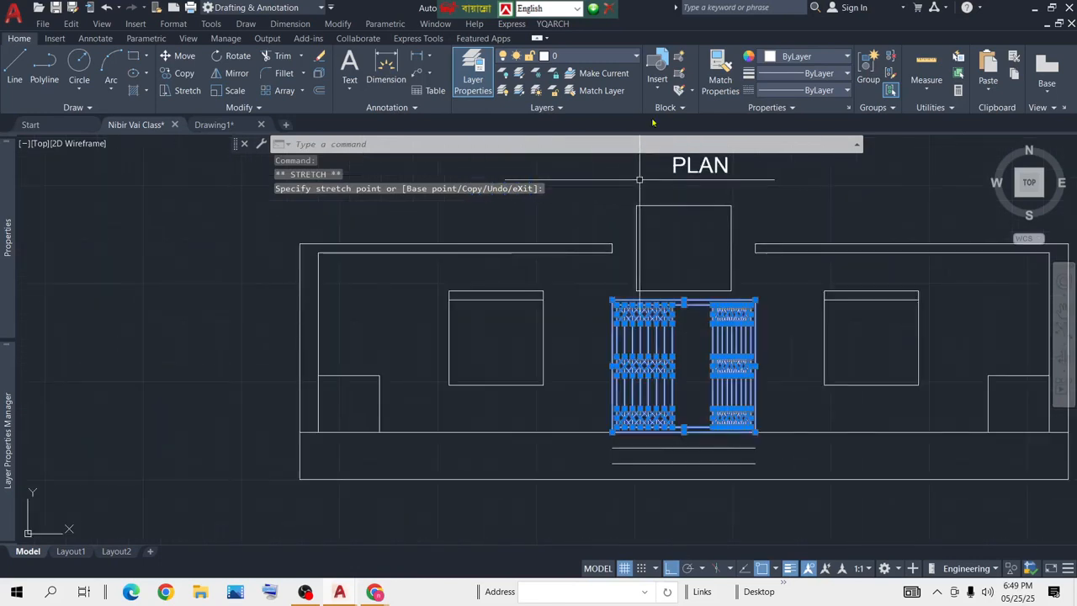
{"action": "left_click", "coordinate": [636, 56]}
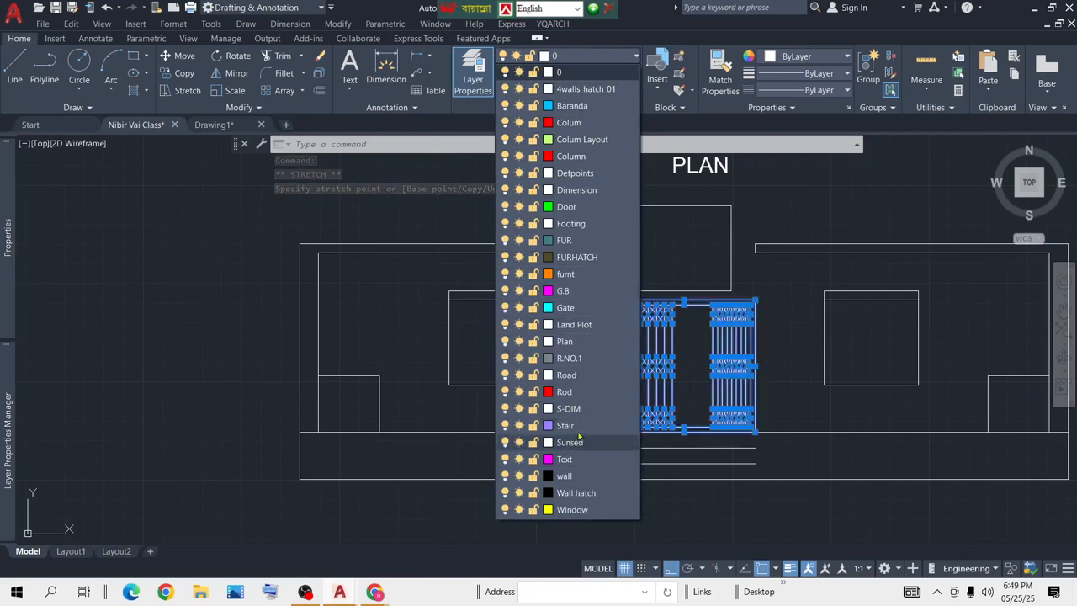
{"action": "left_click", "coordinate": [566, 307]}
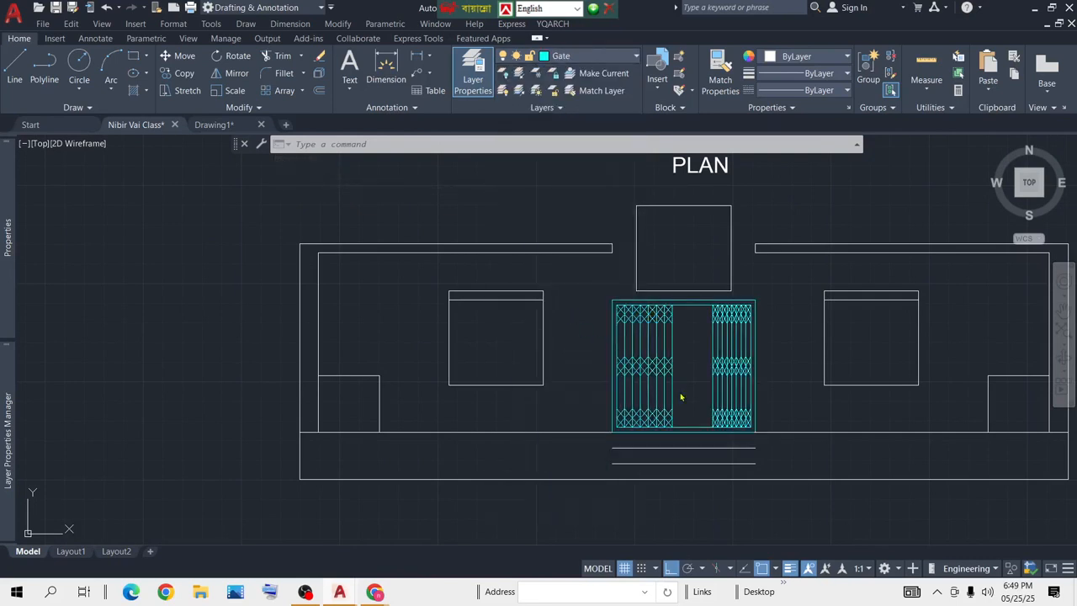
{"action": "scroll", "coordinate": [651, 455], "scroll_direction": "up", "scroll_amount": 6}
{"action": "key", "text": "Escape"}
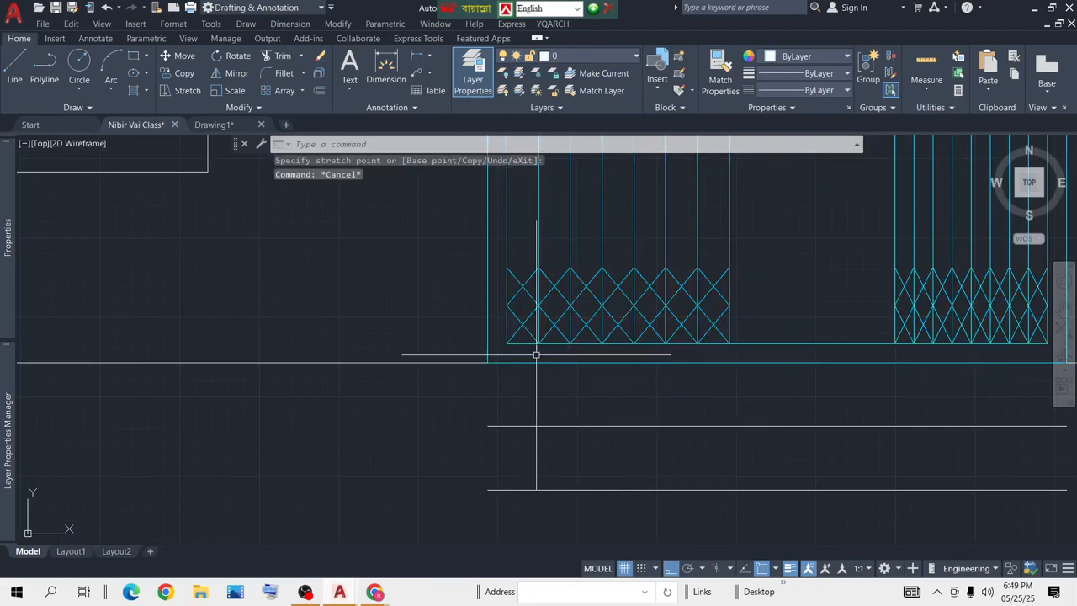
Step: Draw a vertical line from the gate frame's lower-left corner down to the base line, closing the left ends of the steps
{"action": "left_click", "coordinate": [17, 69]}
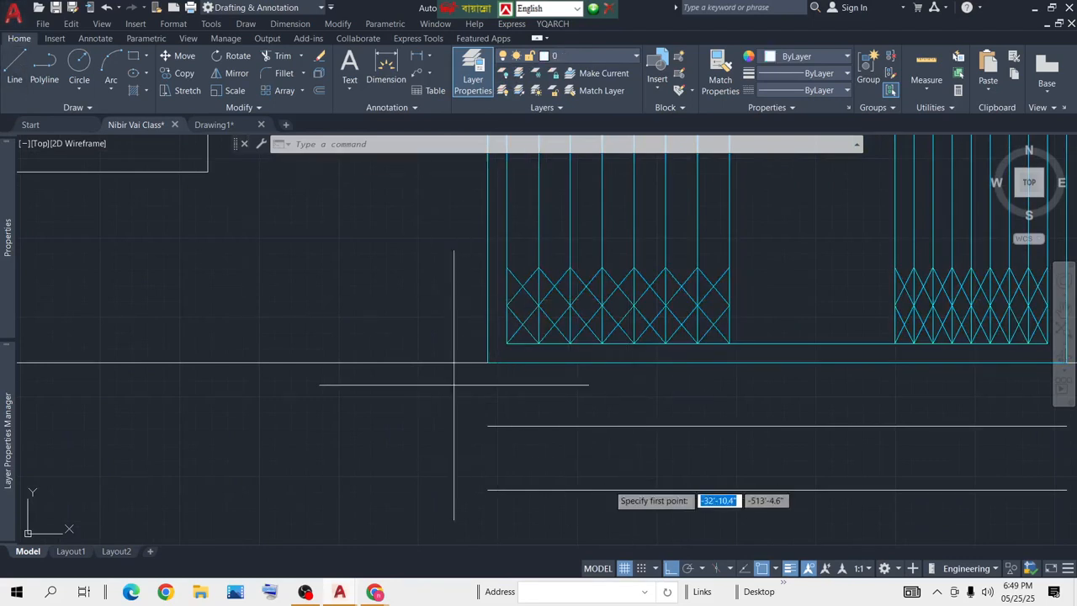
{"action": "left_click", "coordinate": [487, 363]}
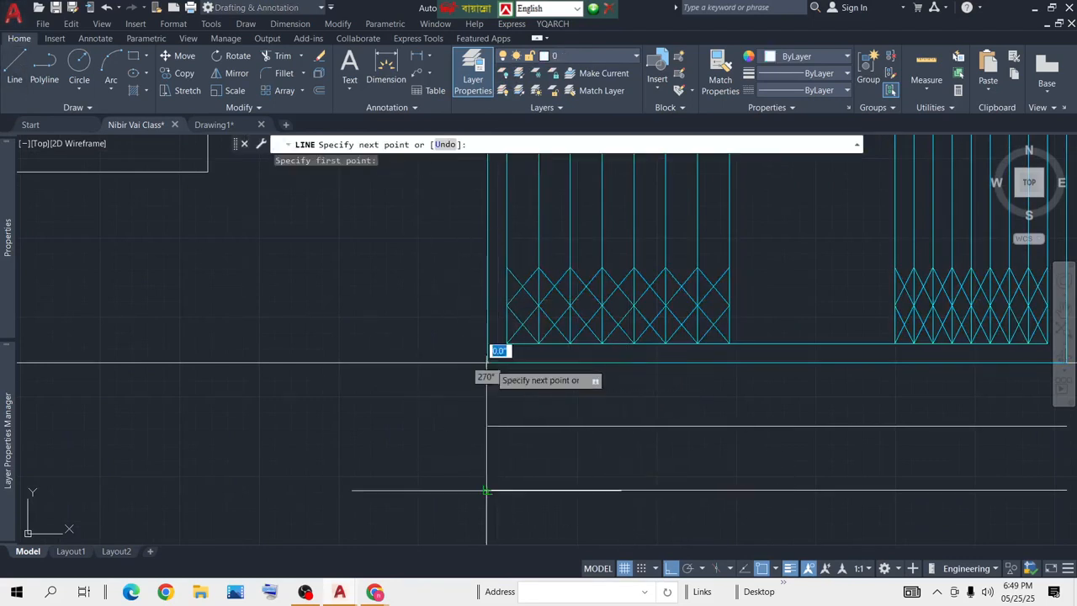
{"action": "scroll", "coordinate": [493, 468], "scroll_direction": "down", "scroll_amount": 5}
{"action": "scroll", "coordinate": [510, 387], "scroll_direction": "up", "scroll_amount": 6}
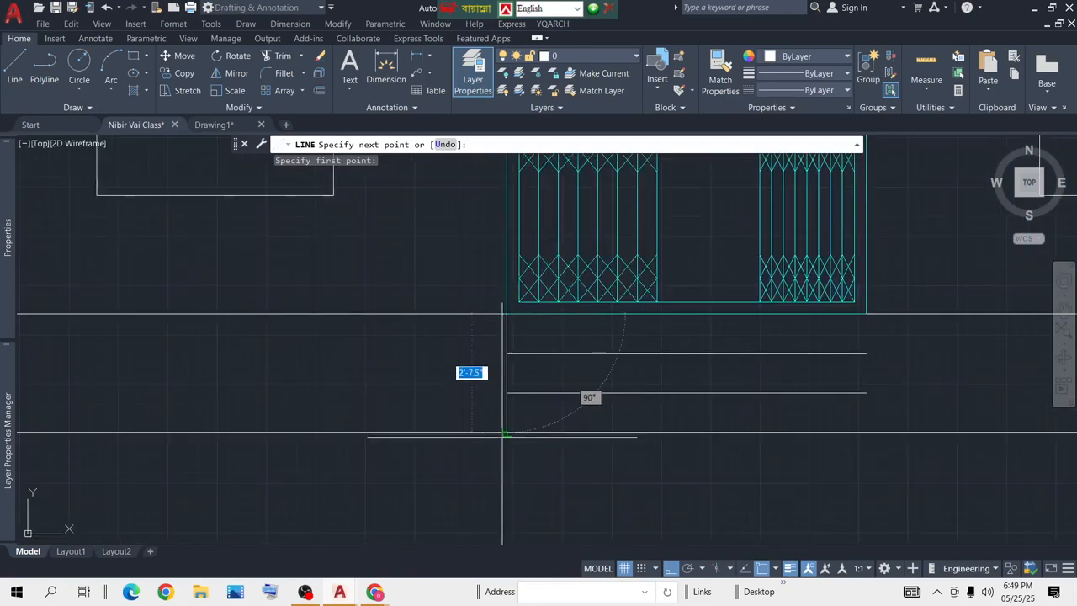
{"action": "left_click", "coordinate": [517, 433]}
{"action": "key", "text": "Escape"}
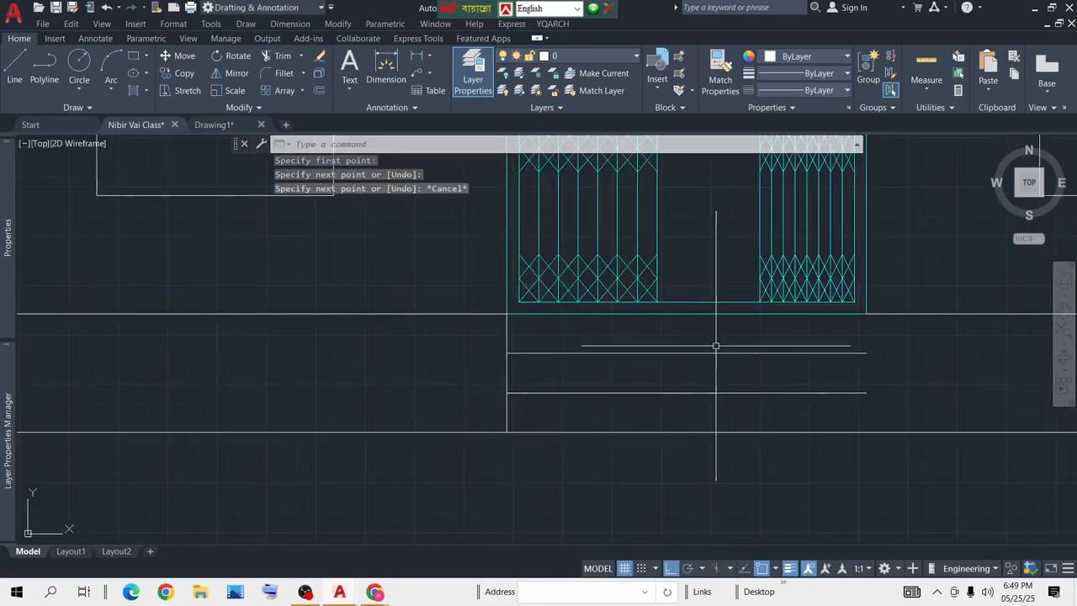
{"action": "key", "text": "Escape"}
{"action": "key", "text": "Escape"}
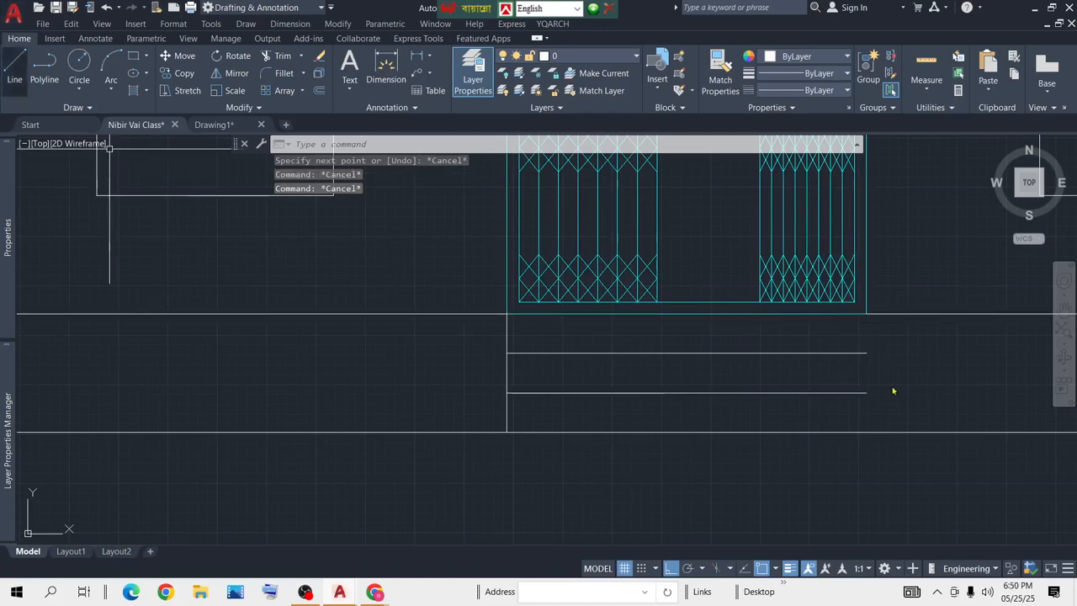
Step: Draw a matching vertical line from the gate frame's lower-right corner down to the base line, closing the right ends of the steps
{"action": "key", "text": "l"}
{"action": "key", "text": "space"}
{"action": "left_click", "coordinate": [866, 314]}
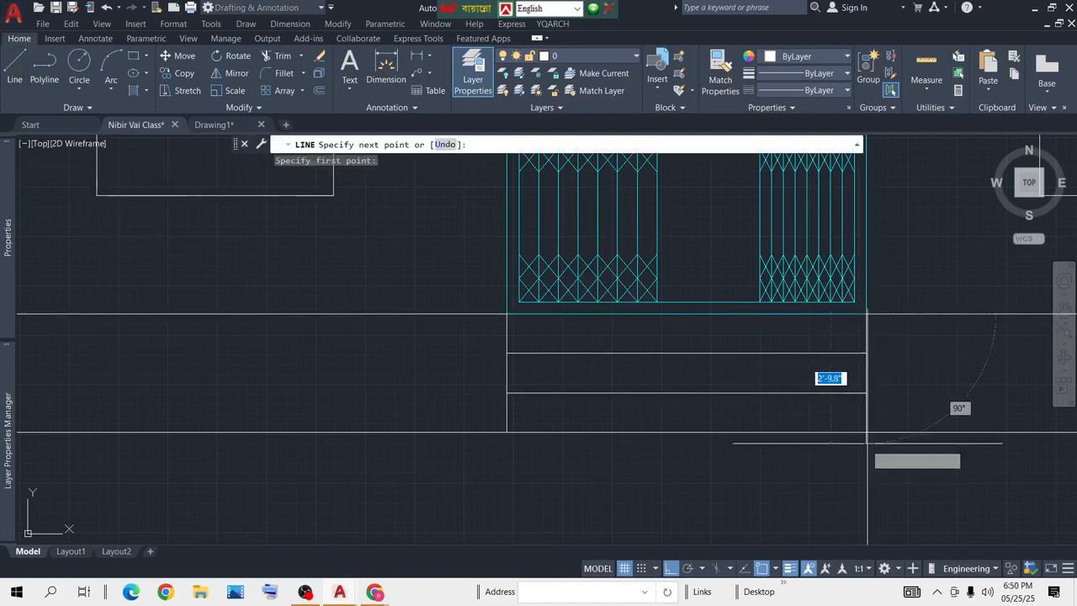
{"action": "key", "text": "Escape"}
{"action": "scroll", "coordinate": [841, 467], "scroll_direction": "down", "scroll_amount": 5}
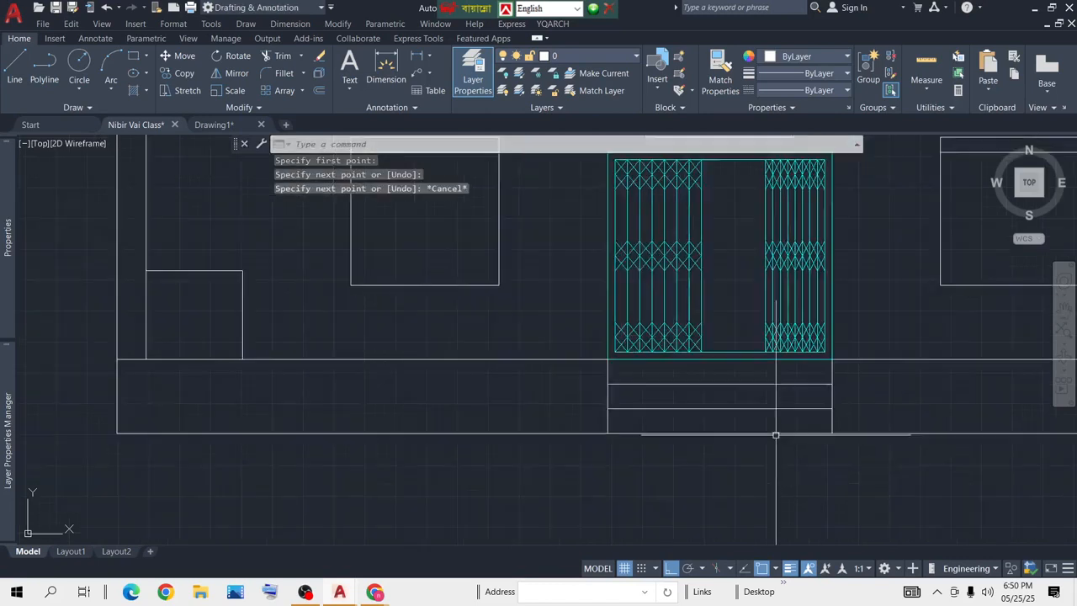
{"action": "scroll", "coordinate": [769, 298], "scroll_direction": "up", "scroll_amount": 2}
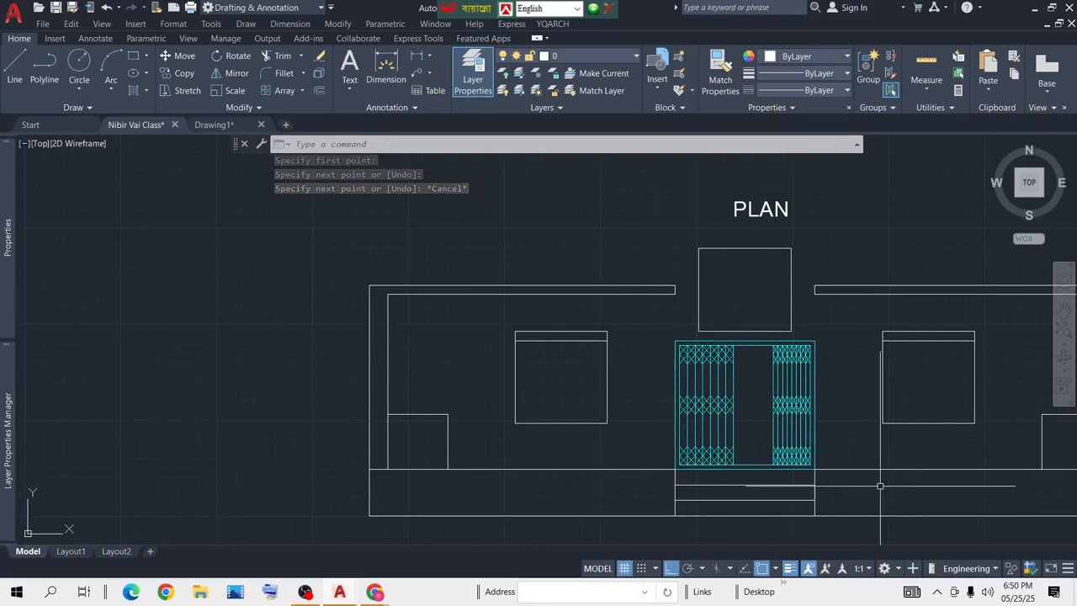
{"action": "scroll", "coordinate": [791, 338], "scroll_direction": "up", "scroll_amount": 6}
{"action": "scroll", "coordinate": [772, 376], "scroll_direction": "down", "scroll_amount": 4}
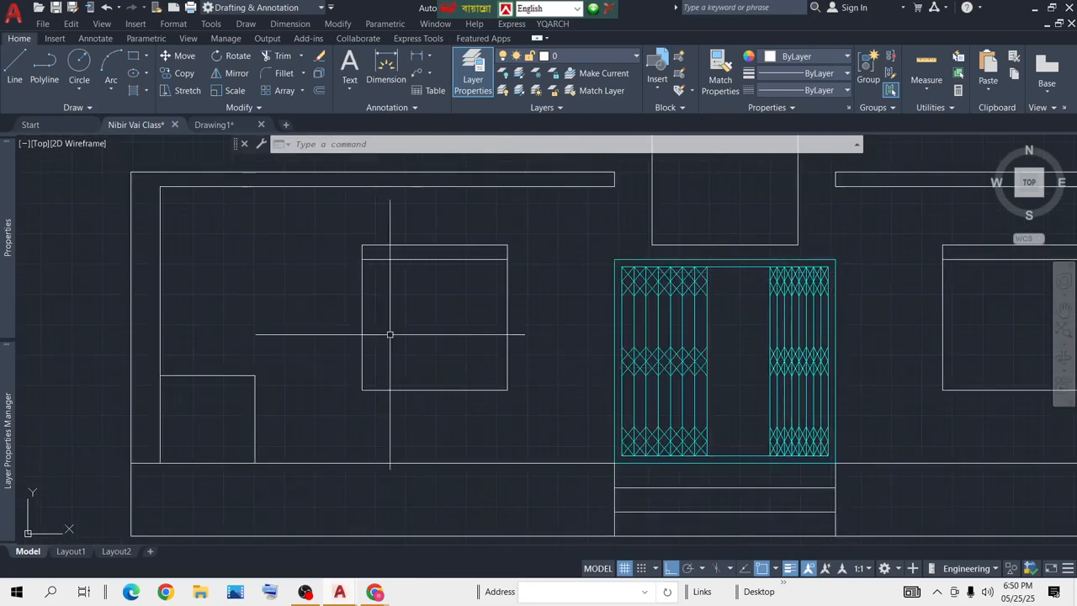
{"action": "scroll", "coordinate": [457, 341], "scroll_direction": "down", "scroll_amount": 5}
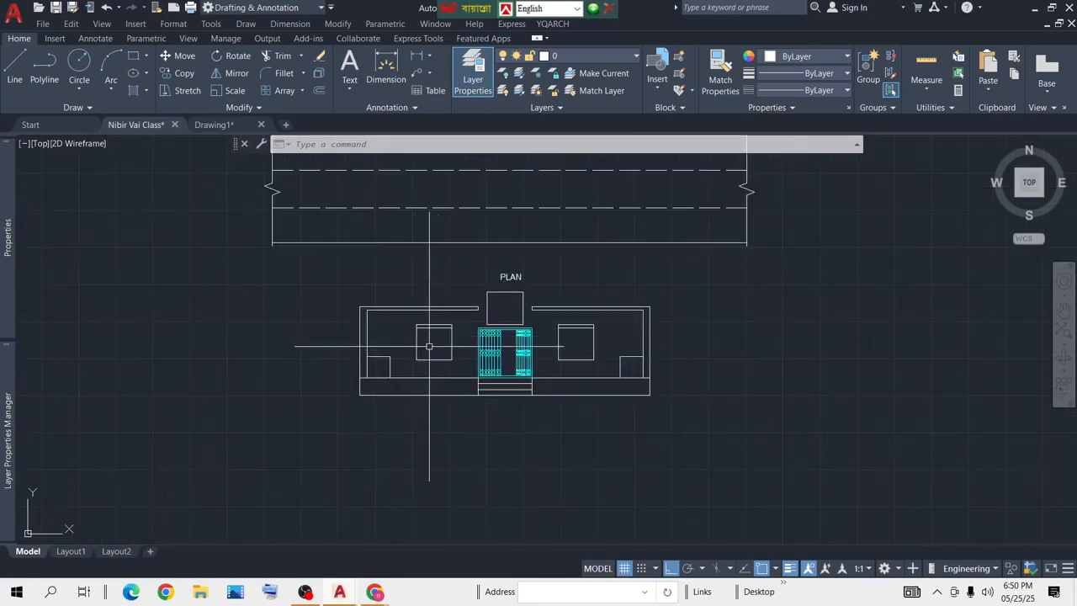
{"action": "scroll", "coordinate": [429, 337], "scroll_direction": "up", "scroll_amount": 3}
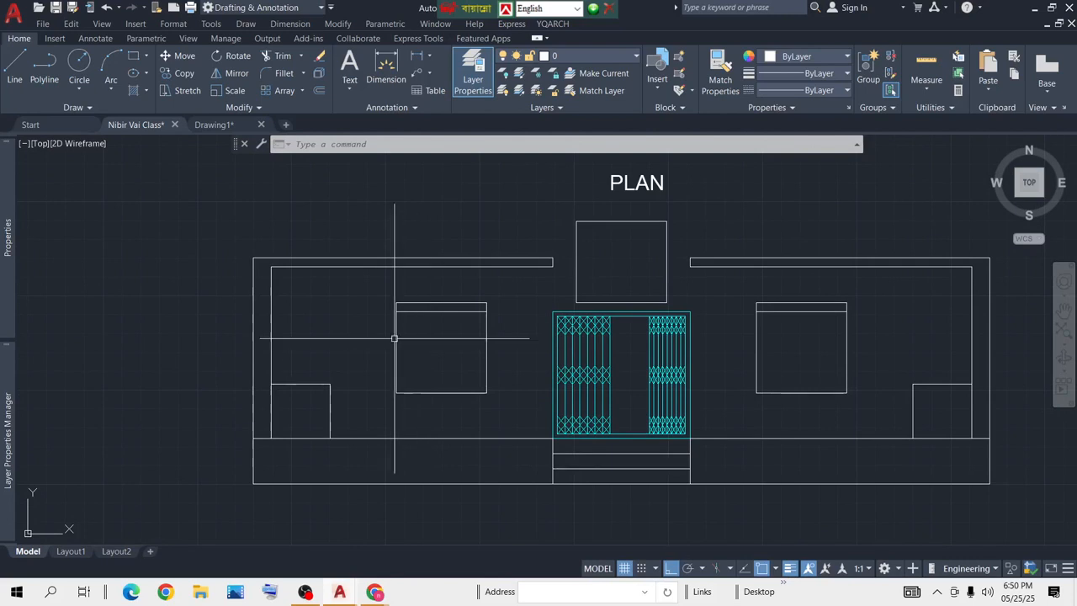
Step: Explode the left window's main rectangle, below the narrow strip, into separate lines
{"action": "scroll", "coordinate": [498, 318], "scroll_direction": "up", "scroll_amount": 3}
{"action": "middle_click_drag", "start_coordinate": [424, 372], "coordinate": [455, 351]}
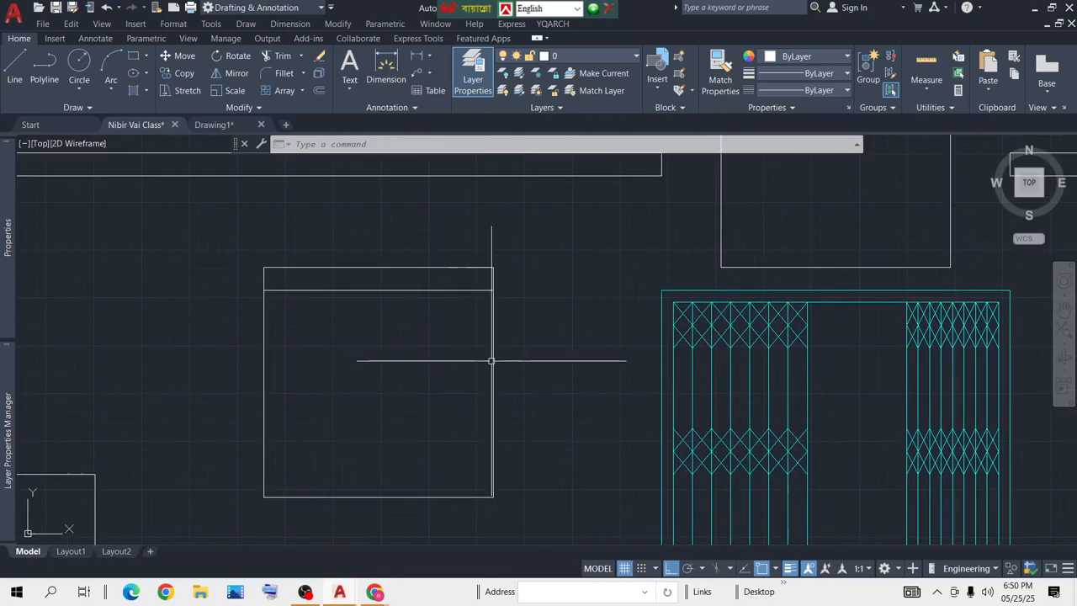
{"action": "left_click", "coordinate": [491, 361]}
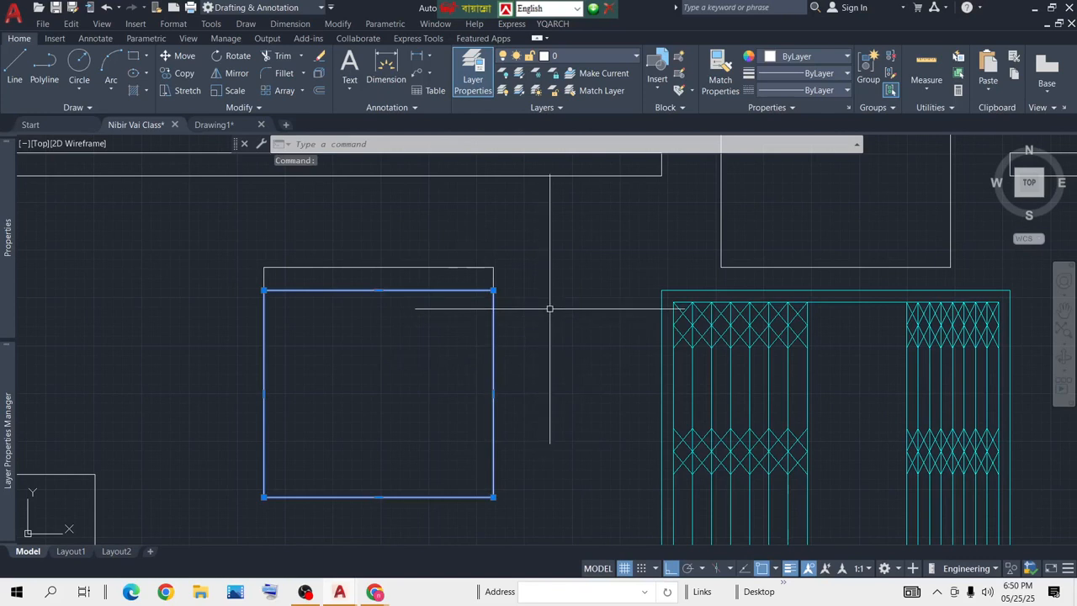
{"action": "type", "text": "x"}
{"action": "key", "text": "Return"}
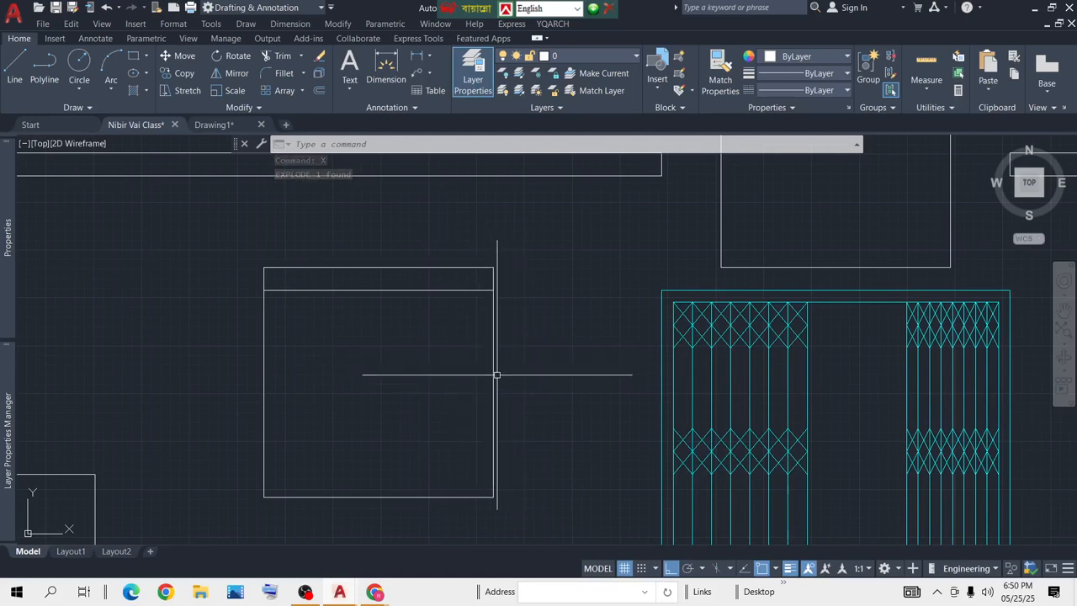
Step: Offset the left window's right edge 1" inward
{"action": "key", "text": "Return"}
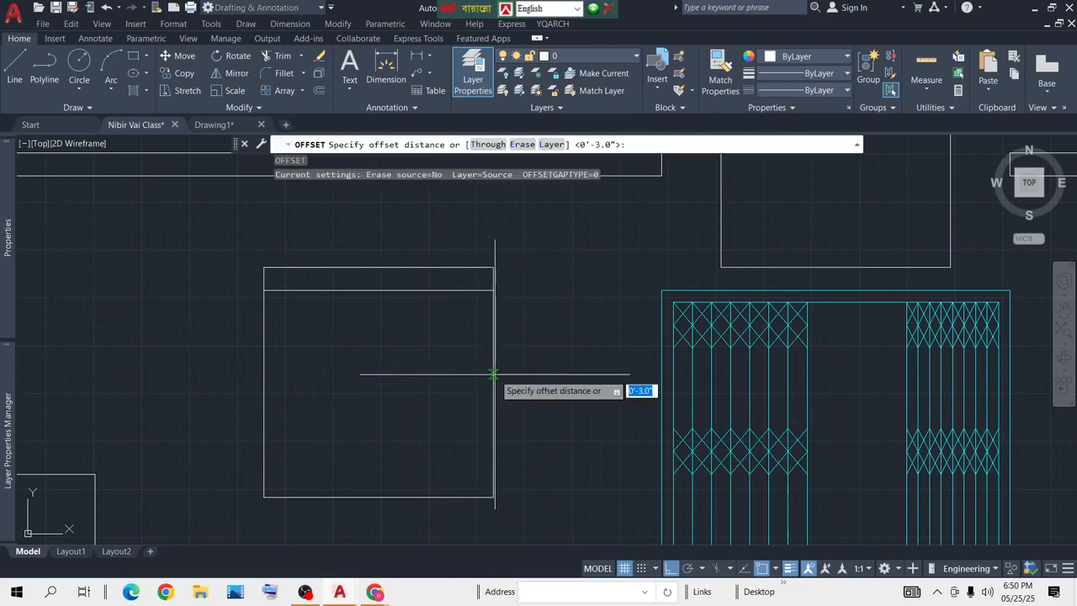
{"action": "type", "text": "1"}
{"action": "key", "text": "Return"}
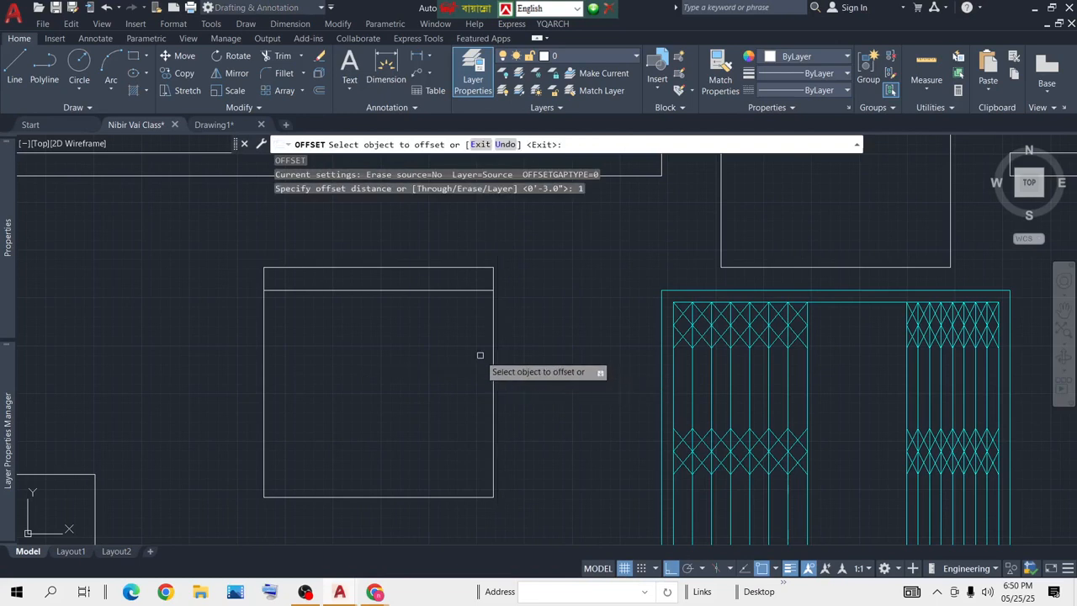
{"action": "left_click", "coordinate": [492, 365]}
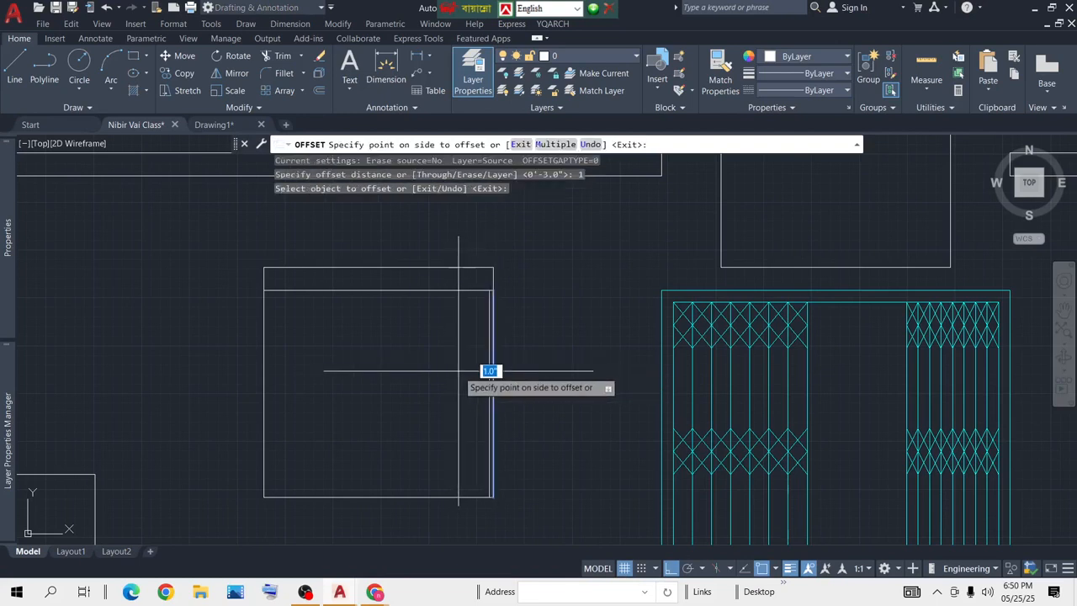
{"action": "left_click", "coordinate": [476, 365]}
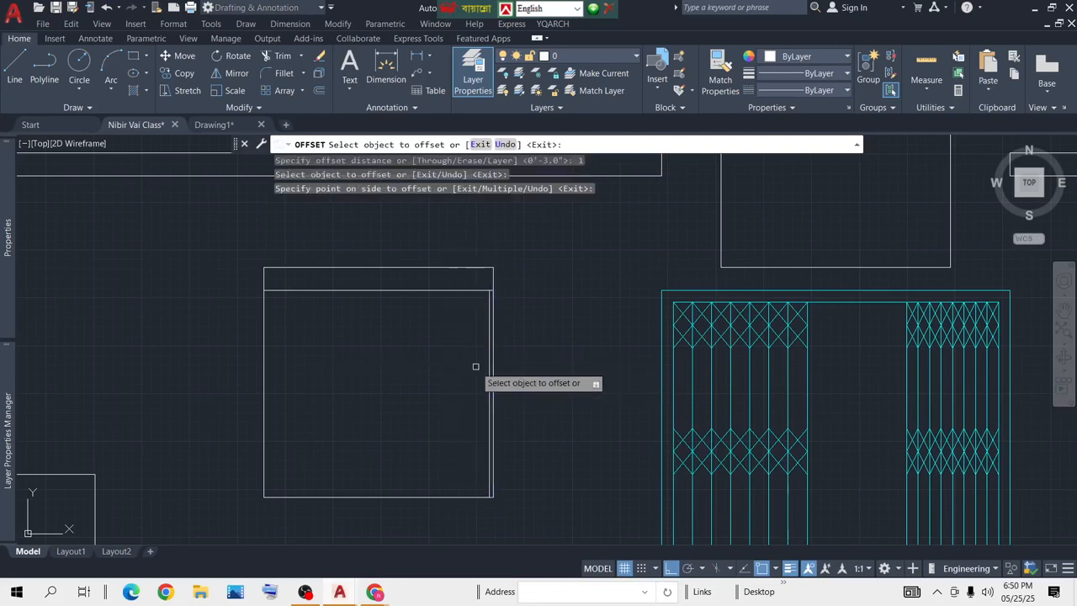
{"action": "left_click", "coordinate": [412, 290]}
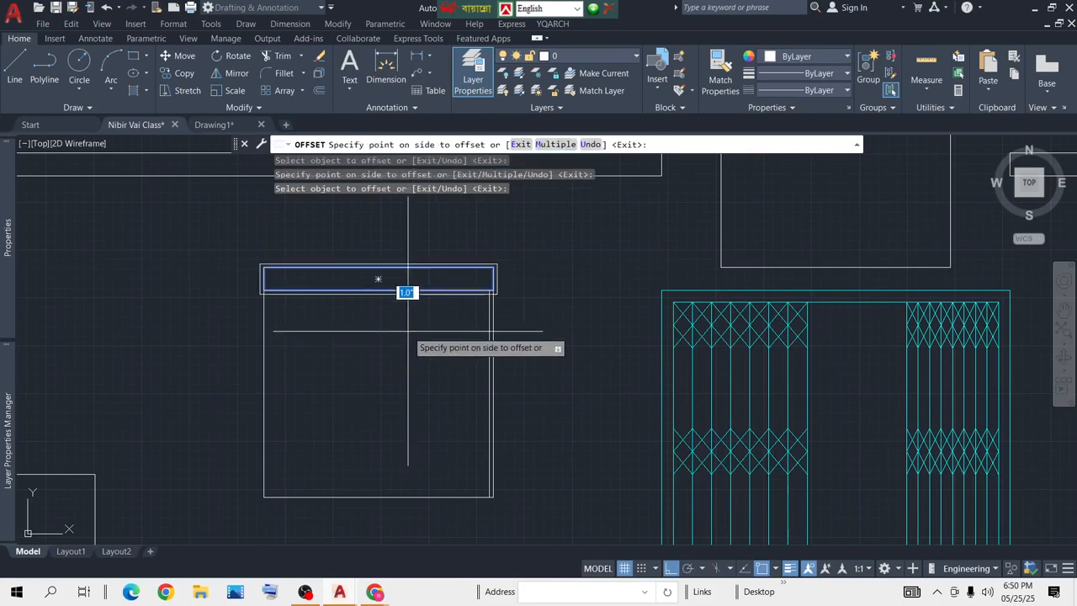
{"action": "key", "text": "Escape"}
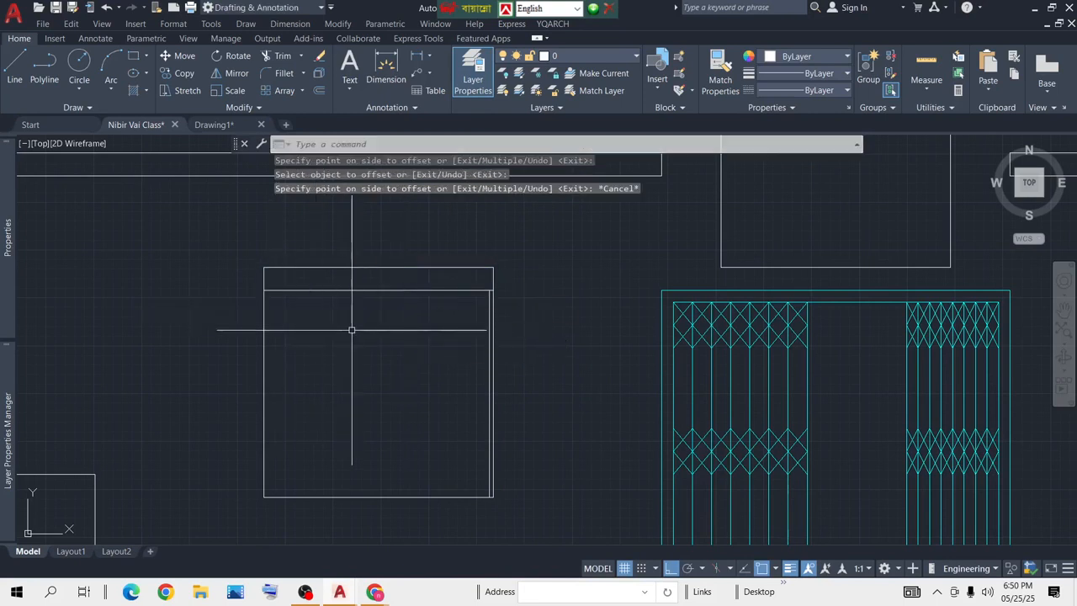
{"action": "key", "text": "Return"}
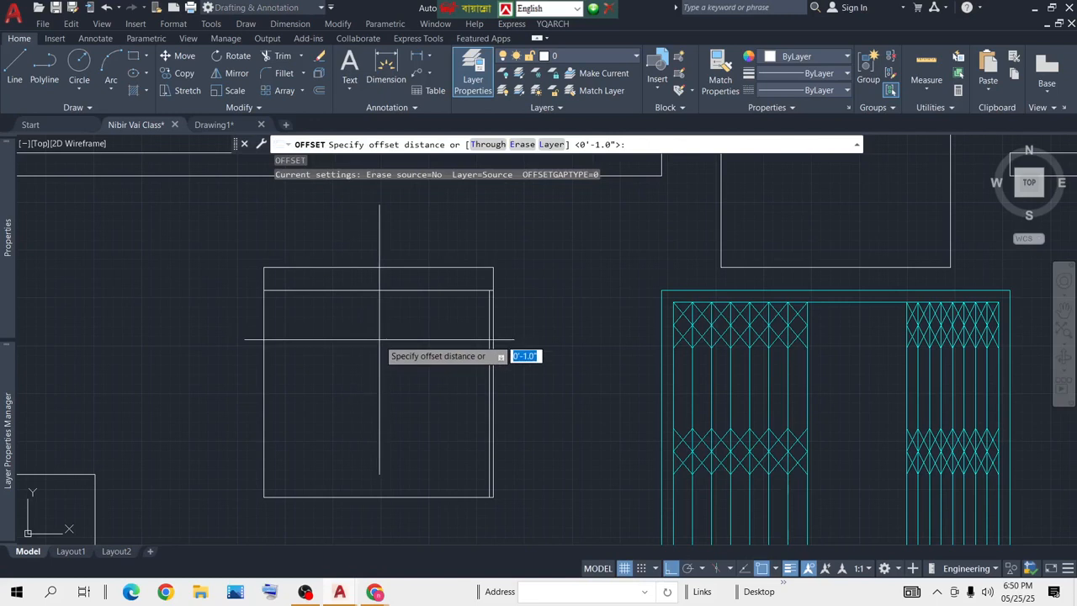
{"action": "key", "text": "Escape"}
Step: Erase the offset line just inside the left window's right edge
{"action": "scroll", "coordinate": [517, 361], "scroll_direction": "up", "scroll_amount": 3}
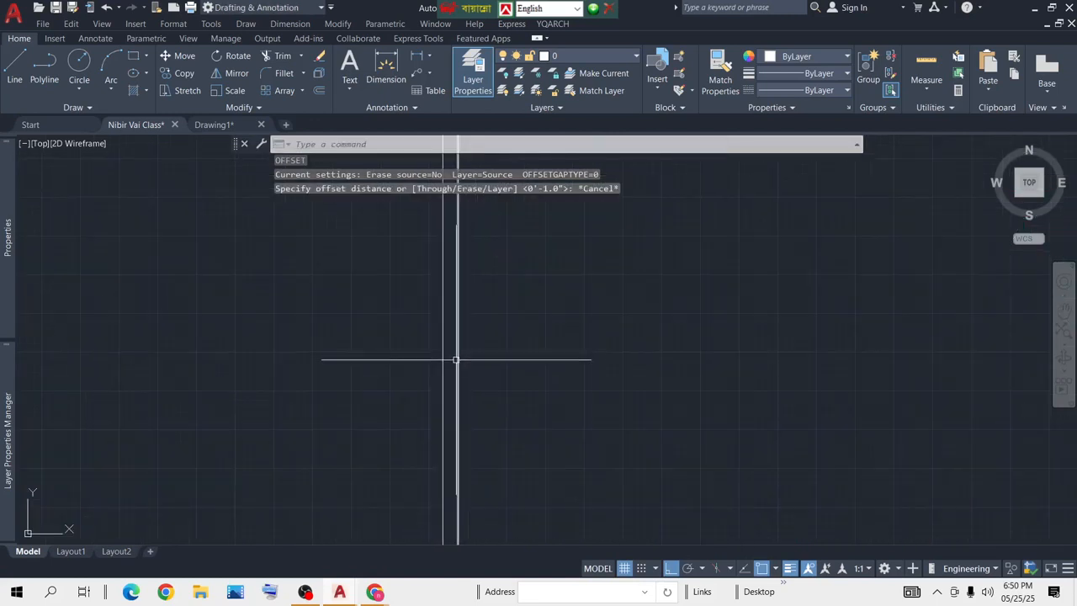
{"action": "left_click", "coordinate": [455, 362]}
{"action": "left_click", "coordinate": [409, 392]}
{"action": "key", "text": "Delete"}
{"action": "scroll", "coordinate": [422, 397], "scroll_direction": "down", "scroll_amount": 3}
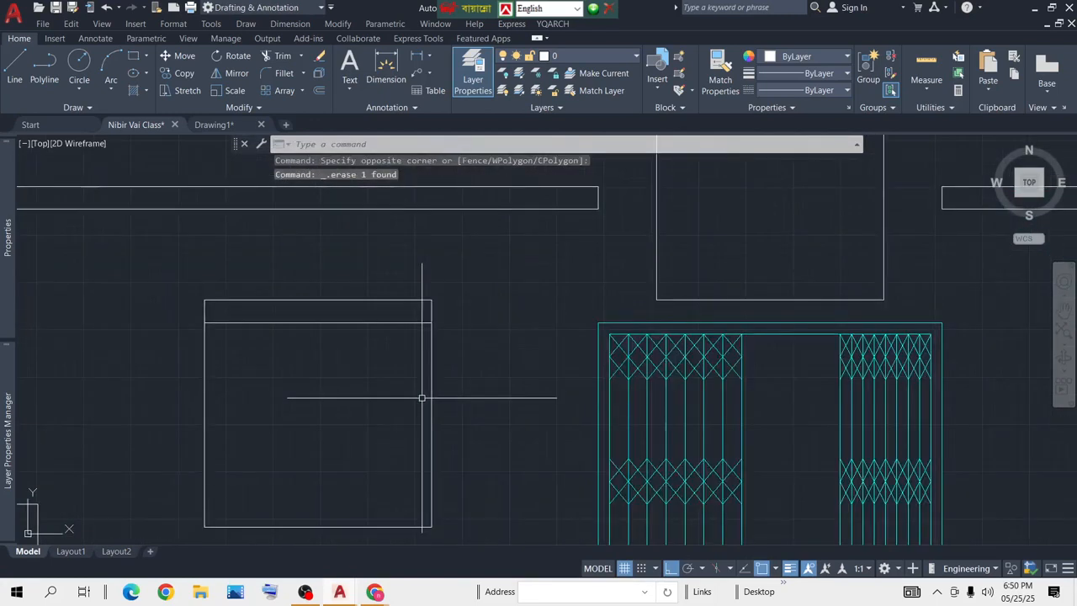
{"action": "middle_click_drag", "start_coordinate": [435, 370], "coordinate": [541, 343]}
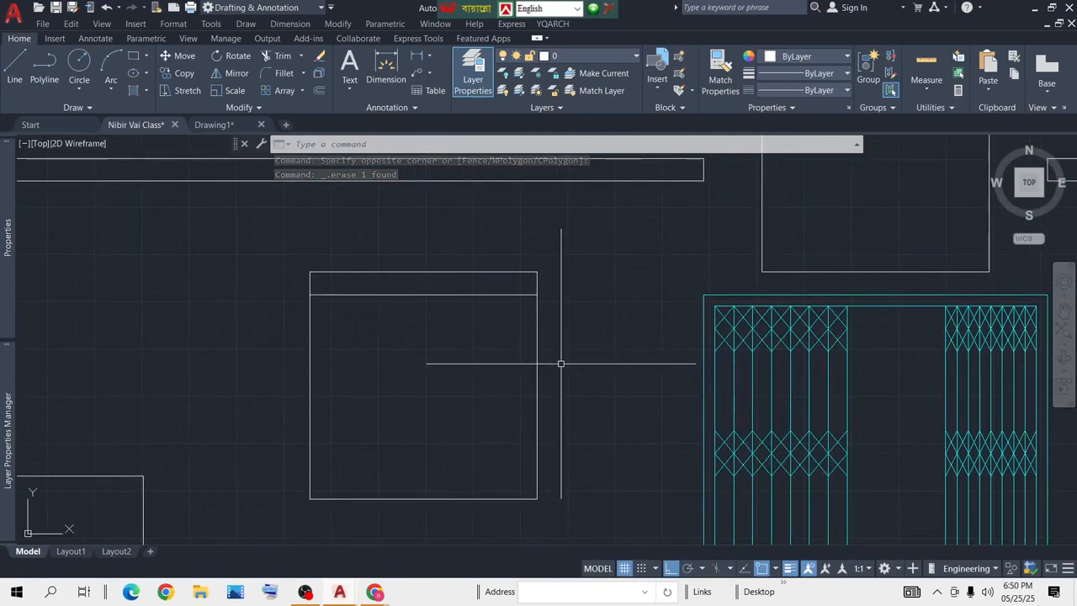
{"action": "key", "text": "ctrl+z"}
{"action": "scroll", "coordinate": [548, 361], "scroll_direction": "down", "scroll_amount": 5}
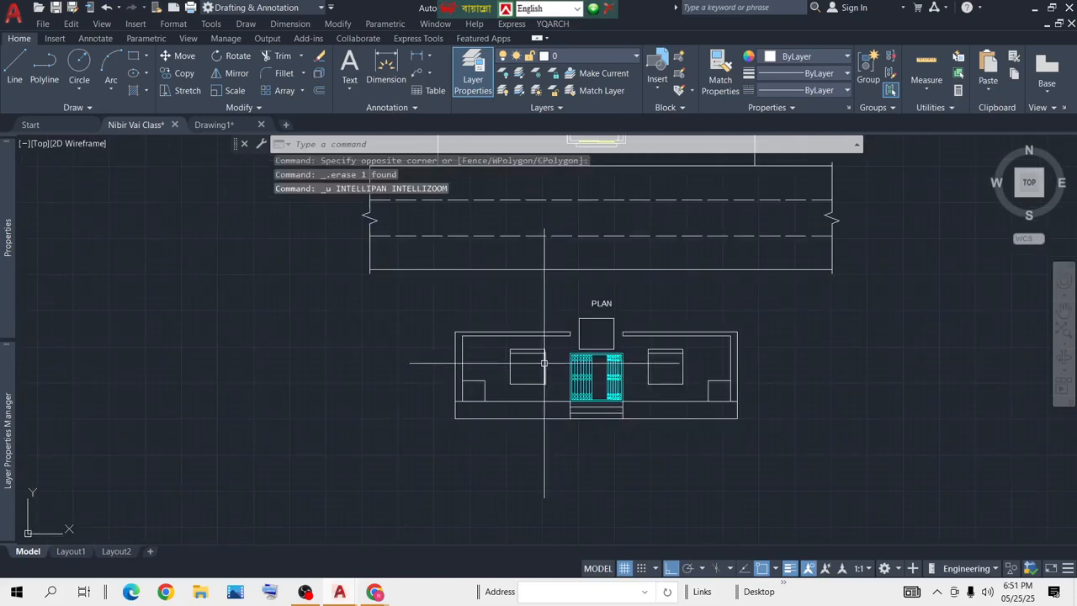
{"action": "scroll", "coordinate": [544, 363], "scroll_direction": "up", "scroll_amount": 6}
{"action": "left_click", "coordinate": [547, 349]}
{"action": "scroll", "coordinate": [275, 490], "scroll_direction": "up", "scroll_amount": 2}
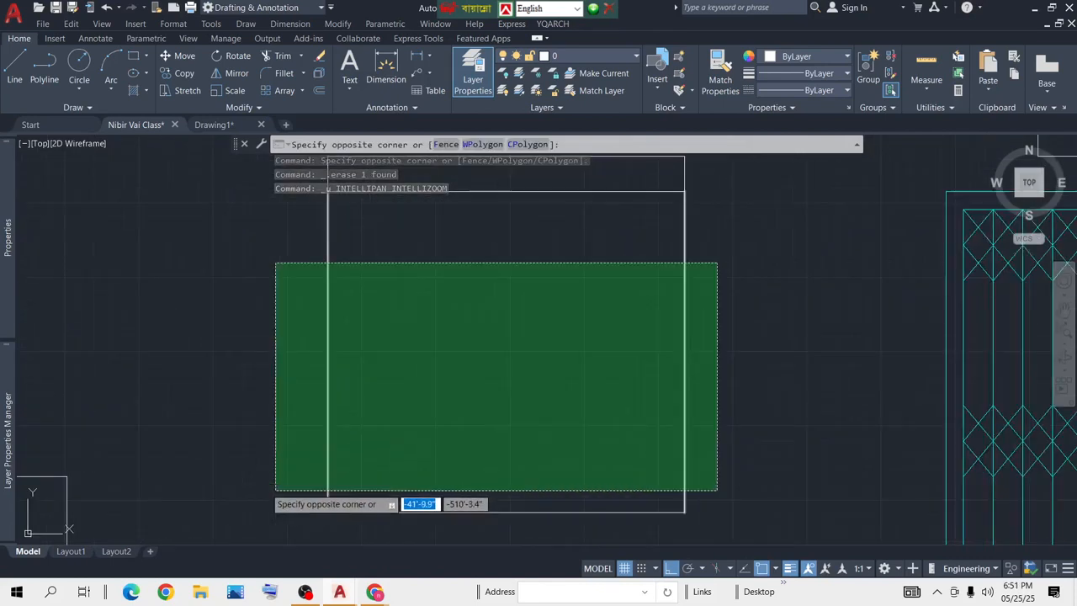
{"action": "left_click", "coordinate": [242, 515]}
{"action": "middle_click_drag", "start_coordinate": [418, 319], "coordinate": [436, 342]}
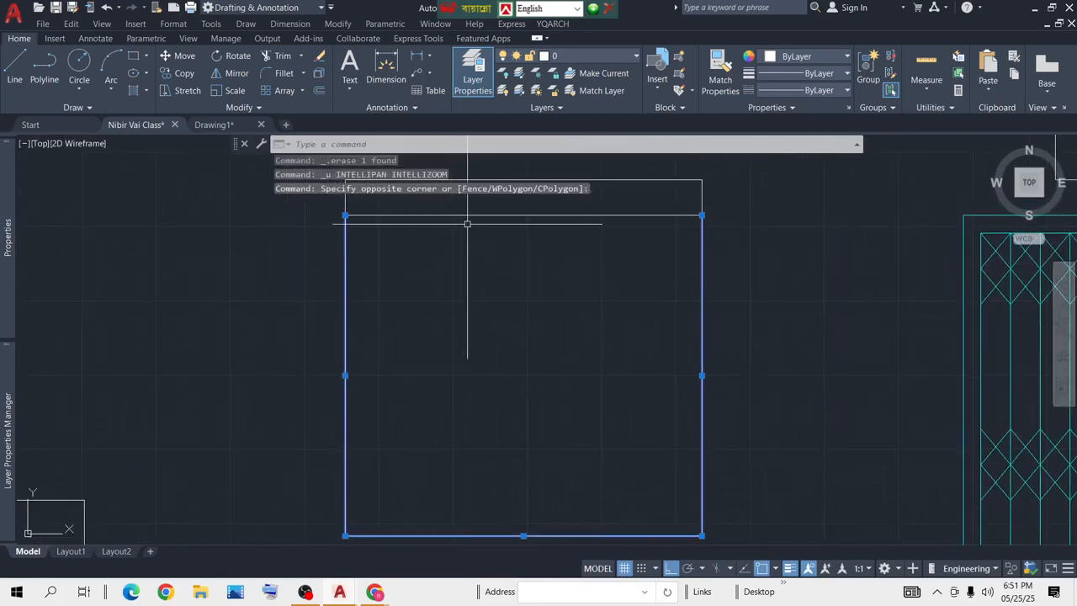
{"action": "left_click", "coordinate": [481, 215]}
{"action": "middle_click_drag", "start_coordinate": [465, 391], "coordinate": [489, 486]}
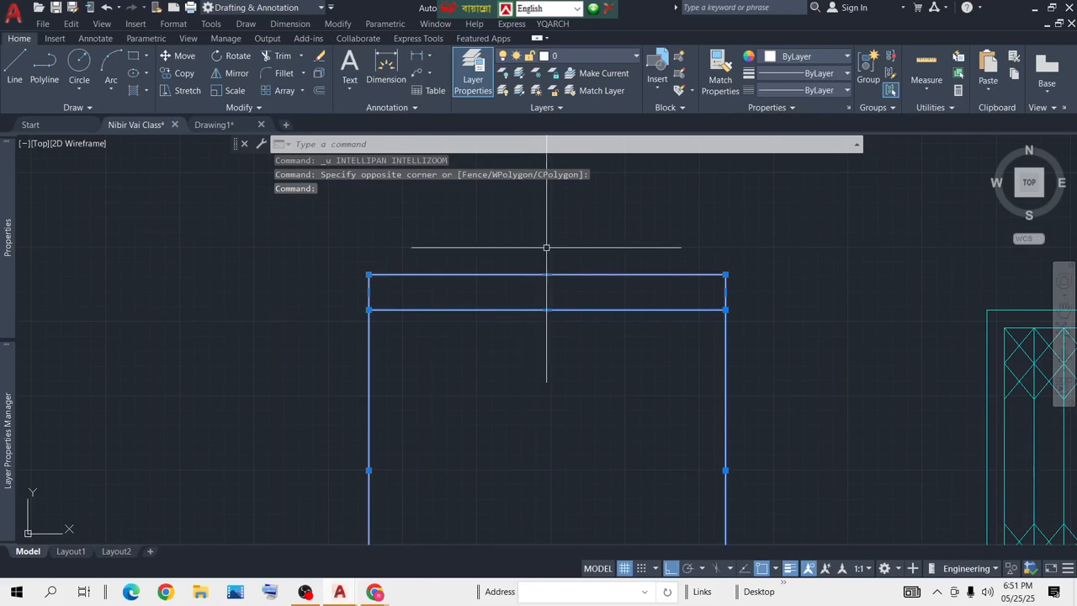
{"action": "left_click", "coordinate": [541, 247], "text": "shift"}
{"action": "left_click", "coordinate": [462, 298], "text": "shift"}
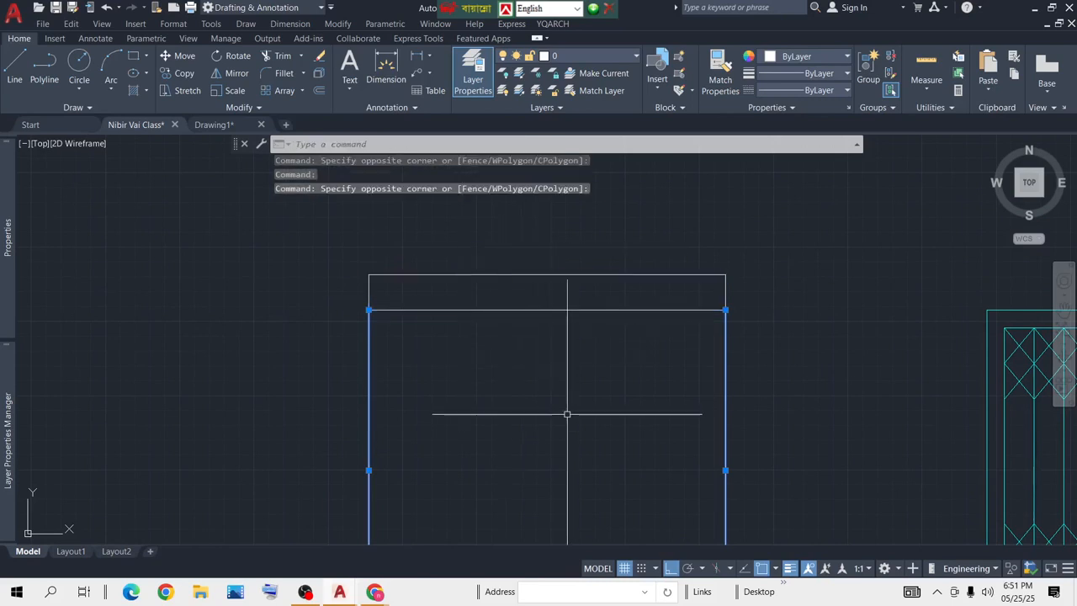
{"action": "scroll", "coordinate": [543, 403], "scroll_direction": "down", "scroll_amount": 4}
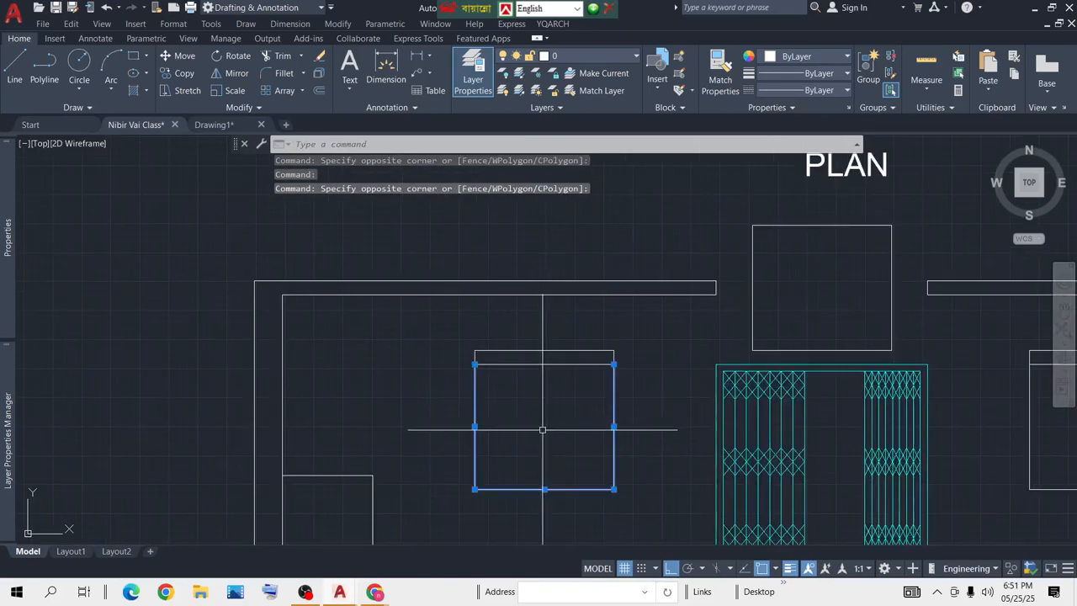
{"action": "middle_click_drag", "start_coordinate": [541, 433], "coordinate": [529, 364]}
{"action": "key", "text": "Escape"}
{"action": "scroll", "coordinate": [578, 396], "scroll_direction": "up", "scroll_amount": 3}
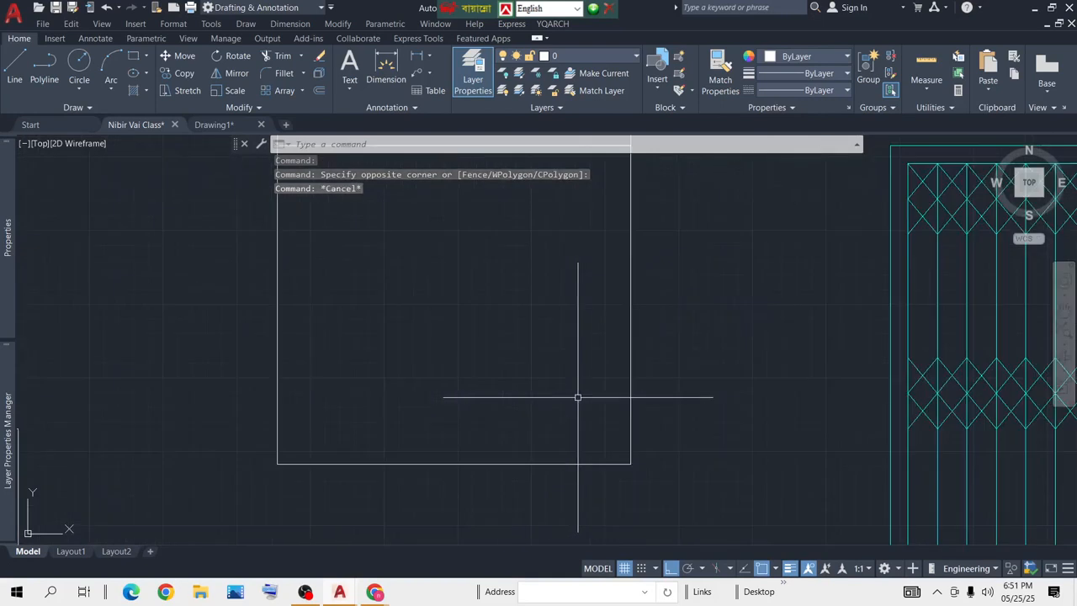
Step: Offset the right, bottom and left edges of the left window's main frame 2" inward
{"action": "scroll", "coordinate": [587, 397], "scroll_direction": "down", "scroll_amount": 3}
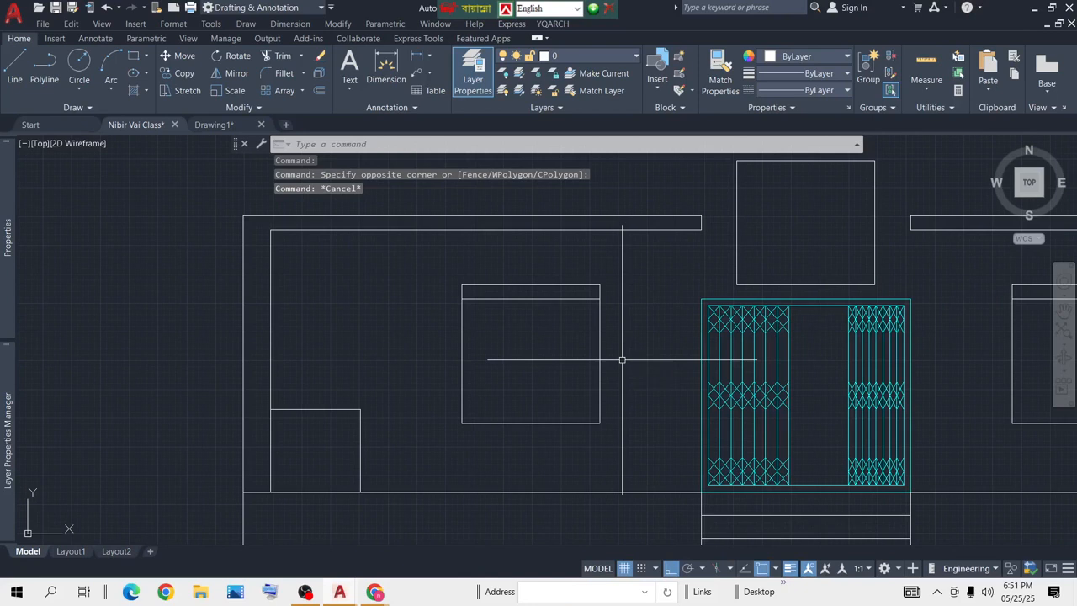
{"action": "type", "text": "o"}
{"action": "key", "text": "Return"}
{"action": "type", "text": "2"}
{"action": "key", "text": "Return"}
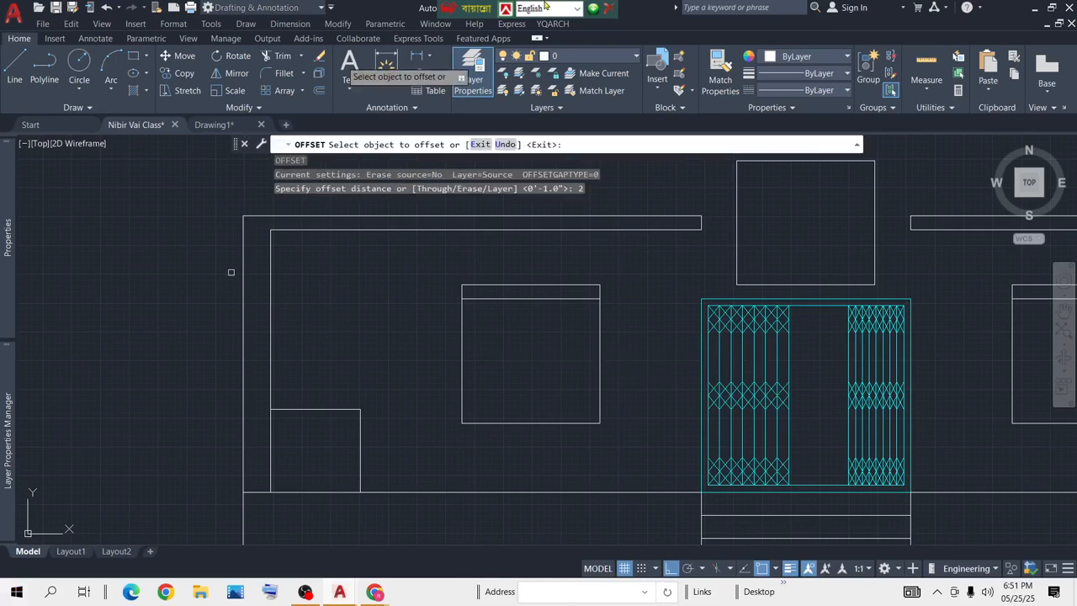
{"action": "left_click", "coordinate": [598, 335]}
{"action": "left_click", "coordinate": [560, 388]}
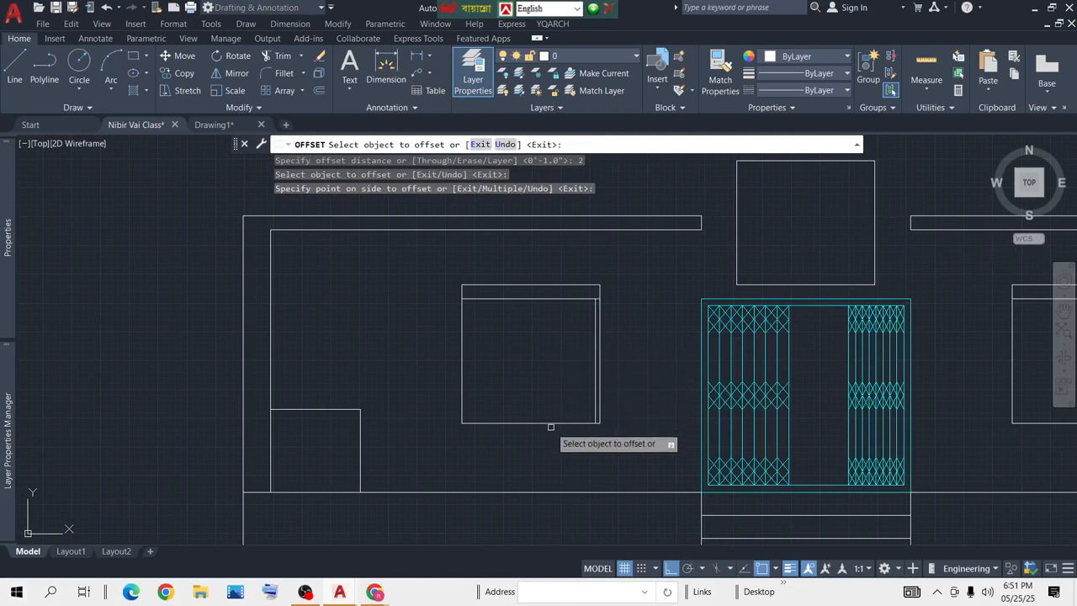
{"action": "left_click", "coordinate": [551, 423]}
{"action": "left_click", "coordinate": [555, 383]}
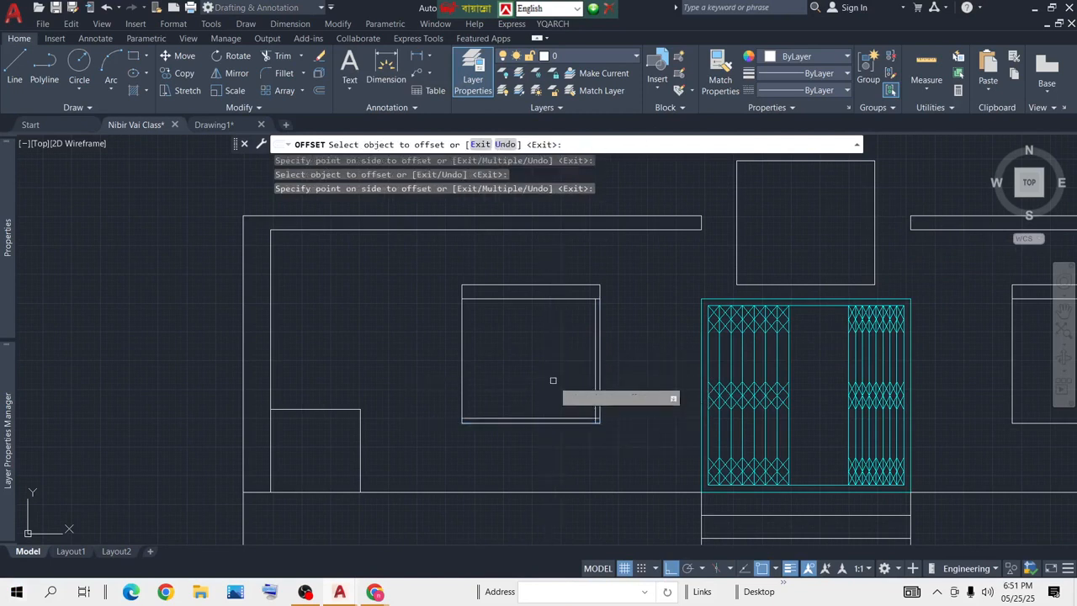
{"action": "left_click", "coordinate": [459, 351]}
{"action": "left_click", "coordinate": [515, 354]}
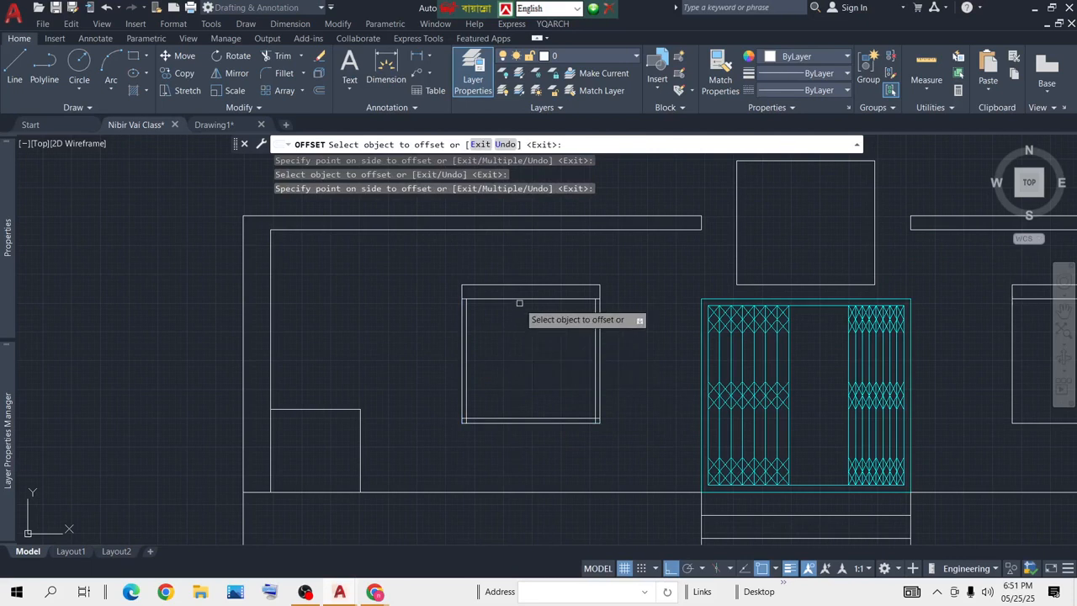
{"action": "scroll", "coordinate": [520, 298], "scroll_direction": "up", "scroll_amount": 4}
{"action": "left_click", "coordinate": [493, 297]}
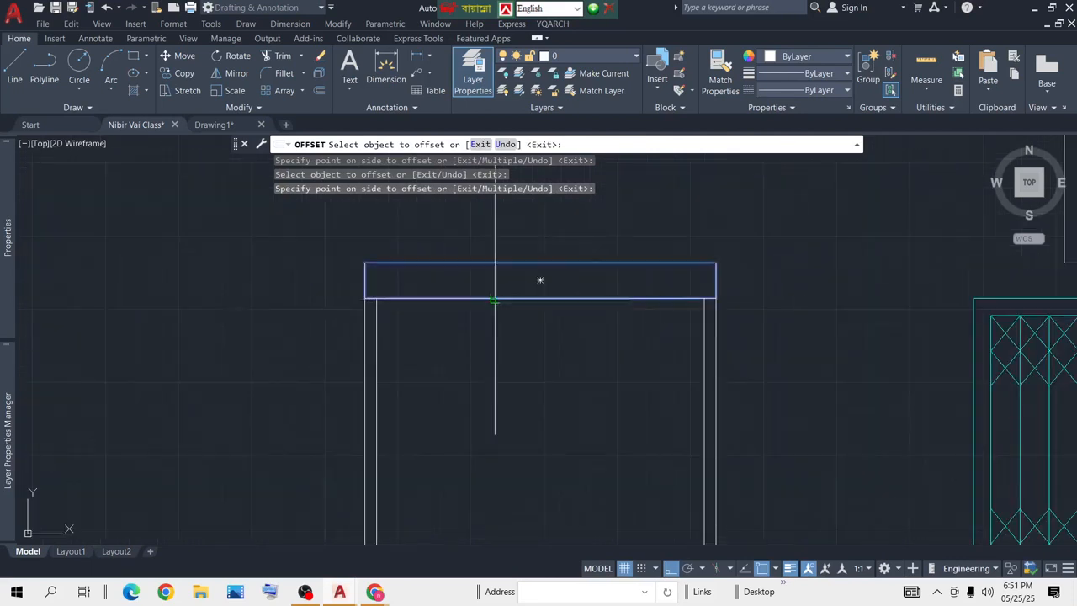
{"action": "key", "text": "Escape"}
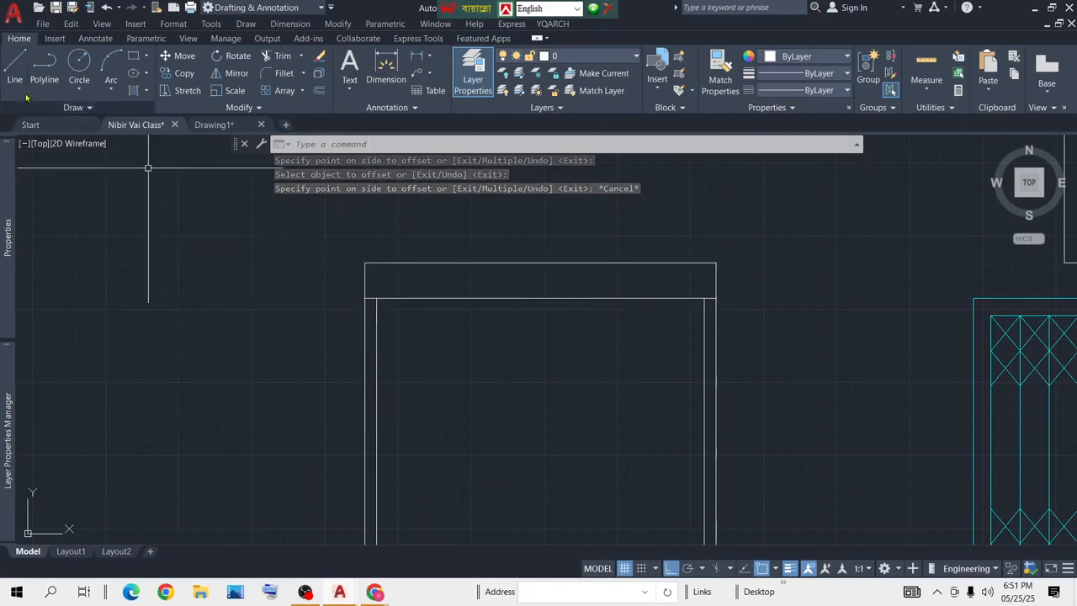
Step: Draw a horizontal line along the underside of the window's top strip, between the two inner vertical frame lines
{"action": "type", "text": "l"}
{"action": "key", "text": "space"}
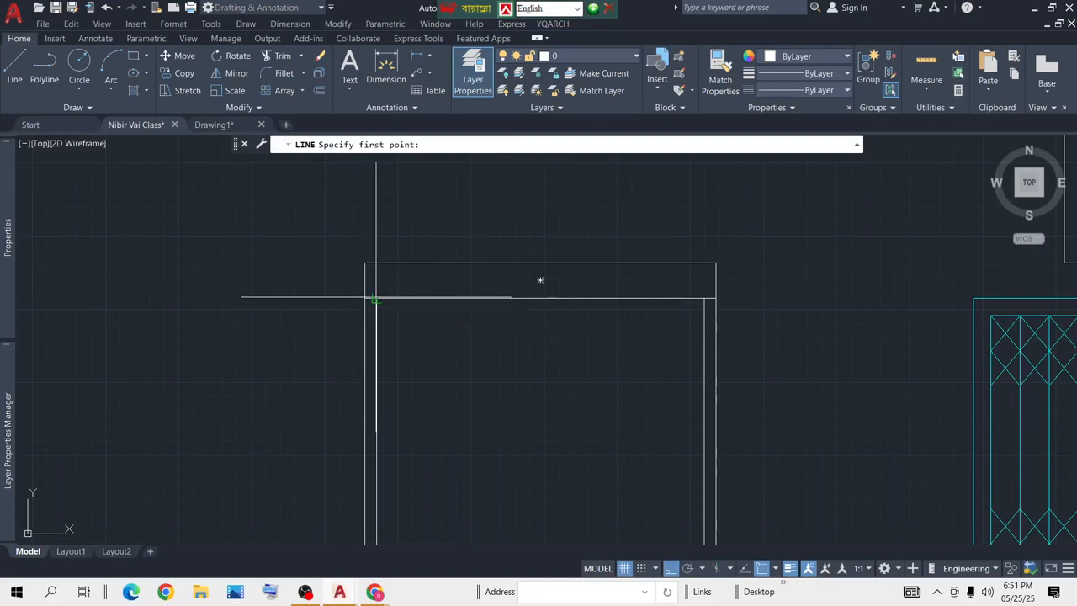
{"action": "left_click", "coordinate": [375, 296]}
{"action": "left_click", "coordinate": [703, 297]}
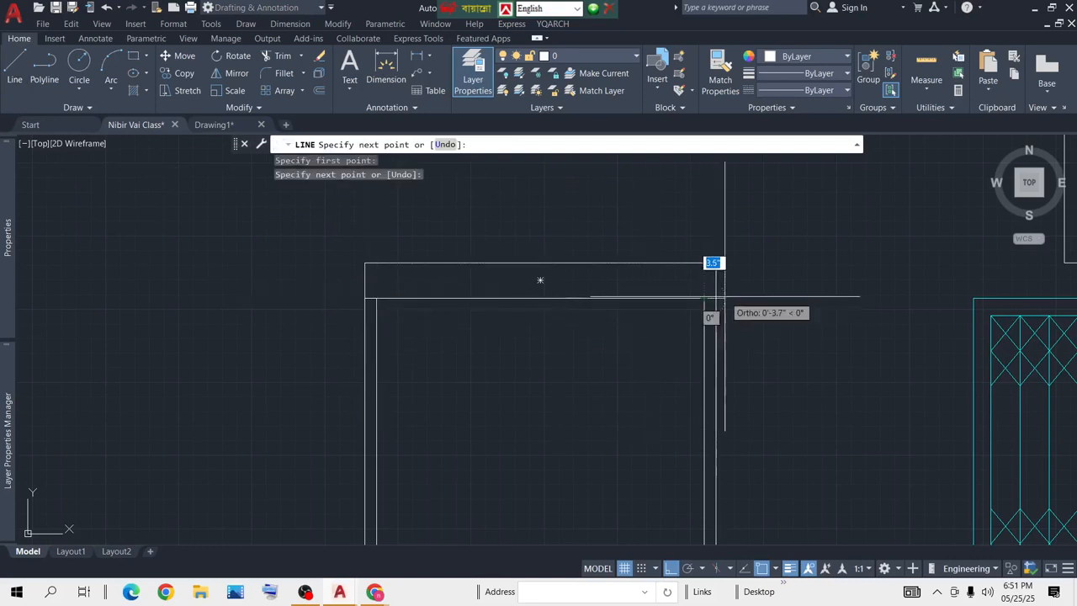
{"action": "left_click", "coordinate": [703, 297]}
{"action": "key", "text": "Escape"}
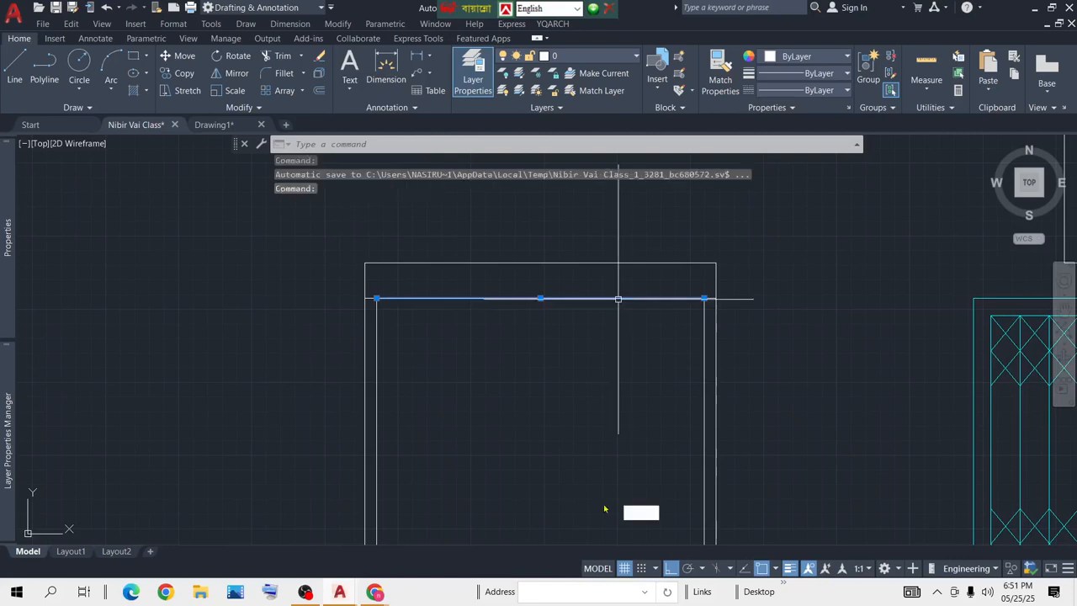
Step: Offset the new line under the window's top strip 2" downward to form the frame's inner top edge
{"action": "type", "text": "o"}
{"action": "key", "text": "Return"}
{"action": "type", "text": "2"}
{"action": "key", "text": "Return"}
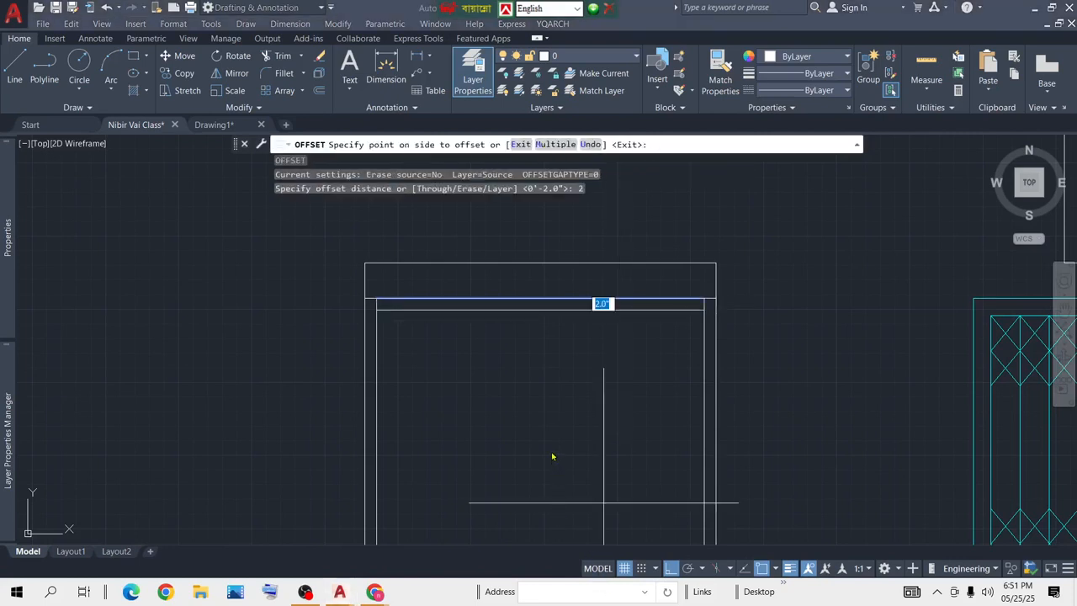
{"action": "left_click", "coordinate": [550, 303]}
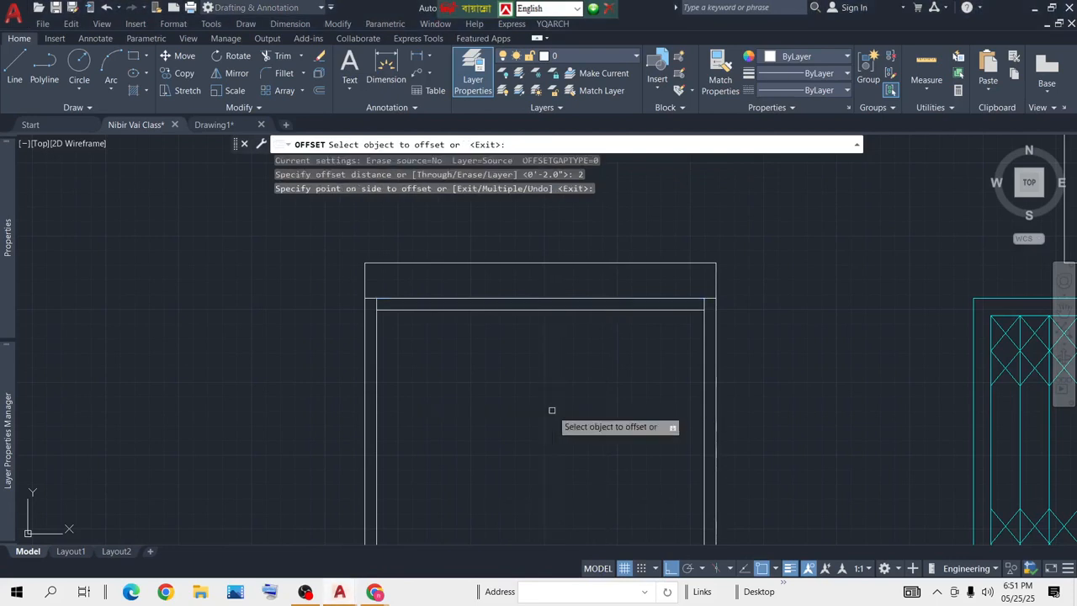
{"action": "key", "text": "space"}
Step: Trim the two inner vertical frame lines above the inner top edge at both upper corners of the window
{"action": "scroll", "coordinate": [551, 317], "scroll_direction": "up", "scroll_amount": 4}
{"action": "scroll", "coordinate": [583, 369], "scroll_direction": "down", "scroll_amount": 2}
{"action": "type", "text": "t"}
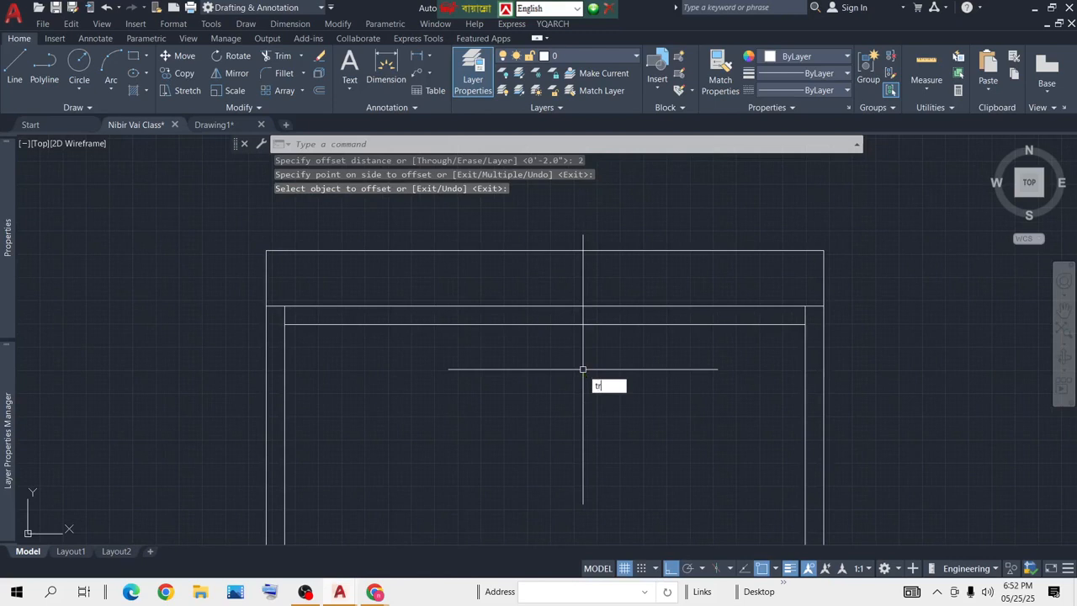
{"action": "type", "text": "r"}
{"action": "key", "text": "space"}
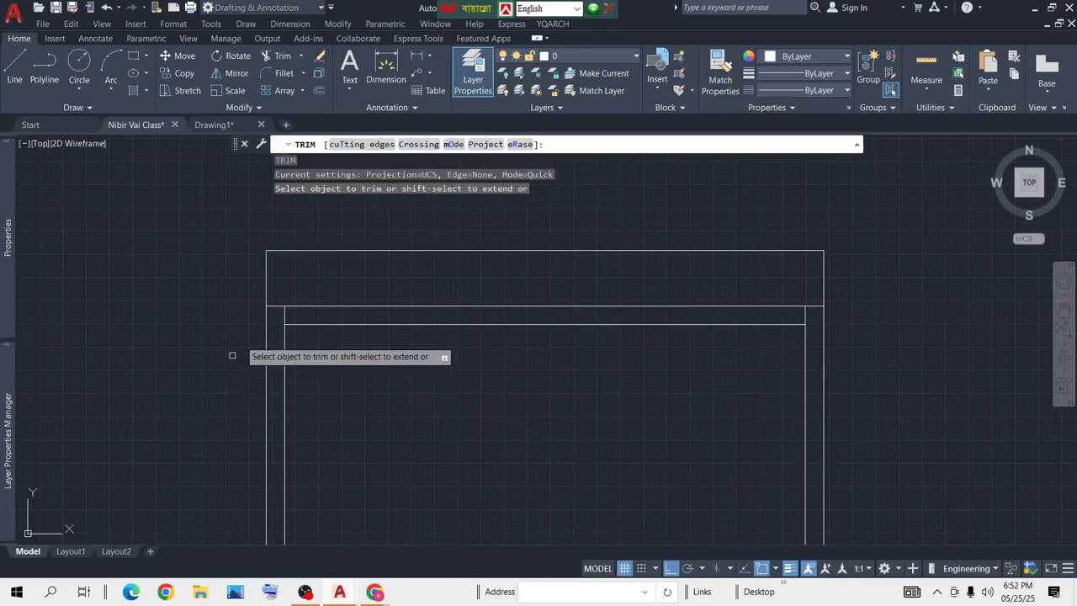
{"action": "left_click", "coordinate": [281, 313]}
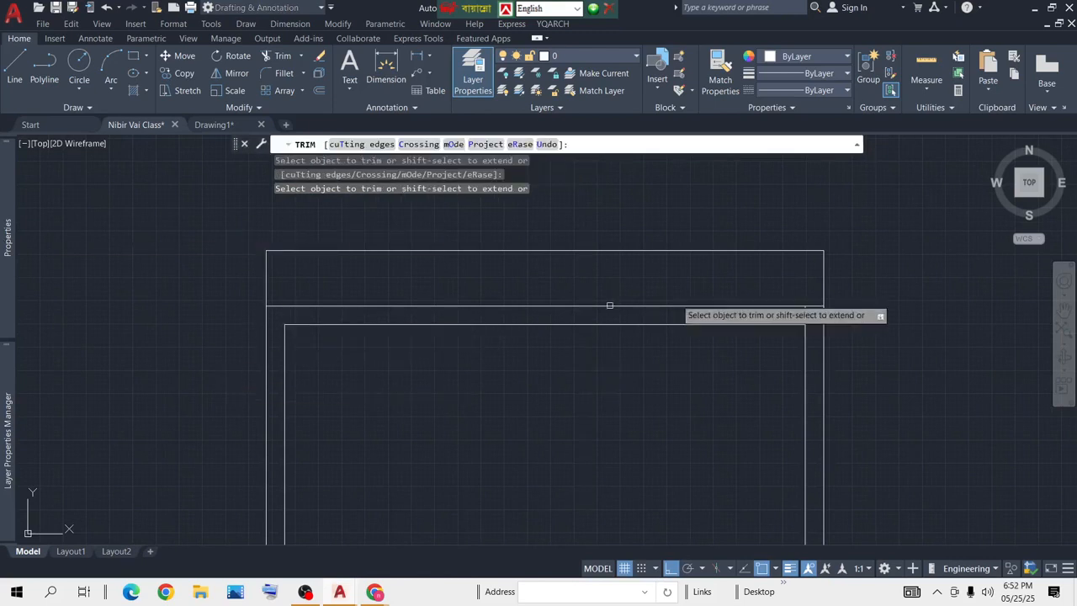
{"action": "left_click", "coordinate": [806, 315]}
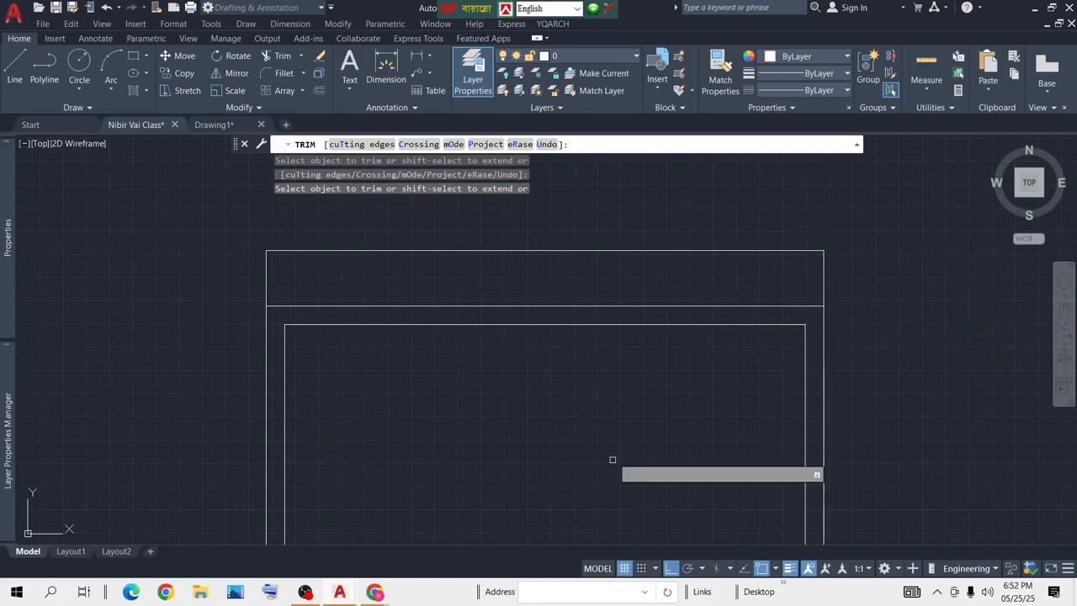
{"action": "scroll", "coordinate": [615, 353], "scroll_direction": "down", "scroll_amount": 3}
{"action": "key", "text": "space"}
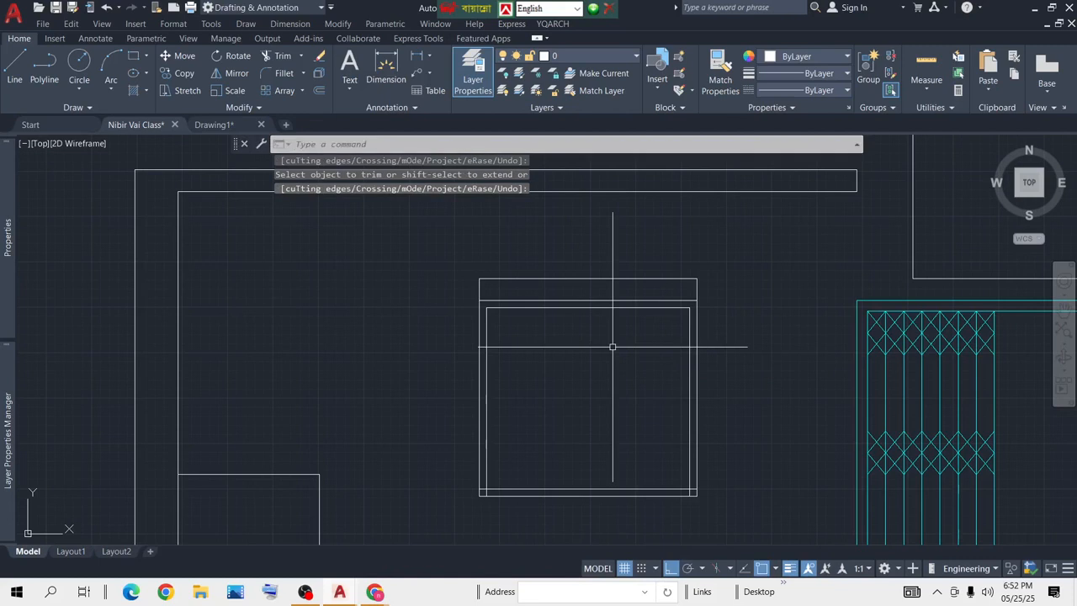
Step: Draw a vertical centre line from the midpoint of the top strip's lower edge to the window's bottom edge
{"action": "scroll", "coordinate": [582, 349], "scroll_direction": "up", "scroll_amount": 5}
{"action": "scroll", "coordinate": [579, 314], "scroll_direction": "down", "scroll_amount": 5}
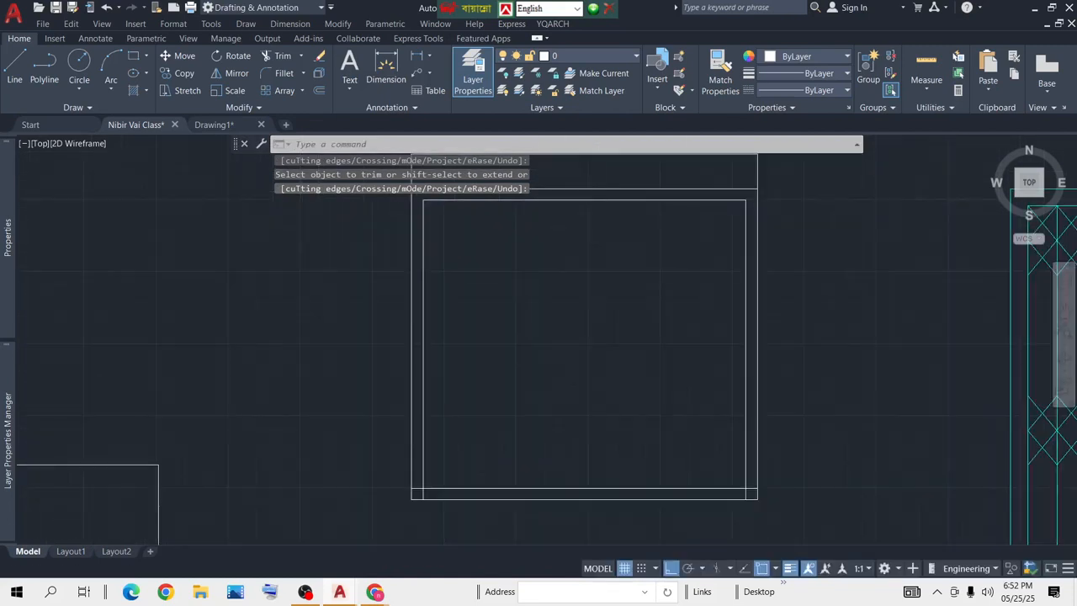
{"action": "left_click", "coordinate": [15, 67]}
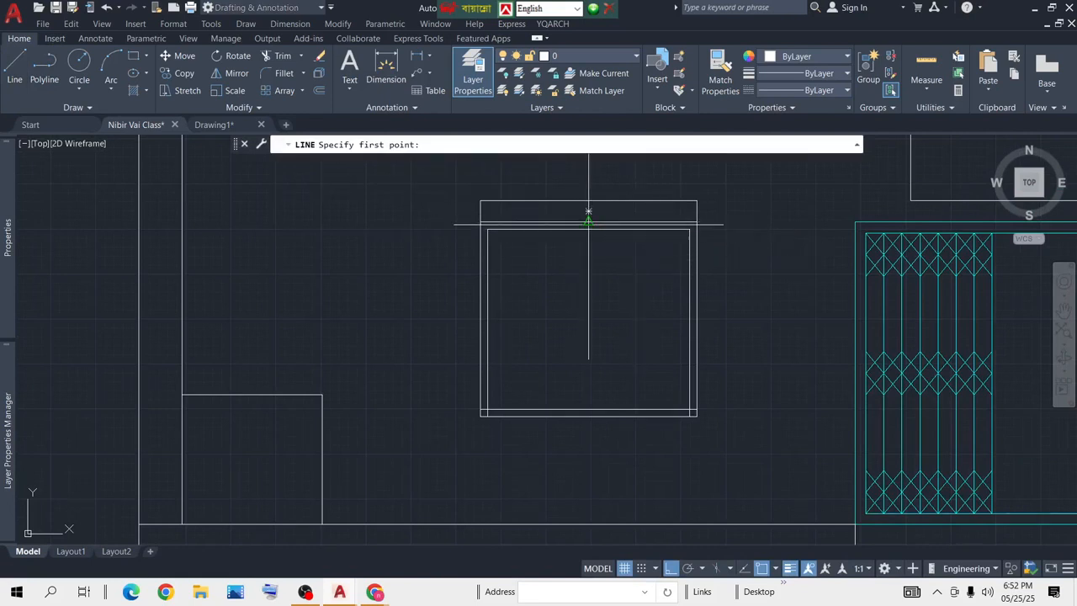
{"action": "left_click", "coordinate": [589, 211]}
{"action": "left_click", "coordinate": [589, 416]}
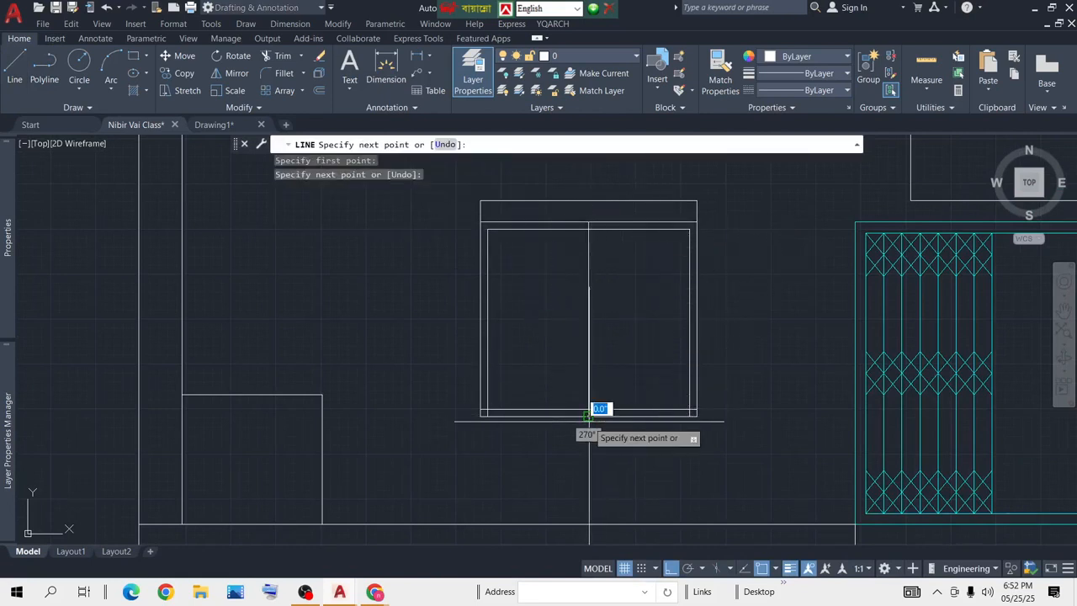
{"action": "key", "text": "Return"}
{"action": "scroll", "coordinate": [591, 347], "scroll_direction": "up", "scroll_amount": 2}
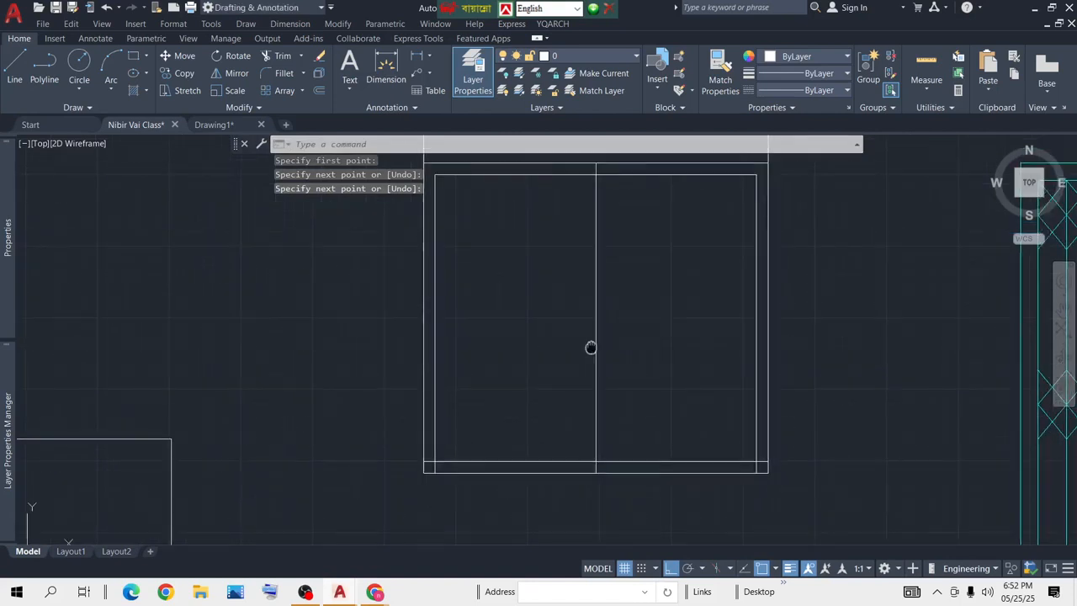
{"action": "scroll", "coordinate": [580, 348], "scroll_direction": "down", "scroll_amount": 2}
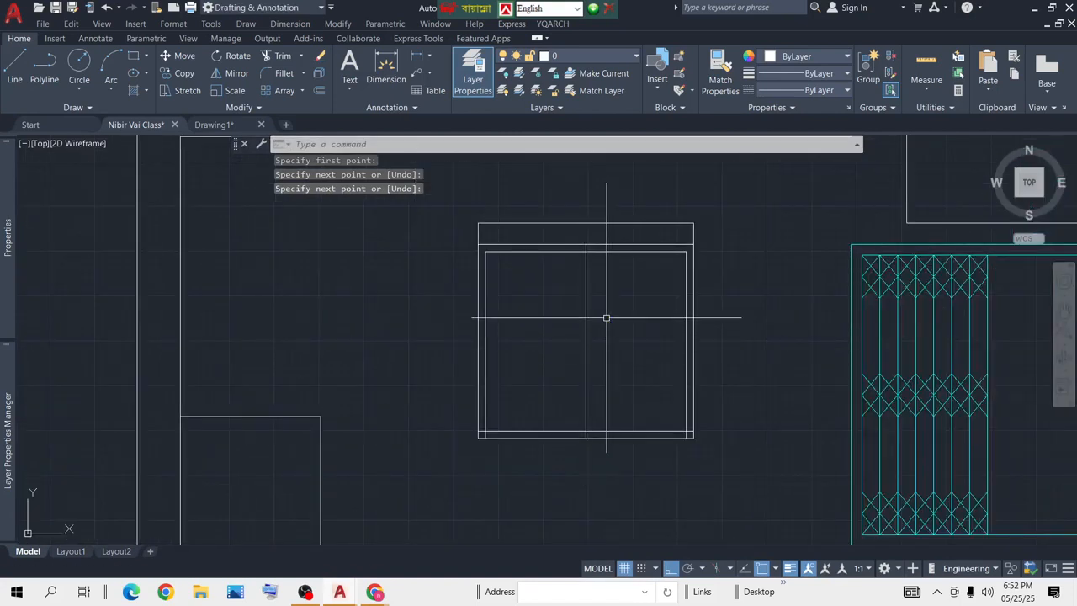
Step: Offset the window's vertical centre line 1" to each side
{"action": "type", "text": "o"}
{"action": "key", "text": "Return"}
{"action": "type", "text": "1"}
{"action": "key", "text": "Return"}
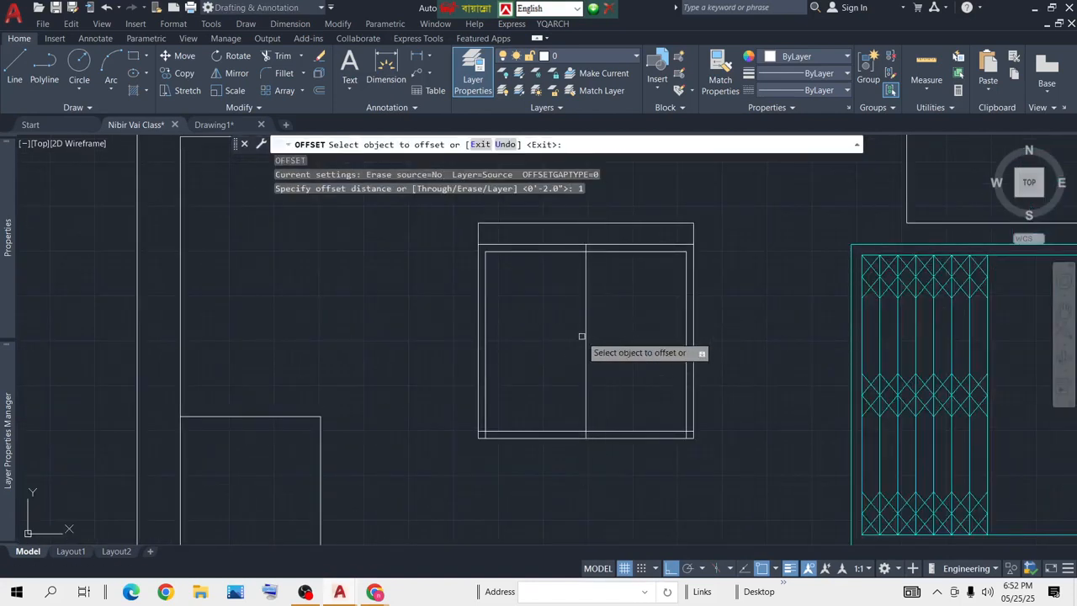
{"action": "left_click", "coordinate": [585, 339]}
{"action": "left_click", "coordinate": [599, 340]}
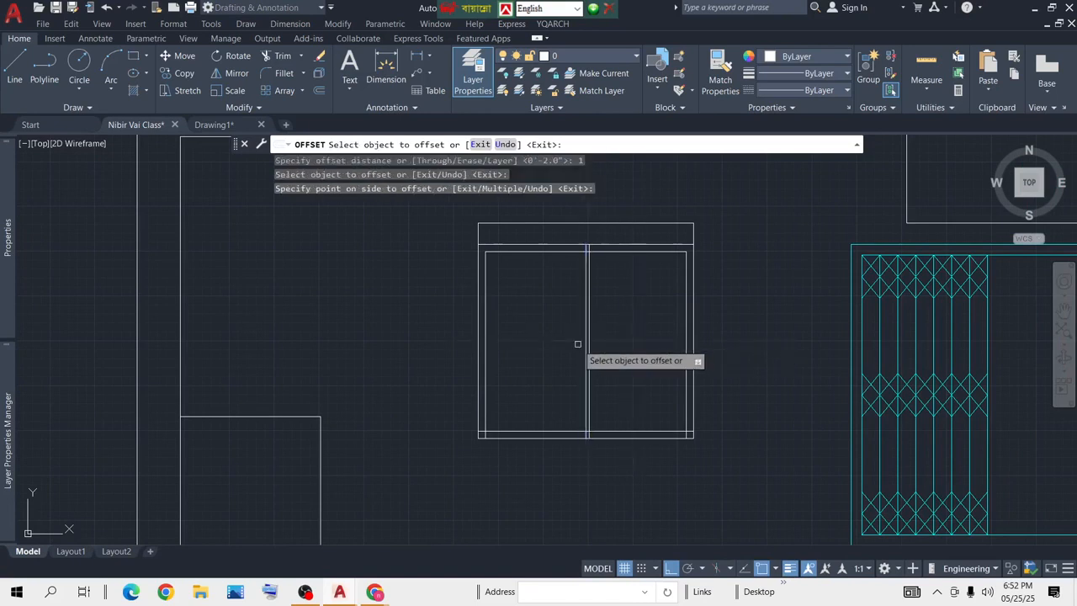
{"action": "left_click", "coordinate": [584, 344]}
{"action": "left_click", "coordinate": [547, 355]}
{"action": "key", "text": "Return"}
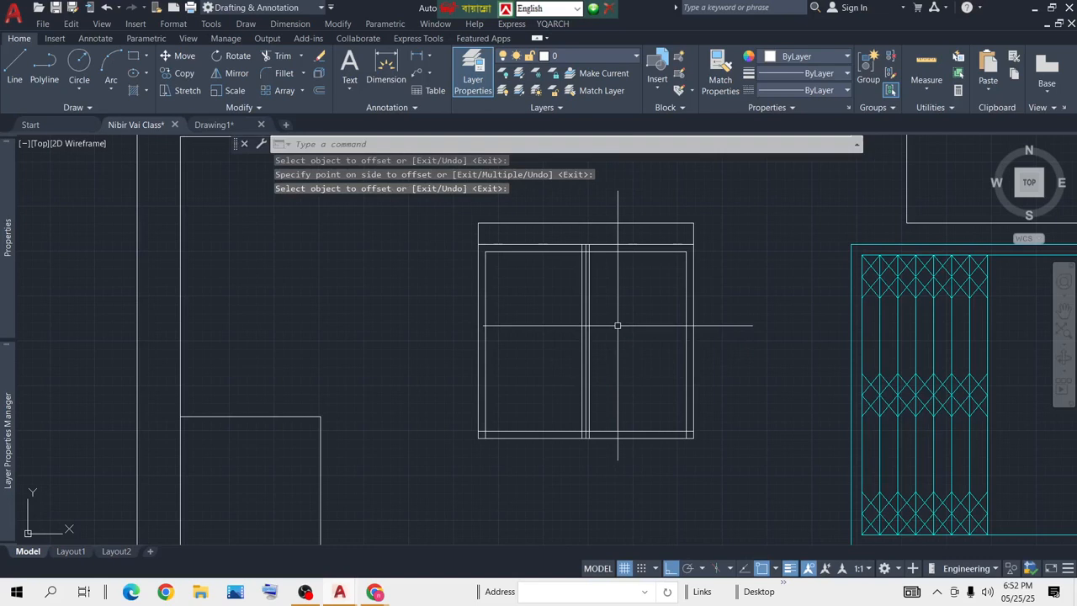
Step: Erase the original centre line between the two offset mullion lines
{"action": "scroll", "coordinate": [564, 253], "scroll_direction": "up", "scroll_amount": 4}
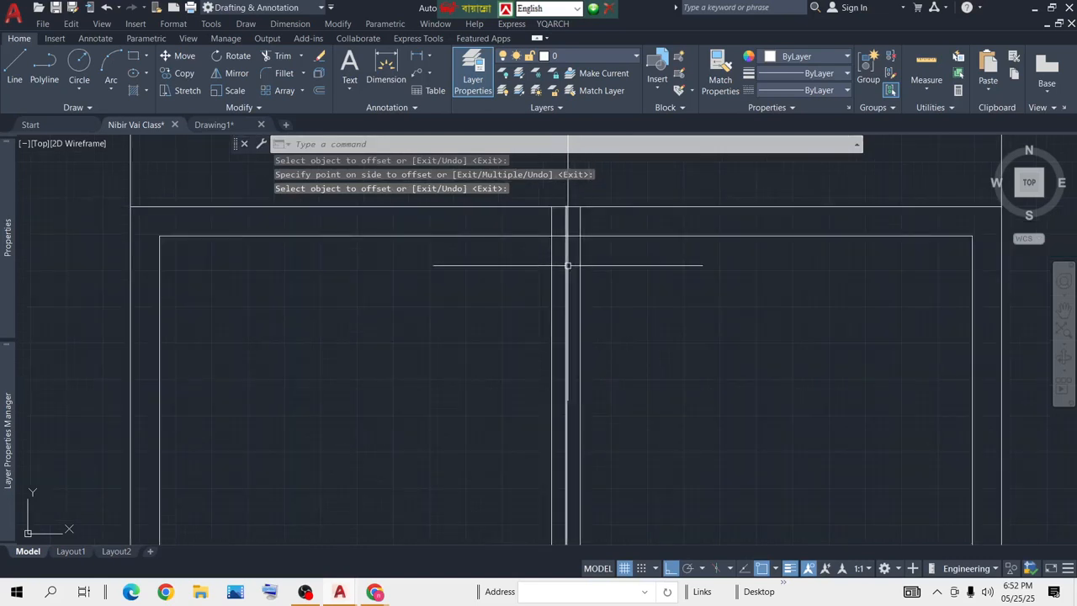
{"action": "key", "text": "Return"}
{"action": "left_click", "coordinate": [566, 268]}
{"action": "key", "text": "Delete"}
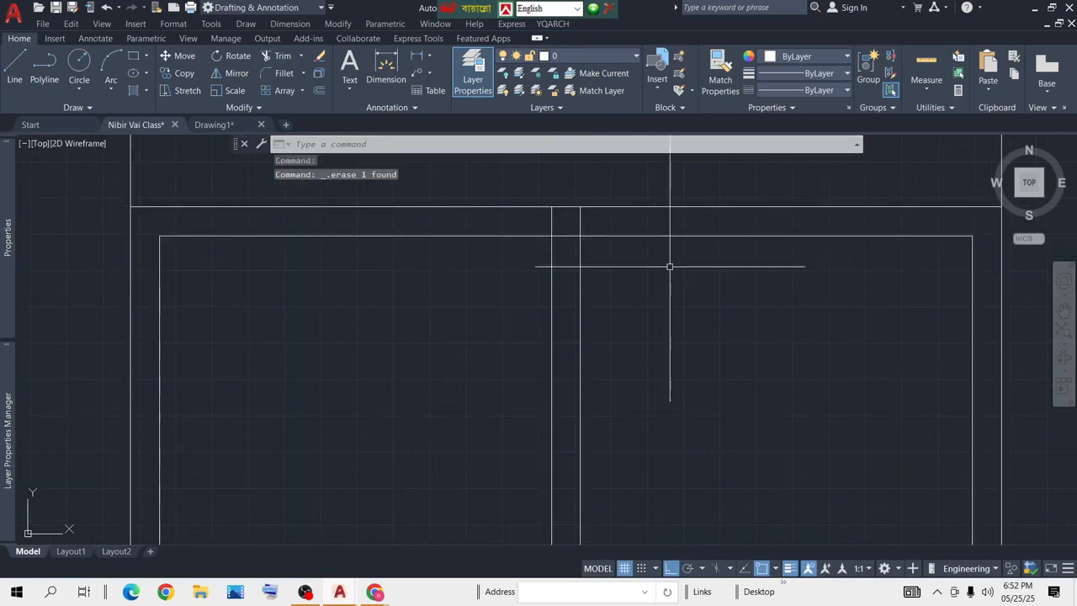
Step: Trim the inner frame lines between the mullion lines, the right mullion's upper stub and the left mullion's lower stub
{"action": "middle_click_drag", "start_coordinate": [572, 226], "coordinate": [579, 256]}
{"action": "key", "text": "Return"}
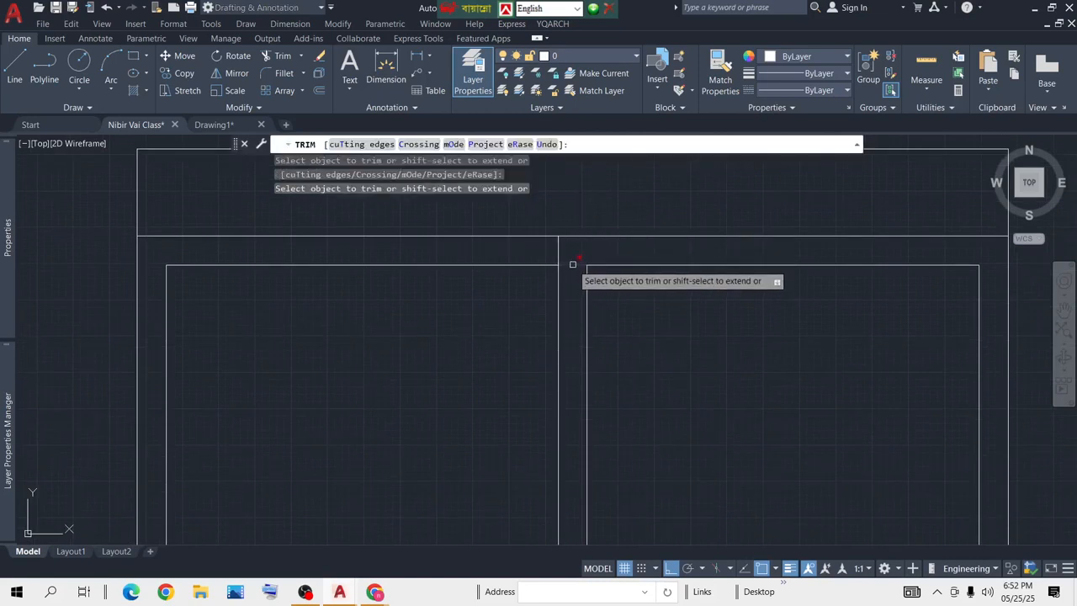
{"action": "scroll", "coordinate": [576, 273], "scroll_direction": "down", "scroll_amount": 5}
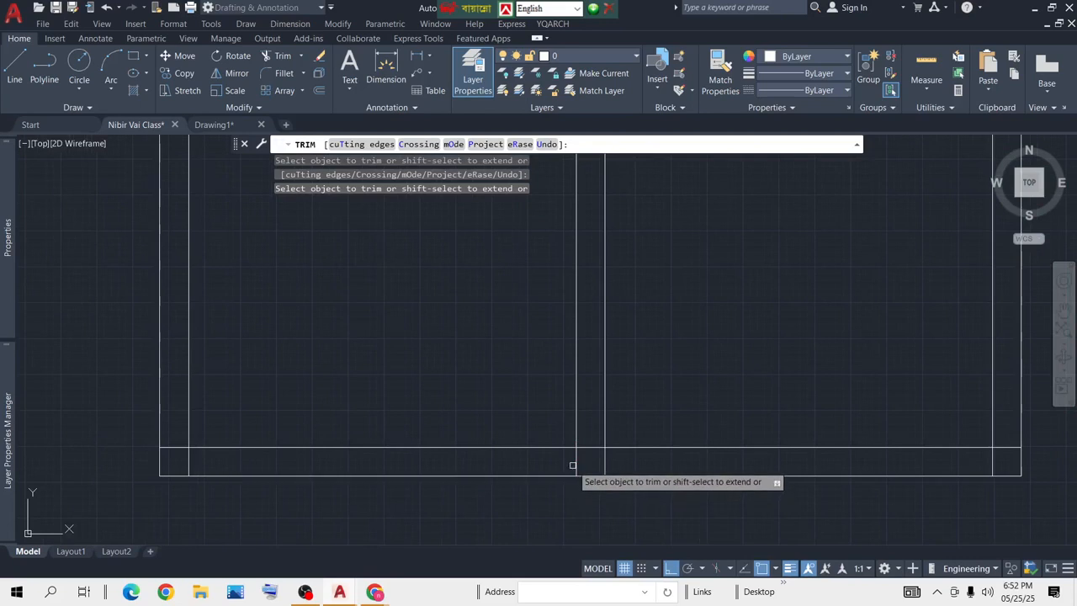
{"action": "scroll", "coordinate": [629, 341], "scroll_direction": "down", "scroll_amount": 2}
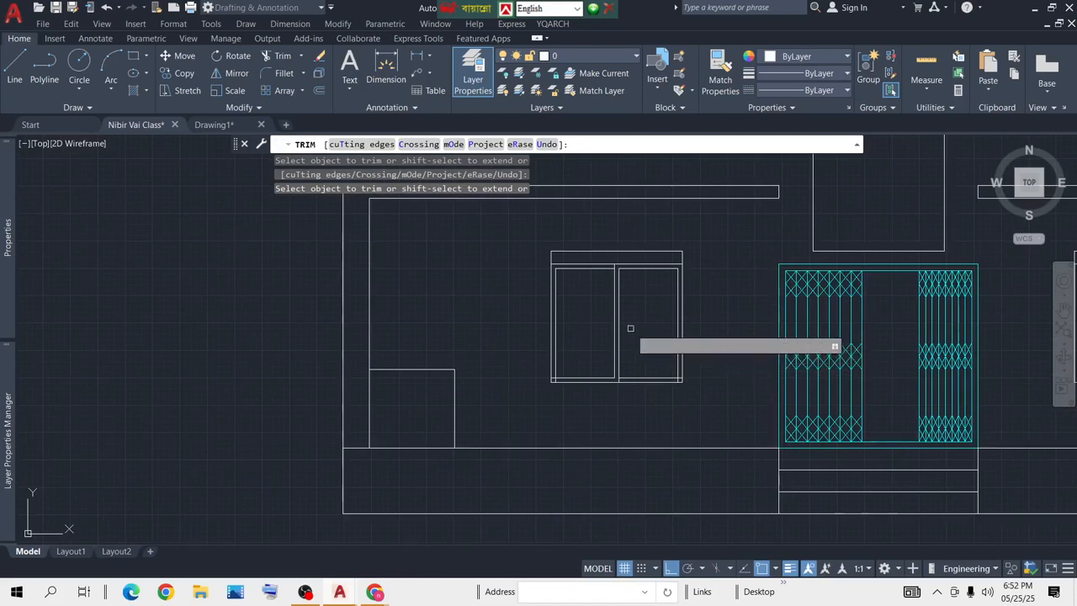
{"action": "scroll", "coordinate": [632, 308], "scroll_direction": "up", "scroll_amount": 2}
{"action": "middle_click_drag", "start_coordinate": [632, 316], "coordinate": [571, 324]}
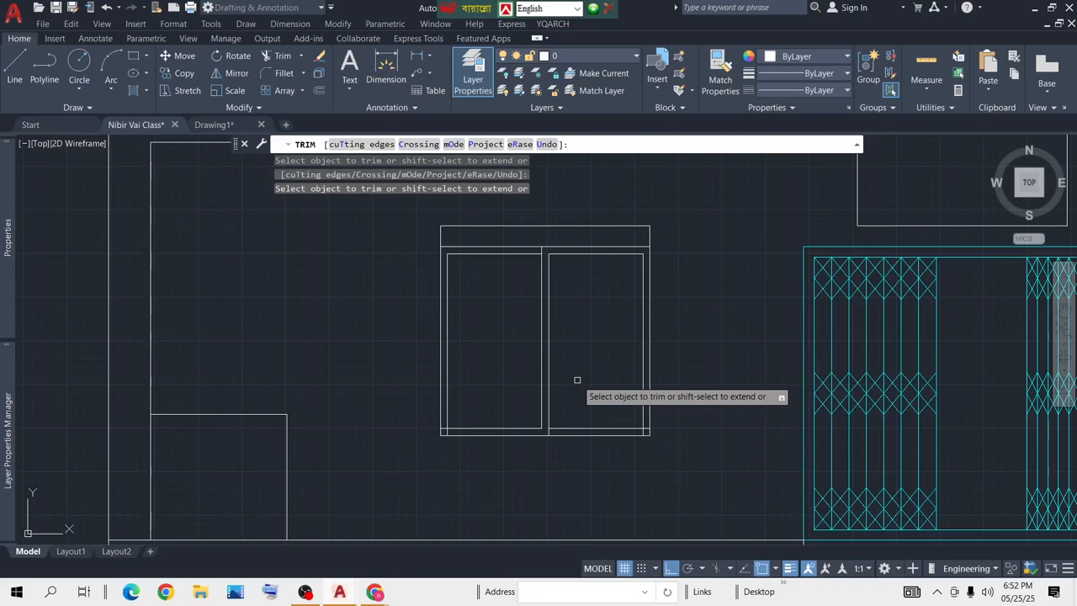
Step: Trim the overlapping line ends at the inner frame's lower-left and lower-right corners of the window
{"action": "scroll", "coordinate": [444, 440], "scroll_direction": "up", "scroll_amount": 6}
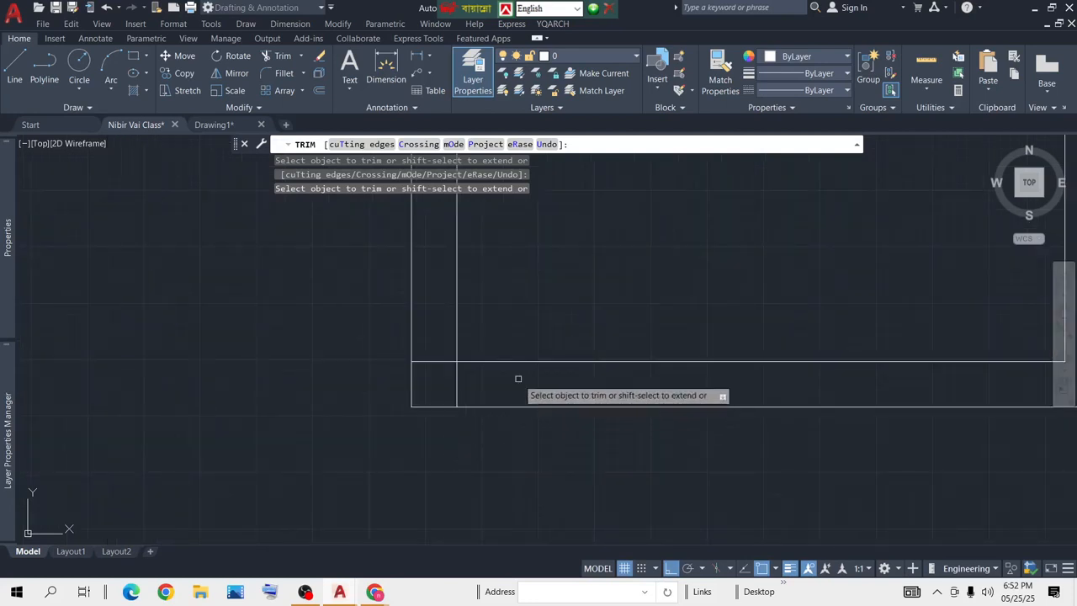
{"action": "scroll", "coordinate": [460, 381], "scroll_direction": "down", "scroll_amount": 4}
{"action": "middle_click_drag", "start_coordinate": [834, 368], "coordinate": [649, 385]}
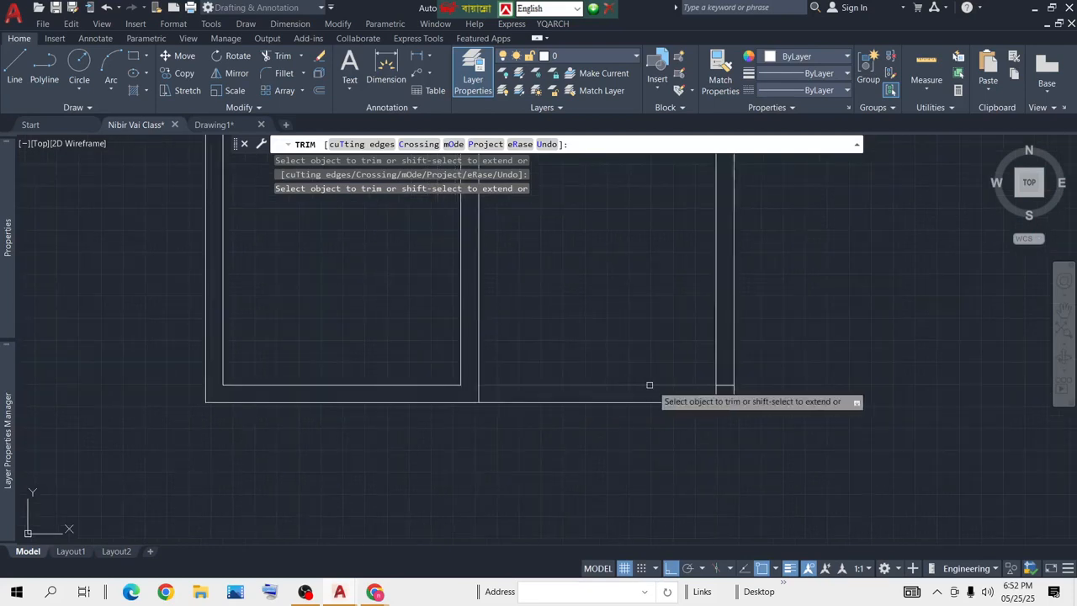
{"action": "left_click", "coordinate": [718, 393]}
{"action": "scroll", "coordinate": [637, 438], "scroll_direction": "down", "scroll_amount": 6}
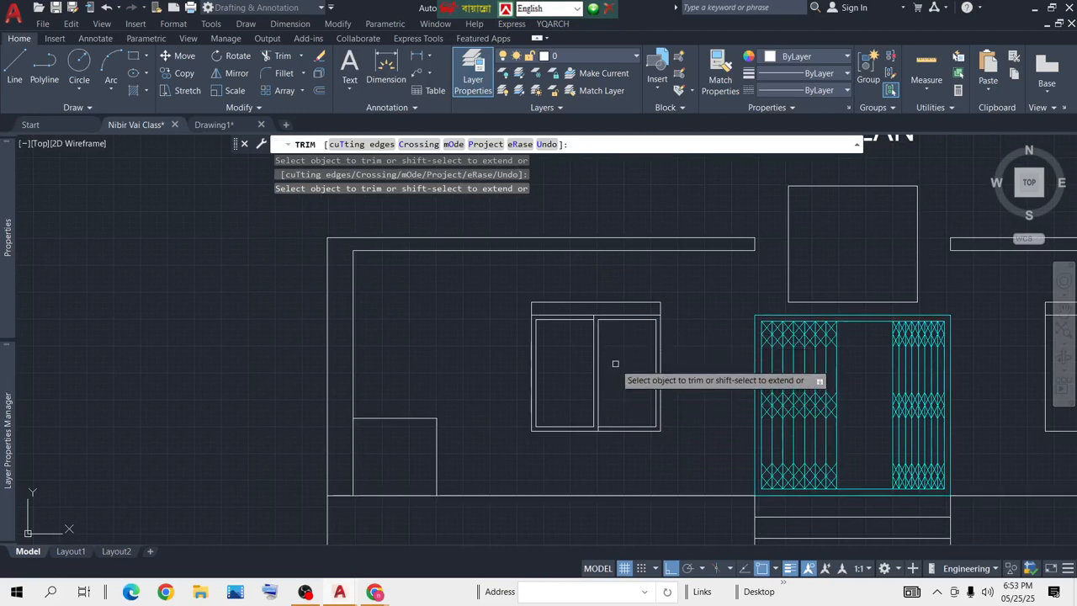
{"action": "scroll", "coordinate": [612, 347], "scroll_direction": "up", "scroll_amount": 1}
{"action": "scroll", "coordinate": [614, 354], "scroll_direction": "up", "scroll_amount": 1}
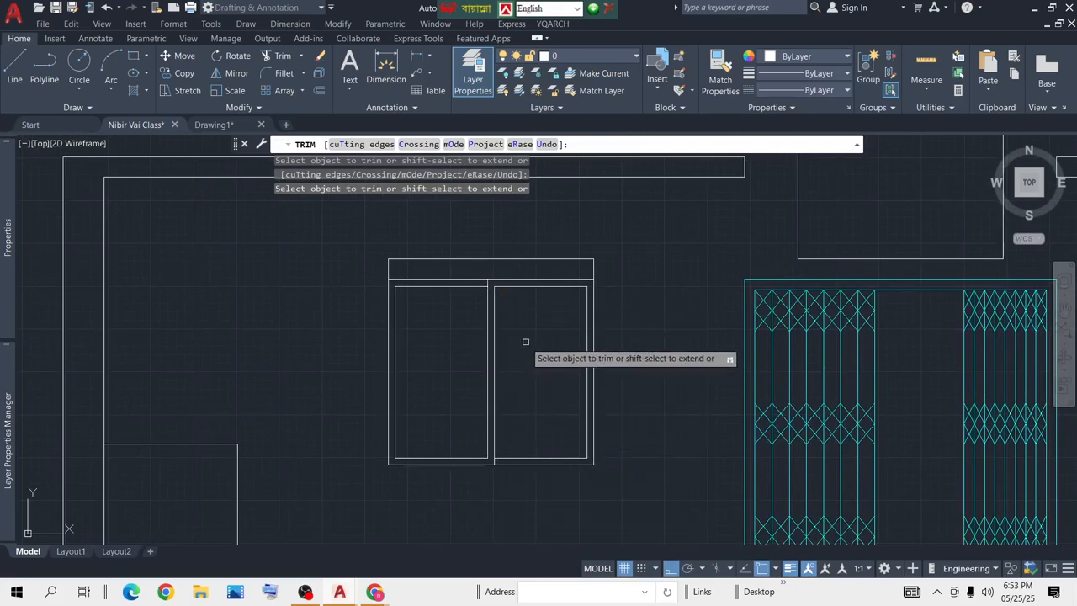
Step: Compare the lower end of the left window's mullion with the matching finished window in Drawing1
{"action": "key", "text": "Escape"}
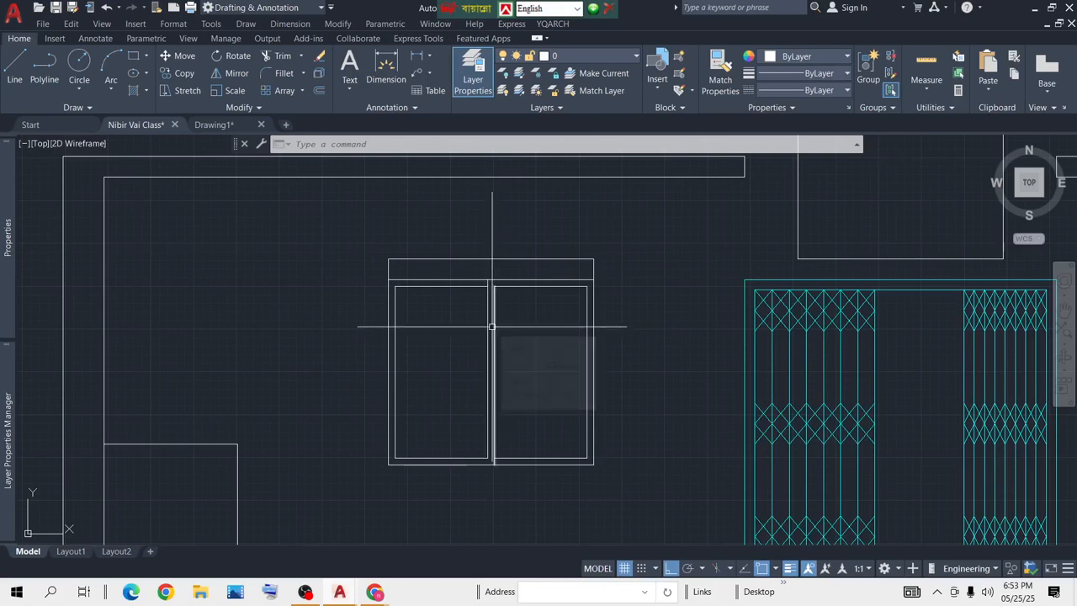
{"action": "scroll", "coordinate": [500, 451], "scroll_direction": "up", "scroll_amount": 6}
{"action": "middle_click_drag", "start_coordinate": [507, 440], "coordinate": [512, 387]}
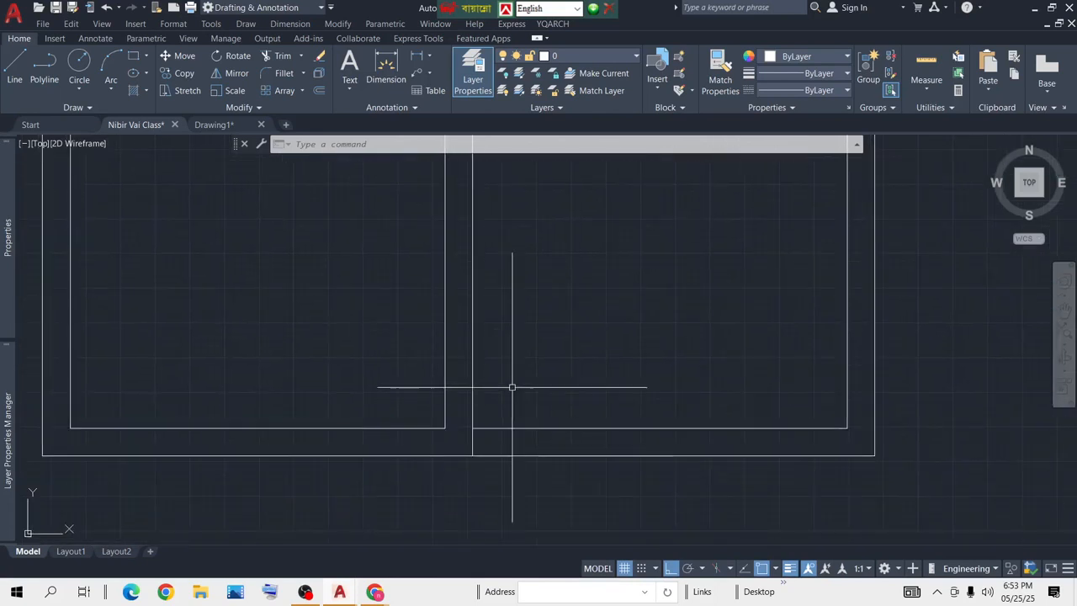
{"action": "scroll", "coordinate": [503, 370], "scroll_direction": "down", "scroll_amount": 4}
{"action": "scroll", "coordinate": [503, 370], "scroll_direction": "down", "scroll_amount": 4}
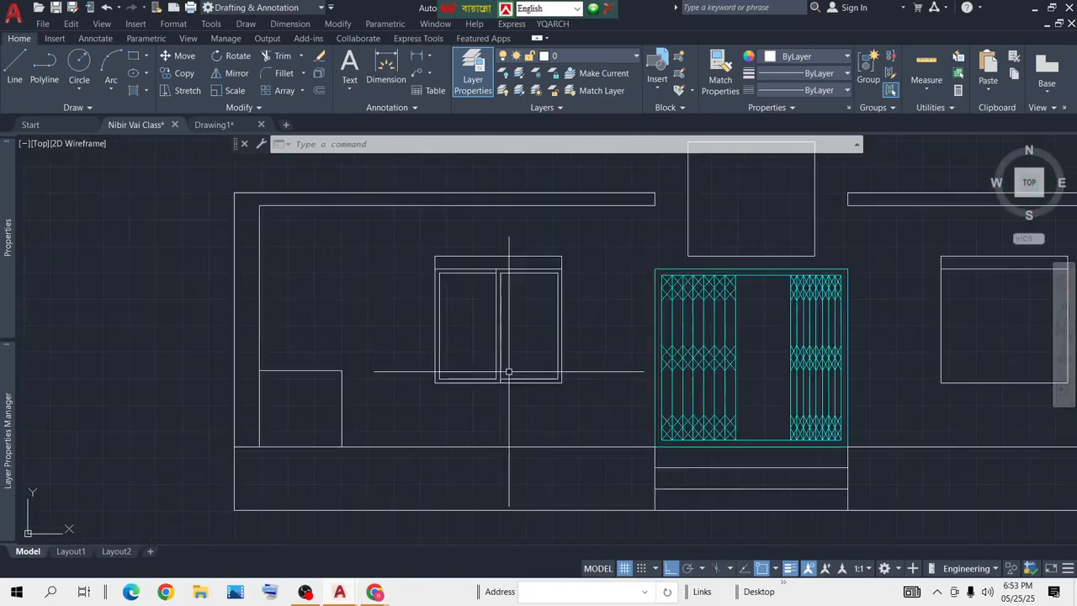
{"action": "left_click", "coordinate": [207, 125]}
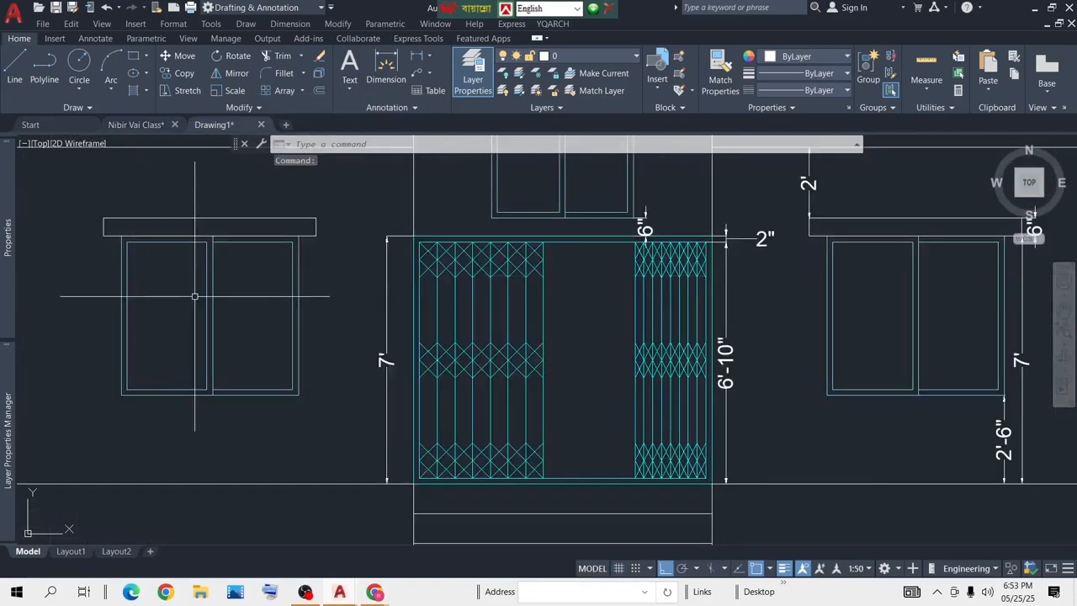
{"action": "scroll", "coordinate": [210, 336], "scroll_direction": "up", "scroll_amount": 2}
{"action": "middle_click_drag", "start_coordinate": [317, 344], "coordinate": [655, 378]}
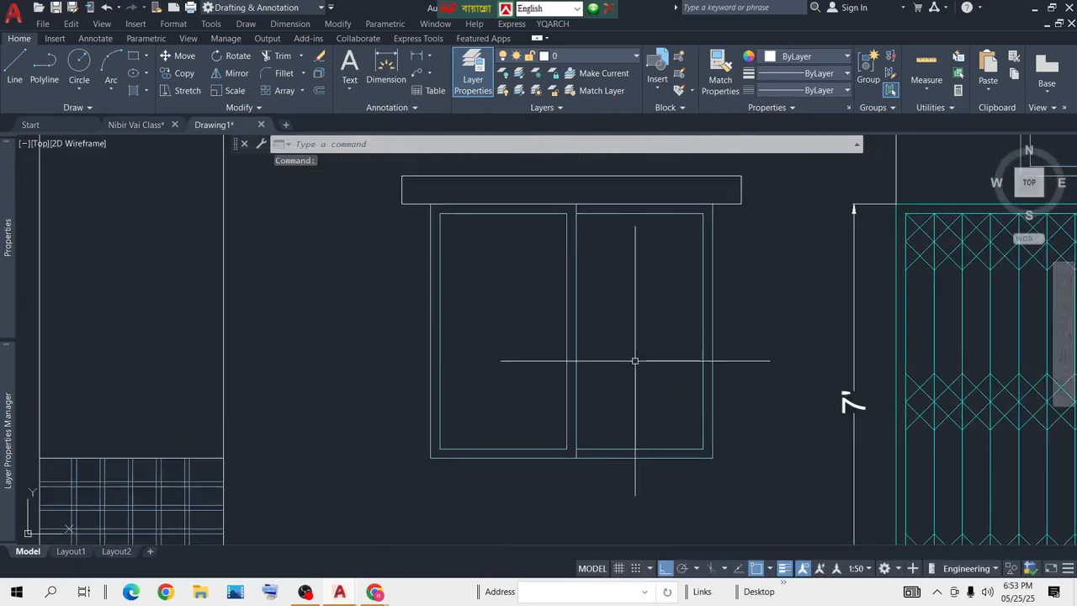
{"action": "left_click", "coordinate": [136, 123]}
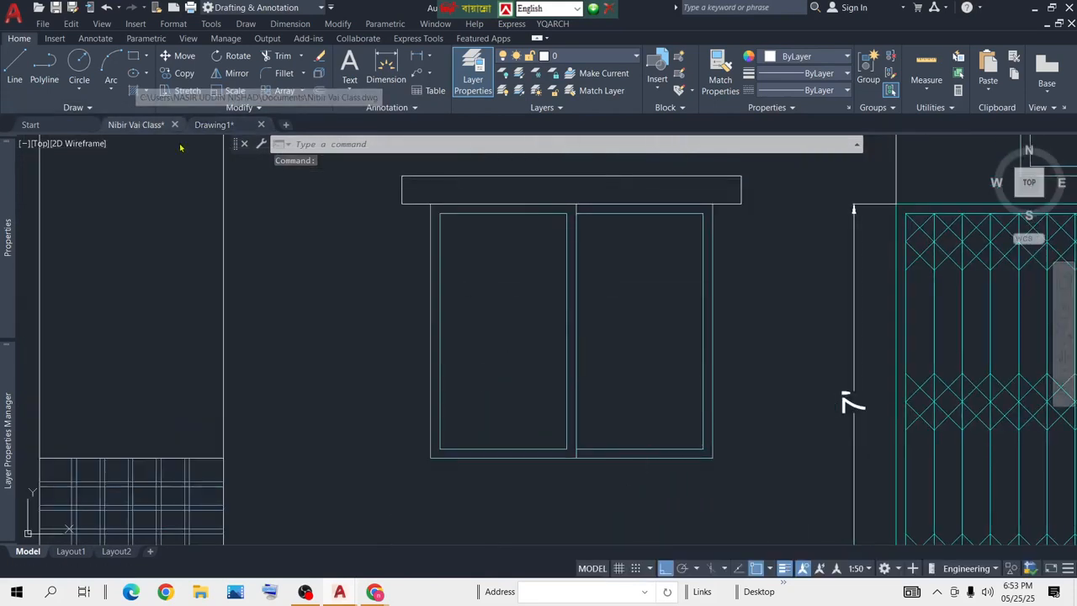
Step: Extend the left mullion line down to the window's bottom edge
{"action": "scroll", "coordinate": [478, 393], "scroll_direction": "up", "scroll_amount": 6}
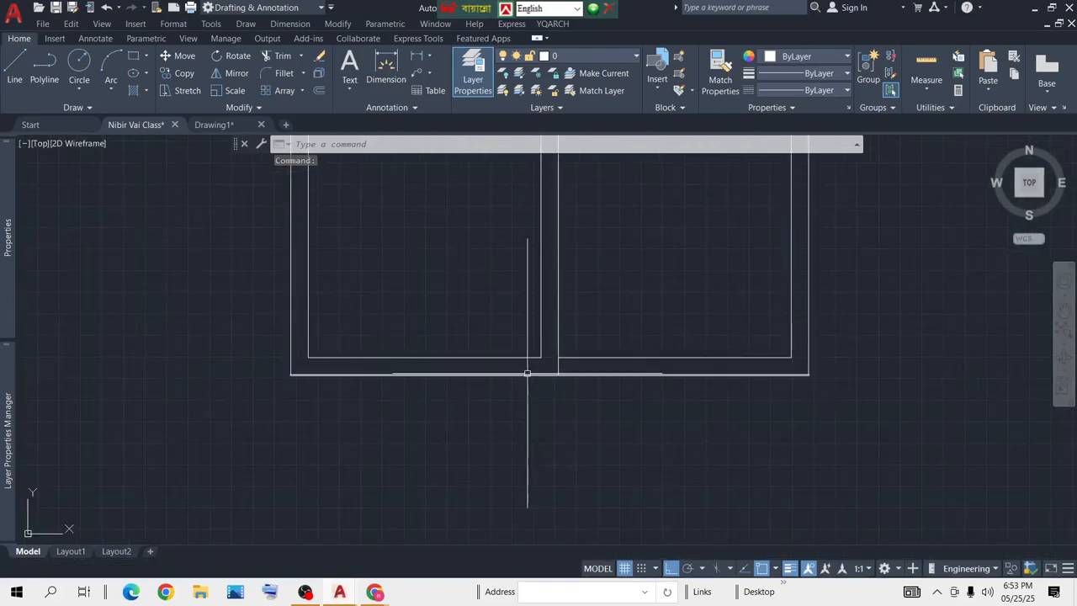
{"action": "type", "text": "EX"}
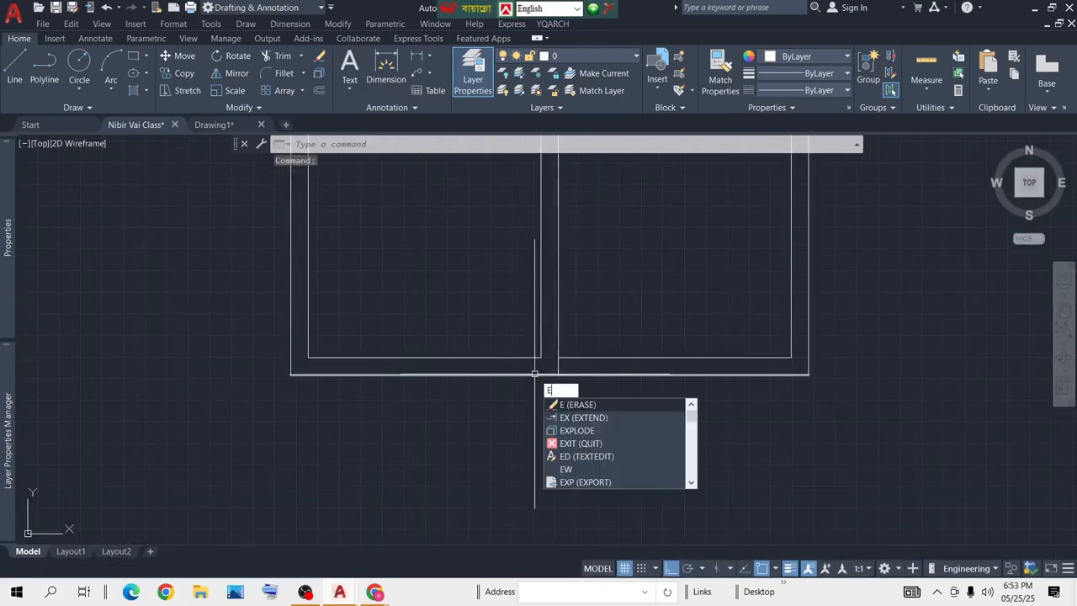
{"action": "key", "text": "Return"}
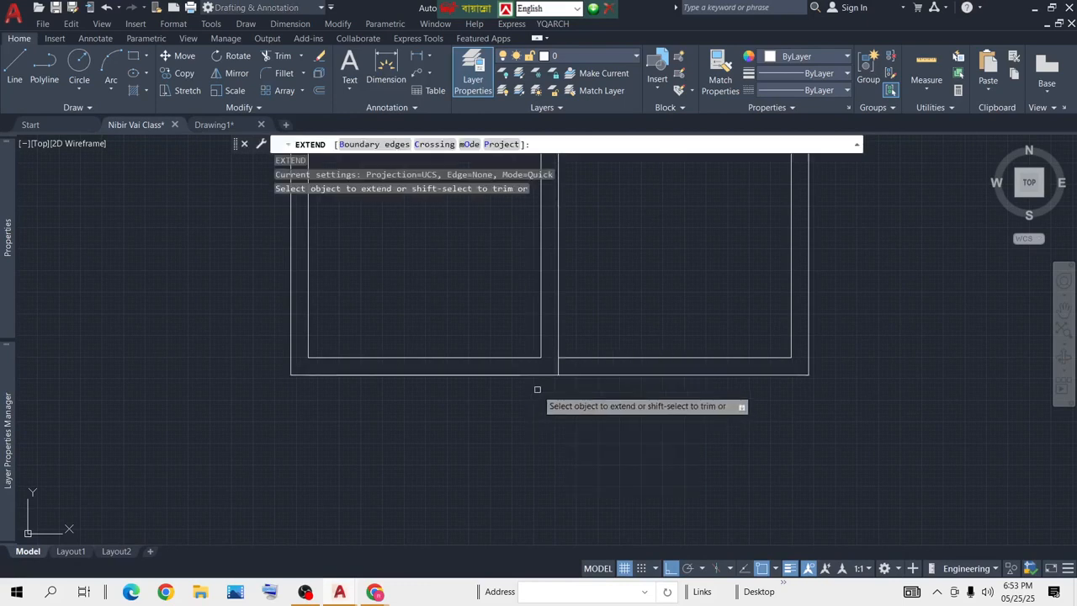
{"action": "left_click", "coordinate": [541, 347]}
{"action": "left_click", "coordinate": [558, 367]}
{"action": "key", "text": "Return"}
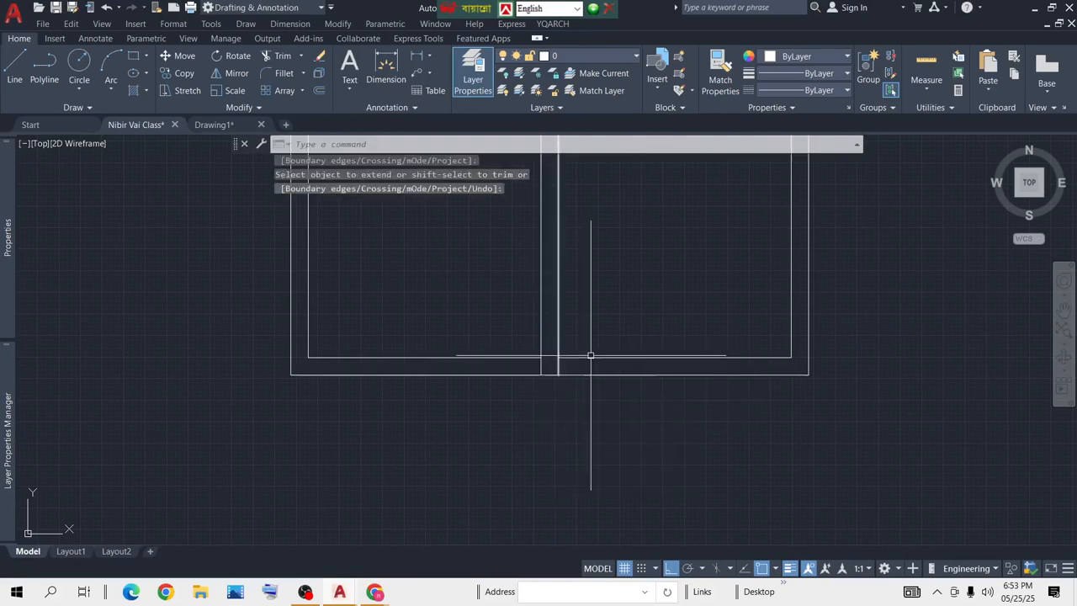
Step: Trim the right mullion line's stub below the inner frame
{"action": "type", "text": "tr"}
{"action": "key", "text": "Return"}
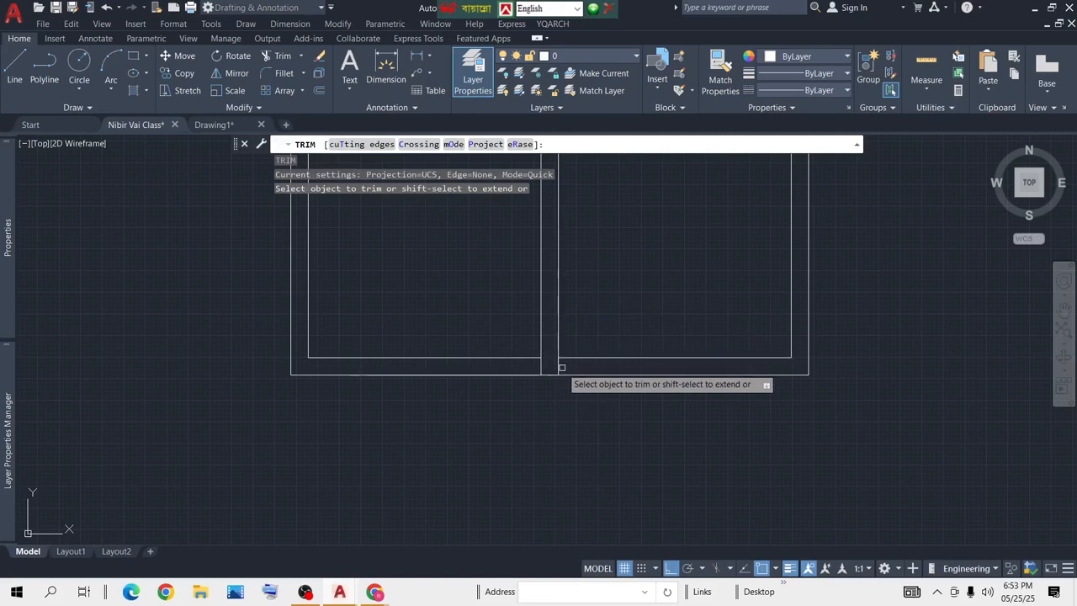
{"action": "left_click", "coordinate": [558, 367]}
{"action": "scroll", "coordinate": [564, 354], "scroll_direction": "down", "scroll_amount": 4}
{"action": "scroll", "coordinate": [583, 329], "scroll_direction": "up", "scroll_amount": 4}
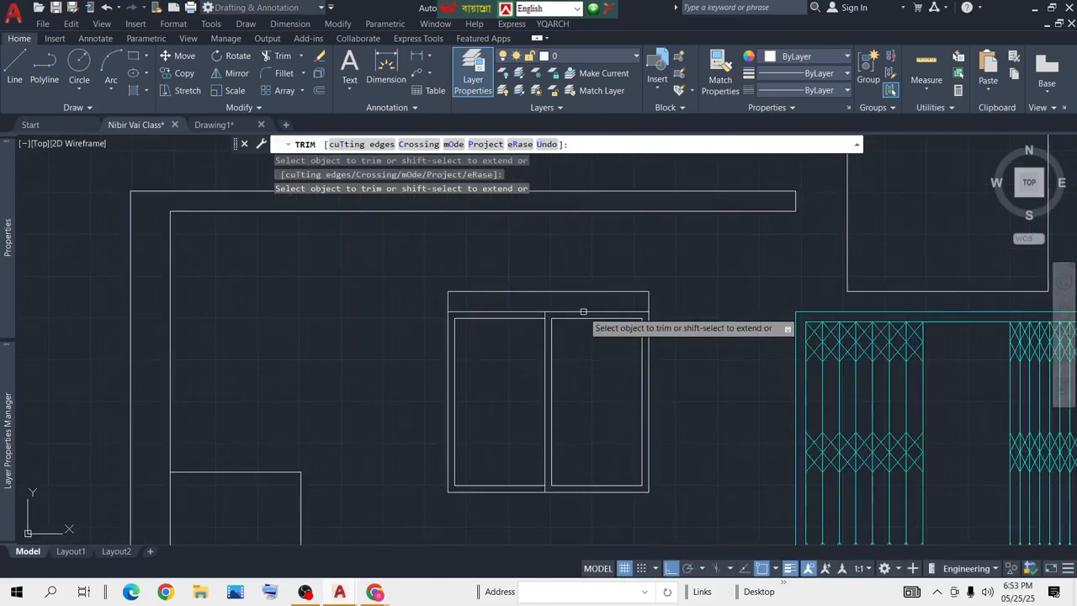
{"action": "key", "text": "Return"}
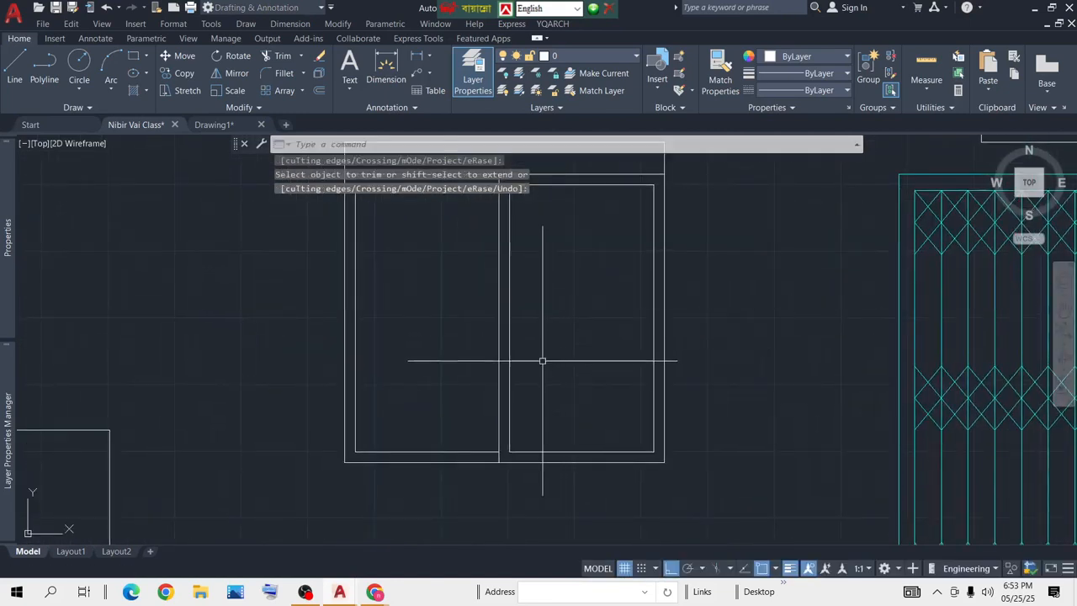
Step: Draw a diagonal glass line at about 40° in the upper part of the window's left pane, with grid and ortho off
{"action": "scroll", "coordinate": [549, 315], "scroll_direction": "down", "scroll_amount": 4}
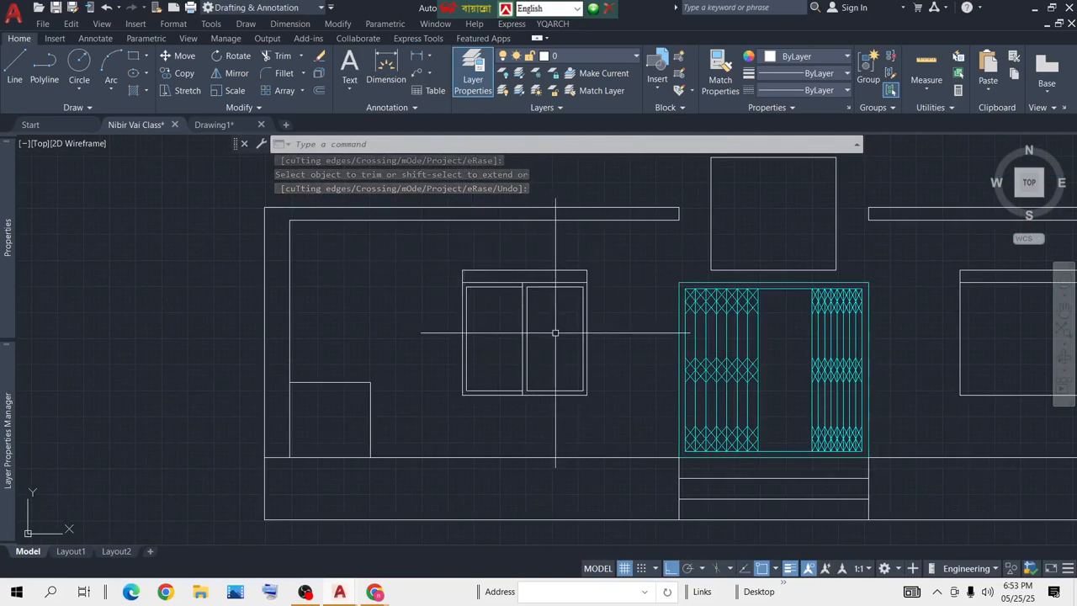
{"action": "scroll", "coordinate": [539, 324], "scroll_direction": "up", "scroll_amount": 4}
{"action": "scroll", "coordinate": [483, 324], "scroll_direction": "down", "scroll_amount": 4}
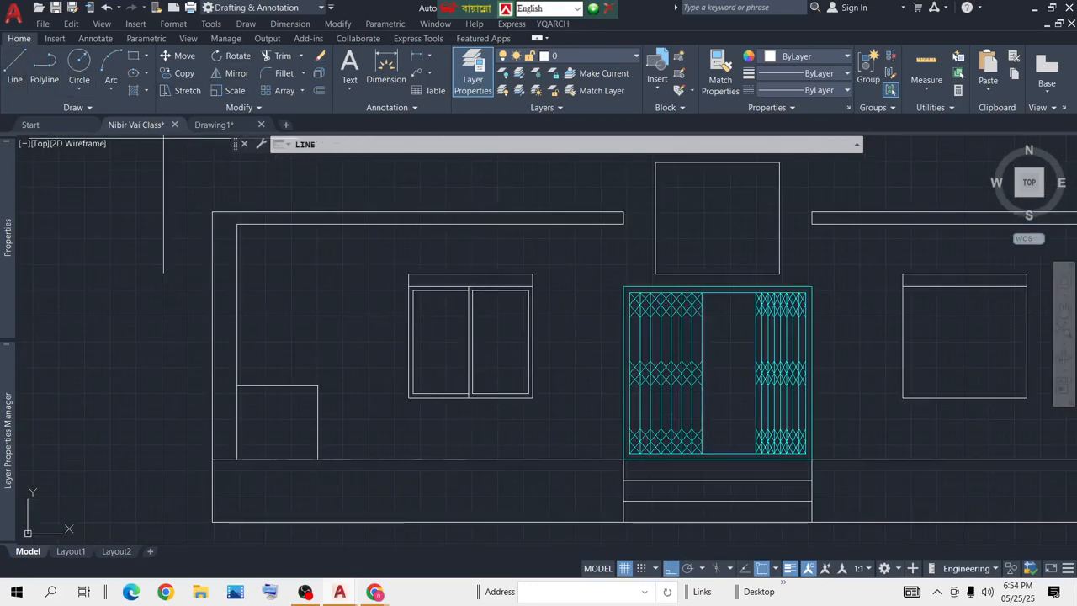
{"action": "scroll", "coordinate": [481, 309], "scroll_direction": "up", "scroll_amount": 4}
{"action": "left_click", "coordinate": [427, 326]}
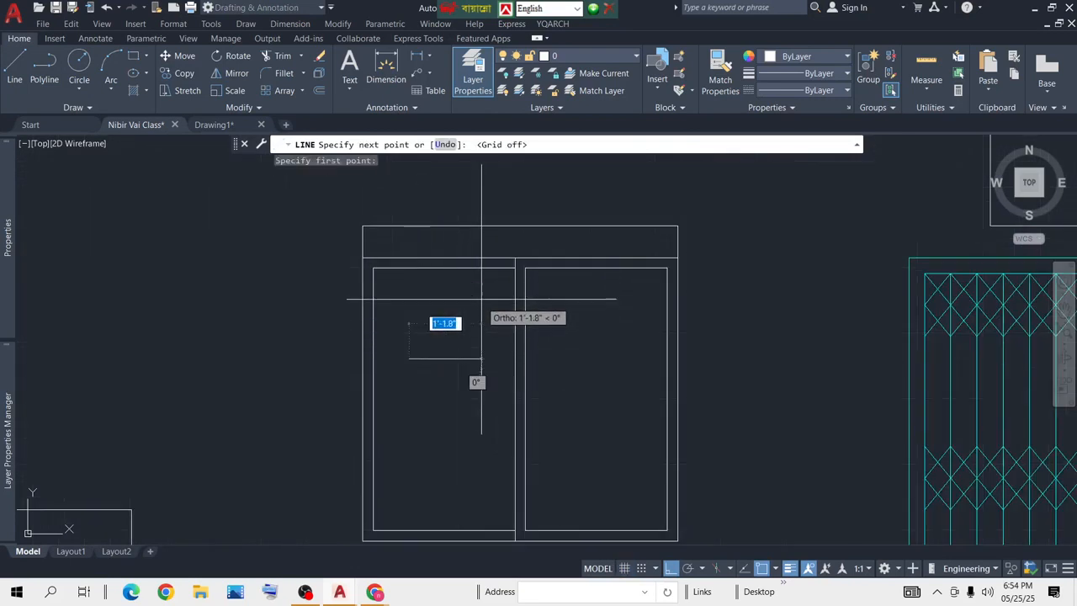
{"action": "key", "text": "F8"}
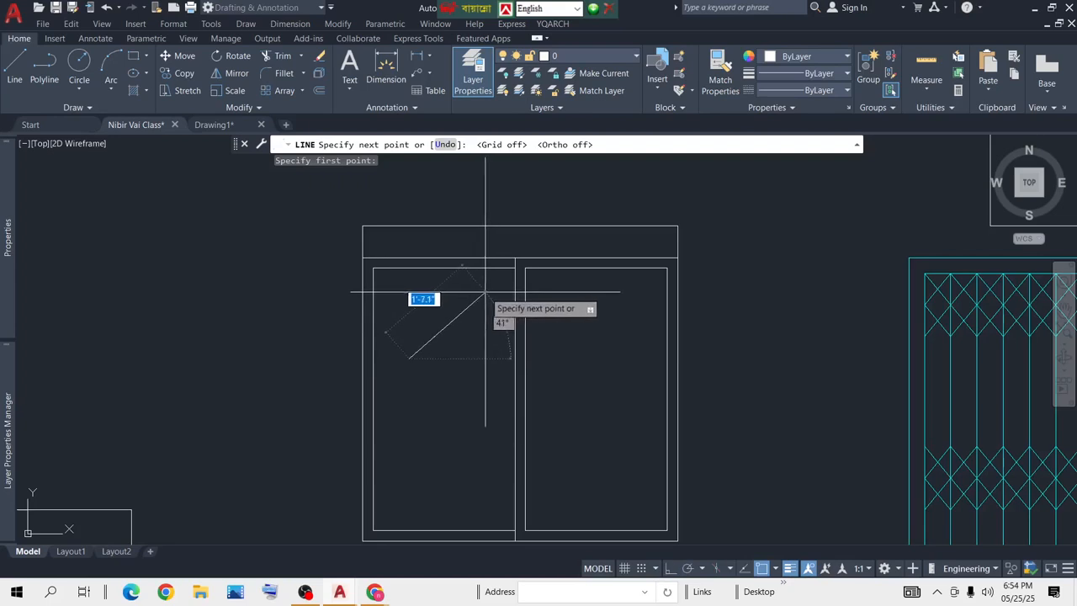
{"action": "left_click", "coordinate": [495, 286]}
{"action": "key", "text": "Return"}
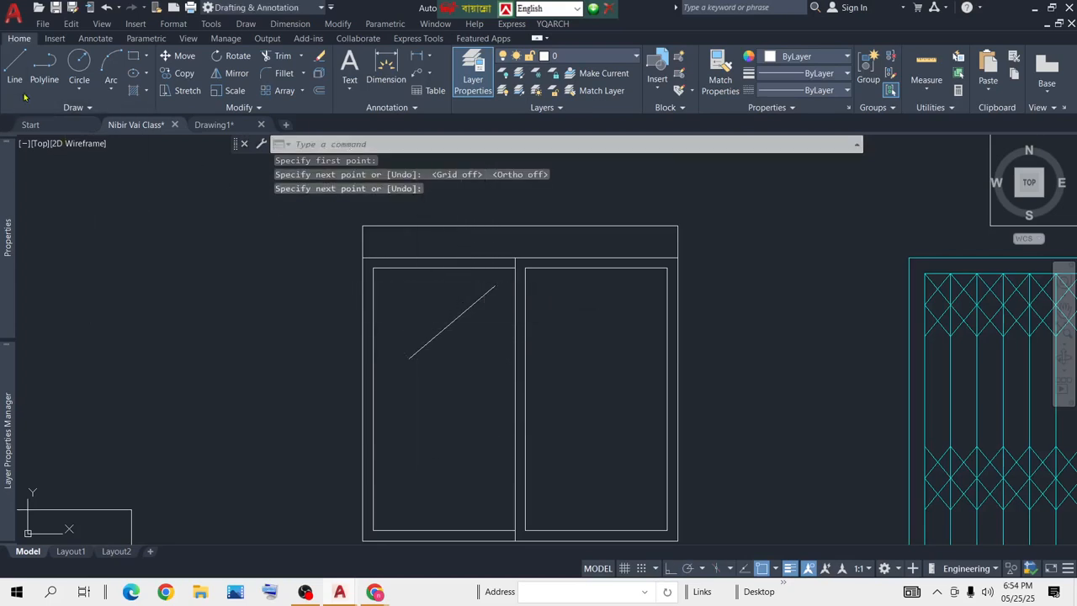
Step: Draw two more roughly parallel glass lines, one below and one above the first diagonal in the left pane
{"action": "key", "text": "Return"}
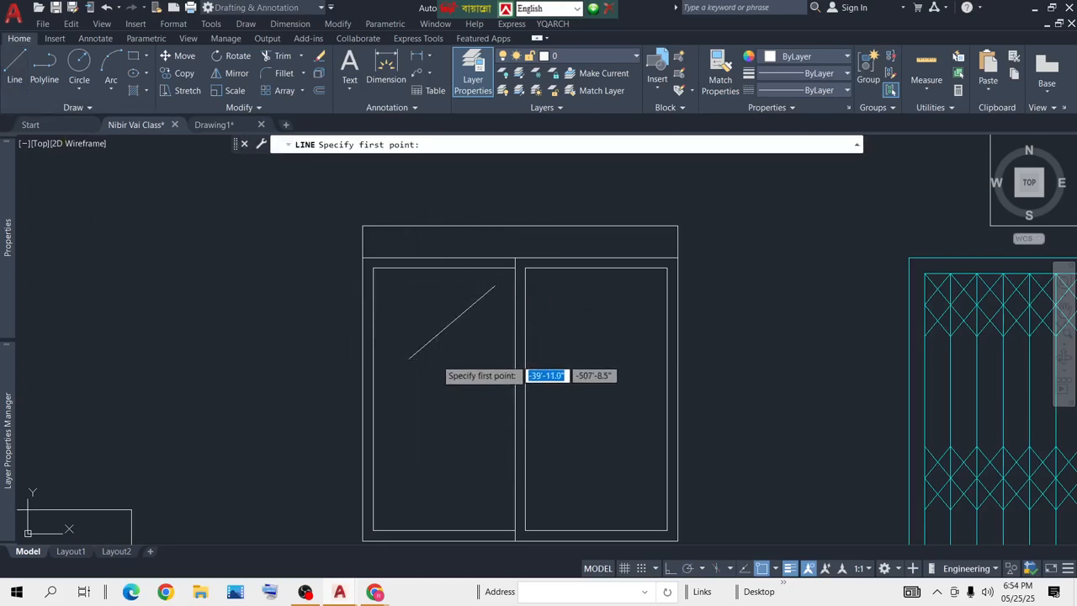
{"action": "left_click", "coordinate": [437, 358]}
{"action": "left_click", "coordinate": [492, 312]}
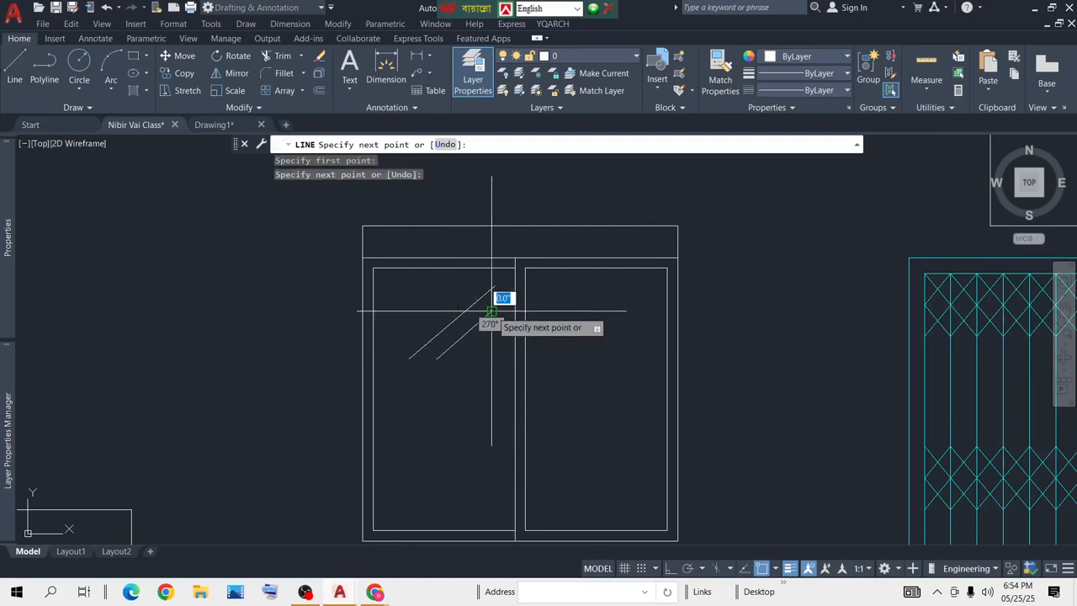
{"action": "key", "text": "Return"}
{"action": "key", "text": "Return"}
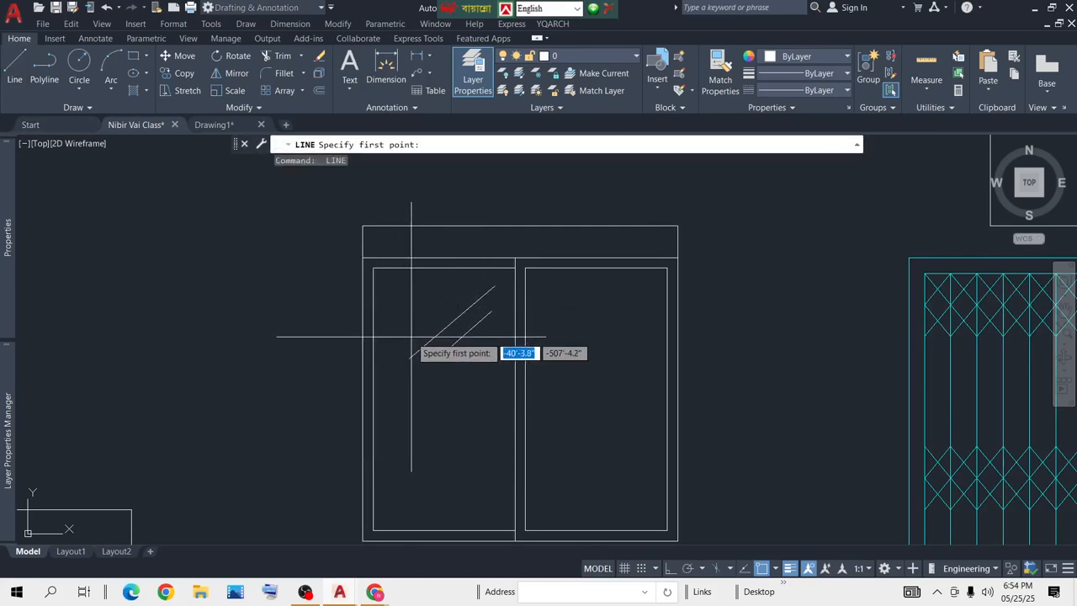
{"action": "left_click", "coordinate": [412, 336]}
{"action": "left_click", "coordinate": [474, 285]}
{"action": "key", "text": "Return"}
Step: Copy the three glass lines straight down into the lower part of the left pane with ortho on
{"action": "left_click", "coordinate": [448, 290]}
{"action": "left_click", "coordinate": [413, 409]}
{"action": "type", "text": "co"}
{"action": "key", "text": "Return"}
{"action": "left_click", "coordinate": [589, 296]}
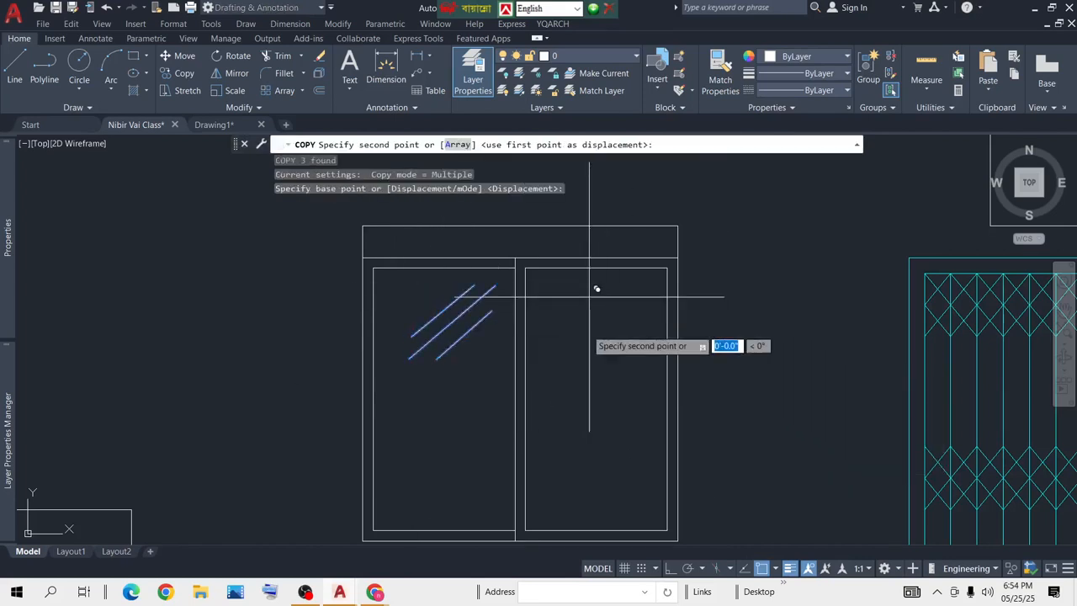
{"action": "key", "text": "F8"}
{"action": "left_click", "coordinate": [597, 424]}
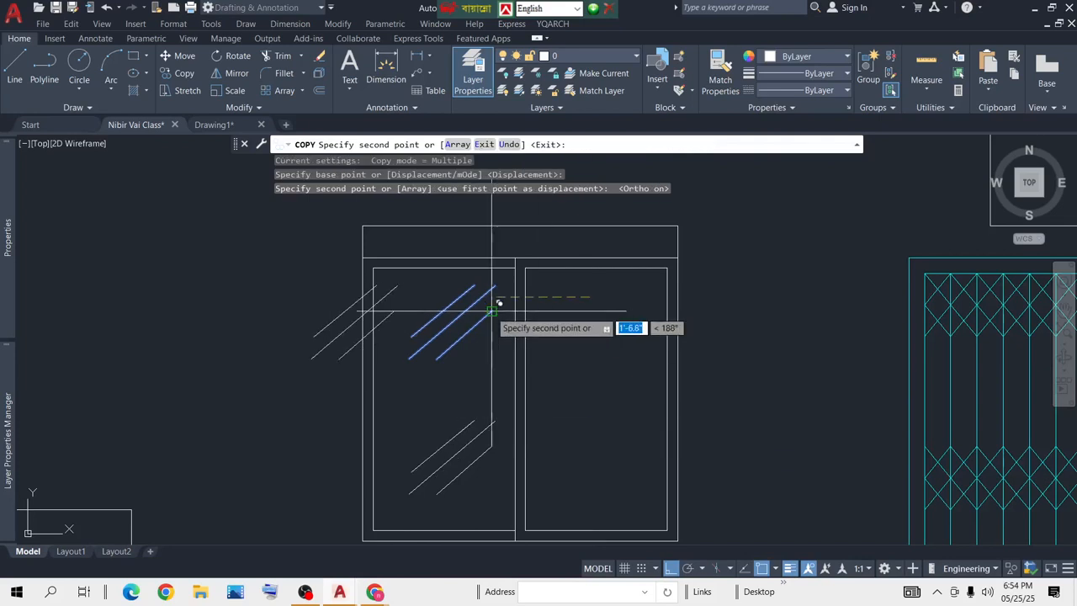
{"action": "key", "text": "Return"}
Step: Copy all six glass lines horizontally into the window's right pane
{"action": "left_click", "coordinate": [493, 278]}
{"action": "left_click", "coordinate": [418, 498]}
{"action": "type", "text": "c"}
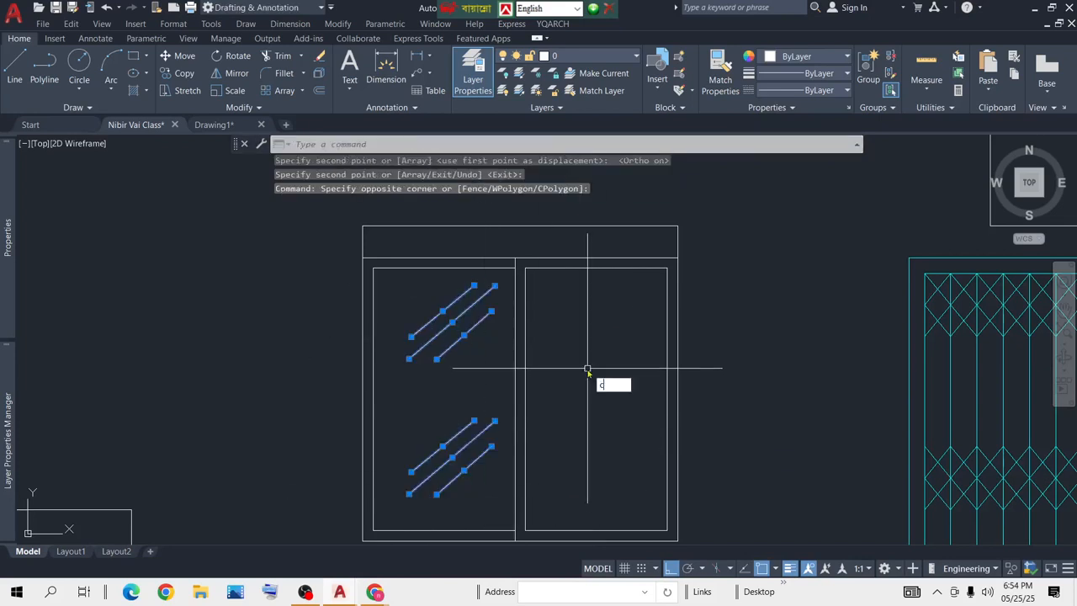
{"action": "type", "text": "o"}
{"action": "key", "text": "Return"}
{"action": "left_click", "coordinate": [557, 370]}
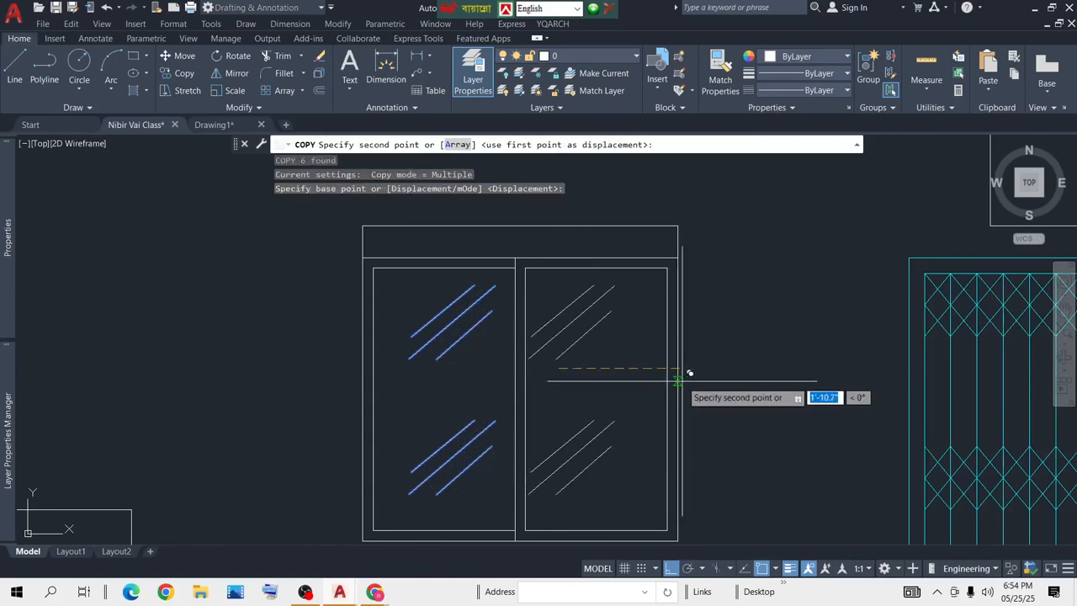
{"action": "left_click", "coordinate": [704, 376]}
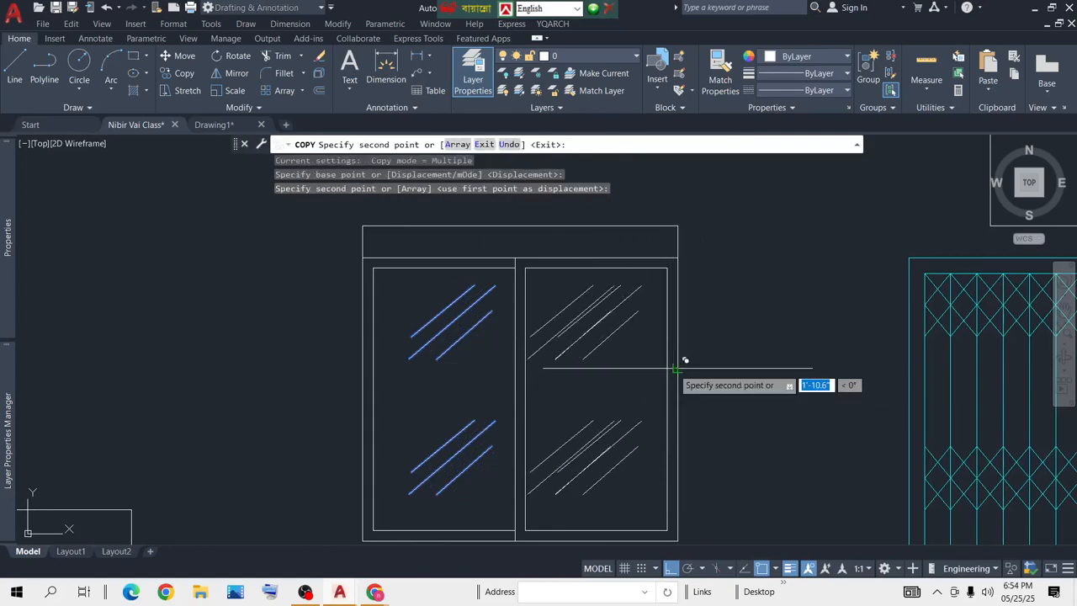
{"action": "key", "text": "Escape"}
Step: Assign the left window's frames, mullion and glass lines to the Window layer, leaving the band above it out
{"action": "scroll", "coordinate": [649, 372], "scroll_direction": "down", "scroll_amount": 3}
{"action": "scroll", "coordinate": [733, 384], "scroll_direction": "up", "scroll_amount": 4}
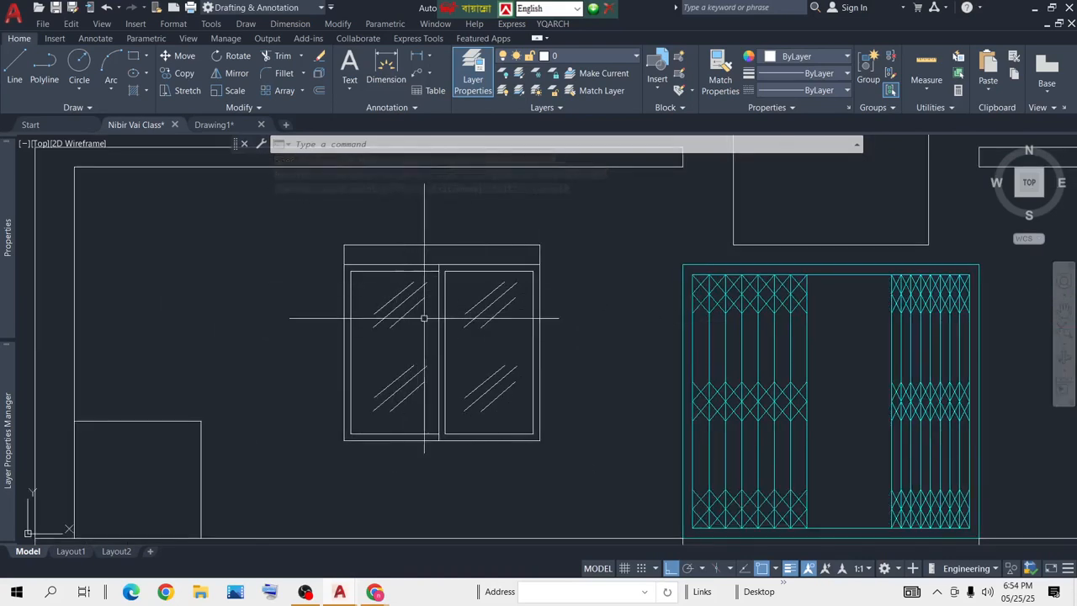
{"action": "left_click", "coordinate": [582, 266]}
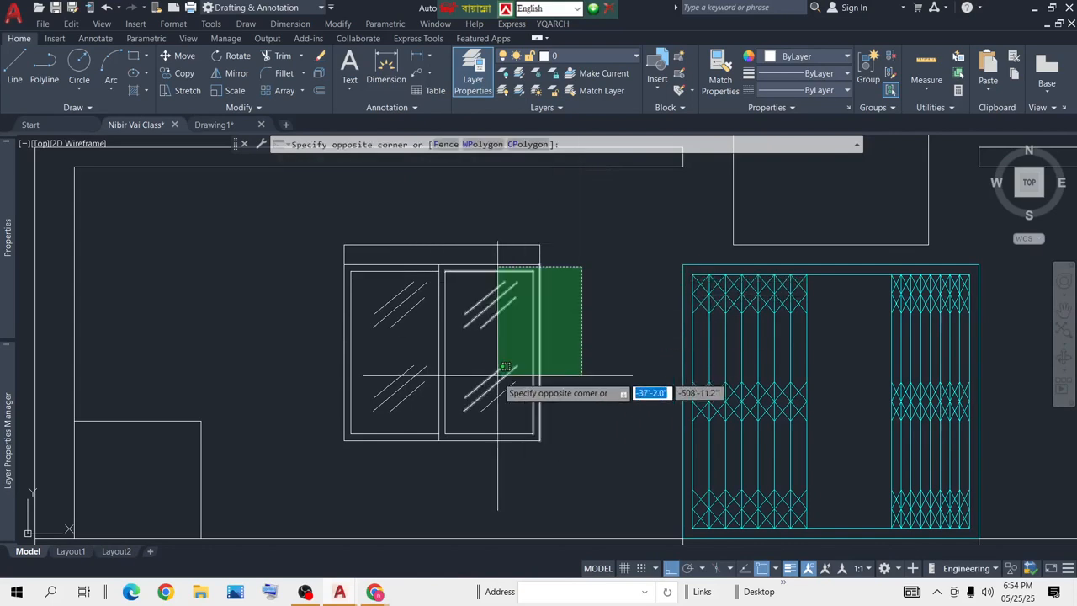
{"action": "left_click", "coordinate": [309, 462]}
{"action": "scroll", "coordinate": [408, 278], "scroll_direction": "up", "scroll_amount": 2}
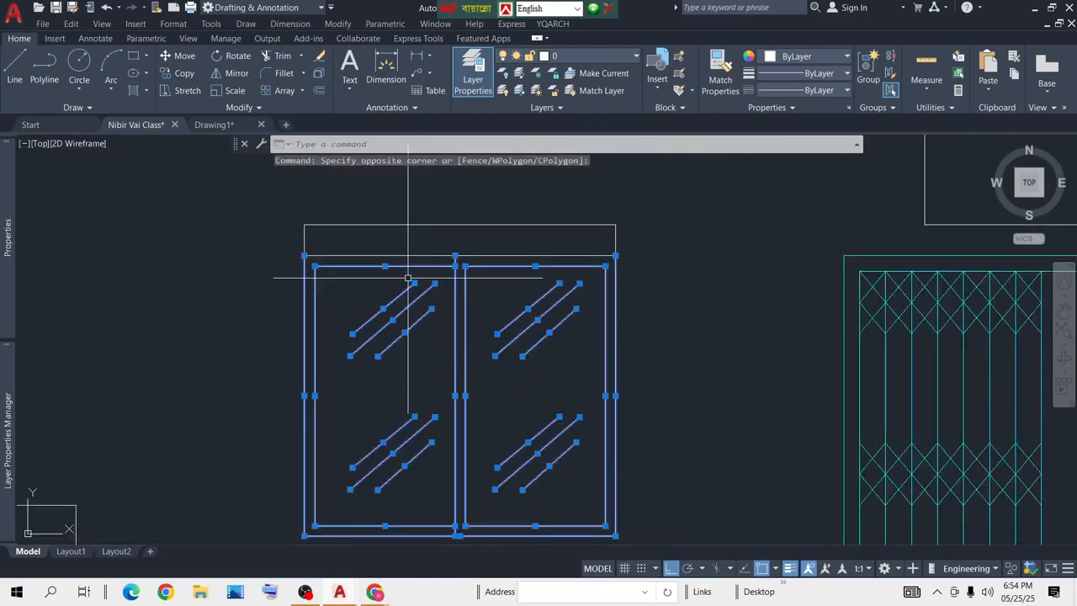
{"action": "scroll", "coordinate": [408, 278], "scroll_direction": "up", "scroll_amount": 2}
{"action": "scroll", "coordinate": [424, 244], "scroll_direction": "down", "scroll_amount": 6}
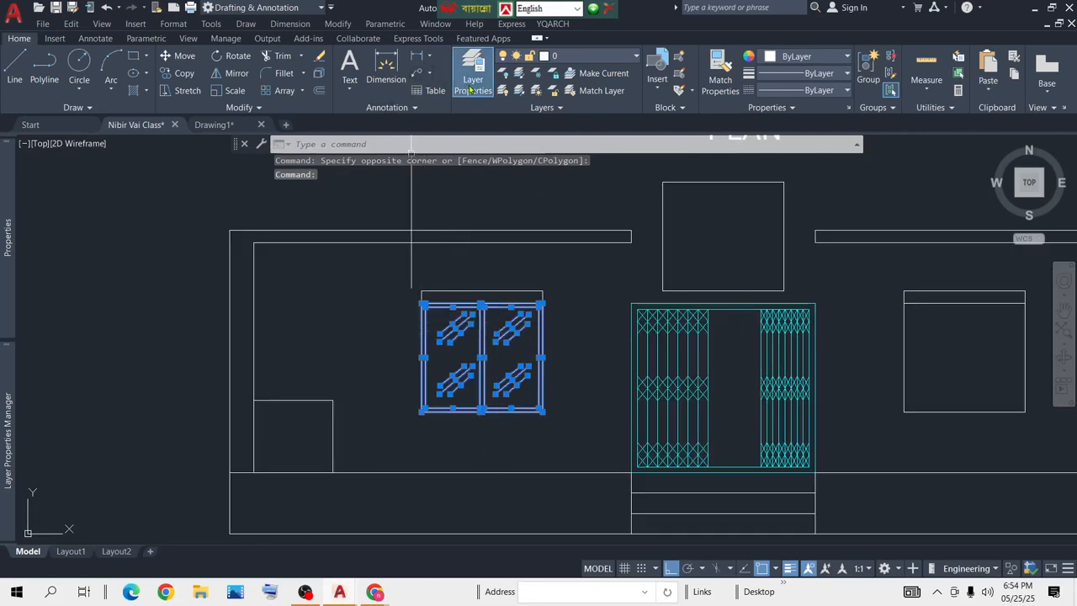
{"action": "left_click", "coordinate": [600, 59]}
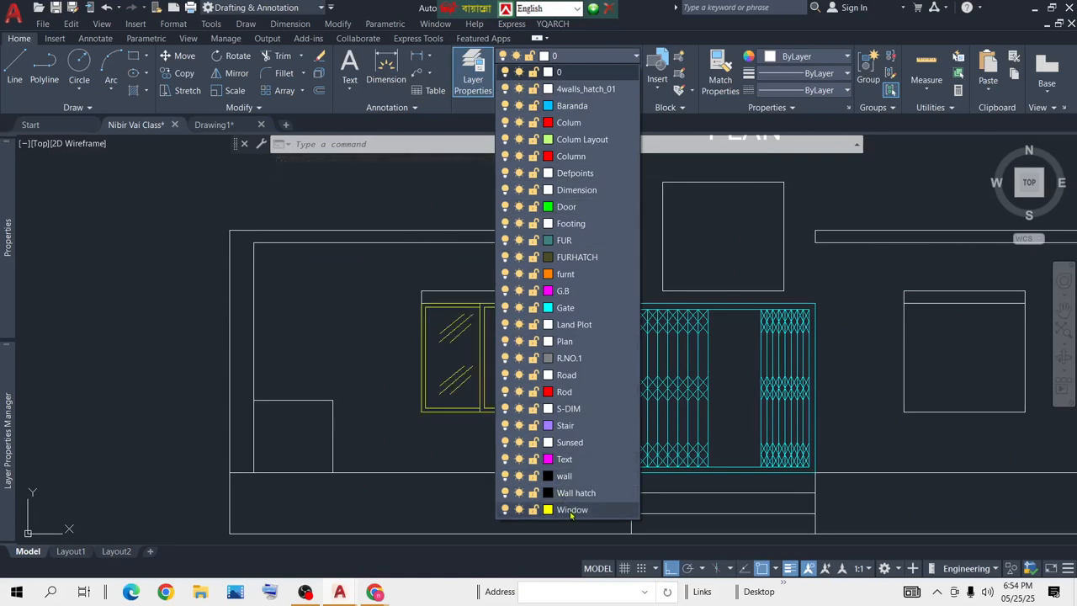
{"action": "left_click", "coordinate": [571, 510]}
{"action": "middle_click_drag", "start_coordinate": [563, 364], "coordinate": [404, 342]}
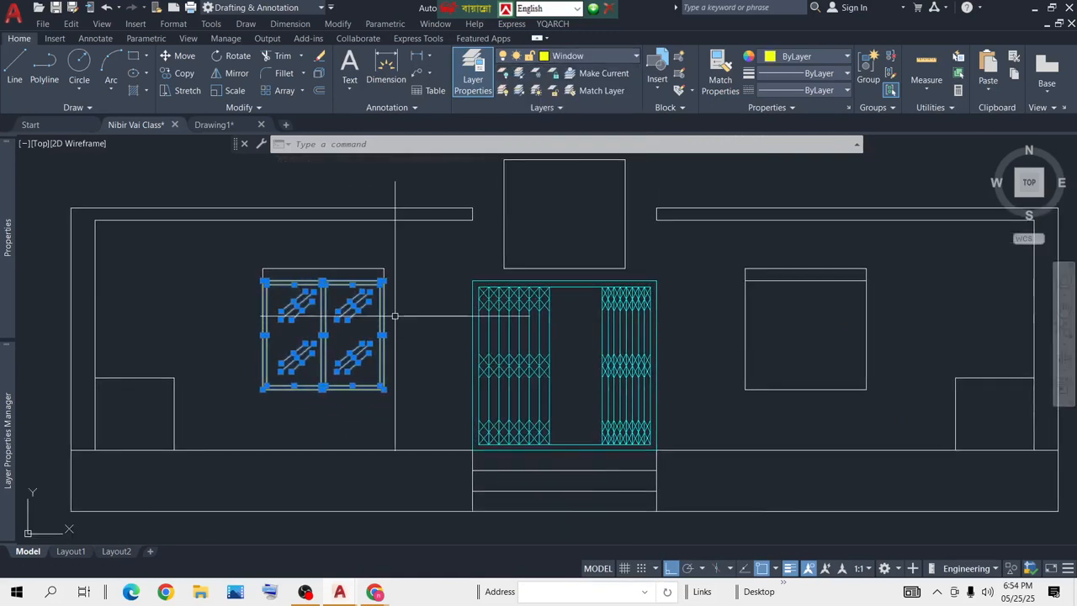
{"action": "key", "text": "Escape"}
Step: Copy the left window's frames, mullion and glass lines by the lower-left corner into the window opening beyond the gate, excluding the band above
{"action": "left_click", "coordinate": [424, 296]}
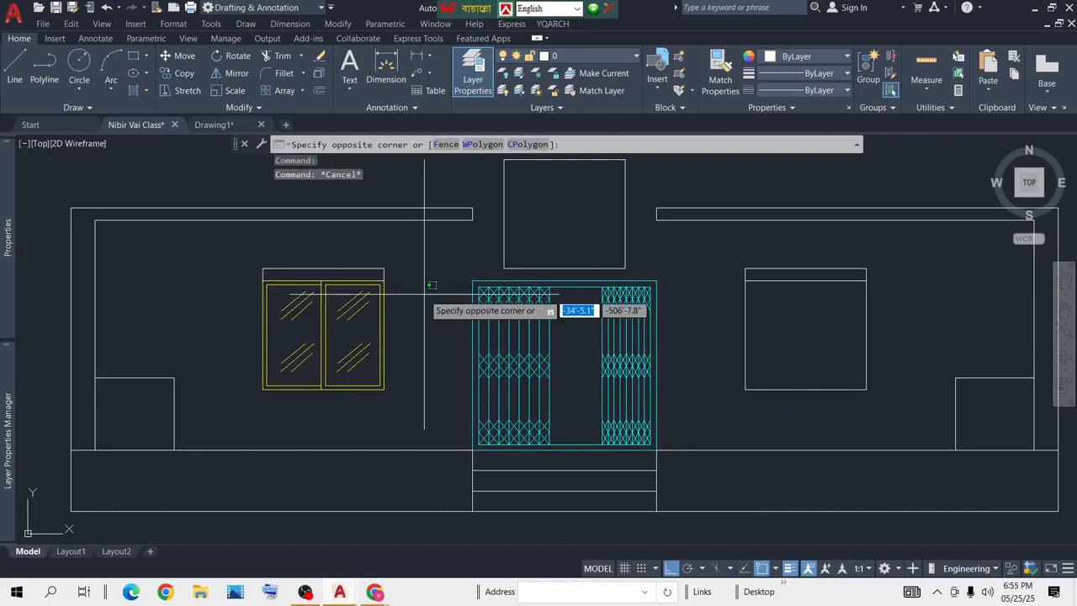
{"action": "left_click", "coordinate": [233, 407]}
{"action": "scroll", "coordinate": [323, 299], "scroll_direction": "up", "scroll_amount": 6}
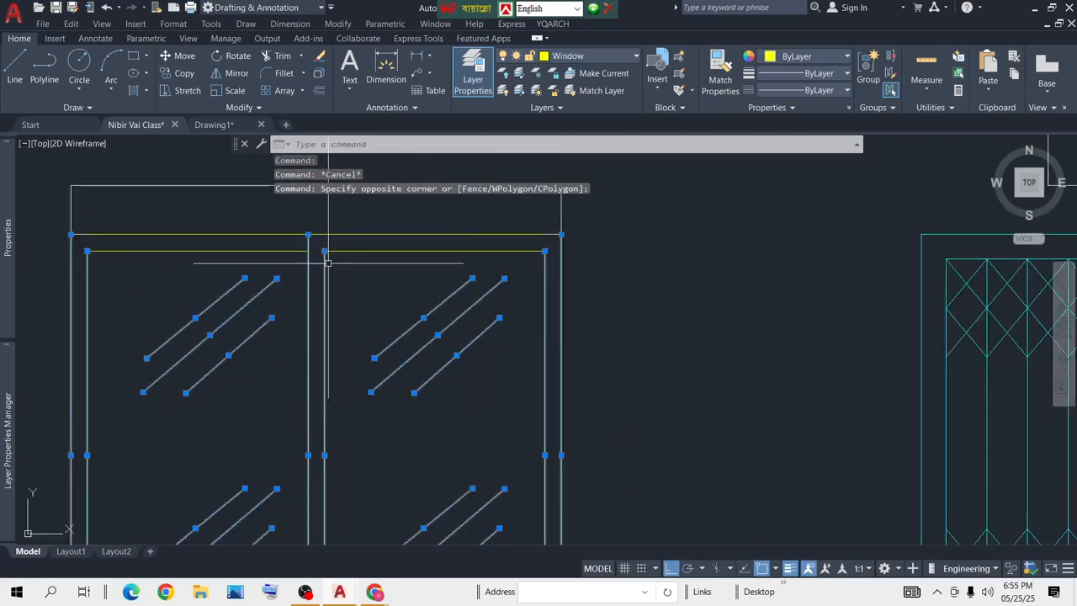
{"action": "left_click", "coordinate": [353, 269]}
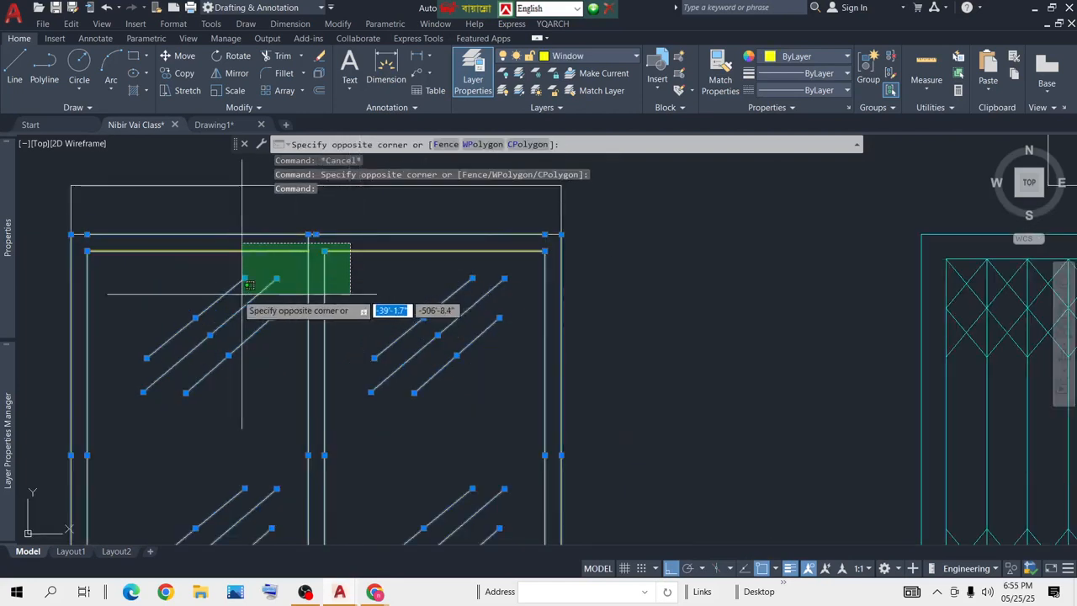
{"action": "left_click", "coordinate": [233, 298]}
{"action": "scroll", "coordinate": [352, 293], "scroll_direction": "down", "scroll_amount": 2}
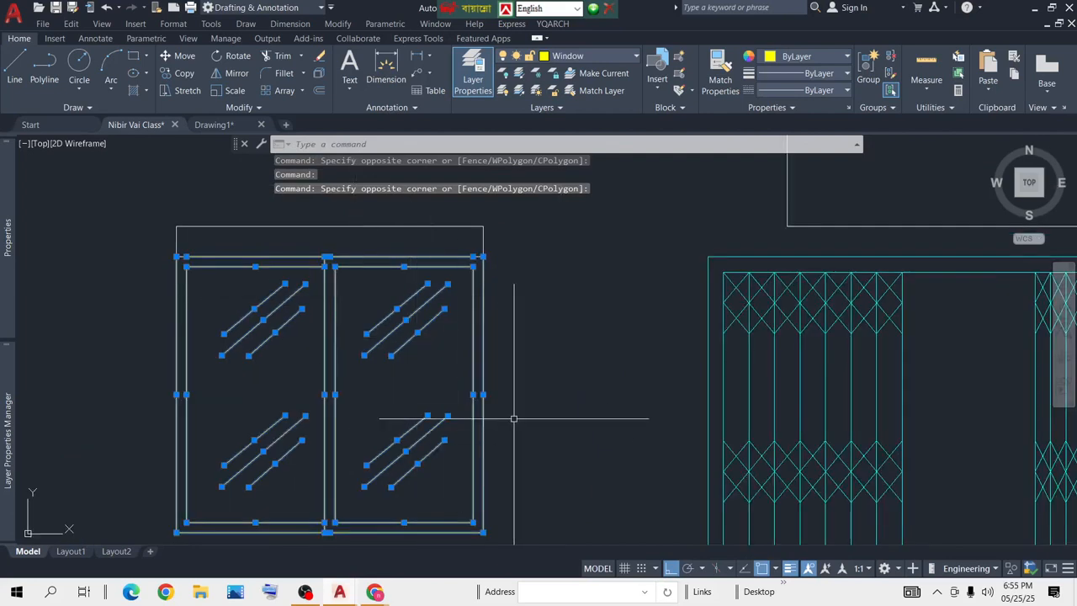
{"action": "type", "text": "p"}
{"action": "key", "text": "Return"}
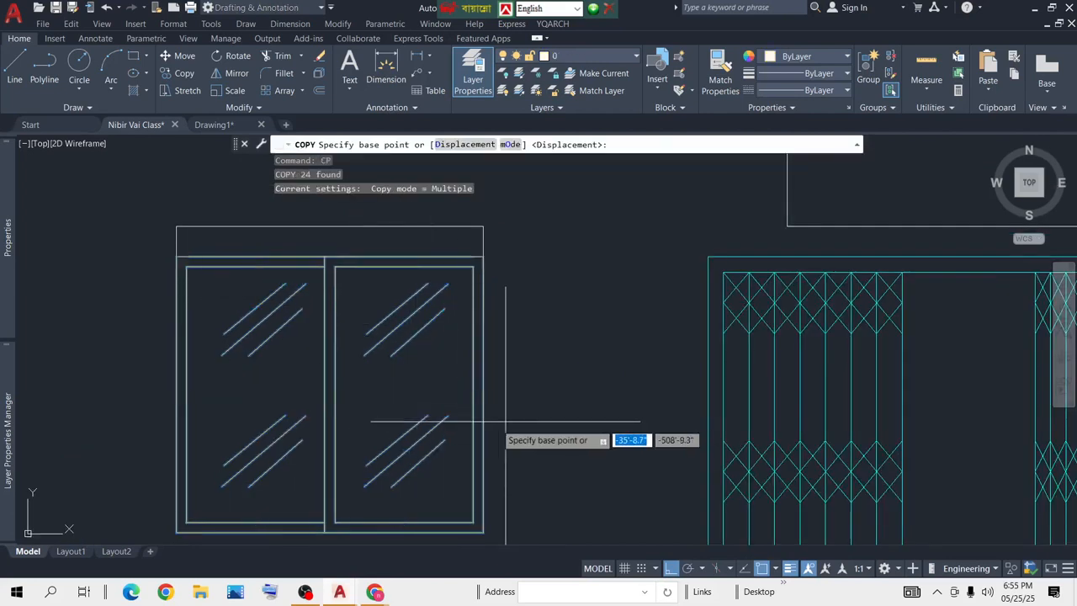
{"action": "left_click", "coordinate": [177, 533]}
{"action": "scroll", "coordinate": [460, 494], "scroll_direction": "down", "scroll_amount": 4}
{"action": "middle_click_drag", "start_coordinate": [781, 478], "coordinate": [479, 419]}
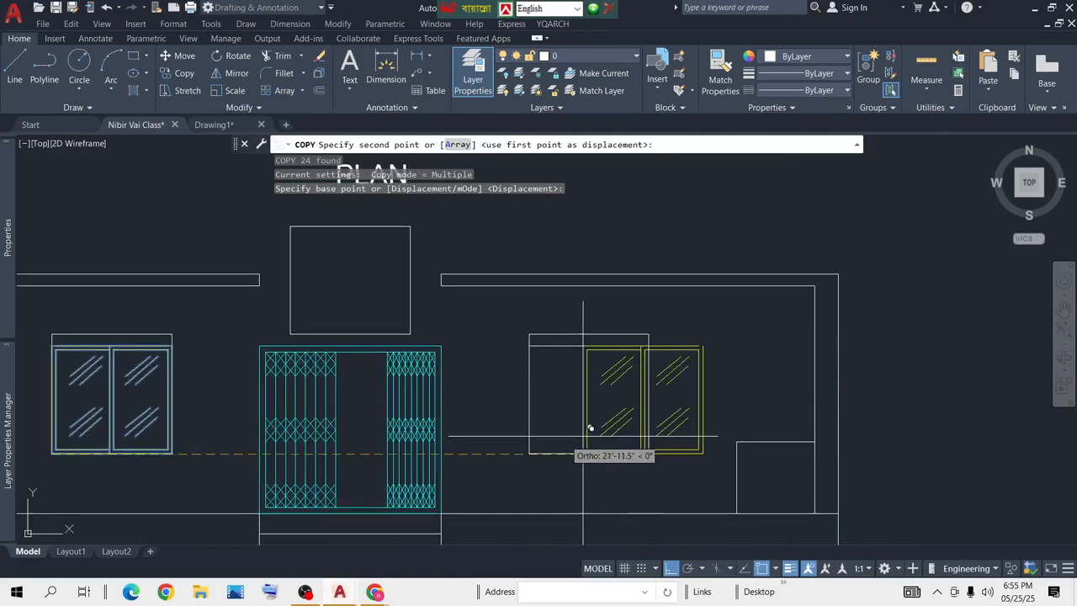
{"action": "left_click", "coordinate": [532, 454]}
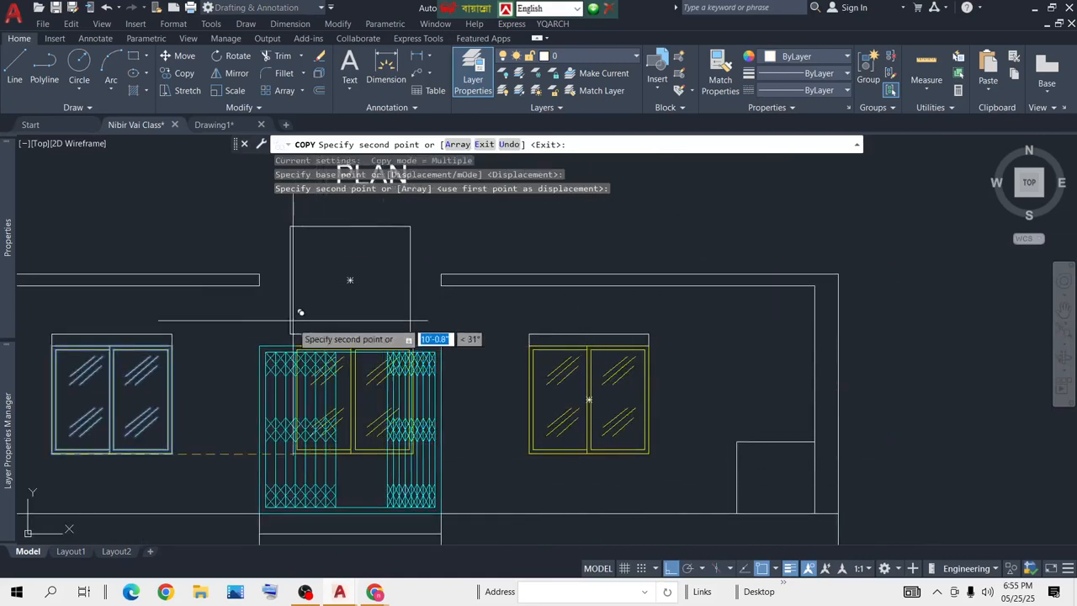
Step: Place a second copy of the window in the rectangular opening above the gate and finish copying
{"action": "left_click", "coordinate": [291, 333]}
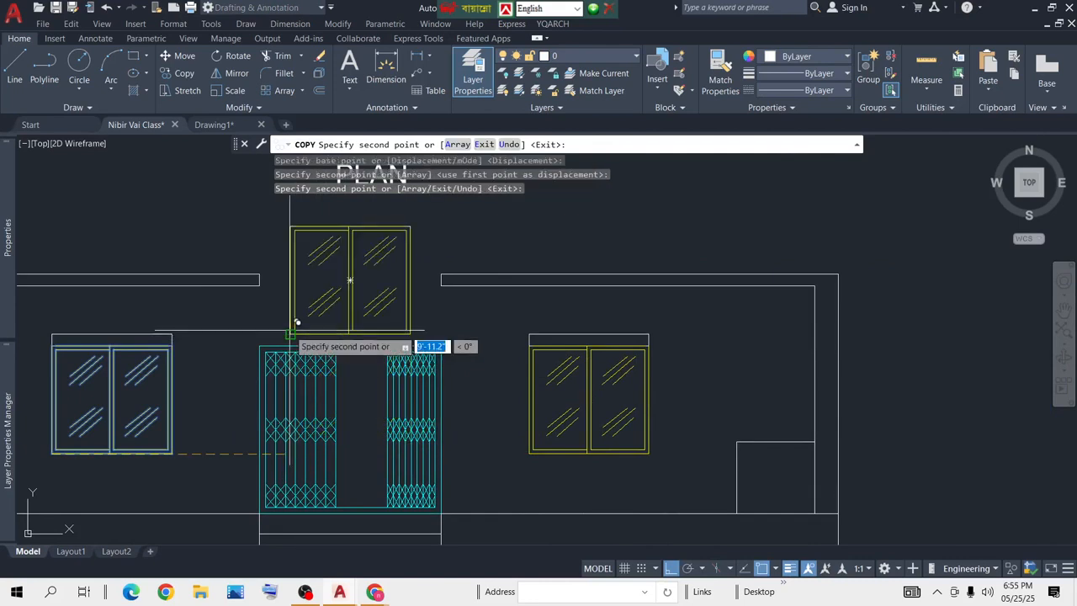
{"action": "key", "text": "Return"}
{"action": "middle_click_drag", "start_coordinate": [462, 356], "coordinate": [494, 356]}
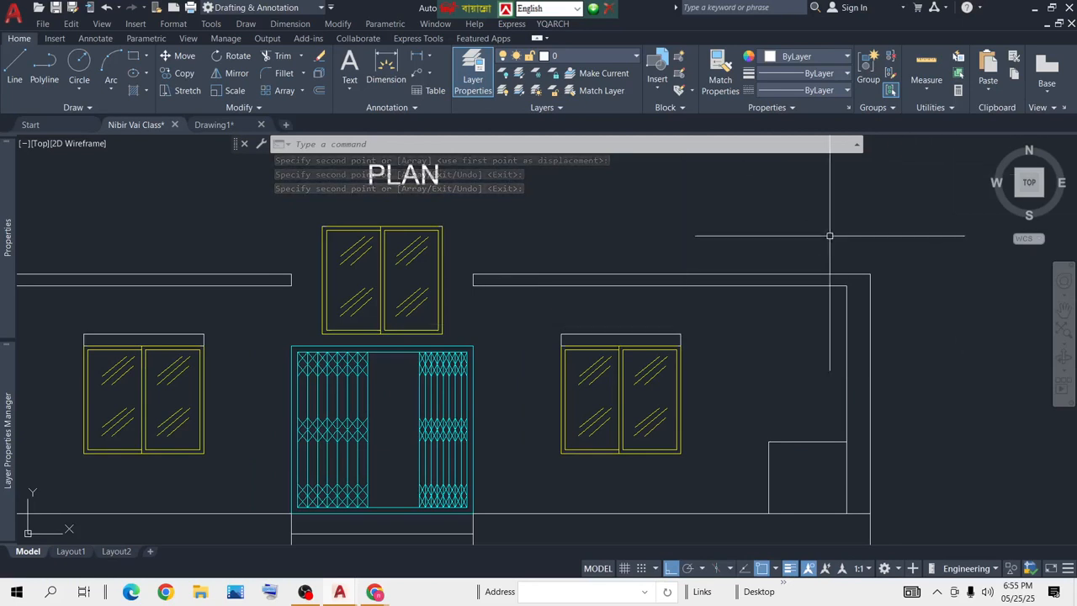
{"action": "scroll", "coordinate": [577, 294], "scroll_direction": "down", "scroll_amount": 6}
{"action": "scroll", "coordinate": [528, 308], "scroll_direction": "up", "scroll_amount": 4}
{"action": "scroll", "coordinate": [511, 301], "scroll_direction": "up", "scroll_amount": 4}
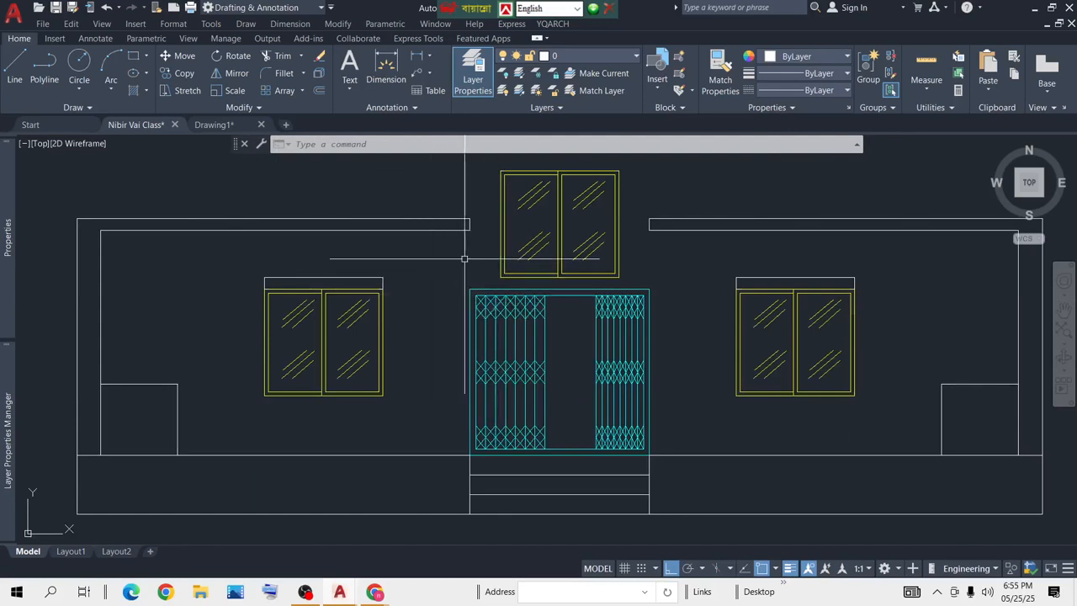
{"action": "scroll", "coordinate": [324, 353], "scroll_direction": "up", "scroll_amount": 5}
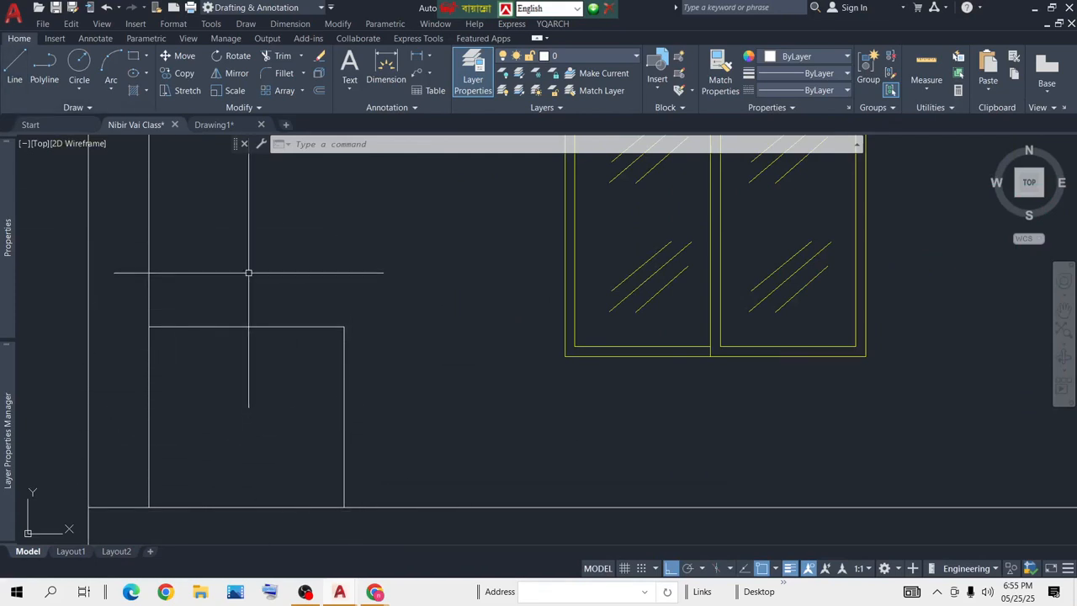
{"action": "key", "text": "Return"}
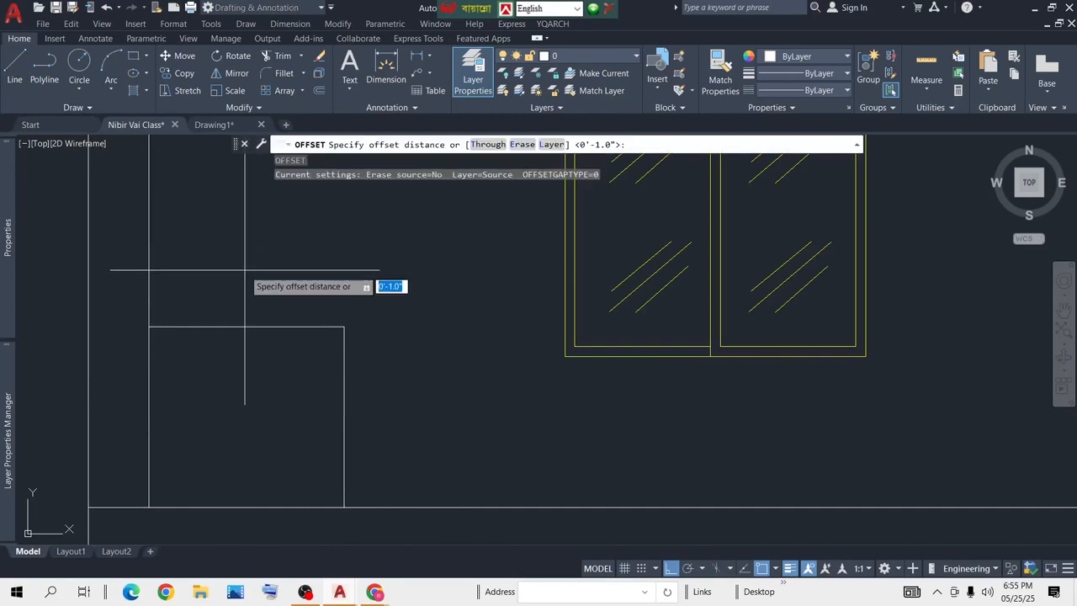
{"action": "key", "text": "Return"}
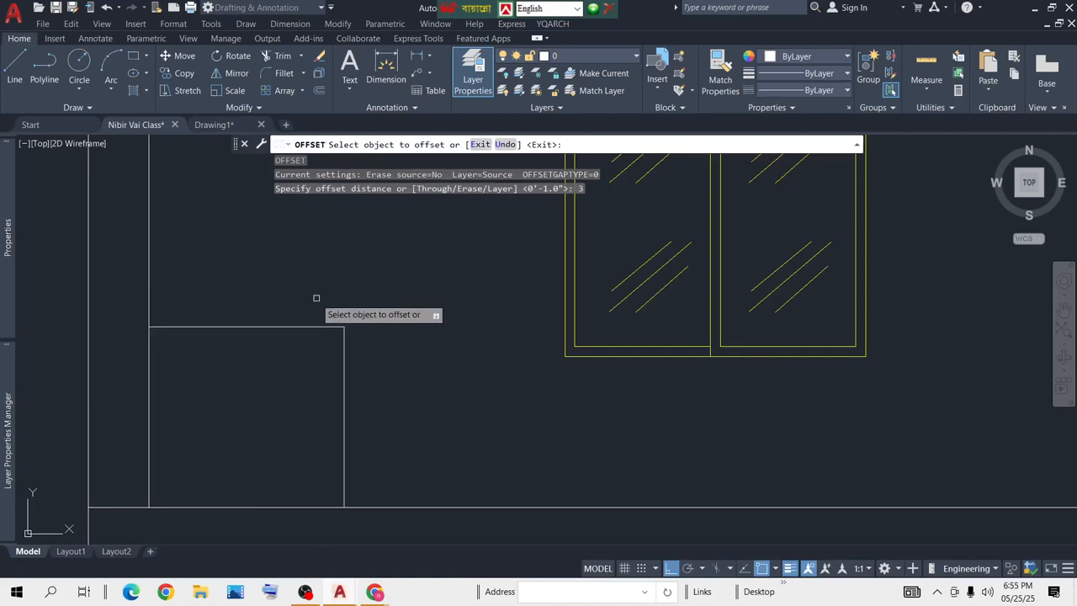
{"action": "key", "text": "Escape"}
Step: Explode the small rectangle standing on the plinth at the elevation's left end into separate lines
{"action": "left_click", "coordinate": [312, 327]}
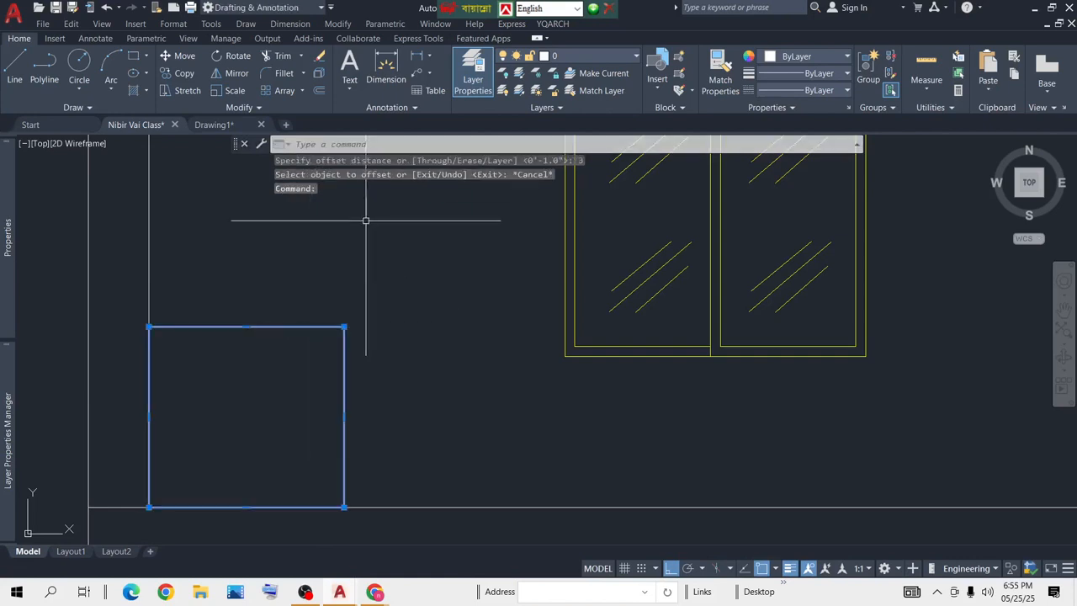
{"action": "type", "text": "x"}
{"action": "key", "text": "Return"}
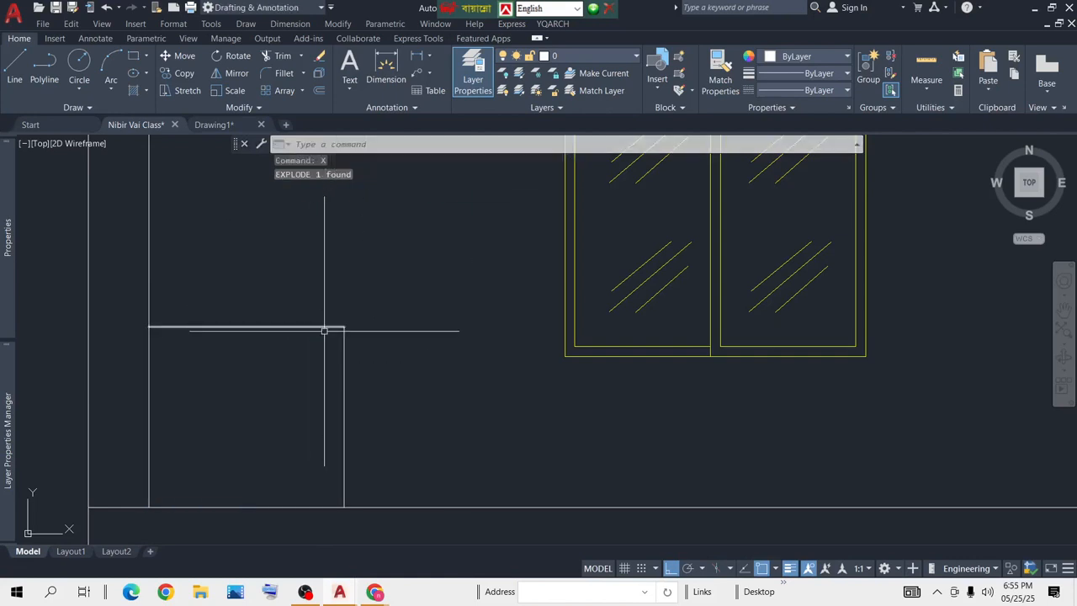
Step: Try offsetting the top edge of the left-end box 4 inches downward, and erase the trial line
{"action": "type", "text": "o"}
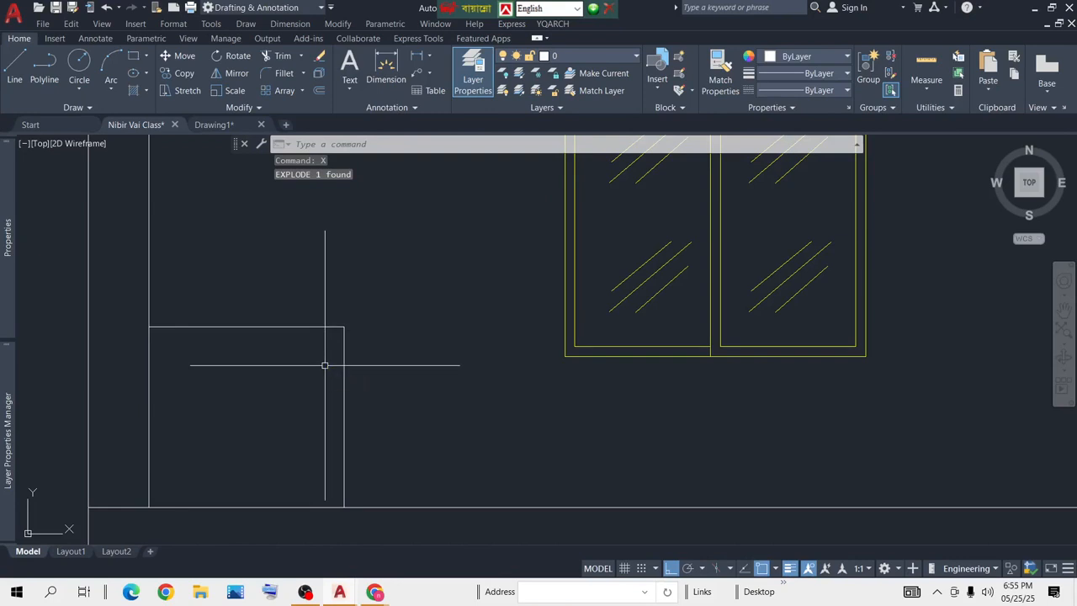
{"action": "key", "text": "Return"}
{"action": "type", "text": "4"}
{"action": "key", "text": "Return"}
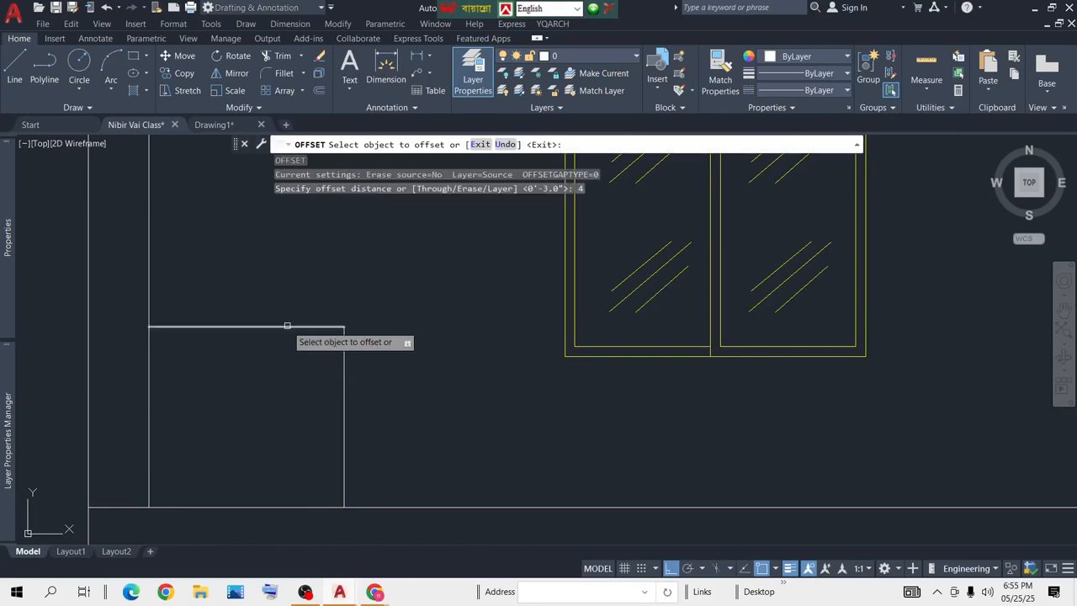
{"action": "left_click", "coordinate": [287, 326]}
{"action": "left_click", "coordinate": [280, 358]}
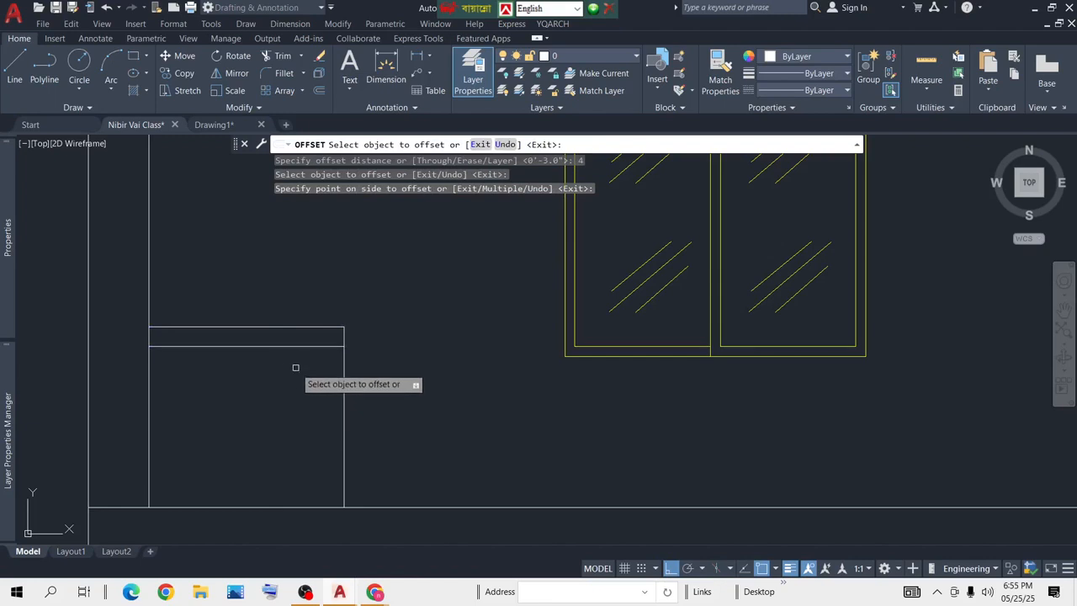
{"action": "key", "text": "Escape"}
{"action": "key", "text": "Delete"}
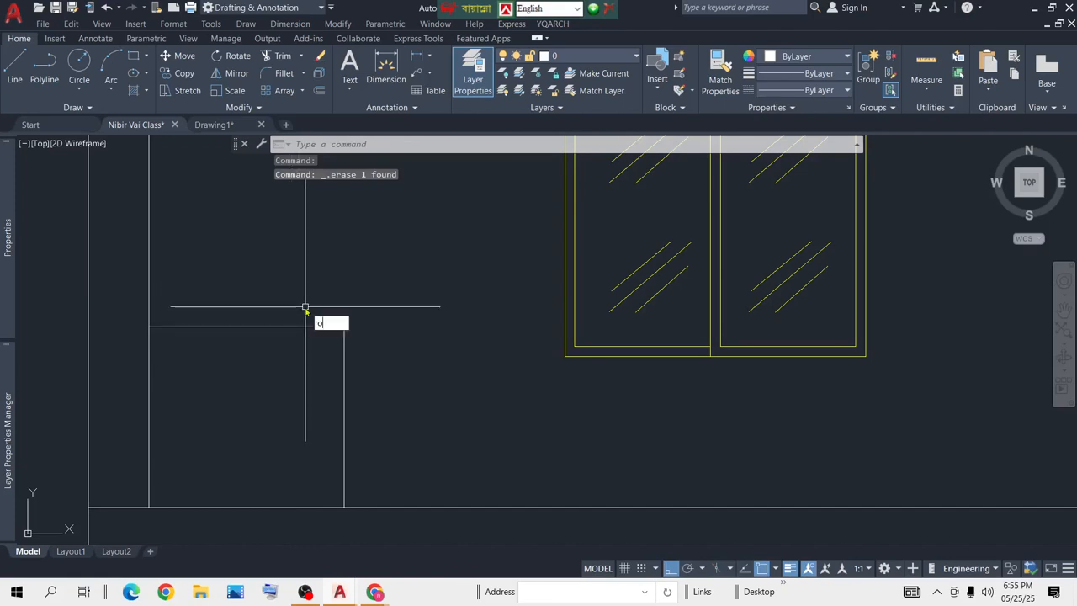
Step: Offset the left-end box's top edge downward in succession to make five horizontal lines spaced 6 inches apart
{"action": "key", "text": "Return"}
{"action": "key", "text": "Return"}
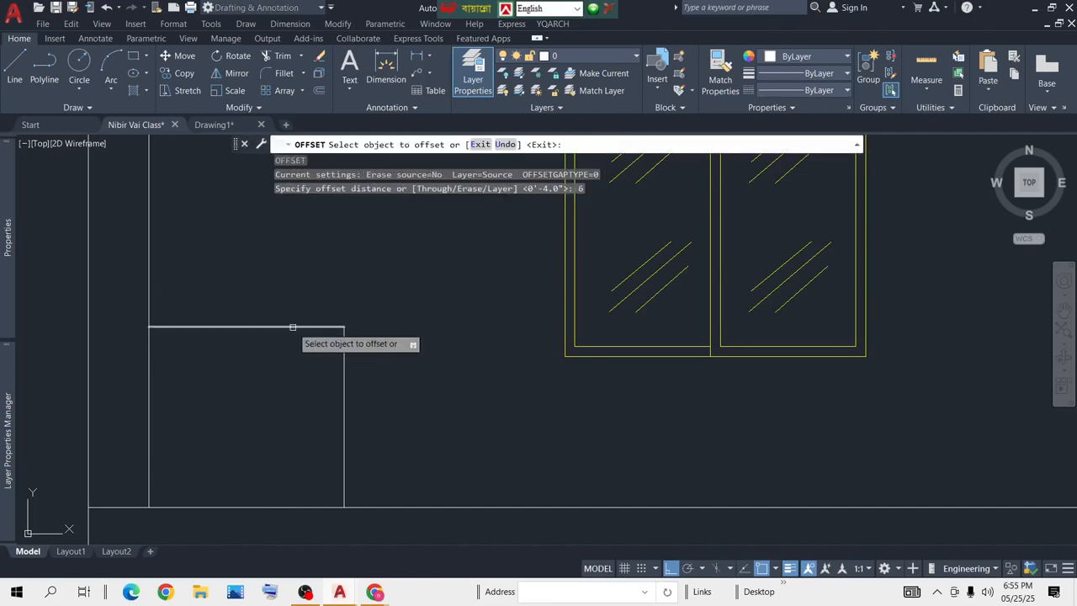
{"action": "left_click", "coordinate": [294, 326]}
{"action": "left_click", "coordinate": [271, 370]}
{"action": "left_click", "coordinate": [273, 357]}
{"action": "left_click", "coordinate": [263, 404]}
{"action": "left_click", "coordinate": [271, 387]}
{"action": "left_click", "coordinate": [271, 450]}
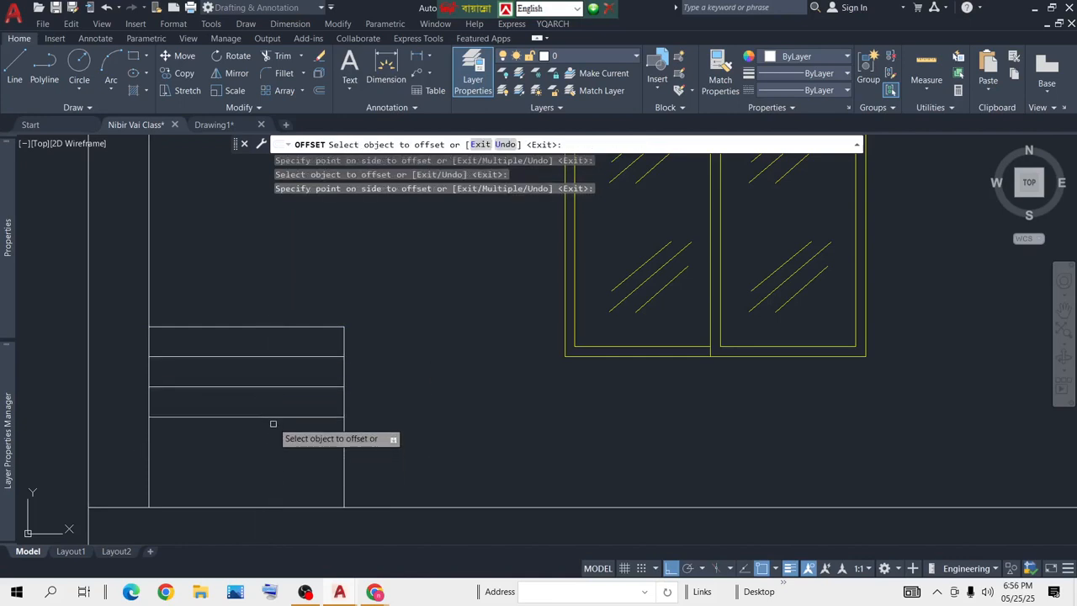
{"action": "left_click", "coordinate": [271, 446]}
{"action": "left_click", "coordinate": [271, 459]}
{"action": "key", "text": "Return"}
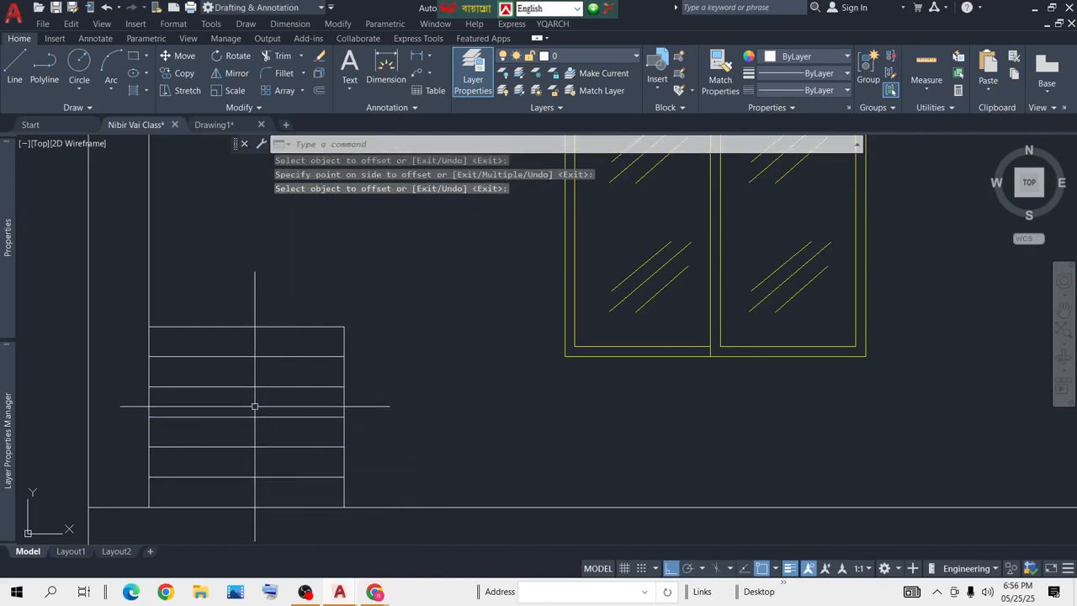
Step: Offset each of the five inner horizontal lines of the left-end box upward by 1 inch to form double lines
{"action": "key", "text": "Return"}
{"action": "type", "text": "1"}
{"action": "key", "text": "Return"}
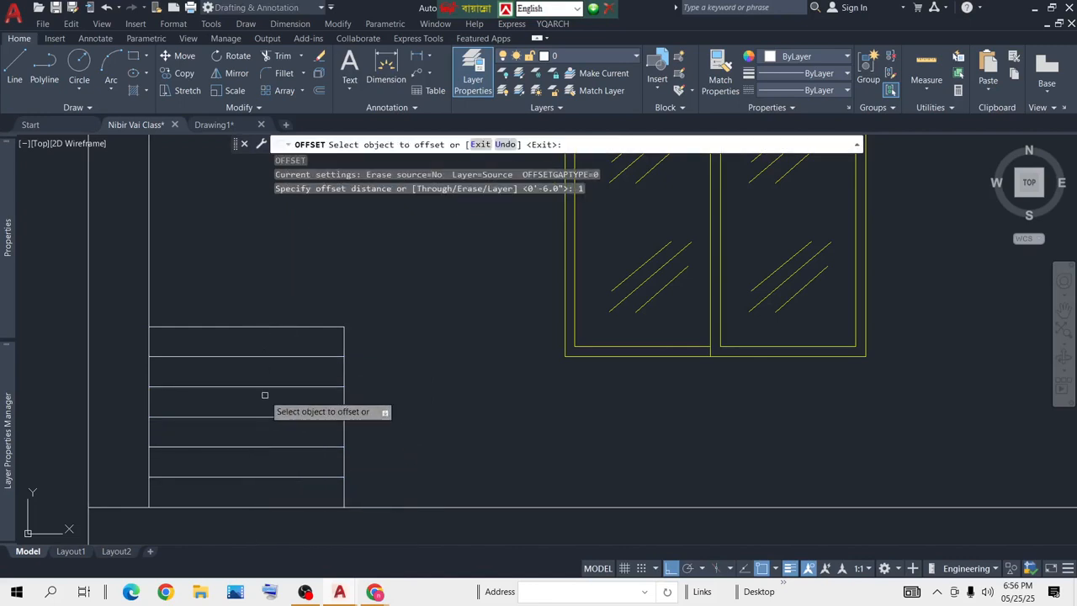
{"action": "left_click", "coordinate": [252, 473]}
{"action": "left_click", "coordinate": [254, 455]}
{"action": "left_click", "coordinate": [250, 477]}
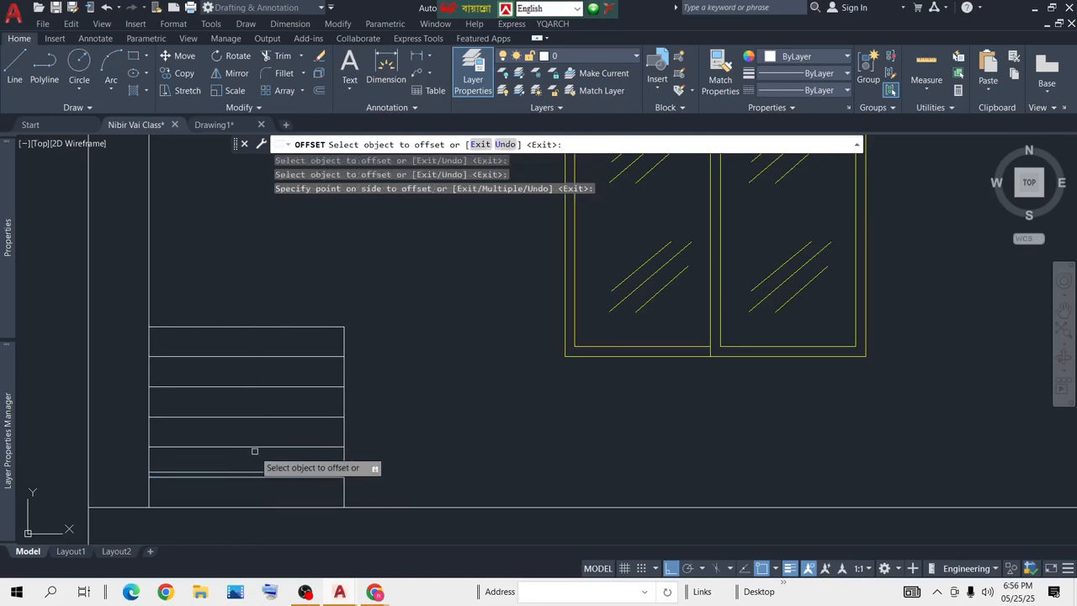
{"action": "left_click", "coordinate": [256, 447]}
{"action": "left_click", "coordinate": [261, 429]}
{"action": "left_click", "coordinate": [266, 418]}
{"action": "left_click", "coordinate": [276, 395]}
{"action": "left_click", "coordinate": [280, 388]}
{"action": "left_click", "coordinate": [291, 368]}
{"action": "left_click", "coordinate": [296, 357]}
{"action": "left_click", "coordinate": [294, 344]}
{"action": "key", "text": "Return"}
Step: Copy the left-end box's horizontal lines and inner side edge by the lower-right corner onto the matching box at the elevation's right end
{"action": "scroll", "coordinate": [224, 372], "scroll_direction": "down", "scroll_amount": 2}
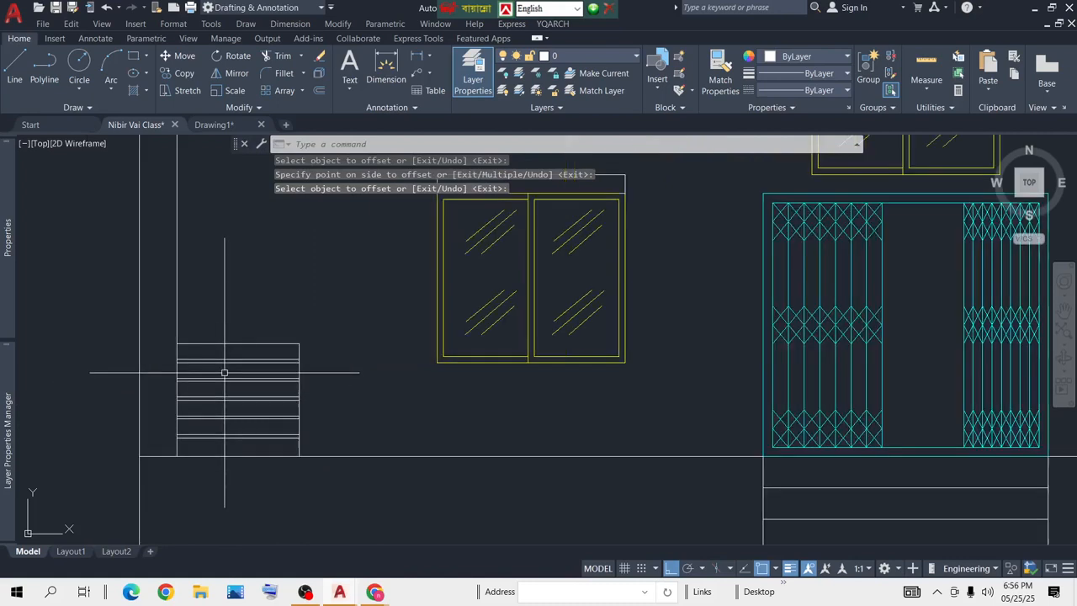
{"action": "left_click", "coordinate": [299, 328]}
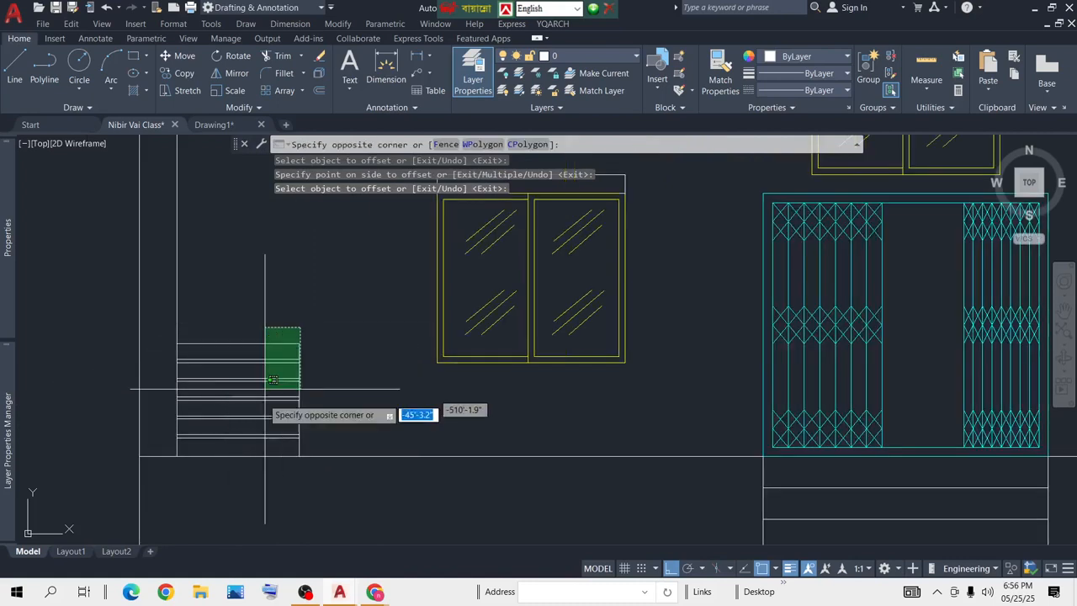
{"action": "left_click", "coordinate": [240, 452]}
{"action": "type", "text": "cp"}
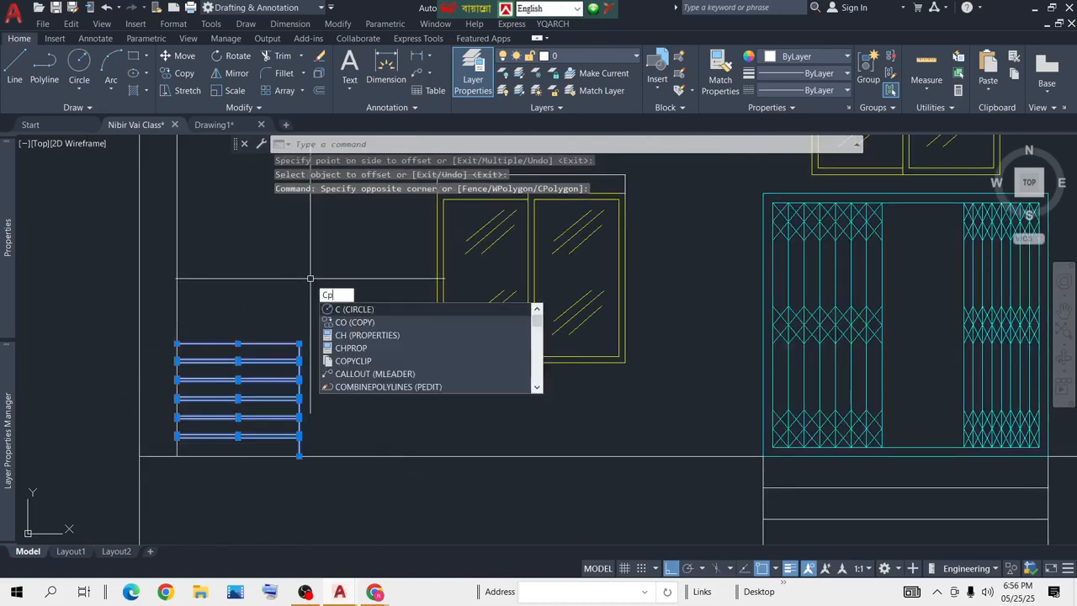
{"action": "key", "text": "Return"}
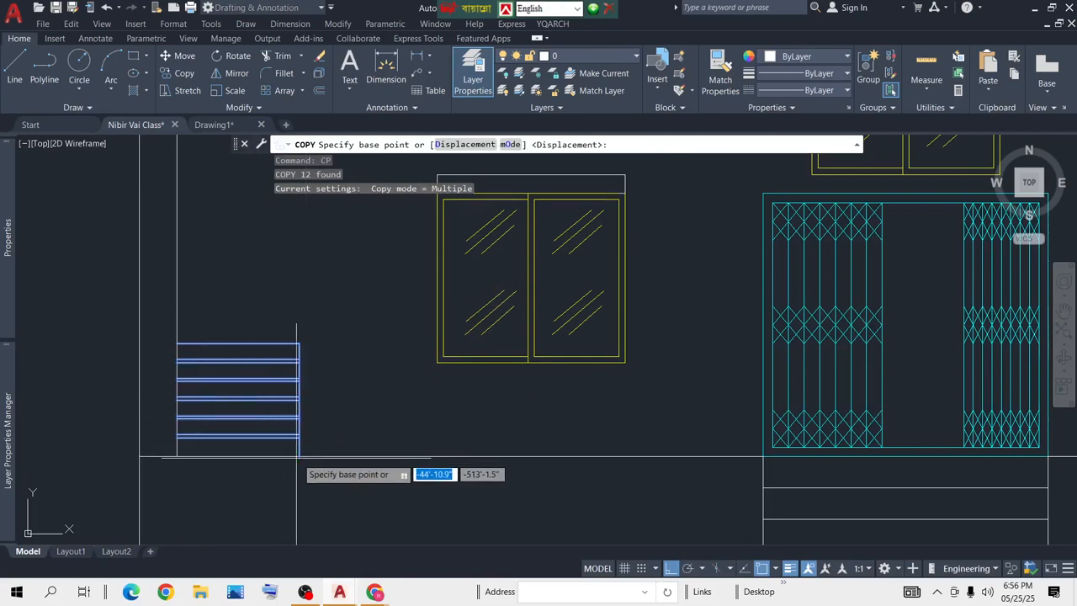
{"action": "left_click", "coordinate": [299, 455]}
{"action": "scroll", "coordinate": [300, 456], "scroll_direction": "down", "scroll_amount": 5}
{"action": "scroll", "coordinate": [594, 440], "scroll_direction": "up", "scroll_amount": 5}
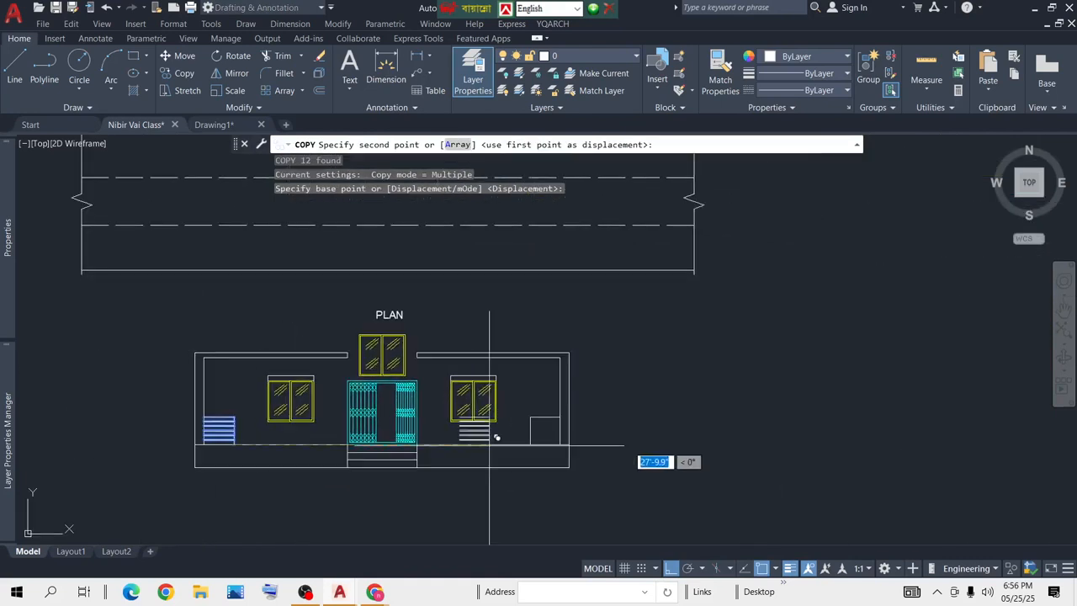
{"action": "left_click", "coordinate": [599, 440]}
{"action": "scroll", "coordinate": [539, 429], "scroll_direction": "down", "scroll_amount": 8}
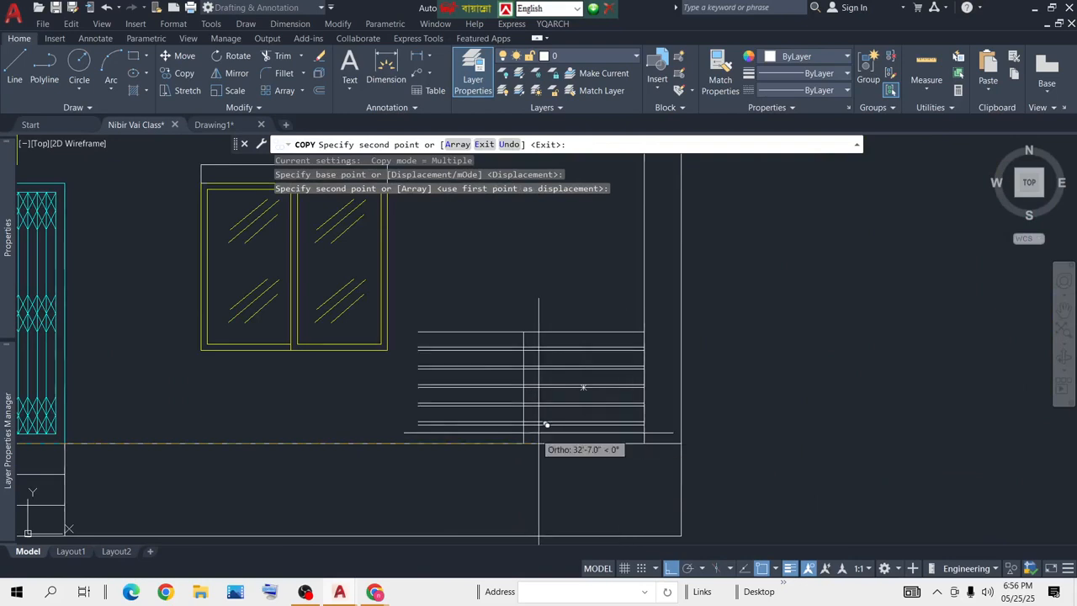
{"action": "scroll", "coordinate": [365, 413], "scroll_direction": "up", "scroll_amount": 8}
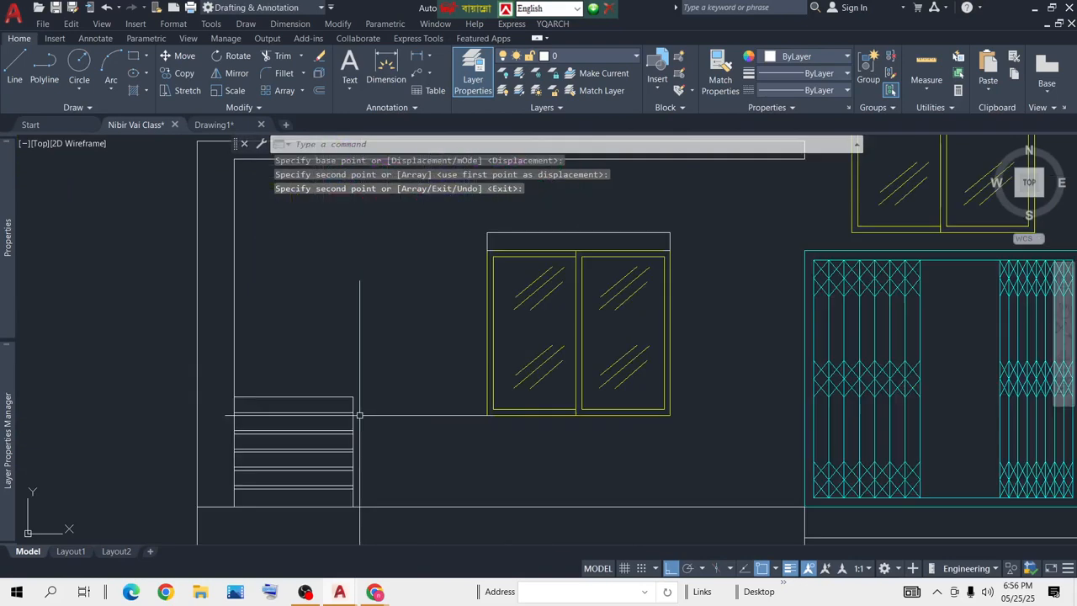
{"action": "key", "text": "Return"}
Step: Move the horizontal lines and edges of both end boxes in the front elevation to the Baranda layer
{"action": "left_click", "coordinate": [390, 380]}
{"action": "left_click", "coordinate": [310, 474]}
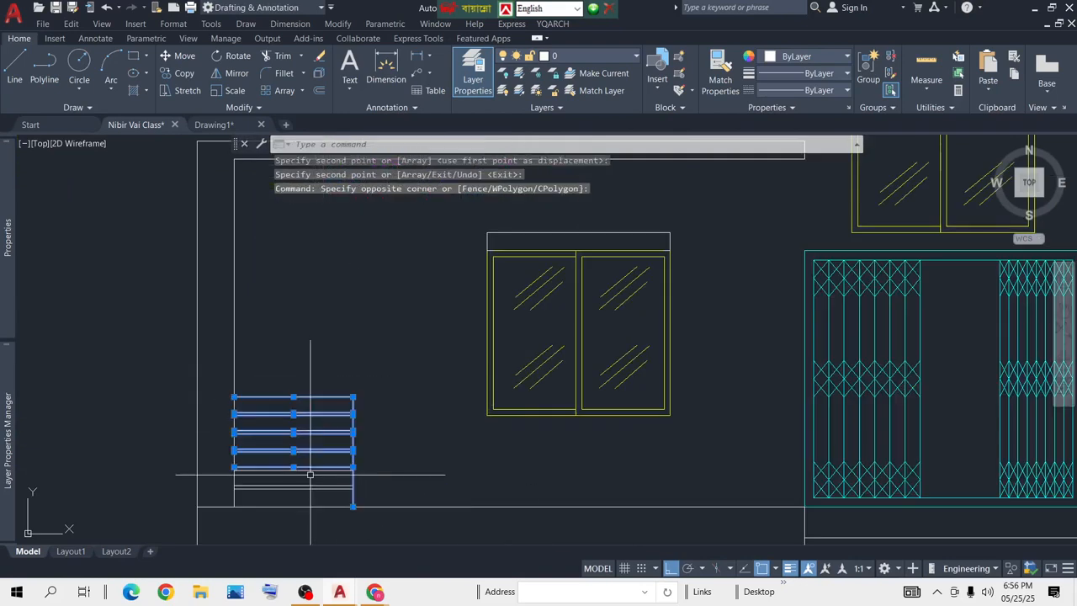
{"action": "left_click", "coordinate": [385, 354]}
{"action": "left_click", "coordinate": [289, 497]}
{"action": "scroll", "coordinate": [291, 471], "scroll_direction": "down", "scroll_amount": 5}
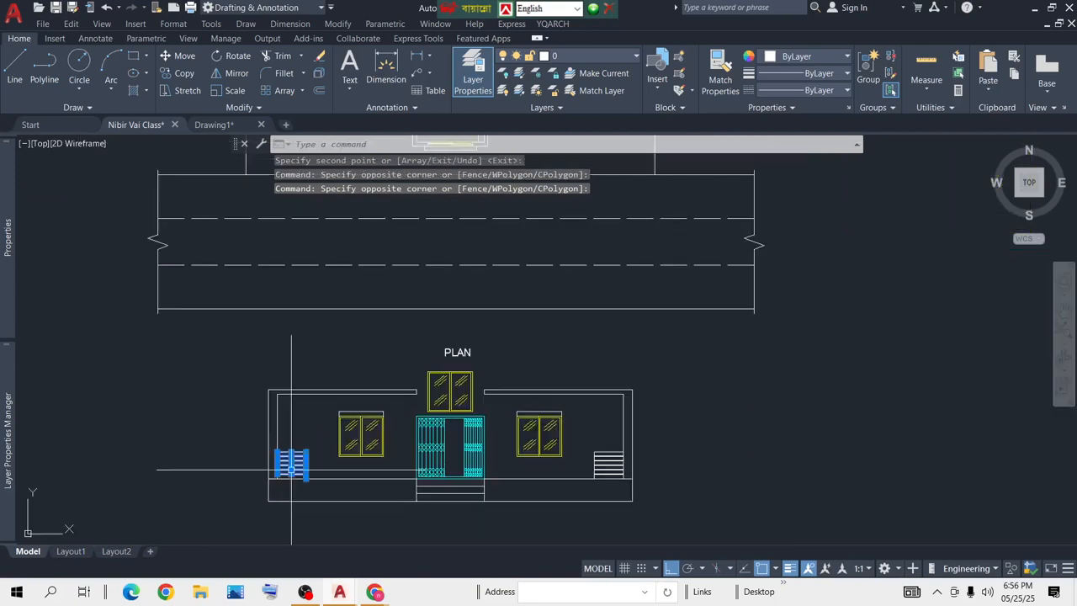
{"action": "scroll", "coordinate": [590, 461], "scroll_direction": "up", "scroll_amount": 8}
{"action": "left_click", "coordinate": [654, 365]}
{"action": "scroll", "coordinate": [499, 513], "scroll_direction": "down", "scroll_amount": 4}
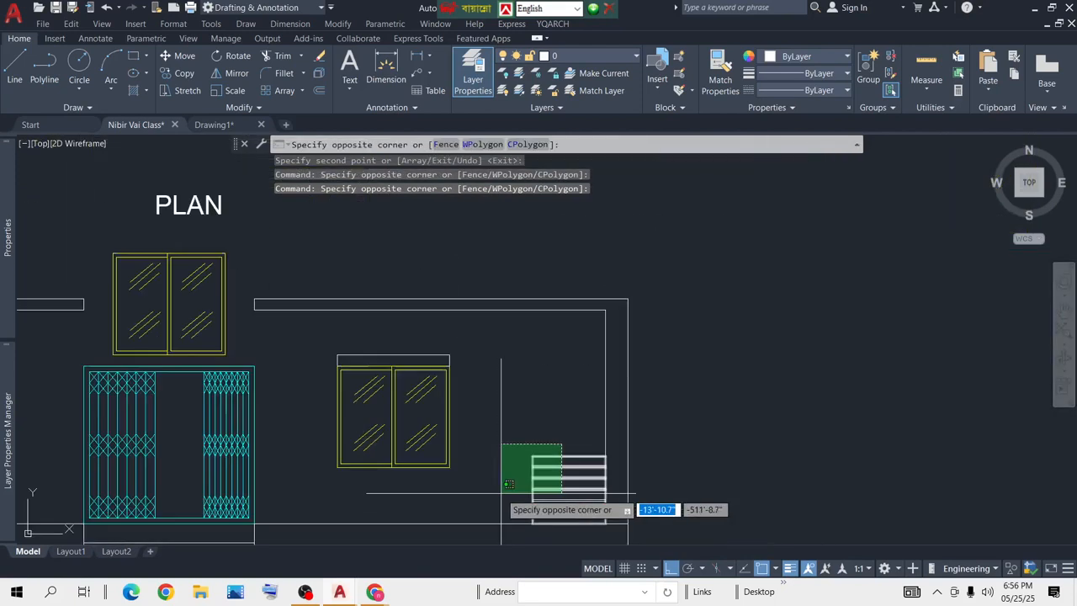
{"action": "left_click", "coordinate": [504, 505]}
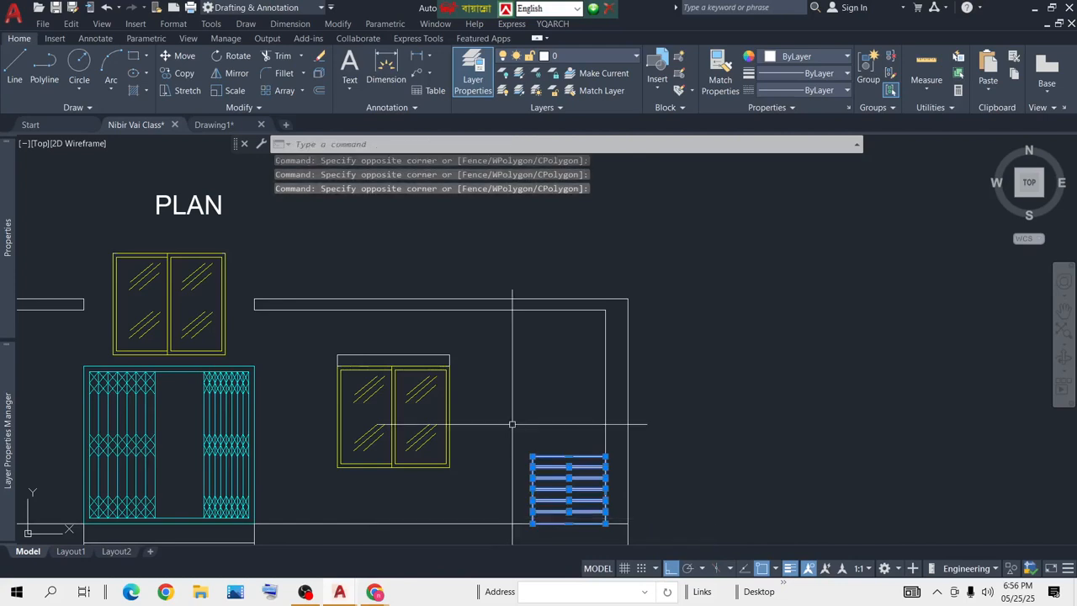
{"action": "left_click", "coordinate": [603, 58]}
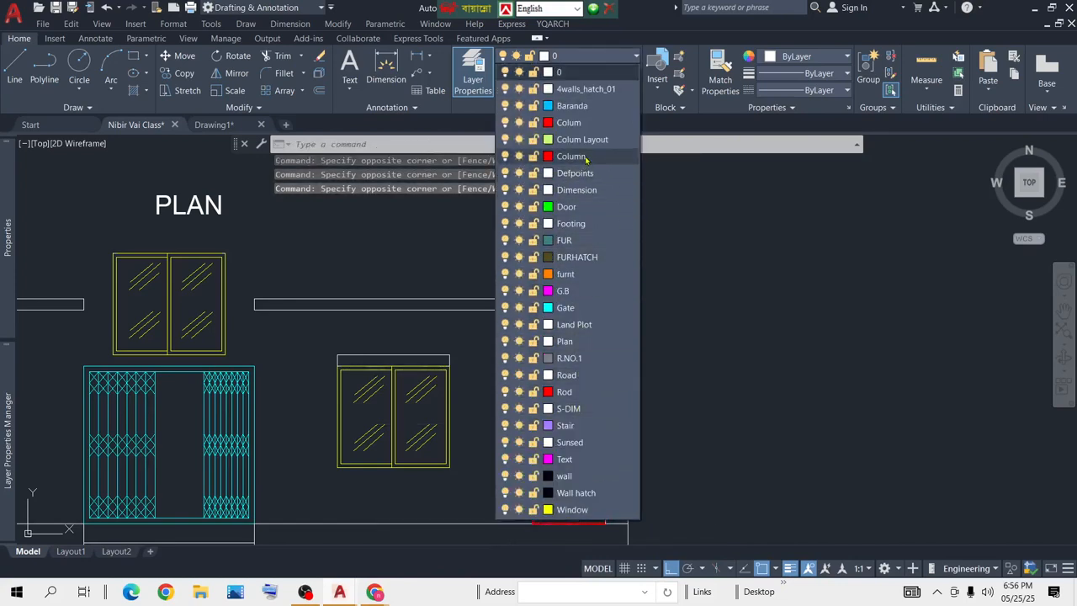
{"action": "left_click", "coordinate": [572, 105]}
{"action": "scroll", "coordinate": [657, 387], "scroll_direction": "down", "scroll_amount": 4}
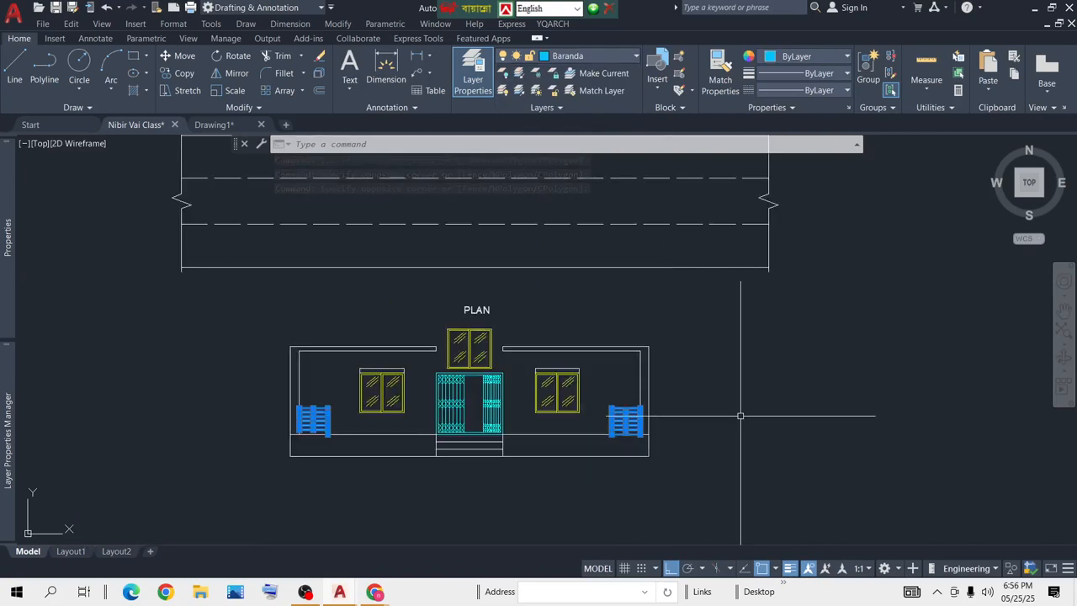
{"action": "key", "text": "Escape"}
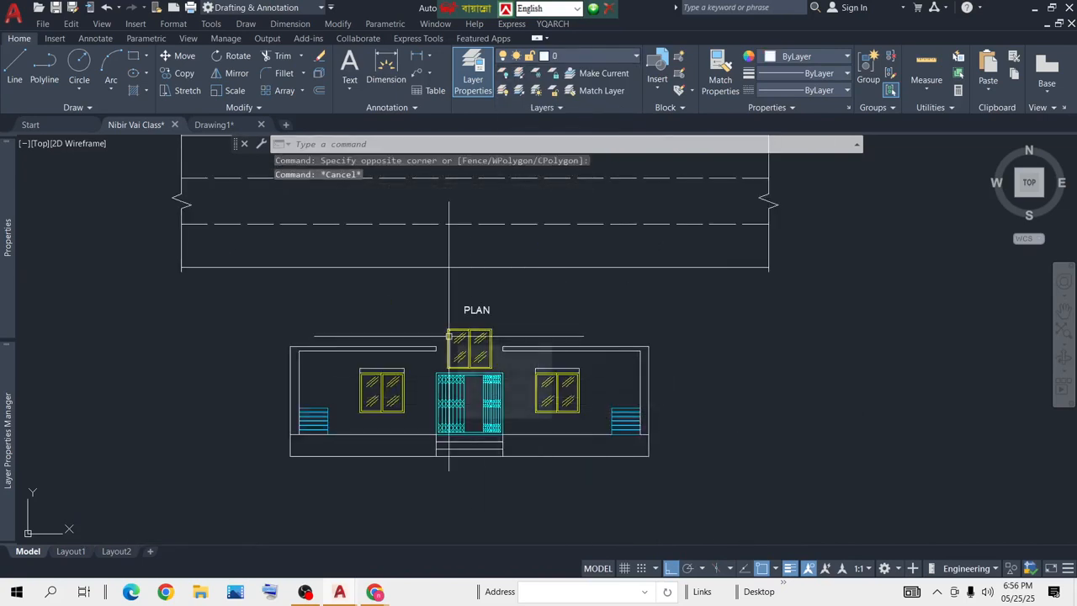
Step: Examine the multi-storey reference elevation in Drawing1 above the gate, and return to the working drawing
{"action": "scroll", "coordinate": [462, 356], "scroll_direction": "up", "scroll_amount": 4}
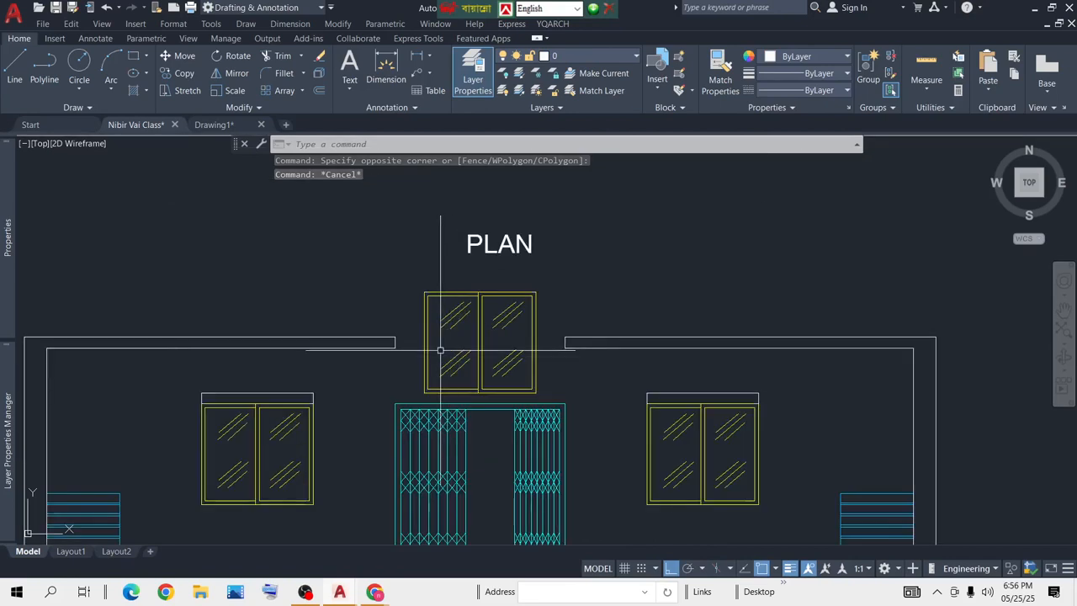
{"action": "scroll", "coordinate": [483, 315], "scroll_direction": "down", "scroll_amount": 4}
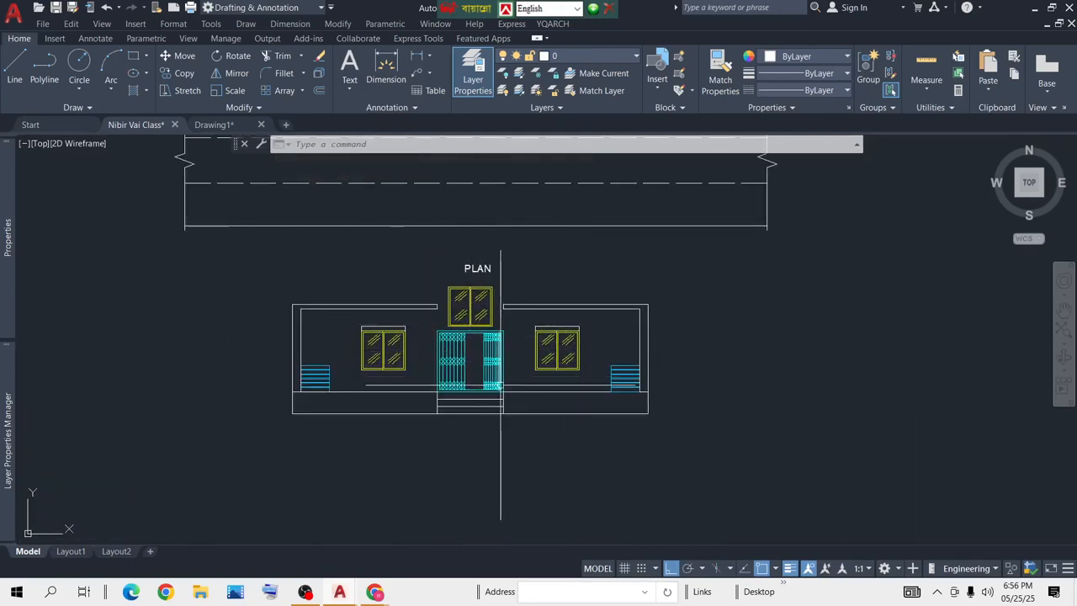
{"action": "scroll", "coordinate": [507, 364], "scroll_direction": "up", "scroll_amount": 2}
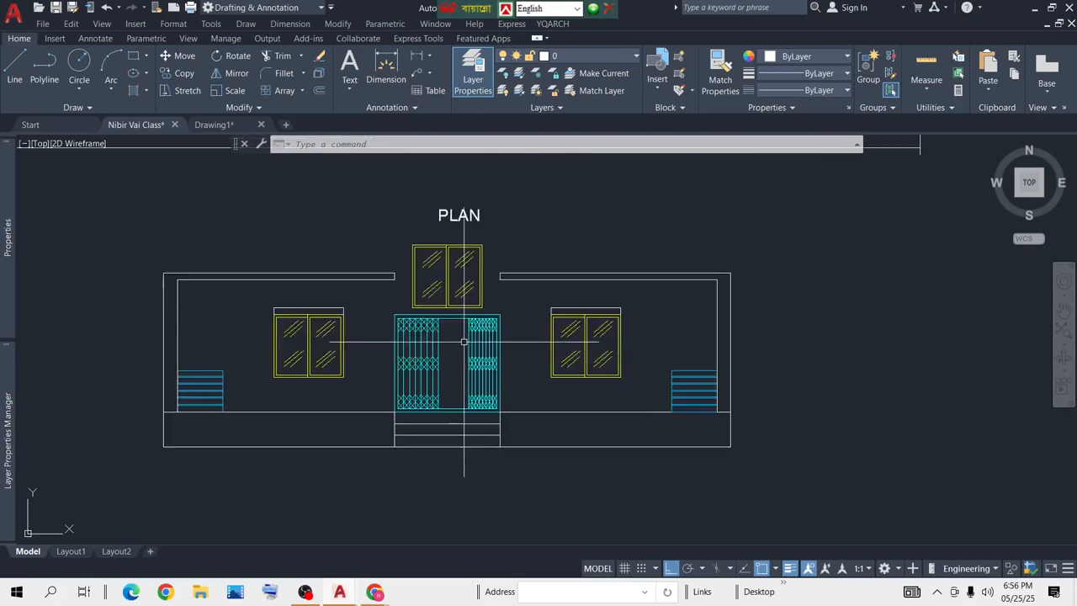
{"action": "scroll", "coordinate": [446, 315], "scroll_direction": "down", "scroll_amount": 2}
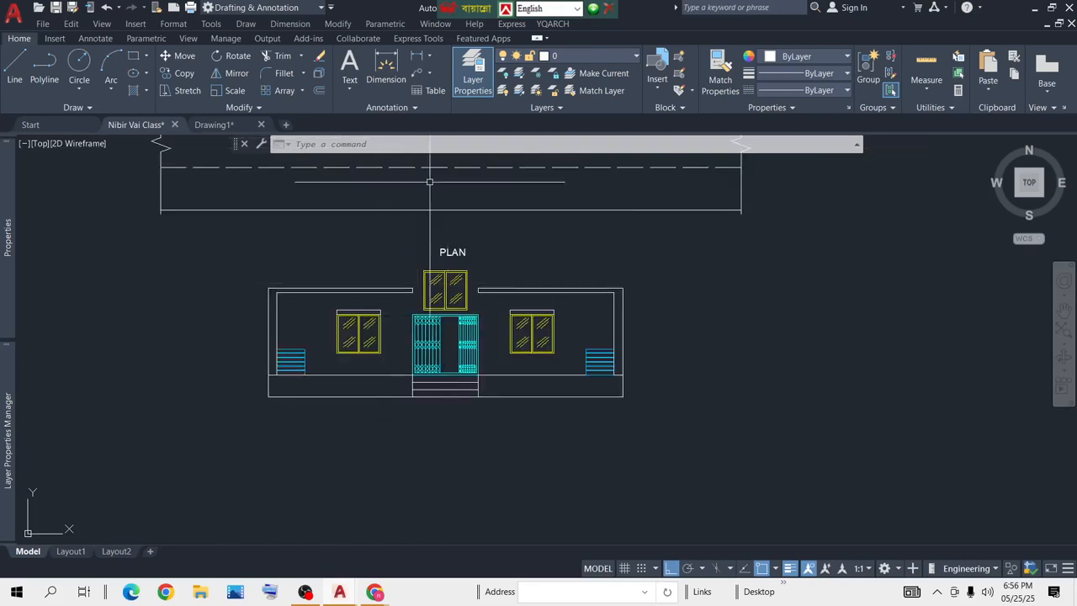
{"action": "left_click", "coordinate": [210, 124]}
{"action": "scroll", "coordinate": [497, 308], "scroll_direction": "down", "scroll_amount": 3}
{"action": "middle_click_drag", "start_coordinate": [715, 272], "coordinate": [499, 347]}
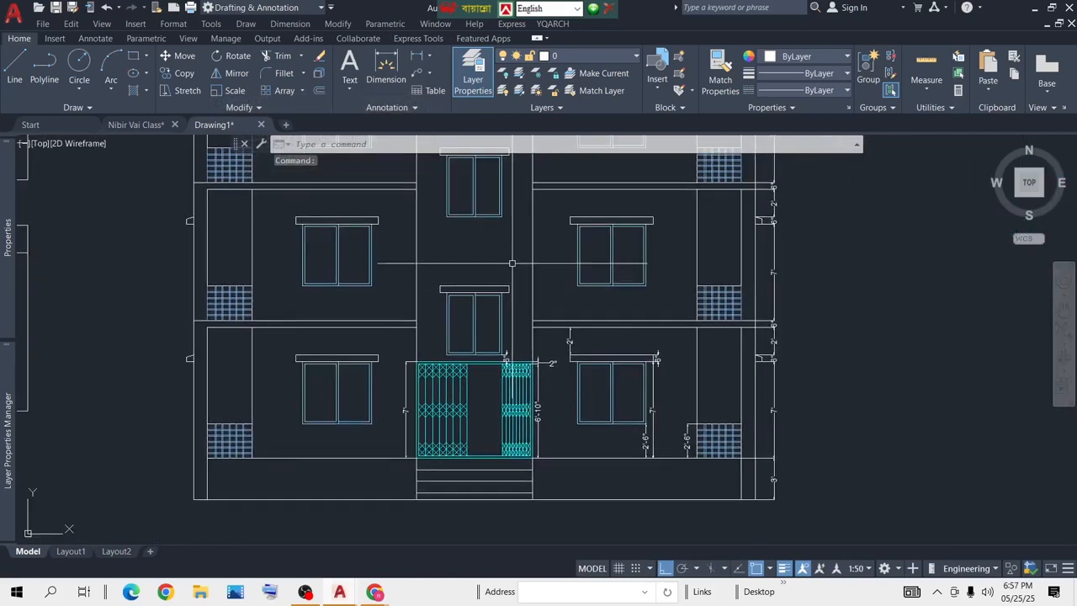
{"action": "middle_click_drag", "start_coordinate": [505, 240], "coordinate": [505, 307]}
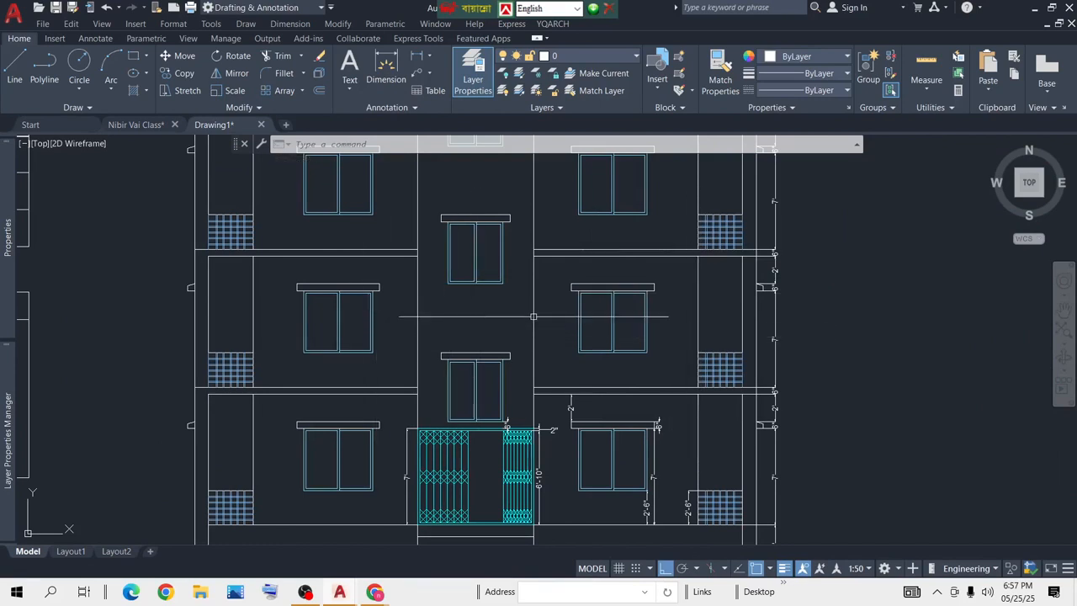
{"action": "left_click", "coordinate": [135, 125]}
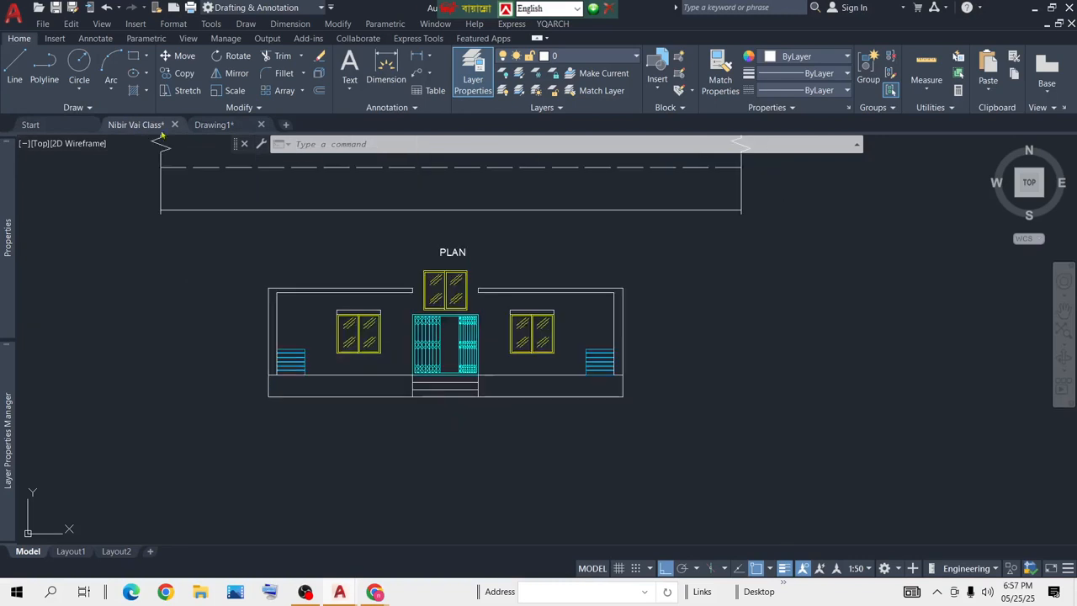
Step: Draw vertical construction lines through the gate's two upper corners in the front elevation
{"action": "scroll", "coordinate": [484, 306], "scroll_direction": "up", "scroll_amount": 5}
{"action": "scroll", "coordinate": [483, 305], "scroll_direction": "down", "scroll_amount": 8}
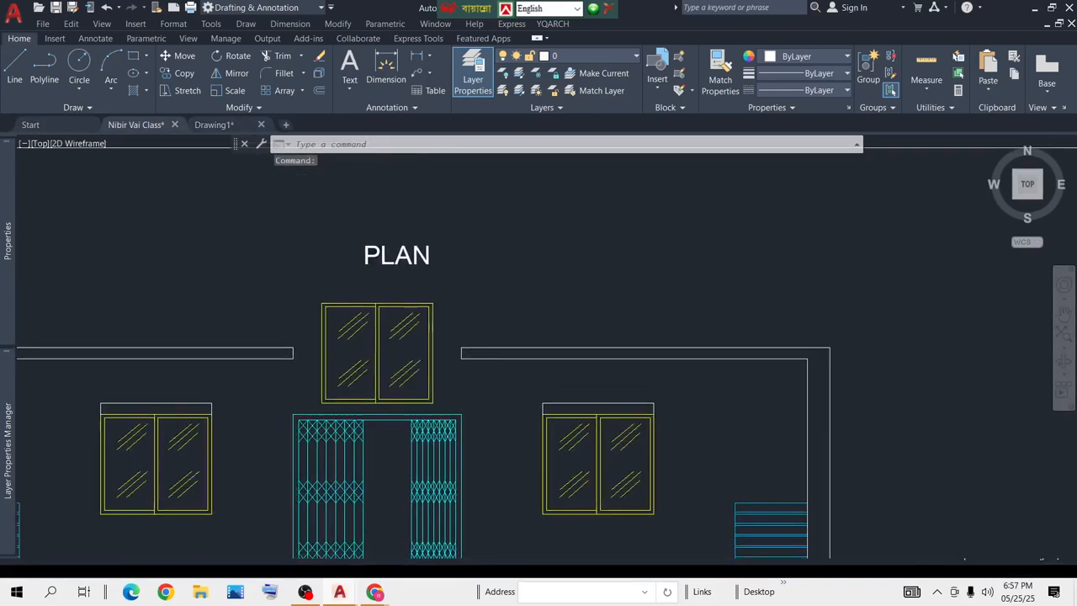
{"action": "scroll", "coordinate": [474, 282], "scroll_direction": "up", "scroll_amount": 6}
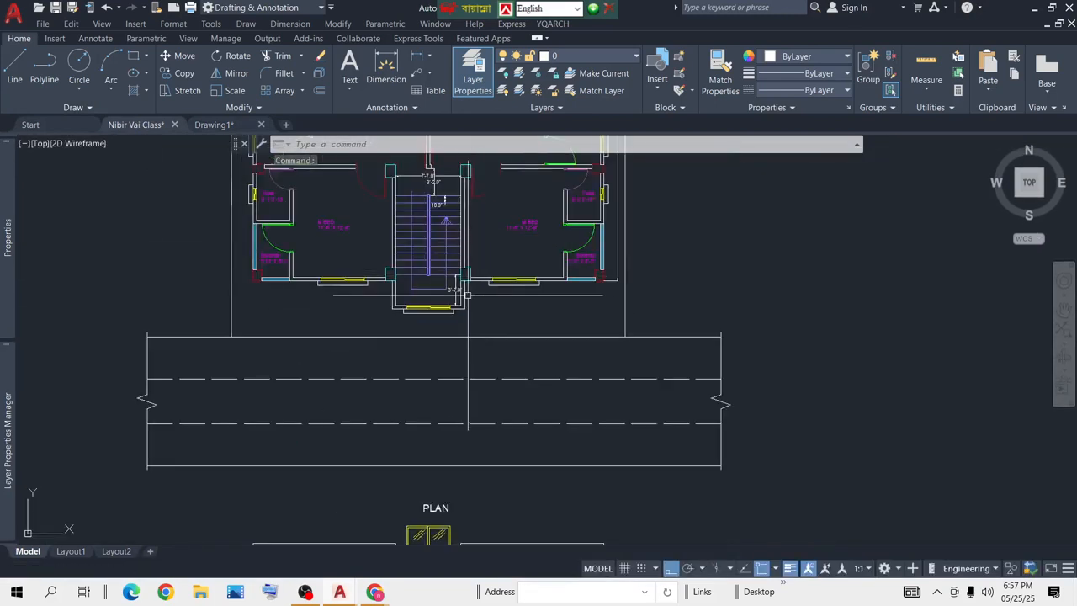
{"action": "scroll", "coordinate": [467, 291], "scroll_direction": "down", "scroll_amount": 2}
{"action": "middle_click_drag", "start_coordinate": [476, 313], "coordinate": [476, 271]}
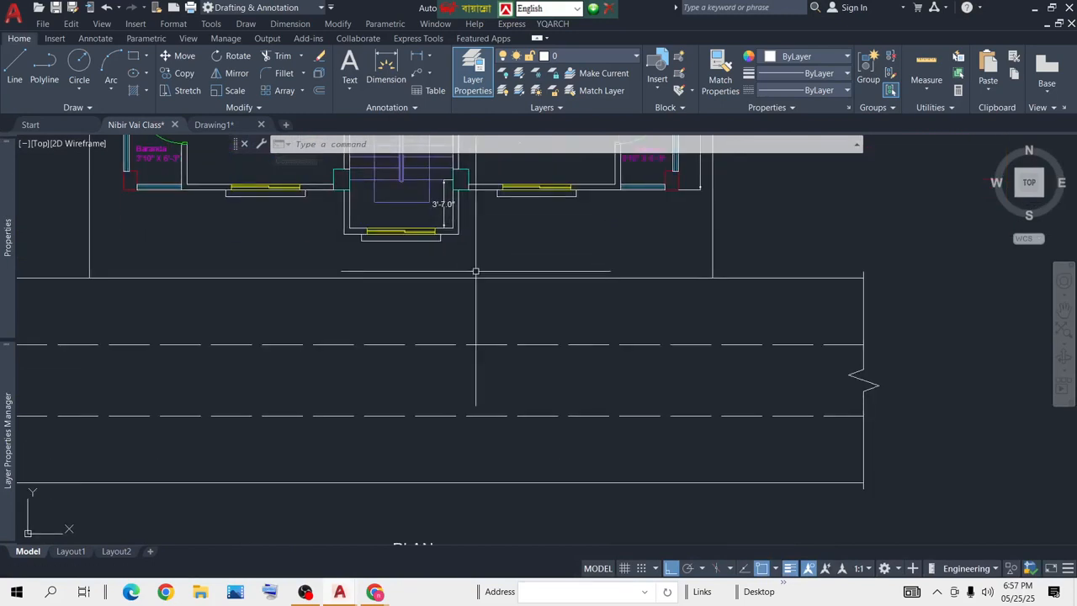
{"action": "type", "text": "l"}
{"action": "key", "text": "Return"}
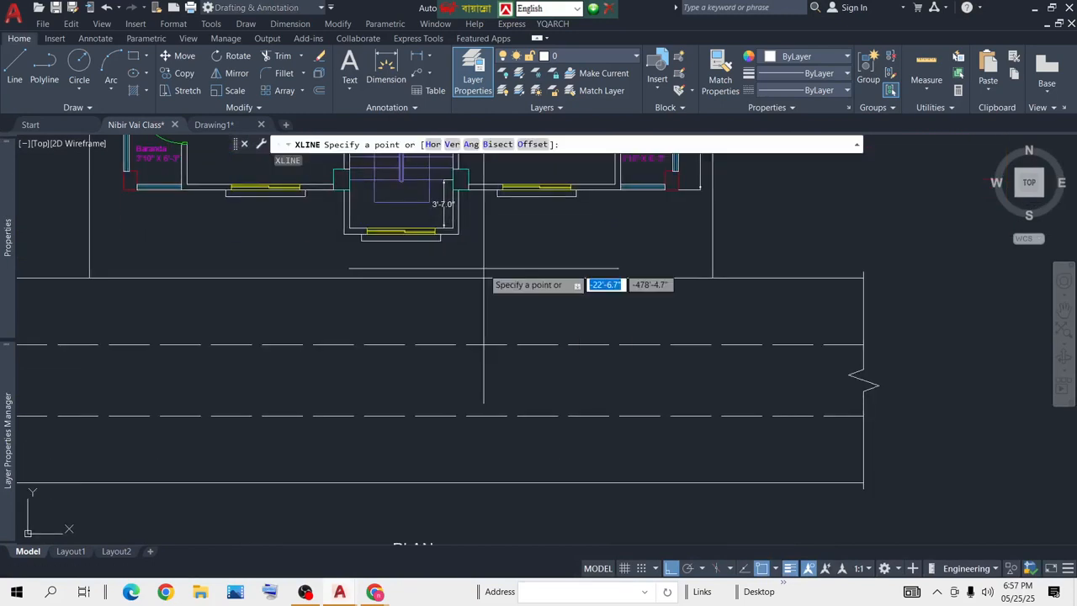
{"action": "type", "text": "v"}
{"action": "key", "text": "Return"}
{"action": "scroll", "coordinate": [457, 336], "scroll_direction": "down", "scroll_amount": 3}
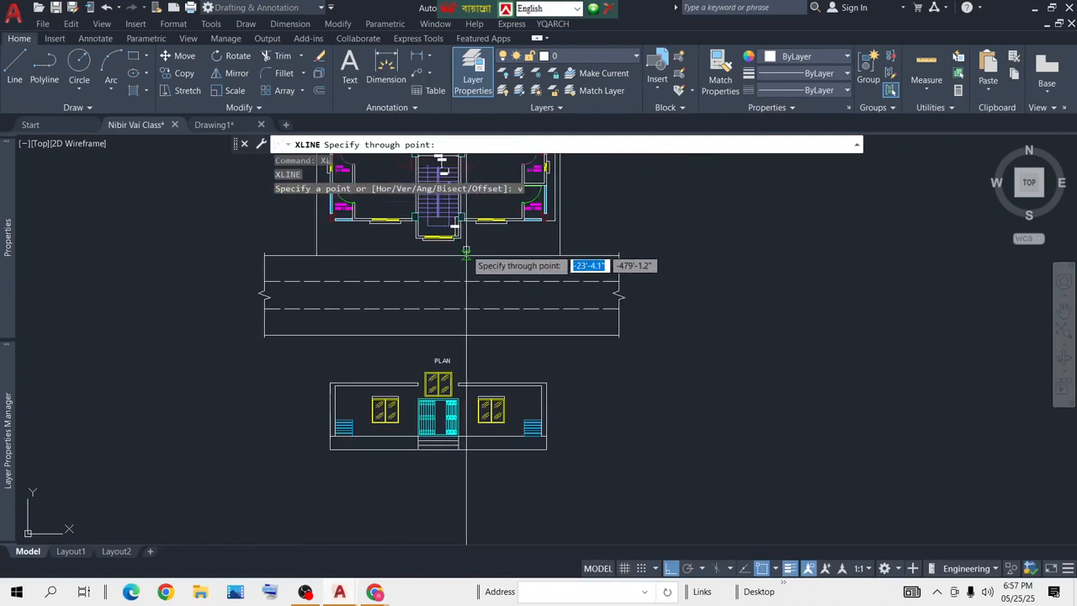
{"action": "scroll", "coordinate": [443, 385], "scroll_direction": "up", "scroll_amount": 8}
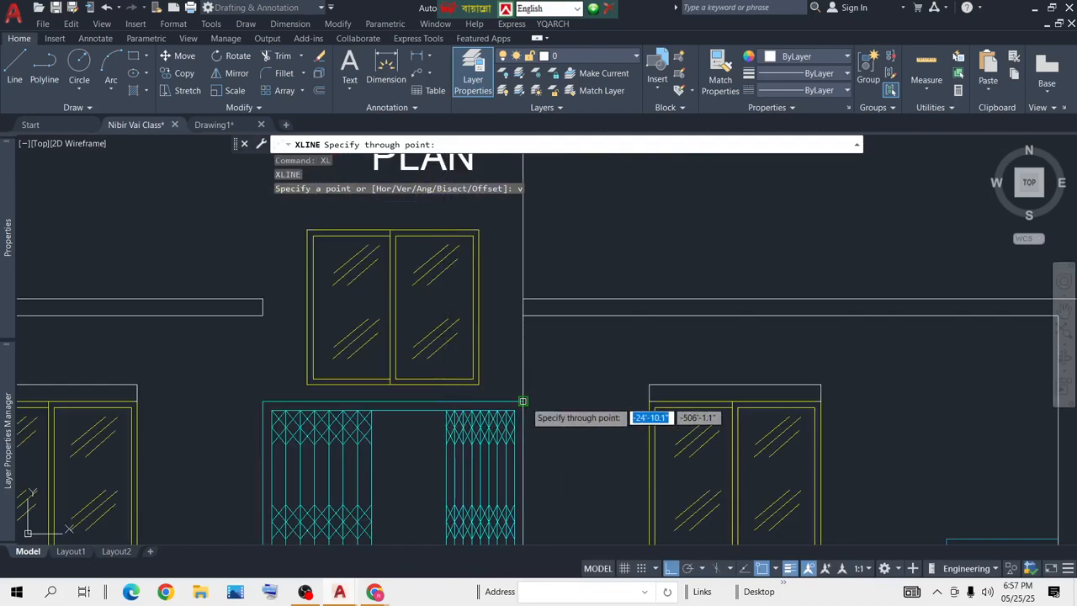
{"action": "left_click", "coordinate": [263, 397]}
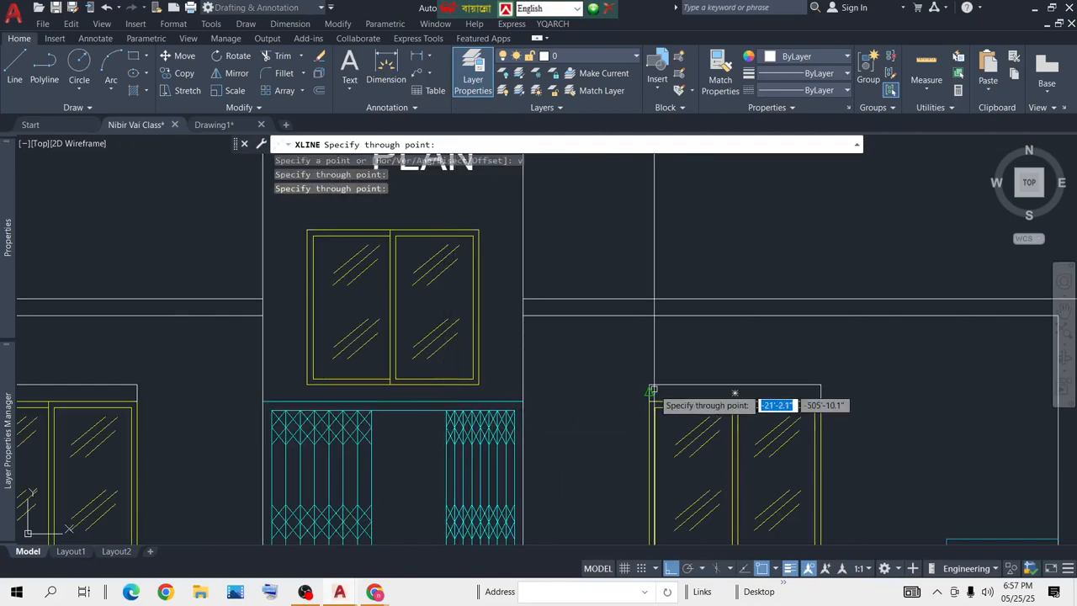
{"action": "key", "text": "Return"}
Step: Trim both vertical construction lines below the gate's top edge and between the roof slab's top and the road's lower line
{"action": "type", "text": "tr"}
{"action": "key", "text": "Return"}
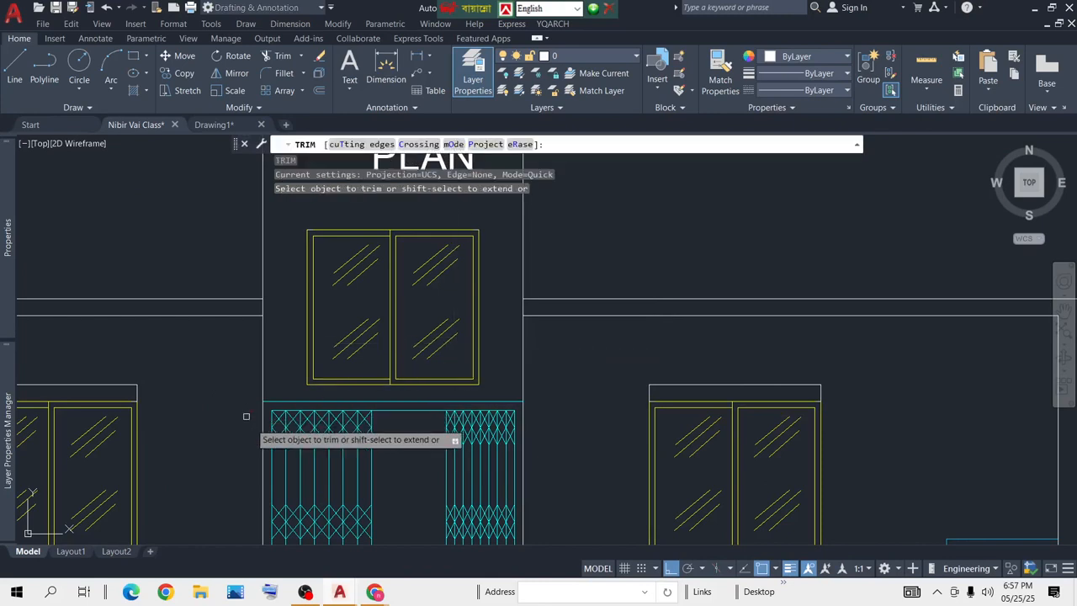
{"action": "scroll", "coordinate": [257, 416], "scroll_direction": "up", "scroll_amount": 4}
{"action": "left_click", "coordinate": [276, 398]}
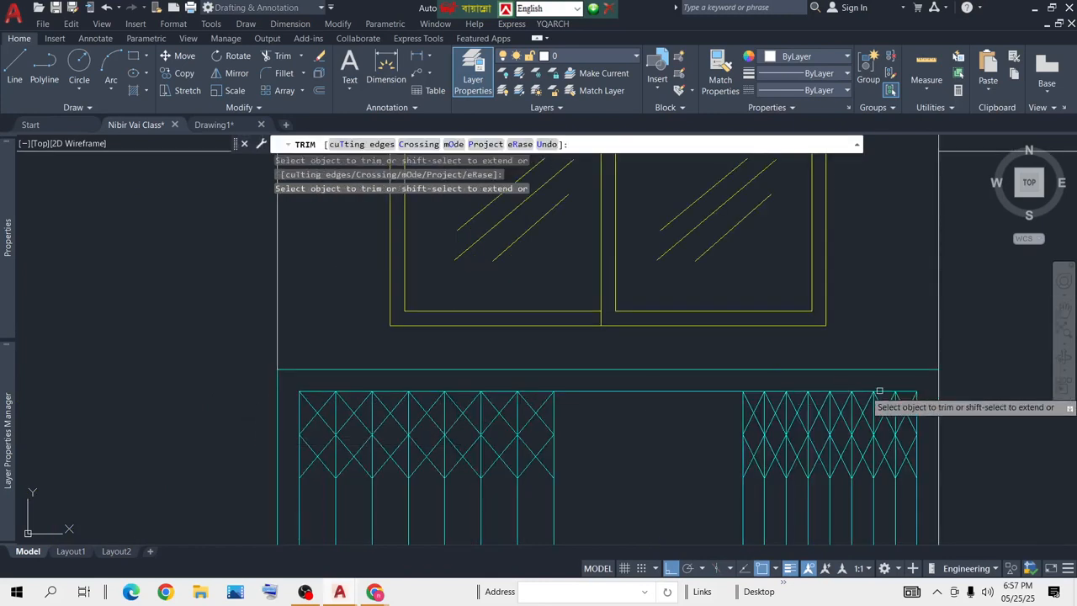
{"action": "left_click", "coordinate": [940, 393]}
{"action": "scroll", "coordinate": [623, 317], "scroll_direction": "down", "scroll_amount": 5}
{"action": "middle_click_drag", "start_coordinate": [553, 286], "coordinate": [527, 380]}
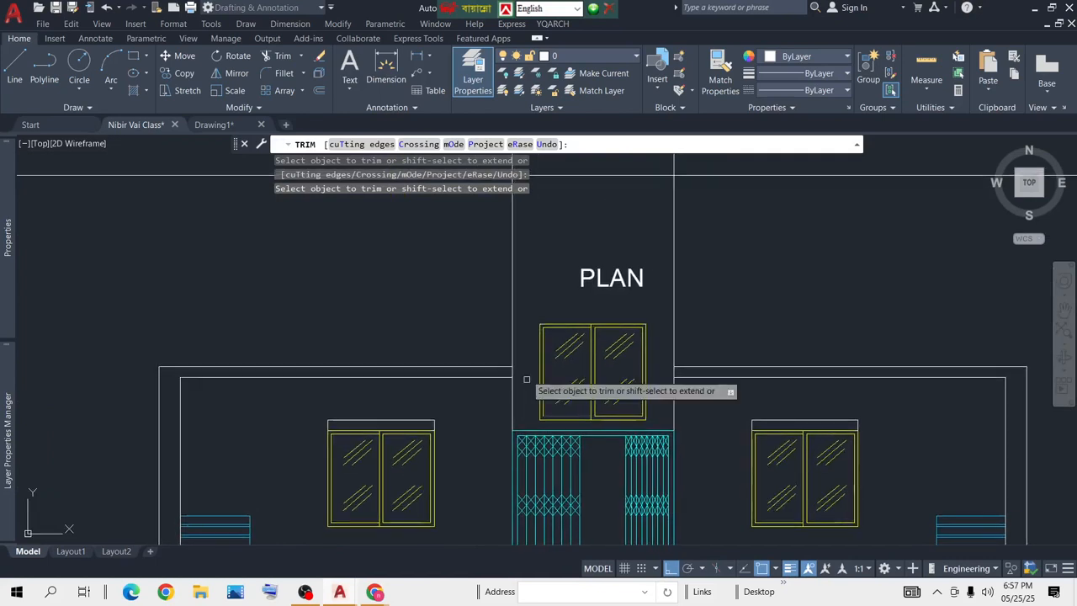
{"action": "left_click", "coordinate": [527, 286]}
{"action": "left_click", "coordinate": [412, 288]}
{"action": "left_click", "coordinate": [584, 248]}
{"action": "left_click", "coordinate": [719, 242]}
{"action": "key", "text": "Return"}
Step: Compare the veranda wall on the plan's left side with the left-end box of the front elevation
{"action": "middle_click_drag", "start_coordinate": [732, 387], "coordinate": [649, 294]}
{"action": "middle_click_drag", "start_coordinate": [299, 411], "coordinate": [521, 414]}
{"action": "scroll", "coordinate": [520, 414], "scroll_direction": "down", "scroll_amount": 5}
{"action": "middle_click_drag", "start_coordinate": [462, 339], "coordinate": [468, 411]}
{"action": "scroll", "coordinate": [468, 410], "scroll_direction": "down", "scroll_amount": 2}
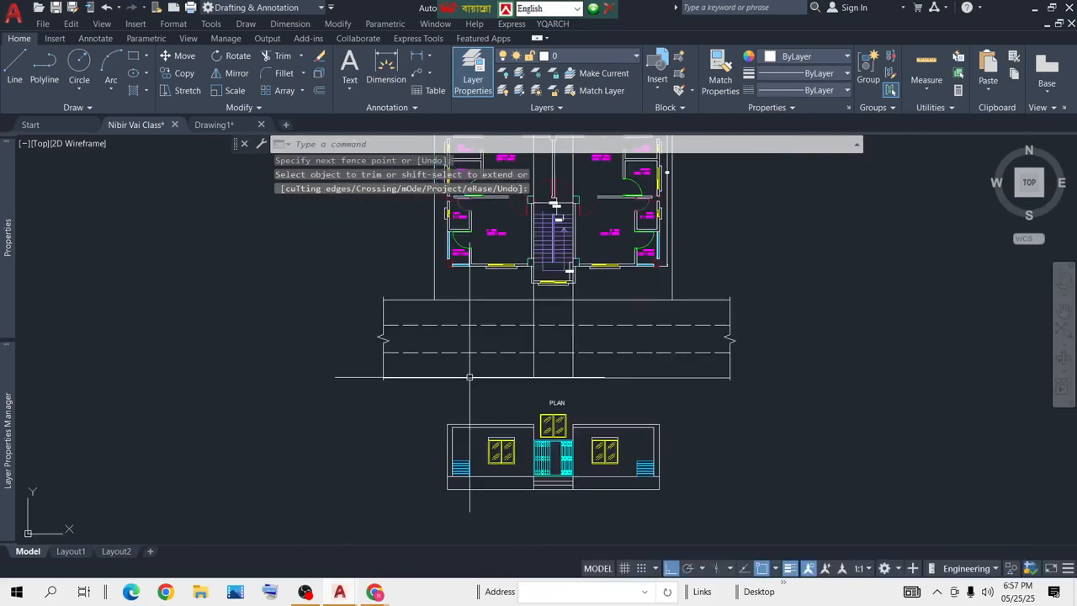
{"action": "scroll", "coordinate": [469, 265], "scroll_direction": "up", "scroll_amount": 4}
{"action": "scroll", "coordinate": [468, 266], "scroll_direction": "up", "scroll_amount": 2}
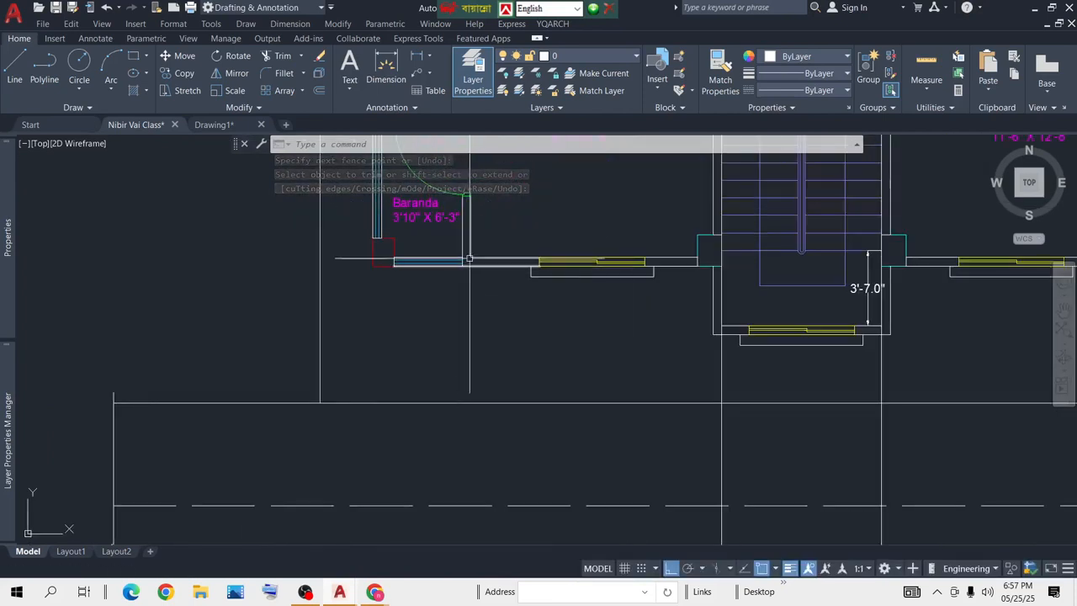
{"action": "scroll", "coordinate": [458, 262], "scroll_direction": "down", "scroll_amount": 4}
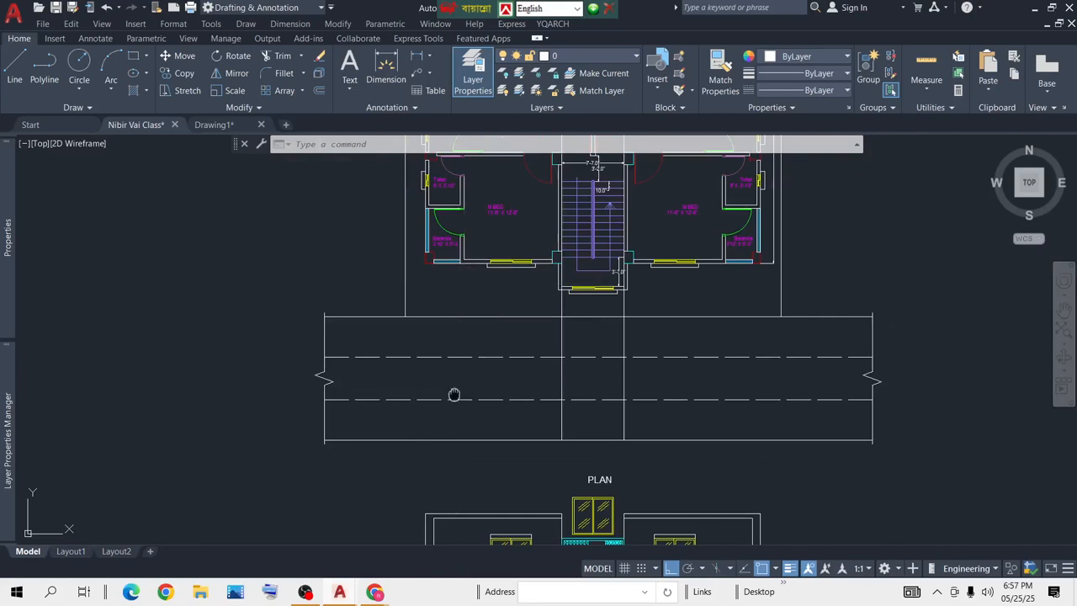
{"action": "middle_click_drag", "start_coordinate": [454, 394], "coordinate": [445, 276]}
{"action": "scroll", "coordinate": [467, 457], "scroll_direction": "up", "scroll_amount": 4}
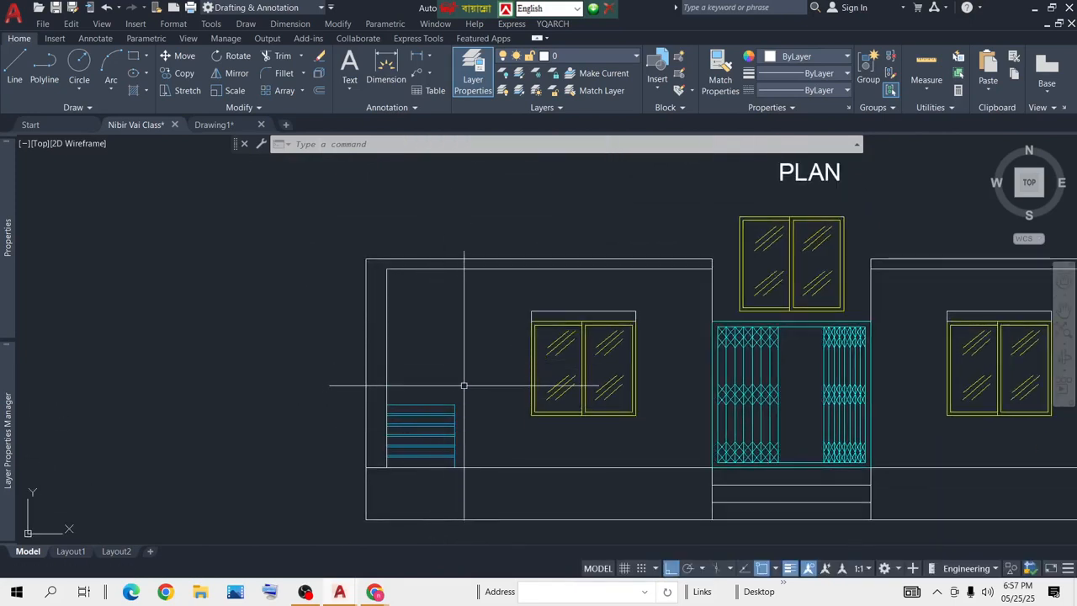
{"action": "scroll", "coordinate": [463, 385], "scroll_direction": "down", "scroll_amount": 4}
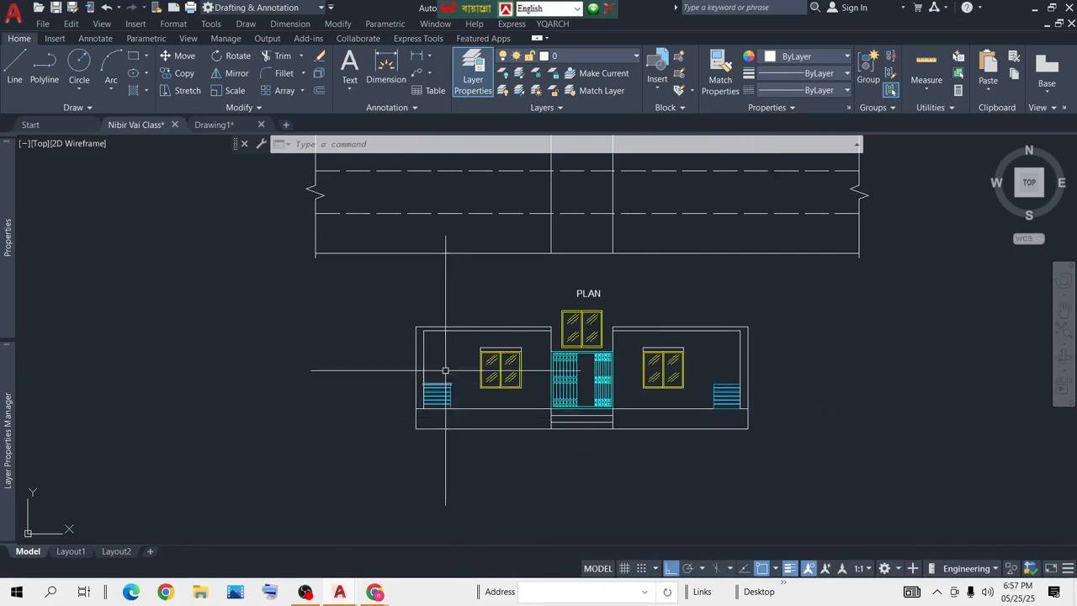
{"action": "scroll", "coordinate": [453, 371], "scroll_direction": "down", "scroll_amount": 5}
{"action": "scroll", "coordinate": [457, 336], "scroll_direction": "up", "scroll_amount": 7}
{"action": "mouse_move", "coordinate": [457, 325]}
{"action": "middle_mouse_down"}
{"action": "mouse_move", "coordinate": [457, 308]}
{"action": "mouse_move", "coordinate": [468, 312]}
{"action": "middle_mouse_up"}
Step: Draw vertical construction lines along the inner edges of the left-end and right-end boxes of the front elevation
{"action": "type", "text": "l"}
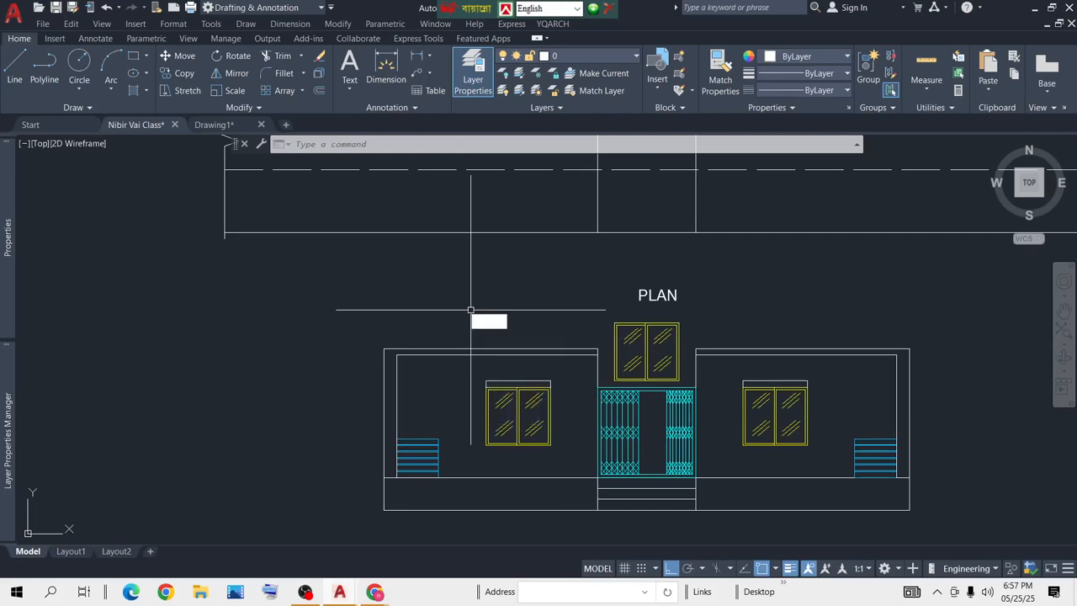
{"action": "key", "text": "Return"}
{"action": "type", "text": "v"}
{"action": "key", "text": "Return"}
{"action": "scroll", "coordinate": [452, 331], "scroll_direction": "down", "scroll_amount": 2}
{"action": "scroll", "coordinate": [458, 422], "scroll_direction": "up", "scroll_amount": 10}
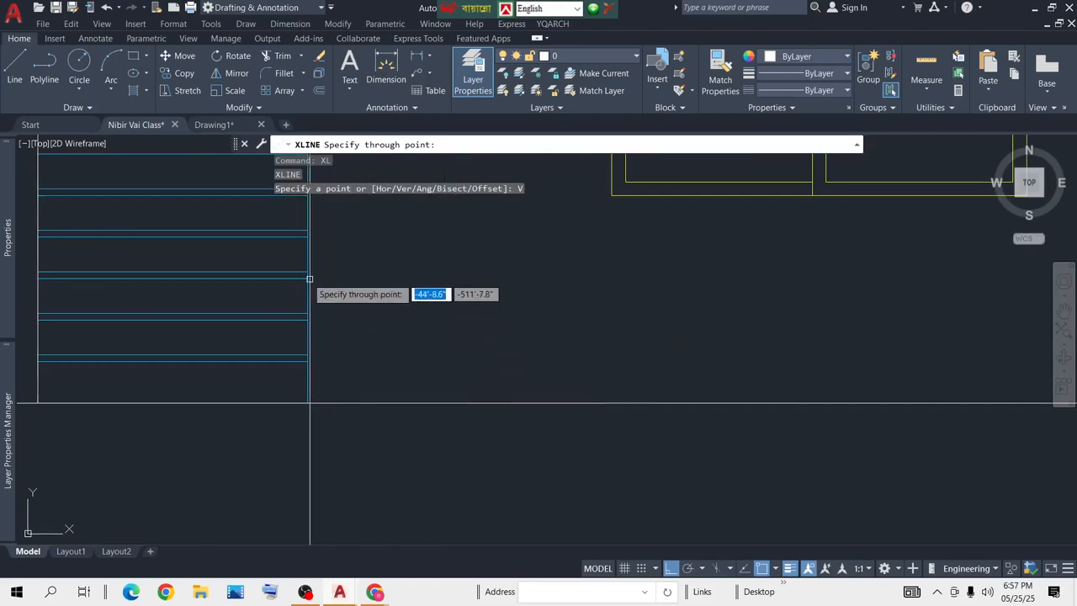
{"action": "scroll", "coordinate": [345, 337], "scroll_direction": "down", "scroll_amount": 4}
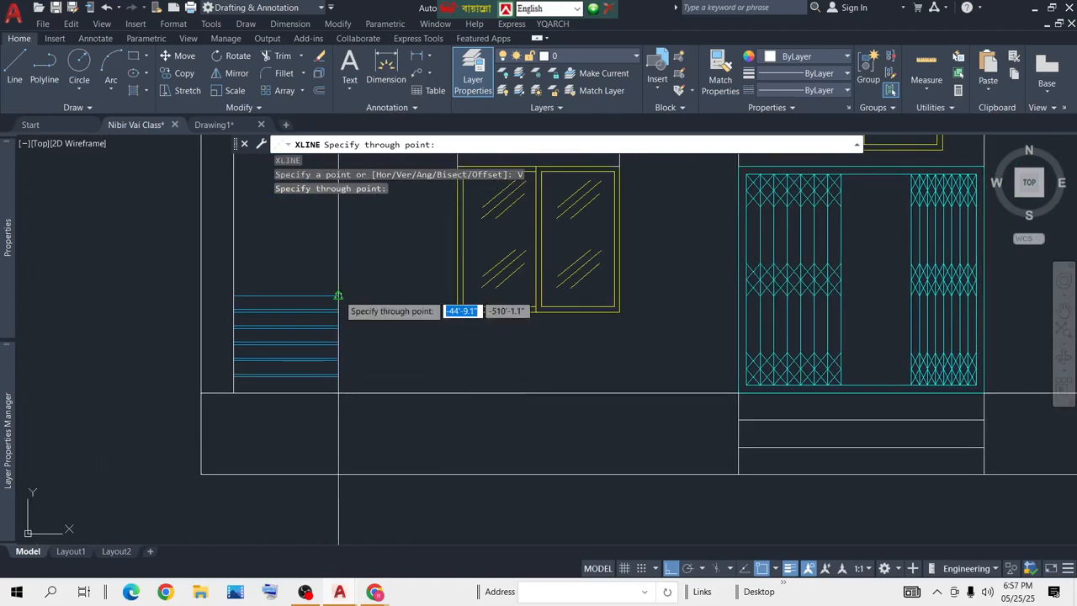
{"action": "scroll", "coordinate": [471, 336], "scroll_direction": "down", "scroll_amount": 5}
{"action": "scroll", "coordinate": [387, 353], "scroll_direction": "up", "scroll_amount": 4}
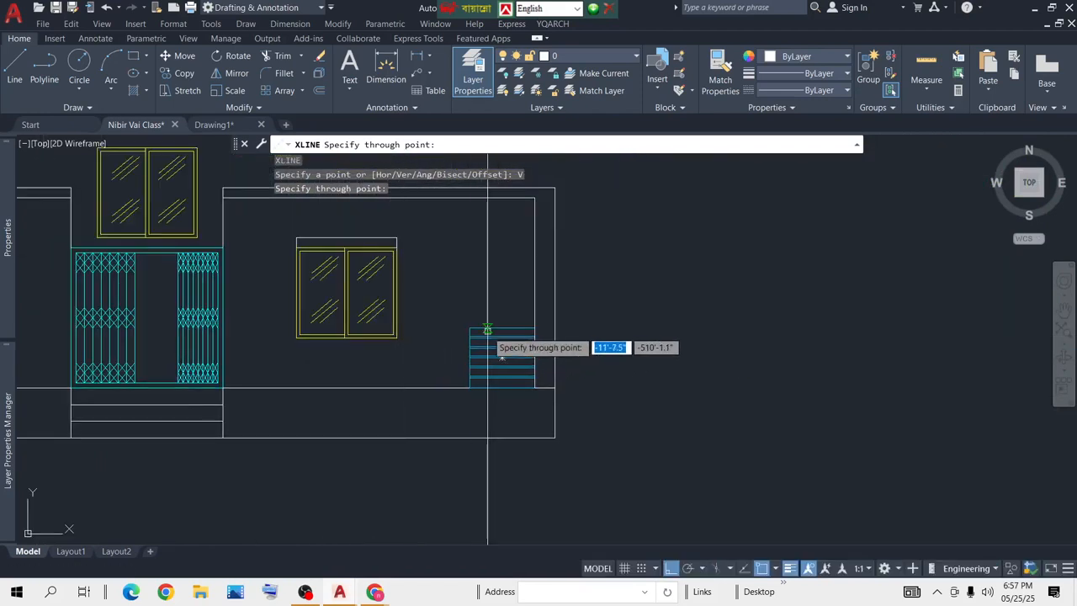
{"action": "left_click", "coordinate": [469, 329]}
{"action": "key", "text": "Return"}
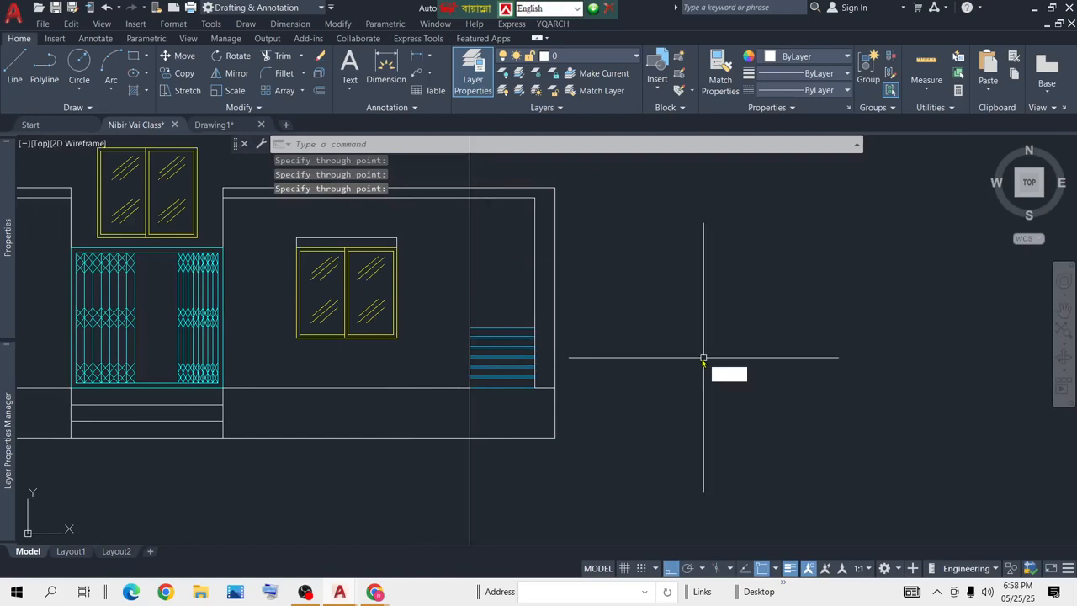
Step: Trim the construction line beside the right veranda within the plinth and within the roof slab of the front elevation
{"action": "type", "text": "tr"}
{"action": "key", "text": "Return"}
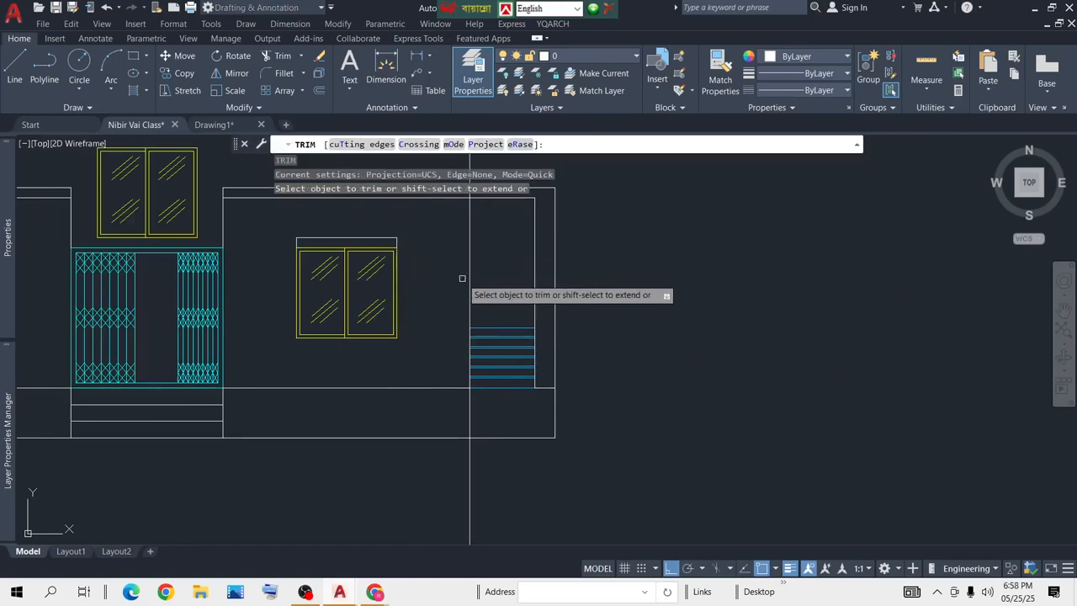
{"action": "left_click", "coordinate": [472, 407]}
{"action": "scroll", "coordinate": [473, 354], "scroll_direction": "down", "scroll_amount": 3}
{"action": "scroll", "coordinate": [450, 271], "scroll_direction": "up", "scroll_amount": 6}
{"action": "left_click", "coordinate": [347, 228]}
{"action": "scroll", "coordinate": [303, 340], "scroll_direction": "down", "scroll_amount": 6}
Step: Trim the construction line beside the left veranda within the roof slab and within the plinth of the front elevation
{"action": "middle_click_drag", "start_coordinate": [232, 377], "coordinate": [708, 361]}
{"action": "middle_click_drag", "start_coordinate": [198, 327], "coordinate": [507, 324]}
{"action": "scroll", "coordinate": [451, 281], "scroll_direction": "up", "scroll_amount": 8}
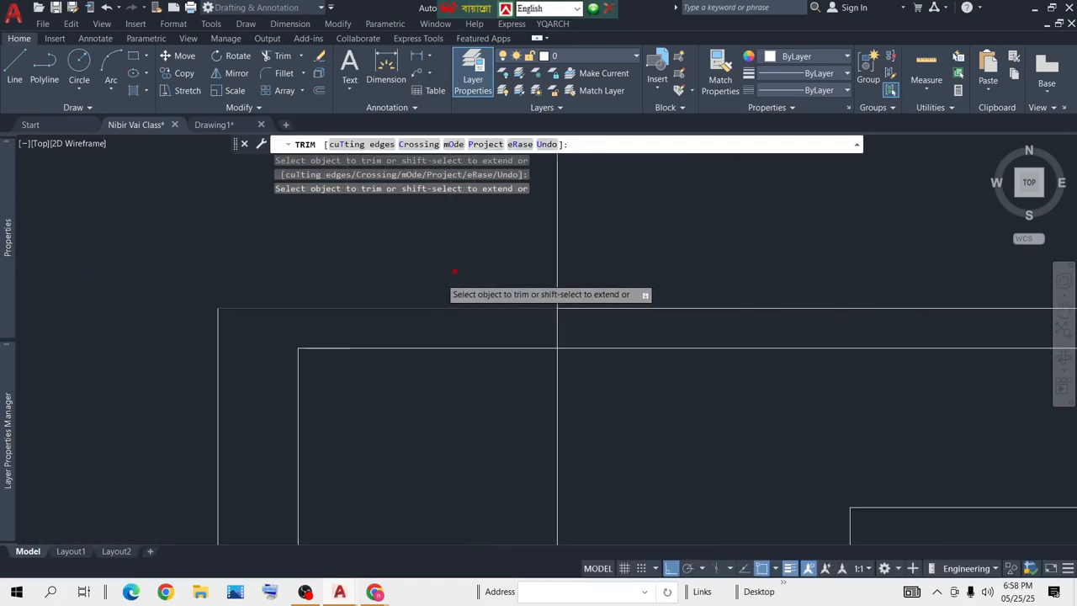
{"action": "scroll", "coordinate": [621, 359], "scroll_direction": "down", "scroll_amount": 5}
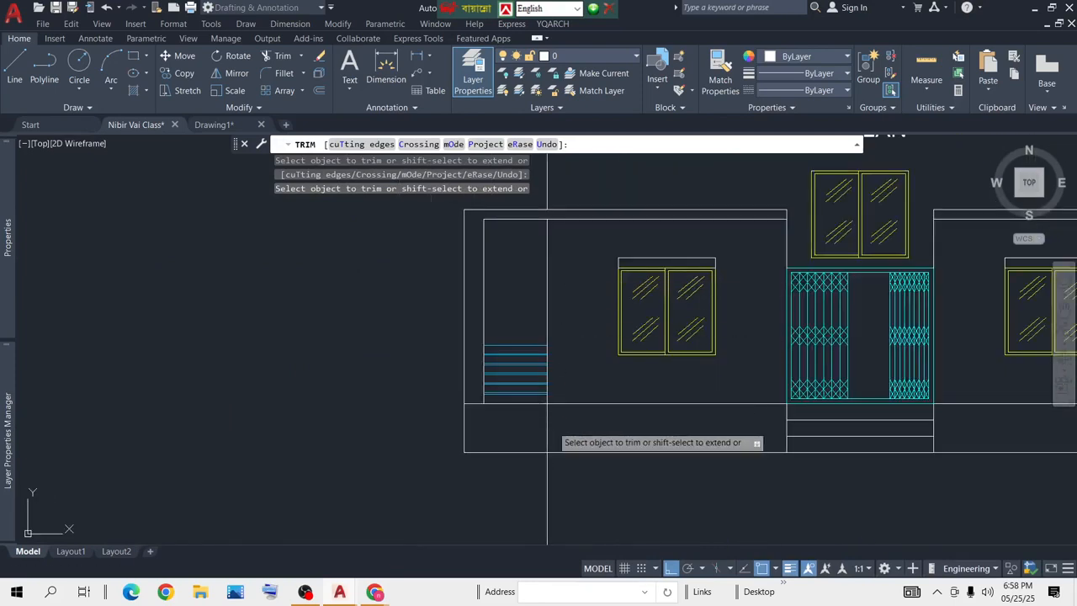
{"action": "left_click", "coordinate": [552, 427]}
{"action": "left_click", "coordinate": [517, 437]}
{"action": "key", "text": "space"}
Step: Delete the two leftover construction line pieces below the front elevation
{"action": "left_click", "coordinate": [615, 470]}
{"action": "left_click", "coordinate": [550, 495]}
{"action": "left_click", "coordinate": [574, 508]}
{"action": "left_click", "coordinate": [529, 516]}
{"action": "scroll", "coordinate": [489, 440], "scroll_direction": "down", "scroll_amount": 4}
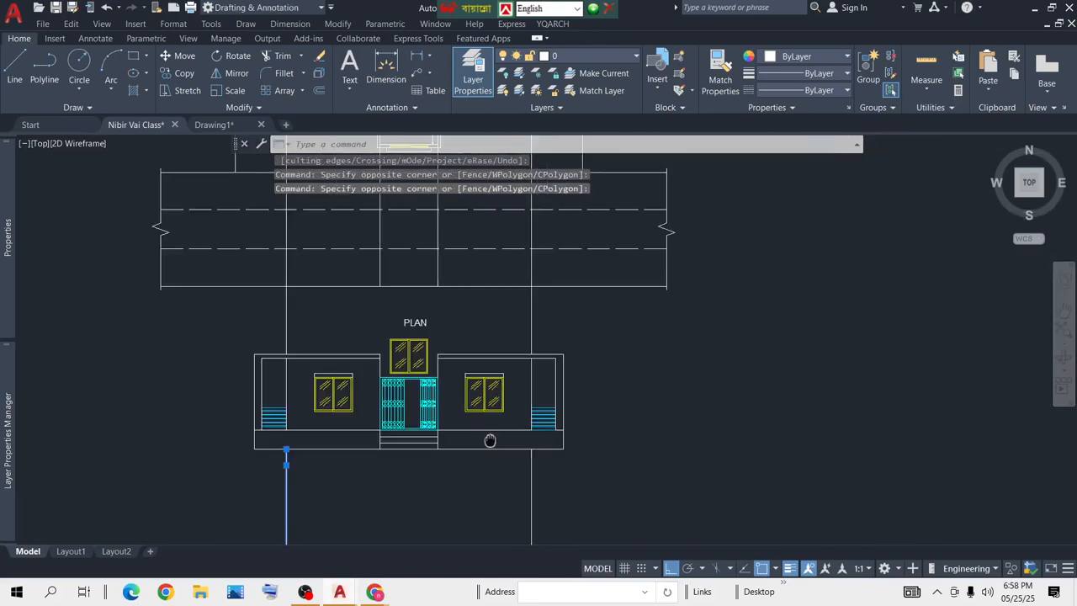
{"action": "left_click", "coordinate": [613, 462]}
{"action": "left_click", "coordinate": [483, 507]}
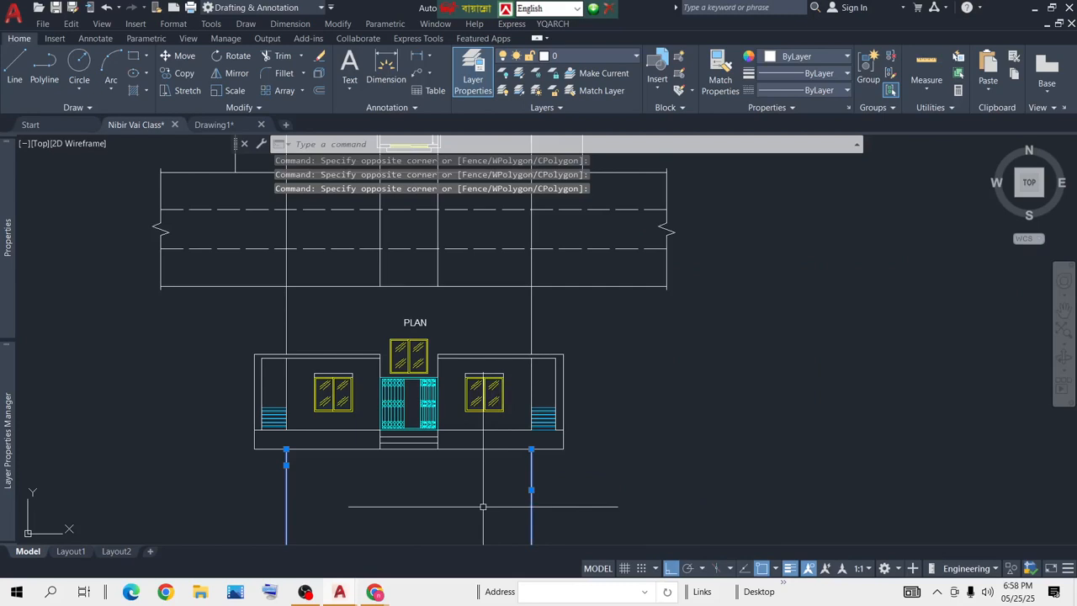
{"action": "key", "text": "Delete"}
Step: Delete the two leftover veranda construction line pieces above the front elevation
{"action": "left_click", "coordinate": [601, 301]}
{"action": "left_click", "coordinate": [508, 320]}
{"action": "left_click", "coordinate": [291, 309]}
{"action": "left_click", "coordinate": [253, 322]}
{"action": "key", "text": "Delete"}
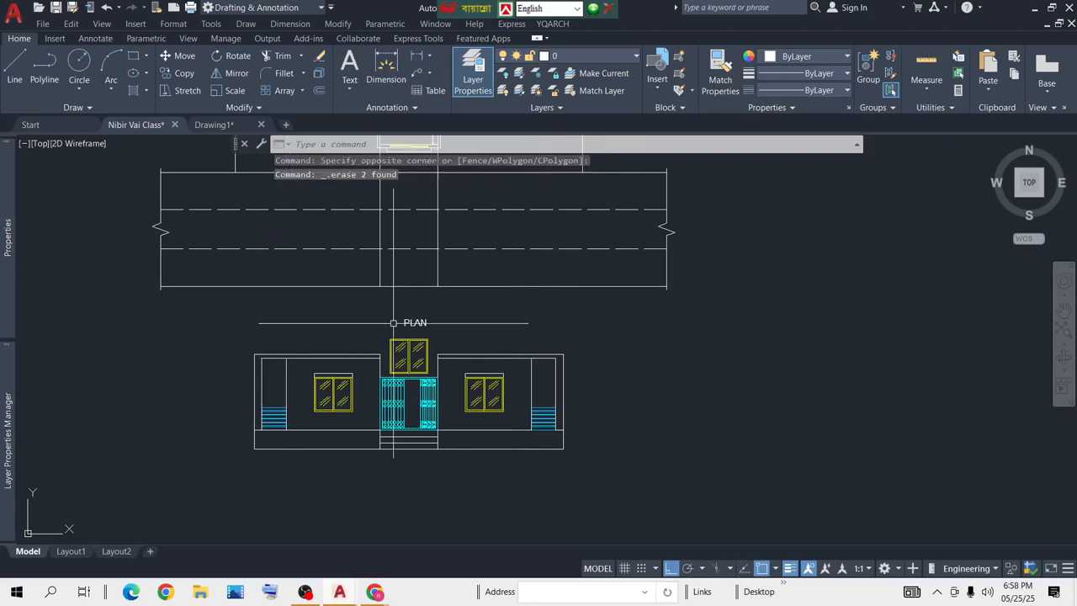
Step: Delete the two leftover gate construction lines that run up through the plan and the road
{"action": "scroll", "coordinate": [450, 379], "scroll_direction": "down", "scroll_amount": 4}
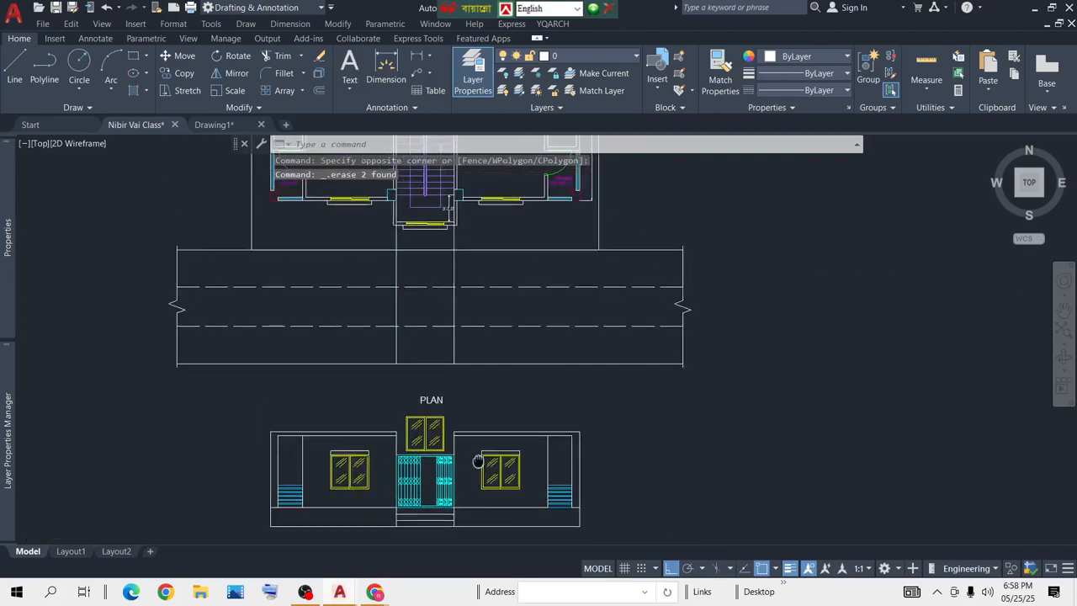
{"action": "middle_click_drag", "start_coordinate": [497, 217], "coordinate": [486, 314]}
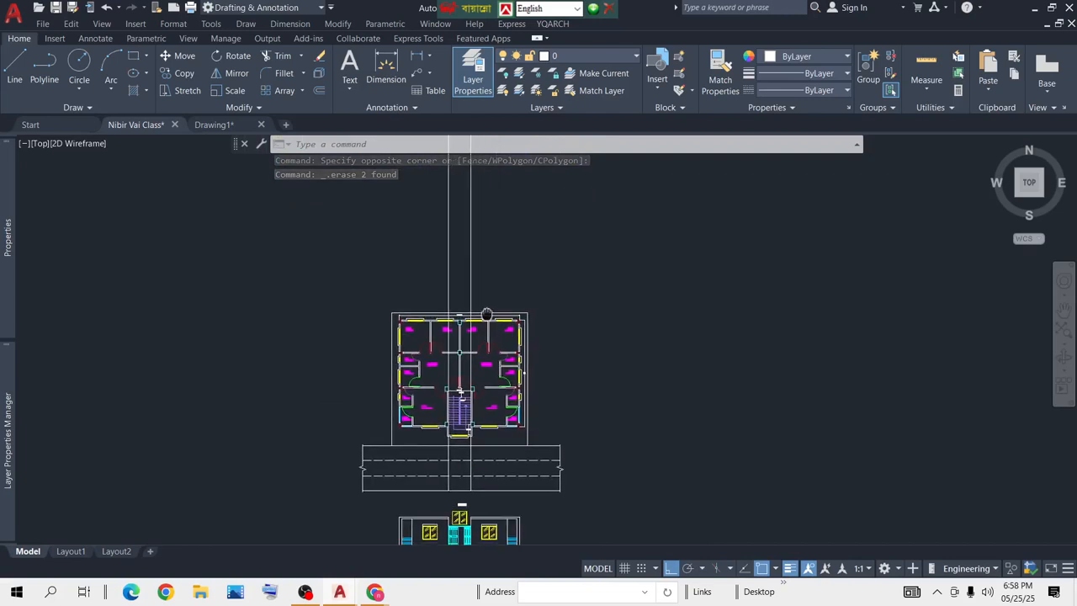
{"action": "left_click", "coordinate": [498, 216]}
{"action": "left_click", "coordinate": [345, 261]}
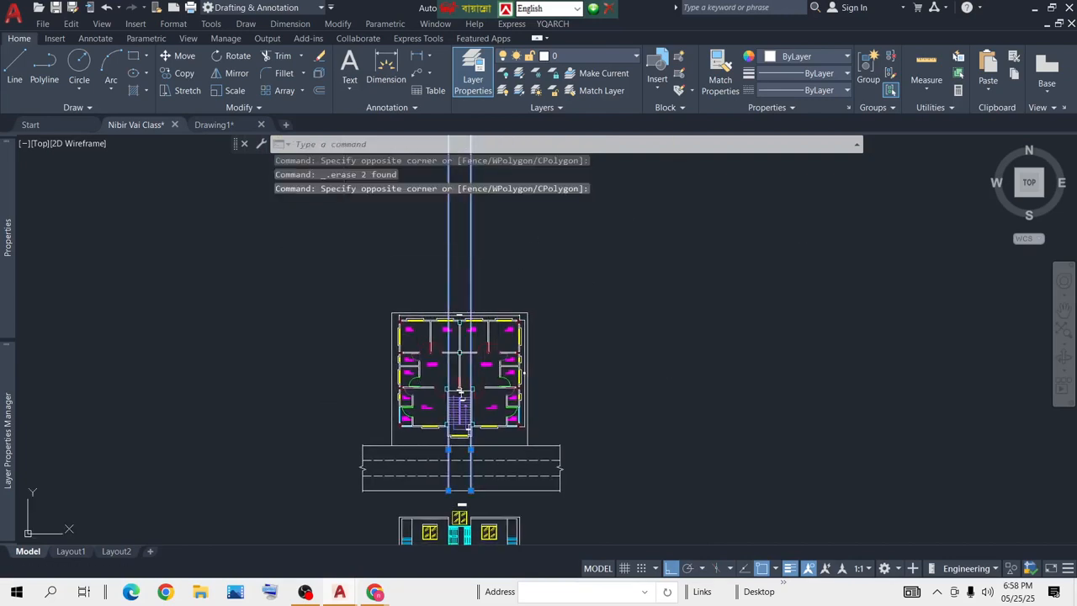
{"action": "key", "text": "Delete"}
Step: Copy the entire front elevation about 29 feet straight down below the original
{"action": "middle_click_drag", "start_coordinate": [442, 493], "coordinate": [425, 393]}
{"action": "scroll", "coordinate": [457, 450], "scroll_direction": "up", "scroll_amount": 2}
{"action": "middle_click_drag", "start_coordinate": [457, 449], "coordinate": [454, 390]}
{"action": "scroll", "coordinate": [454, 390], "scroll_direction": "up", "scroll_amount": 4}
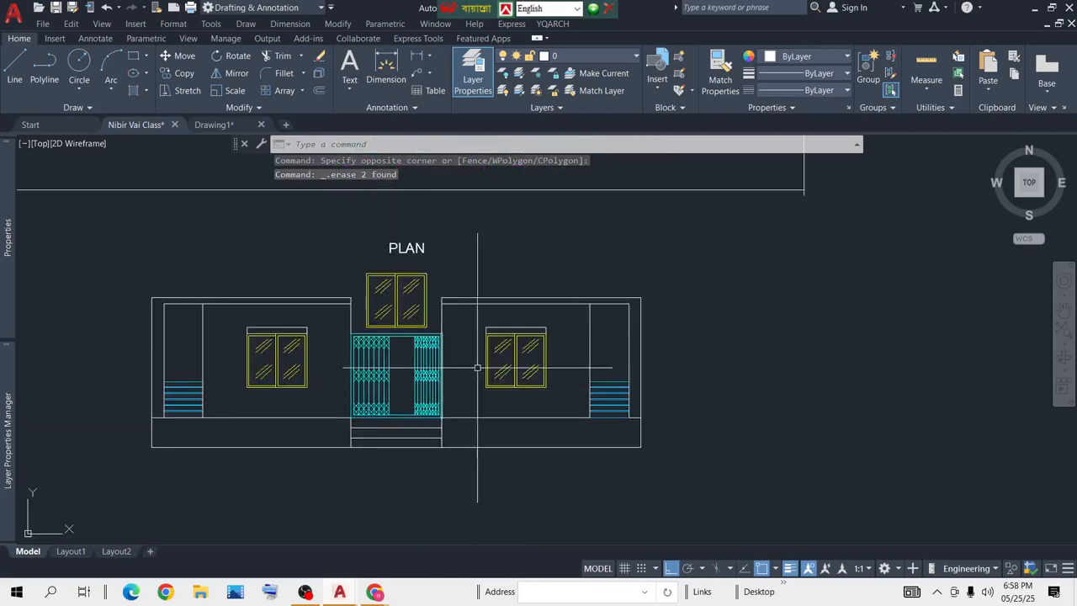
{"action": "left_click", "coordinate": [697, 277]}
{"action": "left_click", "coordinate": [662, 286]}
{"action": "left_click", "coordinate": [677, 266]}
{"action": "left_click", "coordinate": [103, 459]}
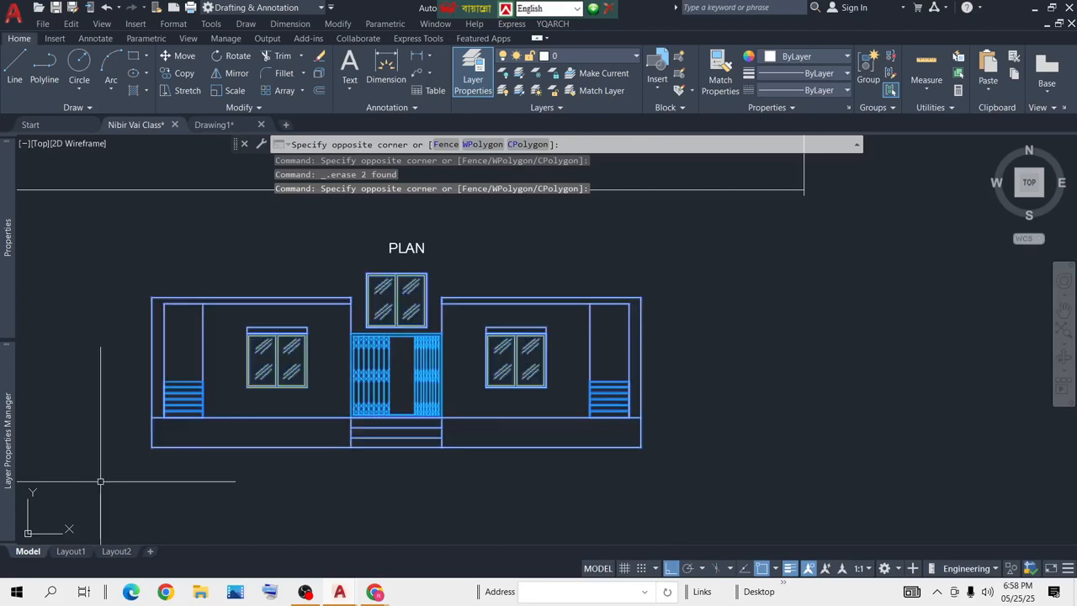
{"action": "type", "text": "p"}
{"action": "key", "text": "Return"}
{"action": "left_click", "coordinate": [692, 253]}
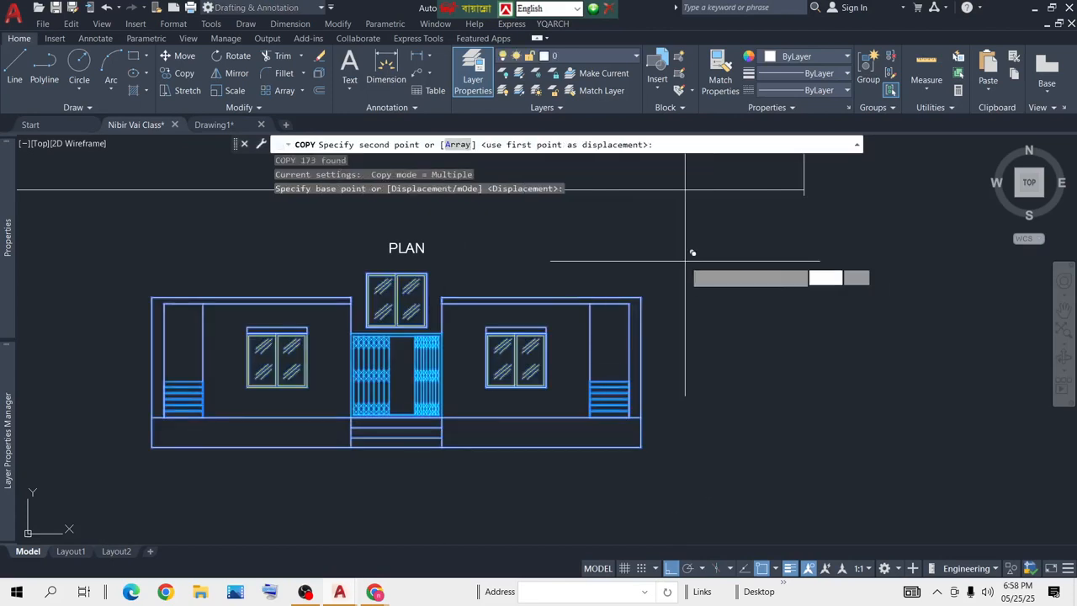
{"action": "scroll", "coordinate": [669, 372], "scroll_direction": "down", "scroll_amount": 4}
{"action": "middle_click_drag", "start_coordinate": [669, 372], "coordinate": [661, 283]}
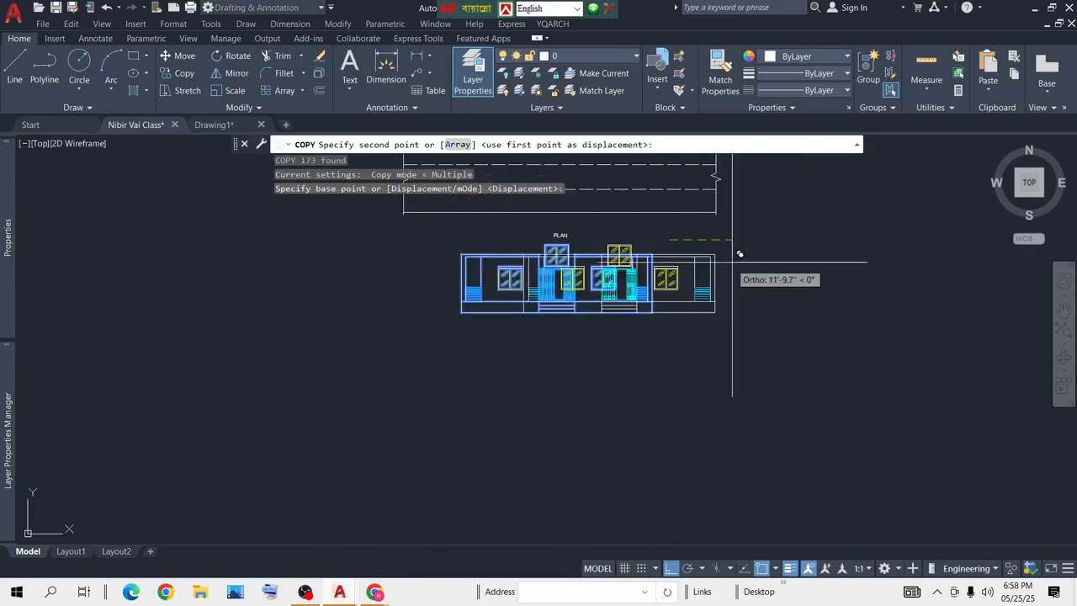
{"action": "middle_click_drag", "start_coordinate": [895, 242], "coordinate": [706, 312]}
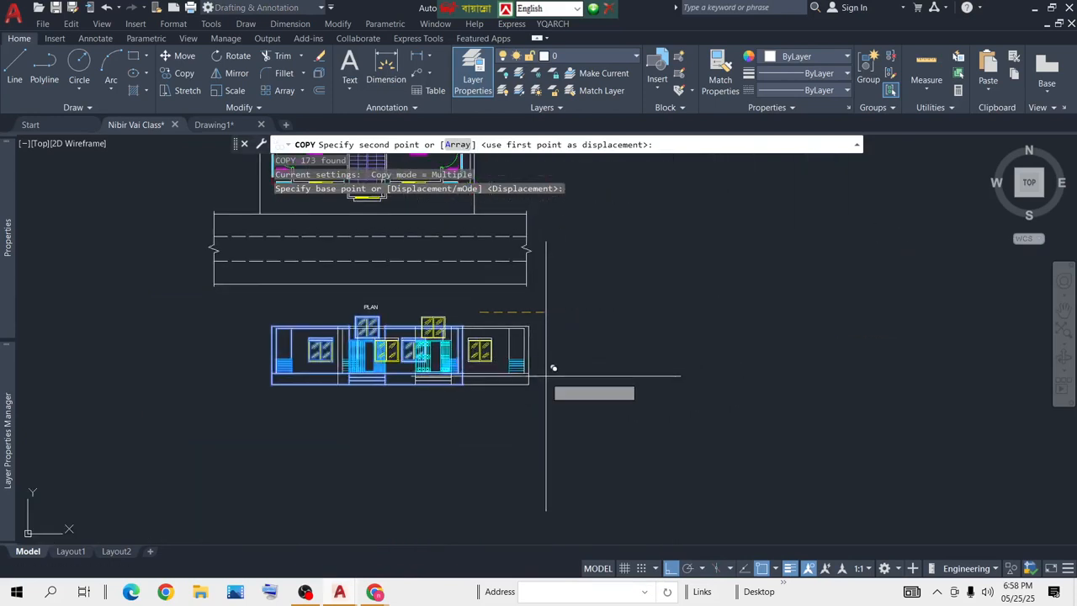
{"action": "middle_click_drag", "start_coordinate": [510, 439], "coordinate": [581, 404]}
{"action": "left_click", "coordinate": [580, 404]}
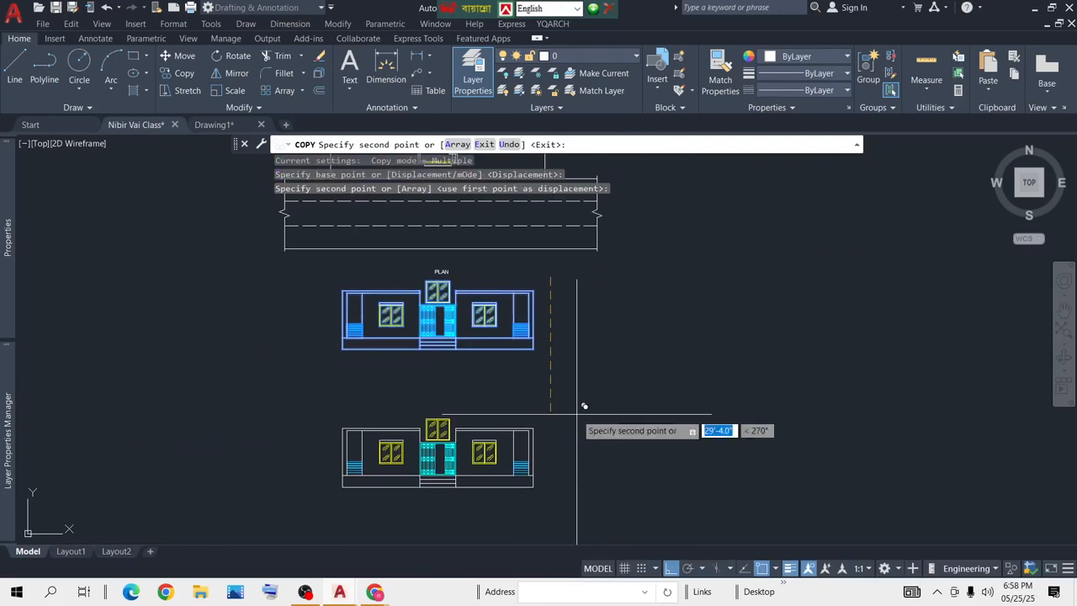
{"action": "key", "text": "Escape"}
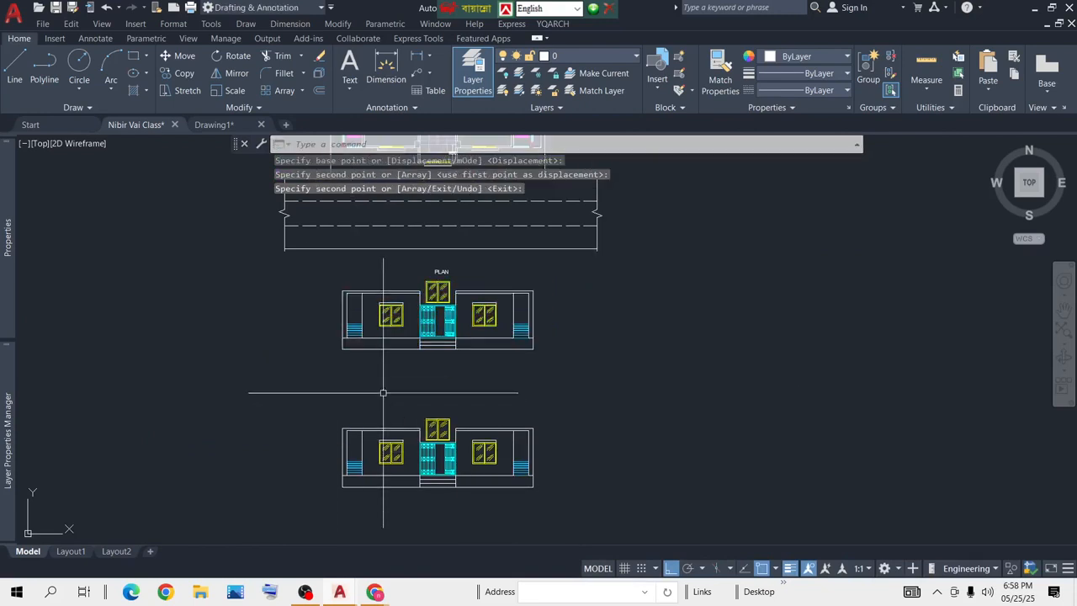
Step: Trim the plinth's outer vertical edges and the gate's side lines below the floor line in the copied elevation
{"action": "scroll", "coordinate": [384, 390], "scroll_direction": "up", "scroll_amount": 6}
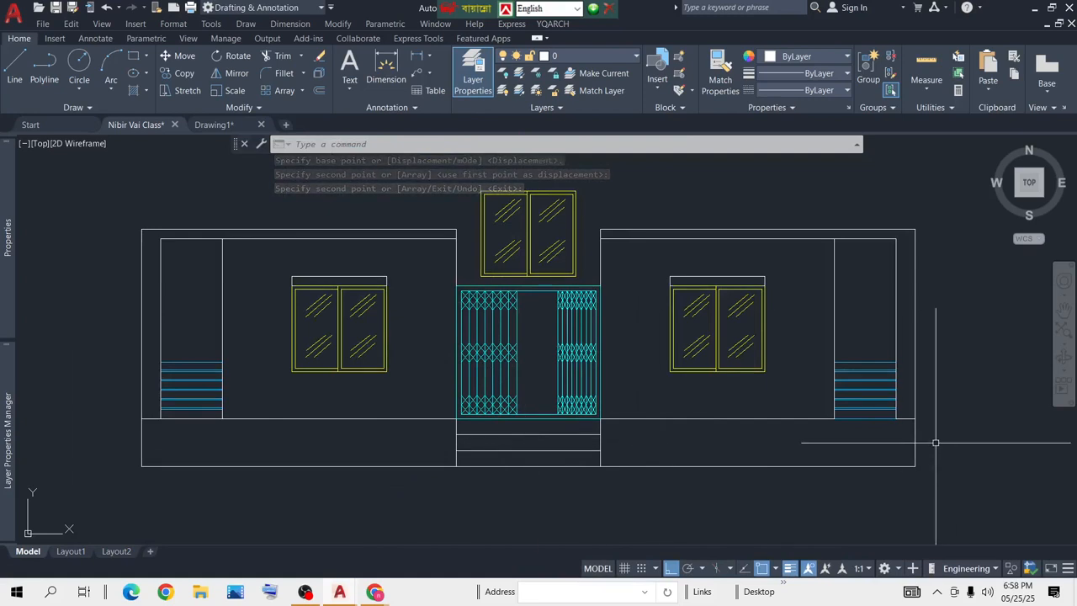
{"action": "type", "text": "TrR"}
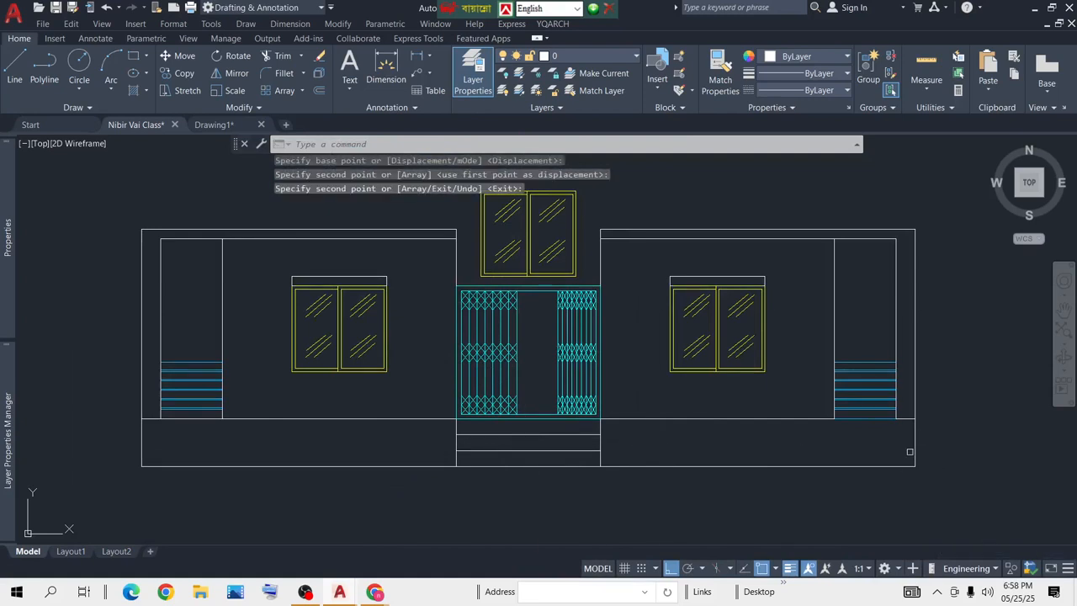
{"action": "key", "text": "Return"}
{"action": "left_click", "coordinate": [914, 450]}
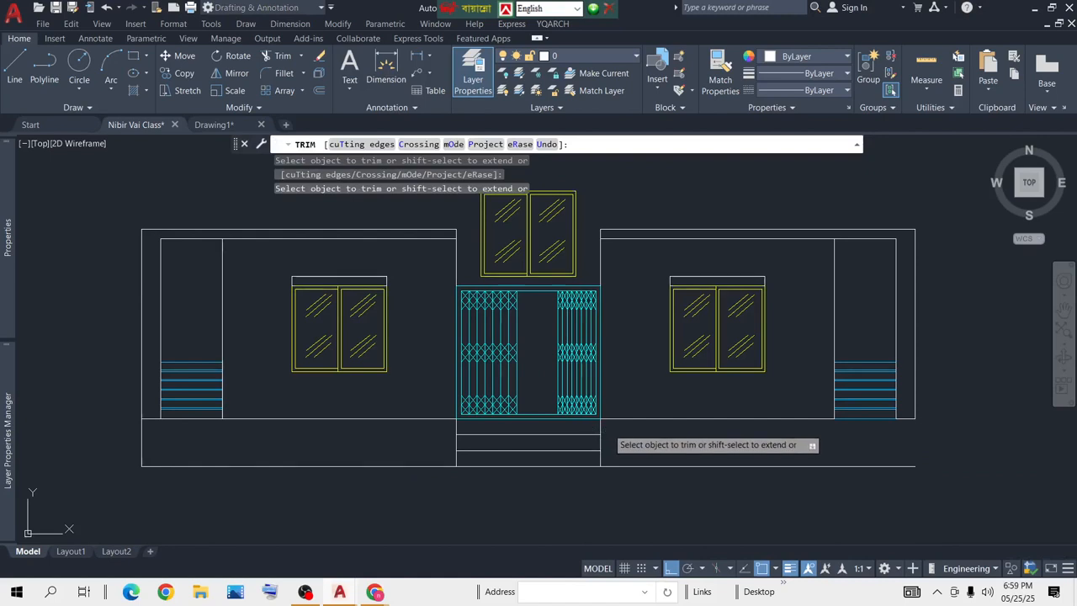
{"action": "left_click", "coordinate": [609, 428]}
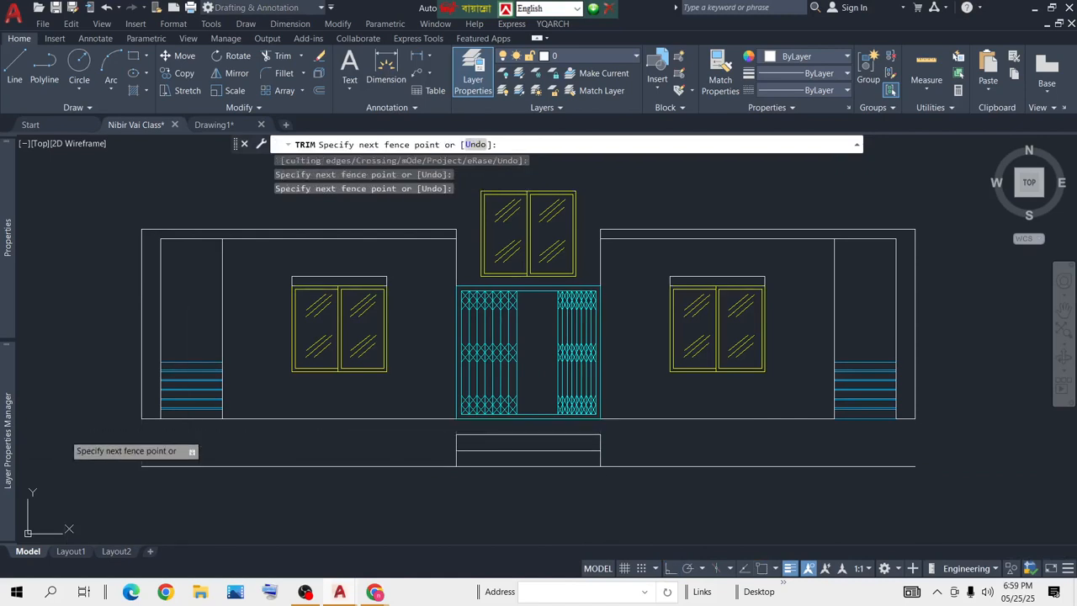
{"action": "key", "text": "Return"}
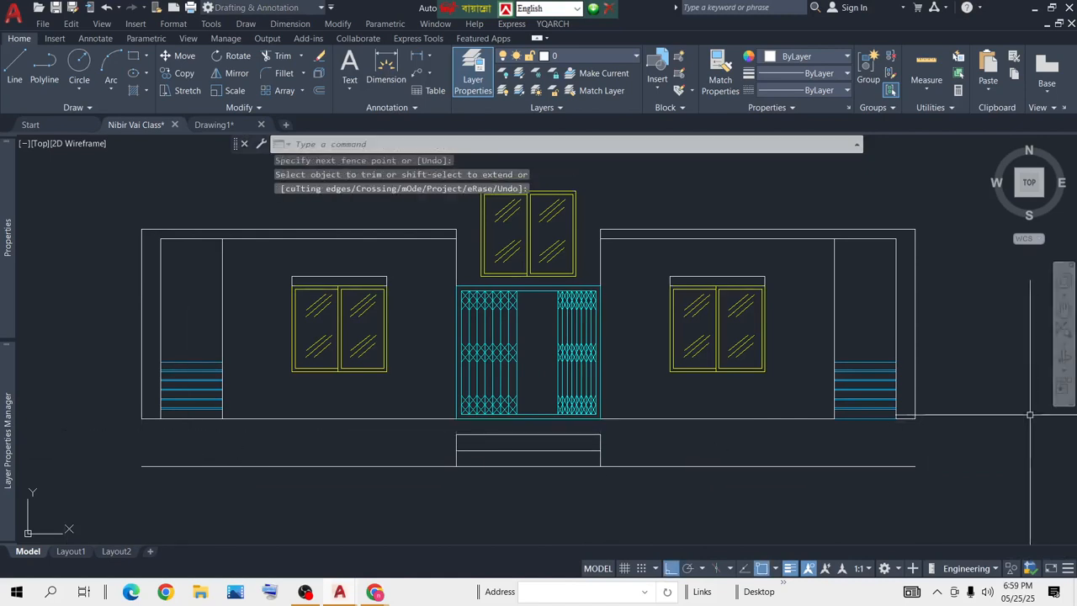
Step: Delete the plinth's bottom line and the entrance steps from the copied elevation
{"action": "left_click", "coordinate": [979, 433]}
{"action": "left_click", "coordinate": [177, 492]}
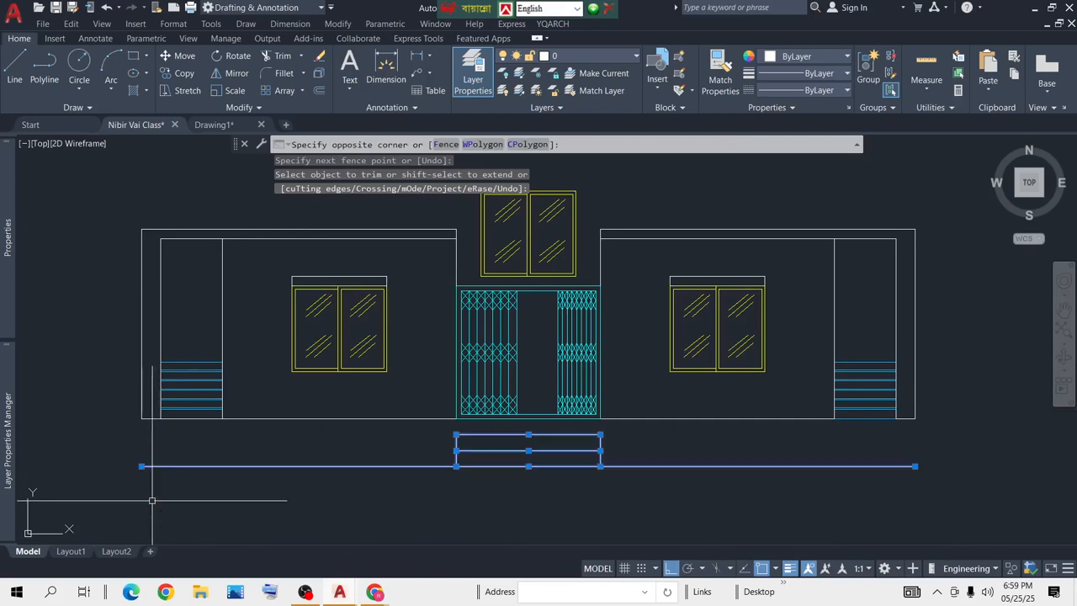
{"action": "key", "text": "Delete"}
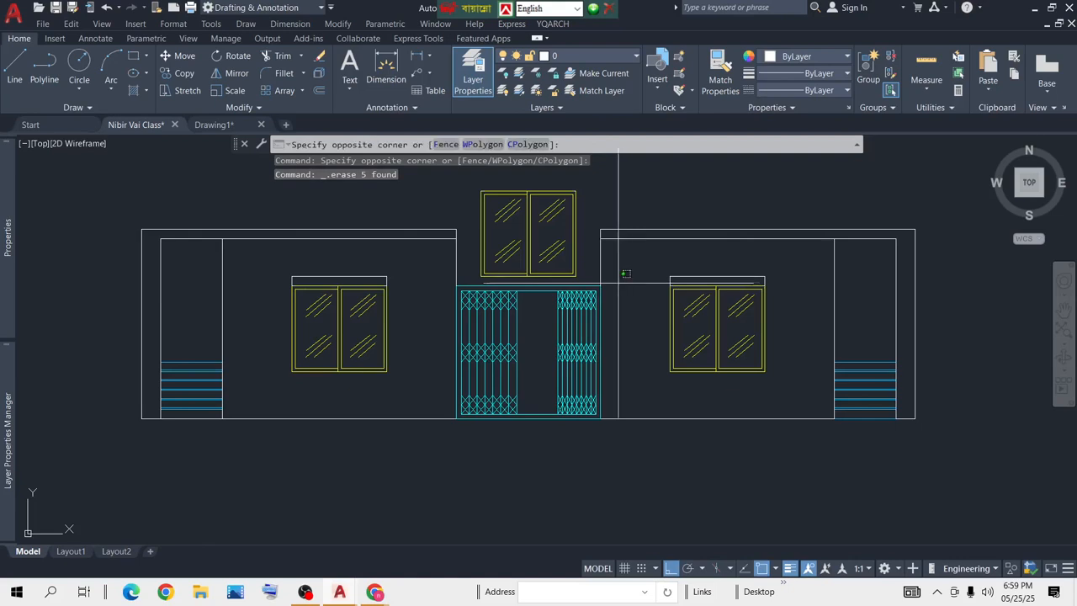
Step: Delete the collapsible gate, the vertical lines beside it and its bottom line from the copied elevation
{"action": "left_click", "coordinate": [448, 416]}
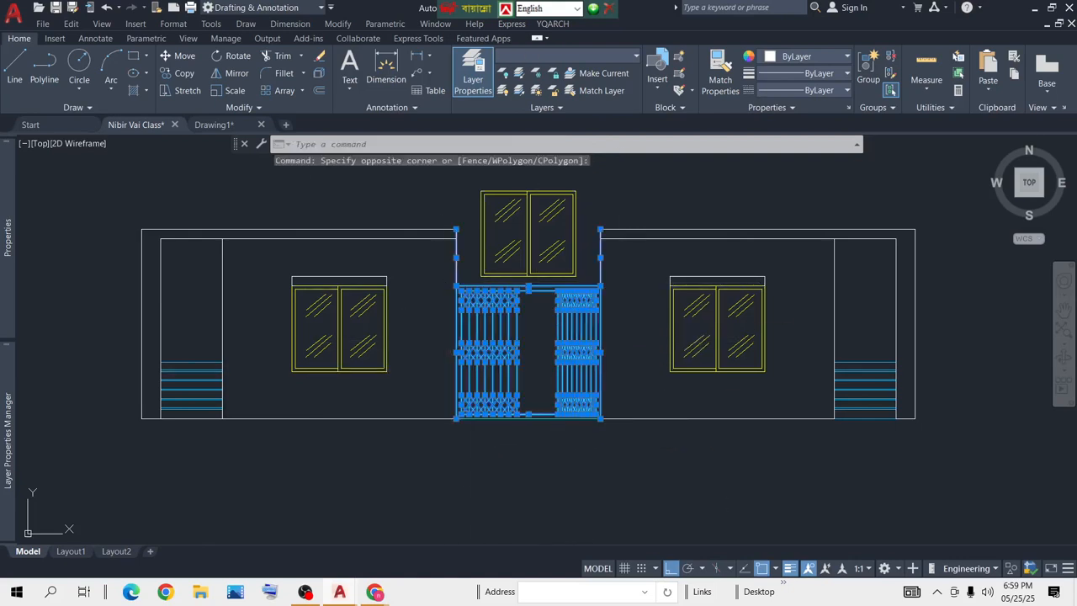
{"action": "key", "text": "Delete"}
{"action": "mouse_move", "coordinate": [547, 341]}
{"action": "middle_mouse_down"}
{"action": "mouse_move", "coordinate": [555, 365]}
{"action": "mouse_move", "coordinate": [545, 408]}
{"action": "middle_mouse_up"}
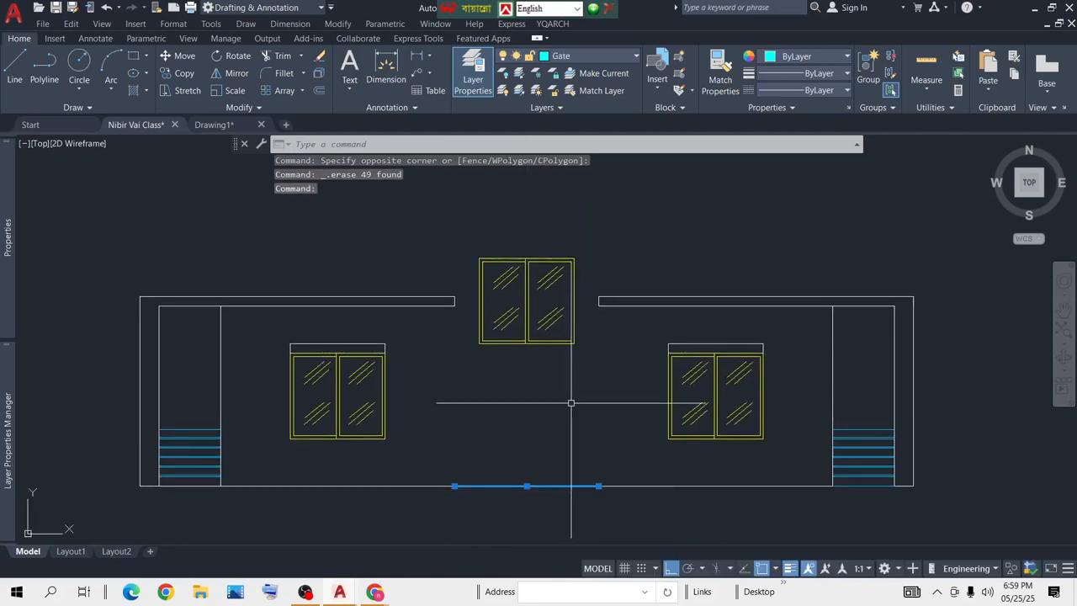
{"action": "key", "text": "Delete"}
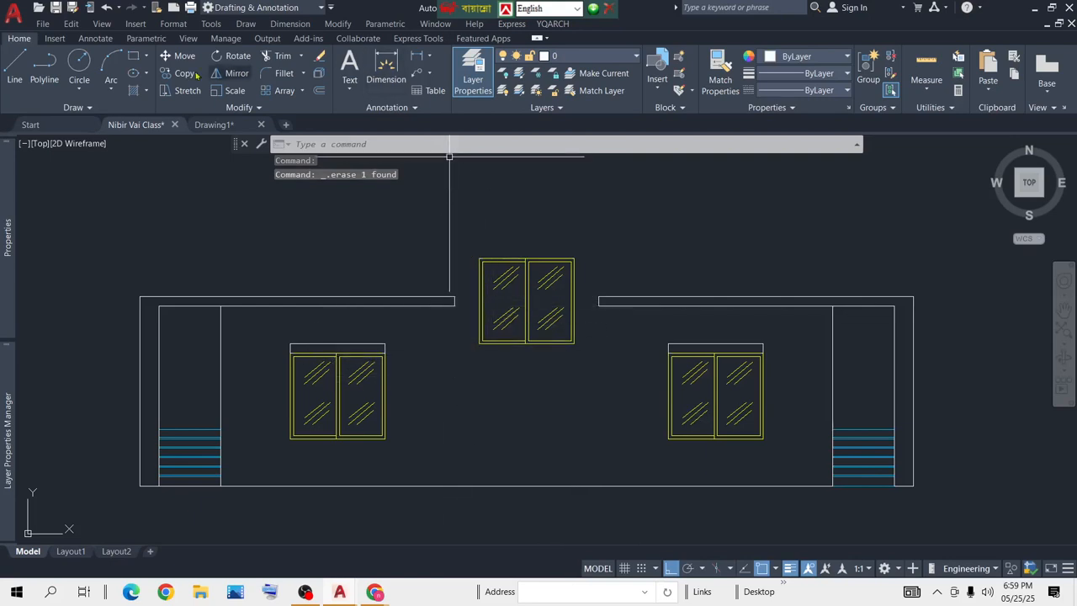
Step: Draw a vertical line from the left roof slab's inner lower corner down past the floor line
{"action": "left_click", "coordinate": [16, 74]}
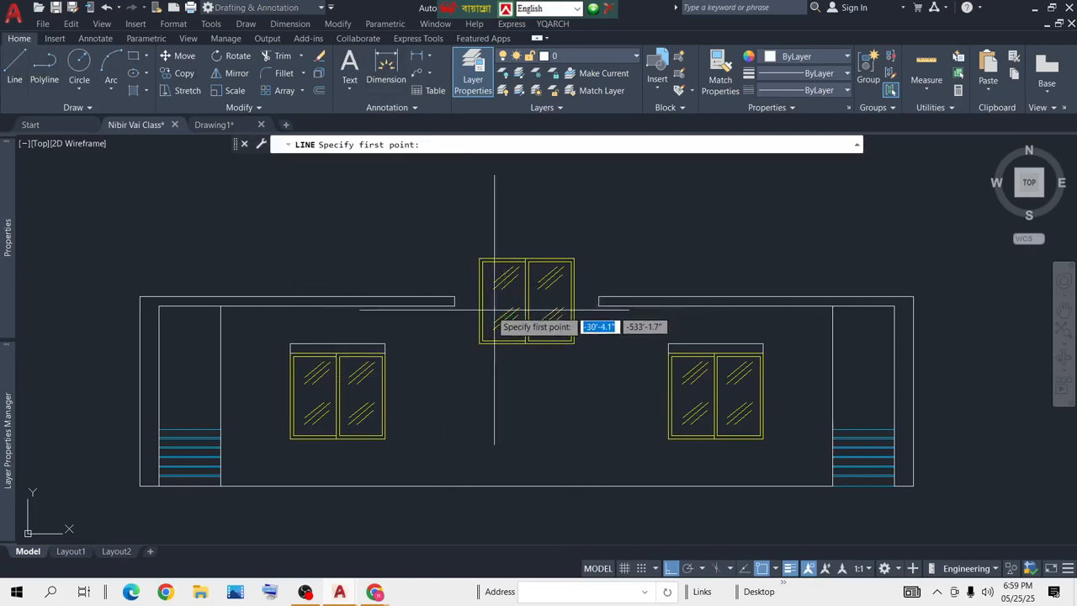
{"action": "left_click", "coordinate": [454, 305]}
{"action": "left_click", "coordinate": [454, 504]}
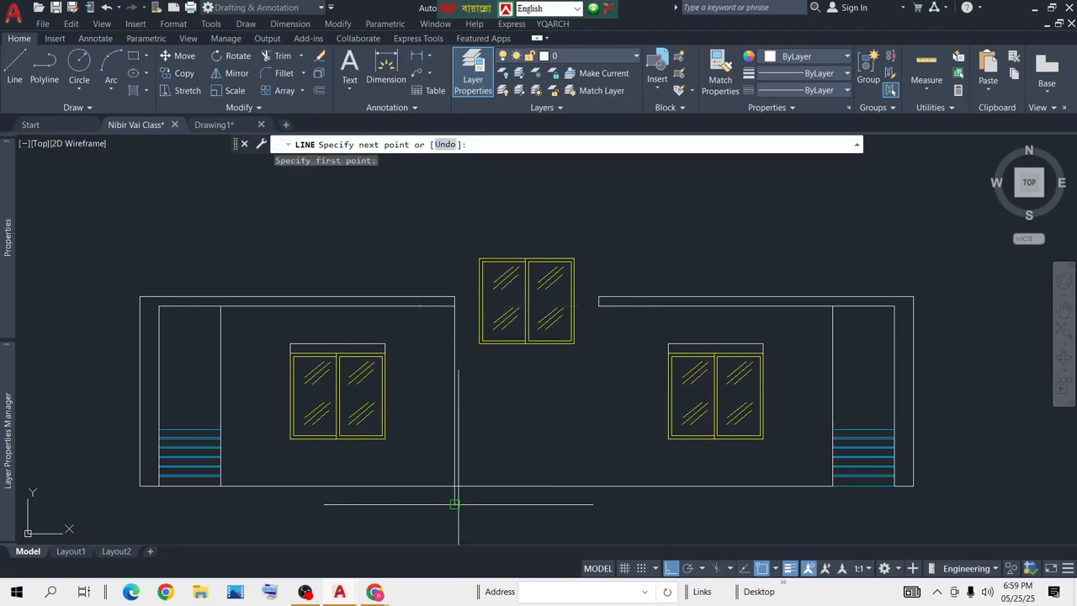
{"action": "key", "text": "Return"}
Step: Draw a vertical line from the right roof slab's inner end down past the floor line
{"action": "key", "text": "Return"}
{"action": "left_click", "coordinate": [599, 307]}
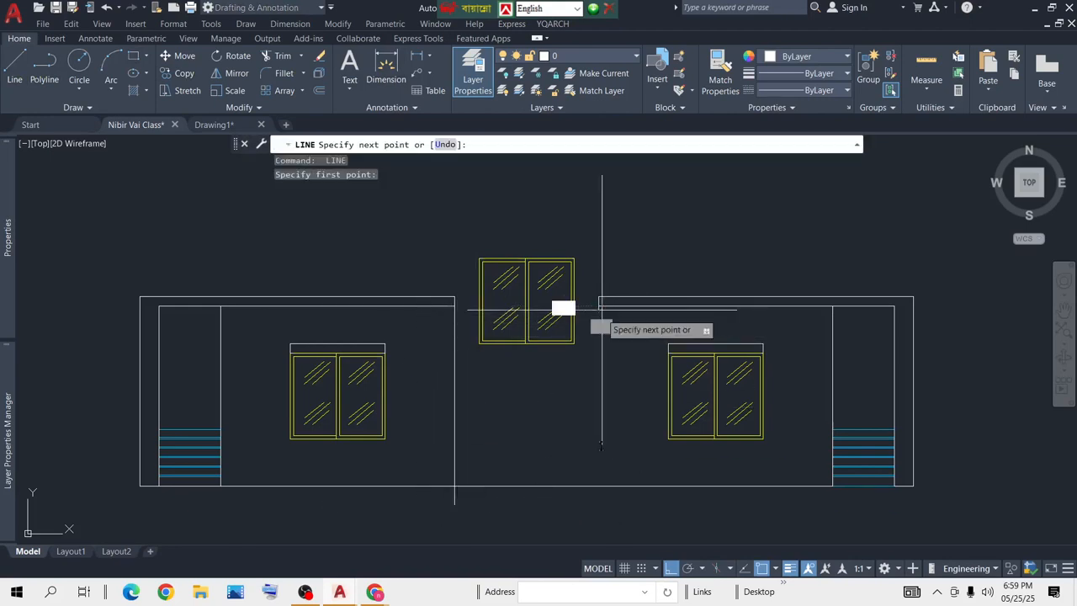
{"action": "key", "text": "Return"}
{"action": "middle_click_drag", "start_coordinate": [645, 512], "coordinate": [633, 488]}
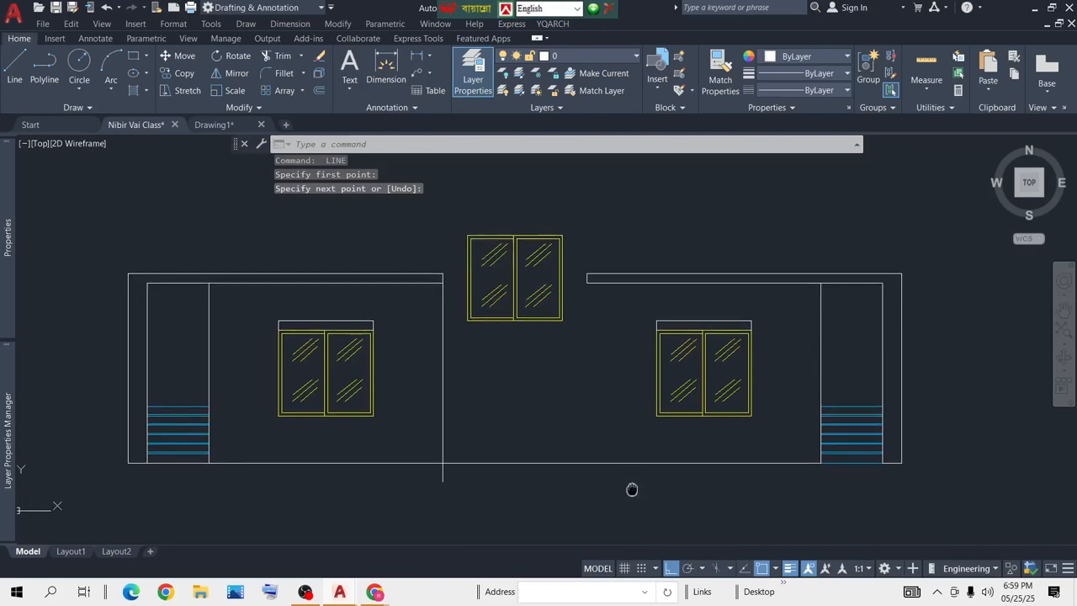
{"action": "key", "text": "Return"}
{"action": "left_click", "coordinate": [586, 272]}
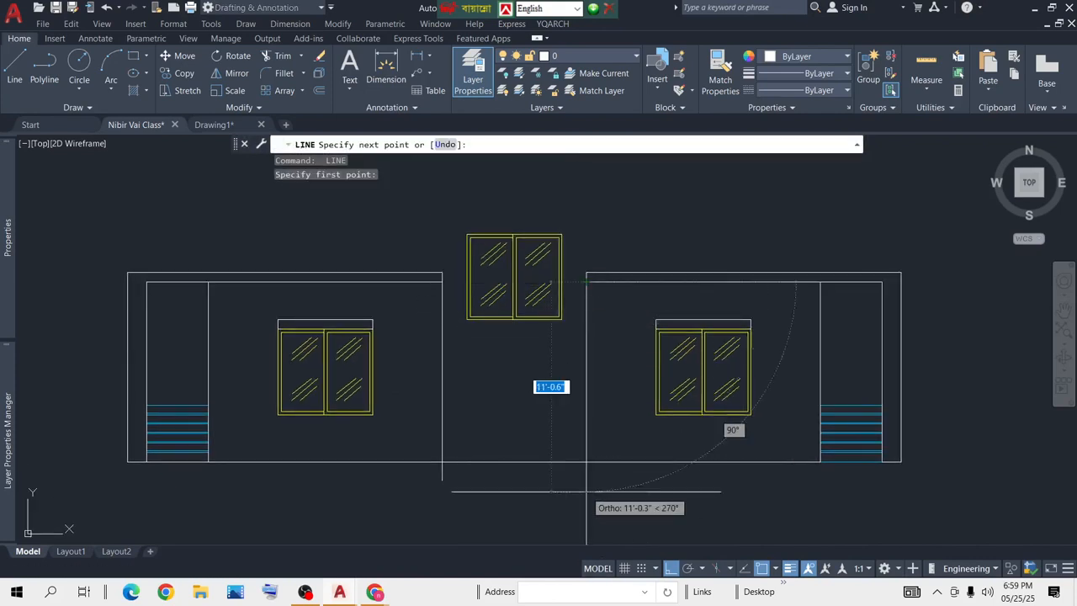
{"action": "left_click", "coordinate": [587, 499]}
{"action": "key", "text": "Return"}
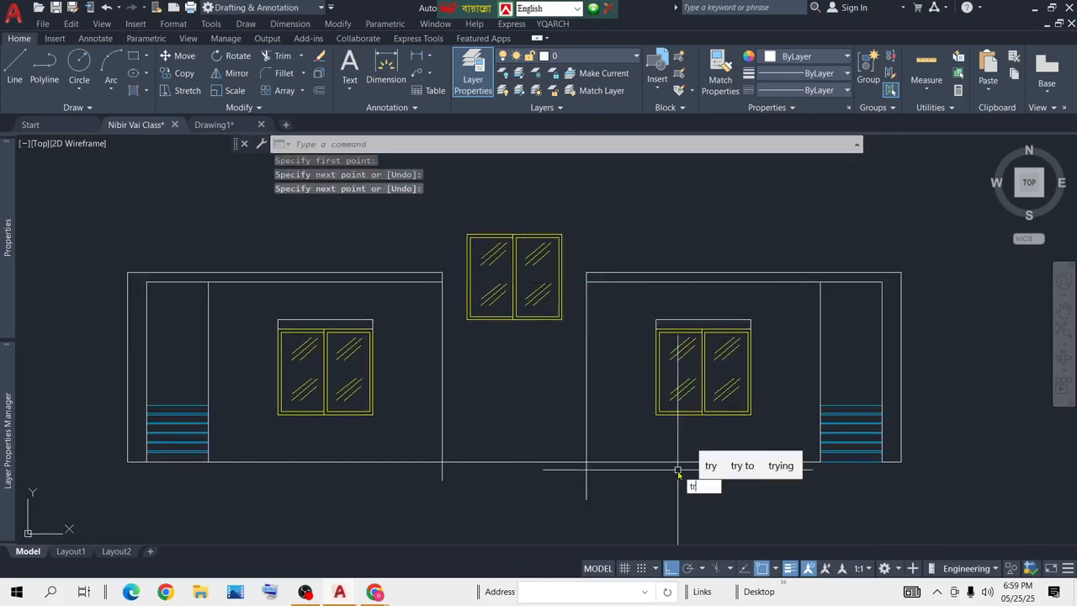
Step: Trim the ends of both new vertical lines below the floor line of the copied elevation
{"action": "type", "text": "tr"}
{"action": "key", "text": "Return"}
{"action": "left_click_drag", "start_coordinate": [618, 471], "coordinate": [474, 494]}
{"action": "left_click_drag", "start_coordinate": [401, 481], "coordinate": [455, 472]}
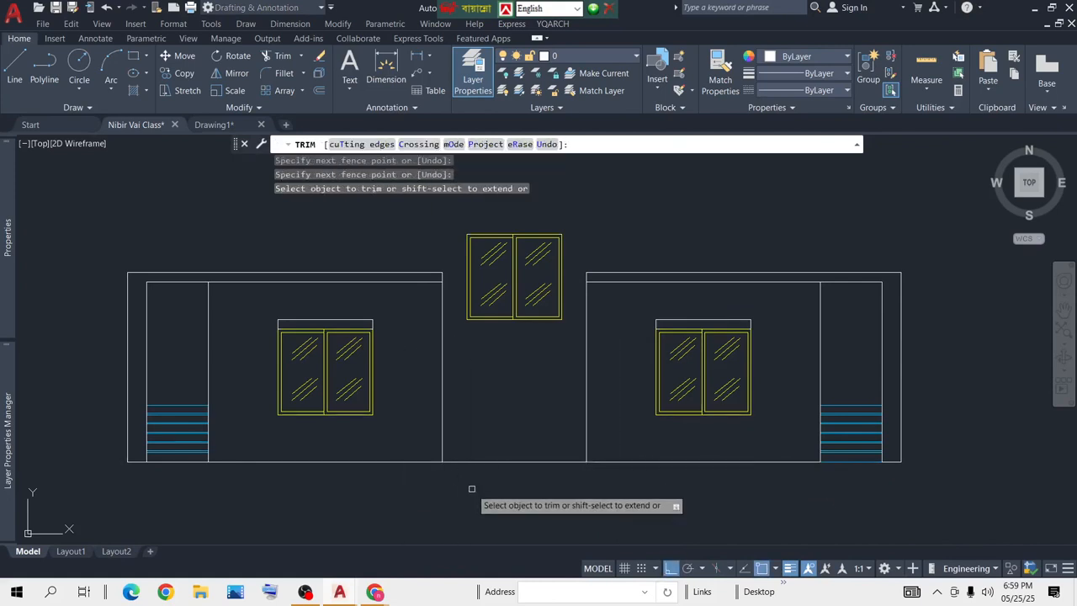
{"action": "key", "text": "Return"}
{"action": "scroll", "coordinate": [473, 486], "scroll_direction": "down", "scroll_amount": 2}
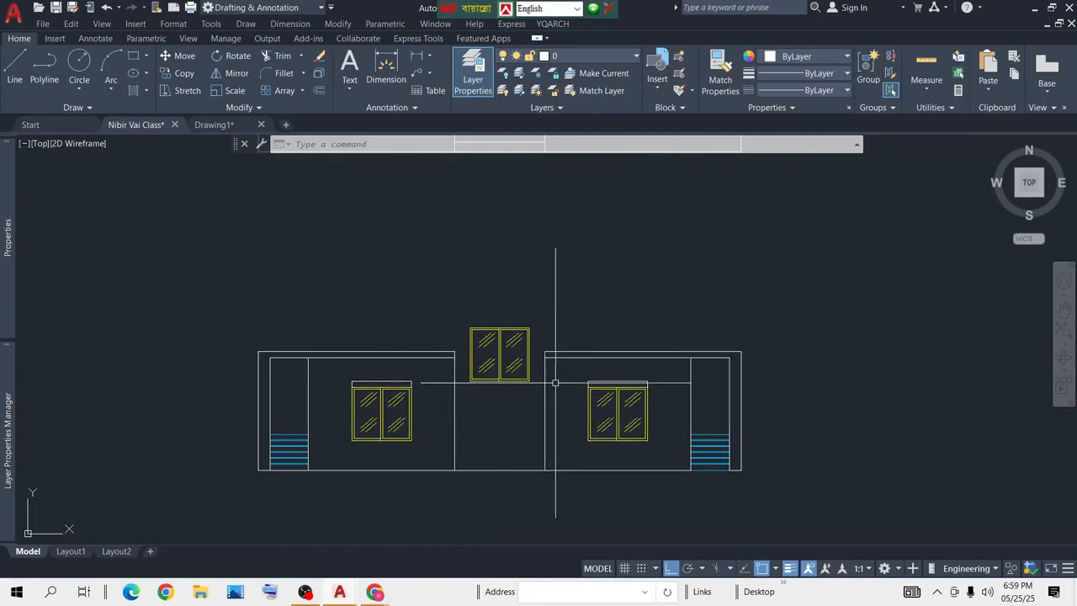
{"action": "scroll", "coordinate": [555, 388], "scroll_direction": "down", "scroll_amount": 3}
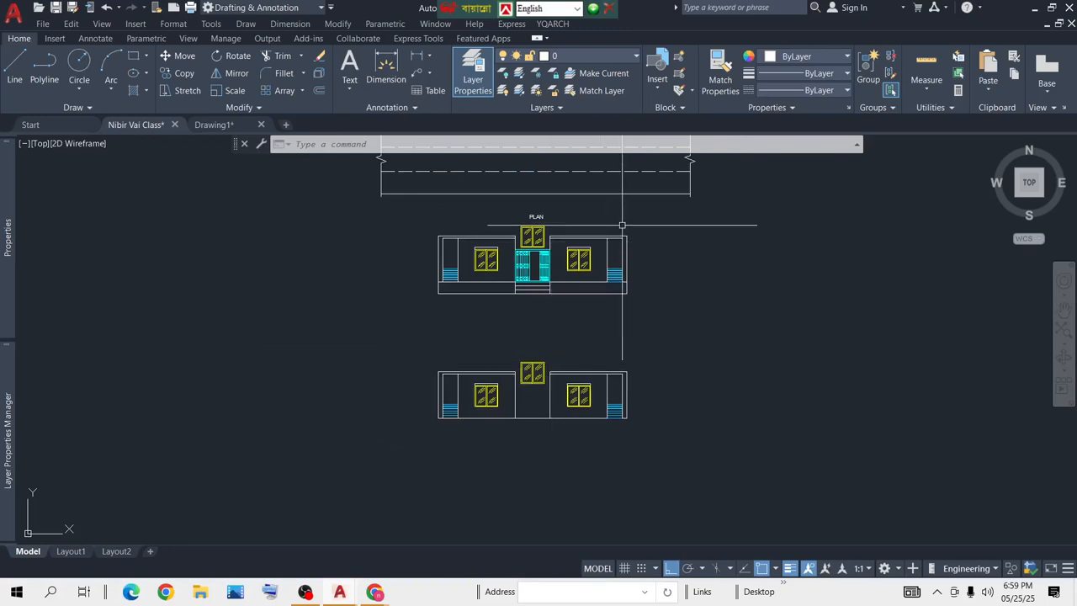
Step: Copy the complete ground-floor elevation with gate and steps horizontally about 84' to the right of the original
{"action": "scroll", "coordinate": [652, 222], "scroll_direction": "up", "scroll_amount": 2}
{"action": "left_click", "coordinate": [664, 222]}
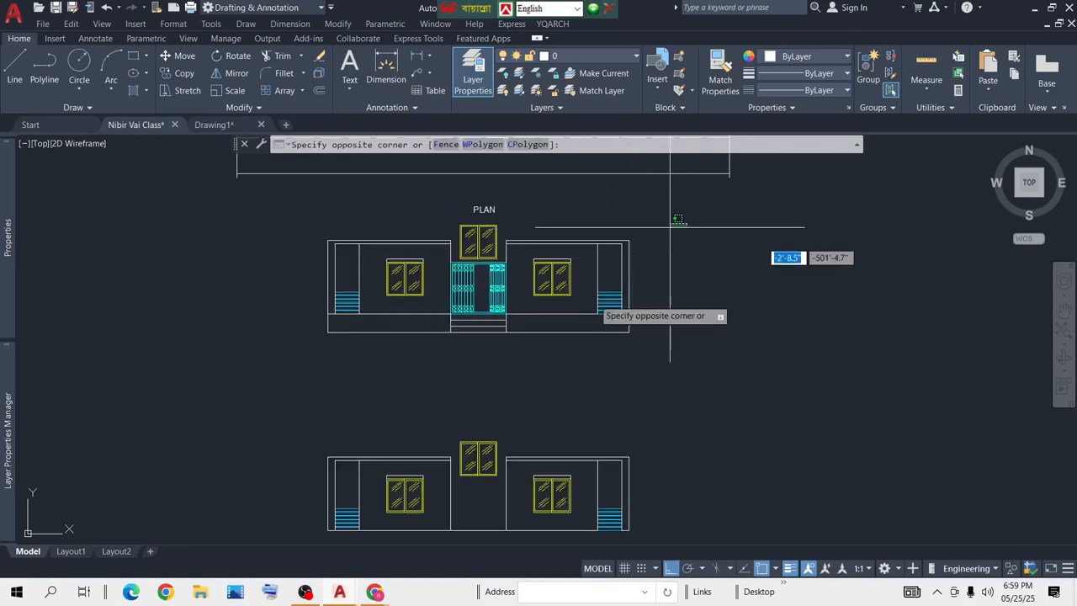
{"action": "left_click", "coordinate": [253, 354]}
{"action": "type", "text": "cp"}
{"action": "key", "text": "space"}
{"action": "left_click", "coordinate": [670, 349]}
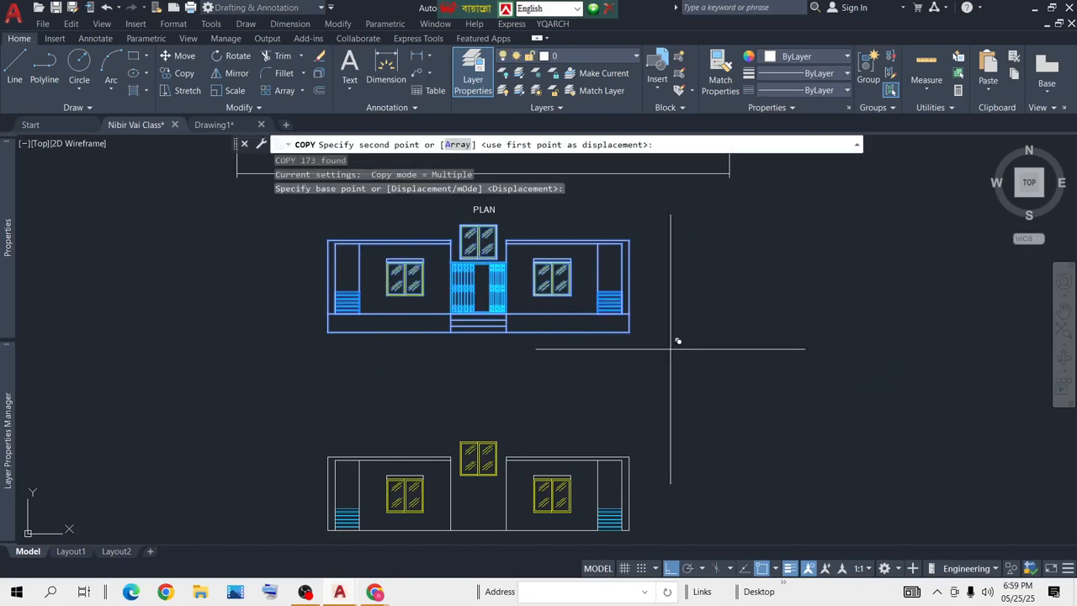
{"action": "scroll", "coordinate": [1009, 371], "scroll_direction": "down", "scroll_amount": 2}
{"action": "scroll", "coordinate": [911, 380], "scroll_direction": "down", "scroll_amount": 2}
{"action": "middle_click_drag", "start_coordinate": [912, 380], "coordinate": [732, 373]}
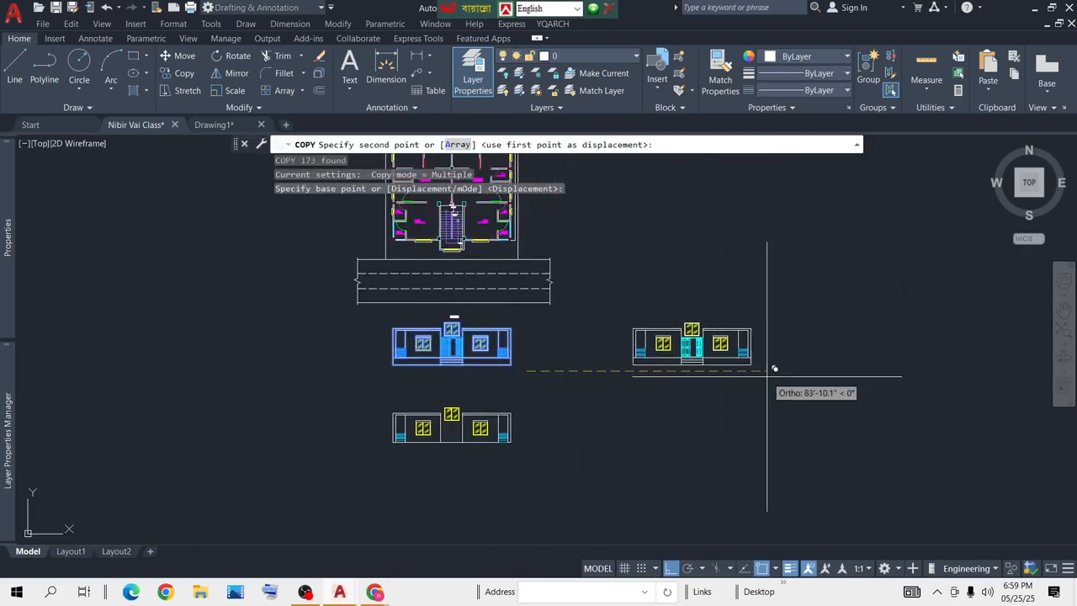
{"action": "left_click", "coordinate": [767, 368]}
{"action": "key", "text": "space"}
Step: Copy the upper-floor elevation three times from its lower right corner, stacking the copies above the copied ground-floor elevation
{"action": "scroll", "coordinate": [492, 392], "scroll_direction": "up", "scroll_amount": 5}
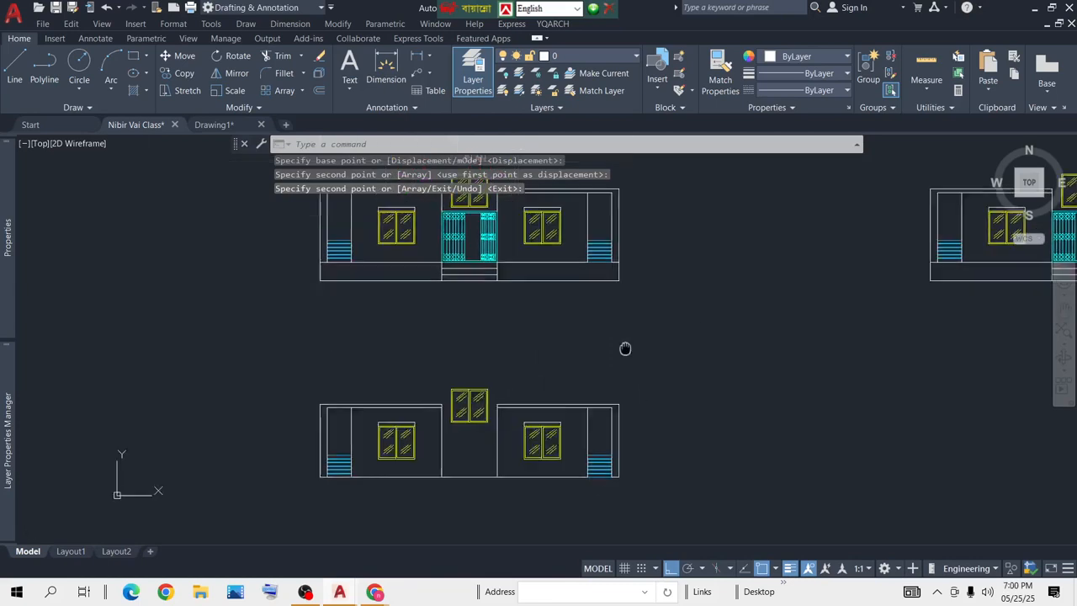
{"action": "left_click", "coordinate": [785, 322]}
{"action": "left_click", "coordinate": [306, 482]}
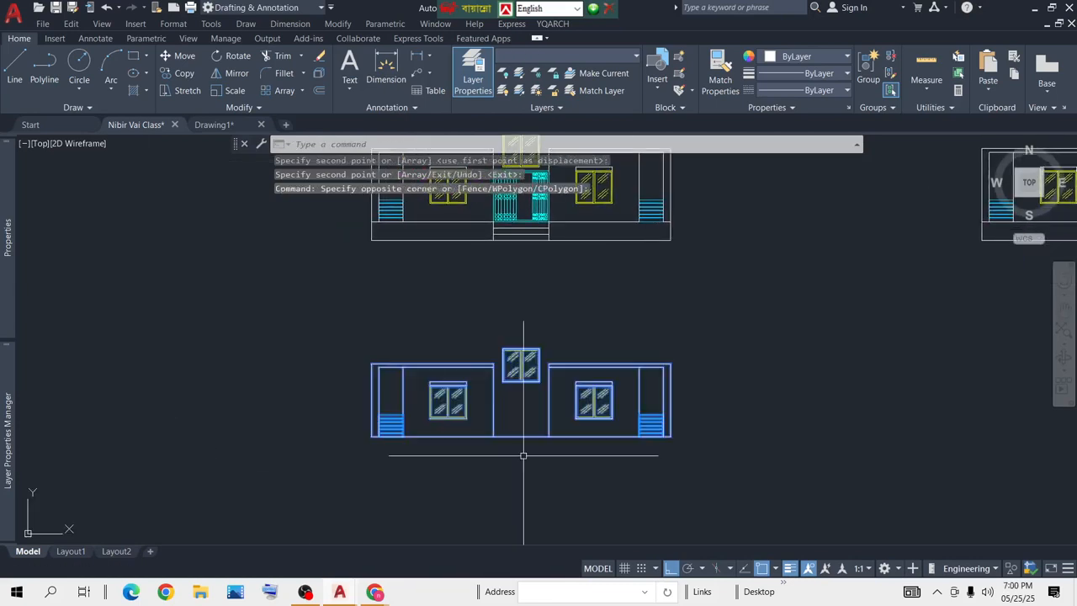
{"action": "type", "text": "cp"}
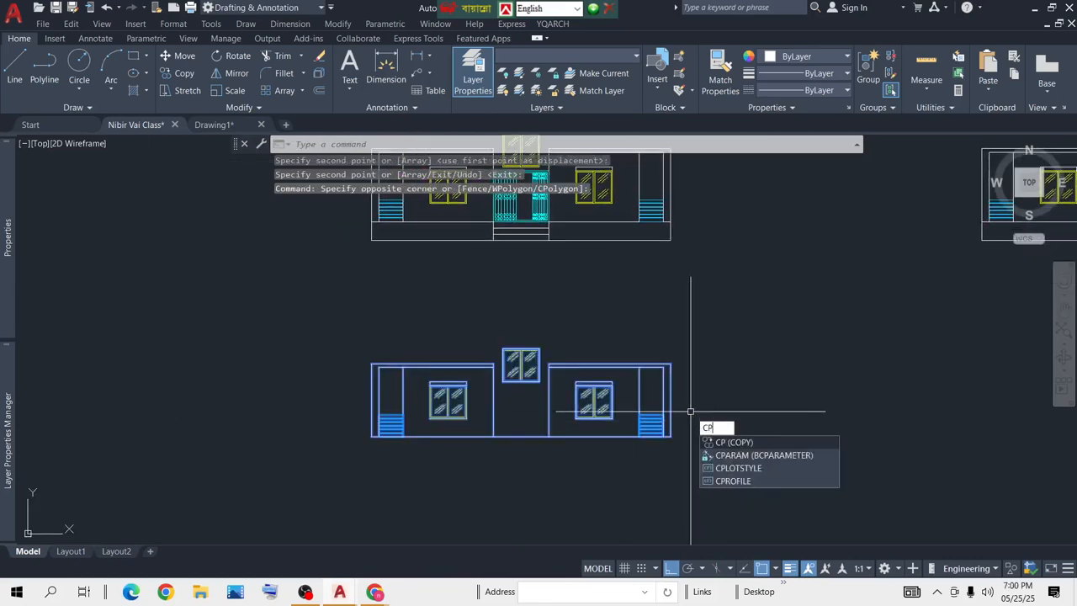
{"action": "key", "text": "Return"}
{"action": "scroll", "coordinate": [683, 357], "scroll_direction": "up", "scroll_amount": 4}
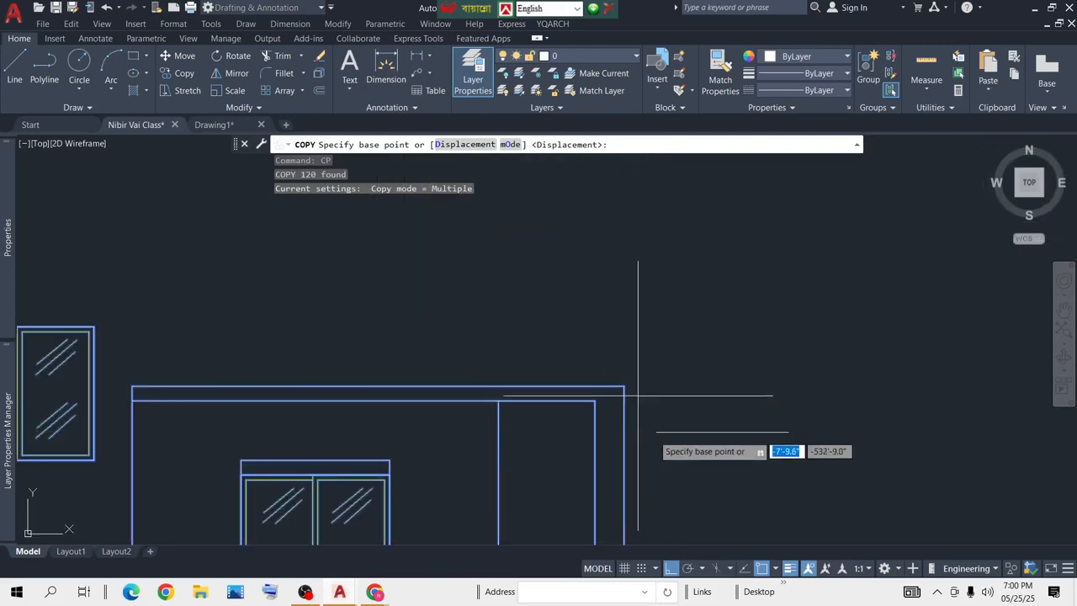
{"action": "middle_click_drag", "start_coordinate": [650, 427], "coordinate": [674, 272]}
{"action": "scroll", "coordinate": [674, 273], "scroll_direction": "down", "scroll_amount": 2}
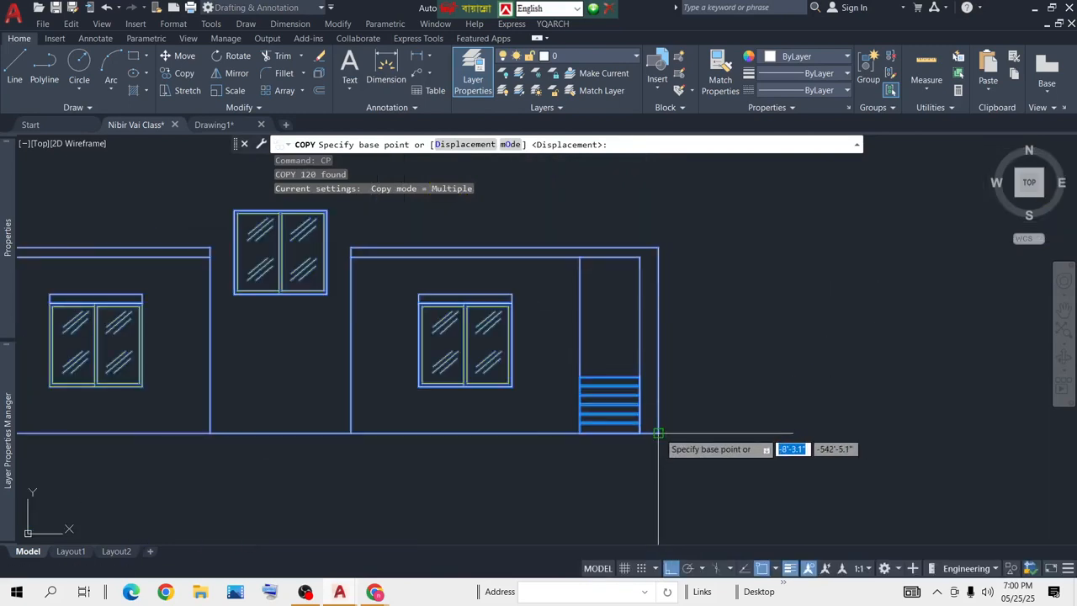
{"action": "left_click", "coordinate": [658, 432]}
{"action": "scroll", "coordinate": [841, 332], "scroll_direction": "down", "scroll_amount": 4}
{"action": "scroll", "coordinate": [645, 317], "scroll_direction": "up", "scroll_amount": 3}
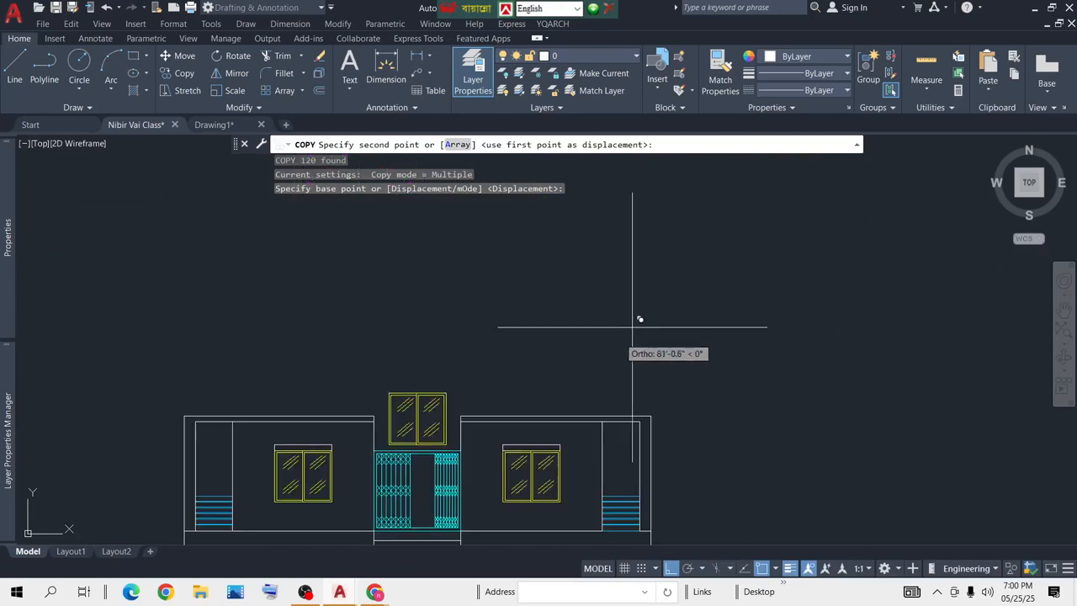
{"action": "left_click", "coordinate": [654, 401]}
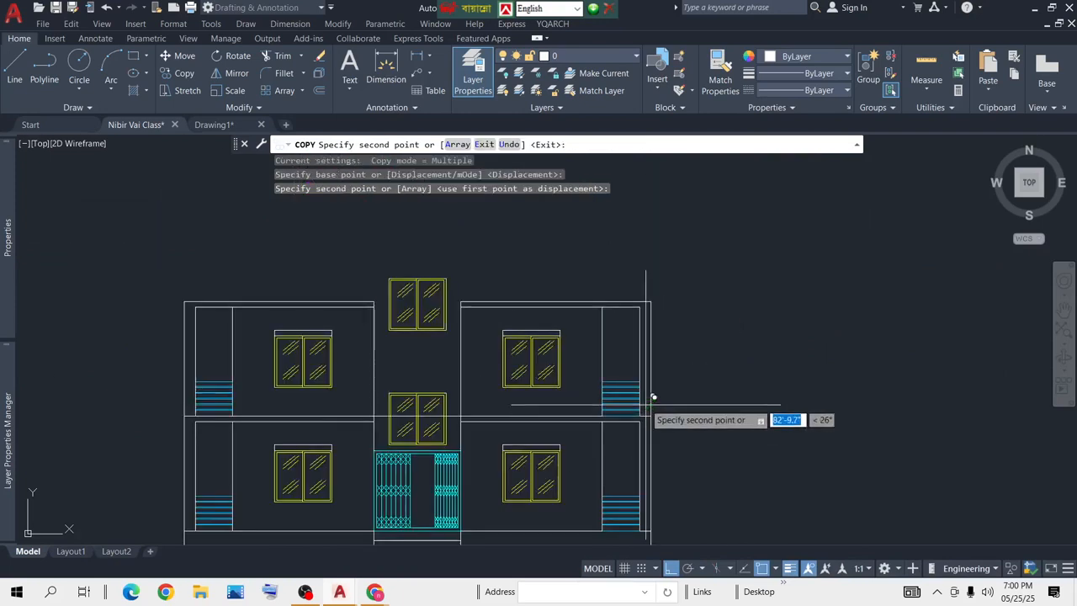
{"action": "left_click", "coordinate": [650, 301]}
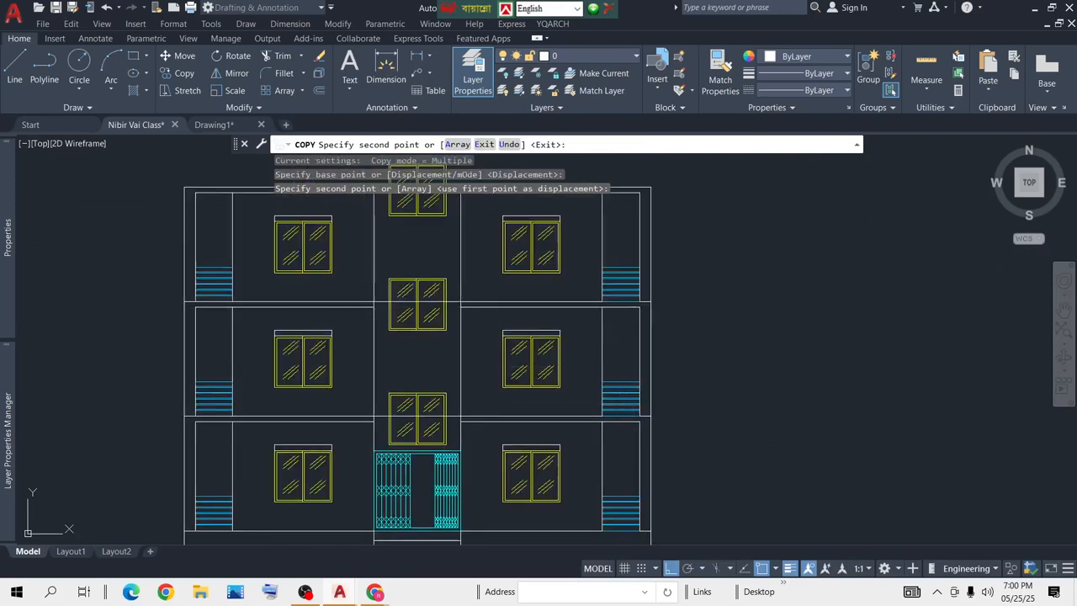
{"action": "scroll", "coordinate": [698, 341], "scroll_direction": "up", "scroll_amount": 3}
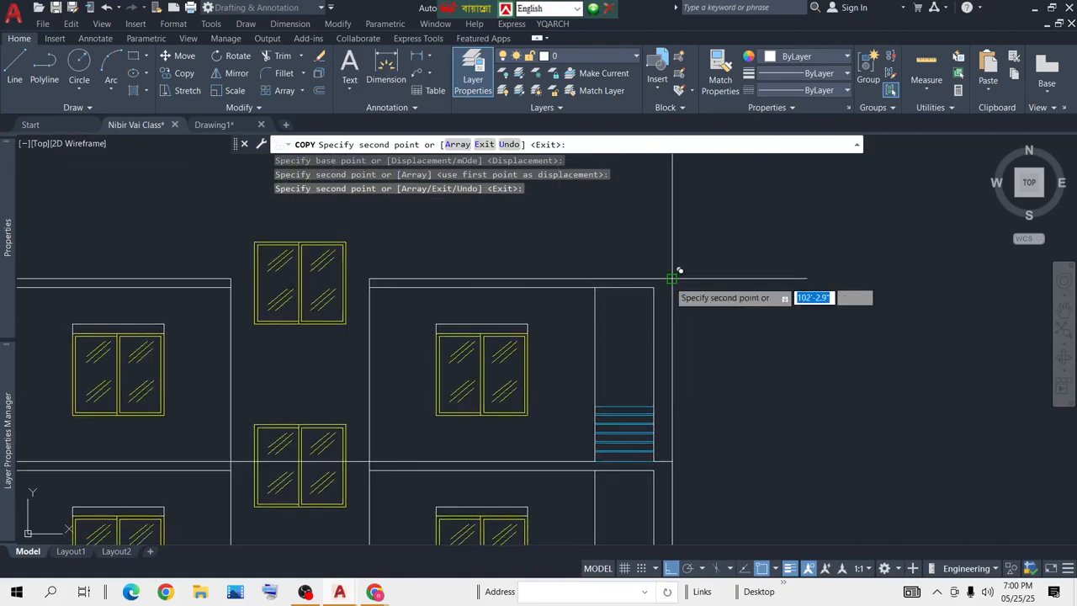
{"action": "left_click", "coordinate": [679, 272]}
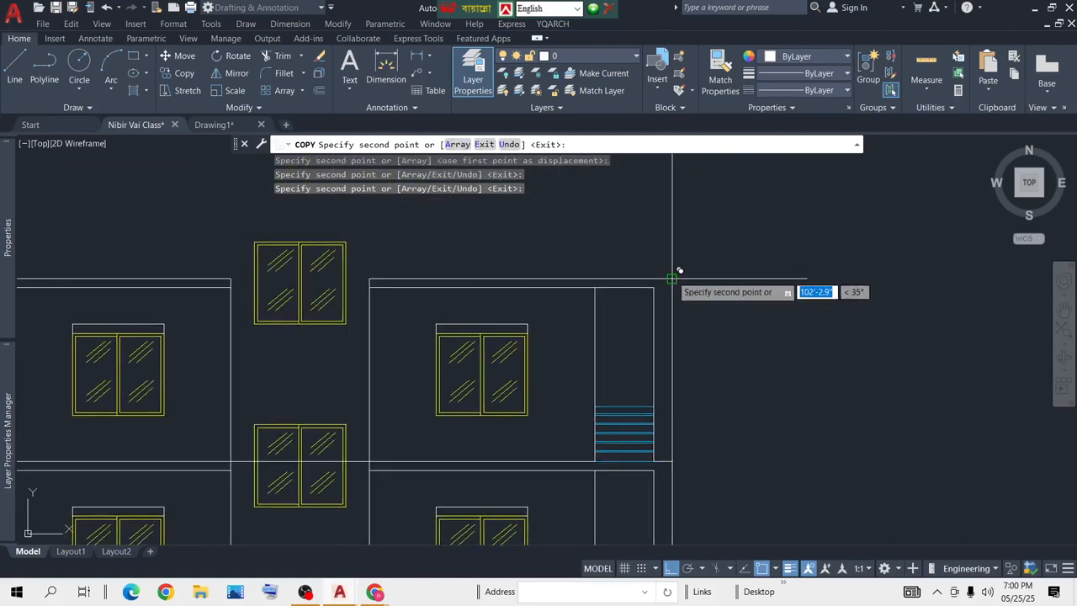
{"action": "scroll", "coordinate": [752, 293], "scroll_direction": "down", "scroll_amount": 4}
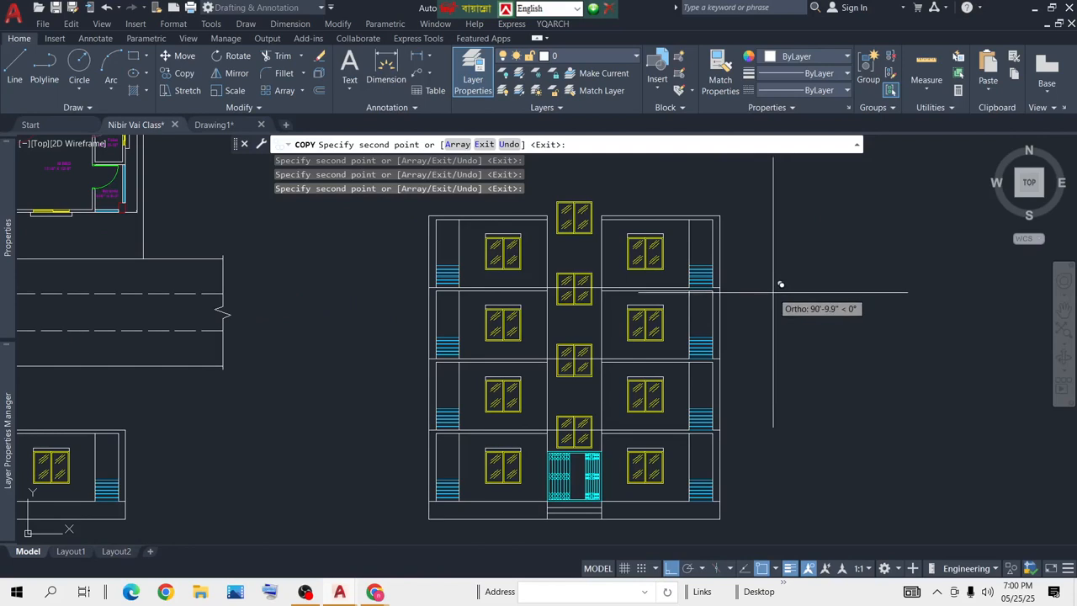
{"action": "key", "text": "Return"}
Step: Trim the floor lines between the stair bay's vertical edges and its windows at each upper-floor level of the stacked elevation
{"action": "scroll", "coordinate": [565, 373], "scroll_direction": "up", "scroll_amount": 5}
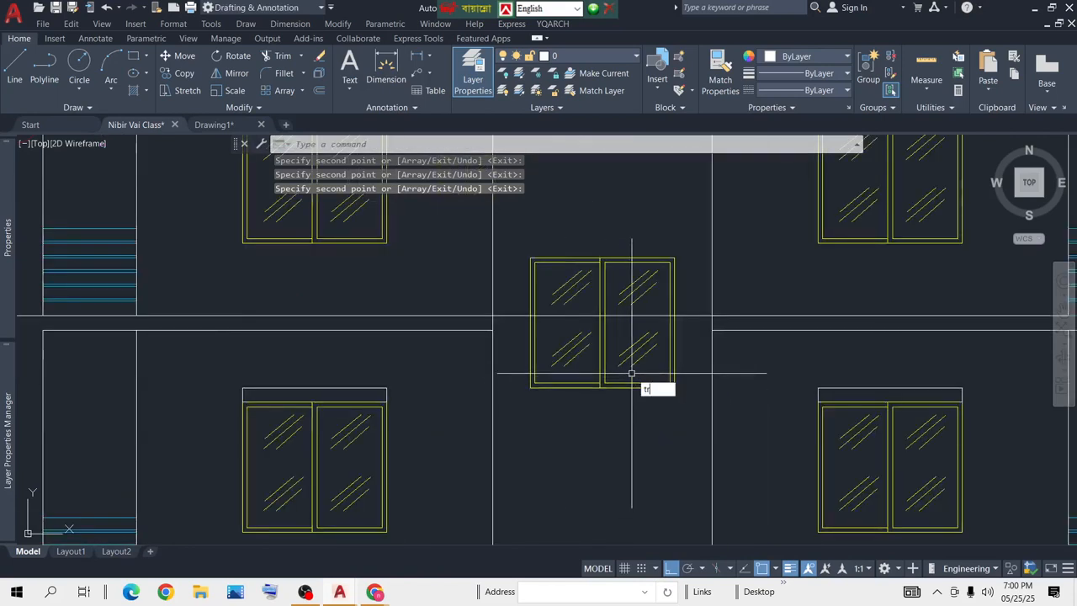
{"action": "type", "text": "tr"}
{"action": "key", "text": "Return"}
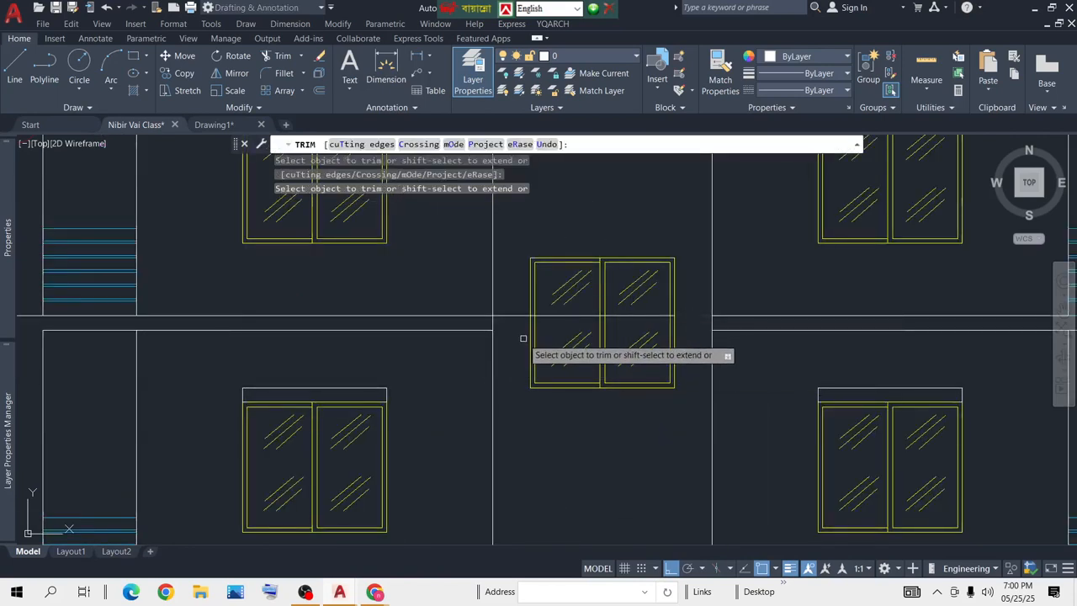
{"action": "scroll", "coordinate": [580, 412], "scroll_direction": "down", "scroll_amount": 5}
{"action": "middle_click_drag", "start_coordinate": [580, 413], "coordinate": [585, 324]}
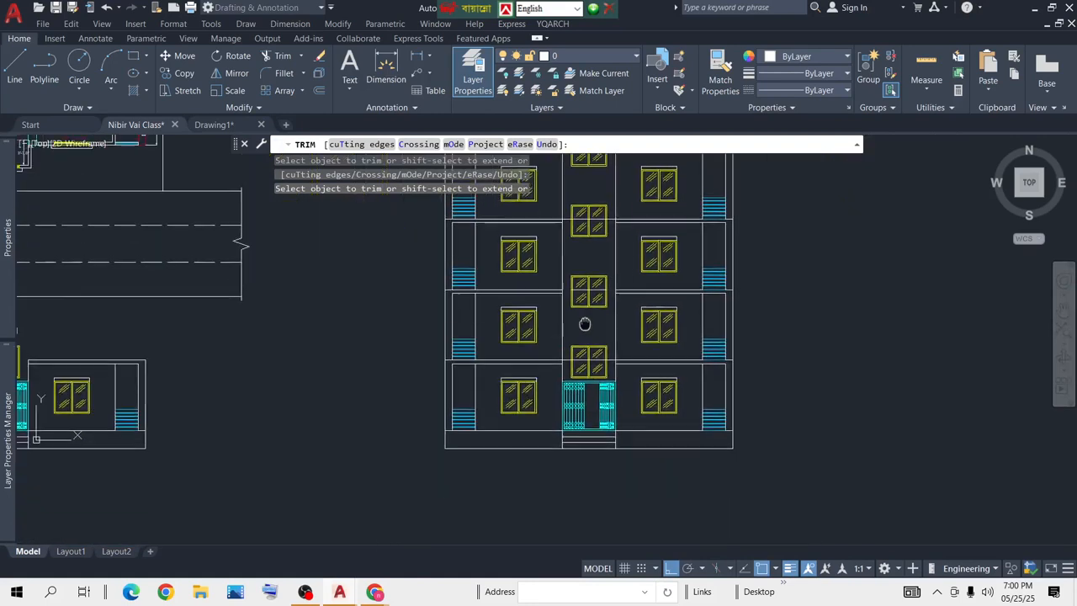
{"action": "scroll", "coordinate": [589, 332], "scroll_direction": "up", "scroll_amount": 5}
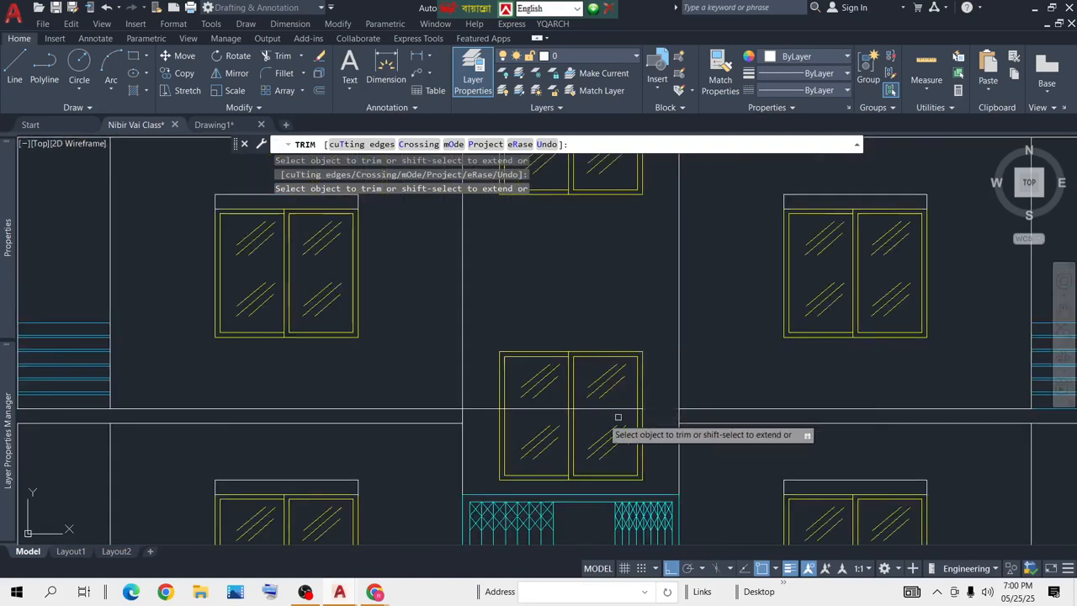
{"action": "scroll", "coordinate": [499, 421], "scroll_direction": "down", "scroll_amount": 5}
{"action": "scroll", "coordinate": [551, 328], "scroll_direction": "up", "scroll_amount": 2}
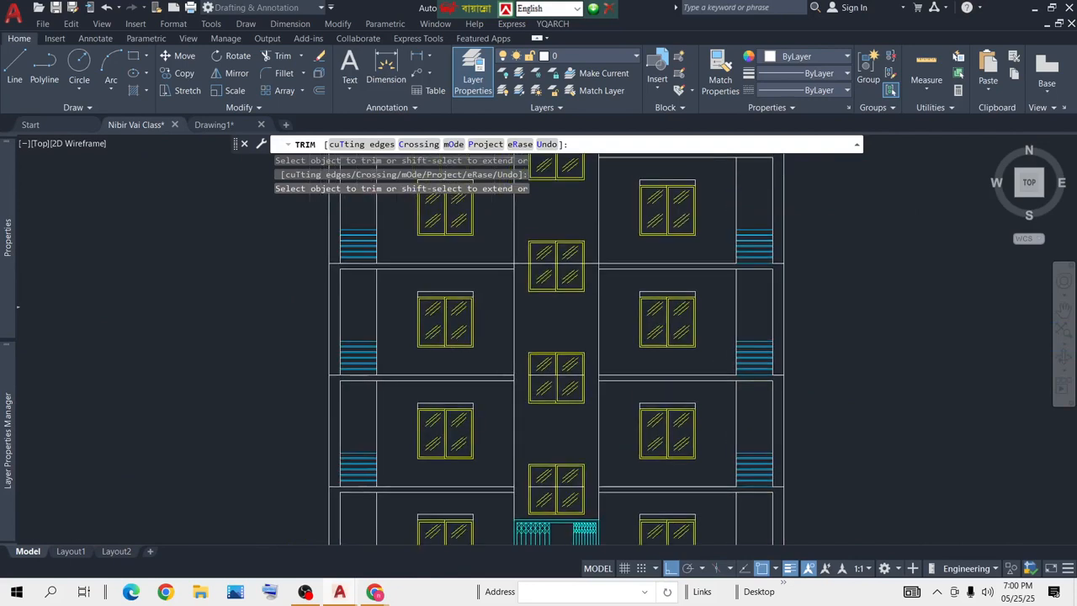
{"action": "scroll", "coordinate": [577, 246], "scroll_direction": "up", "scroll_amount": 5}
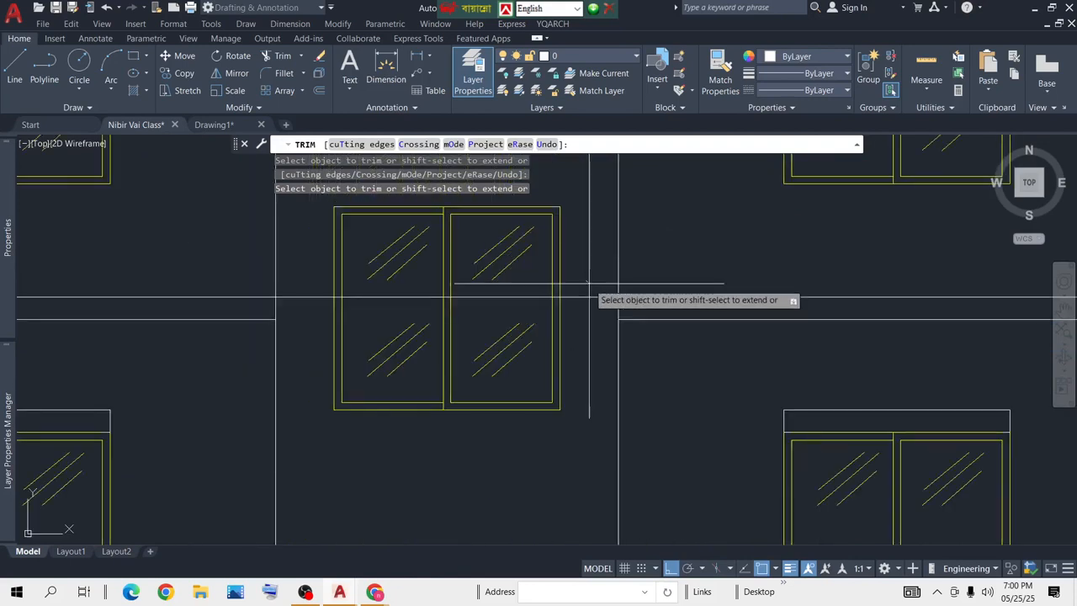
{"action": "left_click", "coordinate": [589, 284]}
{"action": "key", "text": "Return"}
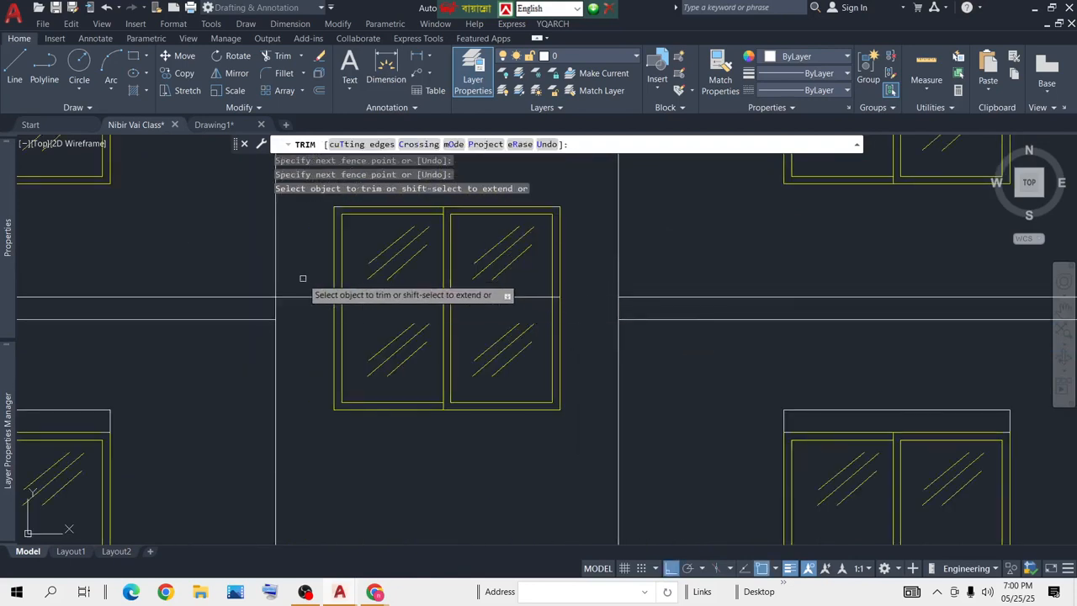
{"action": "scroll", "coordinate": [489, 336], "scroll_direction": "down", "scroll_amount": 5}
{"action": "middle_click_drag", "start_coordinate": [474, 280], "coordinate": [601, 241]}
{"action": "key", "text": "Return"}
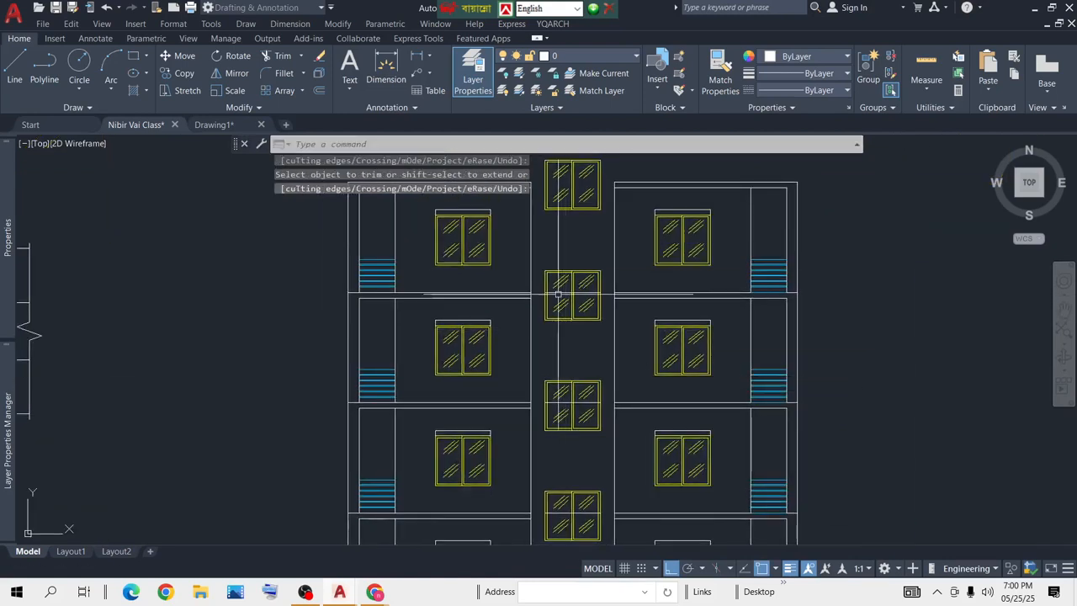
Step: Delete the leftover floor-line pieces crossing the stair windows at the two higher floor levels
{"action": "scroll", "coordinate": [589, 295], "scroll_direction": "up", "scroll_amount": 8}
{"action": "left_click", "coordinate": [588, 260]}
{"action": "scroll", "coordinate": [588, 284], "scroll_direction": "down", "scroll_amount": 2}
{"action": "middle_click_drag", "start_coordinate": [606, 376], "coordinate": [588, 206]}
{"action": "scroll", "coordinate": [588, 218], "scroll_direction": "down", "scroll_amount": 2}
{"action": "scroll", "coordinate": [572, 407], "scroll_direction": "up", "scroll_amount": 6}
{"action": "left_click", "coordinate": [612, 419]}
{"action": "left_click", "coordinate": [577, 462]}
{"action": "key", "text": "Delete"}
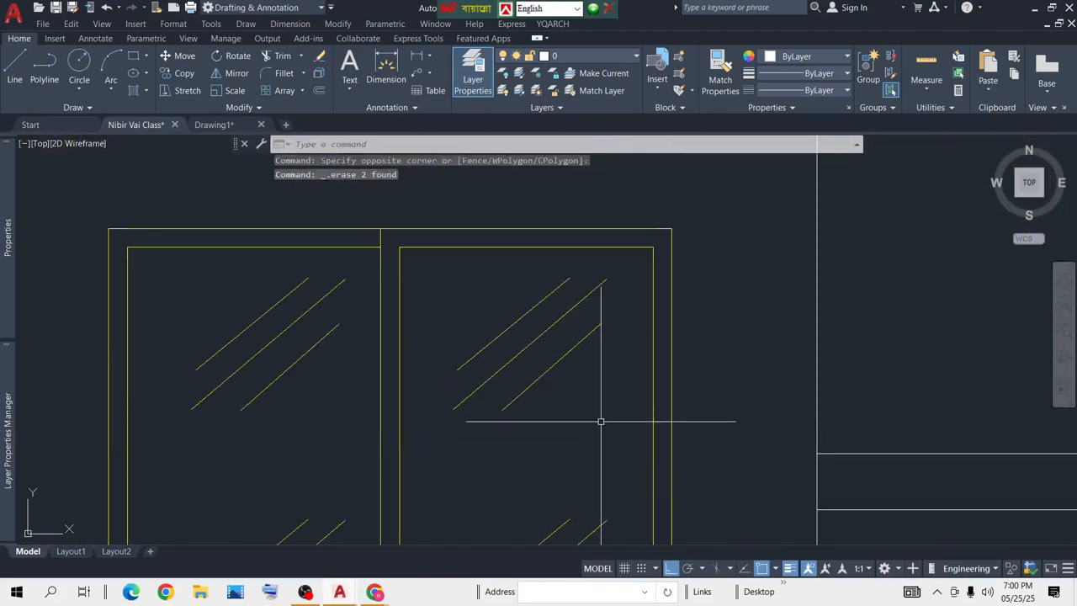
Step: Delete the leftover floor-line piece crossing the stair window directly above the gate
{"action": "scroll", "coordinate": [601, 421], "scroll_direction": "down", "scroll_amount": 6}
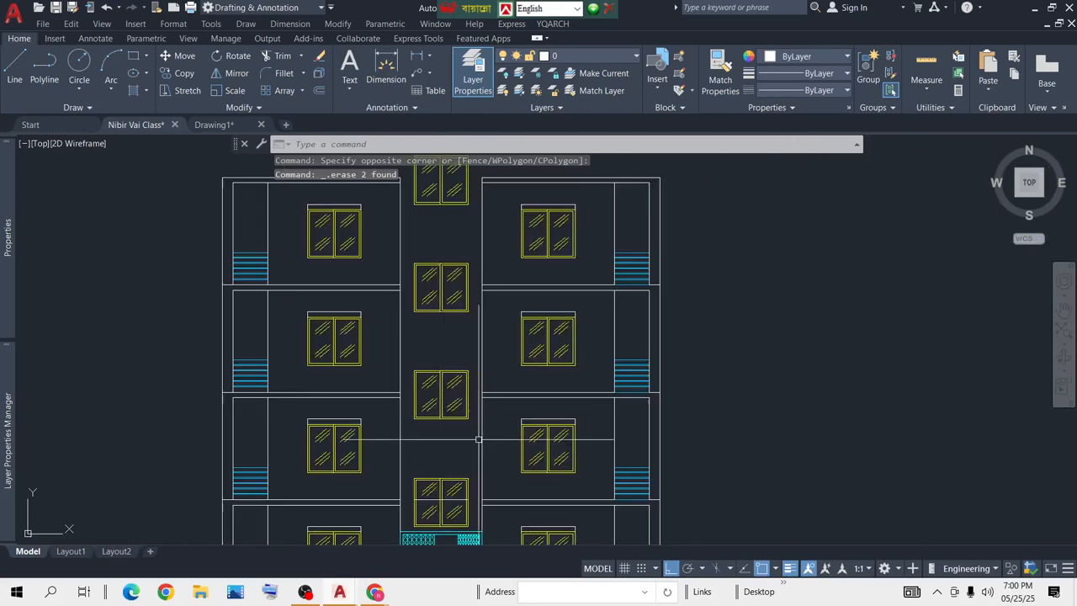
{"action": "scroll", "coordinate": [479, 387], "scroll_direction": "up", "scroll_amount": 6}
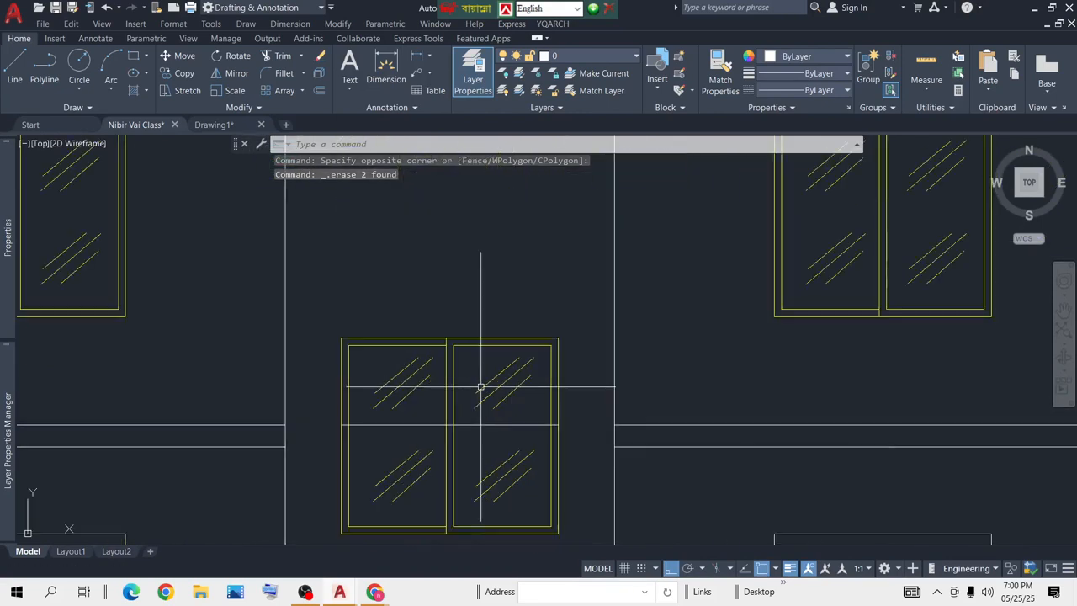
{"action": "left_click", "coordinate": [501, 425]}
{"action": "key", "text": "Delete"}
Step: Delete the stray upper-floor elevation copy below the four-storey elevation
{"action": "scroll", "coordinate": [507, 470], "scroll_direction": "down", "scroll_amount": 8}
{"action": "middle_click_drag", "start_coordinate": [526, 251], "coordinate": [540, 277]}
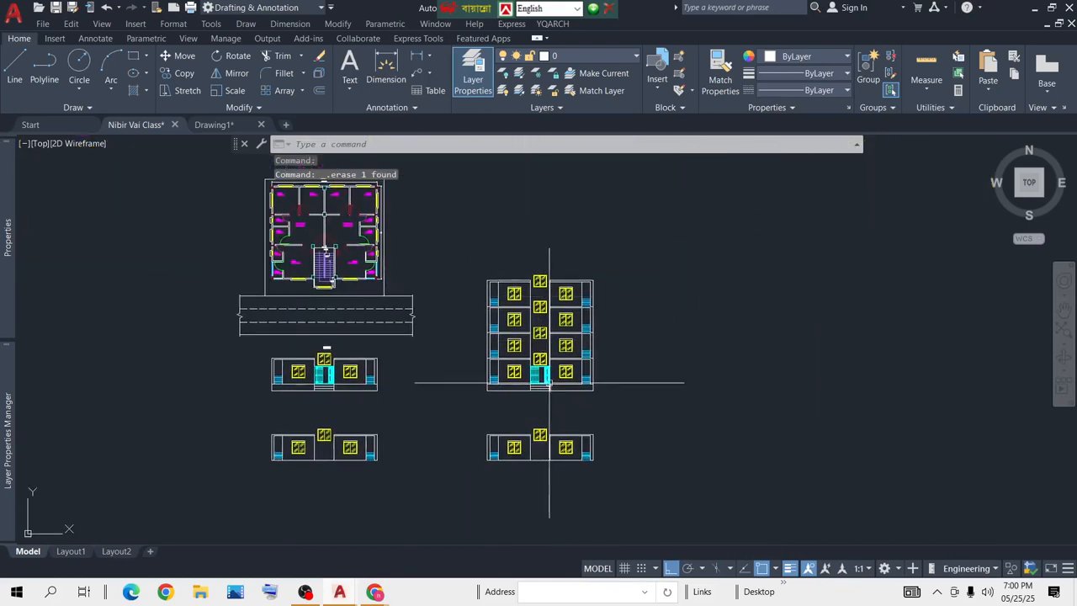
{"action": "scroll", "coordinate": [582, 447], "scroll_direction": "up", "scroll_amount": 3}
{"action": "left_click", "coordinate": [669, 396]}
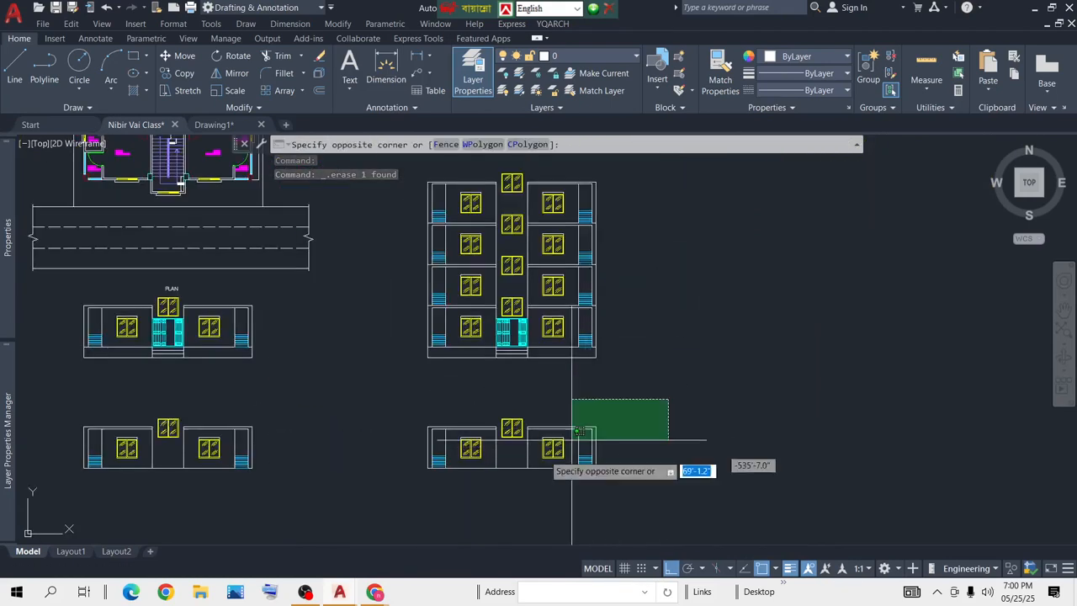
{"action": "left_click", "coordinate": [409, 495]}
{"action": "key", "text": "Delete"}
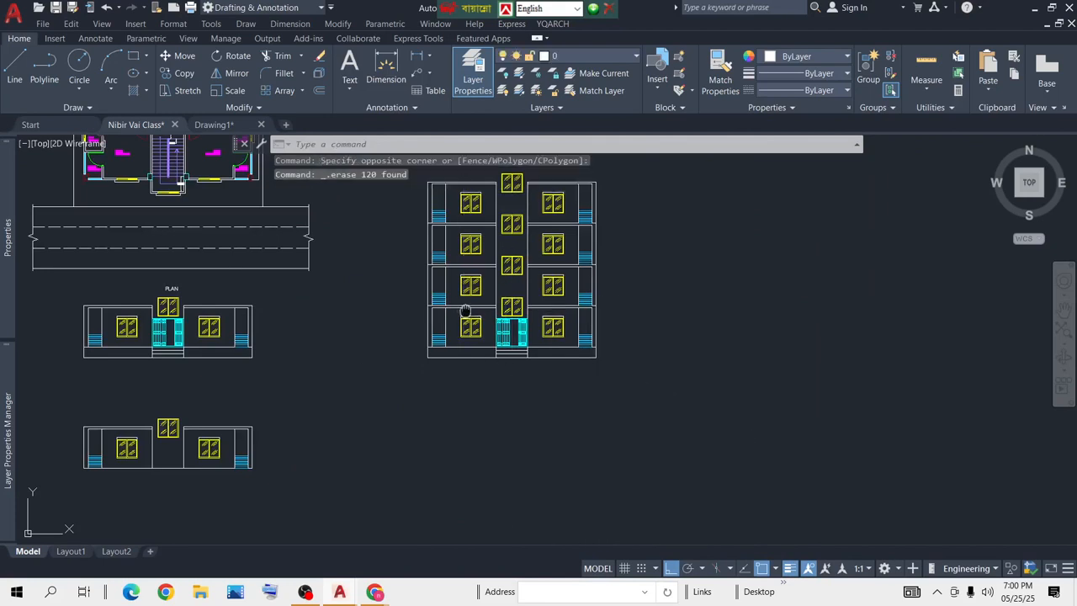
{"action": "middle_click_drag", "start_coordinate": [465, 310], "coordinate": [519, 286]}
{"action": "middle_click_drag", "start_coordinate": [400, 396], "coordinate": [550, 360]}
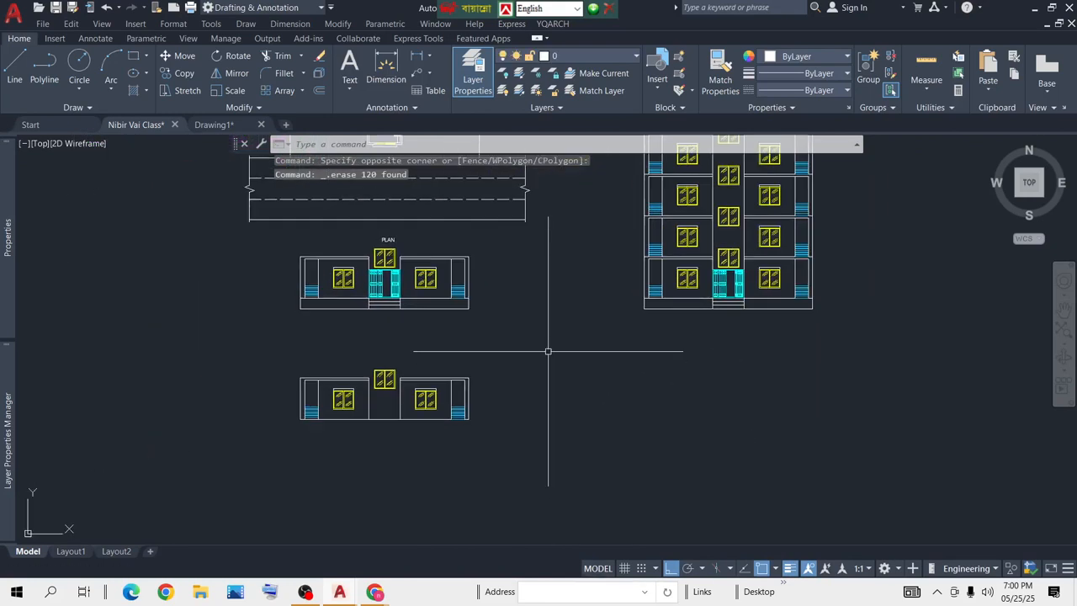
{"action": "scroll", "coordinate": [519, 312], "scroll_direction": "down", "scroll_amount": 2}
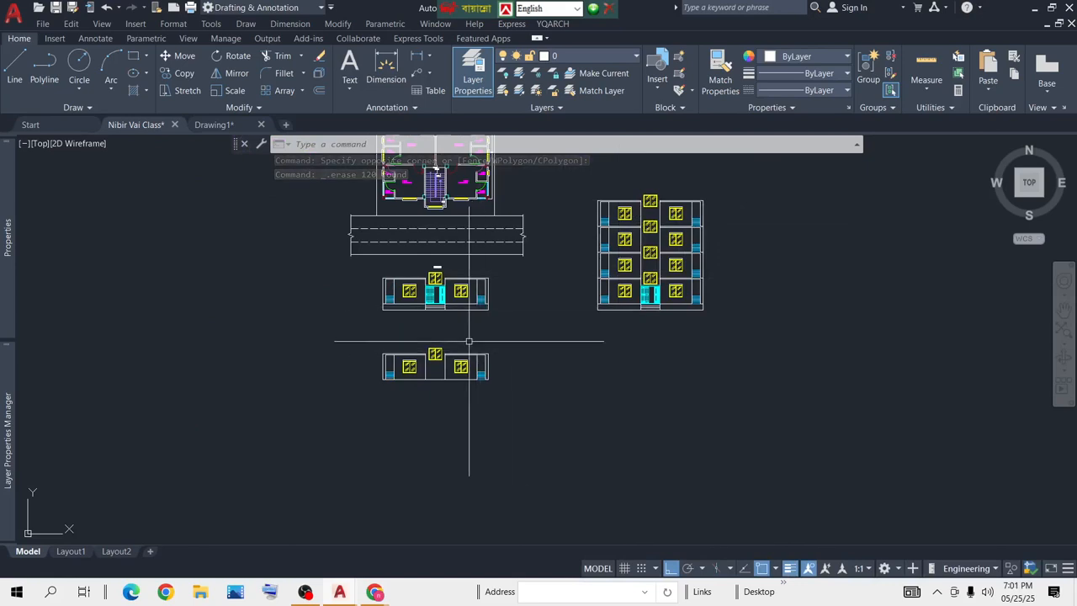
{"action": "scroll", "coordinate": [428, 354], "scroll_direction": "up", "scroll_amount": 4}
{"action": "scroll", "coordinate": [500, 264], "scroll_direction": "down", "scroll_amount": 3}
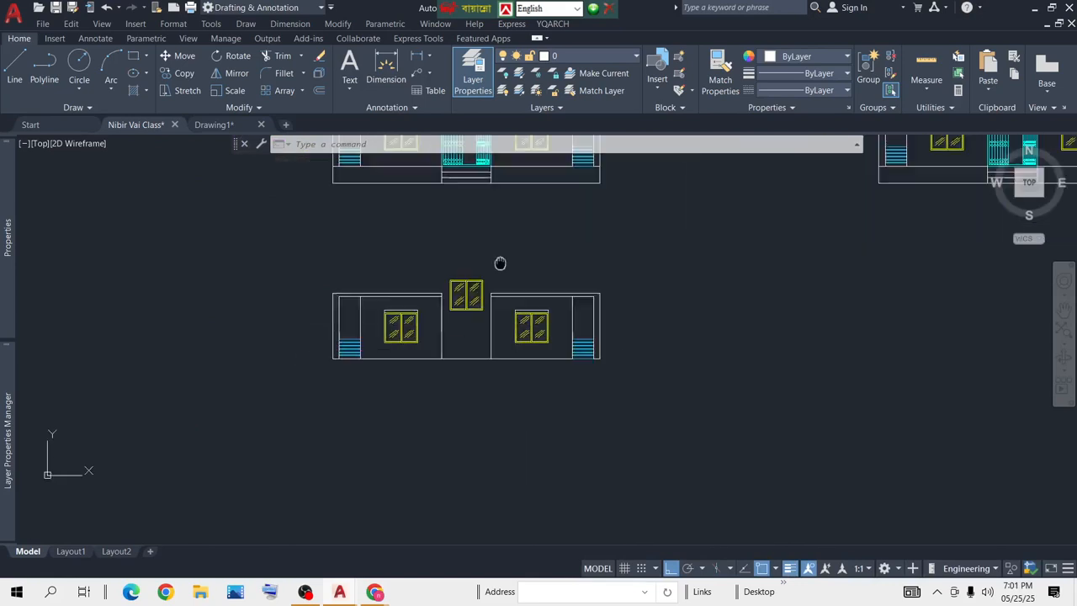
{"action": "scroll", "coordinate": [503, 253], "scroll_direction": "down", "scroll_amount": 4}
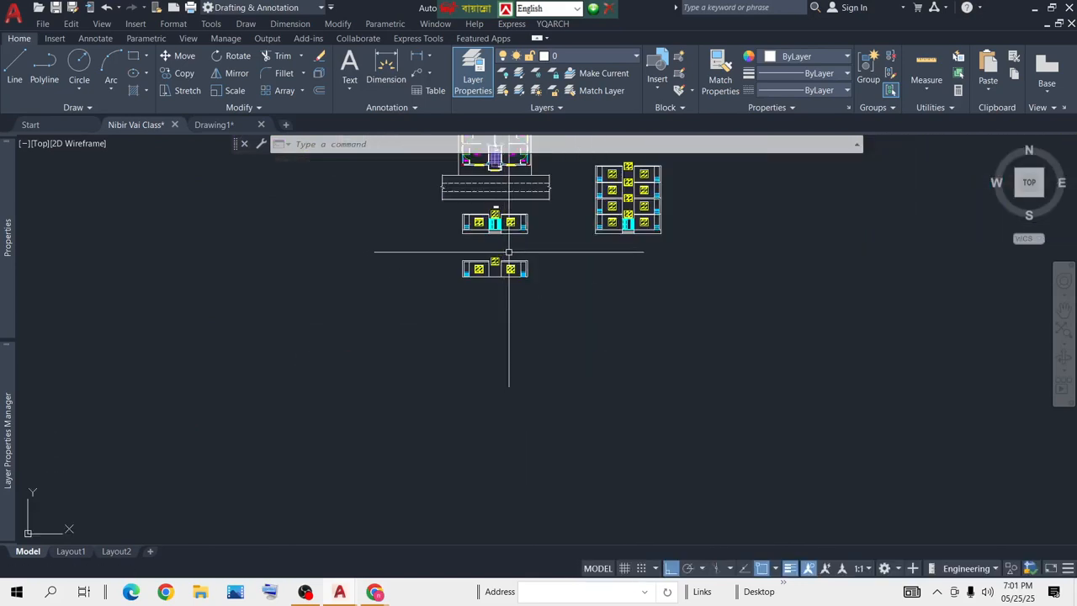
Step: Copy the upper-floor front elevation straight down into the empty space below it
{"action": "scroll", "coordinate": [494, 250], "scroll_direction": "up", "scroll_amount": 6}
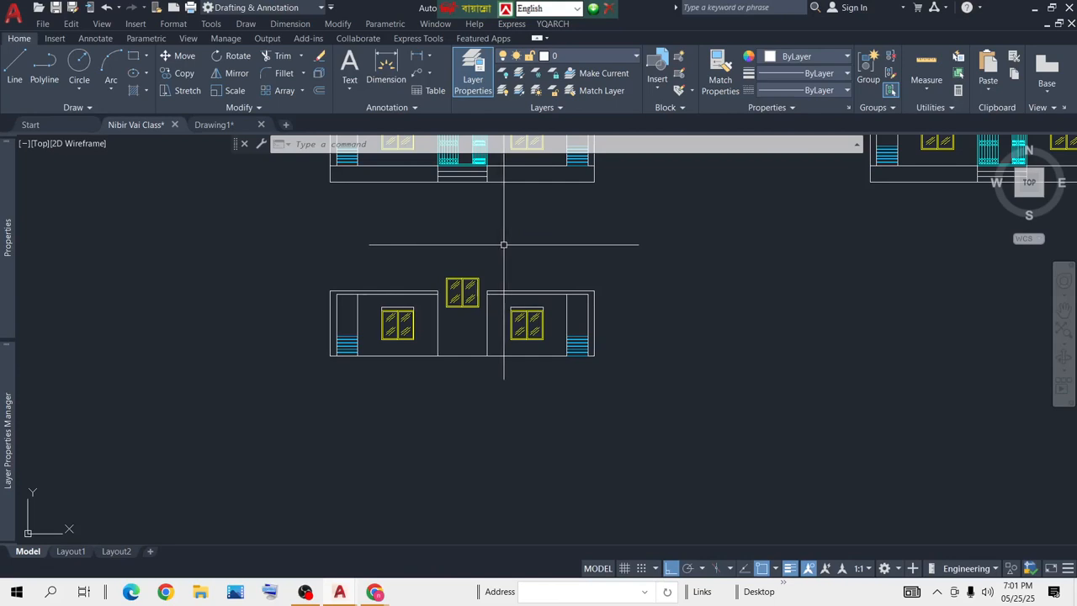
{"action": "left_click", "coordinate": [729, 221]}
{"action": "left_click", "coordinate": [158, 480]}
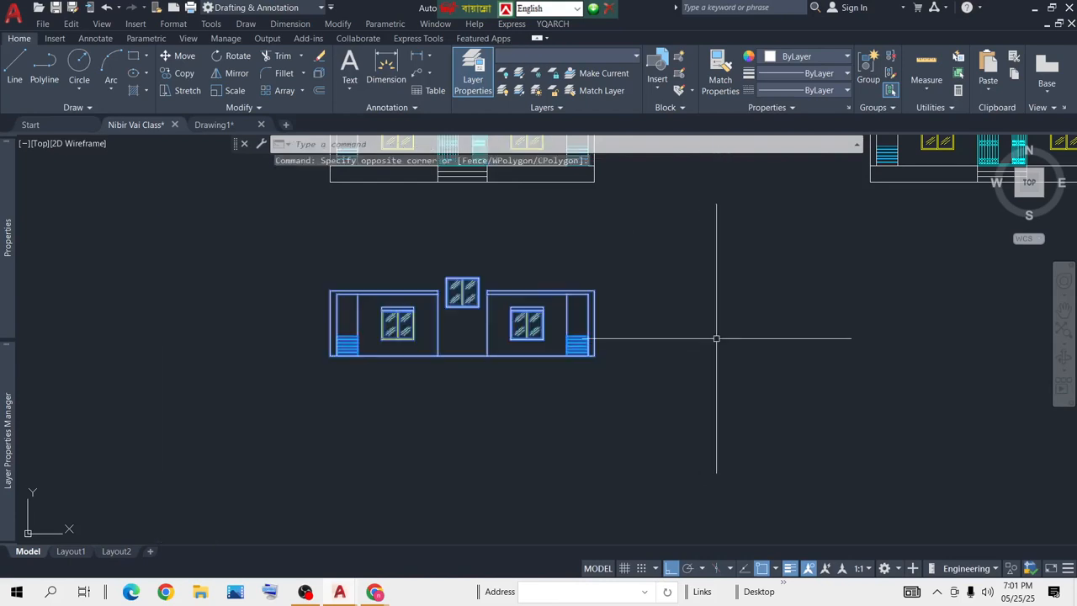
{"action": "type", "text": "co"}
{"action": "key", "text": "Return"}
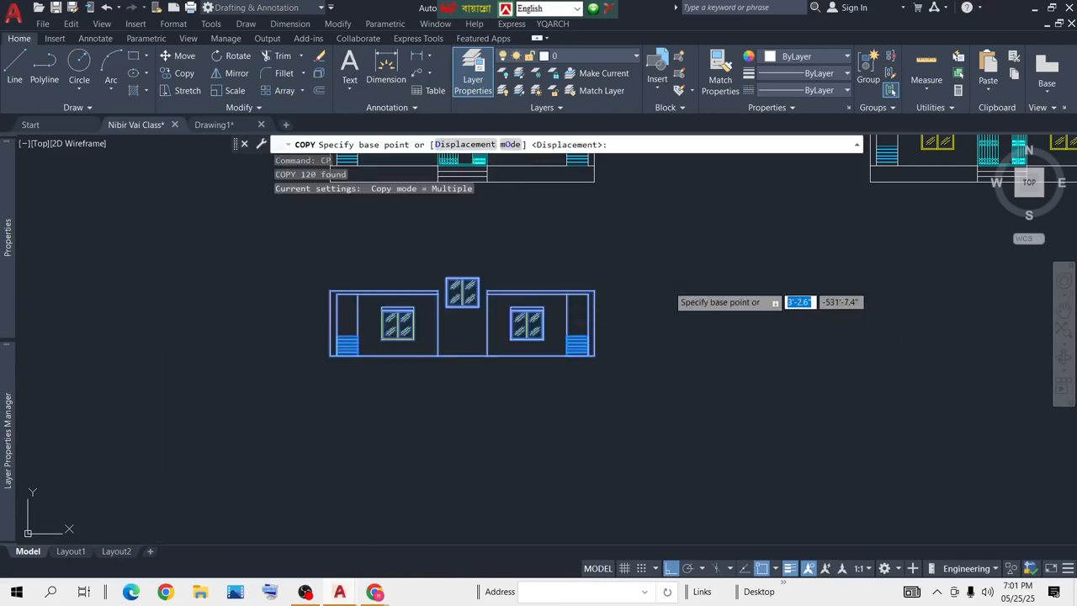
{"action": "left_click", "coordinate": [668, 289]}
{"action": "middle_click_drag", "start_coordinate": [673, 476], "coordinate": [672, 376]}
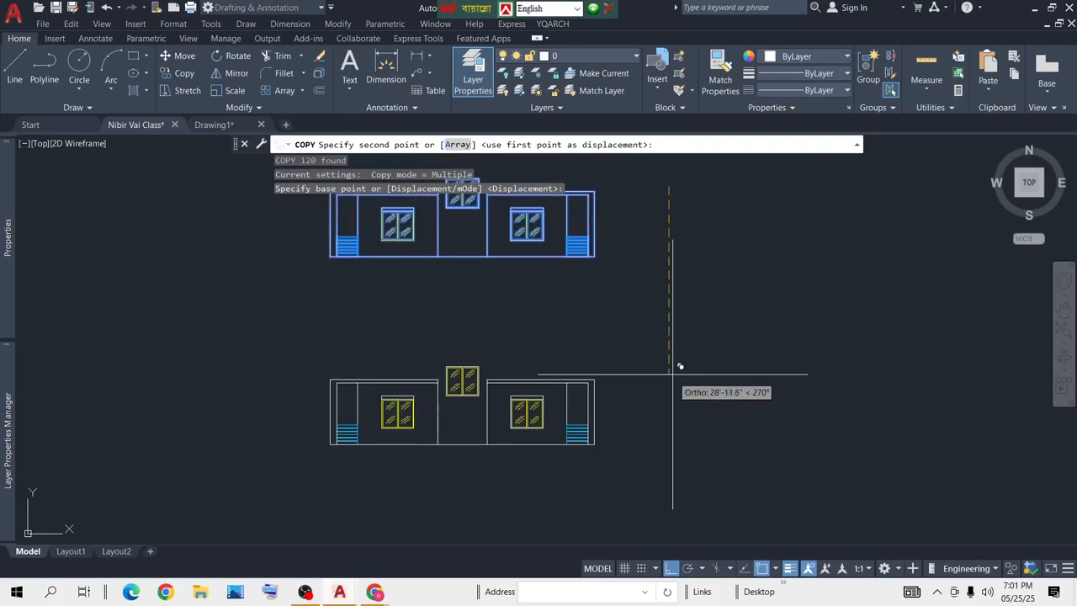
{"action": "left_click", "coordinate": [671, 388]}
{"action": "key", "text": "Return"}
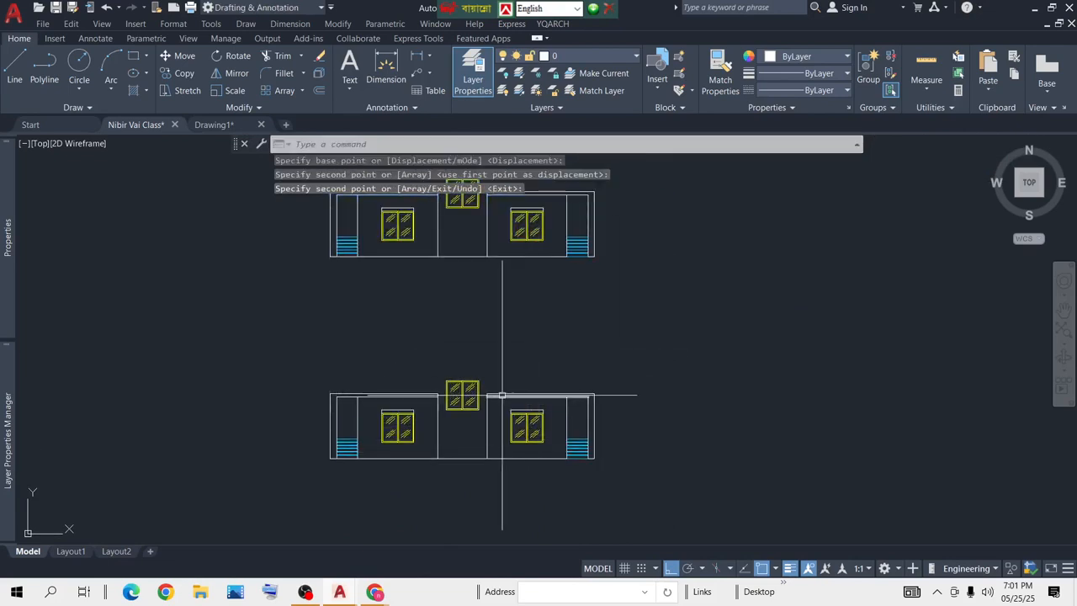
Step: Draw a line along the top of the new elevation copy between its two outer upper corners
{"action": "scroll", "coordinate": [463, 396], "scroll_direction": "up", "scroll_amount": 4}
{"action": "left_click", "coordinate": [13, 76]}
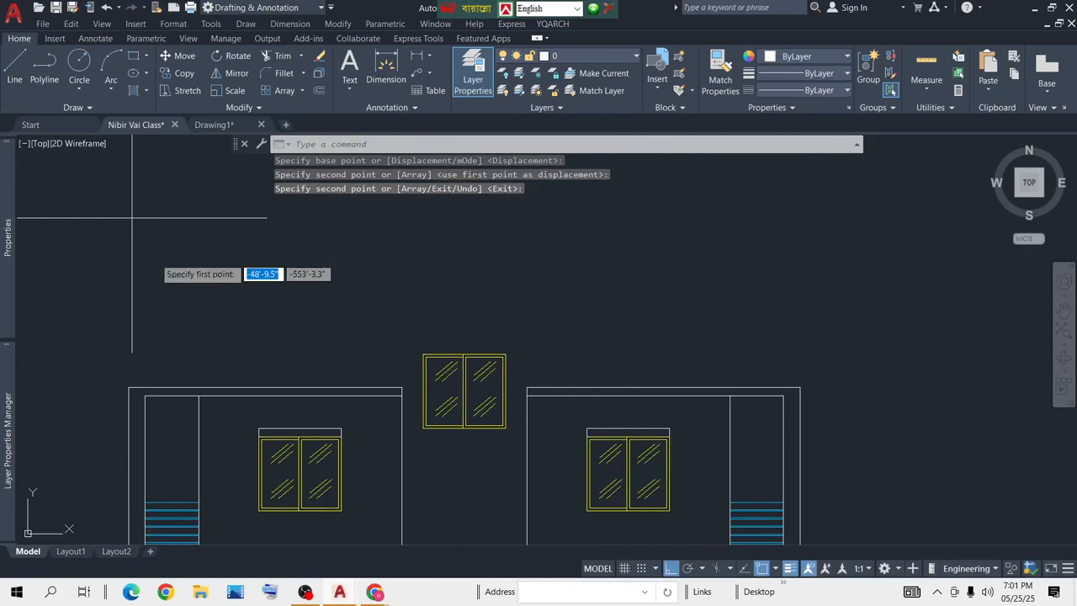
{"action": "left_click", "coordinate": [126, 388]}
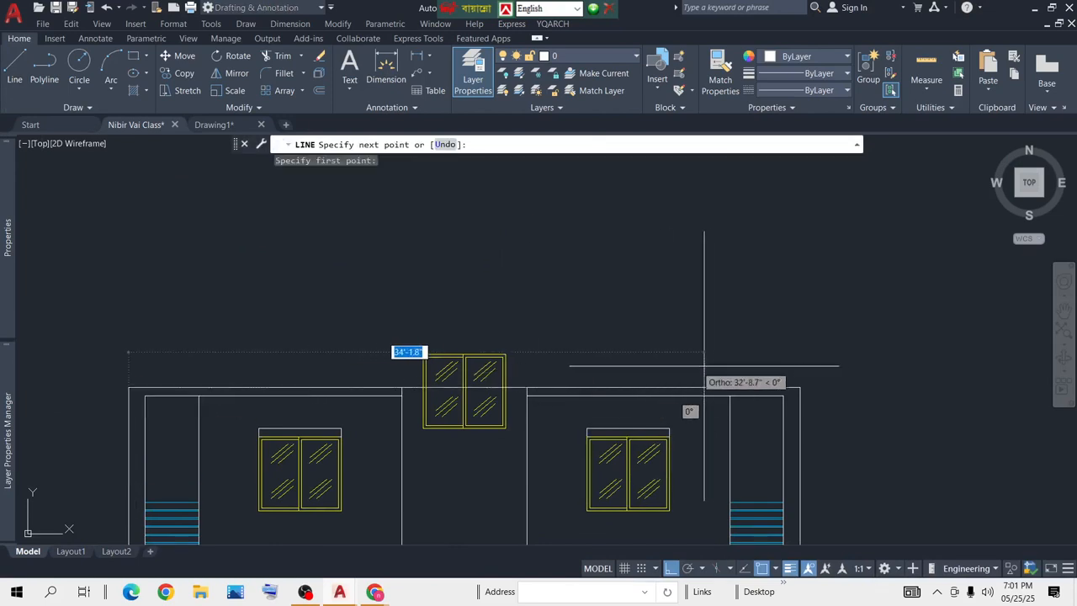
{"action": "left_click", "coordinate": [800, 388]}
{"action": "key", "text": "Return"}
Step: Offset the new top line 8' upward
{"action": "middle_click_drag", "start_coordinate": [672, 370], "coordinate": [676, 324]}
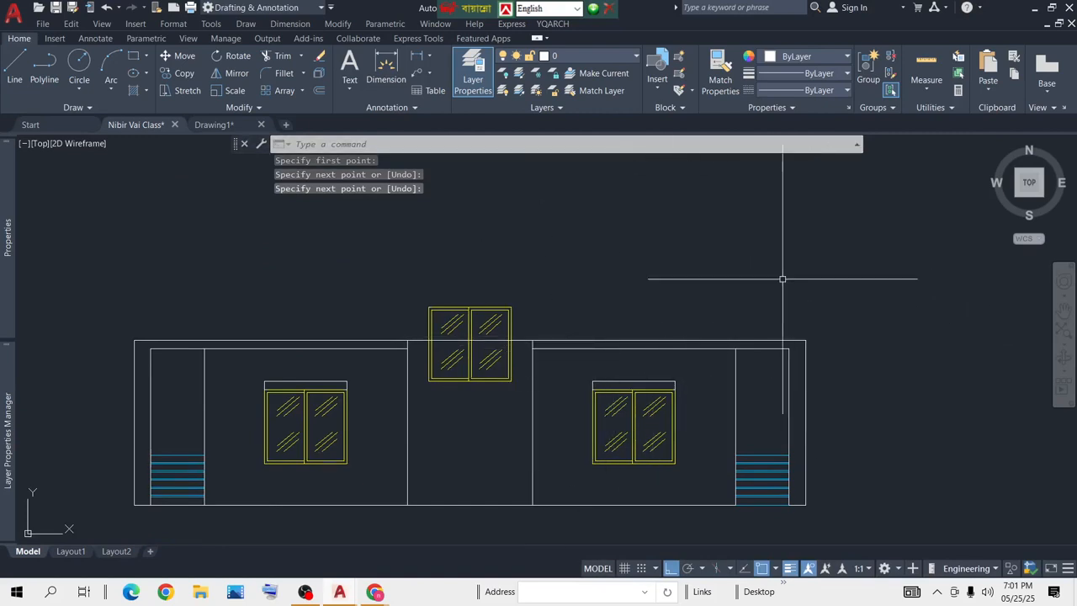
{"action": "type", "text": "o"}
{"action": "key", "text": "Return"}
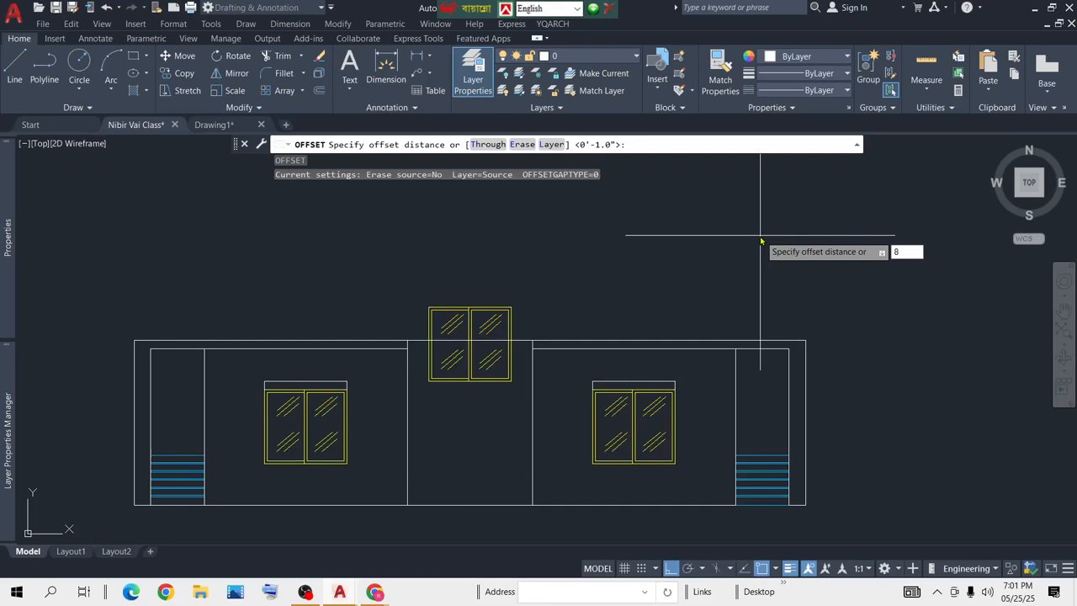
{"action": "key", "text": "Return"}
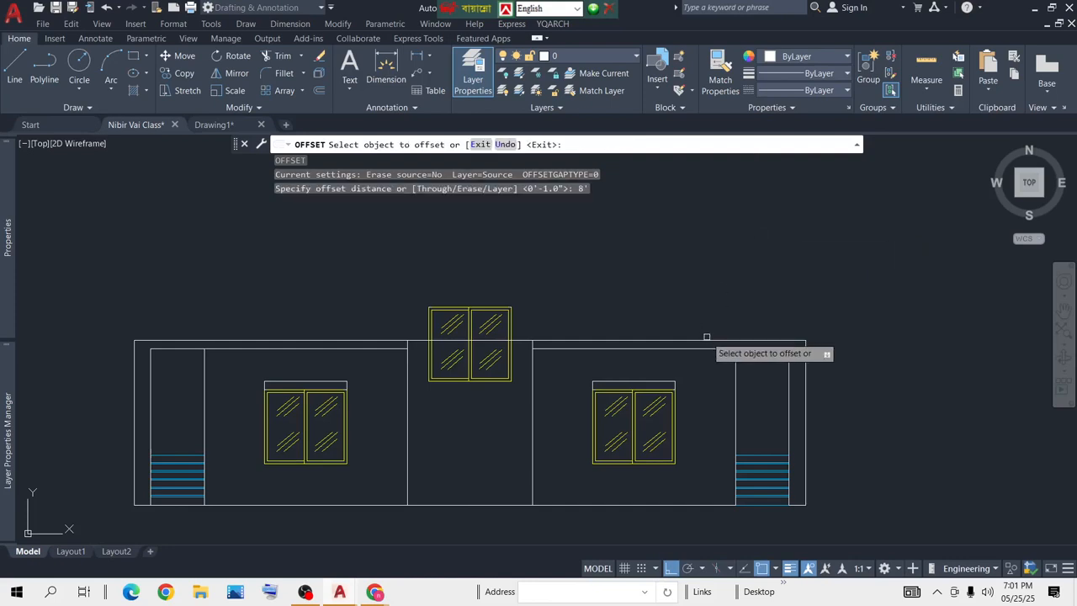
{"action": "left_click", "coordinate": [707, 339]}
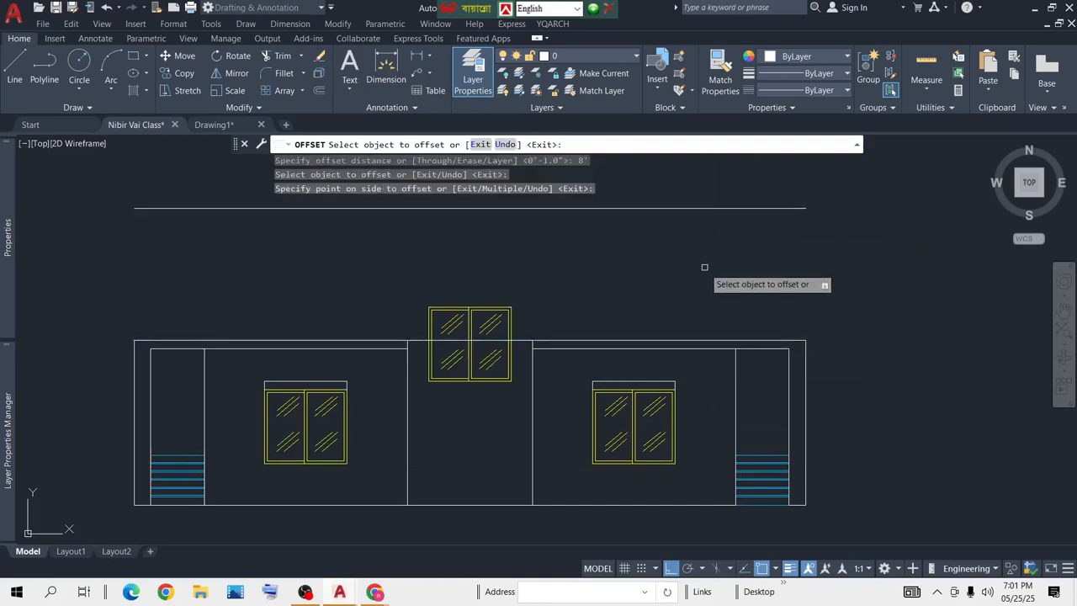
{"action": "key", "text": "Return"}
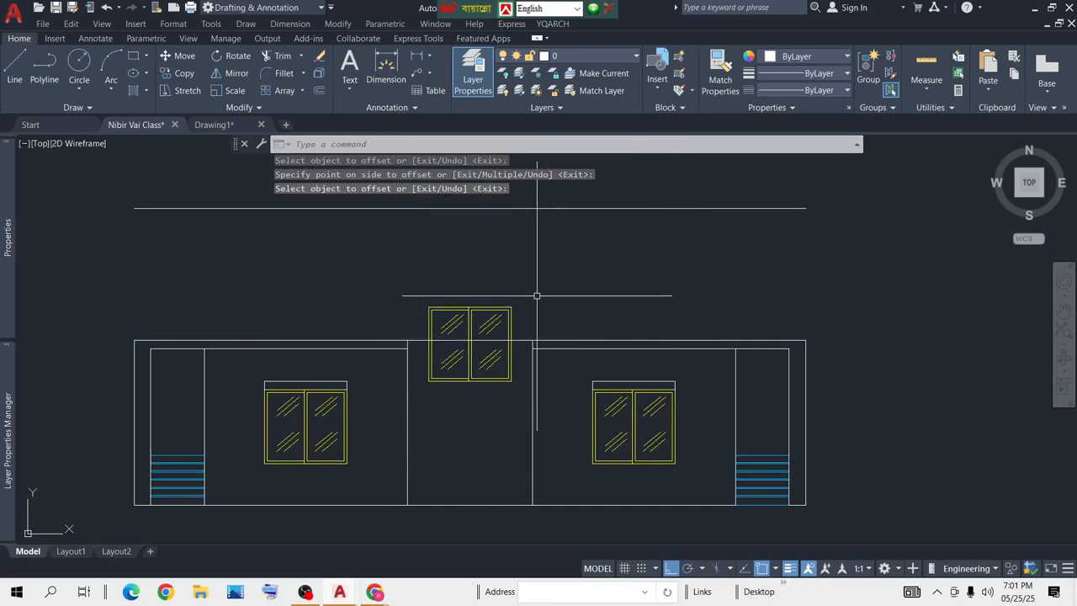
Step: Draw vertical construction lines through the two outer front corners of the stair wall in the floor plan
{"action": "scroll", "coordinate": [537, 295], "scroll_direction": "down", "scroll_amount": 5}
{"action": "type", "text": "xl"}
{"action": "key", "text": "Return"}
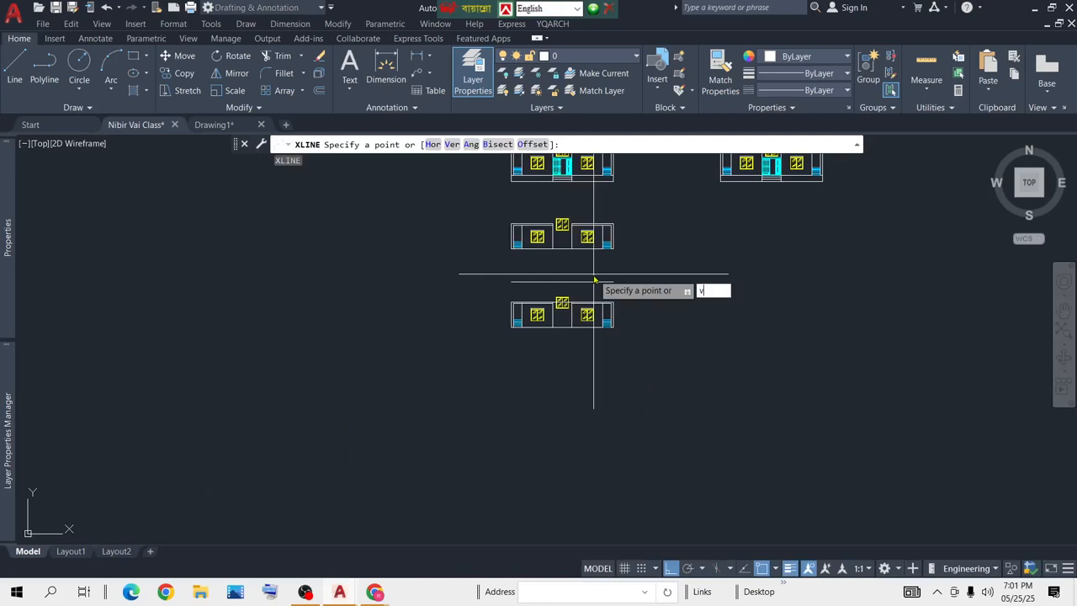
{"action": "type", "text": "v"}
{"action": "key", "text": "Return"}
{"action": "scroll", "coordinate": [584, 210], "scroll_direction": "up", "scroll_amount": 5}
{"action": "scroll", "coordinate": [584, 211], "scroll_direction": "up", "scroll_amount": 5}
{"action": "middle_click_drag", "start_coordinate": [509, 416], "coordinate": [515, 299]}
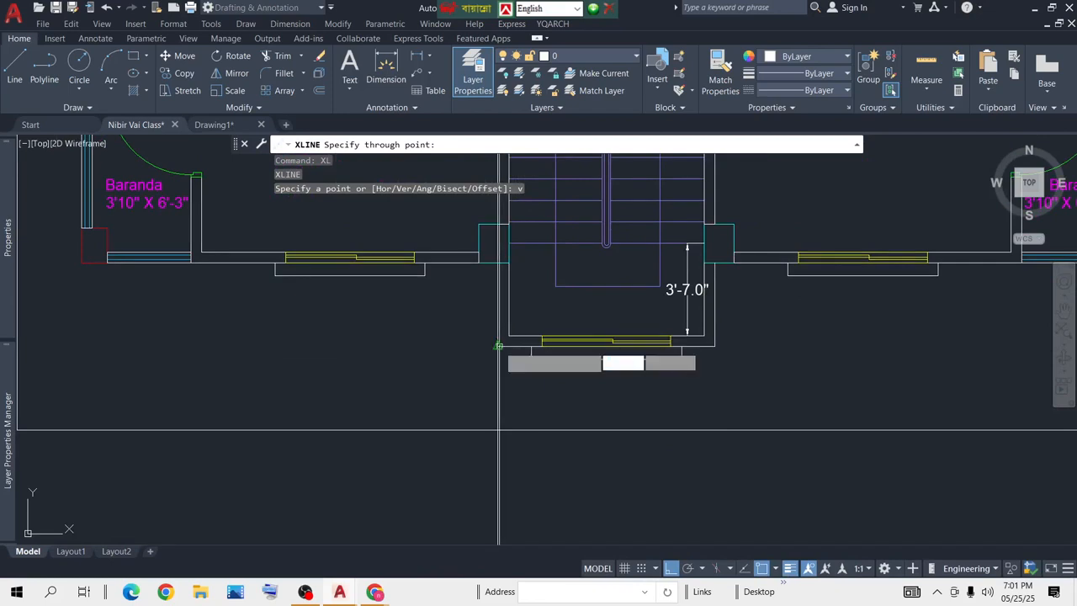
{"action": "left_click", "coordinate": [499, 346]}
{"action": "left_click", "coordinate": [716, 346]}
{"action": "scroll", "coordinate": [715, 360], "scroll_direction": "down", "scroll_amount": 5}
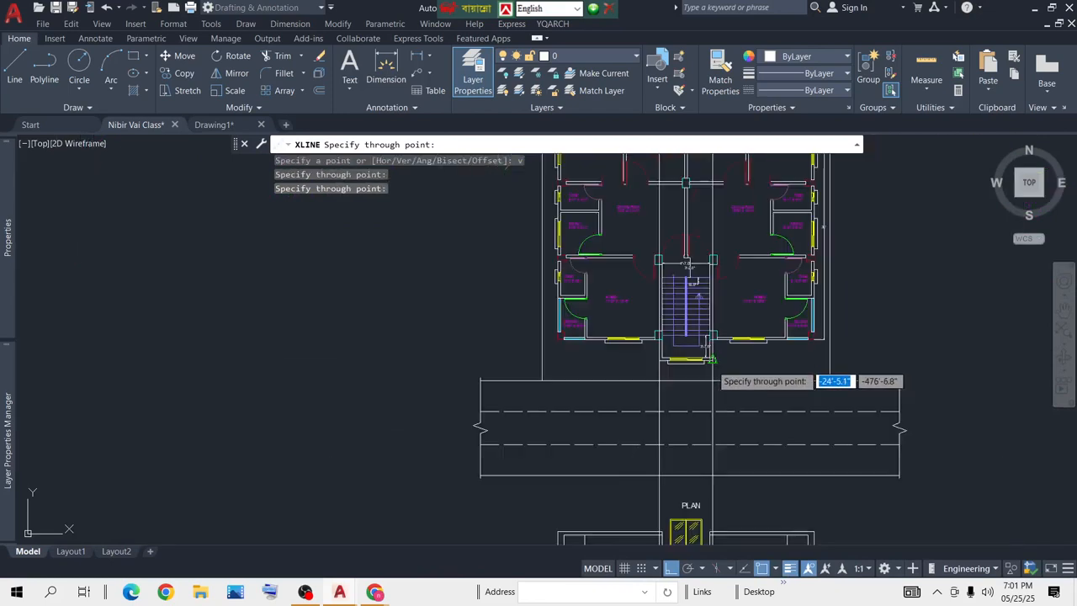
{"action": "mouse_move", "coordinate": [744, 461]}
{"action": "middle_mouse_down"}
{"action": "mouse_move", "coordinate": [723, 260]}
{"action": "mouse_move", "coordinate": [697, 312]}
{"action": "mouse_move", "coordinate": [690, 375]}
{"action": "middle_mouse_up"}
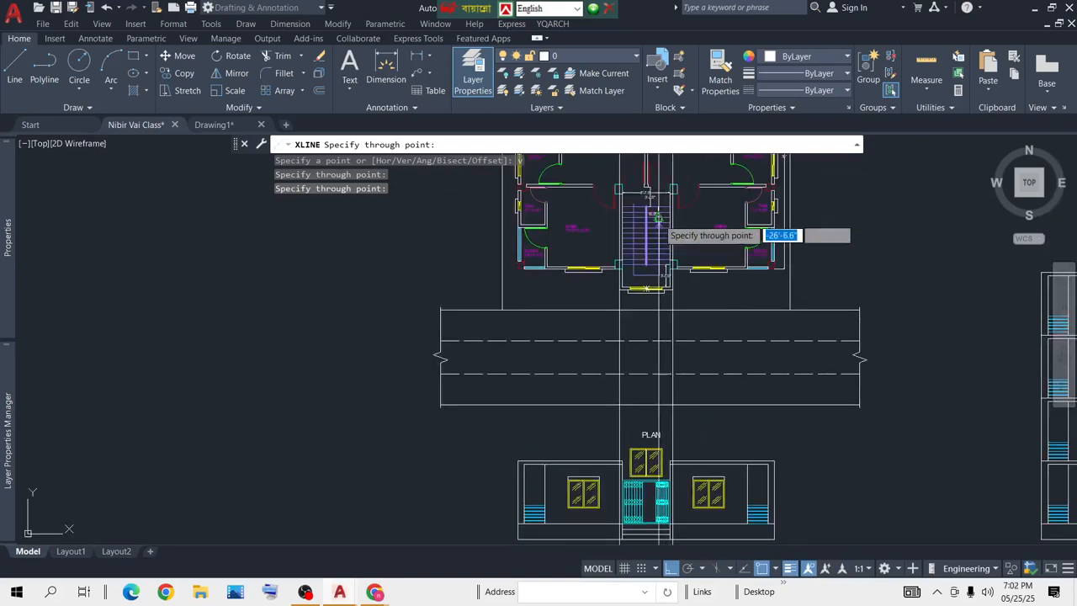
Step: Draw vertical construction lines through the outer corners of the two columns flanking the stair in the plan
{"action": "scroll", "coordinate": [659, 220], "scroll_direction": "up", "scroll_amount": 4}
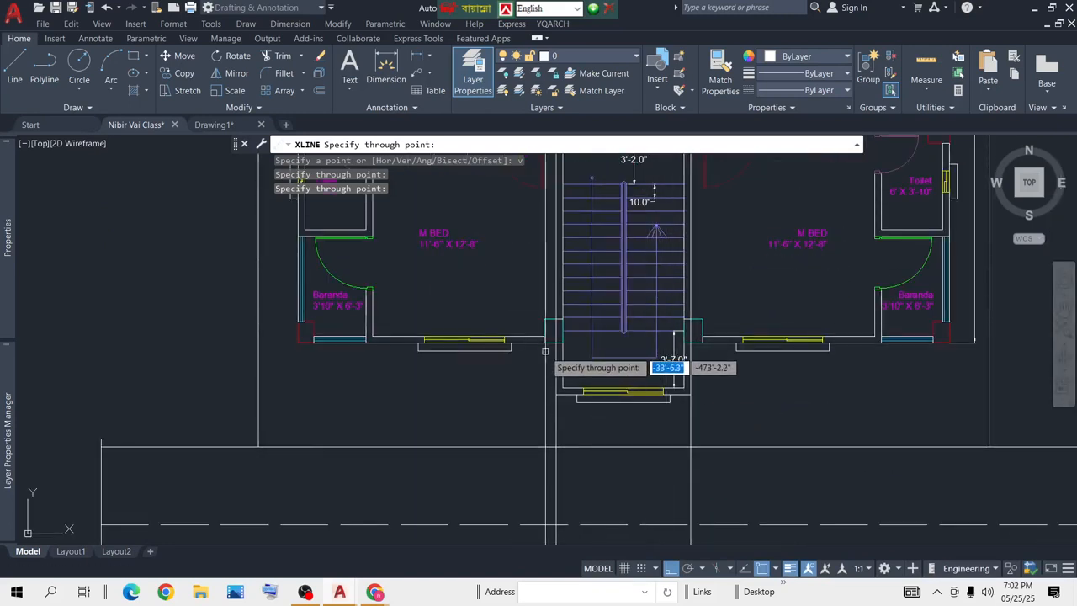
{"action": "scroll", "coordinate": [546, 351], "scroll_direction": "up", "scroll_amount": 6}
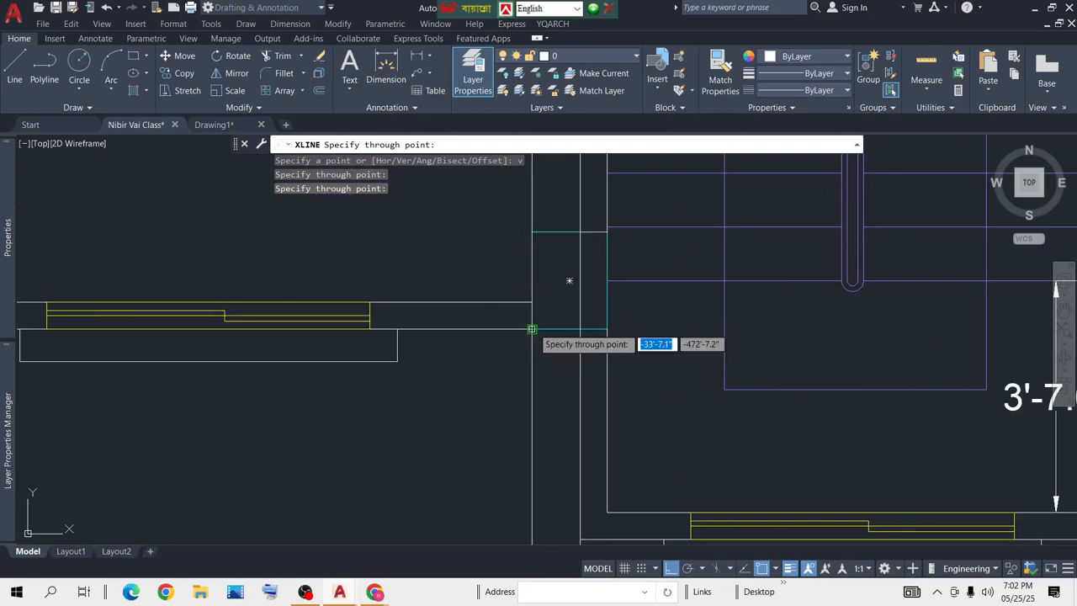
{"action": "scroll", "coordinate": [532, 329], "scroll_direction": "down", "scroll_amount": 6}
{"action": "left_click", "coordinate": [755, 364]}
{"action": "scroll", "coordinate": [732, 404], "scroll_direction": "down", "scroll_amount": 6}
{"action": "middle_click_drag", "start_coordinate": [782, 428], "coordinate": [739, 227]}
{"action": "middle_click_drag", "start_coordinate": [723, 382], "coordinate": [724, 262]}
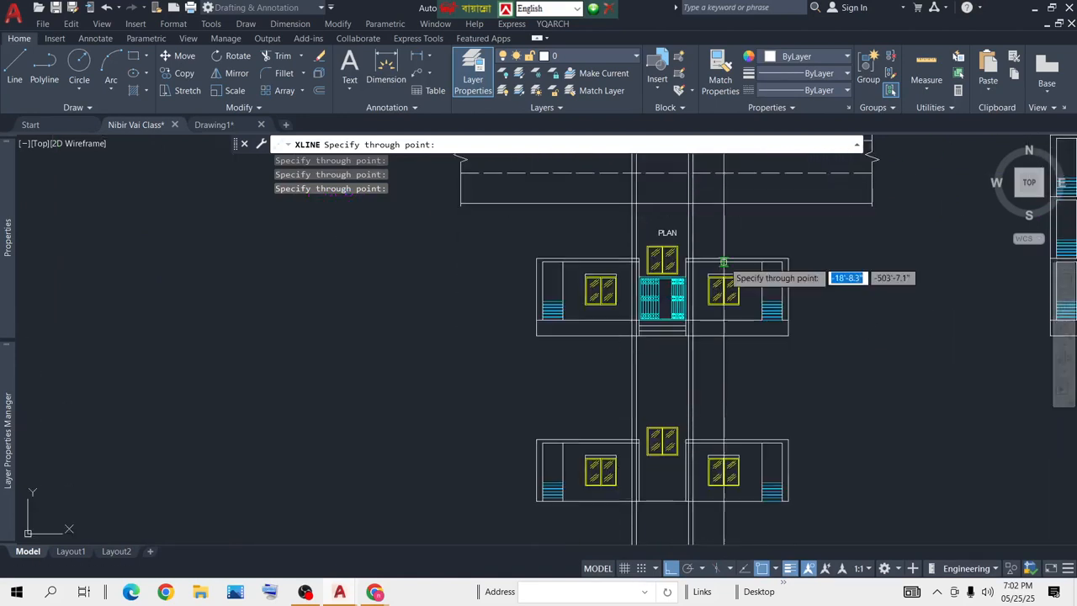
{"action": "key", "text": "Return"}
Step: Delete the two inner vertical construction lines projected from the stair wall corners
{"action": "scroll", "coordinate": [696, 414], "scroll_direction": "up", "scroll_amount": 6}
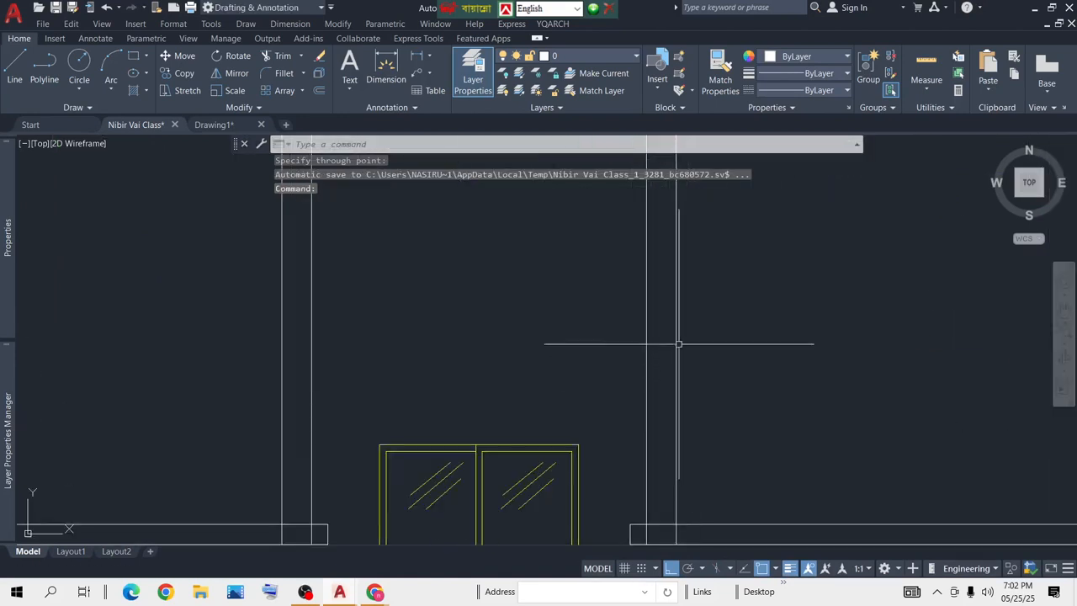
{"action": "left_click", "coordinate": [654, 304]}
{"action": "left_click", "coordinate": [300, 339]}
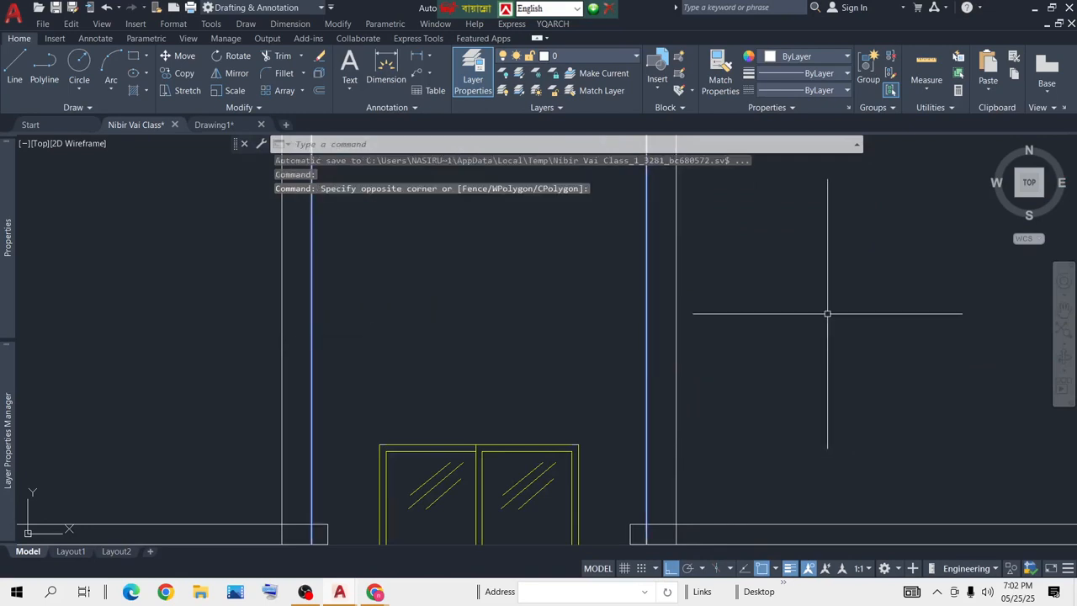
{"action": "key", "text": "Delete"}
Step: Examine how the remaining vertical construction lines align with the stair columns and walls in the floor plan
{"action": "scroll", "coordinate": [827, 312], "scroll_direction": "down", "scroll_amount": 5}
{"action": "middle_click_drag", "start_coordinate": [791, 359], "coordinate": [741, 434]}
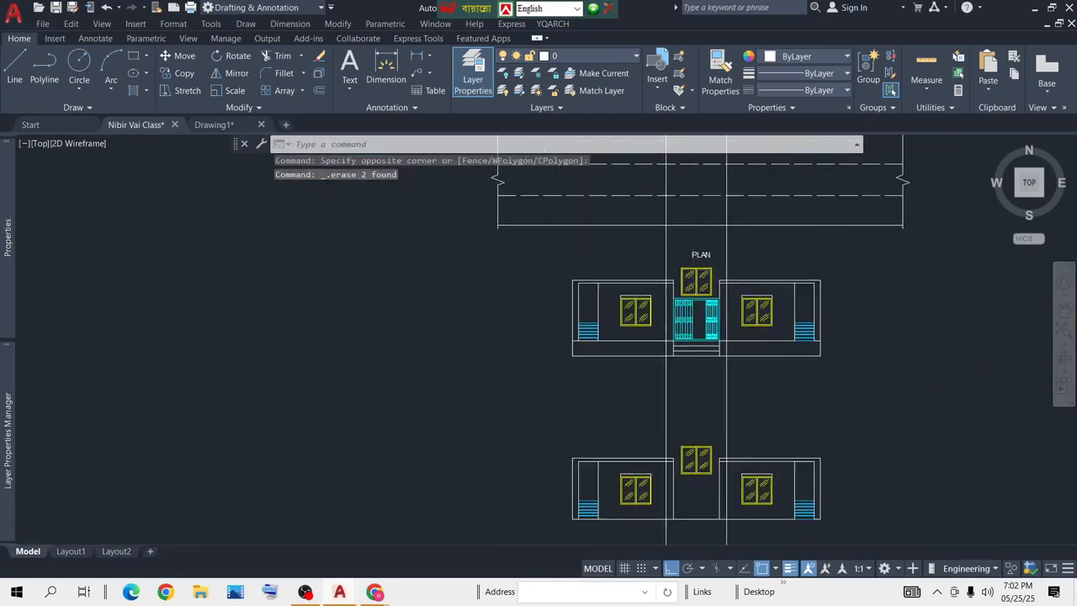
{"action": "scroll", "coordinate": [691, 286], "scroll_direction": "down", "scroll_amount": 3}
{"action": "scroll", "coordinate": [686, 253], "scroll_direction": "up", "scroll_amount": 8}
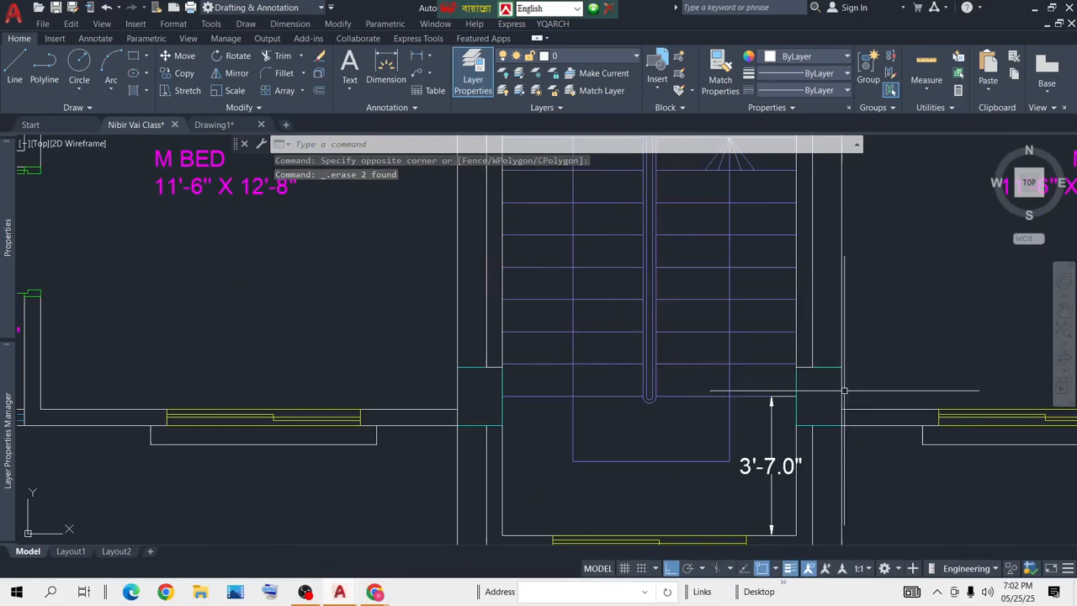
{"action": "scroll", "coordinate": [837, 394], "scroll_direction": "down", "scroll_amount": 2}
{"action": "middle_click_drag", "start_coordinate": [866, 368], "coordinate": [819, 368]}
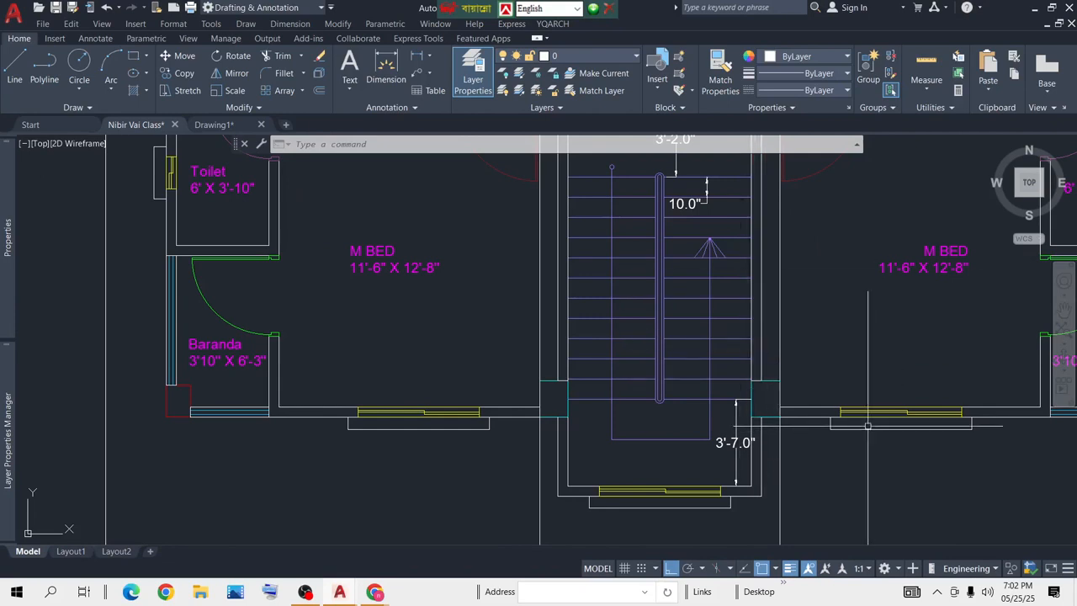
{"action": "scroll", "coordinate": [766, 358], "scroll_direction": "up", "scroll_amount": 6}
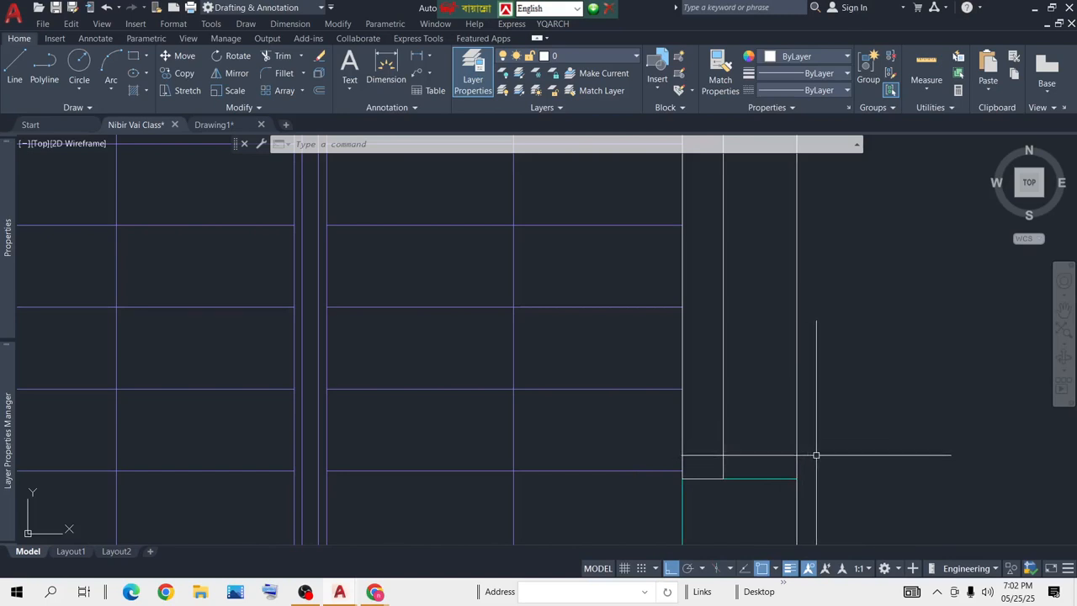
{"action": "scroll", "coordinate": [852, 277], "scroll_direction": "down", "scroll_amount": 4}
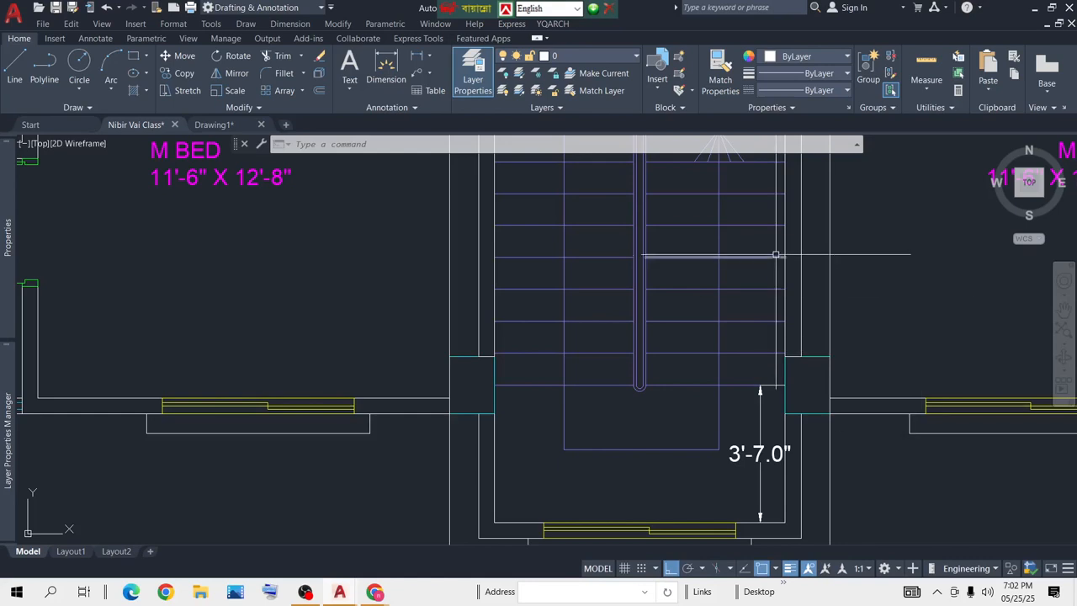
Step: Trim the raised horizontal line outside the two vertical construction lines above the lowest elevation copy
{"action": "scroll", "coordinate": [778, 269], "scroll_direction": "down", "scroll_amount": 5}
{"action": "middle_click_drag", "start_coordinate": [786, 389], "coordinate": [695, 114]}
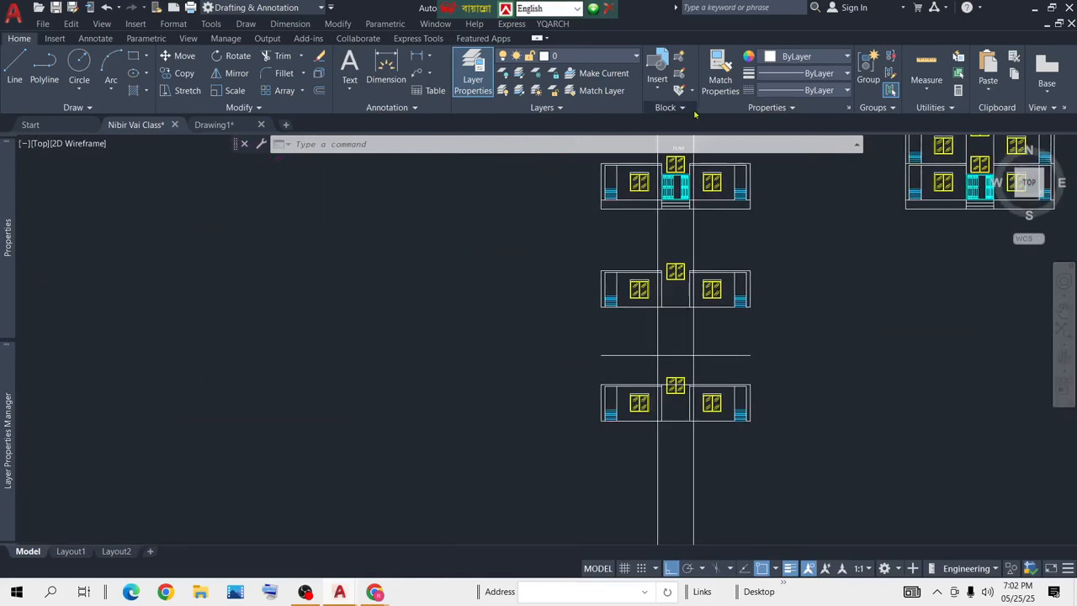
{"action": "scroll", "coordinate": [671, 353], "scroll_direction": "up", "scroll_amount": 6}
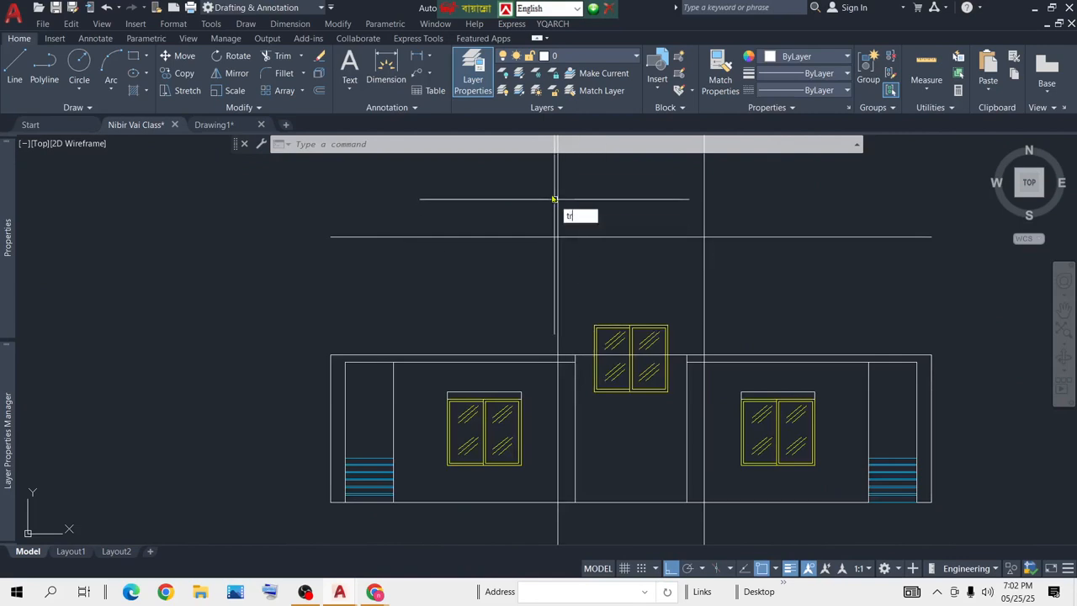
{"action": "key", "text": "Return"}
{"action": "left_click_drag", "start_coordinate": [515, 173], "coordinate": [518, 274]}
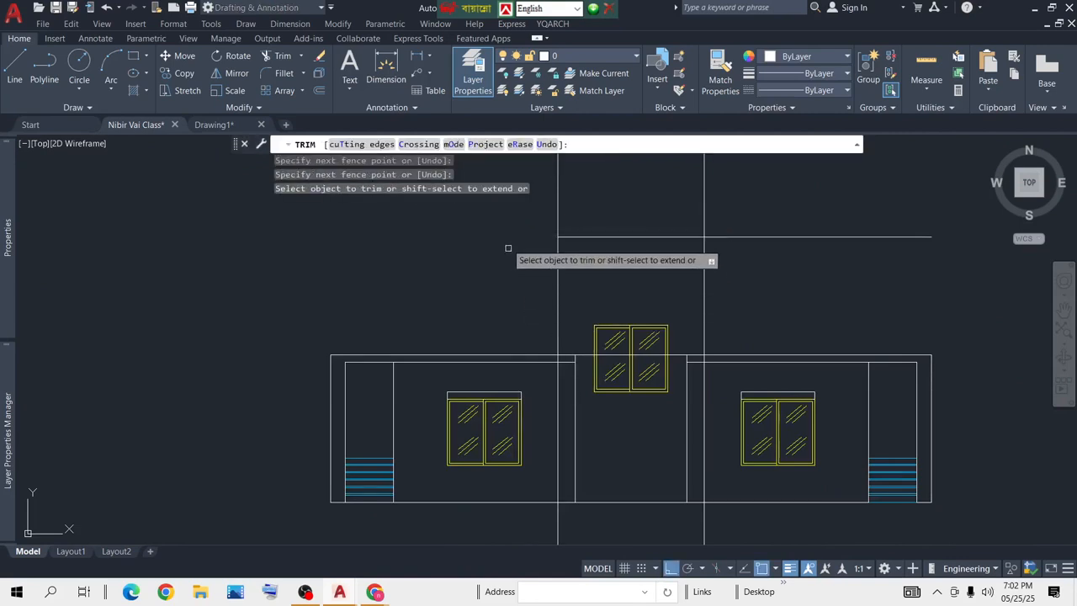
{"action": "mouse_move", "coordinate": [822, 228]}
{"action": "left_mouse_down"}
{"action": "mouse_move", "coordinate": [808, 282]}
{"action": "mouse_move", "coordinate": [791, 284]}
{"action": "left_mouse_up"}
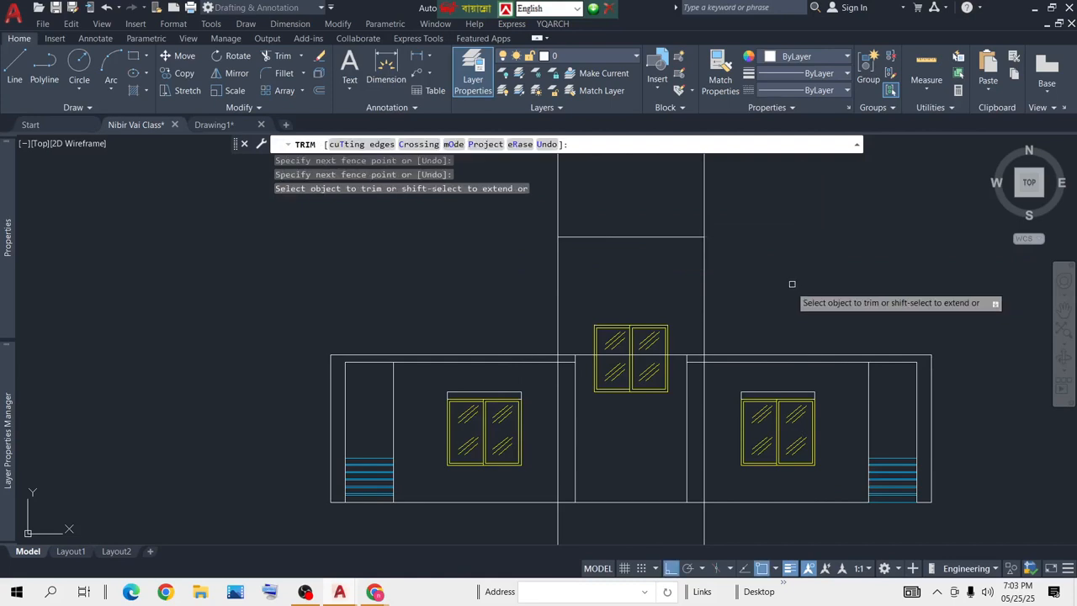
Step: Trim the roof line on both sides of the stair window and delete the leftover piece crossing the window
{"action": "left_click", "coordinate": [674, 354]}
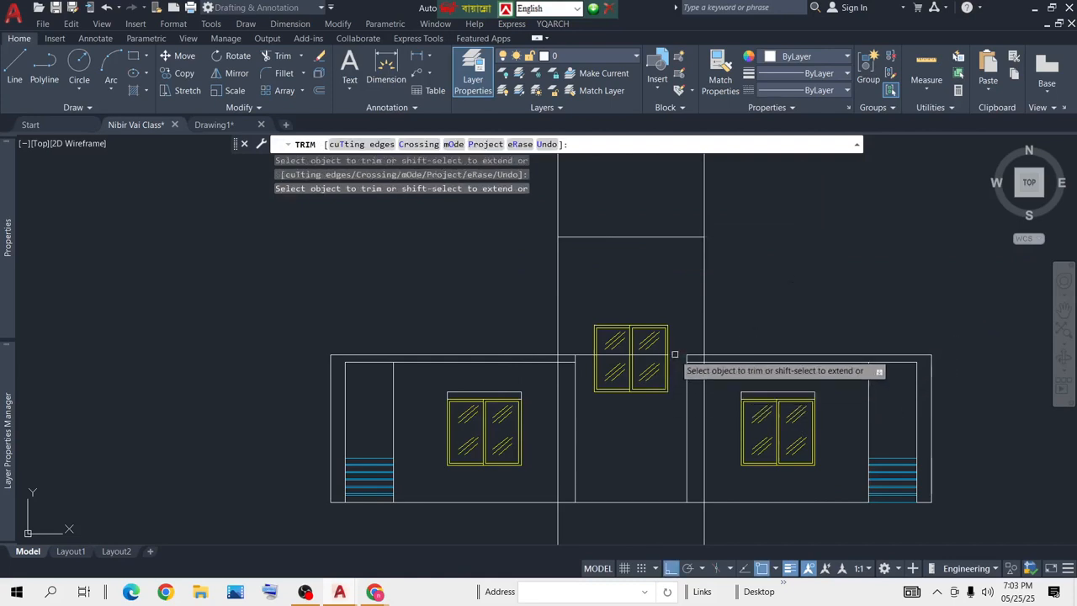
{"action": "left_click", "coordinate": [581, 355]}
{"action": "key", "text": "Return"}
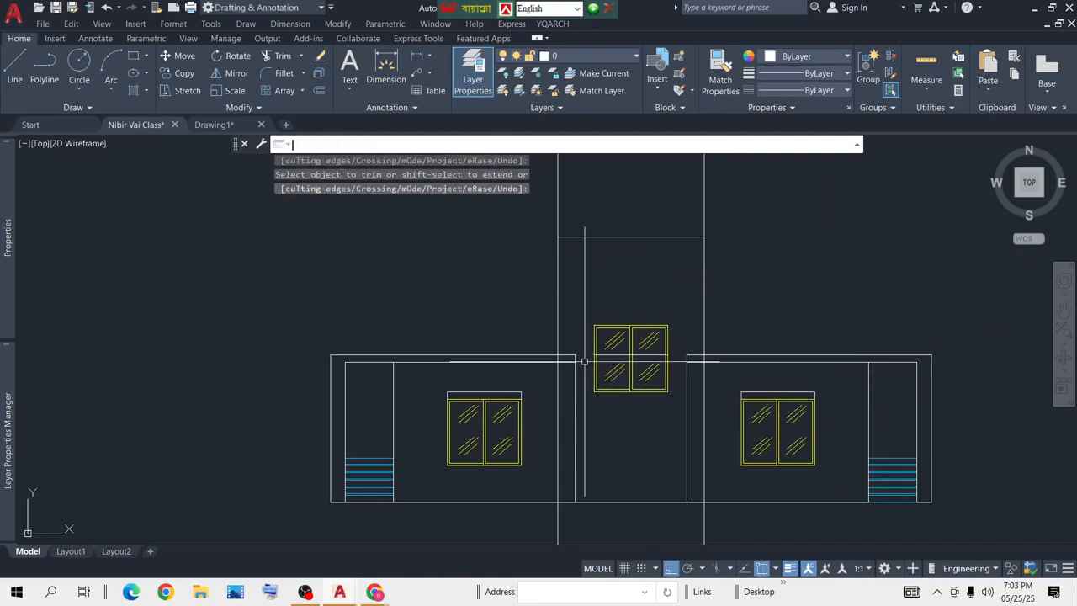
{"action": "scroll", "coordinate": [613, 356], "scroll_direction": "up", "scroll_amount": 5}
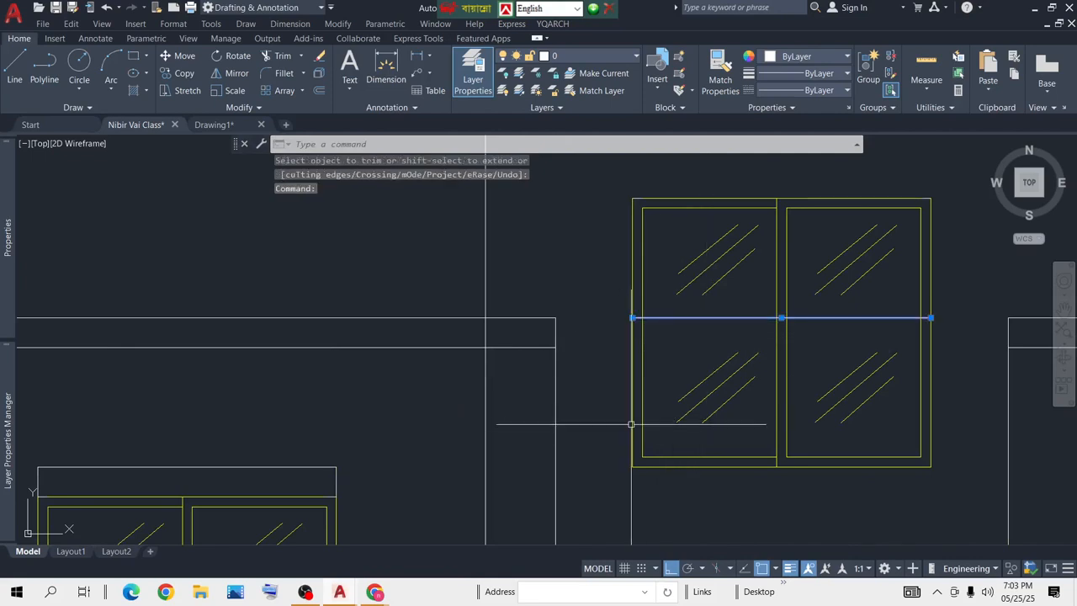
{"action": "key", "text": "Delete"}
Step: Trim the two vertical stair room lines where they cross the roof slab on both sides of the stair window
{"action": "scroll", "coordinate": [479, 342], "scroll_direction": "down", "scroll_amount": 4}
{"action": "middle_click_drag", "start_coordinate": [519, 419], "coordinate": [450, 416]}
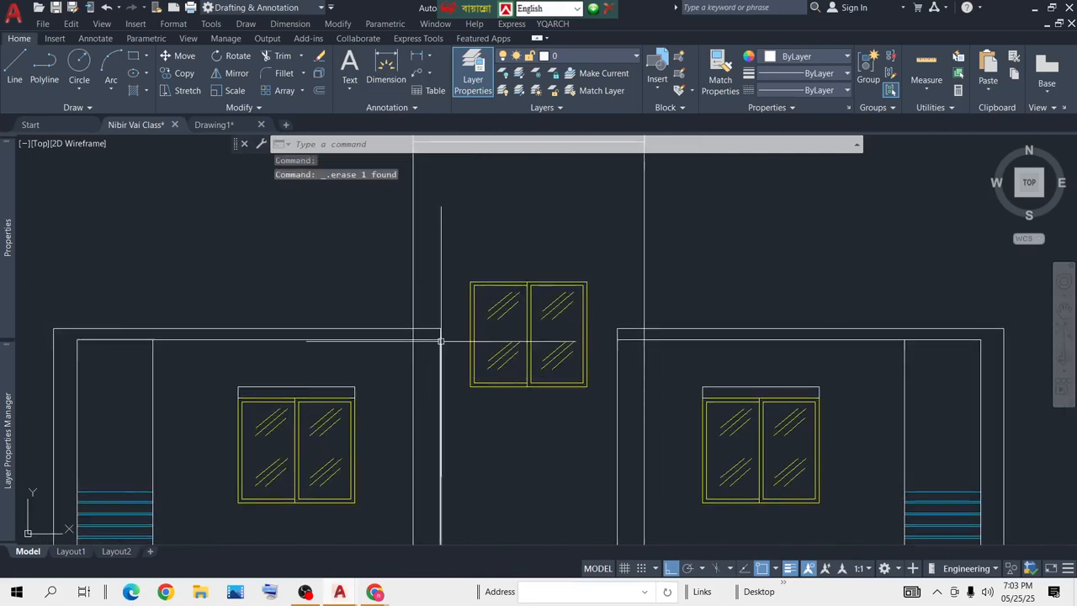
{"action": "type", "text": "tr"}
{"action": "key", "text": "space"}
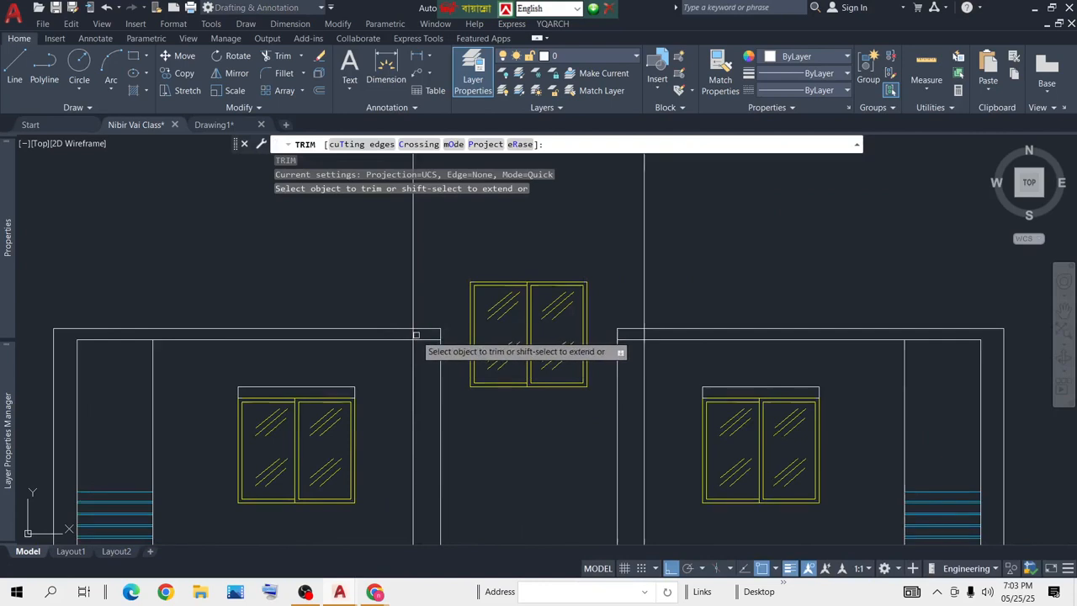
{"action": "left_click", "coordinate": [413, 330]}
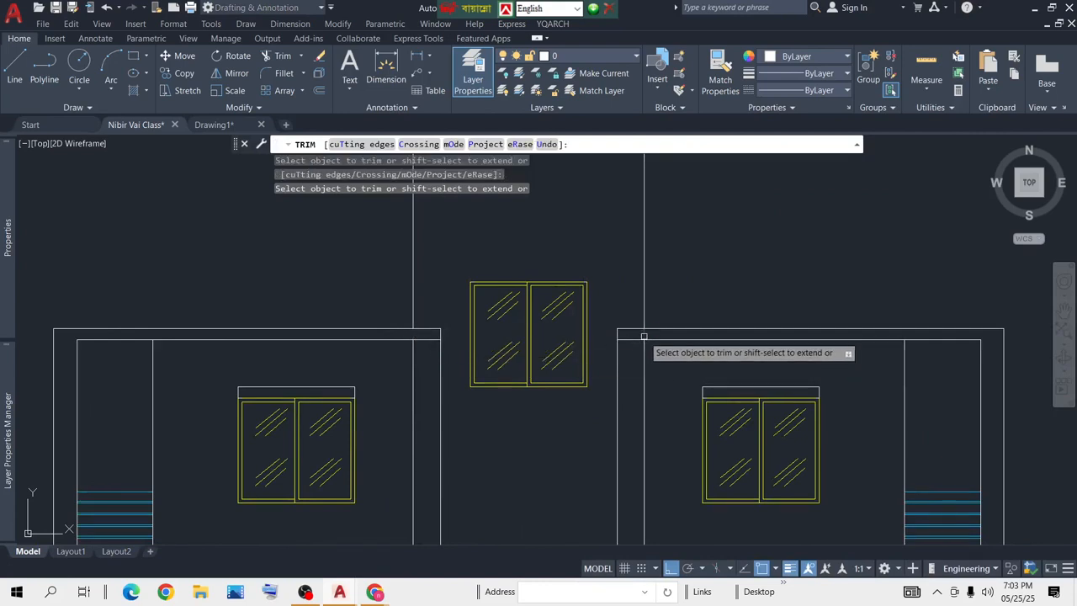
Step: Delete the leftover pieces of the two vertical stair room lines below the roof slab
{"action": "left_click", "coordinate": [669, 412]}
{"action": "left_click", "coordinate": [637, 432]}
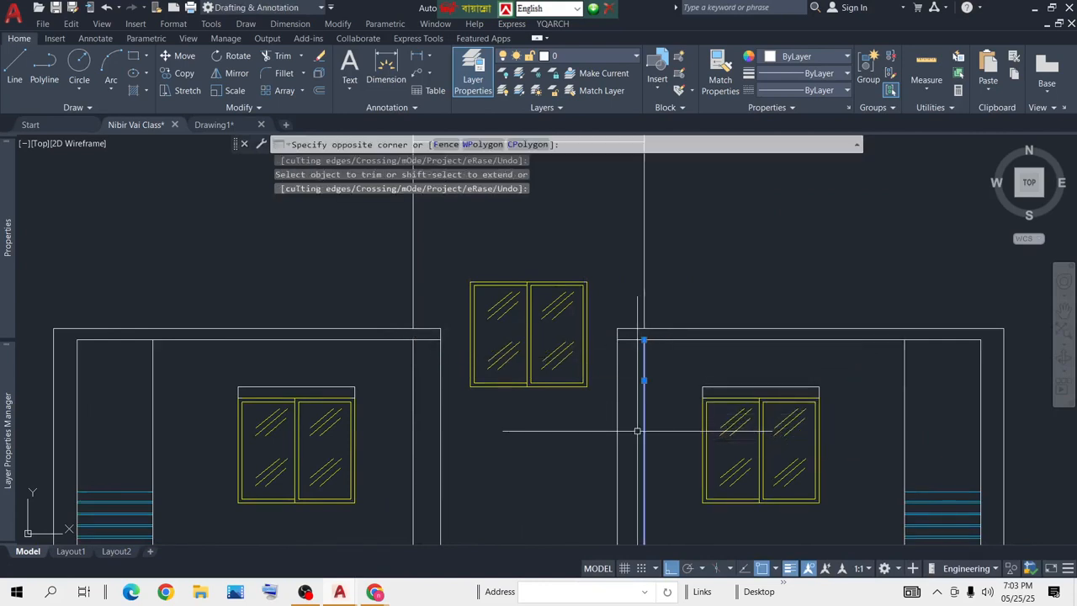
{"action": "left_click", "coordinate": [419, 400]}
{"action": "left_click", "coordinate": [400, 430]}
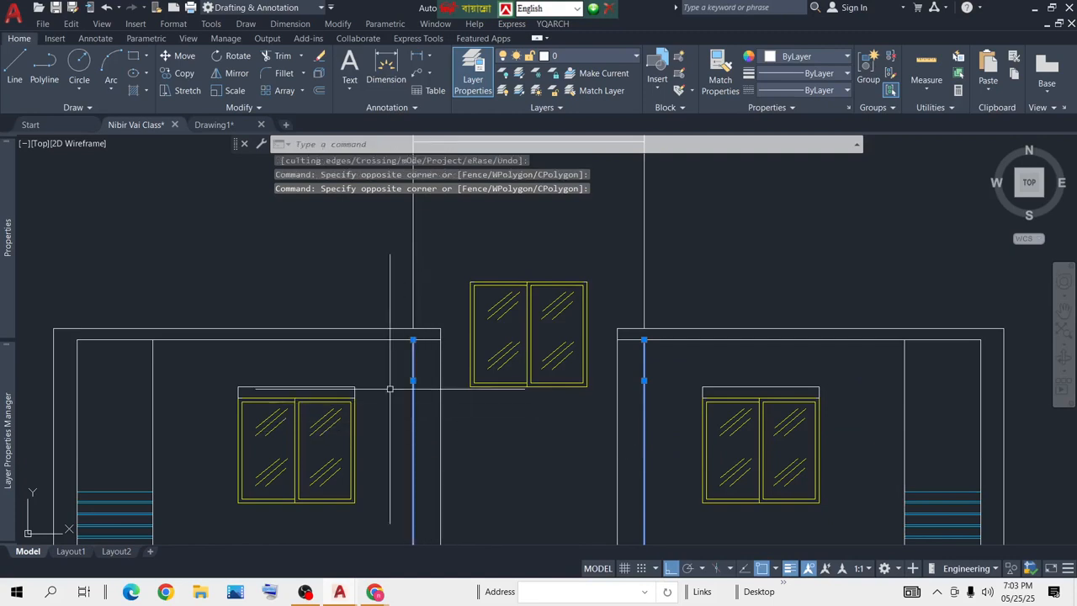
{"action": "key", "text": "Delete"}
Step: Offset the stair room's top horizontal line 6 inches downward to form its roof slab
{"action": "scroll", "coordinate": [580, 303], "scroll_direction": "down", "scroll_amount": 4}
{"action": "scroll", "coordinate": [581, 304], "scroll_direction": "up", "scroll_amount": 6}
{"action": "mouse_move", "coordinate": [581, 236]}
{"action": "middle_mouse_down"}
{"action": "mouse_move", "coordinate": [581, 304]}
{"action": "mouse_move", "coordinate": [578, 232]}
{"action": "middle_mouse_up"}
{"action": "scroll", "coordinate": [578, 231], "scroll_direction": "down", "scroll_amount": 4}
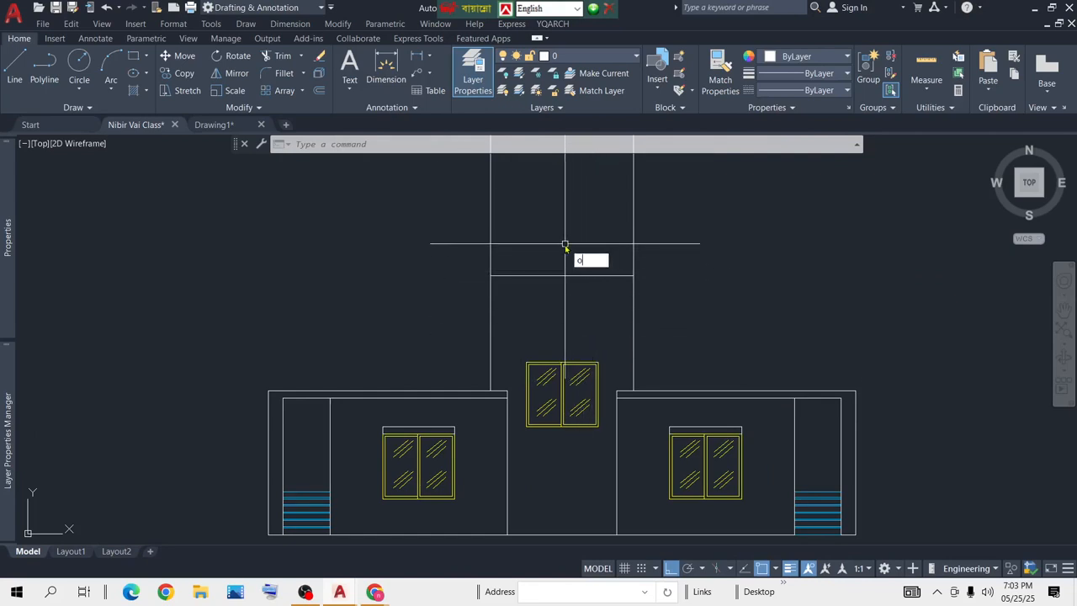
{"action": "key", "text": "Return"}
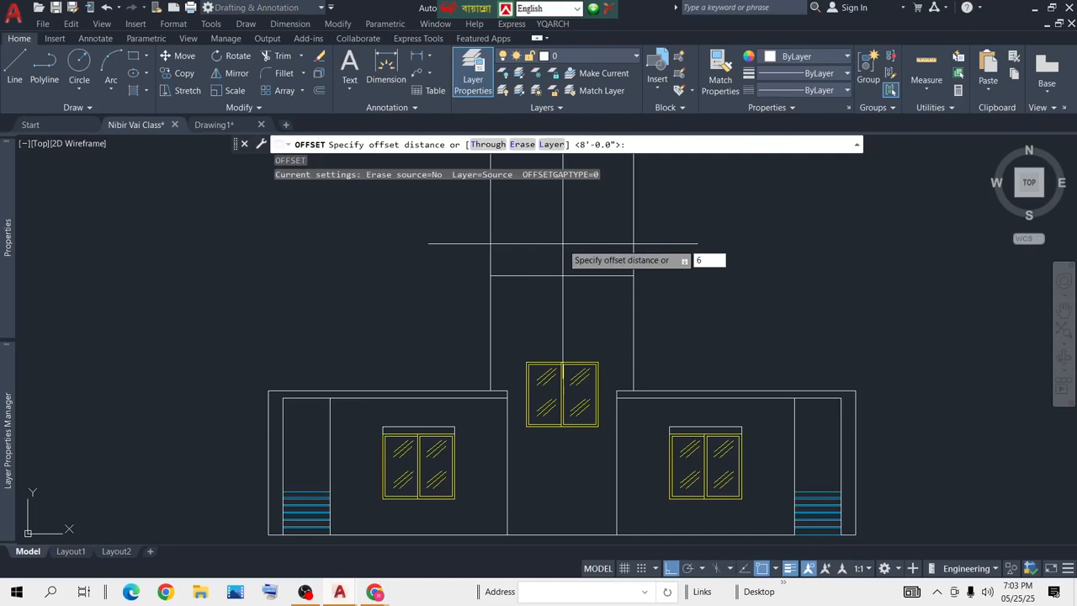
{"action": "key", "text": "Return"}
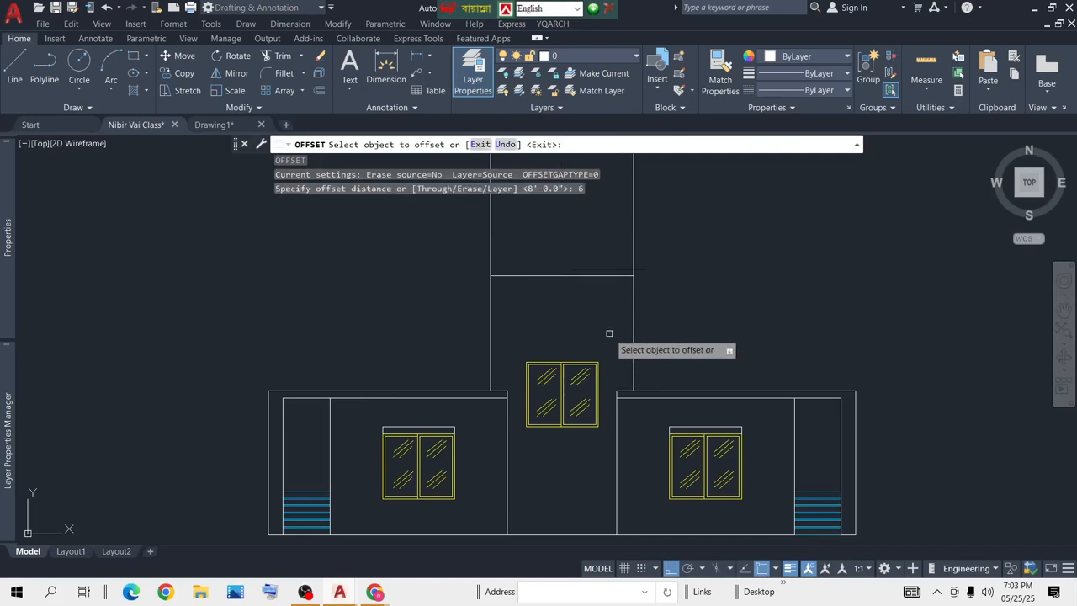
{"action": "left_click", "coordinate": [596, 276]}
{"action": "left_click", "coordinate": [594, 313]}
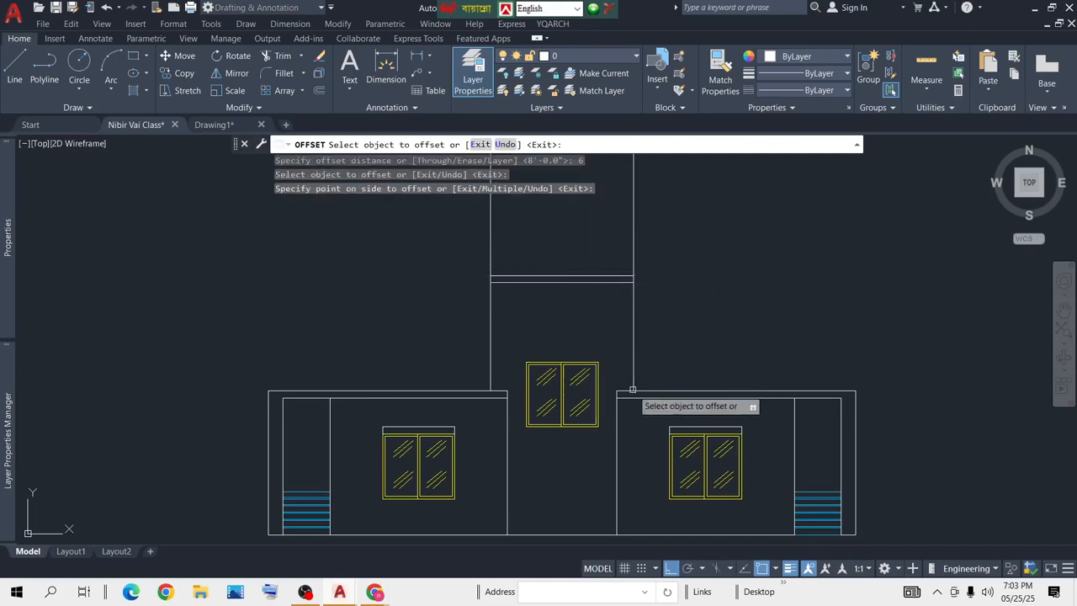
{"action": "scroll", "coordinate": [634, 272], "scroll_direction": "up", "scroll_amount": 5}
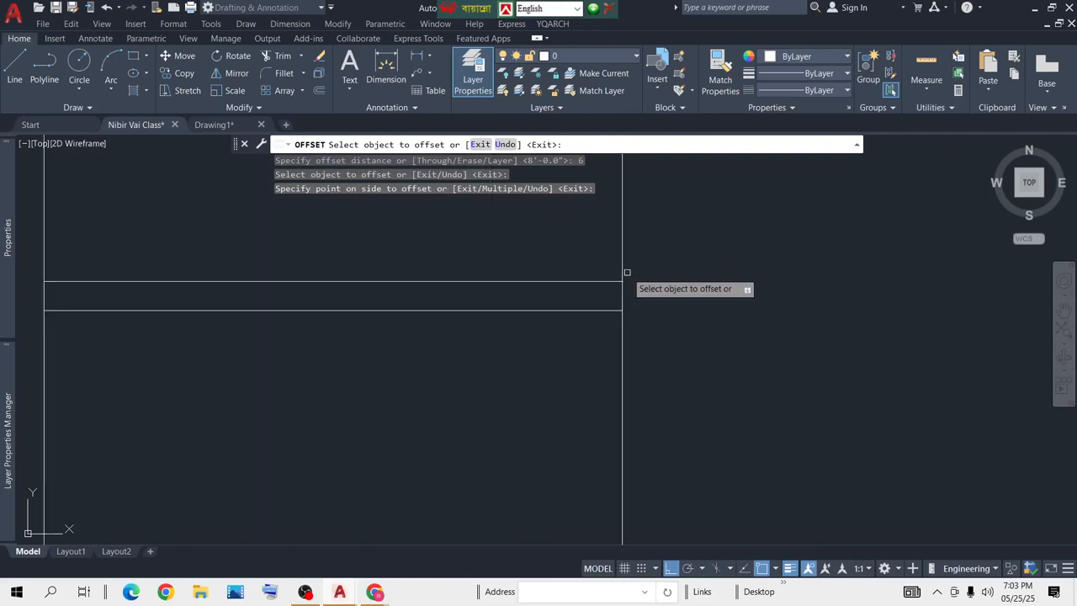
{"action": "scroll", "coordinate": [615, 272], "scroll_direction": "down", "scroll_amount": 4}
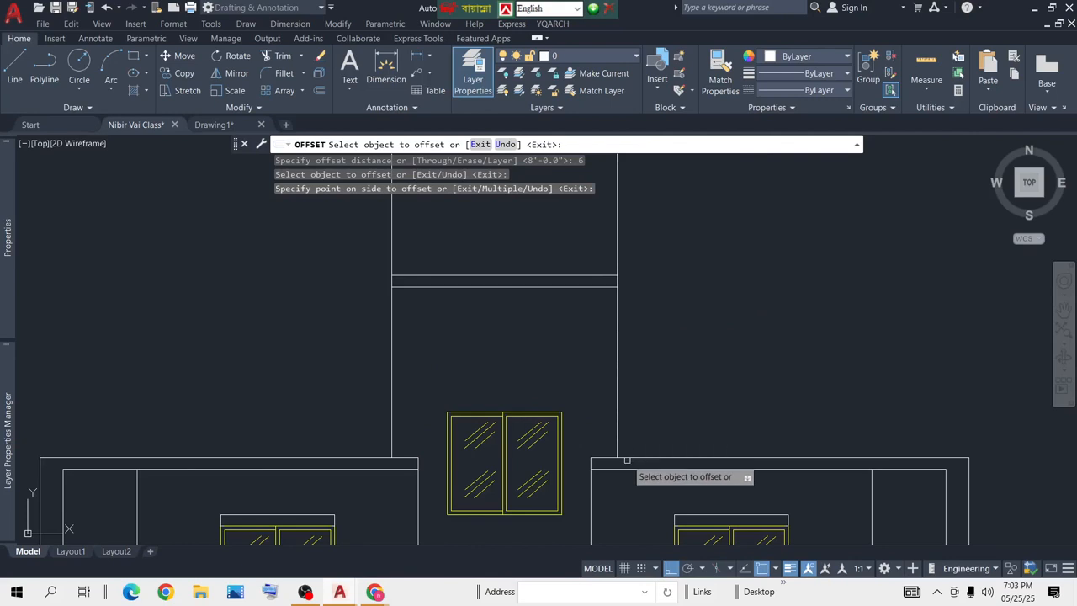
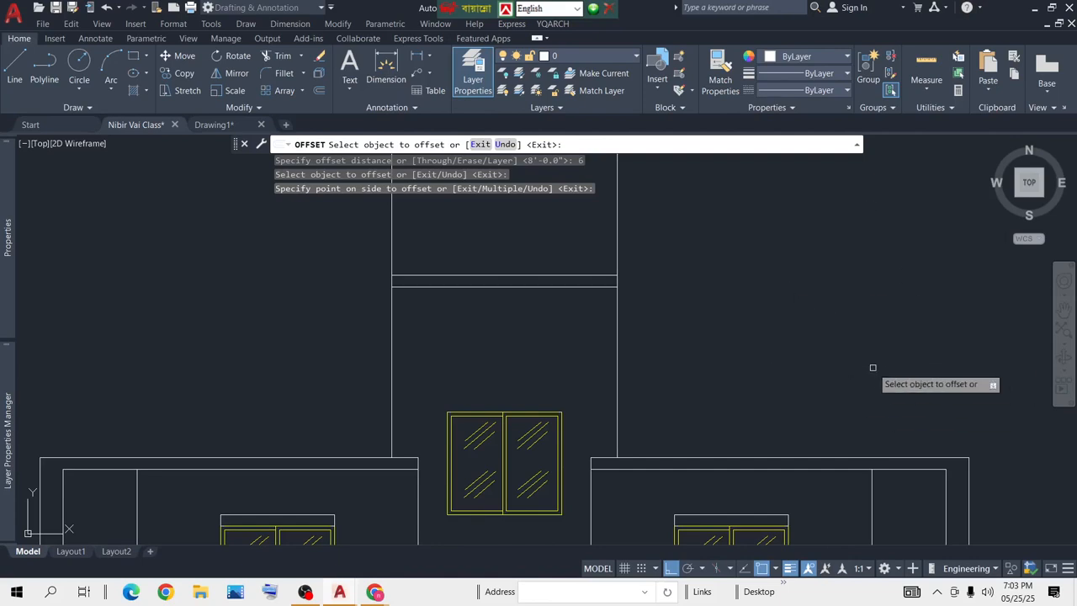
{"action": "middle_click_drag", "start_coordinate": [374, 500], "coordinate": [394, 334]}
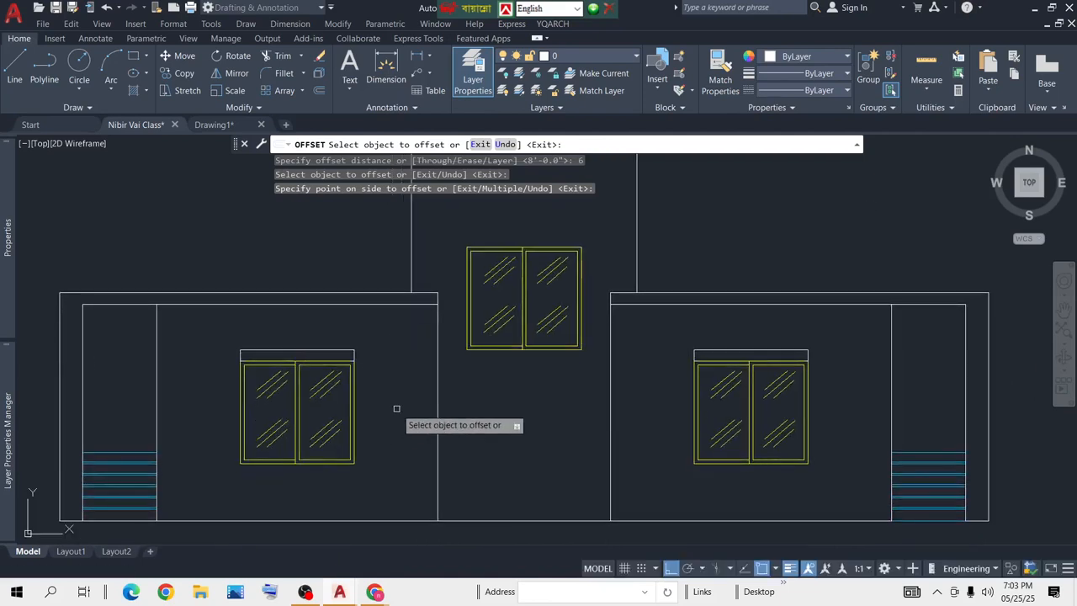
Step: Offset both vertical side lines of the central stair tower outward by 6 inches
{"action": "mouse_move", "coordinate": [510, 240]}
{"action": "middle_mouse_down"}
{"action": "mouse_move", "coordinate": [507, 366]}
{"action": "mouse_move", "coordinate": [508, 350]}
{"action": "middle_mouse_up"}
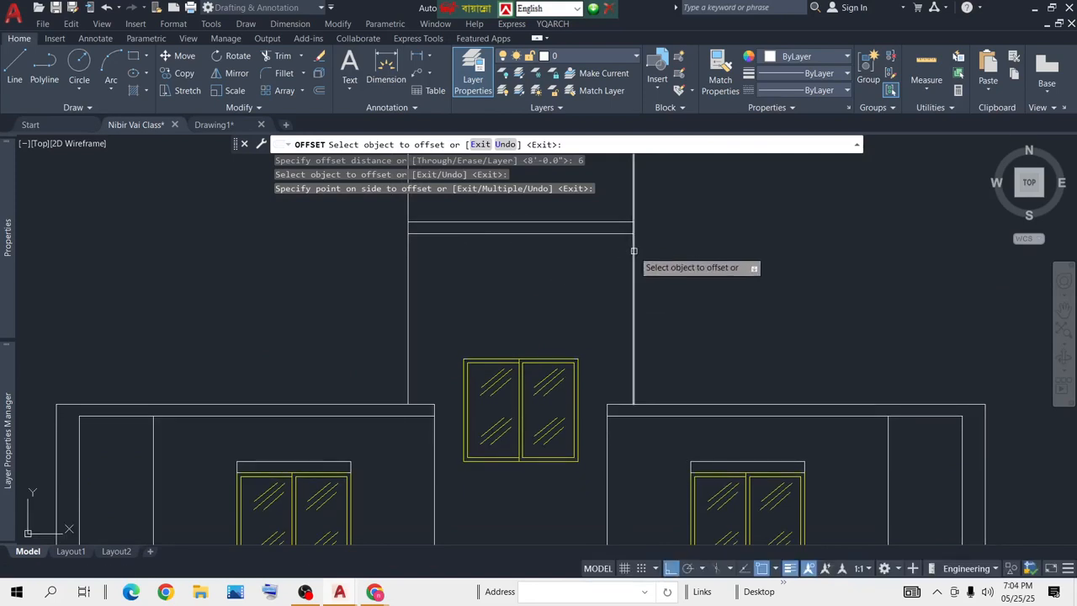
{"action": "left_click", "coordinate": [633, 251]}
{"action": "left_click", "coordinate": [678, 253]}
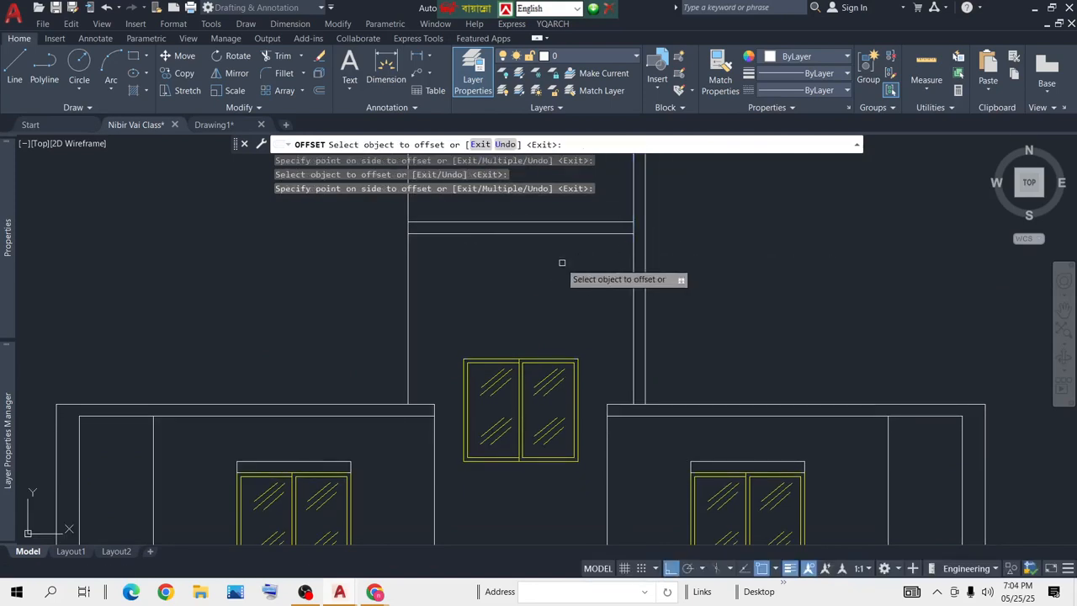
{"action": "left_click", "coordinate": [408, 277]}
{"action": "left_click", "coordinate": [329, 282]}
{"action": "middle_click_drag", "start_coordinate": [468, 280], "coordinate": [471, 325]}
{"action": "key", "text": "Return"}
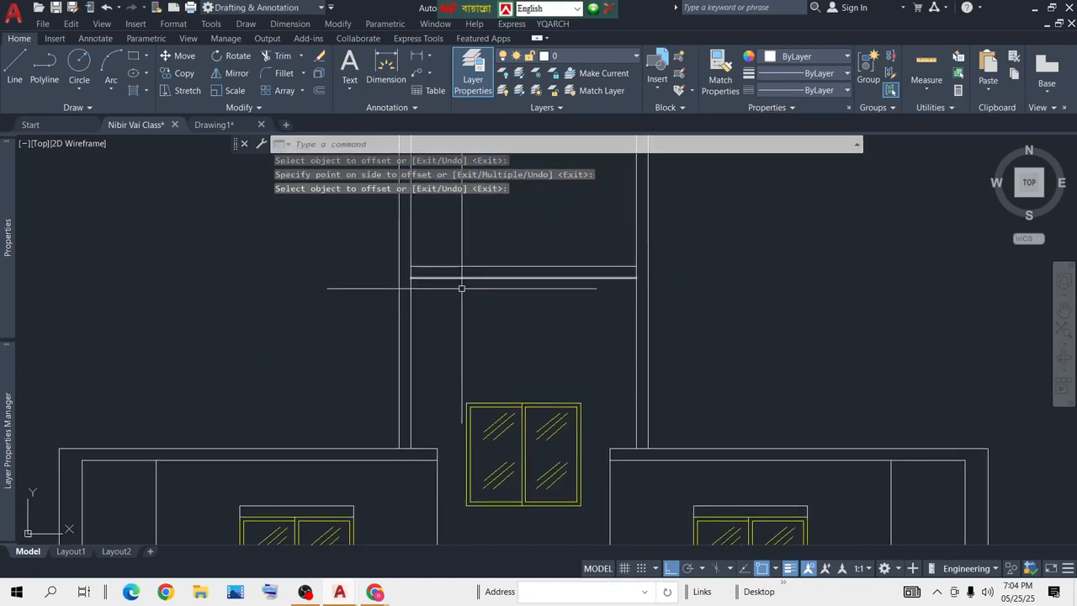
Step: Extend both horizontal roof slab lines of the tower to the outer offset lines on each side
{"action": "type", "text": "ex"}
{"action": "key", "text": "Return"}
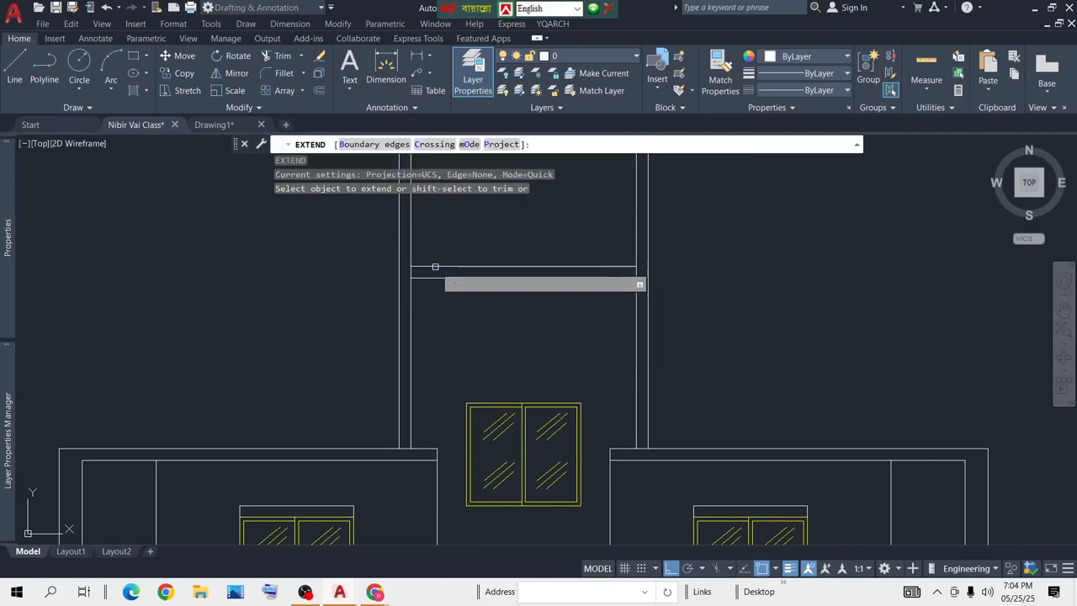
{"action": "left_click", "coordinate": [436, 267]}
{"action": "left_click", "coordinate": [628, 267]}
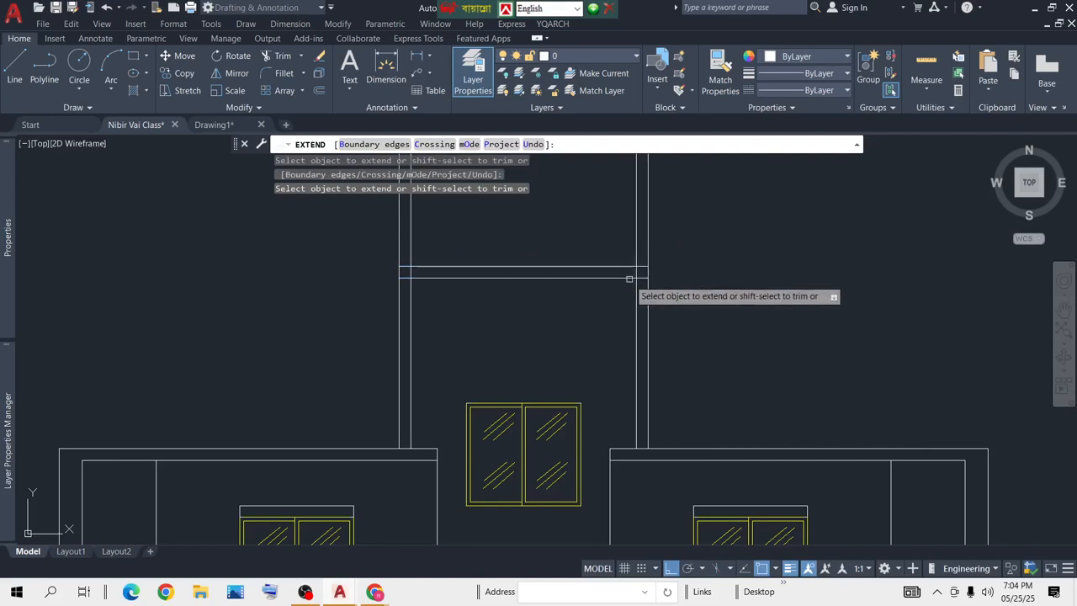
{"action": "left_click", "coordinate": [630, 279]}
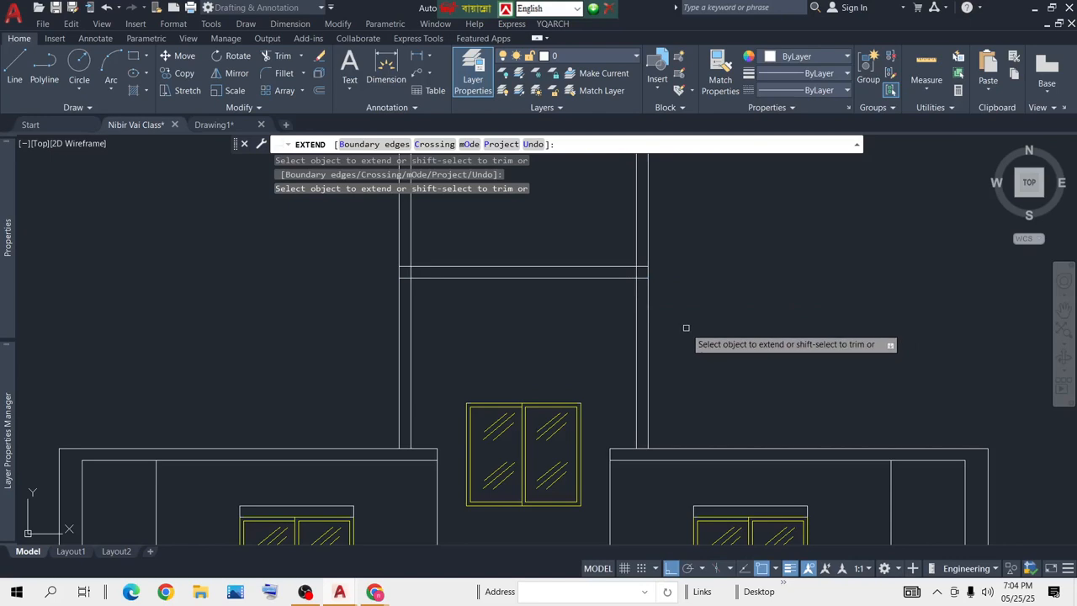
{"action": "key", "text": "Escape"}
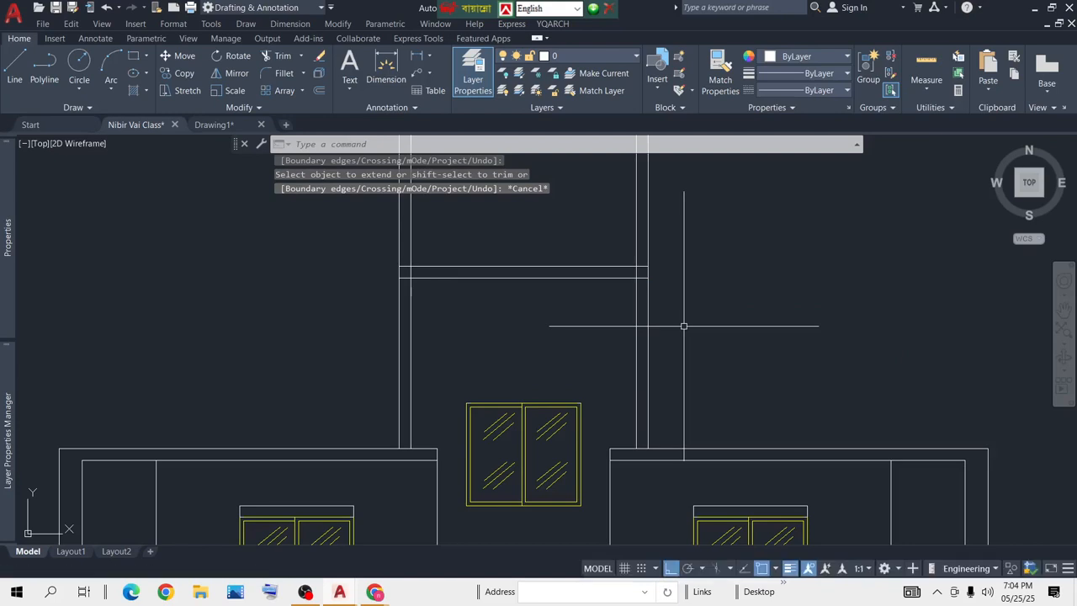
Step: Trim the right outer offset line below the tower's roof slab and the vertical lines rising above the slab
{"action": "scroll", "coordinate": [684, 325], "scroll_direction": "down", "scroll_amount": 2}
{"action": "mouse_move", "coordinate": [1008, 226]}
{"action": "middle_mouse_down"}
{"action": "mouse_move", "coordinate": [844, 238]}
{"action": "mouse_move", "coordinate": [781, 216]}
{"action": "middle_mouse_up"}
{"action": "scroll", "coordinate": [781, 216], "scroll_direction": "down", "scroll_amount": 2}
{"action": "type", "text": "tr"}
{"action": "key", "text": "space"}
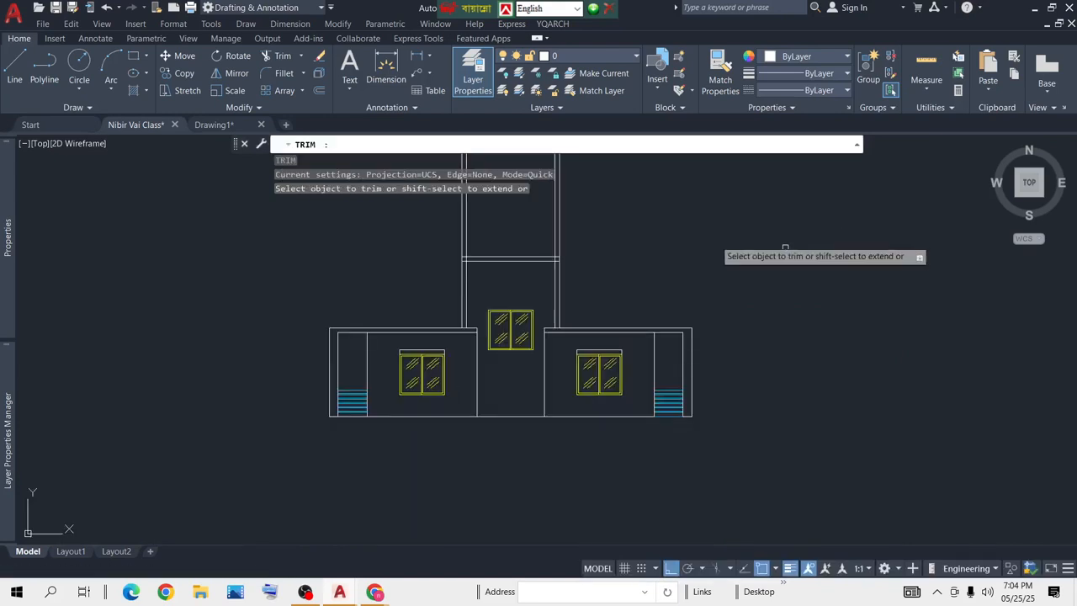
{"action": "scroll", "coordinate": [579, 271], "scroll_direction": "up", "scroll_amount": 8}
{"action": "left_click", "coordinate": [480, 281]}
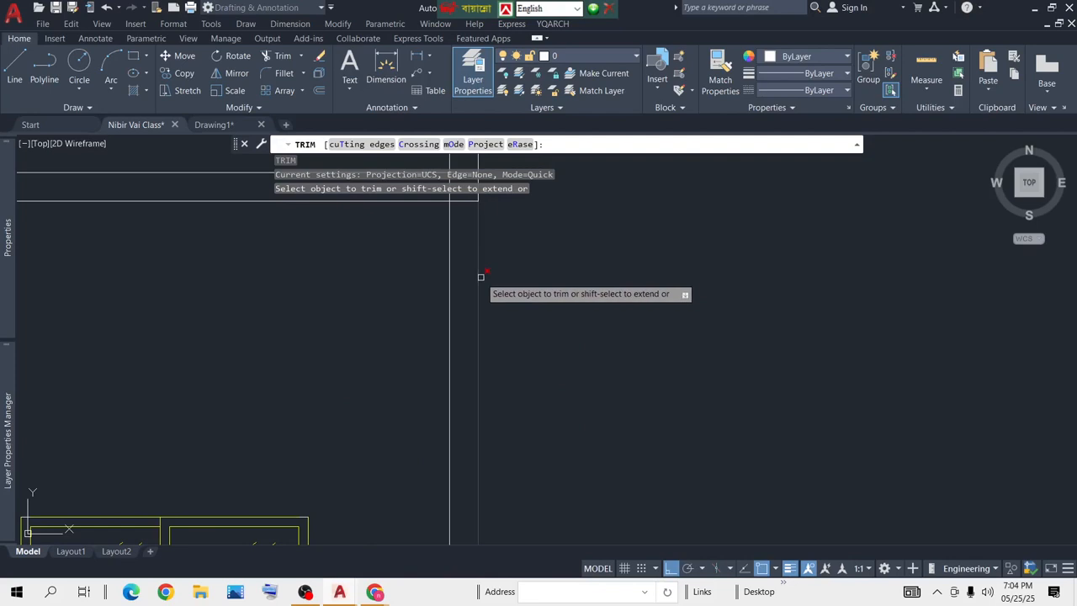
{"action": "scroll", "coordinate": [522, 299], "scroll_direction": "down", "scroll_amount": 5}
{"action": "left_click_drag", "start_coordinate": [543, 251], "coordinate": [198, 261]}
{"action": "scroll", "coordinate": [370, 335], "scroll_direction": "up", "scroll_amount": 6}
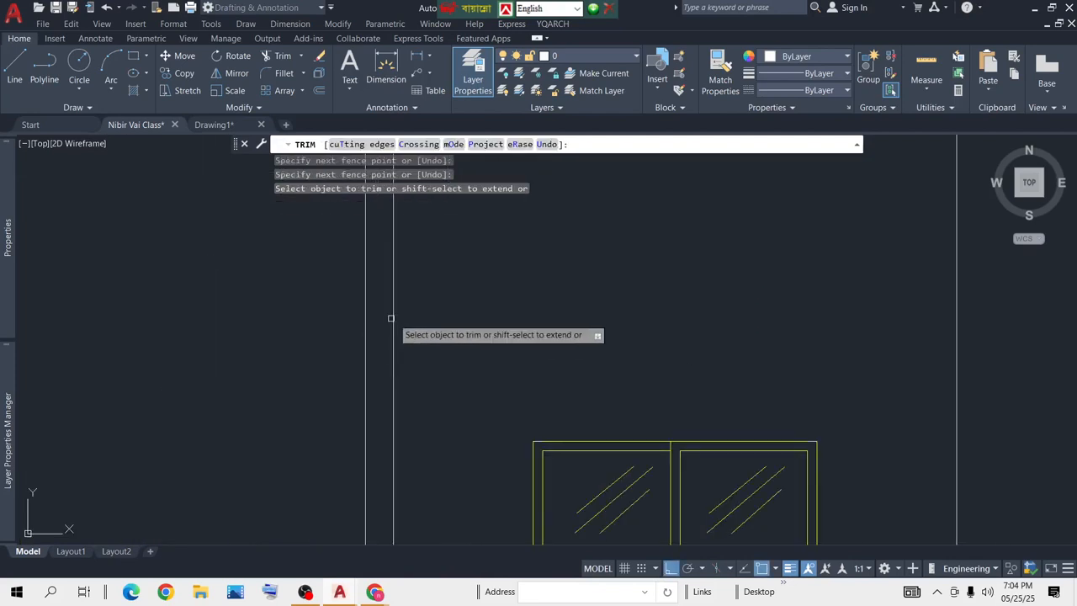
{"action": "scroll", "coordinate": [363, 319], "scroll_direction": "down", "scroll_amount": 3}
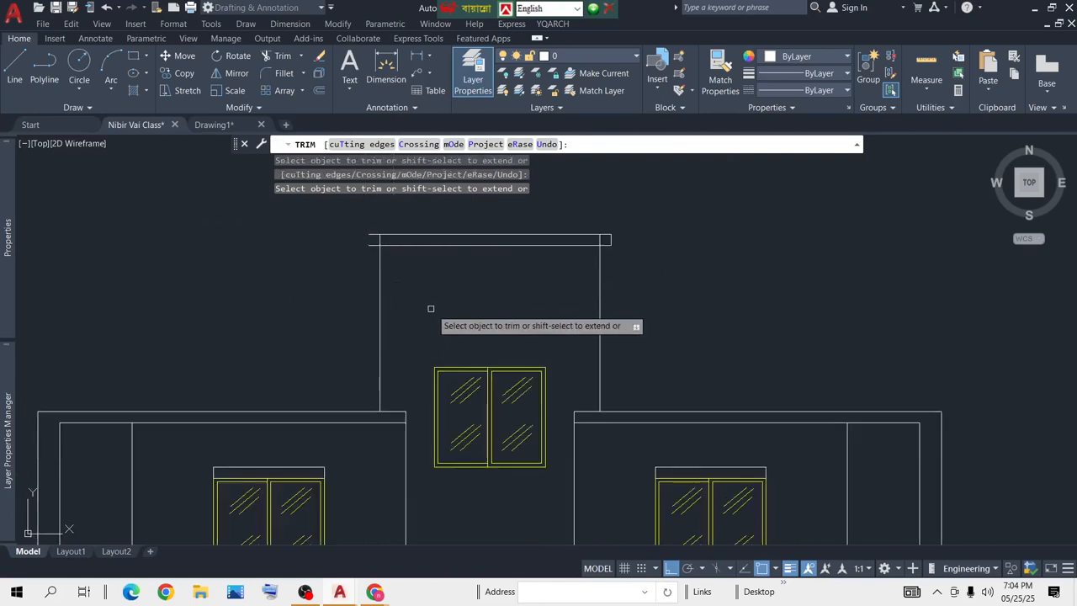
{"action": "key", "text": "ctrl+z"}
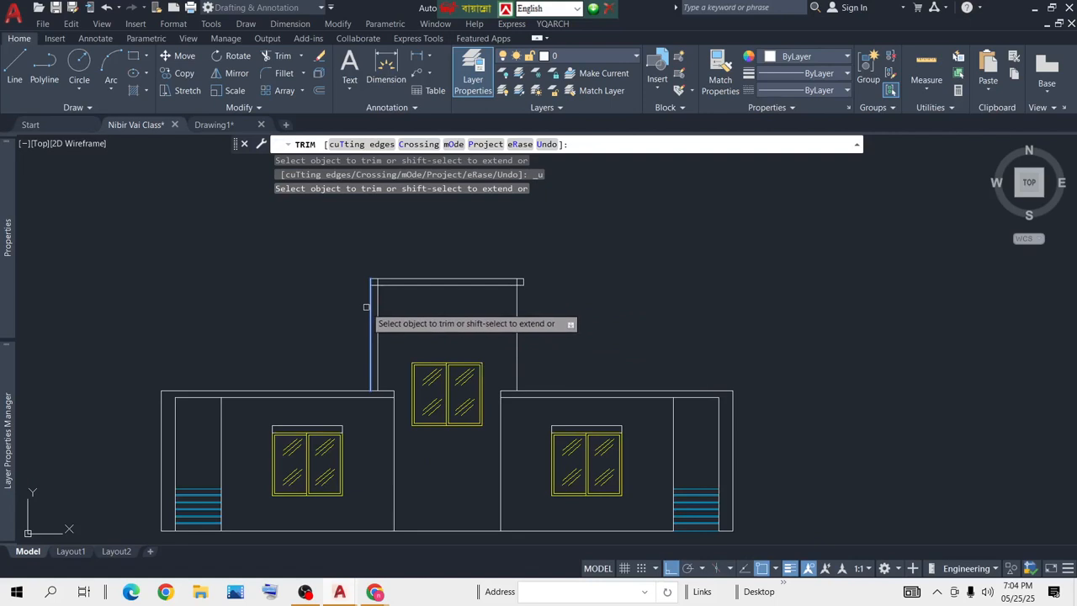
Step: Trim the left outer offset line below the roof slab and the inner vertical segments crossing the slab band
{"action": "scroll", "coordinate": [371, 312], "scroll_direction": "up", "scroll_amount": 4}
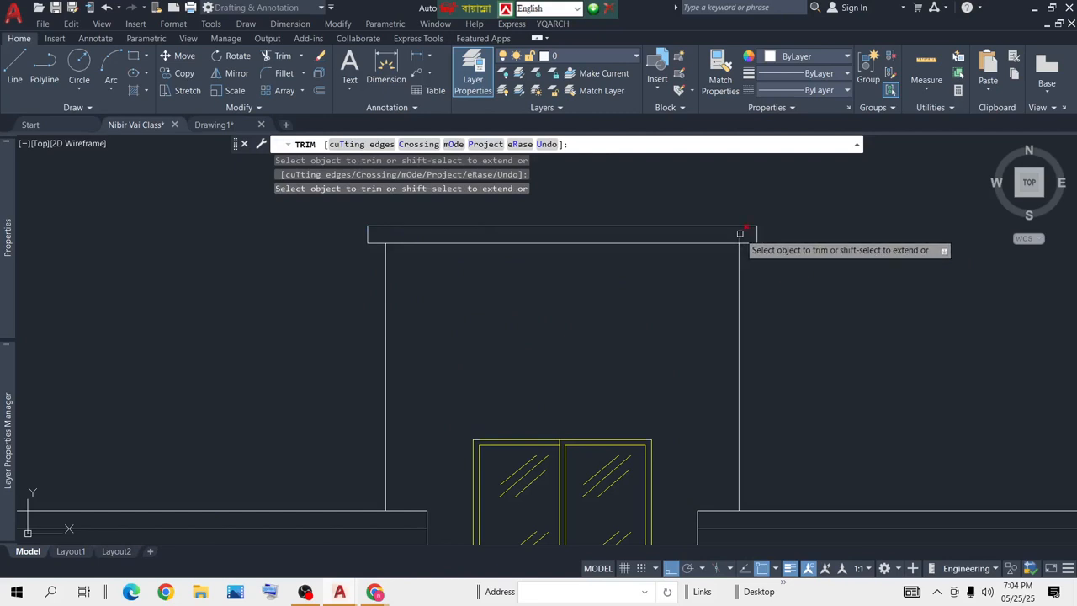
{"action": "scroll", "coordinate": [738, 233], "scroll_direction": "down", "scroll_amount": 5}
{"action": "scroll", "coordinate": [1048, 365], "scroll_direction": "up", "scroll_amount": 1}
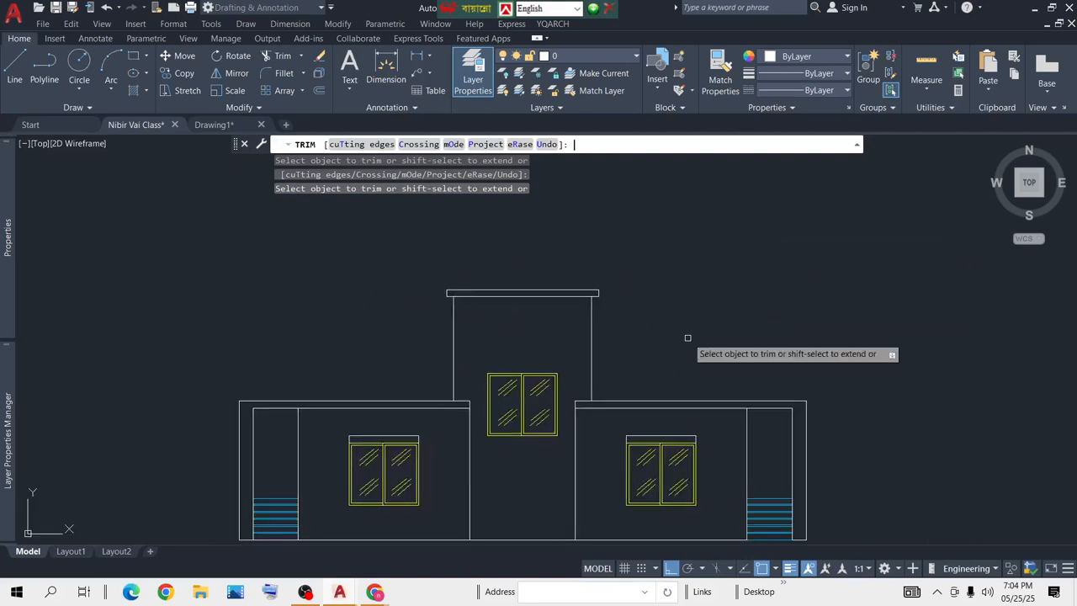
{"action": "key", "text": "Return"}
Step: Examine the stair tower, top-floor windows and roof dimensions of the front elevation in Drawing1, and return to the elevation being drawn
{"action": "scroll", "coordinate": [728, 289], "scroll_direction": "down", "scroll_amount": 4}
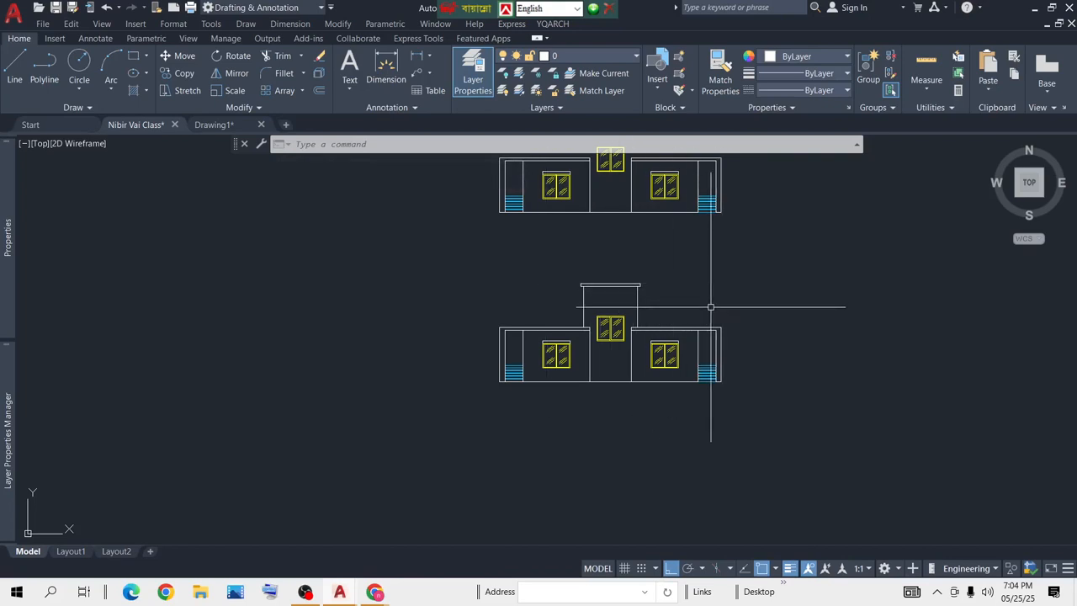
{"action": "left_click", "coordinate": [222, 127]}
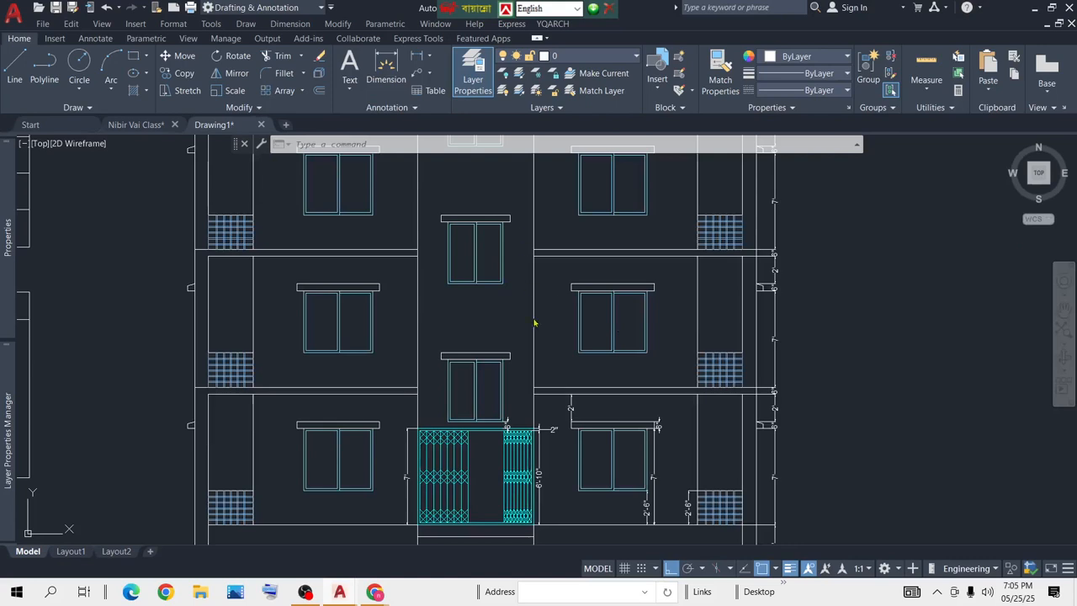
{"action": "scroll", "coordinate": [538, 320], "scroll_direction": "down", "scroll_amount": 8}
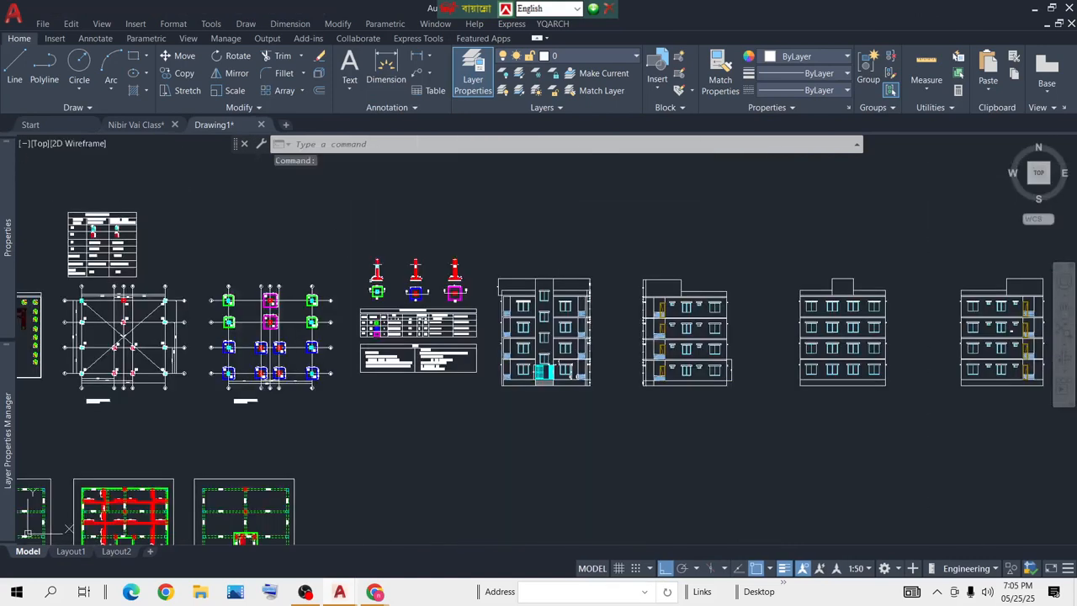
{"action": "scroll", "coordinate": [557, 164], "scroll_direction": "up", "scroll_amount": 5}
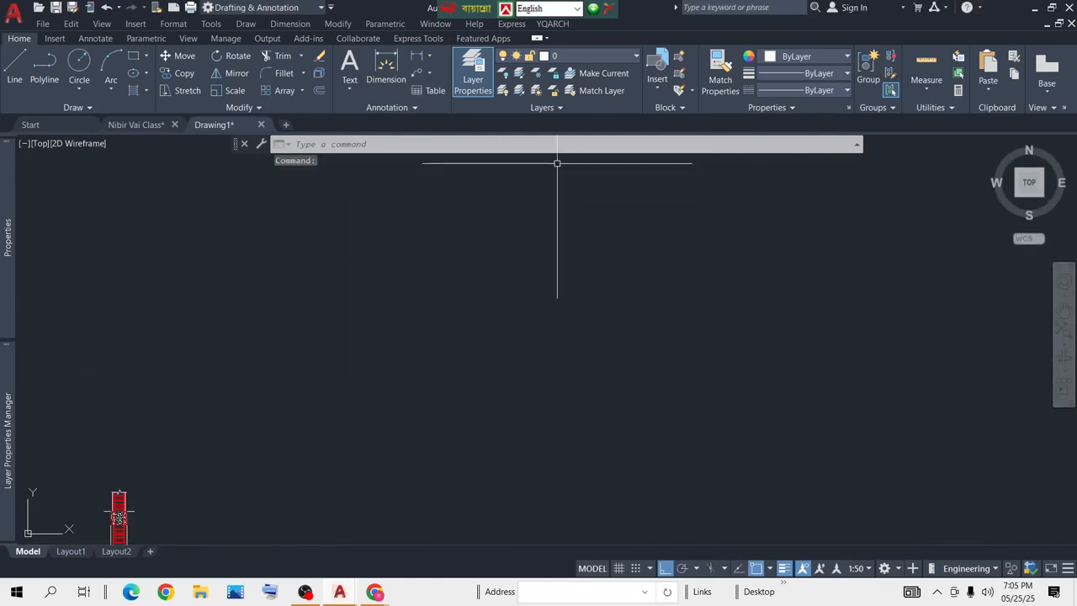
{"action": "mouse_move", "coordinate": [523, 450]}
{"action": "middle_mouse_down"}
{"action": "mouse_move", "coordinate": [490, 318]}
{"action": "mouse_move", "coordinate": [502, 364]}
{"action": "middle_mouse_up"}
{"action": "middle_click_drag", "start_coordinate": [476, 490], "coordinate": [471, 373]}
{"action": "scroll", "coordinate": [491, 397], "scroll_direction": "up", "scroll_amount": 6}
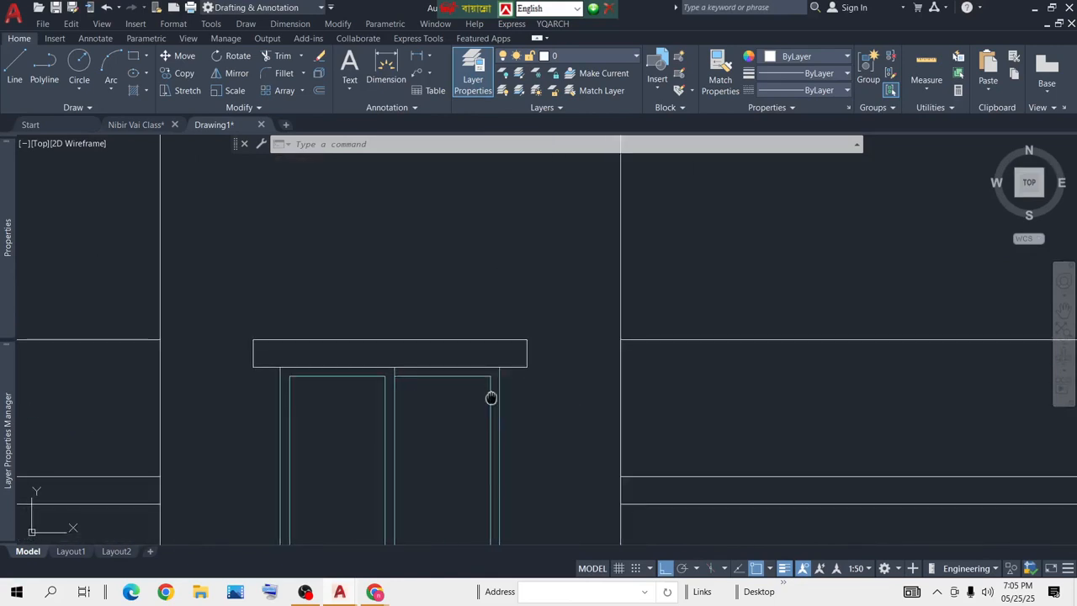
{"action": "scroll", "coordinate": [491, 396], "scroll_direction": "down", "scroll_amount": 3}
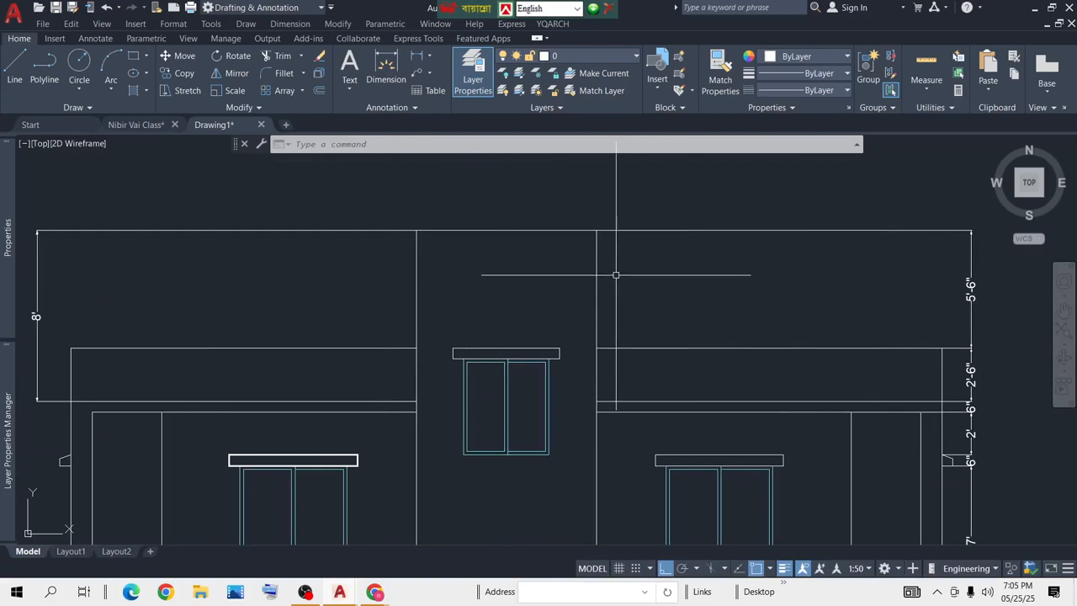
{"action": "scroll", "coordinate": [617, 235], "scroll_direction": "down", "scroll_amount": 2}
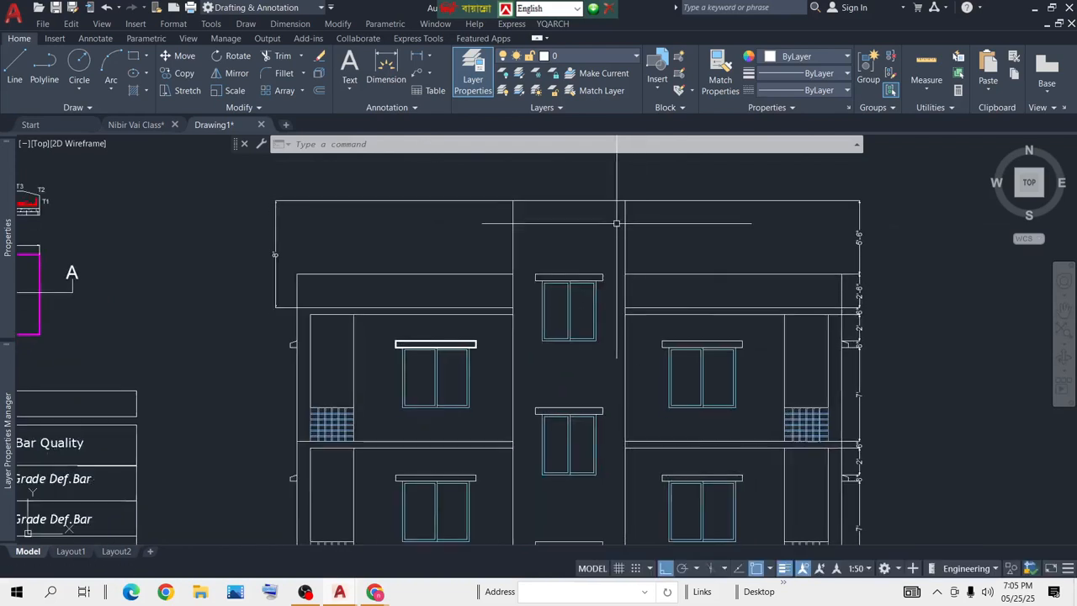
{"action": "left_click", "coordinate": [142, 125]}
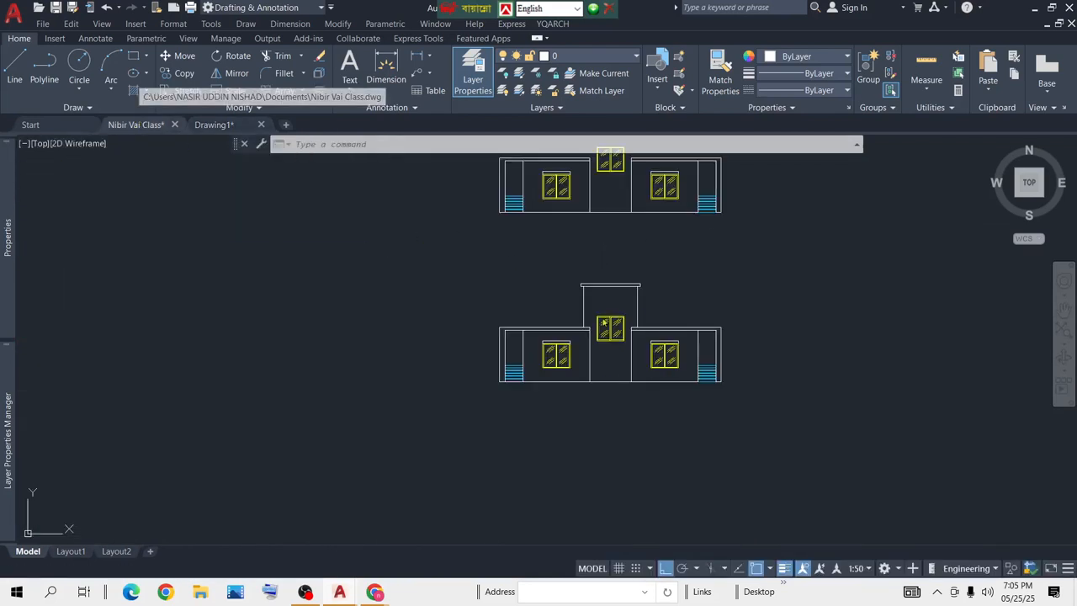
{"action": "scroll", "coordinate": [666, 306], "scroll_direction": "up", "scroll_amount": 2}
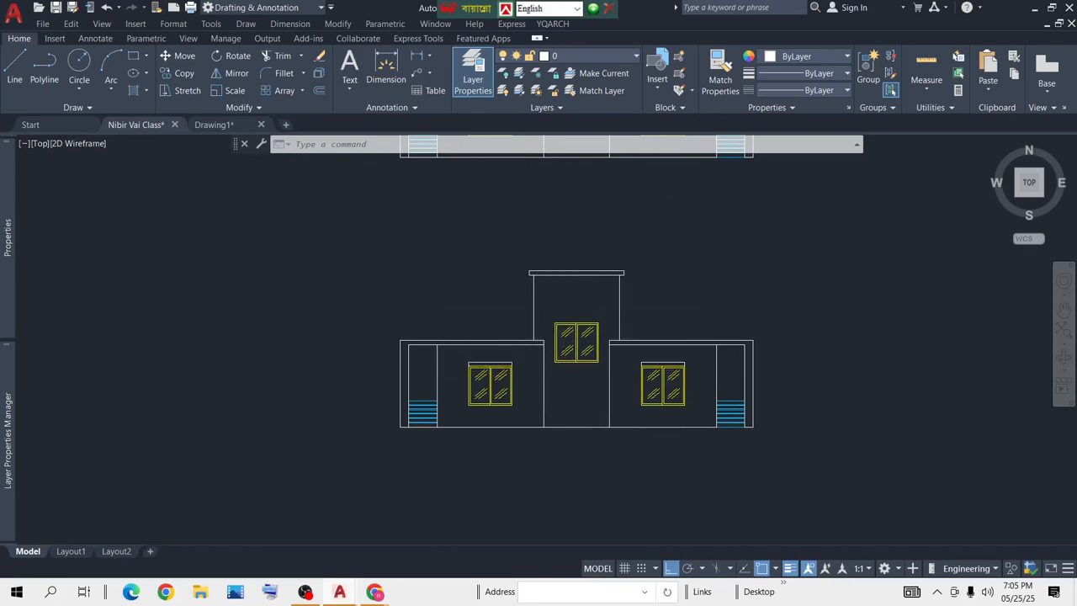
{"action": "scroll", "coordinate": [578, 362], "scroll_direction": "up", "scroll_amount": 4}
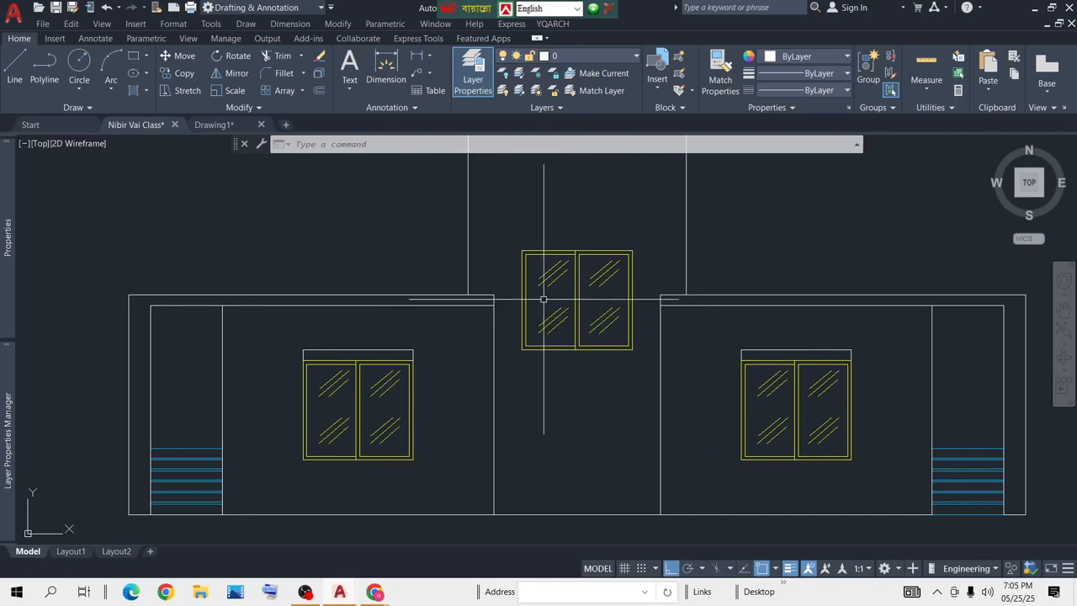
{"action": "scroll", "coordinate": [487, 318], "scroll_direction": "down", "scroll_amount": 4}
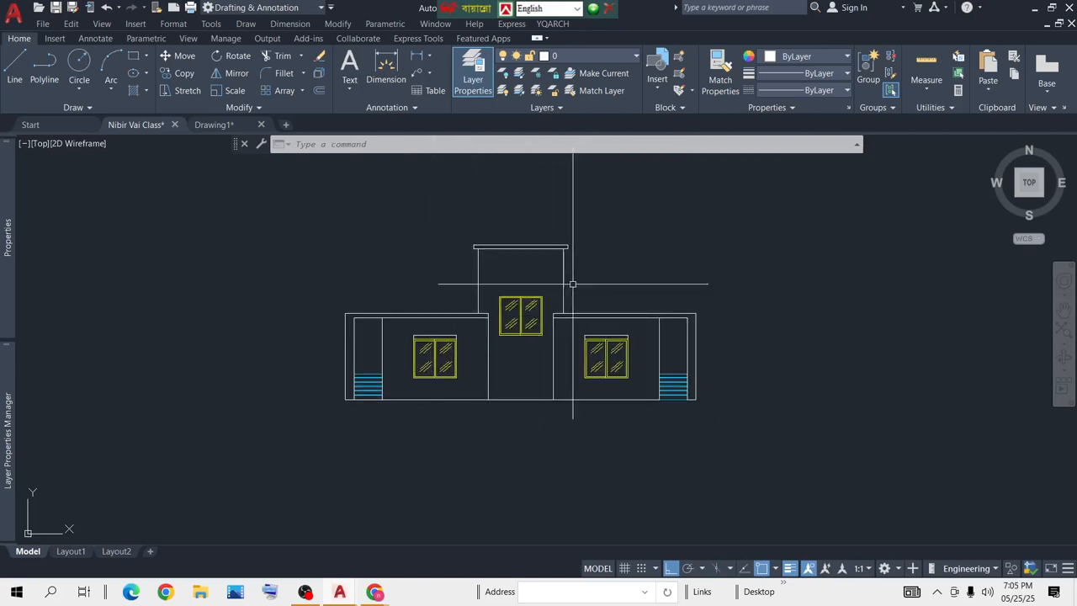
{"action": "scroll", "coordinate": [557, 306], "scroll_direction": "up", "scroll_amount": 4}
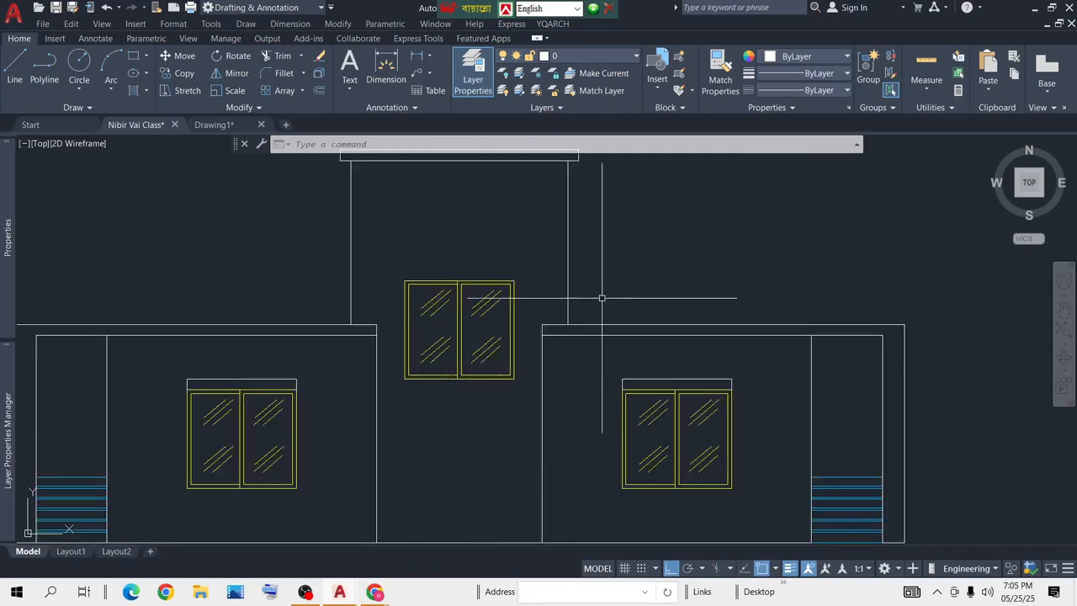
{"action": "scroll", "coordinate": [581, 261], "scroll_direction": "down", "scroll_amount": 2}
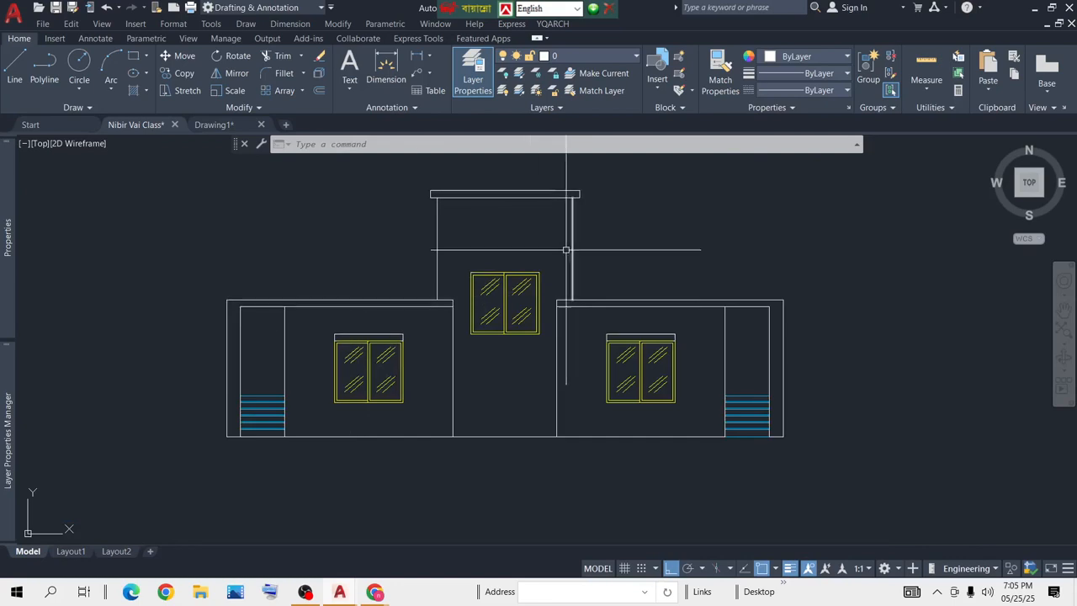
{"action": "scroll", "coordinate": [496, 275], "scroll_direction": "up", "scroll_amount": 6}
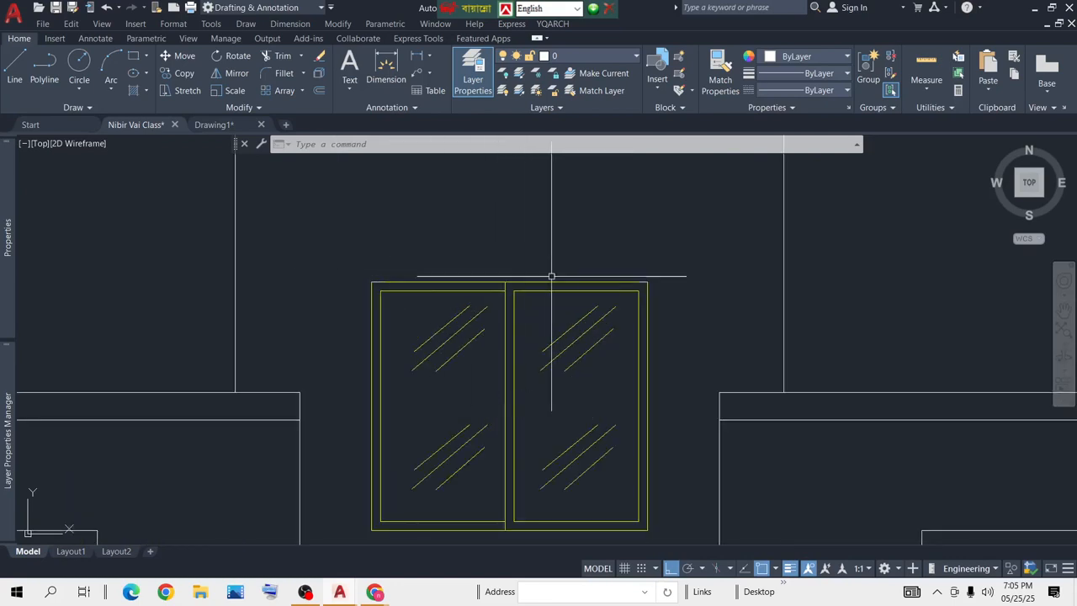
{"action": "scroll", "coordinate": [555, 274], "scroll_direction": "down", "scroll_amount": 6}
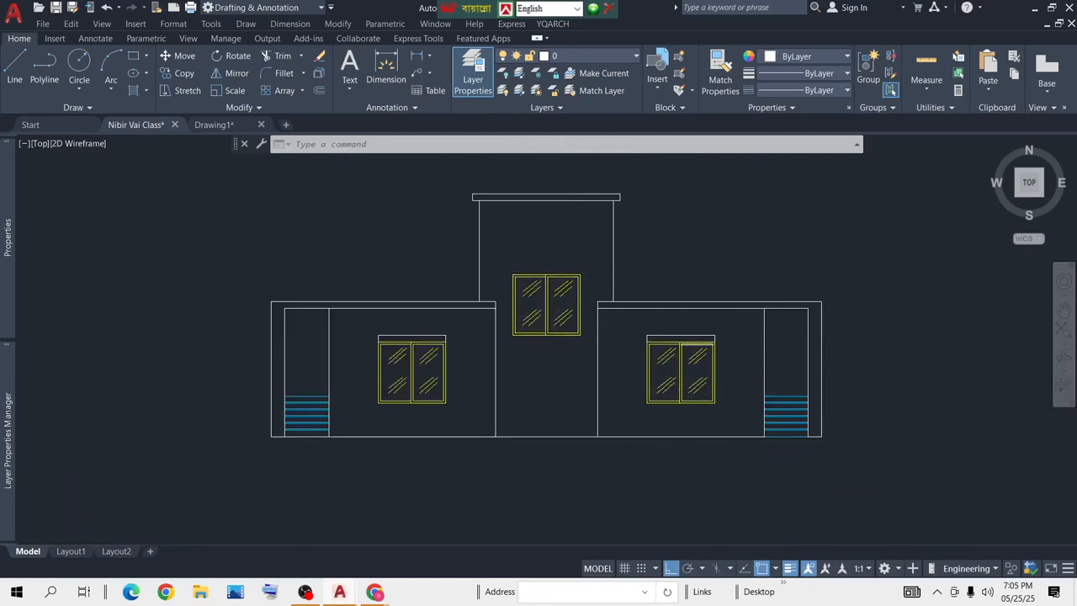
Step: Copy the lintel rectangle above the right wing's window onto the top edge of the central tower window
{"action": "scroll", "coordinate": [573, 269], "scroll_direction": "up", "scroll_amount": 2}
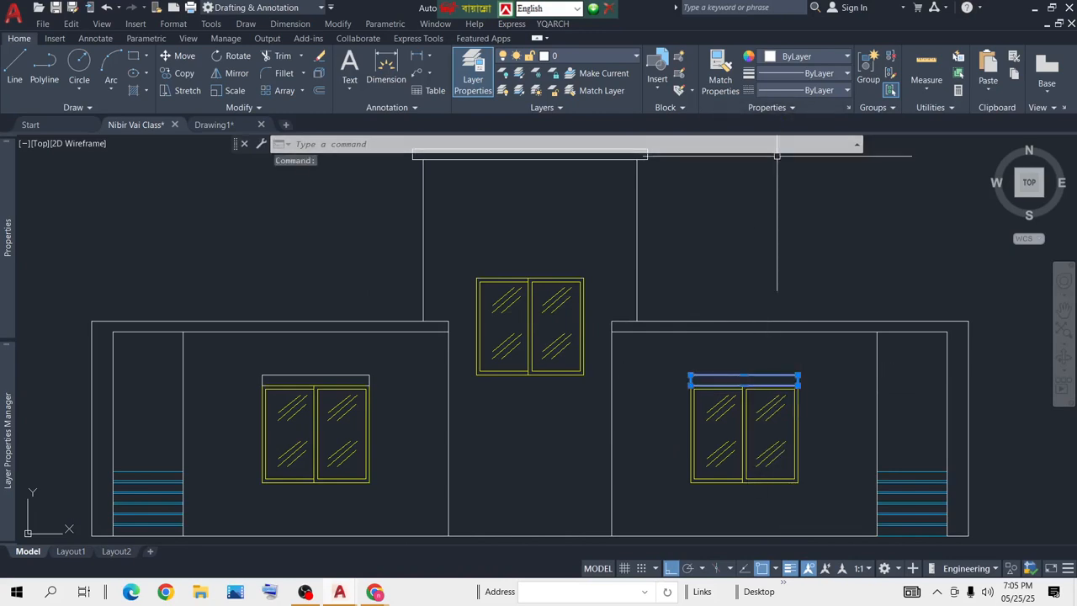
{"action": "type", "text": "c"}
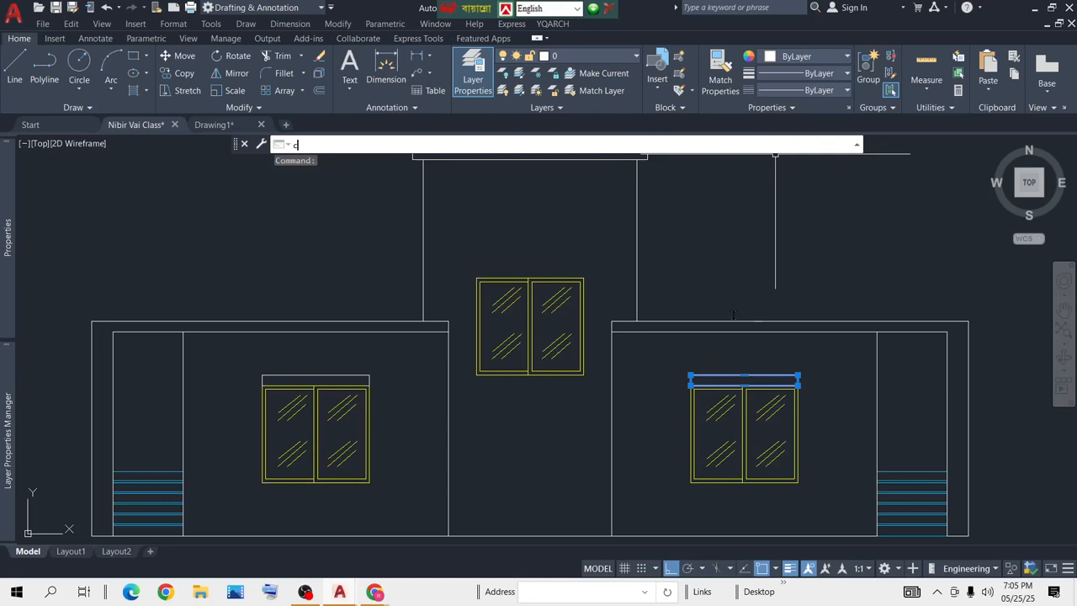
{"action": "type", "text": "p"}
{"action": "middle_click_drag", "start_coordinate": [697, 385], "coordinate": [670, 390]}
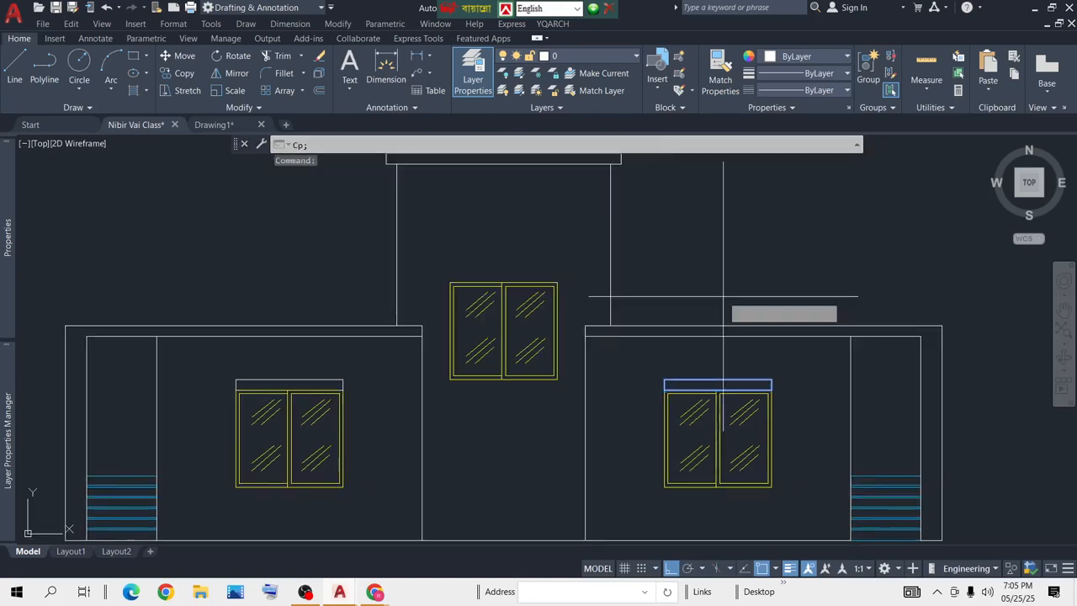
{"action": "key", "text": "Return"}
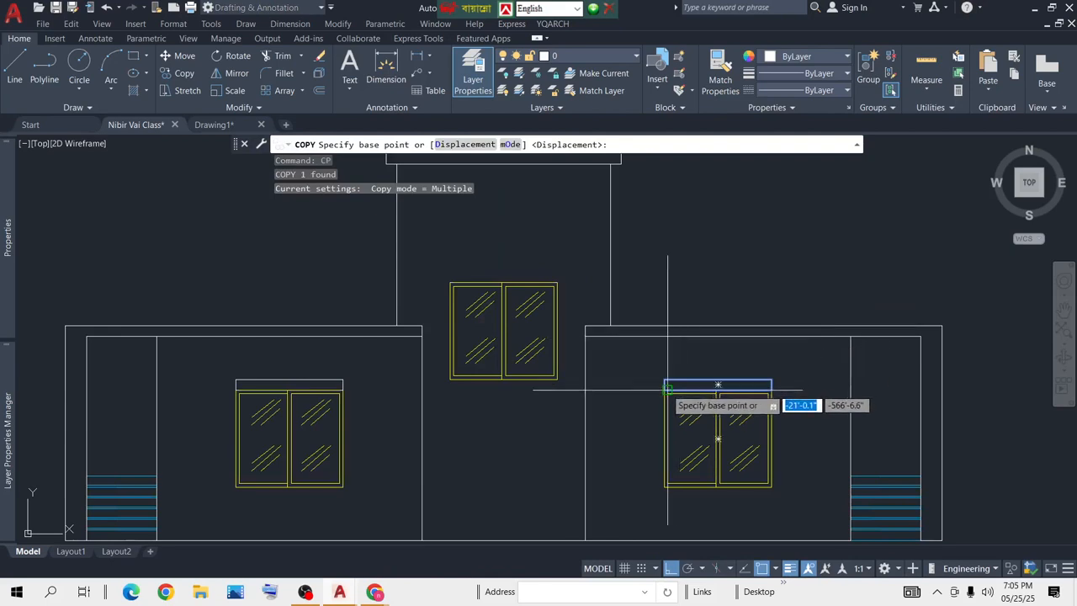
{"action": "scroll", "coordinate": [650, 396], "scroll_direction": "up", "scroll_amount": 5}
{"action": "left_click", "coordinate": [650, 396]}
{"action": "scroll", "coordinate": [517, 336], "scroll_direction": "down", "scroll_amount": 5}
{"action": "middle_click_drag", "start_coordinate": [383, 299], "coordinate": [564, 303]}
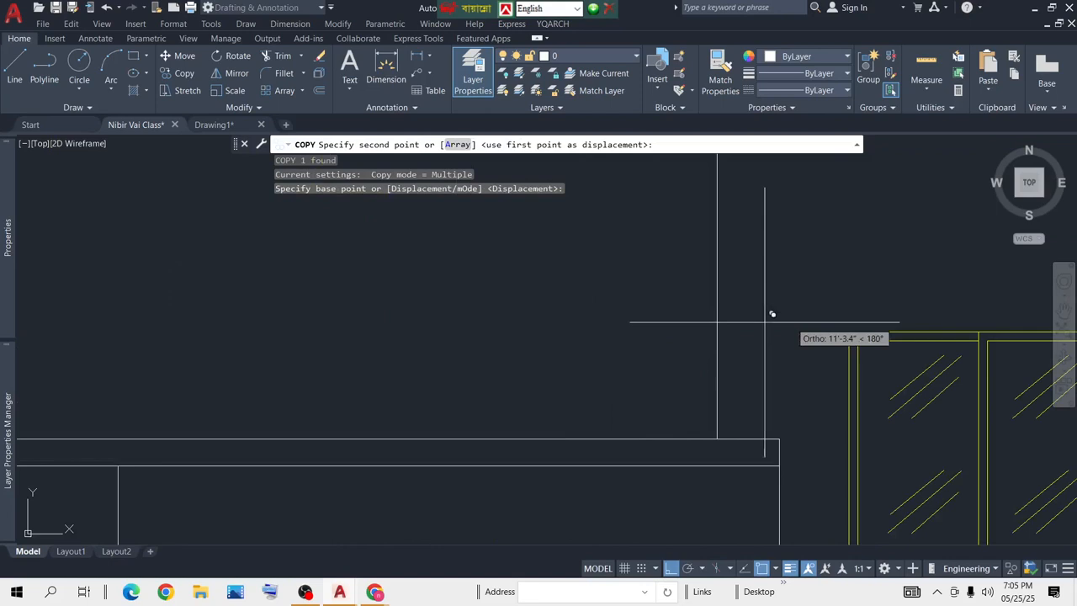
{"action": "left_click", "coordinate": [853, 323]}
{"action": "key", "text": "Return"}
Step: Stretch the right end of the tower window's lintel outward by 6 inches
{"action": "mouse_move", "coordinate": [864, 319]}
{"action": "middle_mouse_down"}
{"action": "mouse_move", "coordinate": [721, 313]}
{"action": "mouse_move", "coordinate": [512, 265]}
{"action": "middle_mouse_up"}
{"action": "scroll", "coordinate": [798, 244], "scroll_direction": "up", "scroll_amount": 4}
{"action": "left_click", "coordinate": [798, 244]}
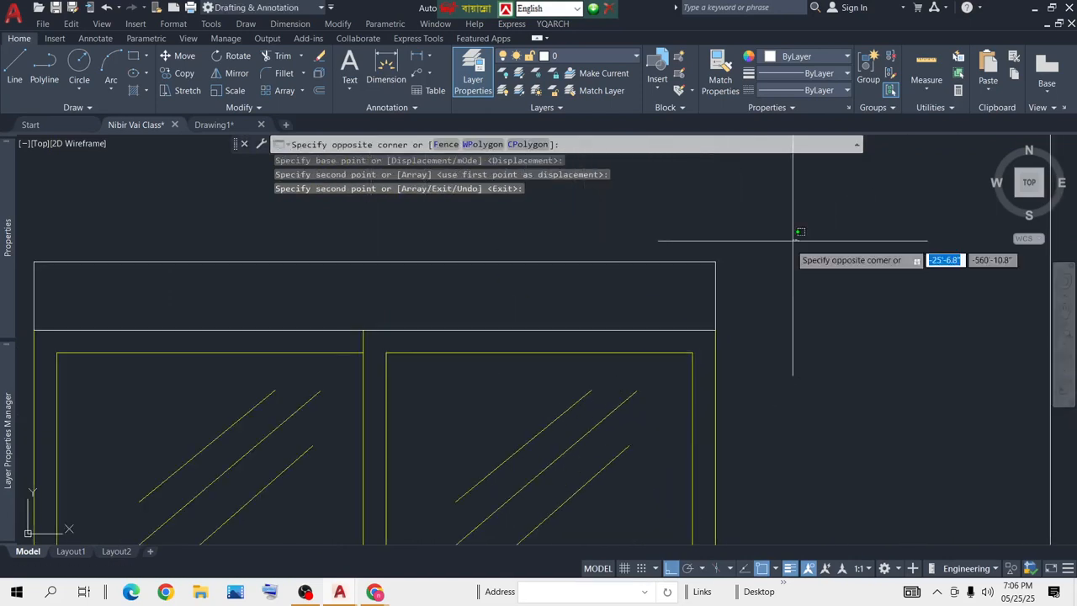
{"action": "left_click", "coordinate": [707, 337]}
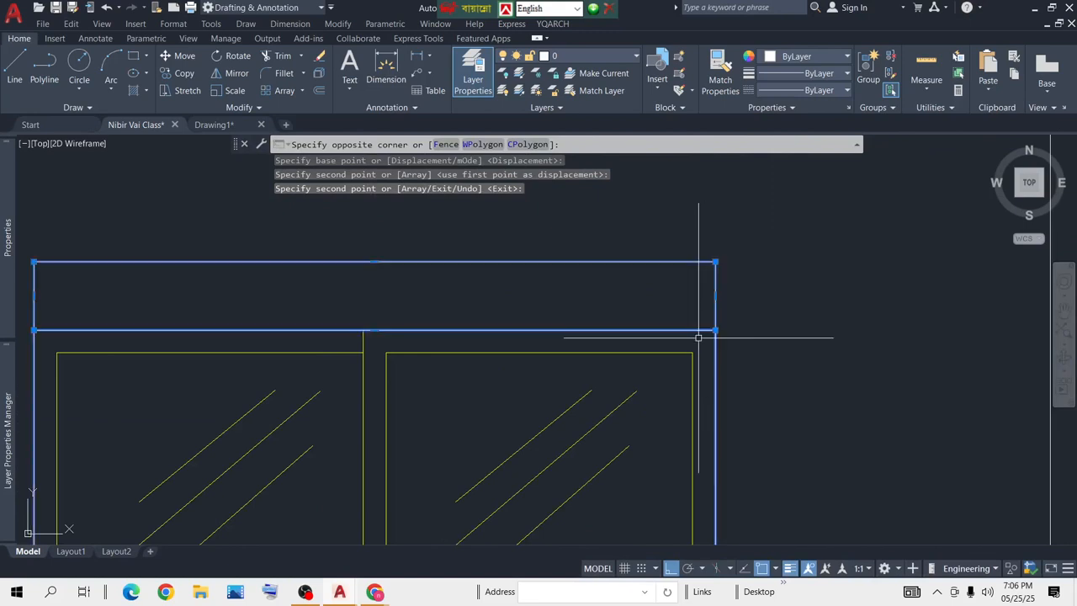
{"action": "left_click", "coordinate": [815, 382]}
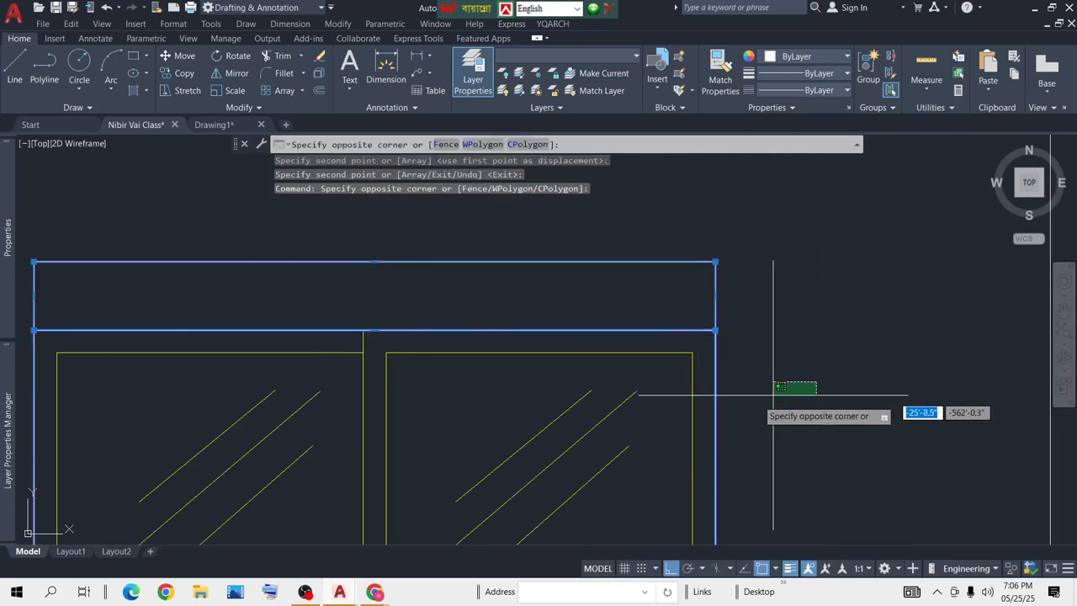
{"action": "left_click", "coordinate": [711, 420]}
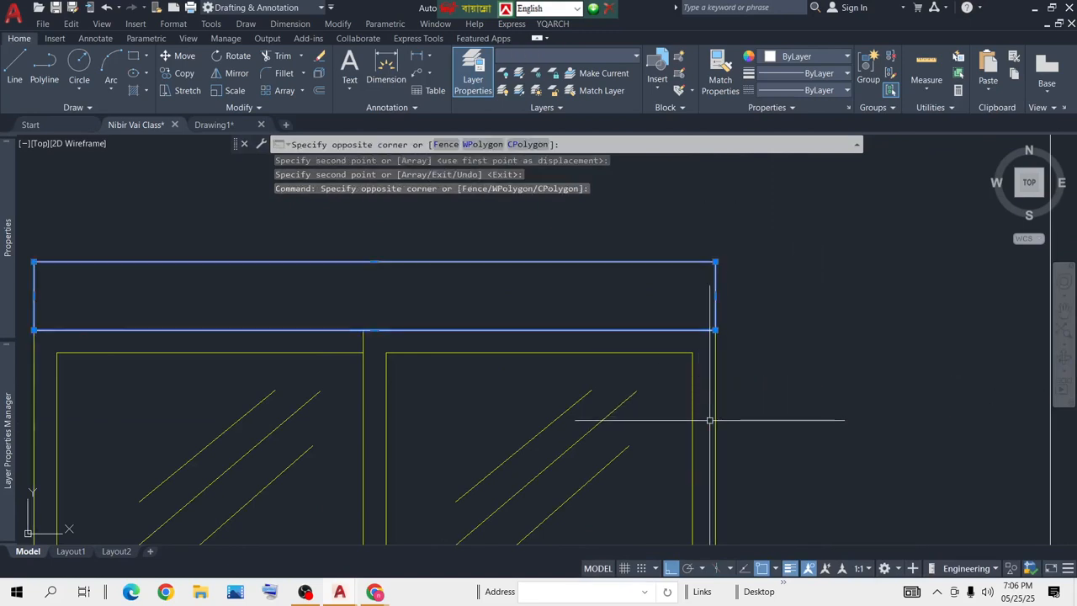
{"action": "left_click", "coordinate": [716, 296]}
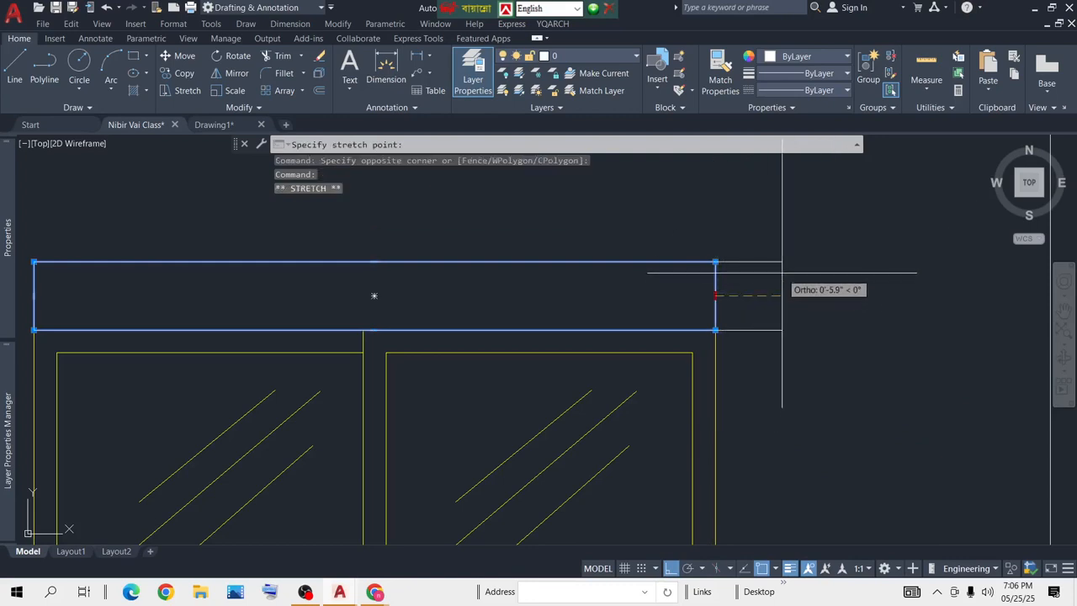
{"action": "type", "text": "6"}
{"action": "key", "text": "Return"}
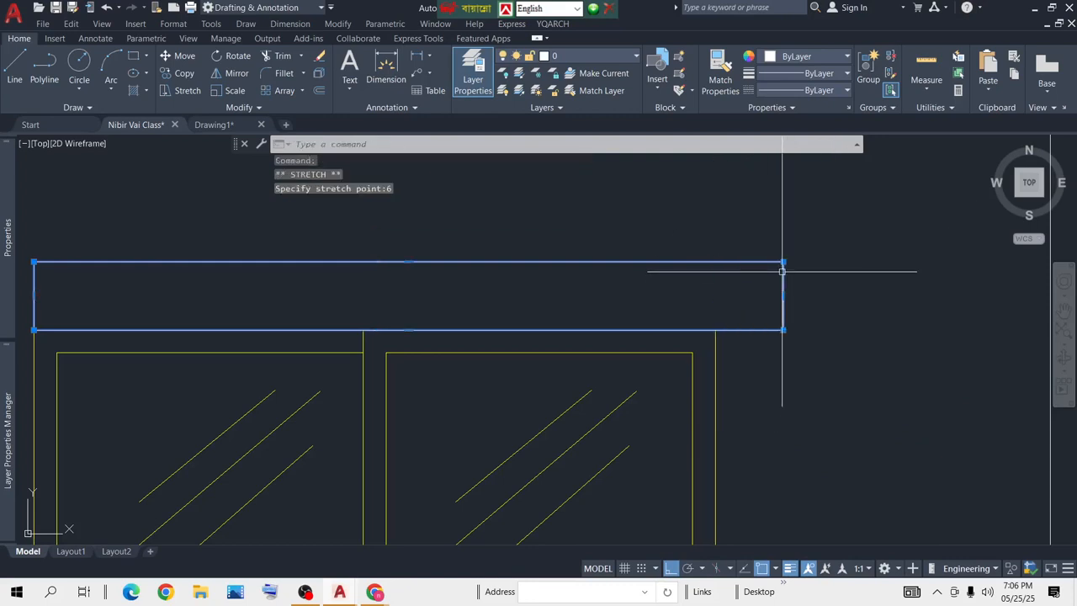
Step: Stretch the left end of the tower window's lintel outward by 6 inches
{"action": "middle_click_drag", "start_coordinate": [769, 326], "coordinate": [887, 339]}
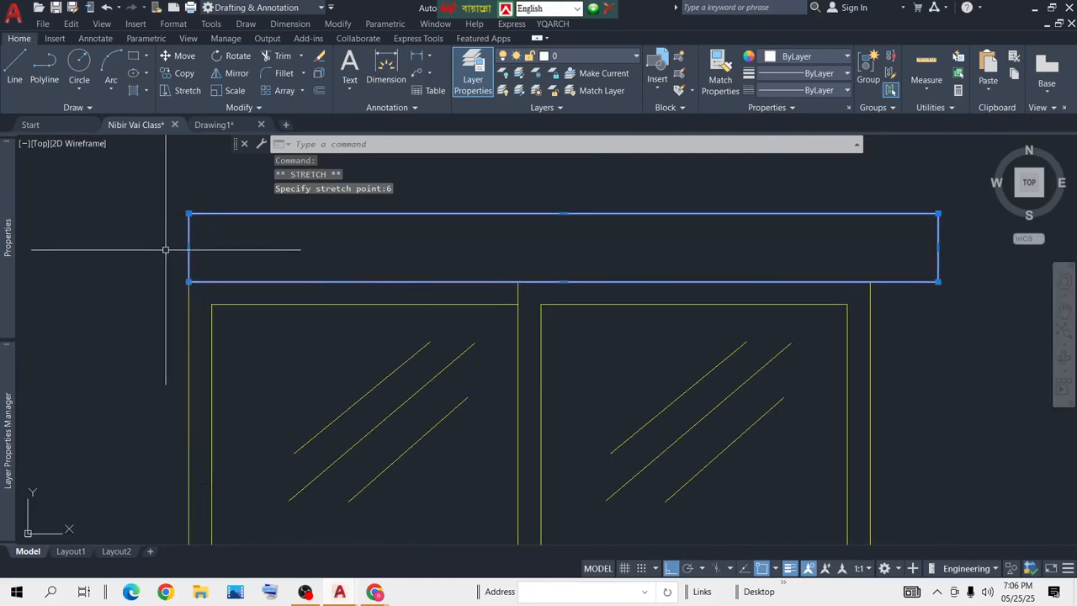
{"action": "left_click", "coordinate": [188, 247]}
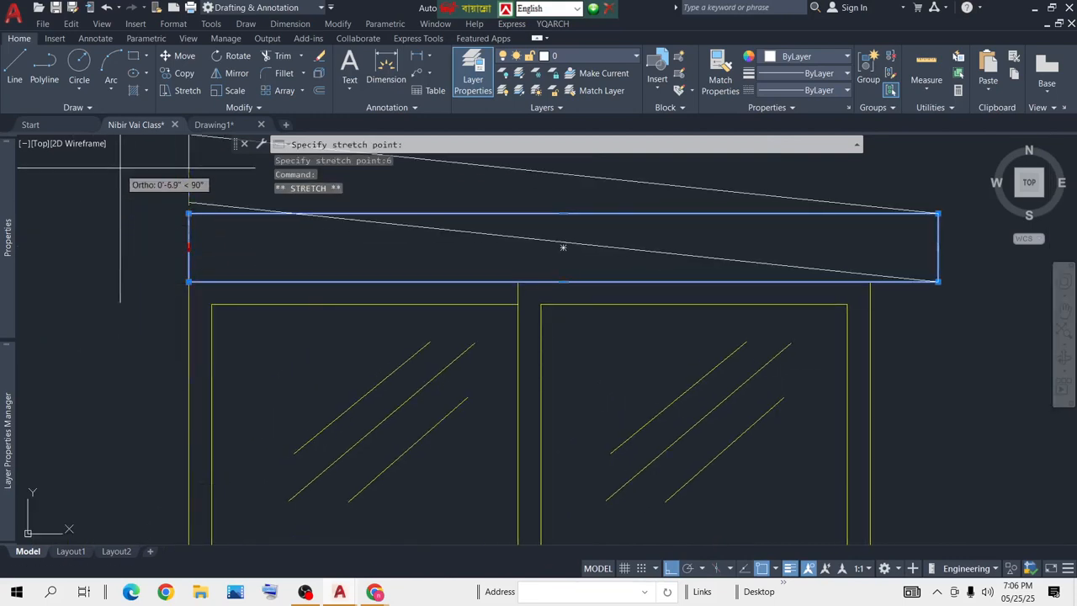
{"action": "type", "text": "6"}
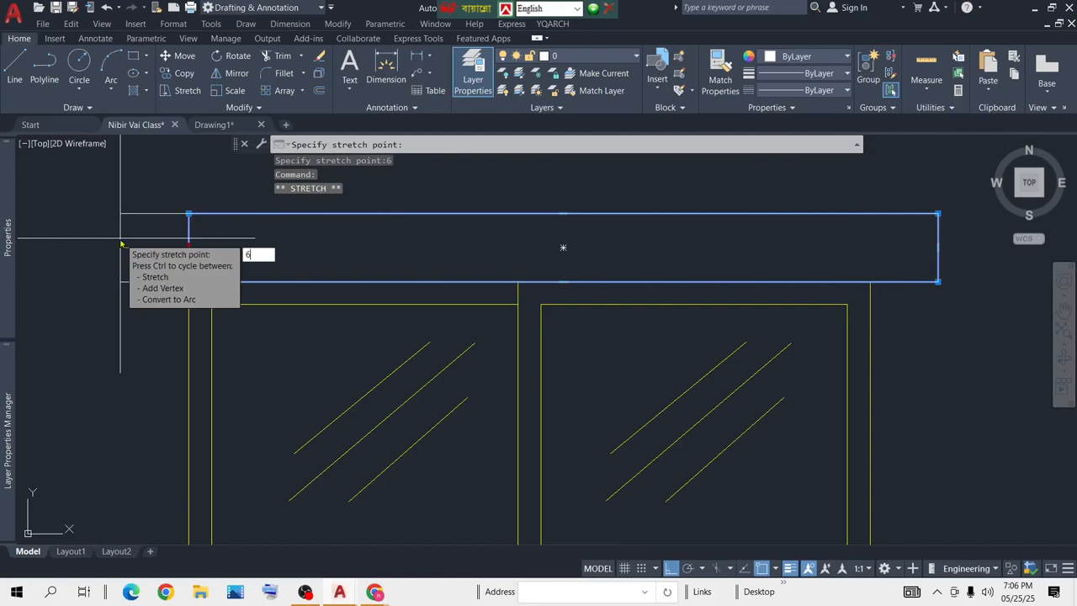
{"action": "key", "text": "Return"}
{"action": "scroll", "coordinate": [478, 310], "scroll_direction": "down", "scroll_amount": 3}
{"action": "key", "text": "Escape"}
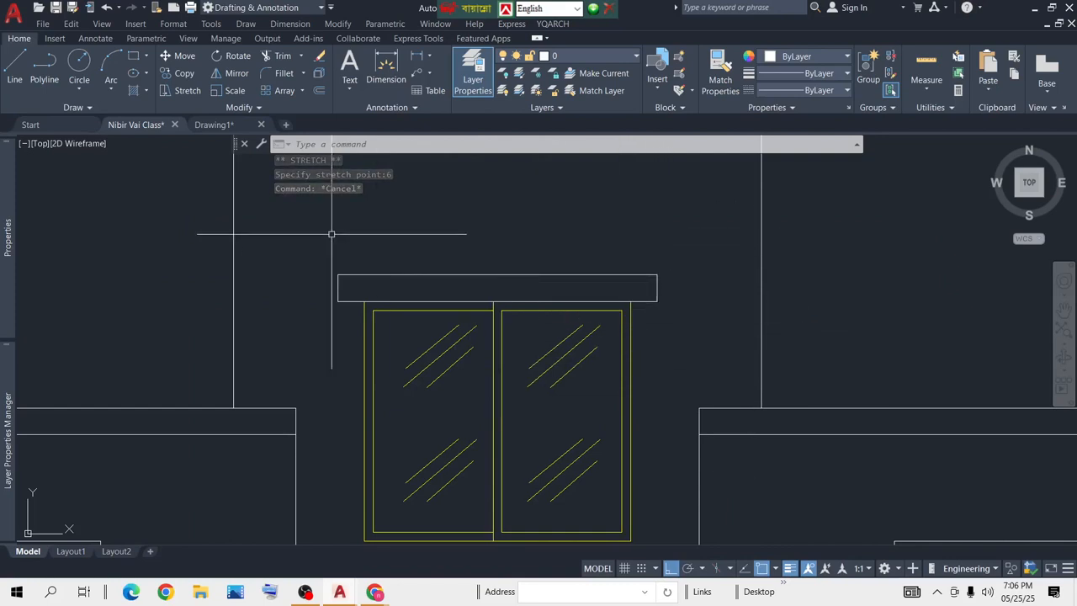
Step: Stretch the right end of the lintel above the right wing's window outward by 6 inches
{"action": "scroll", "coordinate": [473, 304], "scroll_direction": "down", "scroll_amount": 3}
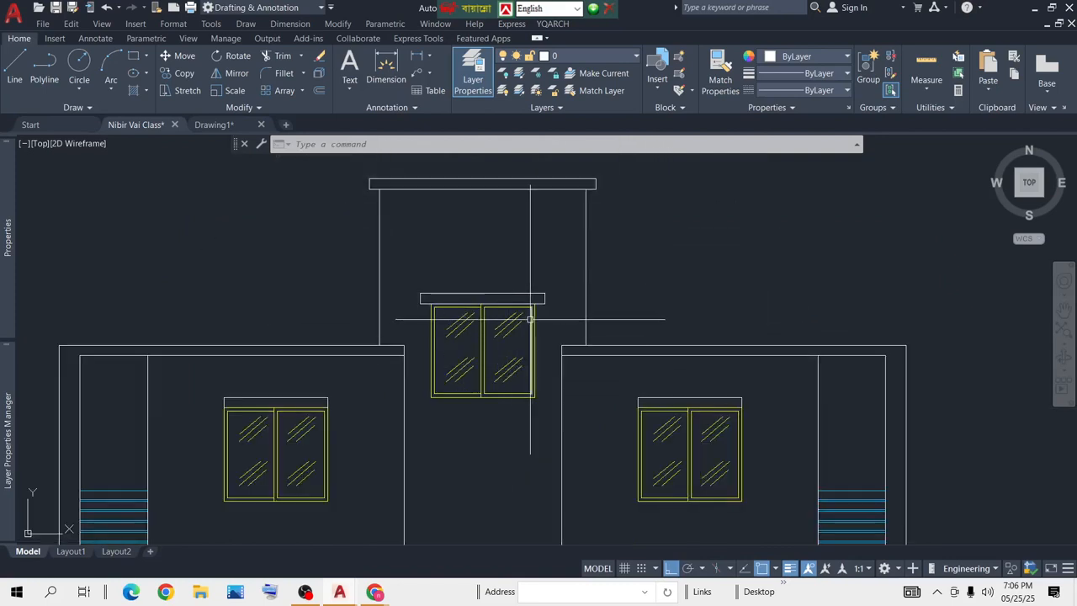
{"action": "middle_click_drag", "start_coordinate": [516, 446], "coordinate": [571, 259]}
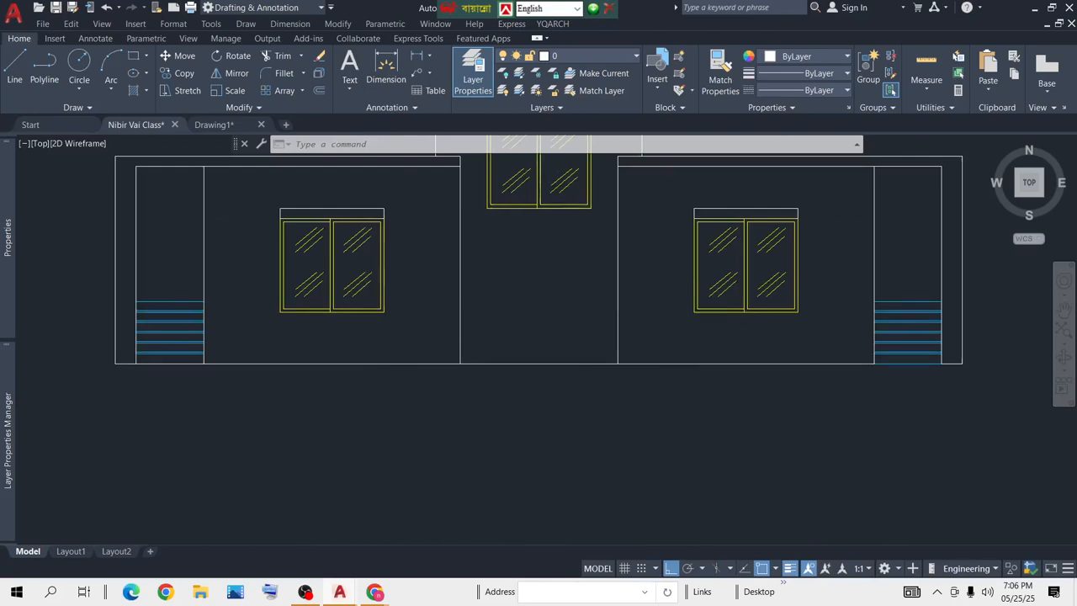
{"action": "scroll", "coordinate": [692, 300], "scroll_direction": "down", "scroll_amount": 6}
{"action": "scroll", "coordinate": [632, 316], "scroll_direction": "up", "scroll_amount": 6}
{"action": "scroll", "coordinate": [632, 356], "scroll_direction": "up", "scroll_amount": 6}
{"action": "left_click", "coordinate": [572, 380]}
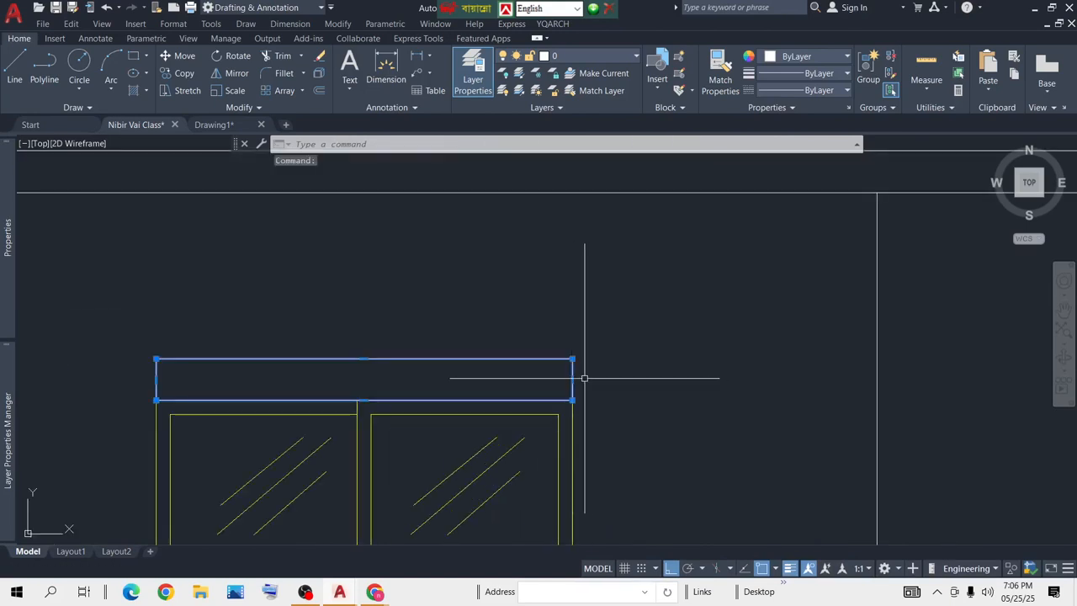
{"action": "left_click", "coordinate": [572, 379]}
{"action": "type", "text": "6"}
{"action": "key", "text": "Return"}
Step: Stretch the left end of the lintel above the right wing's window outward by 6 inches
{"action": "scroll", "coordinate": [328, 378], "scroll_direction": "up", "scroll_amount": 2}
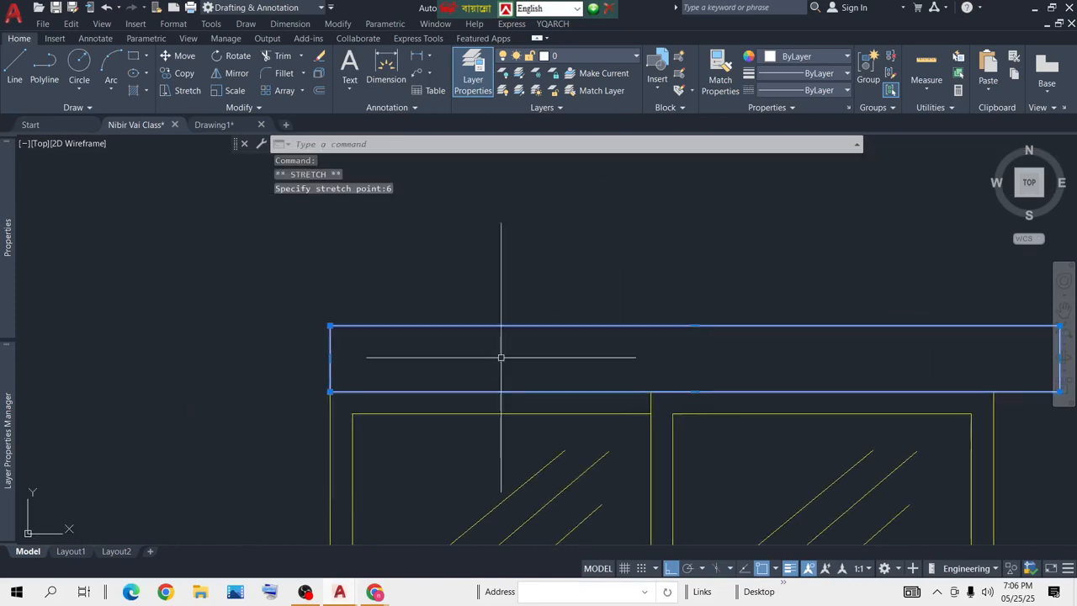
{"action": "left_click", "coordinate": [330, 359]}
{"action": "type", "text": "6"}
{"action": "key", "text": "Return"}
Step: Stretch the right end of the lintel above the left wing's window outward by 6 inches
{"action": "scroll", "coordinate": [389, 378], "scroll_direction": "down", "scroll_amount": 8}
{"action": "scroll", "coordinate": [406, 311], "scroll_direction": "up", "scroll_amount": 6}
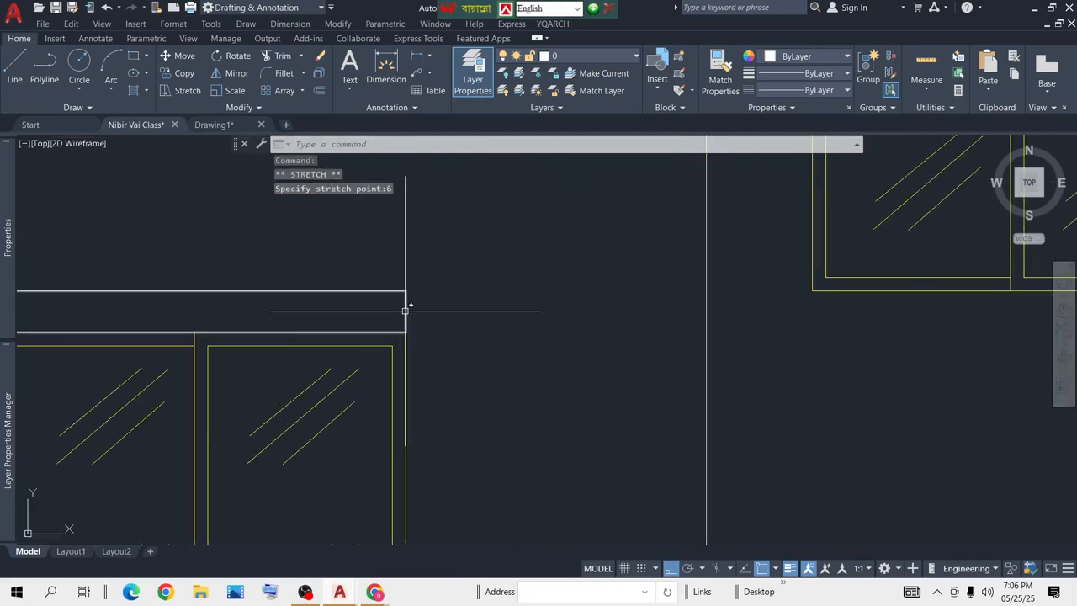
{"action": "left_click", "coordinate": [405, 310]}
{"action": "left_click", "coordinate": [405, 310]}
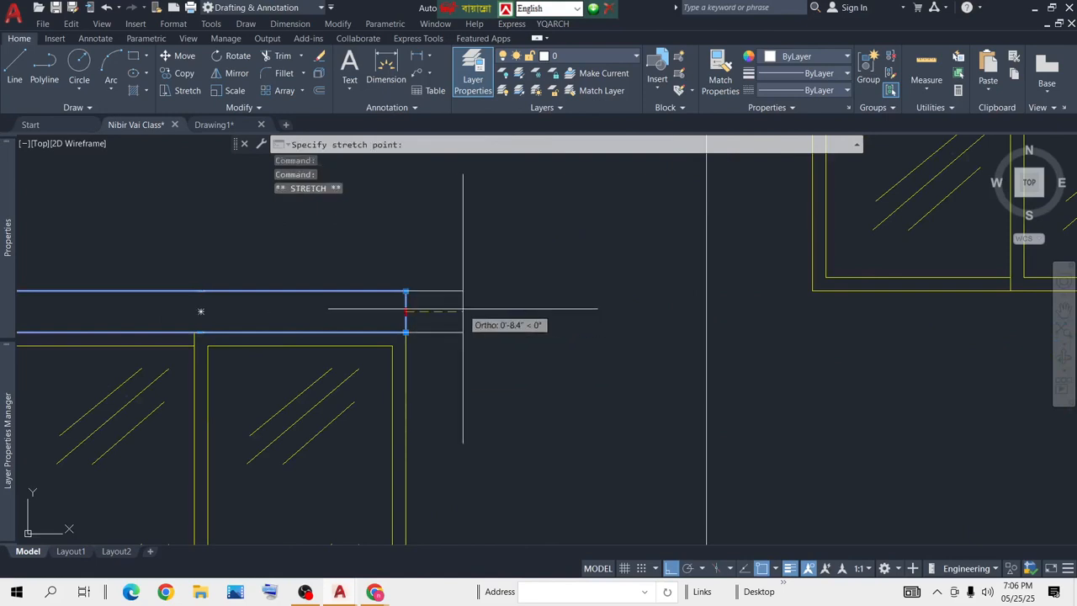
{"action": "type", "text": "6"}
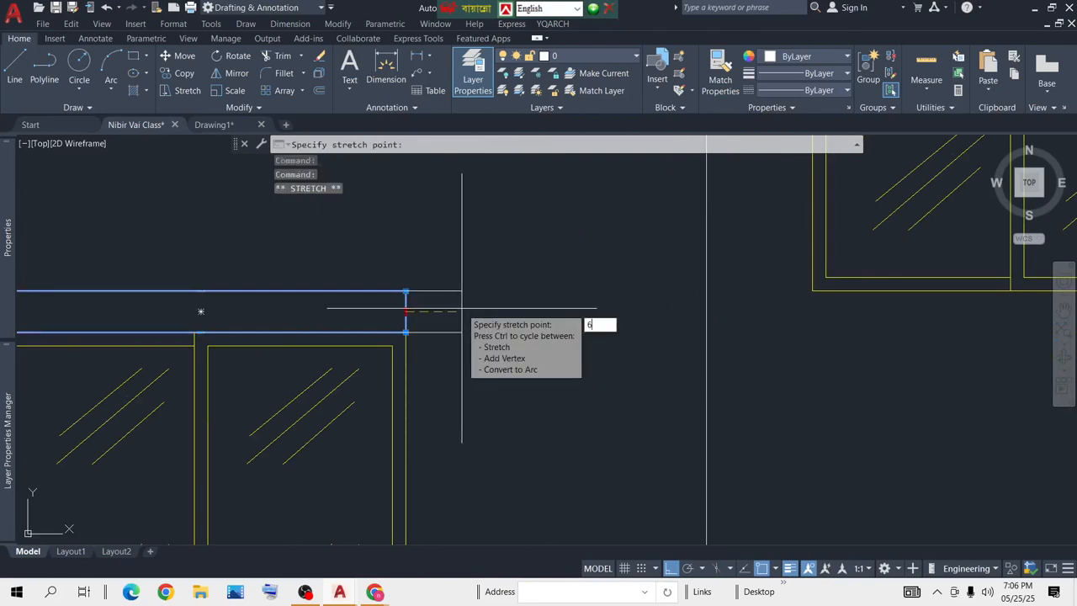
{"action": "key", "text": "Return"}
Step: Stretch the left end of the lintel above the left wing's window outward by 6 inches and clear the selection
{"action": "middle_click_drag", "start_coordinate": [394, 356], "coordinate": [482, 303]}
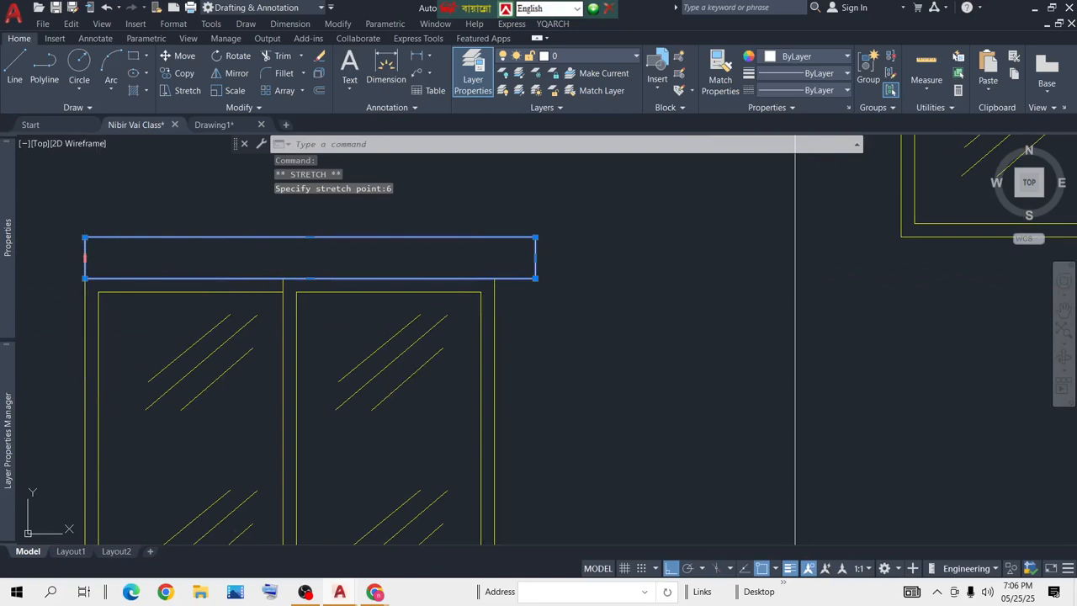
{"action": "left_click", "coordinate": [84, 258]}
{"action": "type", "text": "6"}
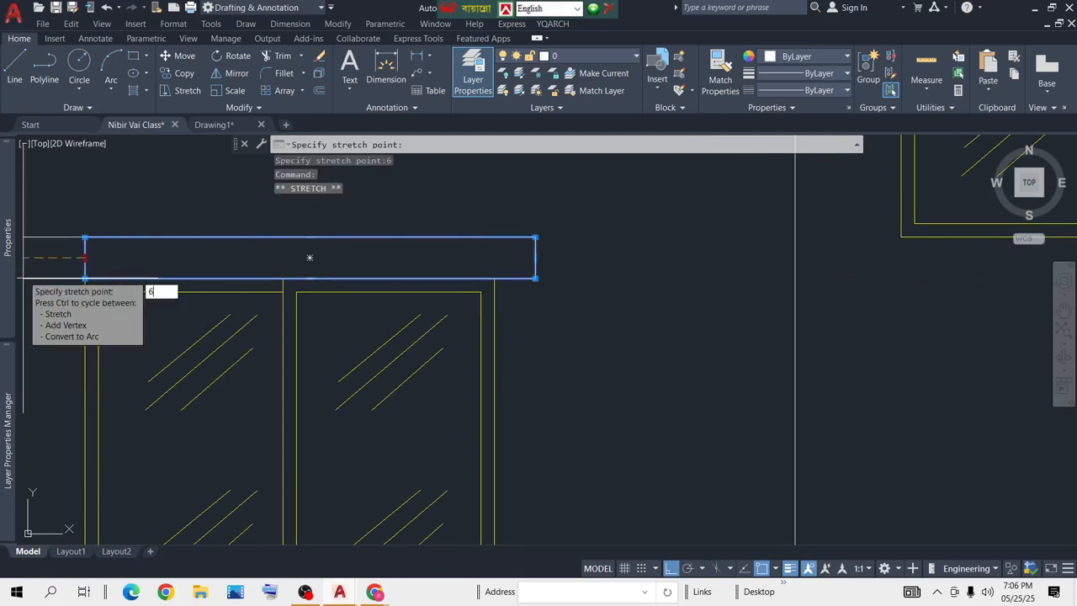
{"action": "key", "text": "Return"}
{"action": "scroll", "coordinate": [159, 284], "scroll_direction": "down", "scroll_amount": 4}
{"action": "middle_click_drag", "start_coordinate": [290, 316], "coordinate": [273, 341]}
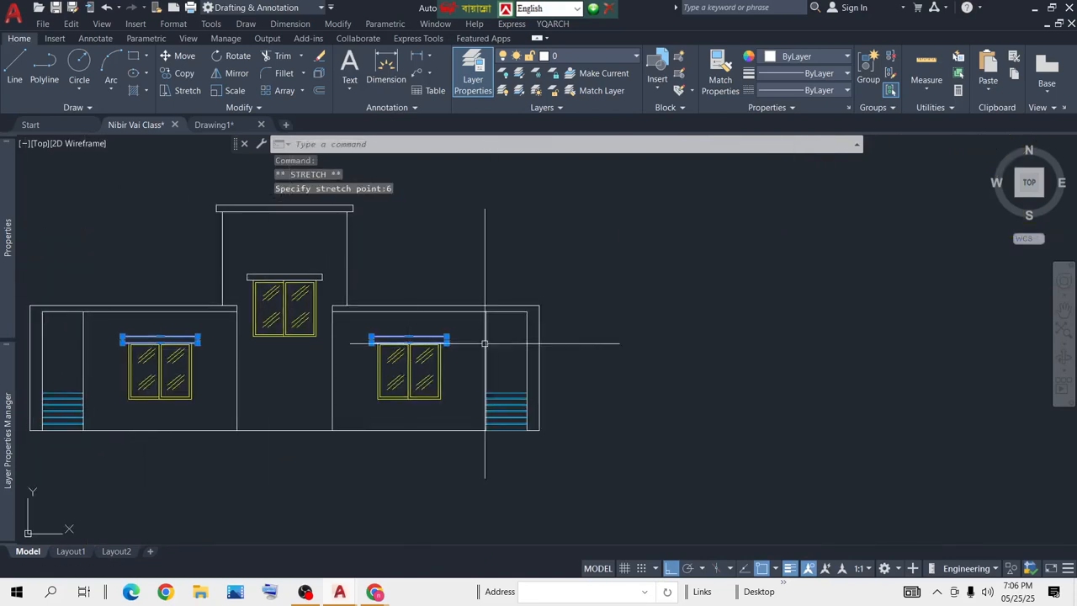
{"action": "key", "text": "Escape"}
Step: Delete the stacked multi-storey elevation standing to the right of the floor plan and the single-floor elevations
{"action": "scroll", "coordinate": [693, 339], "scroll_direction": "down", "scroll_amount": 5}
{"action": "middle_click_drag", "start_coordinate": [860, 270], "coordinate": [587, 497]}
{"action": "left_click", "coordinate": [669, 242]}
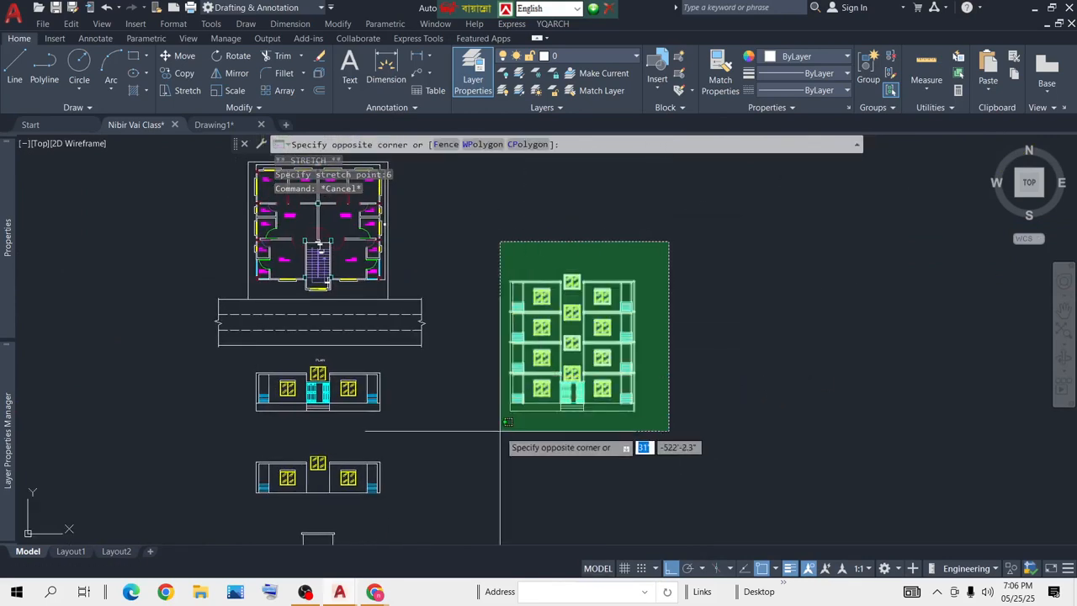
{"action": "left_click", "coordinate": [519, 376]}
{"action": "key", "text": "Delete"}
Step: Move the tower's left wall line horizontally onto the inner end of the left wing's roof slab
{"action": "scroll", "coordinate": [445, 368], "scroll_direction": "up", "scroll_amount": 8}
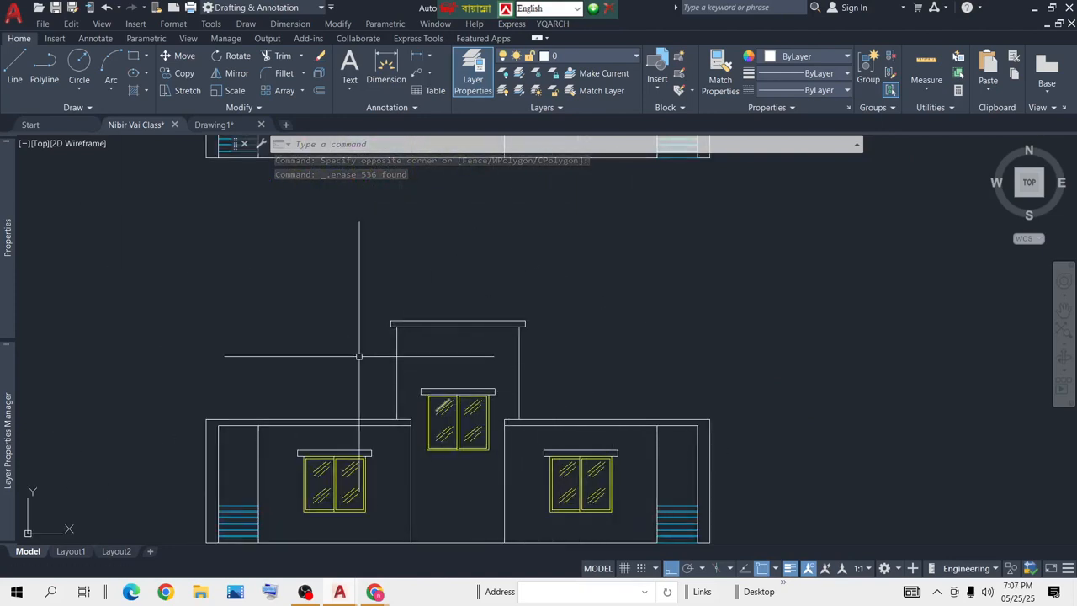
{"action": "scroll", "coordinate": [390, 380], "scroll_direction": "up", "scroll_amount": 3}
{"action": "middle_click_drag", "start_coordinate": [430, 356], "coordinate": [451, 255]}
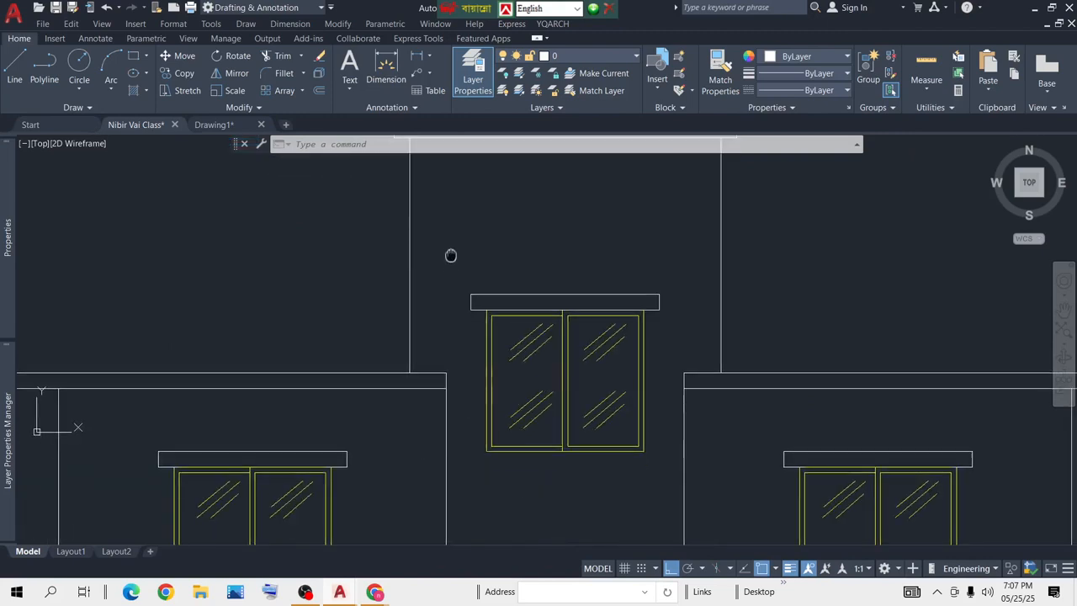
{"action": "scroll", "coordinate": [450, 255], "scroll_direction": "down", "scroll_amount": 2}
{"action": "left_click", "coordinate": [438, 244]}
{"action": "left_click", "coordinate": [390, 292]}
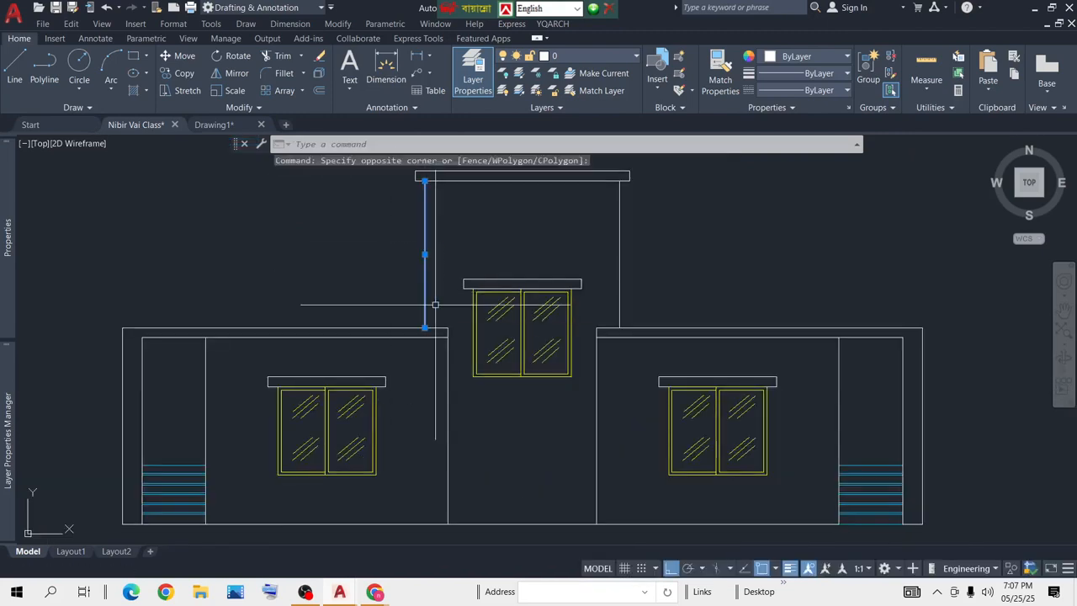
{"action": "type", "text": "m"}
{"action": "key", "text": "Return"}
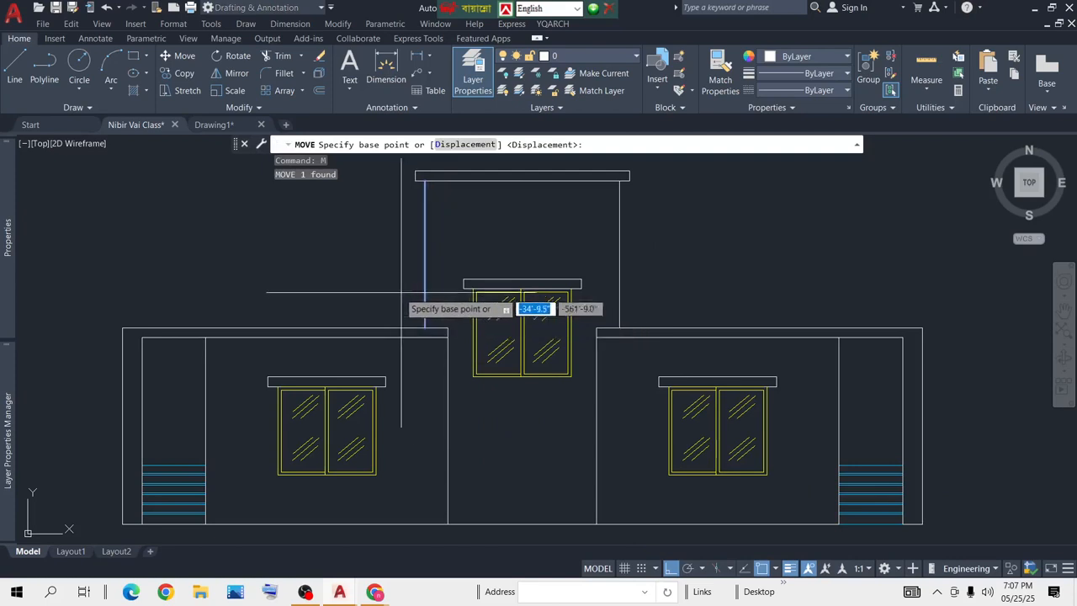
{"action": "scroll", "coordinate": [437, 320], "scroll_direction": "up", "scroll_amount": 4}
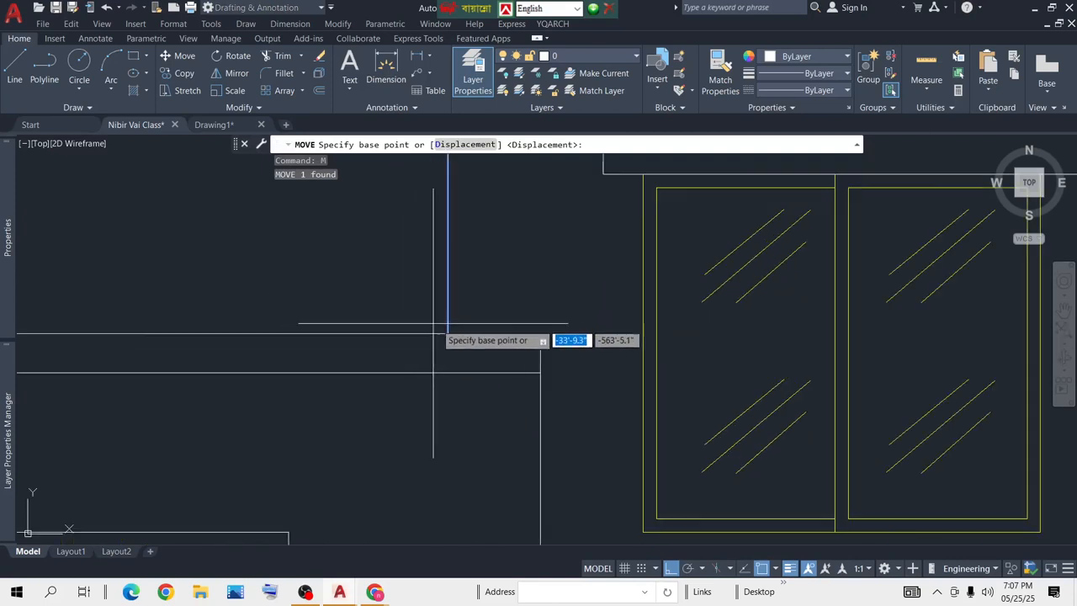
{"action": "left_click", "coordinate": [447, 333]}
{"action": "left_click", "coordinate": [548, 322]}
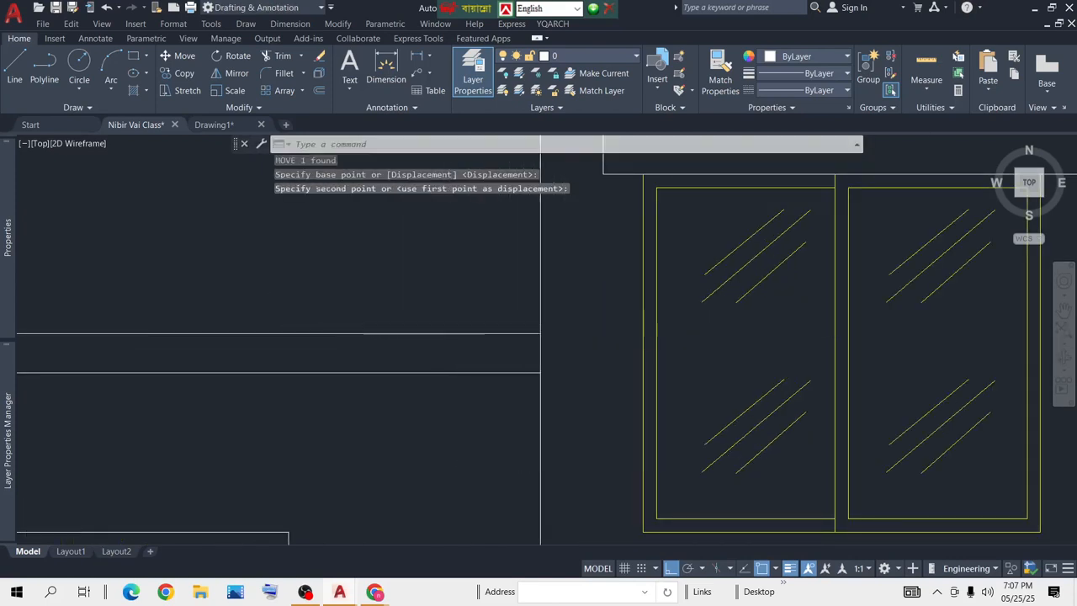
Step: Move the tower's right wall line from its lower endpoint onto the inner corner of the right wing's roof slab
{"action": "scroll", "coordinate": [746, 315], "scroll_direction": "down", "scroll_amount": 3}
{"action": "left_click", "coordinate": [858, 267]}
{"action": "left_click", "coordinate": [767, 294]}
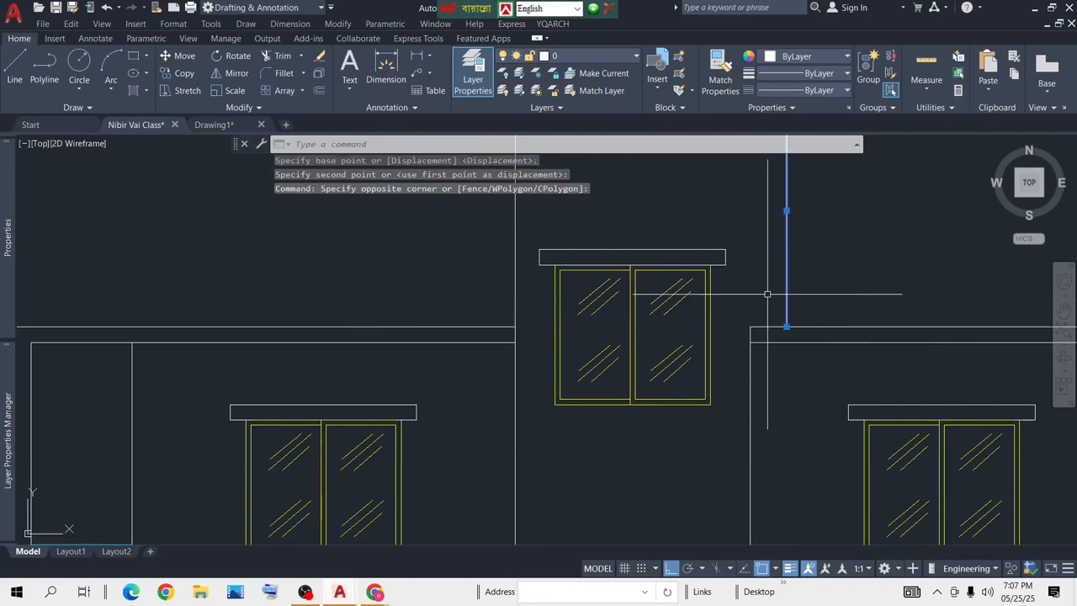
{"action": "type", "text": "m"}
{"action": "key", "text": "Return"}
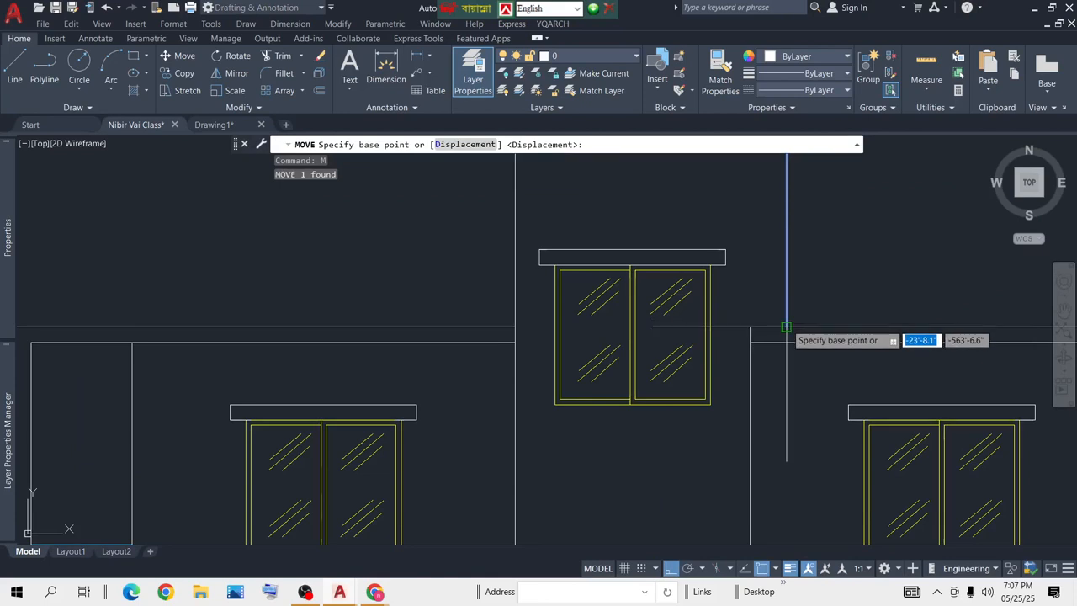
{"action": "left_click", "coordinate": [787, 320]}
{"action": "left_click", "coordinate": [750, 326]}
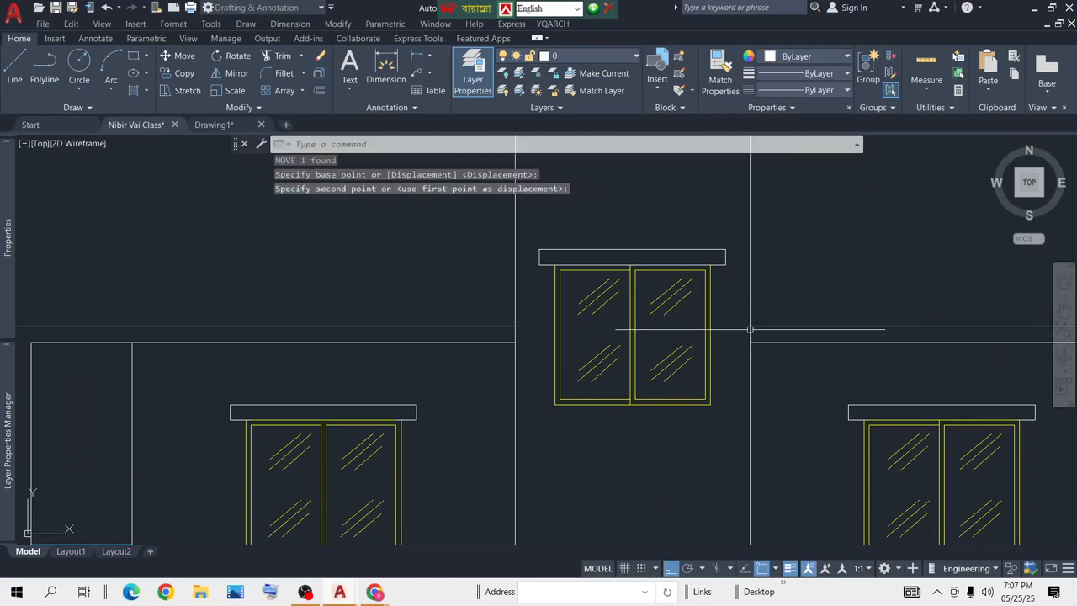
Step: Offset the top roof slab lines of the right and left wings upward by 3' on the top-floor elevation
{"action": "scroll", "coordinate": [724, 336], "scroll_direction": "down", "scroll_amount": 5}
{"action": "scroll", "coordinate": [683, 315], "scroll_direction": "up", "scroll_amount": 4}
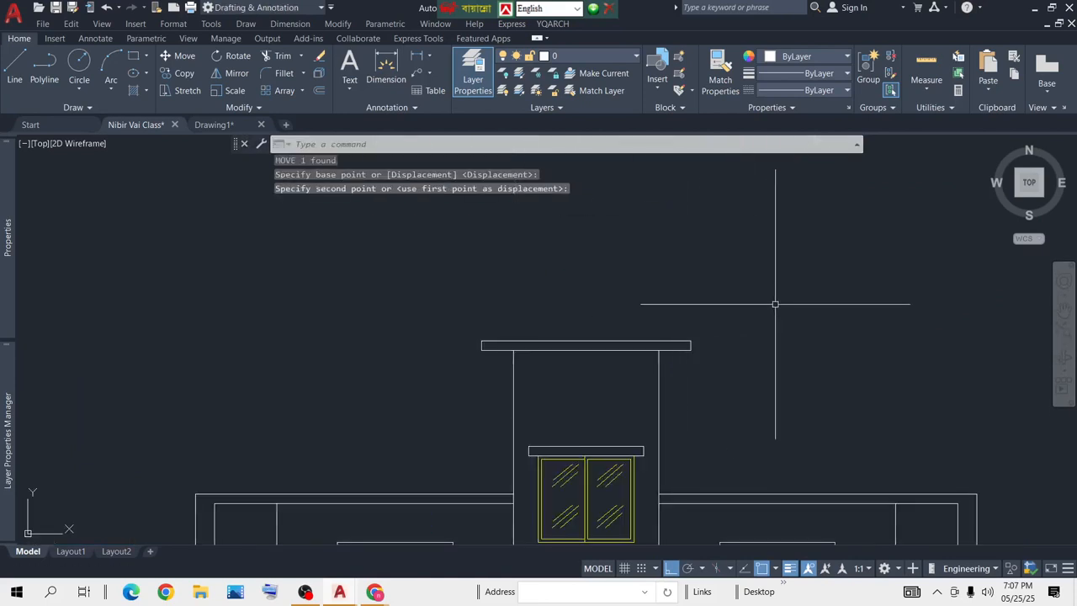
{"action": "scroll", "coordinate": [689, 331], "scroll_direction": "down", "scroll_amount": 4}
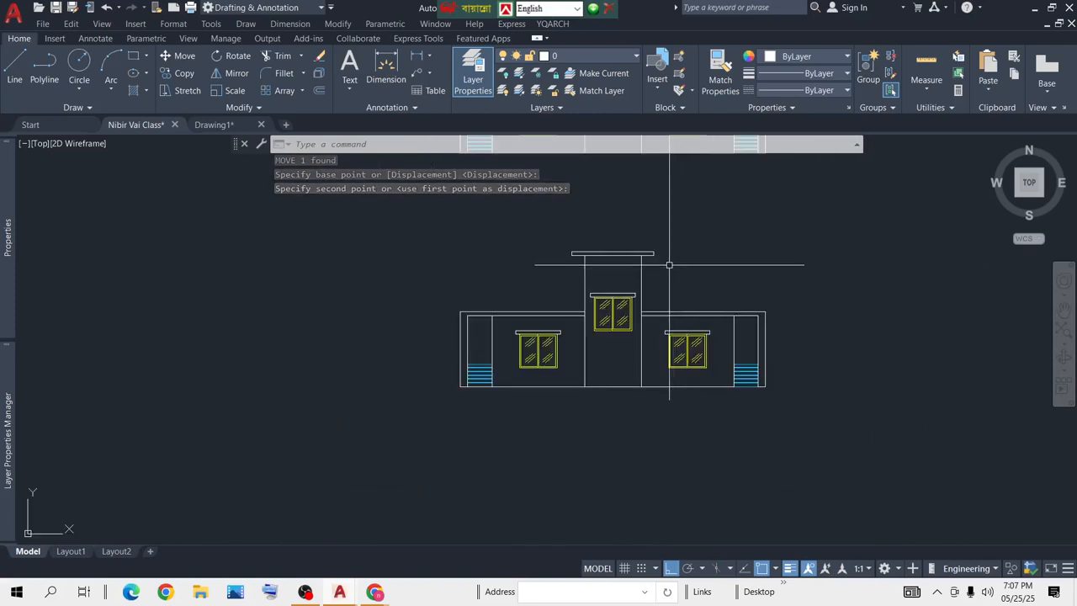
{"action": "scroll", "coordinate": [744, 311], "scroll_direction": "up", "scroll_amount": 2}
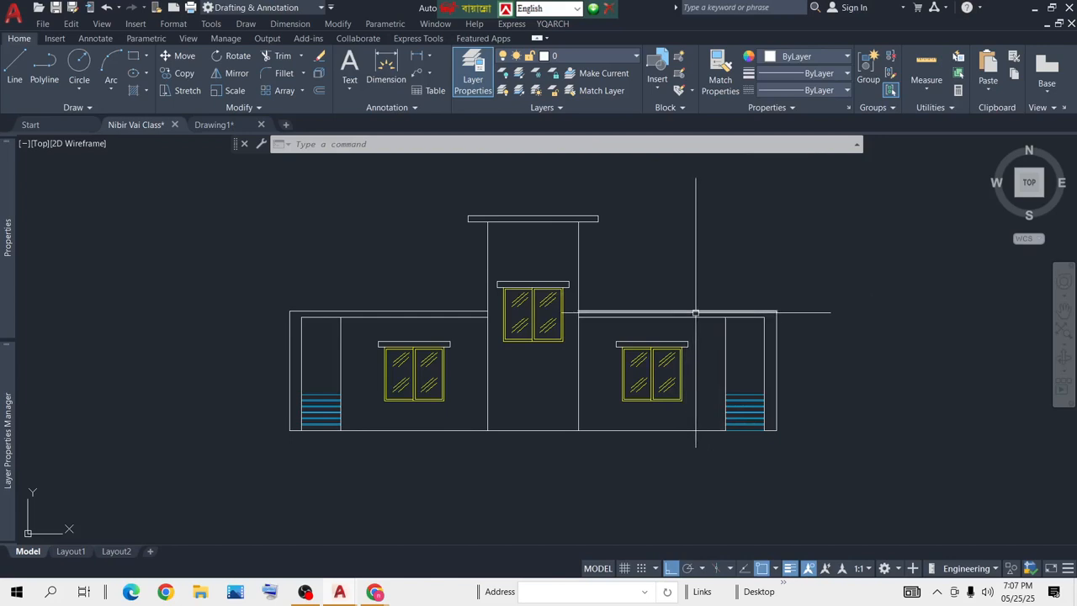
{"action": "scroll", "coordinate": [733, 285], "scroll_direction": "up", "scroll_amount": 2}
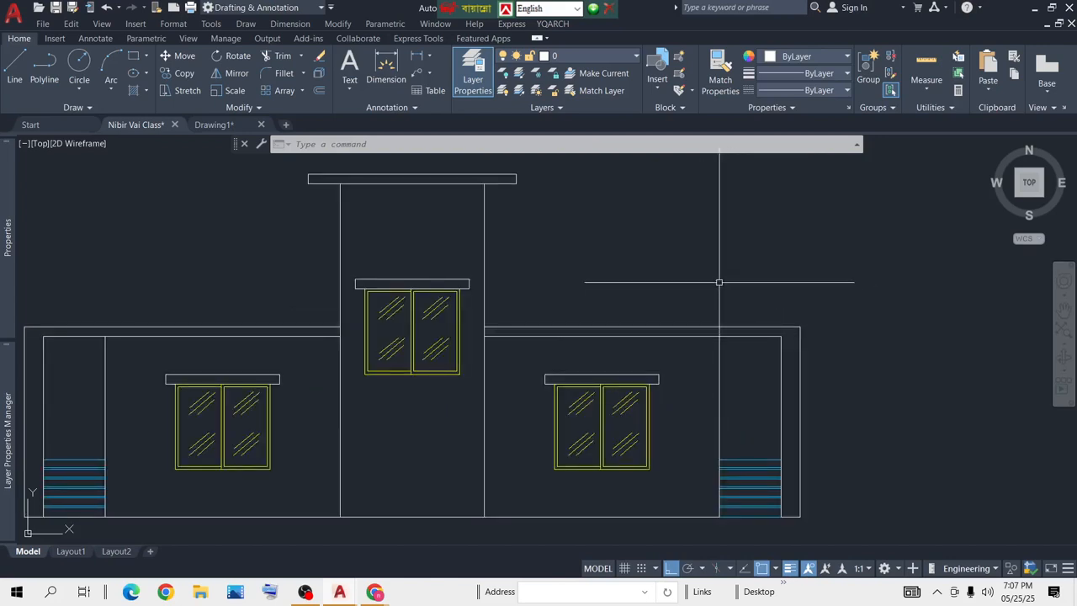
{"action": "type", "text": "o"}
{"action": "key", "text": "Return"}
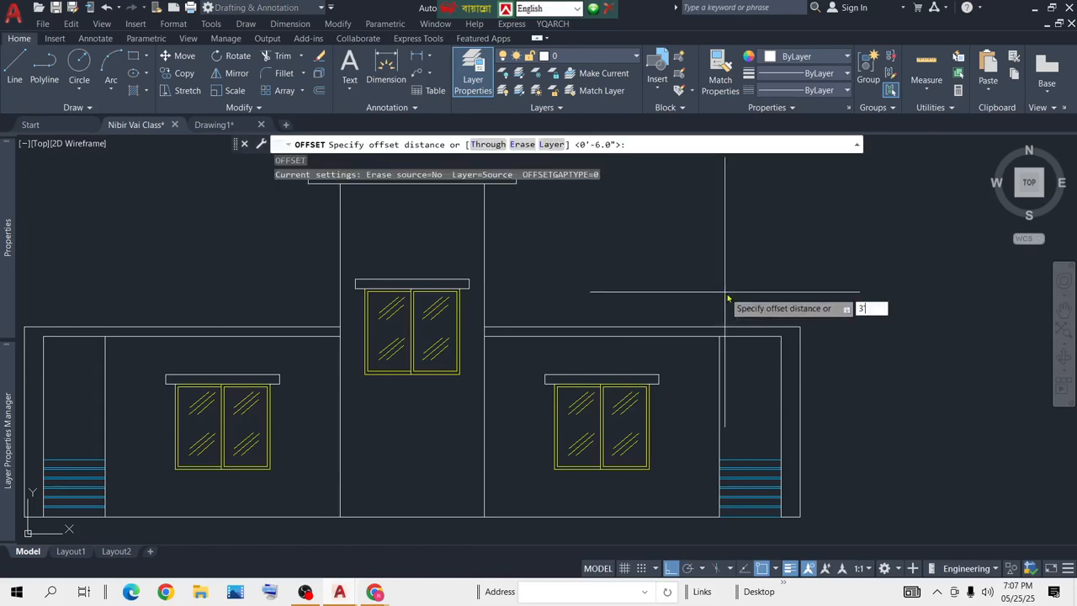
{"action": "key", "text": "Return"}
{"action": "left_click", "coordinate": [685, 328]}
{"action": "left_click", "coordinate": [690, 269]}
{"action": "middle_click_drag", "start_coordinate": [580, 305], "coordinate": [837, 292]}
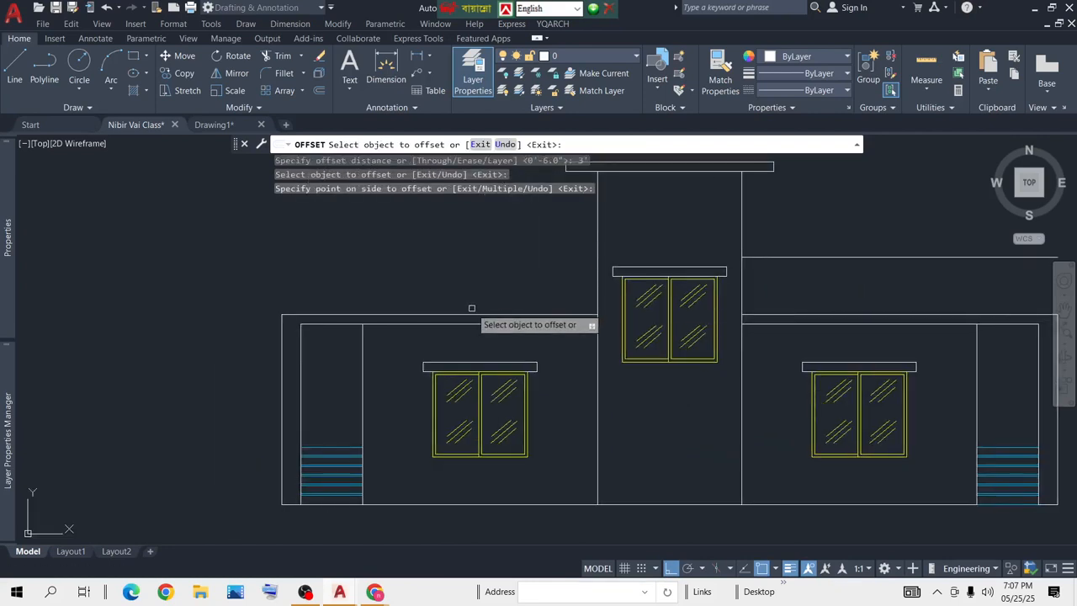
{"action": "left_click", "coordinate": [471, 313]}
{"action": "left_click", "coordinate": [485, 257]}
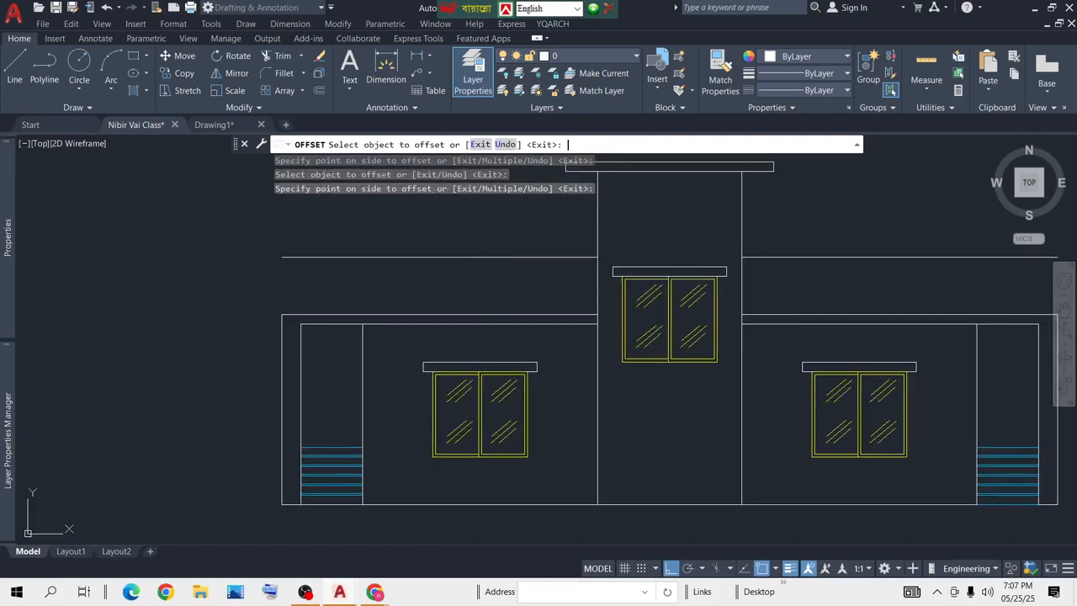
{"action": "key", "text": "Return"}
Step: Draw vertical lines closing the outer ends of the left and right parapets between the roof slab and the offset lines
{"action": "left_click", "coordinate": [14, 63]}
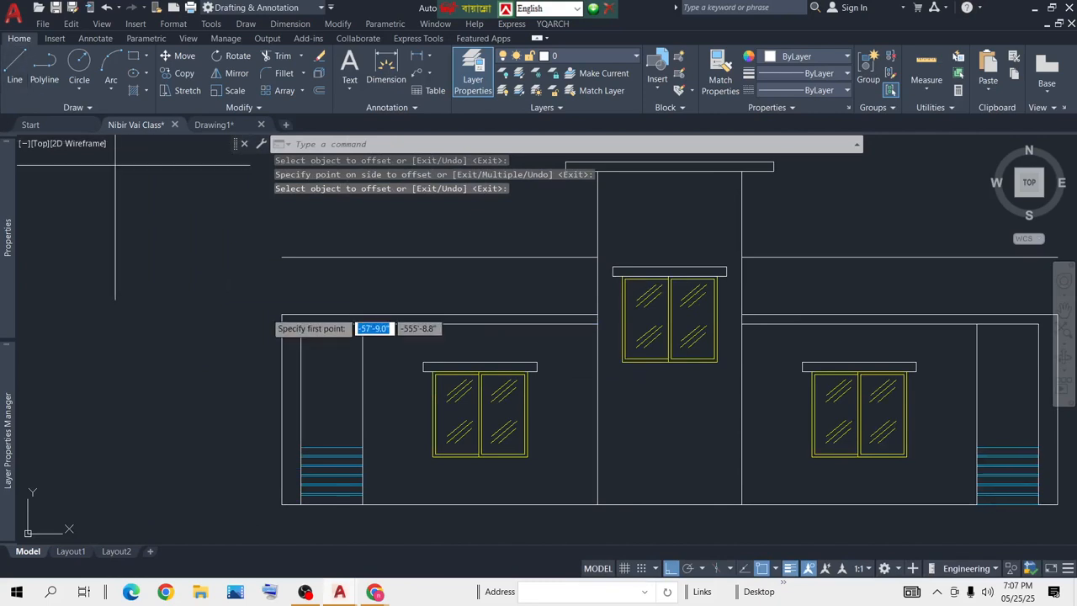
{"action": "left_click", "coordinate": [282, 257]}
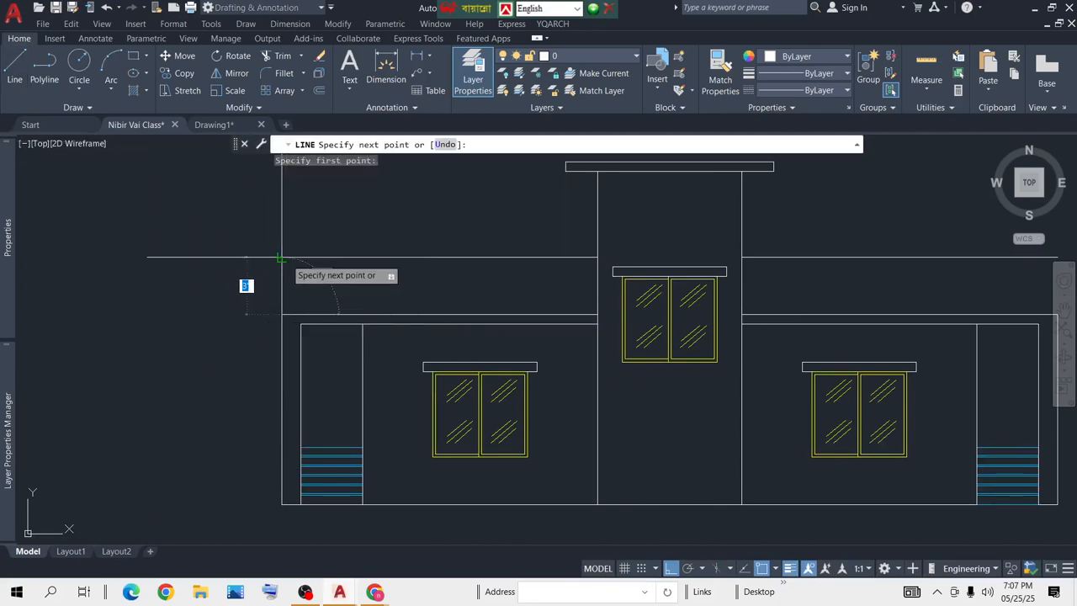
{"action": "key", "text": "Return"}
{"action": "middle_click_drag", "start_coordinate": [780, 331], "coordinate": [384, 347]}
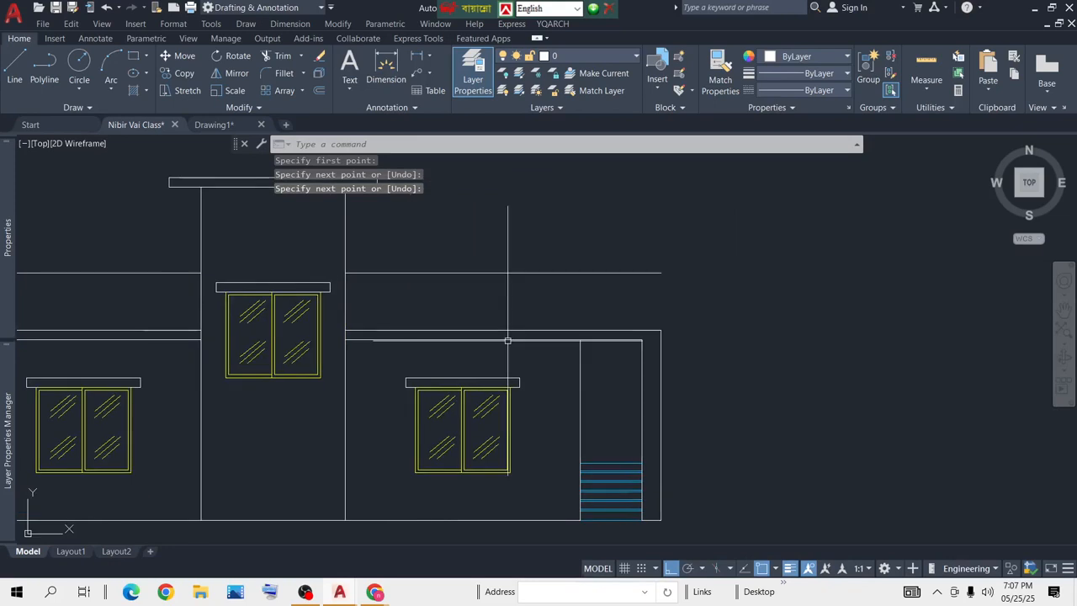
{"action": "key", "text": "Return"}
{"action": "left_click", "coordinate": [660, 330]}
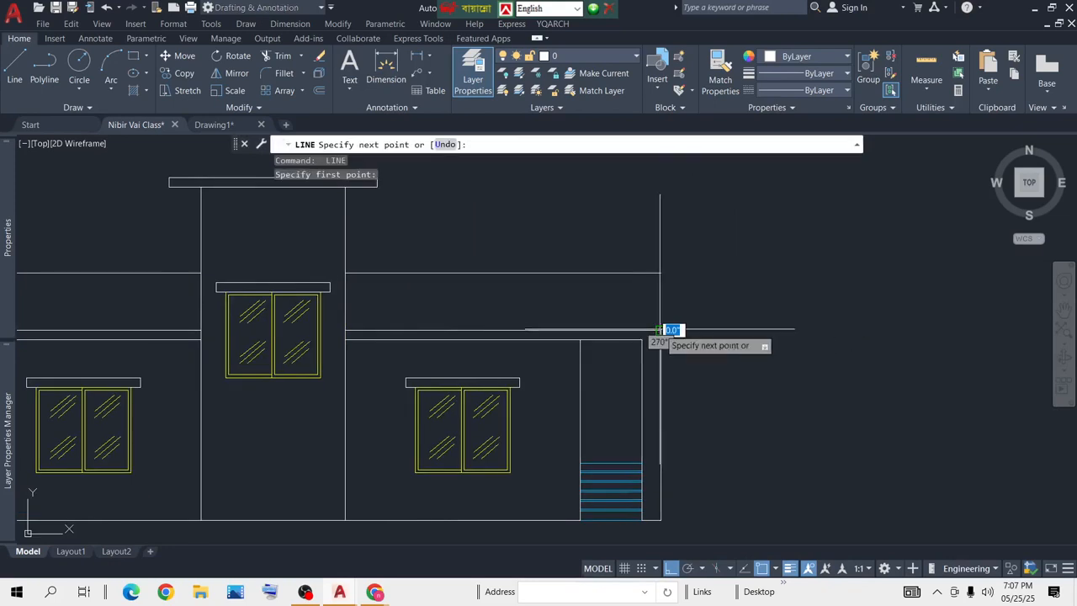
{"action": "left_click", "coordinate": [660, 274]}
{"action": "key", "text": "Return"}
{"action": "scroll", "coordinate": [772, 381], "scroll_direction": "down", "scroll_amount": 3}
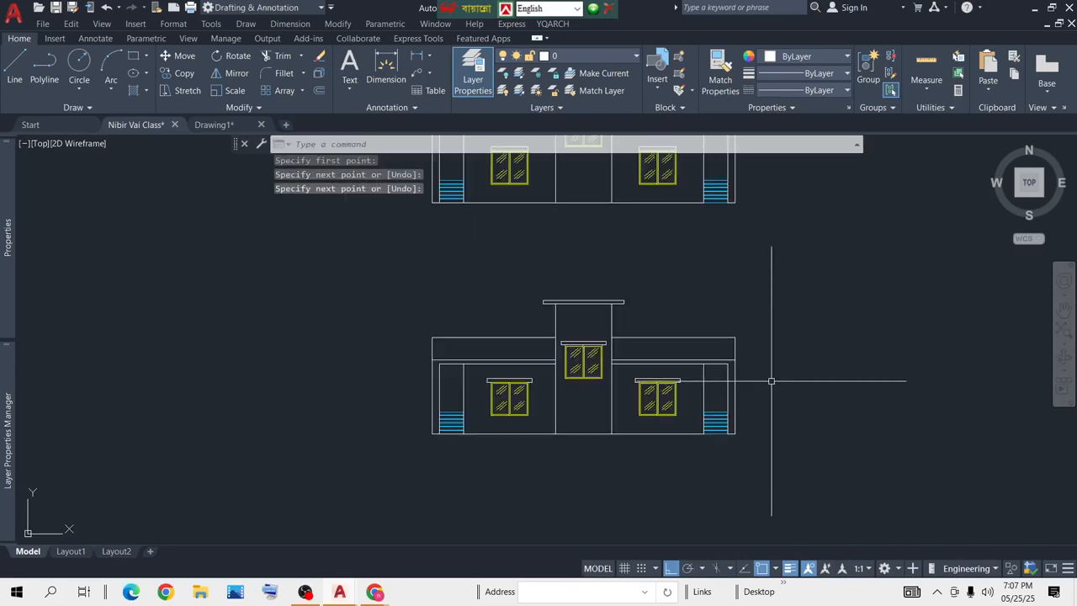
{"action": "scroll", "coordinate": [706, 344], "scroll_direction": "up", "scroll_amount": 3}
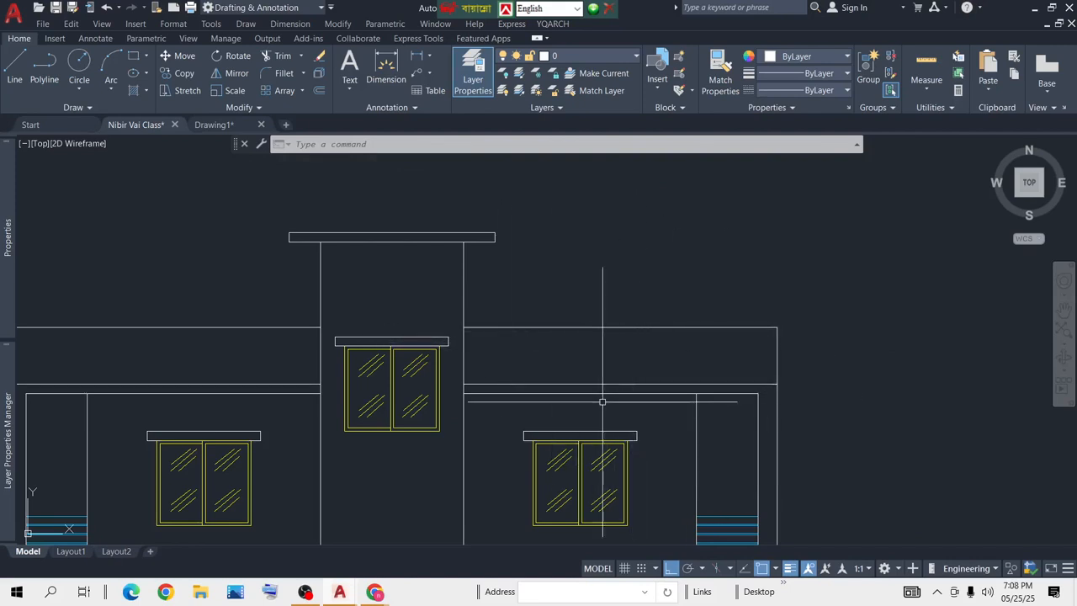
{"action": "scroll", "coordinate": [754, 361], "scroll_direction": "down", "scroll_amount": 3}
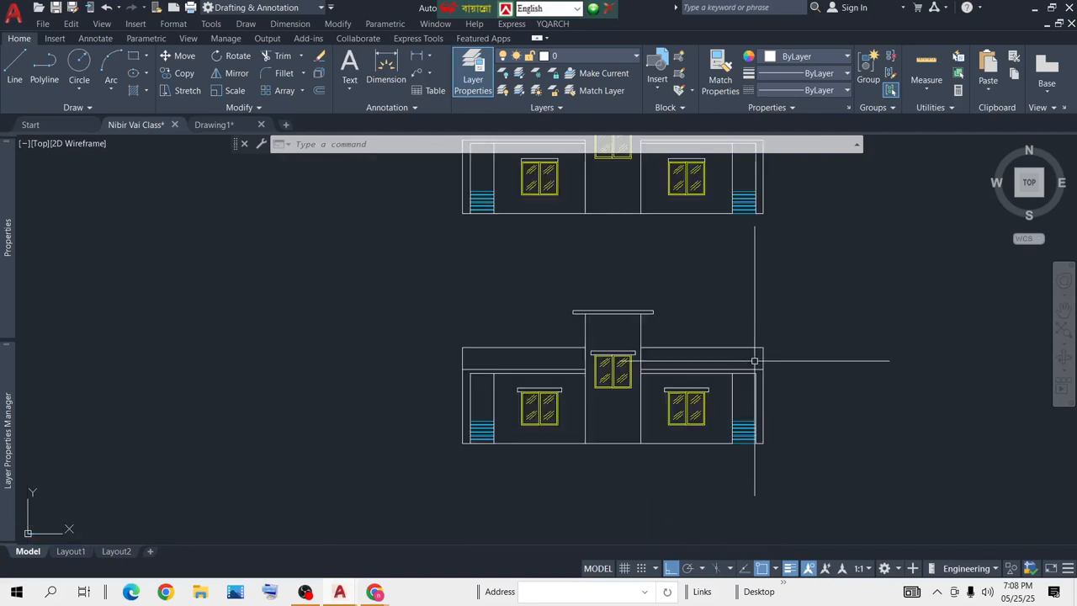
{"action": "scroll", "coordinate": [690, 278], "scroll_direction": "down", "scroll_amount": 3}
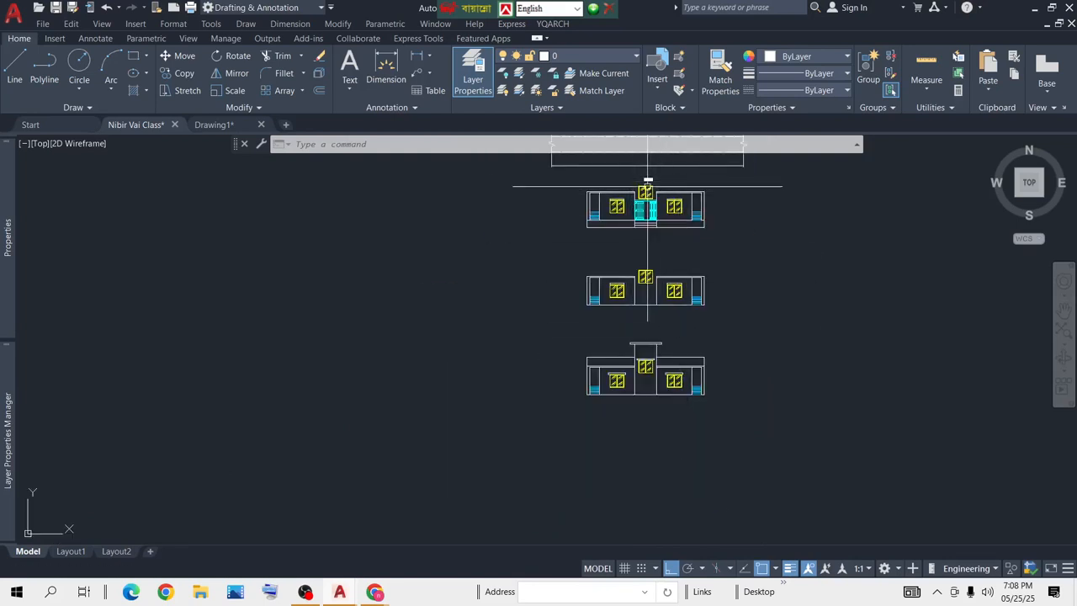
{"action": "middle_click_drag", "start_coordinate": [647, 186], "coordinate": [640, 207]}
{"action": "scroll", "coordinate": [674, 217], "scroll_direction": "up", "scroll_amount": 5}
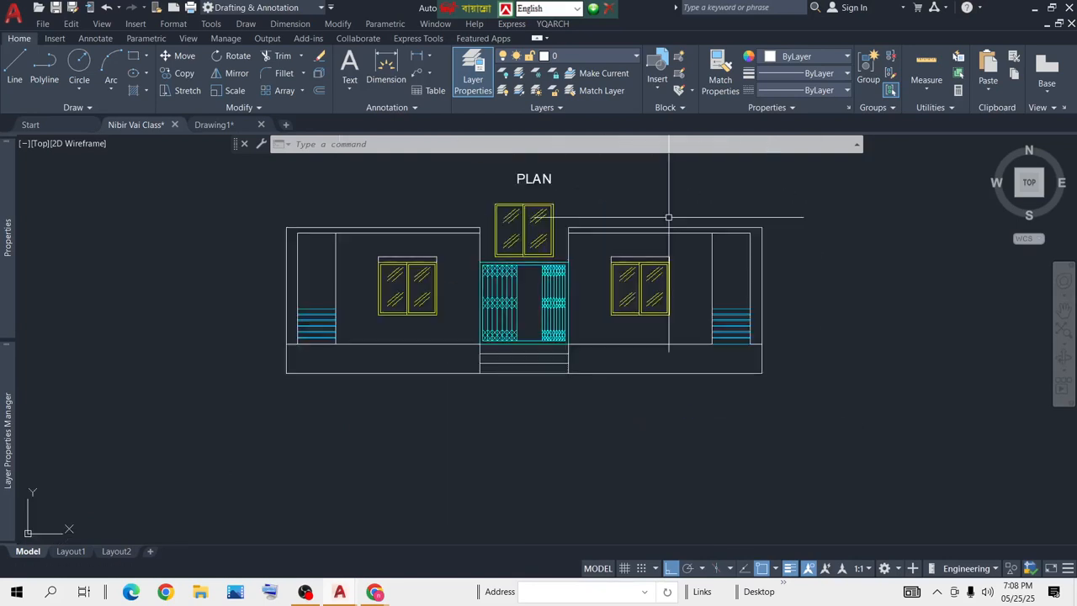
{"action": "left_click", "coordinate": [865, 204]}
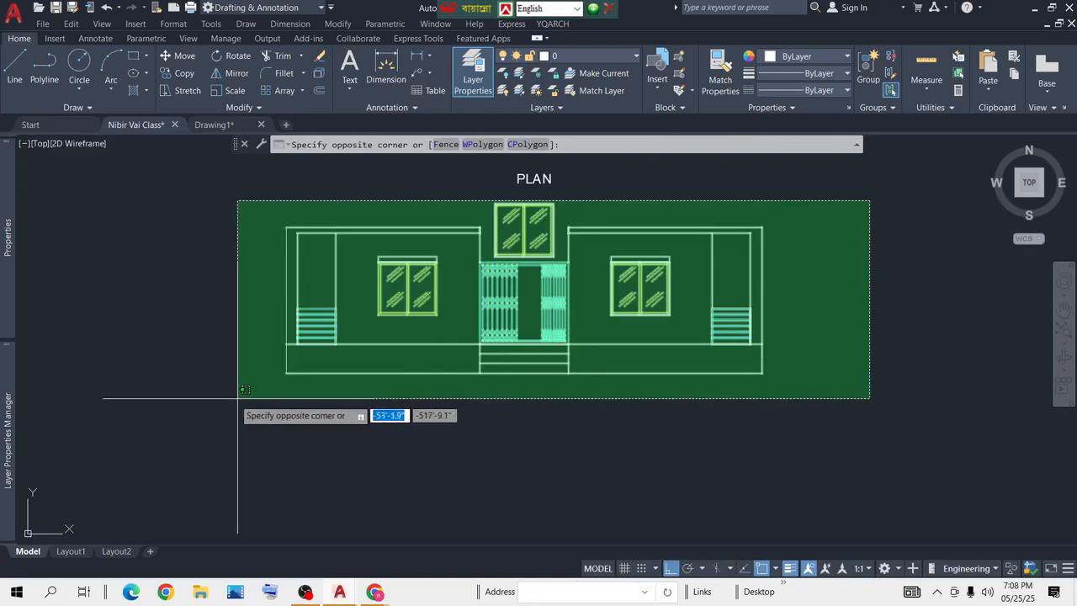
{"action": "left_click", "coordinate": [951, 277]}
Step: Stretch both ends of the lintel above the left wing's window outward by 6 inches on the ground-floor elevation
{"action": "scroll", "coordinate": [822, 381], "scroll_direction": "down", "scroll_amount": 4}
{"action": "scroll", "coordinate": [656, 333], "scroll_direction": "up", "scroll_amount": 10}
{"action": "middle_click_drag", "start_coordinate": [774, 329], "coordinate": [642, 303]}
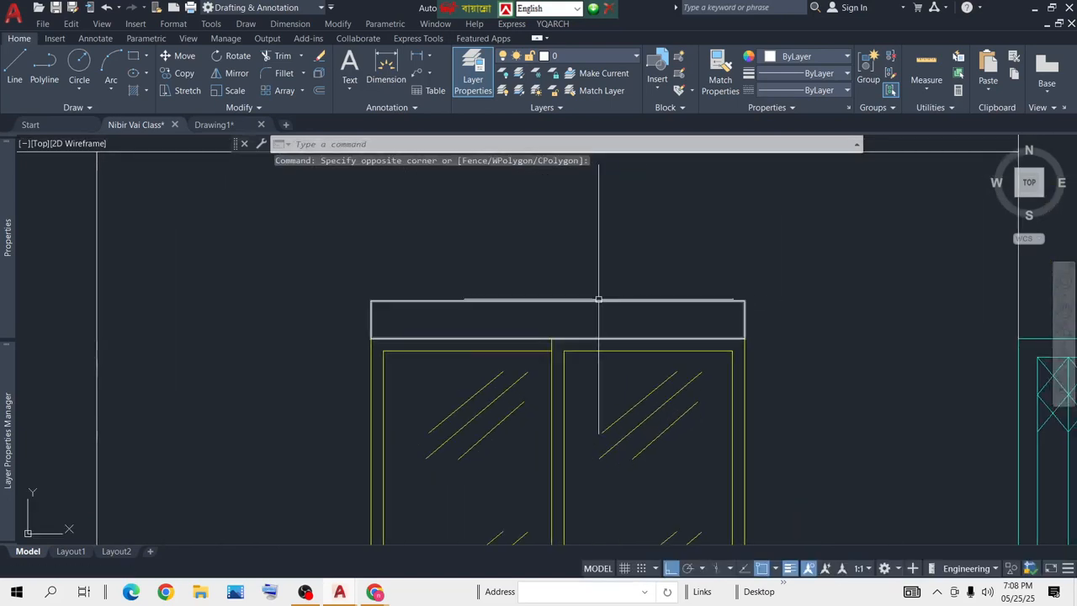
{"action": "scroll", "coordinate": [666, 288], "scroll_direction": "down", "scroll_amount": 4}
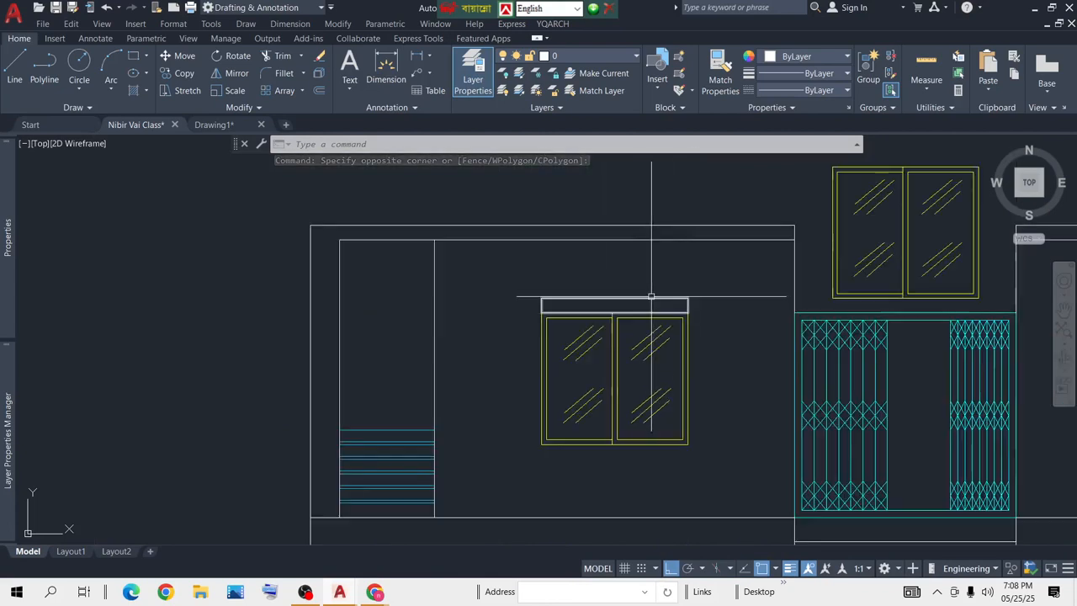
{"action": "scroll", "coordinate": [688, 294], "scroll_direction": "up", "scroll_amount": 4}
{"action": "left_click", "coordinate": [715, 293]}
{"action": "left_click", "coordinate": [599, 313]}
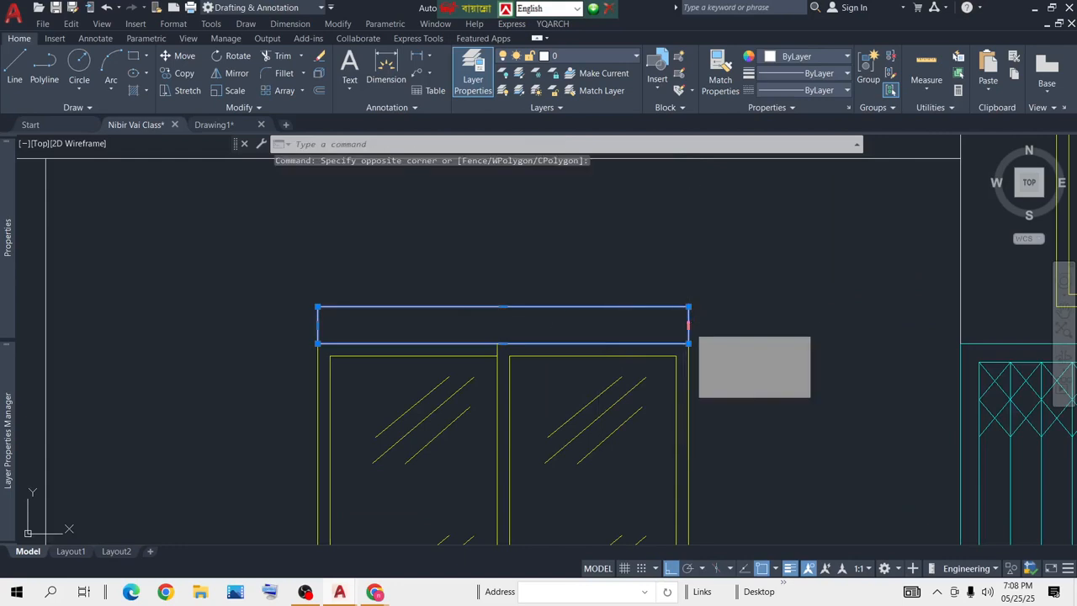
{"action": "left_click", "coordinate": [689, 325]}
{"action": "type", "text": "6"}
{"action": "key", "text": "Return"}
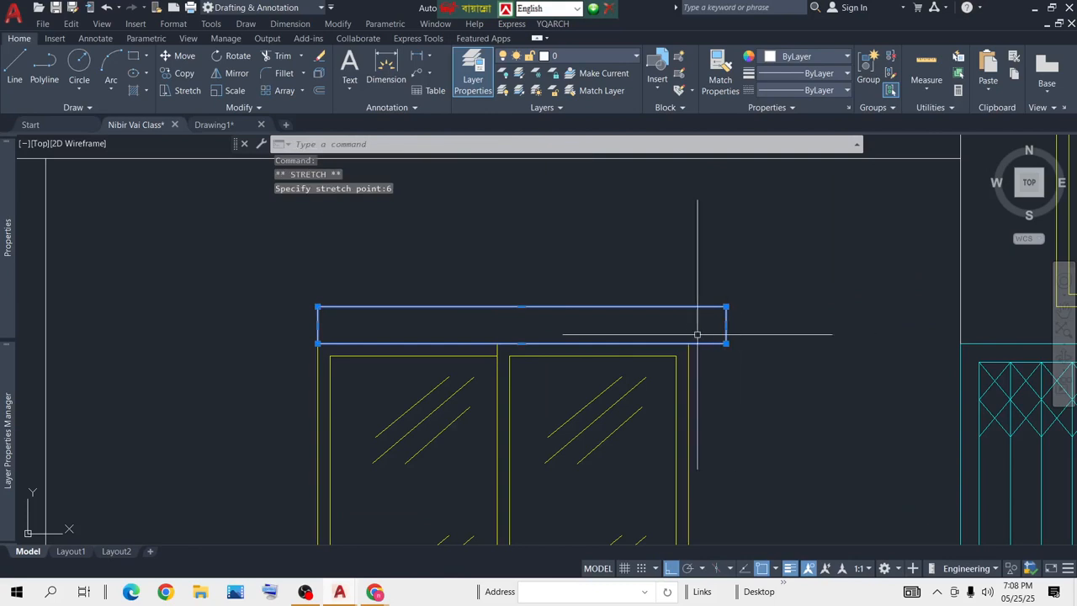
{"action": "left_click", "coordinate": [317, 325]}
{"action": "type", "text": "6"}
{"action": "key", "text": "Return"}
{"action": "scroll", "coordinate": [476, 388], "scroll_direction": "down", "scroll_amount": 5}
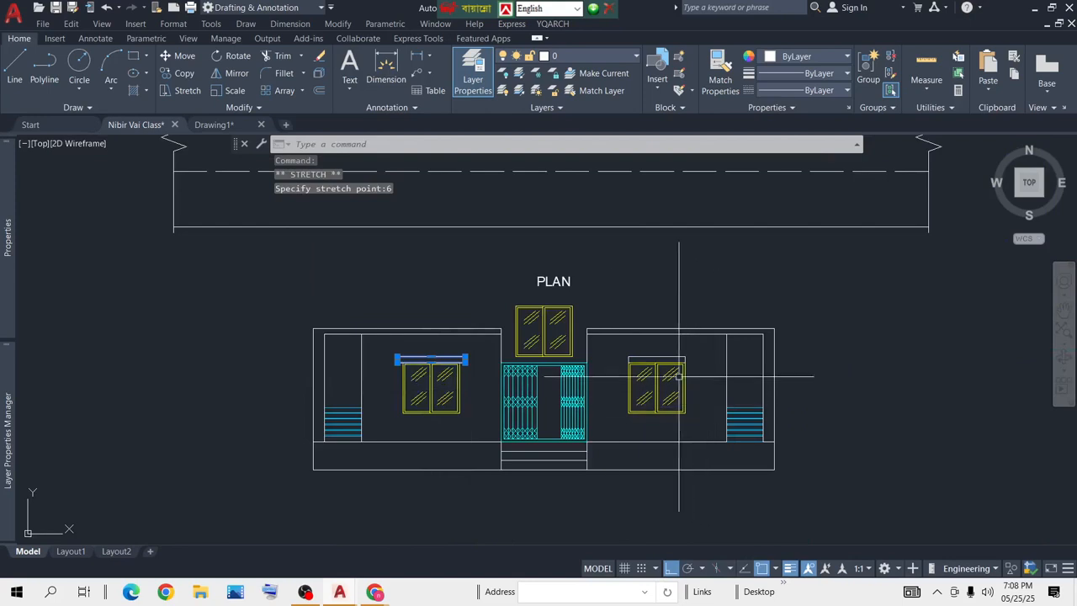
Step: Stretch both ends of the right wing window's lintel outward by 6 inches on the ground-floor elevation and clear the selection
{"action": "scroll", "coordinate": [680, 376], "scroll_direction": "up", "scroll_amount": 5}
{"action": "left_click", "coordinate": [752, 311]}
{"action": "left_click", "coordinate": [671, 329]}
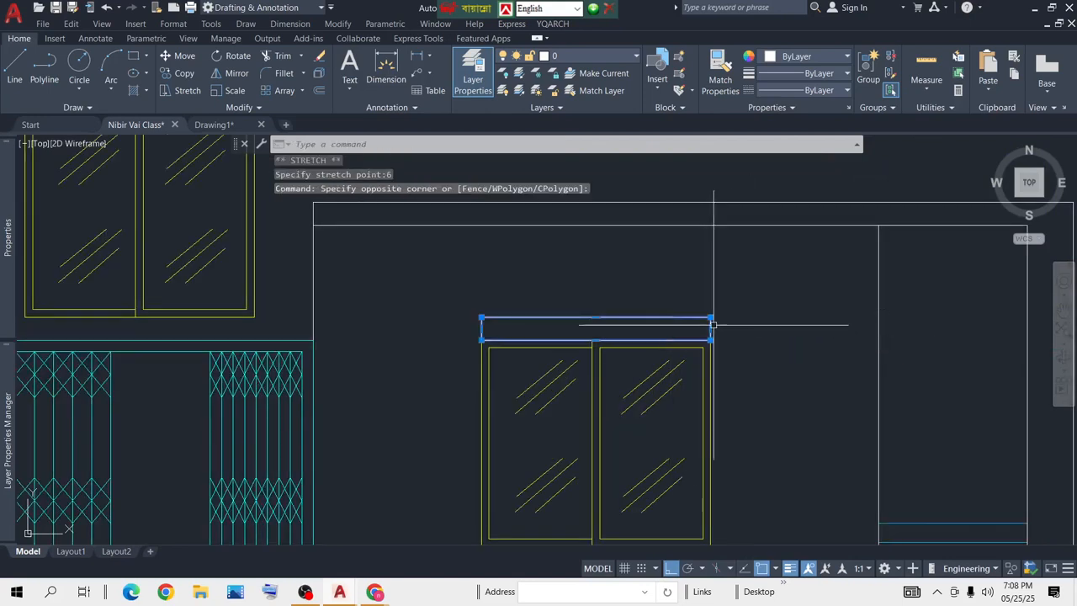
{"action": "left_click", "coordinate": [712, 324]}
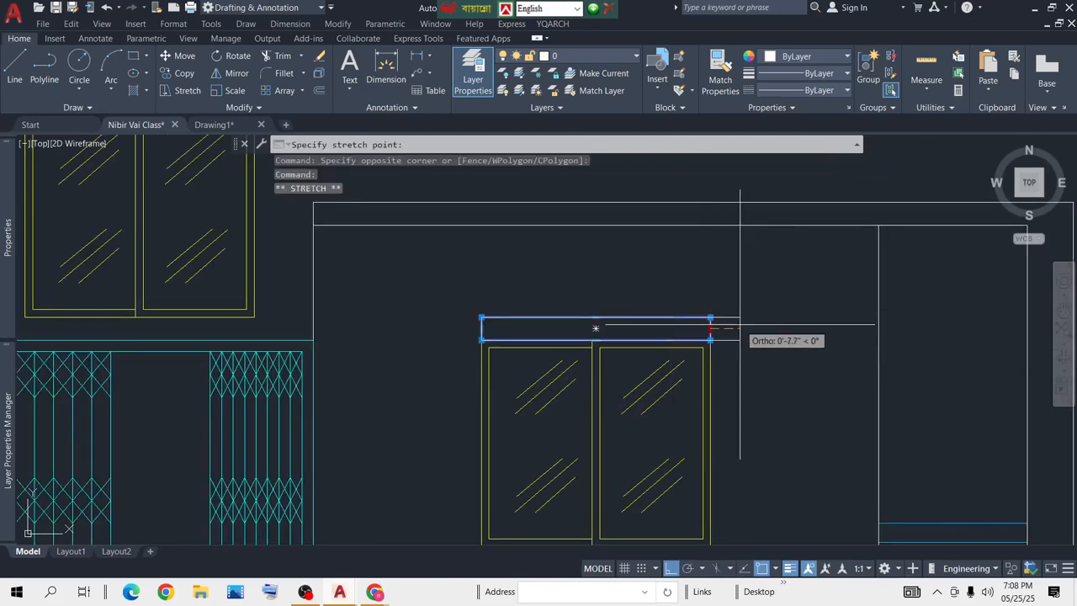
{"action": "type", "text": "6"}
{"action": "key", "text": "Return"}
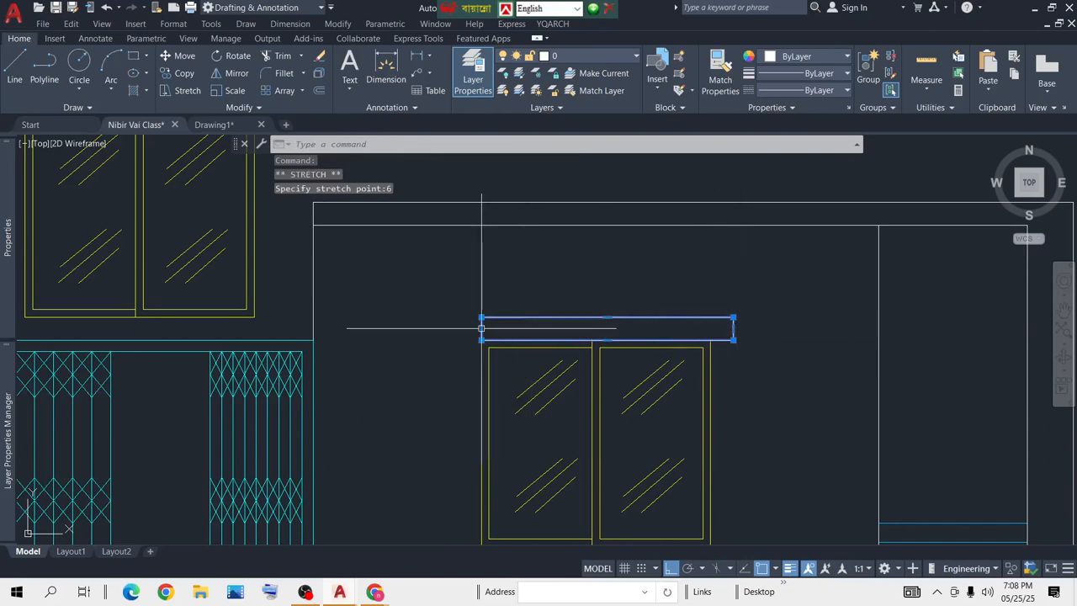
{"action": "left_click", "coordinate": [481, 328]}
{"action": "right_click", "coordinate": [467, 334]}
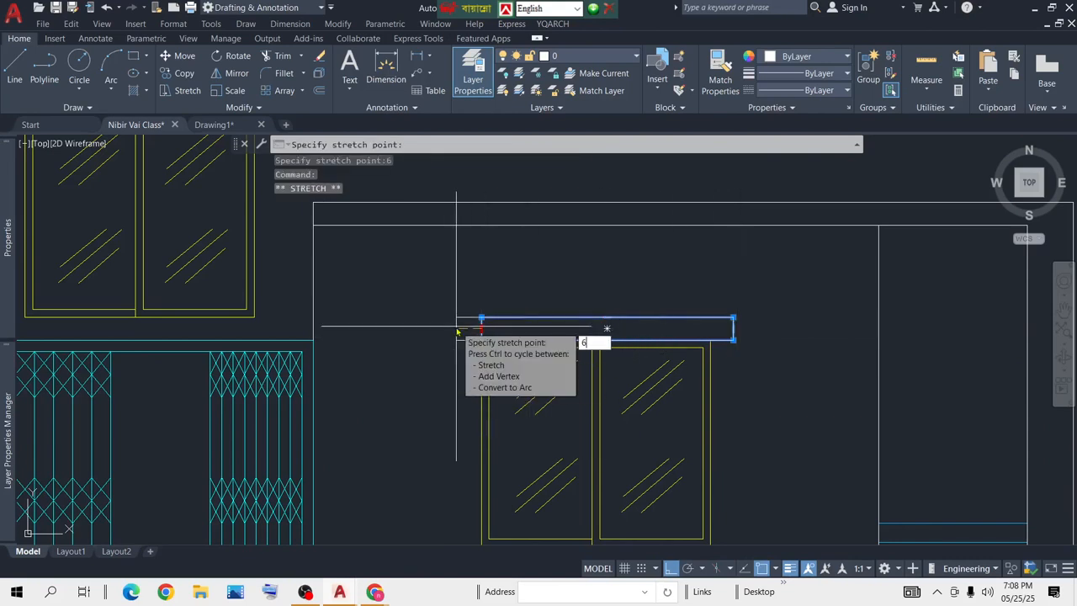
{"action": "key", "text": "Escape"}
{"action": "key", "text": "Escape"}
{"action": "scroll", "coordinate": [510, 370], "scroll_direction": "down", "scroll_amount": 5}
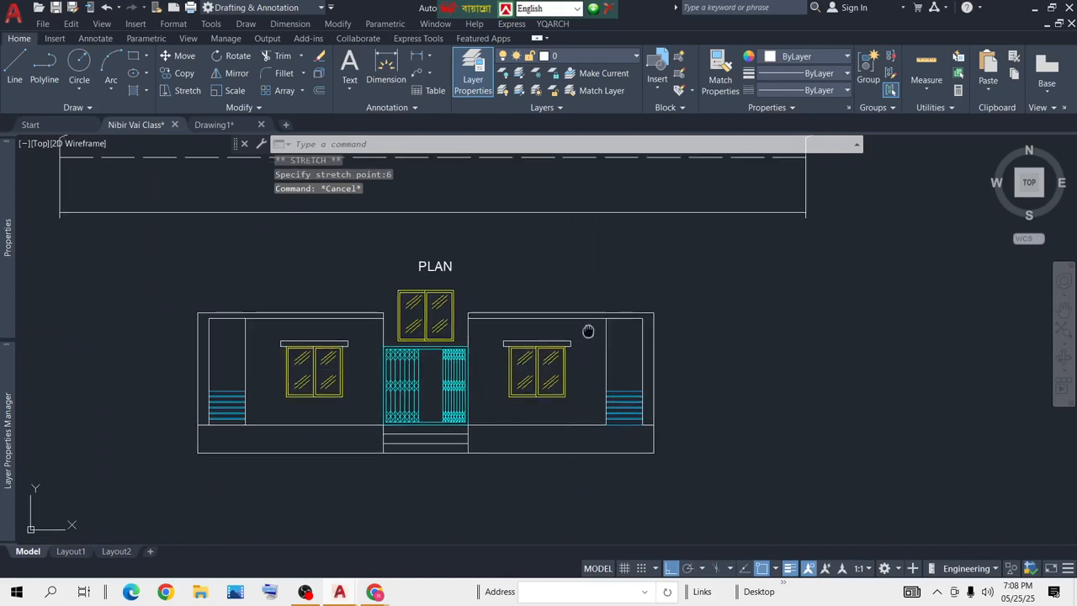
Step: Copy the top-floor tower window's lintel onto the upper corner of the tower window in the middle elevation
{"action": "scroll", "coordinate": [497, 362], "scroll_direction": "down", "scroll_amount": 5}
{"action": "scroll", "coordinate": [506, 404], "scroll_direction": "up", "scroll_amount": 2}
{"action": "scroll", "coordinate": [506, 409], "scroll_direction": "up", "scroll_amount": 4}
{"action": "scroll", "coordinate": [530, 414], "scroll_direction": "down", "scroll_amount": 5}
{"action": "scroll", "coordinate": [555, 370], "scroll_direction": "up", "scroll_amount": 6}
{"action": "left_click", "coordinate": [565, 375]}
{"action": "left_click", "coordinate": [537, 417]}
{"action": "type", "text": "cp"}
{"action": "key", "text": "Return"}
{"action": "scroll", "coordinate": [505, 412], "scroll_direction": "up", "scroll_amount": 8}
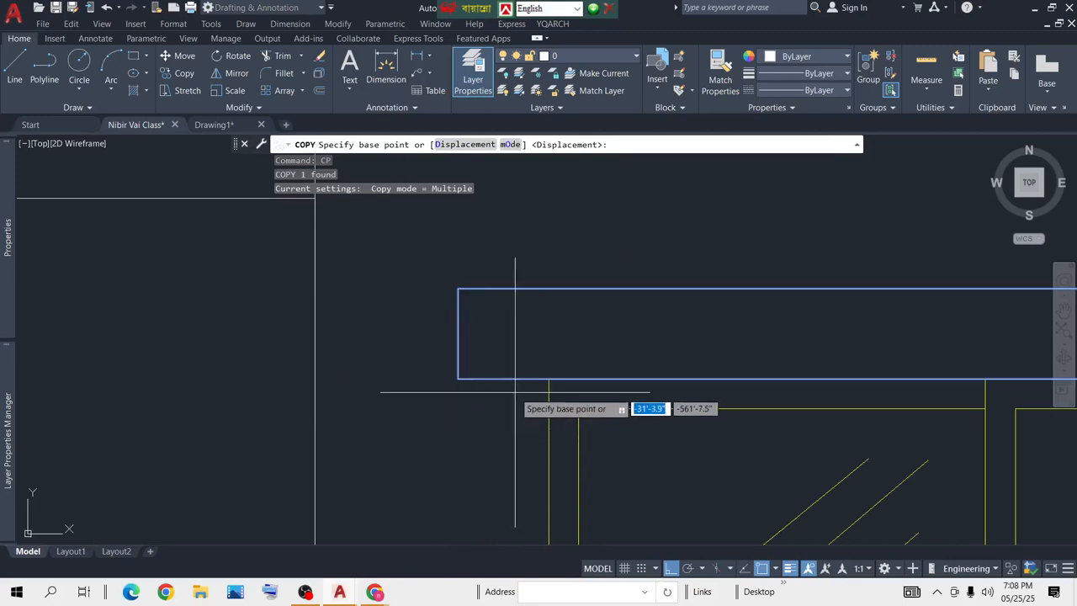
{"action": "left_click", "coordinate": [549, 379]}
{"action": "scroll", "coordinate": [555, 368], "scroll_direction": "down", "scroll_amount": 5}
{"action": "scroll", "coordinate": [512, 278], "scroll_direction": "down", "scroll_amount": 4}
{"action": "scroll", "coordinate": [511, 288], "scroll_direction": "up", "scroll_amount": 10}
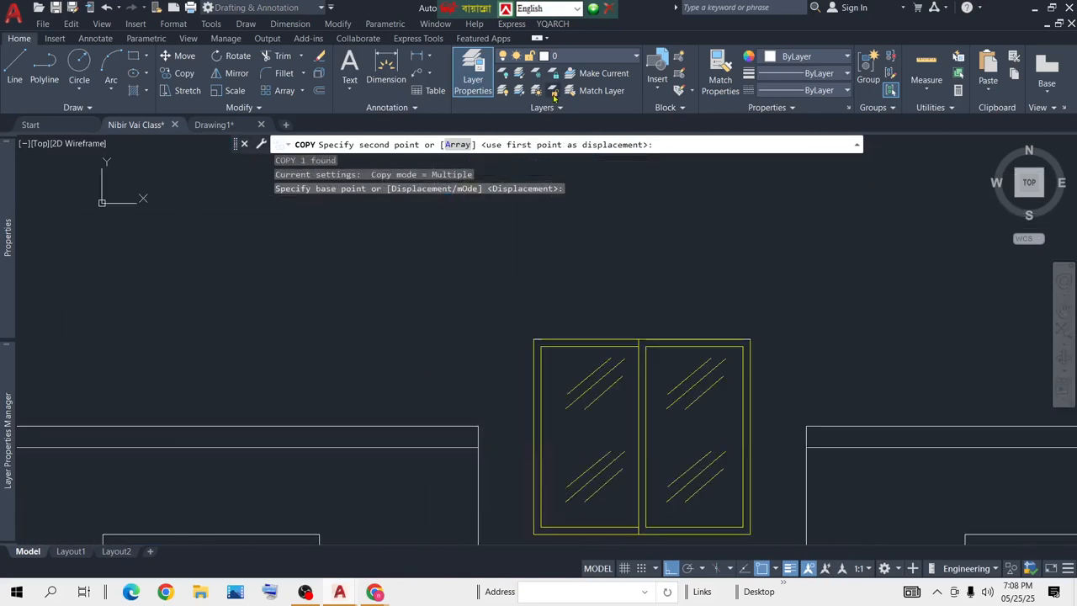
{"action": "left_click", "coordinate": [534, 339]}
Step: Place another copy of the lintel on the ground-floor elevation's tower window and finish copying
{"action": "scroll", "coordinate": [547, 274], "scroll_direction": "down", "scroll_amount": 5}
{"action": "middle_click_drag", "start_coordinate": [562, 236], "coordinate": [550, 358]}
{"action": "scroll", "coordinate": [544, 280], "scroll_direction": "up", "scroll_amount": 4}
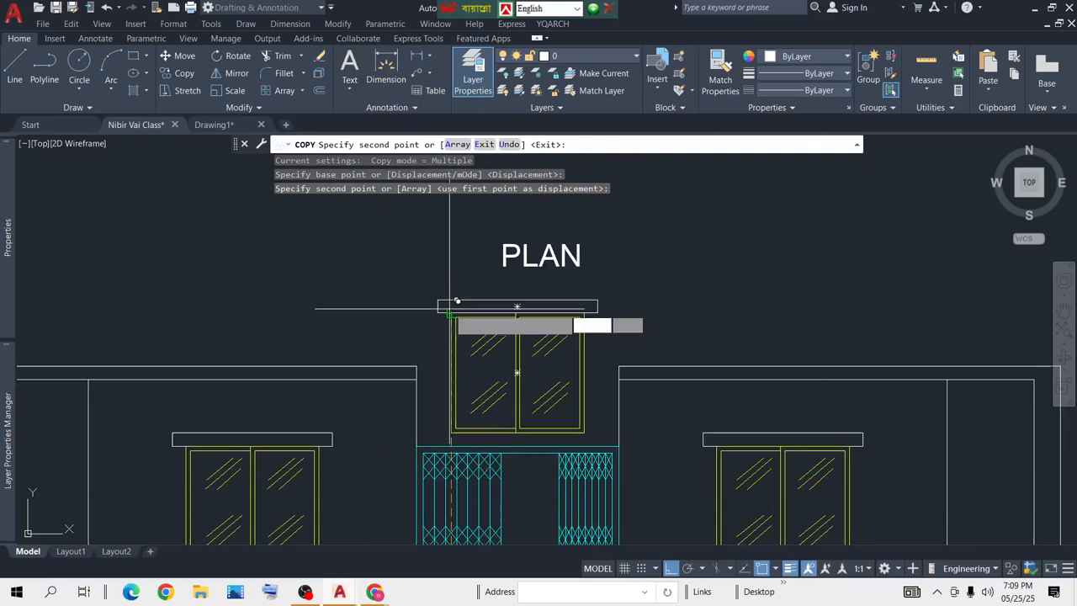
{"action": "left_click", "coordinate": [458, 304]}
{"action": "scroll", "coordinate": [492, 318], "scroll_direction": "down", "scroll_amount": 5}
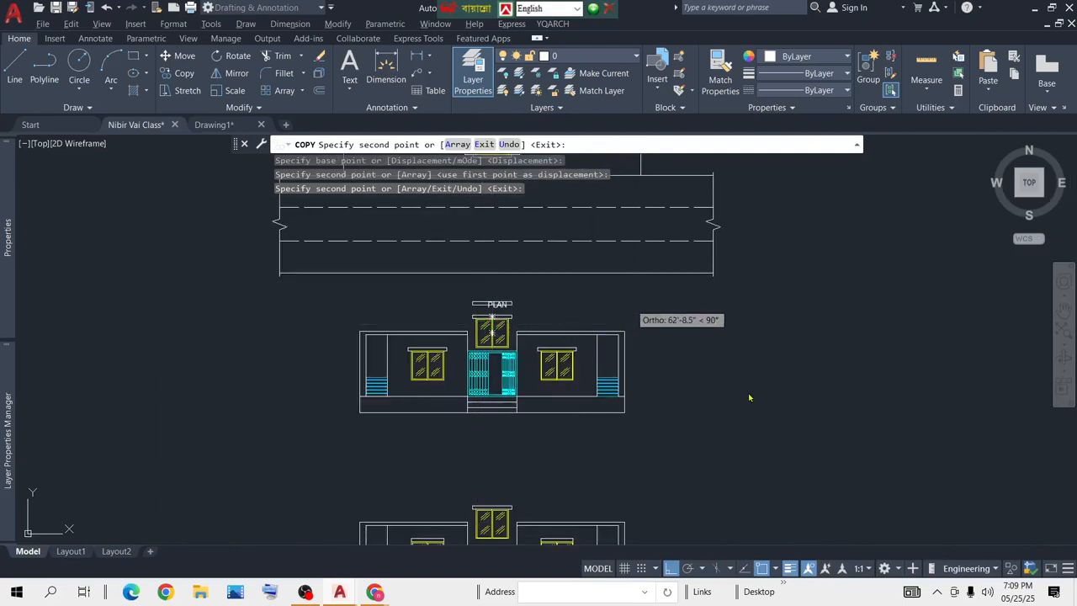
{"action": "key", "text": "Escape"}
Step: Inspect the ground-floor, middle and top-floor elevations, checking their window lintels and roof details
{"action": "scroll", "coordinate": [505, 312], "scroll_direction": "up", "scroll_amount": 3}
{"action": "scroll", "coordinate": [507, 303], "scroll_direction": "down", "scroll_amount": 3}
{"action": "scroll", "coordinate": [489, 331], "scroll_direction": "up", "scroll_amount": 2}
{"action": "middle_click_drag", "start_coordinate": [490, 329], "coordinate": [495, 246]}
{"action": "middle_click_drag", "start_coordinate": [714, 231], "coordinate": [716, 254]}
{"action": "scroll", "coordinate": [713, 240], "scroll_direction": "down", "scroll_amount": 2}
{"action": "scroll", "coordinate": [621, 425], "scroll_direction": "down", "scroll_amount": 4}
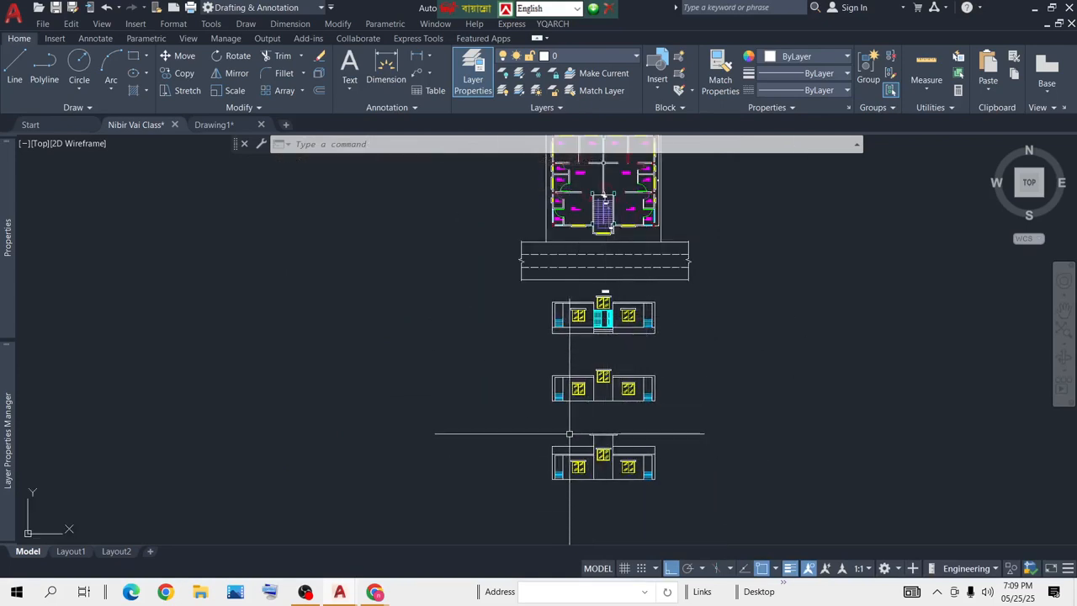
{"action": "scroll", "coordinate": [600, 296], "scroll_direction": "up", "scroll_amount": 3}
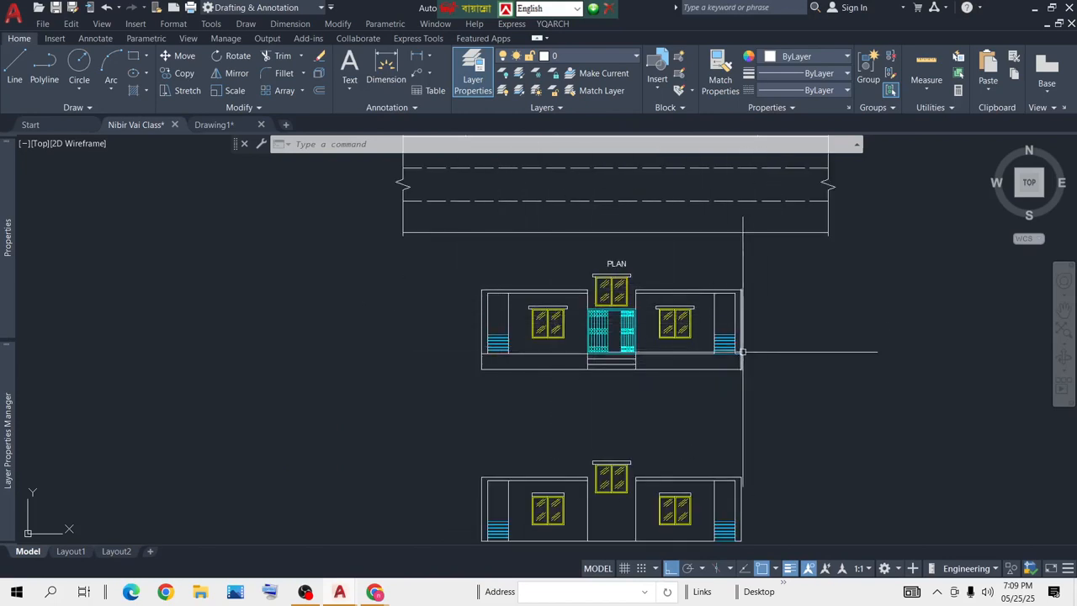
{"action": "middle_click_drag", "start_coordinate": [746, 410], "coordinate": [748, 332]}
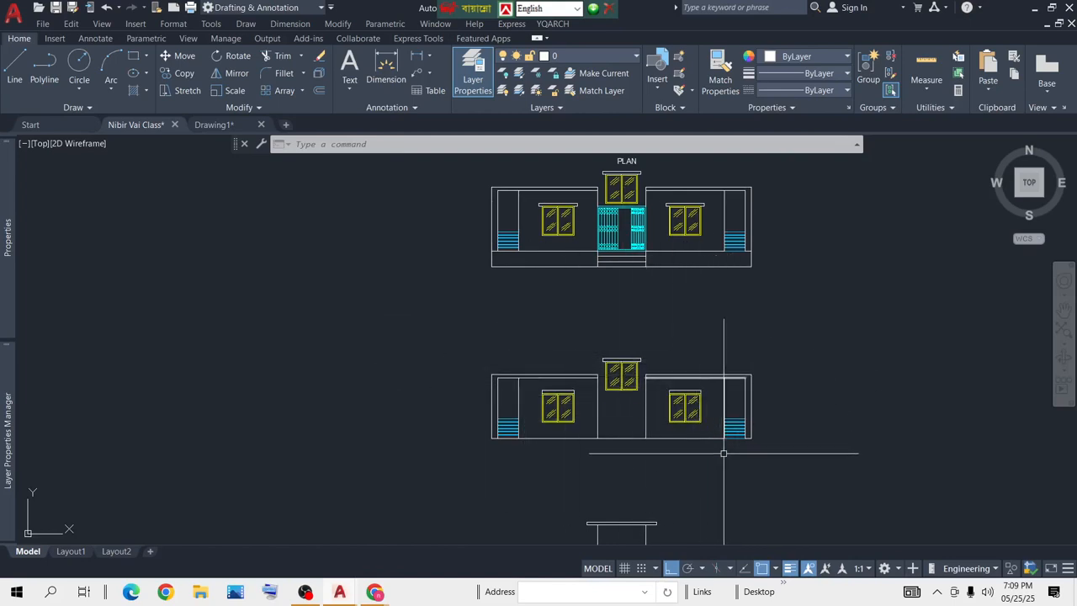
{"action": "middle_click_drag", "start_coordinate": [724, 454], "coordinate": [711, 218]}
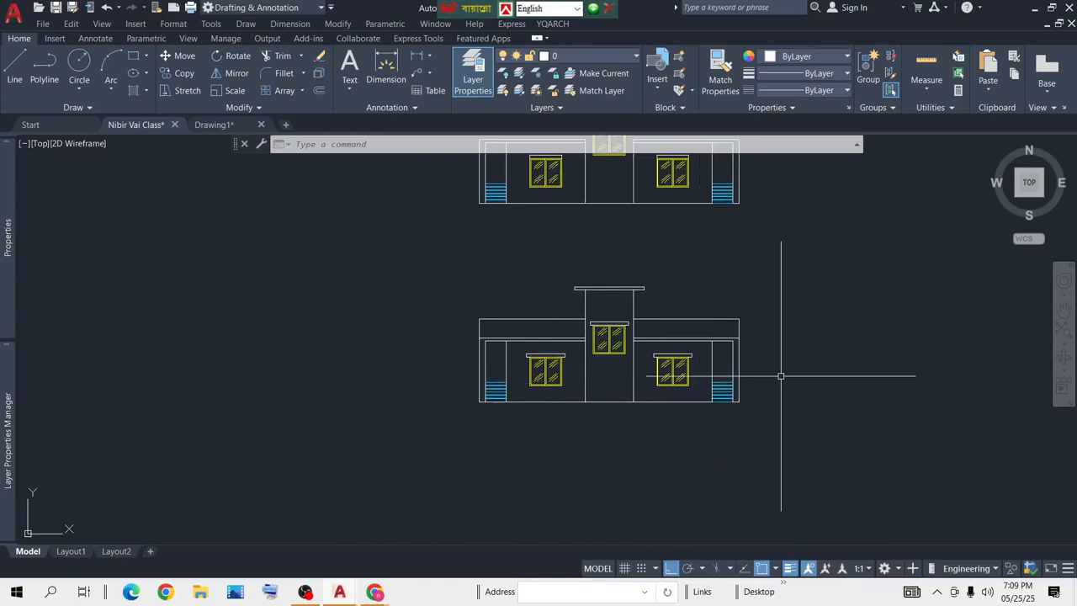
Step: Stretch the right end of the tower's roof slab inward by 6 inches on the top-floor elevation
{"action": "scroll", "coordinate": [677, 290], "scroll_direction": "up", "scroll_amount": 4}
{"action": "left_click", "coordinate": [671, 257]}
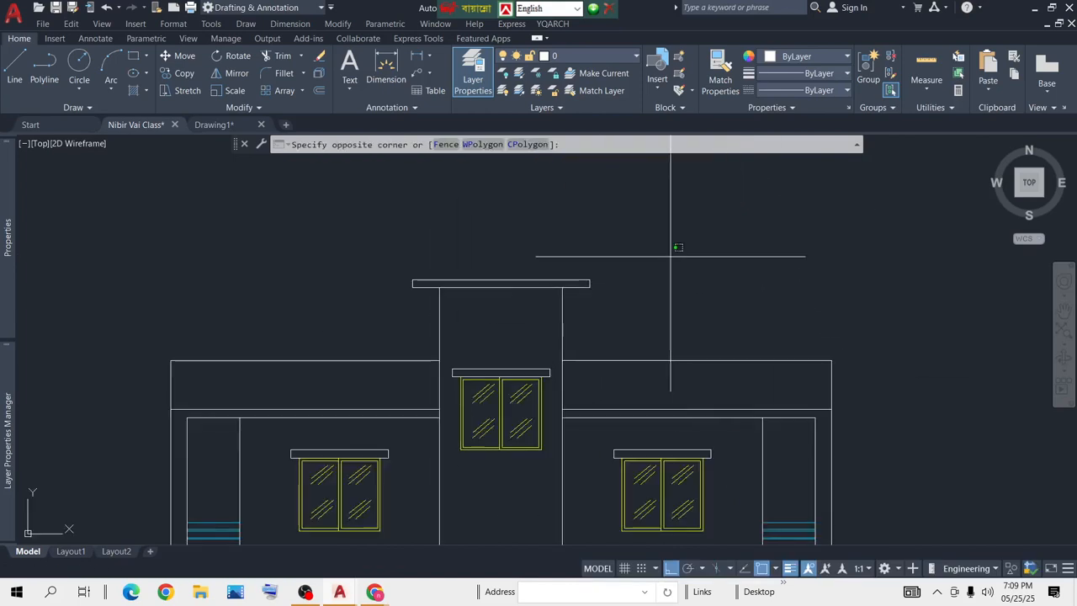
{"action": "left_click", "coordinate": [581, 315]}
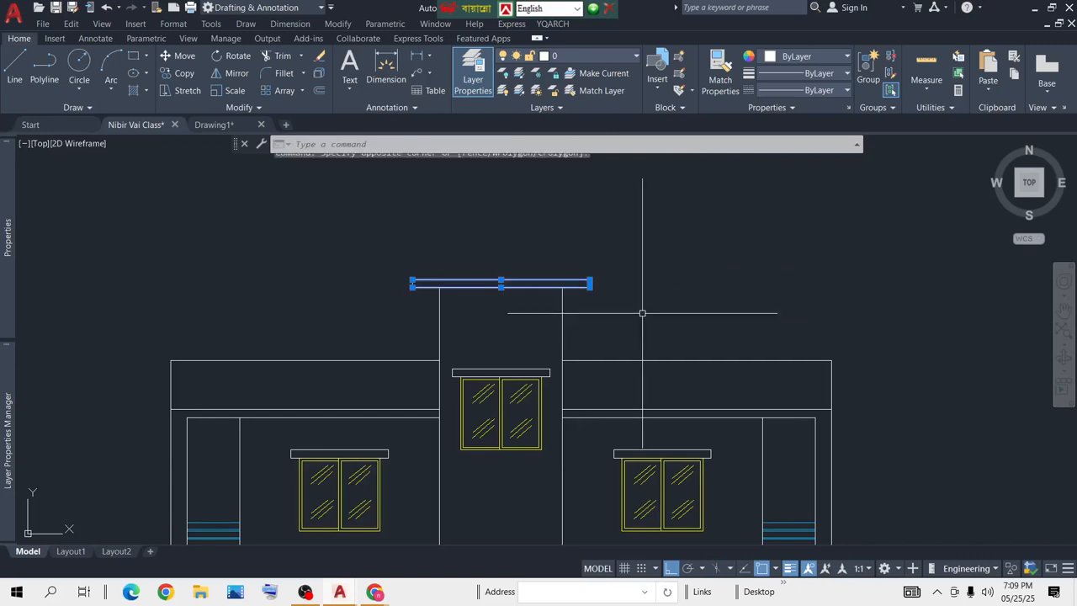
{"action": "key", "text": "Return"}
{"action": "left_click", "coordinate": [781, 287]}
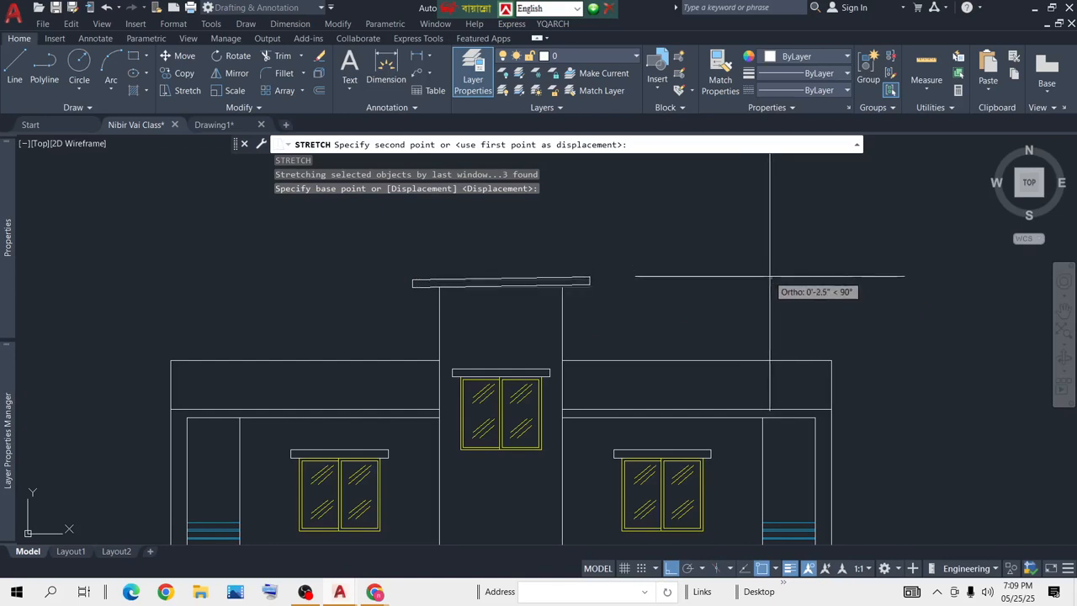
{"action": "scroll", "coordinate": [764, 273], "scroll_direction": "up", "scroll_amount": 2}
{"action": "type", "text": "6"}
{"action": "key", "text": "Return"}
Step: Stretch the left end of the top-floor tower's roof slab inward by 6 inches
{"action": "left_click", "coordinate": [228, 260]}
{"action": "left_click", "coordinate": [186, 330]}
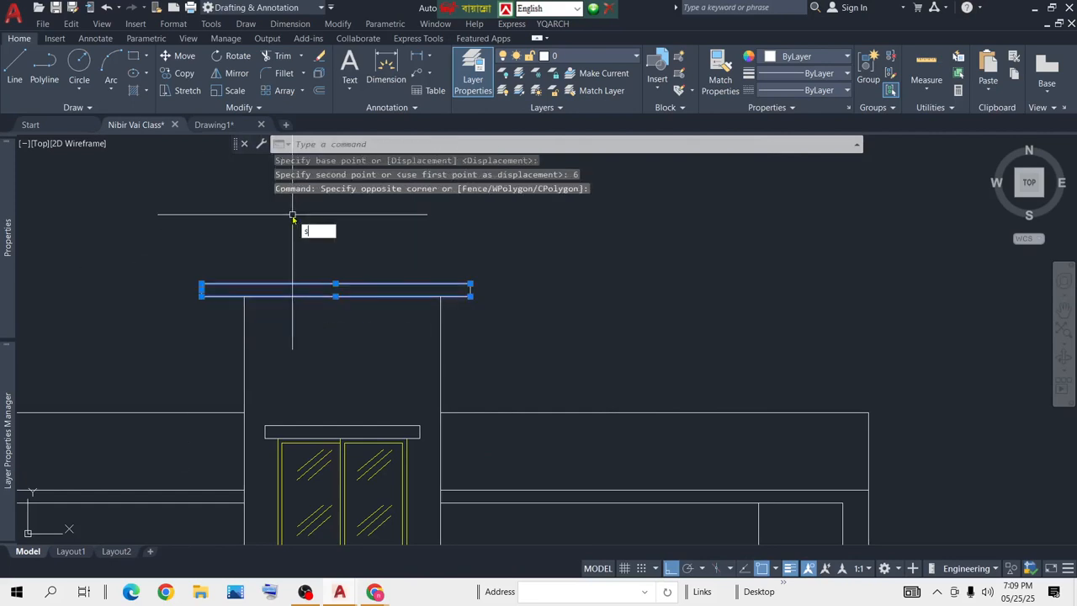
{"action": "key", "text": "Return"}
{"action": "left_click", "coordinate": [247, 230]}
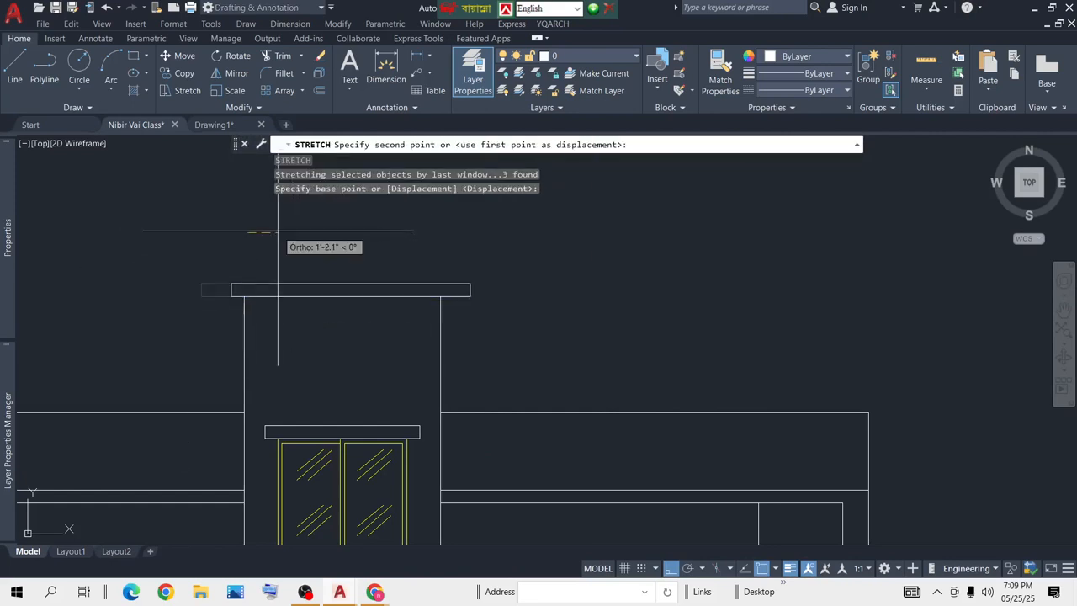
{"action": "type", "text": "6"}
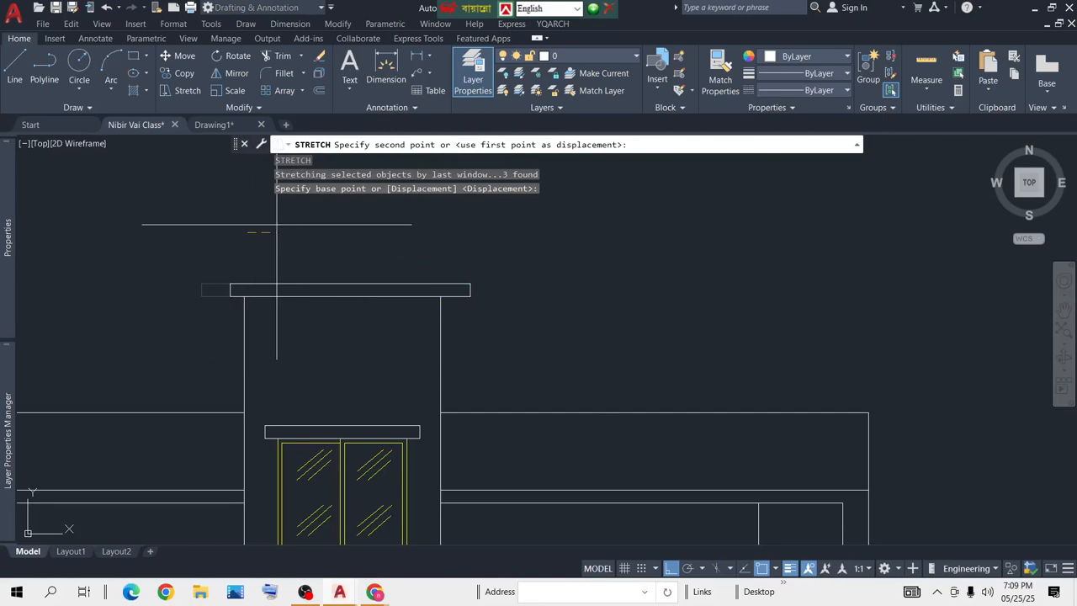
{"action": "key", "text": "Return"}
Step: Copy the complete ground-floor elevation horizontally into the empty space to its right, level with the original
{"action": "scroll", "coordinate": [505, 320], "scroll_direction": "down", "scroll_amount": 4}
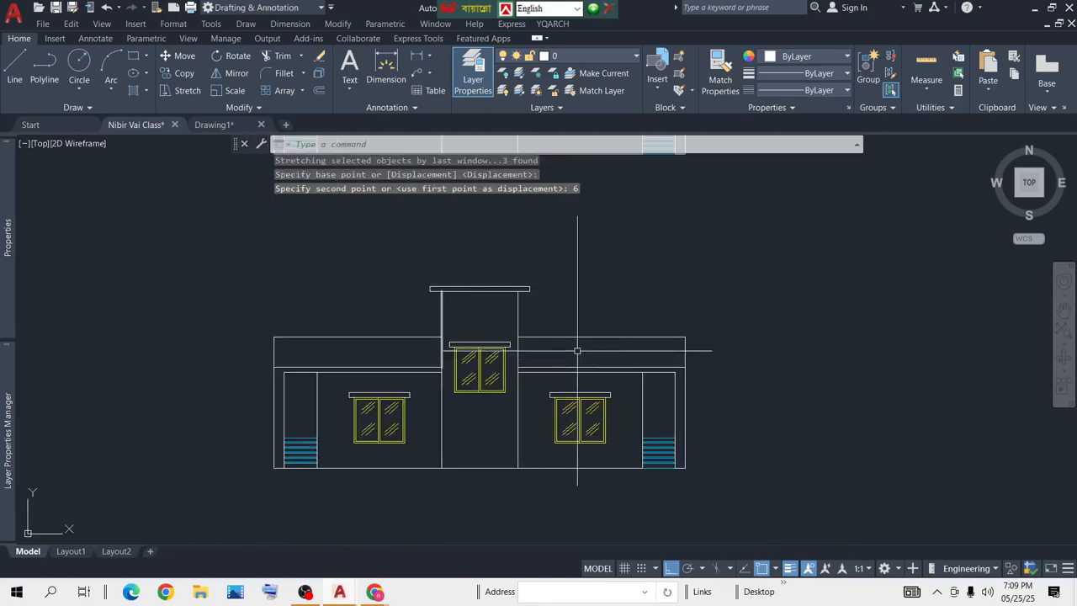
{"action": "scroll", "coordinate": [576, 291], "scroll_direction": "down", "scroll_amount": 3}
{"action": "scroll", "coordinate": [600, 356], "scroll_direction": "down", "scroll_amount": 5}
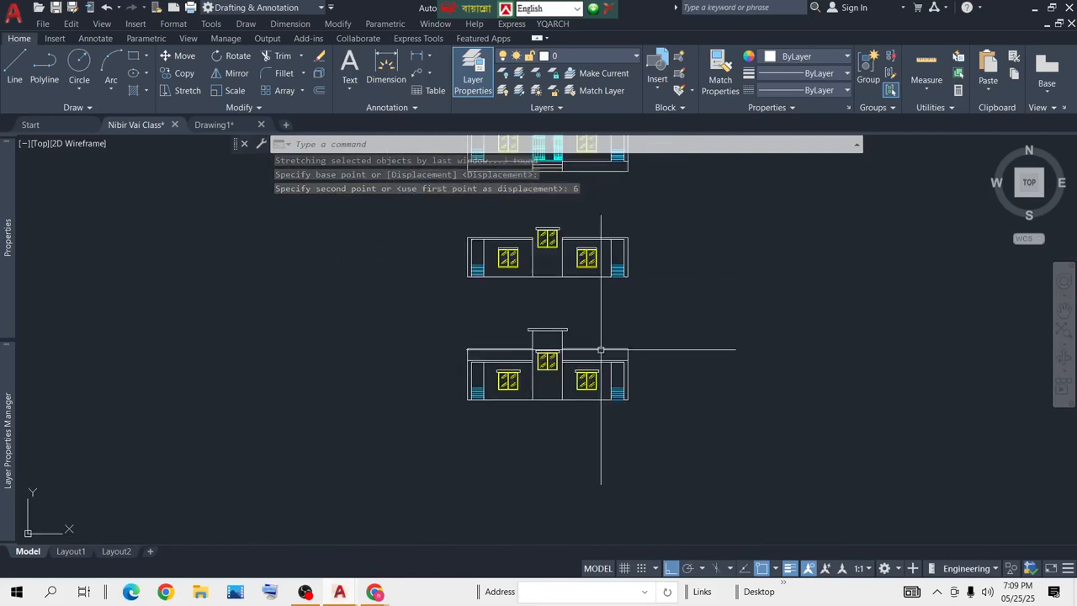
{"action": "scroll", "coordinate": [610, 279], "scroll_direction": "up", "scroll_amount": 5}
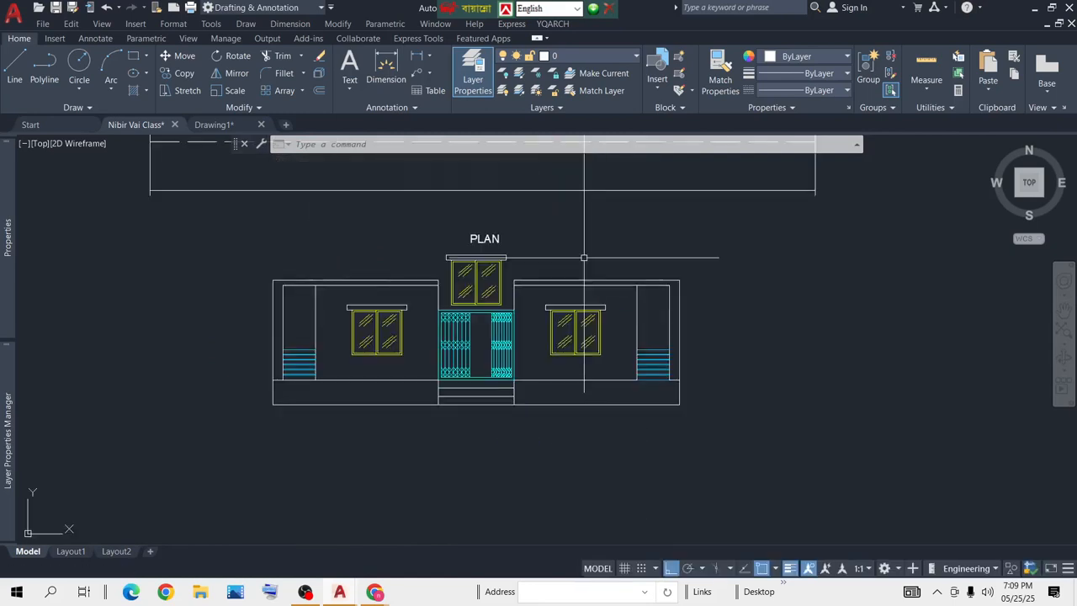
{"action": "left_click", "coordinate": [798, 245]}
{"action": "left_click", "coordinate": [246, 436]}
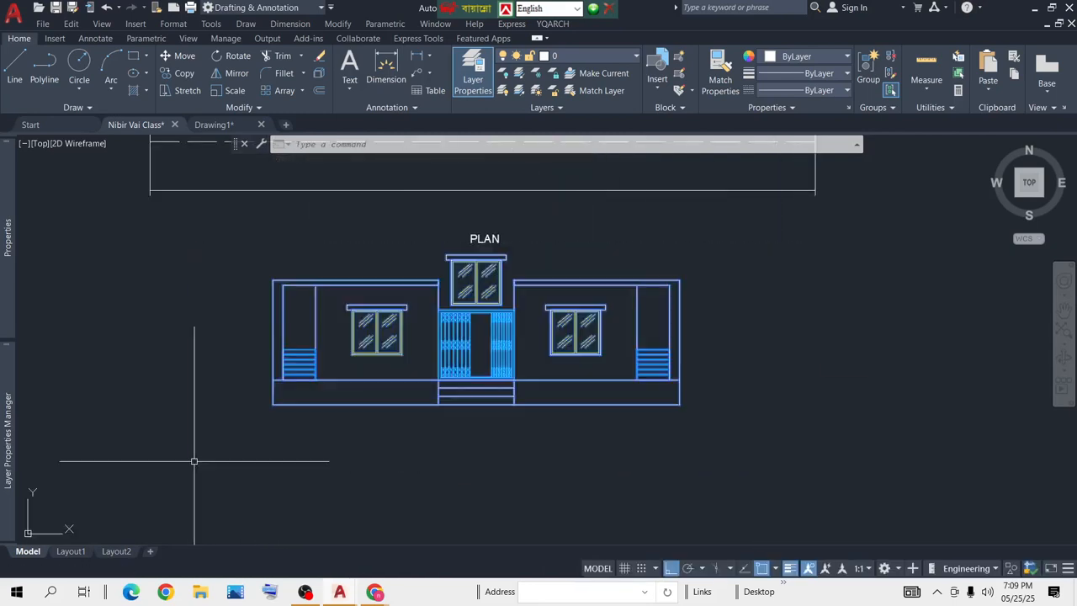
{"action": "type", "text": "cp"}
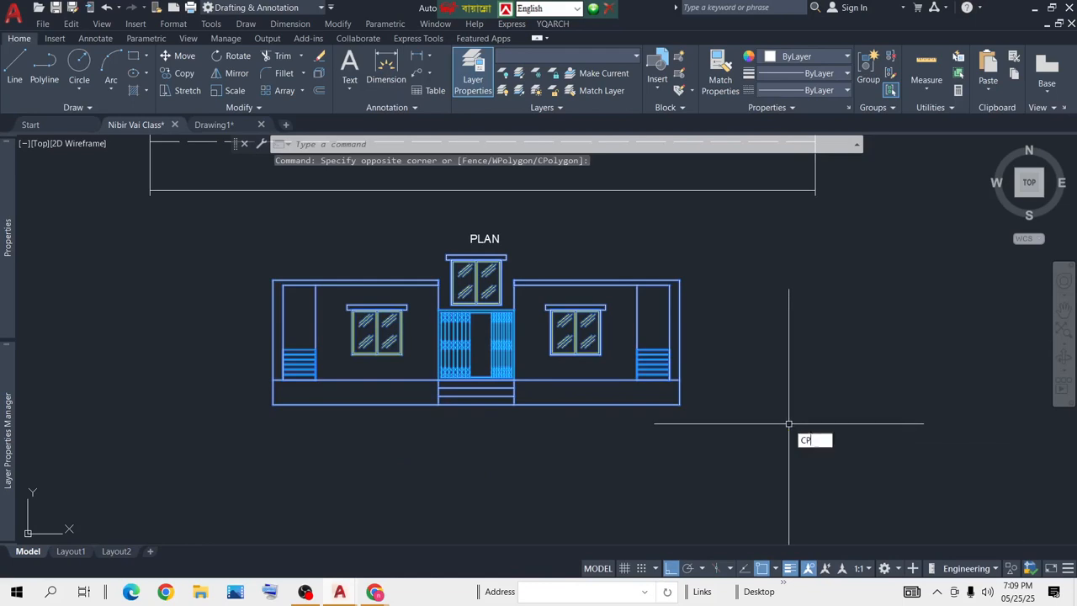
{"action": "key", "text": "space"}
{"action": "left_click", "coordinate": [711, 407]}
{"action": "scroll", "coordinate": [1059, 415], "scroll_direction": "down", "scroll_amount": 5}
{"action": "mouse_move", "coordinate": [1059, 415]}
{"action": "middle_mouse_down"}
{"action": "mouse_move", "coordinate": [670, 385]}
{"action": "mouse_move", "coordinate": [589, 364]}
{"action": "middle_mouse_up"}
{"action": "left_click", "coordinate": [781, 396]}
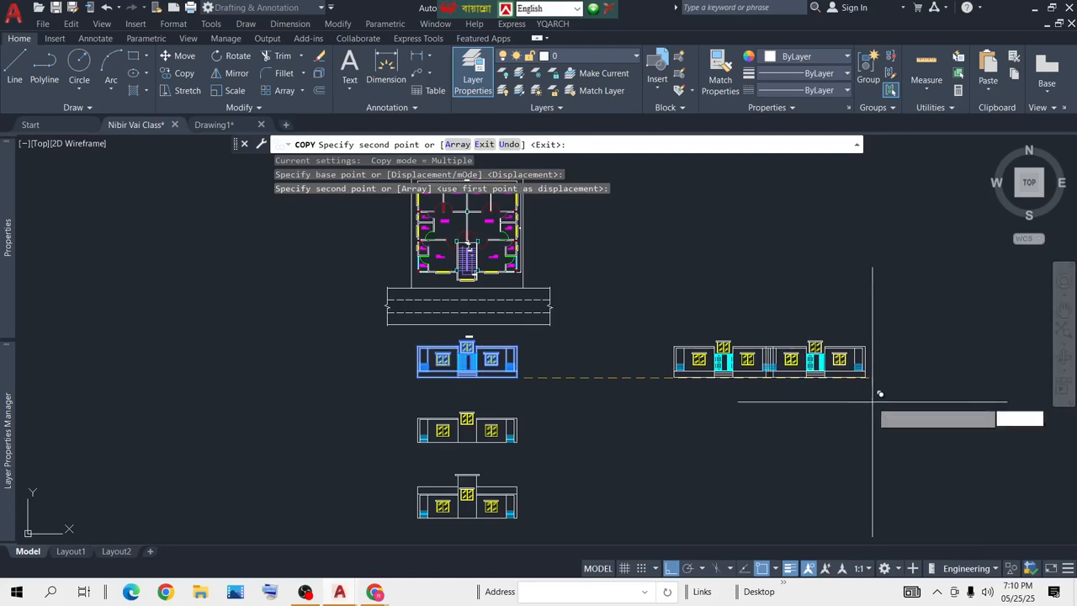
{"action": "key", "text": "space"}
Step: Try to copy the middle elevation onto the upper corner of the copied ground-floor elevation
{"action": "scroll", "coordinate": [484, 417], "scroll_direction": "up", "scroll_amount": 3}
{"action": "middle_click_drag", "start_coordinate": [498, 408], "coordinate": [540, 338]}
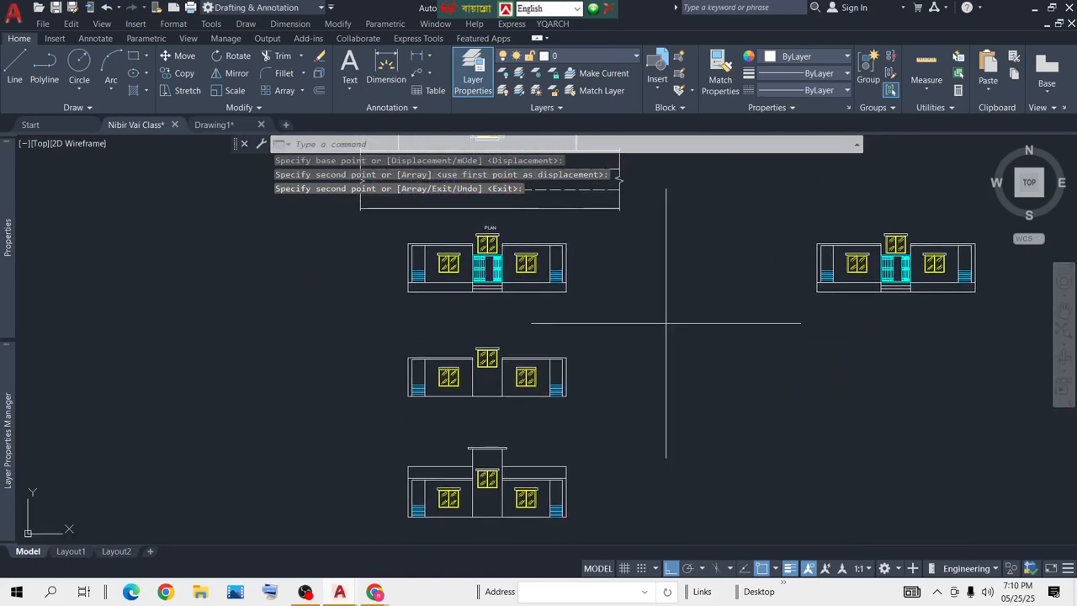
{"action": "left_click", "coordinate": [667, 322]}
{"action": "left_click", "coordinate": [323, 415]}
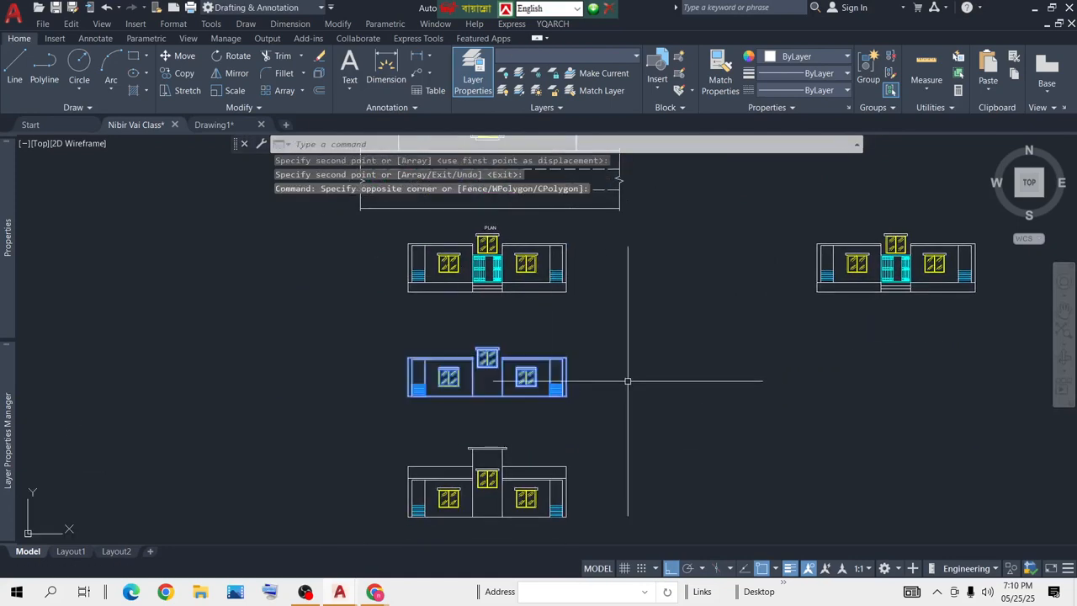
{"action": "key", "text": "space"}
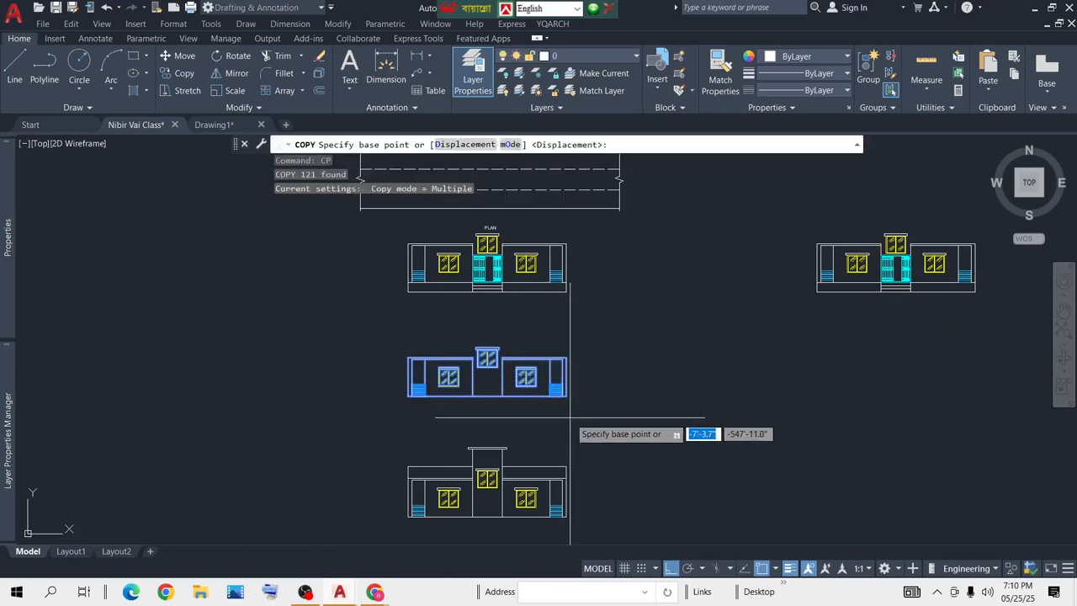
{"action": "scroll", "coordinate": [561, 356], "scroll_direction": "up", "scroll_amount": 5}
{"action": "left_click", "coordinate": [534, 277]}
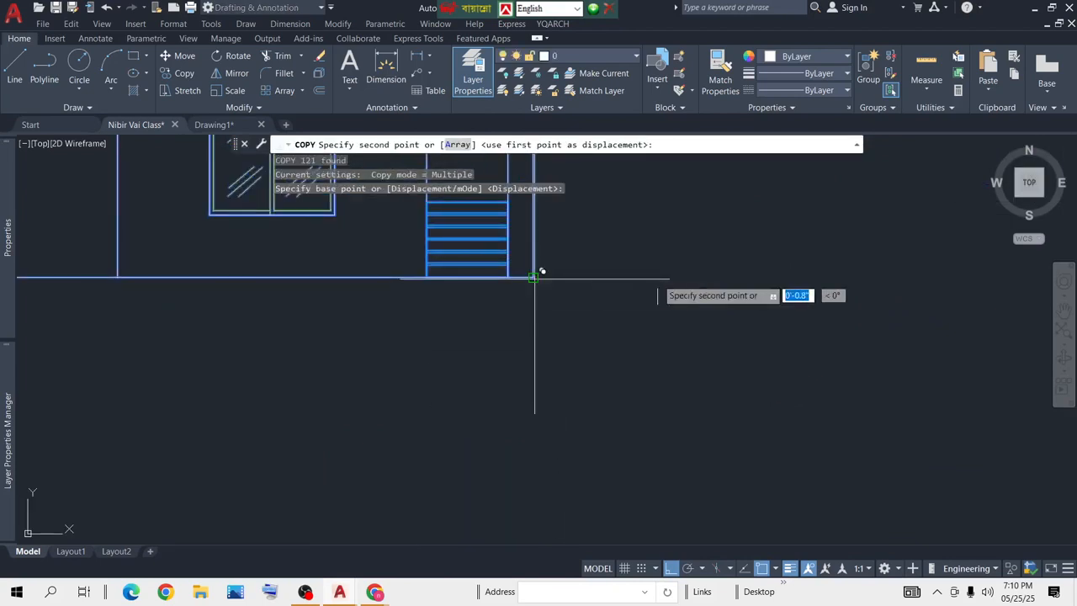
{"action": "scroll", "coordinate": [539, 281], "scroll_direction": "down", "scroll_amount": 5}
{"action": "middle_click_drag", "start_coordinate": [832, 283], "coordinate": [507, 416]}
{"action": "scroll", "coordinate": [506, 416], "scroll_direction": "up", "scroll_amount": 5}
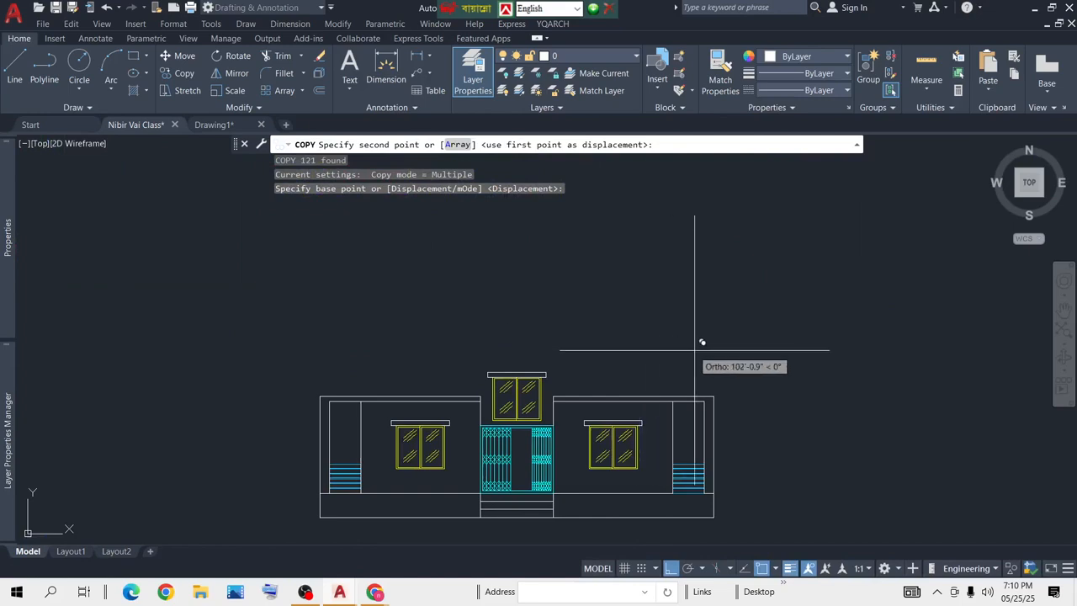
{"action": "left_click", "coordinate": [712, 391]}
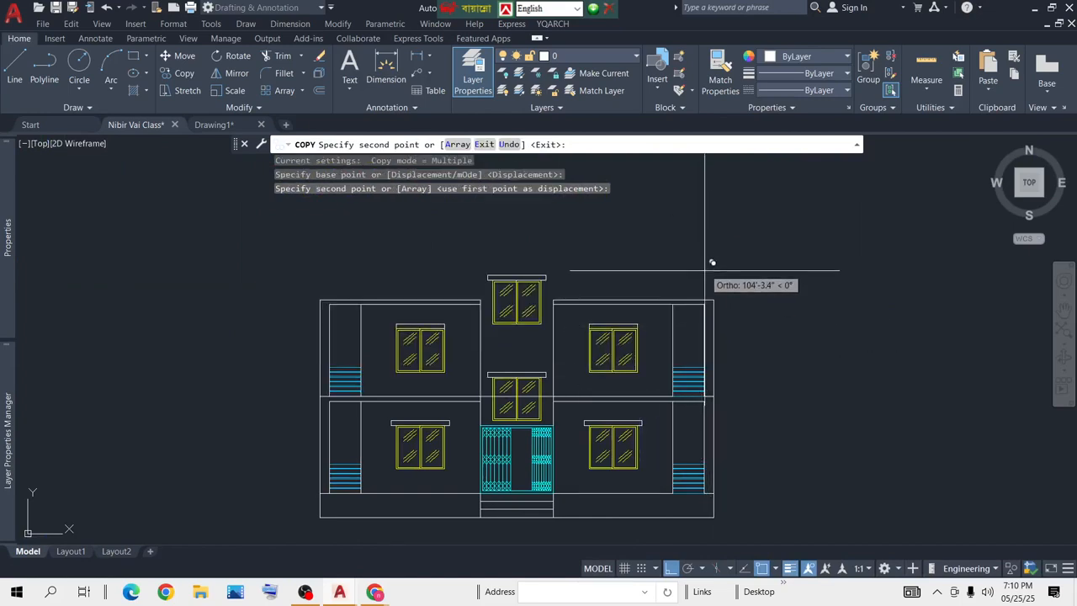
{"action": "key", "text": "Return"}
{"action": "key", "text": "ctrl+z"}
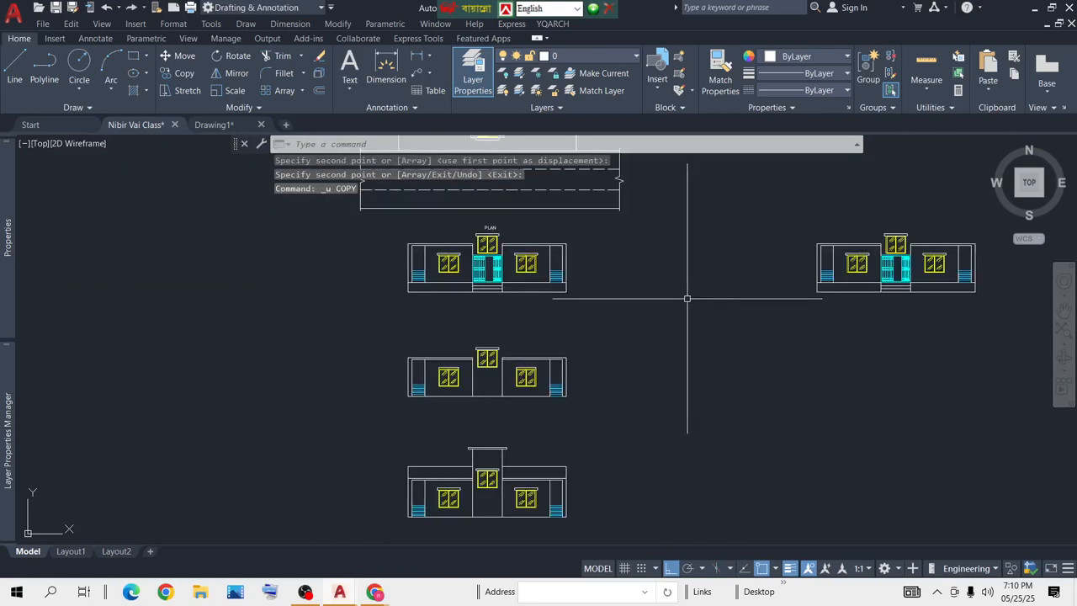
Step: Trim away the base line between the tower walls on the middle and top-floor elevations
{"action": "scroll", "coordinate": [478, 393], "scroll_direction": "up", "scroll_amount": 6}
{"action": "type", "text": "t"}
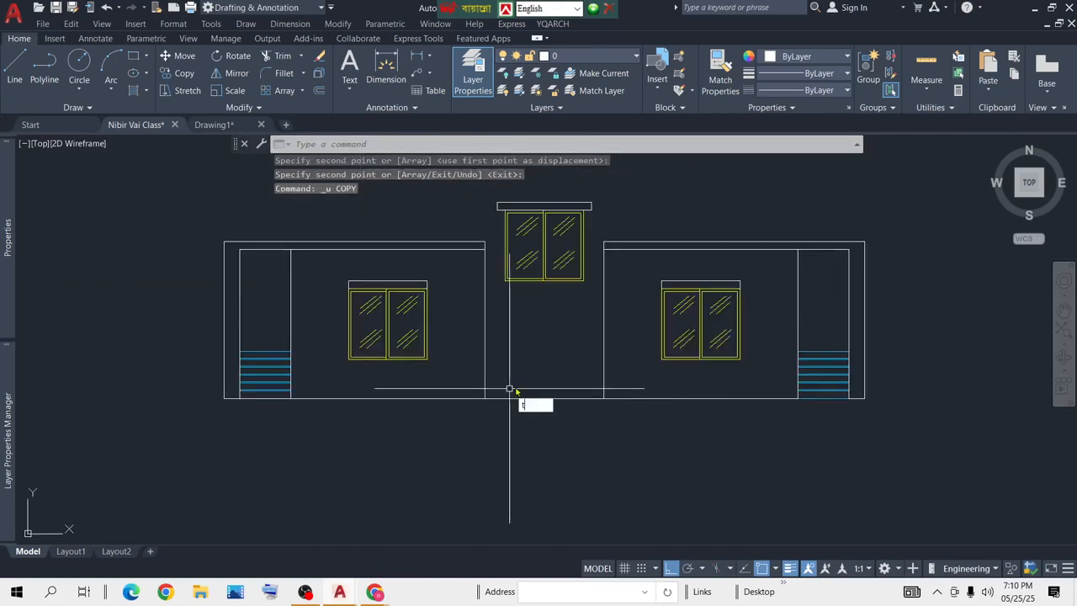
{"action": "type", "text": "r"}
{"action": "key", "text": "Return"}
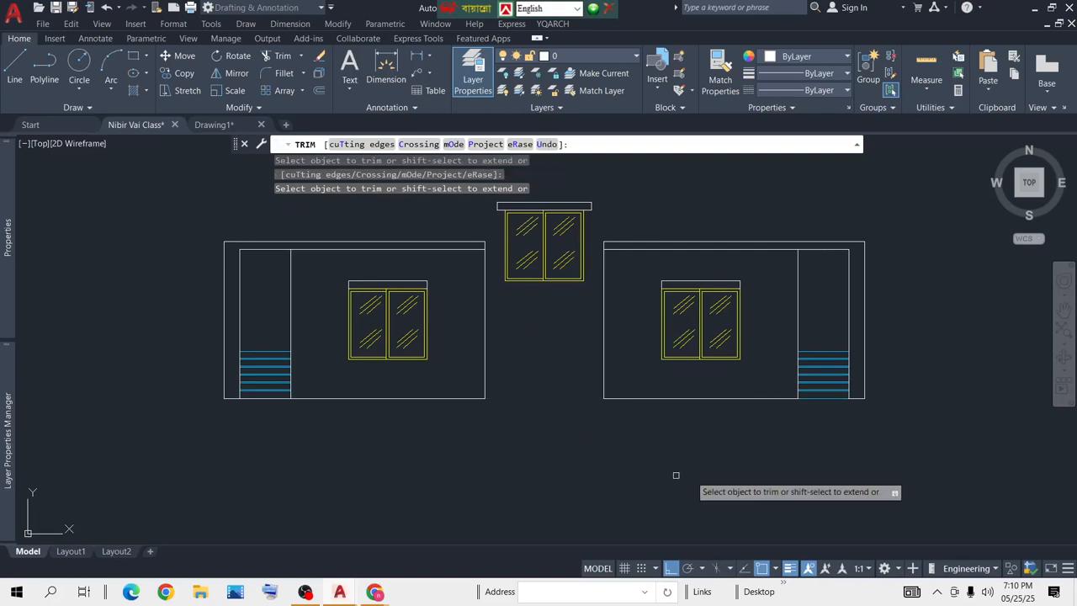
{"action": "scroll", "coordinate": [676, 475], "scroll_direction": "down", "scroll_amount": 4}
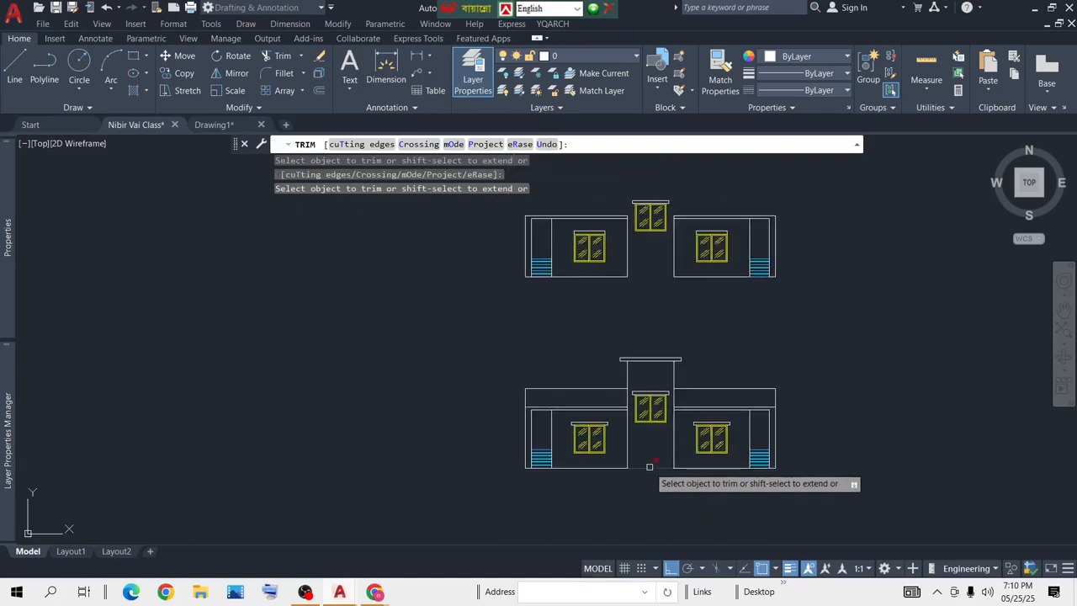
{"action": "key", "text": "Return"}
Step: Copy the trimmed middle elevation from its lower right corner onto the upper right corner of the copied ground-floor elevation
{"action": "middle_click_drag", "start_coordinate": [725, 297], "coordinate": [714, 408]}
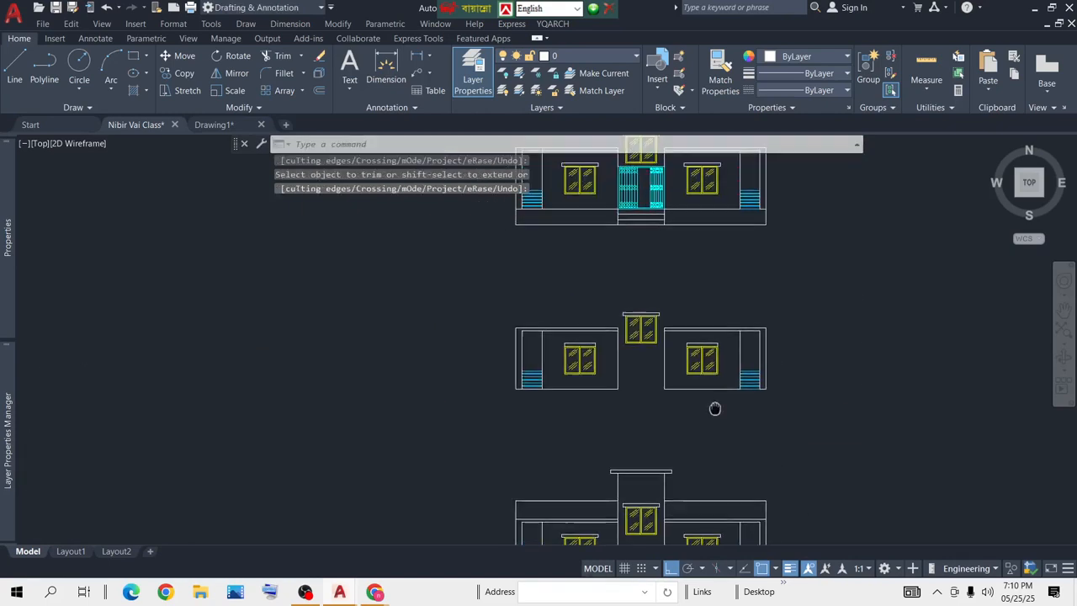
{"action": "scroll", "coordinate": [715, 383], "scroll_direction": "down", "scroll_amount": 2}
{"action": "left_click", "coordinate": [505, 406]}
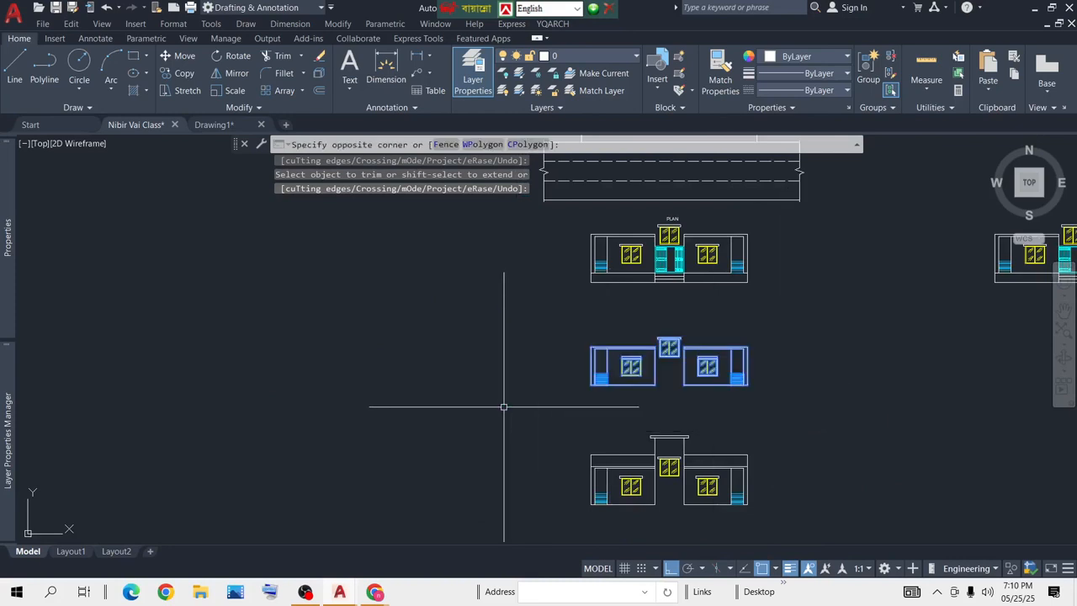
{"action": "type", "text": "cp"}
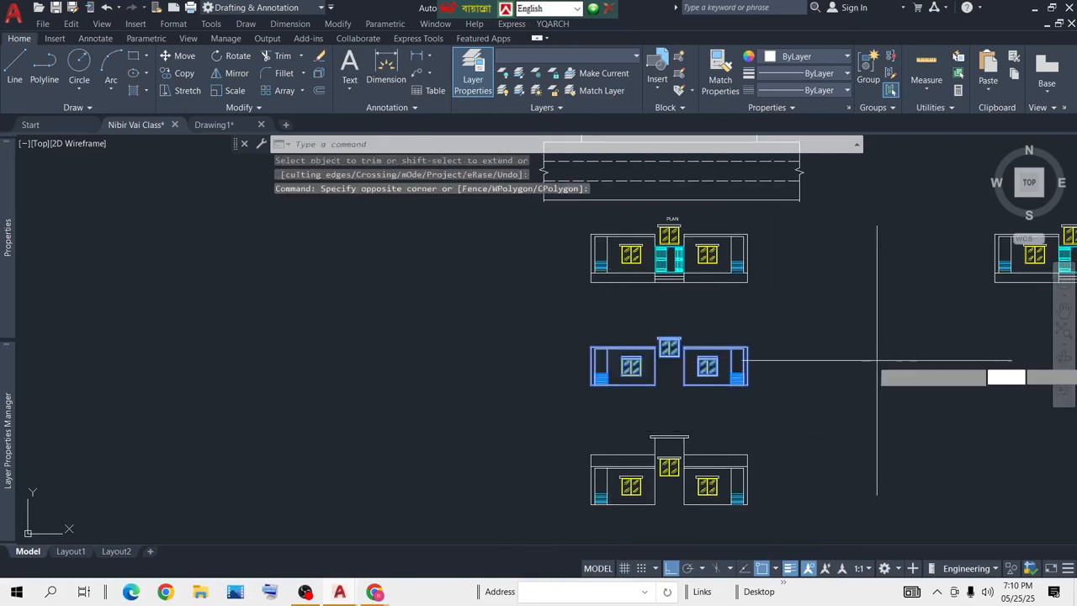
{"action": "key", "text": "Return"}
{"action": "scroll", "coordinate": [736, 374], "scroll_direction": "up", "scroll_amount": 6}
{"action": "left_click", "coordinate": [734, 370]}
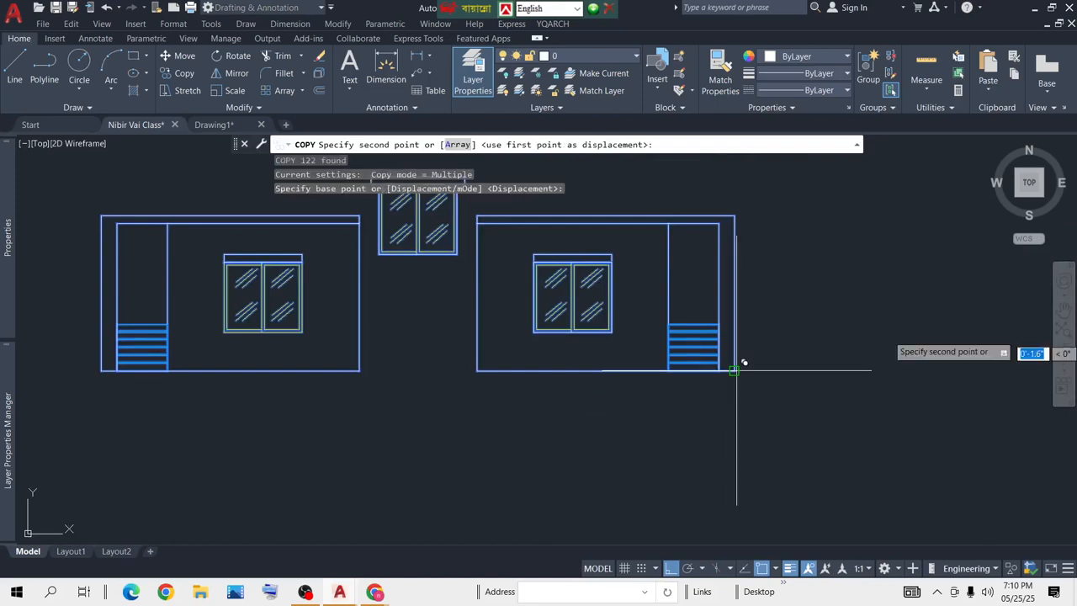
{"action": "scroll", "coordinate": [738, 365], "scroll_direction": "down", "scroll_amount": 6}
{"action": "scroll", "coordinate": [964, 299], "scroll_direction": "up", "scroll_amount": 6}
{"action": "scroll", "coordinate": [967, 282], "scroll_direction": "up", "scroll_amount": 2}
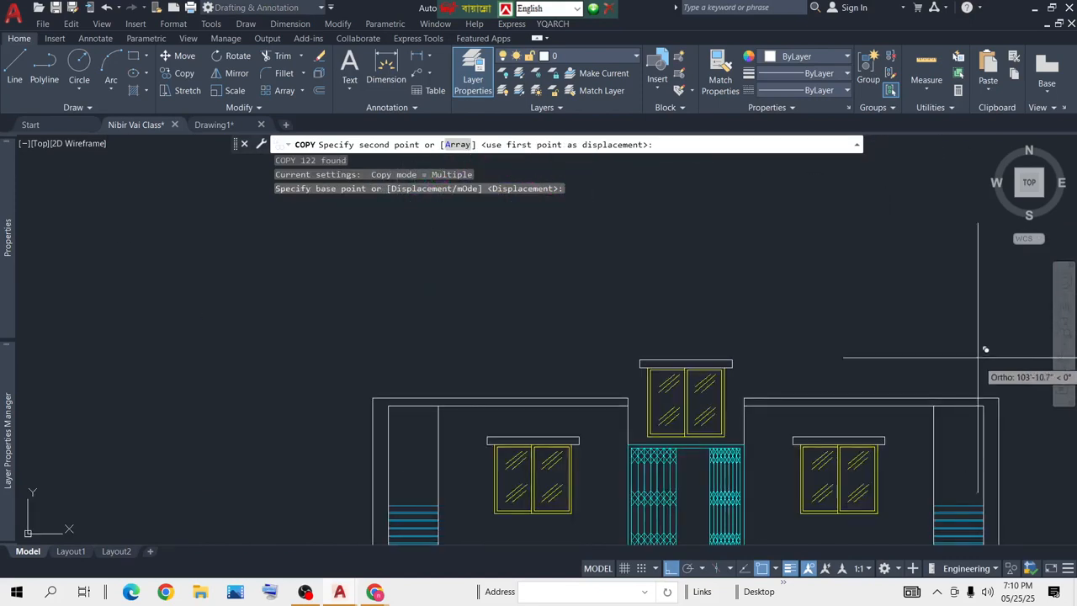
{"action": "left_click", "coordinate": [999, 397]}
Step: Stack a second copy of the middle elevation on the first one and finish copying
{"action": "middle_click_drag", "start_coordinate": [948, 274], "coordinate": [802, 367]}
{"action": "left_click", "coordinate": [854, 335]}
{"action": "scroll", "coordinate": [860, 325], "scroll_direction": "down", "scroll_amount": 5}
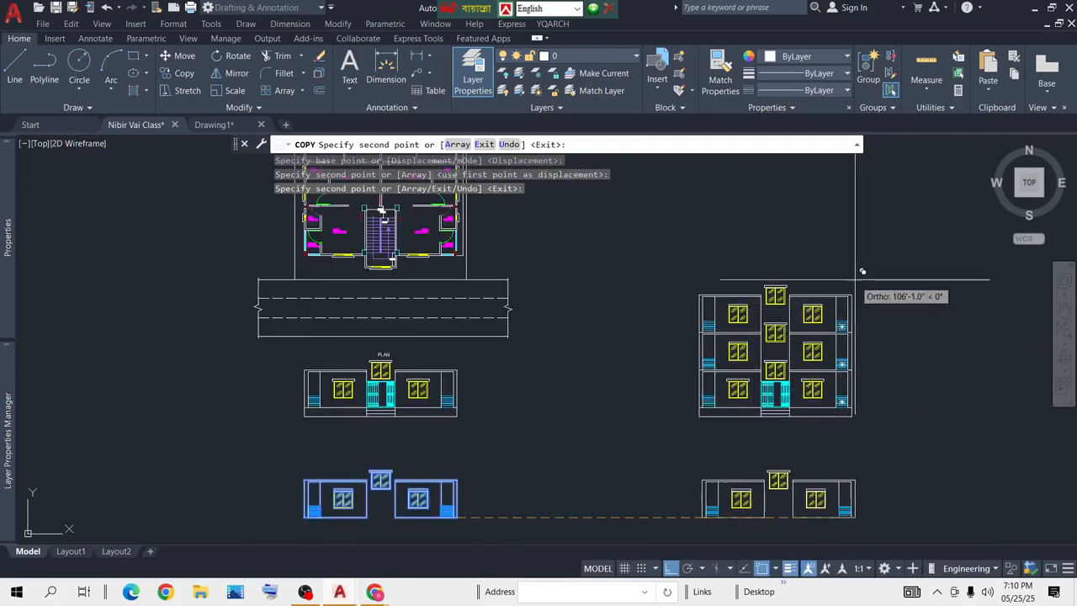
{"action": "key", "text": "space"}
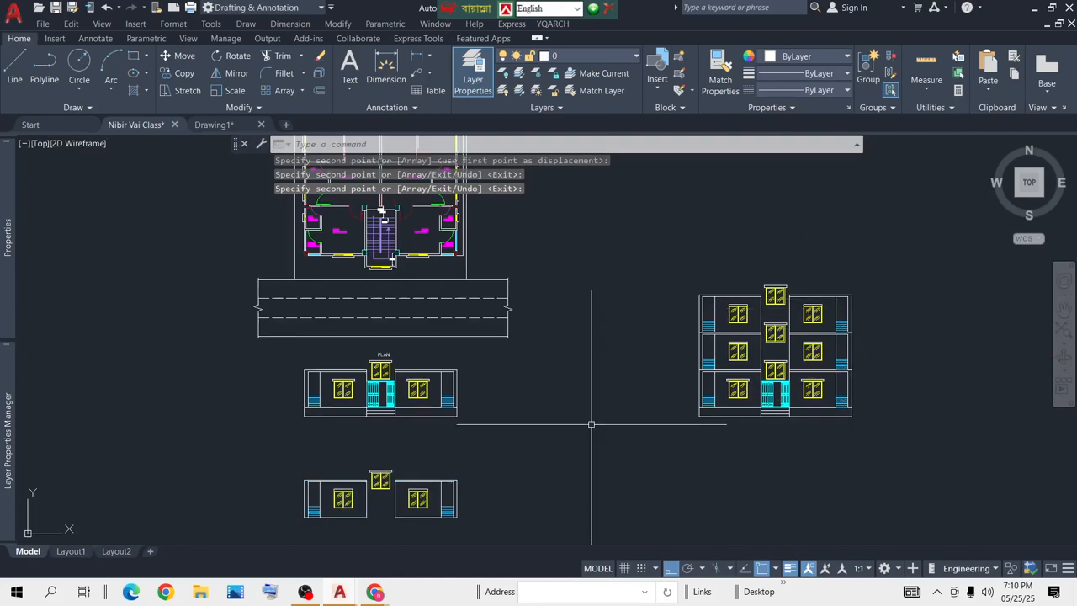
Step: Try to copy the top-floor elevation from its lower right corner onto the upper right corner of the stacked elevation
{"action": "middle_click_drag", "start_coordinate": [336, 496], "coordinate": [522, 376]}
{"action": "middle_click_drag", "start_coordinate": [490, 425], "coordinate": [512, 304]}
{"action": "left_click", "coordinate": [505, 307]}
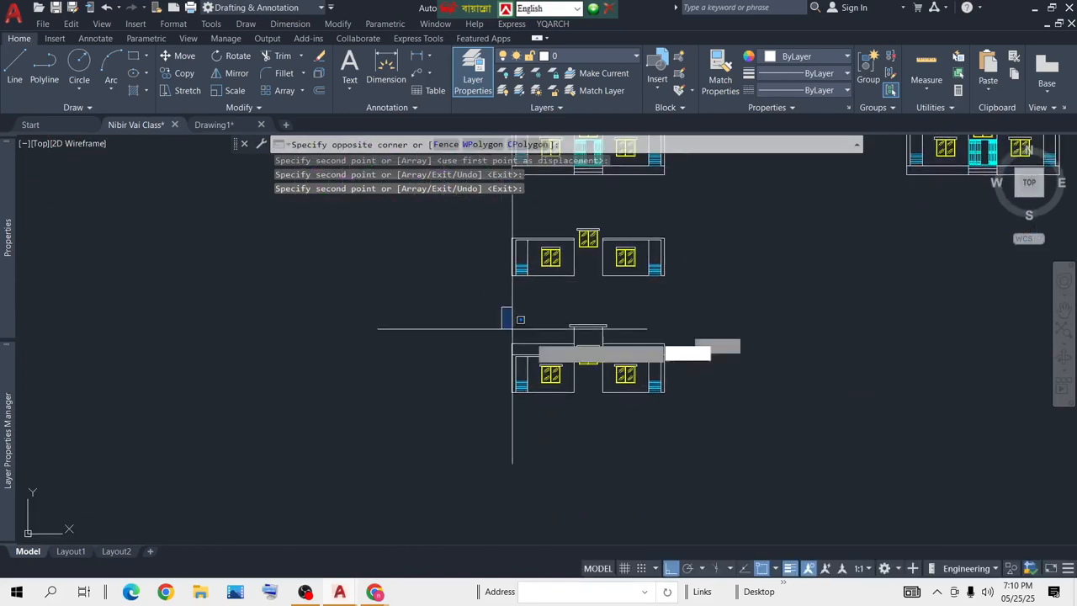
{"action": "left_click", "coordinate": [699, 440]}
{"action": "type", "text": "cp"}
{"action": "key", "text": "space"}
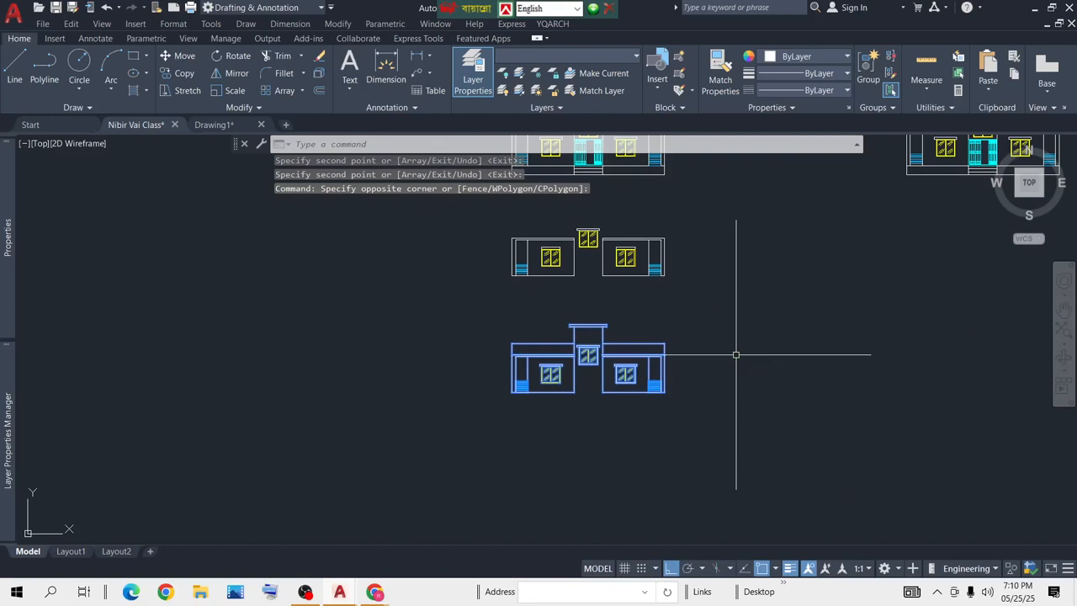
{"action": "scroll", "coordinate": [678, 410], "scroll_direction": "up", "scroll_amount": 8}
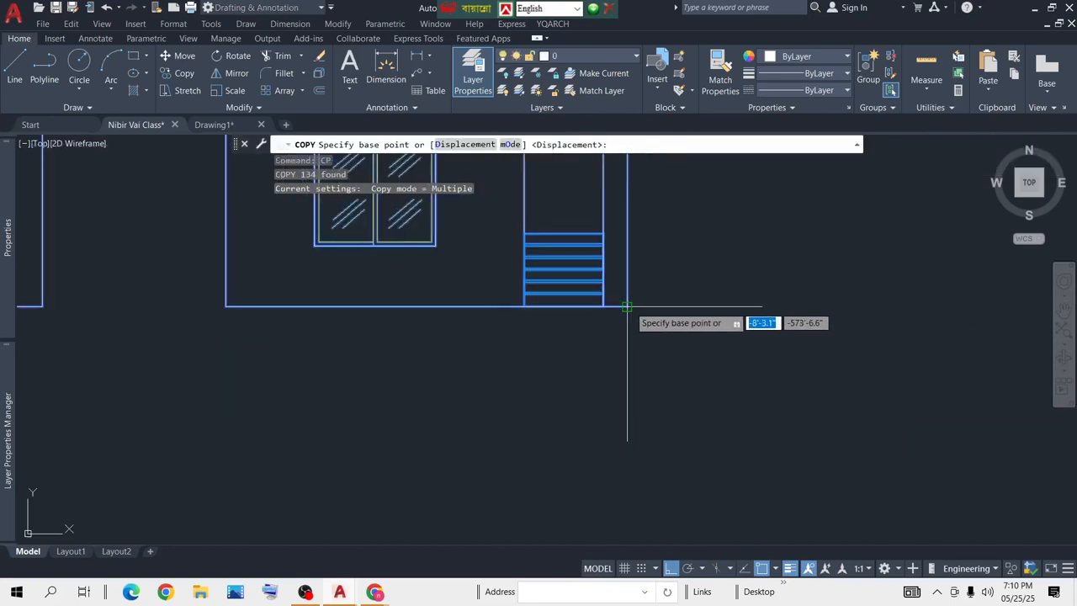
{"action": "left_click", "coordinate": [627, 307]}
{"action": "scroll", "coordinate": [627, 308], "scroll_direction": "down", "scroll_amount": 6}
{"action": "scroll", "coordinate": [690, 312], "scroll_direction": "up", "scroll_amount": 4}
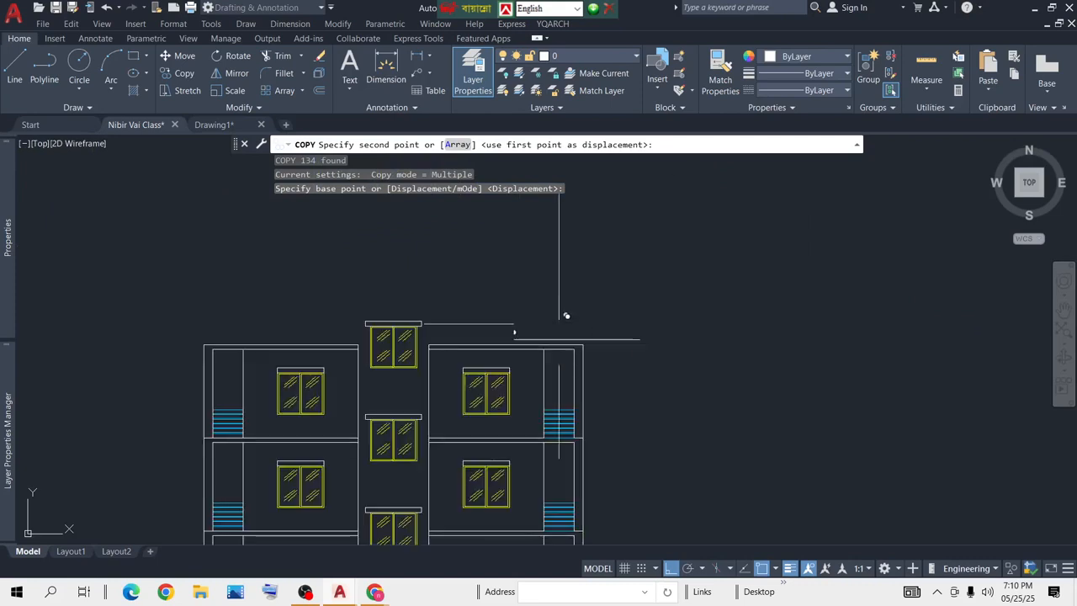
{"action": "left_click", "coordinate": [592, 333]}
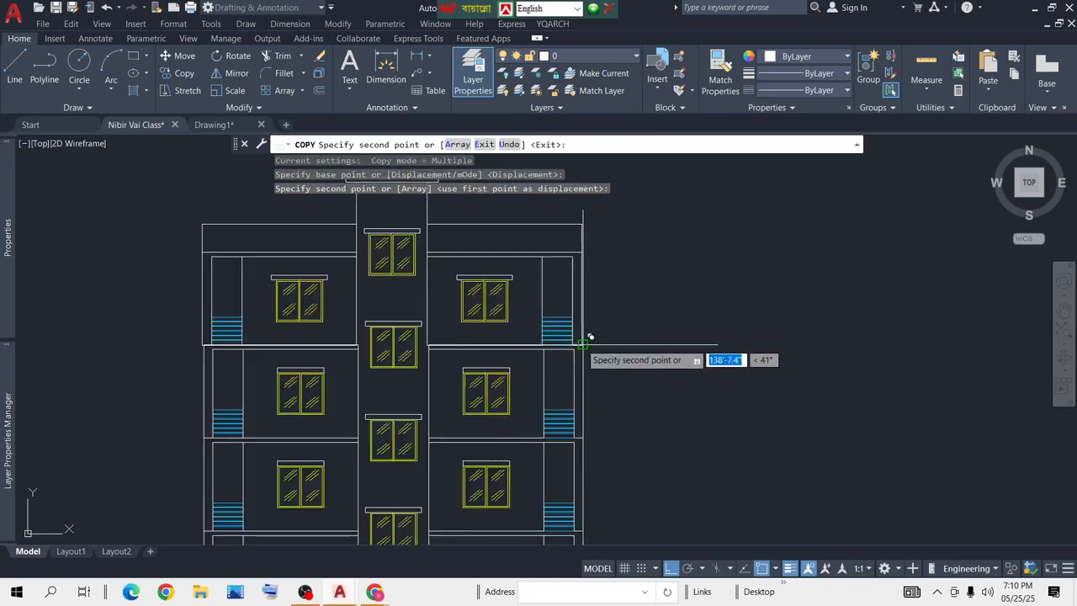
Step: Check the alignment of the top-floor copy, undo its placement and cancel copying
{"action": "scroll", "coordinate": [541, 295], "scroll_direction": "up", "scroll_amount": 5}
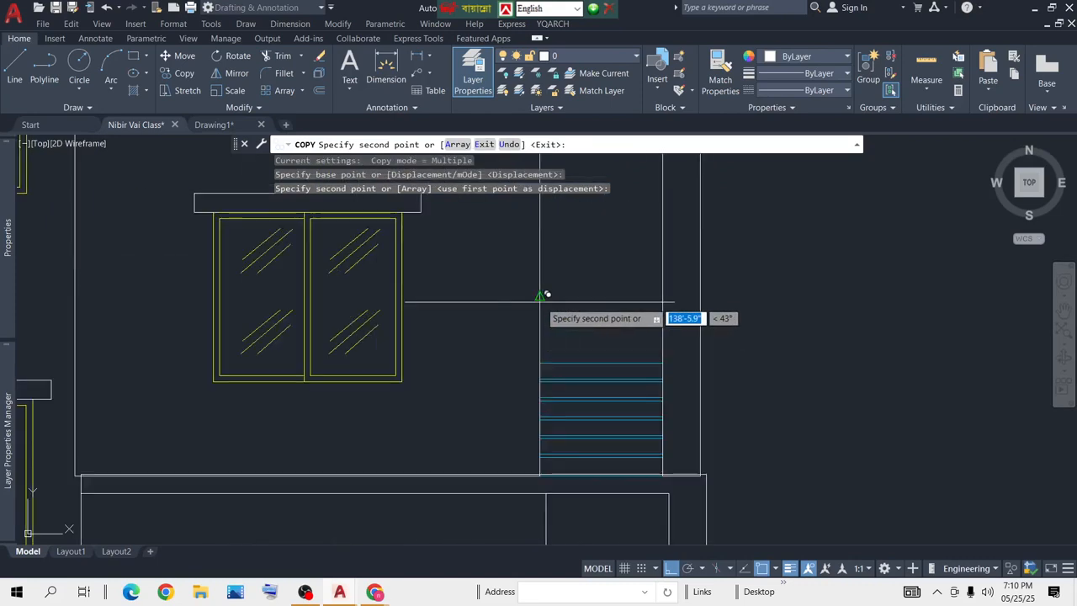
{"action": "scroll", "coordinate": [563, 294], "scroll_direction": "down", "scroll_amount": 4}
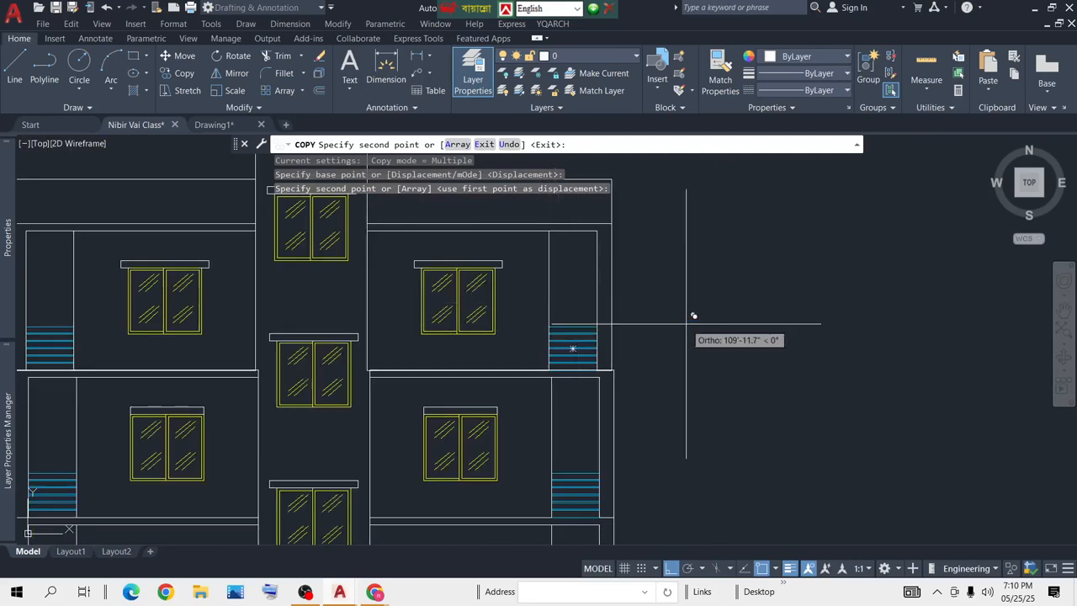
{"action": "scroll", "coordinate": [693, 315], "scroll_direction": "down", "scroll_amount": 4}
{"action": "type", "text": "u"}
{"action": "key", "text": "Return"}
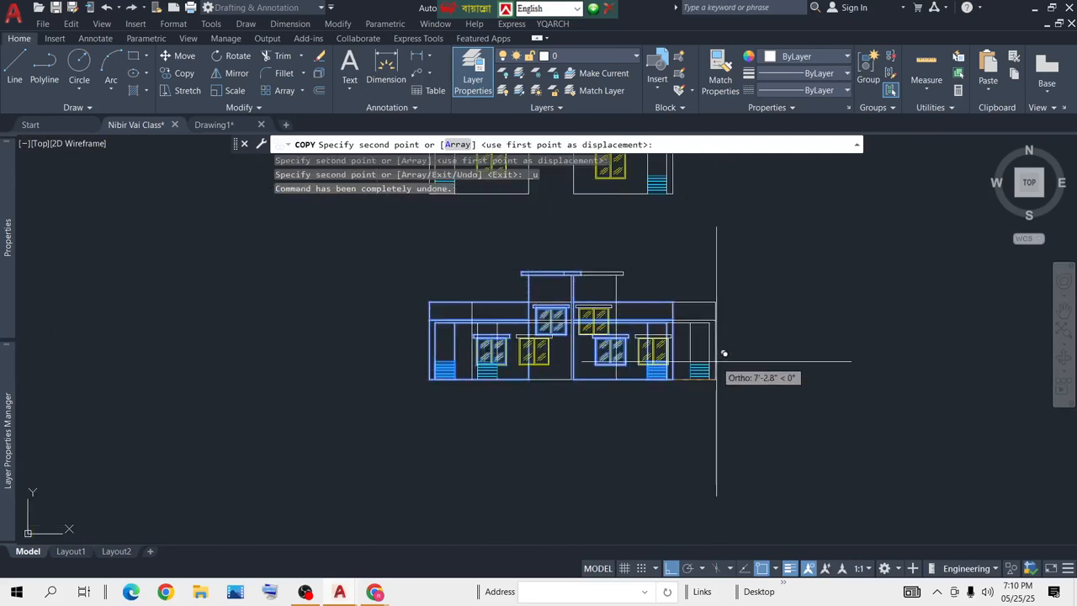
{"action": "key", "text": "Escape"}
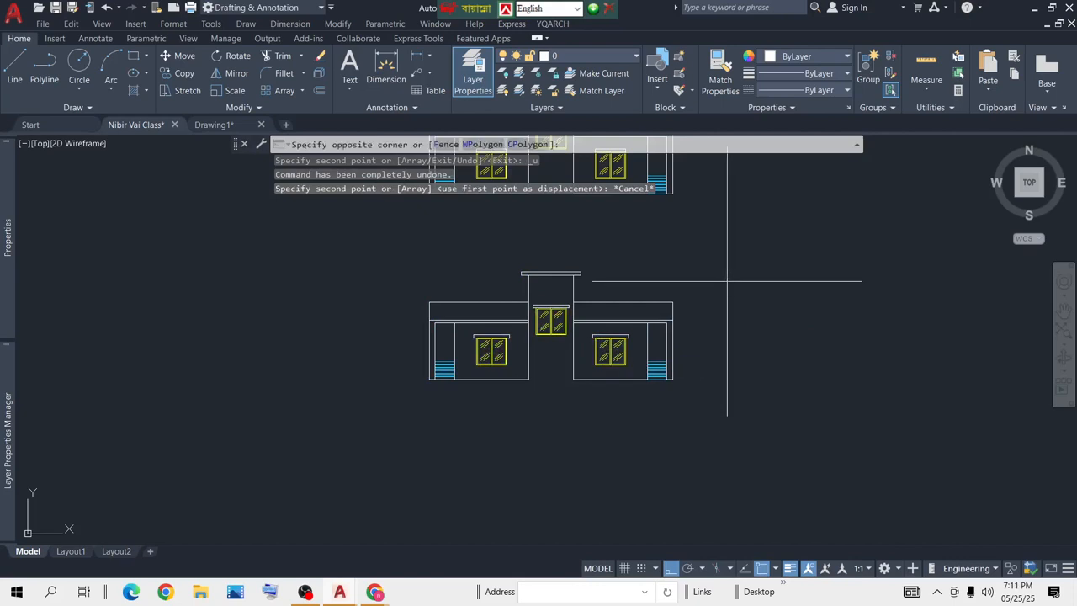
Step: Copy the whole top-floor elevation from its lower right corner onto the upper right corner of the stacked elevation and finish copying
{"action": "left_click", "coordinate": [747, 281]}
{"action": "left_click", "coordinate": [759, 250]}
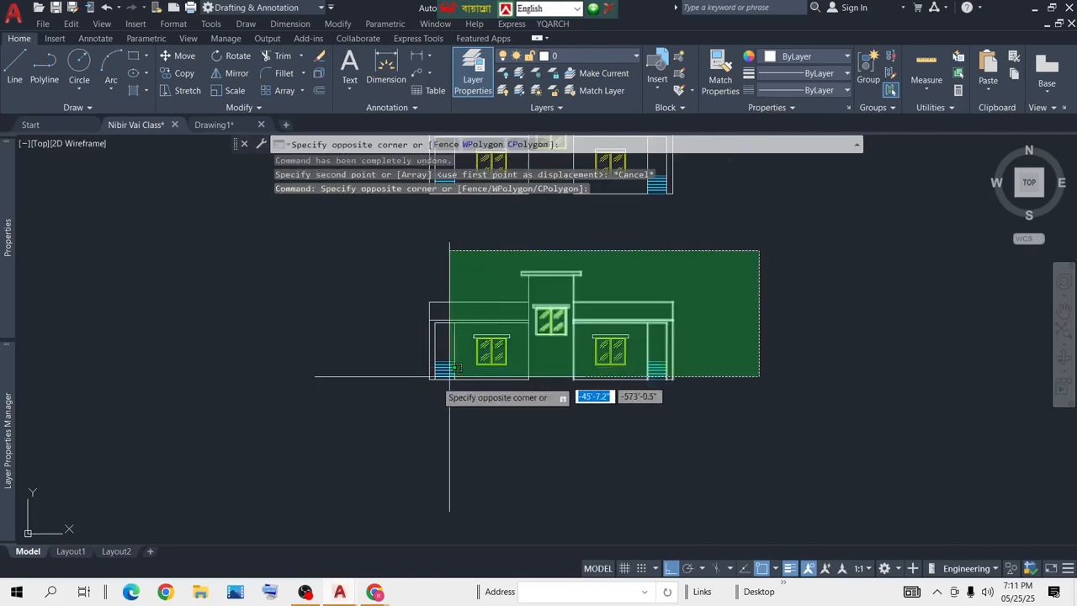
{"action": "left_click", "coordinate": [404, 377]}
{"action": "type", "text": "cp"}
{"action": "key", "text": "Return"}
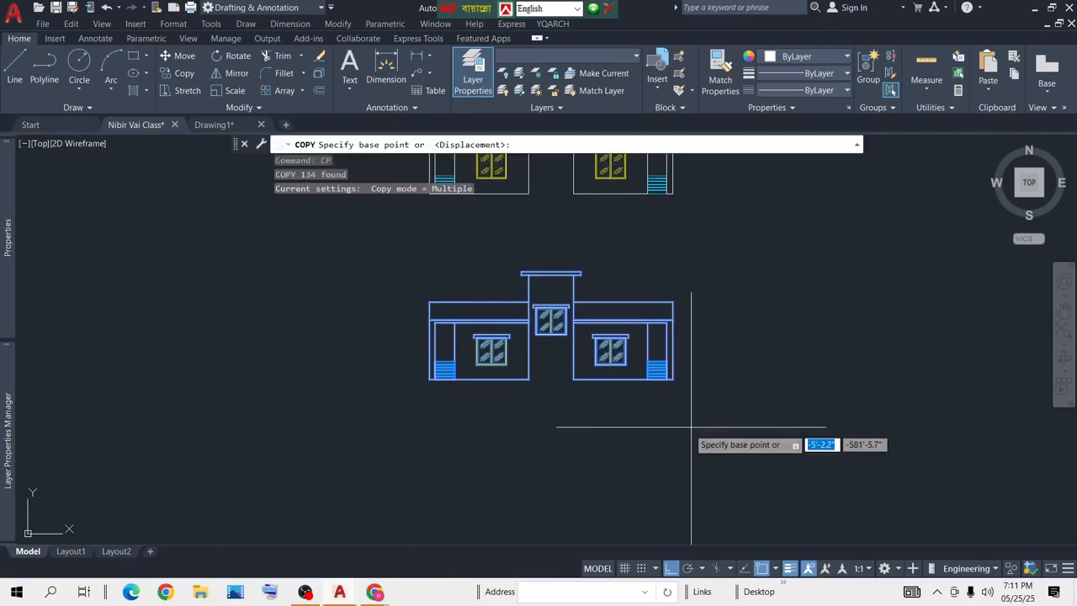
{"action": "scroll", "coordinate": [671, 383], "scroll_direction": "up", "scroll_amount": 8}
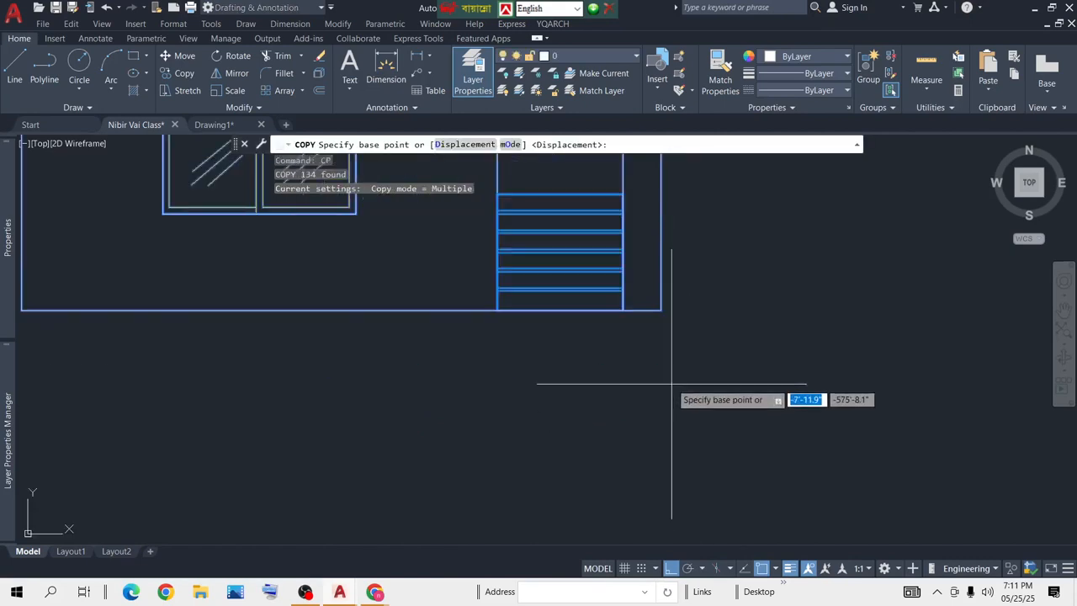
{"action": "left_click", "coordinate": [662, 312]}
{"action": "scroll", "coordinate": [760, 329], "scroll_direction": "down", "scroll_amount": 8}
{"action": "middle_click_drag", "start_coordinate": [760, 329], "coordinate": [531, 434]}
{"action": "scroll", "coordinate": [619, 364], "scroll_direction": "down", "scroll_amount": 6}
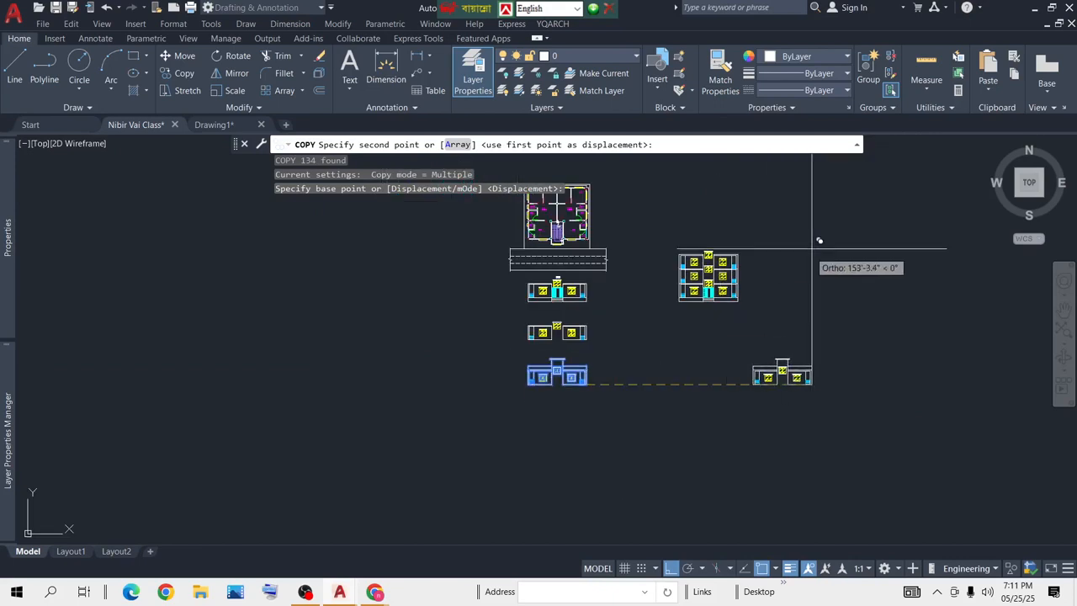
{"action": "scroll", "coordinate": [756, 239], "scroll_direction": "up", "scroll_amount": 8}
{"action": "scroll", "coordinate": [589, 337], "scroll_direction": "up", "scroll_amount": 5}
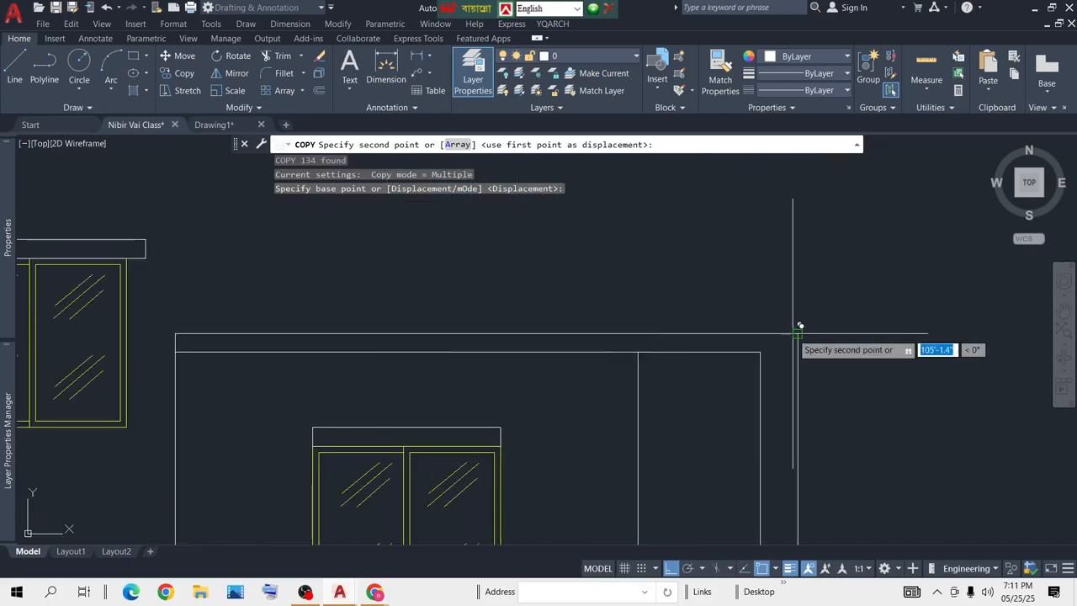
{"action": "left_click", "coordinate": [799, 329]}
{"action": "scroll", "coordinate": [804, 336], "scroll_direction": "down", "scroll_amount": 6}
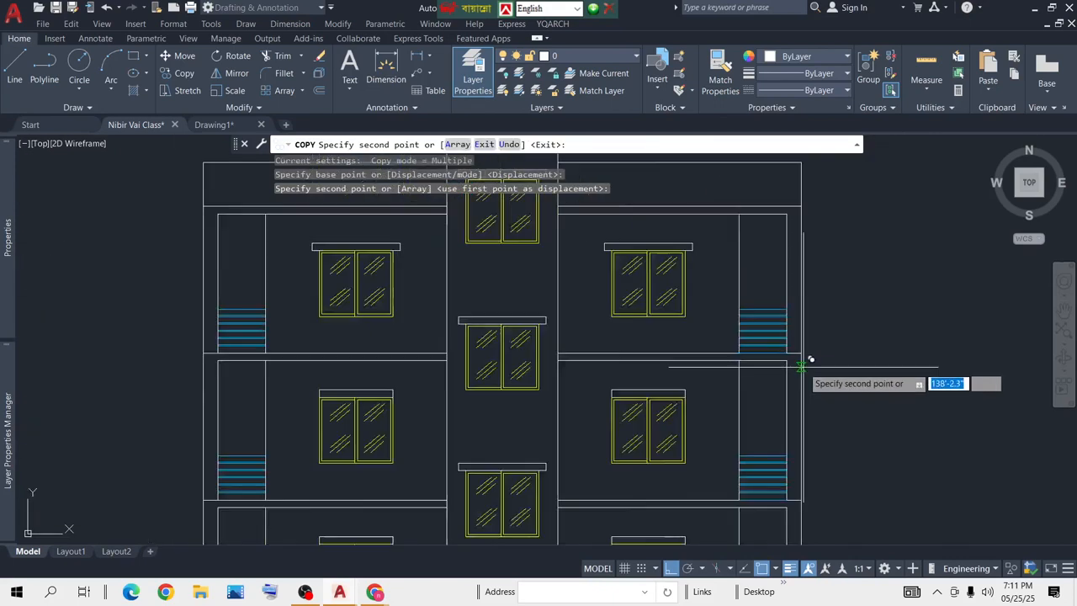
{"action": "key", "text": "Return"}
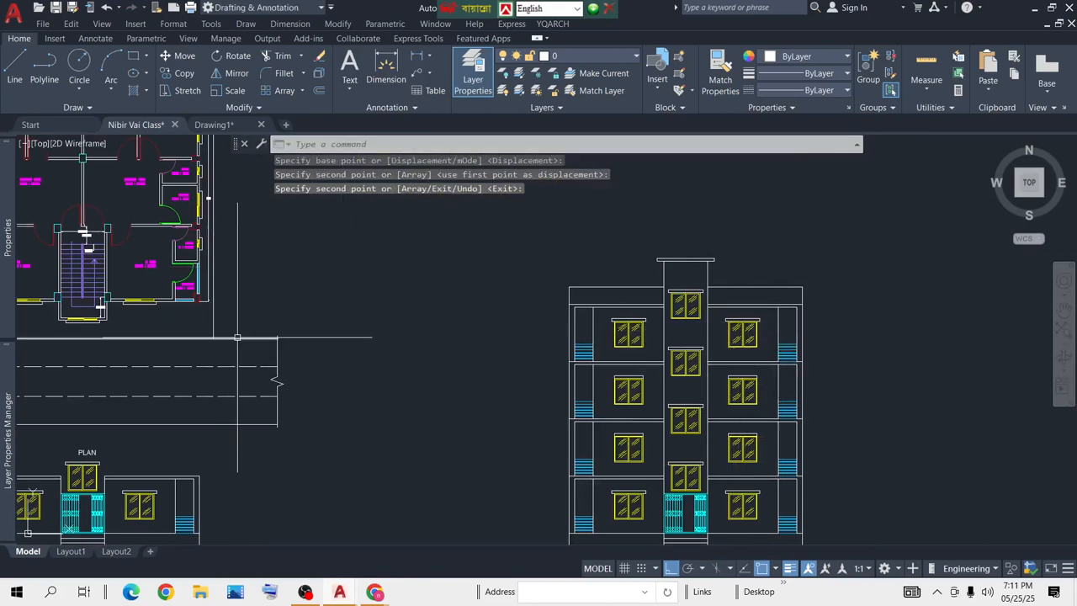
Step: Draw vertical construction lines through the outer edges of the toilet window sunshades on both sides of the floor plan
{"action": "middle_click_drag", "start_coordinate": [261, 281], "coordinate": [529, 165]}
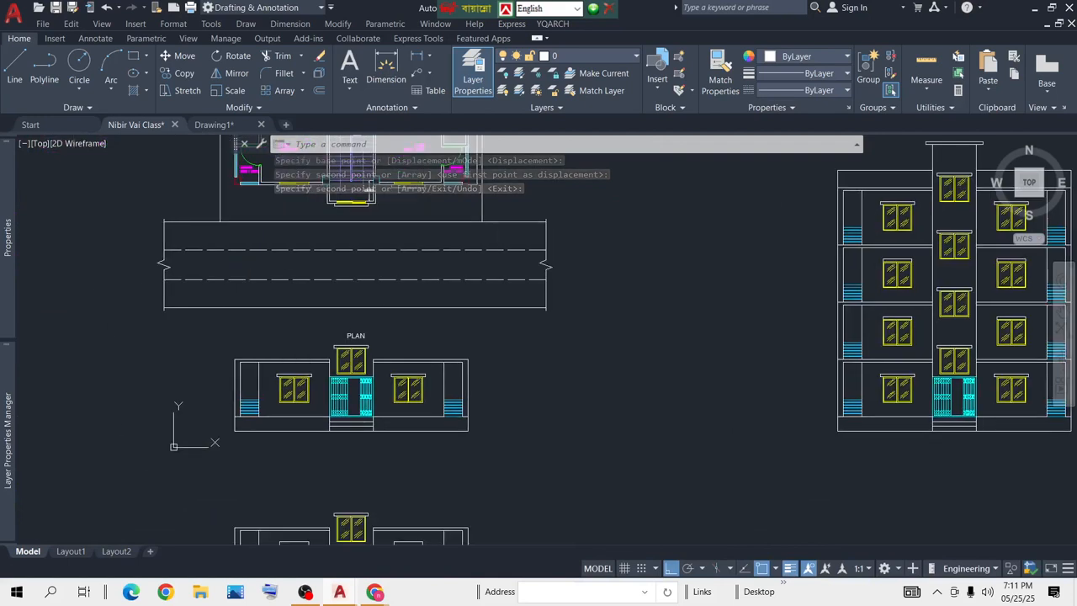
{"action": "scroll", "coordinate": [362, 253], "scroll_direction": "up", "scroll_amount": 6}
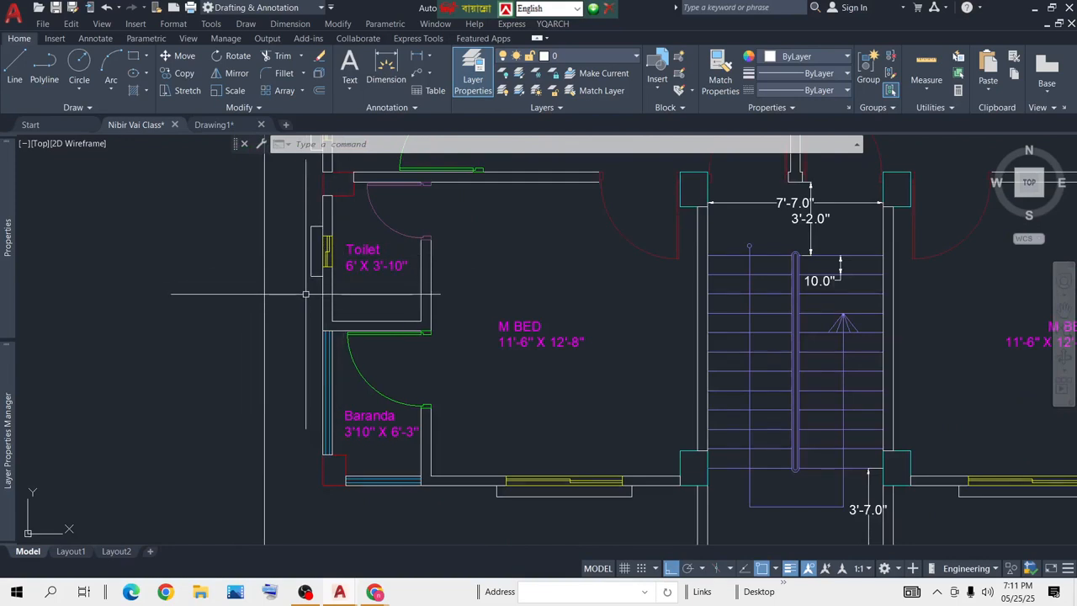
{"action": "scroll", "coordinate": [323, 271], "scroll_direction": "down", "scroll_amount": 6}
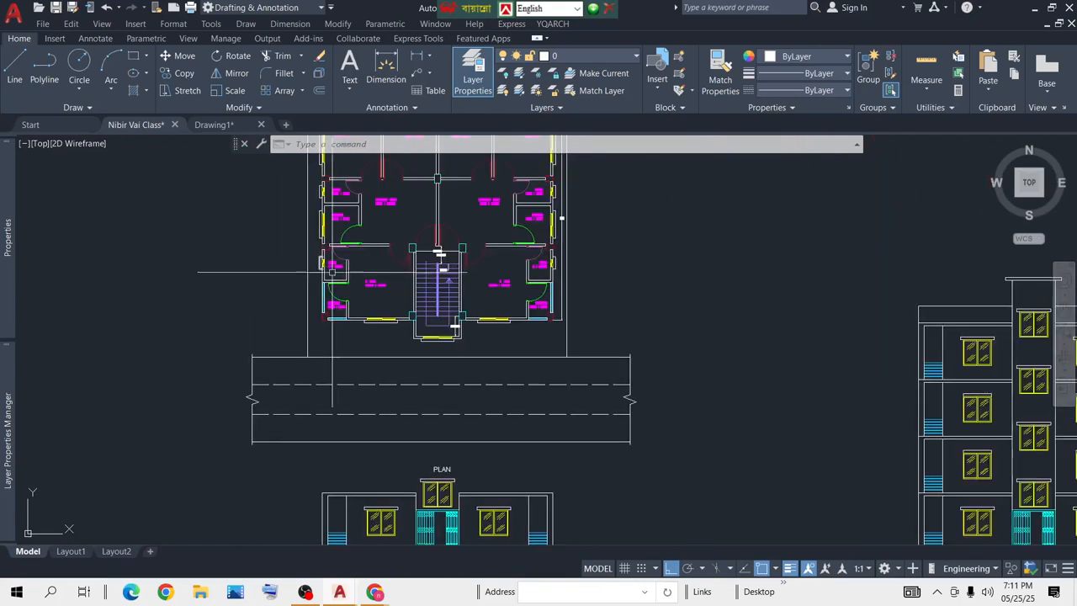
{"action": "middle_click_drag", "start_coordinate": [465, 439], "coordinate": [442, 337]}
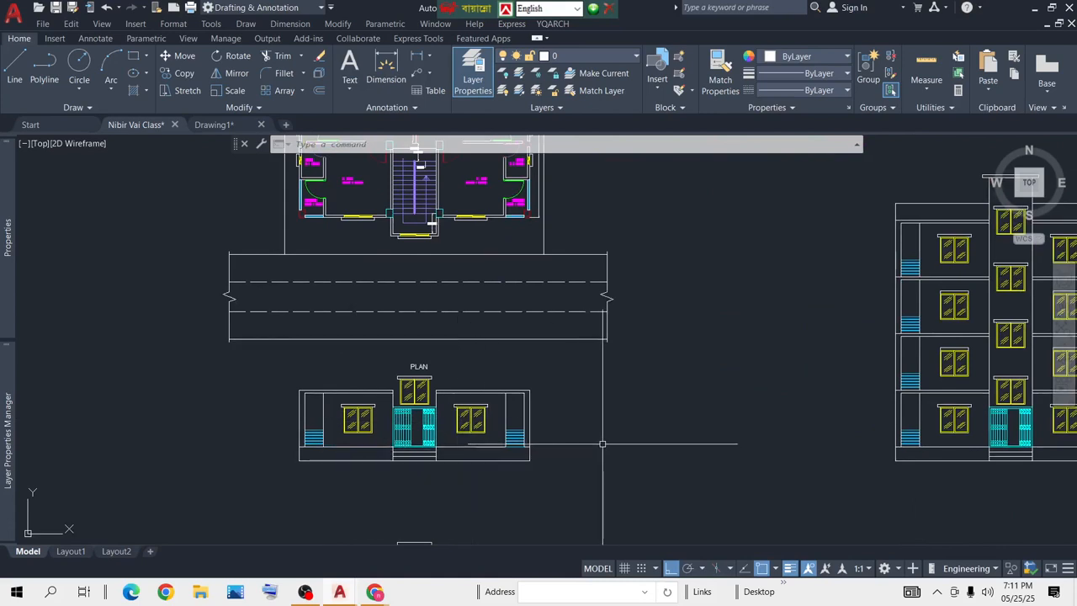
{"action": "type", "text": "l"}
{"action": "key", "text": "Return"}
{"action": "type", "text": "v"}
{"action": "key", "text": "Return"}
{"action": "middle_click_drag", "start_coordinate": [281, 182], "coordinate": [310, 266]}
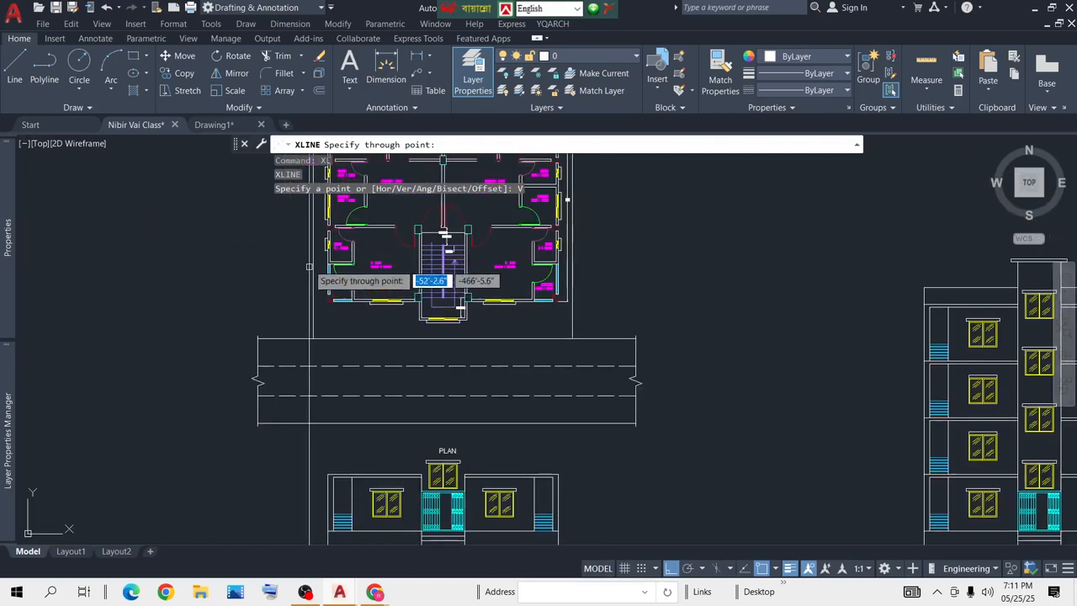
{"action": "scroll", "coordinate": [329, 219], "scroll_direction": "up", "scroll_amount": 12}
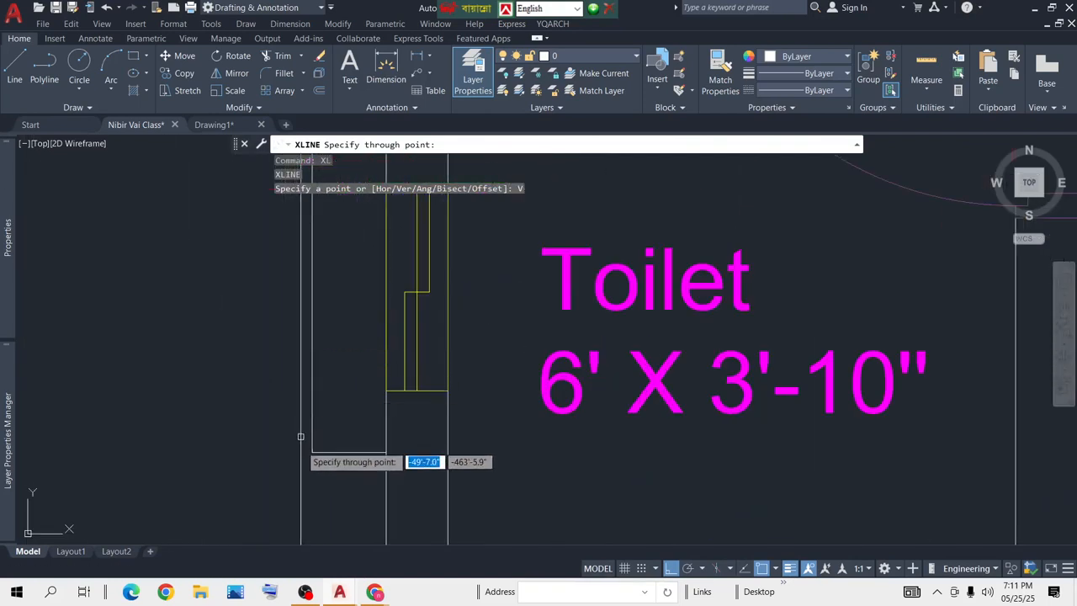
{"action": "scroll", "coordinate": [312, 450], "scroll_direction": "down", "scroll_amount": 6}
{"action": "middle_click_drag", "start_coordinate": [713, 403], "coordinate": [373, 360]}
{"action": "scroll", "coordinate": [724, 358], "scroll_direction": "down", "scroll_amount": 6}
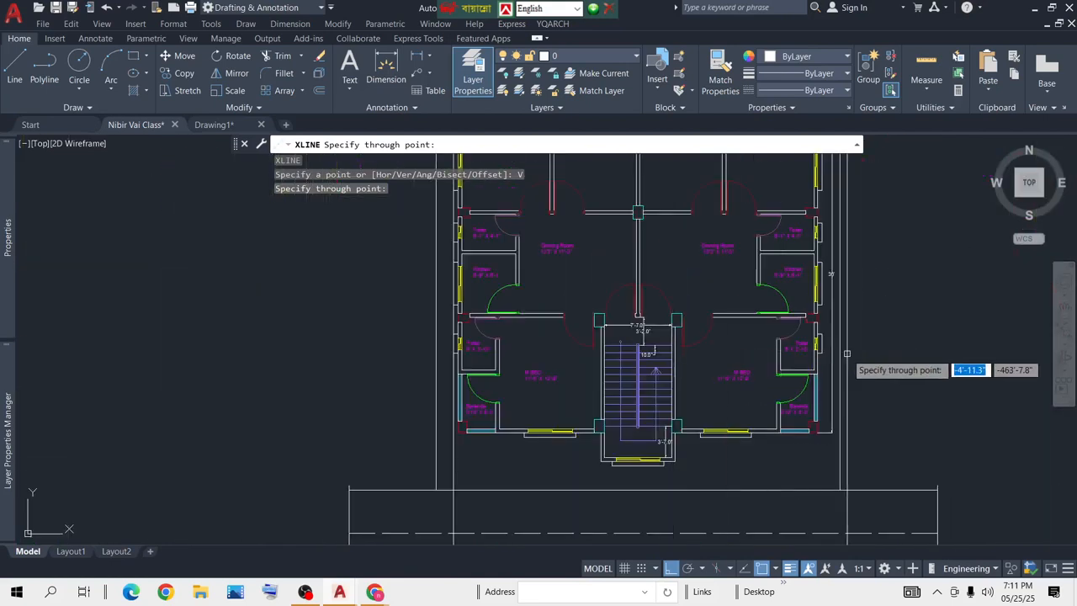
{"action": "scroll", "coordinate": [847, 353], "scroll_direction": "up", "scroll_amount": 6}
{"action": "left_click", "coordinate": [734, 353]}
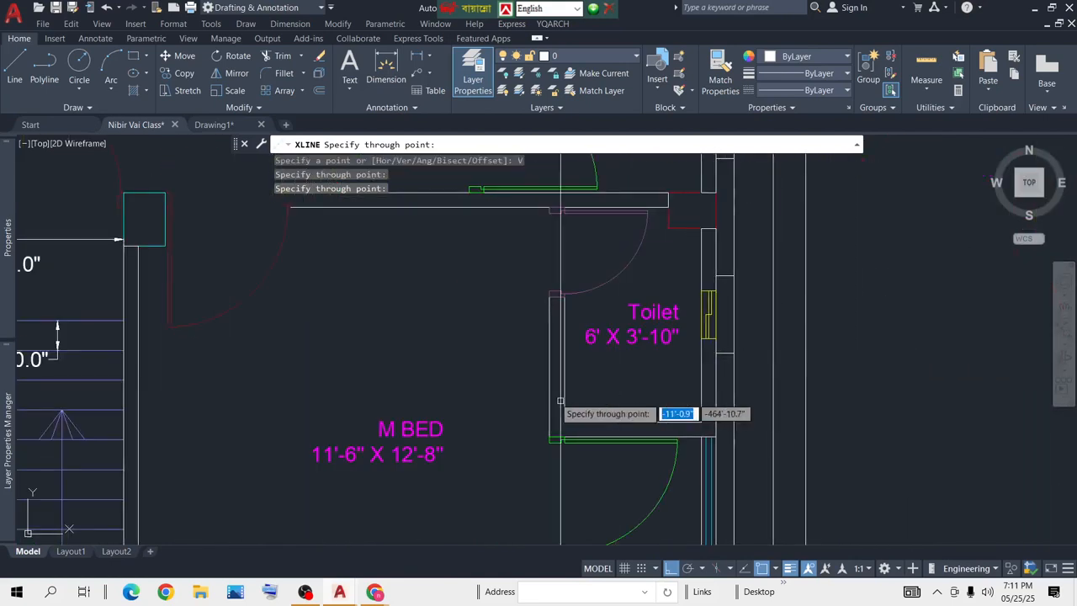
{"action": "key", "text": "Return"}
Step: Offset the floor line of the original ground-floor elevation 7' upward to the window-head level
{"action": "scroll", "coordinate": [521, 346], "scroll_direction": "down", "scroll_amount": 7}
{"action": "middle_click_drag", "start_coordinate": [536, 410], "coordinate": [536, 132]}
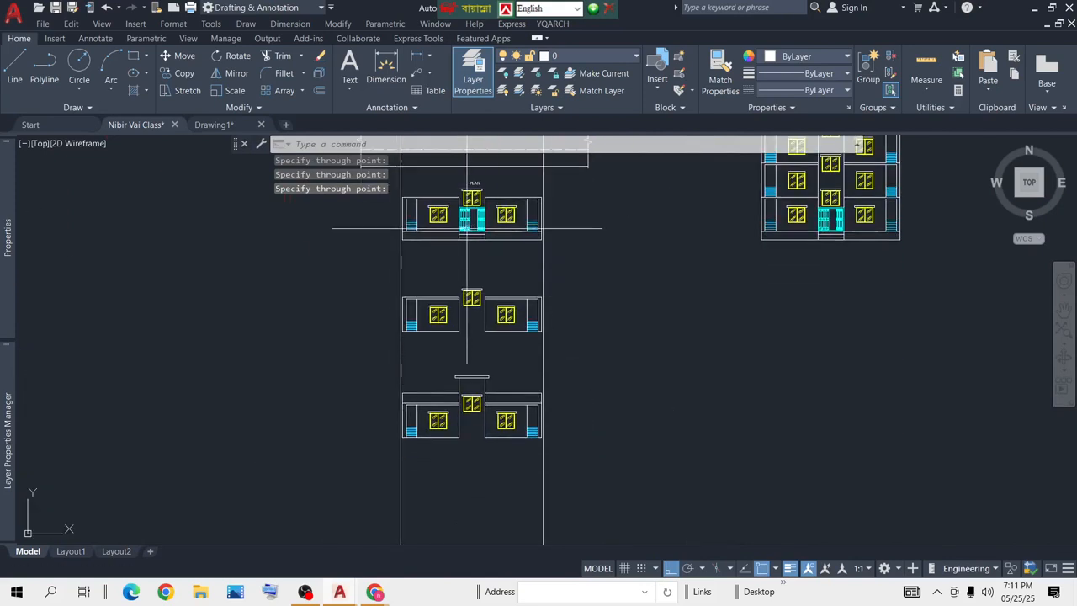
{"action": "scroll", "coordinate": [467, 227], "scroll_direction": "up", "scroll_amount": 7}
{"action": "scroll", "coordinate": [484, 324], "scroll_direction": "down", "scroll_amount": 4}
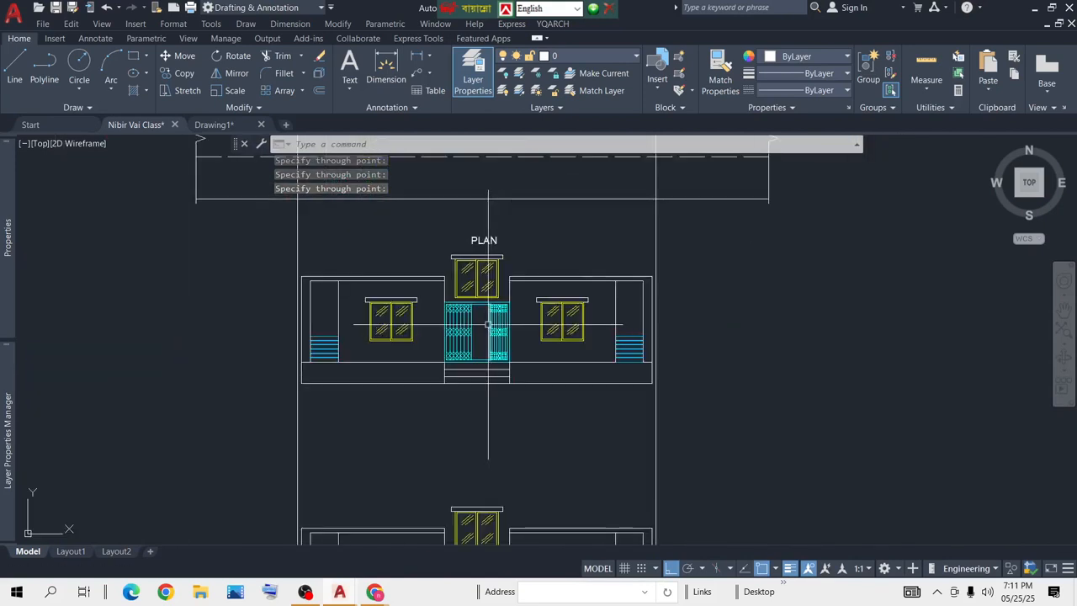
{"action": "mouse_move", "coordinate": [391, 320]}
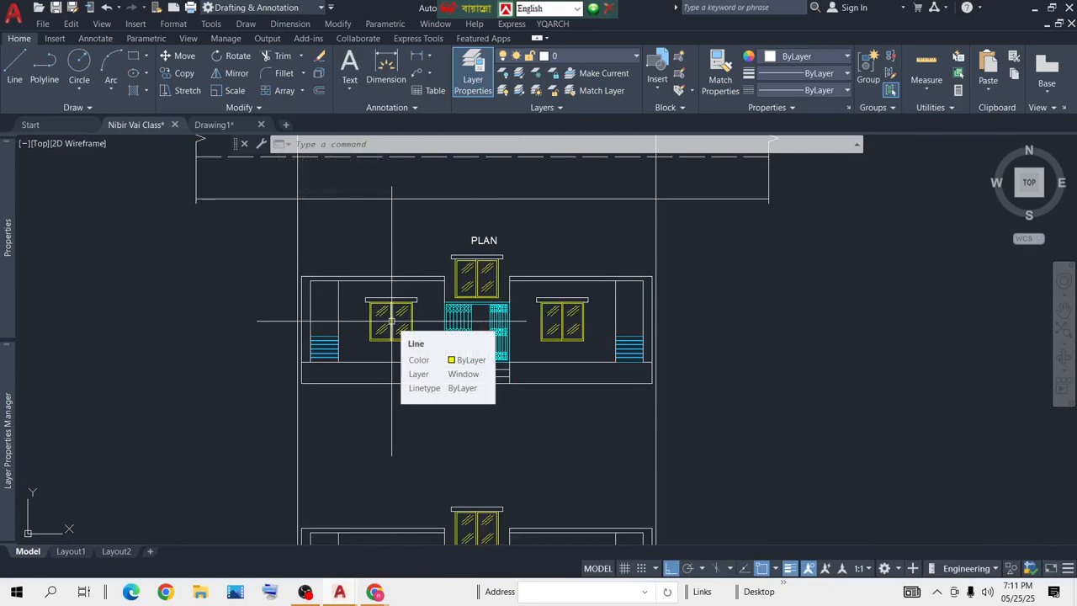
{"action": "scroll", "coordinate": [343, 300], "scroll_direction": "up", "scroll_amount": 4}
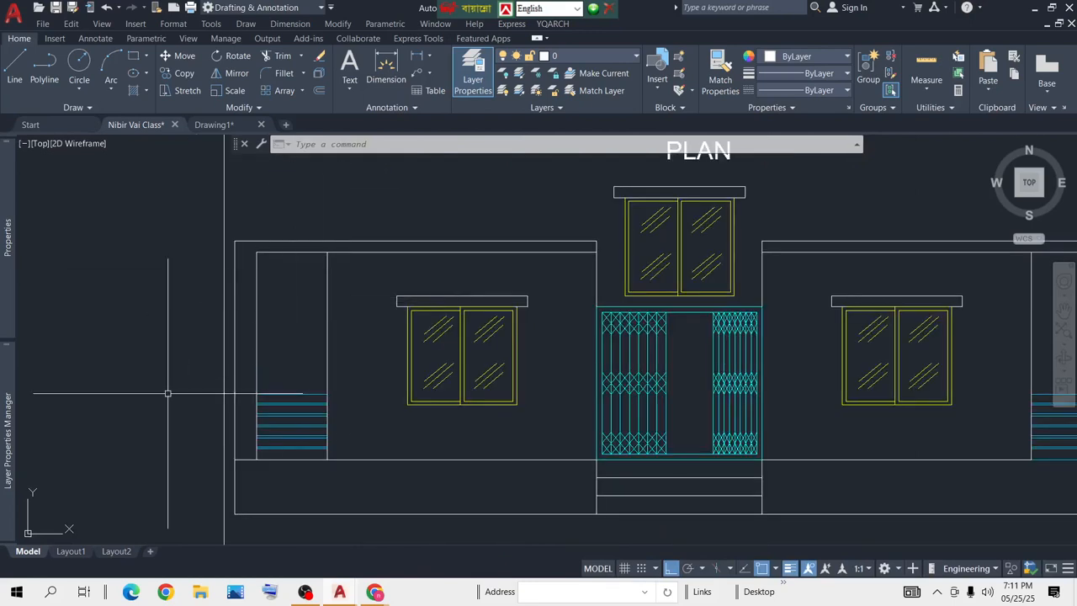
{"action": "scroll", "coordinate": [545, 523], "scroll_direction": "up", "scroll_amount": 2}
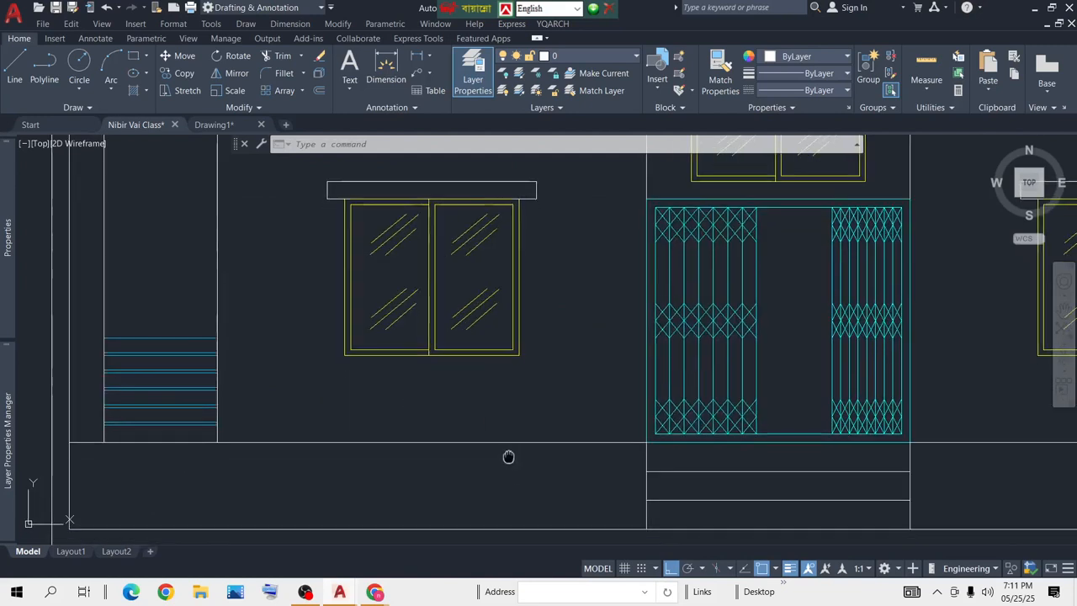
{"action": "scroll", "coordinate": [507, 454], "scroll_direction": "down", "scroll_amount": 4}
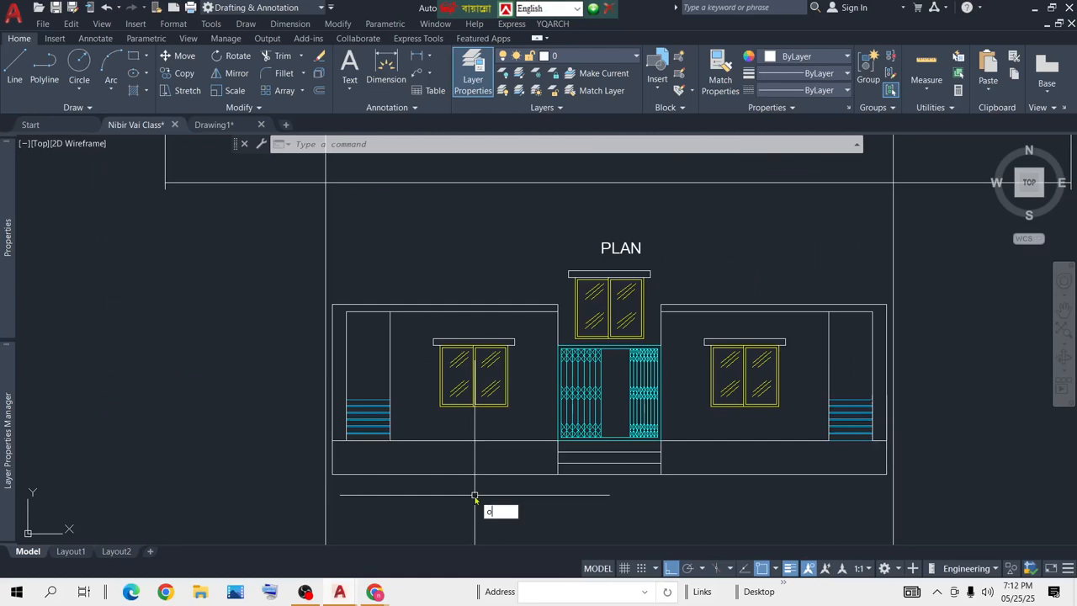
{"action": "type", "text": "o"}
{"action": "key", "text": "Return"}
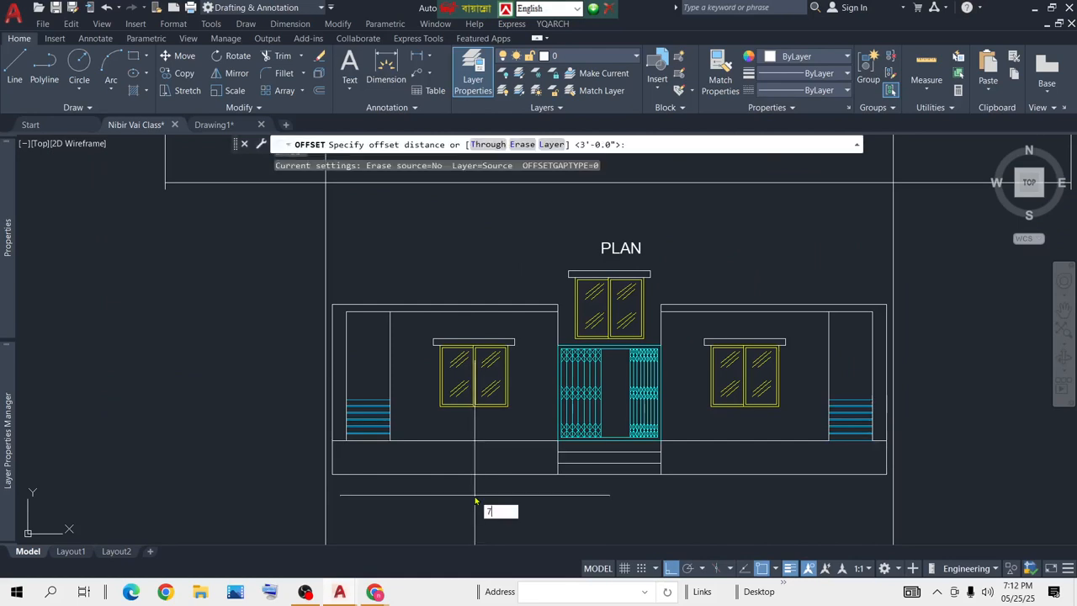
{"action": "type", "text": "7"}
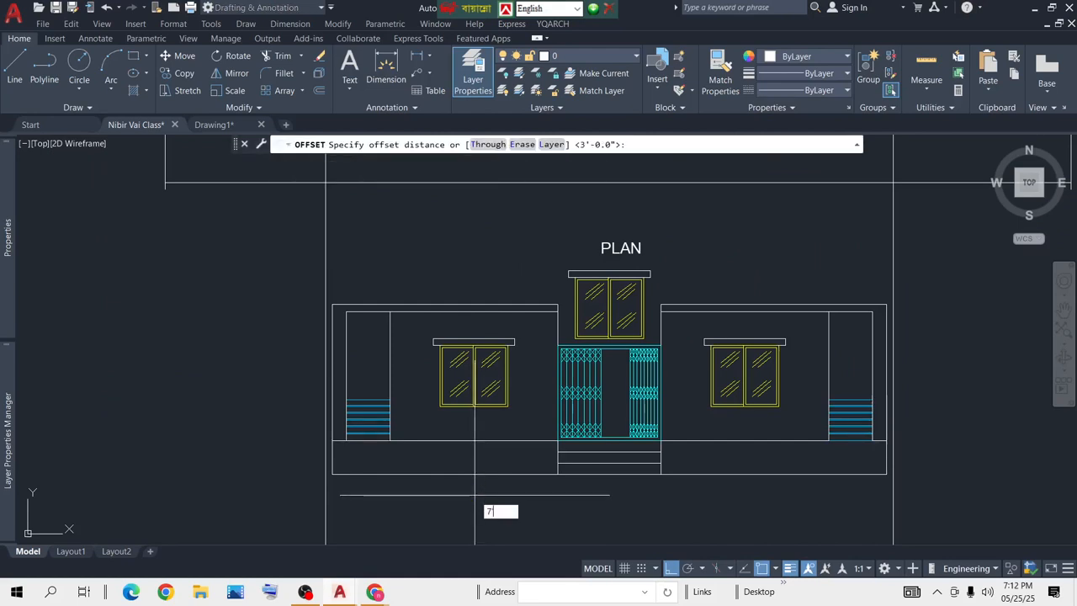
{"action": "key", "text": "Return"}
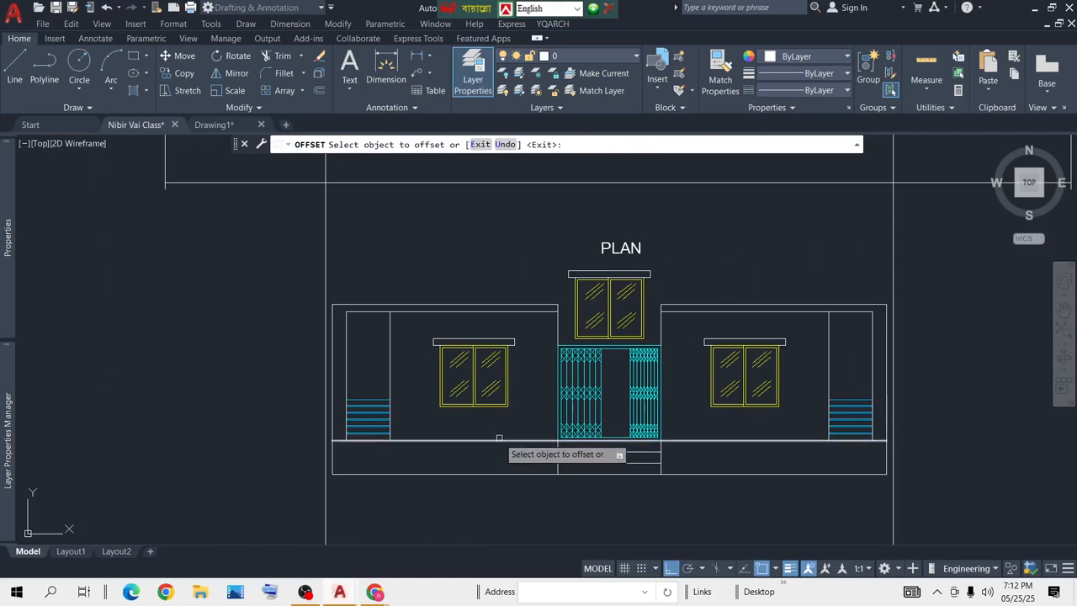
{"action": "left_click", "coordinate": [500, 441]}
{"action": "left_click", "coordinate": [500, 379]}
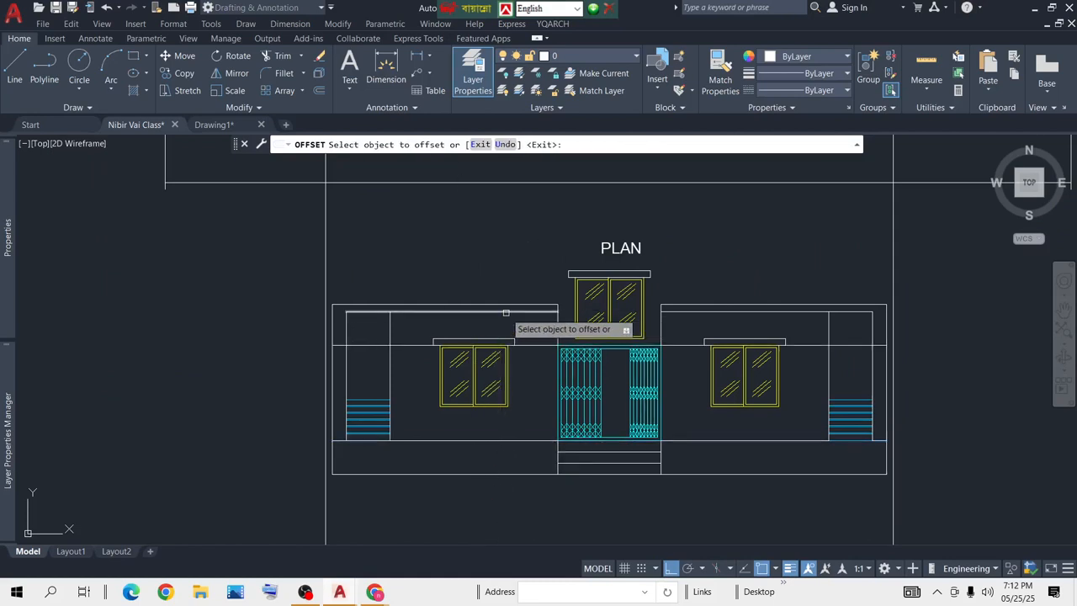
{"action": "key", "text": "Escape"}
{"action": "scroll", "coordinate": [353, 320], "scroll_direction": "up", "scroll_amount": 5}
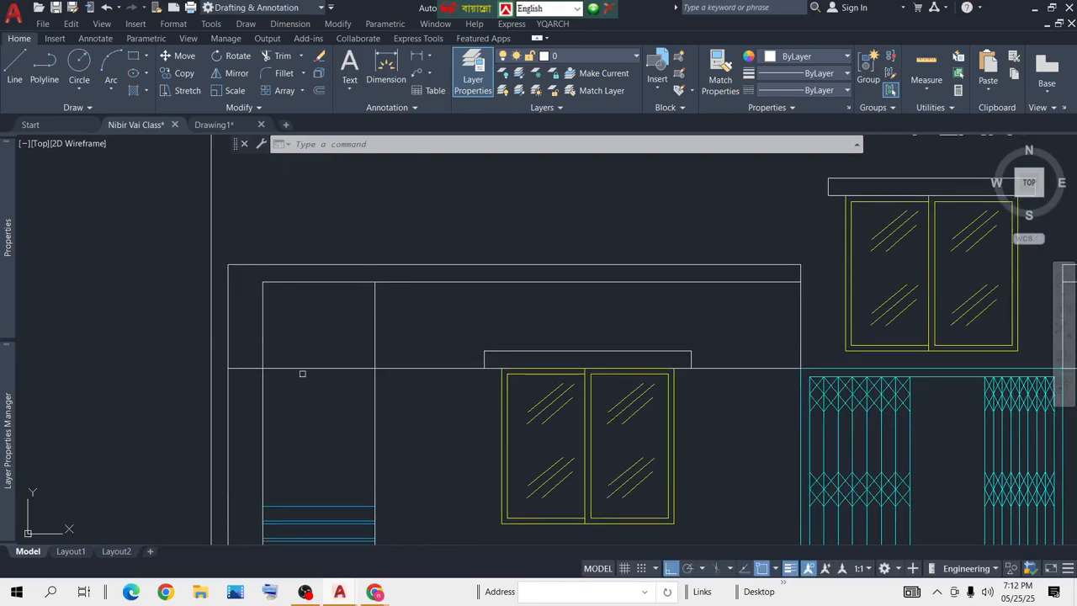
Step: Extend both ends of the ground-floor window-head line to the outer vertical construction lines and end the command
{"action": "type", "text": "ex"}
{"action": "key", "text": "Return"}
{"action": "scroll", "coordinate": [641, 377], "scroll_direction": "down", "scroll_amount": 6}
{"action": "middle_click_drag", "start_coordinate": [884, 376], "coordinate": [605, 376]}
{"action": "scroll", "coordinate": [611, 377], "scroll_direction": "up", "scroll_amount": 6}
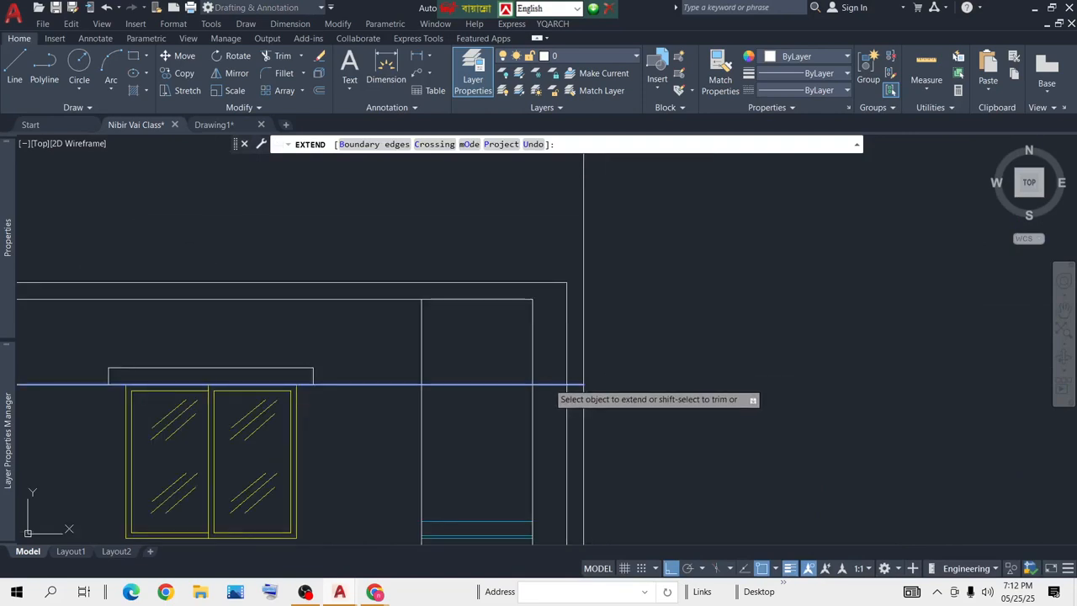
{"action": "scroll", "coordinate": [699, 397], "scroll_direction": "down", "scroll_amount": 4}
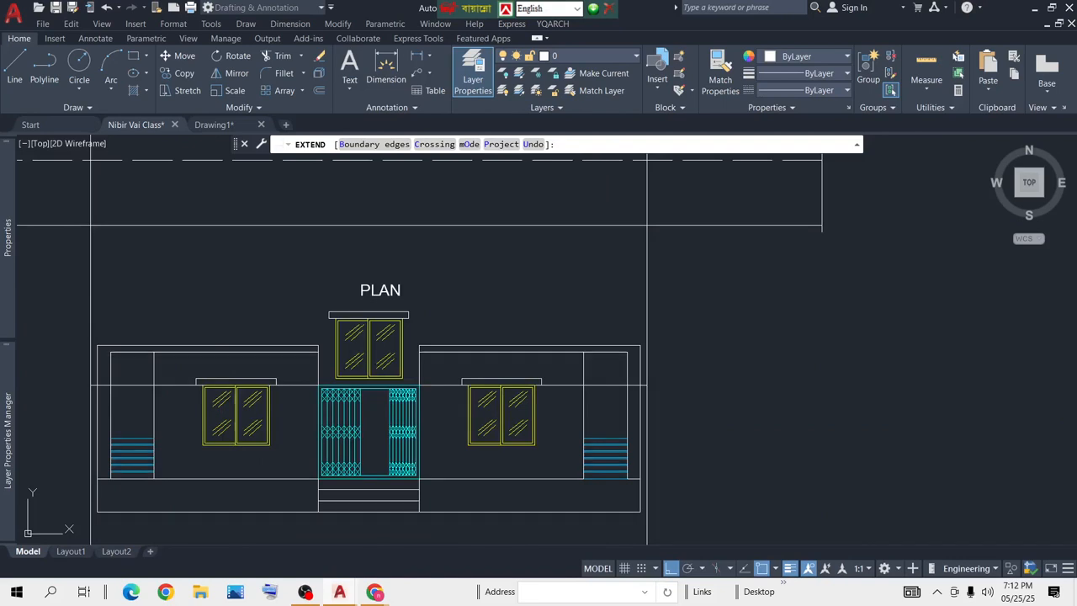
{"action": "key", "text": "Escape"}
Step: Offset the extended window-head line 6" upward to mark the top of the side sunshades
{"action": "scroll", "coordinate": [604, 383], "scroll_direction": "up", "scroll_amount": 2}
{"action": "scroll", "coordinate": [549, 376], "scroll_direction": "up", "scroll_amount": 4}
{"action": "middle_click_drag", "start_coordinate": [558, 388], "coordinate": [505, 364]}
{"action": "scroll", "coordinate": [632, 371], "scroll_direction": "down", "scroll_amount": 2}
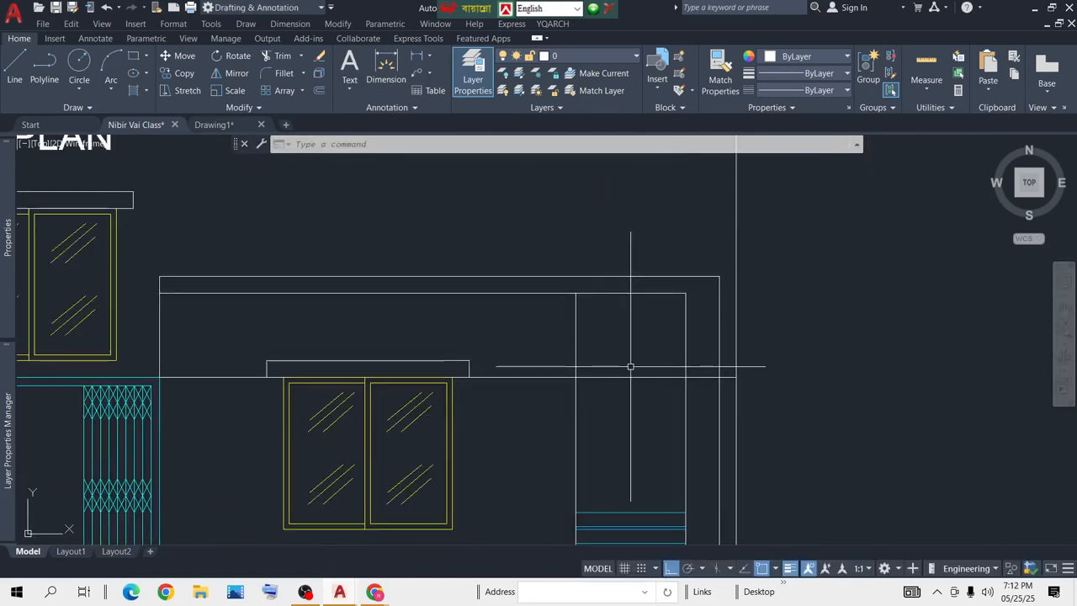
{"action": "key", "text": "Return"}
{"action": "type", "text": "6"}
{"action": "key", "text": "Return"}
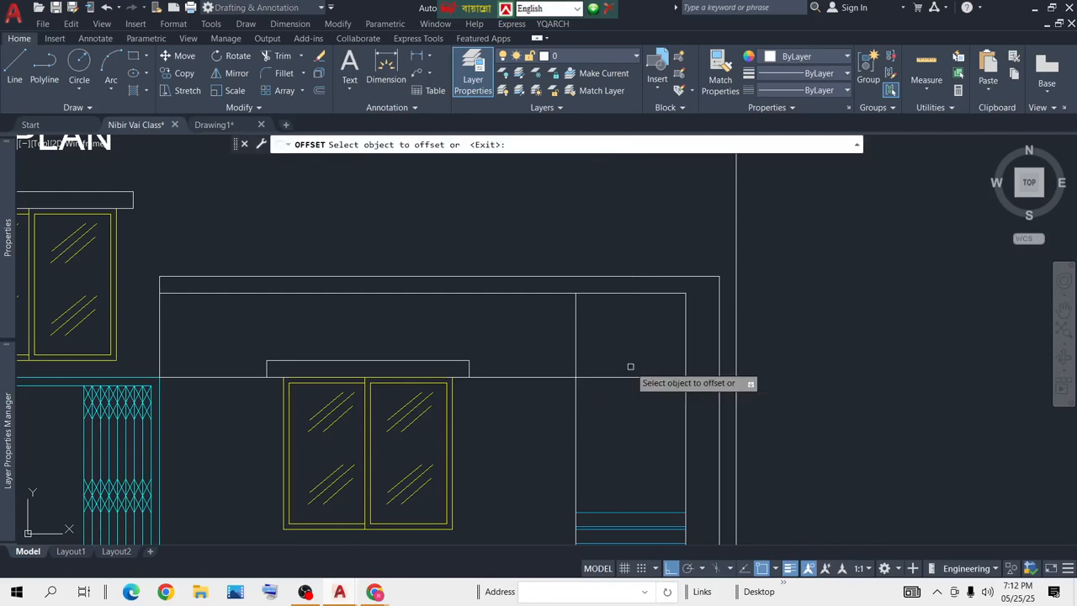
{"action": "left_click", "coordinate": [625, 377]}
{"action": "left_click", "coordinate": [644, 348]}
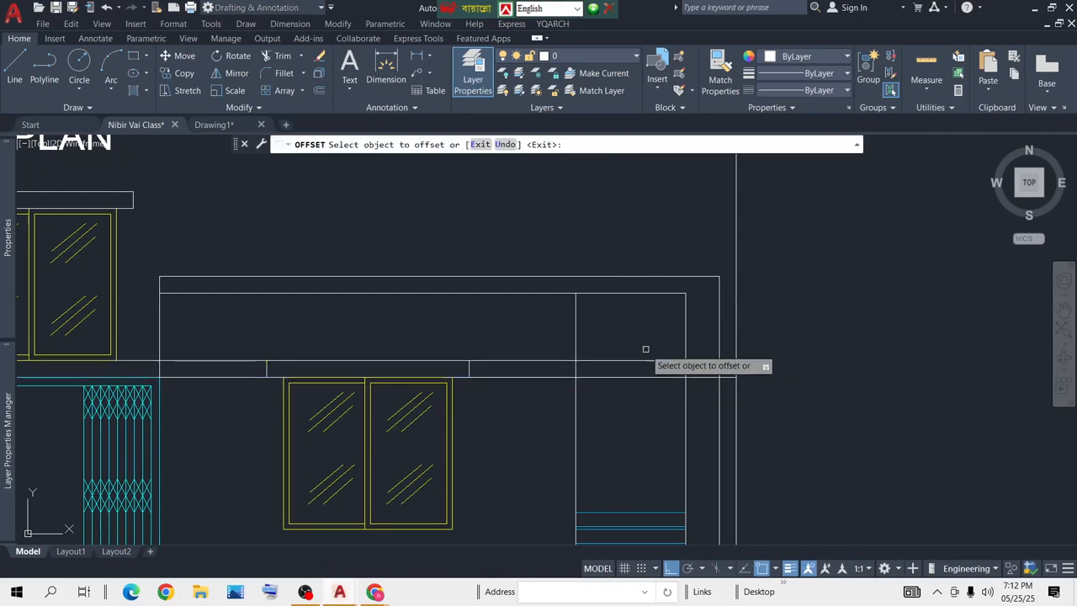
{"action": "key", "text": "Return"}
Step: Draw the right sunshade profile as a polyline from the wall edge out to the construction line, up, and sloping back to the upper line
{"action": "scroll", "coordinate": [738, 346], "scroll_direction": "up", "scroll_amount": 6}
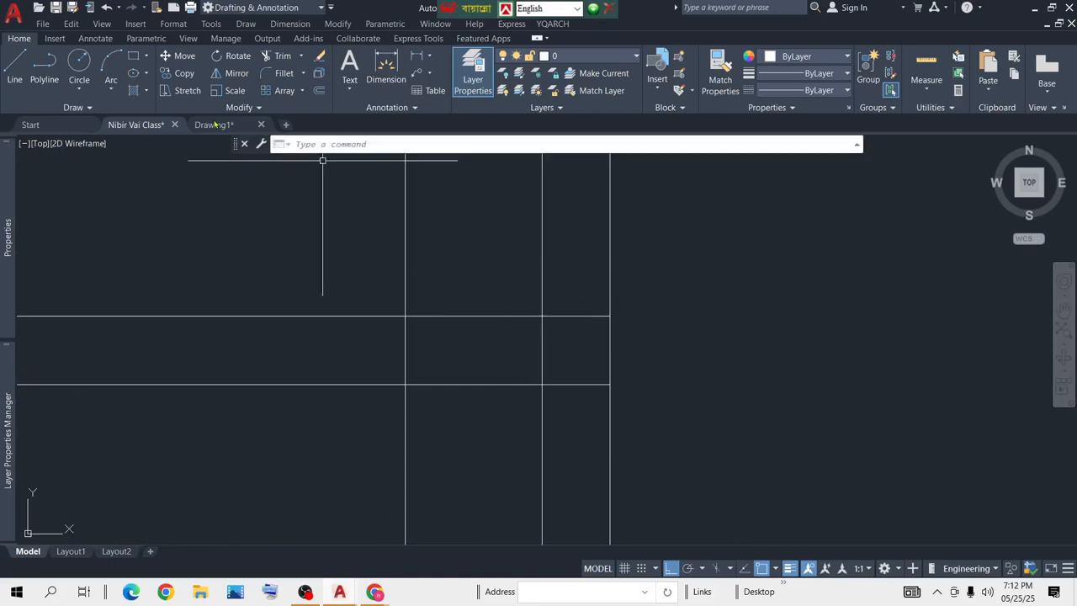
{"action": "left_click", "coordinate": [17, 72]}
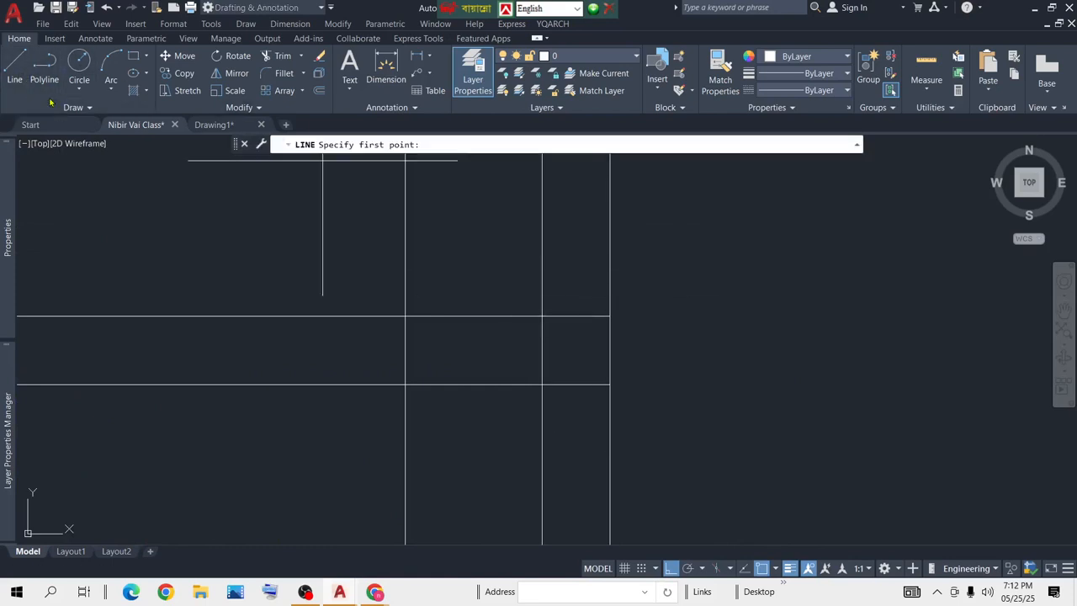
{"action": "key", "text": "Escape"}
{"action": "left_click", "coordinate": [41, 71]}
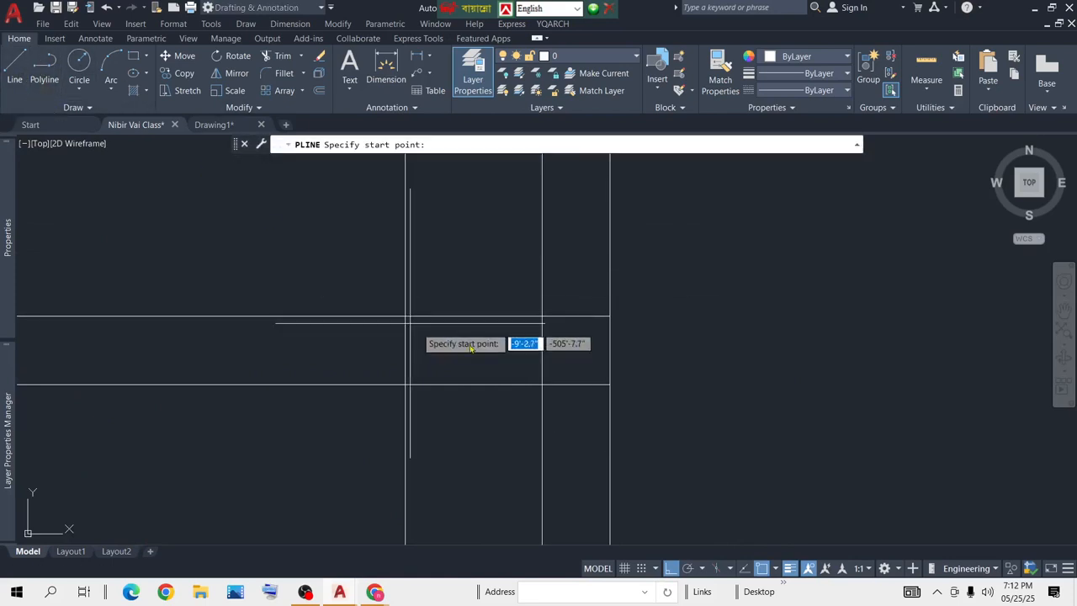
{"action": "left_click", "coordinate": [542, 385]}
{"action": "left_click", "coordinate": [610, 385]}
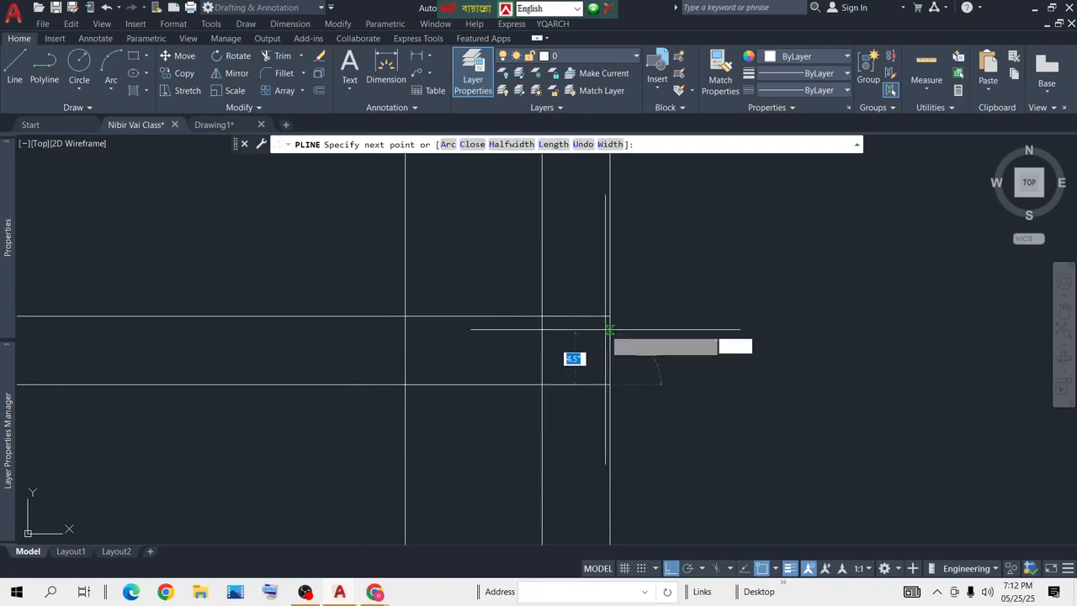
{"action": "left_click", "coordinate": [542, 316]}
{"action": "key", "text": "Return"}
Step: Try to mirror the right sunshade profile to the opposite wall about the elevation's vertical centre, keeping the source object
{"action": "left_click", "coordinate": [477, 295]}
{"action": "left_click", "coordinate": [446, 436]}
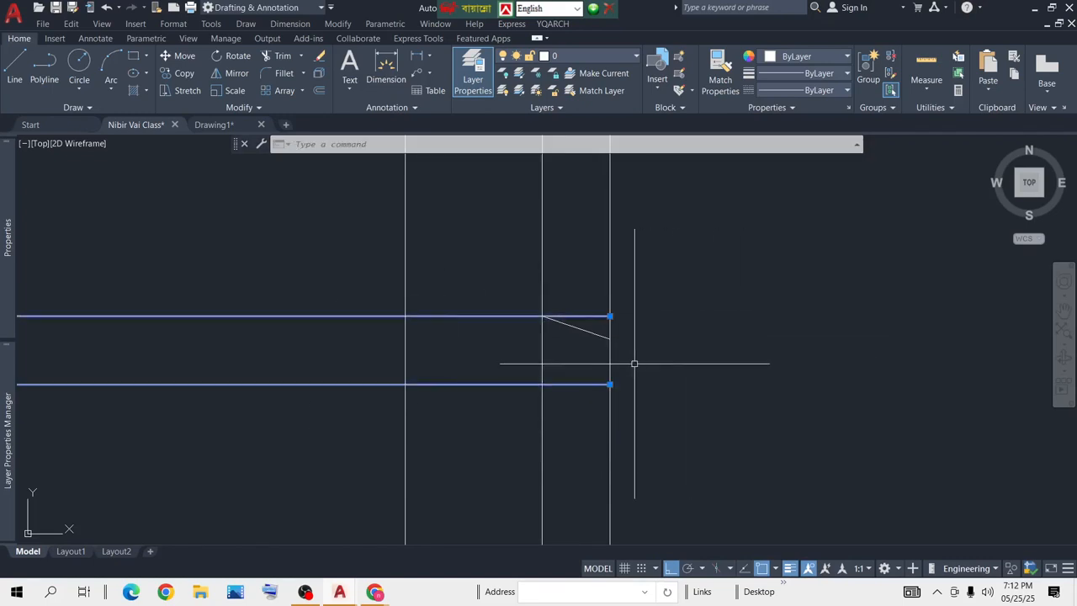
{"action": "left_click", "coordinate": [592, 329]}
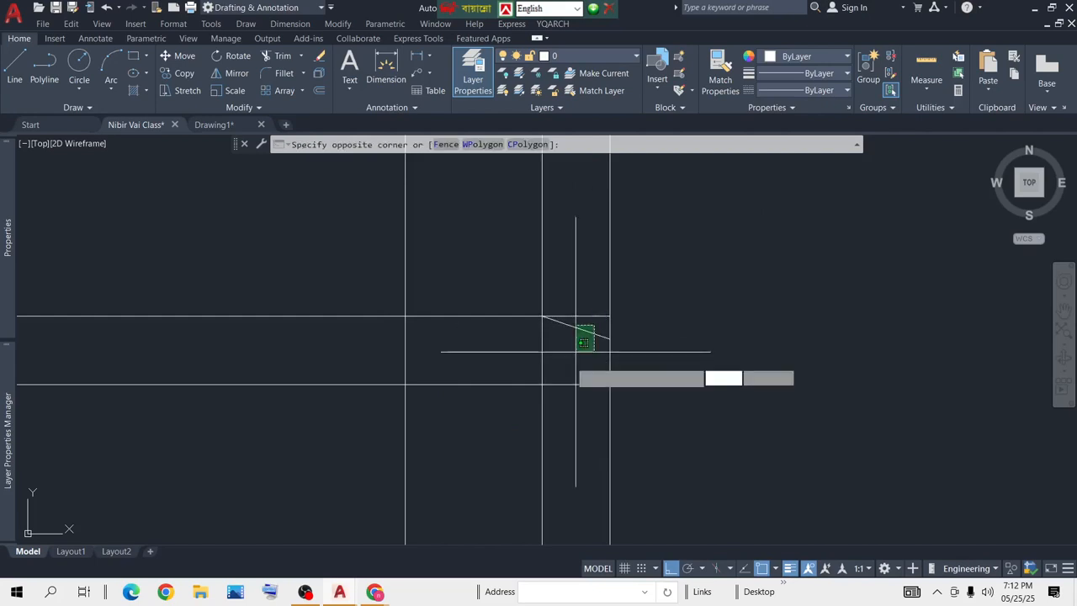
{"action": "left_click", "coordinate": [564, 402]}
{"action": "scroll", "coordinate": [706, 390], "scroll_direction": "down", "scroll_amount": 4}
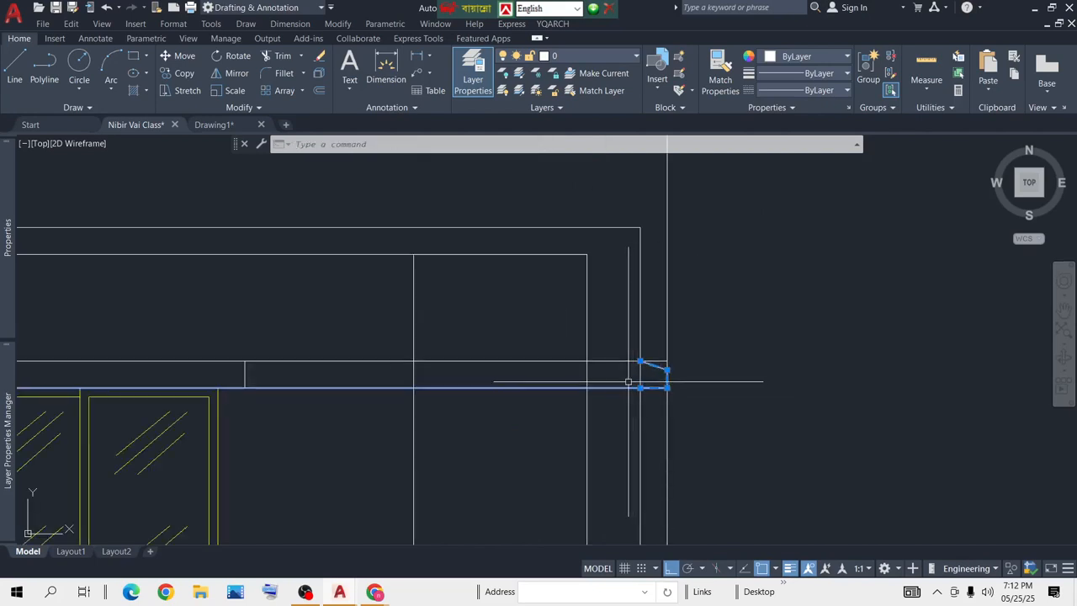
{"action": "left_click", "coordinate": [549, 373]}
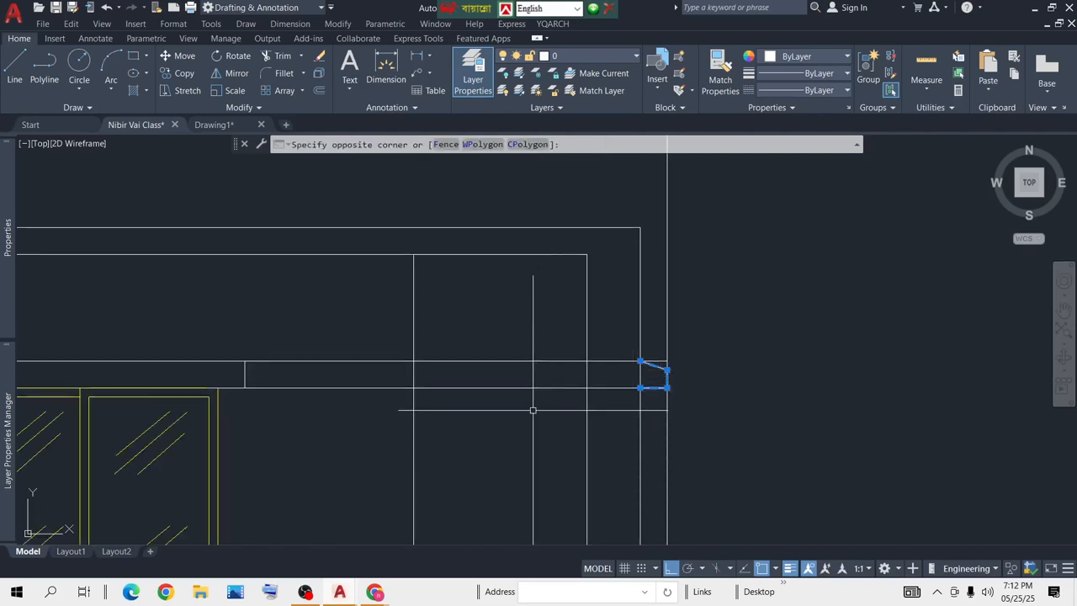
{"action": "left_click", "coordinate": [534, 409]}
{"action": "scroll", "coordinate": [533, 409], "scroll_direction": "down", "scroll_amount": 4}
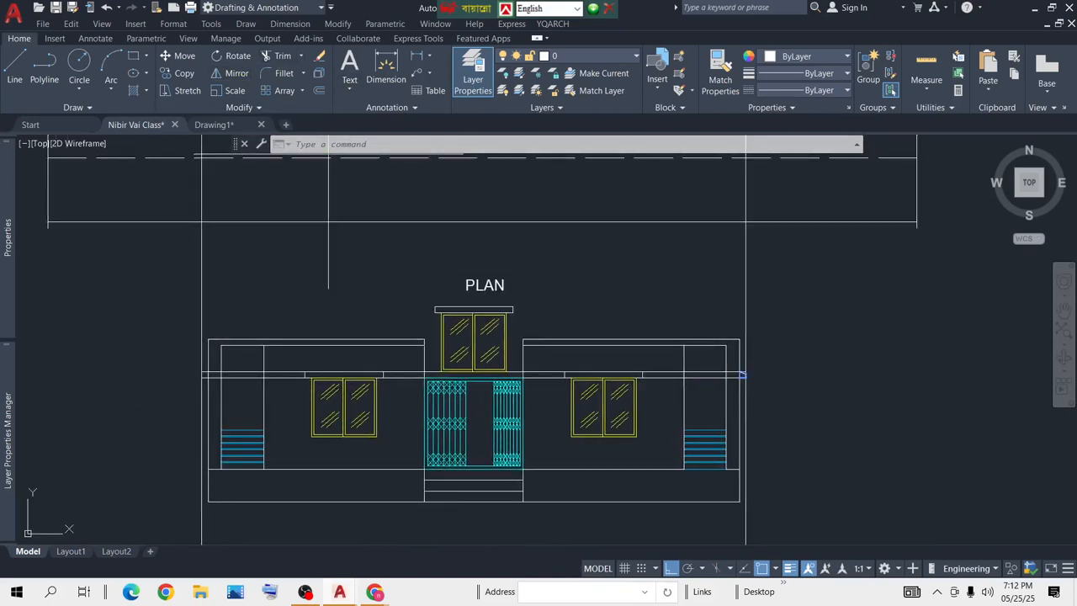
{"action": "type", "text": "mi"}
{"action": "key", "text": "Return"}
{"action": "scroll", "coordinate": [476, 383], "scroll_direction": "up", "scroll_amount": 2}
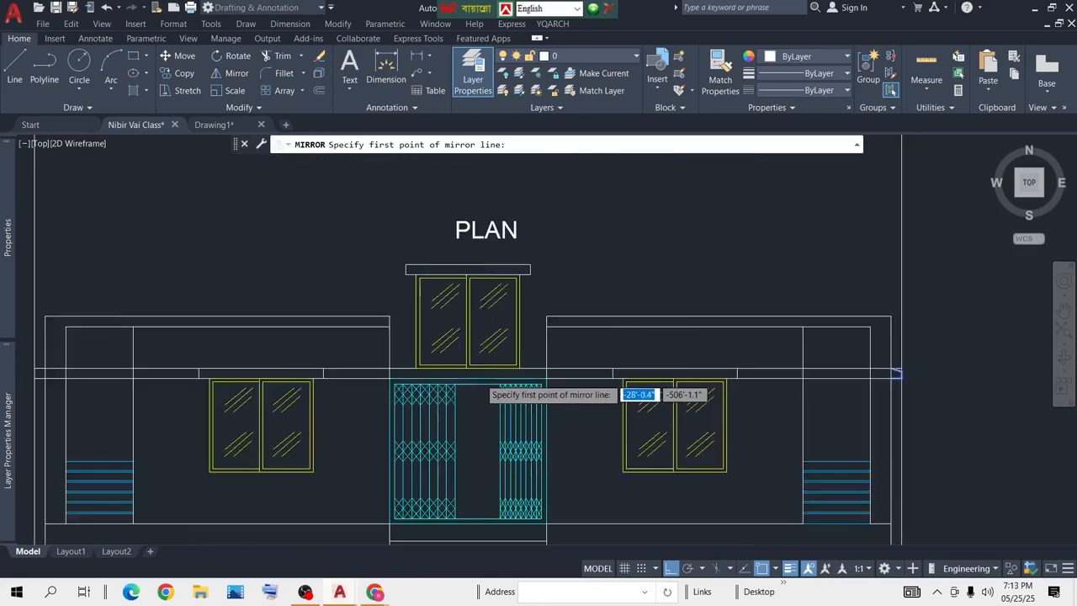
{"action": "scroll", "coordinate": [483, 380], "scroll_direction": "up", "scroll_amount": 4}
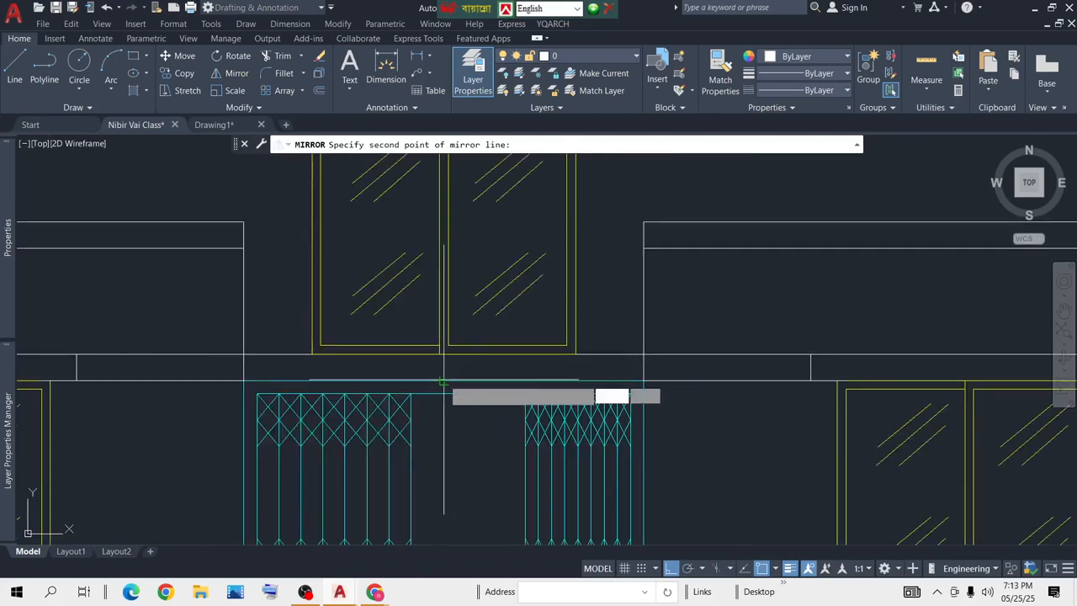
{"action": "left_click", "coordinate": [452, 203]}
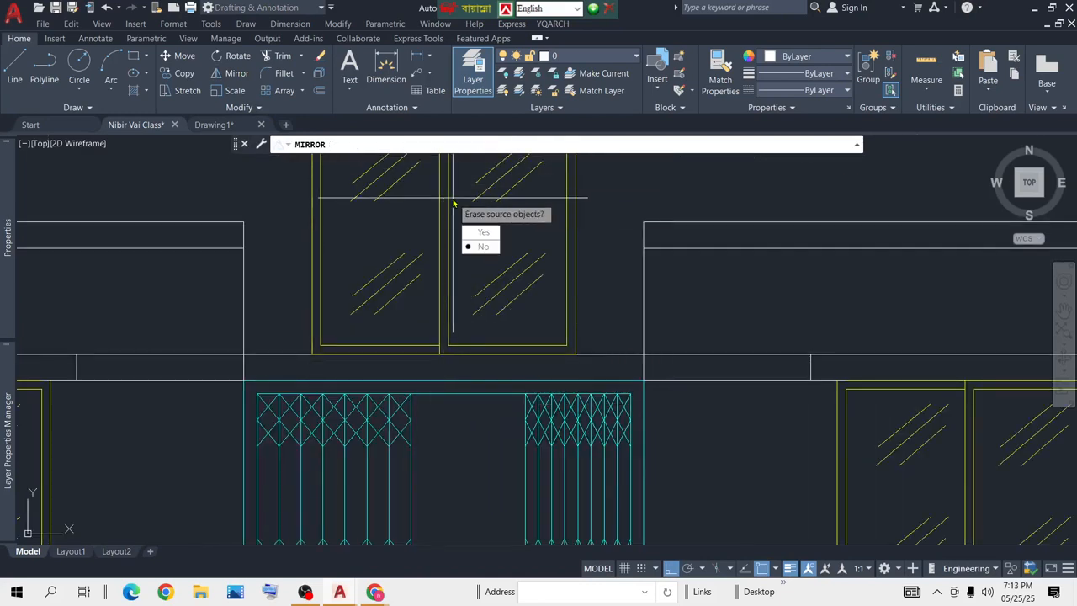
{"action": "left_click", "coordinate": [476, 246]}
{"action": "scroll", "coordinate": [473, 318], "scroll_direction": "down", "scroll_amount": 5}
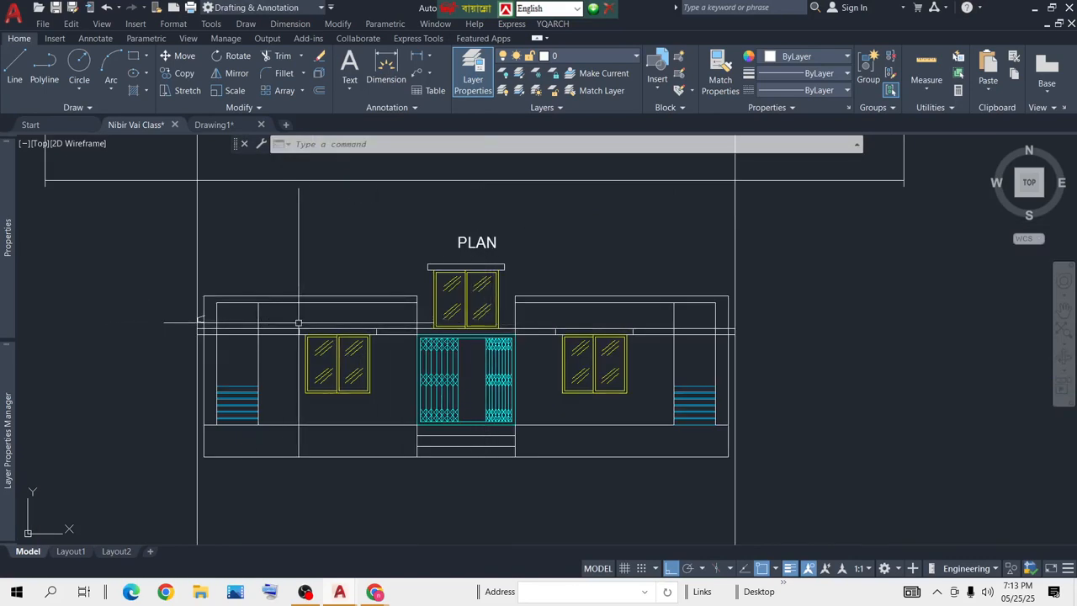
Step: Undo the mirrored copy of the sunshade profile
{"action": "scroll", "coordinate": [299, 322], "scroll_direction": "up", "scroll_amount": 2}
{"action": "scroll", "coordinate": [298, 322], "scroll_direction": "down", "scroll_amount": 5}
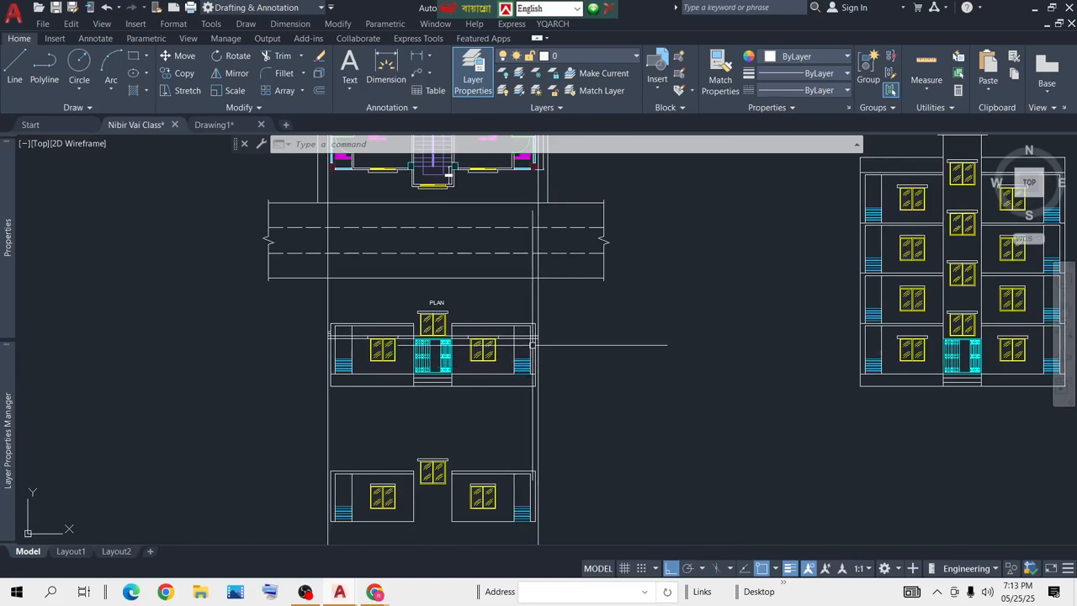
{"action": "scroll", "coordinate": [531, 344], "scroll_direction": "up", "scroll_amount": 5}
{"action": "scroll", "coordinate": [650, 354], "scroll_direction": "down", "scroll_amount": 3}
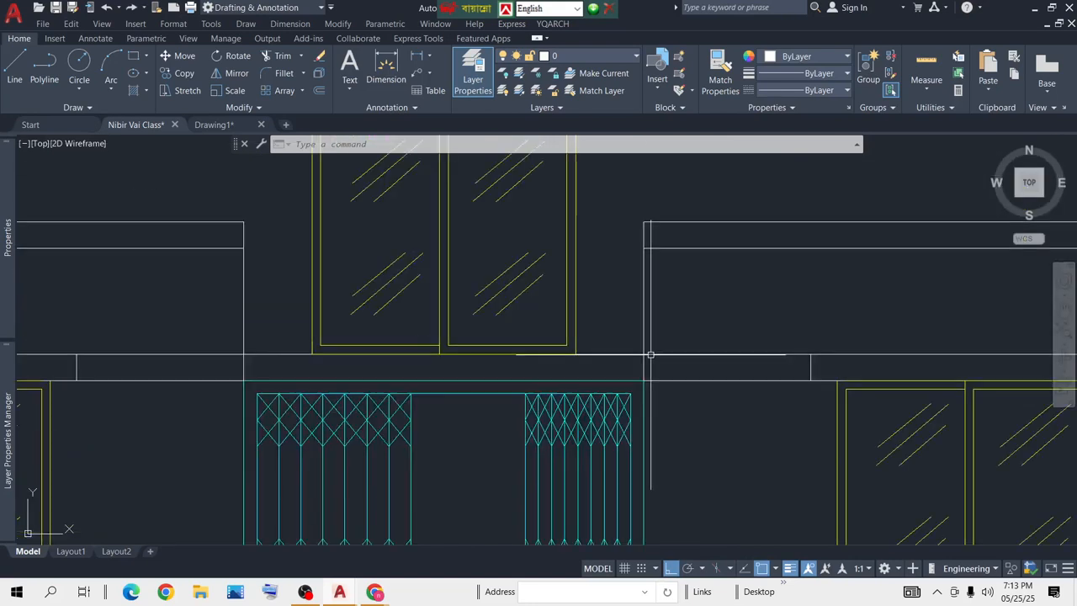
{"action": "scroll", "coordinate": [650, 354], "scroll_direction": "down", "scroll_amount": 2}
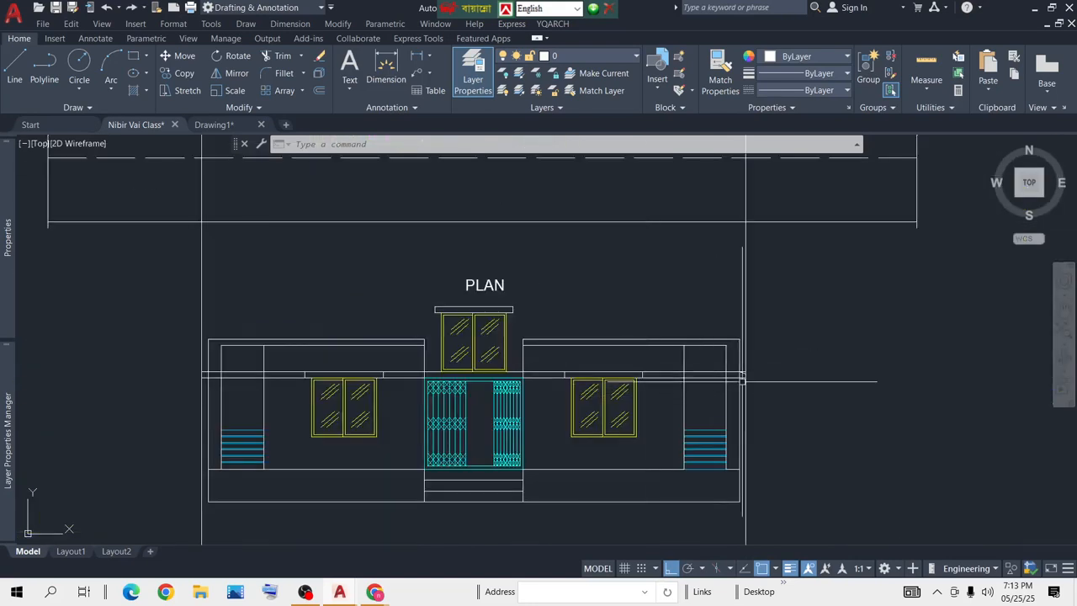
{"action": "scroll", "coordinate": [742, 381], "scroll_direction": "up", "scroll_amount": 4}
{"action": "scroll", "coordinate": [740, 354], "scroll_direction": "down", "scroll_amount": 3}
Step: Draw the left sunshade profile as a polyline from the wall edge out to the construction line, 4" up, and sloping back to the upper line
{"action": "middle_click_drag", "start_coordinate": [180, 345], "coordinate": [678, 336]}
{"action": "scroll", "coordinate": [450, 341], "scroll_direction": "up", "scroll_amount": 5}
{"action": "middle_click_drag", "start_coordinate": [233, 288], "coordinate": [268, 292]}
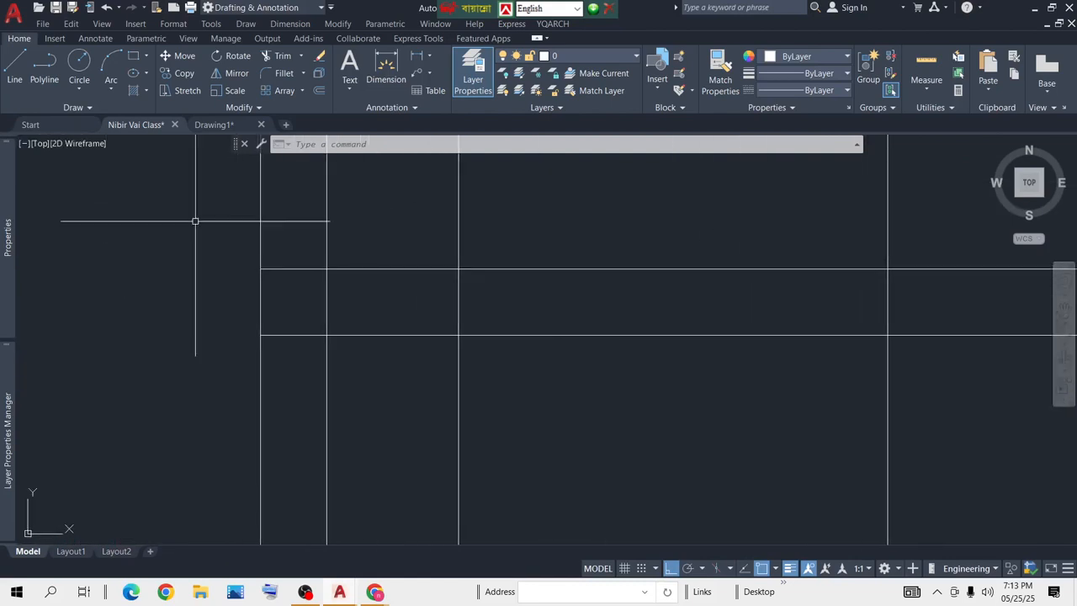
{"action": "type", "text": "pl"}
{"action": "key", "text": "Return"}
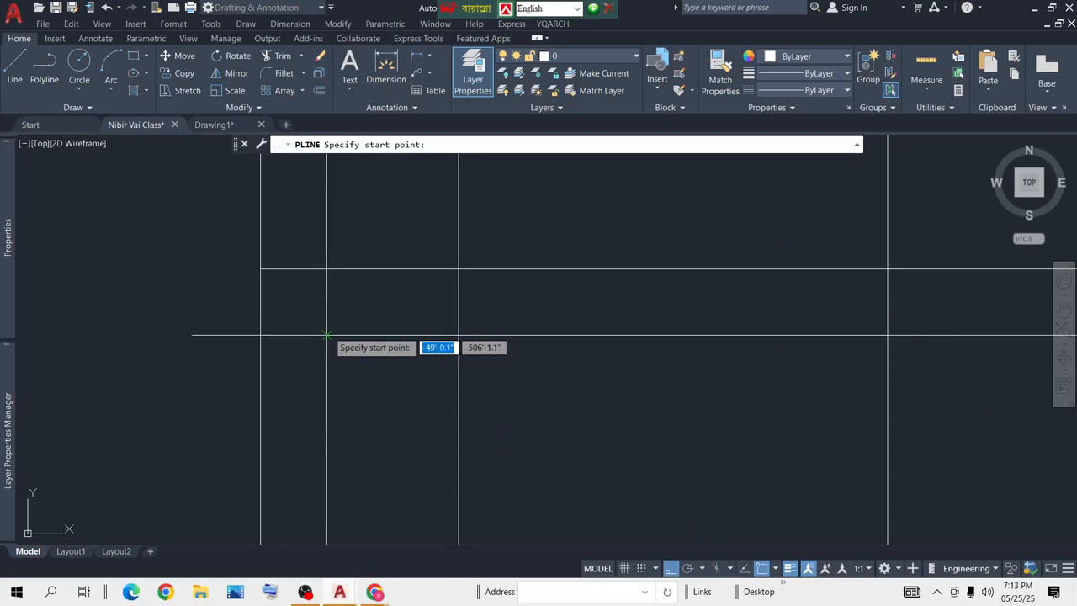
{"action": "left_click", "coordinate": [328, 335]}
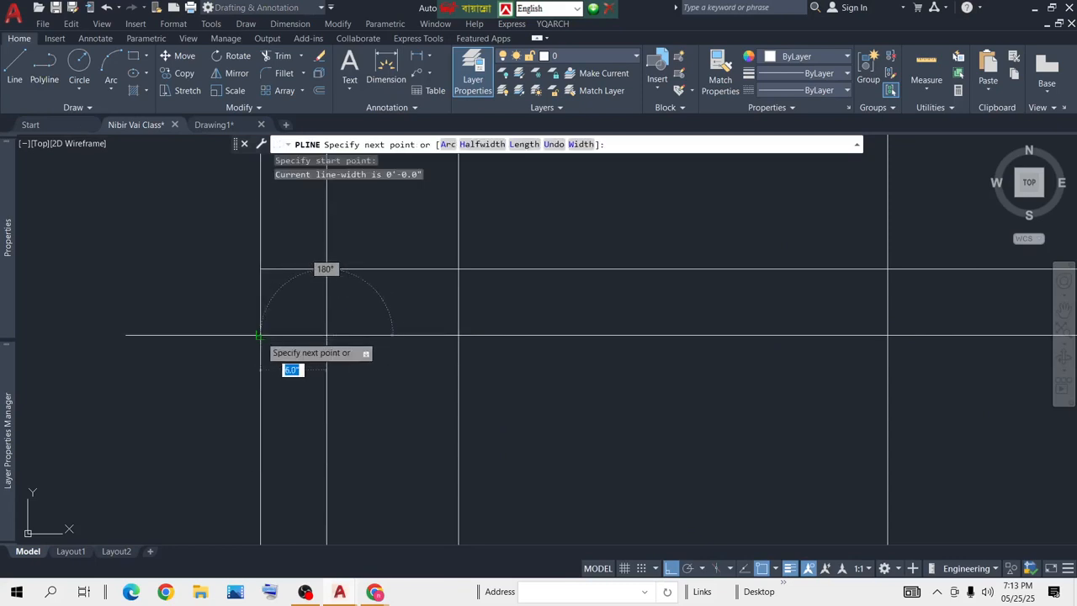
{"action": "left_click", "coordinate": [259, 335]}
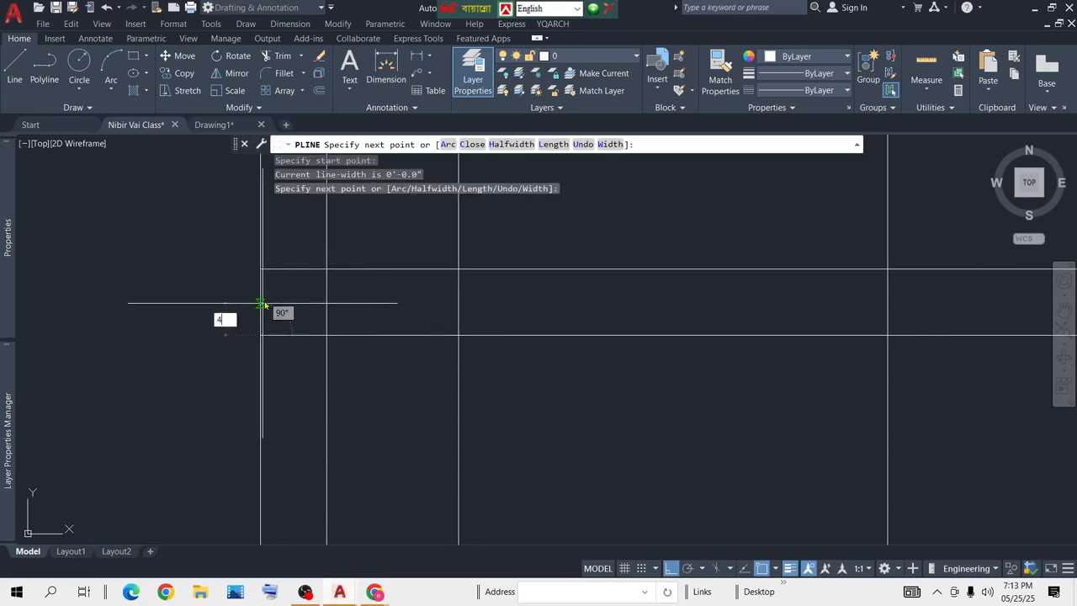
{"action": "key", "text": "Return"}
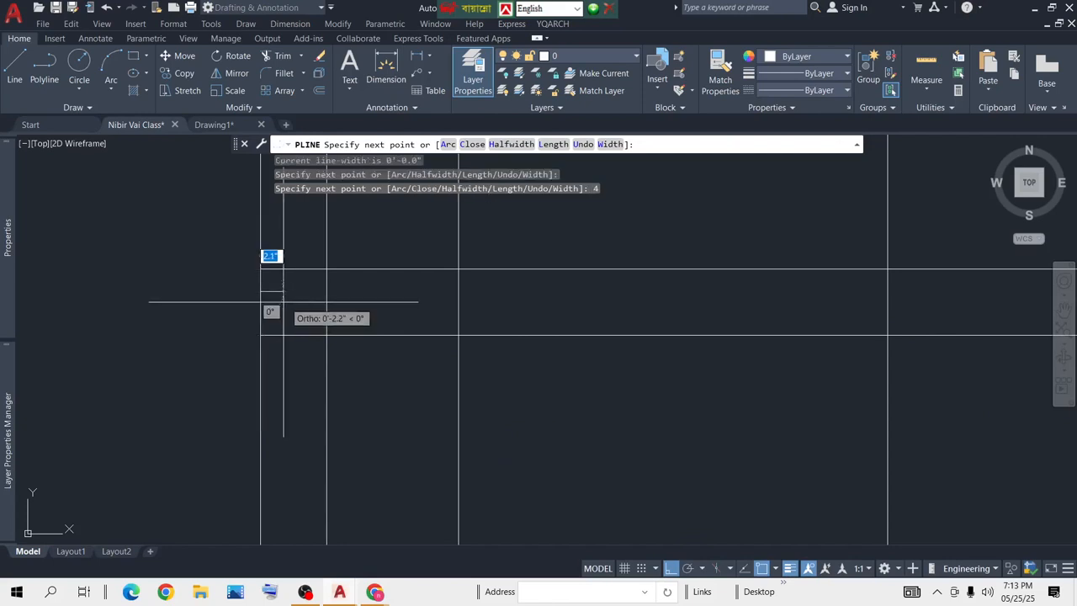
{"action": "left_click", "coordinate": [325, 270]}
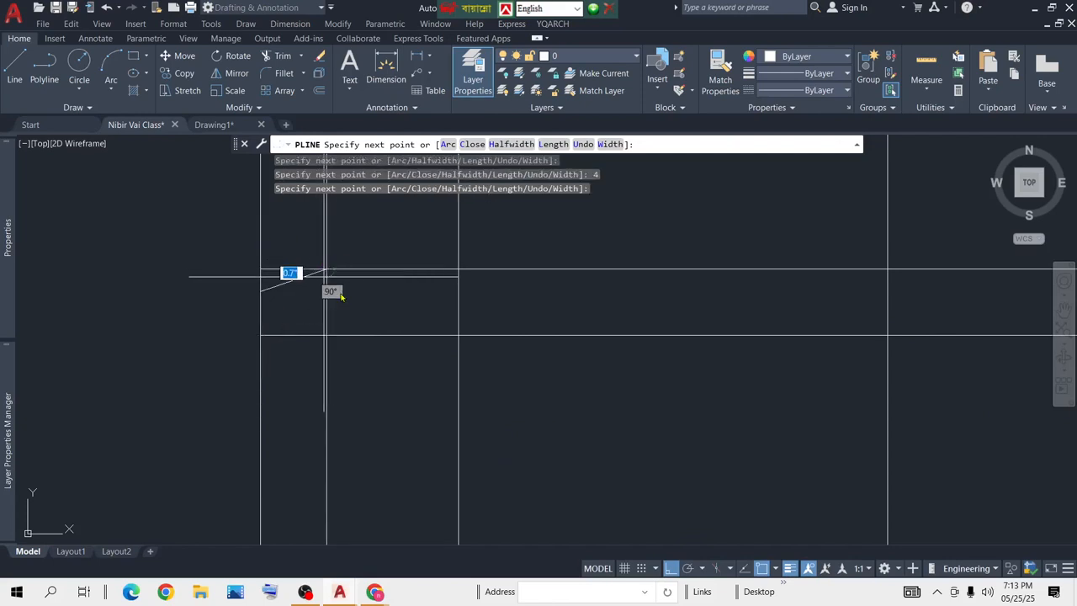
{"action": "key", "text": "Return"}
Step: Erase the two horizontal window-head guide lines and the two vertical construction lines around the ground-floor elevation
{"action": "scroll", "coordinate": [354, 334], "scroll_direction": "down", "scroll_amount": 6}
{"action": "middle_click_drag", "start_coordinate": [354, 334], "coordinate": [254, 295]}
{"action": "scroll", "coordinate": [259, 290], "scroll_direction": "up", "scroll_amount": 6}
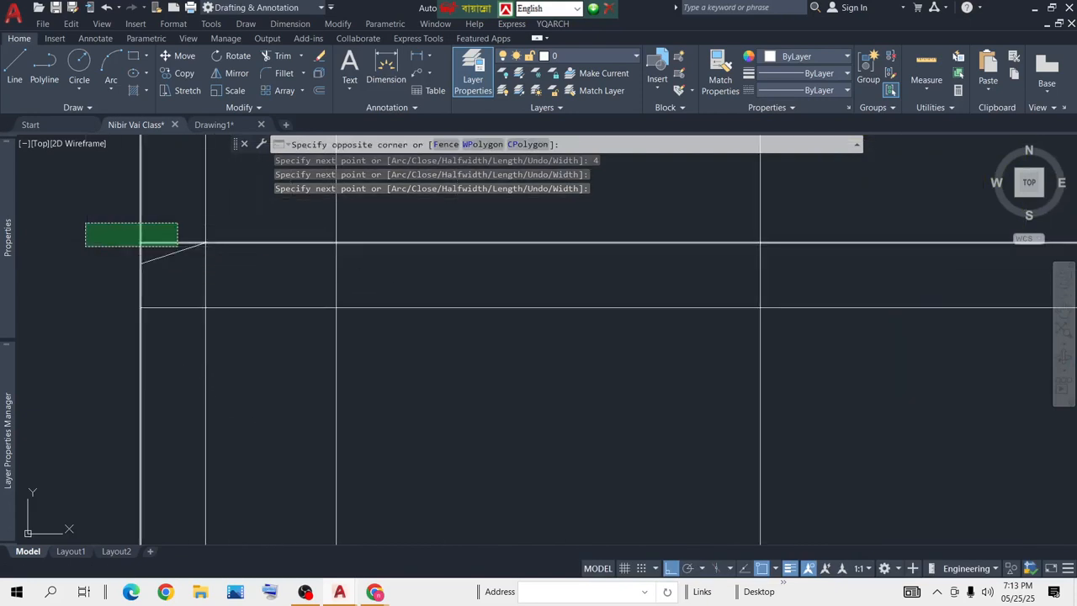
{"action": "left_click", "coordinate": [88, 245]}
{"action": "left_click", "coordinate": [583, 289]}
{"action": "left_click", "coordinate": [445, 407]}
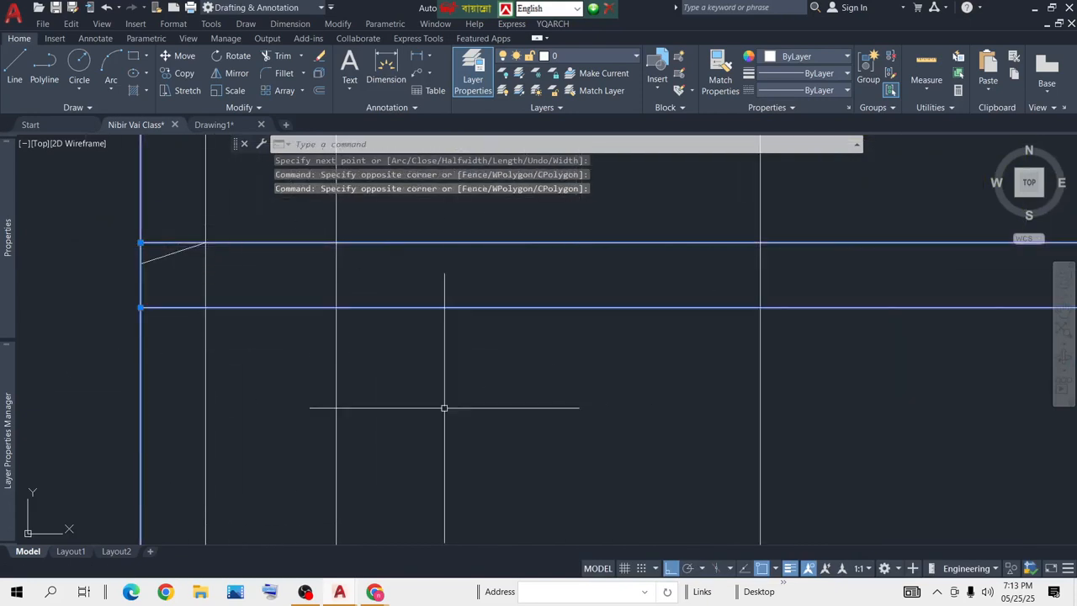
{"action": "scroll", "coordinate": [444, 405], "scroll_direction": "down", "scroll_amount": 2}
{"action": "scroll", "coordinate": [767, 403], "scroll_direction": "down", "scroll_amount": 8}
{"action": "middle_click_drag", "start_coordinate": [753, 388], "coordinate": [63, 305]}
{"action": "left_click", "coordinate": [568, 229]}
{"action": "left_click", "coordinate": [433, 242]}
{"action": "key", "text": "Delete"}
Step: Copy both side sunshade profiles from the ground-floor elevation to the matching outer walls of the typical-floor elevation, aligned at the floor line
{"action": "middle_click_drag", "start_coordinate": [451, 347], "coordinate": [650, 334]}
{"action": "scroll", "coordinate": [192, 290], "scroll_direction": "up", "scroll_amount": 6}
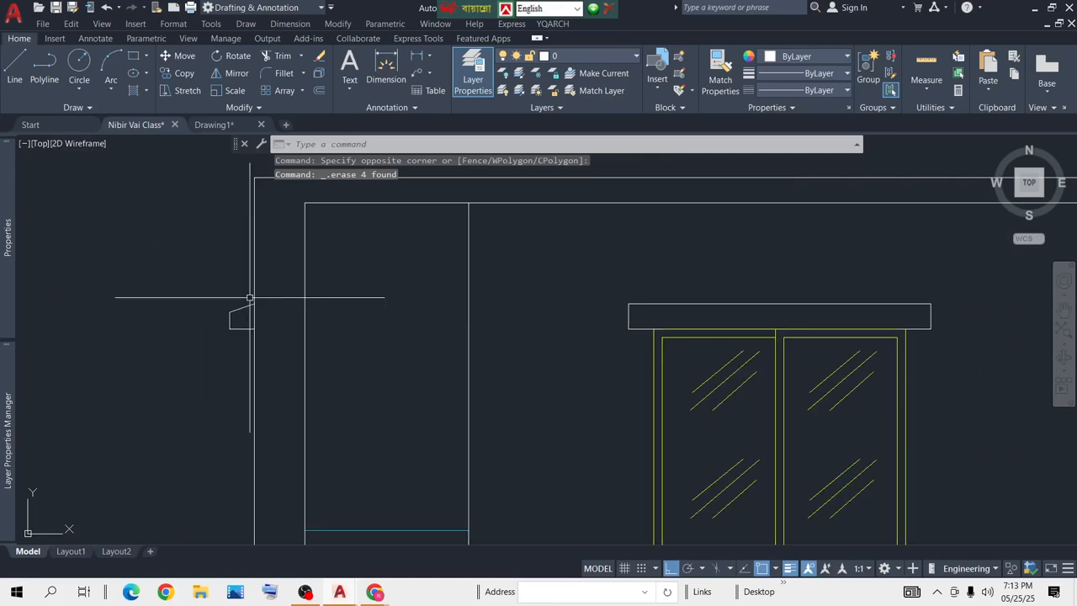
{"action": "left_click", "coordinate": [247, 295]}
{"action": "left_click", "coordinate": [185, 391]}
{"action": "scroll", "coordinate": [185, 391], "scroll_direction": "down", "scroll_amount": 4}
{"action": "middle_click_drag", "start_coordinate": [755, 366], "coordinate": [351, 325]}
{"action": "scroll", "coordinate": [596, 303], "scroll_direction": "up", "scroll_amount": 6}
{"action": "left_click", "coordinate": [764, 300]}
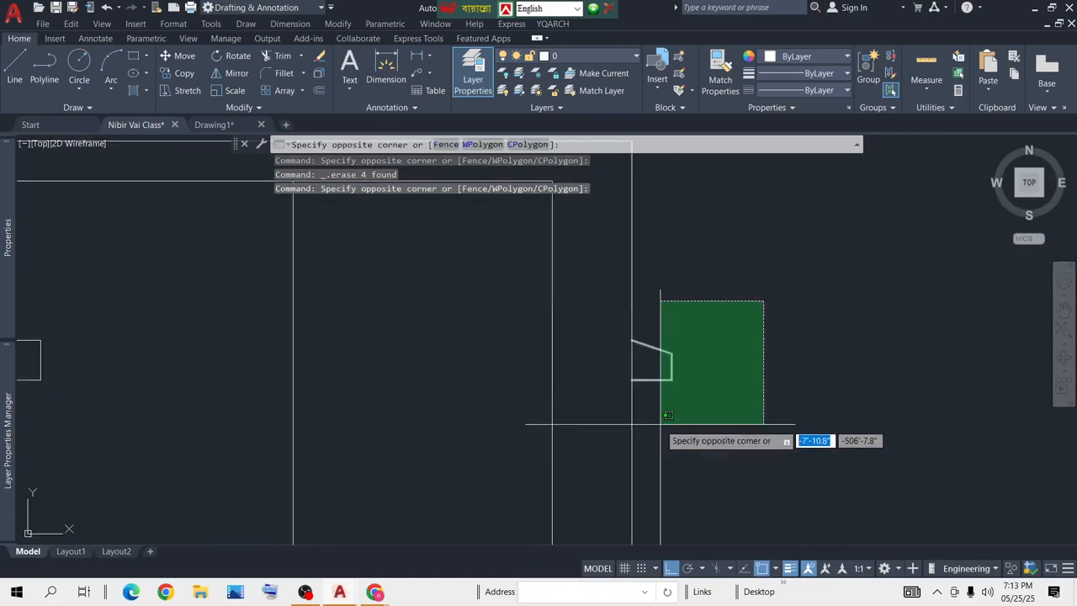
{"action": "left_click", "coordinate": [649, 421]}
{"action": "scroll", "coordinate": [649, 421], "scroll_direction": "down", "scroll_amount": 5}
{"action": "middle_click_drag", "start_coordinate": [700, 469], "coordinate": [743, 366]}
{"action": "scroll", "coordinate": [741, 362], "scroll_direction": "down", "scroll_amount": 4}
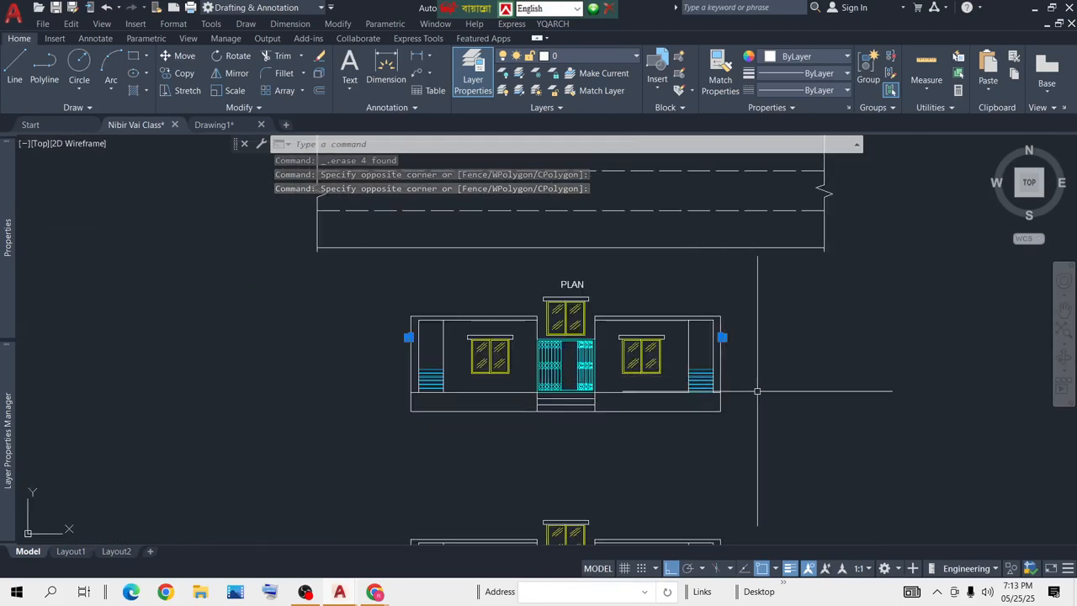
{"action": "scroll", "coordinate": [750, 352], "scroll_direction": "up", "scroll_amount": 4}
{"action": "middle_click_drag", "start_coordinate": [781, 365], "coordinate": [794, 293]}
{"action": "scroll", "coordinate": [815, 308], "scroll_direction": "down", "scroll_amount": 2}
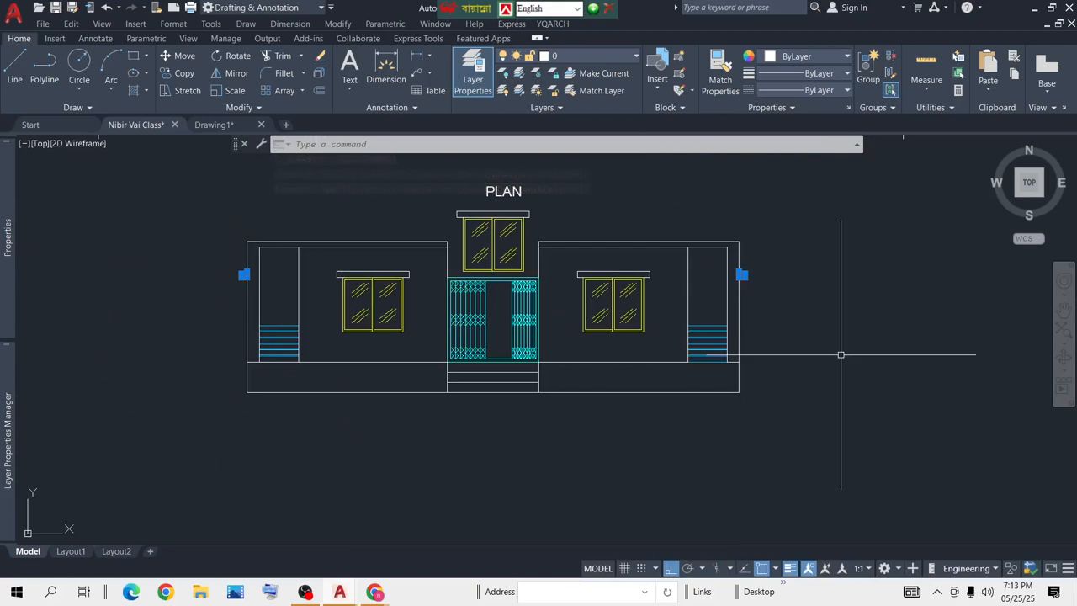
{"action": "type", "text": "p"}
{"action": "key", "text": "Return"}
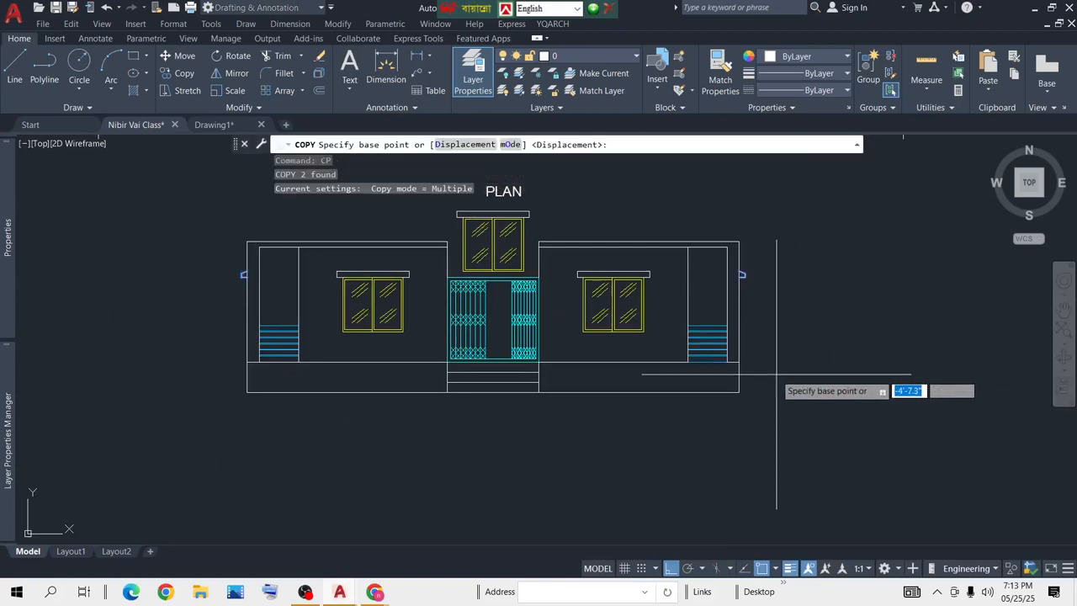
{"action": "scroll", "coordinate": [765, 355], "scroll_direction": "up", "scroll_amount": 4}
{"action": "left_click", "coordinate": [674, 357]}
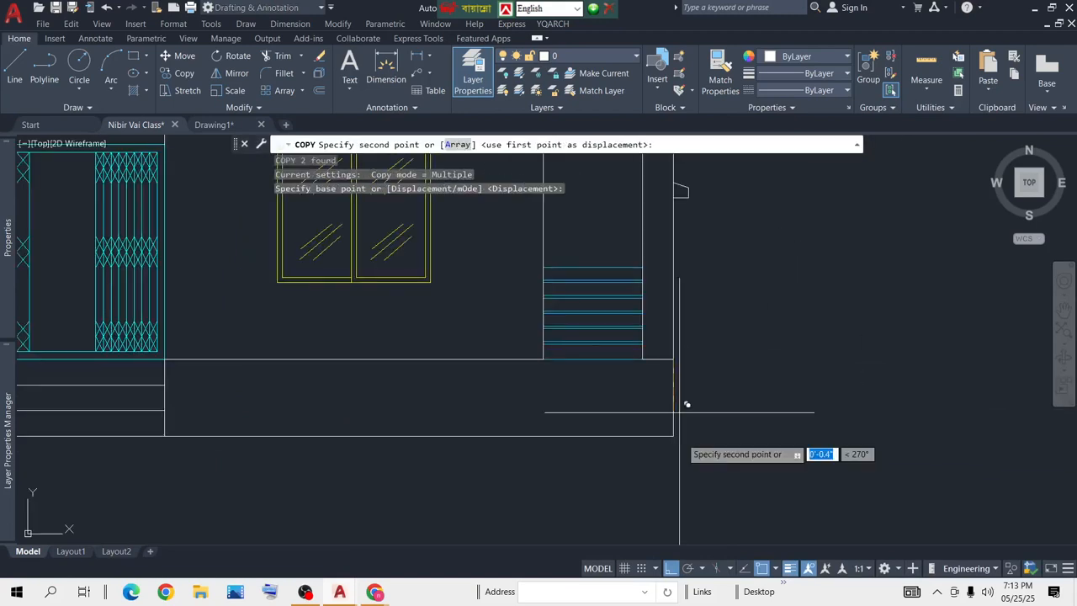
{"action": "scroll", "coordinate": [669, 457], "scroll_direction": "down", "scroll_amount": 5}
{"action": "middle_click_drag", "start_coordinate": [680, 502], "coordinate": [648, 233]}
{"action": "scroll", "coordinate": [649, 234], "scroll_direction": "down", "scroll_amount": 2}
{"action": "scroll", "coordinate": [645, 248], "scroll_direction": "up", "scroll_amount": 6}
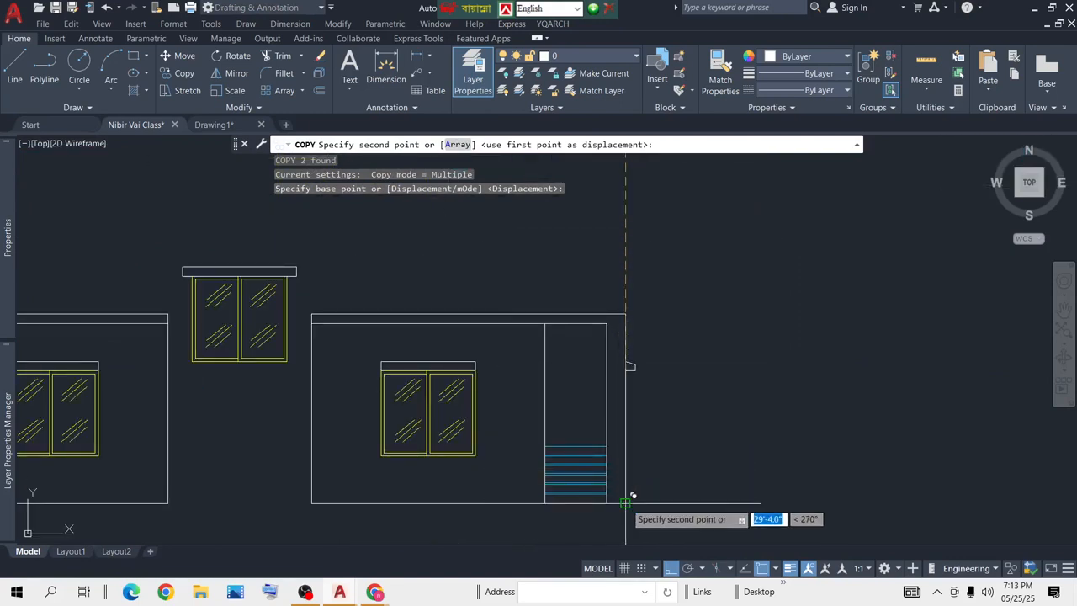
{"action": "left_click", "coordinate": [631, 504]}
Step: Place another copy of the sunshade pair on the top-floor elevation, aligned at its lower right wall corner, and finish copying
{"action": "scroll", "coordinate": [649, 404], "scroll_direction": "down", "scroll_amount": 5}
{"action": "scroll", "coordinate": [661, 378], "scroll_direction": "up", "scroll_amount": 6}
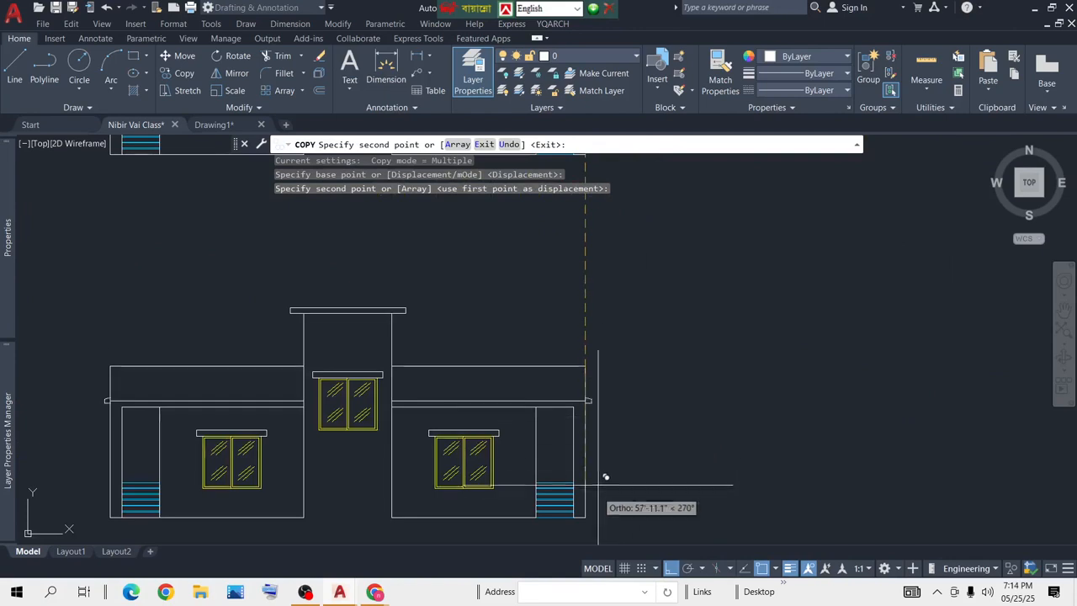
{"action": "left_click", "coordinate": [584, 518]}
{"action": "key", "text": "space"}
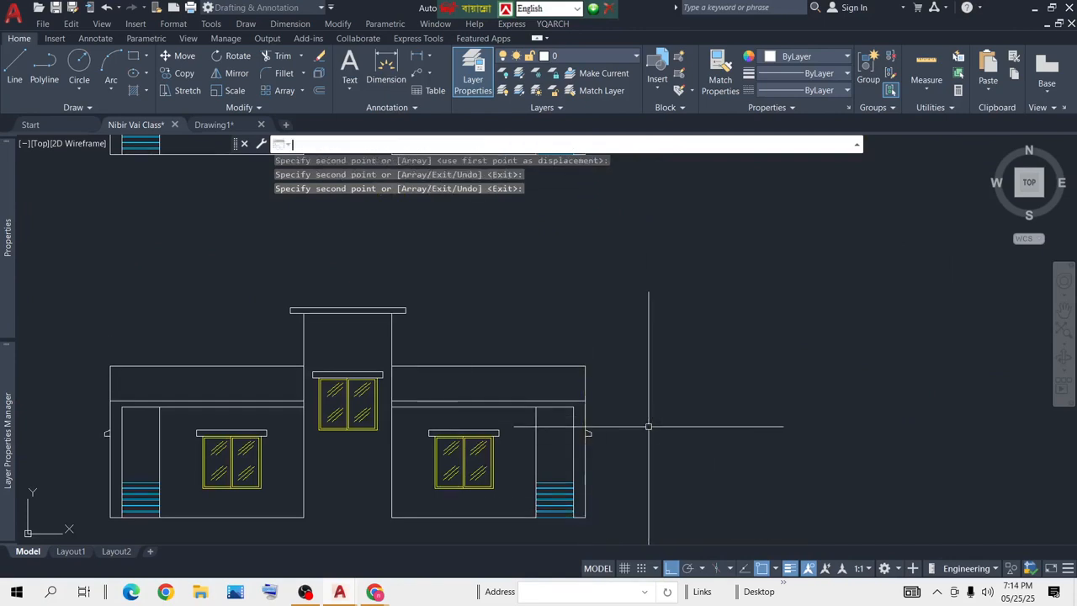
Step: Erase the old stacked multi-storey elevation, which lacks the side sunshades
{"action": "scroll", "coordinate": [649, 428], "scroll_direction": "down", "scroll_amount": 6}
{"action": "middle_click_drag", "start_coordinate": [728, 309], "coordinate": [530, 350]}
{"action": "scroll", "coordinate": [530, 350], "scroll_direction": "down", "scroll_amount": 2}
{"action": "left_click", "coordinate": [723, 192]}
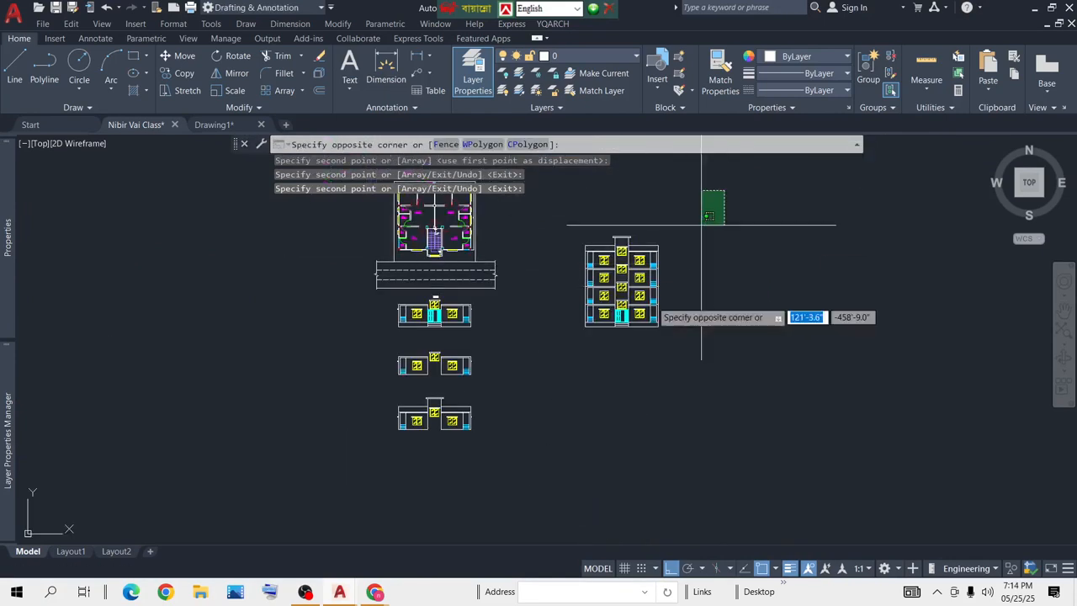
{"action": "left_click", "coordinate": [558, 409]}
{"action": "key", "text": "Delete"}
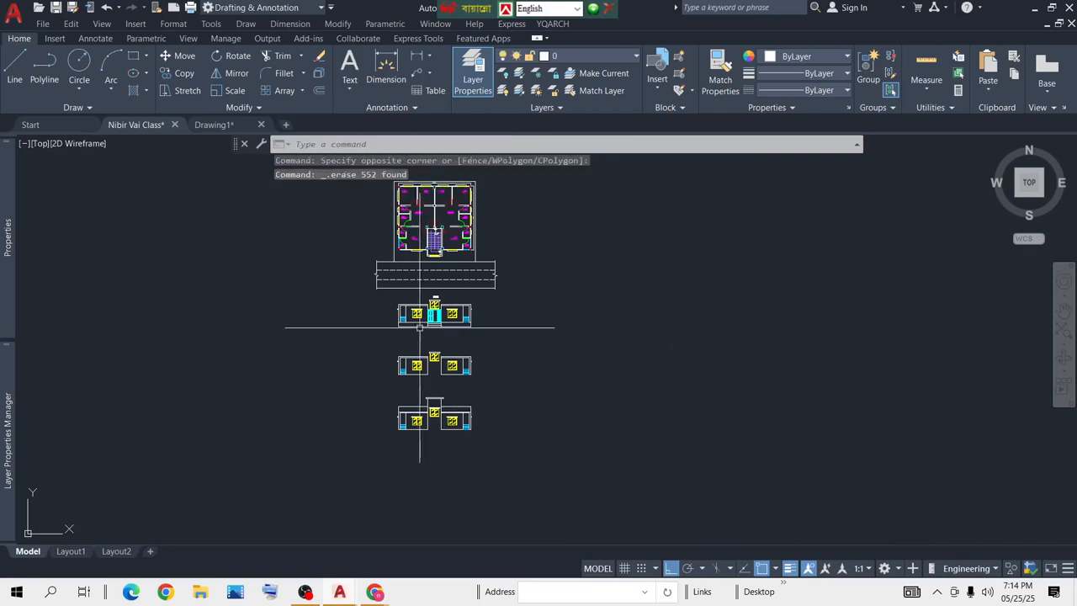
Step: Copy the complete ground-floor elevation with its sunshades horizontally into the empty space to the right of the plan
{"action": "scroll", "coordinate": [435, 303], "scroll_direction": "up", "scroll_amount": 5}
{"action": "left_click", "coordinate": [726, 300]}
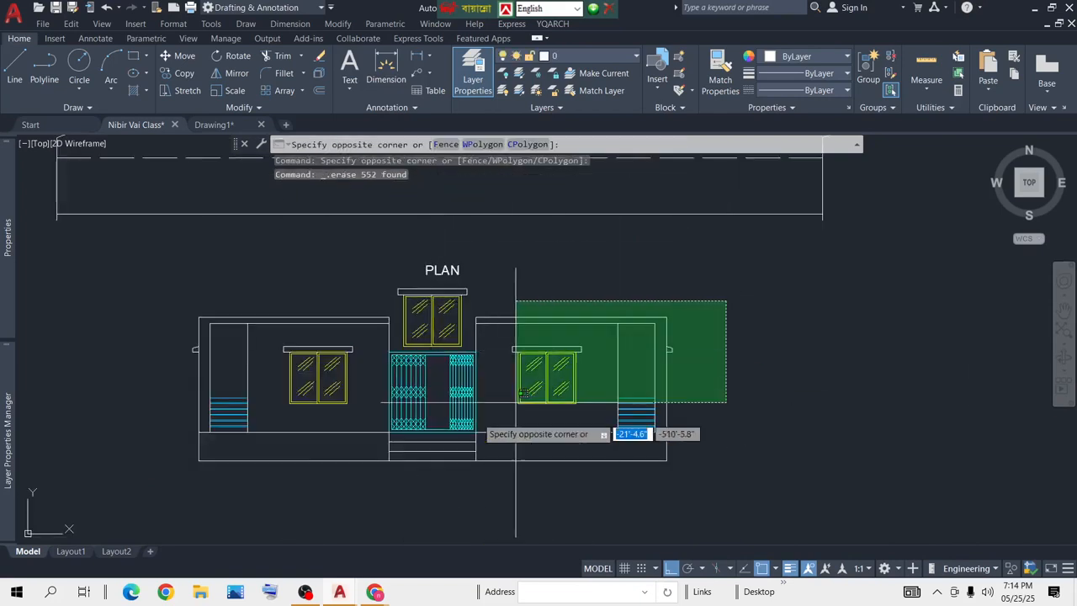
{"action": "left_click", "coordinate": [771, 300]}
{"action": "left_click", "coordinate": [728, 282]}
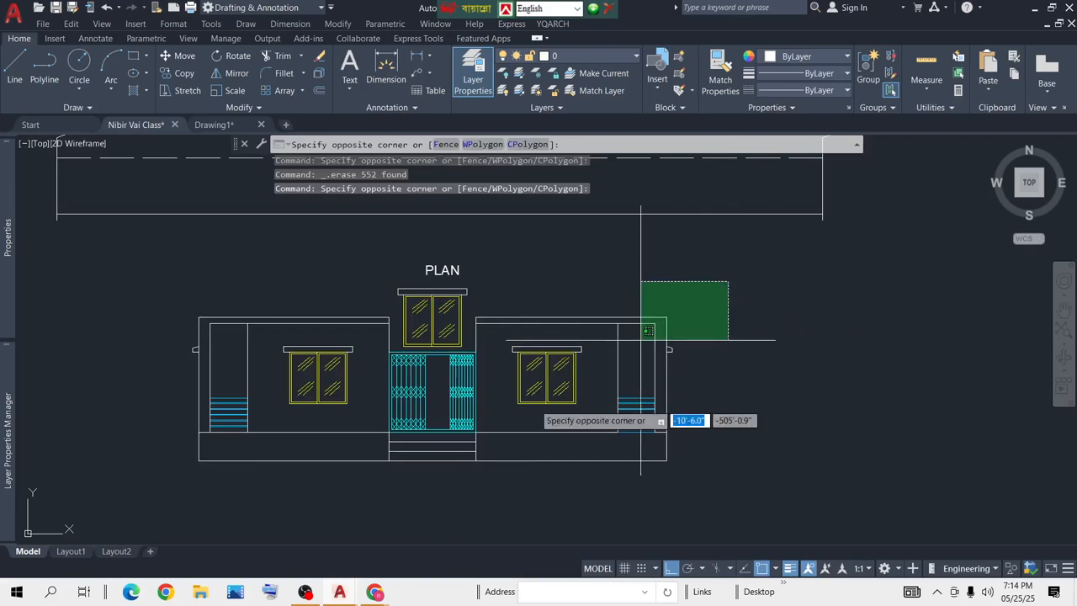
{"action": "left_click", "coordinate": [174, 476]}
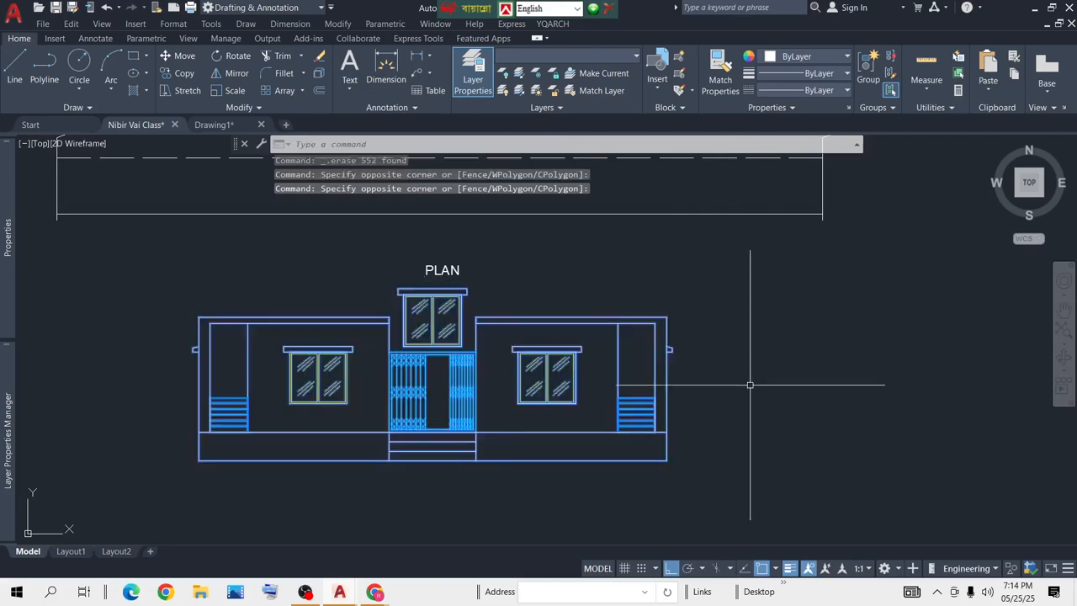
{"action": "type", "text": "cp"}
{"action": "key", "text": "Return"}
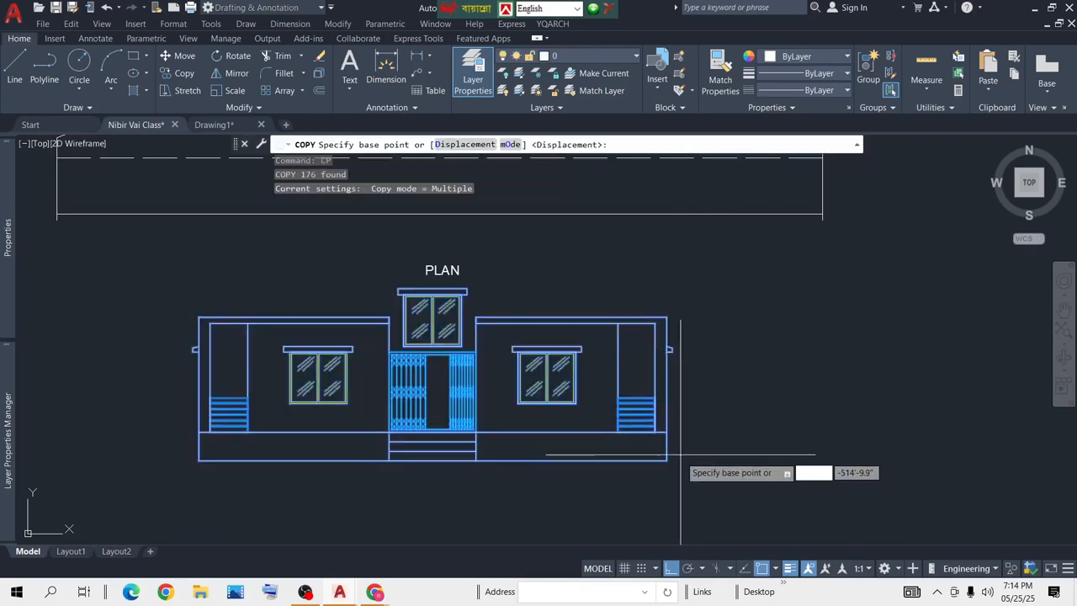
{"action": "left_click", "coordinate": [665, 461]}
{"action": "scroll", "coordinate": [981, 429], "scroll_direction": "down", "scroll_amount": 6}
{"action": "middle_click_drag", "start_coordinate": [981, 429], "coordinate": [620, 409]}
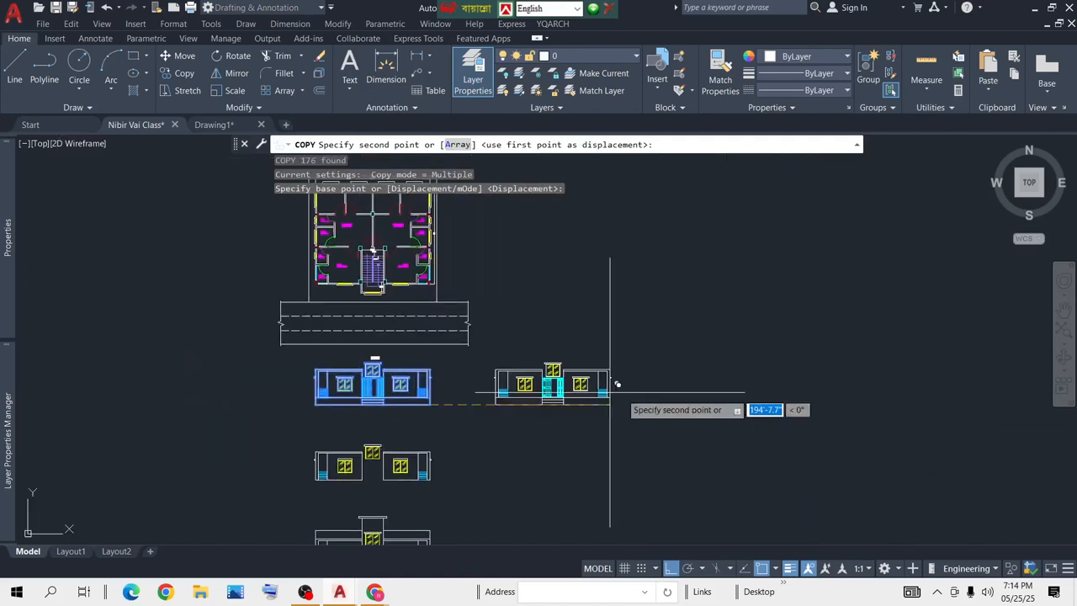
{"action": "left_click", "coordinate": [690, 397]}
{"action": "key", "text": "Return"}
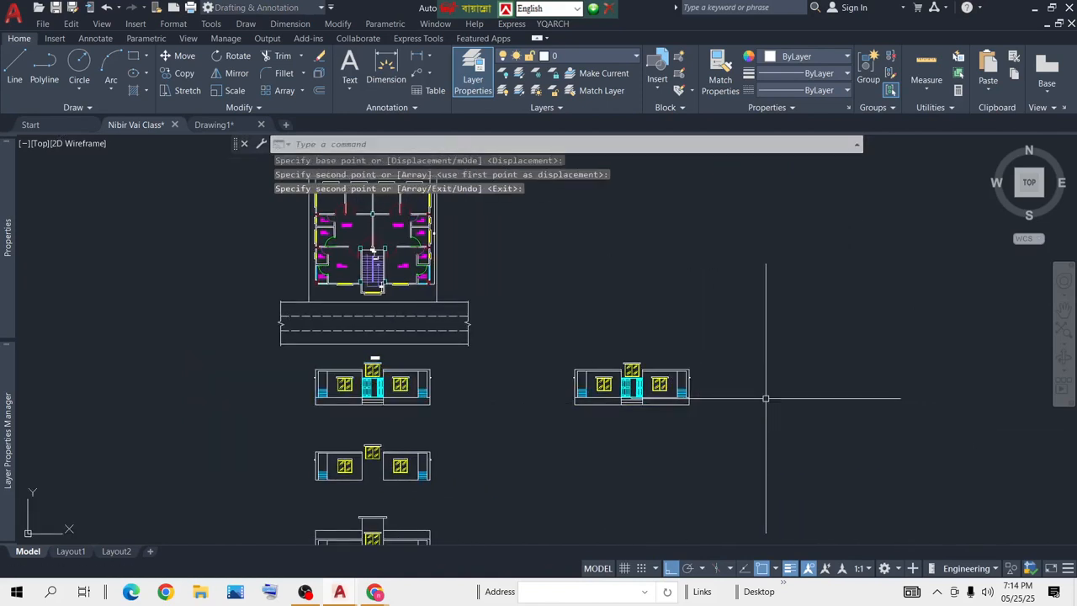
Step: Copy the typical-floor elevation by its lower right corner onto the upper right corner of the copied ground floor
{"action": "scroll", "coordinate": [421, 471], "scroll_direction": "up", "scroll_amount": 4}
{"action": "left_click", "coordinate": [606, 289]}
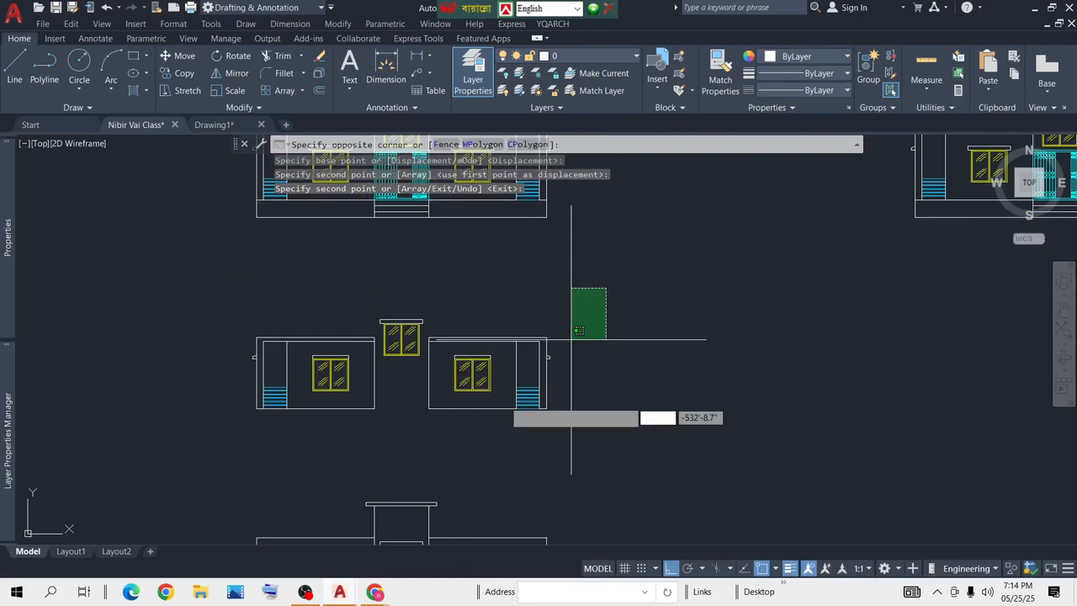
{"action": "left_click", "coordinate": [242, 436]}
{"action": "type", "text": "cp"}
{"action": "key", "text": "Return"}
{"action": "scroll", "coordinate": [560, 402], "scroll_direction": "up", "scroll_amount": 4}
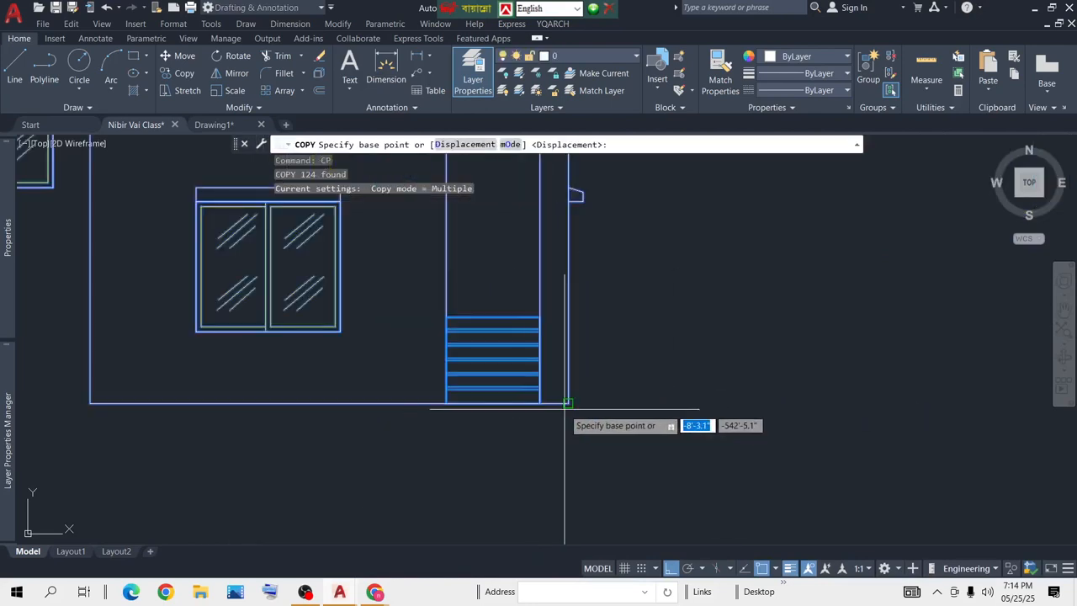
{"action": "left_click", "coordinate": [565, 403]}
{"action": "scroll", "coordinate": [883, 328], "scroll_direction": "down", "scroll_amount": 5}
{"action": "scroll", "coordinate": [598, 296], "scroll_direction": "up", "scroll_amount": 5}
{"action": "scroll", "coordinate": [834, 296], "scroll_direction": "down", "scroll_amount": 4}
{"action": "middle_click_drag", "start_coordinate": [834, 297], "coordinate": [595, 329]}
{"action": "scroll", "coordinate": [650, 313], "scroll_direction": "up", "scroll_amount": 2}
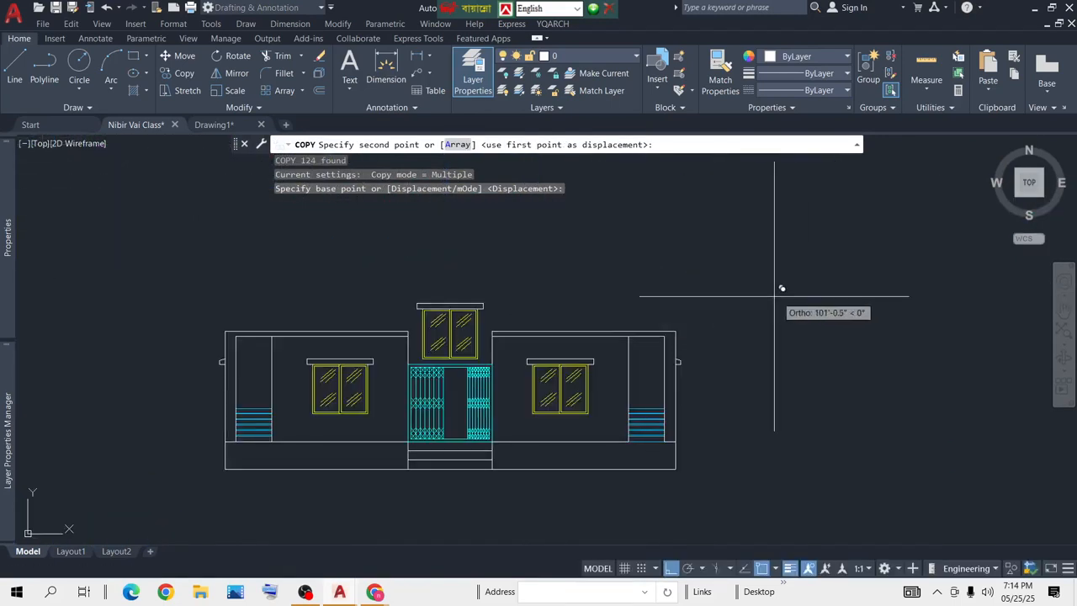
{"action": "left_click", "coordinate": [675, 333]}
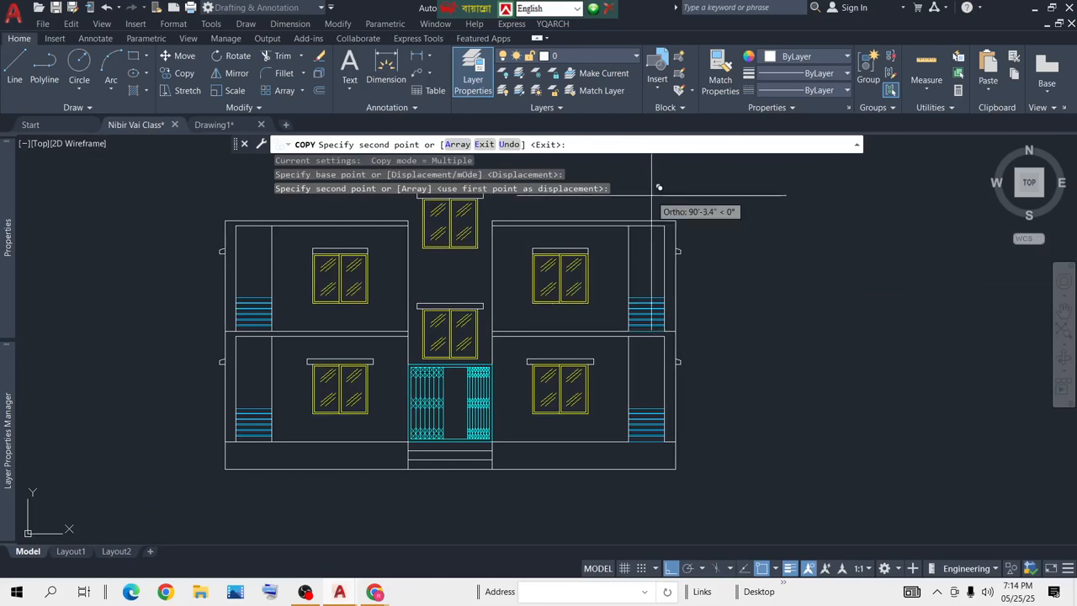
Step: Stack a second typical-floor copy on the upper right corner of the first one and finish copying
{"action": "middle_click_drag", "start_coordinate": [651, 196], "coordinate": [628, 298]}
{"action": "scroll", "coordinate": [628, 298], "scroll_direction": "up", "scroll_amount": 2}
{"action": "left_click", "coordinate": [666, 335]}
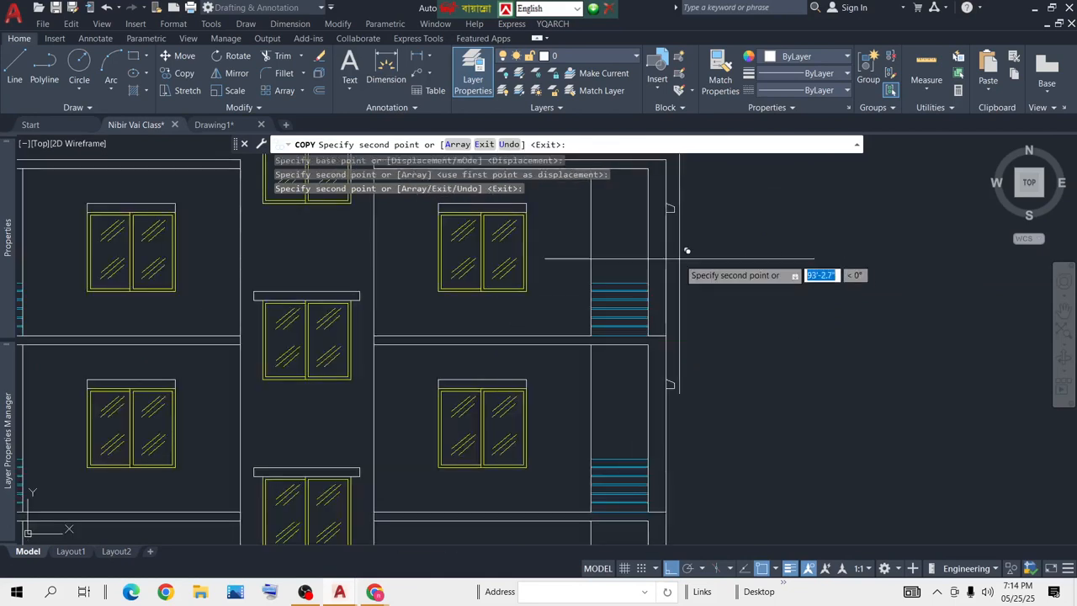
{"action": "scroll", "coordinate": [686, 250], "scroll_direction": "down", "scroll_amount": 4}
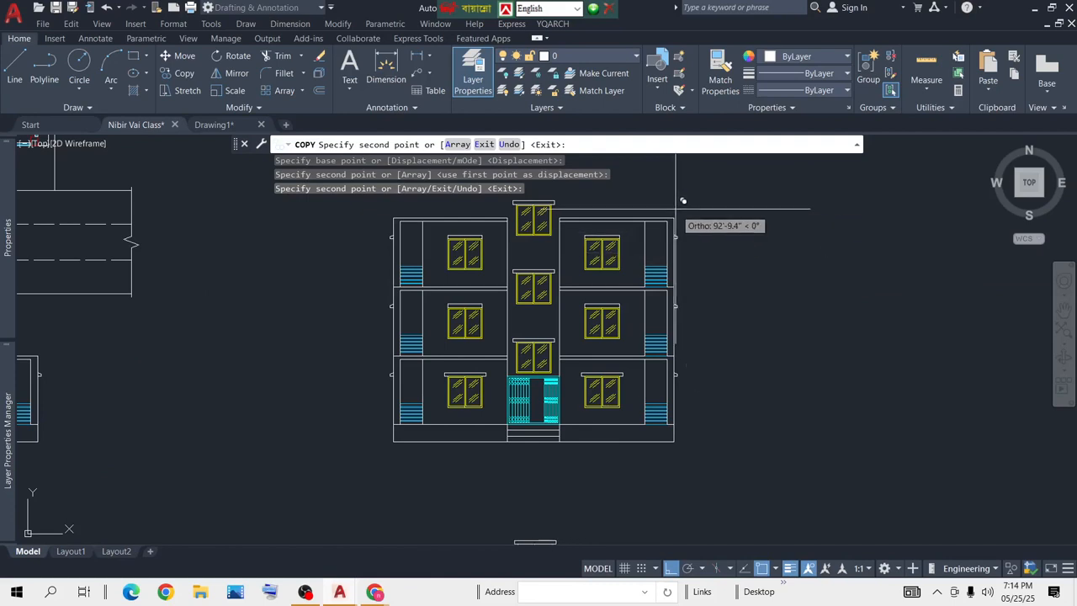
{"action": "key", "text": "Return"}
Step: Copy the top-floor elevation with parapet and stair head by its lower right corner onto the stack's uppermost typical floor
{"action": "scroll", "coordinate": [678, 270], "scroll_direction": "down", "scroll_amount": 6}
{"action": "scroll", "coordinate": [511, 378], "scroll_direction": "up", "scroll_amount": 4}
{"action": "middle_click_drag", "start_coordinate": [539, 381], "coordinate": [587, 262]}
{"action": "left_click", "coordinate": [630, 270]}
{"action": "left_click", "coordinate": [308, 425]}
{"action": "type", "text": "cp"}
{"action": "key", "text": "Return"}
{"action": "scroll", "coordinate": [593, 375], "scroll_direction": "up", "scroll_amount": 5}
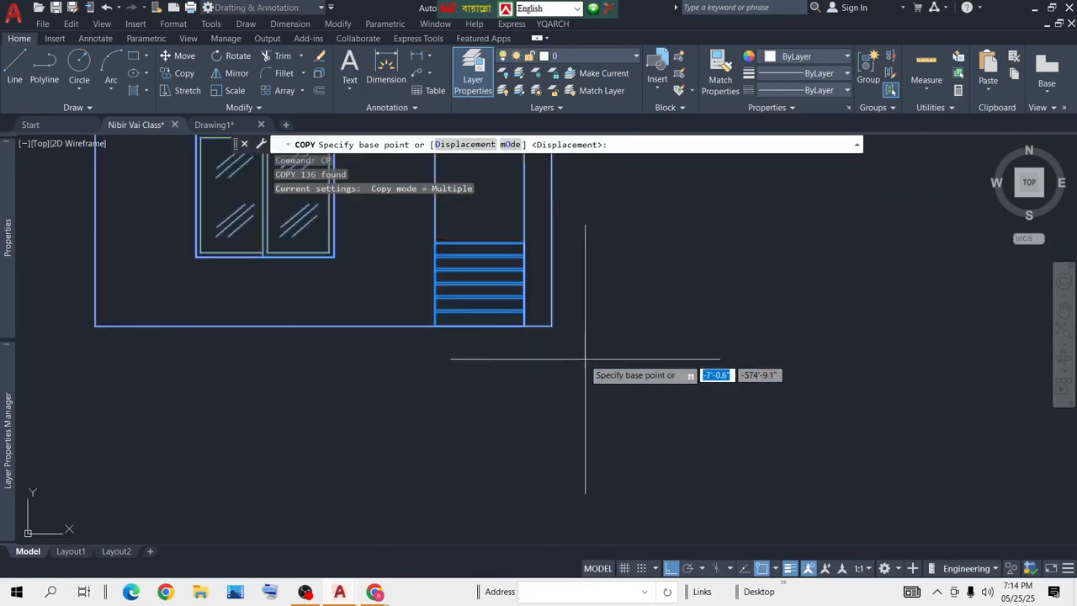
{"action": "left_click", "coordinate": [546, 319]}
{"action": "scroll", "coordinate": [817, 308], "scroll_direction": "down", "scroll_amount": 4}
{"action": "scroll", "coordinate": [562, 395], "scroll_direction": "down", "scroll_amount": 3}
{"action": "scroll", "coordinate": [562, 396], "scroll_direction": "up", "scroll_amount": 5}
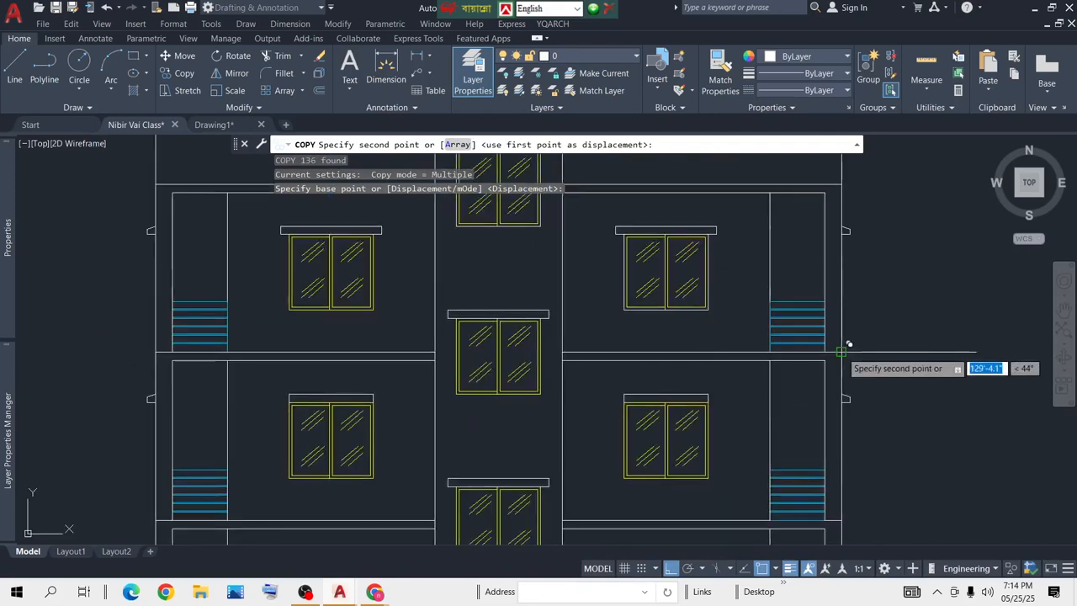
{"action": "left_click", "coordinate": [845, 346]}
{"action": "key", "text": "Return"}
{"action": "scroll", "coordinate": [821, 364], "scroll_direction": "down", "scroll_amount": 5}
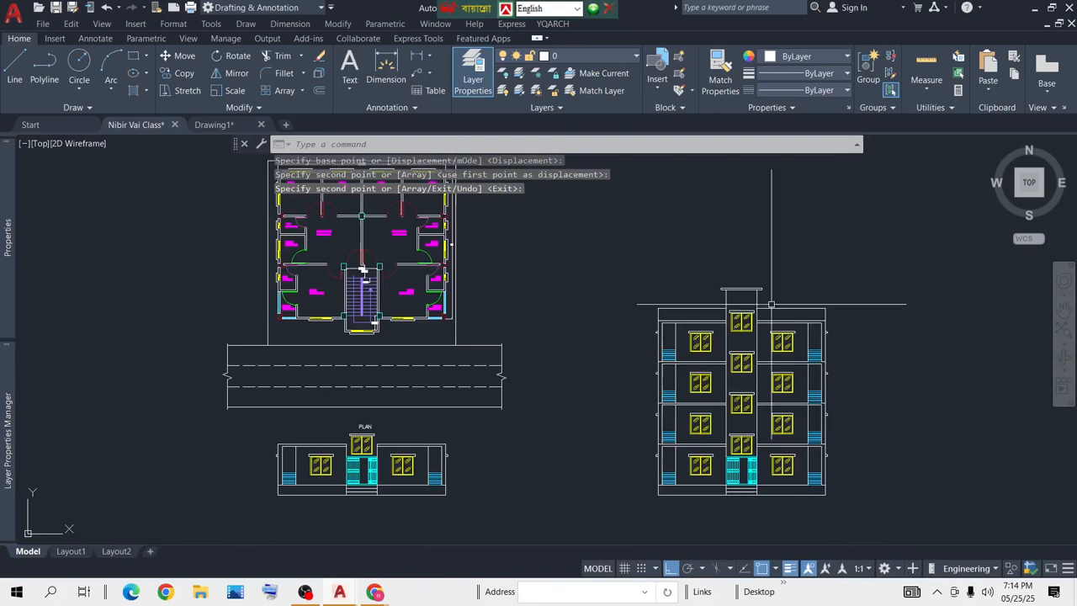
Step: Examine the stacked elevation and compare it with the side windows and sunshades on the floor plan
{"action": "middle_click_drag", "start_coordinate": [813, 371], "coordinate": [658, 249]}
{"action": "middle_click_drag", "start_coordinate": [658, 293], "coordinate": [614, 340]}
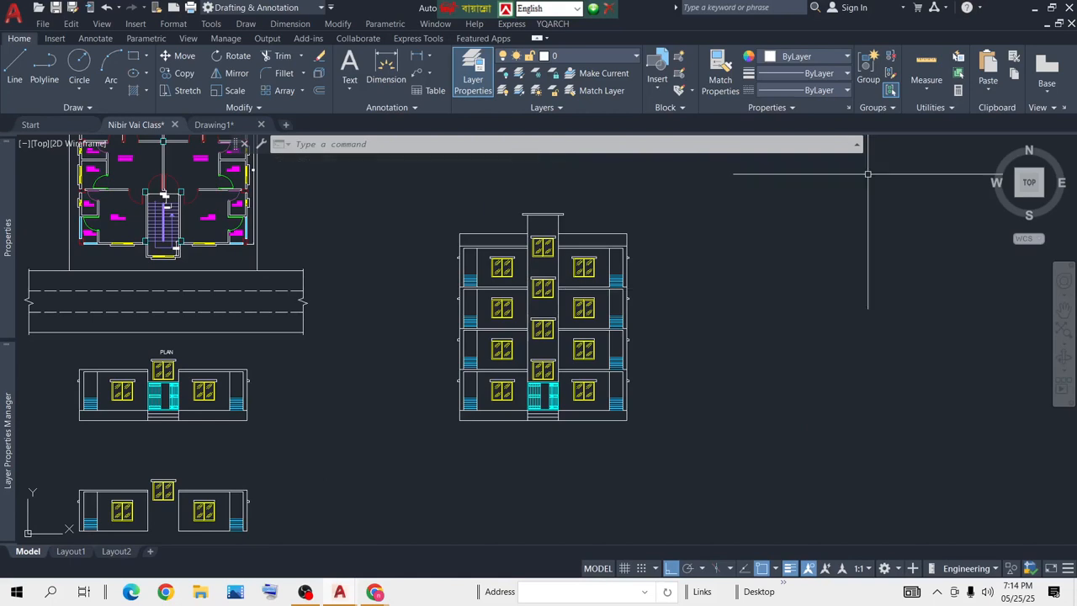
{"action": "middle_click_drag", "start_coordinate": [367, 196], "coordinate": [416, 216]}
{"action": "scroll", "coordinate": [320, 215], "scroll_direction": "up", "scroll_amount": 8}
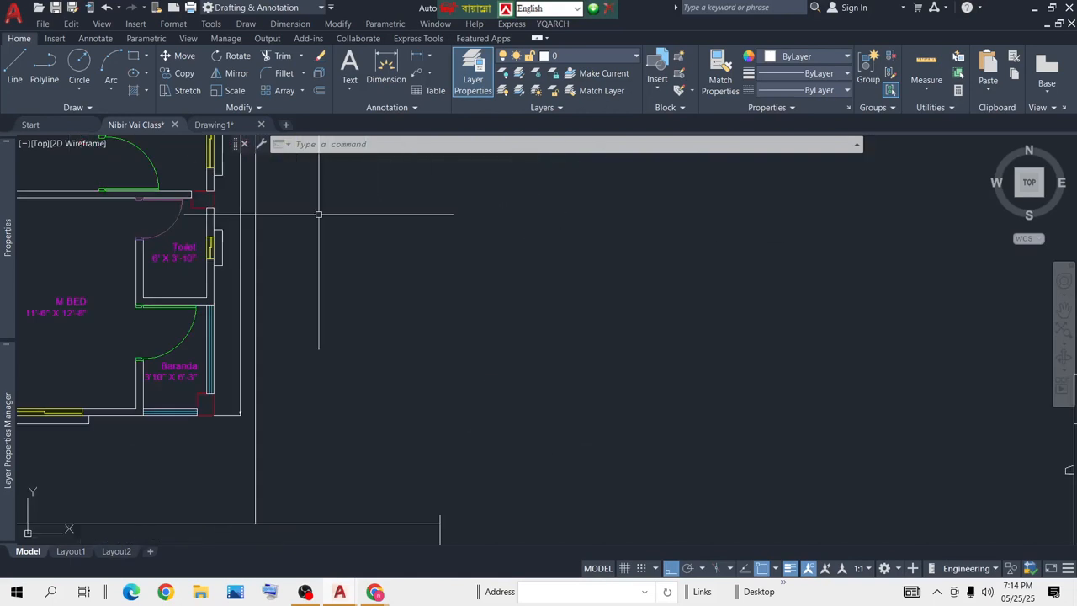
{"action": "scroll", "coordinate": [154, 250], "scroll_direction": "down", "scroll_amount": 4}
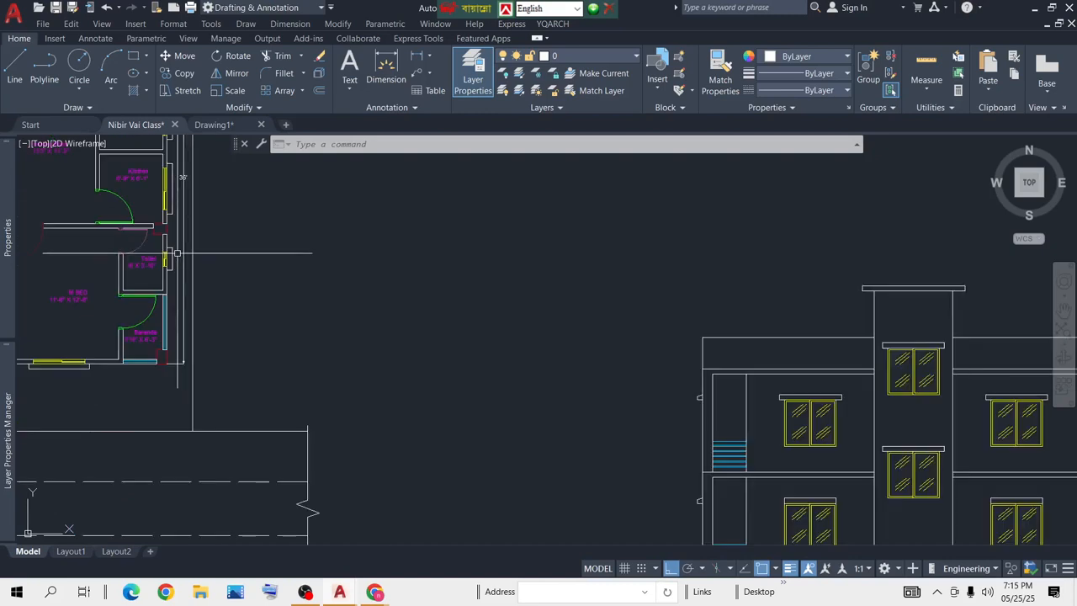
{"action": "middle_click_drag", "start_coordinate": [285, 301], "coordinate": [650, 306]}
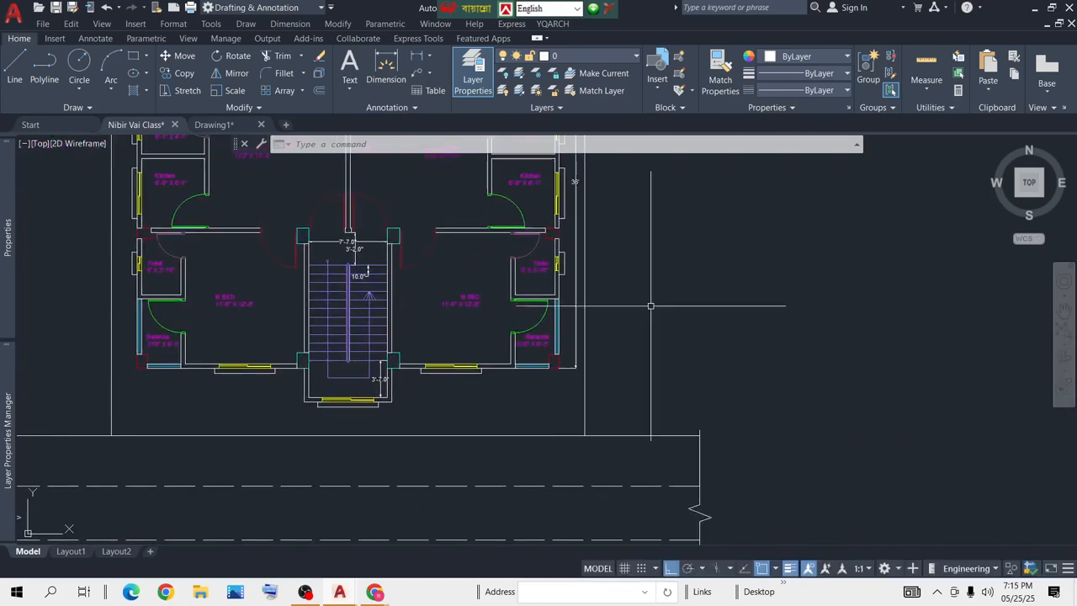
{"action": "scroll", "coordinate": [126, 261], "scroll_direction": "down", "scroll_amount": 4}
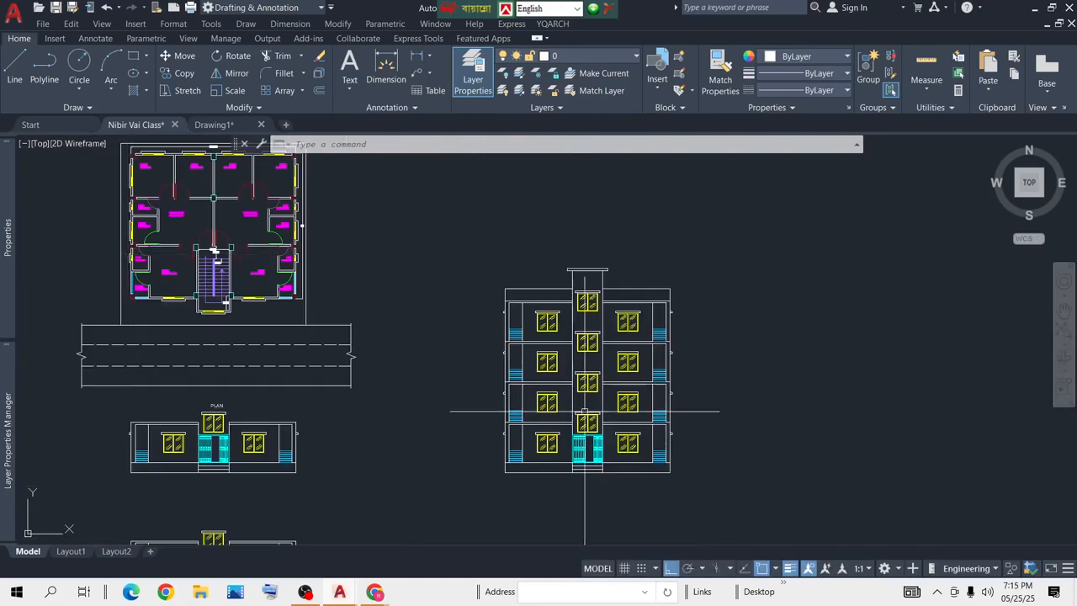
Step: Move the stacked four-storey elevation by its lower right corner, with Ortho off, to the empty space right of the column schedule and notes
{"action": "middle_click_drag", "start_coordinate": [656, 354], "coordinate": [581, 313]}
{"action": "scroll", "coordinate": [548, 297], "scroll_direction": "down", "scroll_amount": 3}
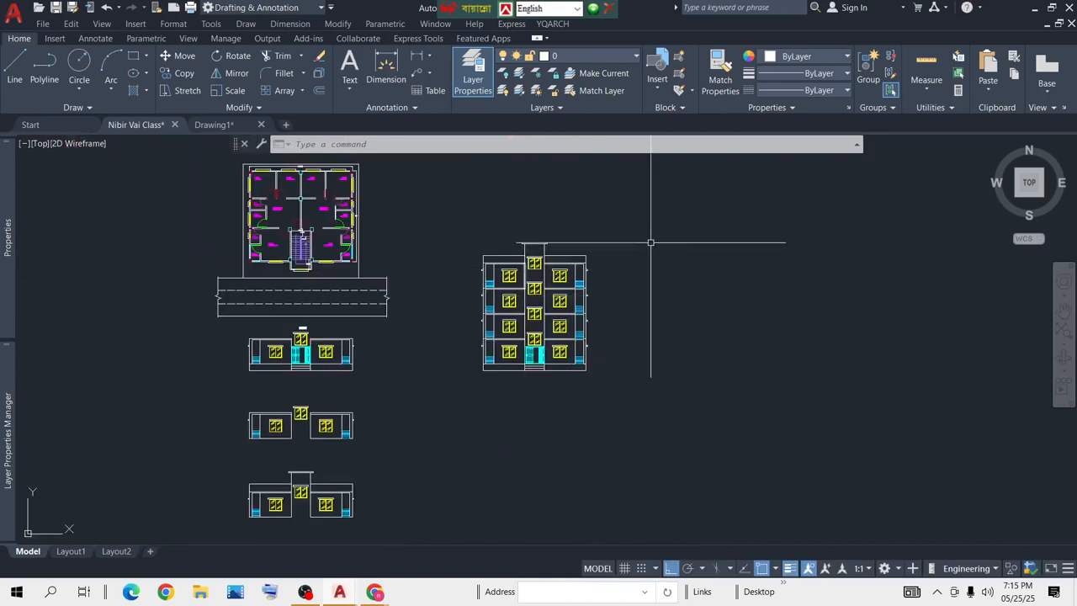
{"action": "left_click", "coordinate": [661, 217]}
{"action": "left_click", "coordinate": [460, 396]}
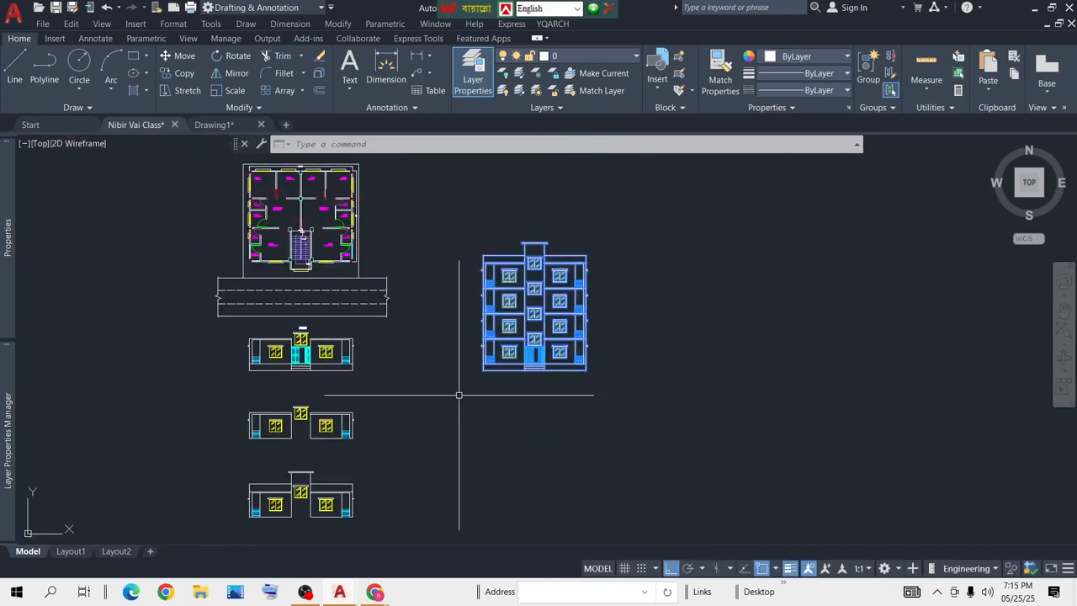
{"action": "type", "text": "m"}
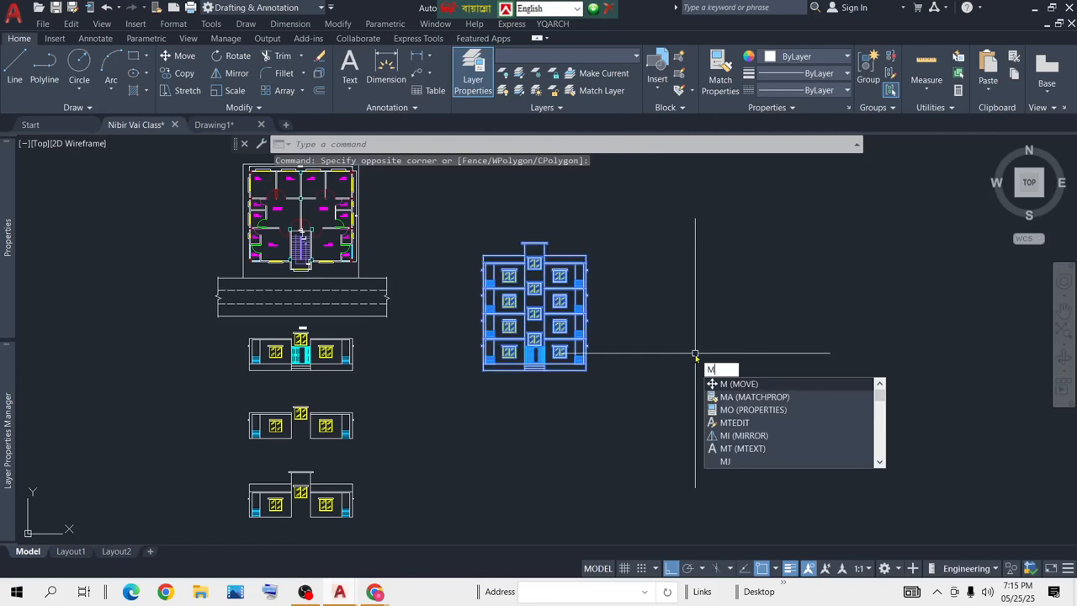
{"action": "key", "text": "Return"}
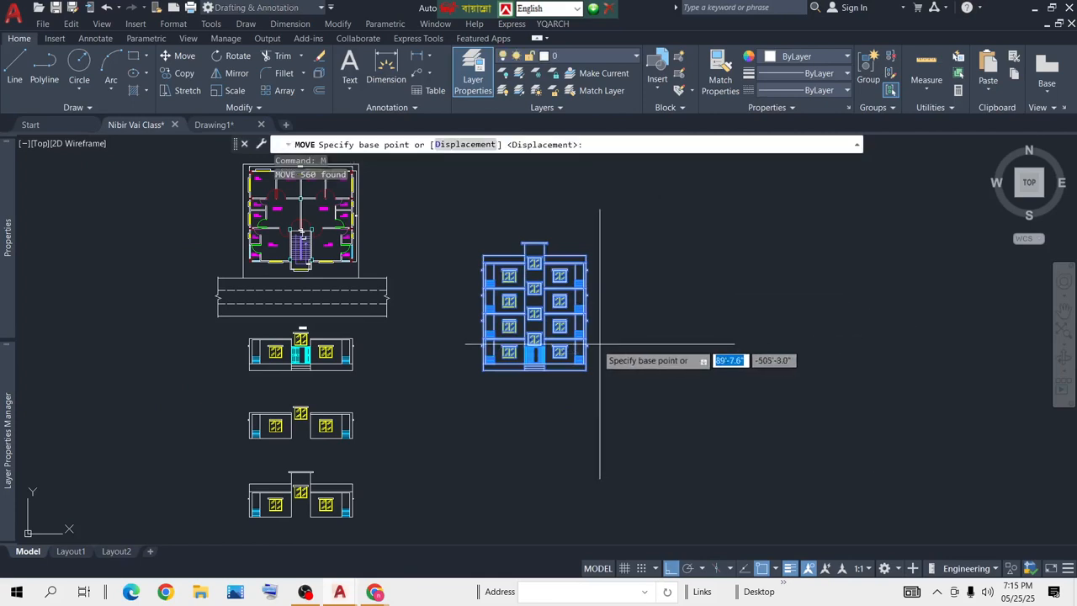
{"action": "scroll", "coordinate": [598, 354], "scroll_direction": "up", "scroll_amount": 8}
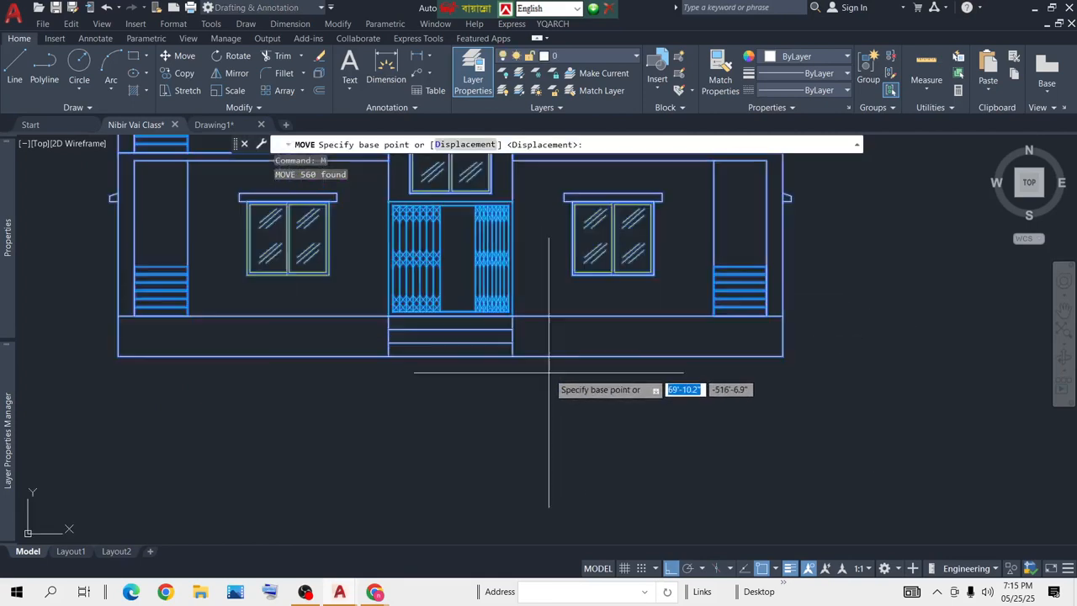
{"action": "left_click", "coordinate": [783, 355]}
{"action": "scroll", "coordinate": [752, 252], "scroll_direction": "down", "scroll_amount": 8}
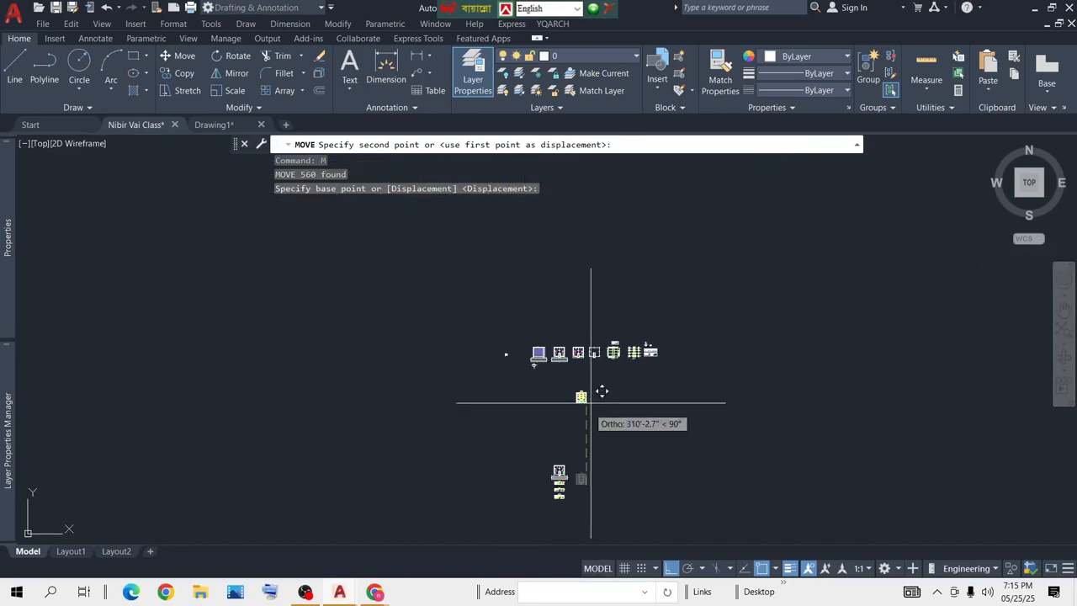
{"action": "key", "text": "F8"}
{"action": "scroll", "coordinate": [693, 344], "scroll_direction": "up", "scroll_amount": 5}
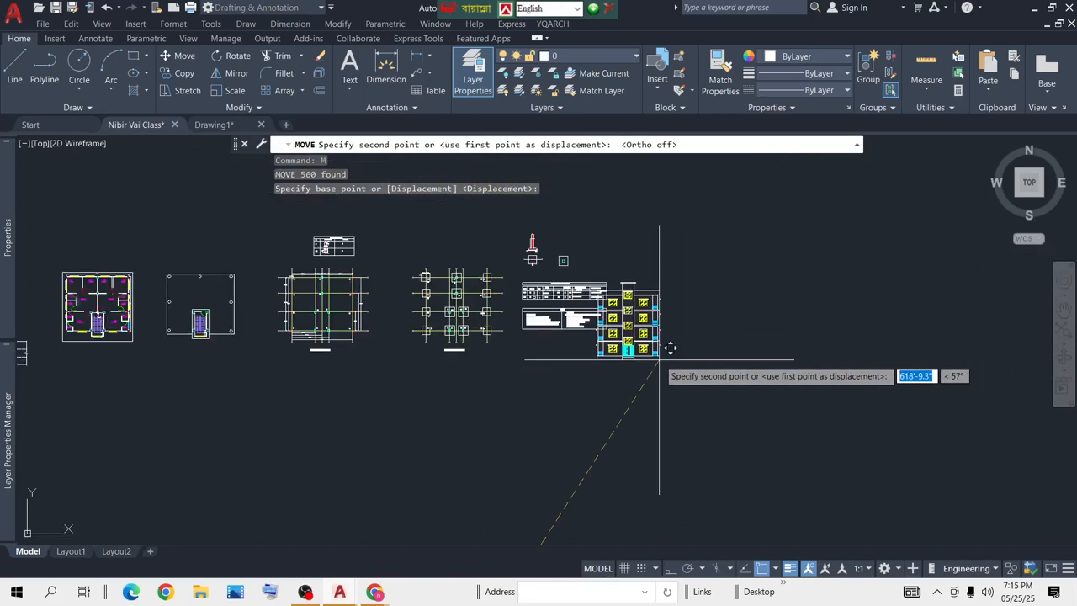
{"action": "scroll", "coordinate": [472, 311], "scroll_direction": "up", "scroll_amount": 5}
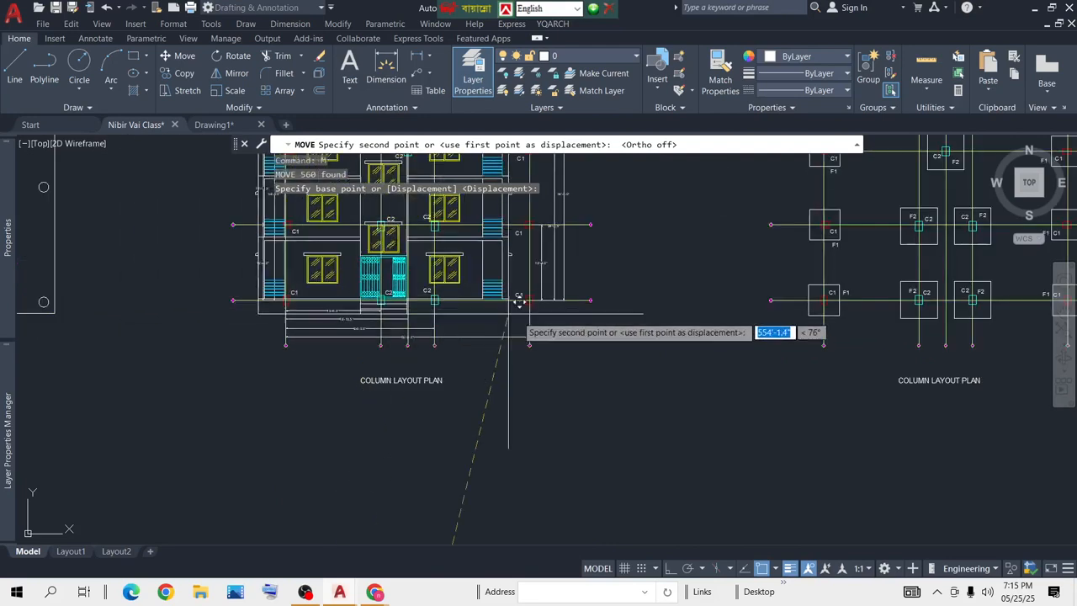
{"action": "scroll", "coordinate": [370, 347], "scroll_direction": "down", "scroll_amount": 5}
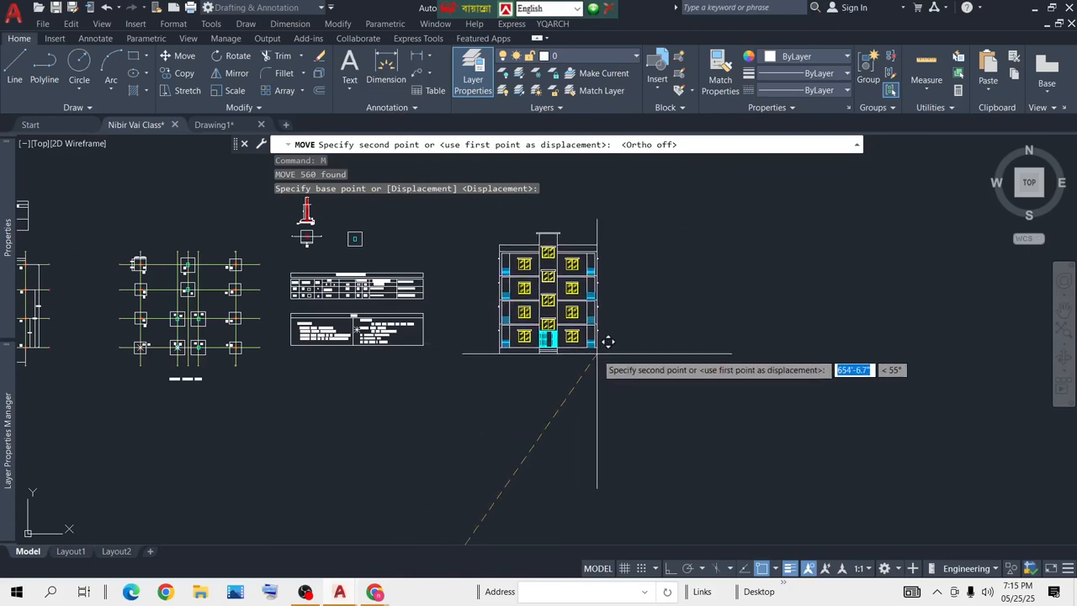
{"action": "left_click", "coordinate": [600, 343]}
Step: Draw a wide rectangle enclosing the floor plan, road and three separate floor elevations, extending well to their right
{"action": "middle_click_drag", "start_coordinate": [543, 467], "coordinate": [620, 282]}
{"action": "scroll", "coordinate": [620, 281], "scroll_direction": "down", "scroll_amount": 8}
{"action": "middle_click_drag", "start_coordinate": [555, 468], "coordinate": [573, 331]}
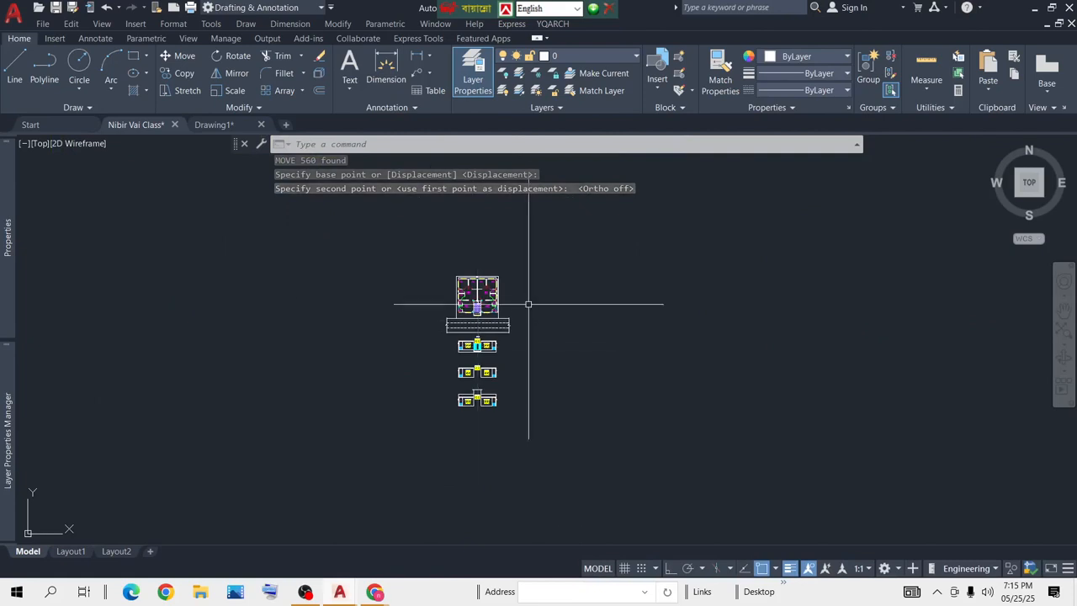
{"action": "left_click", "coordinate": [133, 56]}
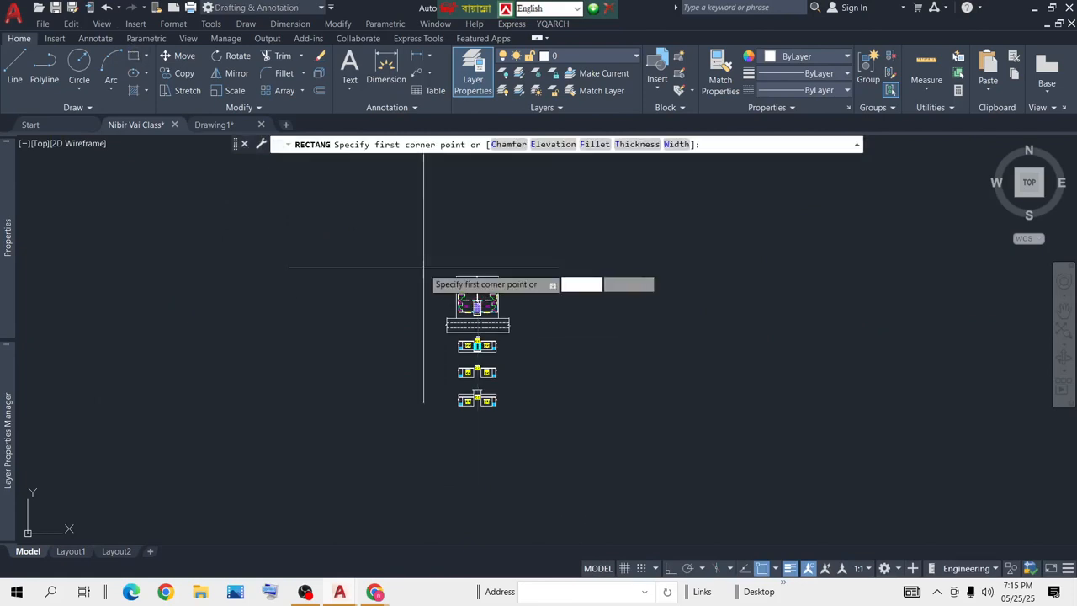
{"action": "left_click", "coordinate": [425, 262]}
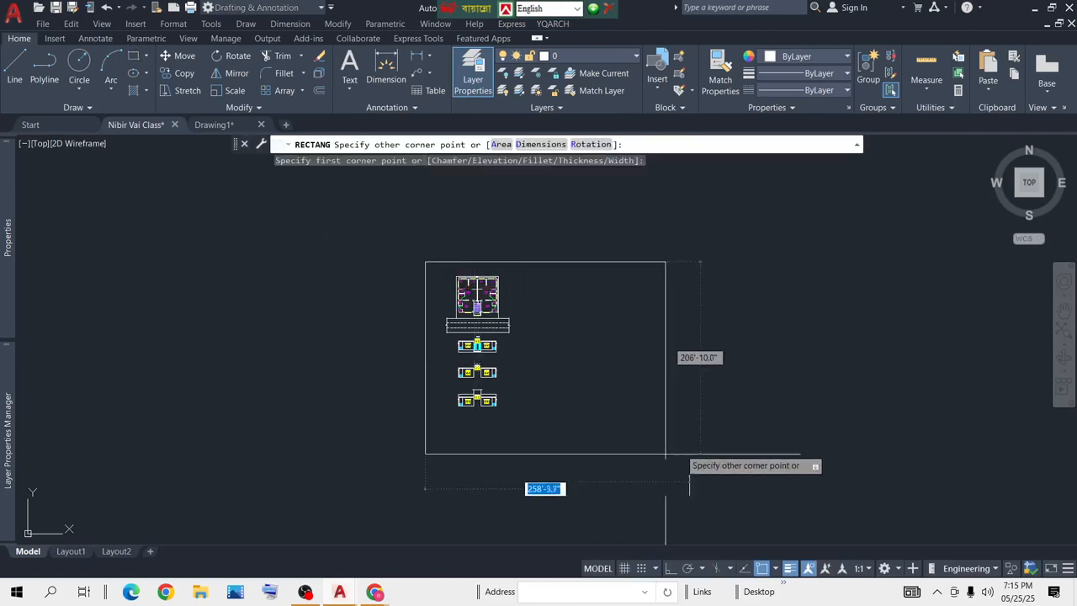
{"action": "scroll", "coordinate": [888, 446], "scroll_direction": "down", "scroll_amount": 2}
{"action": "middle_click_drag", "start_coordinate": [886, 447], "coordinate": [531, 444]}
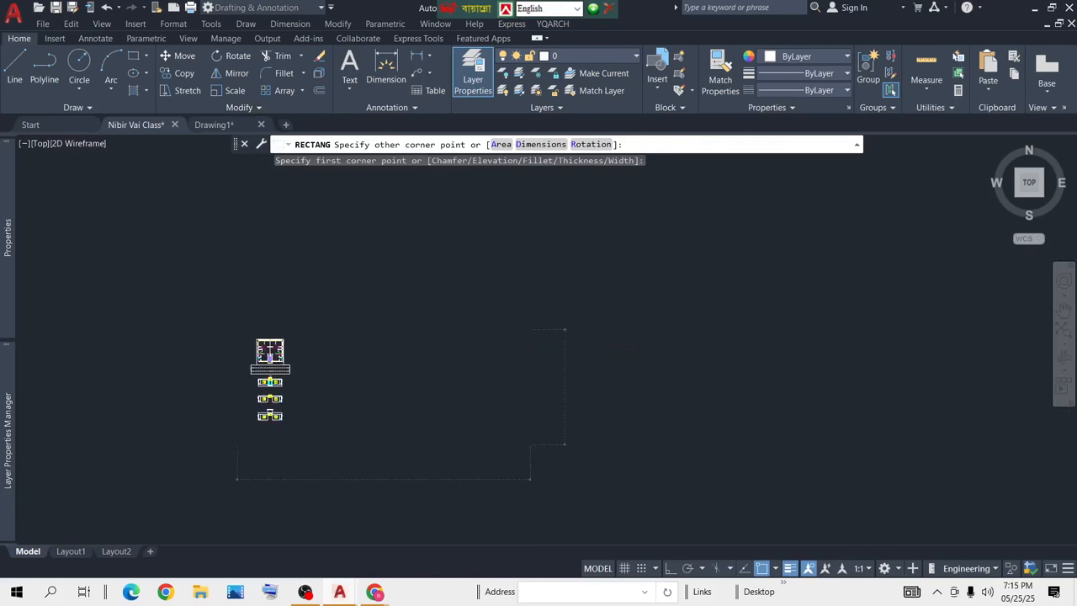
{"action": "left_click", "coordinate": [802, 445]}
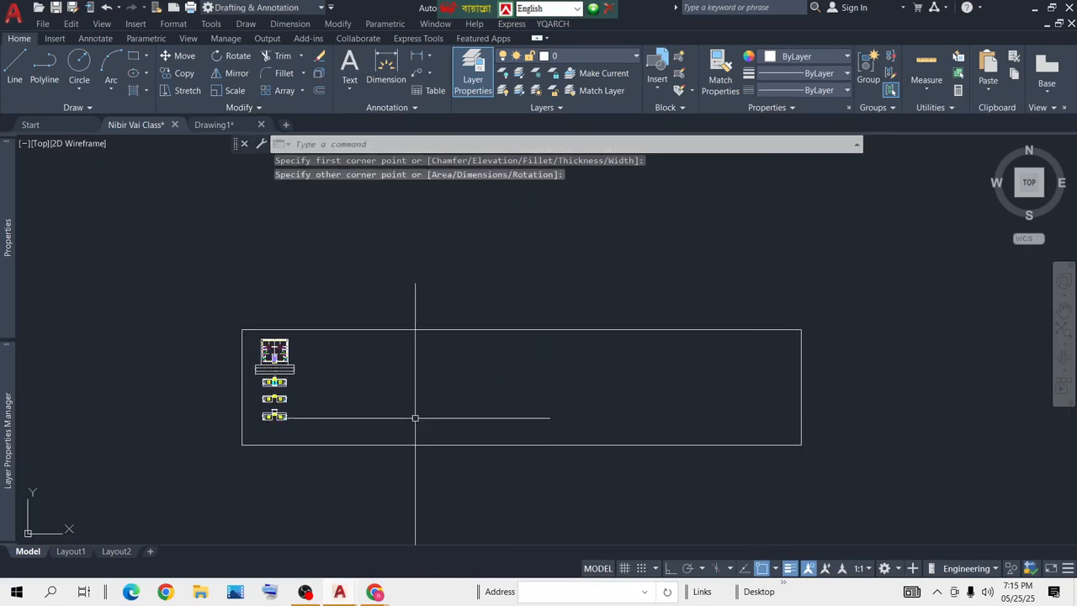
Step: Examine the framed plan and floor elevations, and inspect the relocated four-storey elevation down to its plinth
{"action": "scroll", "coordinate": [416, 417], "scroll_direction": "down", "scroll_amount": 2}
{"action": "scroll", "coordinate": [361, 370], "scroll_direction": "up", "scroll_amount": 2}
{"action": "middle_click_drag", "start_coordinate": [362, 371], "coordinate": [364, 306]}
{"action": "scroll", "coordinate": [350, 362], "scroll_direction": "up", "scroll_amount": 5}
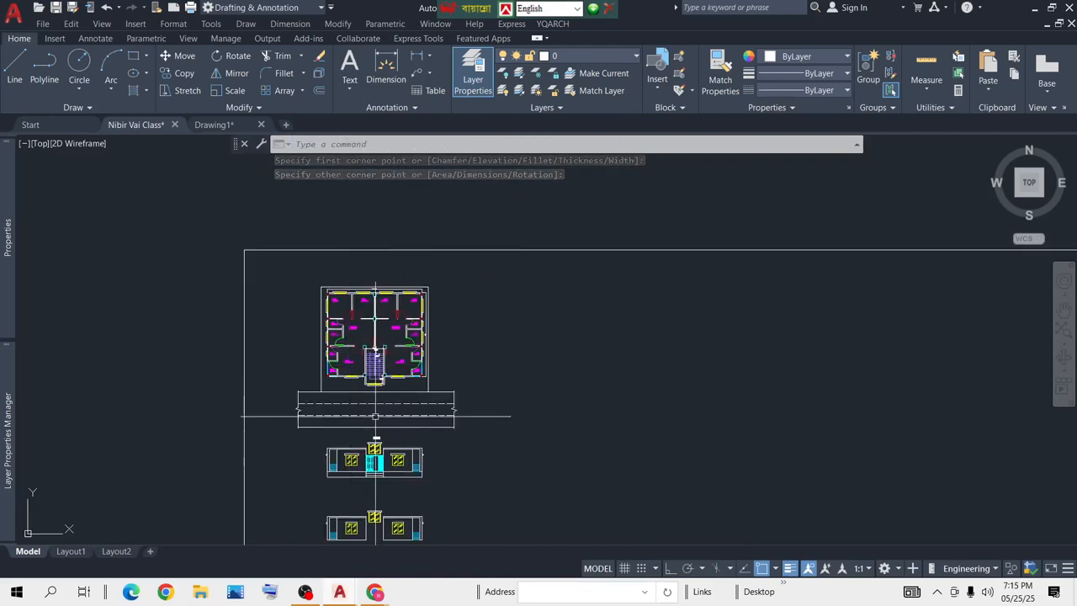
{"action": "scroll", "coordinate": [447, 383], "scroll_direction": "down", "scroll_amount": 3}
{"action": "scroll", "coordinate": [447, 292], "scroll_direction": "down", "scroll_amount": 2}
{"action": "middle_click_drag", "start_coordinate": [567, 199], "coordinate": [534, 254]}
{"action": "scroll", "coordinate": [535, 255], "scroll_direction": "up", "scroll_amount": 4}
{"action": "scroll", "coordinate": [387, 361], "scroll_direction": "up", "scroll_amount": 3}
{"action": "middle_click_drag", "start_coordinate": [384, 361], "coordinate": [444, 324]}
{"action": "scroll", "coordinate": [454, 286], "scroll_direction": "up", "scroll_amount": 3}
{"action": "scroll", "coordinate": [461, 262], "scroll_direction": "down", "scroll_amount": 1}
{"action": "scroll", "coordinate": [461, 262], "scroll_direction": "down", "scroll_amount": 5}
{"action": "scroll", "coordinate": [593, 375], "scroll_direction": "up", "scroll_amount": 5}
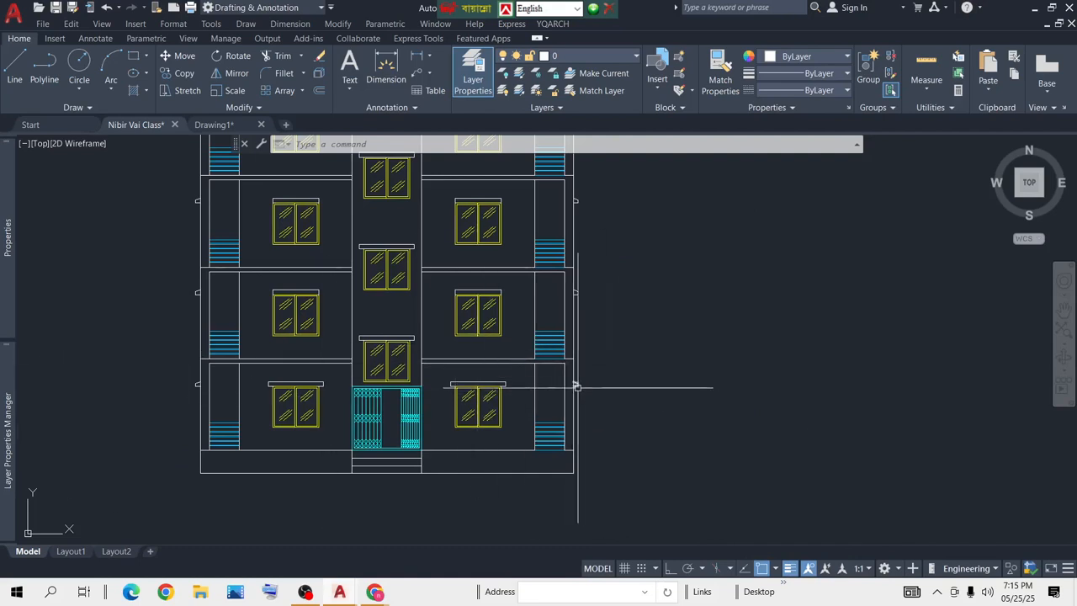
Step: Add a vertical linear dimension for the plinth height at the elevation's lower right corner
{"action": "type", "text": "li"}
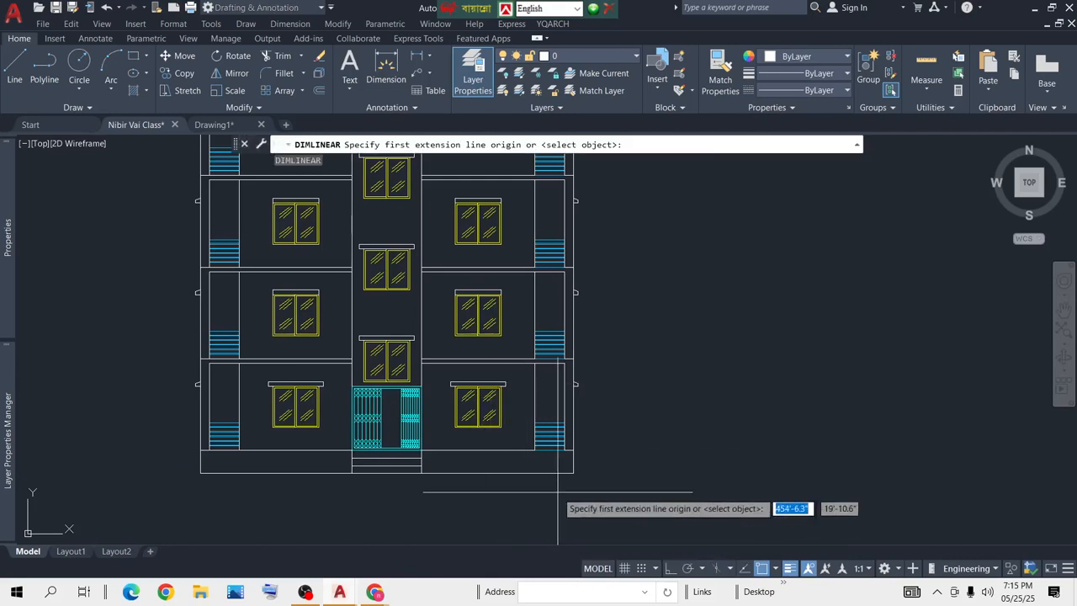
{"action": "scroll", "coordinate": [631, 442], "scroll_direction": "up", "scroll_amount": 5}
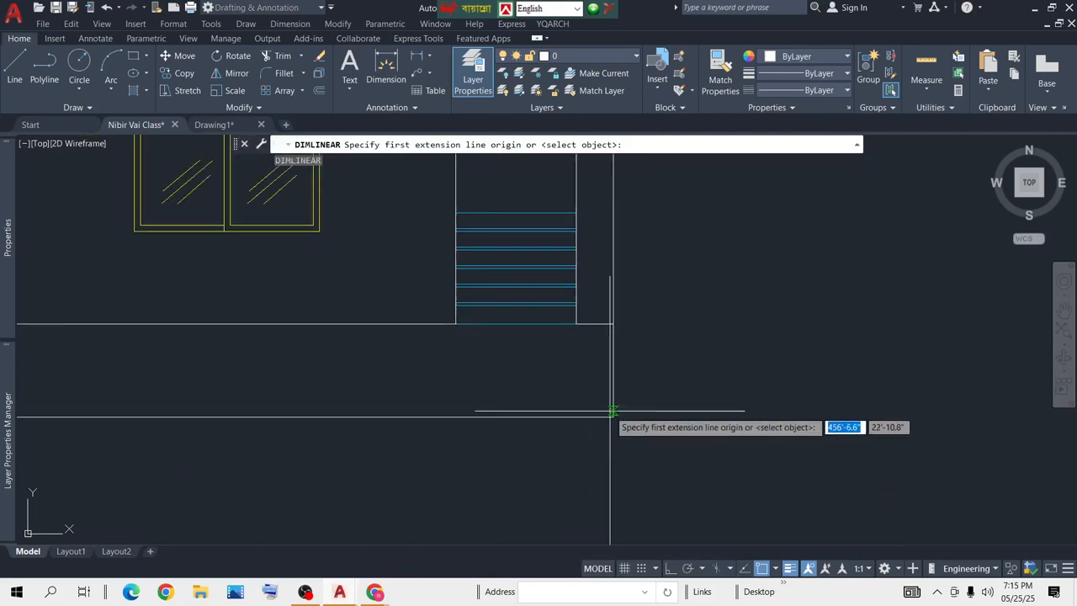
{"action": "left_click", "coordinate": [614, 415]}
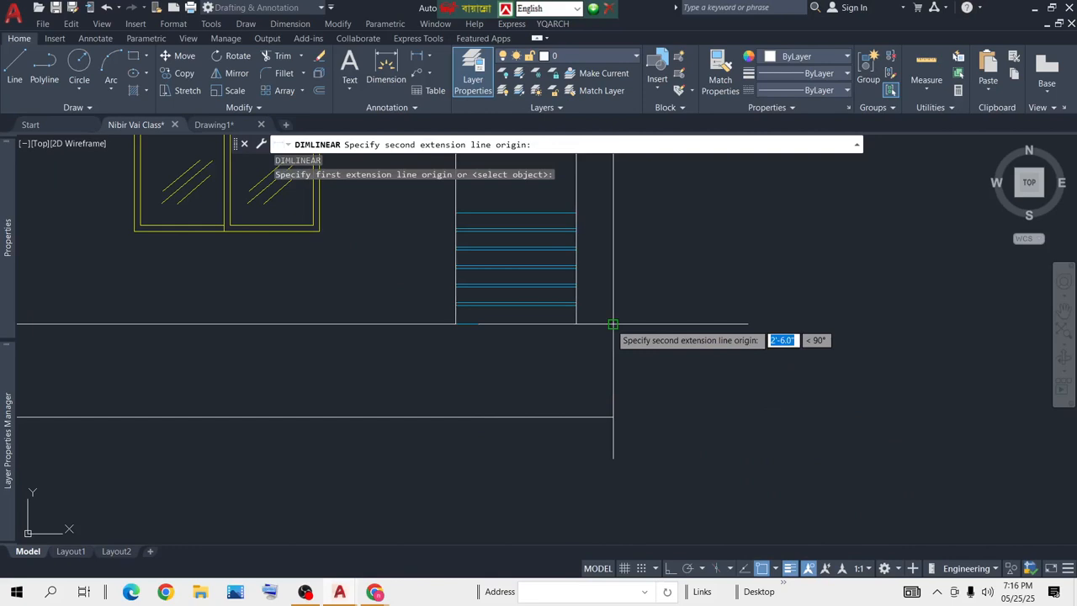
{"action": "left_click", "coordinate": [612, 324]}
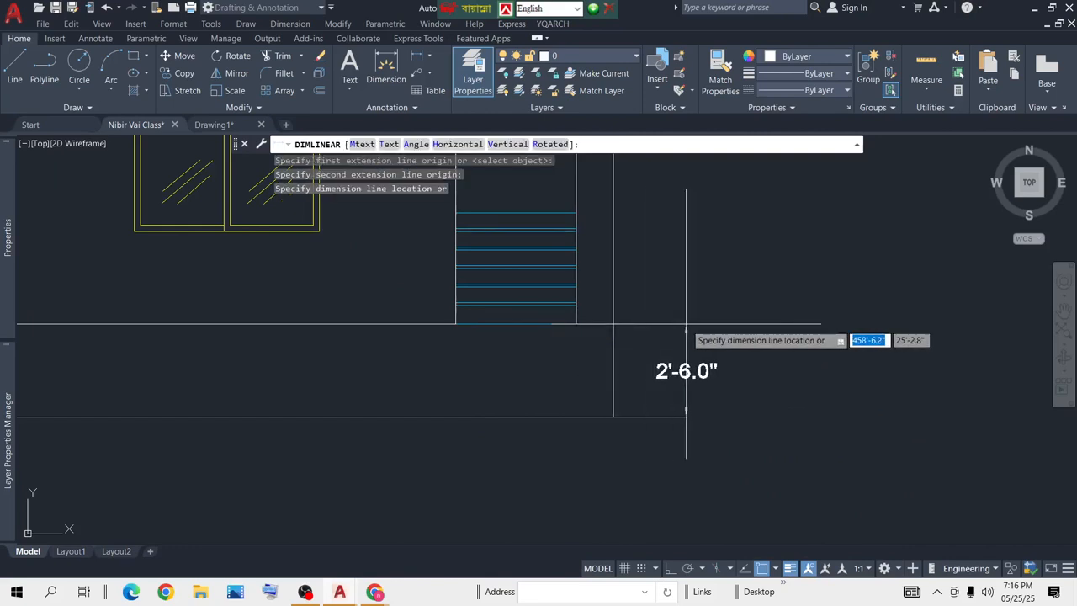
{"action": "left_click", "coordinate": [685, 332]}
Step: Continue the dimension chain from the plinth top to the underside and top of the ground-floor side sunshade
{"action": "type", "text": "d"}
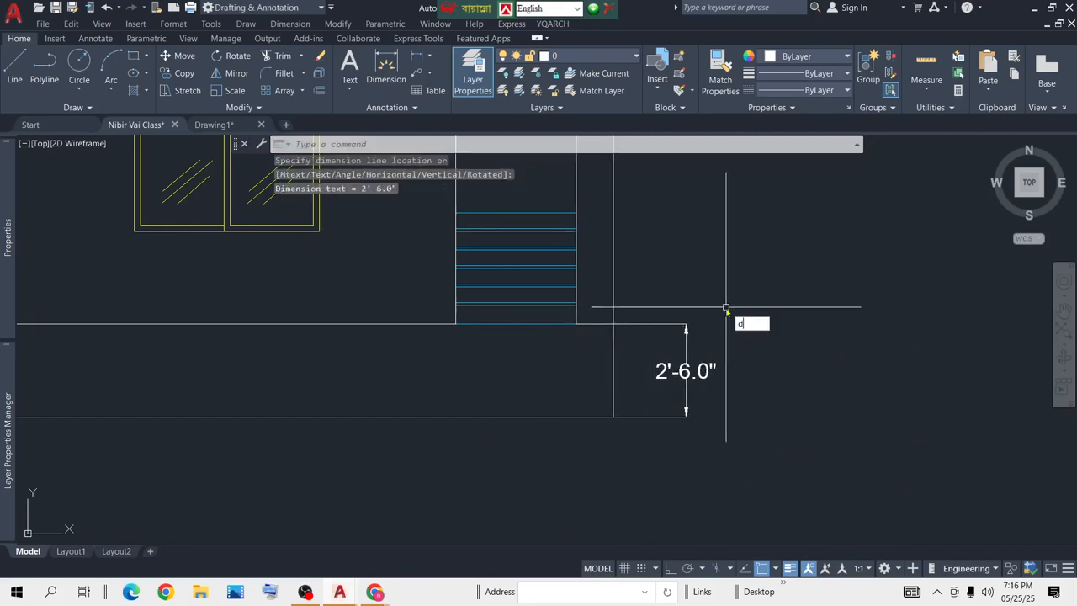
{"action": "type", "text": "co"}
{"action": "key", "text": "Return"}
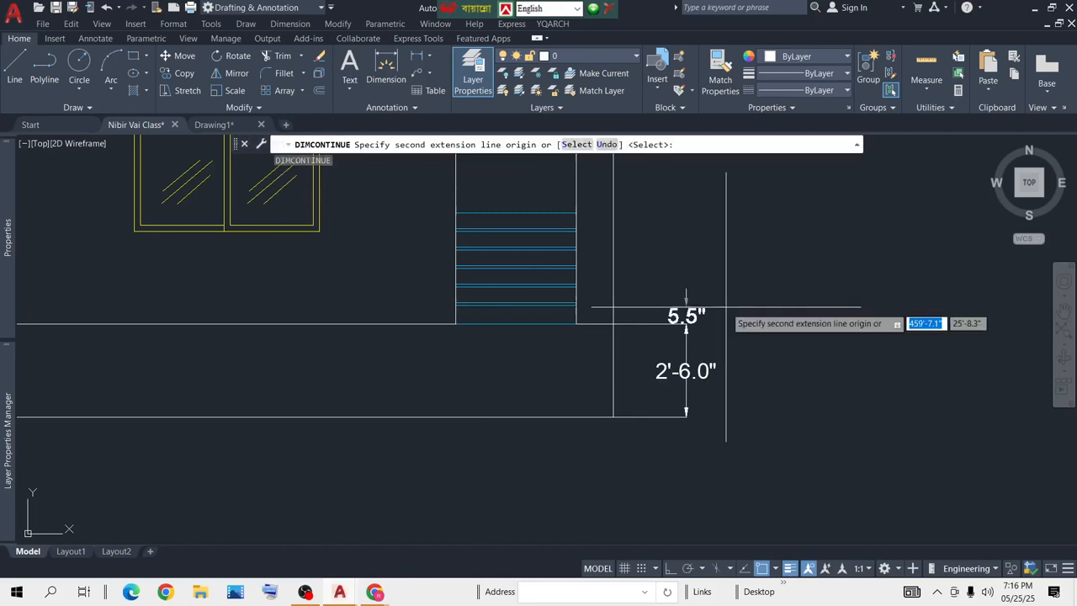
{"action": "middle_click_drag", "start_coordinate": [686, 226], "coordinate": [695, 402]}
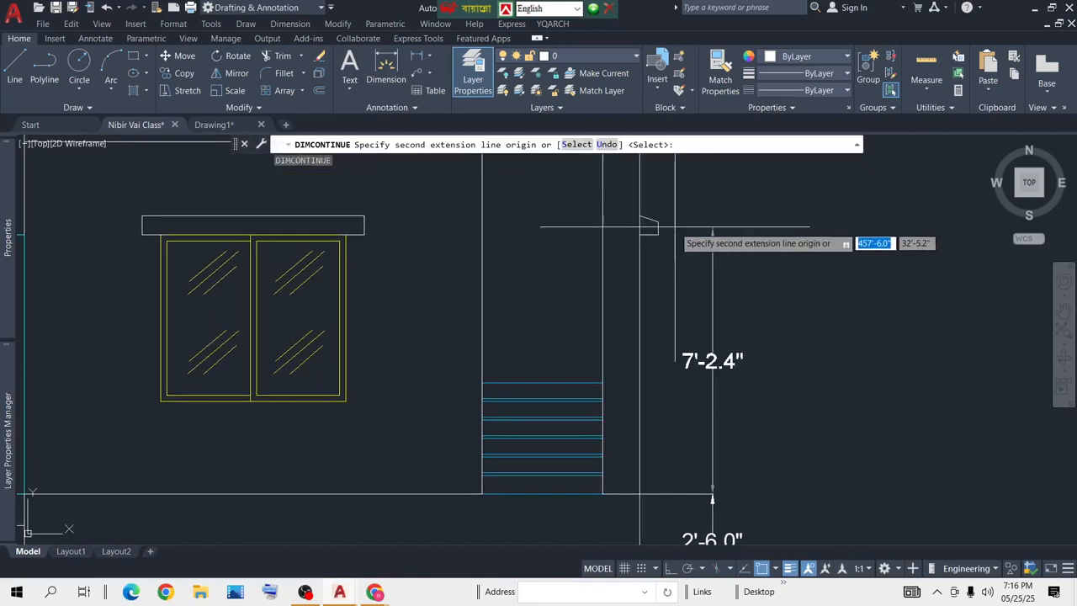
{"action": "left_click", "coordinate": [660, 229]}
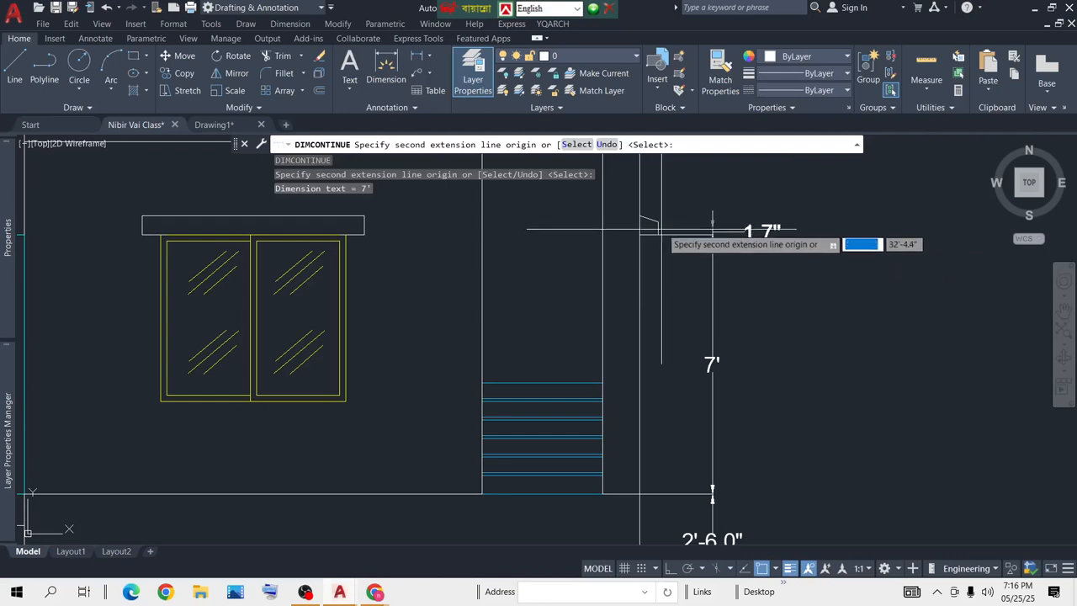
{"action": "left_click", "coordinate": [658, 218]}
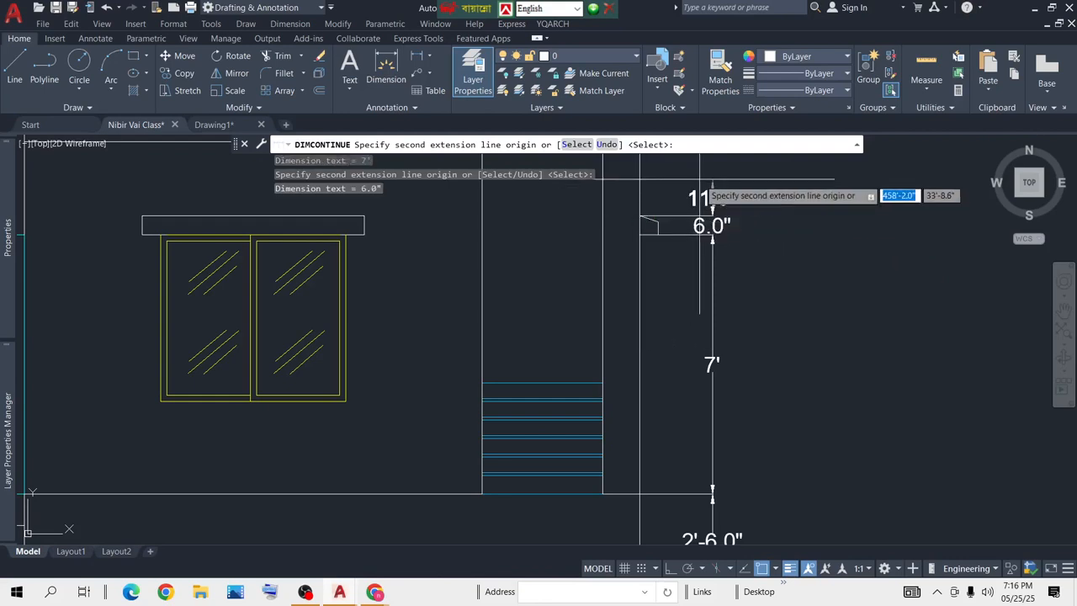
Step: Continue the chain to the underside and top of the slab above the ground floor, and up to the next side sunshade's underside
{"action": "middle_click_drag", "start_coordinate": [699, 178], "coordinate": [683, 323]}
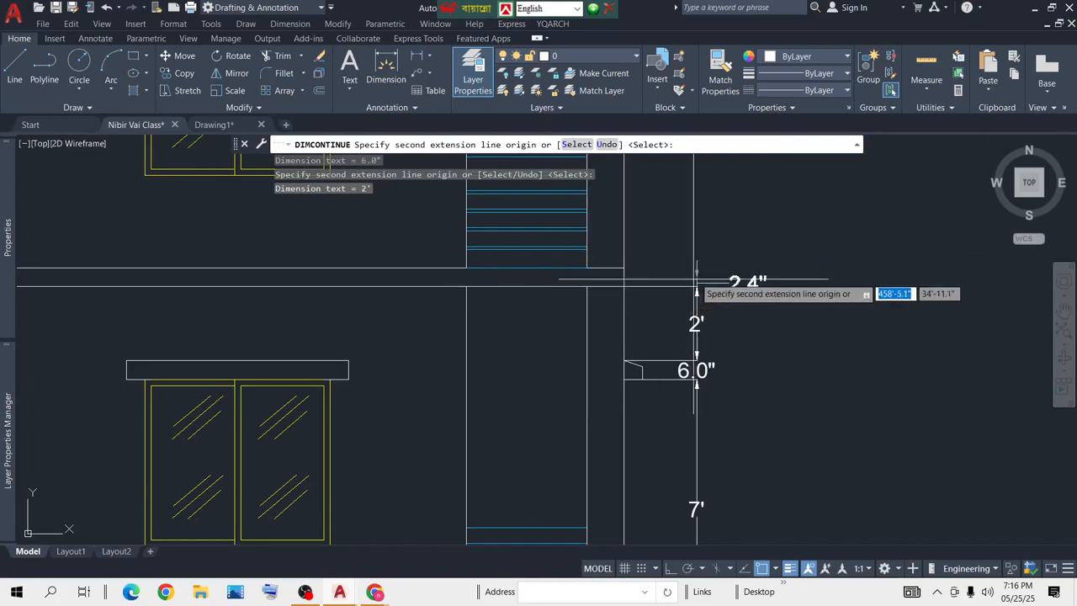
{"action": "left_click", "coordinate": [623, 268]}
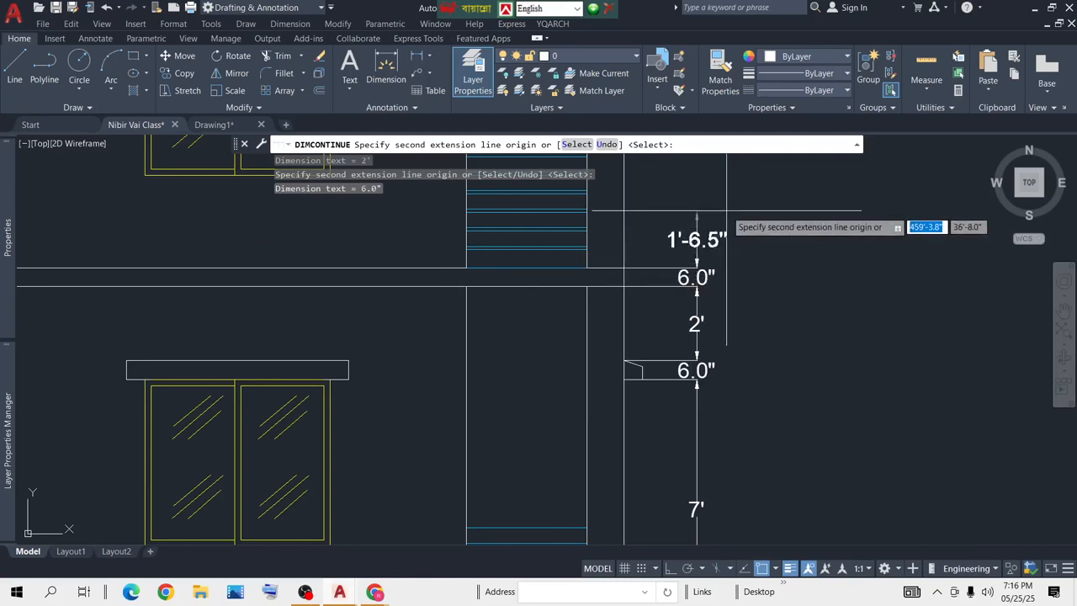
{"action": "middle_click_drag", "start_coordinate": [646, 199], "coordinate": [646, 364]}
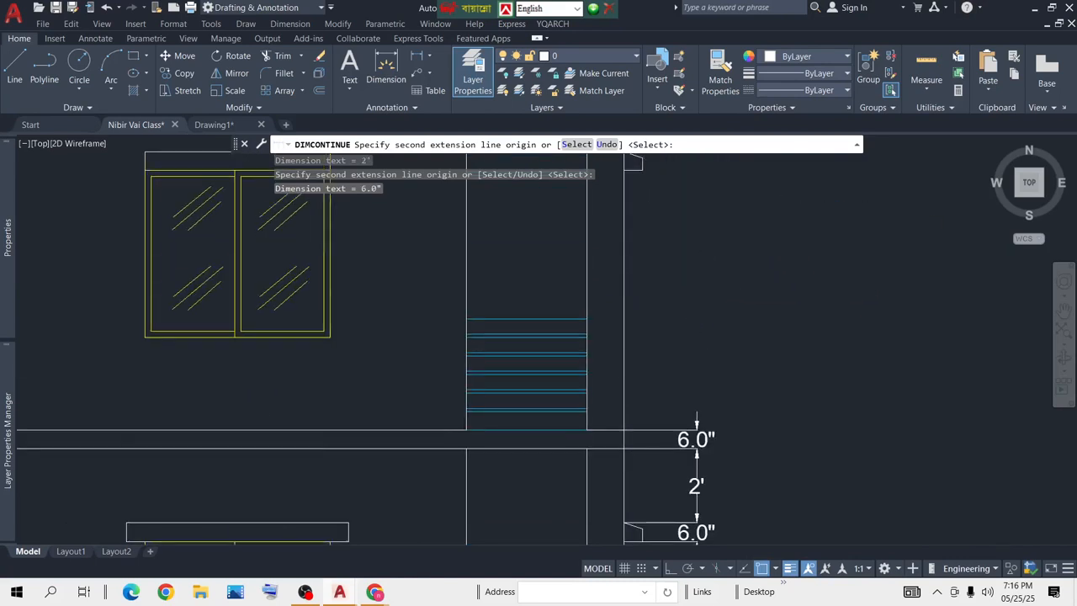
{"action": "left_click", "coordinate": [632, 170]}
{"action": "middle_click_drag", "start_coordinate": [629, 211], "coordinate": [605, 430]}
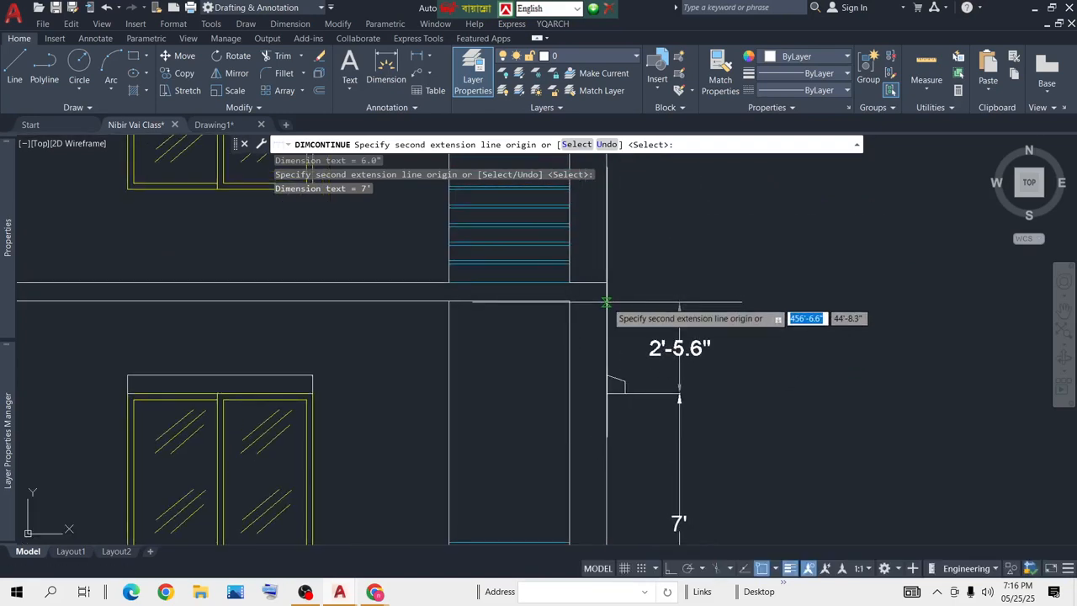
Step: Continue the chain from that sunshade's underside to the next slab's underside and top, and on to the following storey's sunshade
{"action": "left_click", "coordinate": [569, 300]}
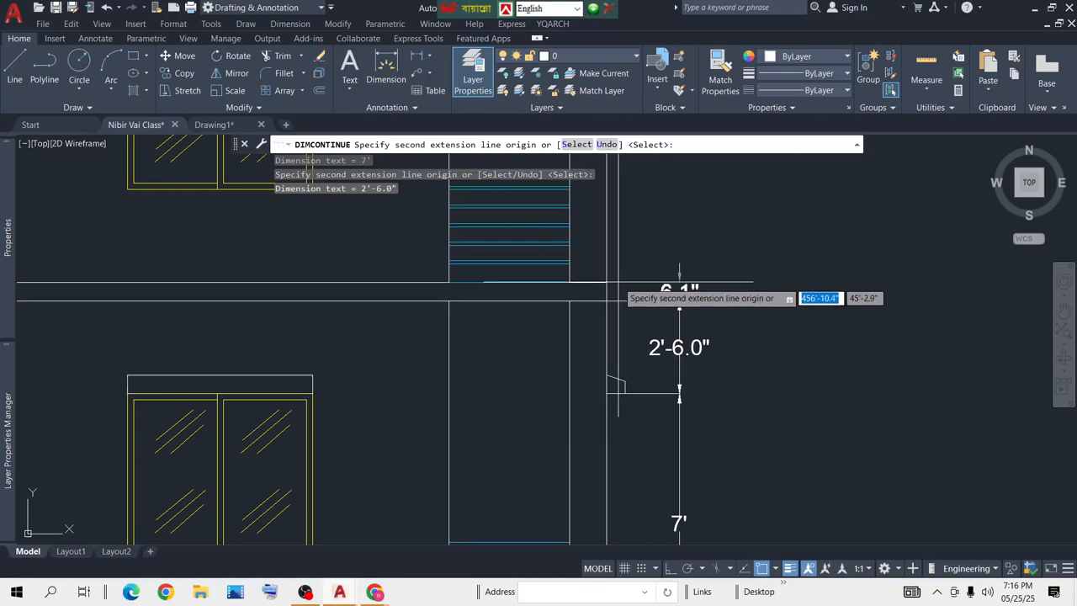
{"action": "left_click", "coordinate": [606, 282]}
{"action": "middle_click_drag", "start_coordinate": [636, 199], "coordinate": [649, 389]}
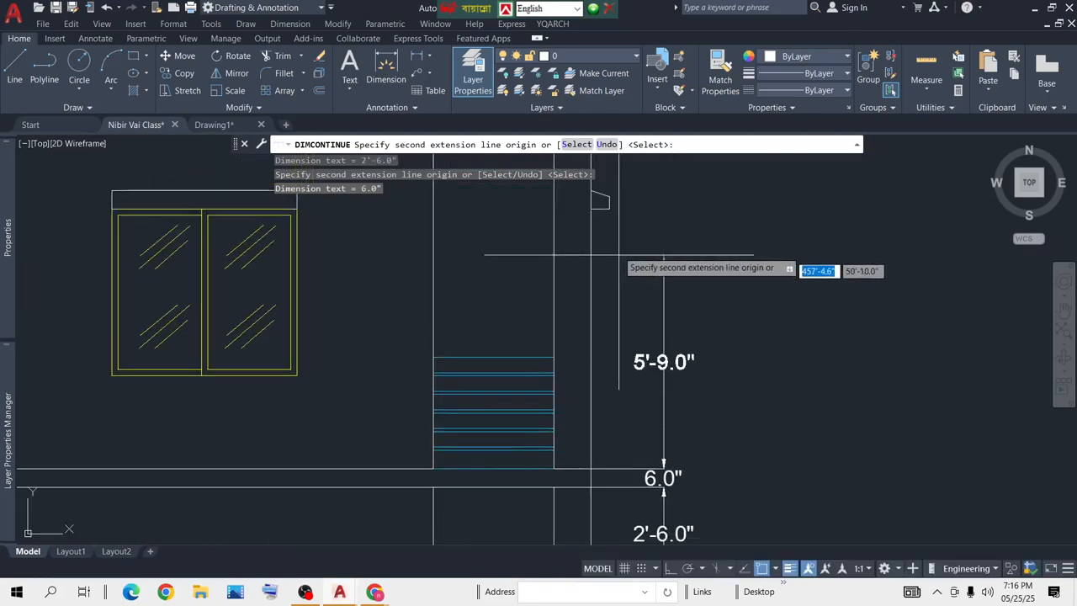
{"action": "left_click", "coordinate": [603, 210]}
{"action": "middle_click_drag", "start_coordinate": [603, 202], "coordinate": [592, 288]}
{"action": "middle_click_drag", "start_coordinate": [634, 393], "coordinate": [658, 210]}
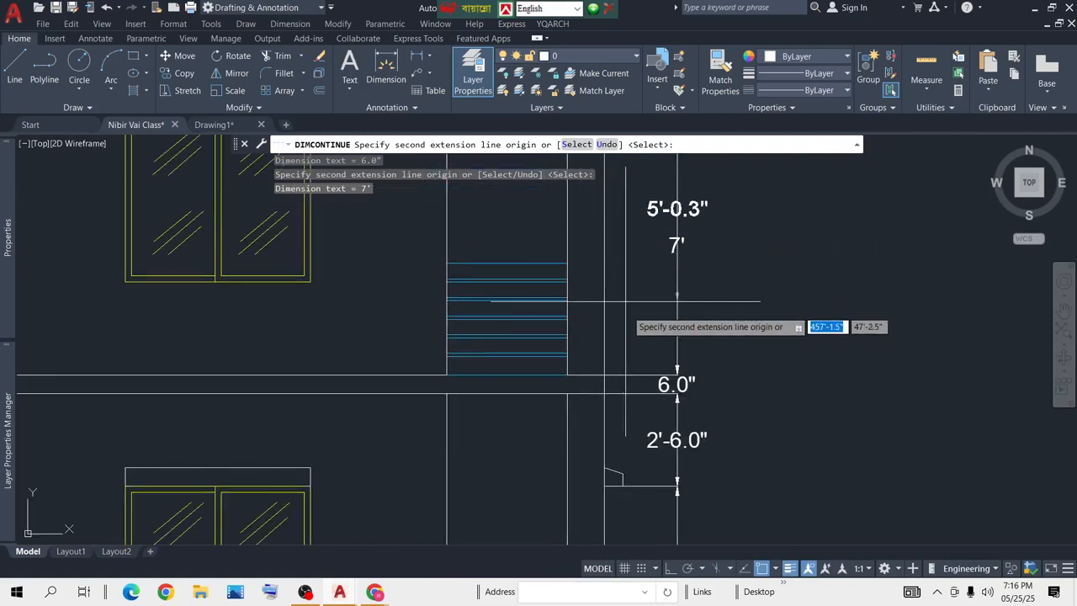
Step: Undo the last three continued dimensions, back to the underside of the side sunshade on the second storey
{"action": "key", "text": "ctrl+z"}
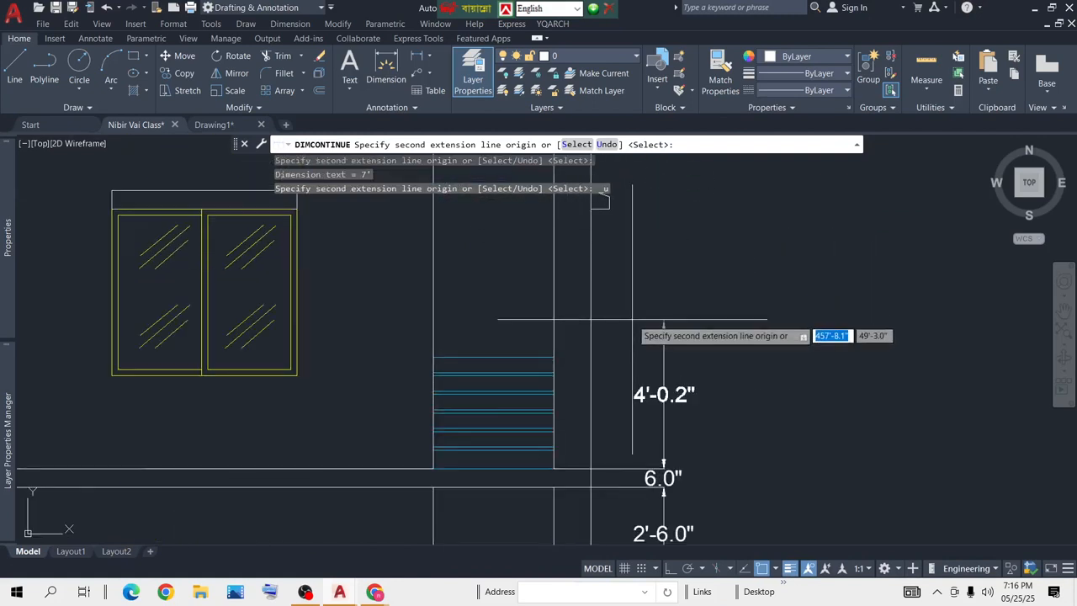
{"action": "key", "text": "ctrl+z"}
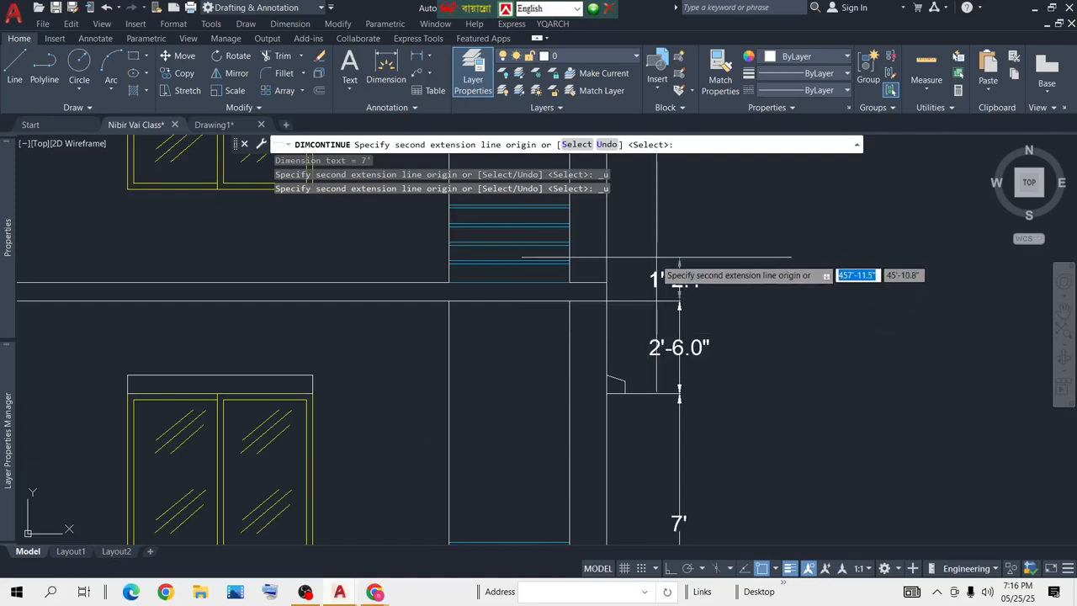
{"action": "key", "text": "ctrl+z"}
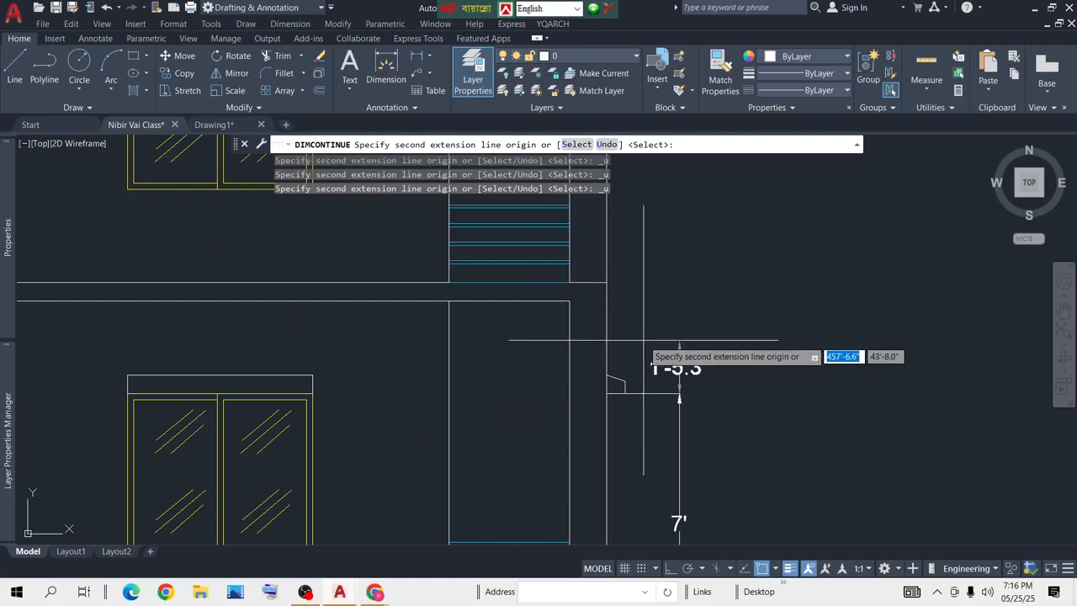
Step: Continue the dimension chain from the second-storey side sunshade's underside to its top and to the underside and top of the slab above
{"action": "left_click", "coordinate": [606, 375]}
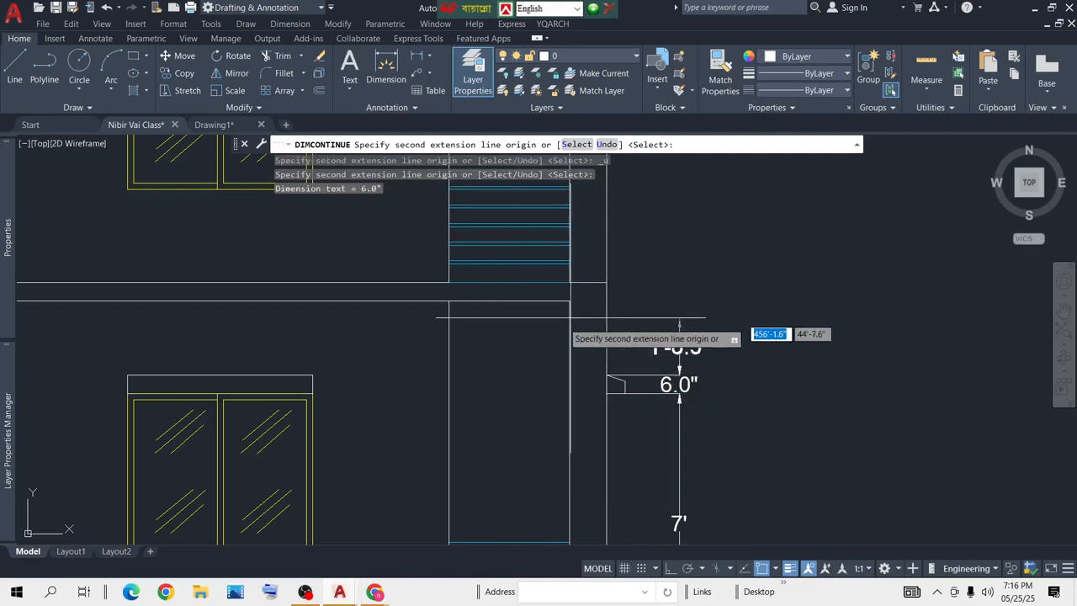
{"action": "left_click", "coordinate": [567, 300]}
{"action": "left_click", "coordinate": [608, 282]}
Step: Continue the chain up the third storey to the side sunshade's underside and top and the underside and top of the slab above
{"action": "middle_click_drag", "start_coordinate": [679, 204], "coordinate": [635, 403]}
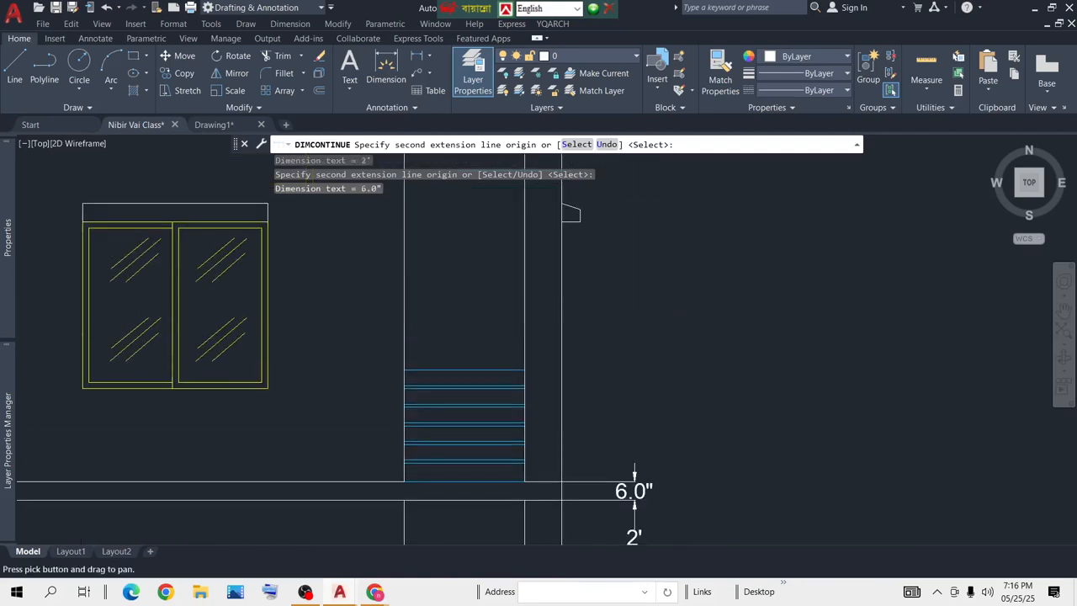
{"action": "left_click", "coordinate": [561, 222]}
{"action": "left_click", "coordinate": [561, 203]}
{"action": "middle_click_drag", "start_coordinate": [572, 214], "coordinate": [583, 452]}
{"action": "left_click", "coordinate": [536, 366]}
{"action": "left_click", "coordinate": [573, 347]}
Step: Continue the chain up the fourth storey to the side sunshade's underside and top and the roof slab's underside and top
{"action": "middle_click_drag", "start_coordinate": [598, 271], "coordinate": [600, 321]}
{"action": "middle_click_drag", "start_coordinate": [604, 213], "coordinate": [633, 403]}
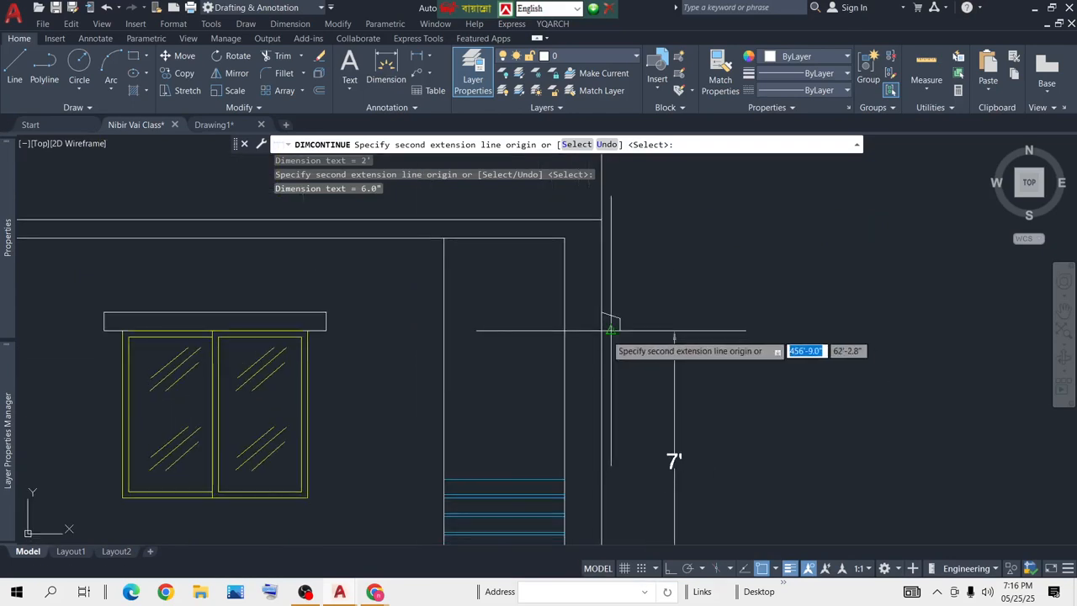
{"action": "left_click", "coordinate": [612, 320]}
{"action": "left_click", "coordinate": [604, 312]}
{"action": "left_click", "coordinate": [565, 239]}
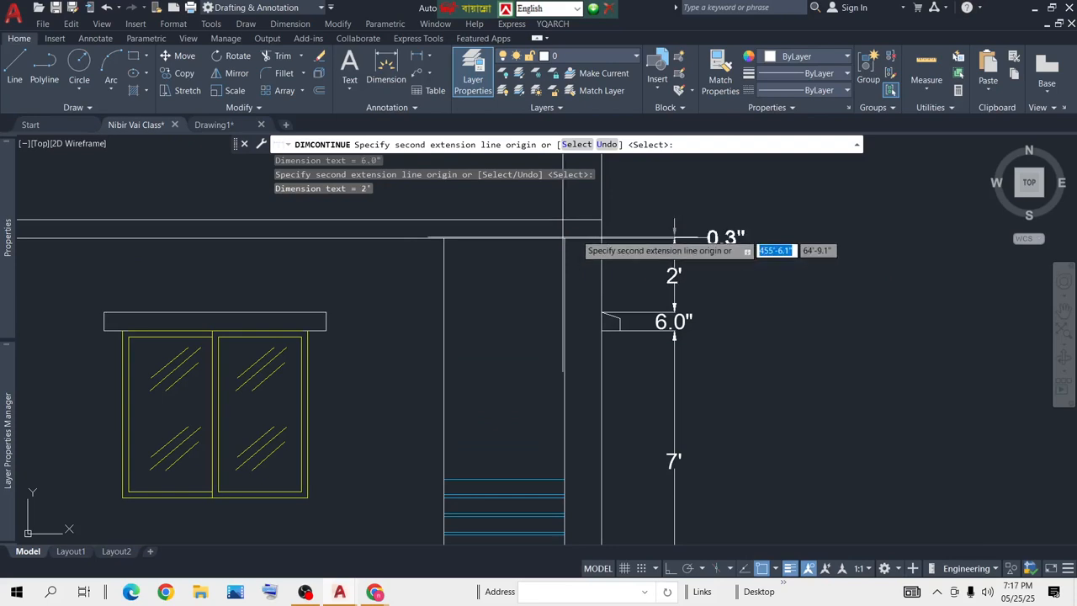
{"action": "left_click", "coordinate": [600, 220]}
Step: Finish the dimension chain with the parapet top and the underside and top of the stair tower's roof slab
{"action": "middle_click_drag", "start_coordinate": [600, 220], "coordinate": [601, 461]}
{"action": "left_click", "coordinate": [598, 369]}
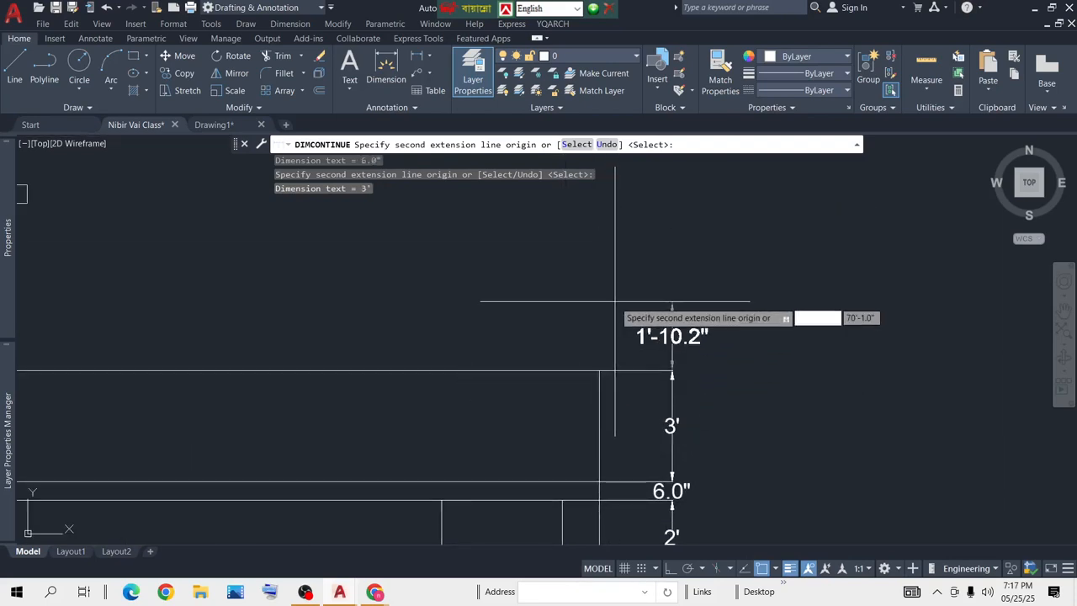
{"action": "scroll", "coordinate": [613, 301], "scroll_direction": "down", "scroll_amount": 5}
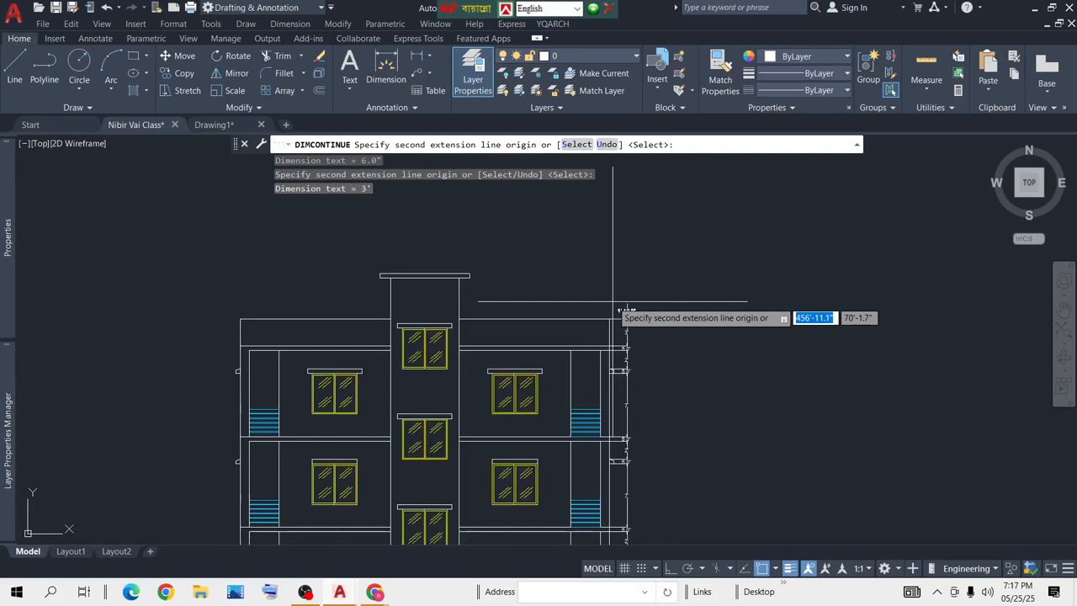
{"action": "left_click", "coordinate": [470, 277]}
{"action": "left_click", "coordinate": [625, 273]}
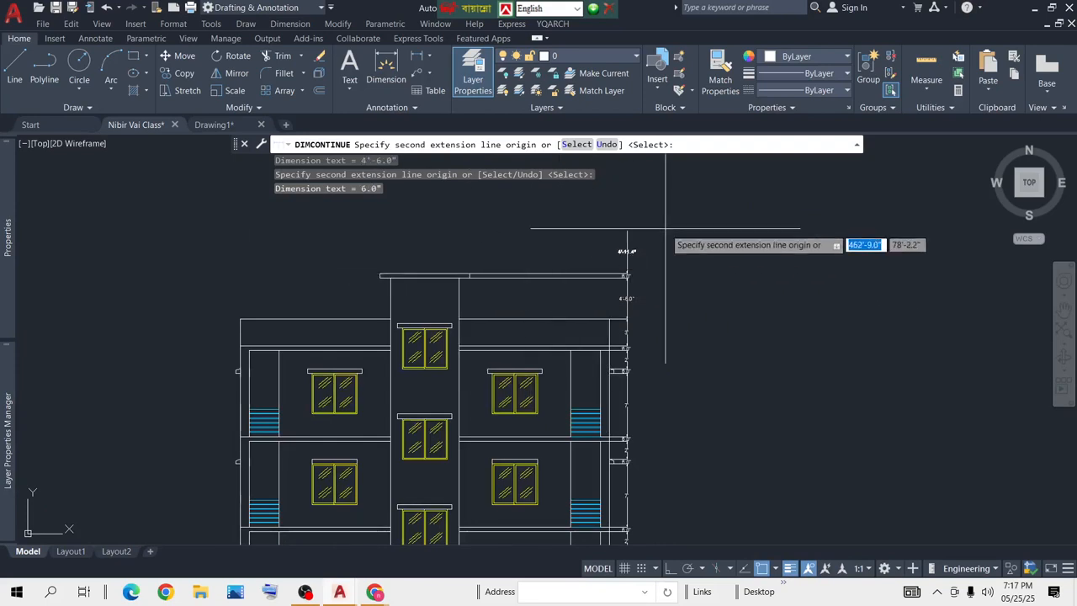
{"action": "key", "text": "Return"}
{"action": "scroll", "coordinate": [643, 290], "scroll_direction": "up", "scroll_amount": 4}
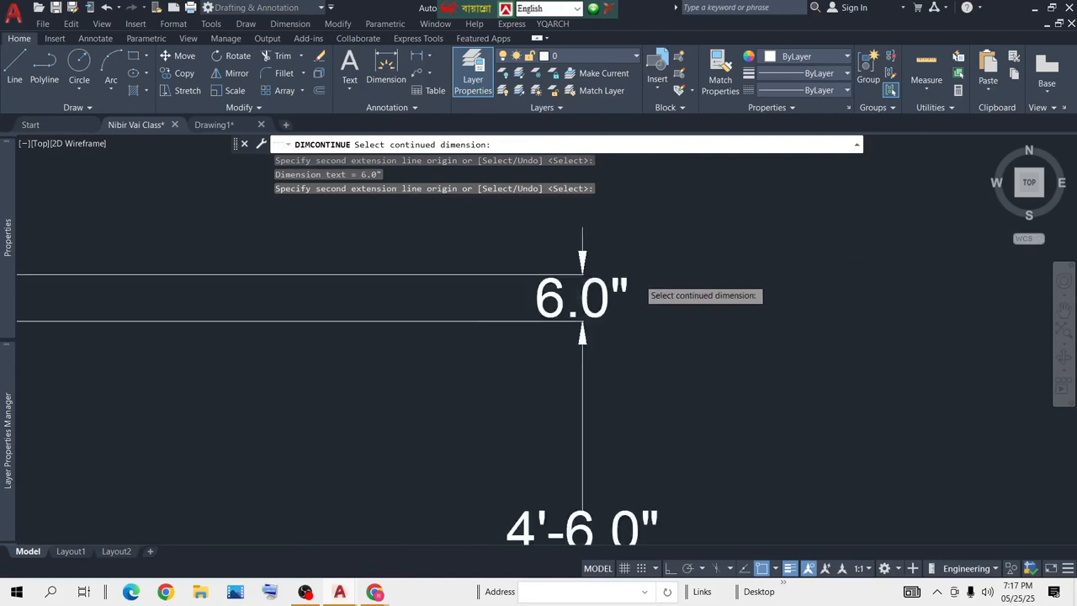
{"action": "scroll", "coordinate": [799, 383], "scroll_direction": "down", "scroll_amount": 4}
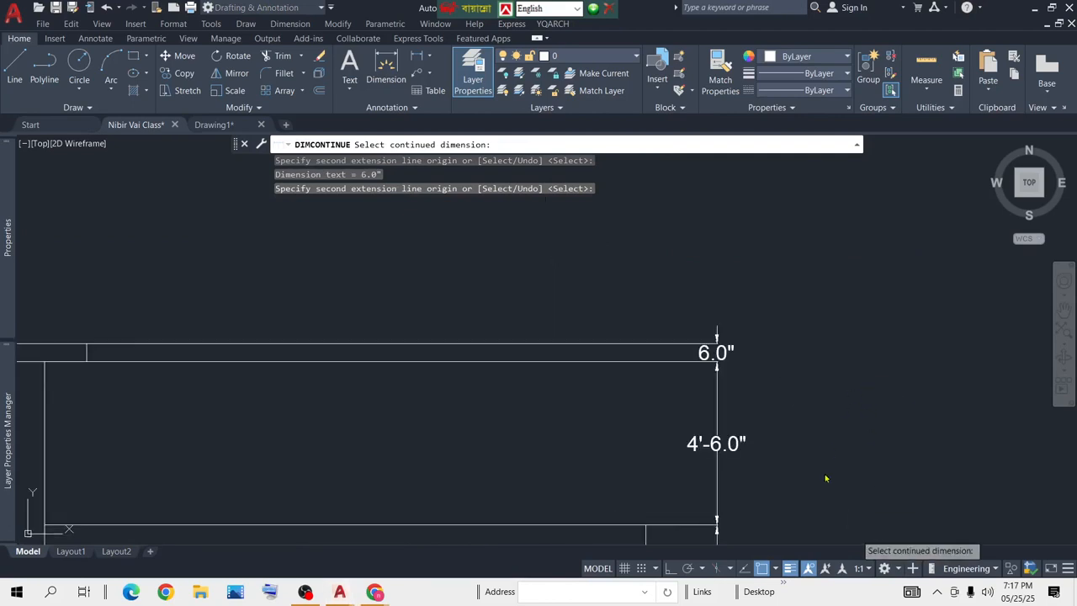
{"action": "scroll", "coordinate": [824, 376], "scroll_direction": "down", "scroll_amount": 6}
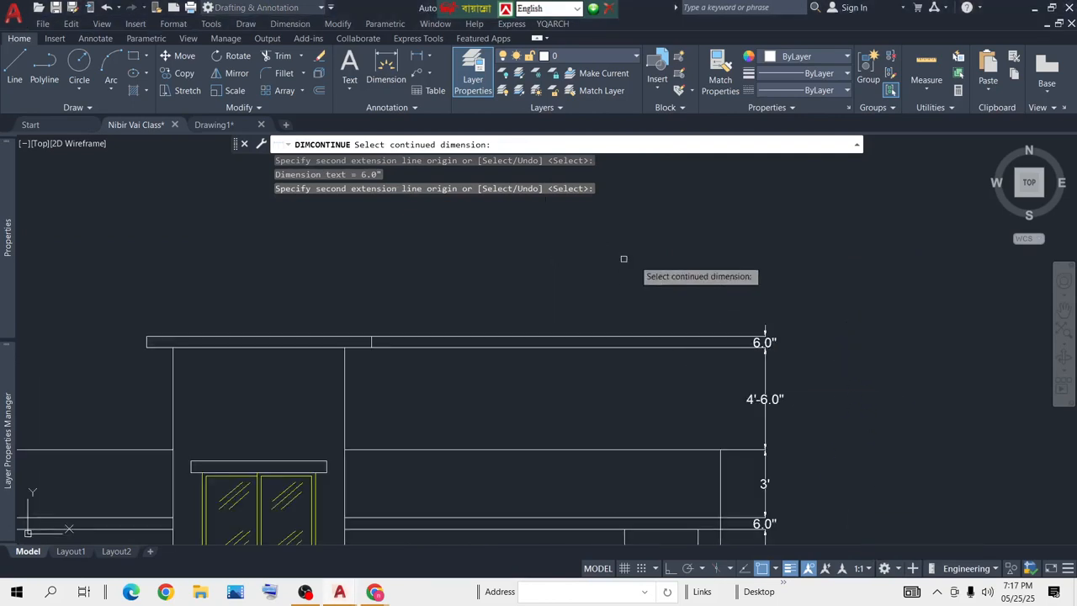
{"action": "middle_click_drag", "start_coordinate": [786, 389], "coordinate": [797, 299]}
{"action": "key", "text": "Escape"}
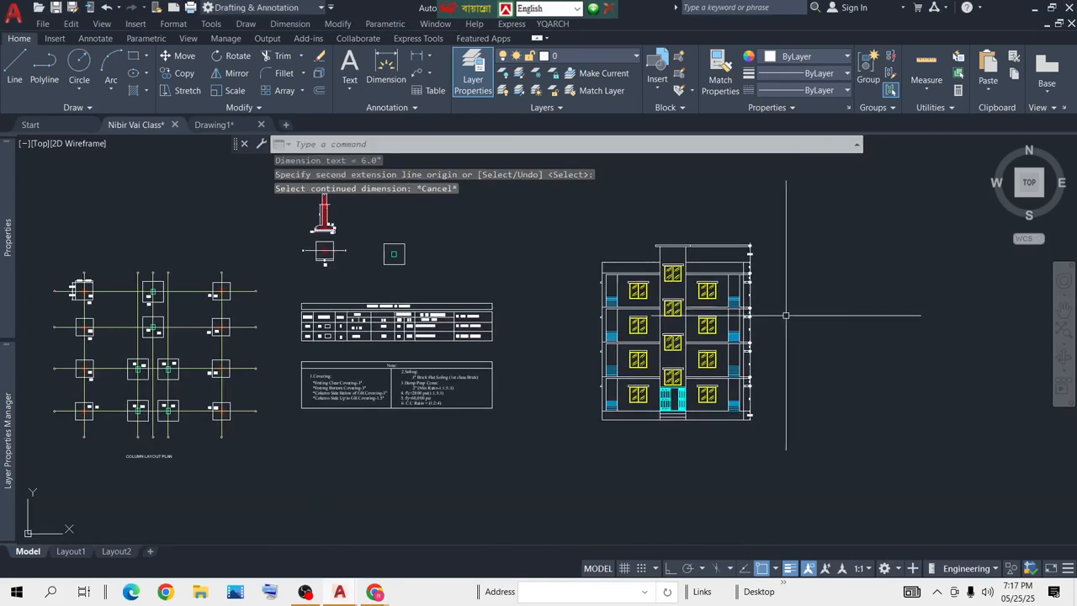
Step: Save the drawing under its current file name
{"action": "left_click", "coordinate": [21, 13]}
{"action": "left_click", "coordinate": [49, 156]}
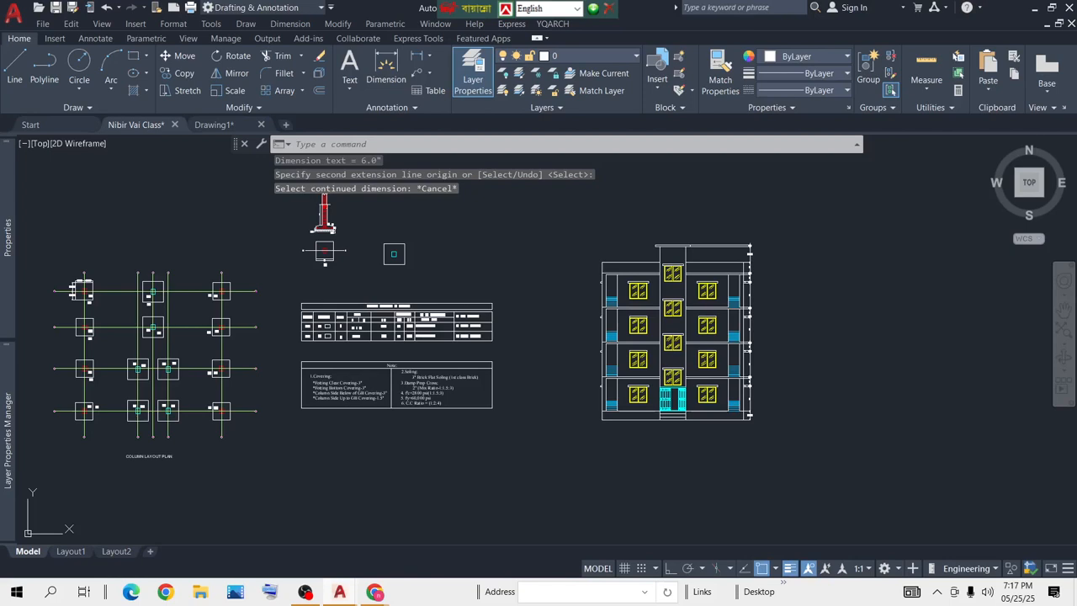
{"action": "key", "text": "ctrl+s"}
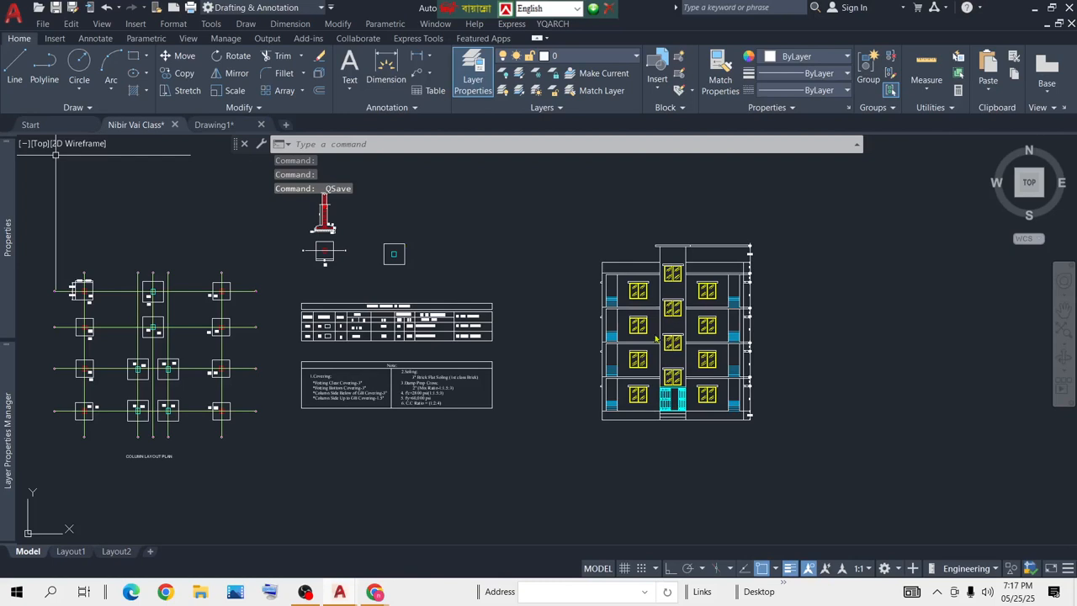
Step: Examine the vertical dimension chain along the front elevation from the plinth up through the storeys
{"action": "middle_click_drag", "start_coordinate": [683, 313], "coordinate": [559, 295]}
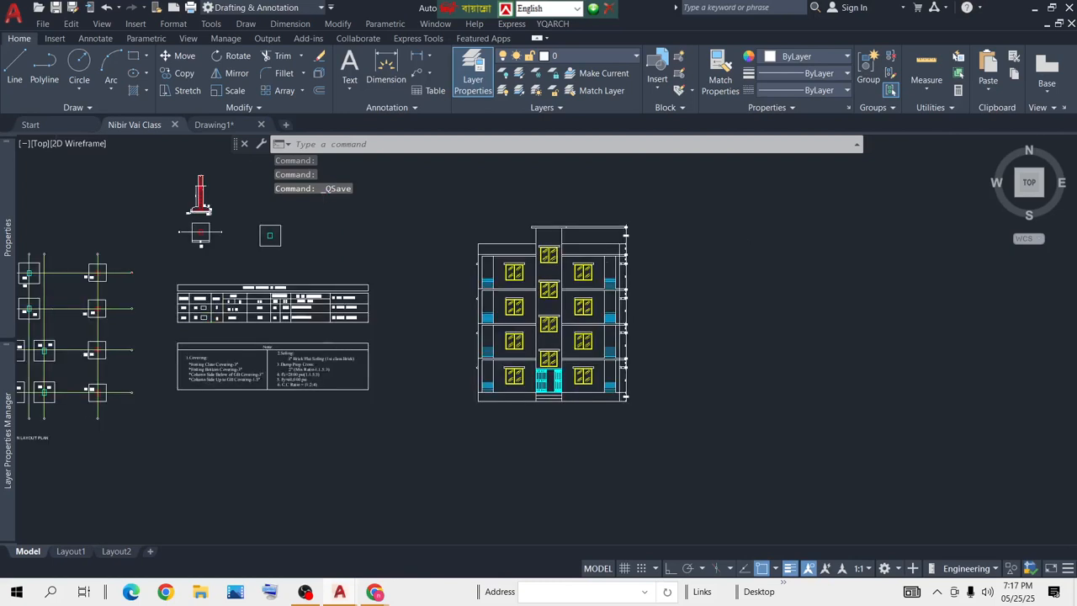
{"action": "scroll", "coordinate": [669, 307], "scroll_direction": "up", "scroll_amount": 2}
{"action": "scroll", "coordinate": [606, 395], "scroll_direction": "up", "scroll_amount": 4}
{"action": "scroll", "coordinate": [606, 409], "scroll_direction": "up", "scroll_amount": 2}
{"action": "middle_click_drag", "start_coordinate": [609, 399], "coordinate": [587, 319]}
{"action": "scroll", "coordinate": [613, 483], "scroll_direction": "up", "scroll_amount": 4}
{"action": "middle_click_drag", "start_coordinate": [613, 483], "coordinate": [582, 353]}
{"action": "scroll", "coordinate": [587, 373], "scroll_direction": "down", "scroll_amount": 2}
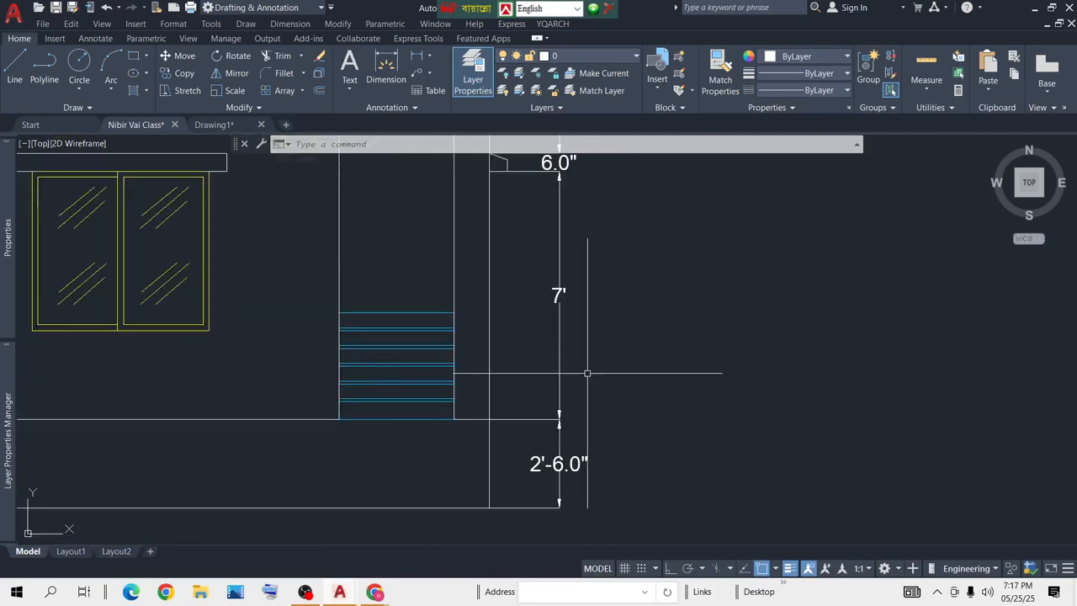
{"action": "scroll", "coordinate": [614, 329], "scroll_direction": "down", "scroll_amount": 6}
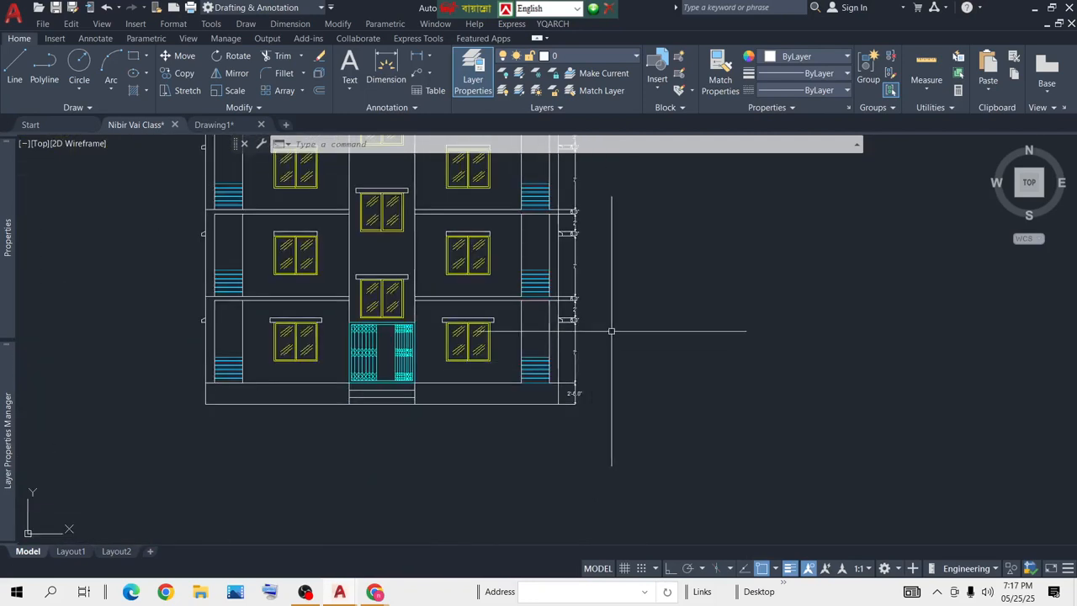
{"action": "scroll", "coordinate": [637, 320], "scroll_direction": "up", "scroll_amount": 5}
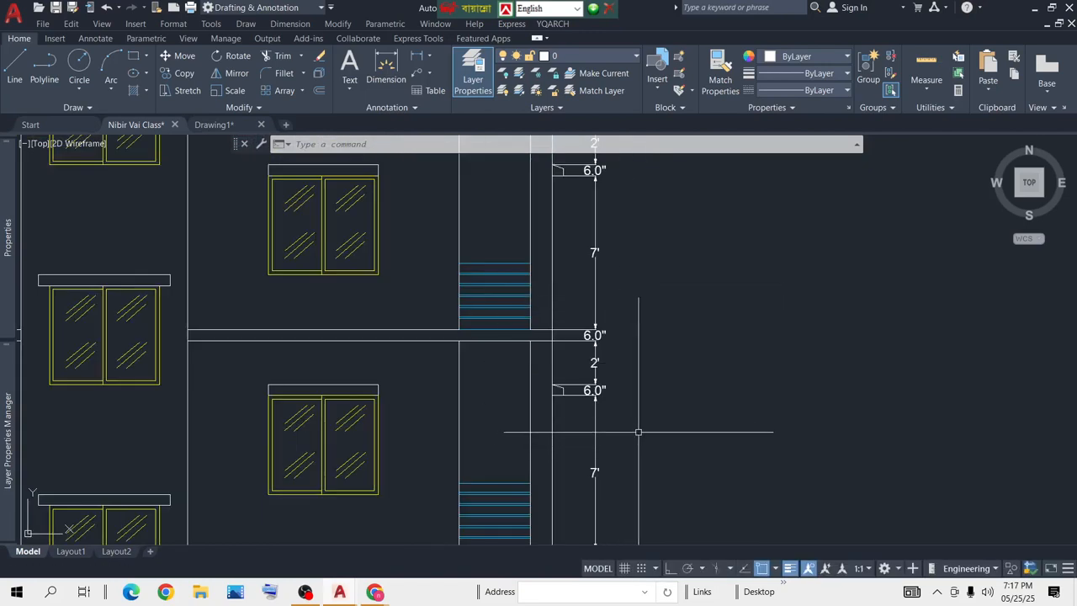
{"action": "scroll", "coordinate": [614, 342], "scroll_direction": "down", "scroll_amount": 2}
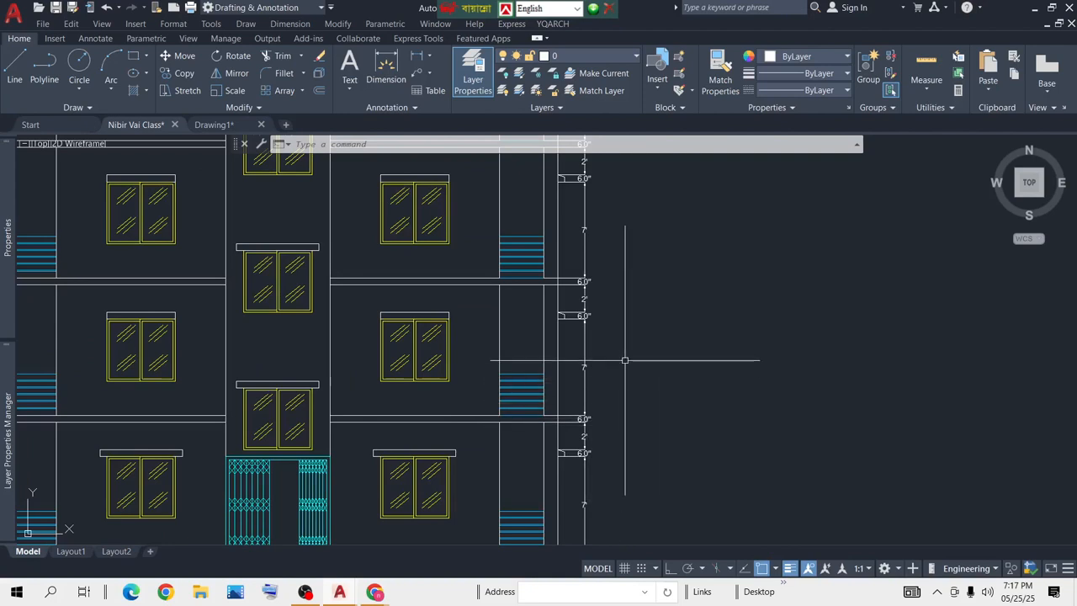
{"action": "scroll", "coordinate": [625, 360], "scroll_direction": "down", "scroll_amount": 2}
{"action": "scroll", "coordinate": [629, 303], "scroll_direction": "up", "scroll_amount": 5}
{"action": "scroll", "coordinate": [624, 278], "scroll_direction": "up", "scroll_amount": 2}
{"action": "scroll", "coordinate": [626, 258], "scroll_direction": "down", "scroll_amount": 7}
{"action": "middle_click_drag", "start_coordinate": [609, 480], "coordinate": [624, 336]}
{"action": "scroll", "coordinate": [630, 340], "scroll_direction": "up", "scroll_amount": 2}
{"action": "scroll", "coordinate": [631, 367], "scroll_direction": "down", "scroll_amount": 4}
{"action": "mouse_move", "coordinate": [595, 469]}
{"action": "middle_mouse_down"}
{"action": "mouse_move", "coordinate": [601, 333]}
{"action": "mouse_move", "coordinate": [554, 254]}
{"action": "middle_mouse_up"}
Step: Copy the COLUMN LAYOUT PLAN title horizontally, with Ortho on, to beneath the front elevation
{"action": "scroll", "coordinate": [606, 323], "scroll_direction": "down", "scroll_amount": 6}
{"action": "scroll", "coordinate": [627, 166], "scroll_direction": "up", "scroll_amount": 4}
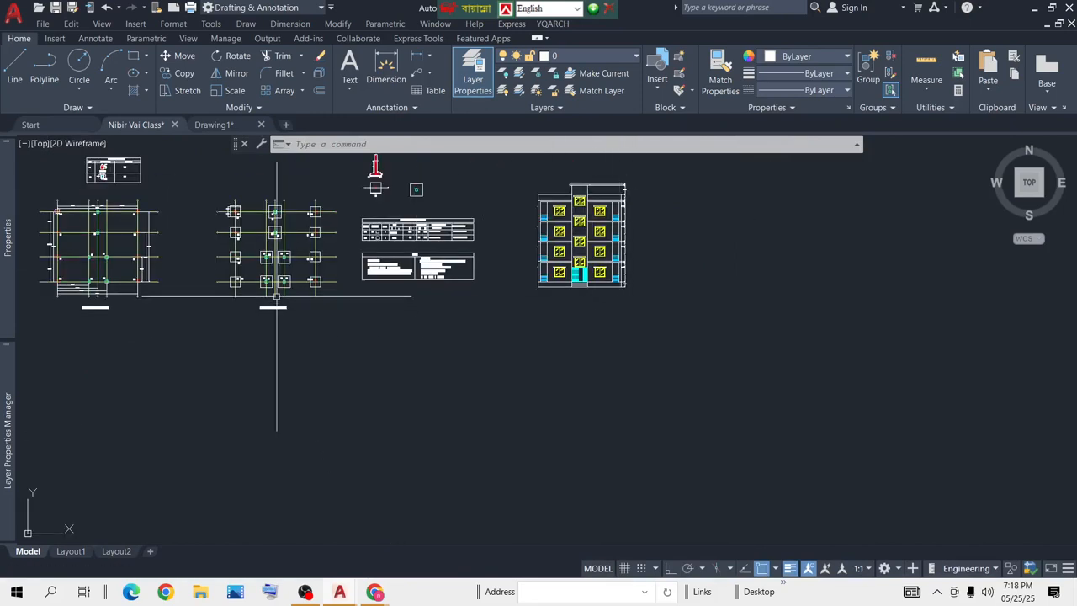
{"action": "scroll", "coordinate": [286, 298], "scroll_direction": "up", "scroll_amount": 5}
{"action": "left_click", "coordinate": [370, 340]}
{"action": "left_click", "coordinate": [134, 388]}
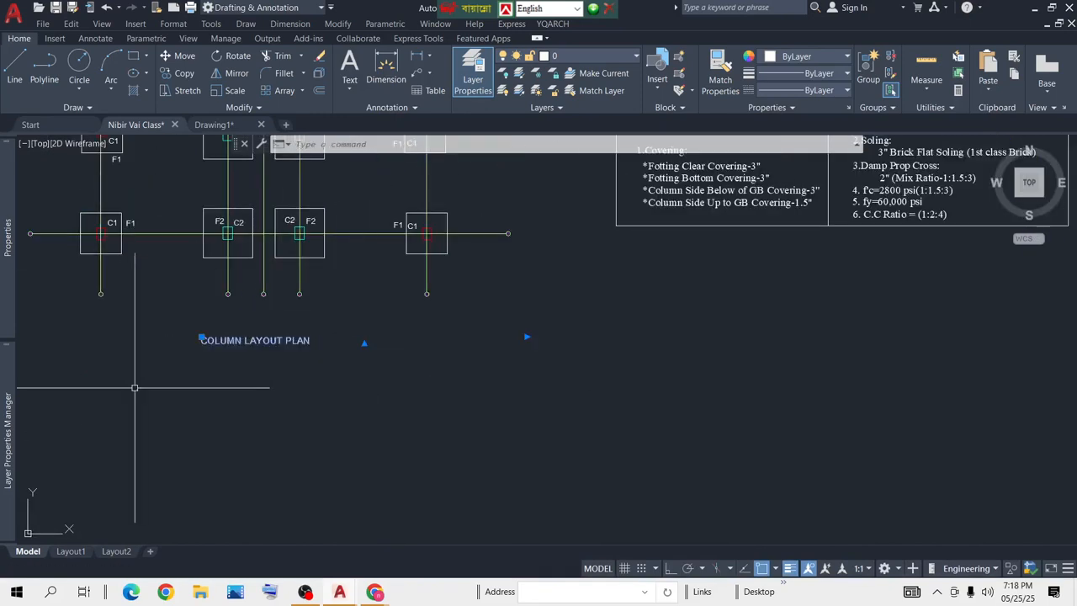
{"action": "left_click", "coordinate": [710, 392]}
{"action": "key", "text": "Return"}
{"action": "left_click", "coordinate": [397, 352]}
{"action": "scroll", "coordinate": [928, 332], "scroll_direction": "down", "scroll_amount": 5}
{"action": "middle_click_drag", "start_coordinate": [927, 332], "coordinate": [484, 352]}
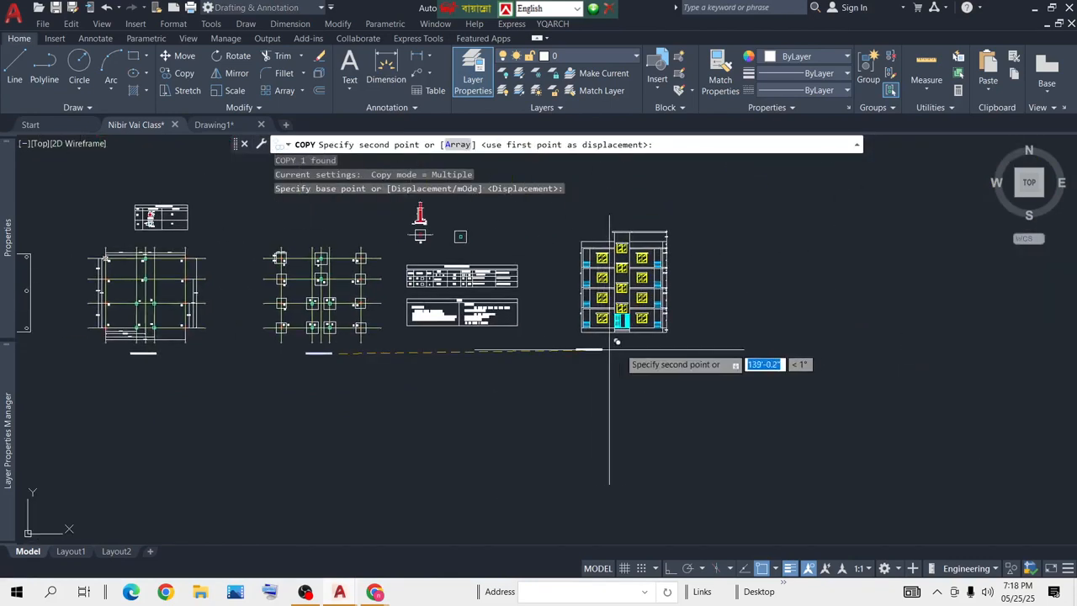
{"action": "key", "text": "F8"}
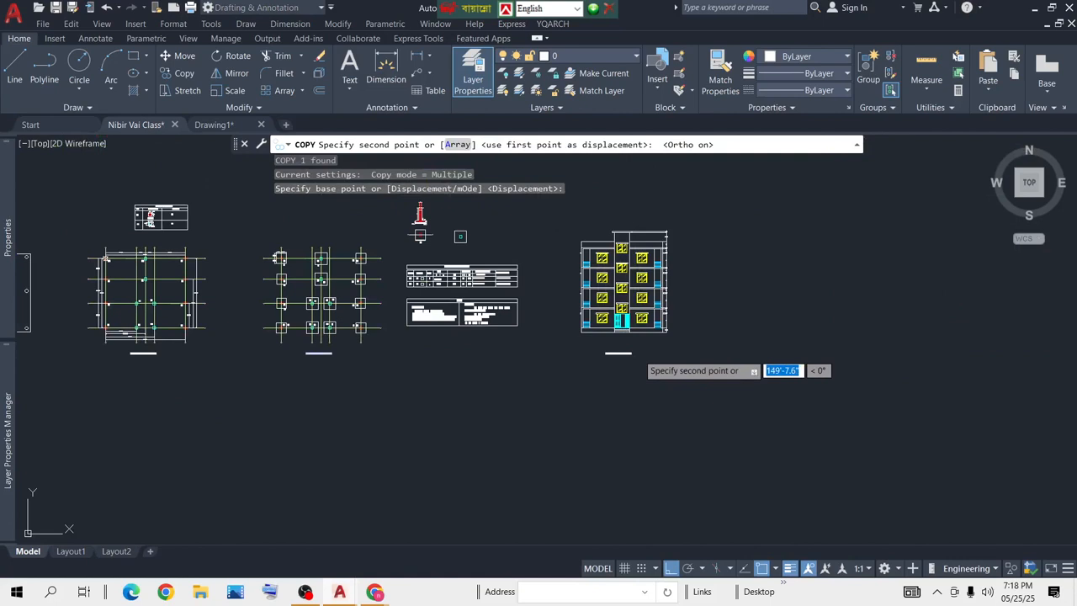
{"action": "left_click", "coordinate": [645, 354]}
{"action": "key", "text": "Return"}
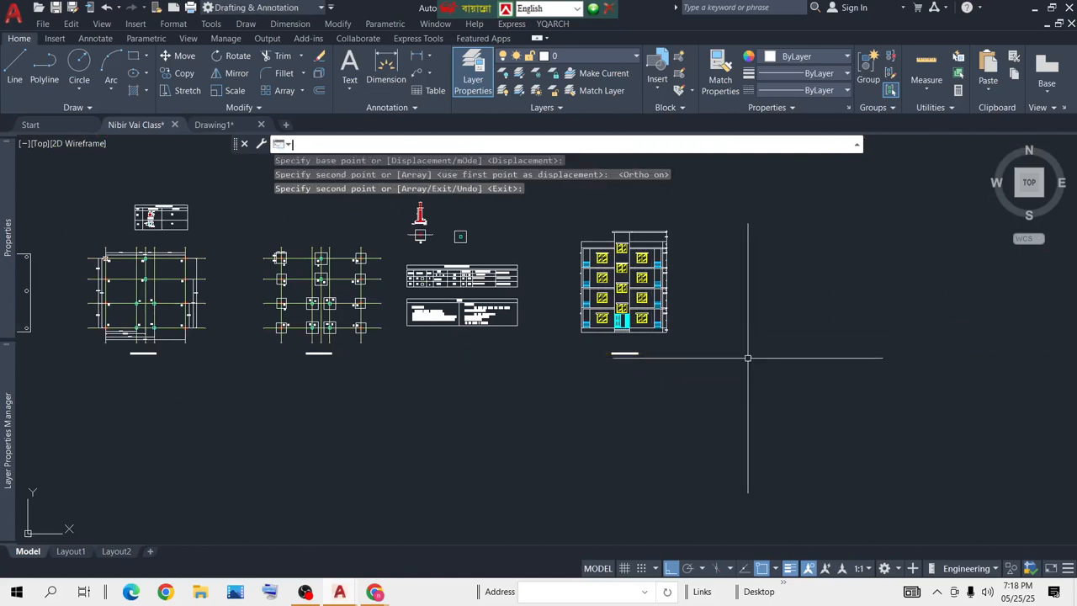
Step: Change the copied title's text to FRONT ELEVATION and narrow its text box to about 13'-2" wide
{"action": "scroll", "coordinate": [623, 345], "scroll_direction": "up", "scroll_amount": 10}
{"action": "left_click", "coordinate": [630, 450]}
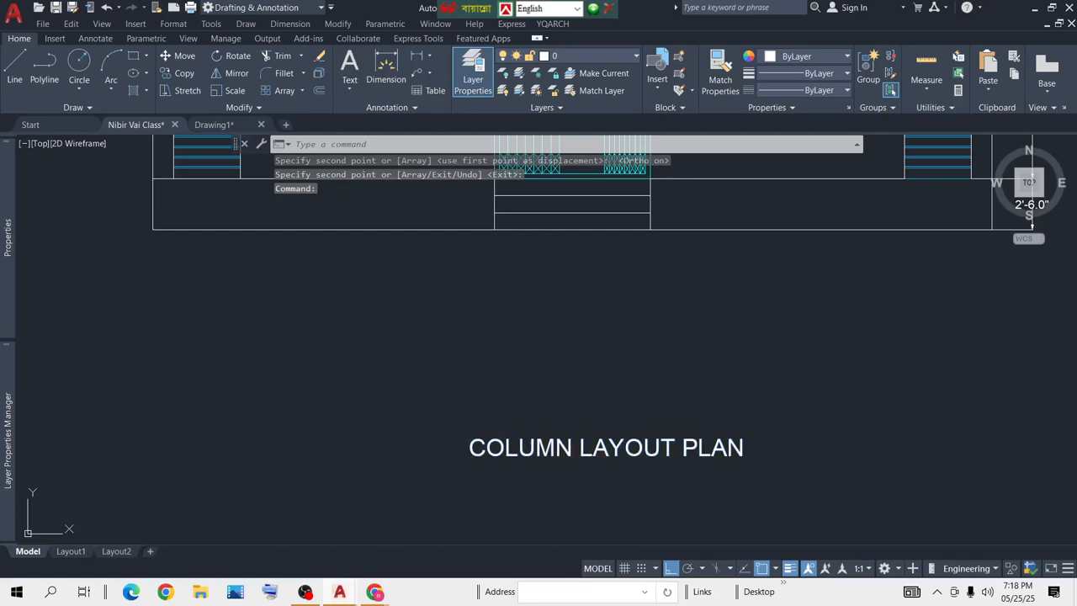
{"action": "double_click", "coordinate": [606, 448]}
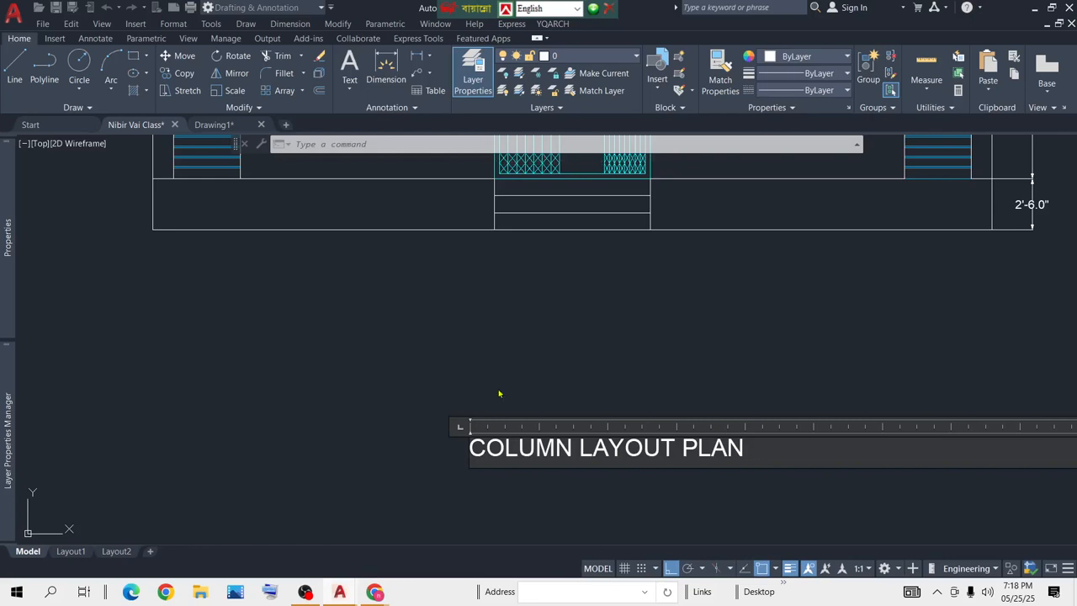
{"action": "scroll", "coordinate": [499, 388], "scroll_direction": "down", "scroll_amount": 2}
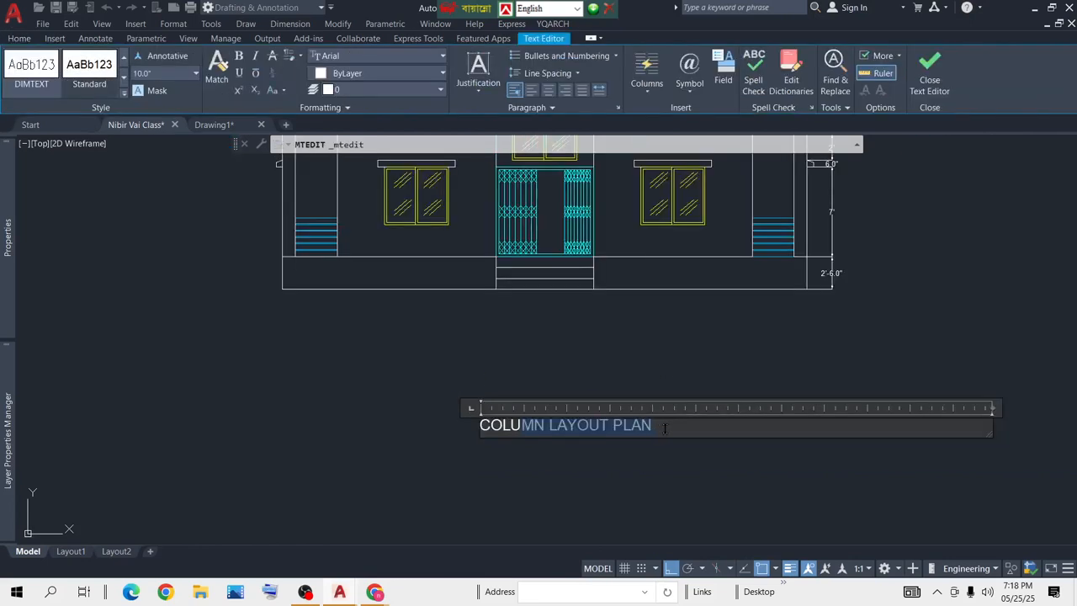
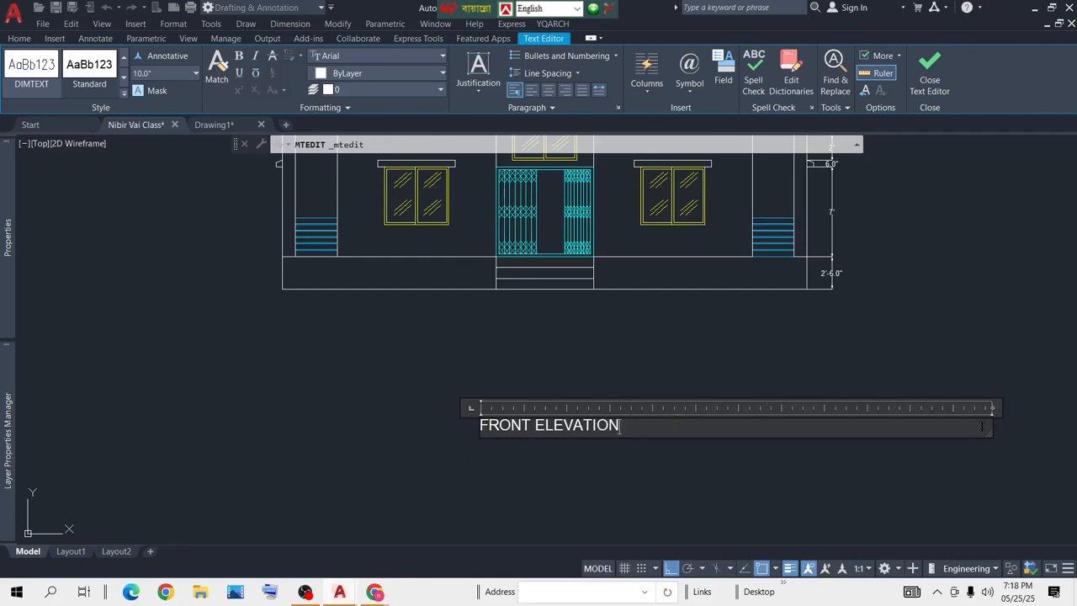
{"action": "left_click_drag", "start_coordinate": [990, 424], "coordinate": [645, 437]}
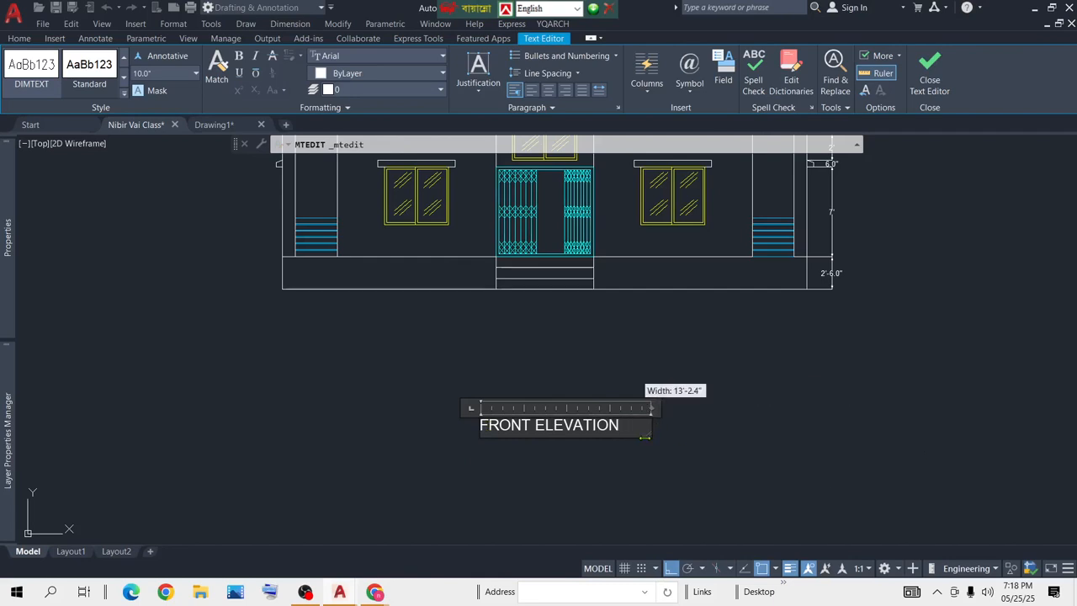
{"action": "left_click", "coordinate": [698, 446]}
{"action": "scroll", "coordinate": [521, 362], "scroll_direction": "down", "scroll_amount": 2}
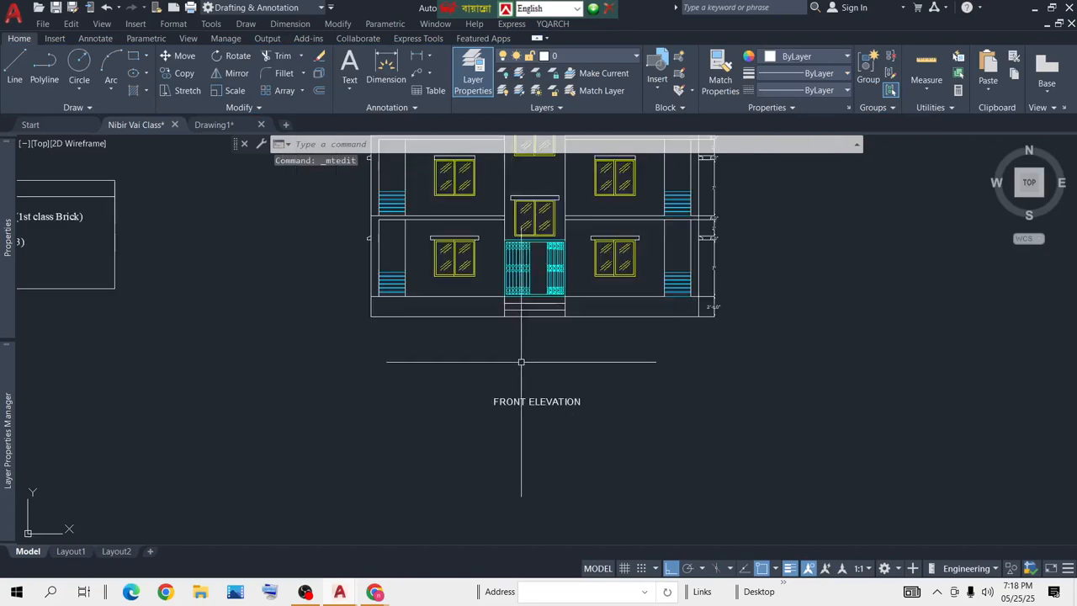
{"action": "left_click", "coordinate": [627, 365]}
{"action": "left_click", "coordinate": [414, 416]}
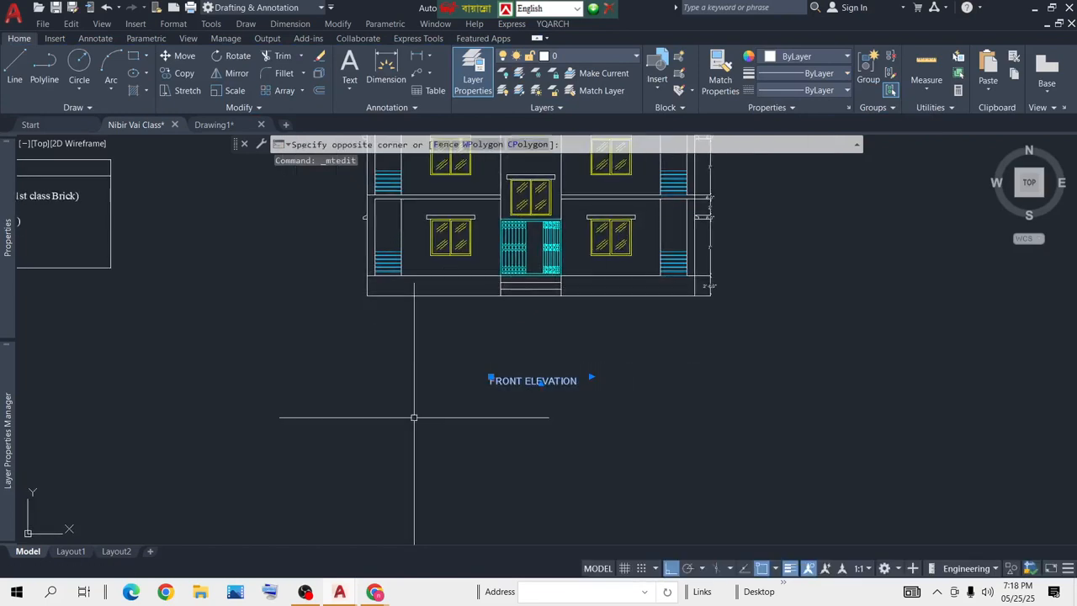
{"action": "scroll", "coordinate": [705, 365], "scroll_direction": "down", "scroll_amount": 5}
Step: Move the whole front elevation with its dimensions straight down, closer to the FRONT ELEVATION title
{"action": "scroll", "coordinate": [704, 362], "scroll_direction": "up", "scroll_amount": 3}
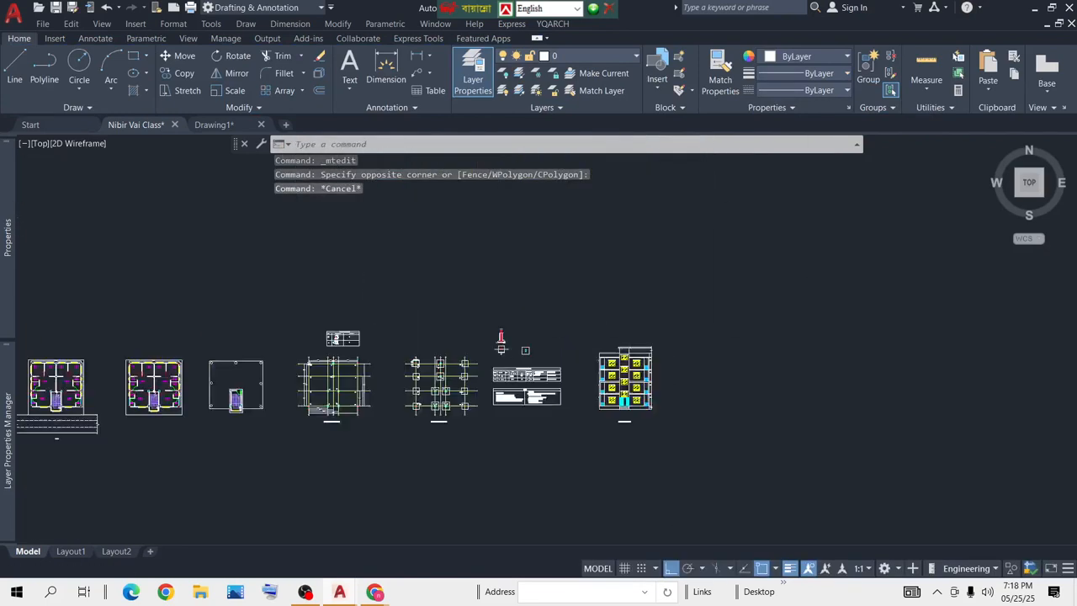
{"action": "left_click", "coordinate": [698, 304]}
{"action": "scroll", "coordinate": [587, 461], "scroll_direction": "up", "scroll_amount": 5}
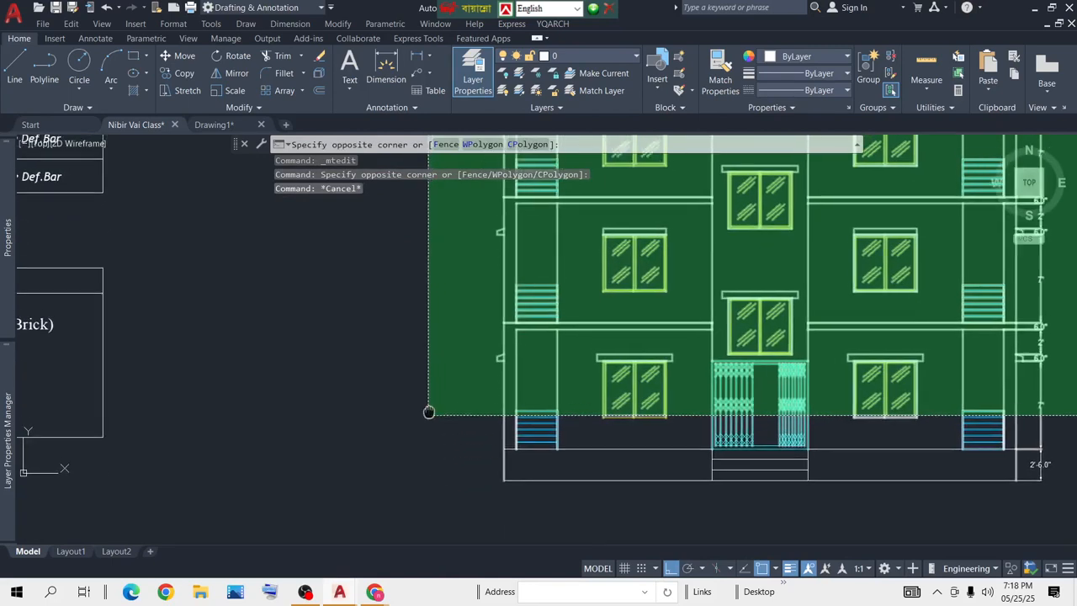
{"action": "scroll", "coordinate": [432, 489], "scroll_direction": "down", "scroll_amount": 4}
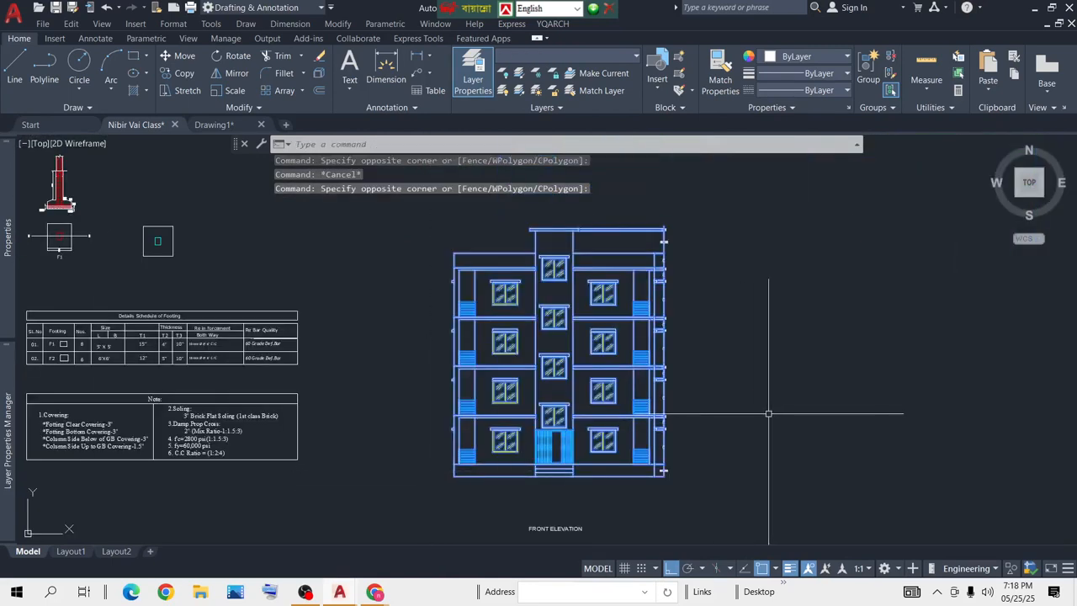
{"action": "key", "text": "Return"}
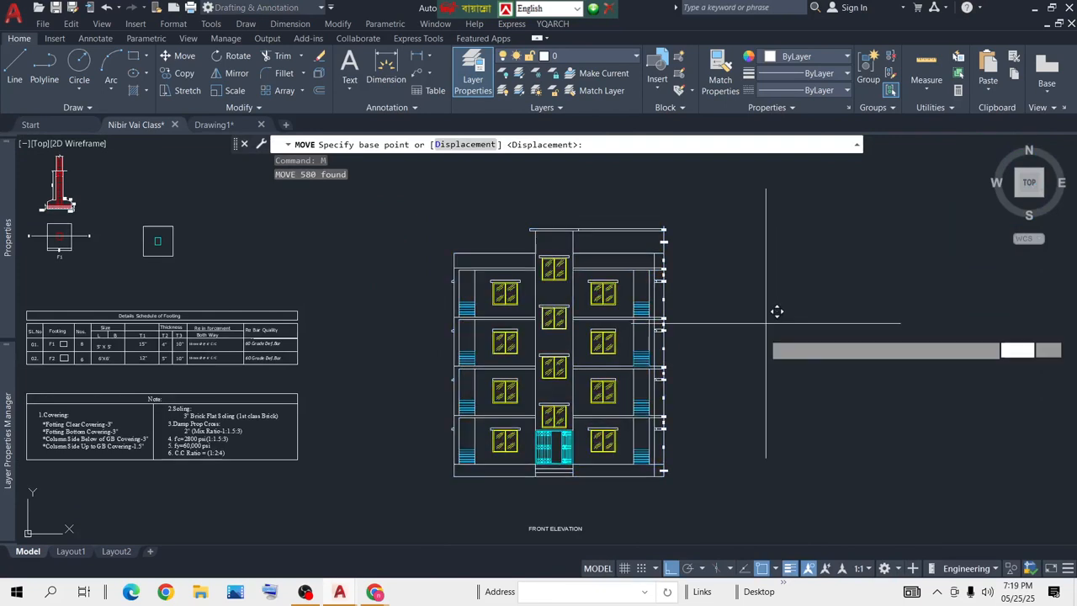
{"action": "left_click", "coordinate": [775, 311]}
{"action": "left_click", "coordinate": [761, 352]}
{"action": "scroll", "coordinate": [760, 353], "scroll_direction": "down", "scroll_amount": 5}
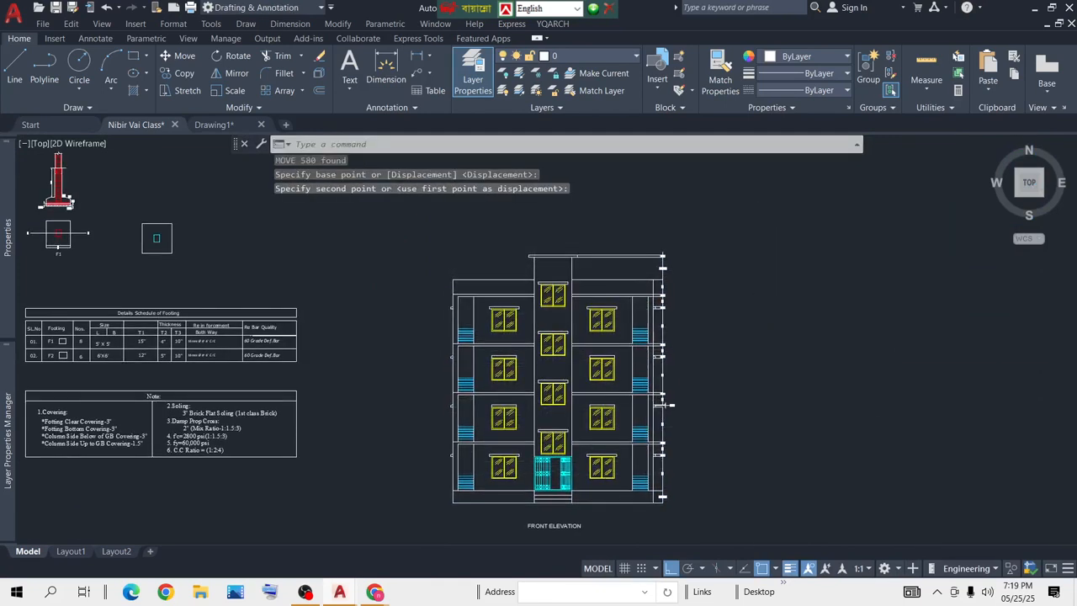
Step: Examine the titled front elevation and its place in the row of plans and footing details
{"action": "middle_click_drag", "start_coordinate": [760, 440], "coordinate": [742, 365]}
{"action": "scroll", "coordinate": [687, 315], "scroll_direction": "up", "scroll_amount": 6}
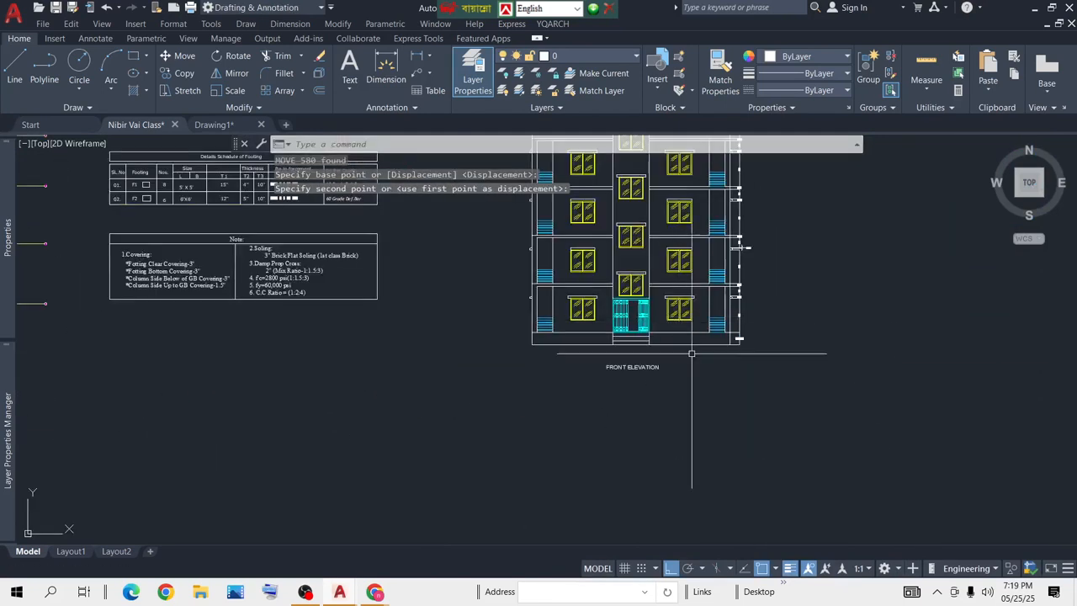
{"action": "middle_click_drag", "start_coordinate": [678, 290], "coordinate": [661, 358]}
{"action": "scroll", "coordinate": [645, 305], "scroll_direction": "up", "scroll_amount": 2}
{"action": "middle_click_drag", "start_coordinate": [645, 305], "coordinate": [620, 343]}
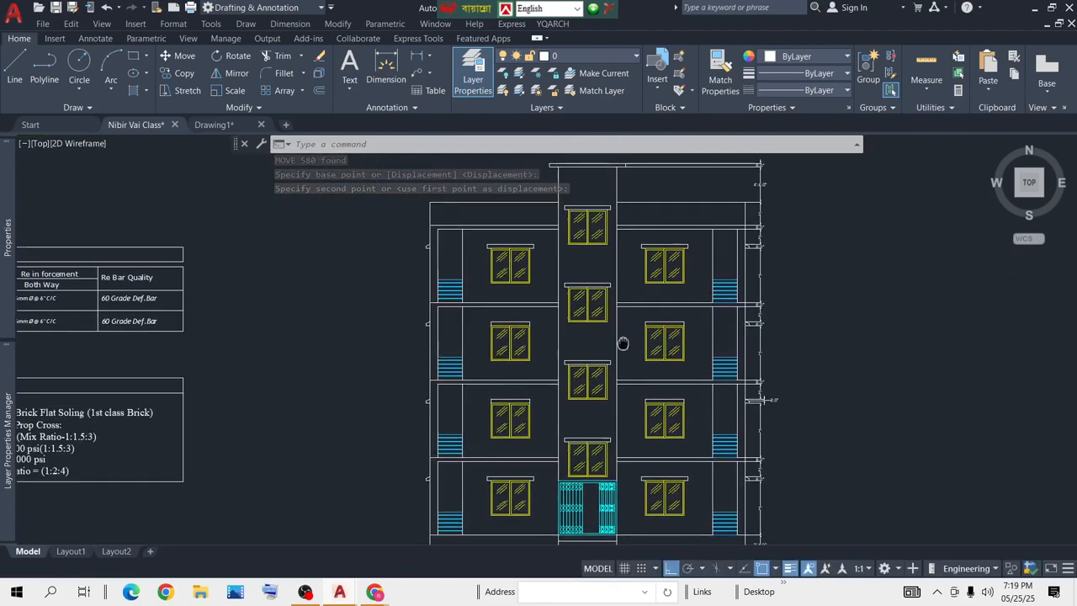
{"action": "scroll", "coordinate": [602, 339], "scroll_direction": "down", "scroll_amount": 2}
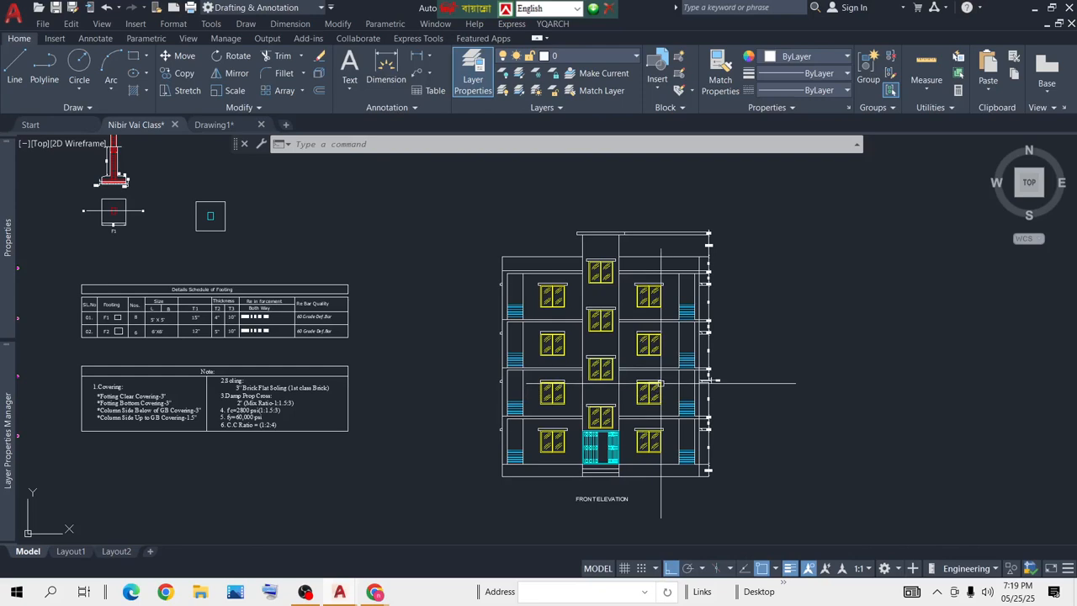
{"action": "scroll", "coordinate": [535, 322], "scroll_direction": "down", "scroll_amount": 6}
{"action": "middle_click_drag", "start_coordinate": [539, 434], "coordinate": [603, 312]}
{"action": "scroll", "coordinate": [603, 313], "scroll_direction": "down", "scroll_amount": 4}
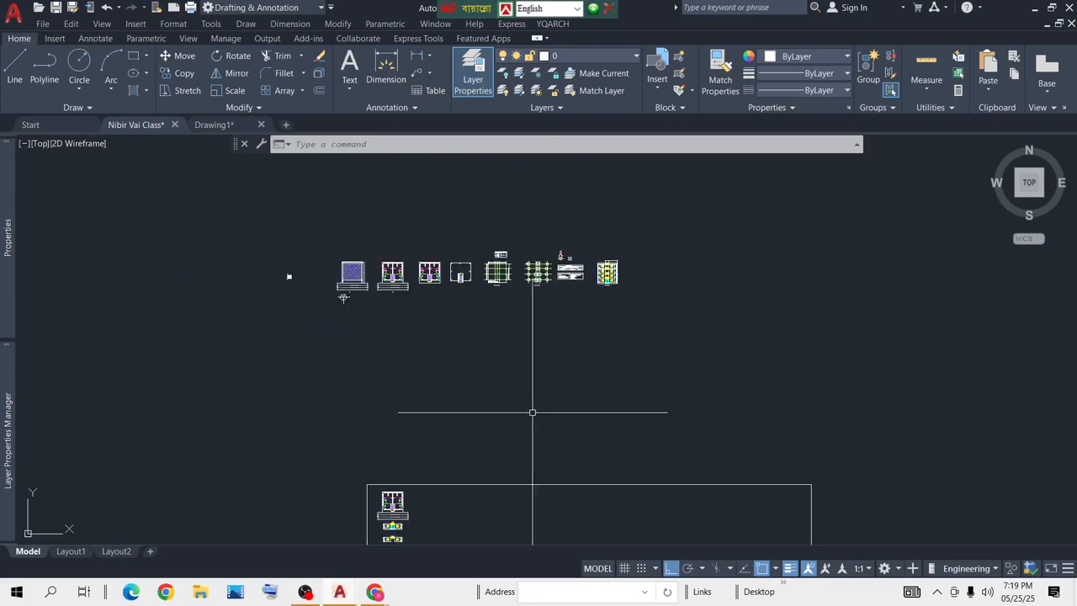
{"action": "scroll", "coordinate": [446, 285], "scroll_direction": "up", "scroll_amount": 6}
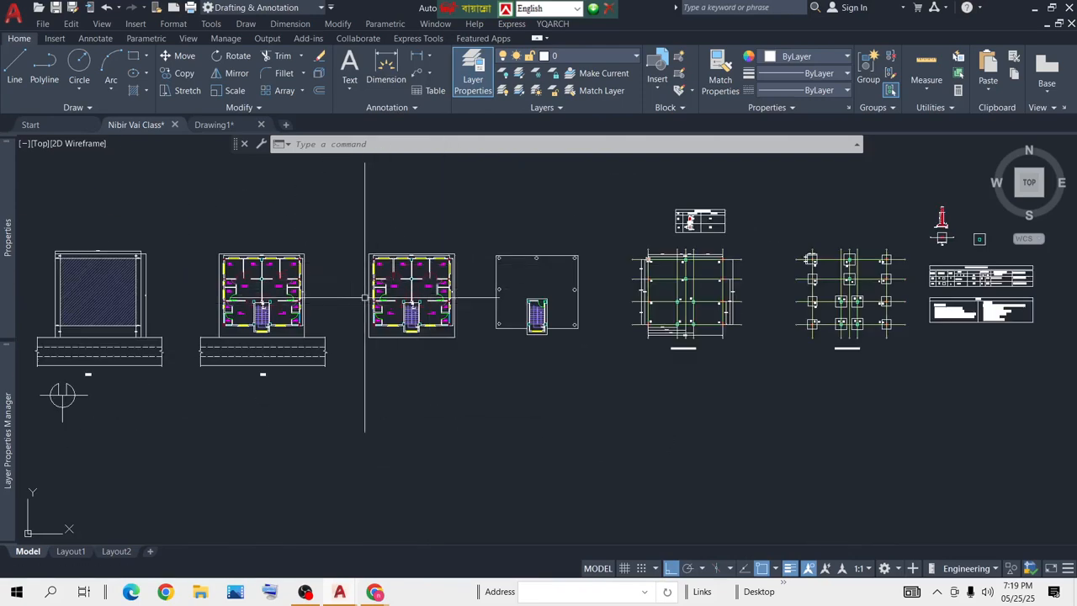
Step: Copy the floor plan with its road, inside the large frame, about 145' horizontally to the right of the original
{"action": "middle_click_drag", "start_coordinate": [425, 453], "coordinate": [457, 300]}
{"action": "scroll", "coordinate": [454, 295], "scroll_direction": "down", "scroll_amount": 6}
{"action": "scroll", "coordinate": [400, 483], "scroll_direction": "up", "scroll_amount": 6}
{"action": "middle_click_drag", "start_coordinate": [400, 476], "coordinate": [437, 354]}
{"action": "left_click", "coordinate": [608, 299]}
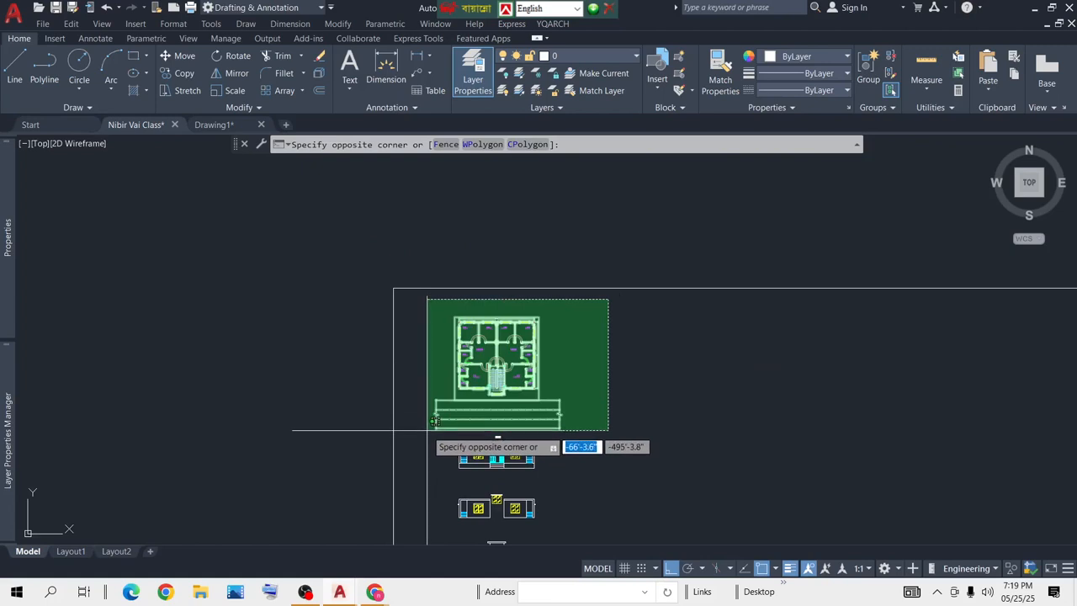
{"action": "left_click", "coordinate": [427, 432]}
{"action": "type", "text": "co"}
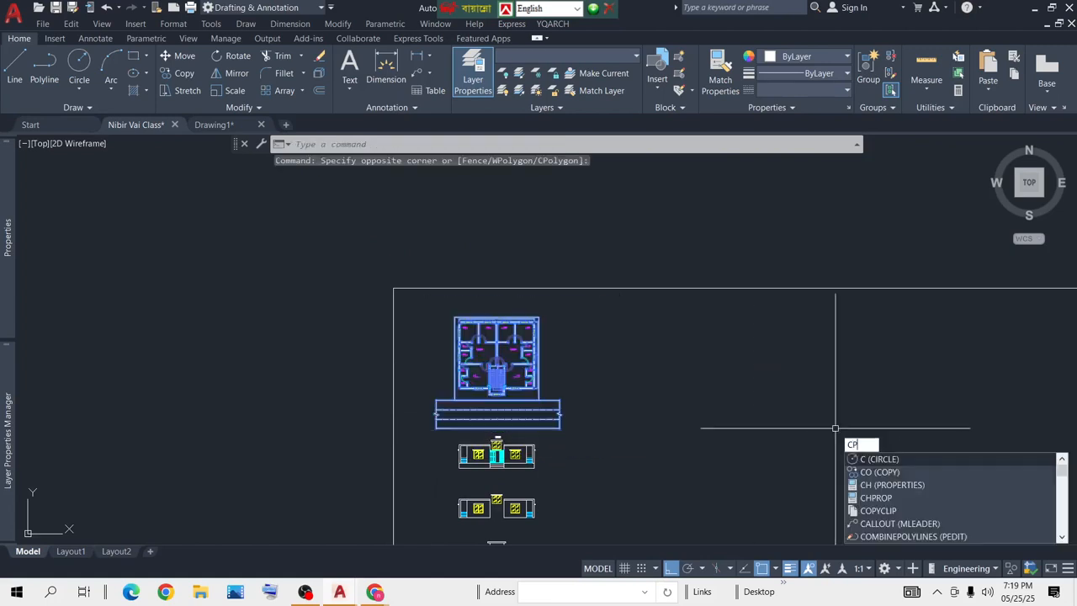
{"action": "key", "text": "Return"}
{"action": "left_click", "coordinate": [643, 383]}
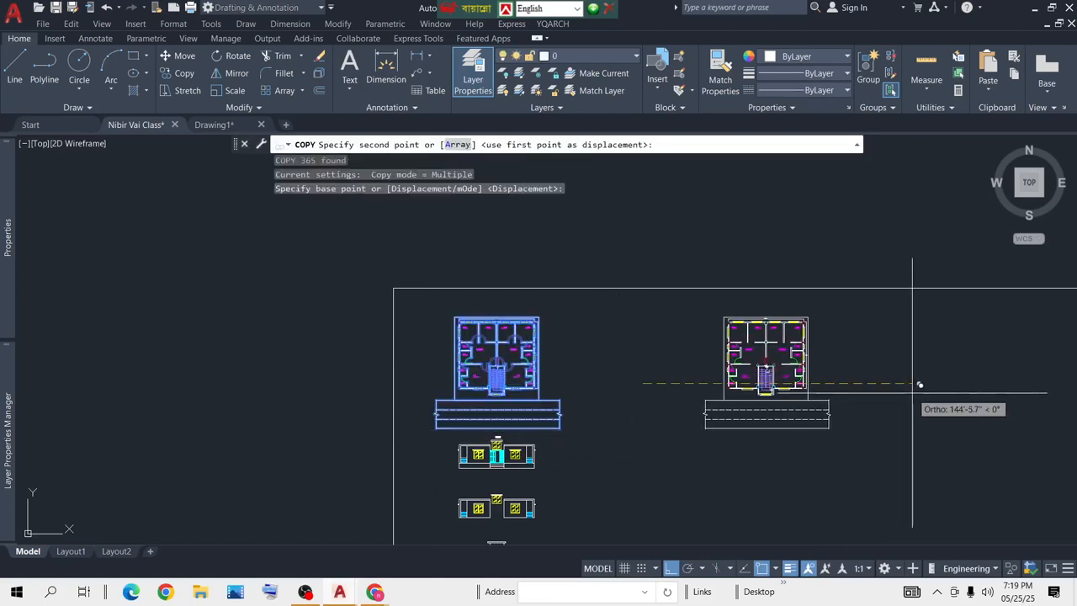
{"action": "left_click", "coordinate": [916, 382]}
{"action": "key", "text": "Return"}
{"action": "scroll", "coordinate": [905, 418], "scroll_direction": "up", "scroll_amount": 3}
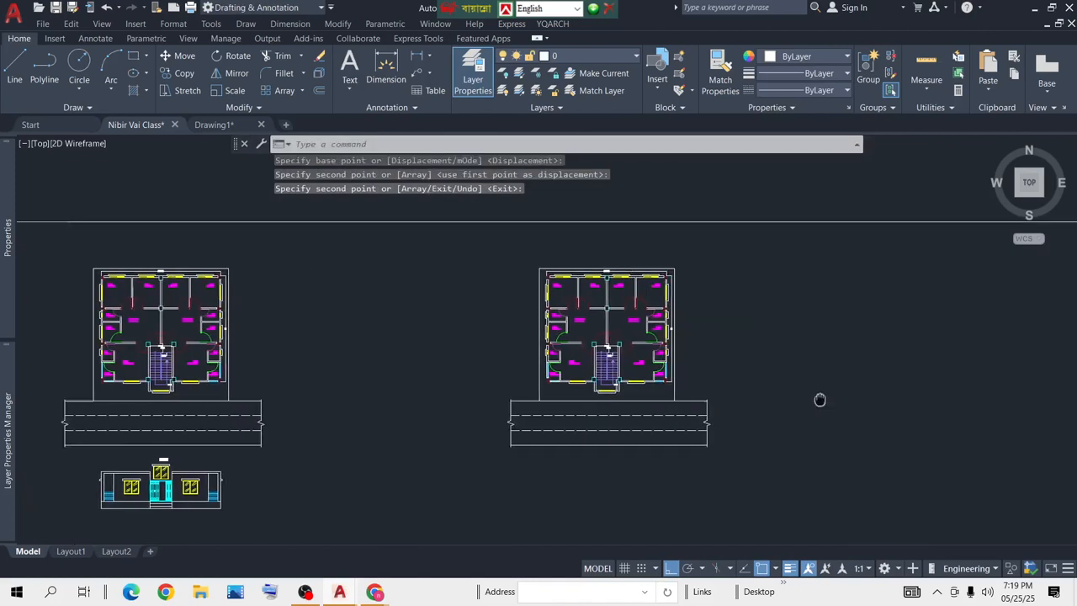
Step: Rotate the copied floor plan and road 90° clockwise about the plan boundary's upper-right corner
{"action": "left_click", "coordinate": [717, 225]}
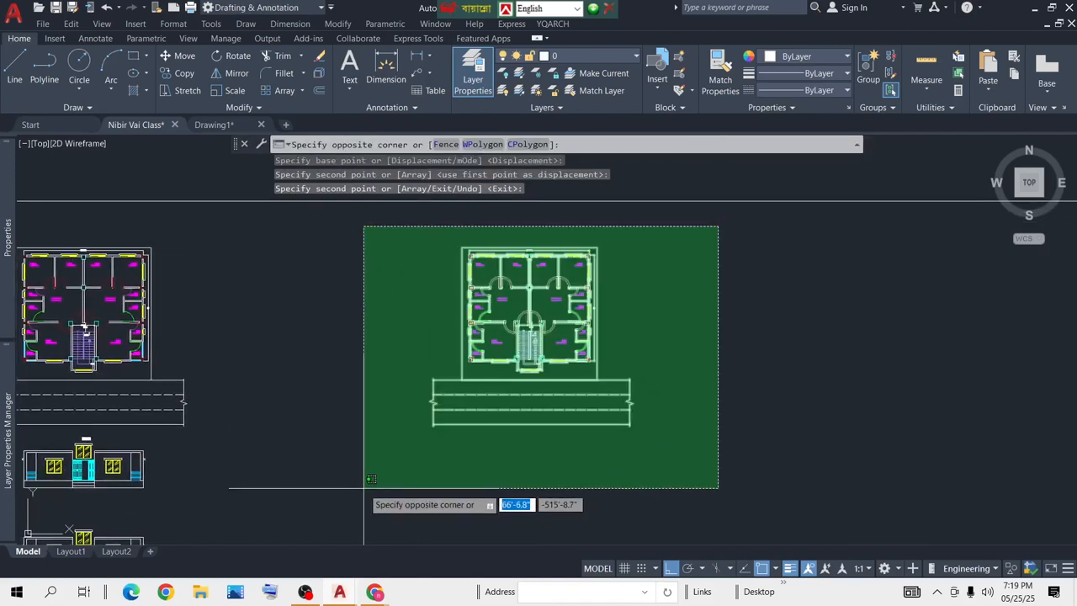
{"action": "left_click", "coordinate": [361, 492]}
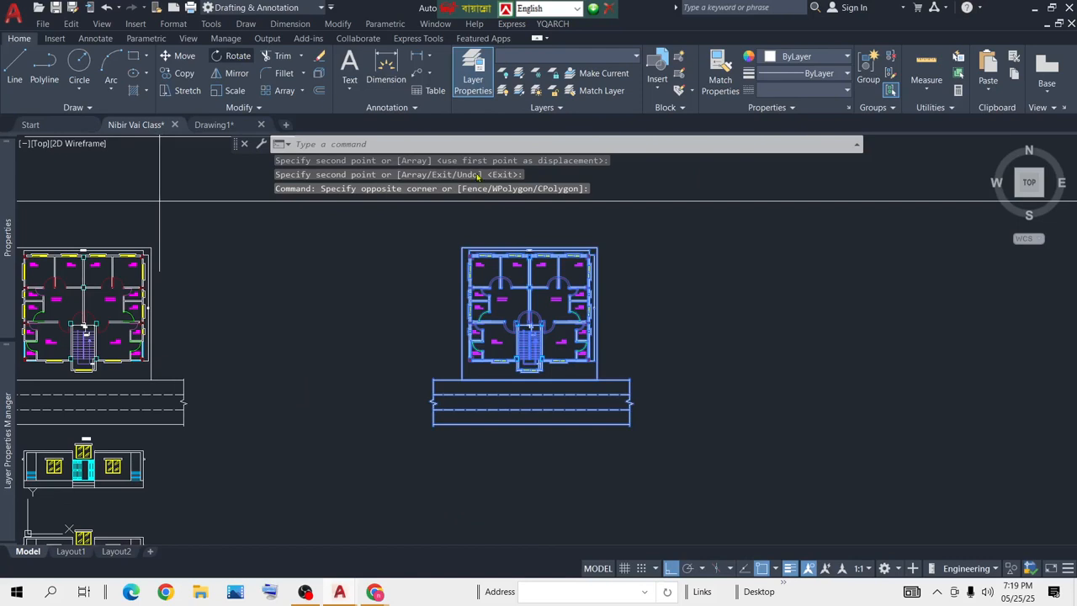
{"action": "type", "text": "ro"}
{"action": "key", "text": "Return"}
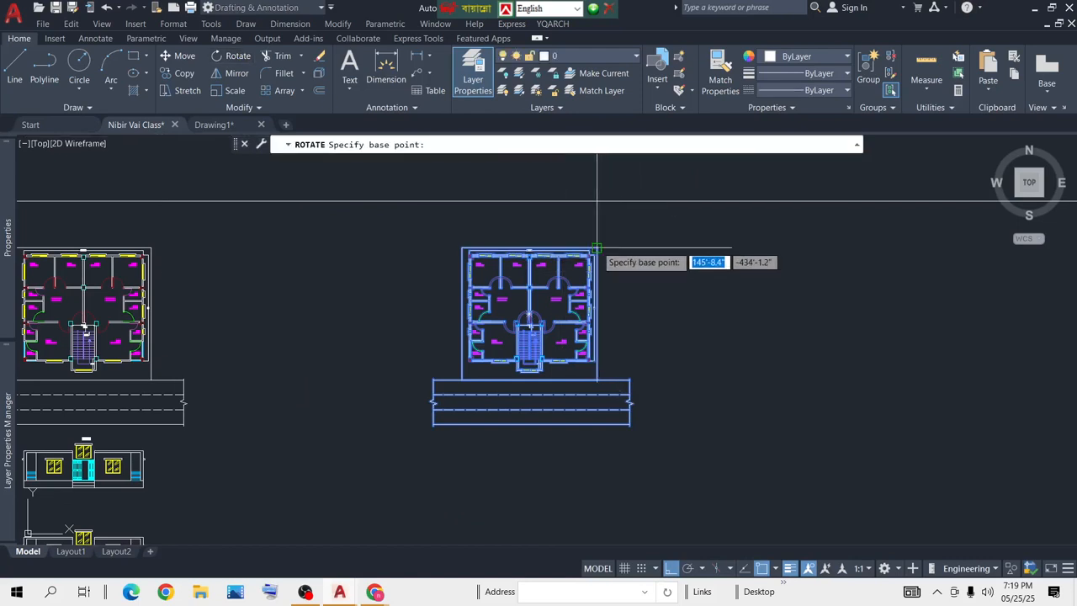
{"action": "left_click", "coordinate": [597, 249]}
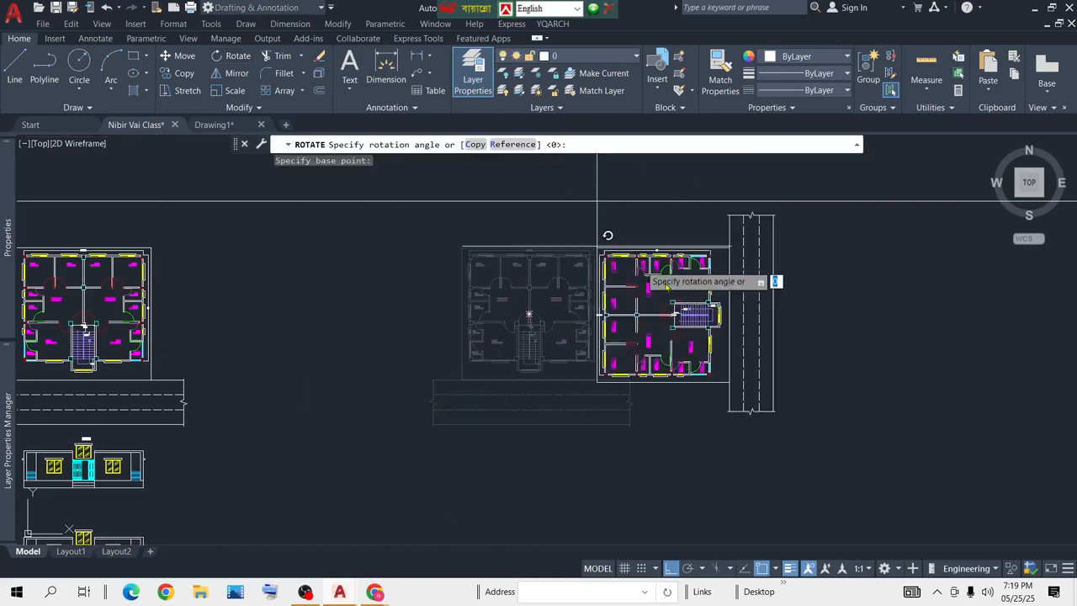
{"action": "left_click", "coordinate": [668, 404]}
Step: Move the rotated plan and road, without the frame, straight down so they lie inside the frame beside the original plan
{"action": "scroll", "coordinate": [644, 255], "scroll_direction": "down", "scroll_amount": 5}
{"action": "left_click", "coordinate": [638, 221]}
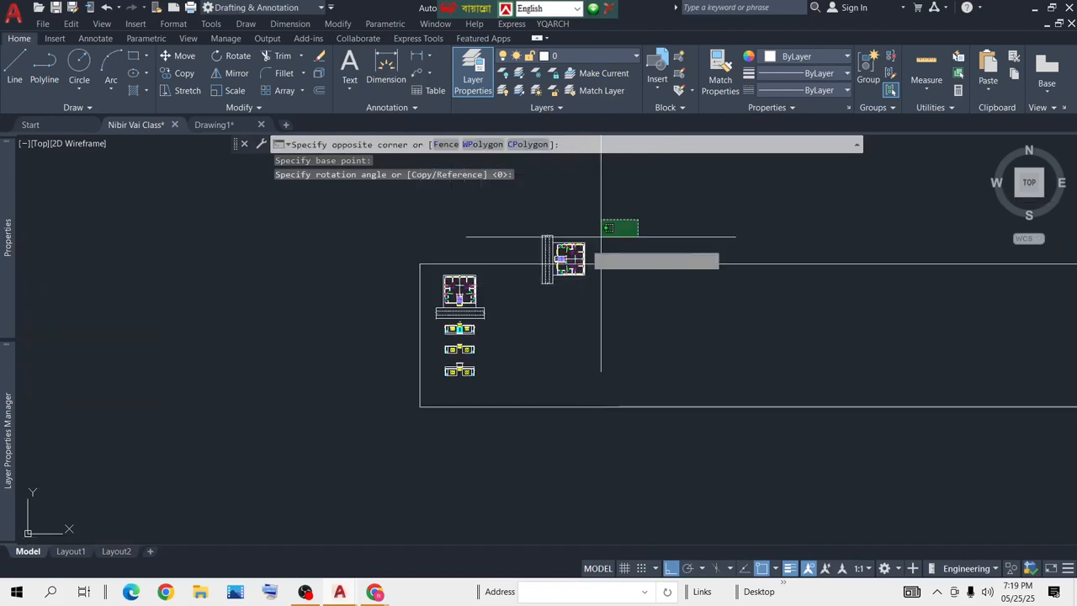
{"action": "left_click", "coordinate": [522, 313]}
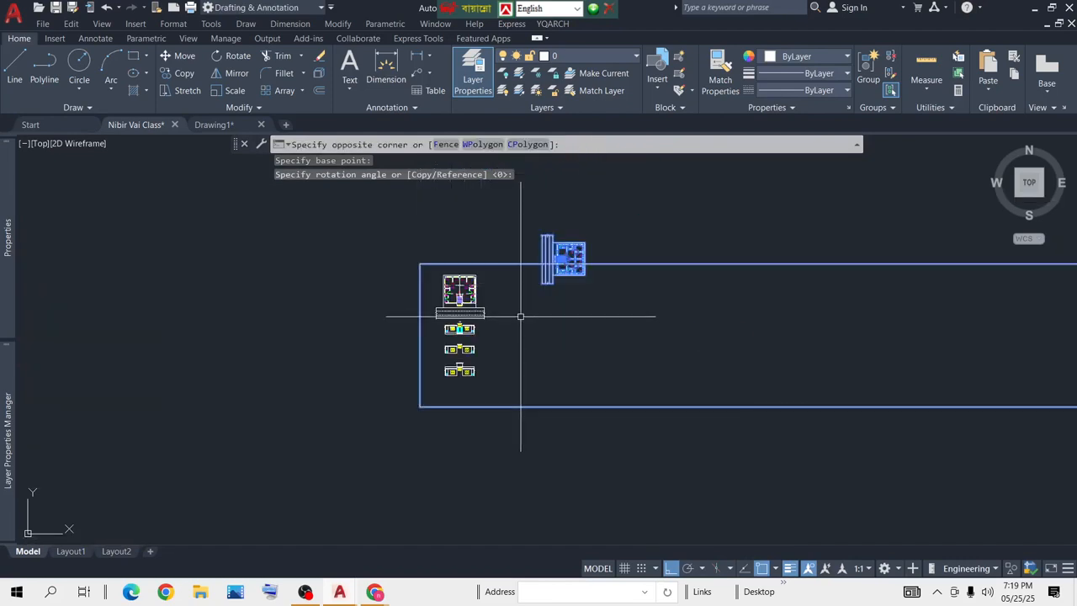
{"action": "left_click", "coordinate": [786, 214], "text": "shift"}
{"action": "left_click", "coordinate": [686, 286], "text": "shift"}
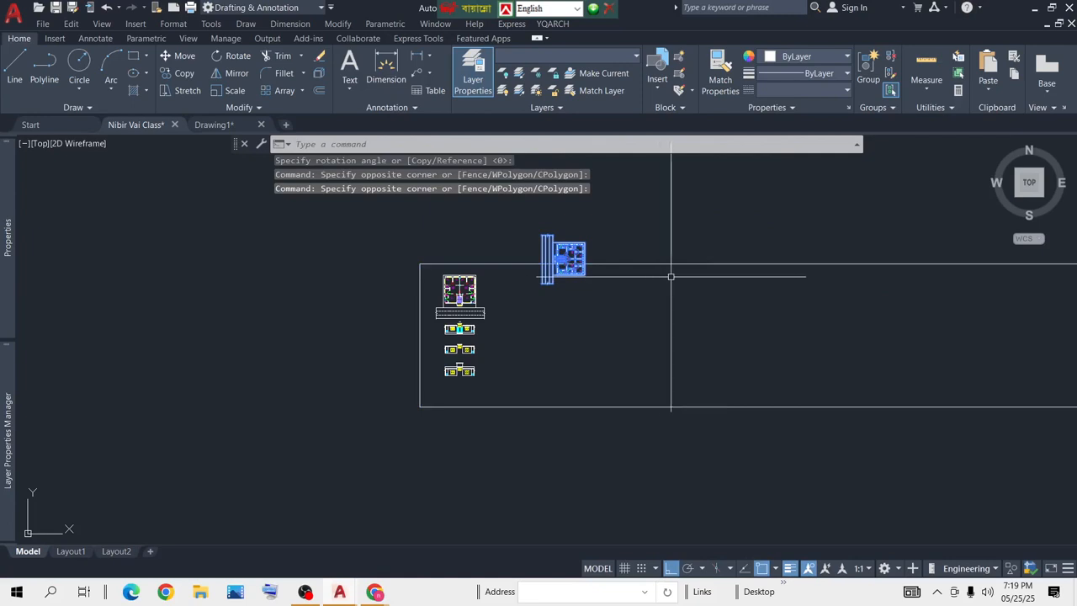
{"action": "type", "text": "M"}
{"action": "key", "text": "Return"}
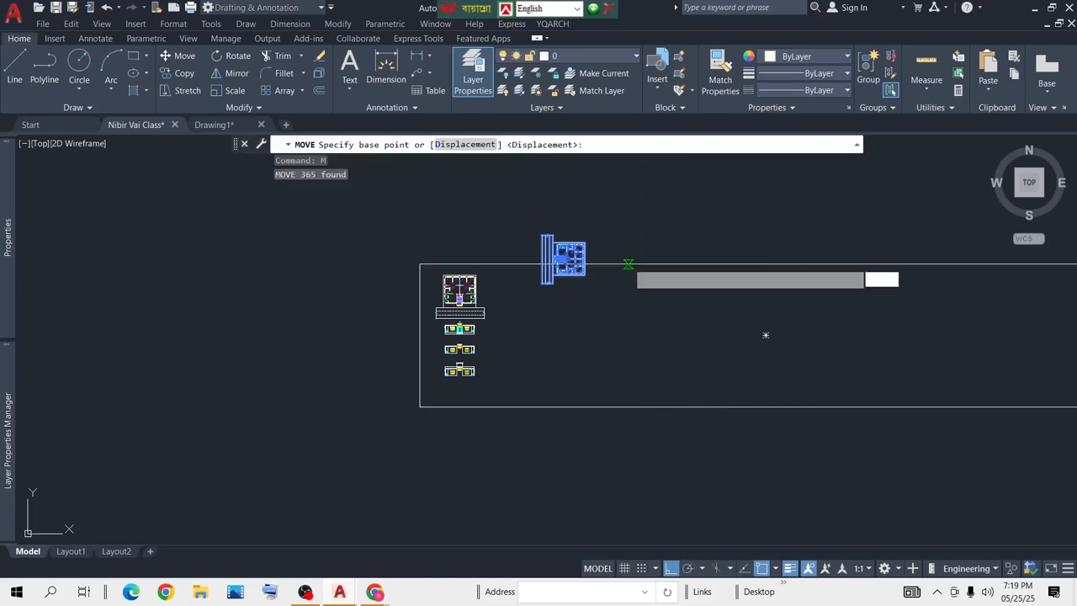
{"action": "left_click", "coordinate": [629, 262]}
{"action": "left_click", "coordinate": [646, 291]}
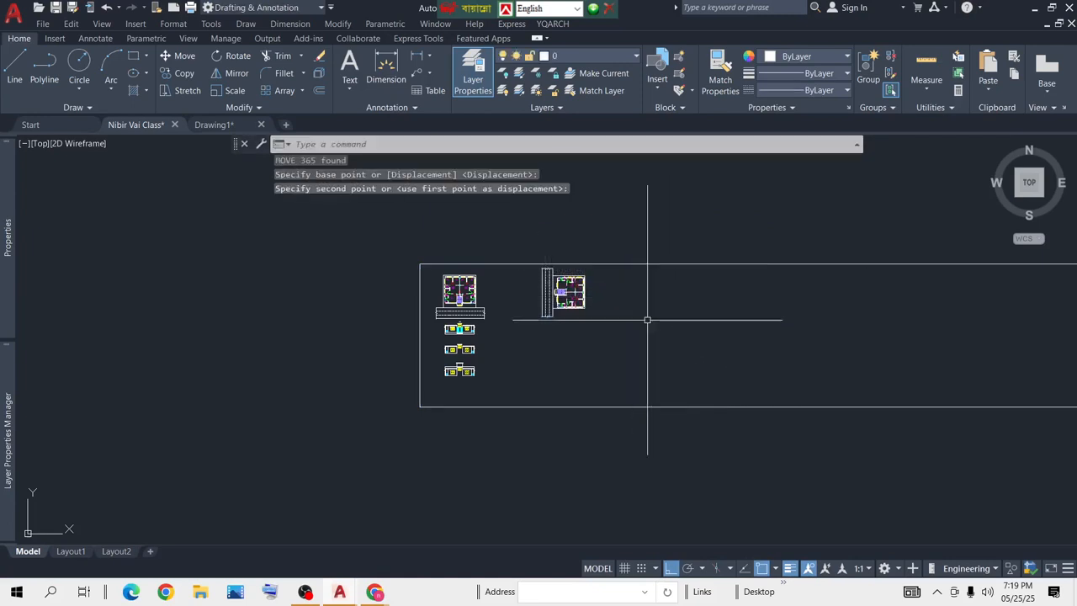
Step: Compare the rotated plan with the original floor plan and the separate storey elevations beneath it
{"action": "scroll", "coordinate": [556, 304], "scroll_direction": "up", "scroll_amount": 6}
{"action": "scroll", "coordinate": [608, 319], "scroll_direction": "up", "scroll_amount": 4}
{"action": "middle_click_drag", "start_coordinate": [595, 362], "coordinate": [565, 364]}
{"action": "scroll", "coordinate": [563, 361], "scroll_direction": "down", "scroll_amount": 2}
{"action": "scroll", "coordinate": [563, 361], "scroll_direction": "down", "scroll_amount": 2}
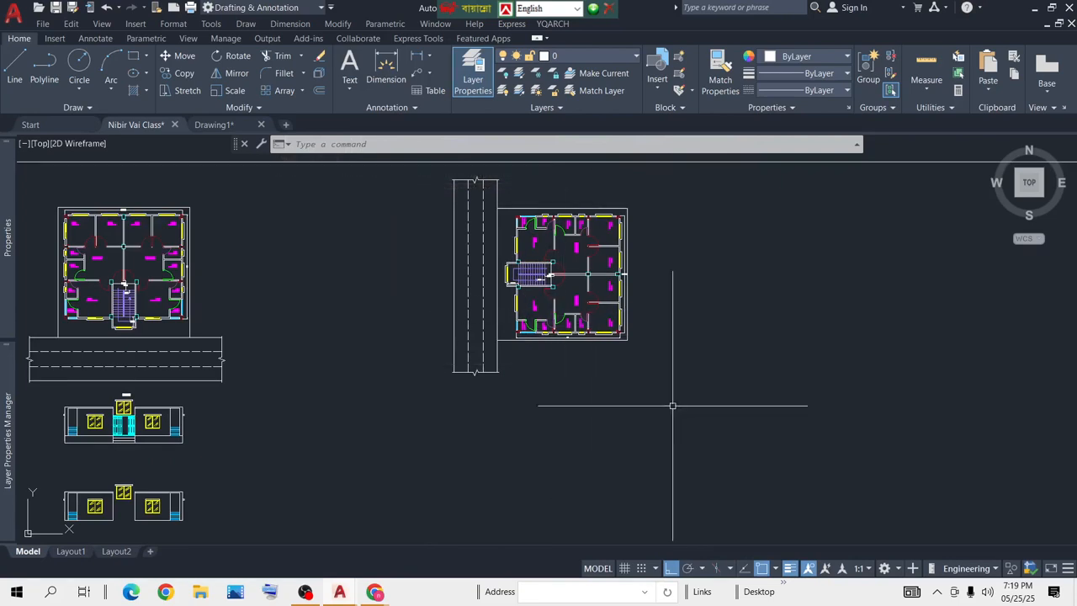
{"action": "middle_click_drag", "start_coordinate": [561, 396], "coordinate": [594, 348]}
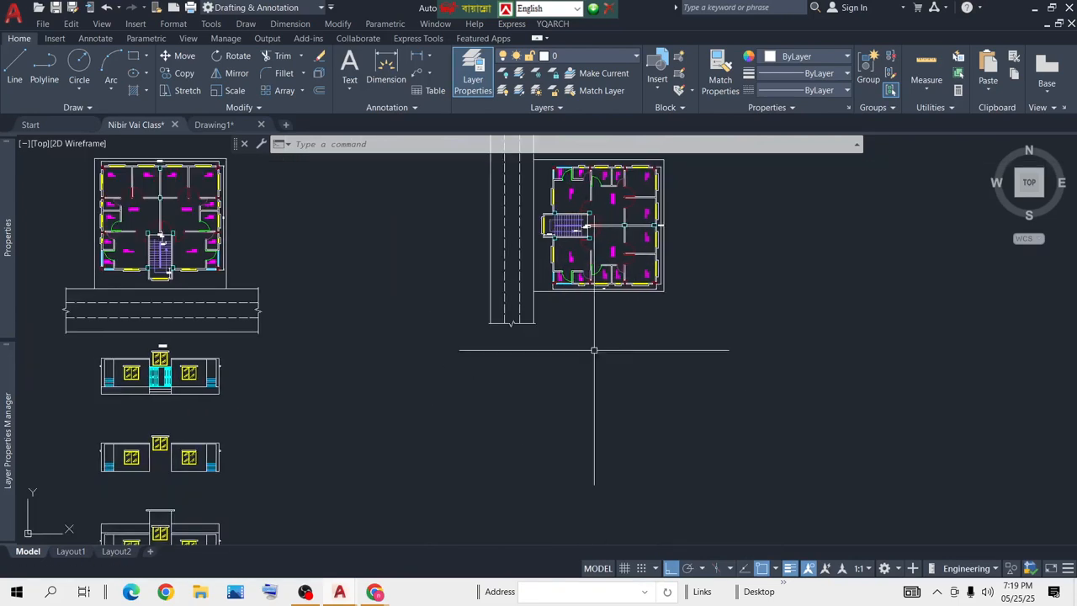
{"action": "middle_click_drag", "start_coordinate": [202, 488], "coordinate": [207, 402]}
{"action": "scroll", "coordinate": [189, 425], "scroll_direction": "up", "scroll_amount": 5}
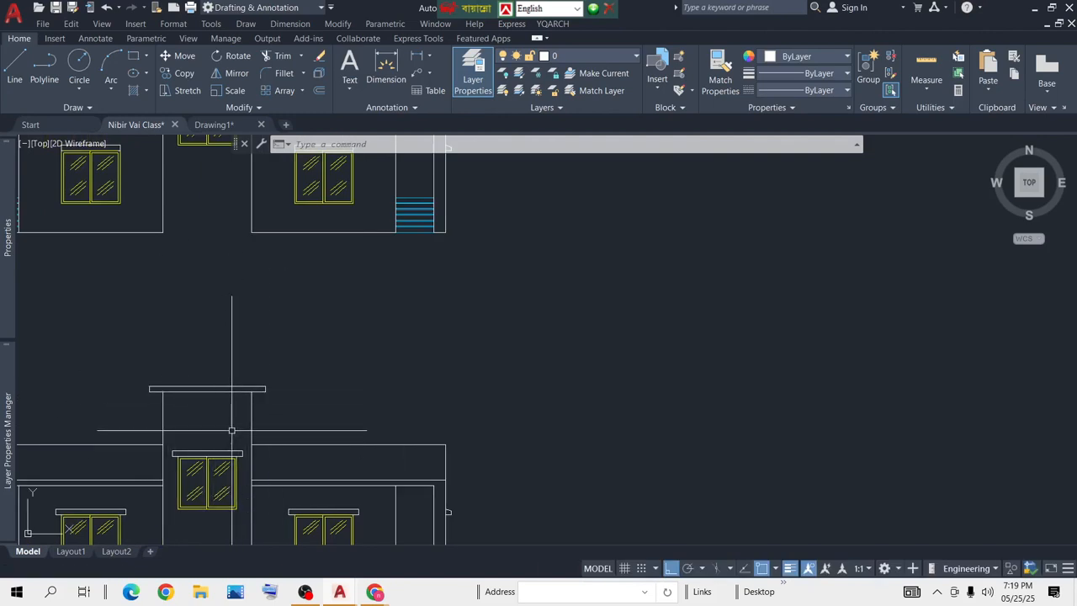
{"action": "scroll", "coordinate": [231, 430], "scroll_direction": "down", "scroll_amount": 5}
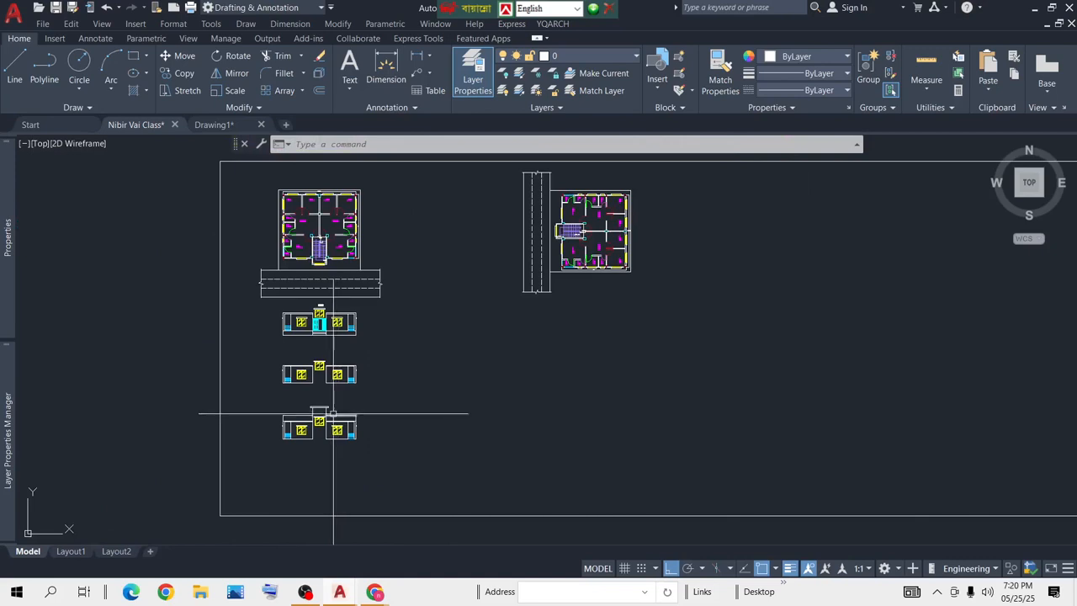
{"action": "scroll", "coordinate": [614, 241], "scroll_direction": "up", "scroll_amount": 4}
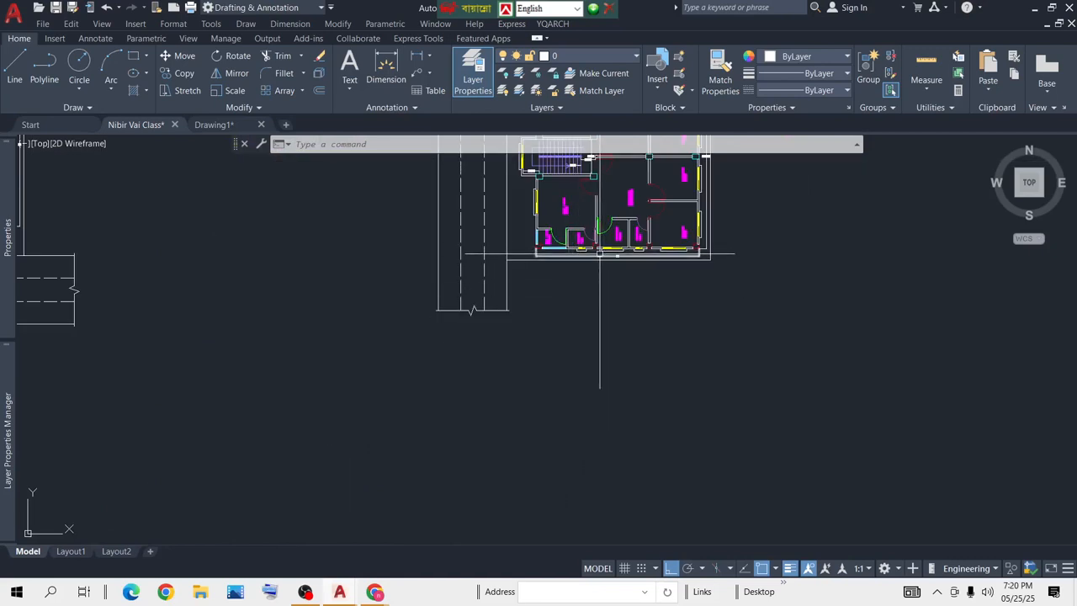
{"action": "scroll", "coordinate": [767, 339], "scroll_direction": "down", "scroll_amount": 3}
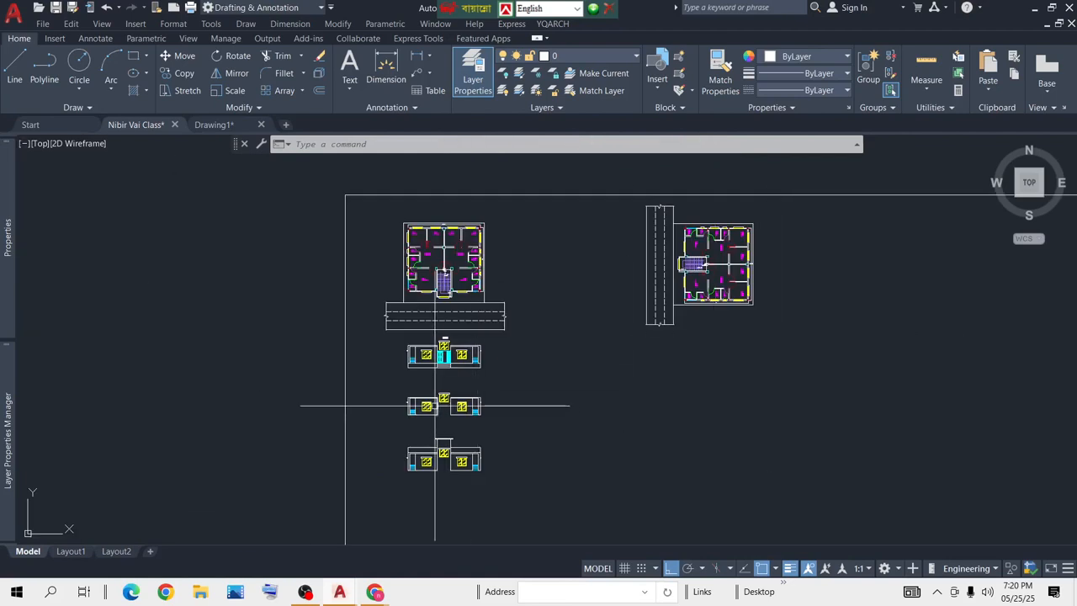
{"action": "scroll", "coordinate": [413, 446], "scroll_direction": "up", "scroll_amount": 5}
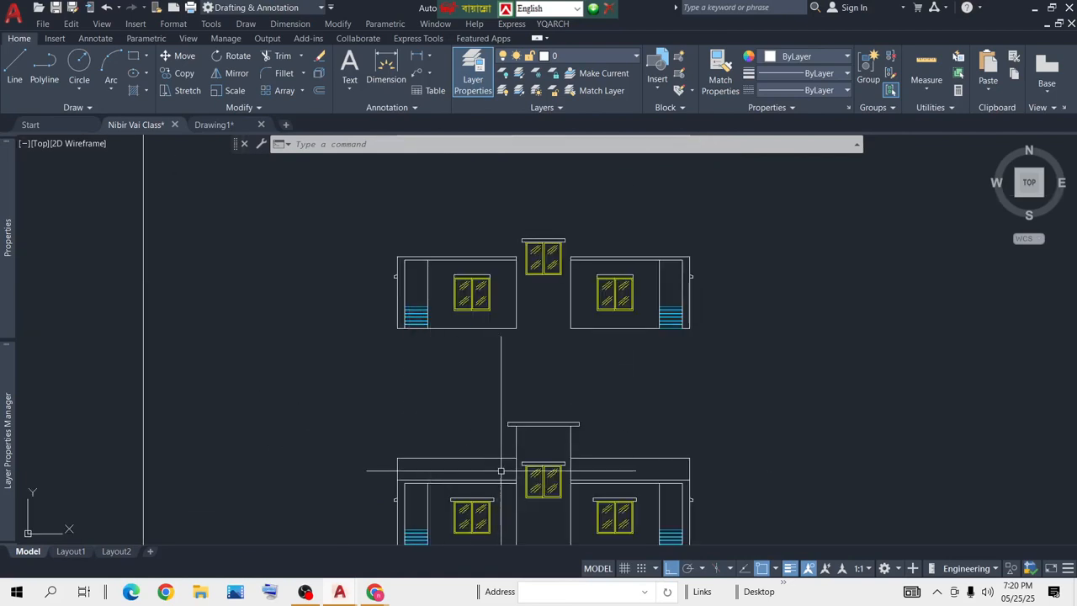
{"action": "scroll", "coordinate": [610, 420], "scroll_direction": "down", "scroll_amount": 6}
{"action": "middle_click_drag", "start_coordinate": [792, 350], "coordinate": [637, 350]}
{"action": "scroll", "coordinate": [647, 265], "scroll_direction": "up", "scroll_amount": 2}
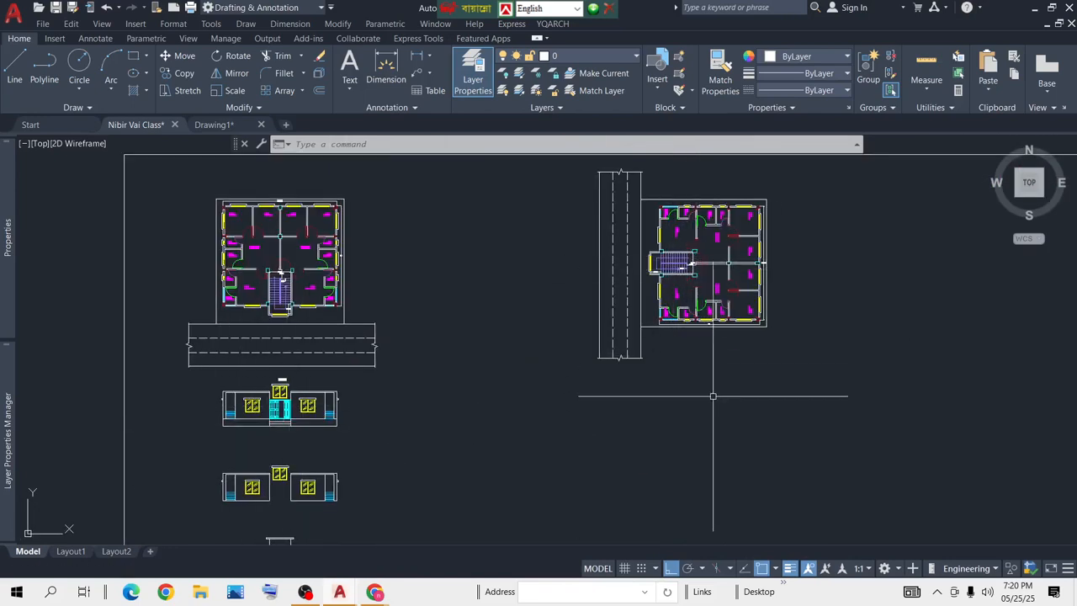
{"action": "scroll", "coordinate": [696, 370], "scroll_direction": "up", "scroll_amount": 2}
{"action": "middle_click_drag", "start_coordinate": [700, 372], "coordinate": [630, 385]}
{"action": "scroll", "coordinate": [630, 386], "scroll_direction": "down", "scroll_amount": 4}
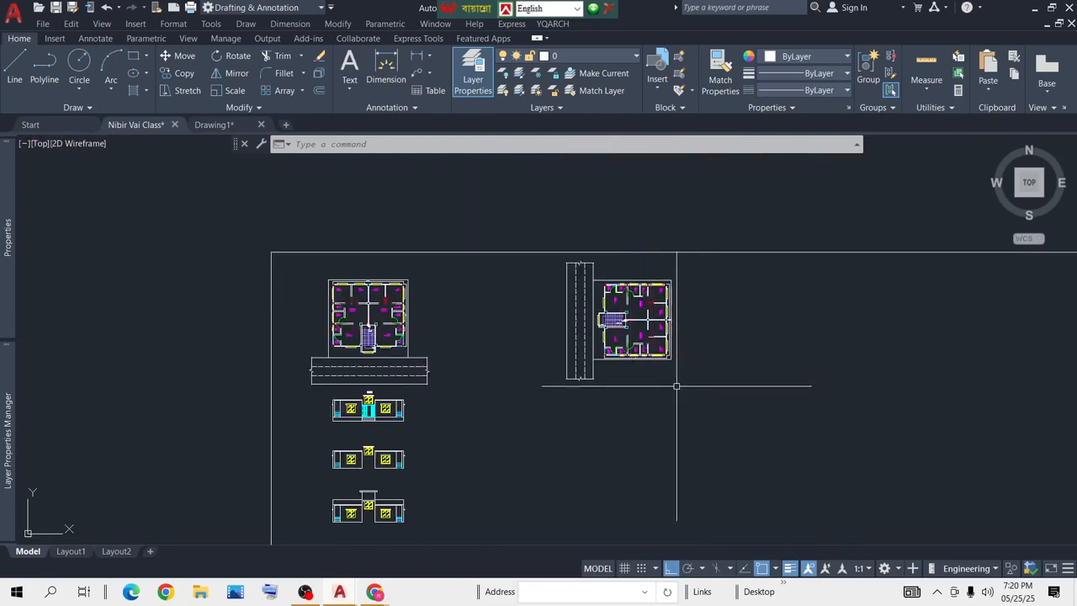
{"action": "scroll", "coordinate": [677, 386], "scroll_direction": "down", "scroll_amount": 3}
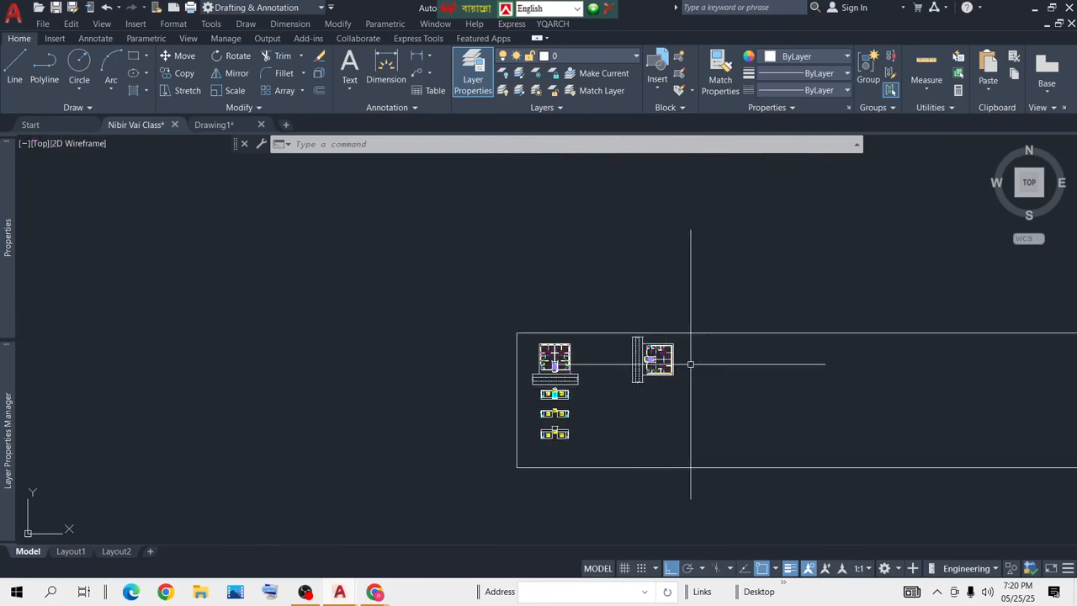
{"action": "scroll", "coordinate": [665, 362], "scroll_direction": "up", "scroll_amount": 2}
{"action": "middle_click_drag", "start_coordinate": [716, 365], "coordinate": [631, 344]}
{"action": "scroll", "coordinate": [564, 336], "scroll_direction": "up", "scroll_amount": 4}
{"action": "scroll", "coordinate": [558, 346], "scroll_direction": "down", "scroll_amount": 5}
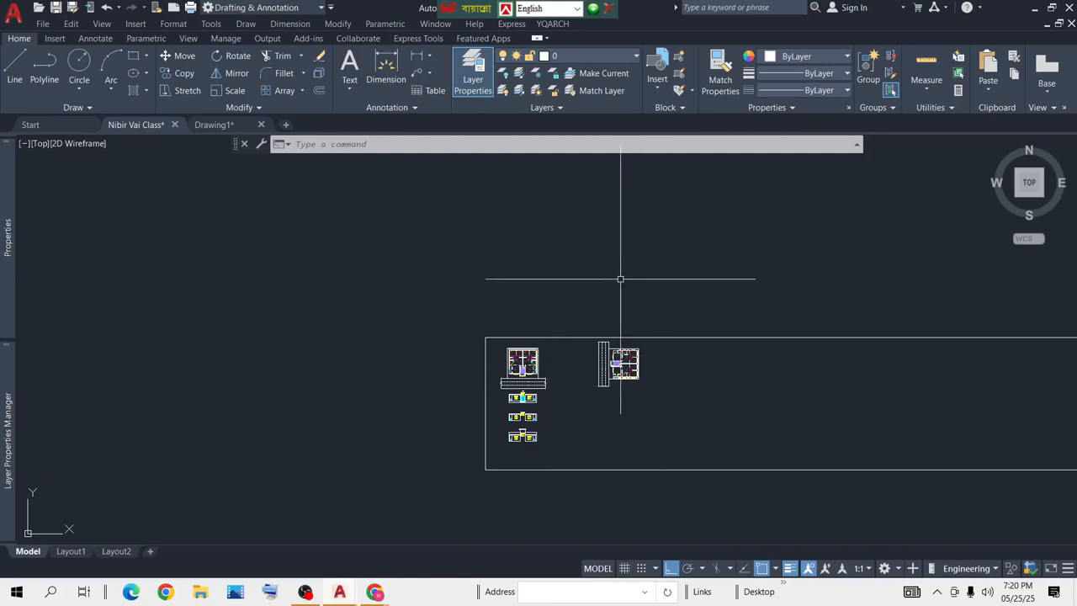
Step: Review the finished front elevation and the row of floor, roof, column layout and footing drawings beside it
{"action": "scroll", "coordinate": [623, 277], "scroll_direction": "down", "scroll_amount": 5}
{"action": "middle_click_drag", "start_coordinate": [620, 202], "coordinate": [553, 252]}
{"action": "scroll", "coordinate": [553, 252], "scroll_direction": "up", "scroll_amount": 5}
{"action": "middle_click_drag", "start_coordinate": [649, 398], "coordinate": [553, 248]}
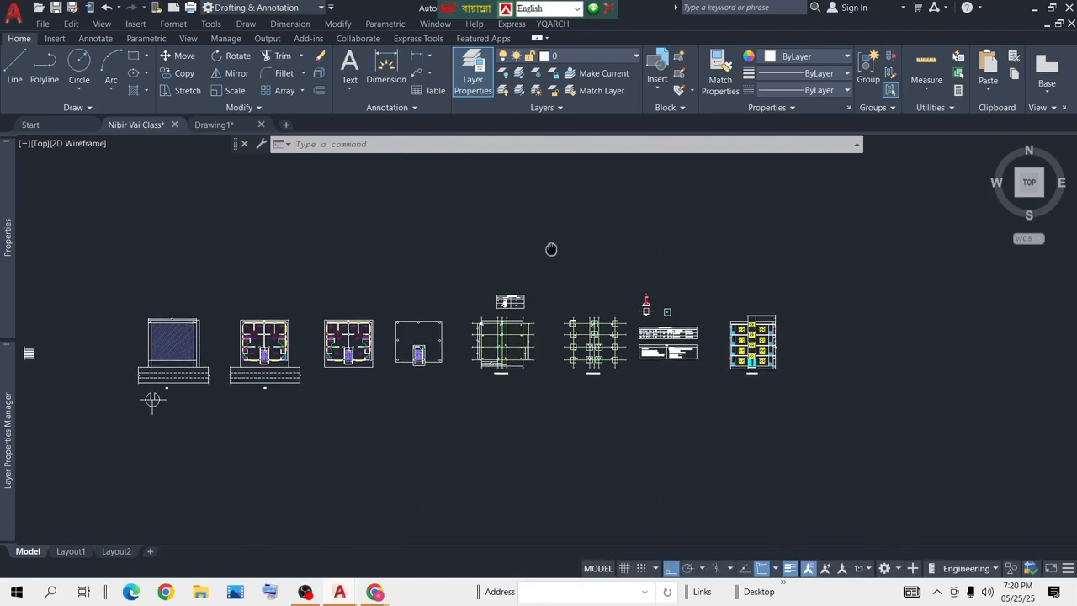
{"action": "scroll", "coordinate": [801, 345], "scroll_direction": "up", "scroll_amount": 5}
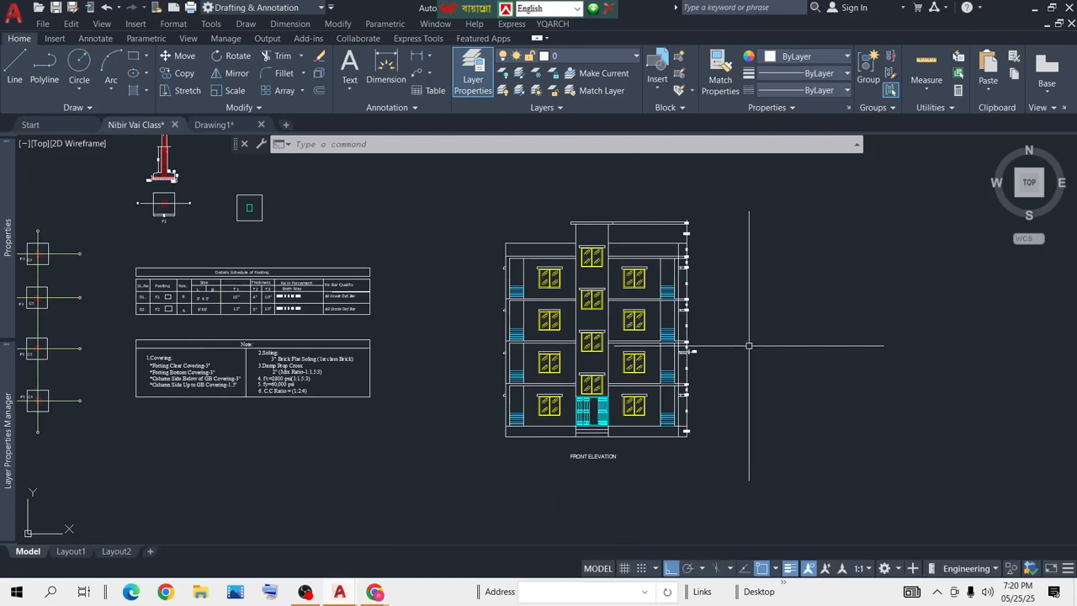
{"action": "scroll", "coordinate": [692, 343], "scroll_direction": "down", "scroll_amount": 4}
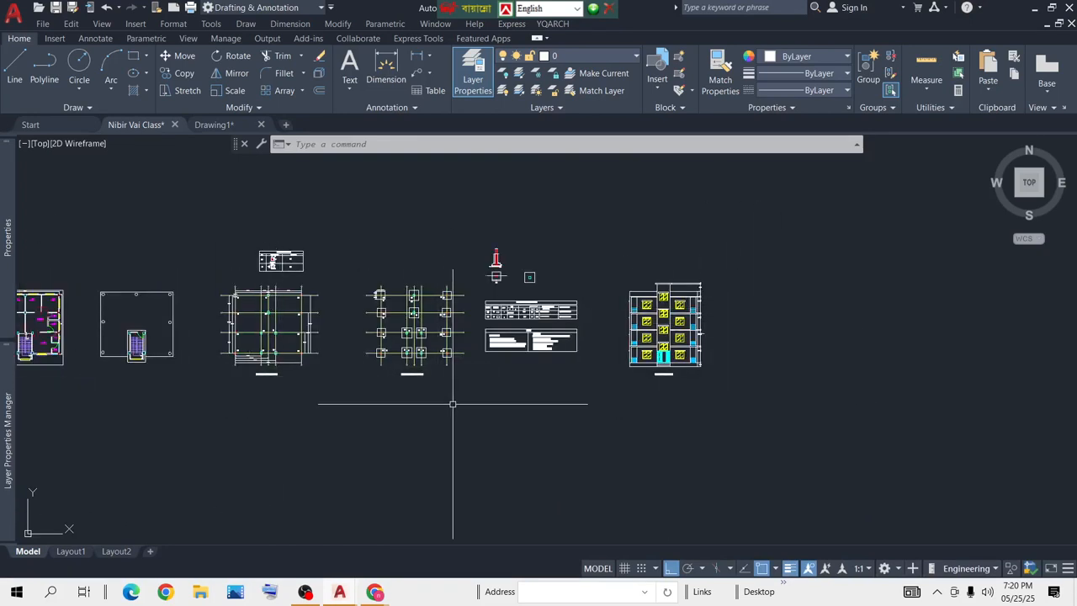
{"action": "scroll", "coordinate": [692, 329], "scroll_direction": "up", "scroll_amount": 4}
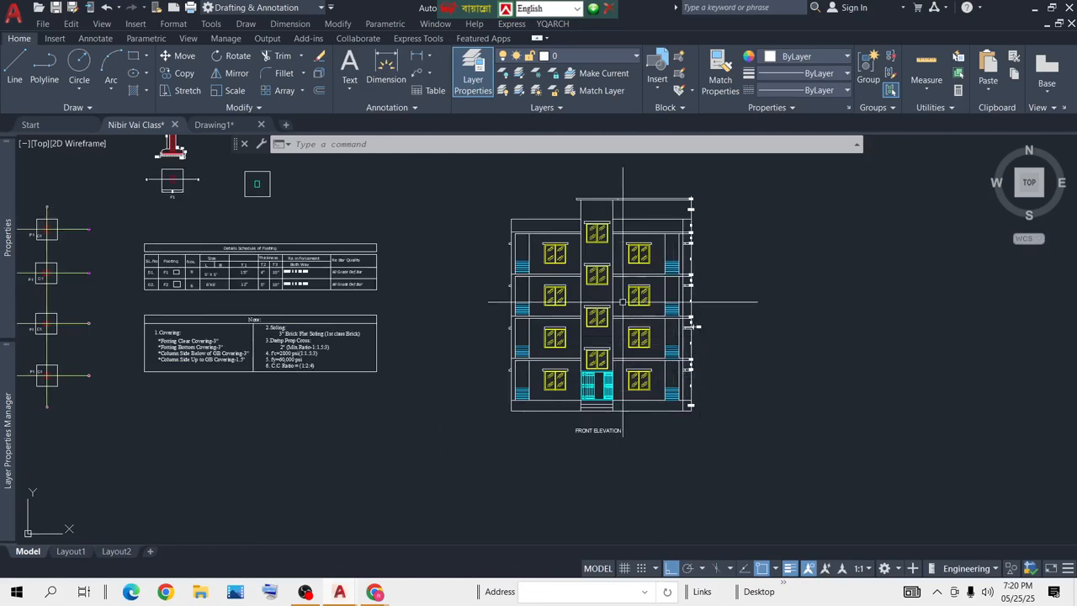
{"action": "scroll", "coordinate": [637, 308], "scroll_direction": "up", "scroll_amount": 3}
{"action": "middle_click_drag", "start_coordinate": [786, 378], "coordinate": [783, 387]}
{"action": "scroll", "coordinate": [632, 314], "scroll_direction": "down", "scroll_amount": 4}
{"action": "middle_click_drag", "start_coordinate": [463, 376], "coordinate": [578, 367]}
{"action": "scroll", "coordinate": [506, 366], "scroll_direction": "down", "scroll_amount": 4}
{"action": "scroll", "coordinate": [294, 333], "scroll_direction": "up", "scroll_amount": 4}
{"action": "middle_click_drag", "start_coordinate": [294, 333], "coordinate": [404, 315]}
{"action": "scroll", "coordinate": [428, 319], "scroll_direction": "down", "scroll_amount": 2}
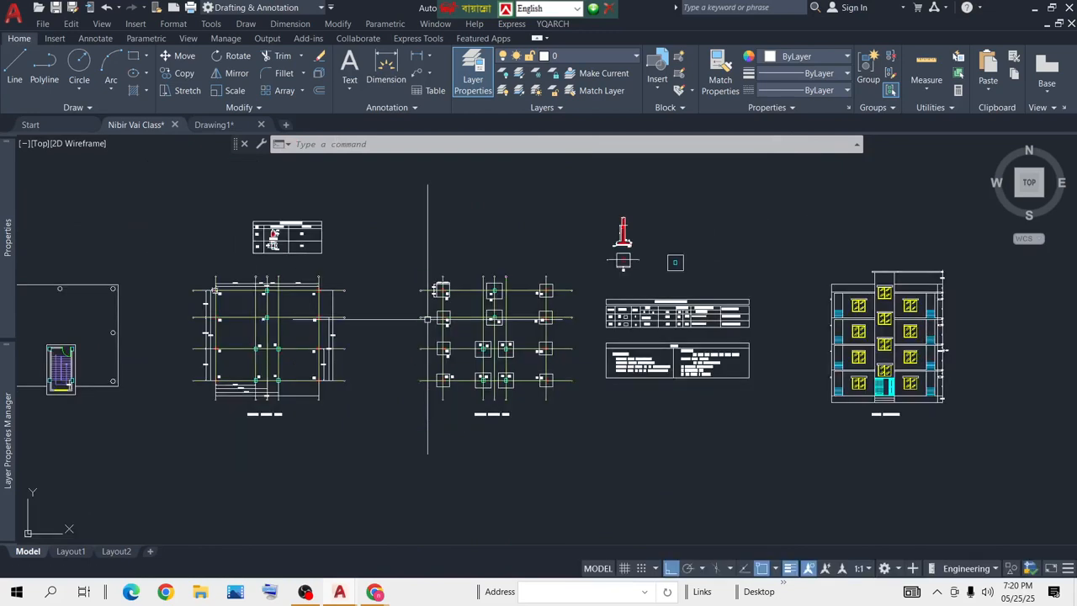
{"action": "middle_click_drag", "start_coordinate": [246, 331], "coordinate": [603, 309]}
{"action": "middle_click_drag", "start_coordinate": [328, 311], "coordinate": [478, 307]}
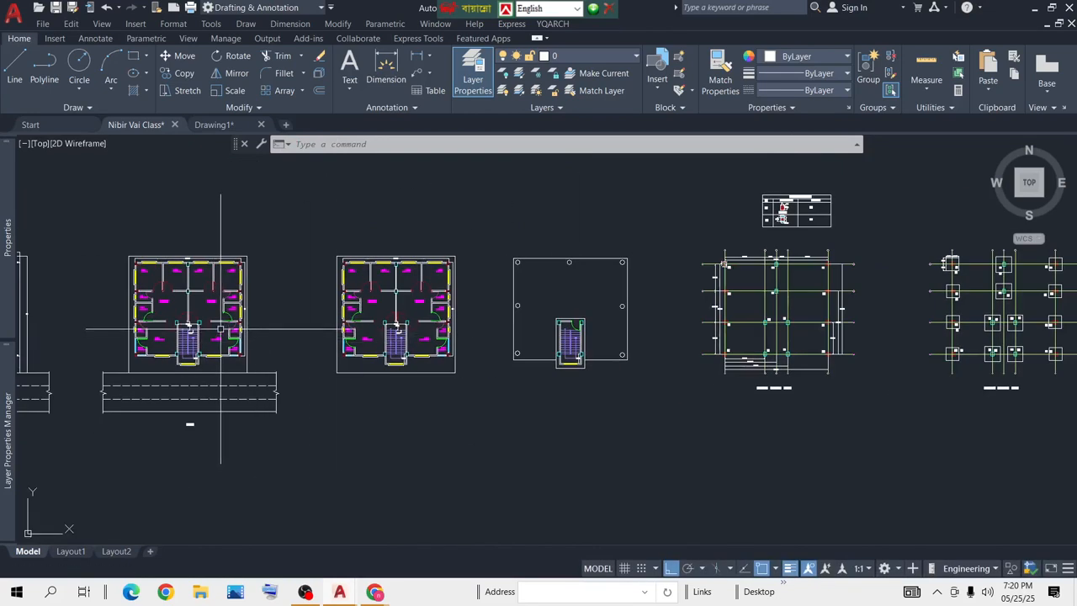
Step: Review the row of drawings from the site plan through the floor, roof and column layouts to the front elevation
{"action": "middle_click_drag", "start_coordinate": [220, 328], "coordinate": [371, 322]}
{"action": "scroll", "coordinate": [345, 303], "scroll_direction": "up", "scroll_amount": 4}
{"action": "scroll", "coordinate": [291, 292], "scroll_direction": "down", "scroll_amount": 4}
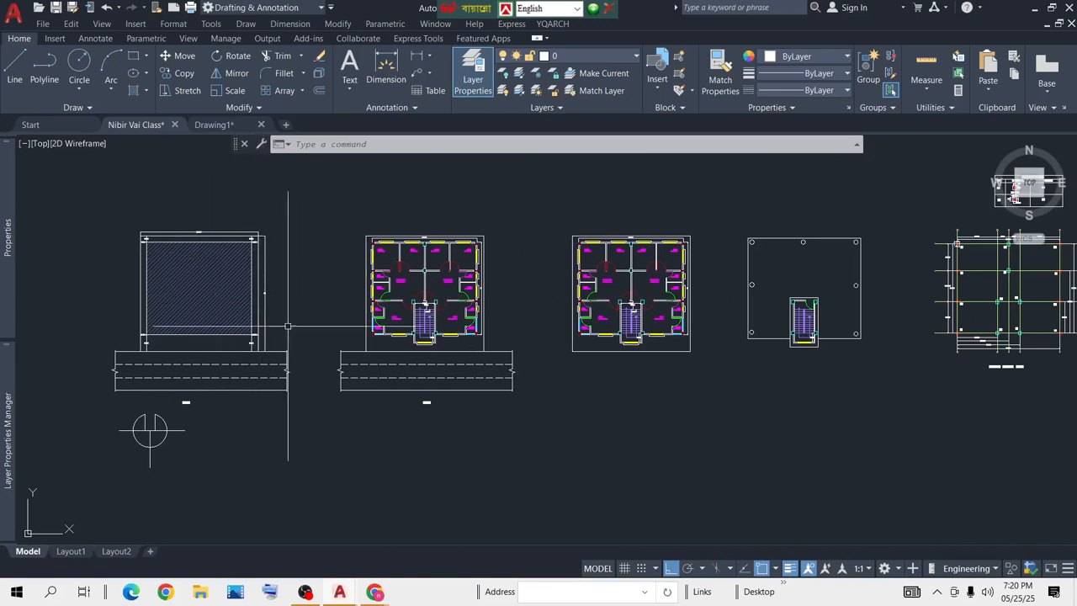
{"action": "middle_click_drag", "start_coordinate": [900, 309], "coordinate": [401, 306]}
{"action": "middle_click_drag", "start_coordinate": [950, 365], "coordinate": [589, 373]}
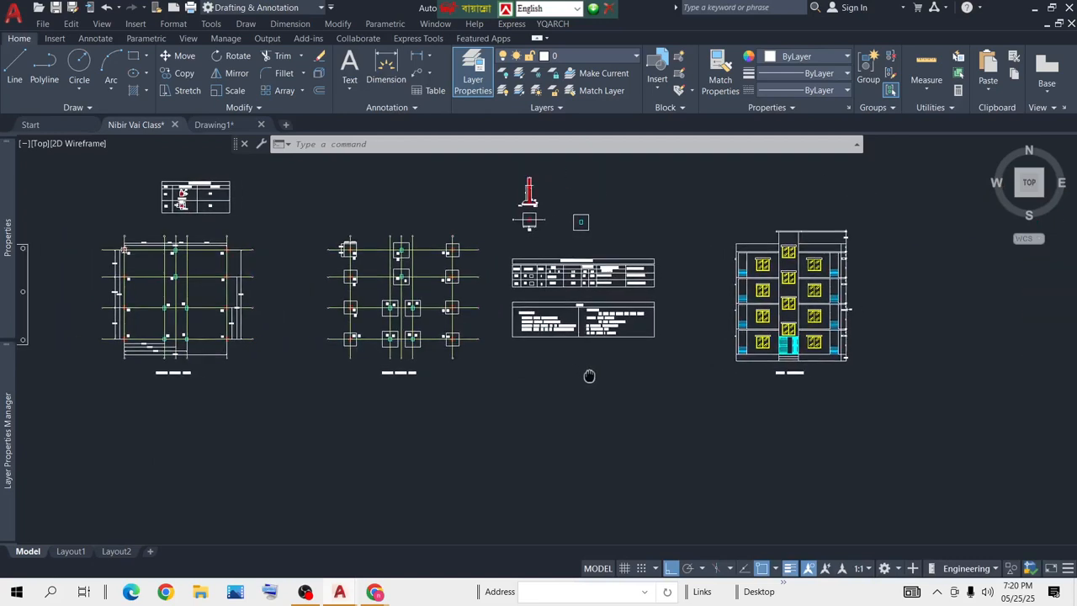
{"action": "scroll", "coordinate": [823, 335], "scroll_direction": "up", "scroll_amount": 3}
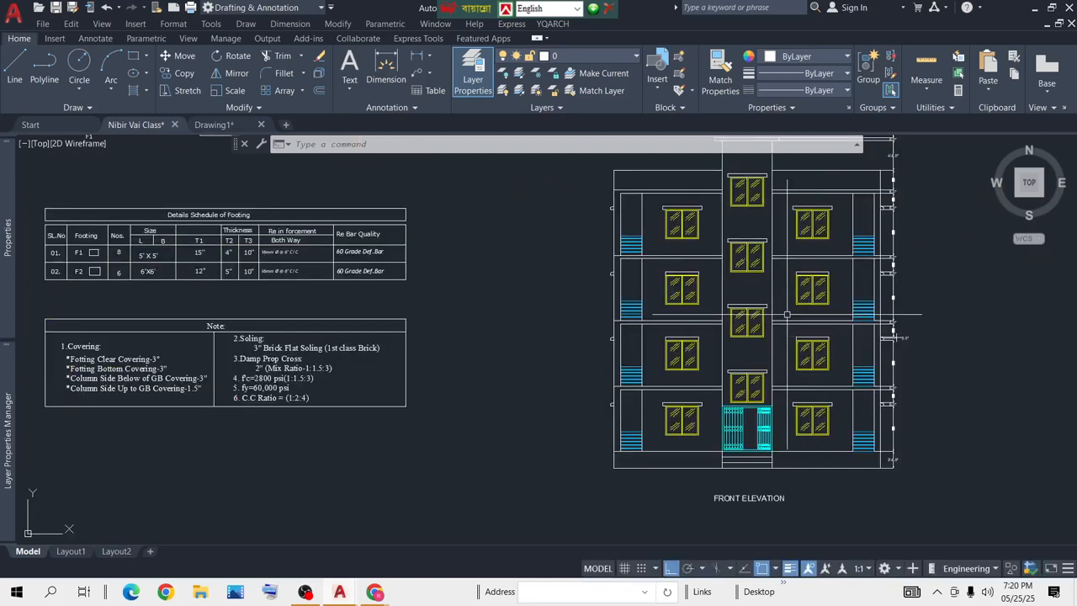
{"action": "scroll", "coordinate": [787, 313], "scroll_direction": "down", "scroll_amount": 4}
{"action": "scroll", "coordinate": [652, 378], "scroll_direction": "down", "scroll_amount": 3}
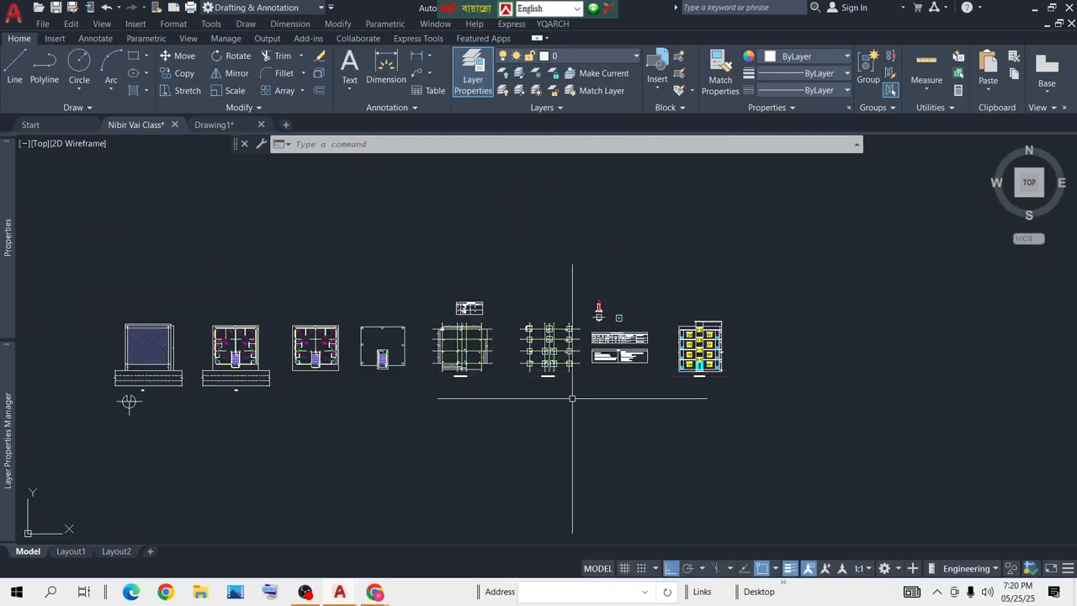
{"action": "middle_click_drag", "start_coordinate": [573, 393], "coordinate": [590, 345]}
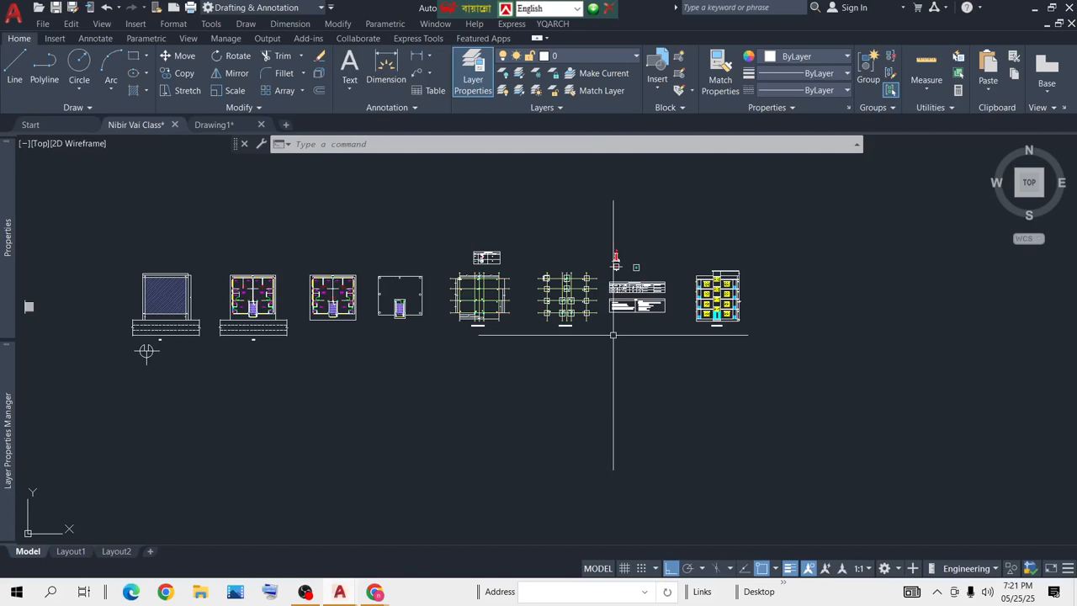
{"action": "scroll", "coordinate": [811, 320], "scroll_direction": "up", "scroll_amount": 6}
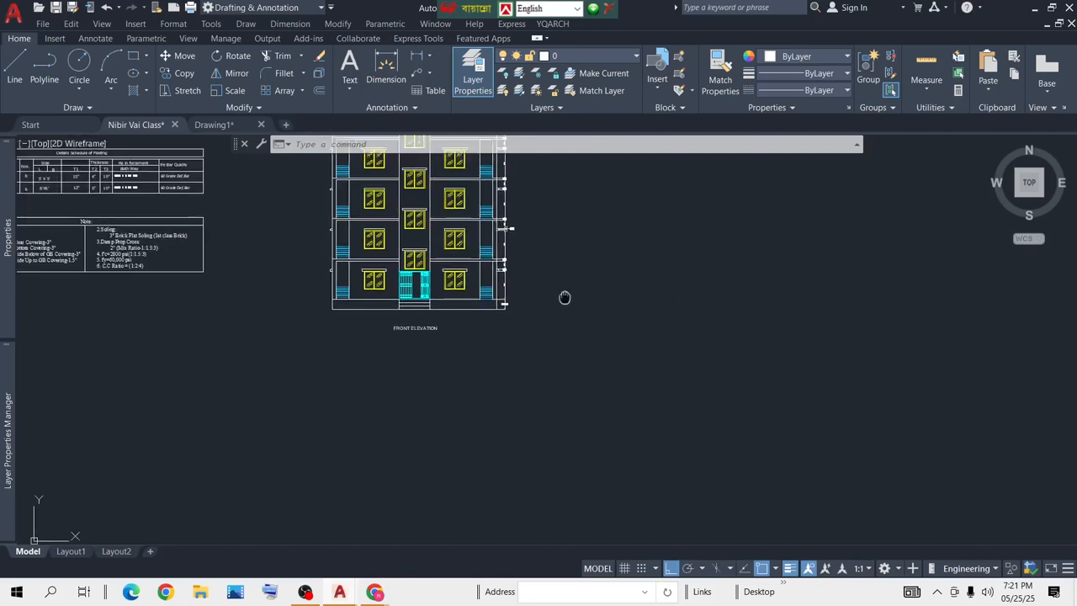
{"action": "middle_click_drag", "start_coordinate": [562, 298], "coordinate": [608, 366]}
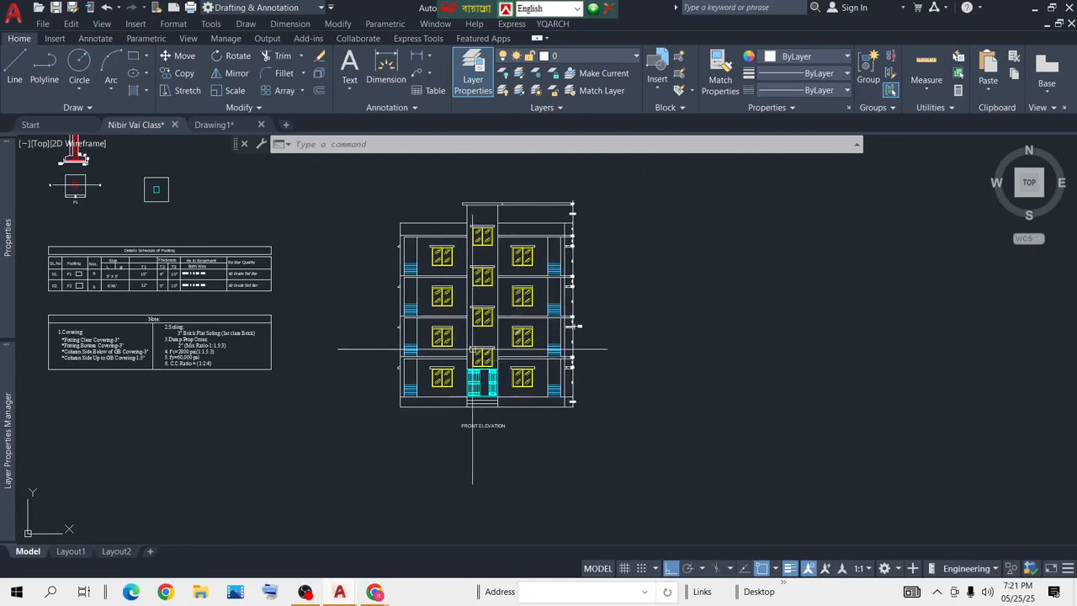
Step: Examine the F1 footing section and plan, the footing schedule and the construction notes beside the front elevation
{"action": "middle_click_drag", "start_coordinate": [169, 235], "coordinate": [448, 288]}
{"action": "scroll", "coordinate": [447, 287], "scroll_direction": "up", "scroll_amount": 2}
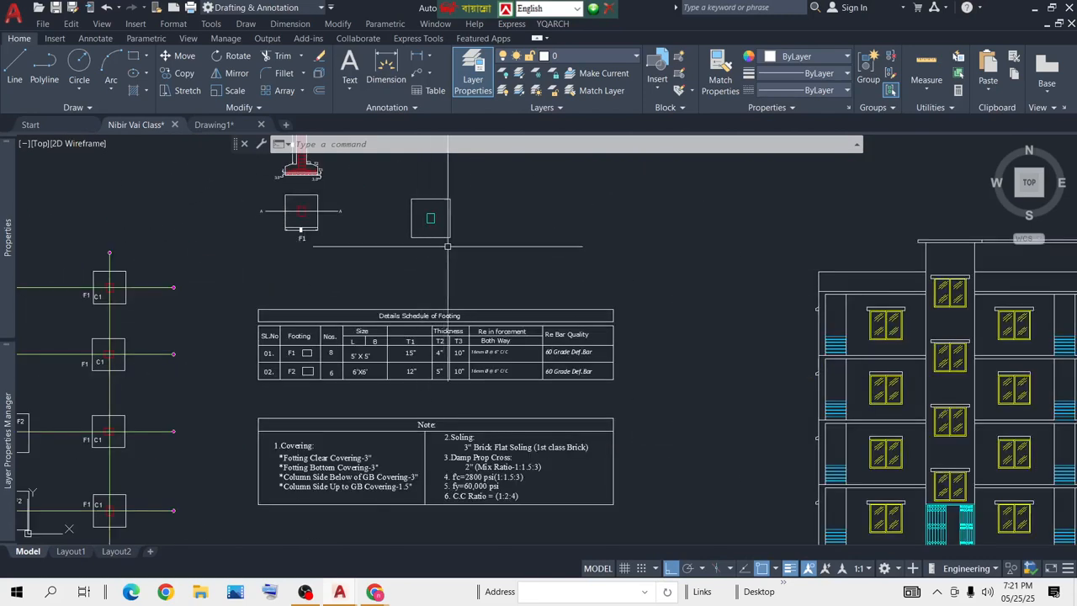
{"action": "scroll", "coordinate": [445, 234], "scroll_direction": "up", "scroll_amount": 3}
{"action": "scroll", "coordinate": [470, 260], "scroll_direction": "down", "scroll_amount": 3}
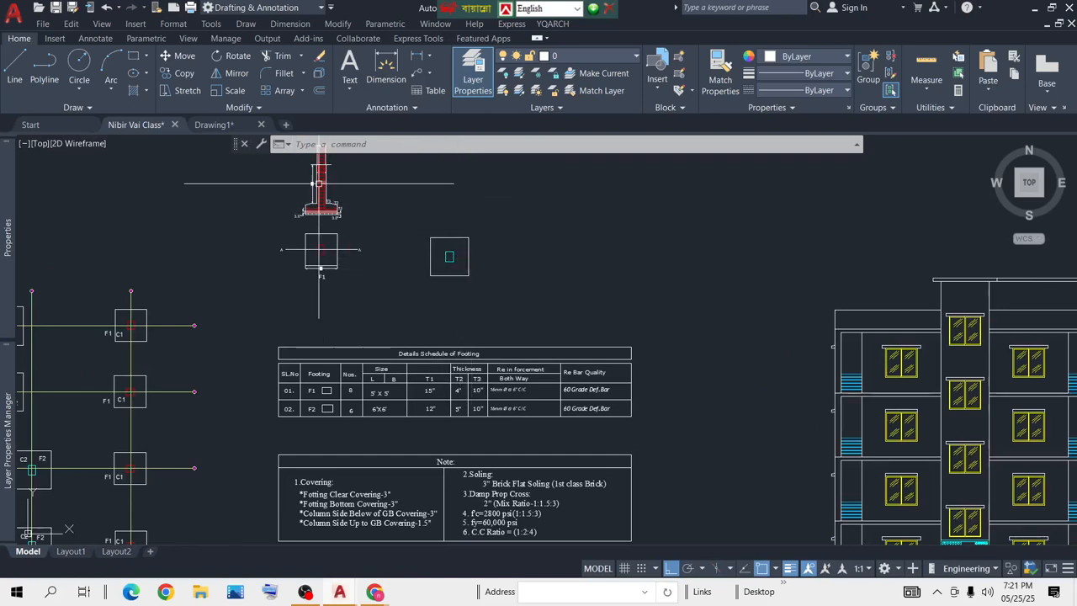
{"action": "scroll", "coordinate": [324, 210], "scroll_direction": "up", "scroll_amount": 5}
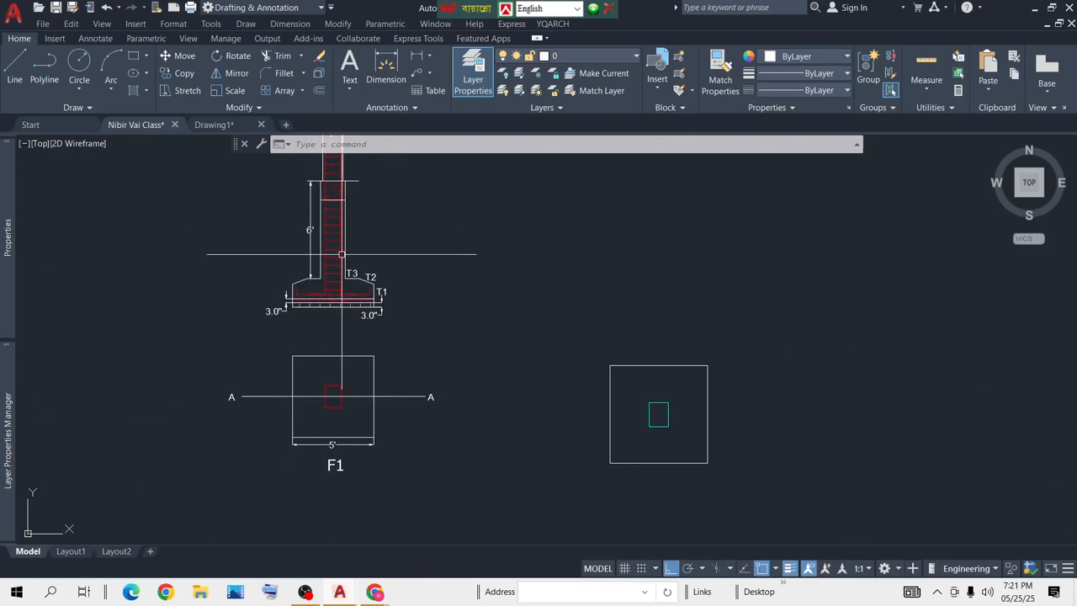
{"action": "scroll", "coordinate": [342, 254], "scroll_direction": "down", "scroll_amount": 2}
{"action": "scroll", "coordinate": [365, 248], "scroll_direction": "down", "scroll_amount": 4}
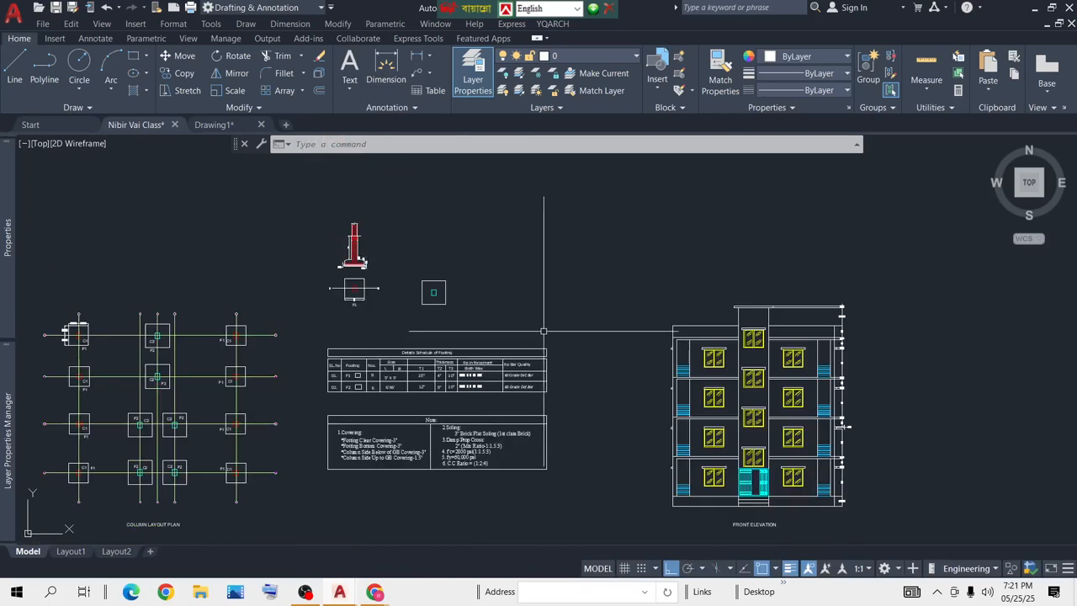
Step: Compare the main row of drawings with the framed working area holding the original plan, rotated plan and storey elevations
{"action": "scroll", "coordinate": [492, 282], "scroll_direction": "down", "scroll_amount": 3}
{"action": "scroll", "coordinate": [558, 365], "scroll_direction": "down", "scroll_amount": 3}
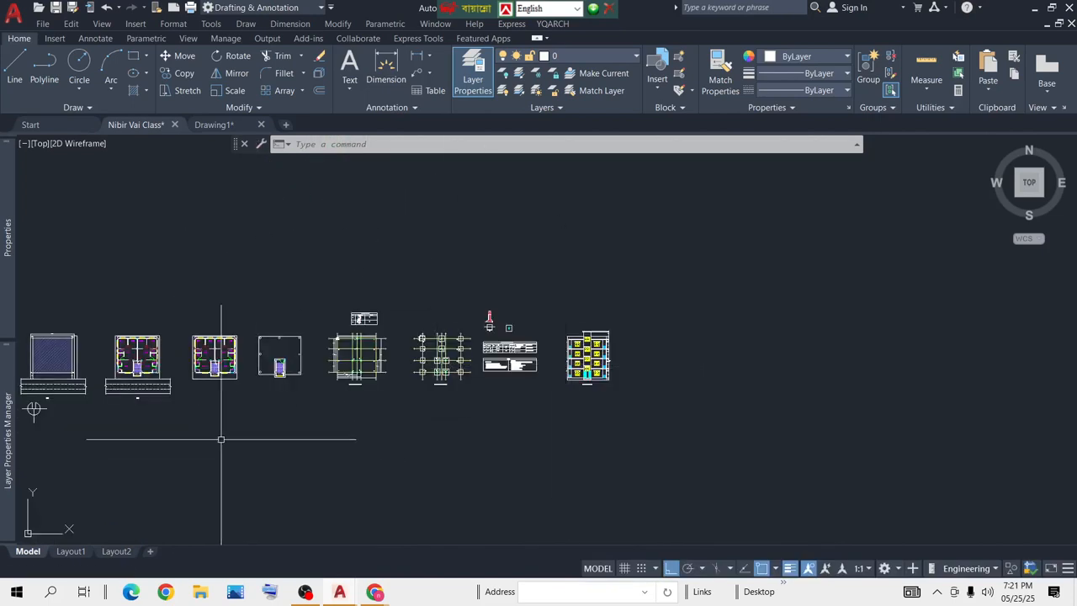
{"action": "scroll", "coordinate": [177, 379], "scroll_direction": "up", "scroll_amount": 6}
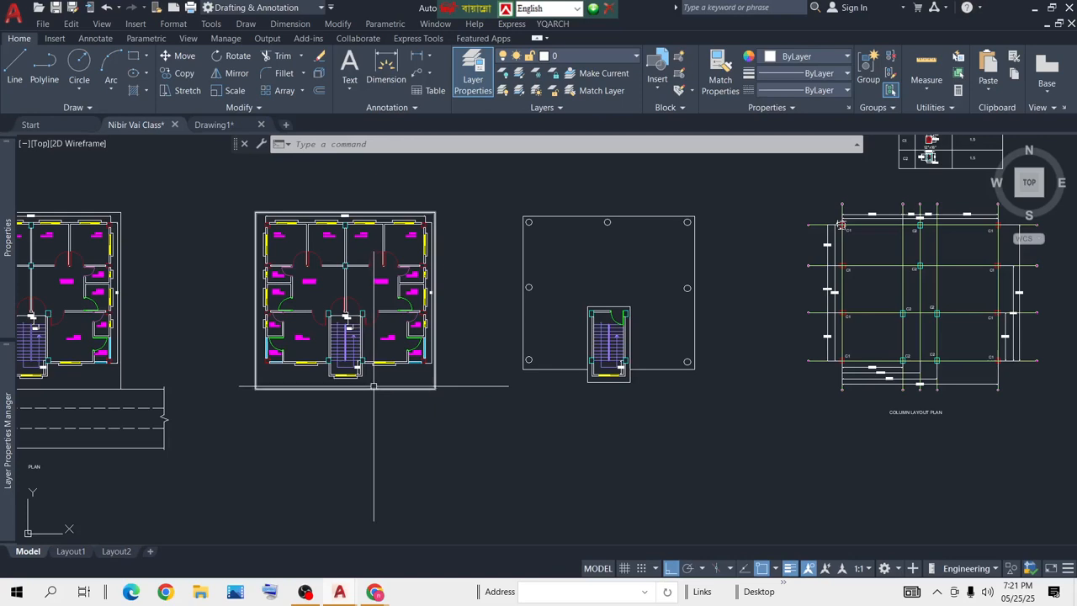
{"action": "scroll", "coordinate": [357, 395], "scroll_direction": "down", "scroll_amount": 6}
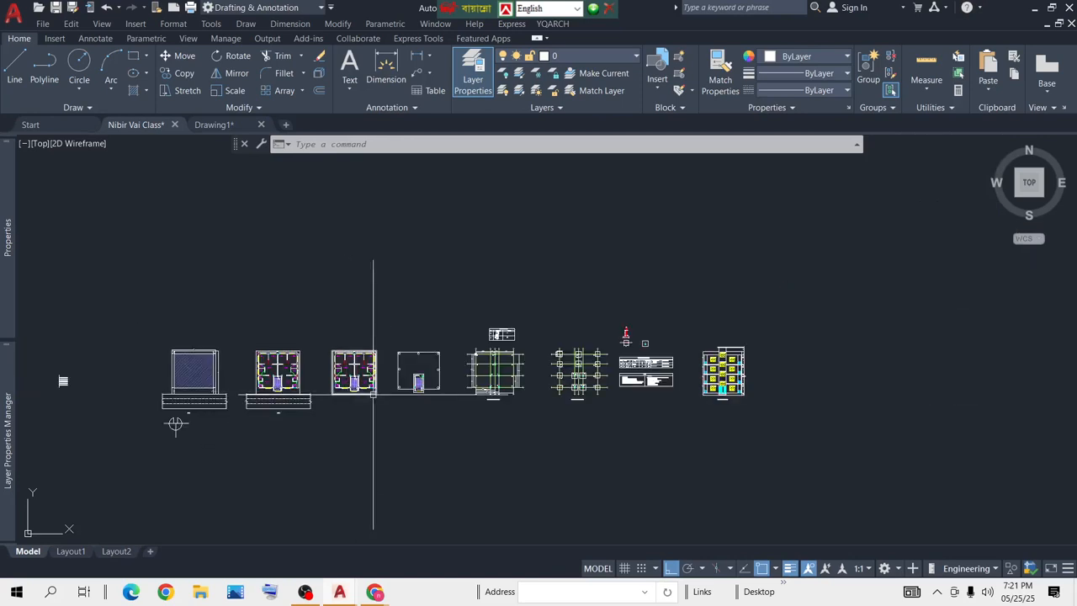
{"action": "middle_click_drag", "start_coordinate": [690, 420], "coordinate": [690, 349]}
{"action": "scroll", "coordinate": [690, 349], "scroll_direction": "down", "scroll_amount": 4}
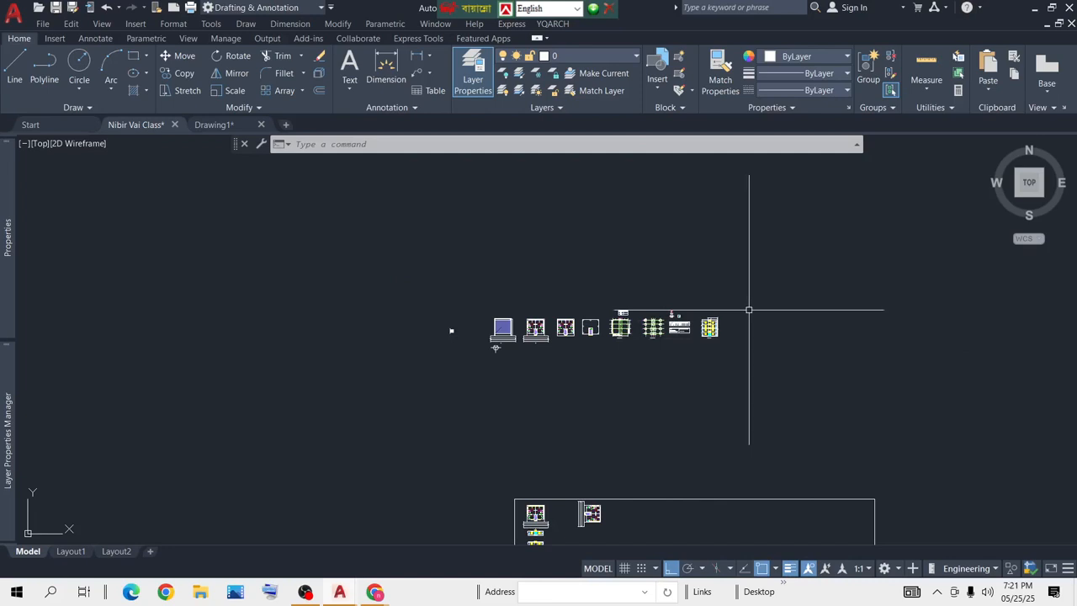
{"action": "scroll", "coordinate": [710, 343], "scroll_direction": "up", "scroll_amount": 5}
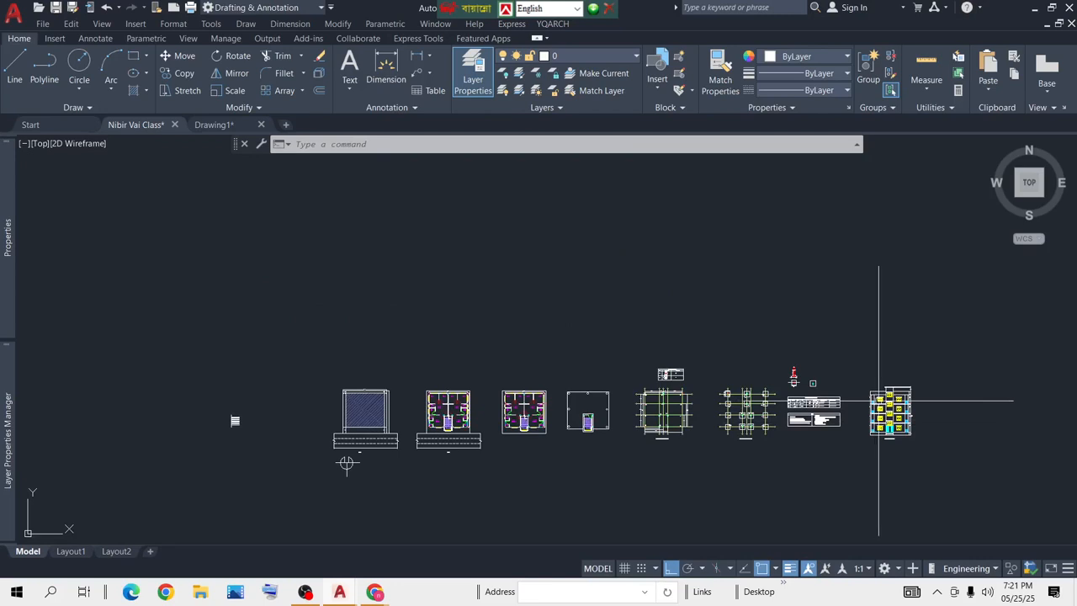
{"action": "scroll", "coordinate": [913, 410], "scroll_direction": "up", "scroll_amount": 4}
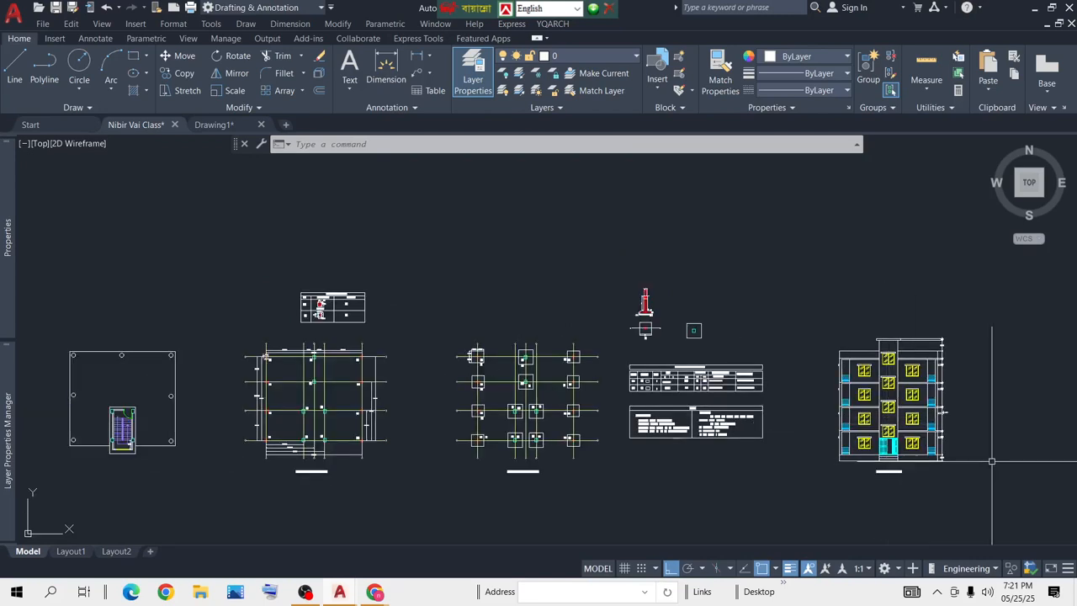
{"action": "scroll", "coordinate": [743, 356], "scroll_direction": "down", "scroll_amount": 5}
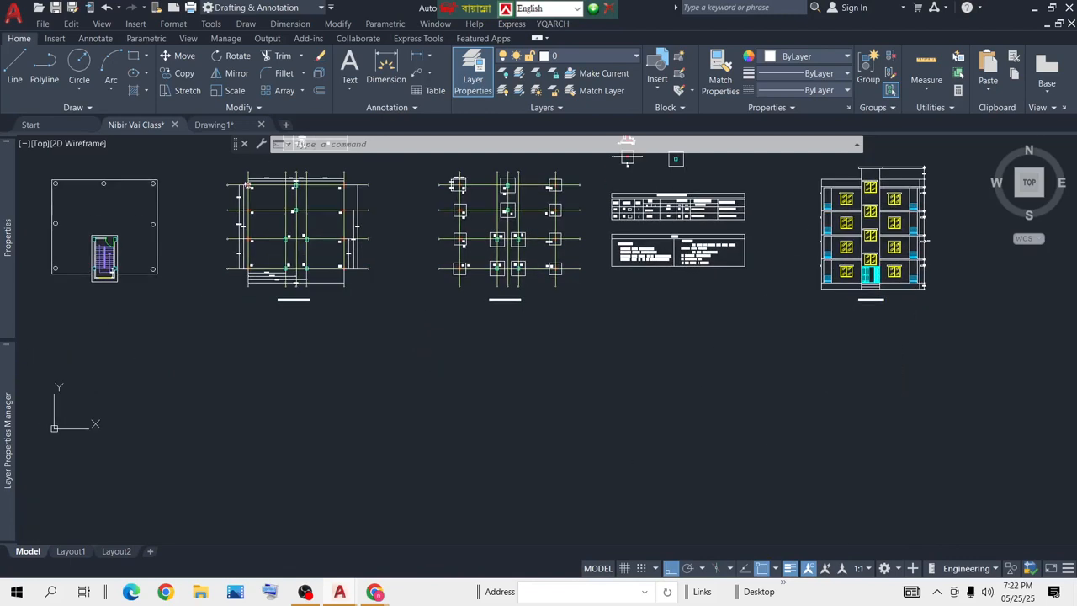
{"action": "middle_click_drag", "start_coordinate": [653, 353], "coordinate": [701, 348]}
{"action": "scroll", "coordinate": [692, 329], "scroll_direction": "down", "scroll_amount": 4}
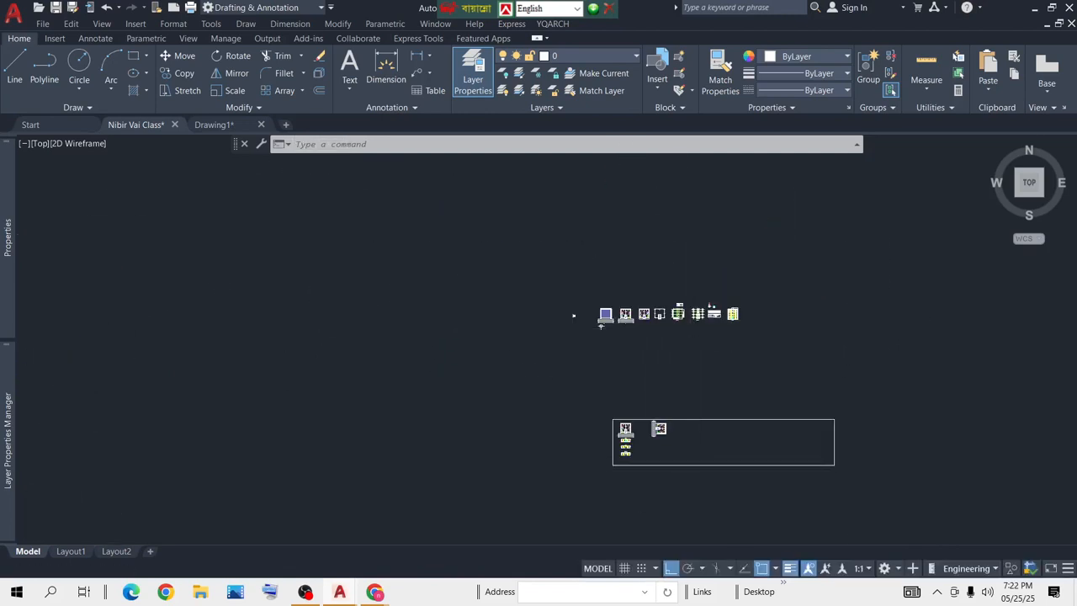
{"action": "scroll", "coordinate": [604, 356], "scroll_direction": "up", "scroll_amount": 6}
{"action": "scroll", "coordinate": [683, 331], "scroll_direction": "down", "scroll_amount": 6}
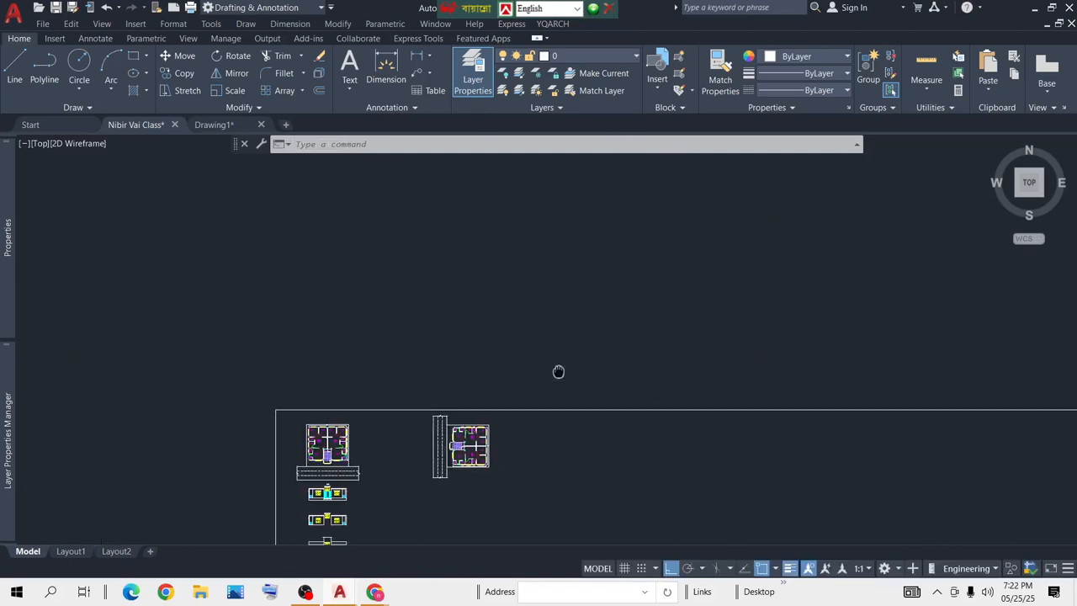
{"action": "middle_click_drag", "start_coordinate": [438, 227], "coordinate": [427, 250]}
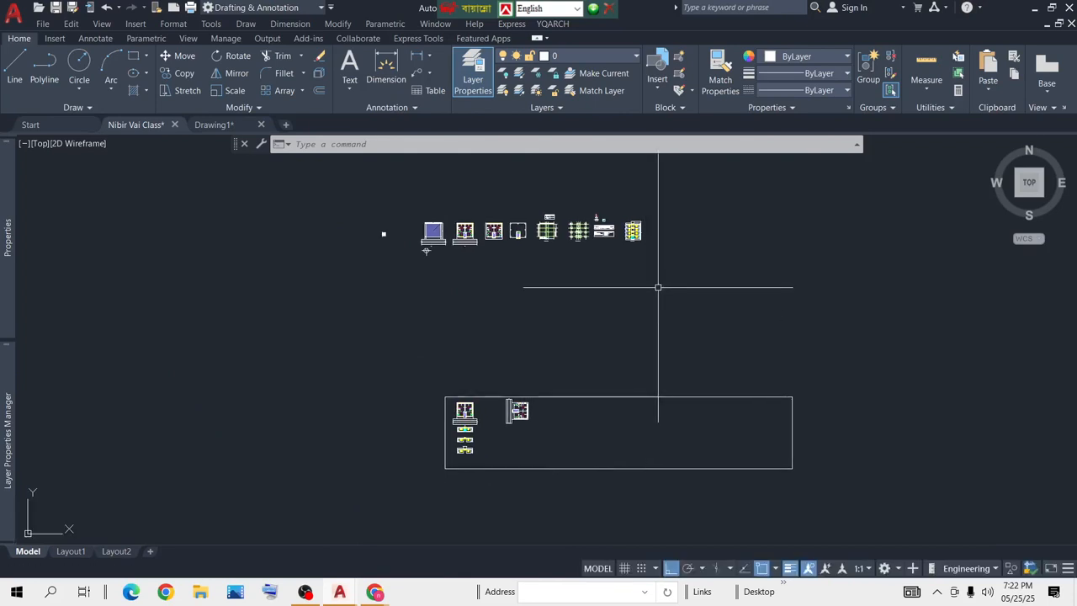
{"action": "scroll", "coordinate": [505, 396], "scroll_direction": "up", "scroll_amount": 6}
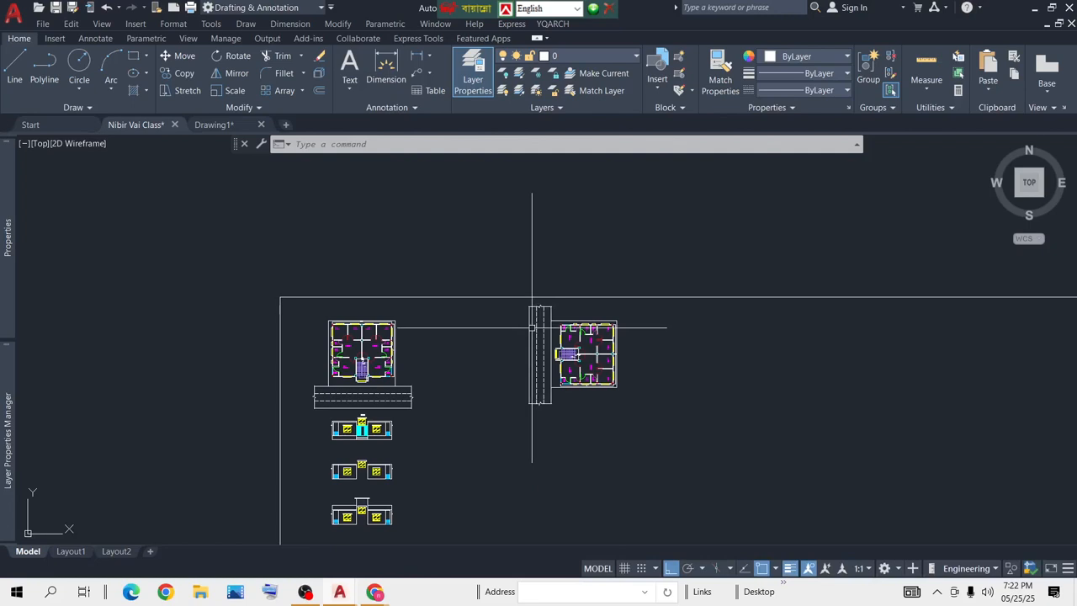
{"action": "scroll", "coordinate": [539, 336], "scroll_direction": "down", "scroll_amount": 6}
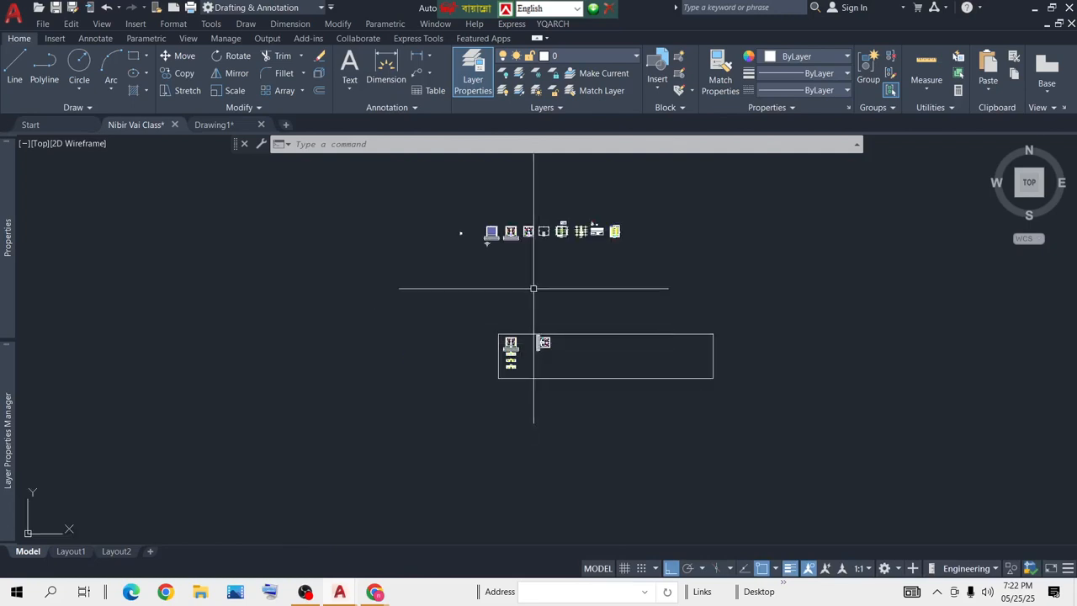
Step: Check the footing layout against the footing schedule, and inspect the height dimension and T1–T3 labels on the F1 section
{"action": "scroll", "coordinate": [558, 233], "scroll_direction": "up", "scroll_amount": 4}
{"action": "scroll", "coordinate": [646, 295], "scroll_direction": "up", "scroll_amount": 6}
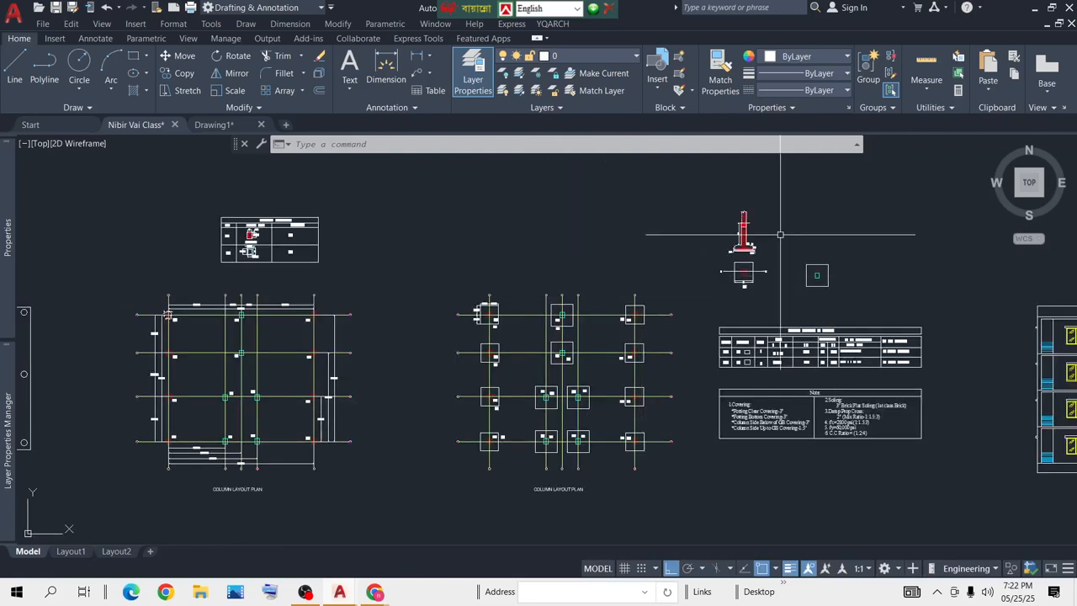
{"action": "scroll", "coordinate": [754, 239], "scroll_direction": "up", "scroll_amount": 3}
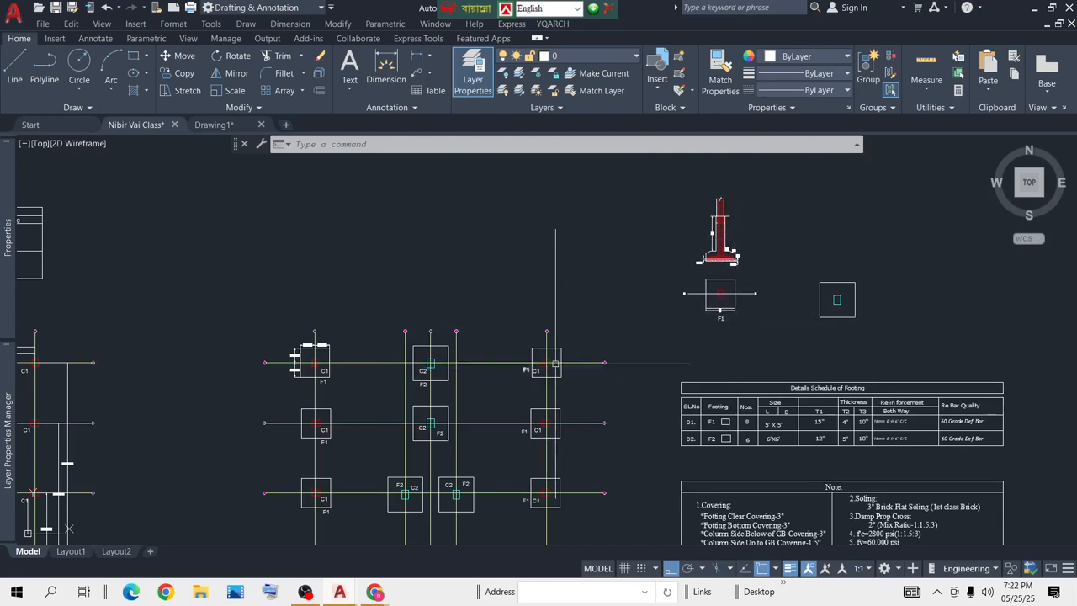
{"action": "scroll", "coordinate": [572, 353], "scroll_direction": "down", "scroll_amount": 2}
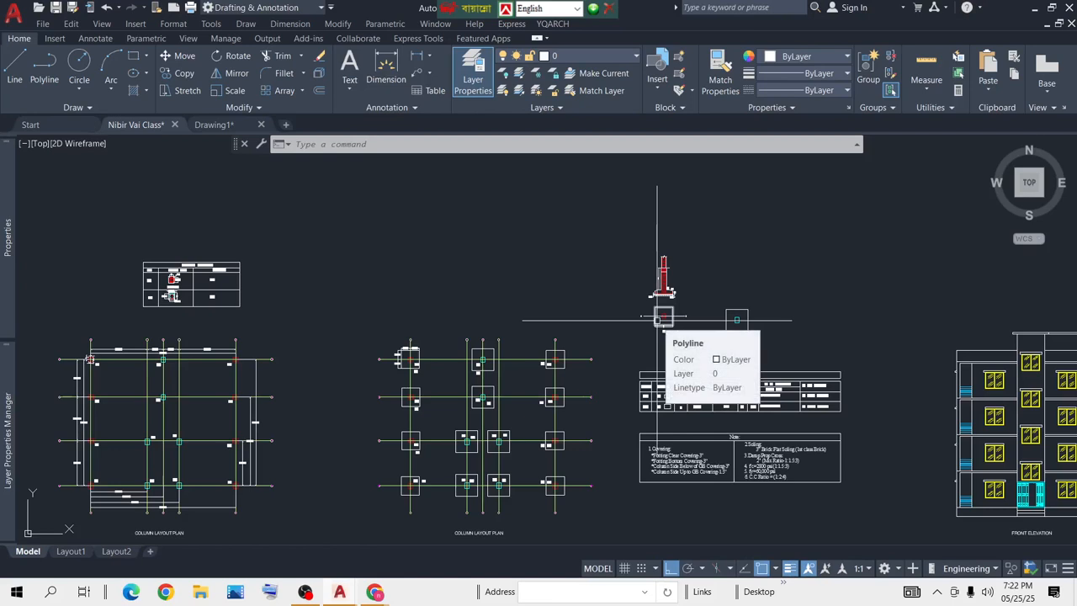
{"action": "scroll", "coordinate": [673, 423], "scroll_direction": "up", "scroll_amount": 4}
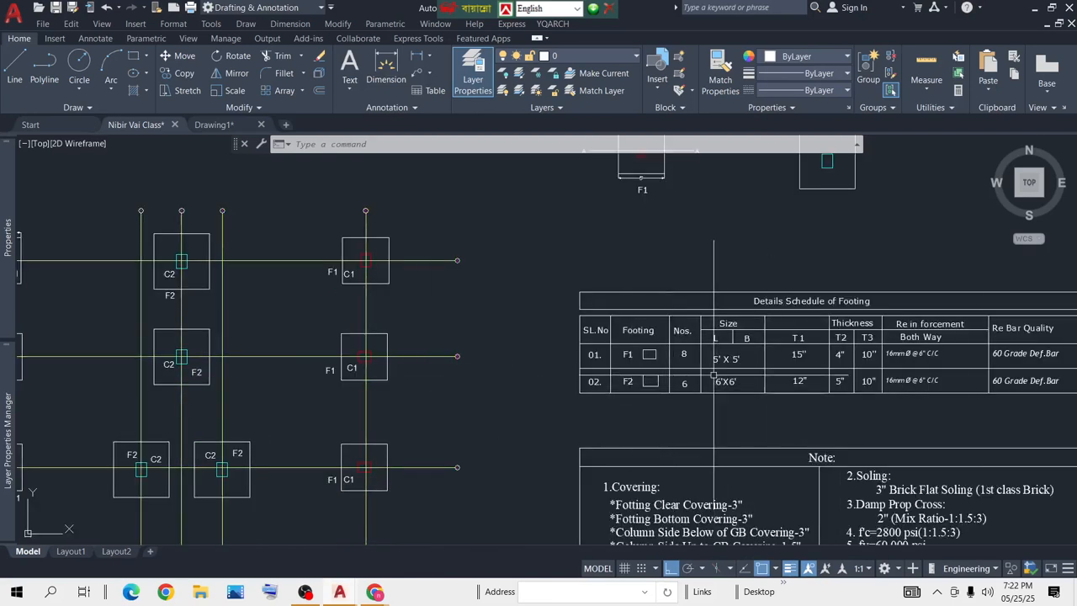
{"action": "scroll", "coordinate": [714, 371], "scroll_direction": "down", "scroll_amount": 3}
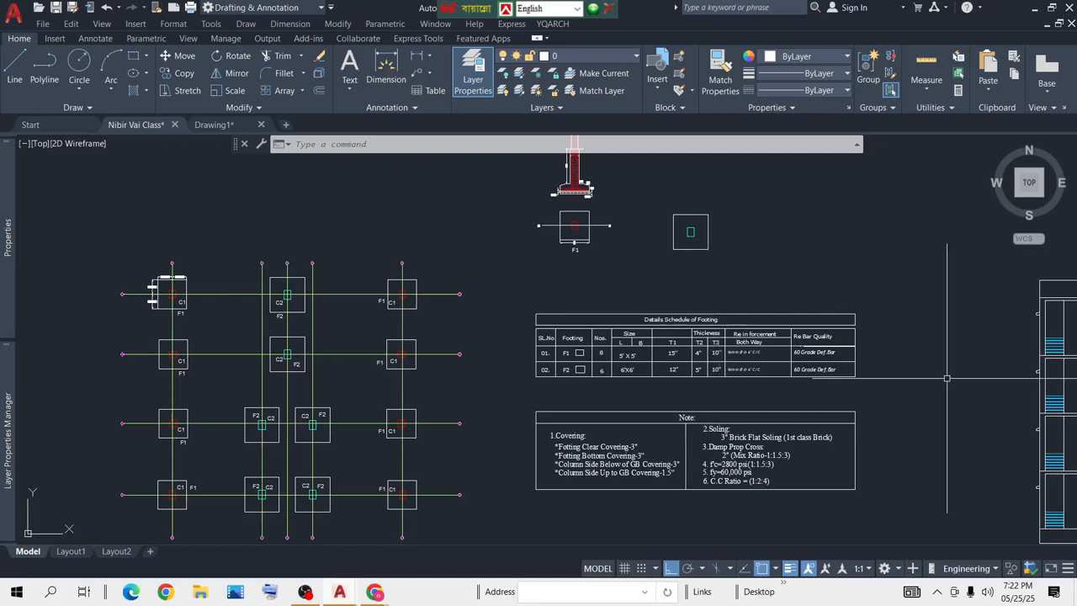
{"action": "middle_click_drag", "start_coordinate": [602, 244], "coordinate": [642, 355]}
{"action": "scroll", "coordinate": [602, 256], "scroll_direction": "up", "scroll_amount": 5}
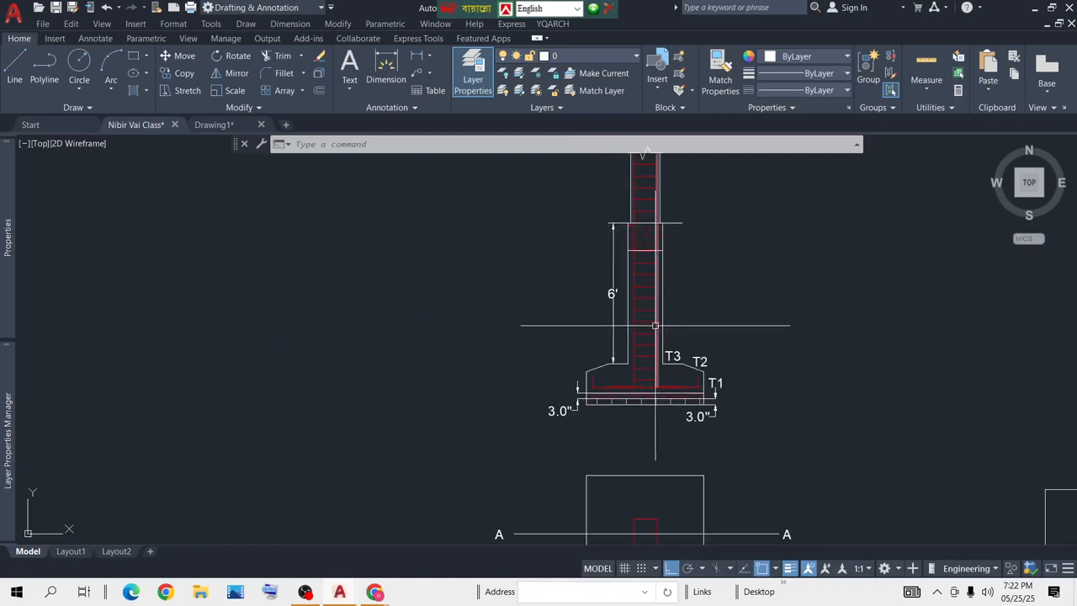
{"action": "scroll", "coordinate": [681, 315], "scroll_direction": "down", "scroll_amount": 4}
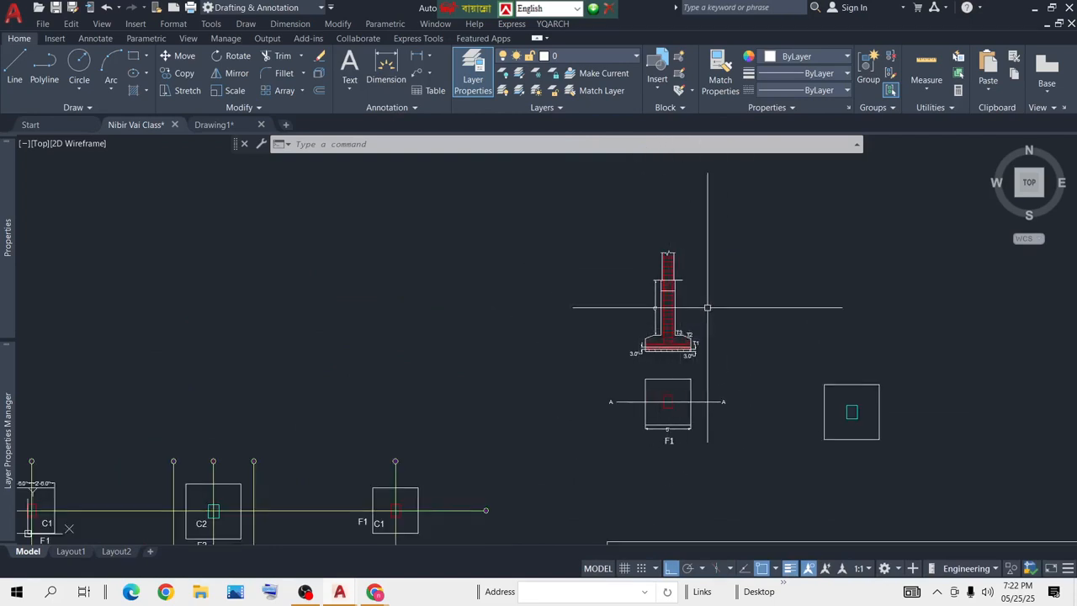
{"action": "scroll", "coordinate": [680, 308], "scroll_direction": "up", "scroll_amount": 3}
{"action": "scroll", "coordinate": [583, 305], "scroll_direction": "up", "scroll_amount": 3}
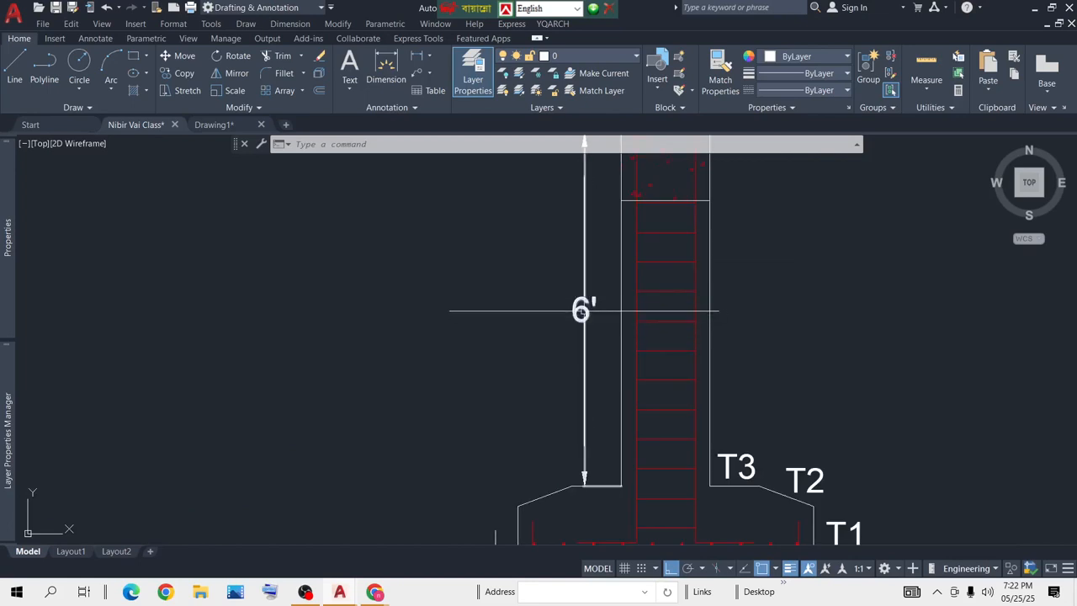
{"action": "double_click", "coordinate": [583, 309]}
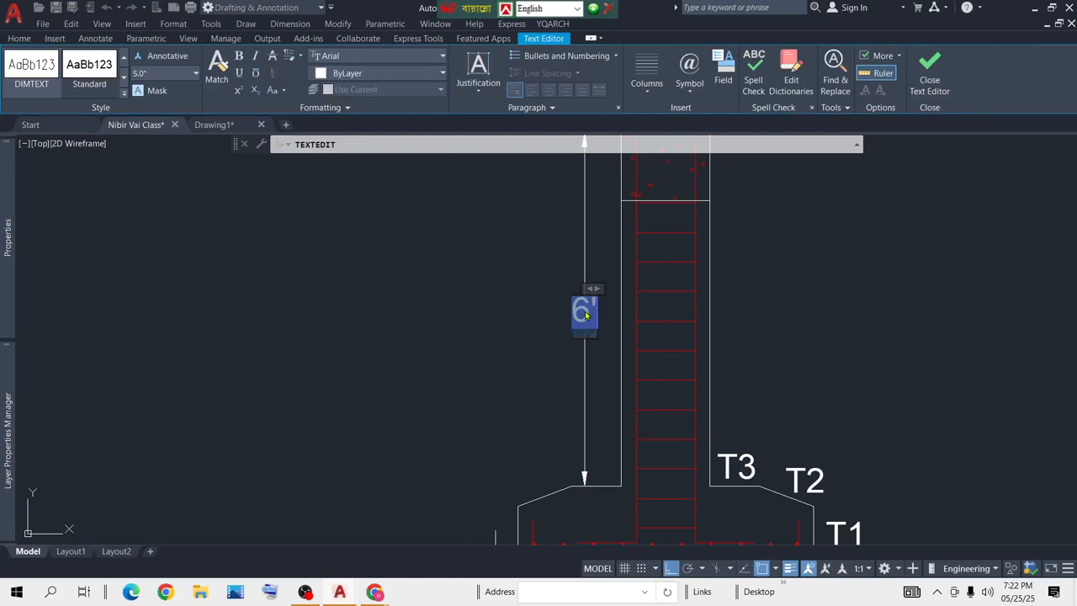
{"action": "scroll", "coordinate": [584, 337], "scroll_direction": "down", "scroll_amount": 7}
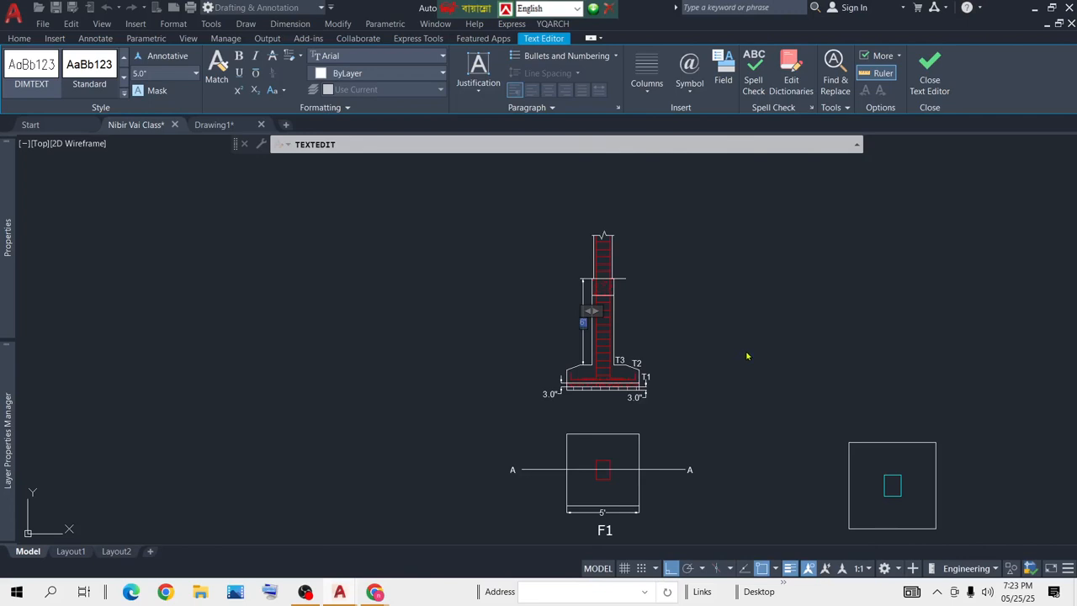
{"action": "left_click", "coordinate": [709, 293]}
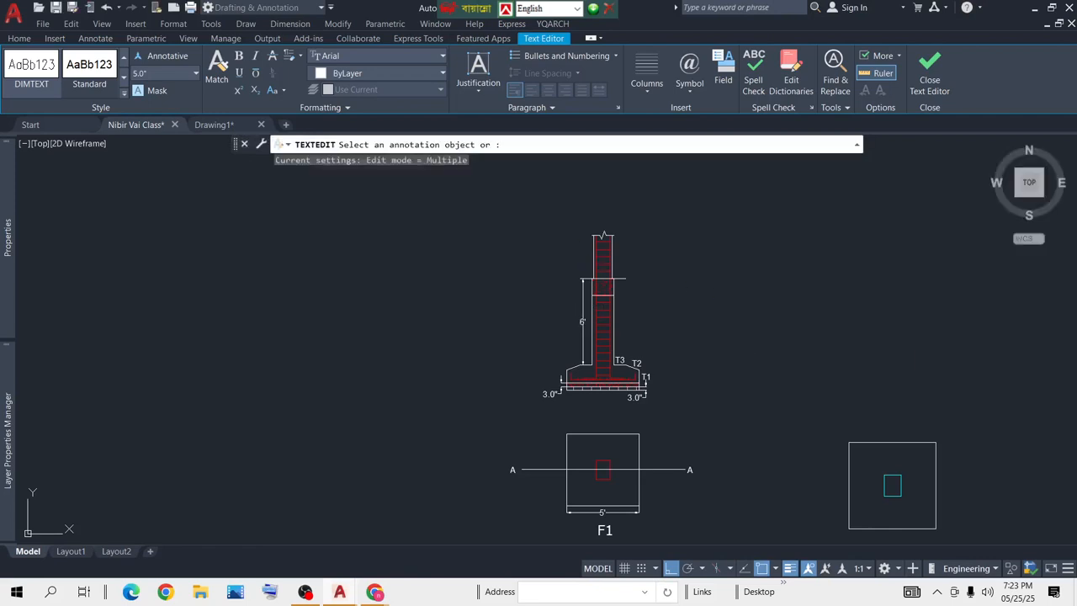
{"action": "key", "text": "Escape"}
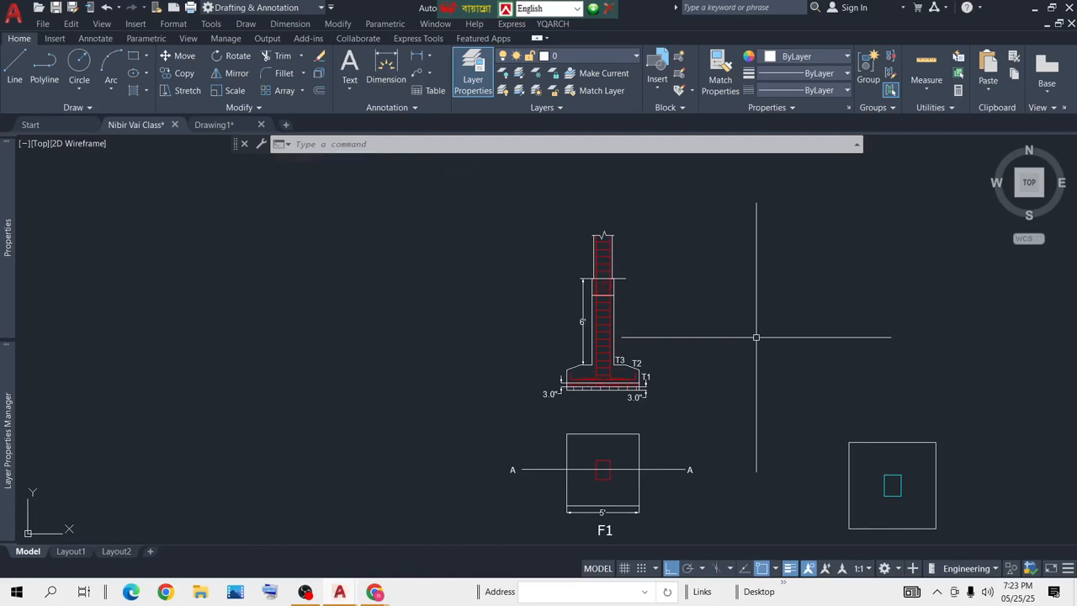
Step: Examine the F1 and F2 footings in the column grid together with the F1 section, footing schedule and construction notes
{"action": "middle_click_drag", "start_coordinate": [789, 357], "coordinate": [701, 333]}
{"action": "scroll", "coordinate": [701, 333], "scroll_direction": "down", "scroll_amount": 4}
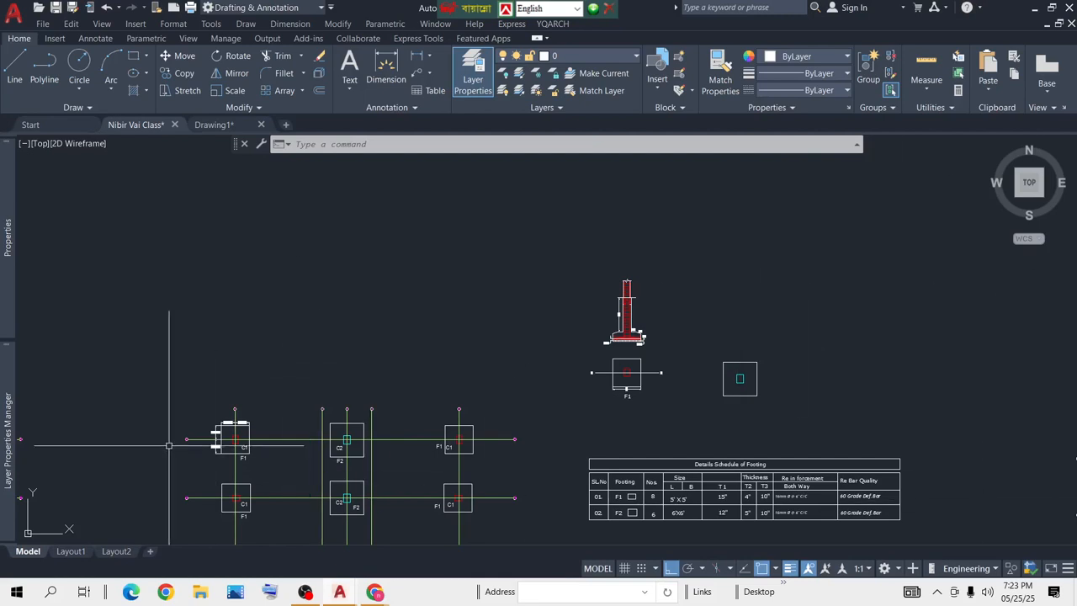
{"action": "scroll", "coordinate": [223, 443], "scroll_direction": "up", "scroll_amount": 8}
{"action": "scroll", "coordinate": [245, 447], "scroll_direction": "down", "scroll_amount": 8}
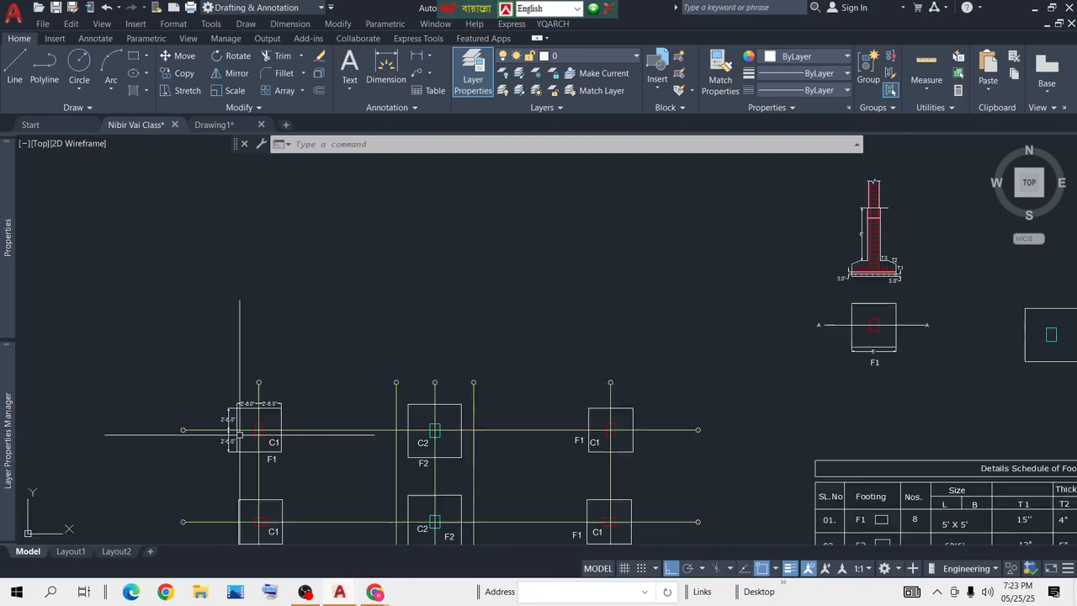
{"action": "middle_click_drag", "start_coordinate": [710, 409], "coordinate": [432, 392]}
{"action": "scroll", "coordinate": [570, 395], "scroll_direction": "down", "scroll_amount": 8}
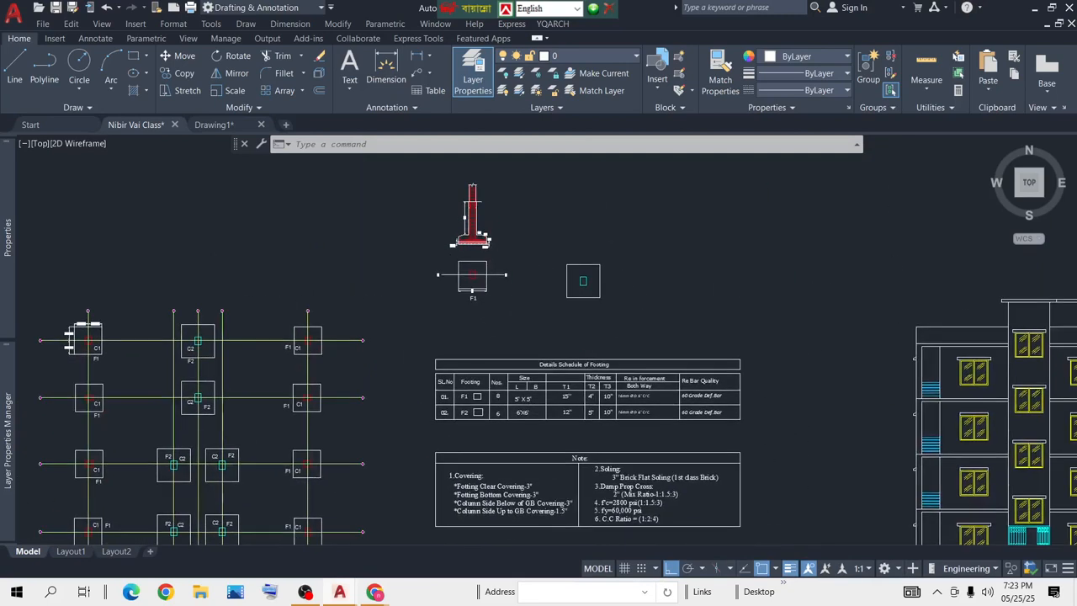
Step: Switch to File Explorer and open the folder F:\Civil Engineering\Auto CAD File\2 .dwg Plan File
{"action": "left_click", "coordinate": [1034, 7]}
{"action": "double_click", "coordinate": [30, 29]}
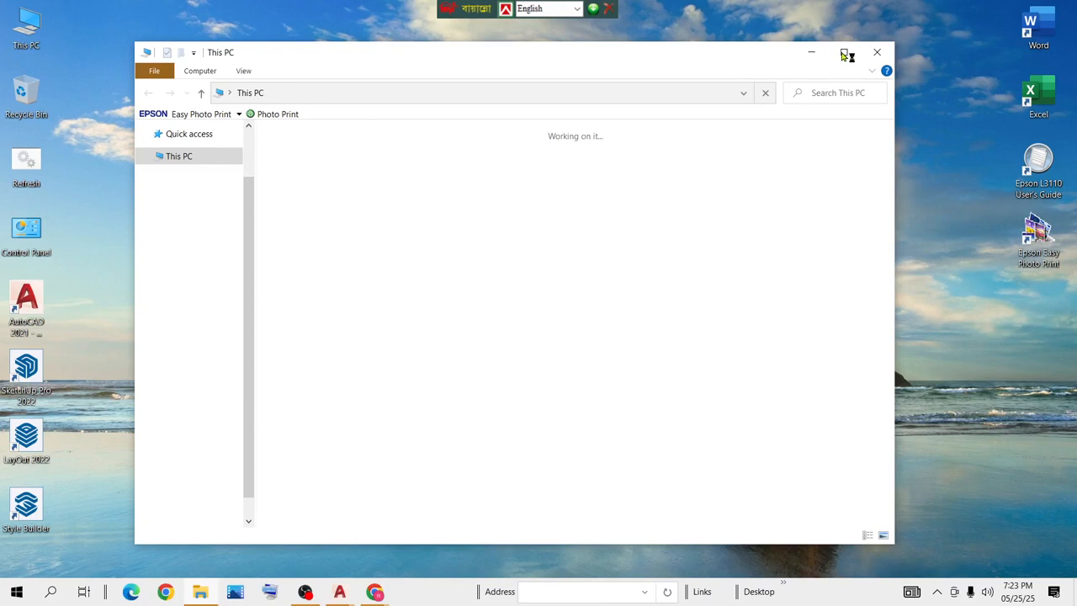
{"action": "left_click", "coordinate": [845, 54]}
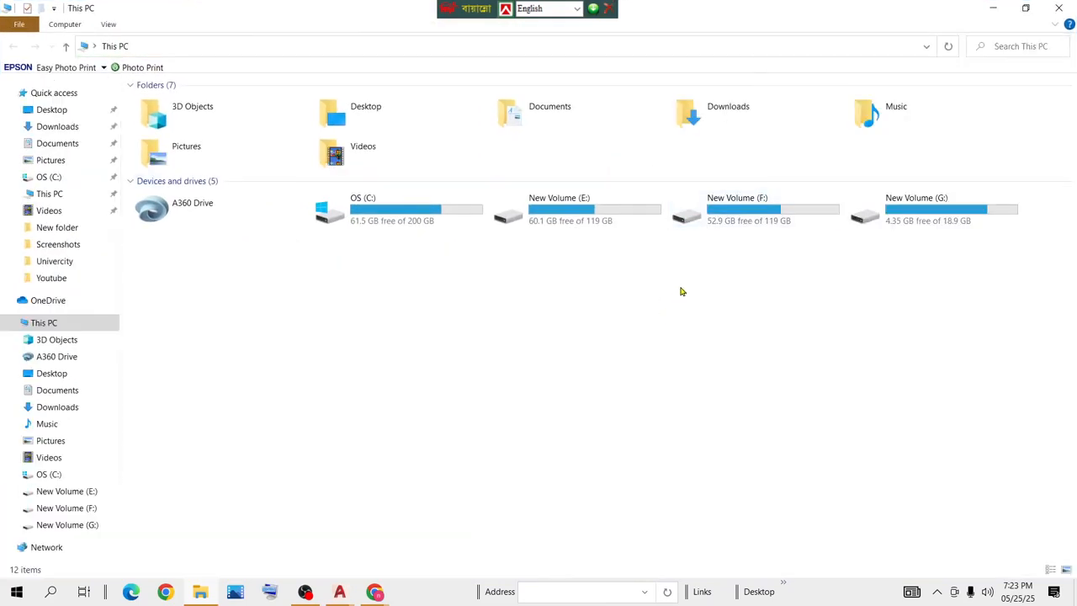
{"action": "left_click", "coordinate": [742, 215]}
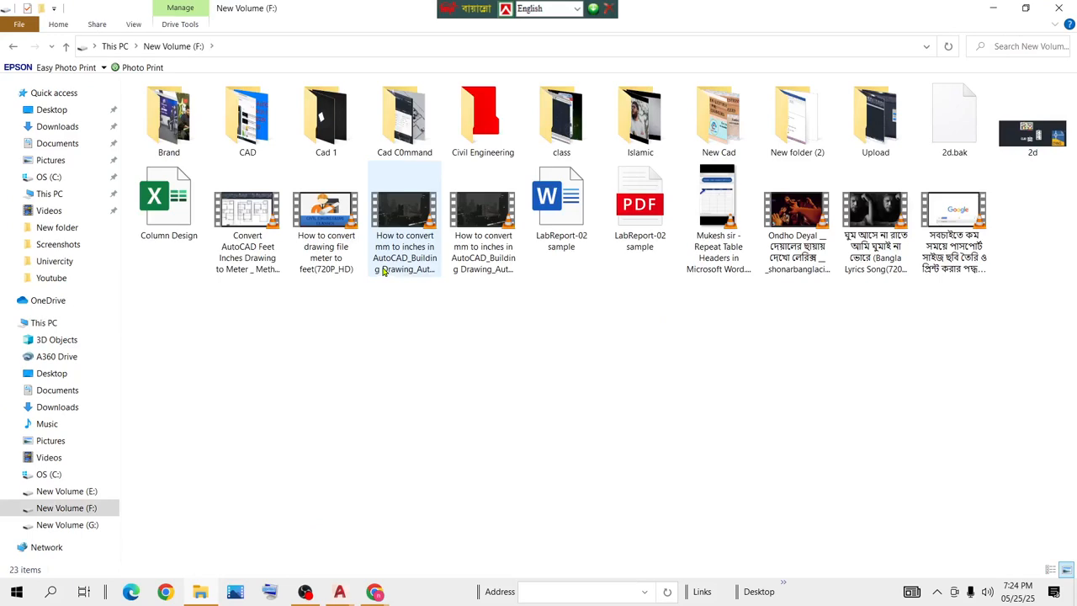
{"action": "left_click", "coordinate": [465, 124]}
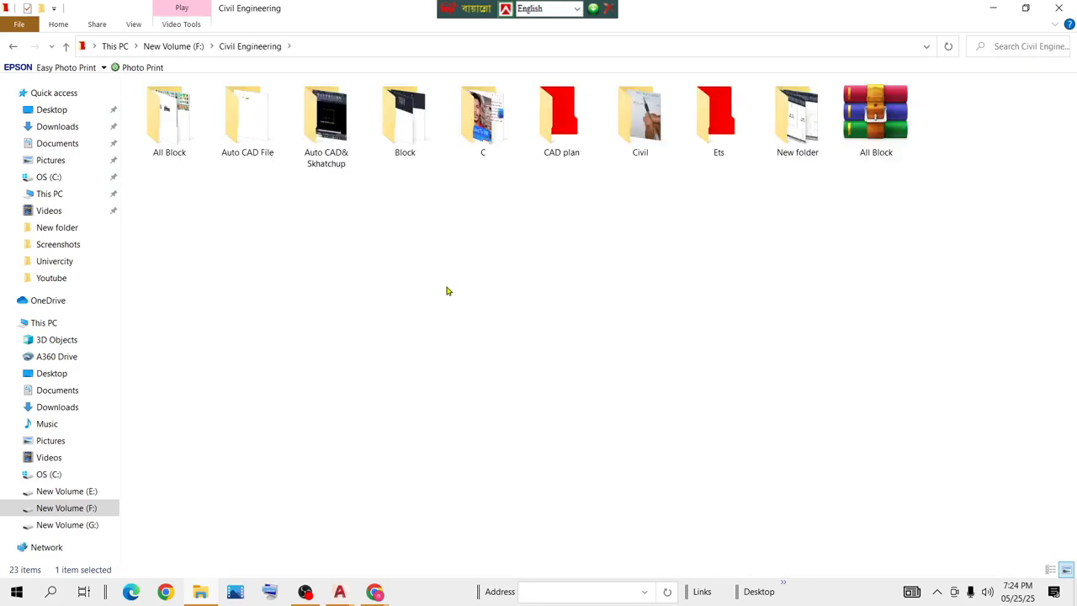
{"action": "double_click", "coordinate": [250, 136]}
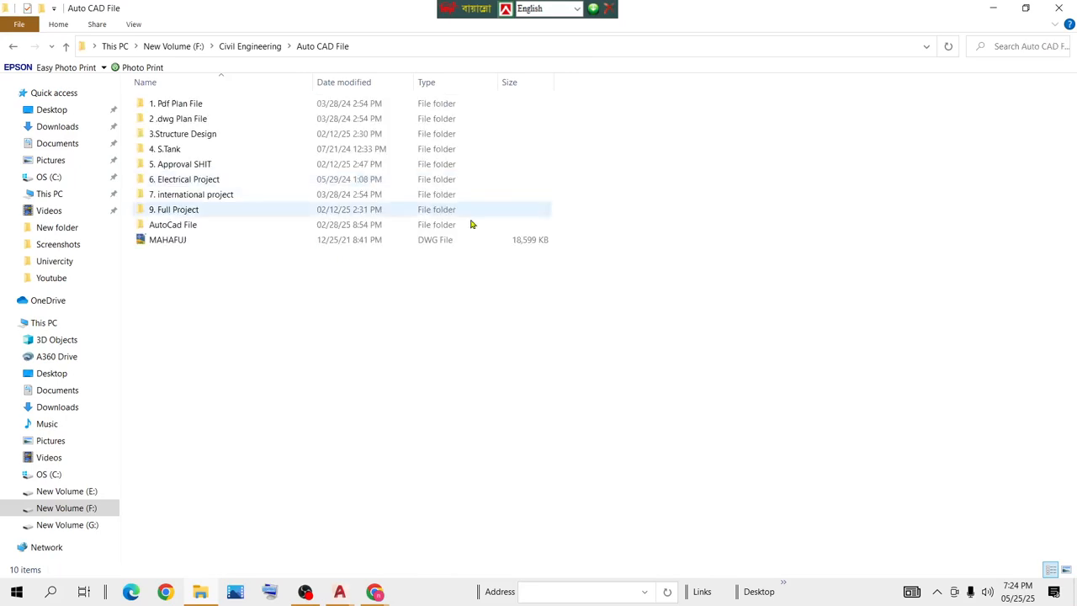
{"action": "double_click", "coordinate": [200, 119]}
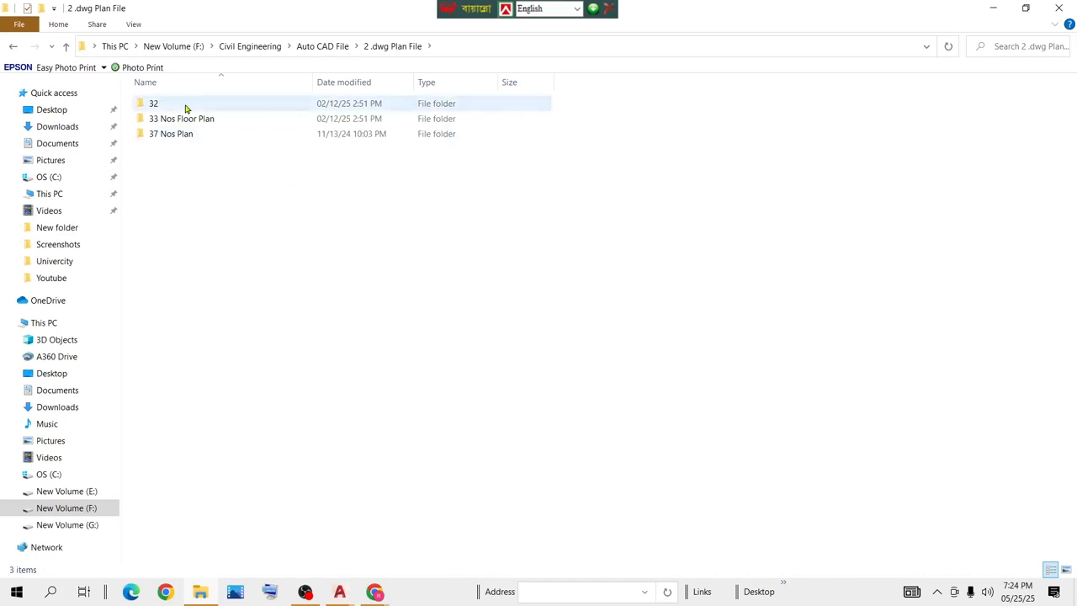
Step: Look through the DWG files in the 32 and 33 Nos Floor Plan folders, and close File Explorer
{"action": "double_click", "coordinate": [186, 108]}
{"action": "scroll", "coordinate": [365, 235], "scroll_direction": "down", "scroll_amount": 1}
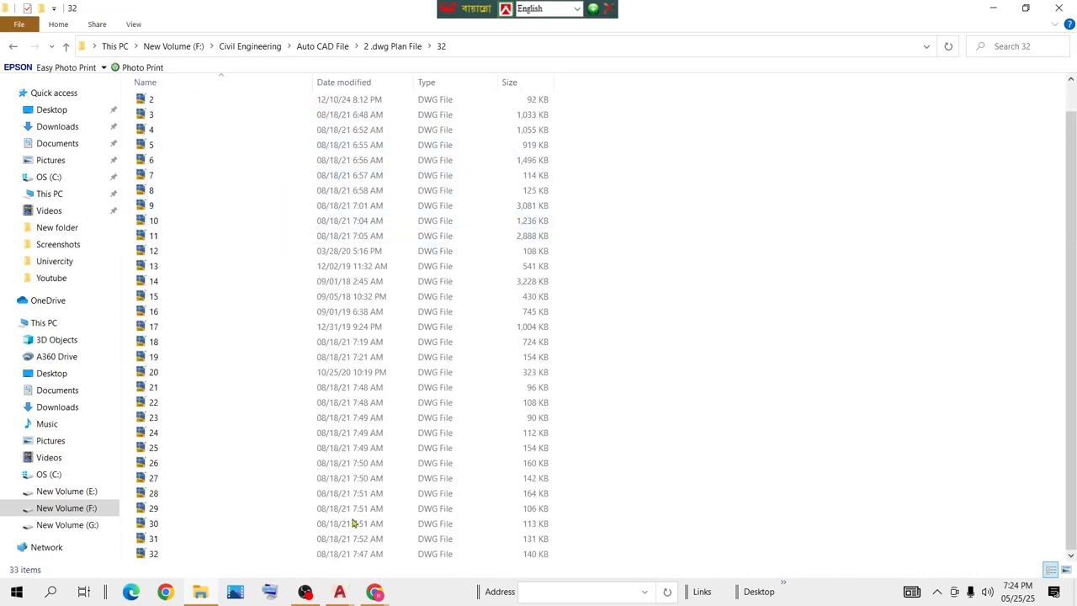
{"action": "left_click", "coordinate": [13, 47]}
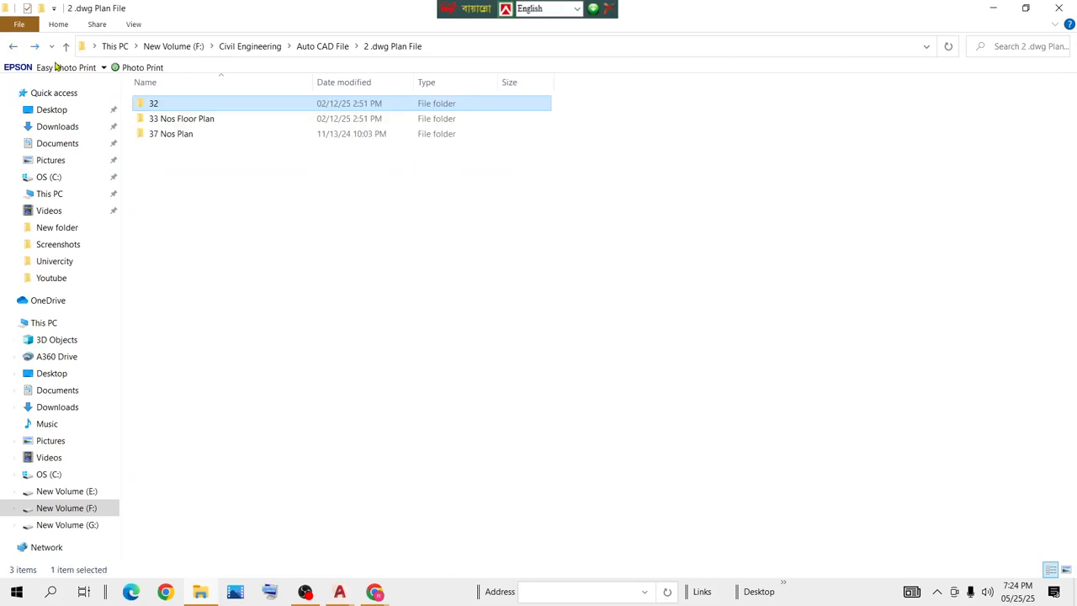
{"action": "double_click", "coordinate": [205, 123]}
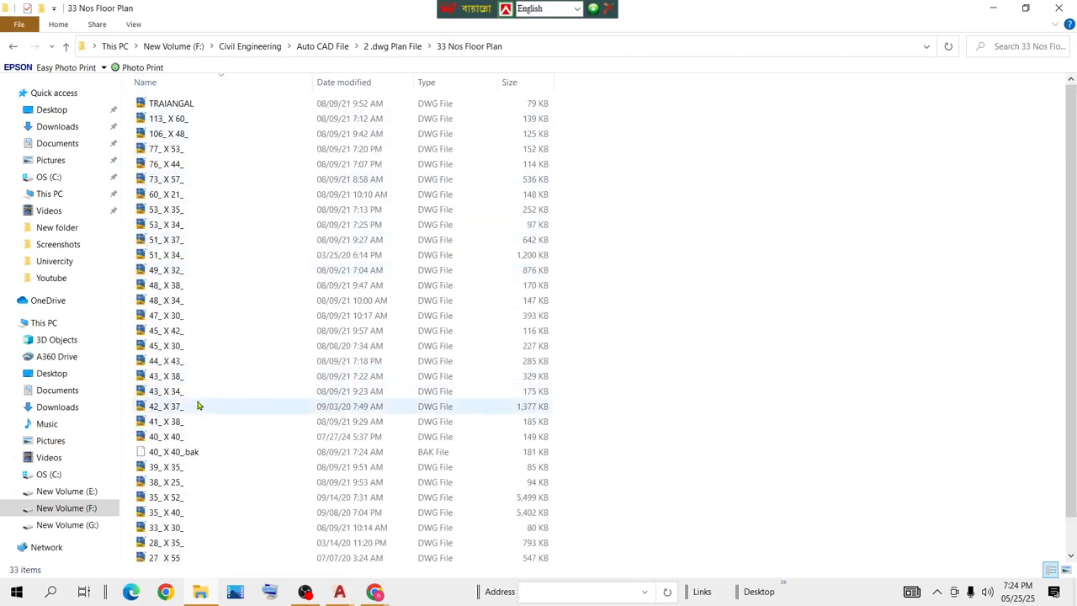
{"action": "scroll", "coordinate": [195, 406], "scroll_direction": "down", "scroll_amount": 1}
{"action": "scroll", "coordinate": [192, 409], "scroll_direction": "up", "scroll_amount": 1}
{"action": "left_click", "coordinate": [12, 46]}
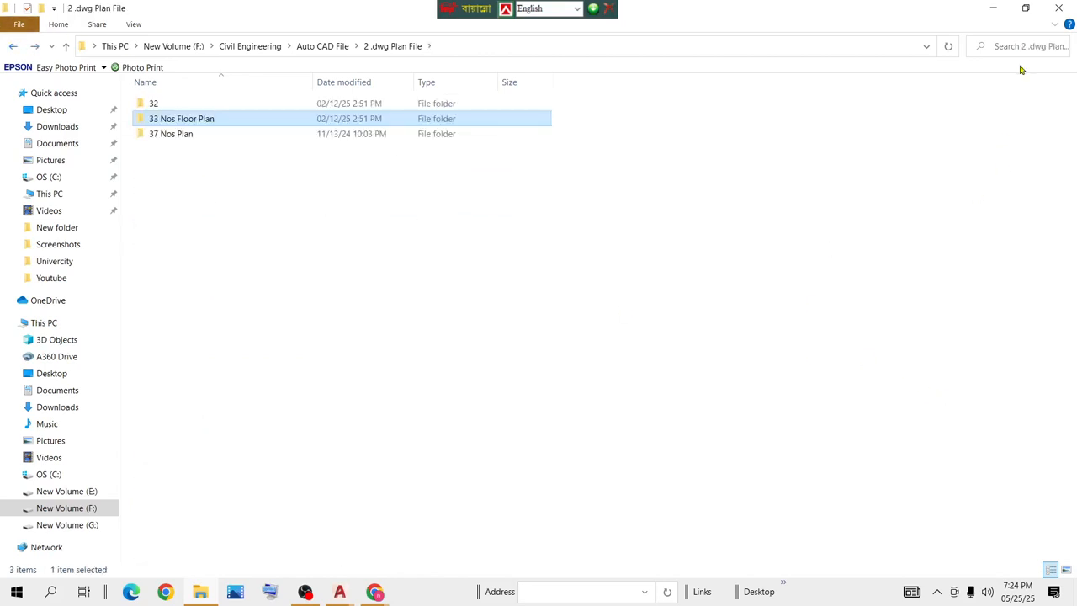
{"action": "left_click", "coordinate": [1059, 7]}
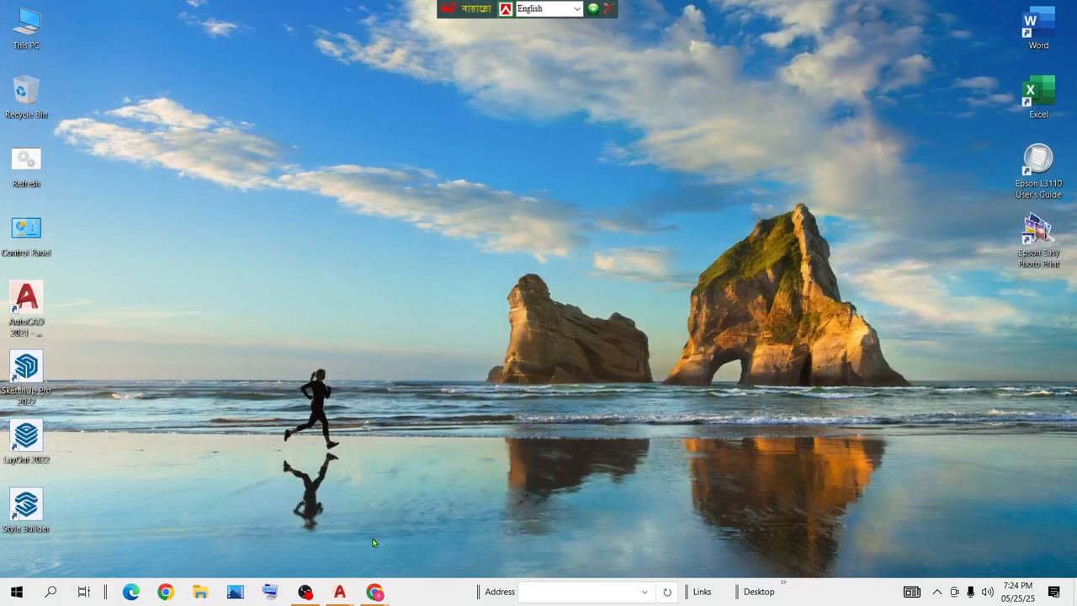
Step: Switch to Google Meet and leave the meeting, and bring up OBS Studio
{"action": "mouse_move", "coordinate": [375, 592]}
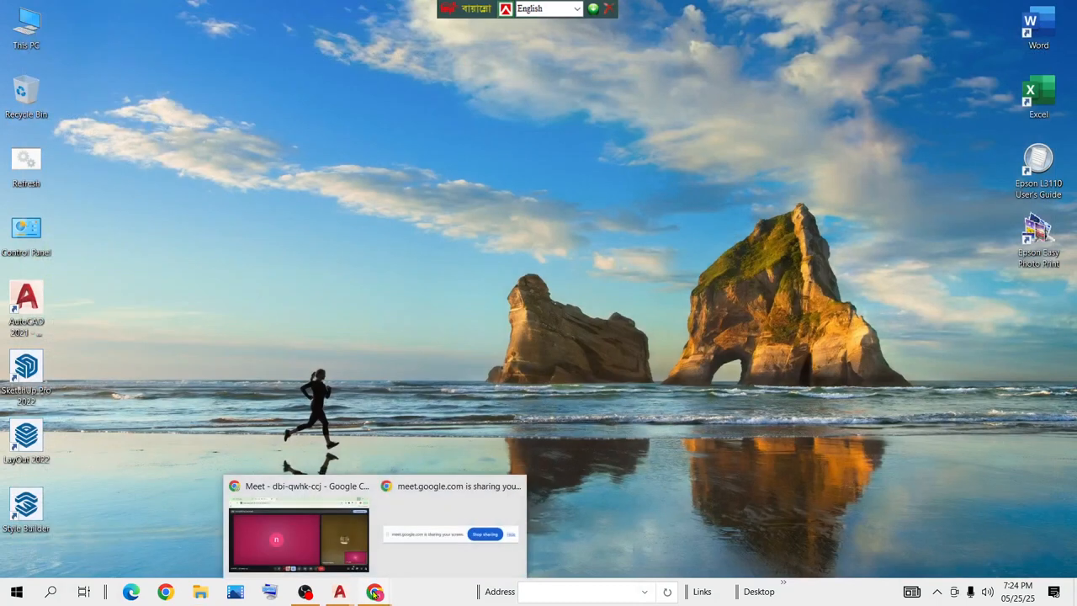
{"action": "left_click", "coordinate": [337, 493]}
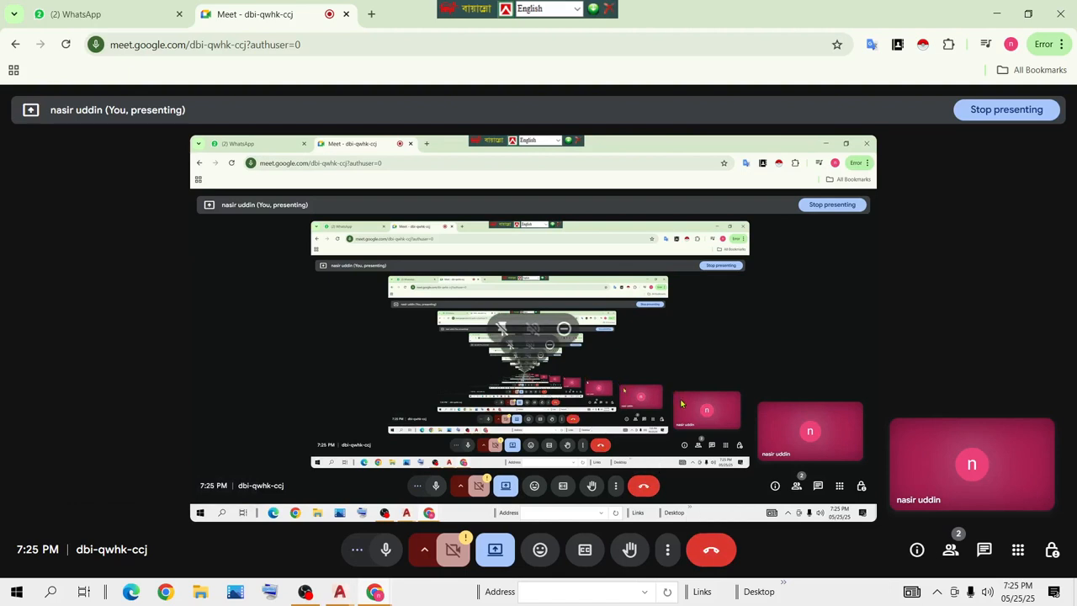
{"action": "left_click", "coordinate": [711, 551]}
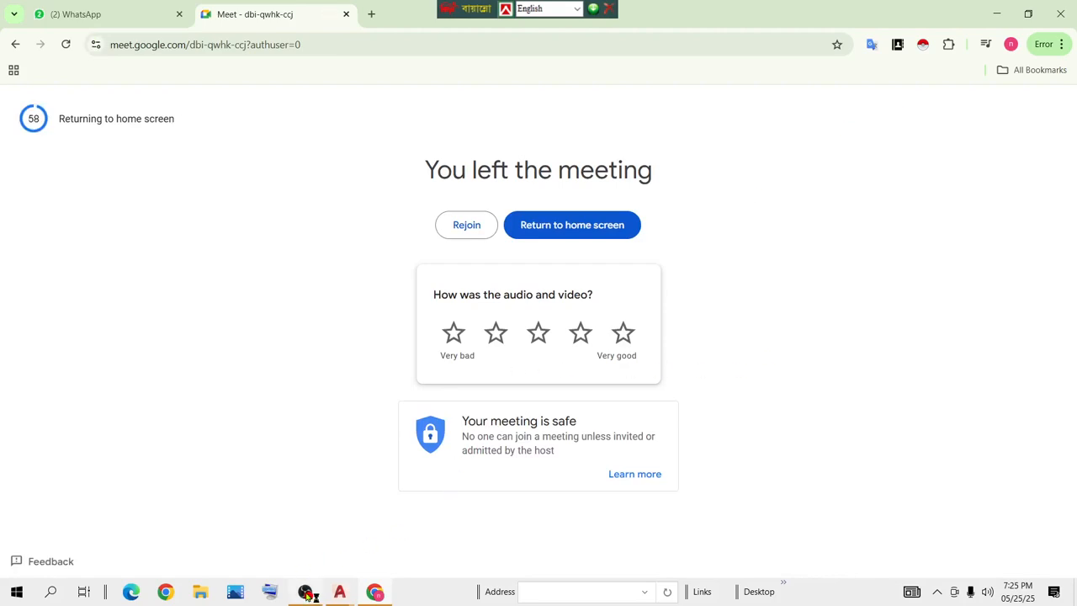
{"action": "mouse_move", "coordinate": [308, 594]}
{"action": "left_click", "coordinate": [327, 488]}
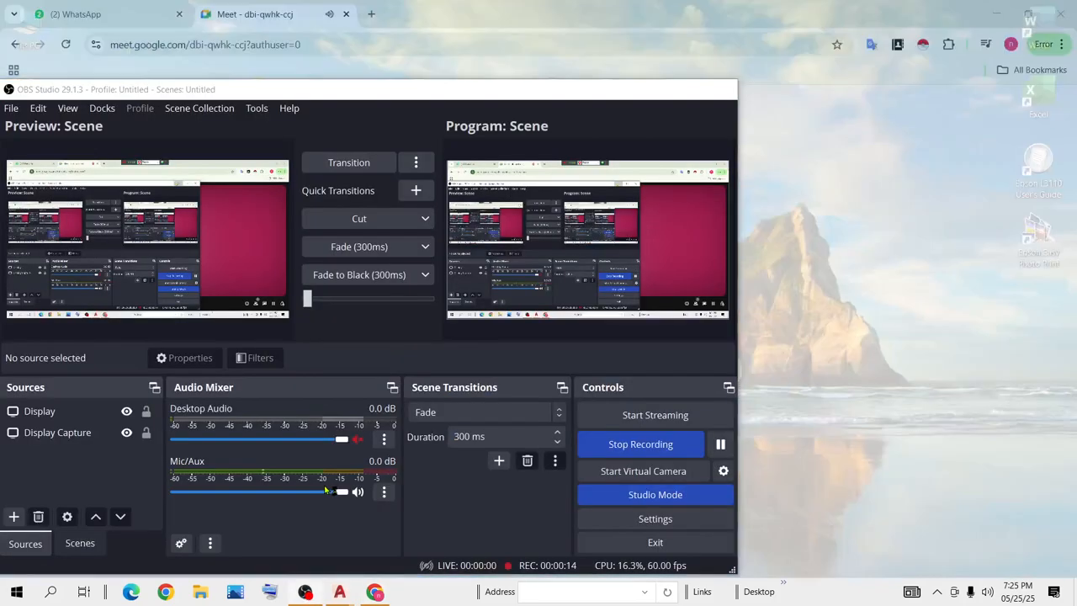